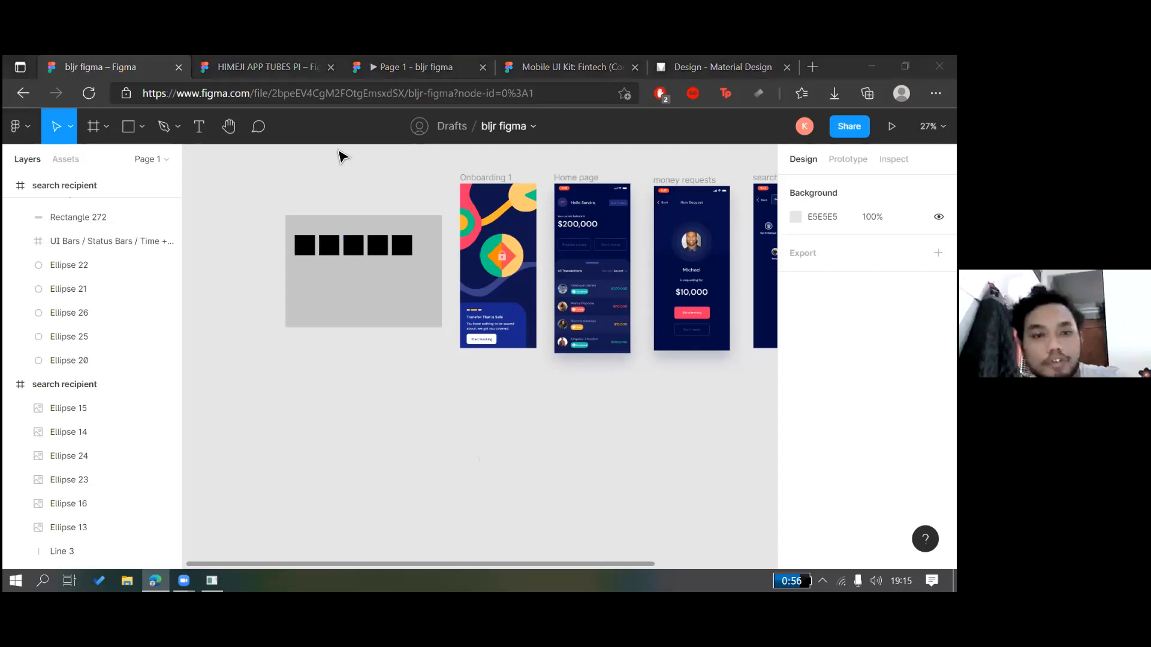
Switch to the HIMEJI APP TUBES PI file
left_click(267, 62)
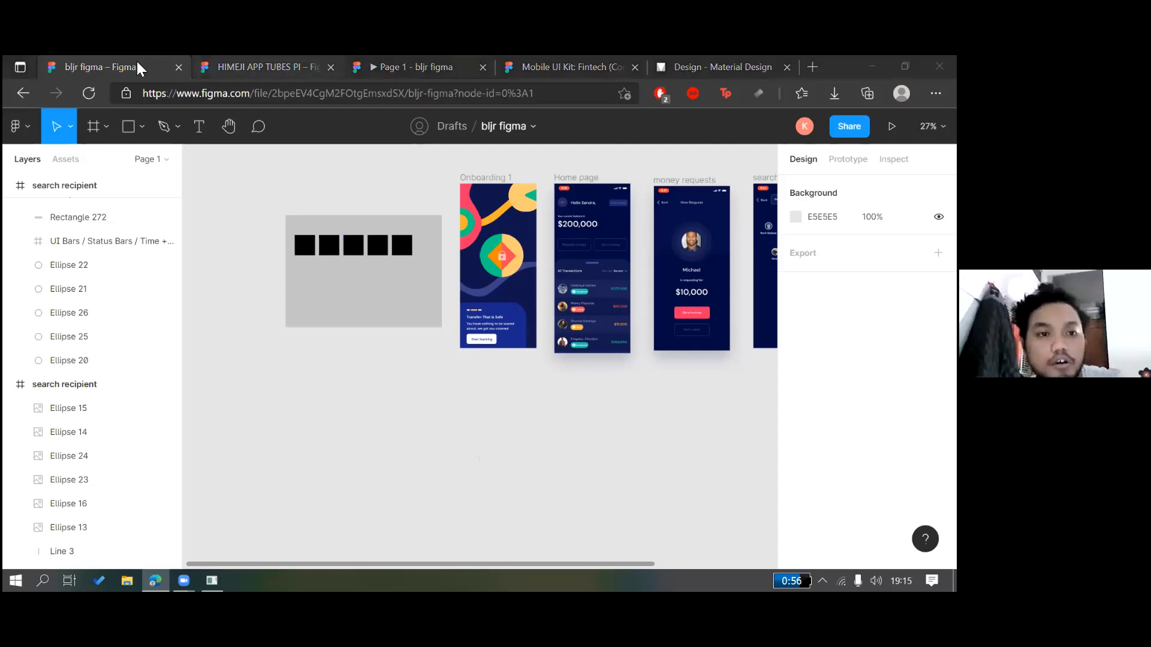
left_click(169, 55)
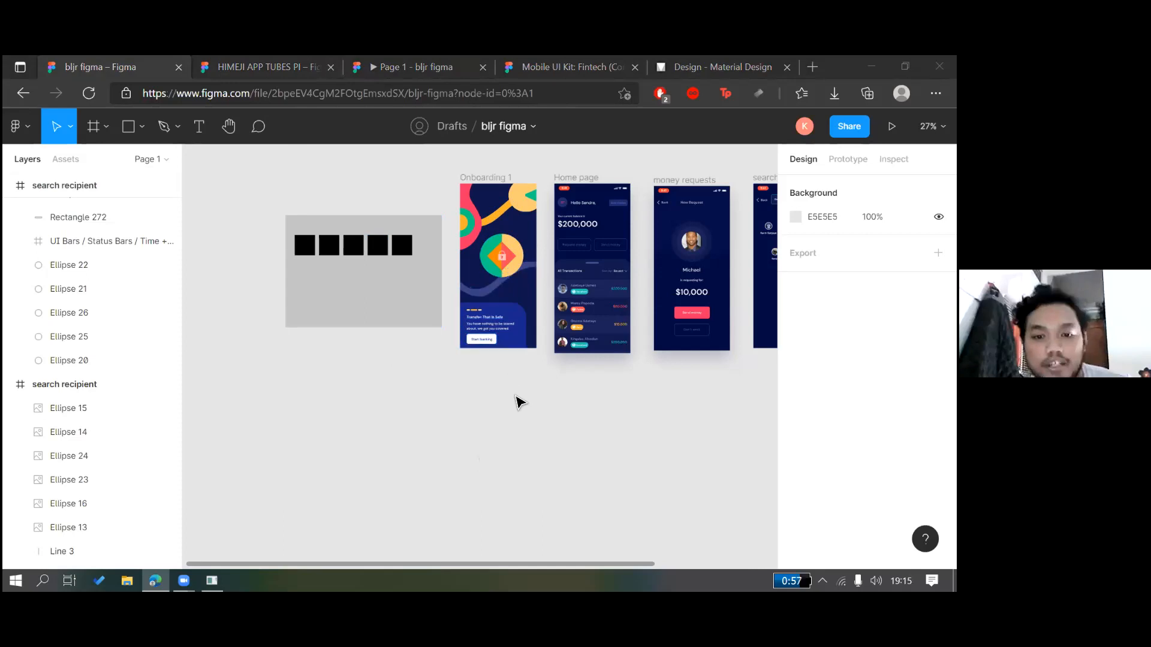
scroll(516, 401, "up", 1)
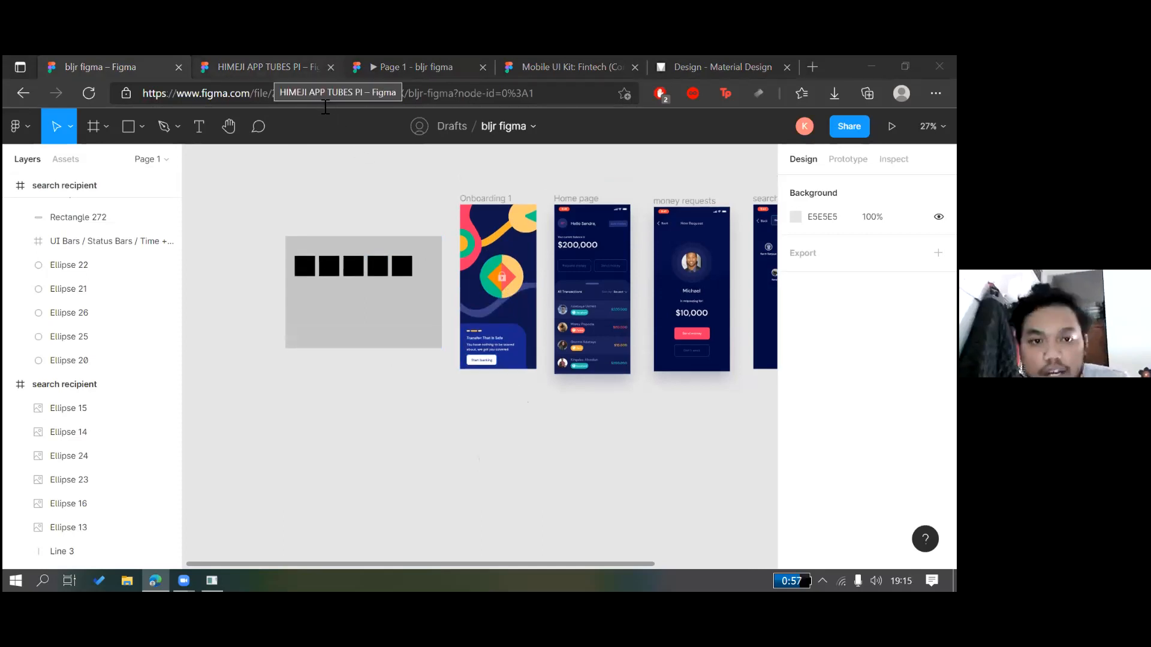
left_click(267, 67)
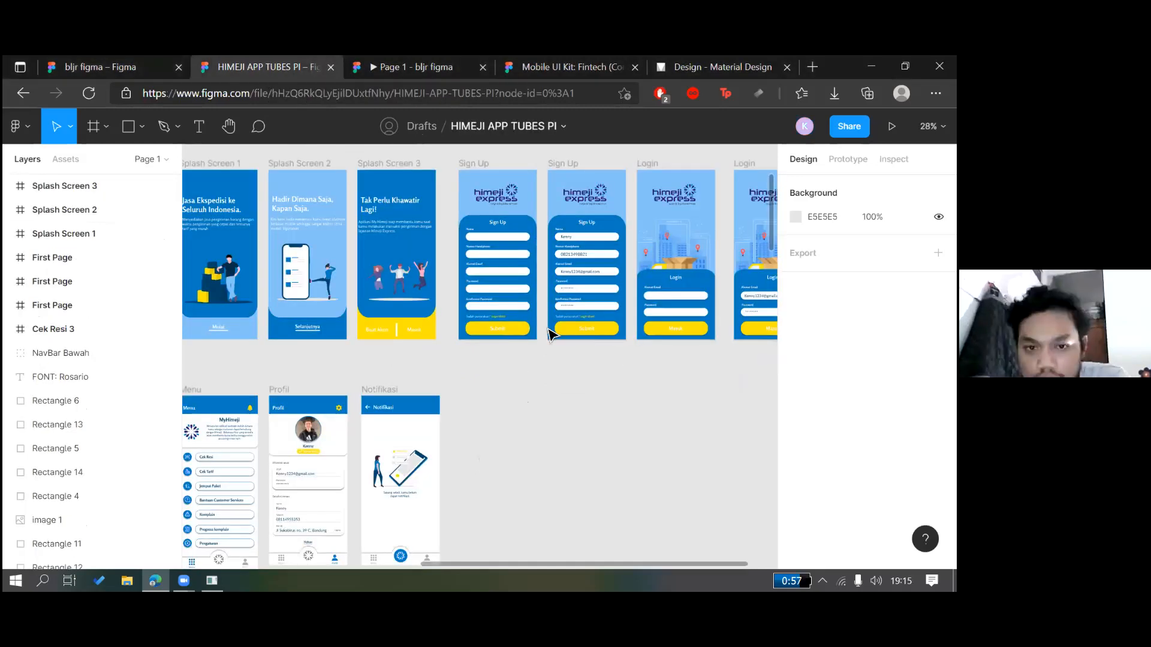
Bring the style-guide board with the himeji express logo, five swatches and FONT: Rosario into view
scroll(553, 336, "down", 3)
scroll(552, 336, "left", 2)
scroll(552, 336, "down", 3)
scroll(553, 337, "up", 5)
scroll(552, 335, "down", 6)
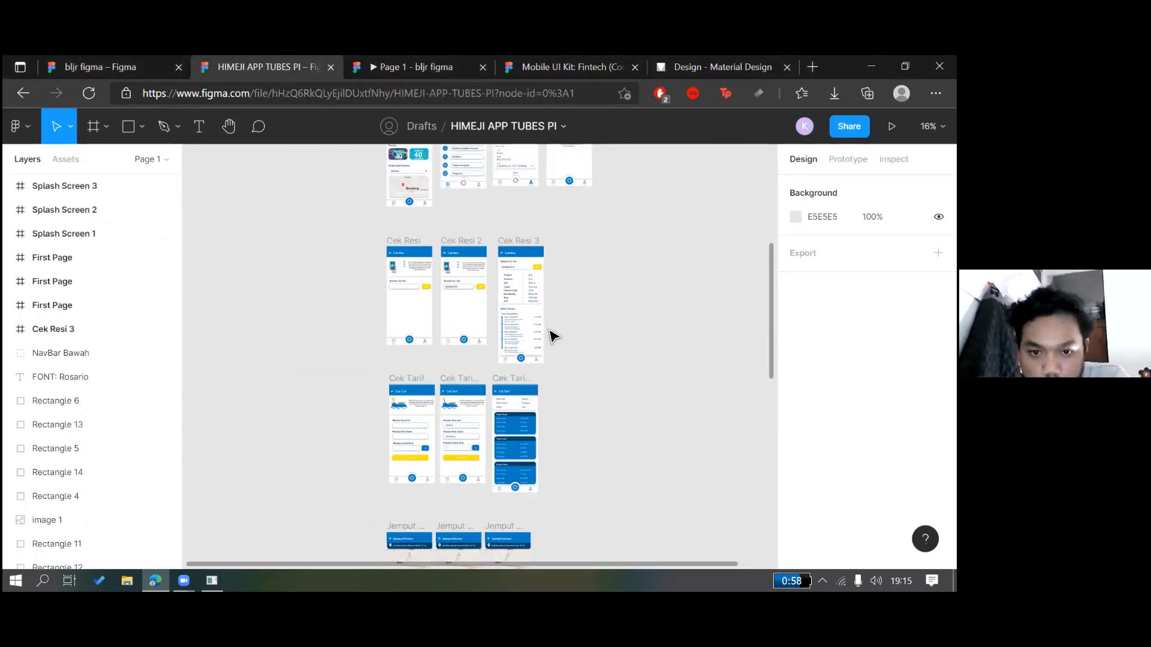
scroll(552, 336, "down", 1)
scroll(553, 335, "up", 2)
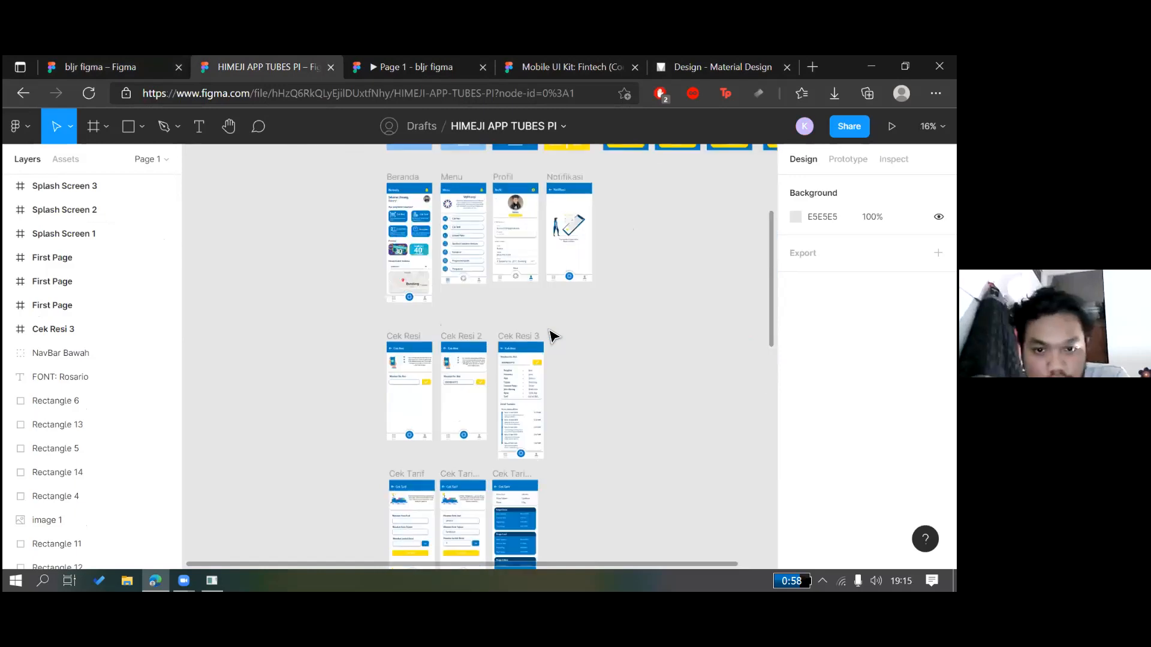
scroll(552, 335, "up", 3)
scroll(552, 336, "left", 2)
scroll(552, 336, "up", 1)
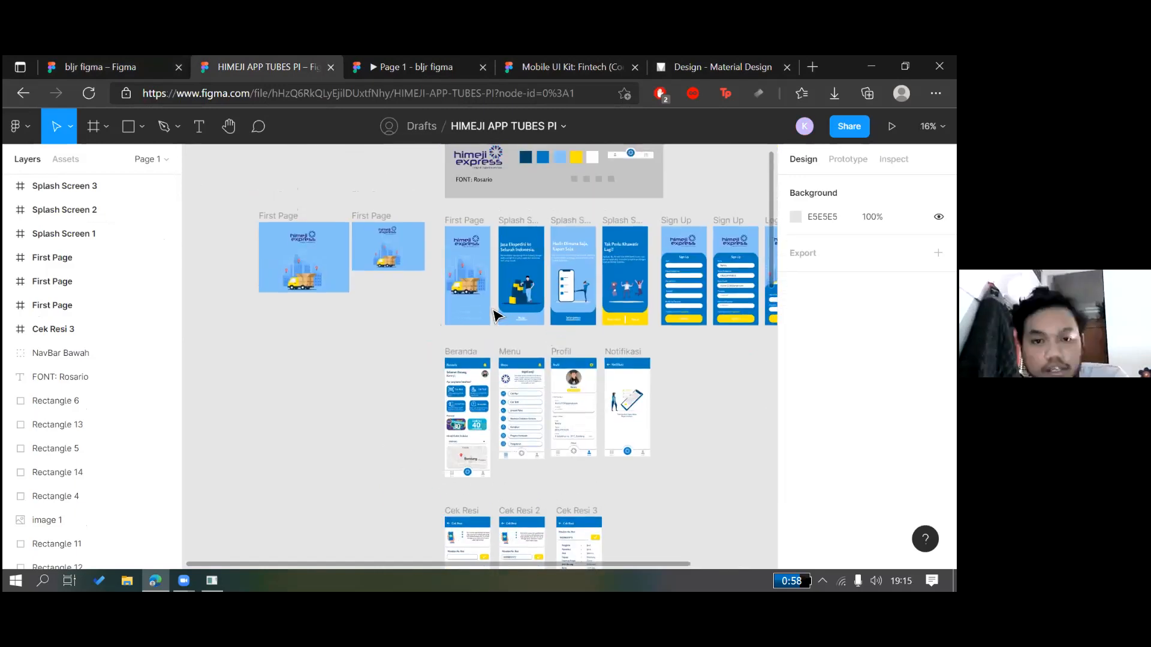
scroll(456, 313, "up", 1)
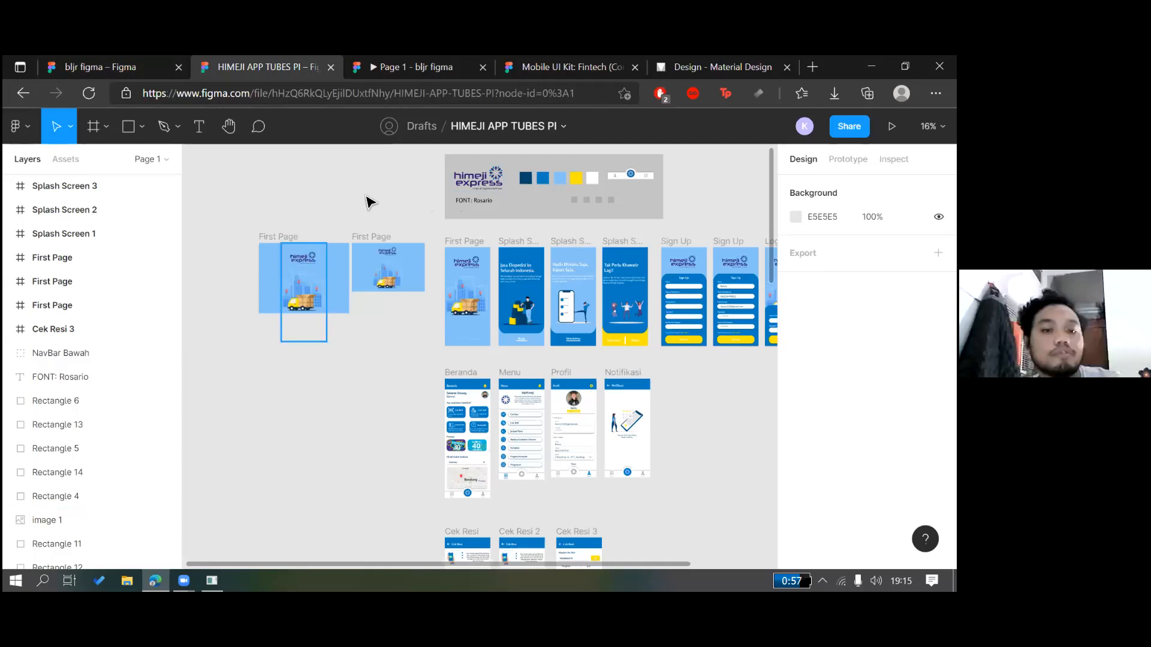
scroll(362, 213, "up", 3)
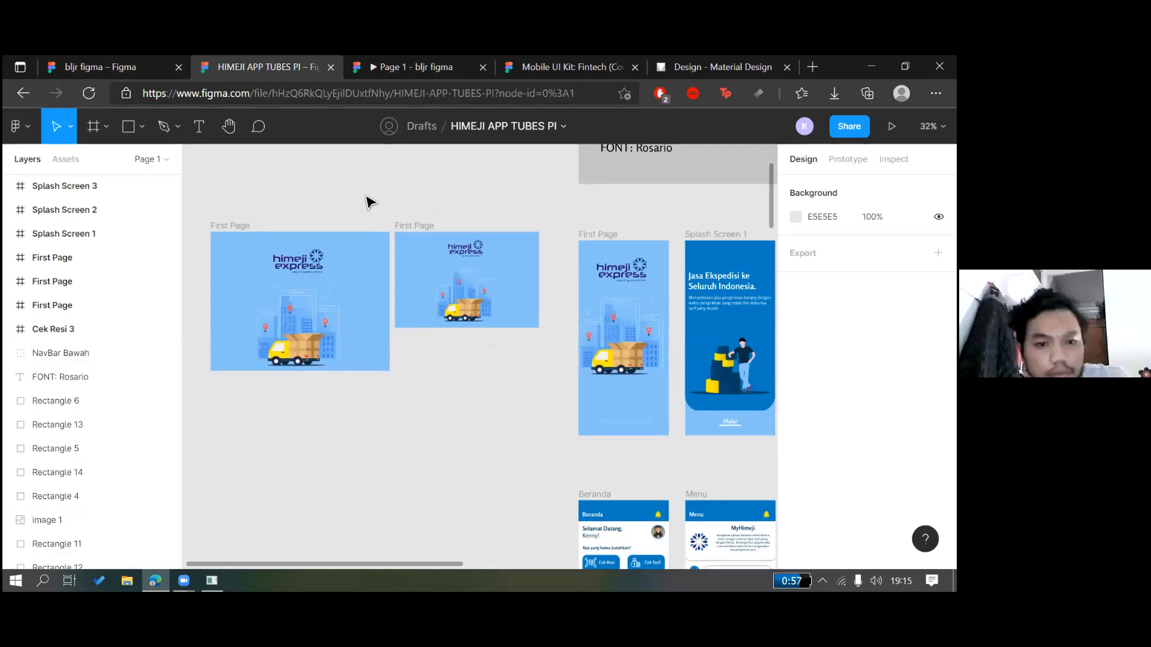
scroll(368, 201, "up", 3)
scroll(370, 203, "left", 1)
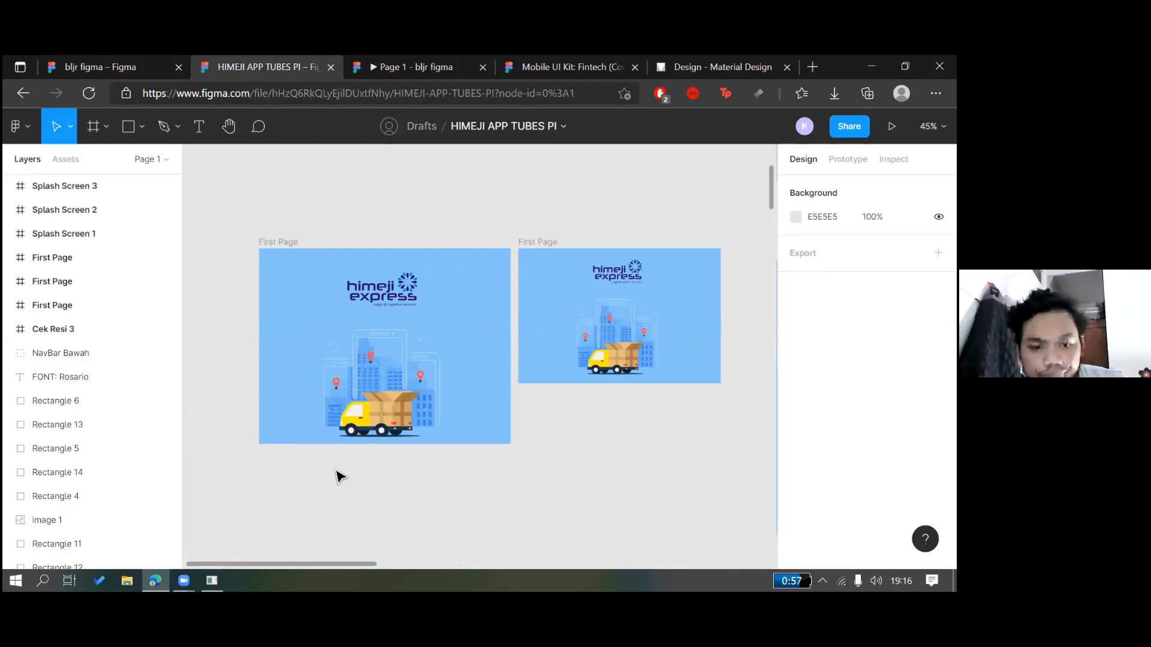
scroll(540, 447, "right", 1)
scroll(540, 447, "right", 2)
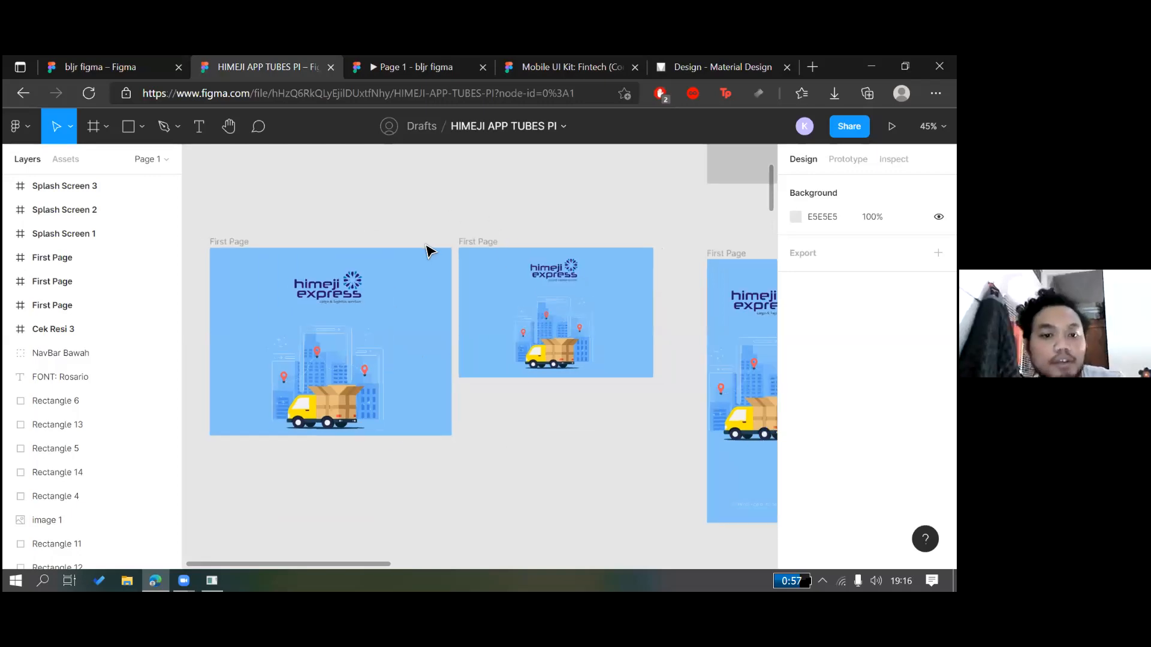
scroll(427, 250, "down", 3)
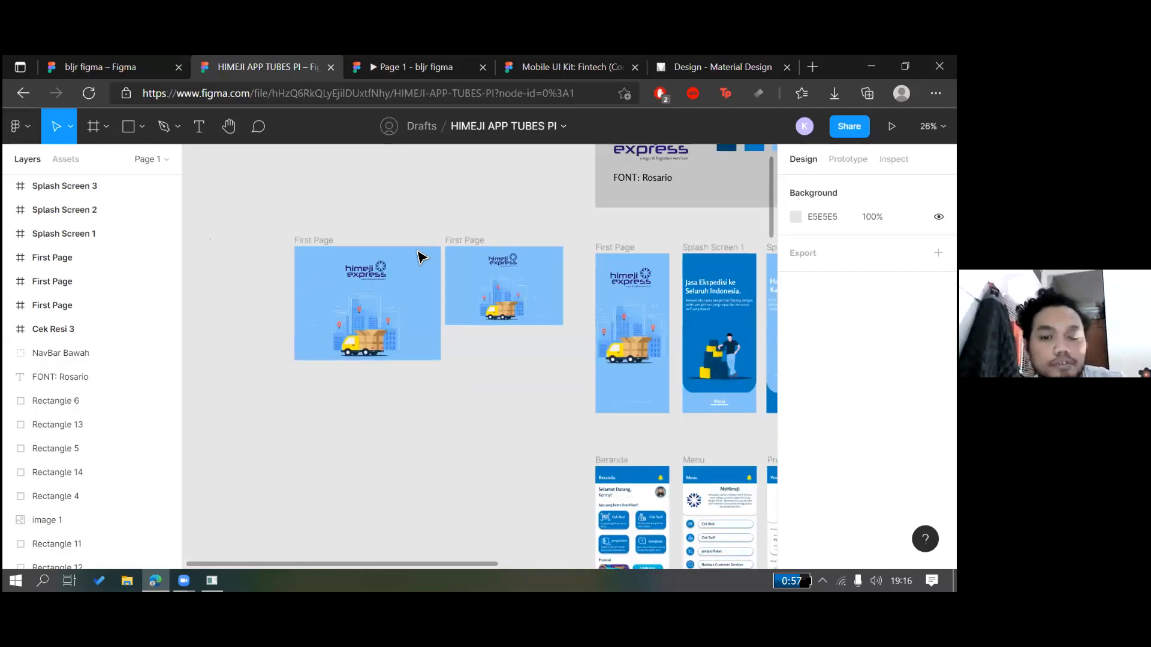
scroll(419, 214, "up", 2)
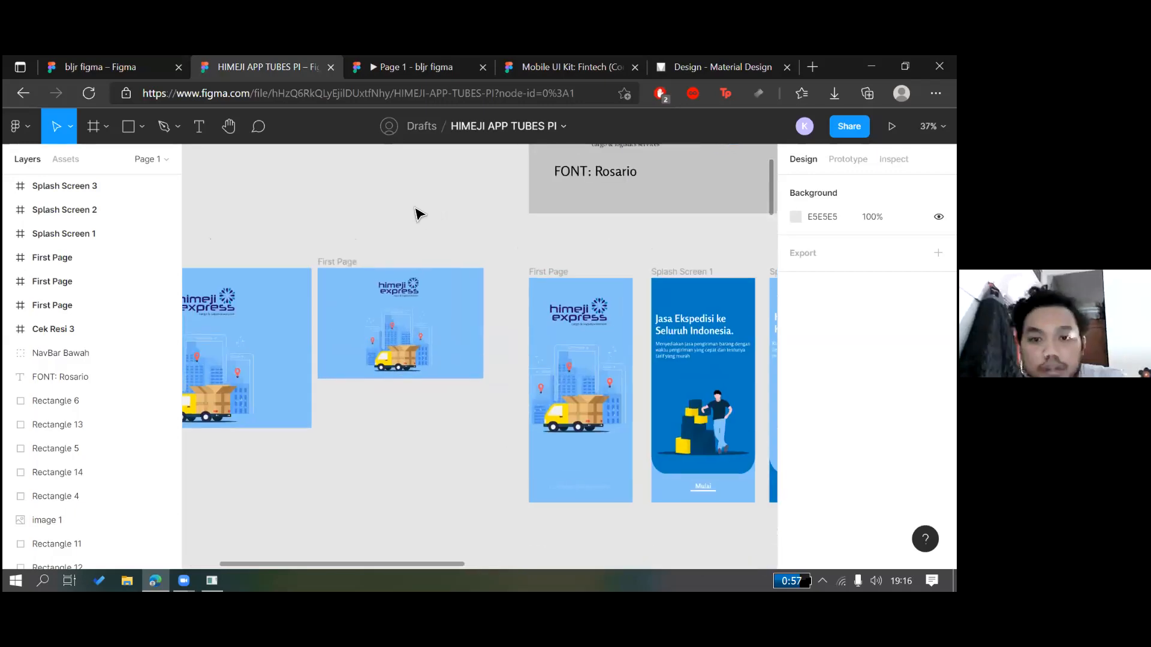
scroll(416, 214, "up", 5)
scroll(416, 213, "right", 4)
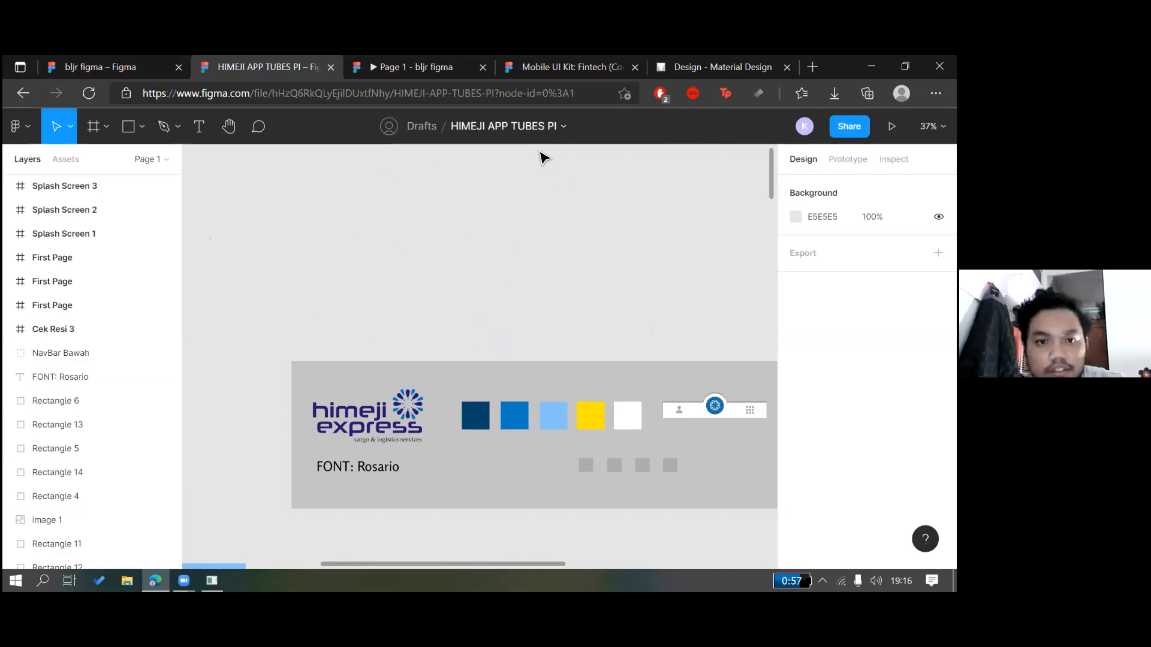
Turn the FONT: Rosario text label into a mask
scroll(479, 287, "down", 2)
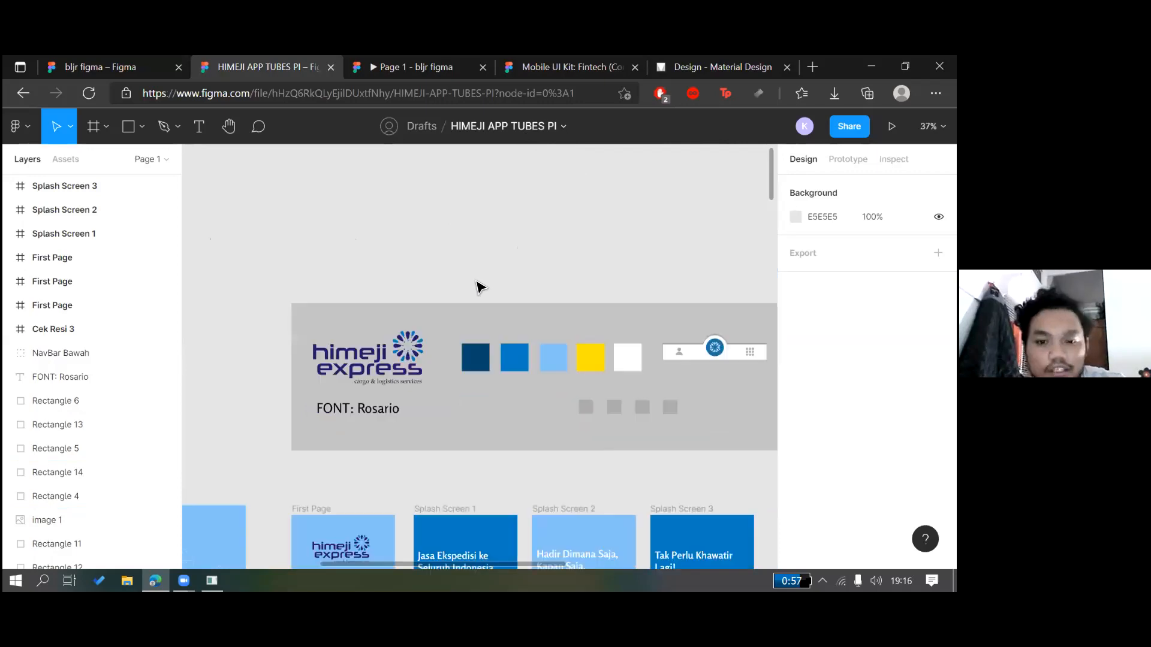
scroll(480, 286, "up", 1)
scroll(480, 286, "up", 1)
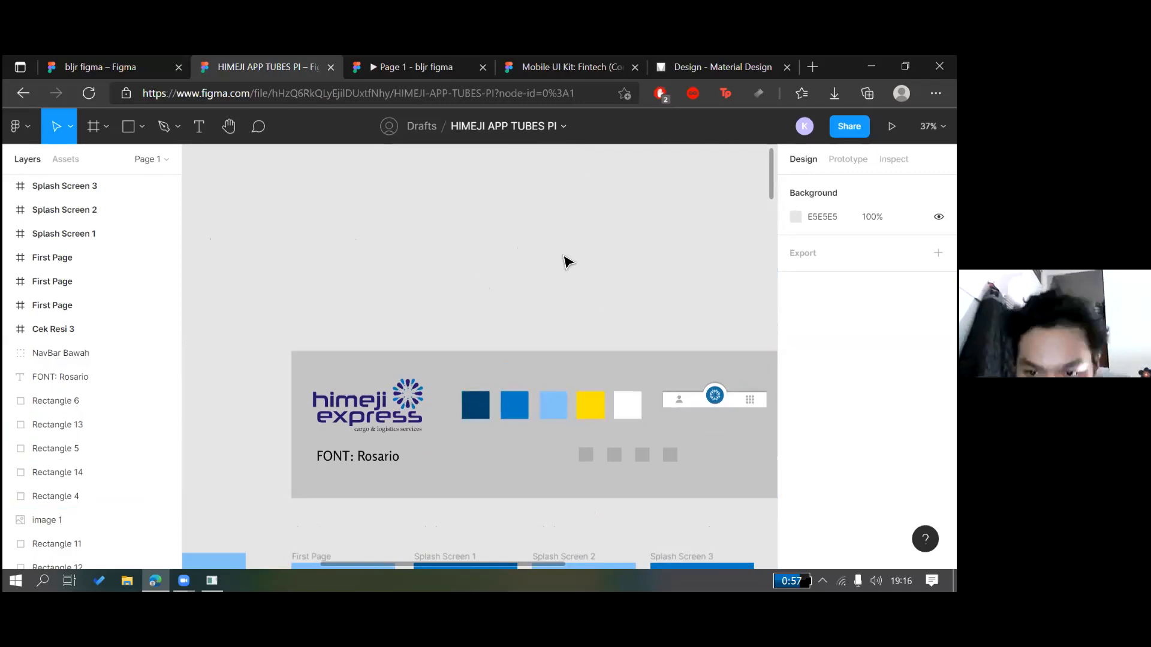
scroll(567, 262, "right", 2)
scroll(567, 262, "left", 1)
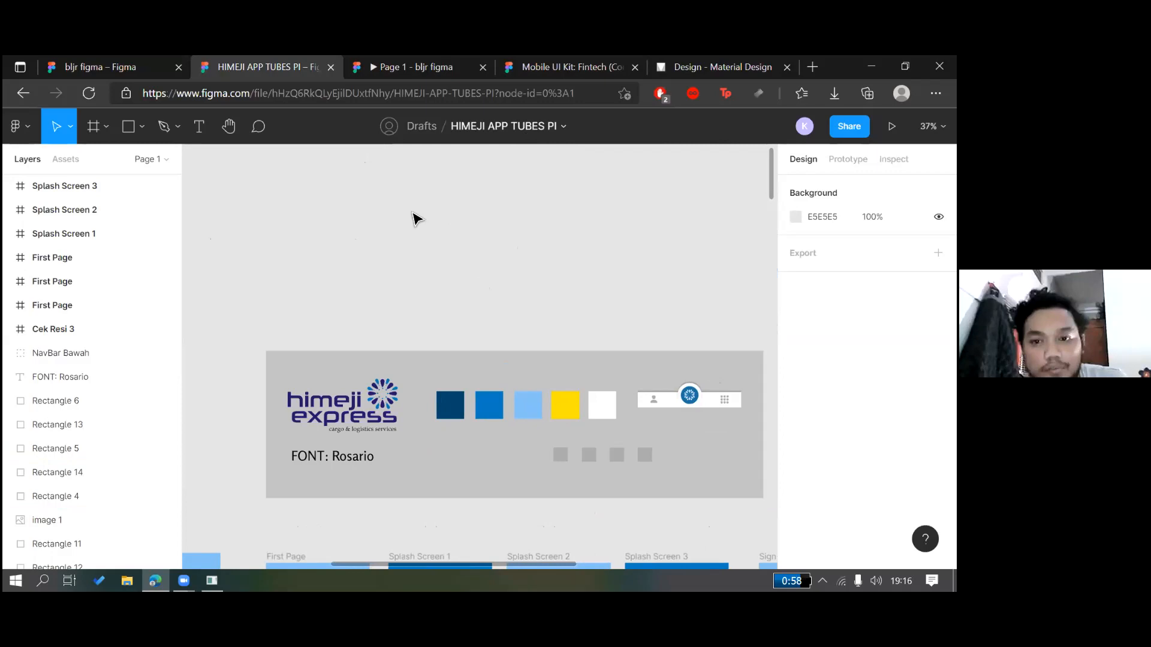
scroll(432, 237, "down", 1)
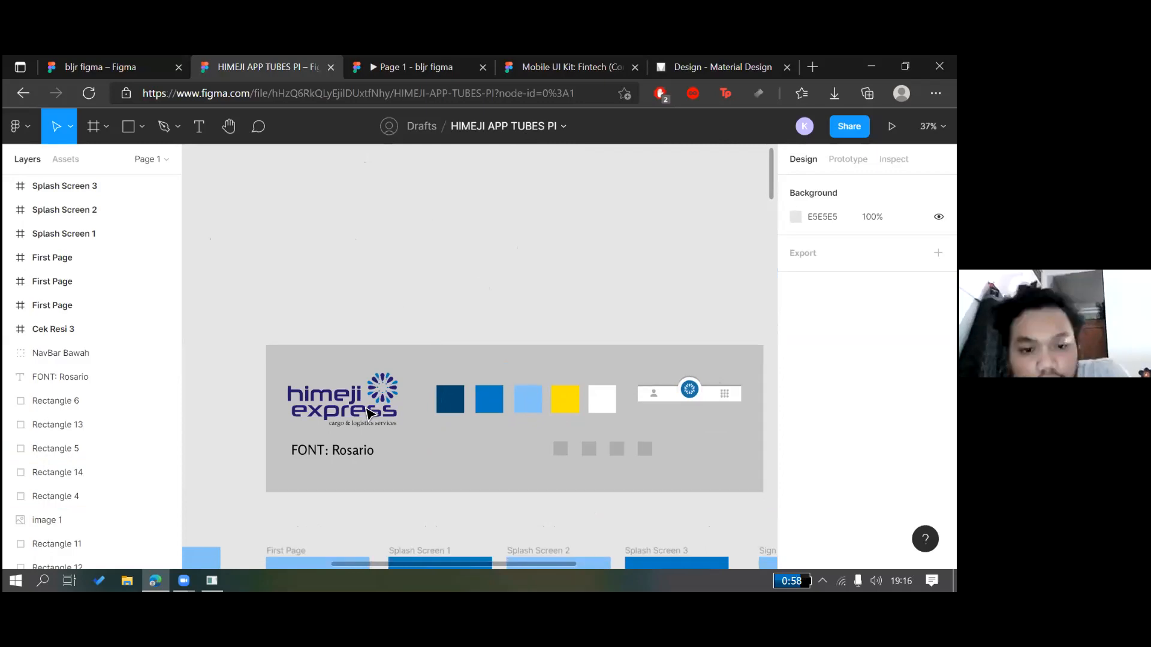
left_click(343, 449)
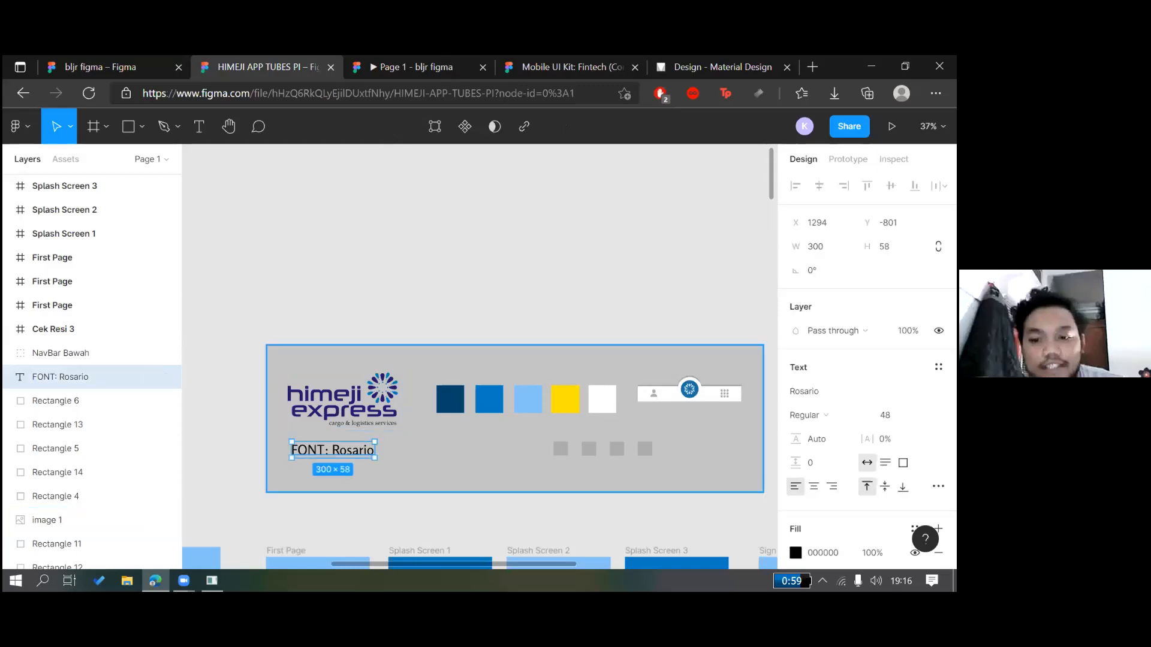
left_click(828, 414)
left_click(494, 127)
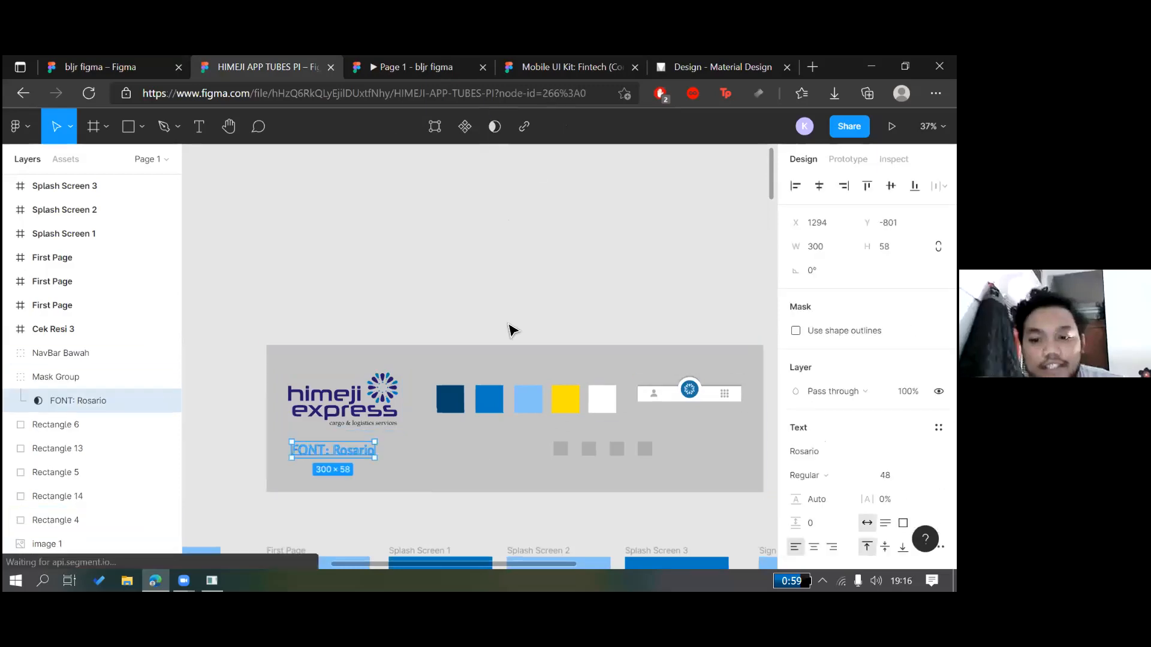
Select the NavBar Bawah group and open the prototype preview
left_click(563, 421)
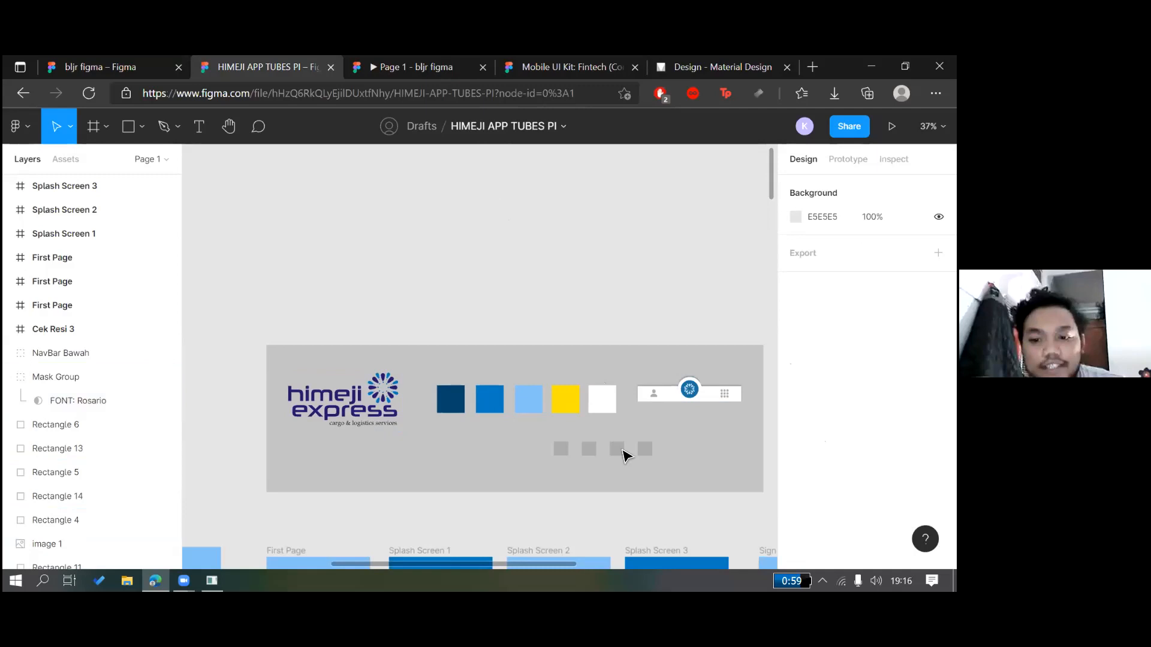
scroll(617, 345, "down", 1)
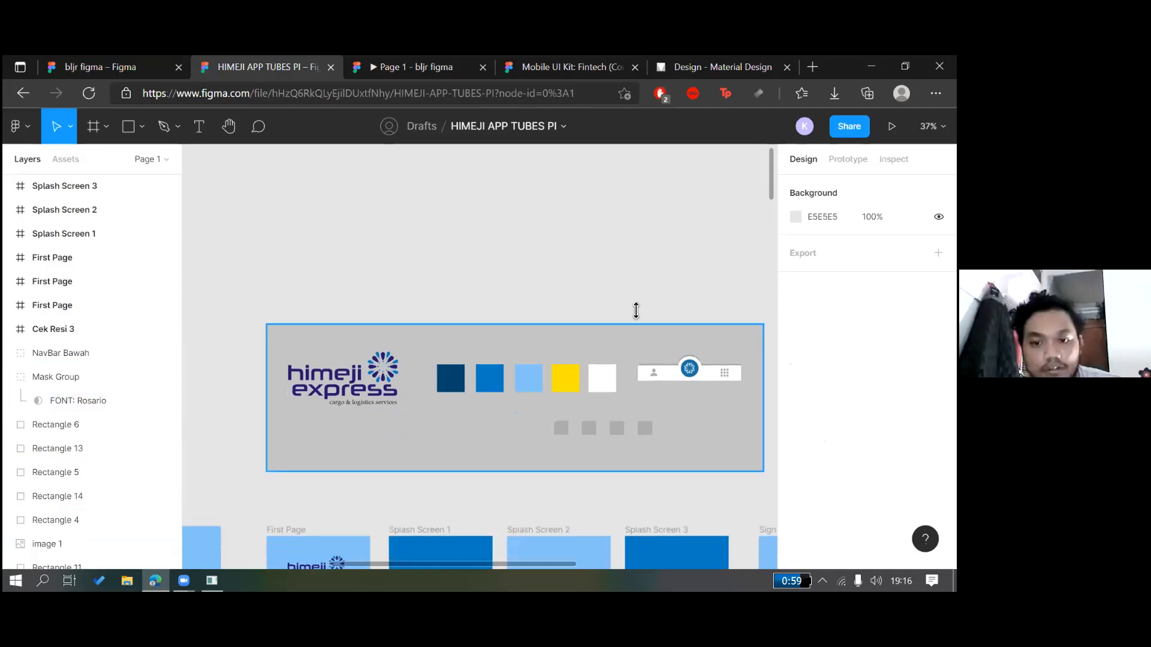
left_click(672, 376)
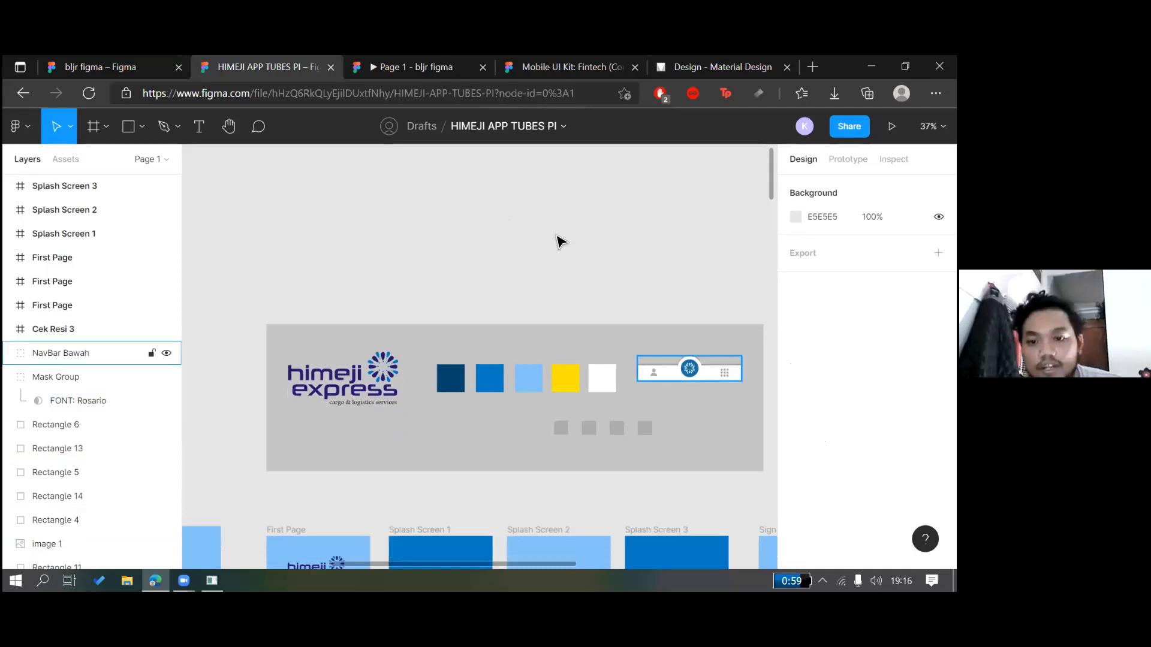
left_click(598, 295)
scroll(649, 324, "down", 1)
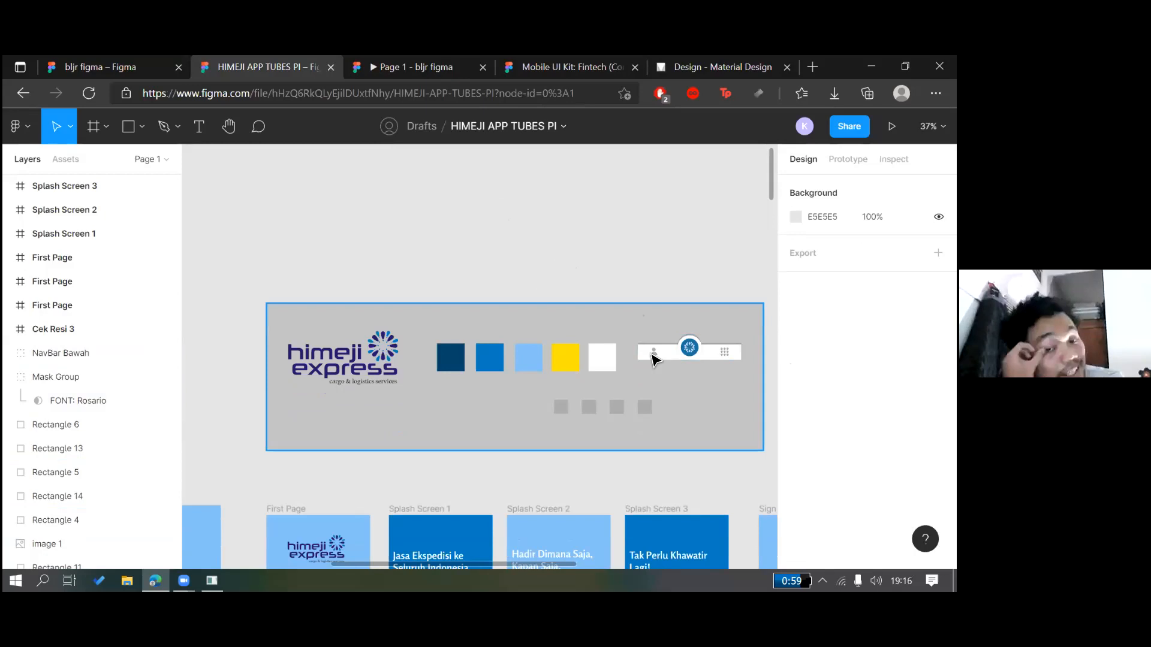
scroll(493, 228, "left", 5)
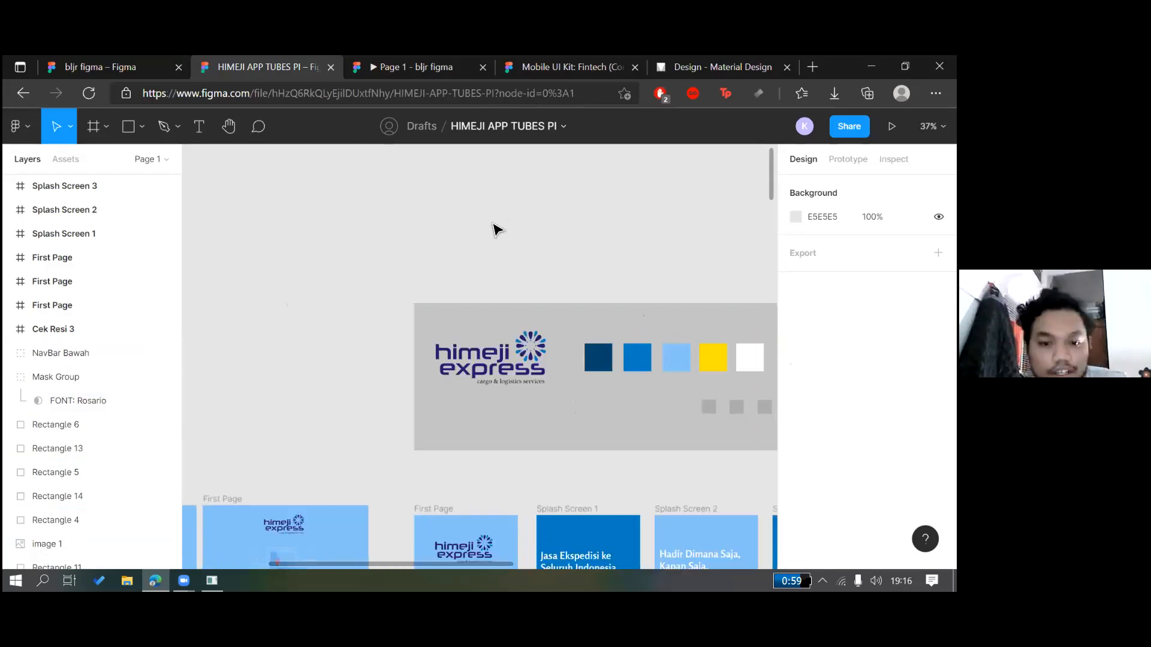
scroll(398, 244, "down", 5)
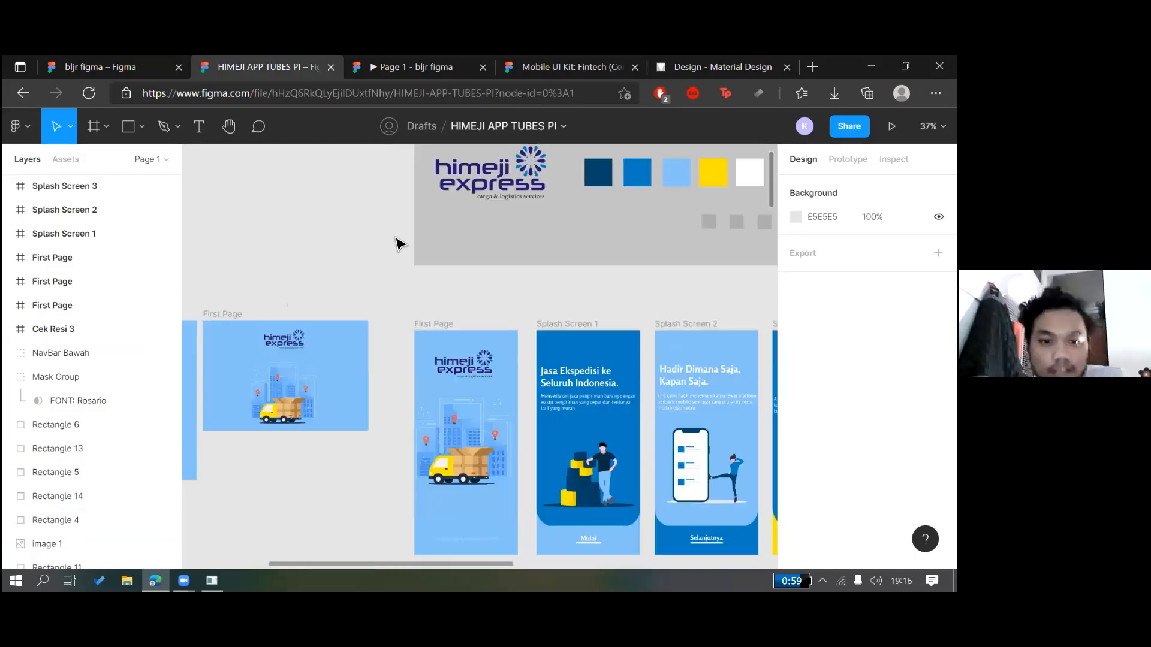
scroll(398, 244, "left", 3)
scroll(688, 239, "right", 4)
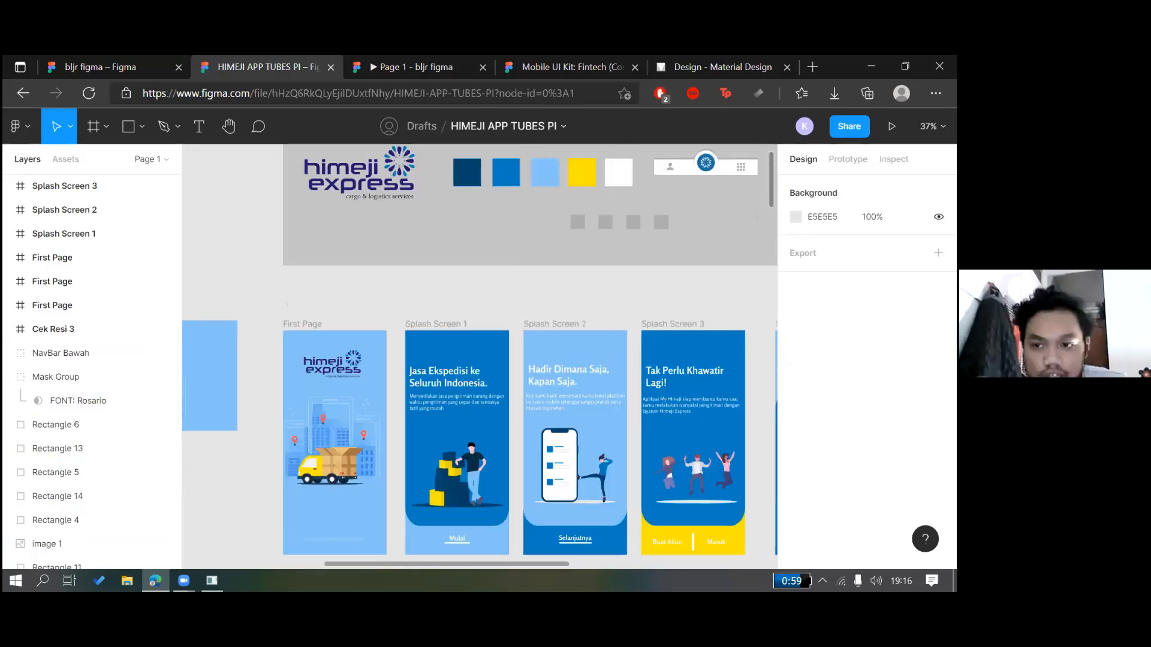
scroll(688, 238, "down", 1)
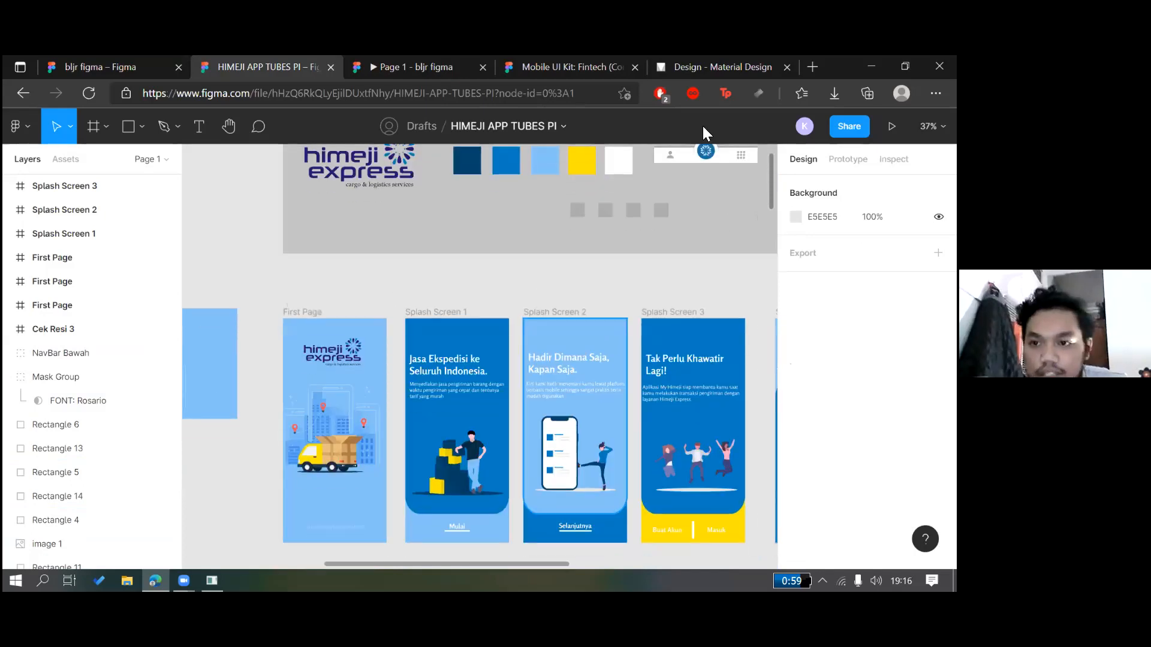
left_click(892, 127)
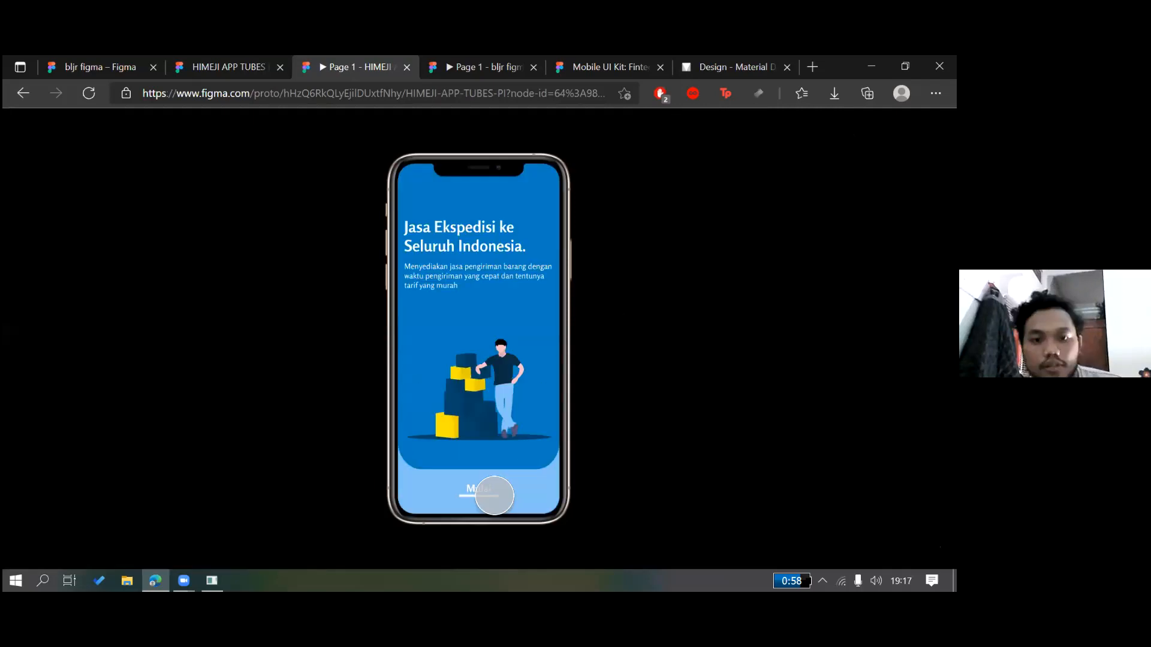
Go through onboarding and the sign-up form to the login screen
left_click_drag(511, 496, 488, 493)
left_click(433, 494)
left_click(442, 495)
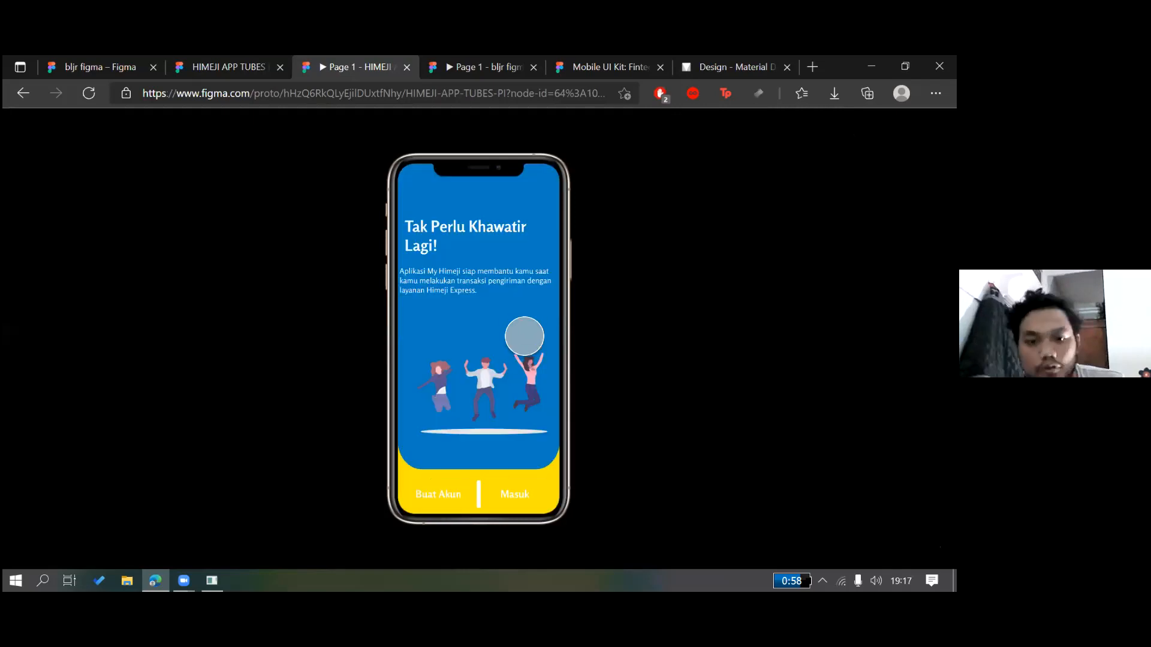
left_click(482, 500)
left_click(482, 500)
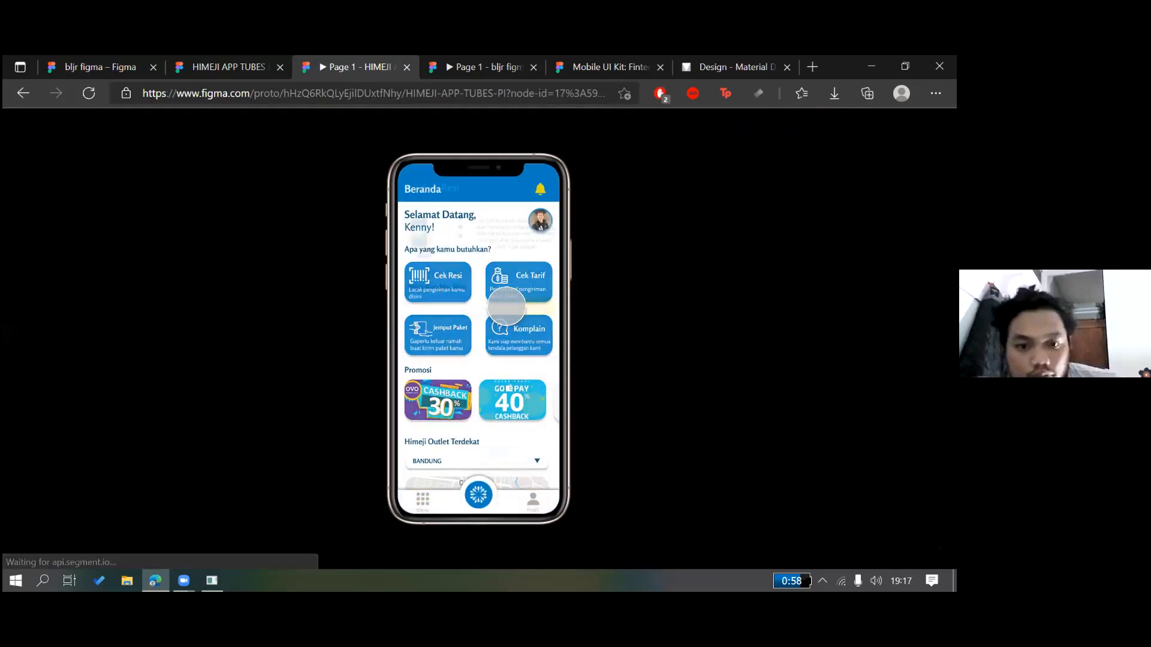
Check a parcel on the Cek Resi screen, then return to Beranda
left_click(501, 300)
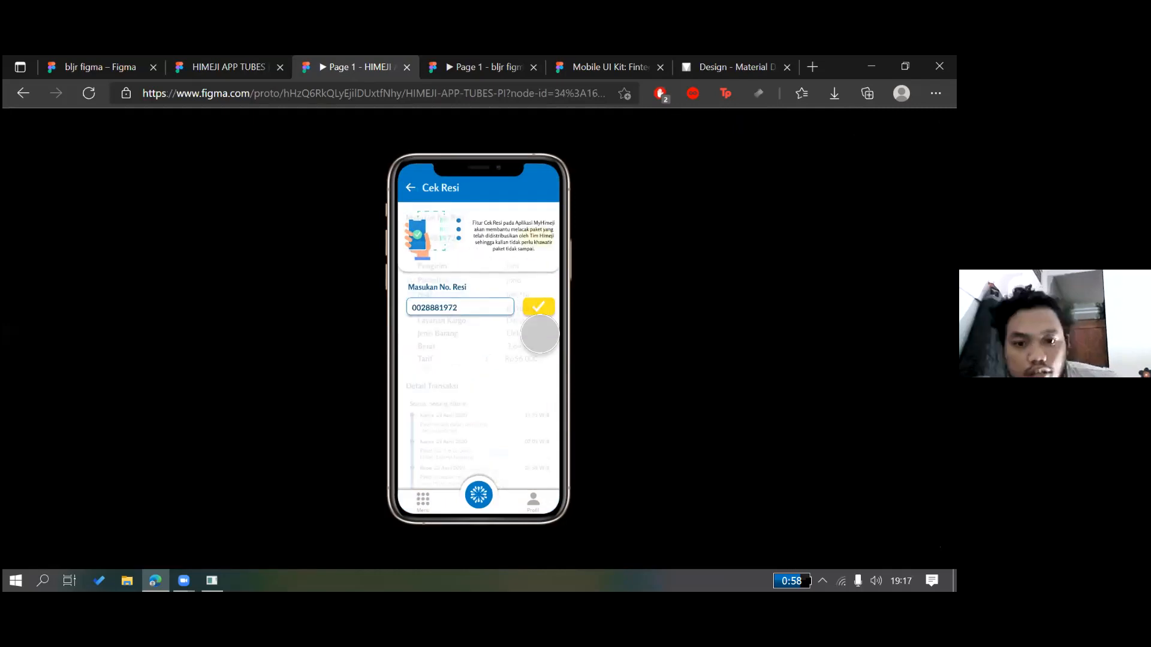
left_click(538, 307)
left_click_drag(496, 373, 522, 392)
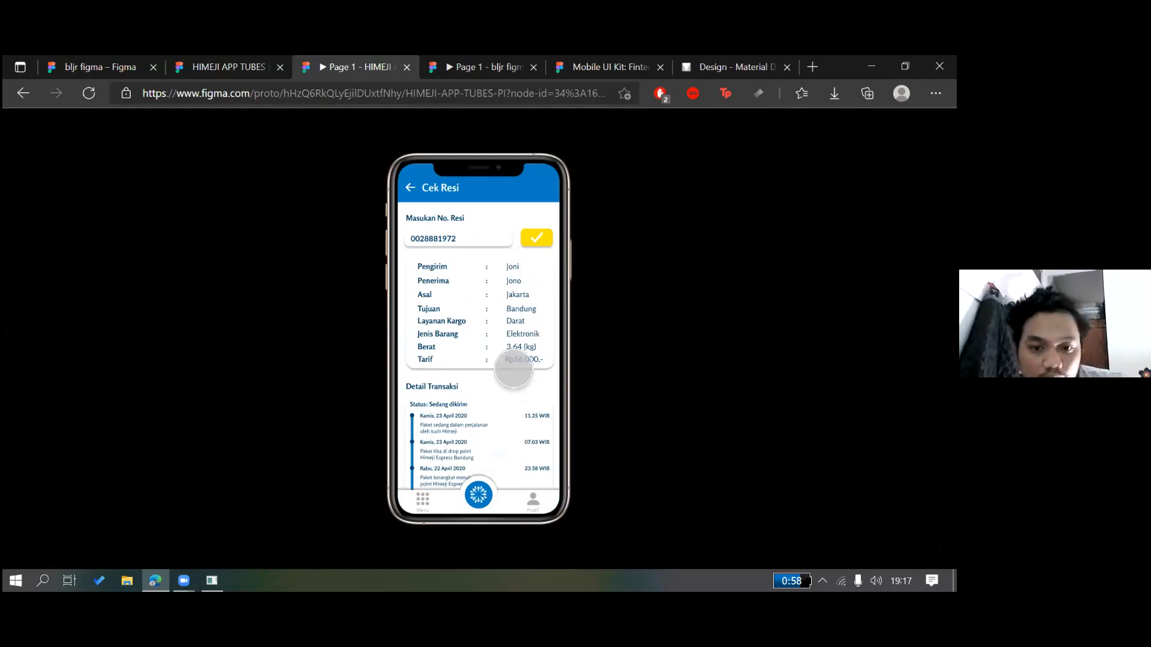
left_click_drag(511, 503, 485, 495)
left_click(480, 494)
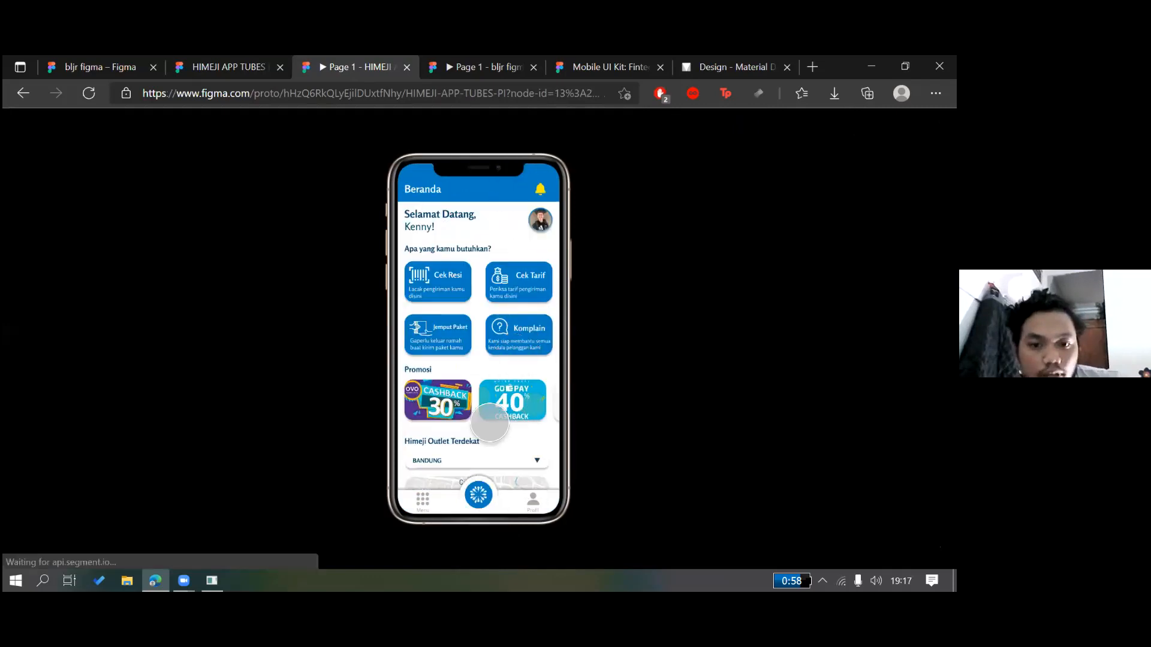
Check a rate in Cek Tarif, visit Profil and Pengaturan, then return to the design file
left_click(489, 429)
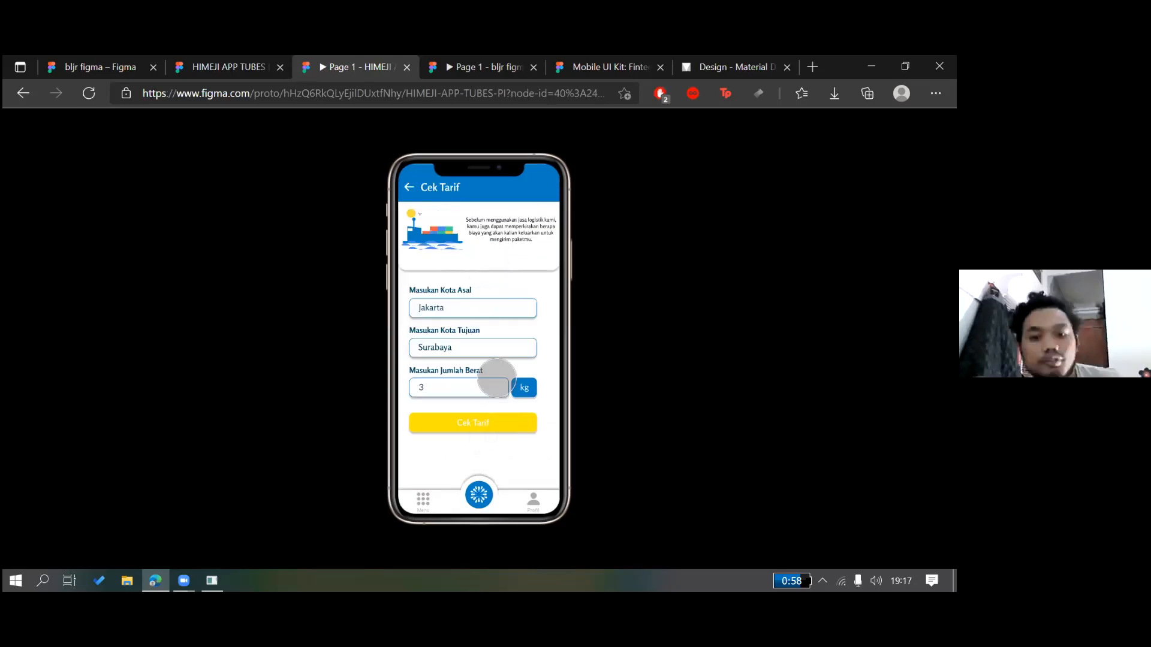
left_click(487, 423)
left_click(533, 499)
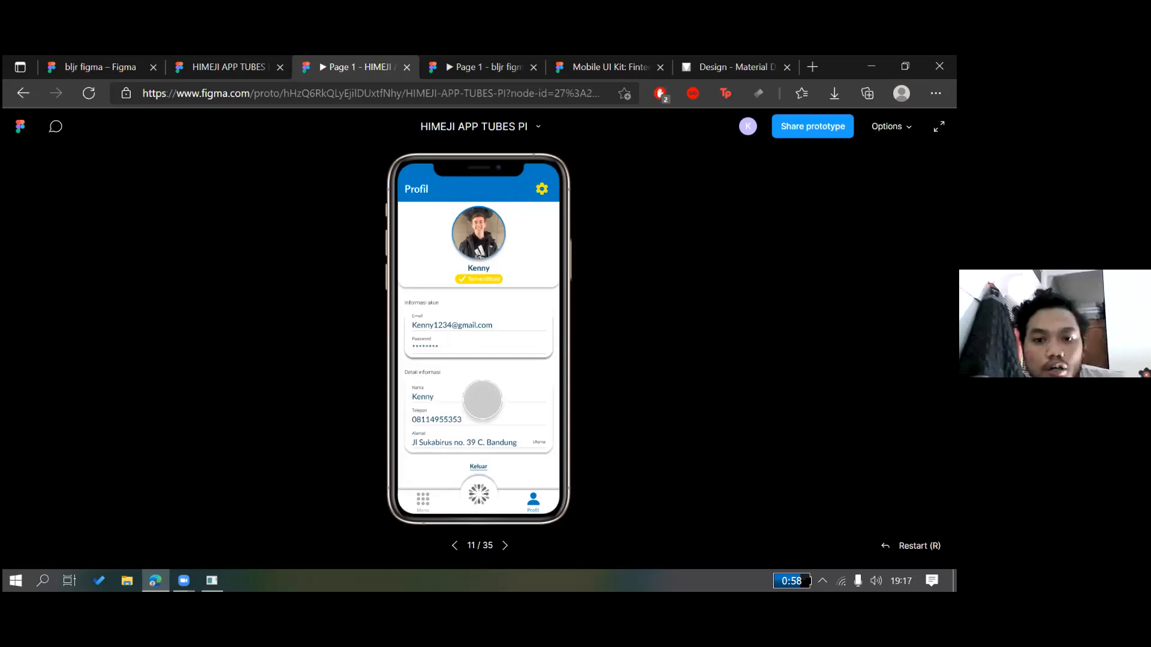
left_click(541, 189)
left_click(411, 193)
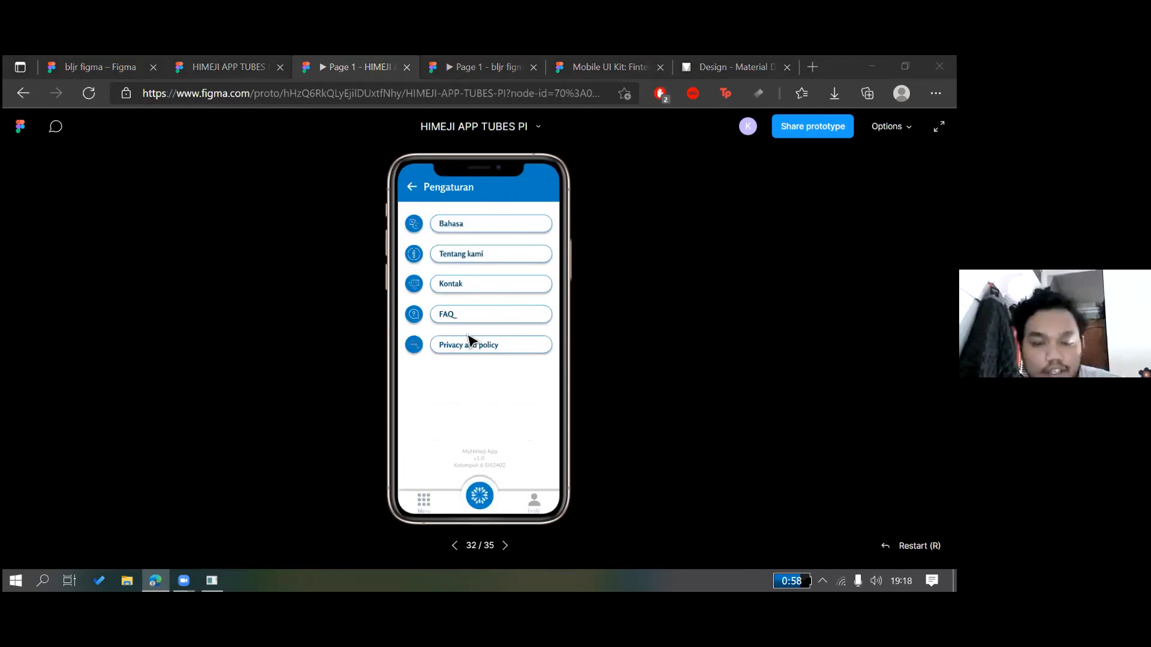
key("ctrl+shift+Tab")
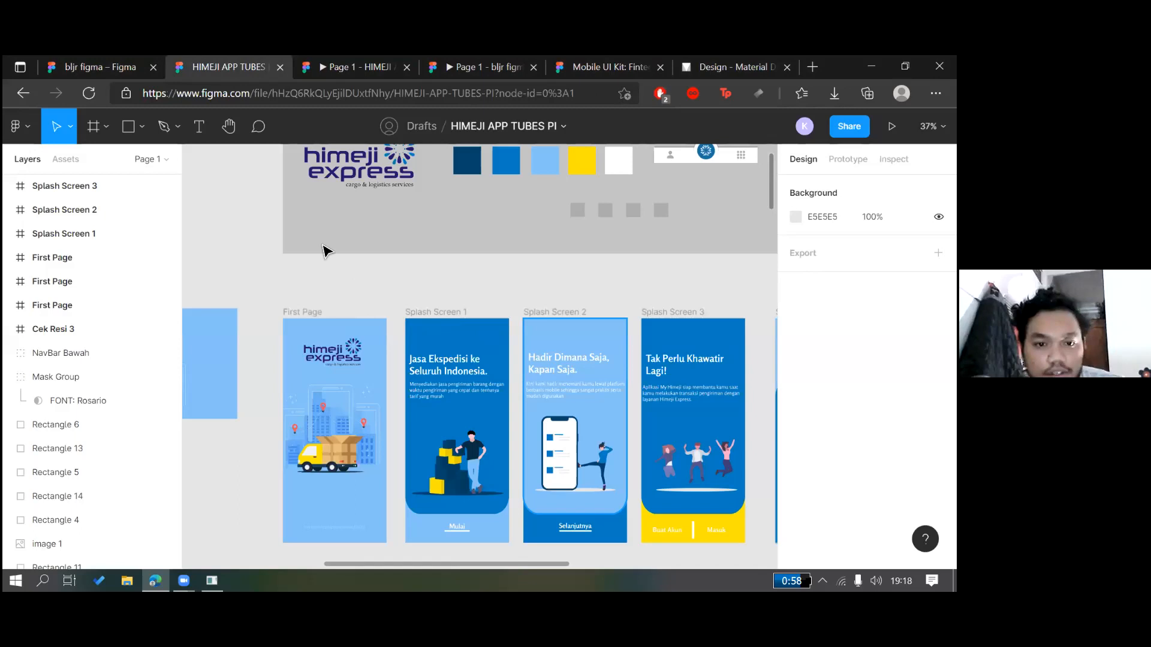
Zoom out and pan across the HIMEJI canvas to survey every app screen
scroll(323, 249, "down", 5)
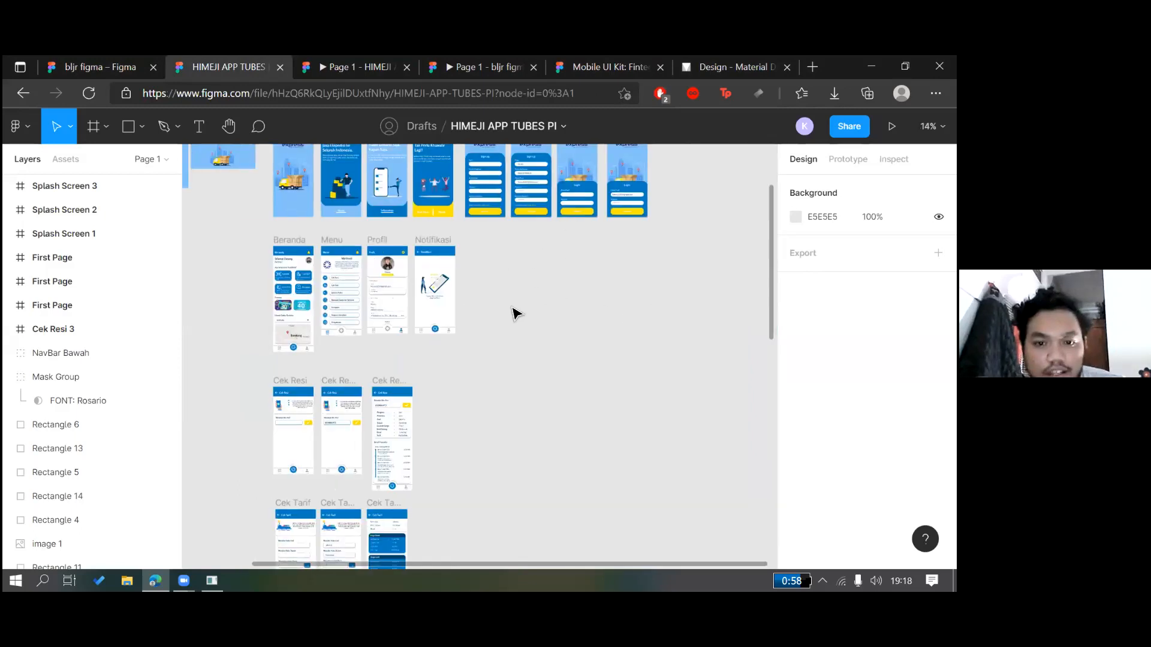
scroll(519, 396, "left", 3)
scroll(533, 386, "up", 2)
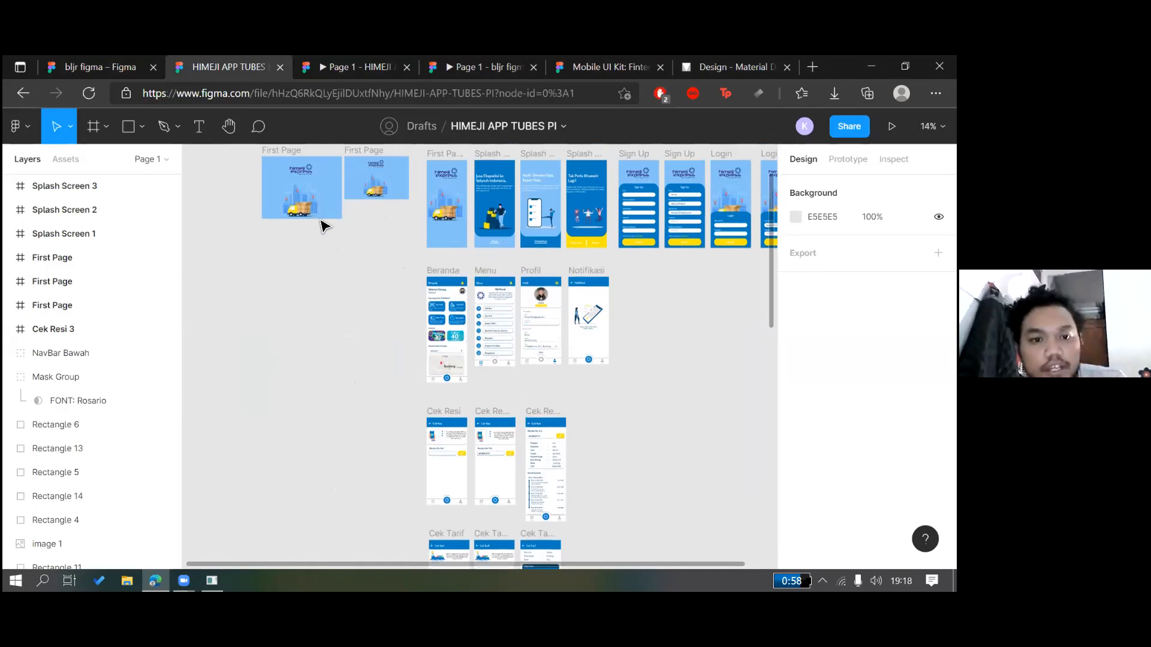
scroll(367, 299, "up", 1)
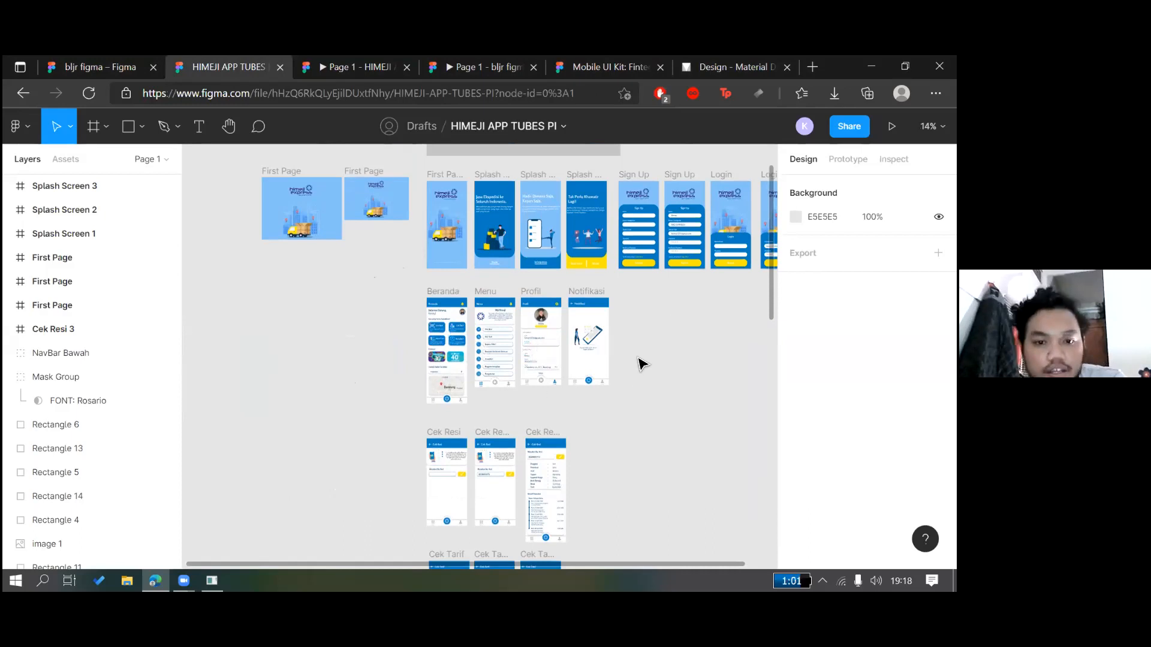
scroll(264, 167, "down", 4)
scroll(265, 135, "up", 5)
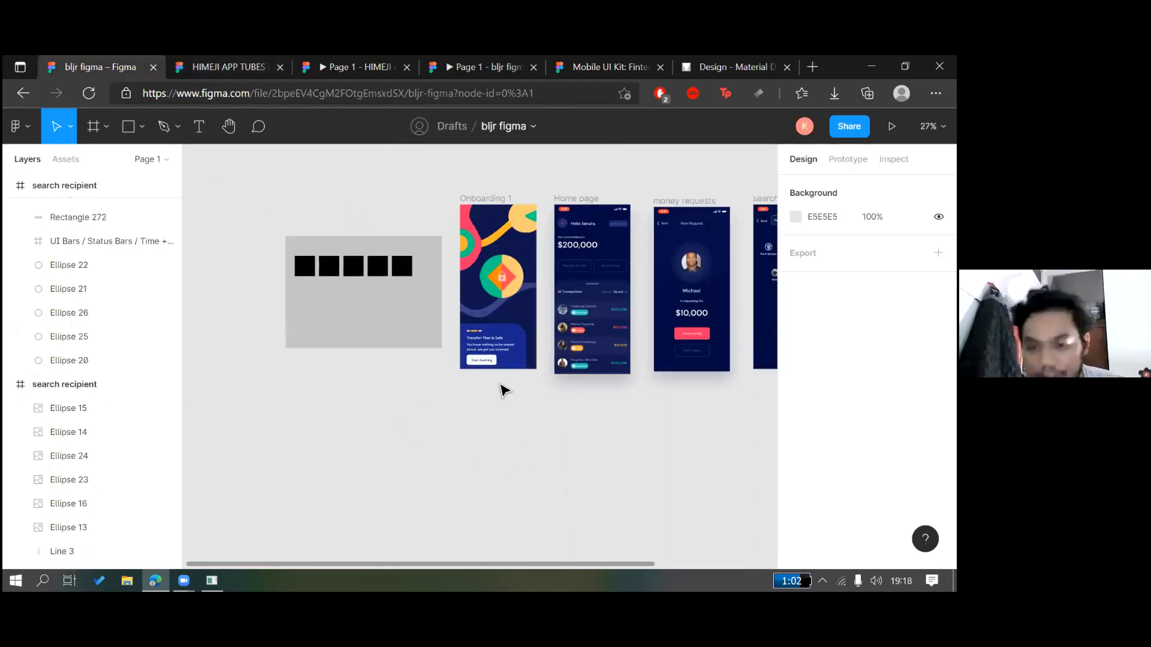
Look over the Onboarding, Home page, money requests and search recipient frames, then go to Material Design
scroll(503, 388, "up", 3)
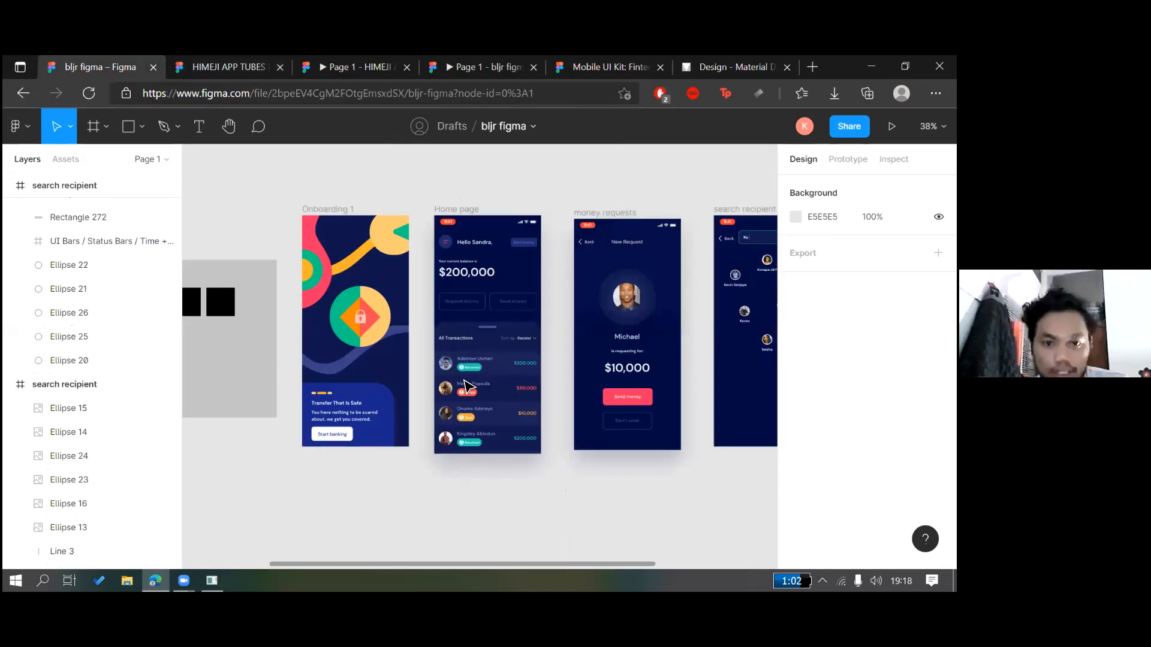
scroll(467, 386, "right", 3)
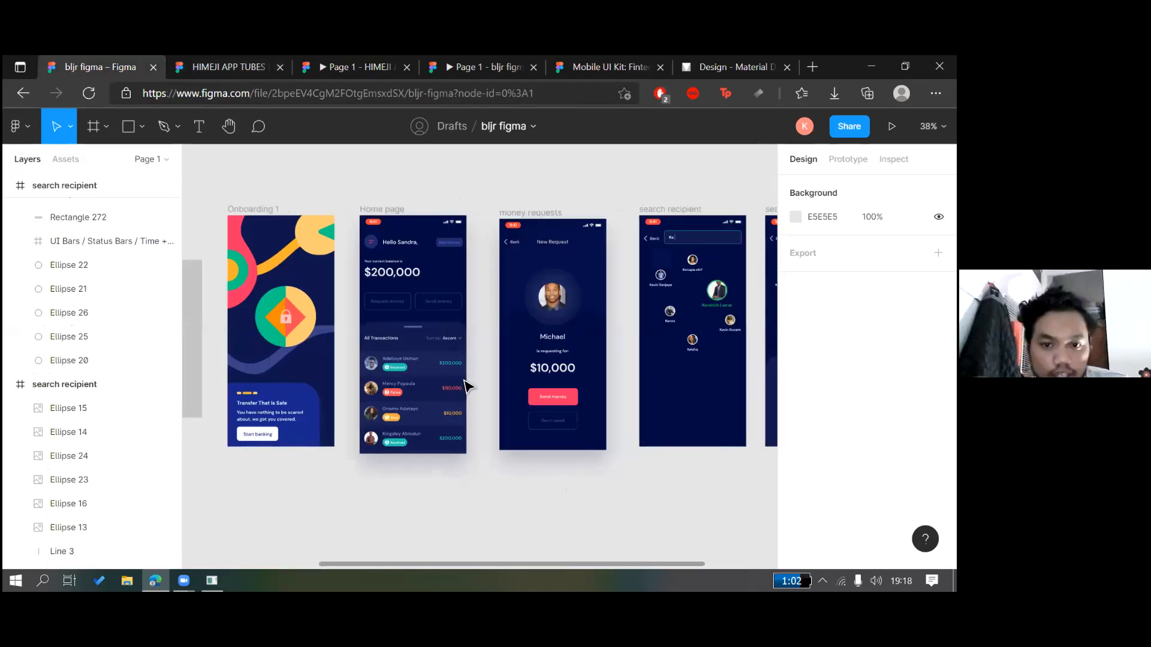
scroll(475, 329, "up", 3)
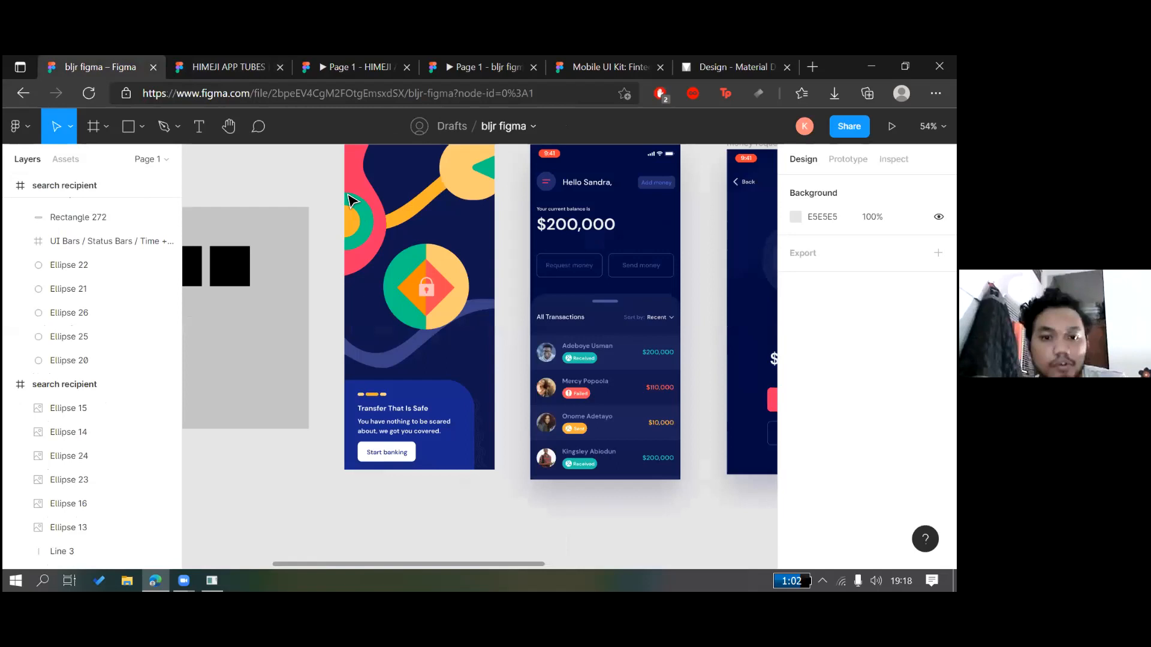
scroll(347, 194, "right", 4)
scroll(347, 194, "left", 4)
scroll(347, 194, "down", 3)
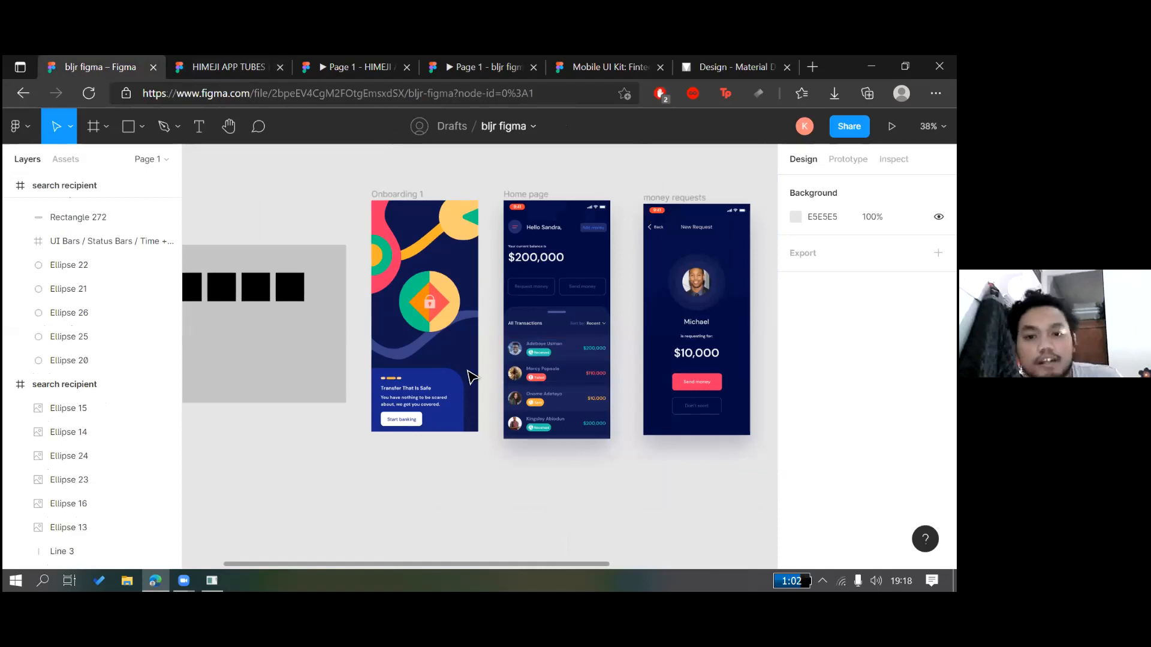
scroll(473, 376, "right", 2)
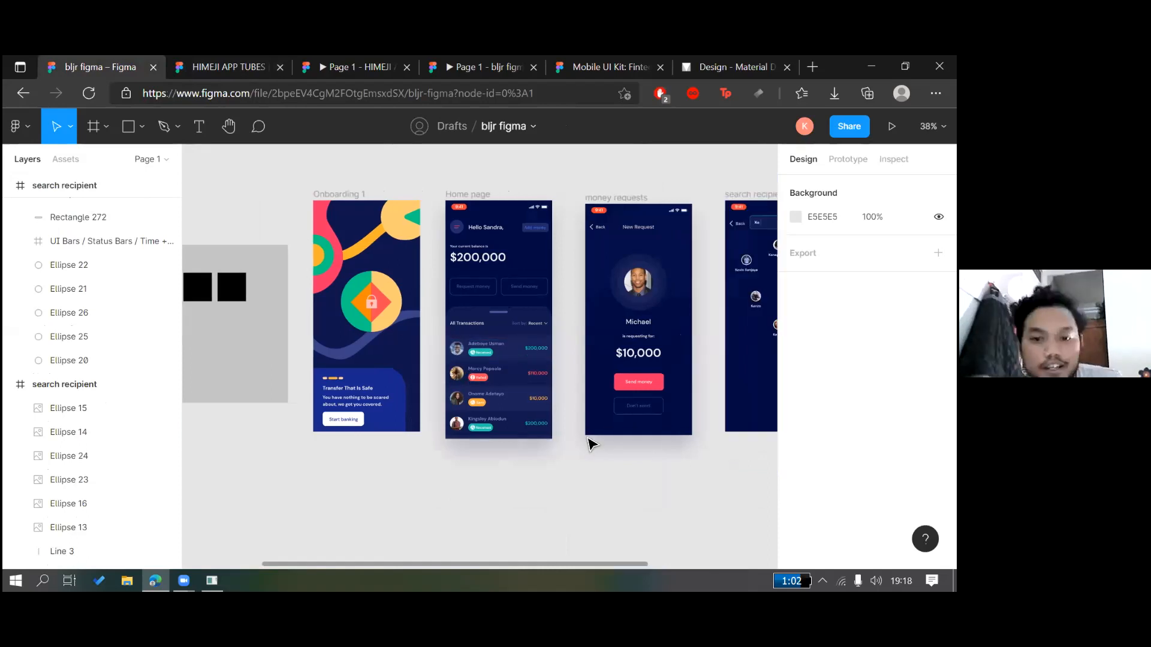
scroll(590, 444, "right", 6)
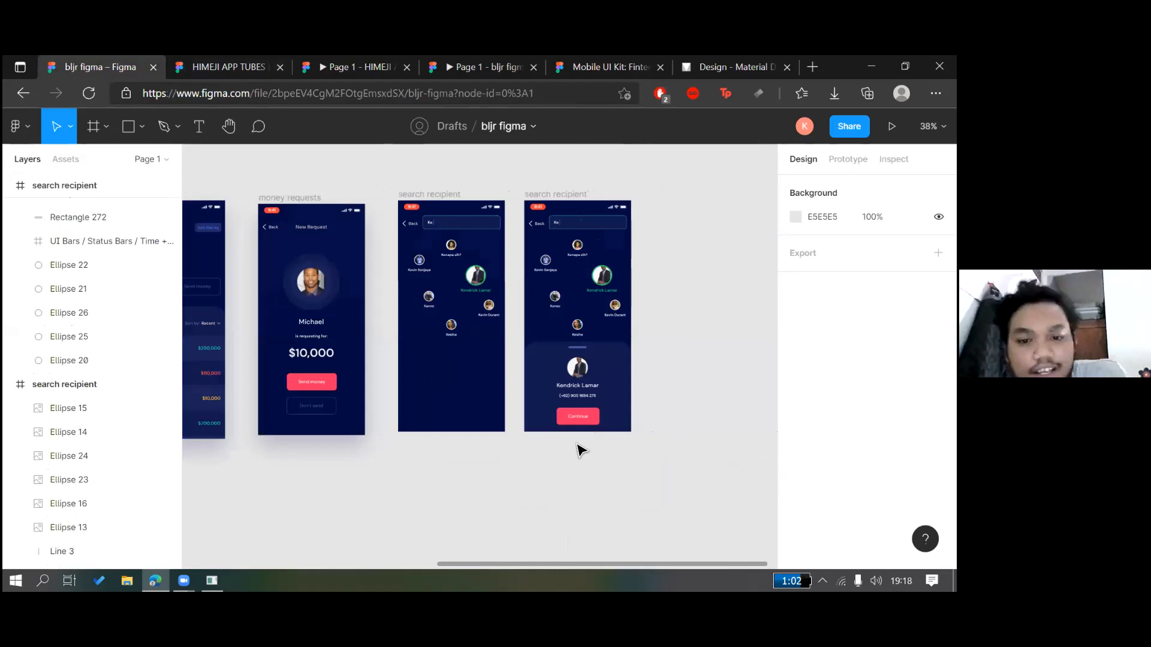
scroll(568, 502, "up", 2)
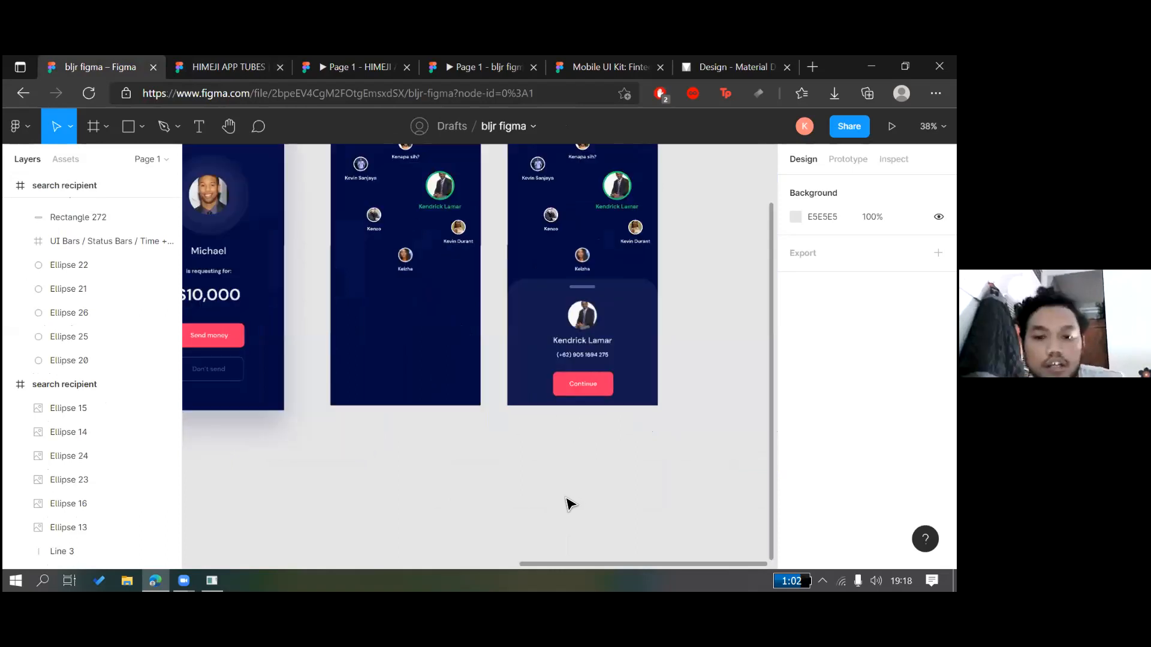
scroll(670, 269, "up", 3)
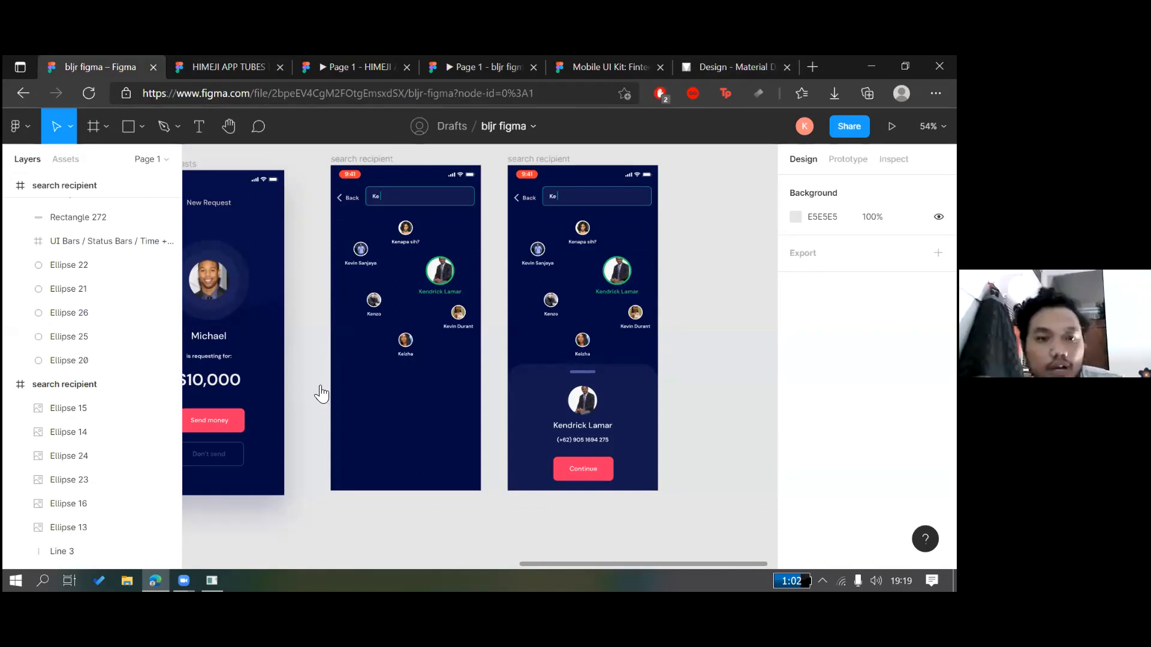
key("ctrl+shift+Tab")
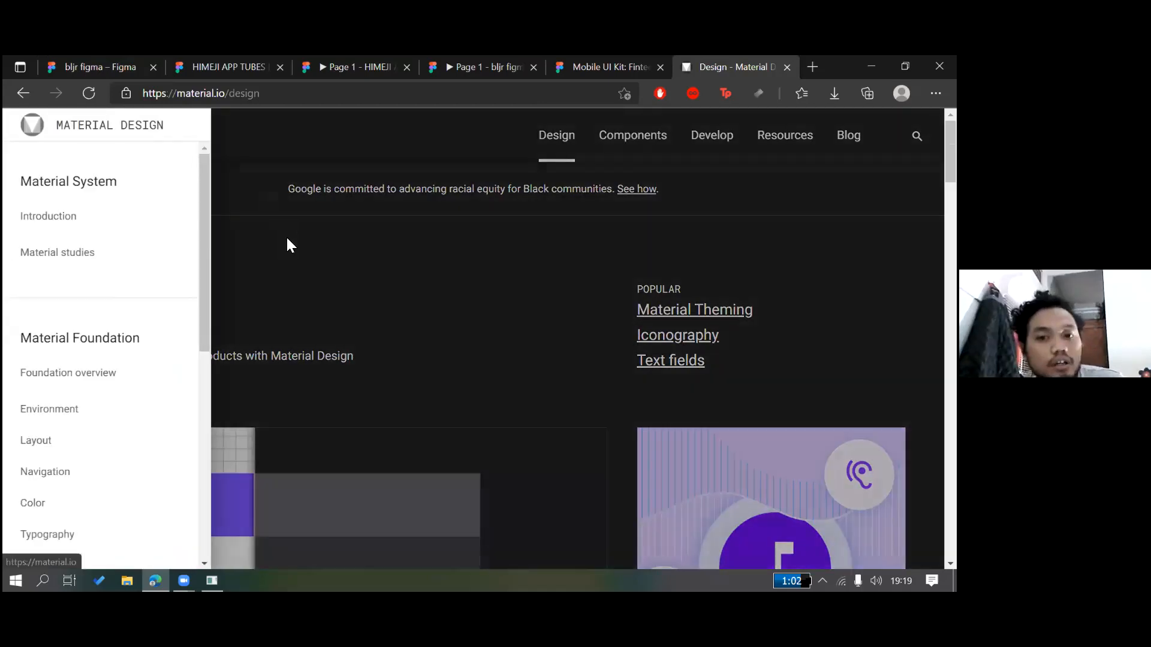
Close the navigation drawer and scroll the Design page
left_click(31, 133)
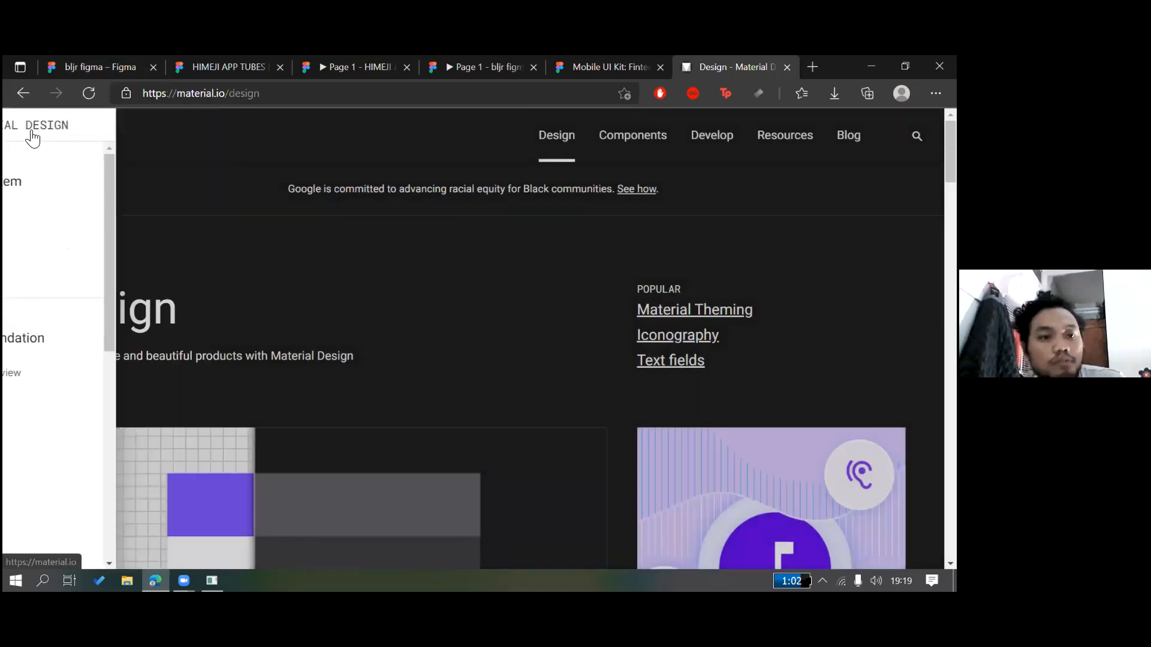
left_click(337, 287)
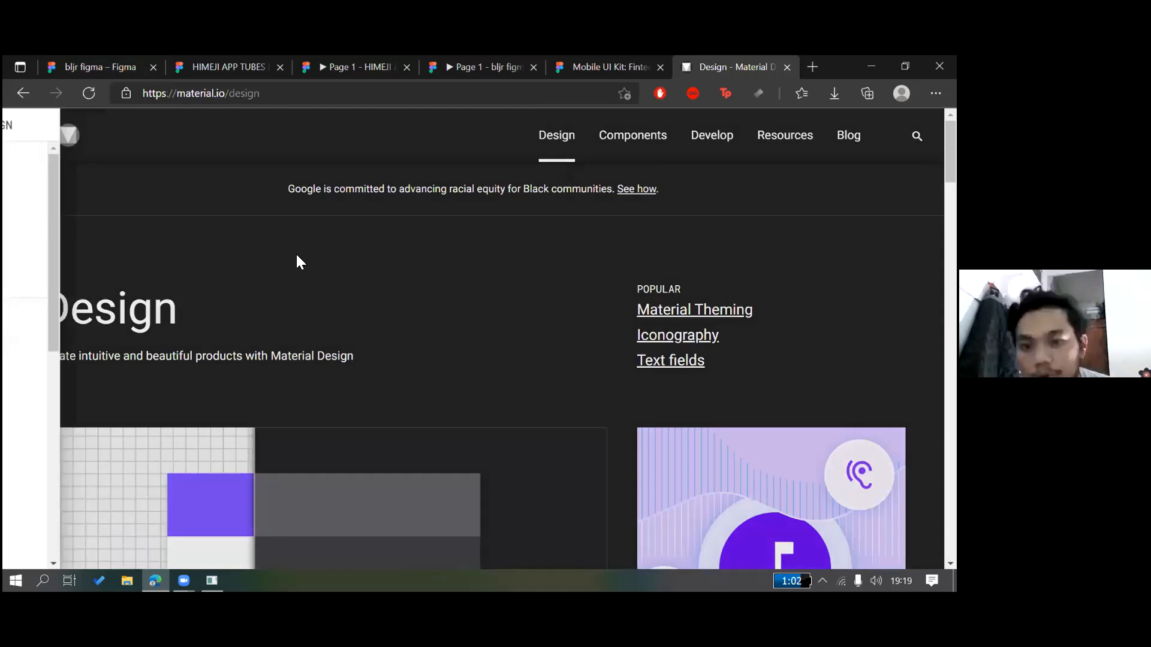
scroll(296, 253, "down", 1)
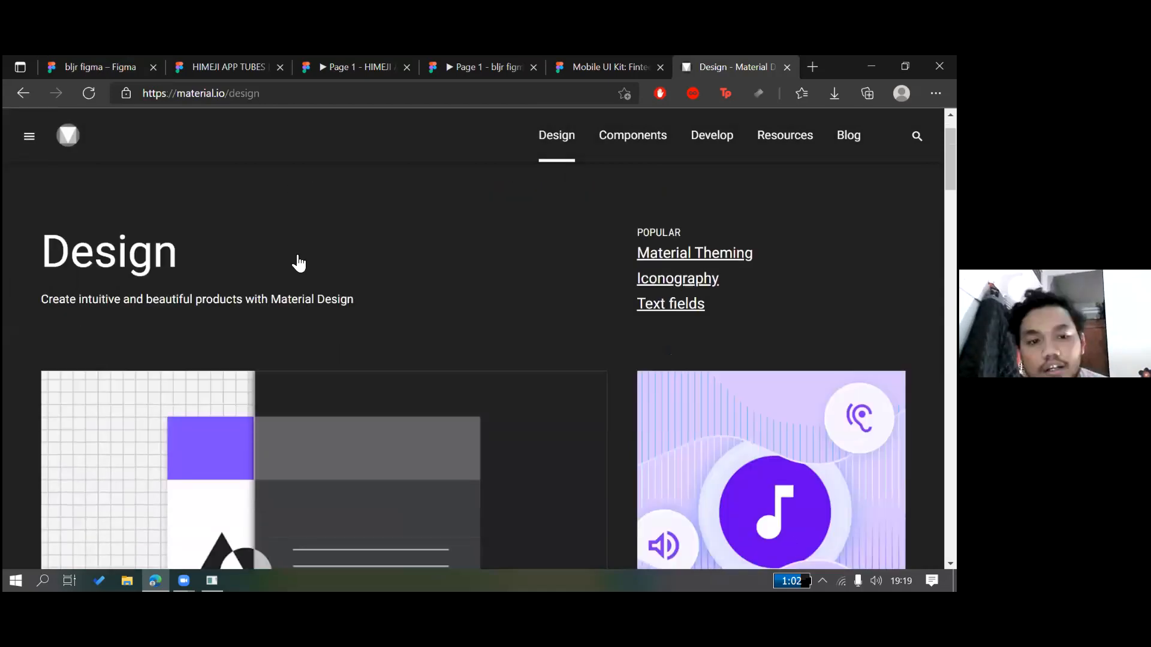
scroll(298, 263, "down", 3)
scroll(152, 212, "up", 5)
Toggle the navigation drawer, then go to the Components page
left_click(30, 137)
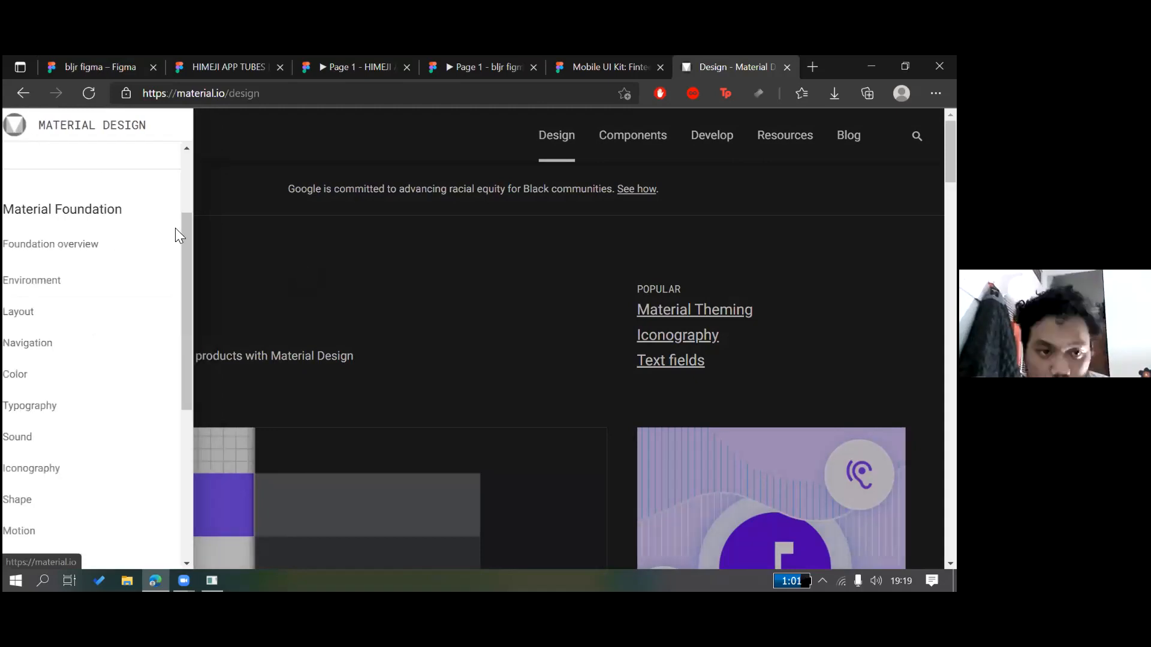
left_click(131, 322)
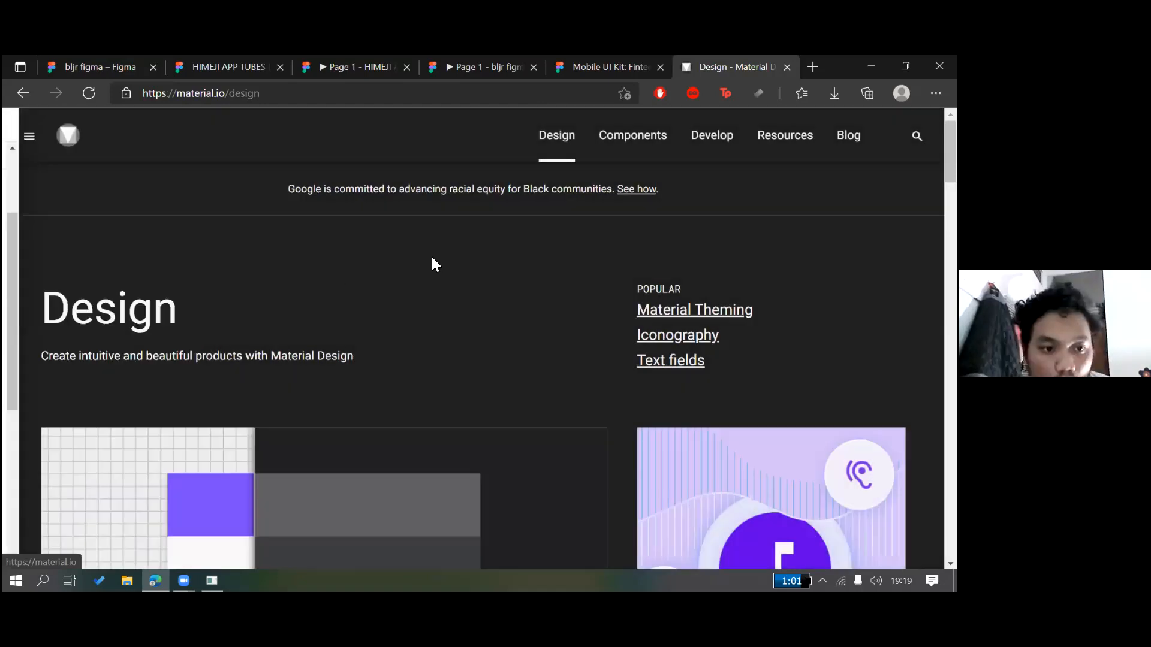
left_click(622, 148)
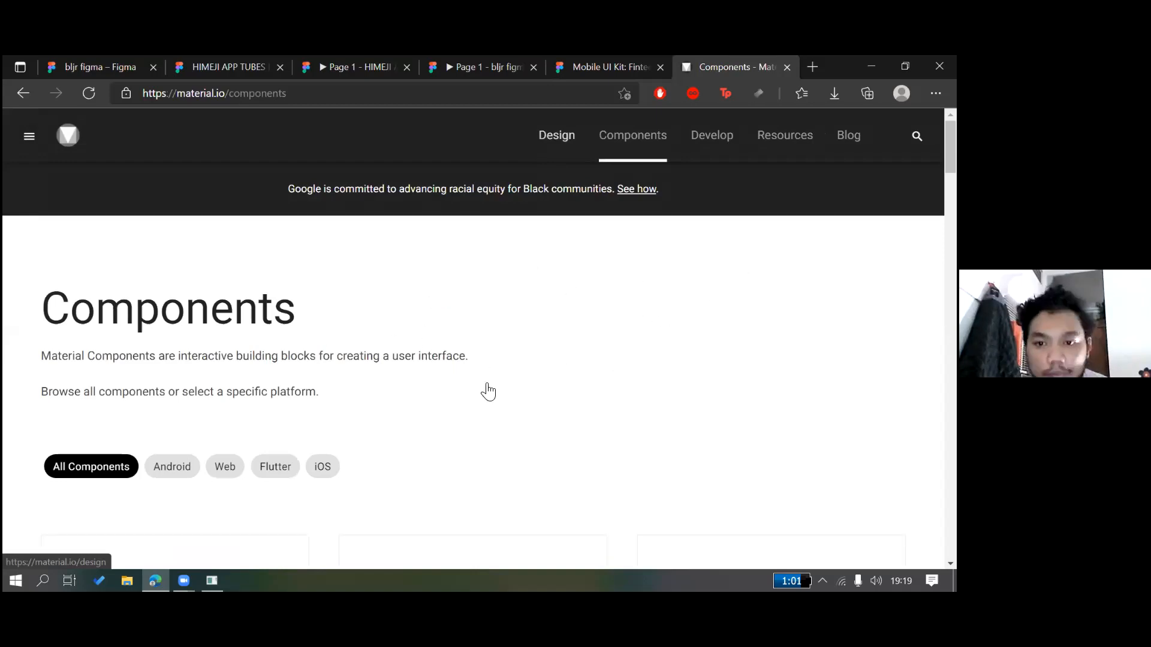
Find the Cards tile in the Components grid and open material.io/components/cards
scroll(489, 391, "down", 4)
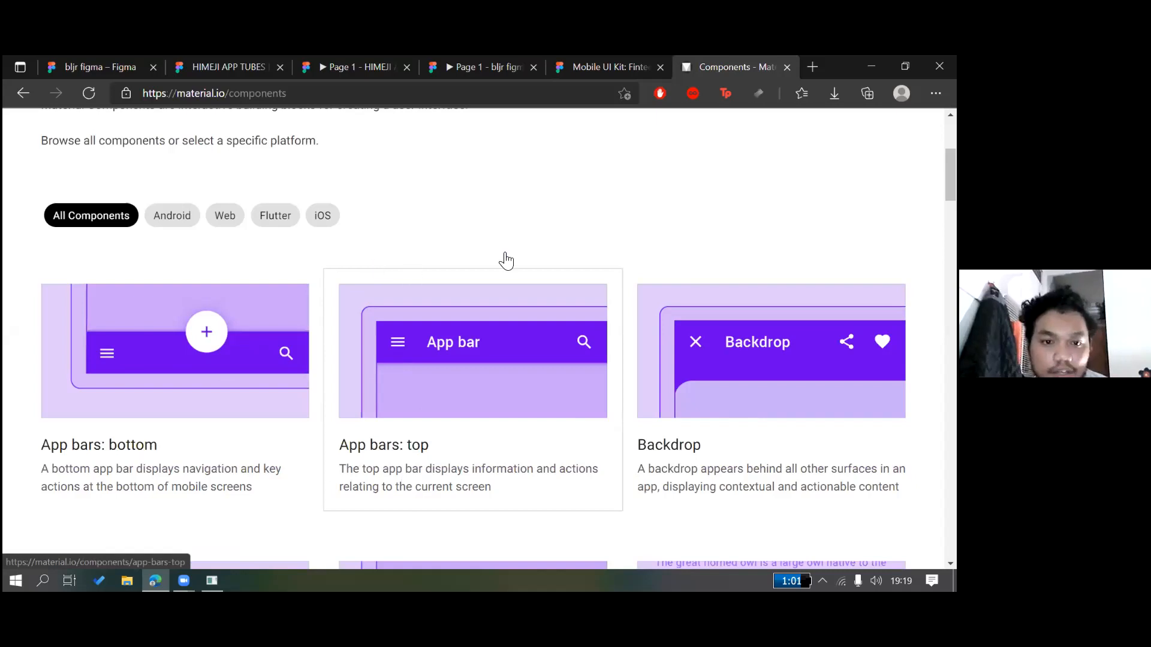
scroll(506, 261, "down", 4)
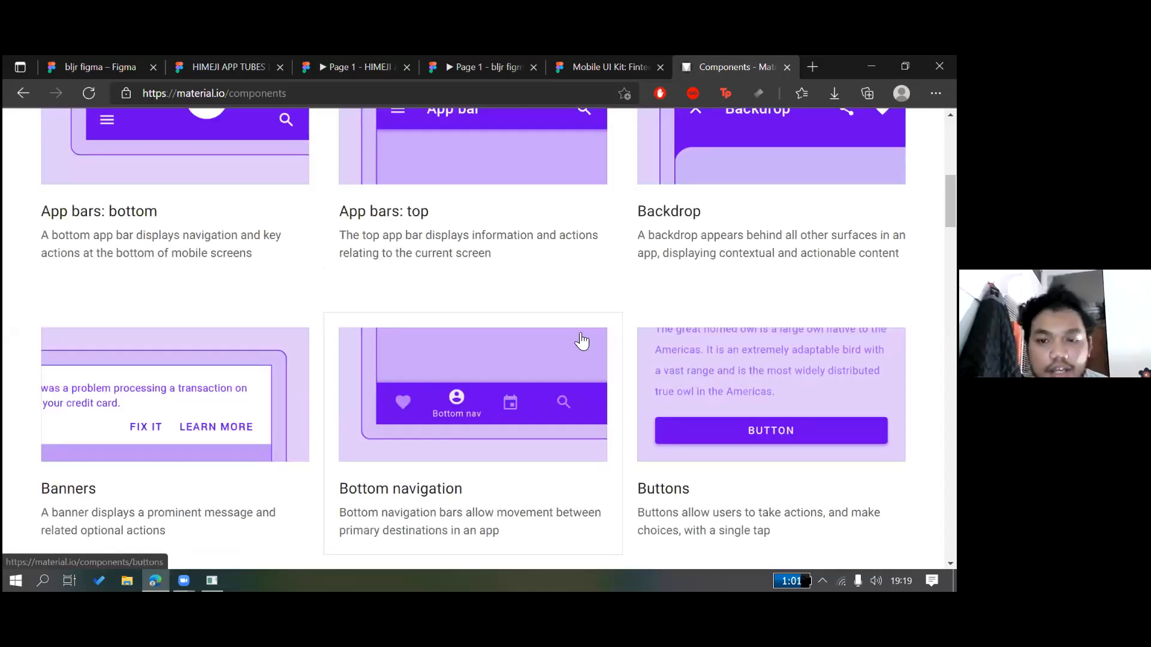
scroll(557, 316, "down", 8)
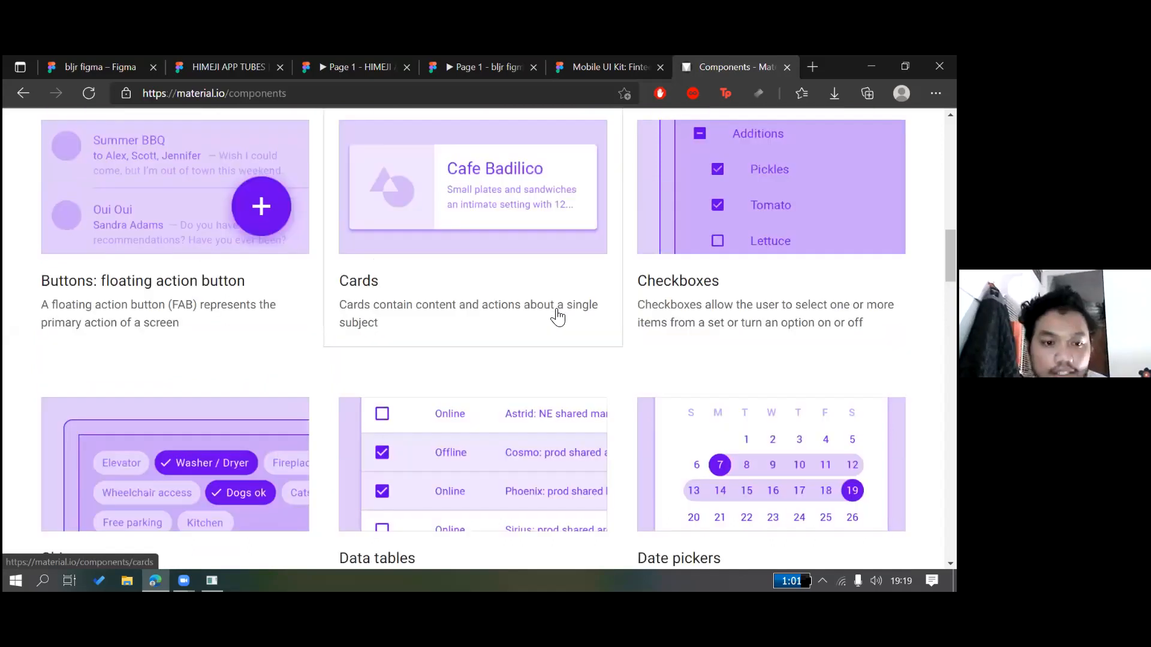
scroll(493, 276, "down", 3)
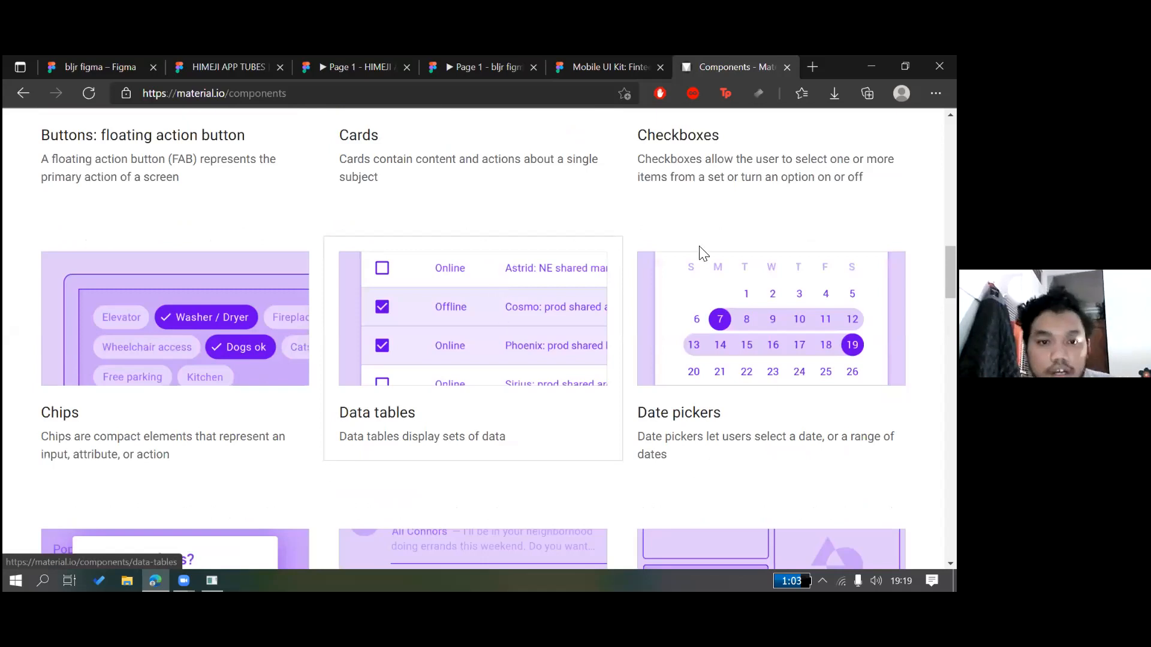
scroll(695, 228, "up", 3)
left_click(693, 198)
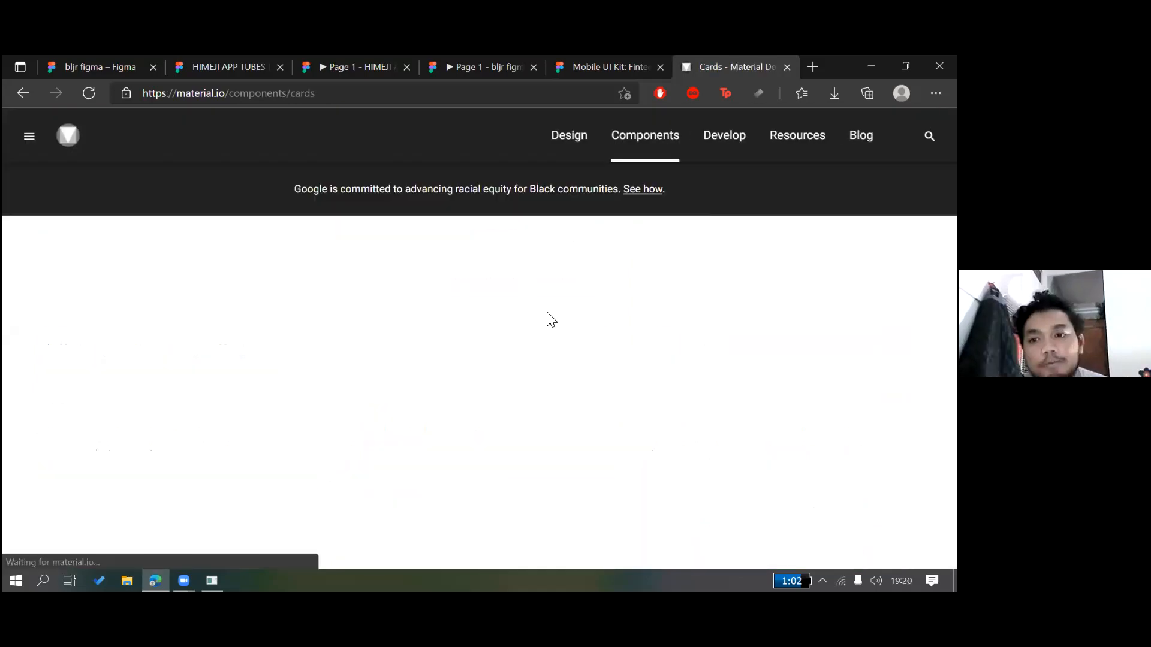
Scroll the Cards page and jump to its Usage section
scroll(549, 318, "down", 3)
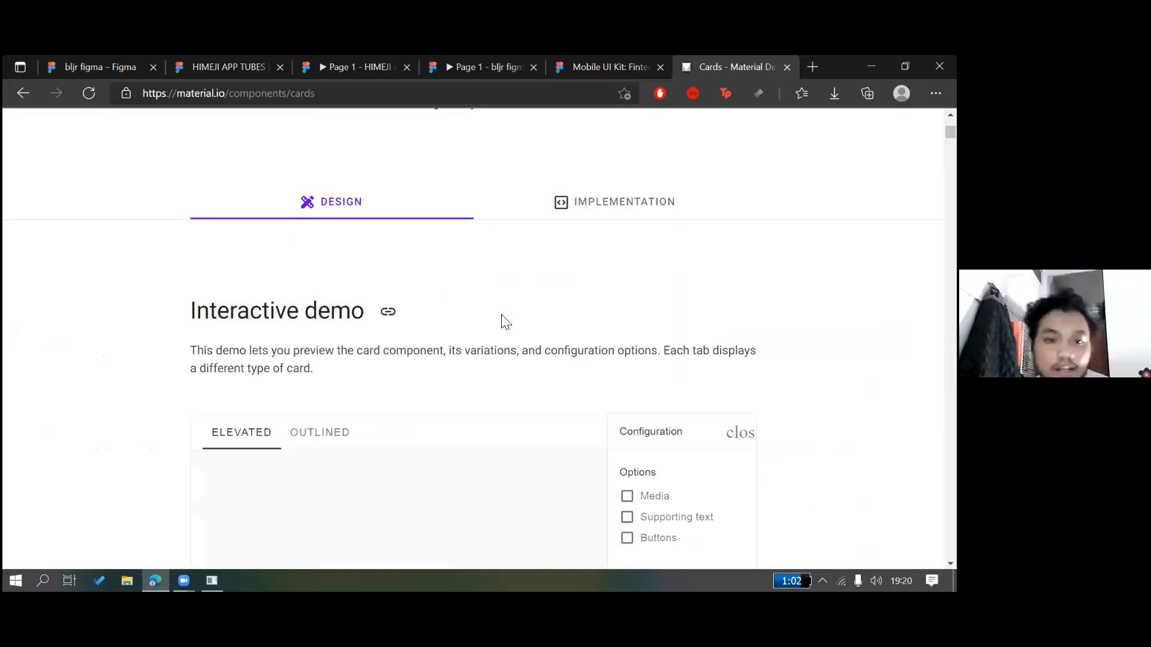
scroll(370, 318, "down", 1)
scroll(359, 270, "down", 2)
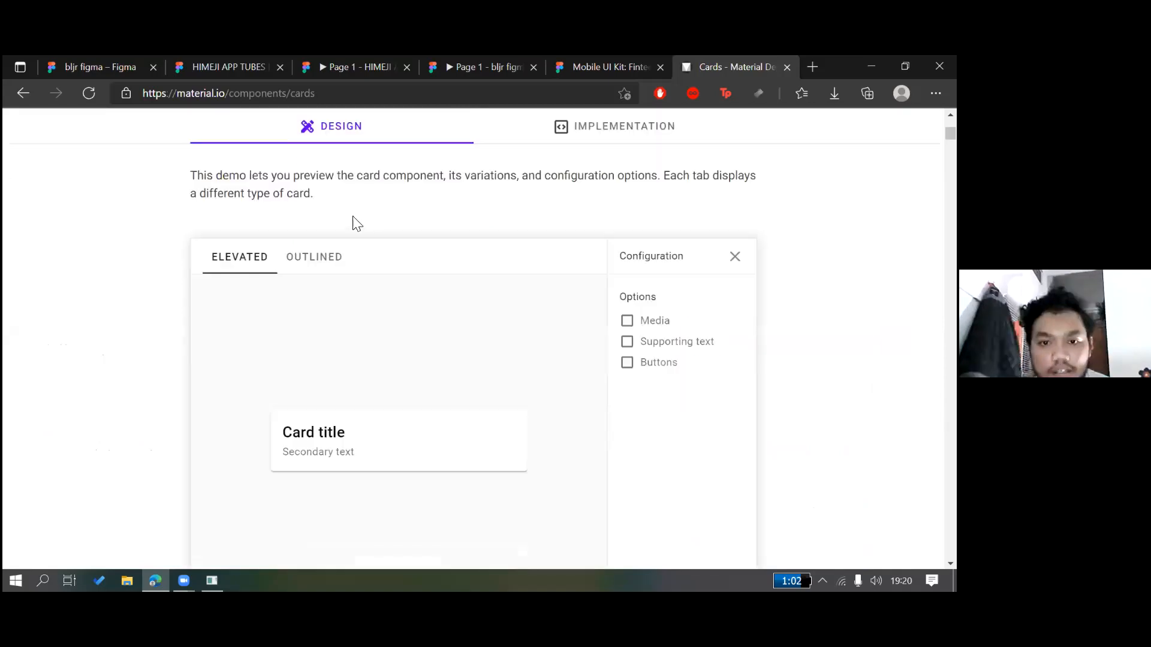
scroll(528, 317, "up", 4)
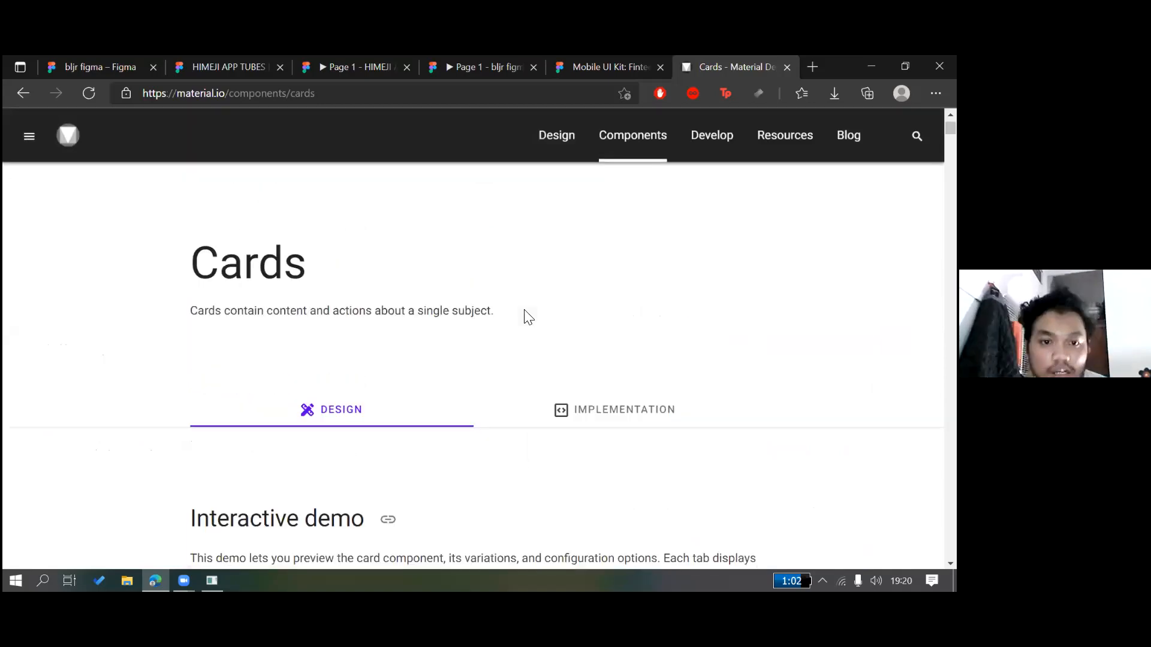
scroll(497, 316, "down", 5)
scroll(372, 354, "down", 6)
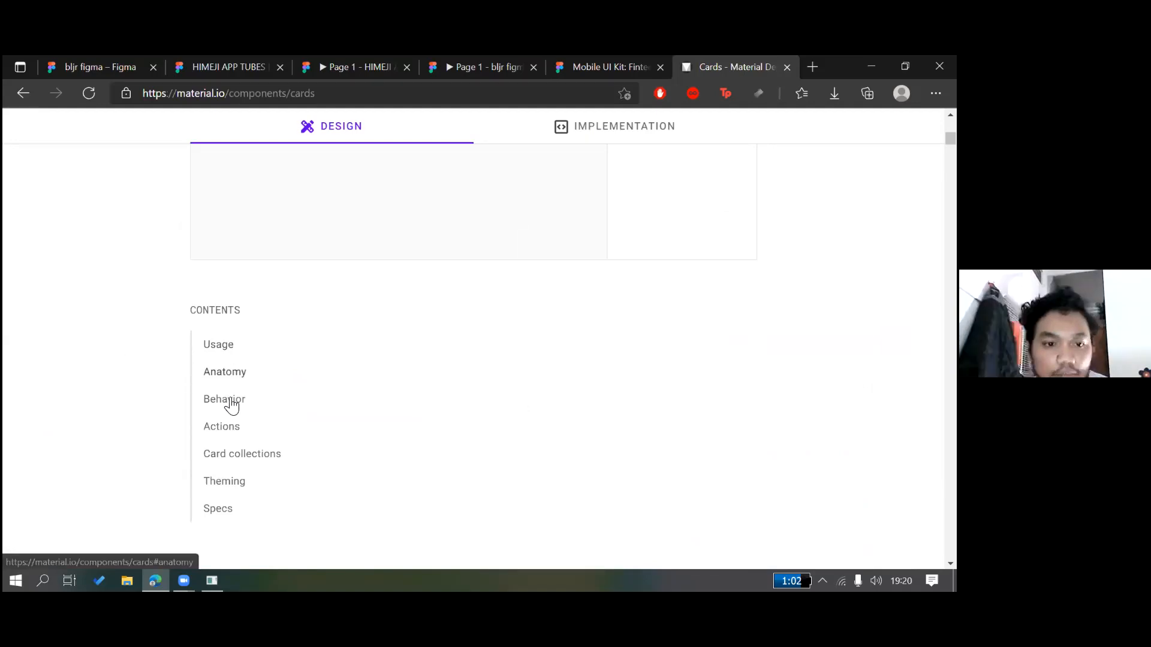
scroll(179, 368, "down", 2)
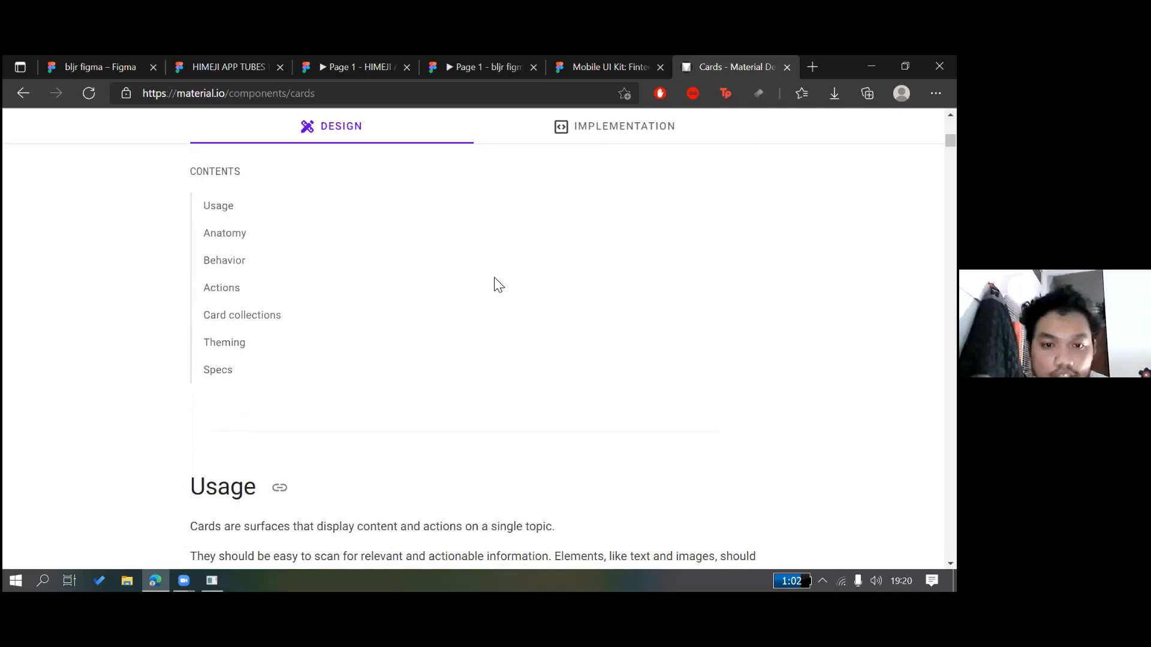
left_click(223, 207)
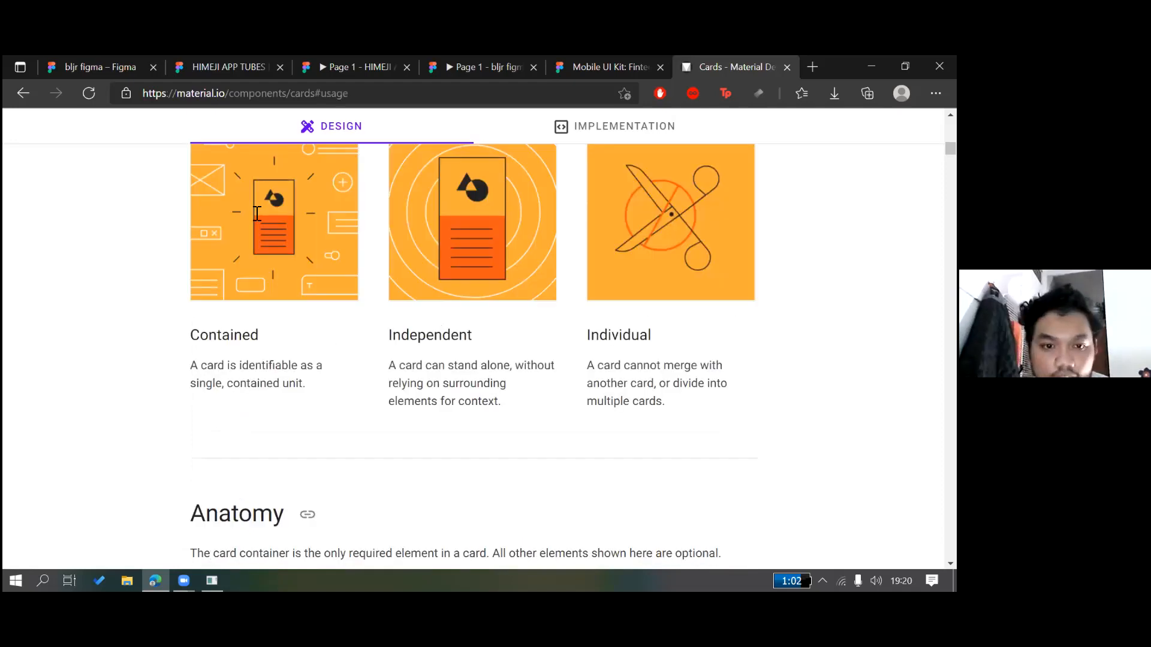
Read past Swipe and Pick up and move to the desktop elevation section (0dp to 4dp)
scroll(303, 214, "down", 1)
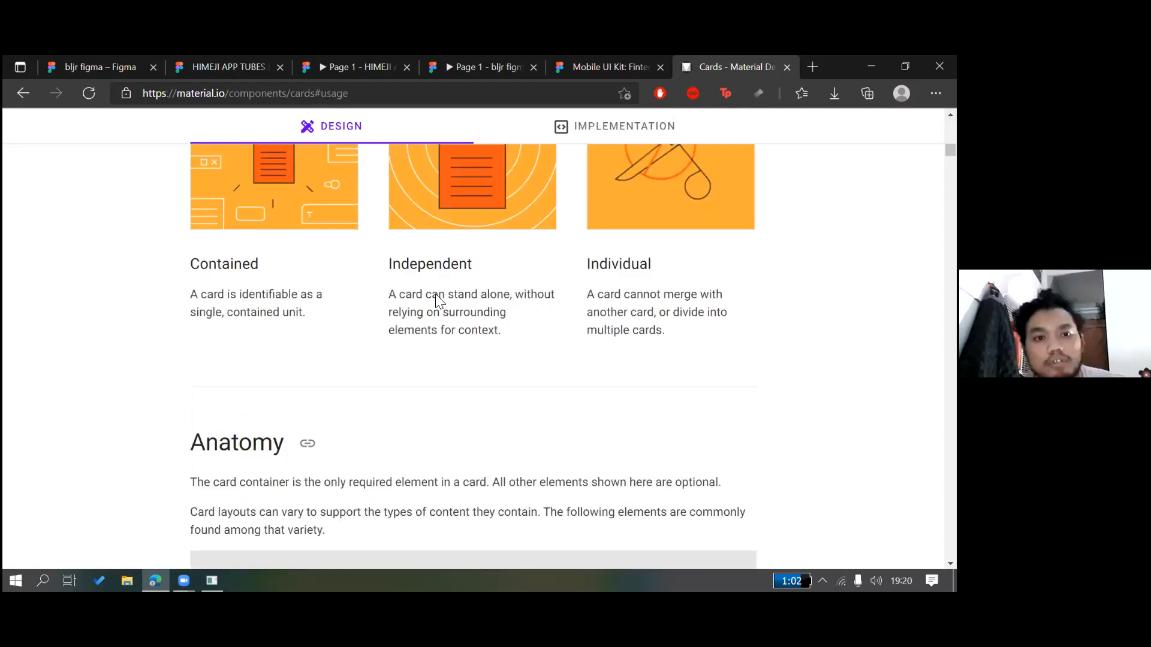
scroll(376, 268, "up", 3)
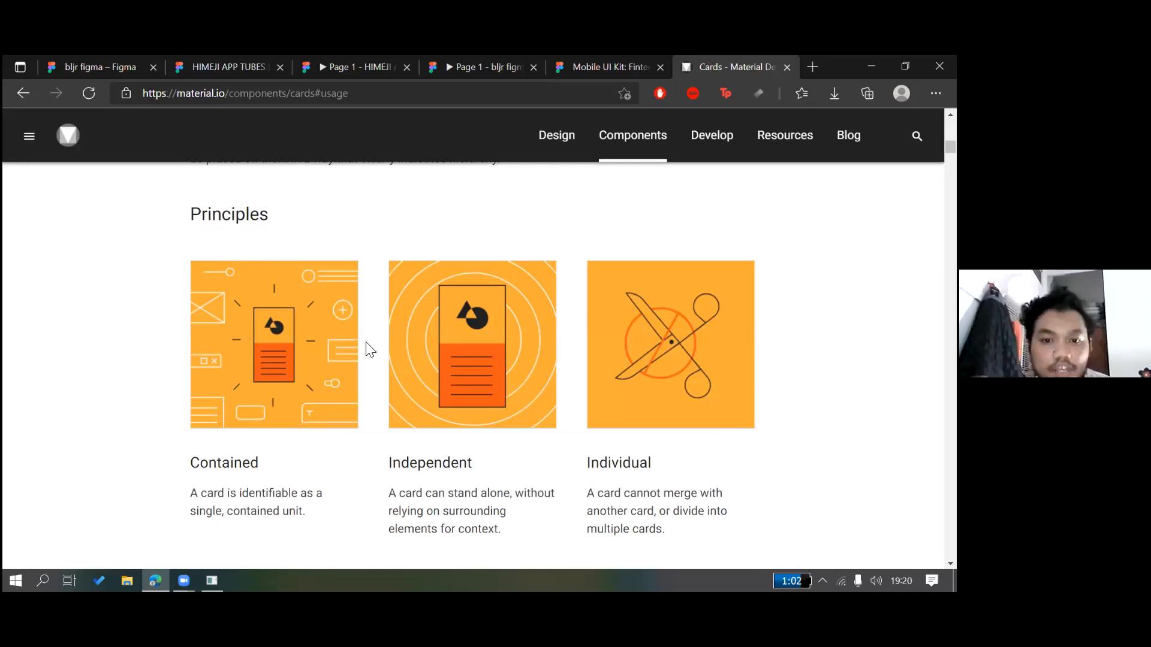
scroll(365, 347, "up", 3)
scroll(418, 341, "down", 1)
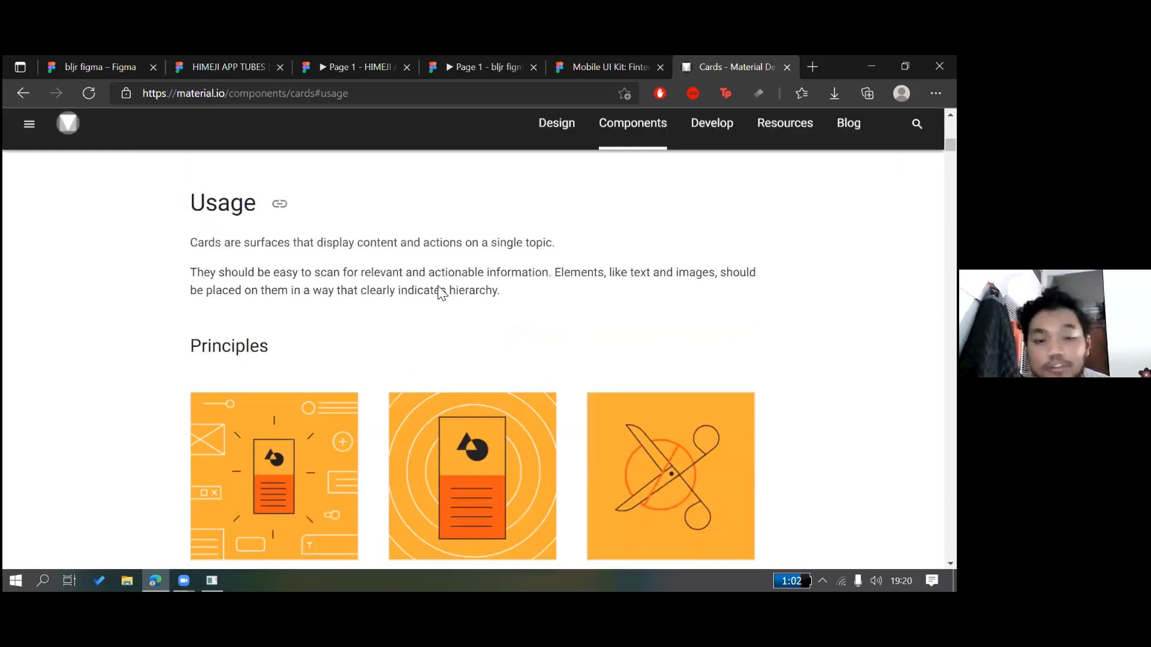
scroll(453, 267, "down", 10)
scroll(450, 276, "up", 1)
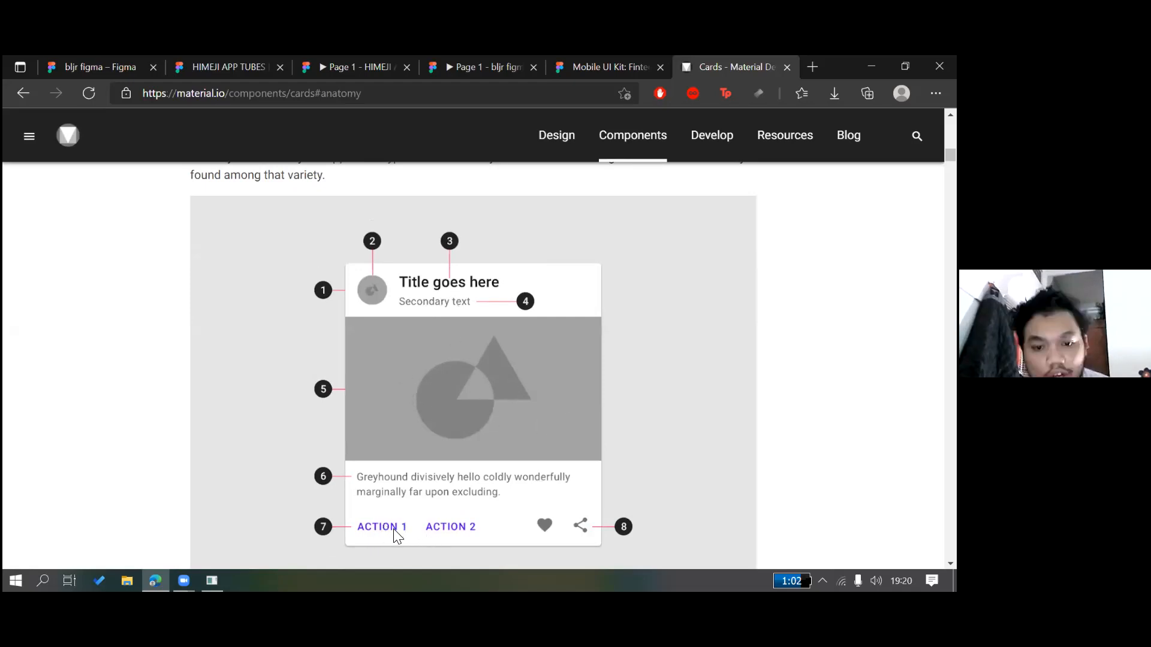
scroll(470, 496, "down", 1)
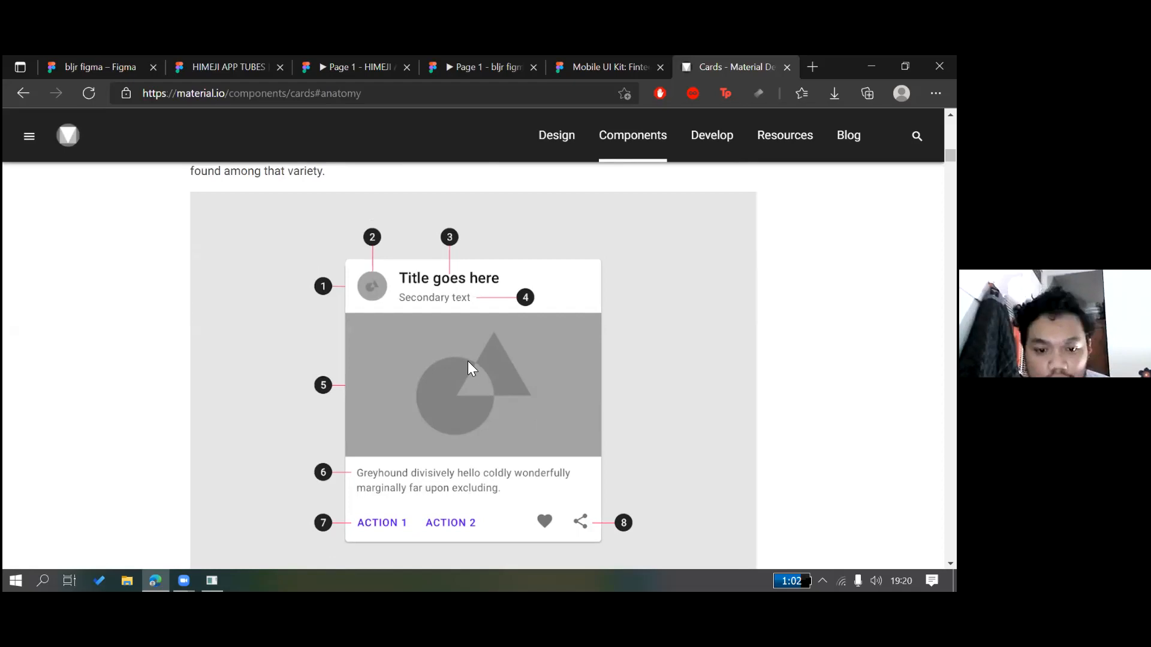
scroll(515, 336, "down", 2)
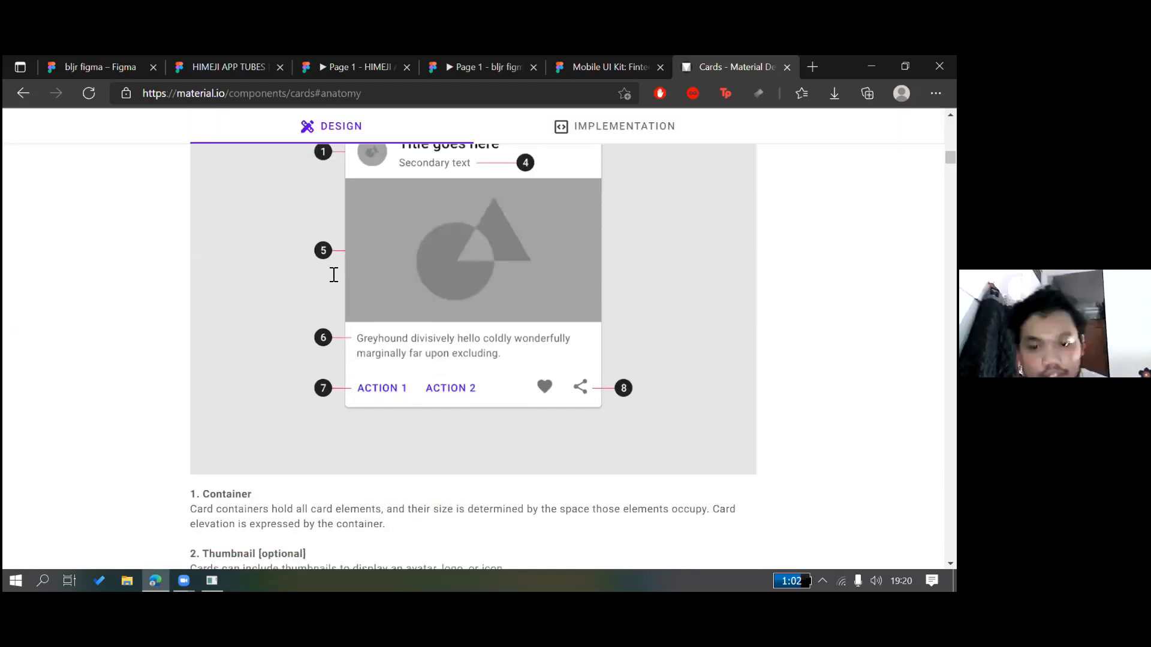
scroll(334, 274, "down", 2)
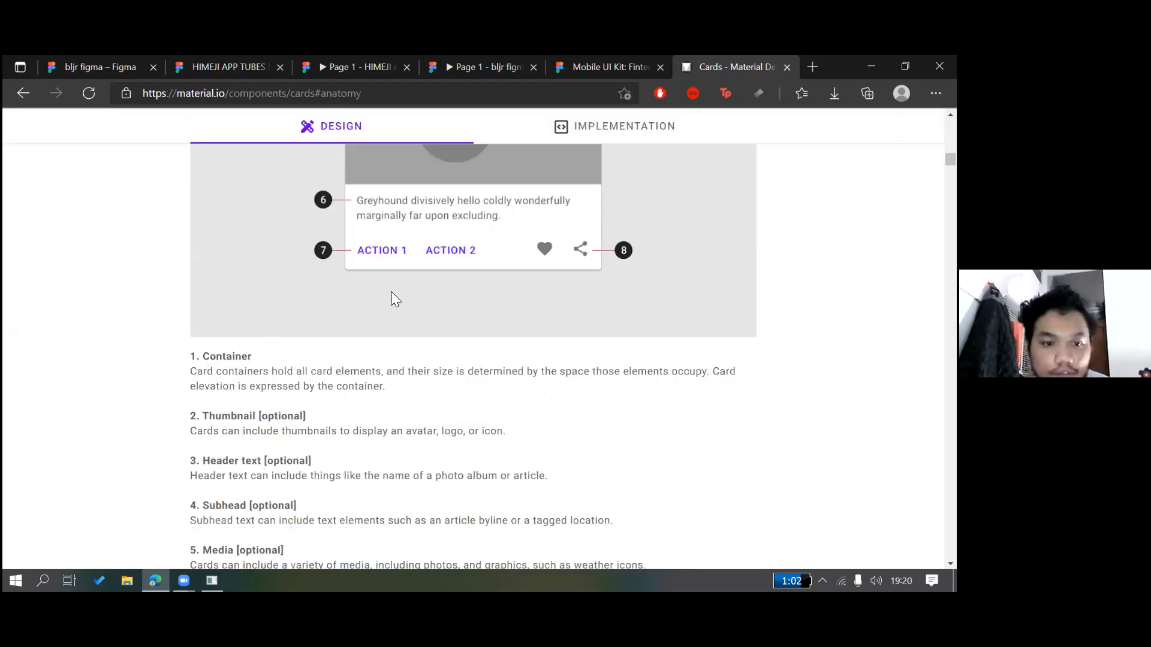
scroll(391, 293, "down", 4)
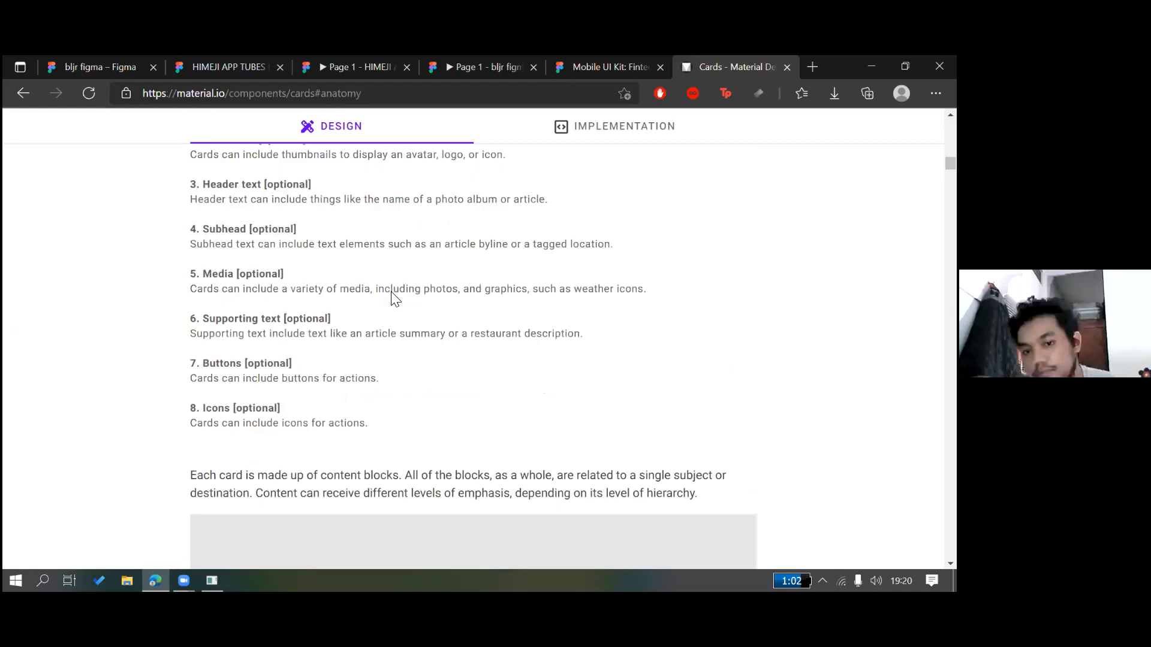
scroll(393, 298, "down", 5)
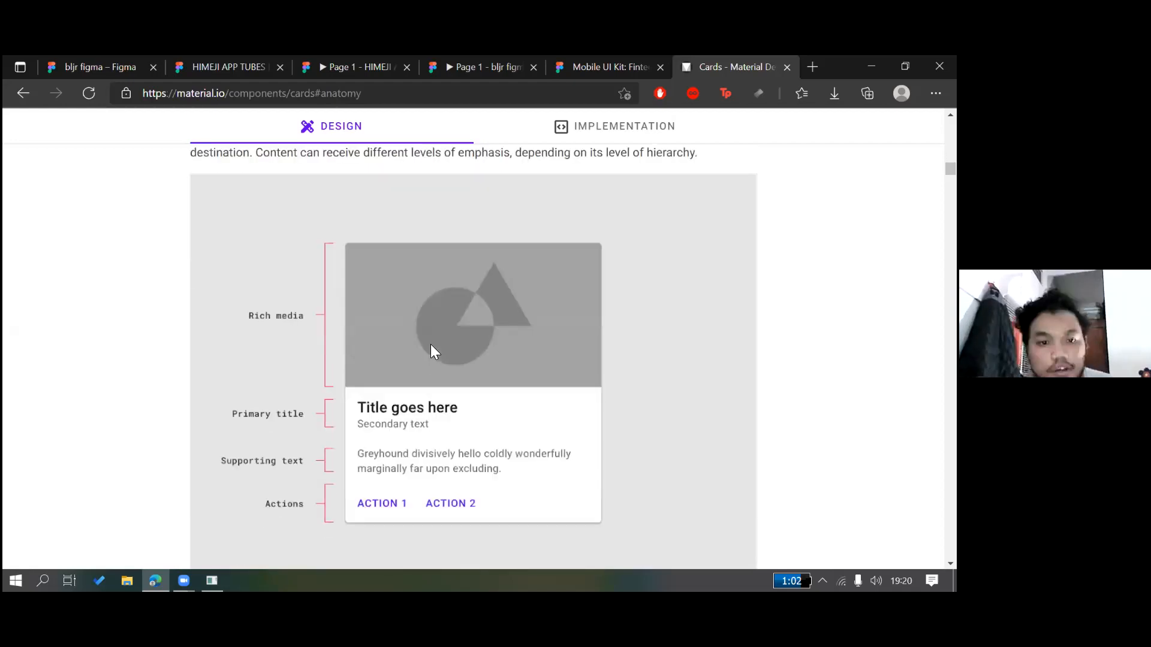
scroll(432, 347, "down", 4)
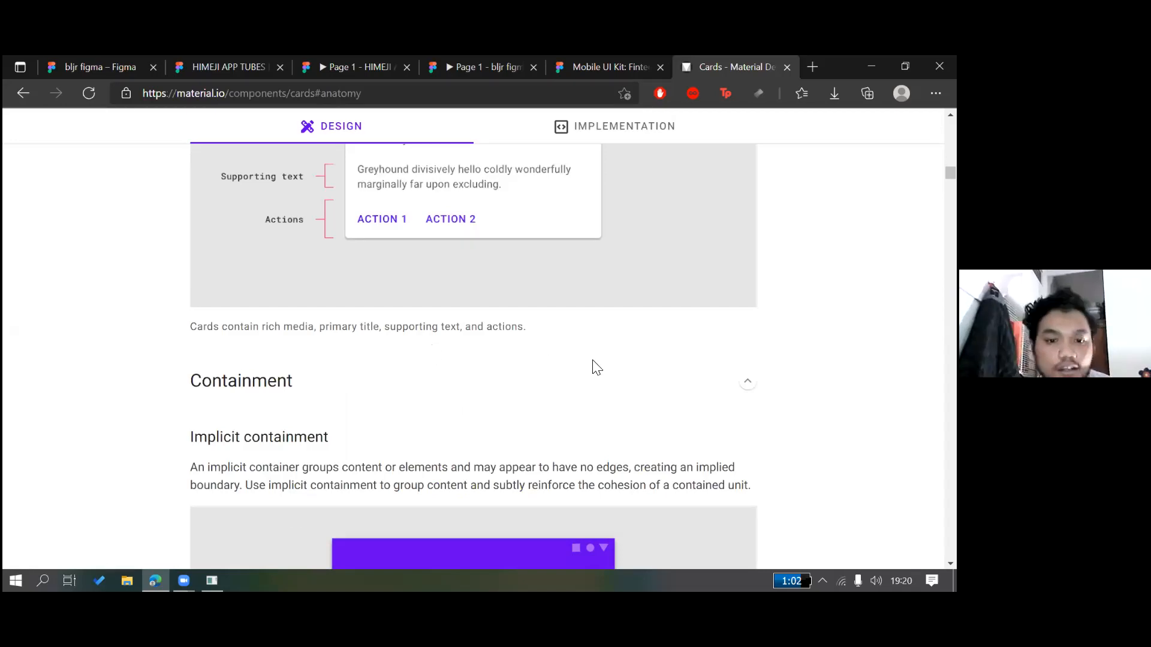
scroll(442, 393, "down", 4)
scroll(434, 390, "down", 4)
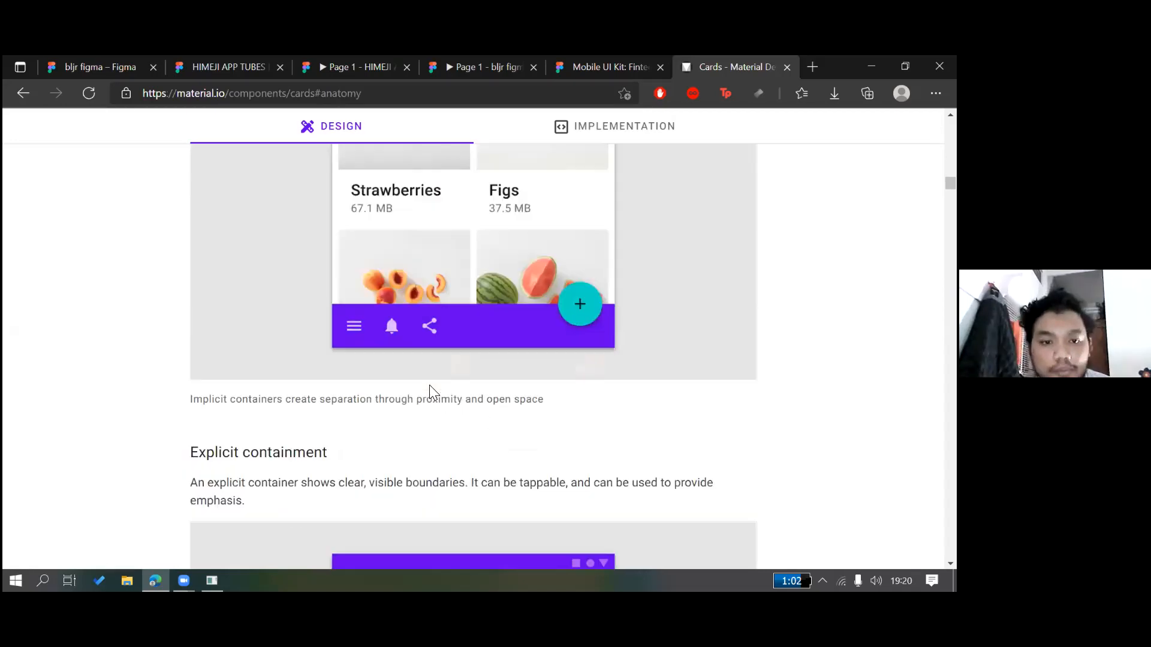
scroll(430, 386, "down", 5)
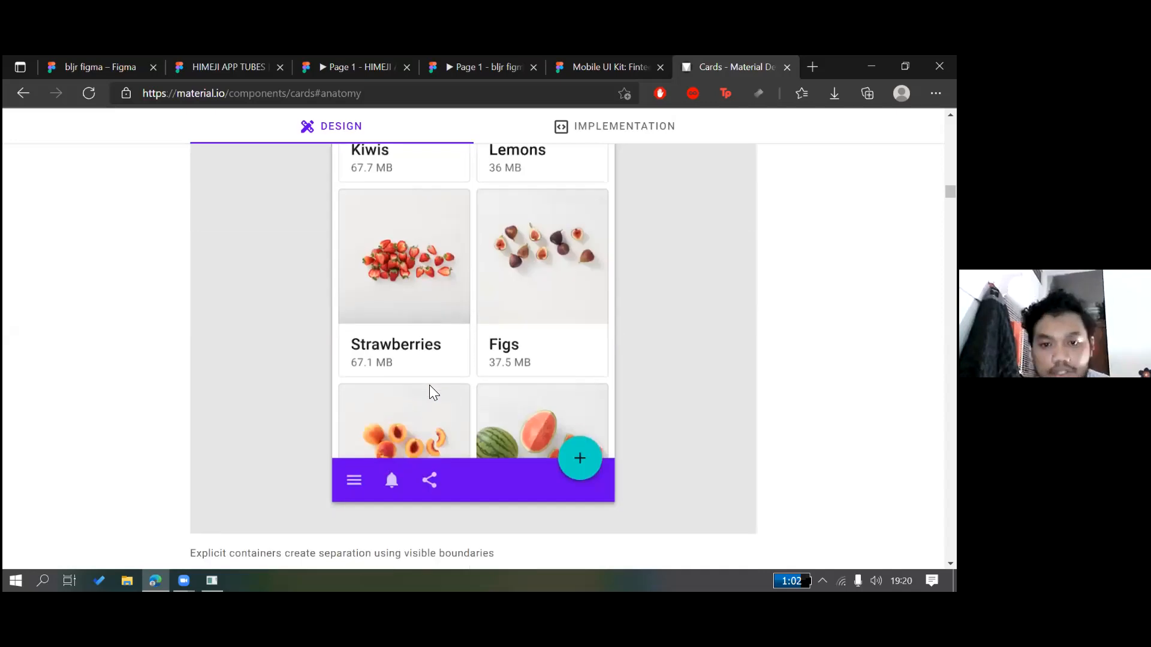
scroll(431, 391, "down", 12)
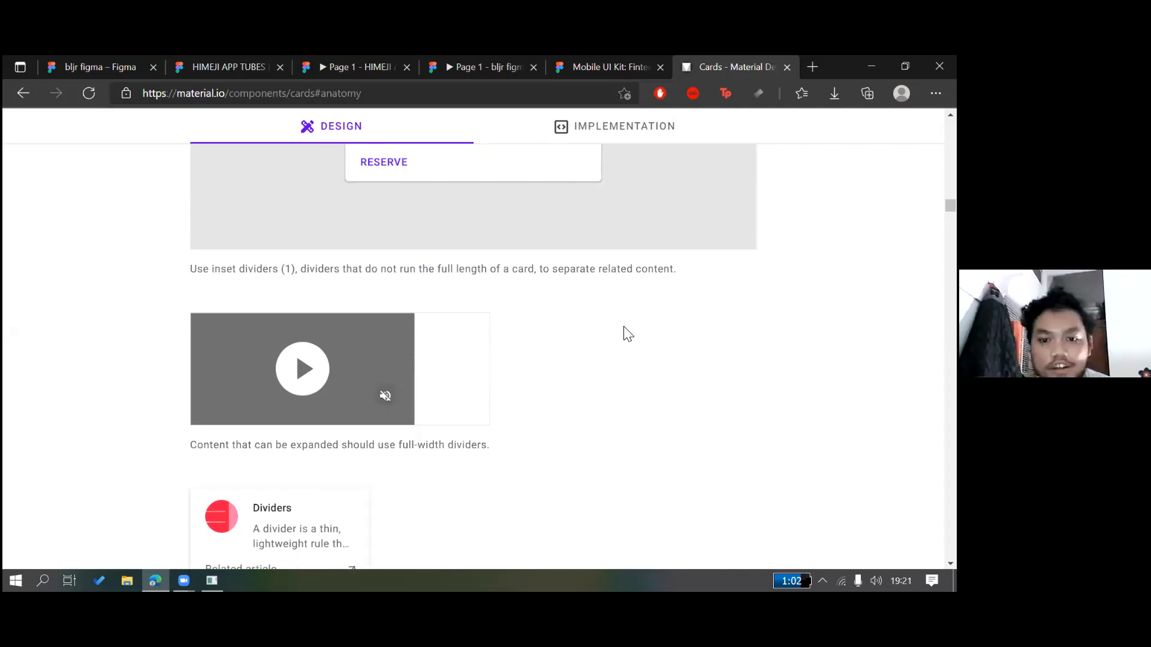
scroll(563, 315, "down", 3)
scroll(566, 318, "down", 5)
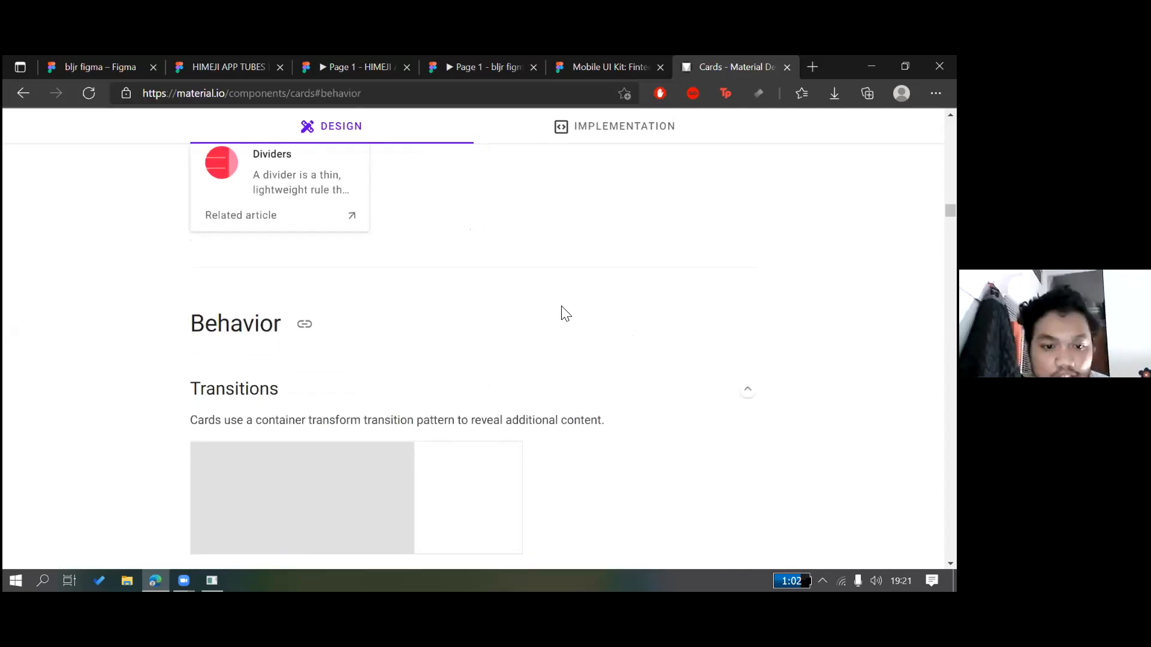
scroll(564, 312, "down", 3)
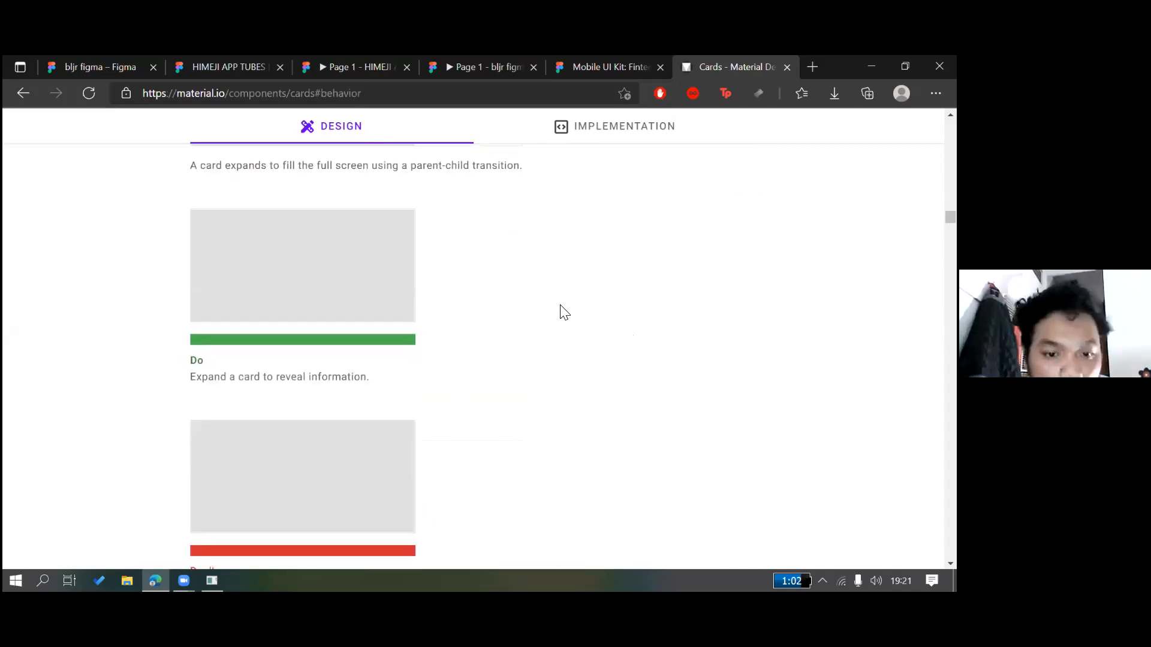
scroll(563, 312, "down", 1)
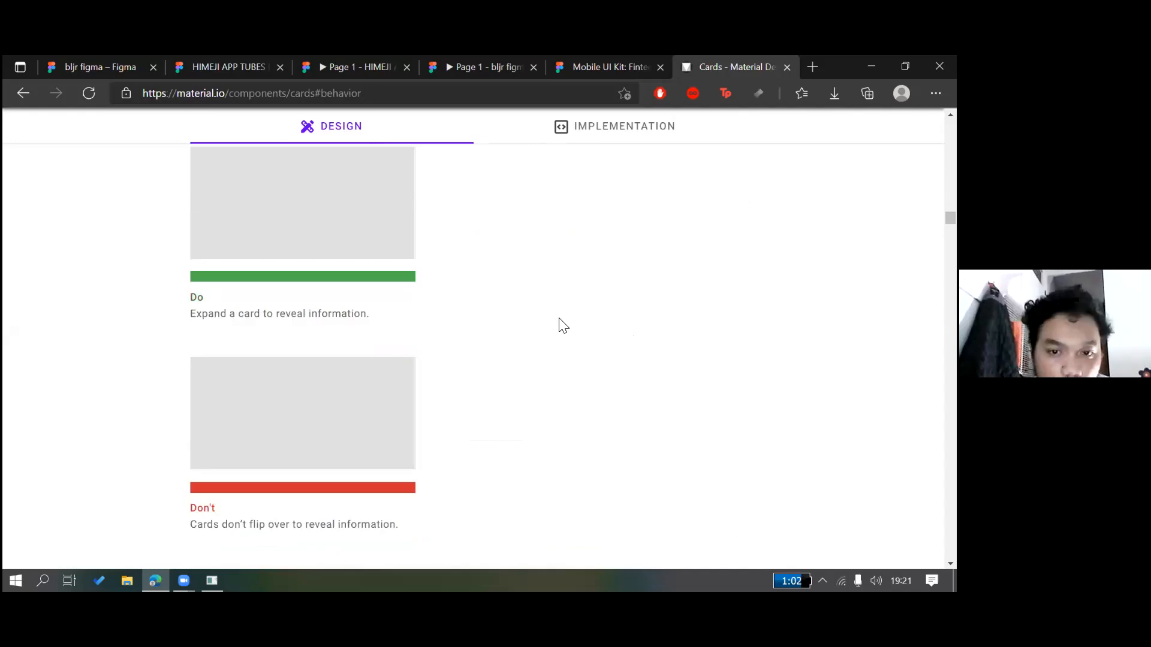
scroll(544, 327, "down", 3)
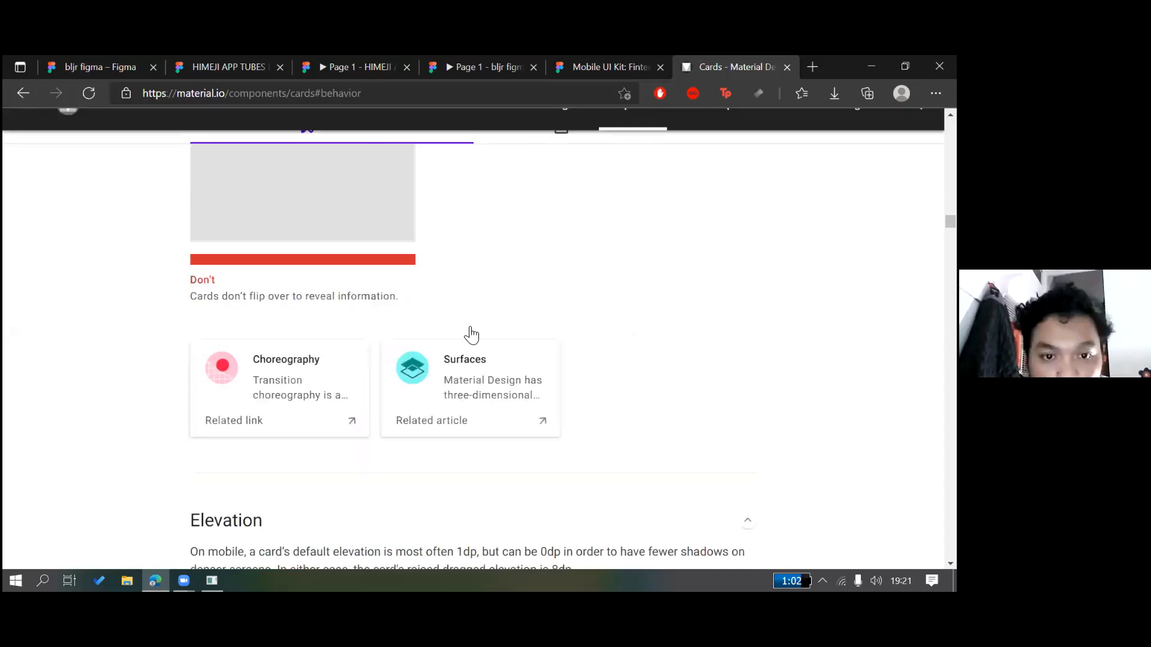
scroll(470, 334, "down", 5)
scroll(466, 321, "down", 5)
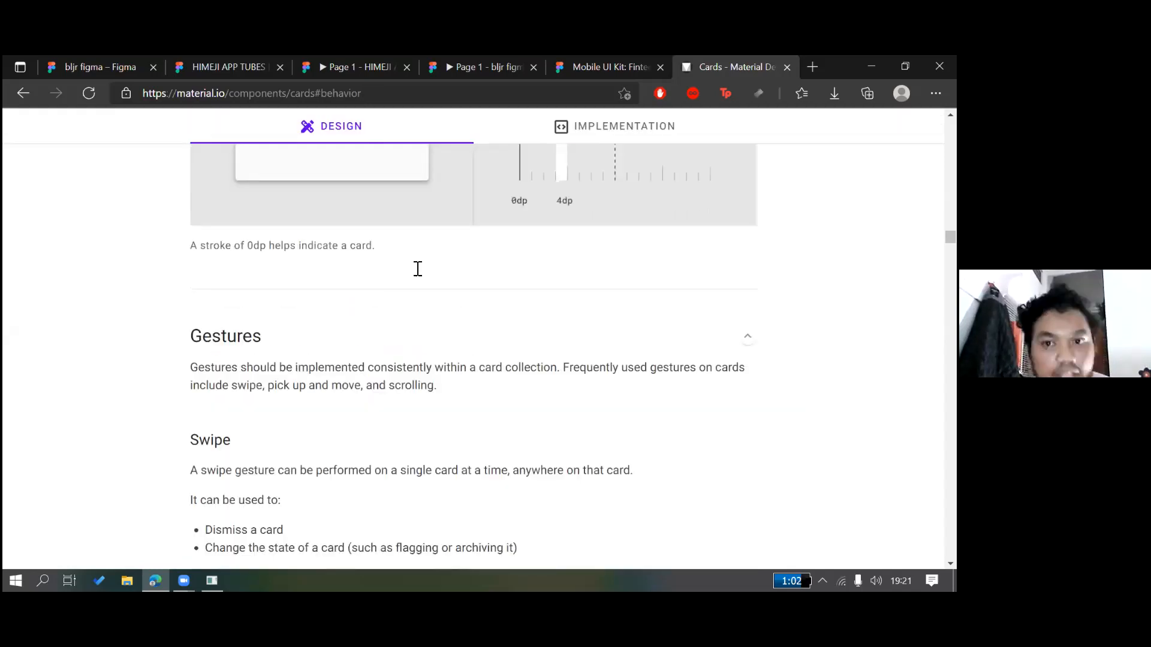
scroll(509, 244, "down", 5)
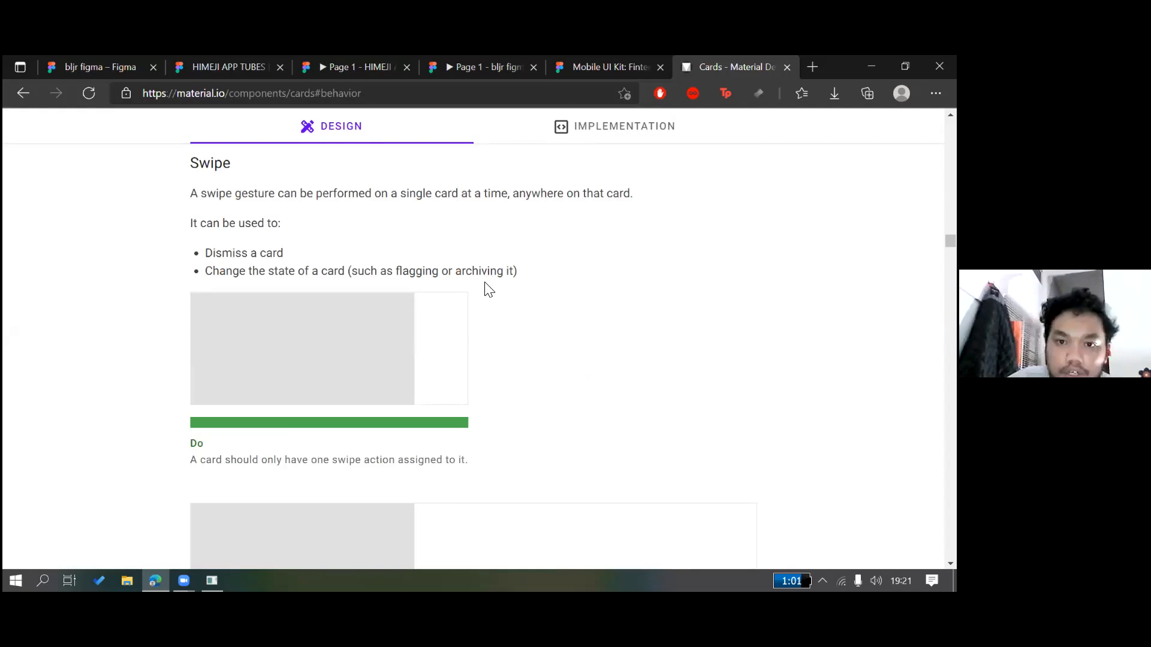
scroll(539, 341, "down", 5)
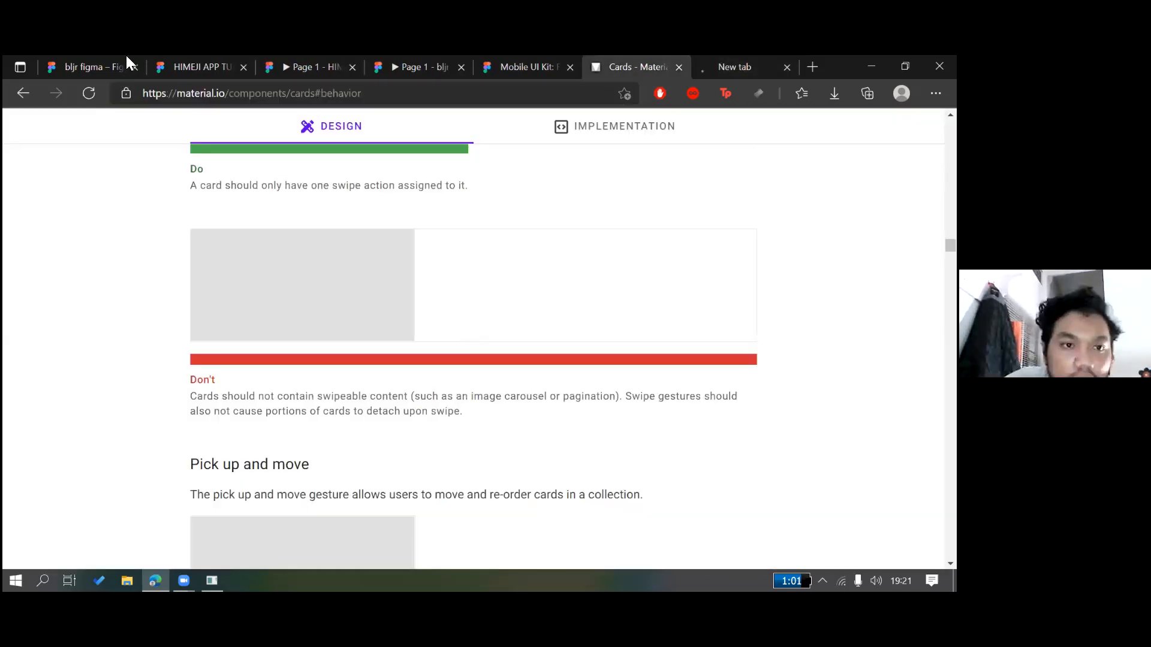
scroll(436, 285, "down", 6)
scroll(693, 342, "up", 15)
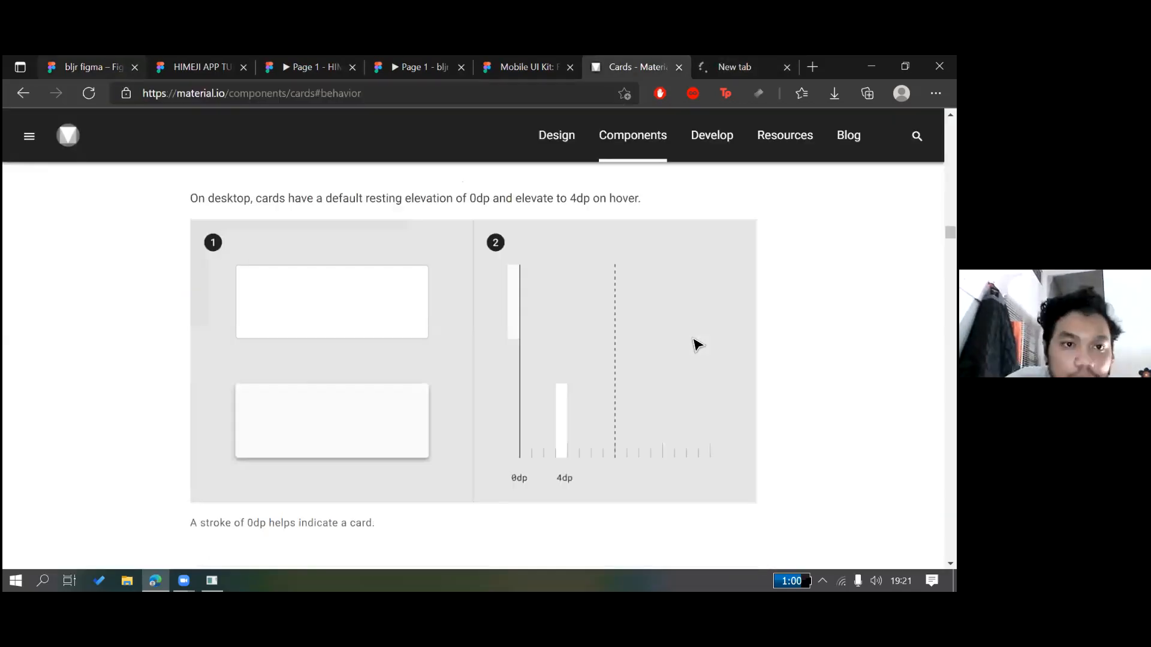
Return to bljr figma, zoom out to about 26%, and scroll the layers to the $200,000 text
key("ctrl+1")
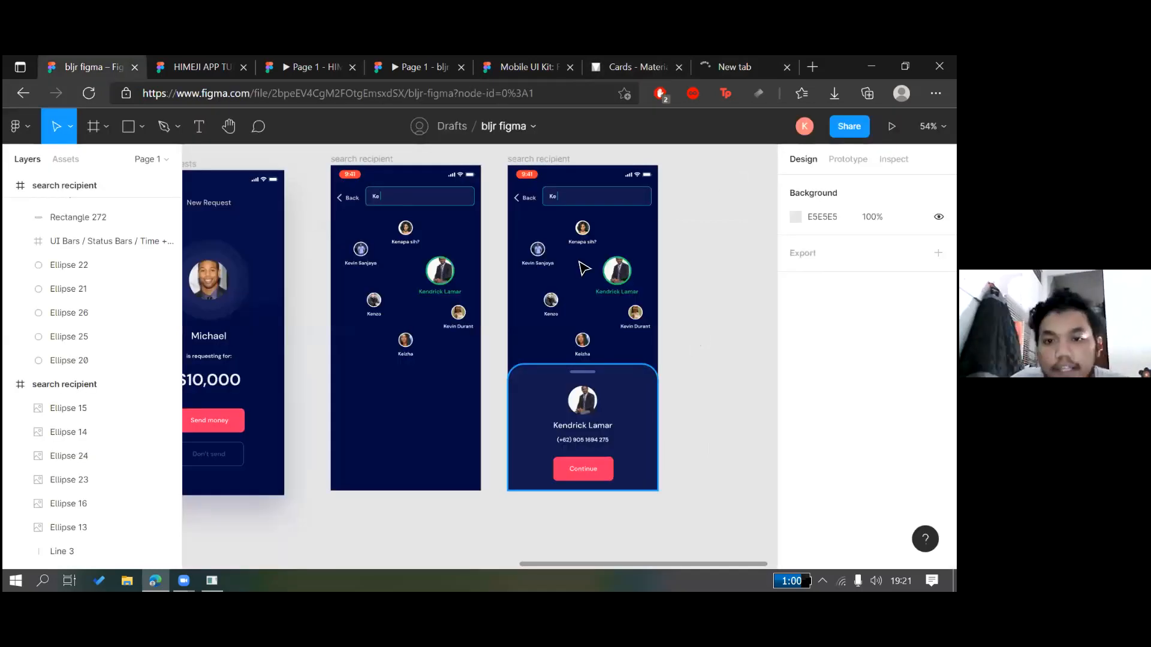
scroll(510, 217, "left", 10)
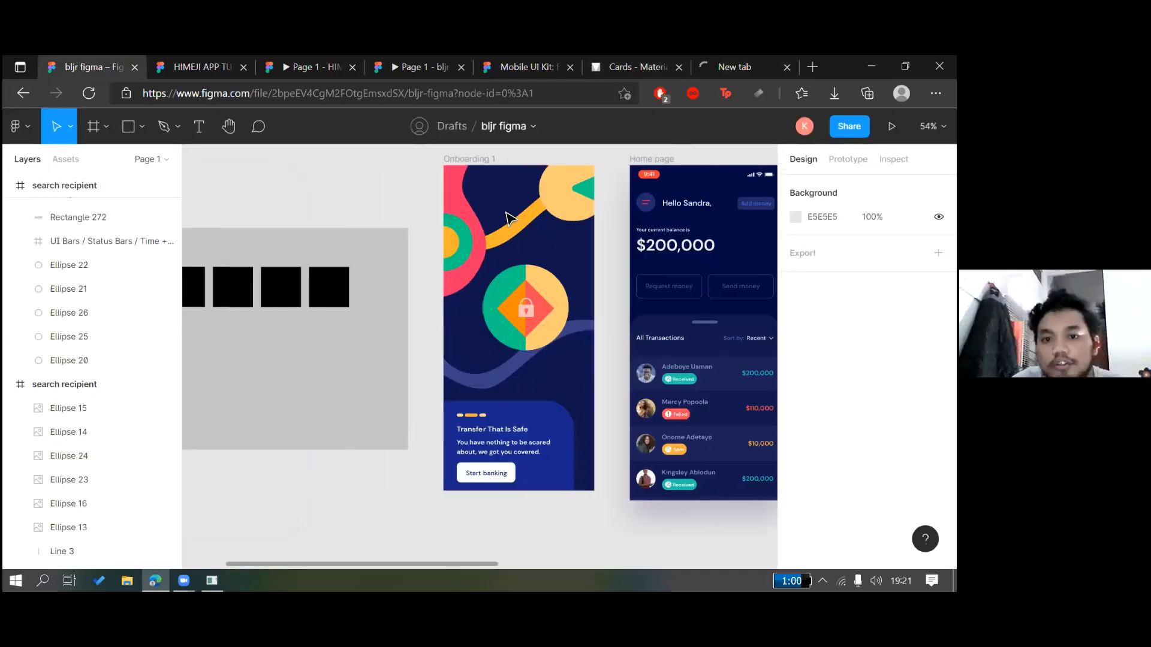
scroll(508, 218, "left", 3)
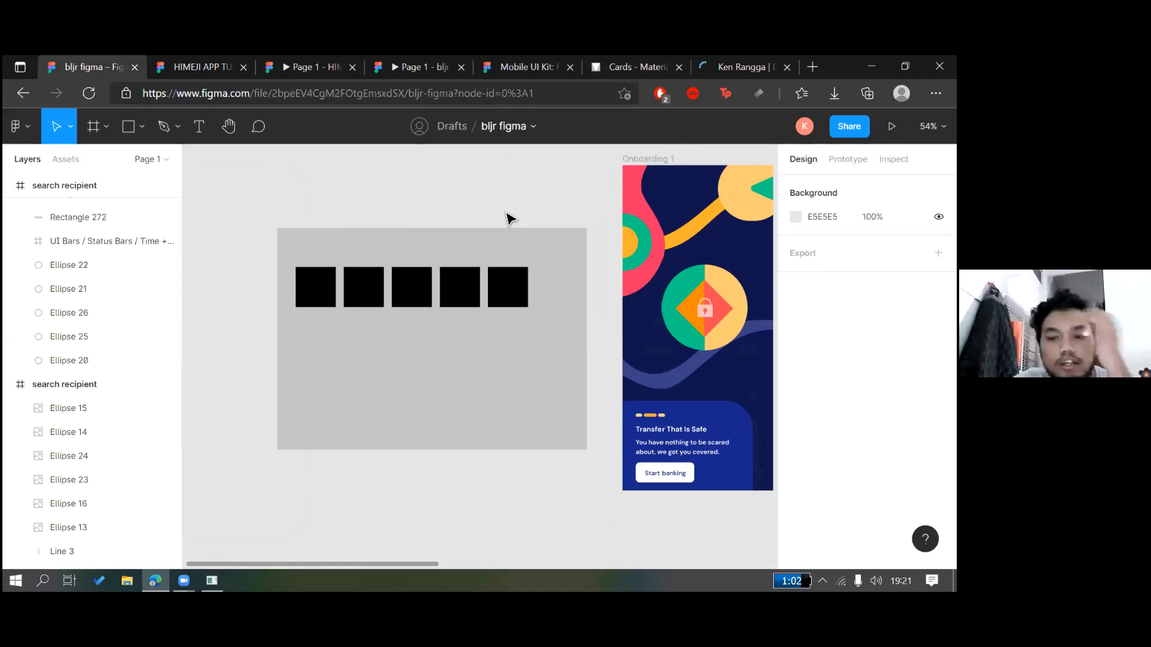
scroll(509, 219, "down", 5, "ctrl")
scroll(504, 234, "up", 5)
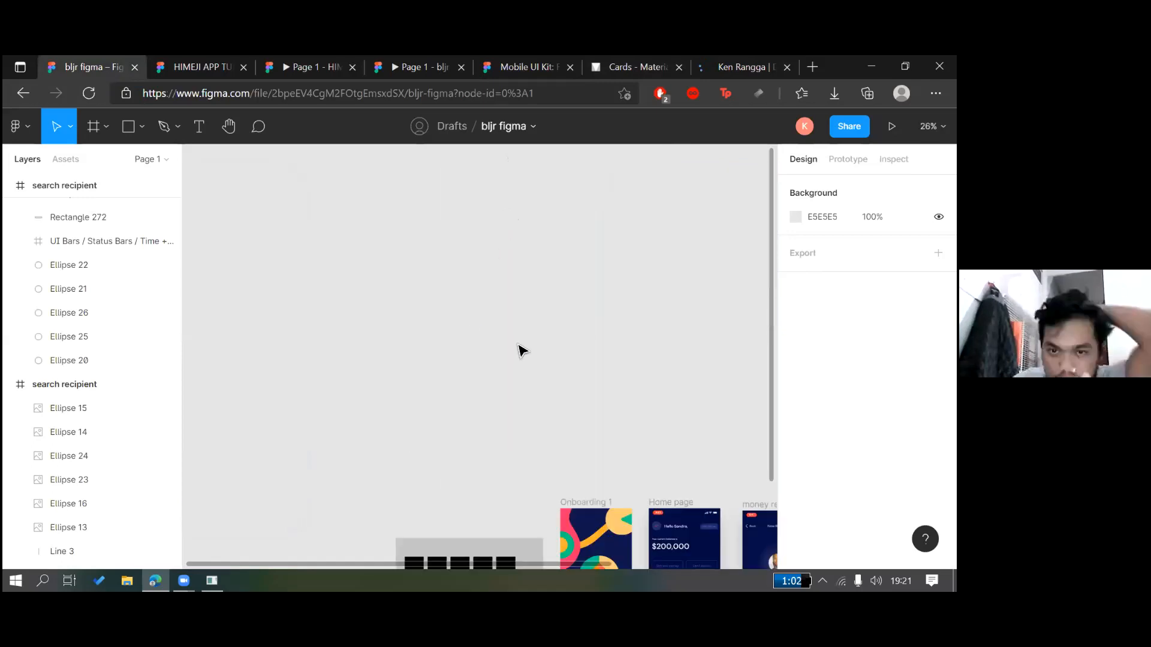
scroll(513, 328, "down", 1)
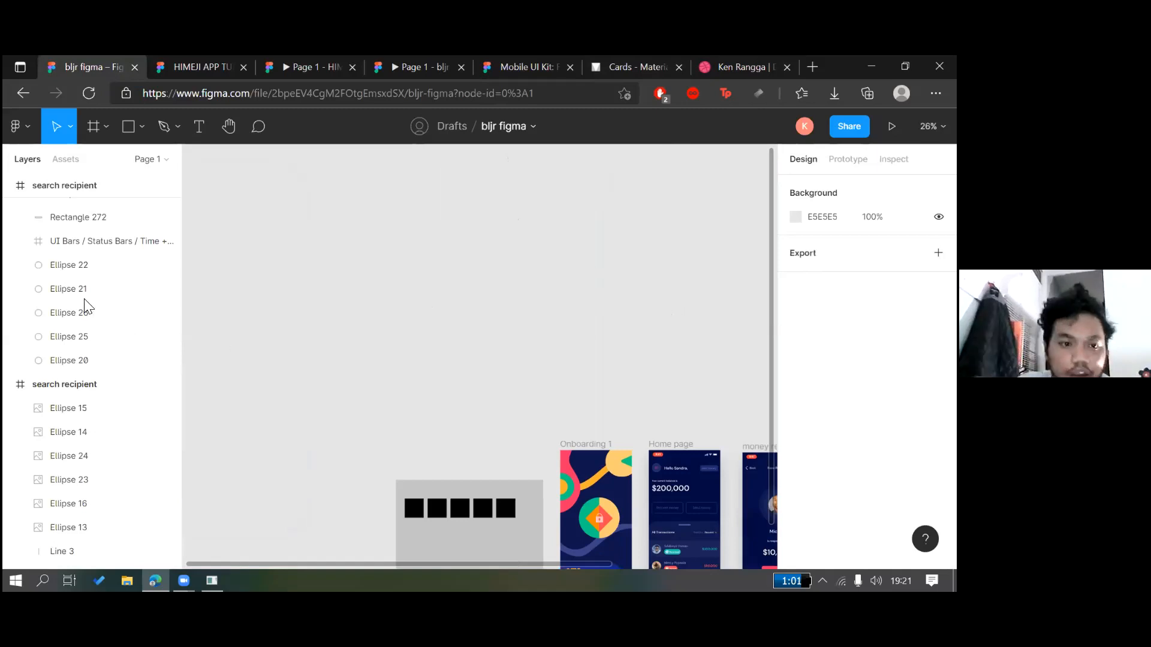
scroll(90, 291, "up", 10)
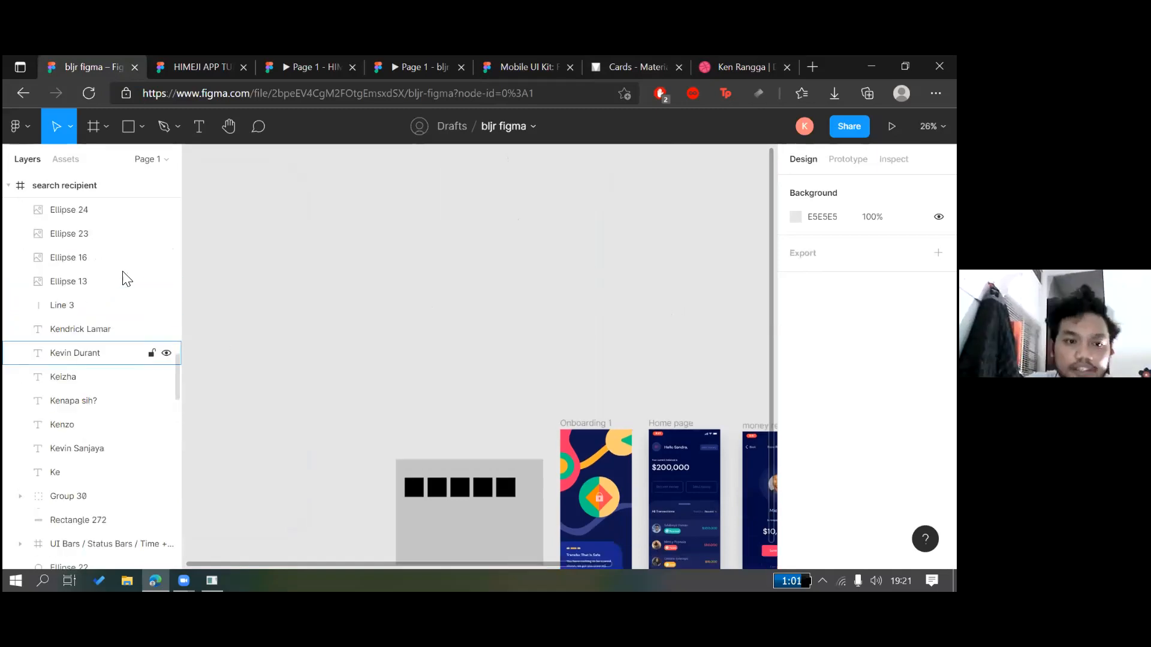
scroll(137, 292, "up", 2)
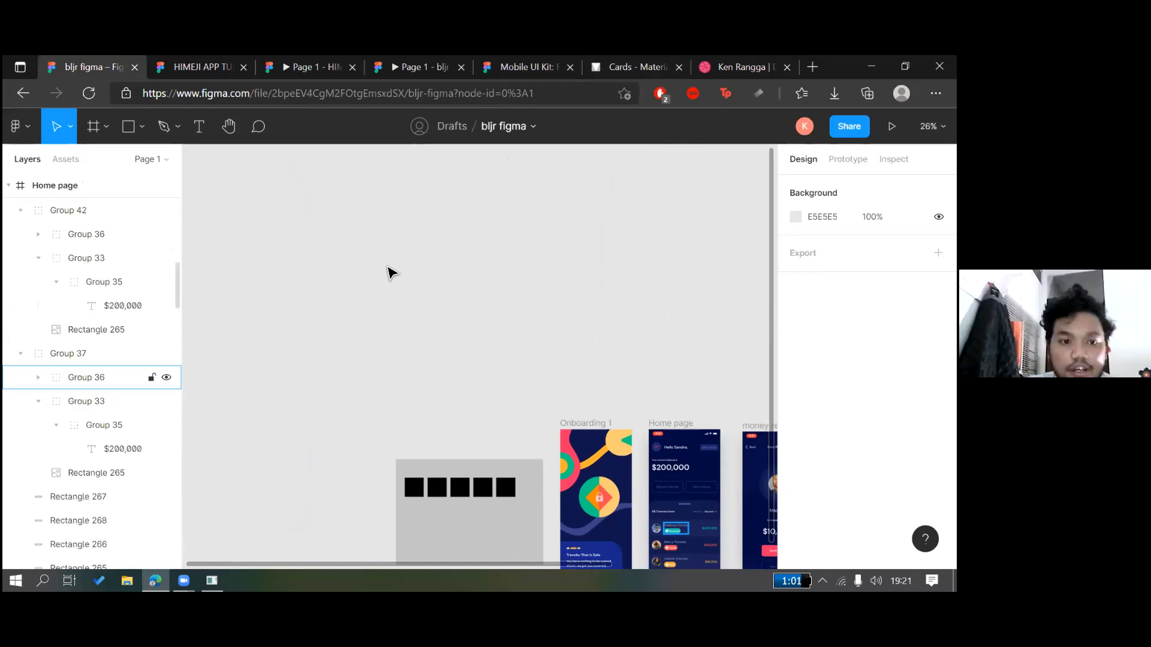
scroll(136, 282, "up", 8)
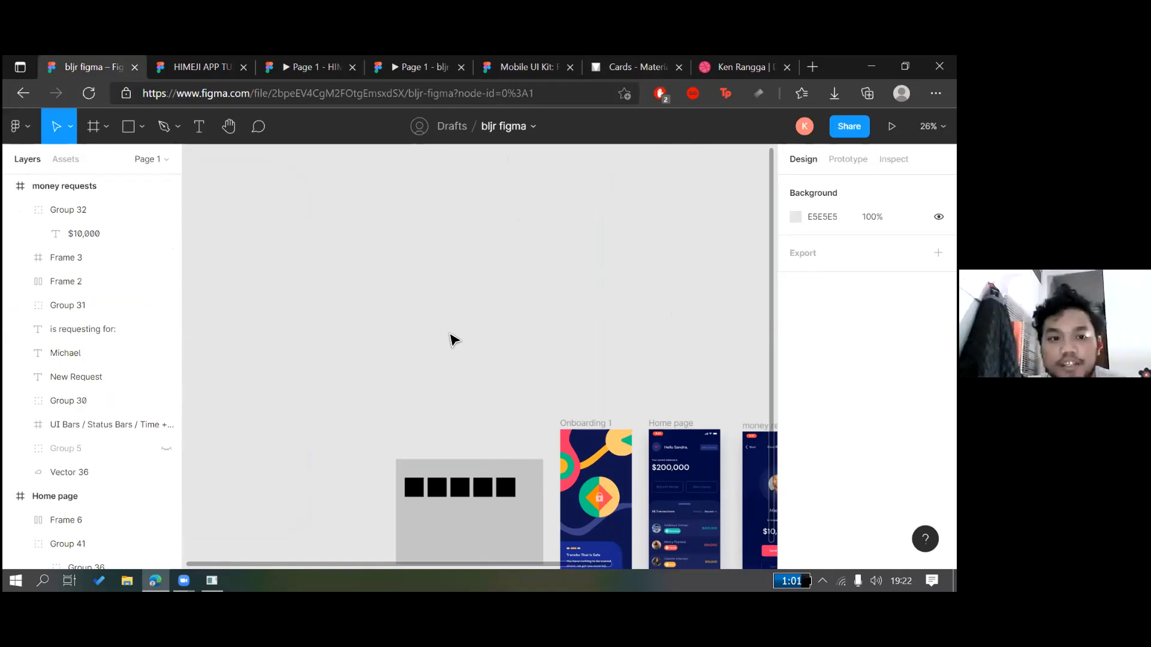
Move the grey Rectangle 1 up above the row of five black squares
left_click(94, 128)
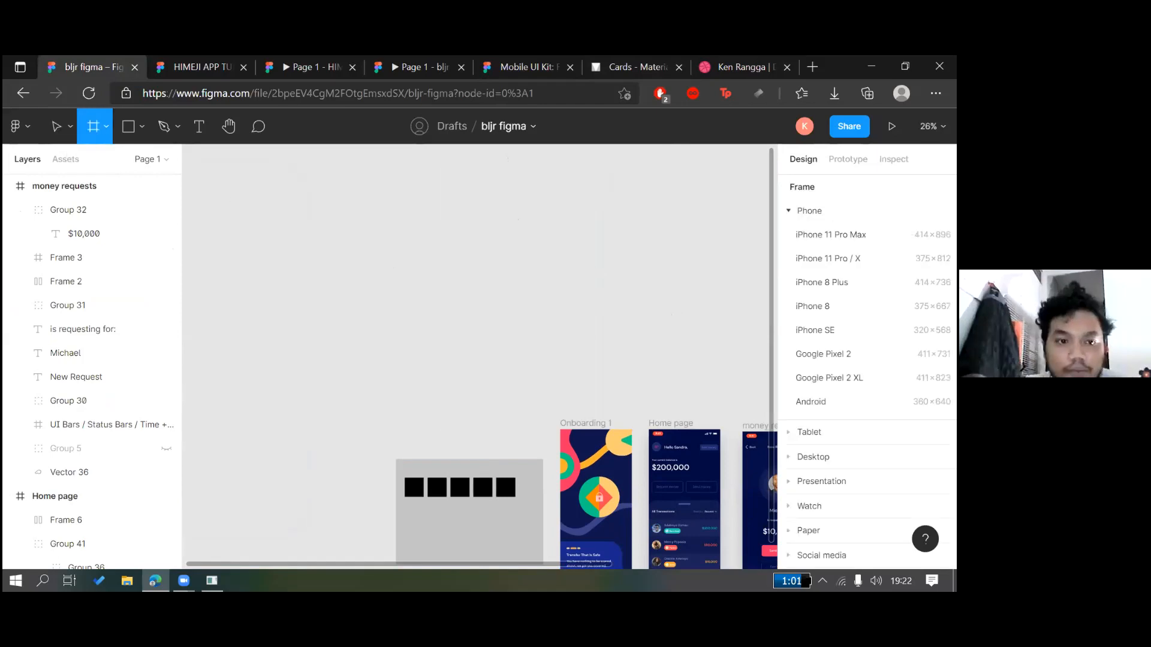
left_click(44, 119)
scroll(488, 390, "down", 2)
left_click(486, 411)
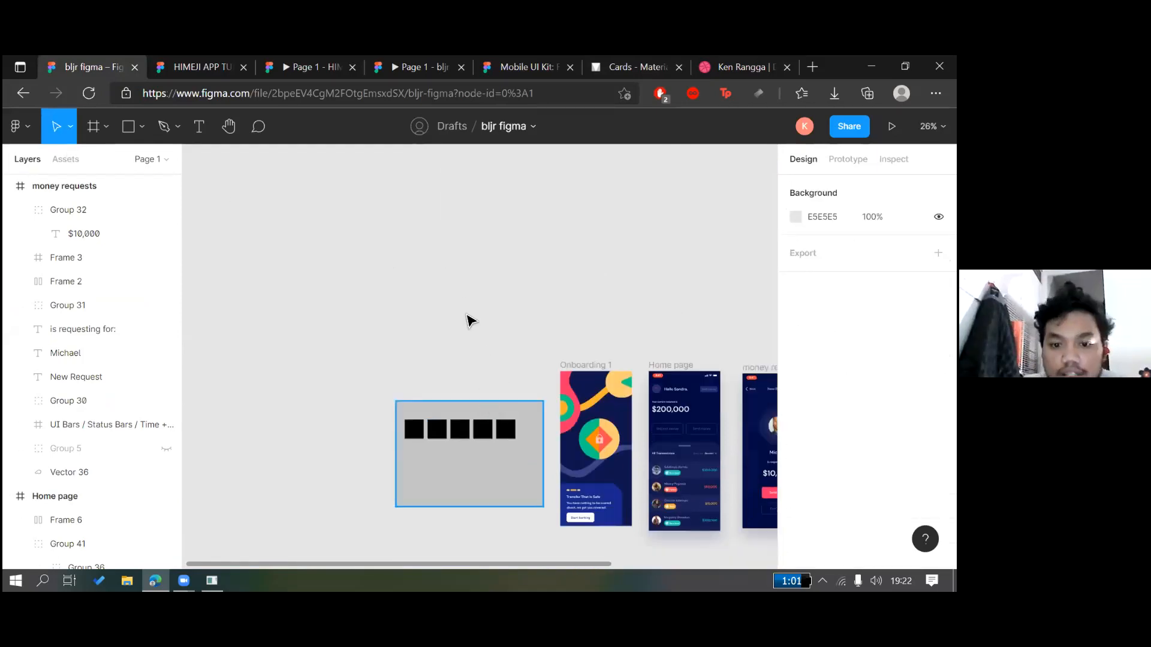
left_click_drag(487, 408, 581, 226)
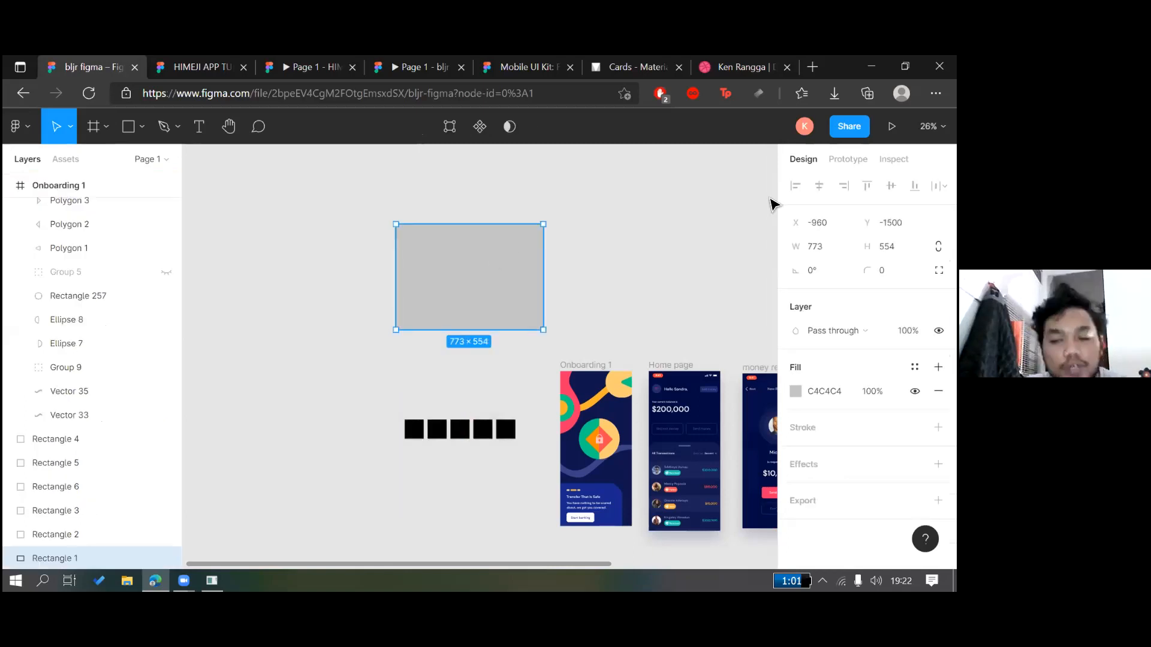
left_click(690, 233)
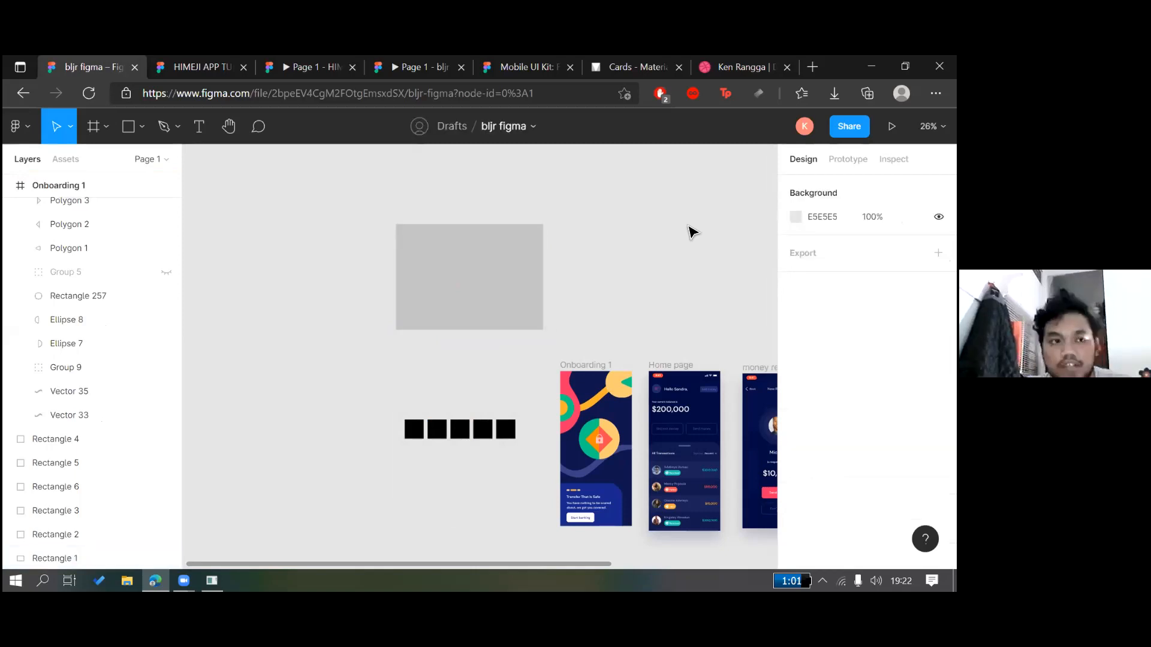
left_click(535, 297)
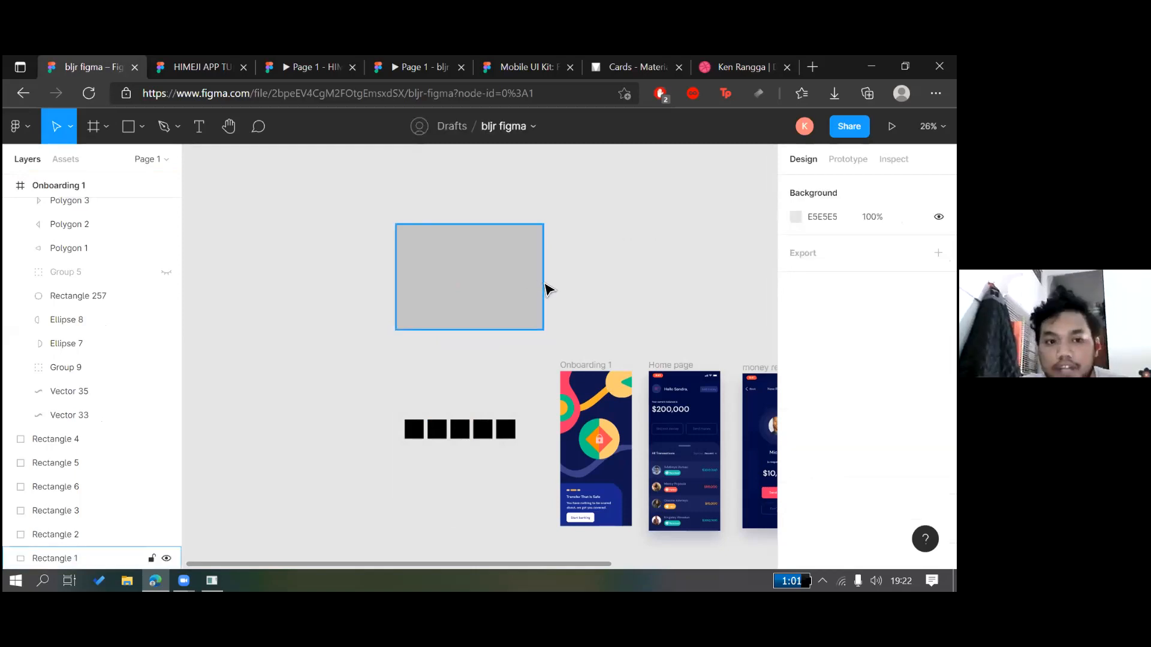
left_click_drag(508, 302, 512, 256)
left_click(591, 262)
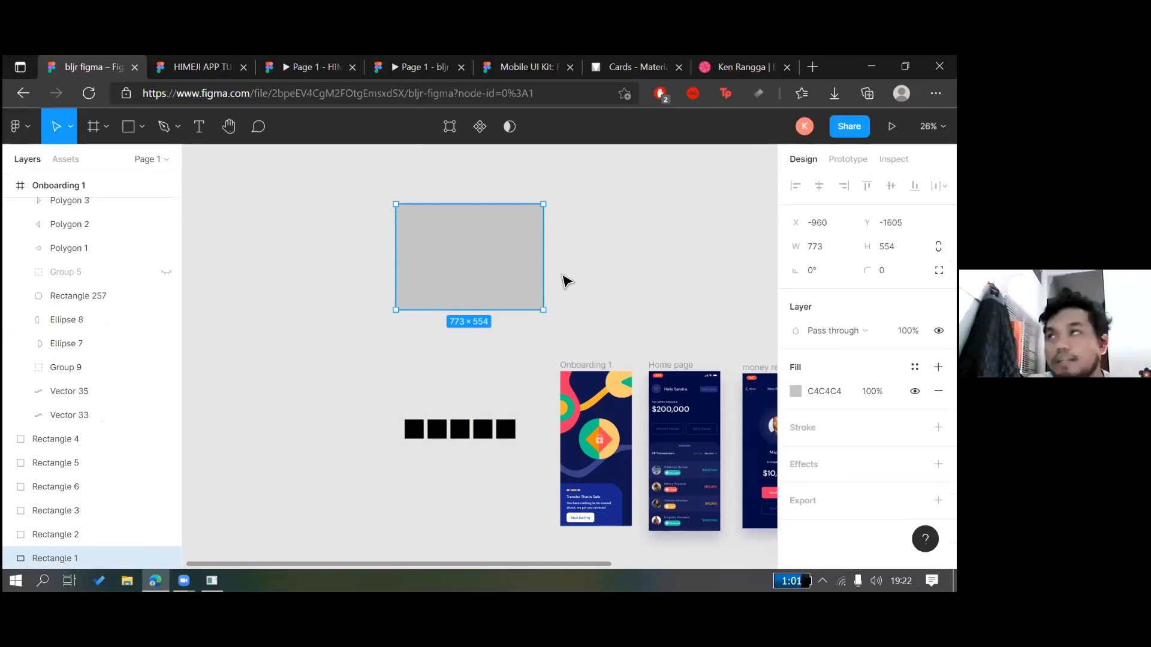
Reselect the grey rectangle and delete it, leaving only the black squares
mouse_move(500, 267)
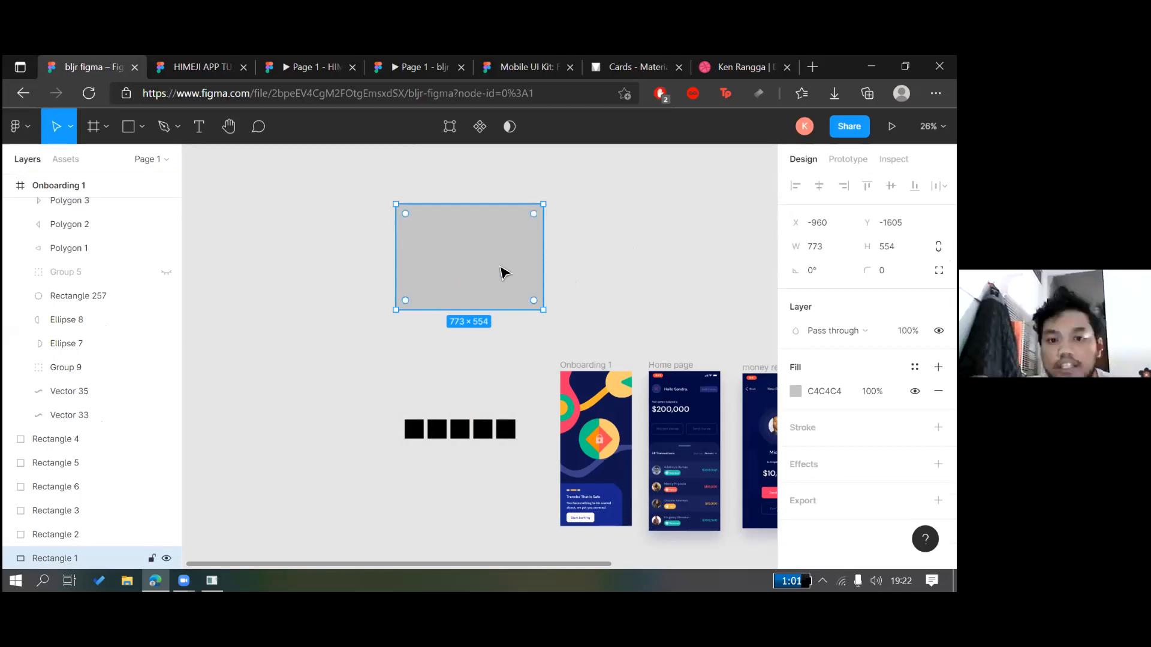
left_click(278, 244)
left_click(547, 238)
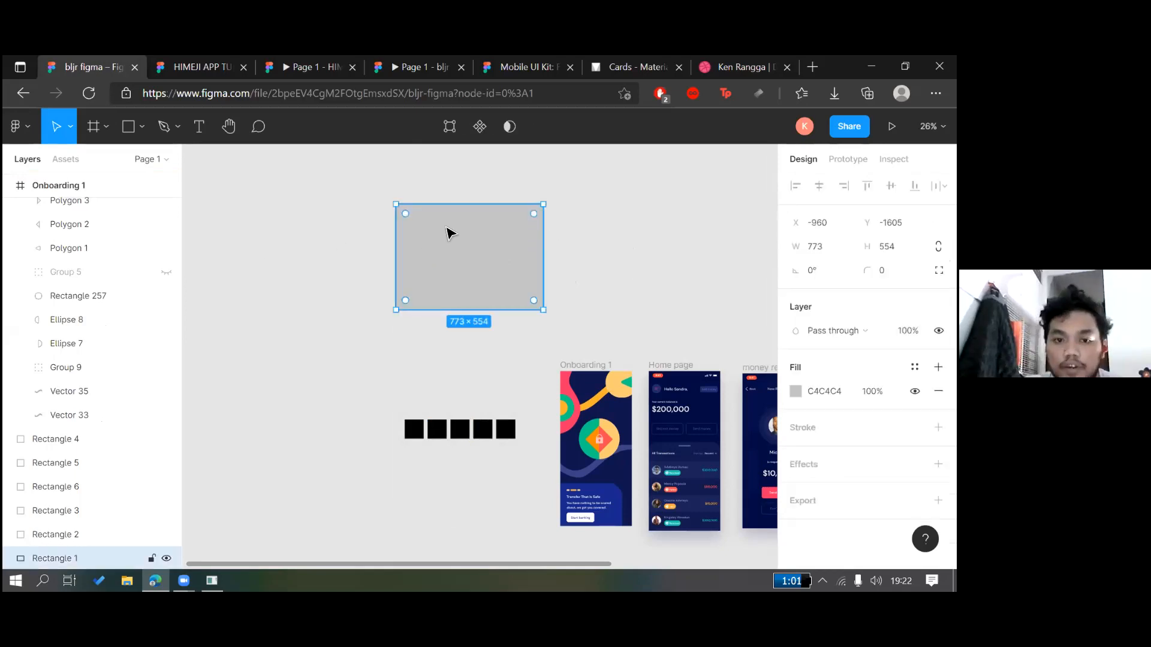
key("Delete")
Draw Frame 7 above the black squares and resize it to 1205×896
left_click(105, 127)
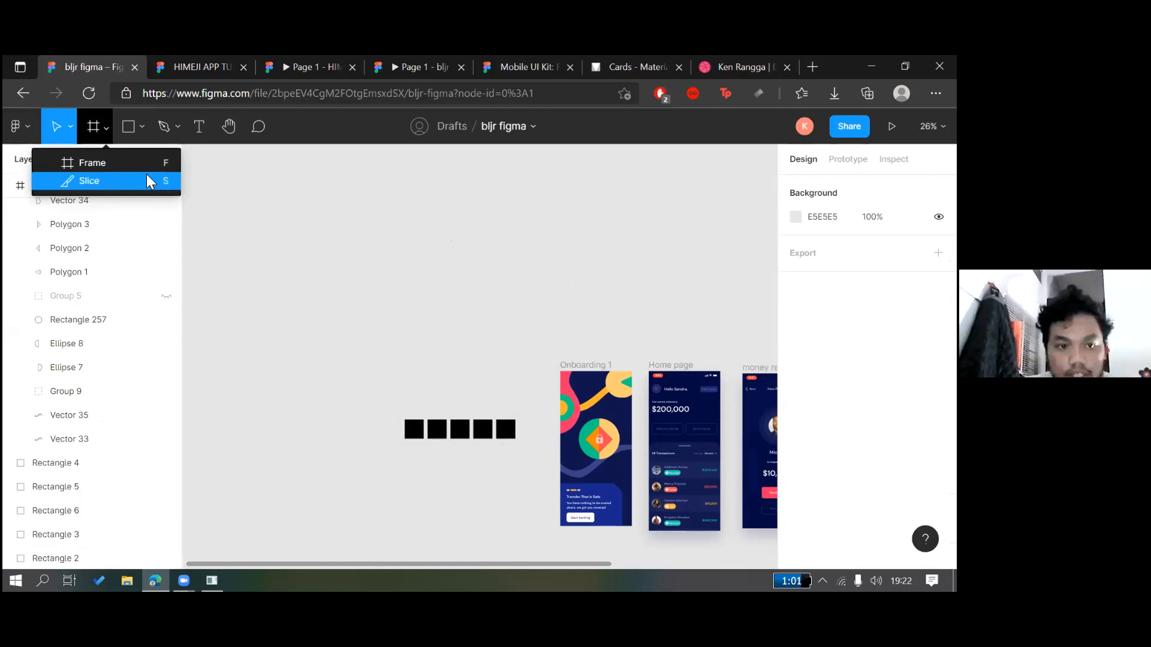
left_click(146, 180)
left_click(105, 127)
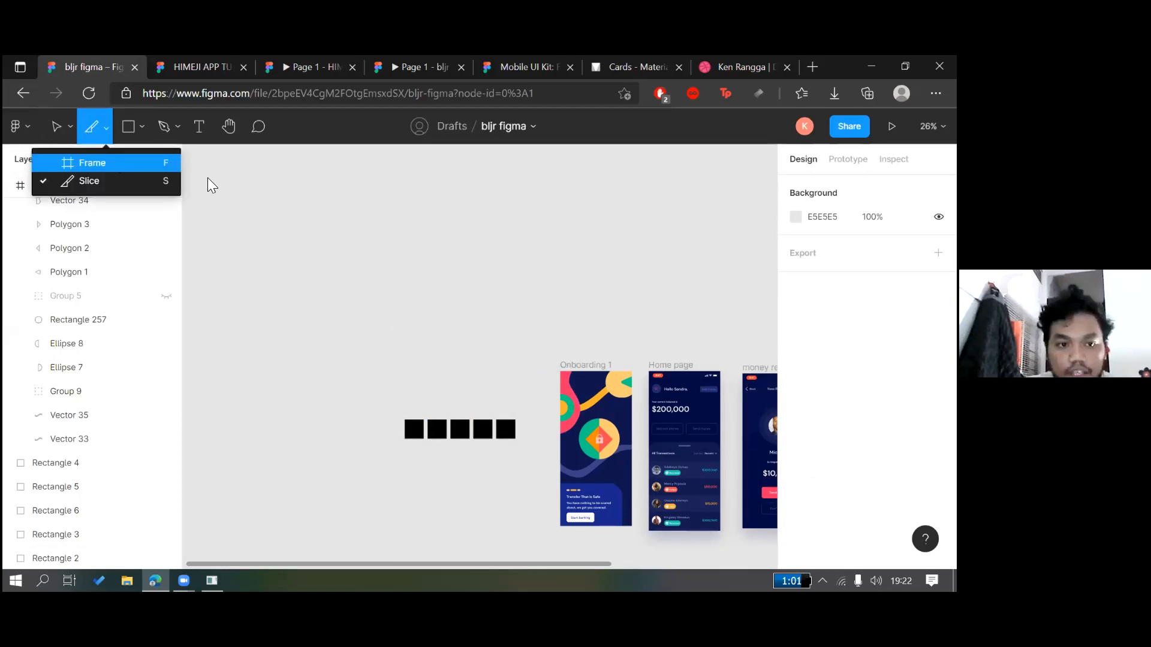
key("f")
mouse_move(333, 195)
left_mouse_down()
mouse_move(496, 264)
mouse_move(451, 288)
mouse_move(484, 286)
left_mouse_up()
left_click_drag(484, 295, 539, 299)
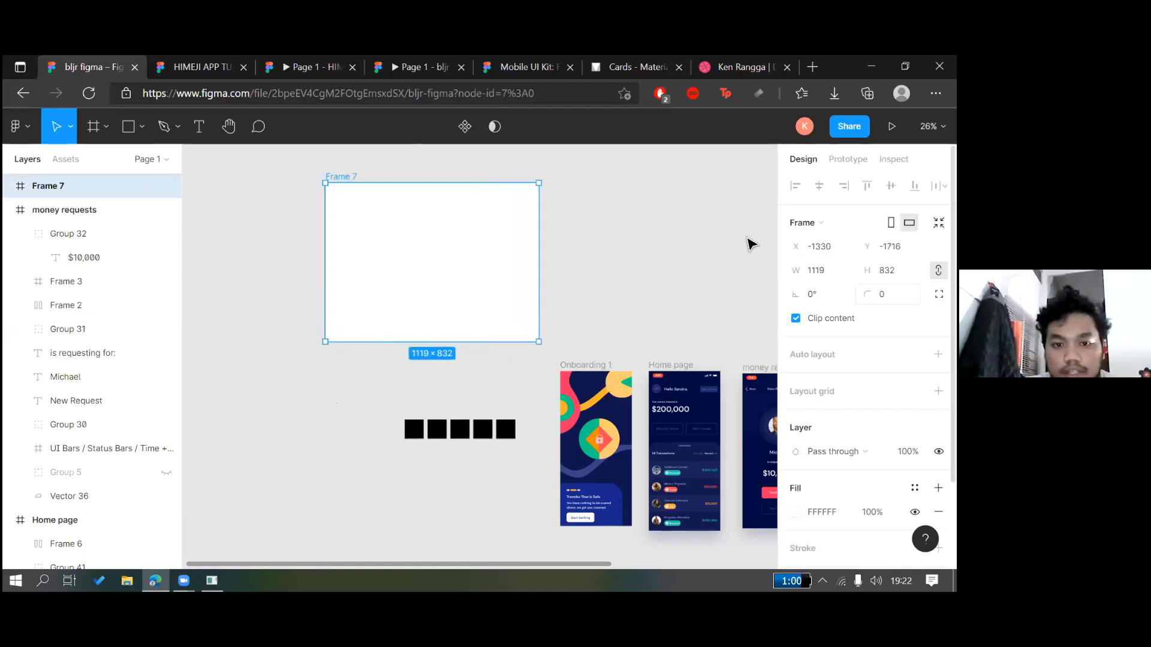
left_click_drag(540, 342, 558, 353)
left_click_drag(487, 279, 483, 288)
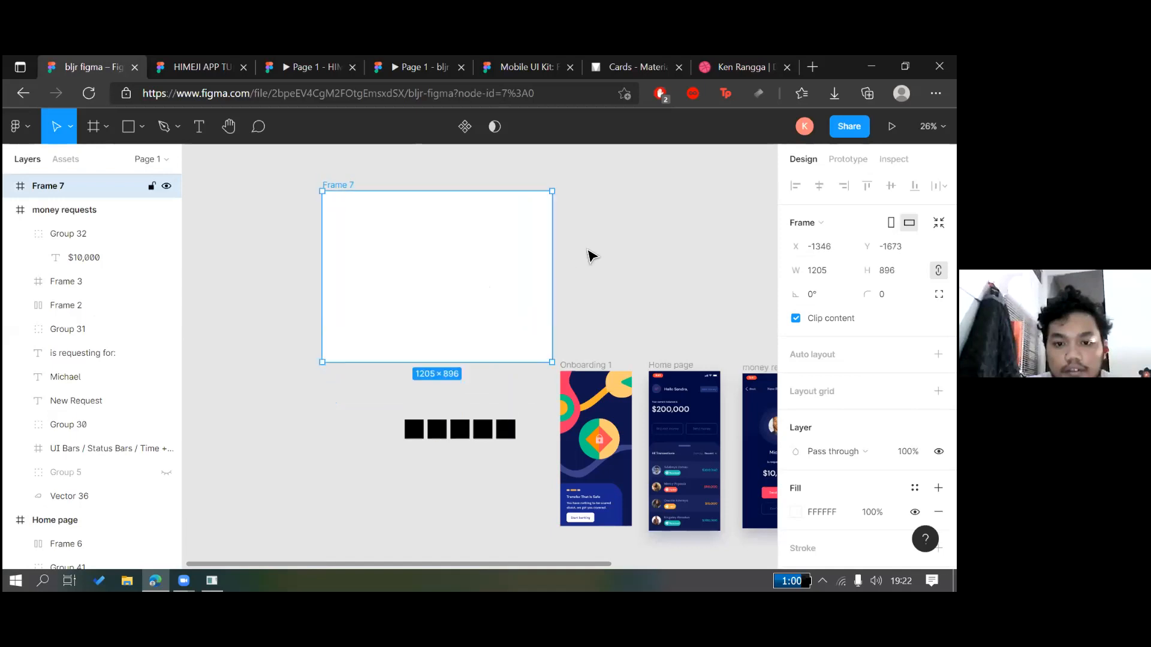
Return to the Move tool and select Frame 7
left_click(592, 257)
left_click(131, 128)
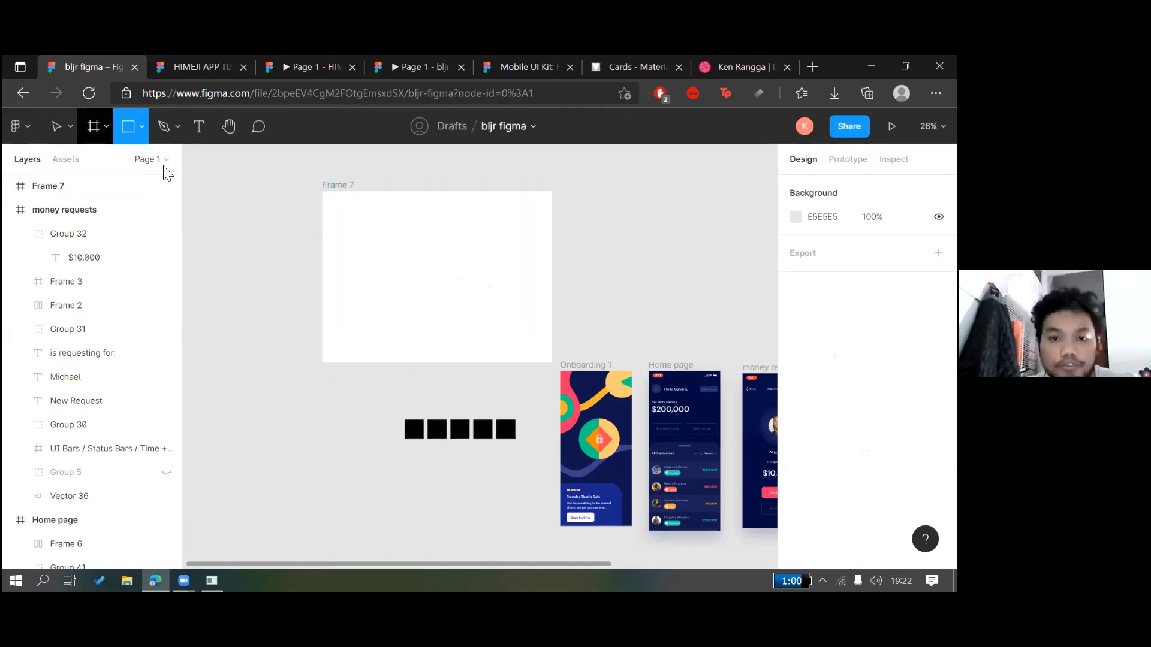
key("v")
left_click(419, 259)
left_click(419, 260)
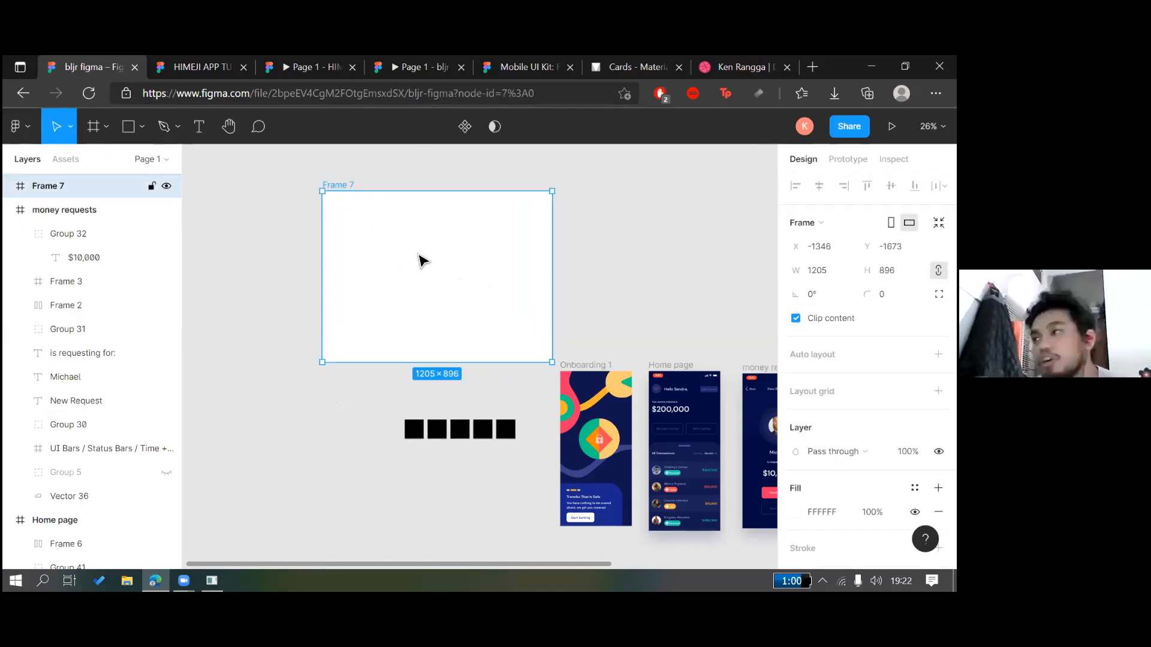
scroll(461, 336, "down", 1)
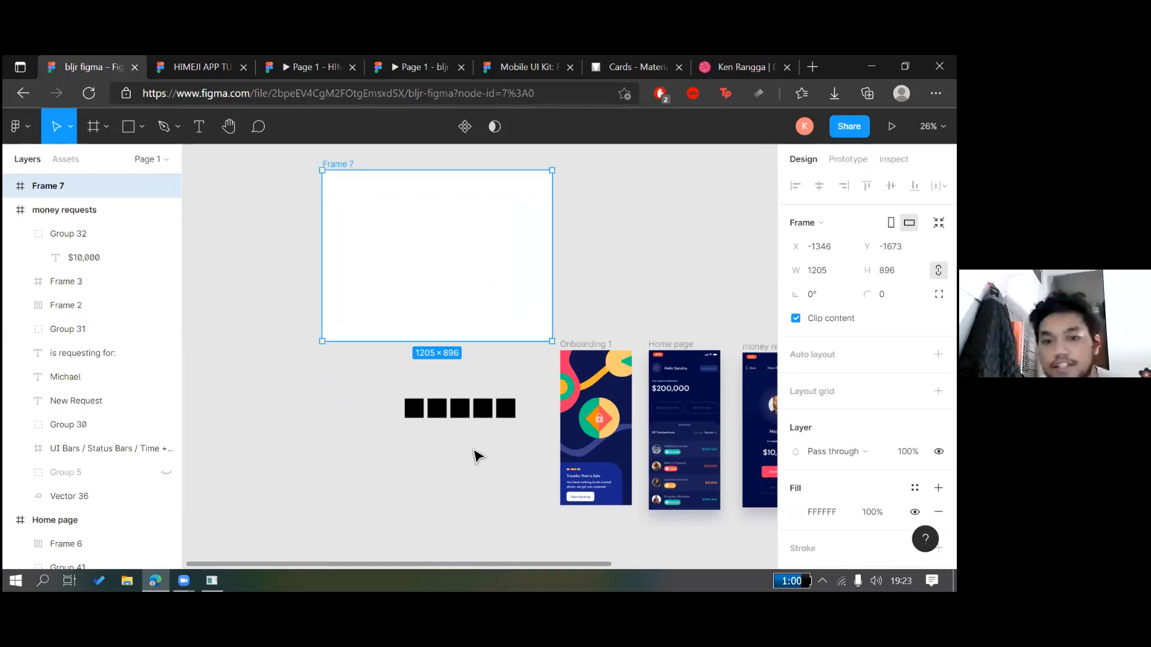
Nudge Frame 7 up slightly and glance at the HIMEJI APP TUBES PI file before returning
left_click(461, 450)
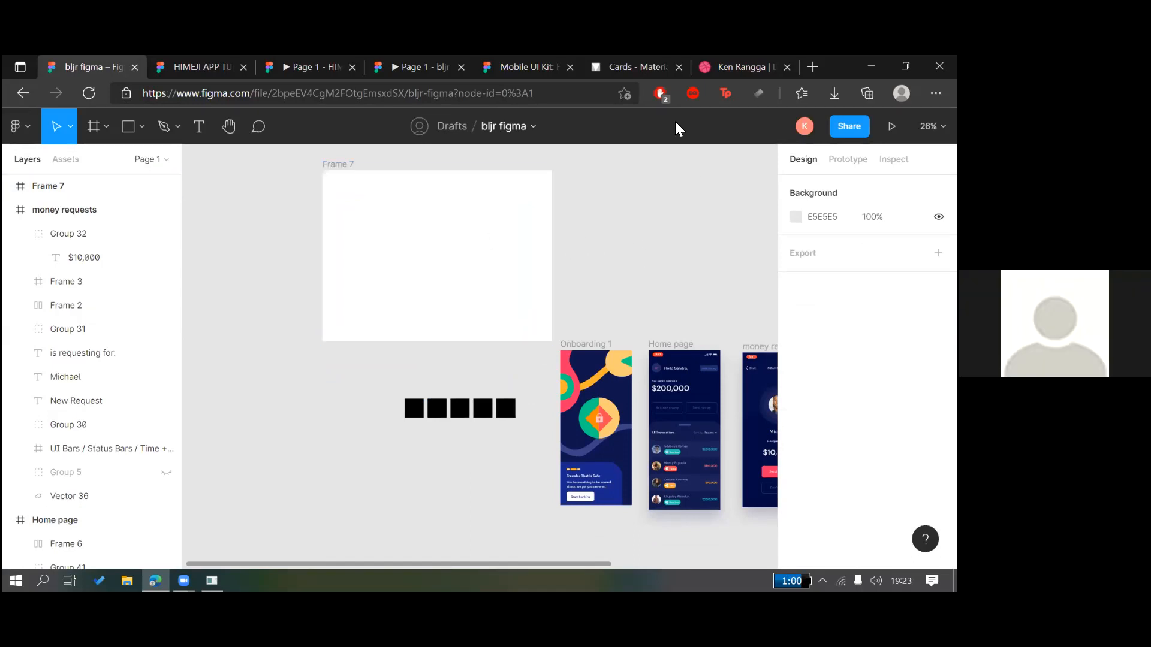
left_click_drag(441, 253, 445, 259)
left_click(567, 236)
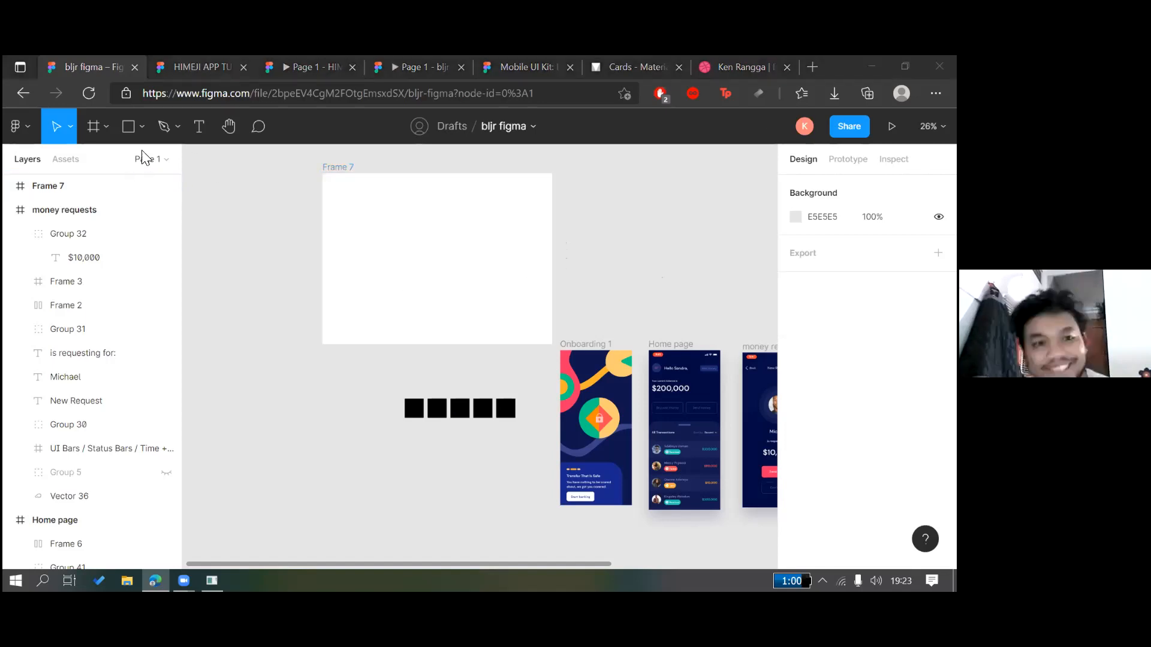
key("ctrl+Tab")
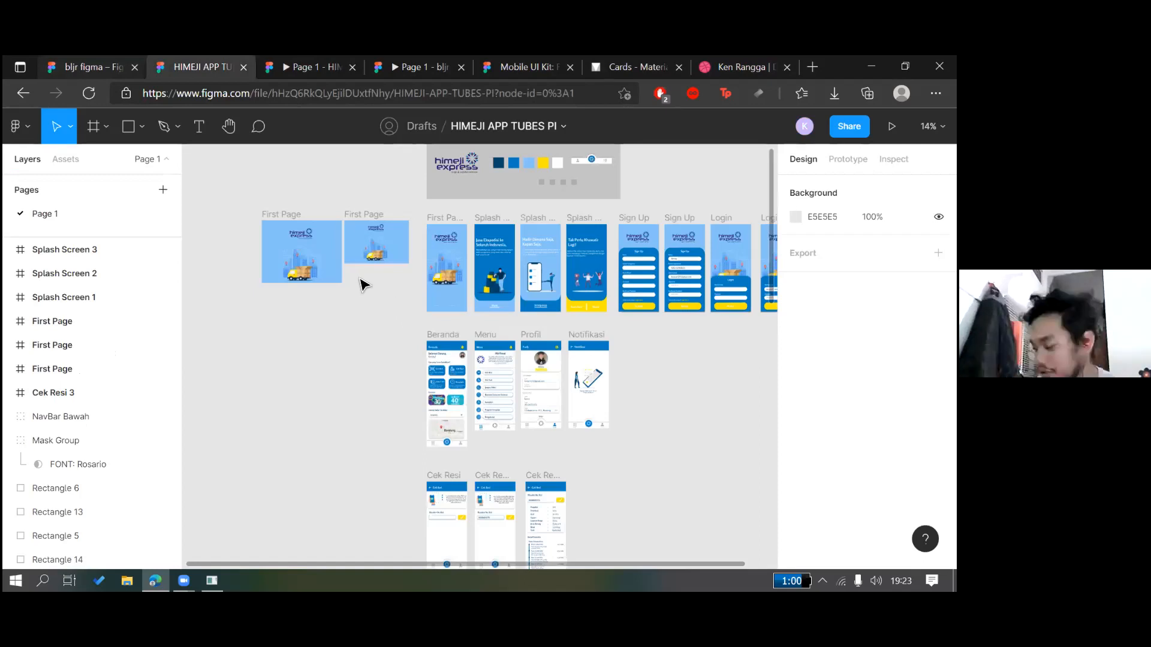
key("ctrl+shift+Tab")
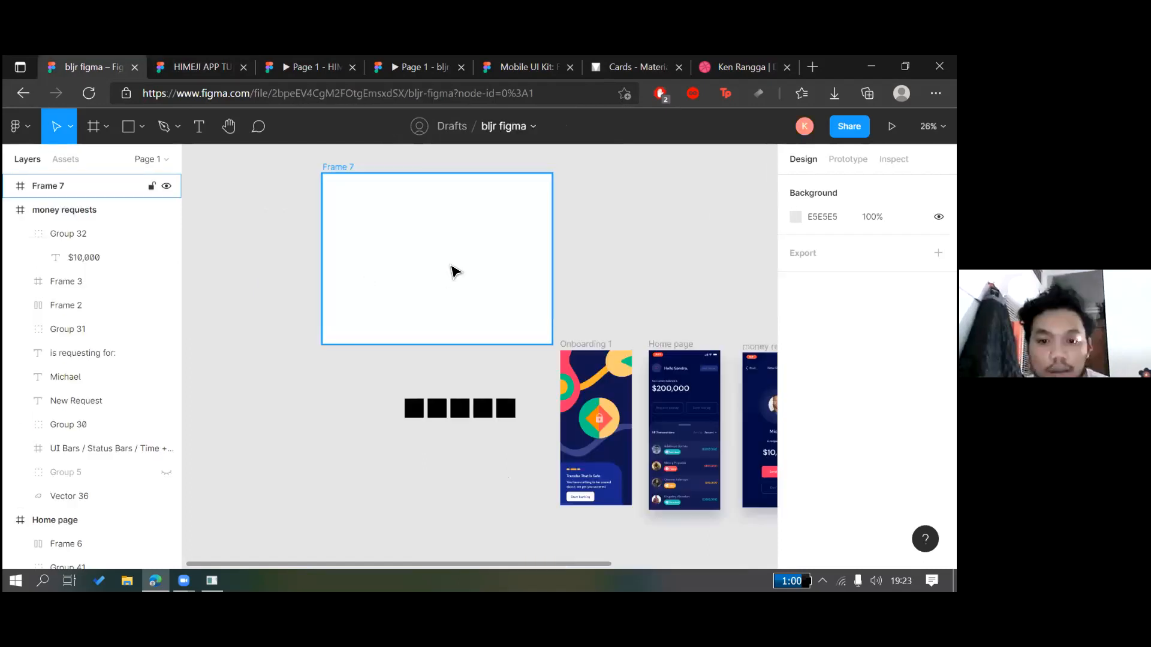
Reselect Frame 7 to check its 1205×896 size, then open a new browser tab
left_click(452, 270)
left_click(617, 208)
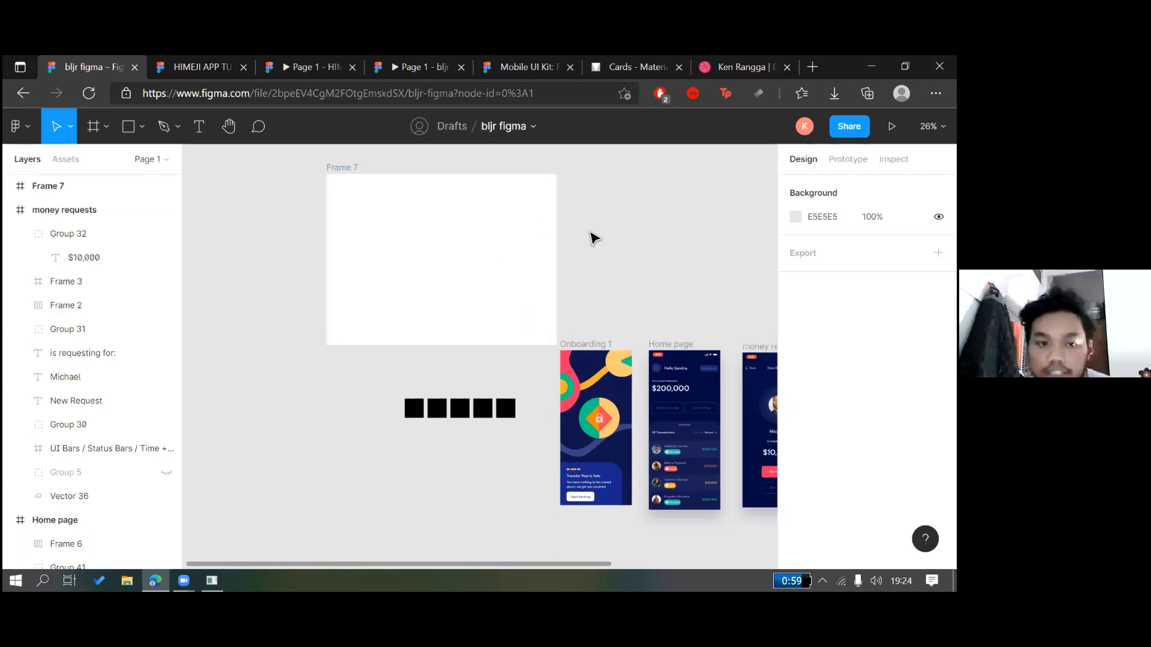
left_click(442, 244)
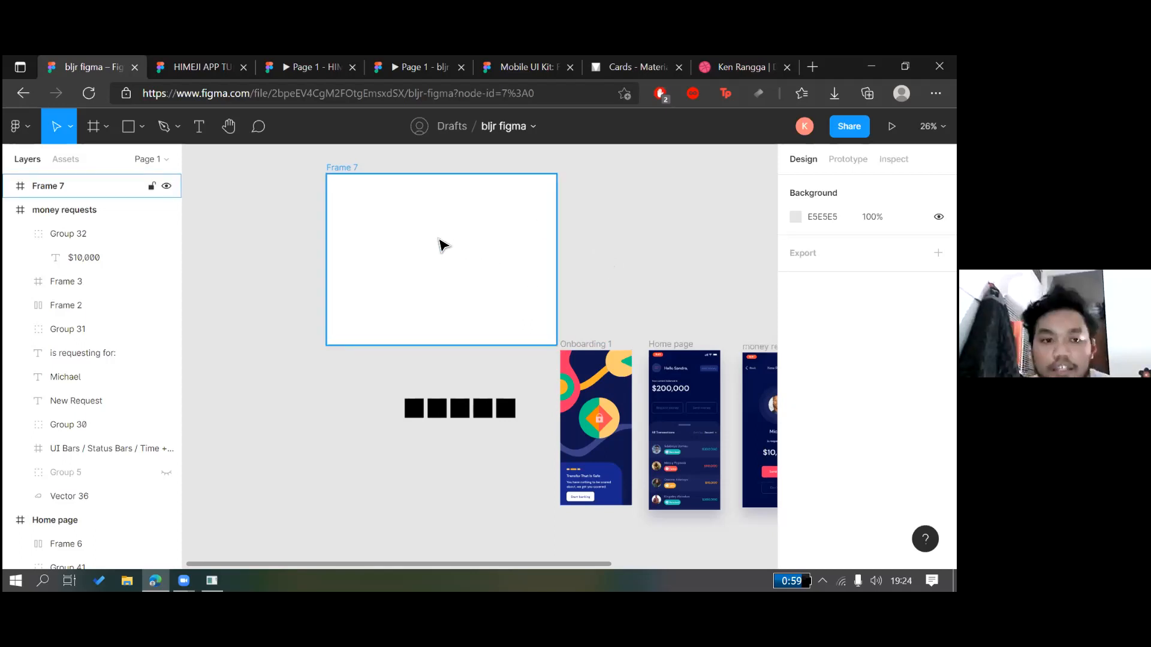
left_click(442, 244)
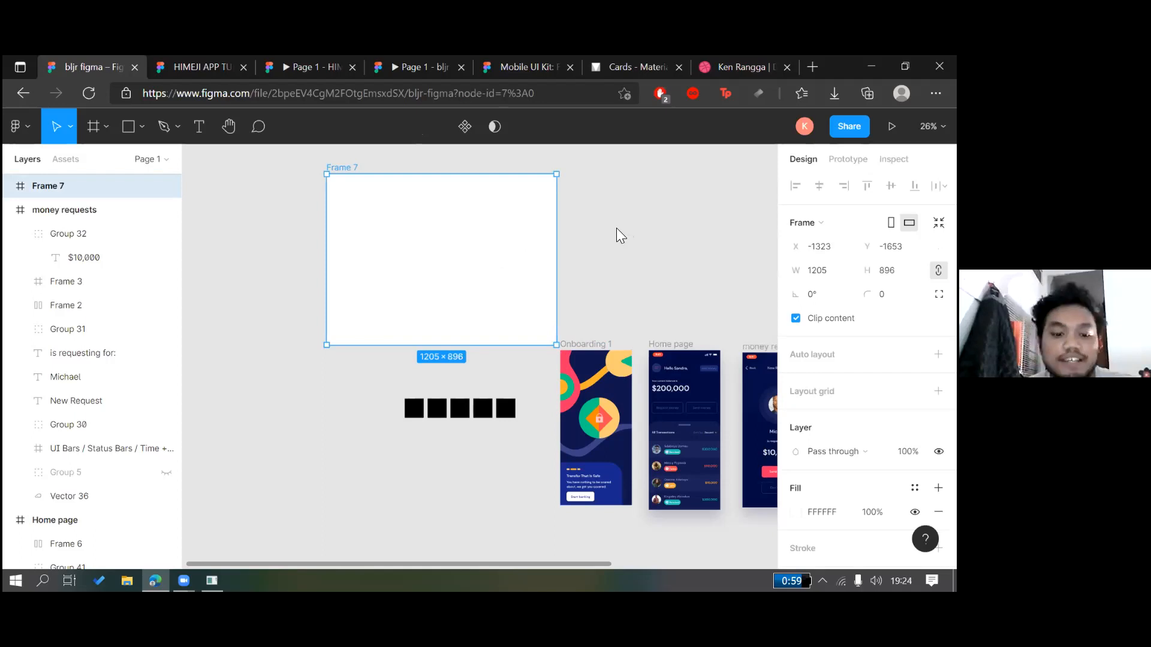
key("ctrl+t")
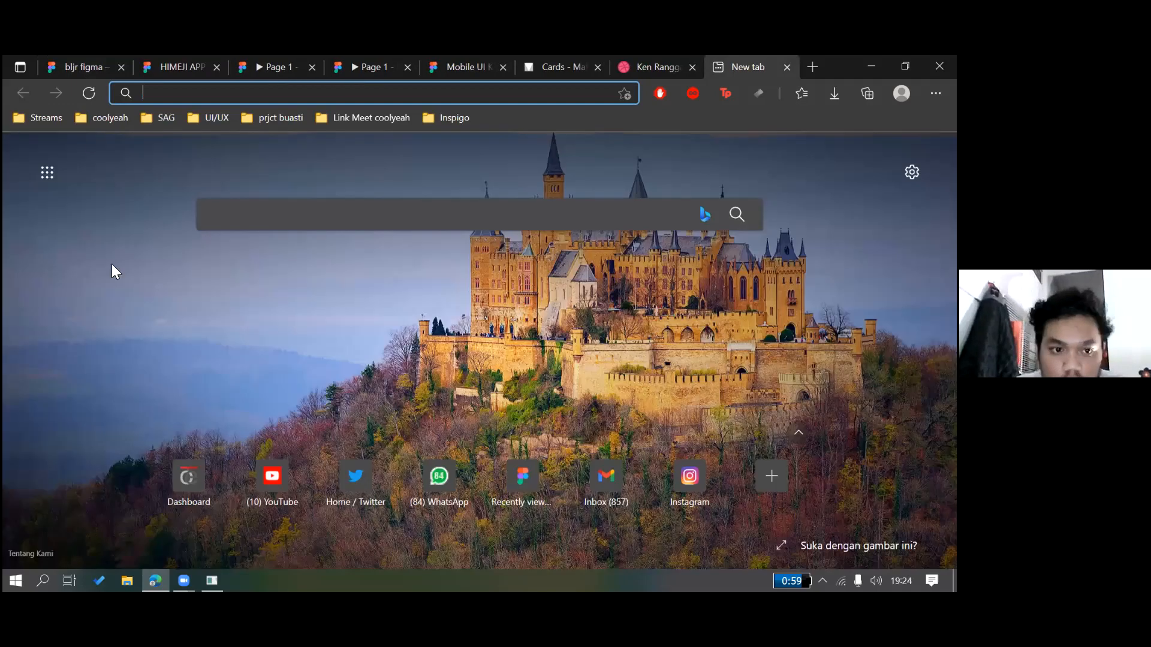
From Figma's Recently viewed, switch to the second account and open Wireframing in Figma
left_click(522, 477)
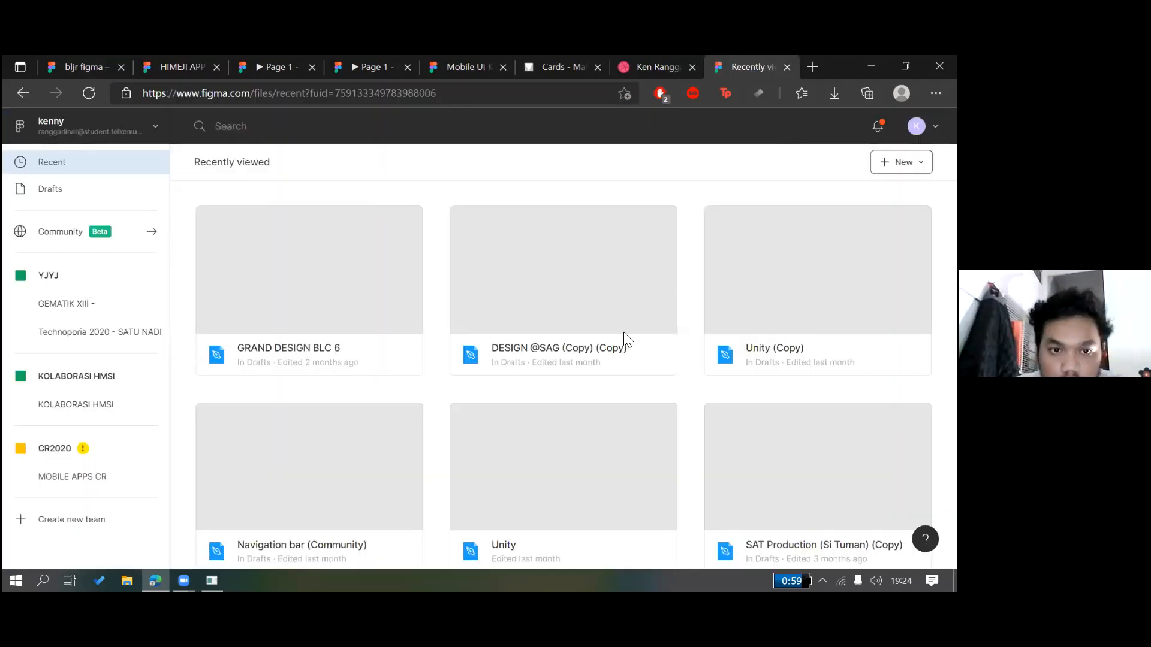
left_click(96, 127)
left_click(69, 272)
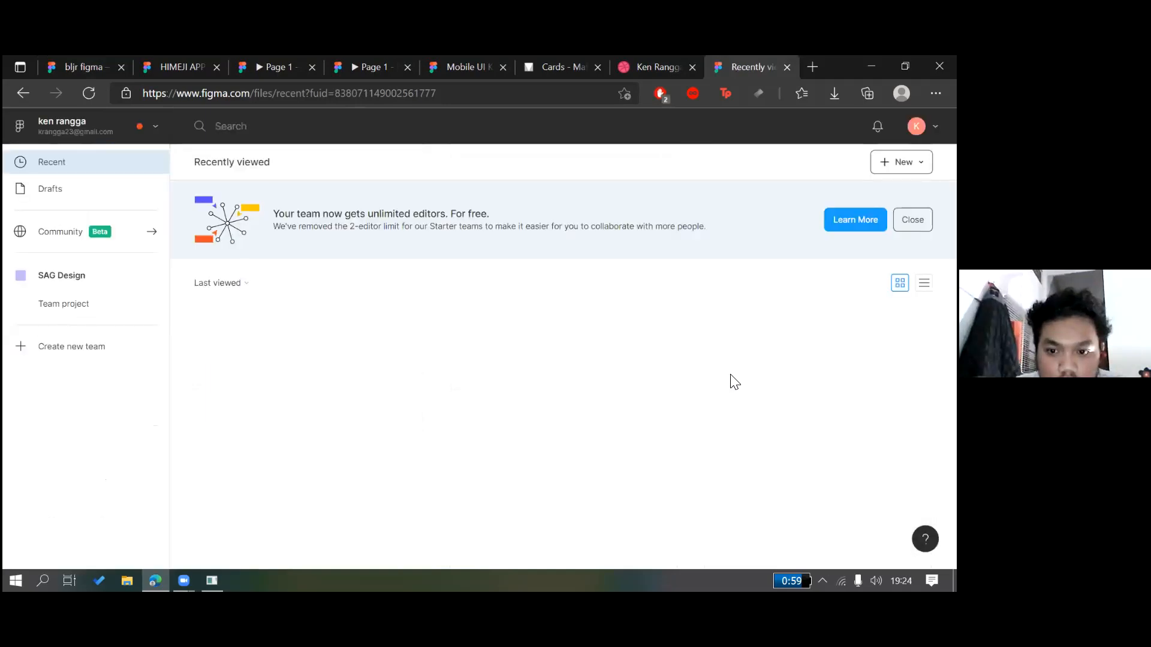
scroll(734, 381, "down", 2)
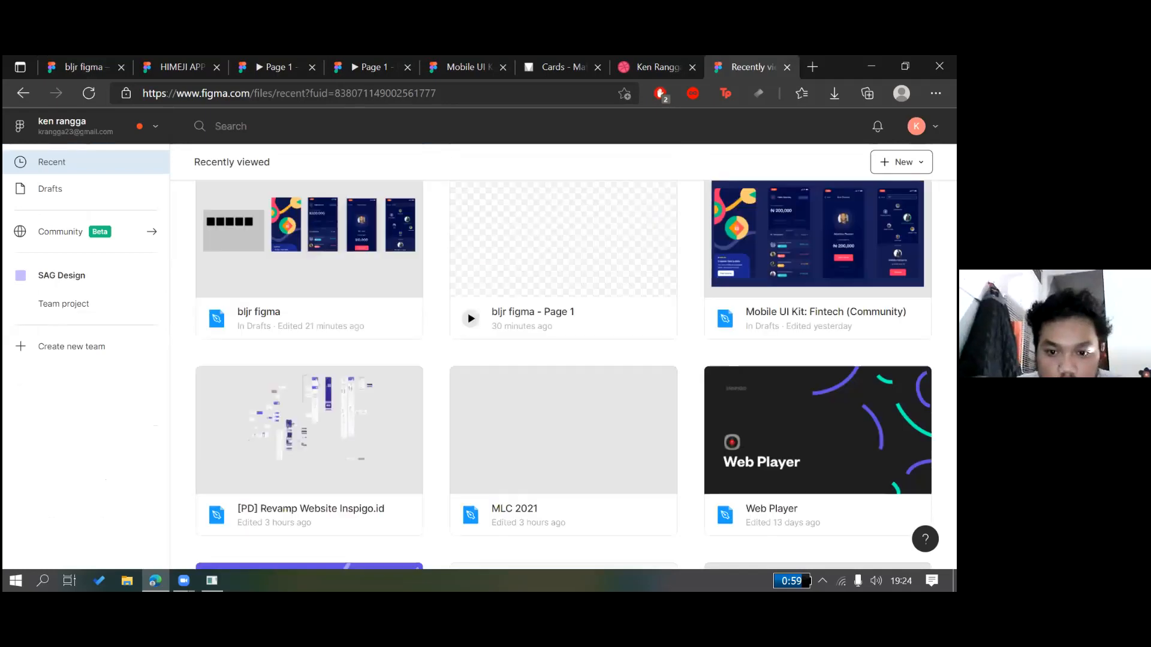
scroll(458, 265, "down", 10)
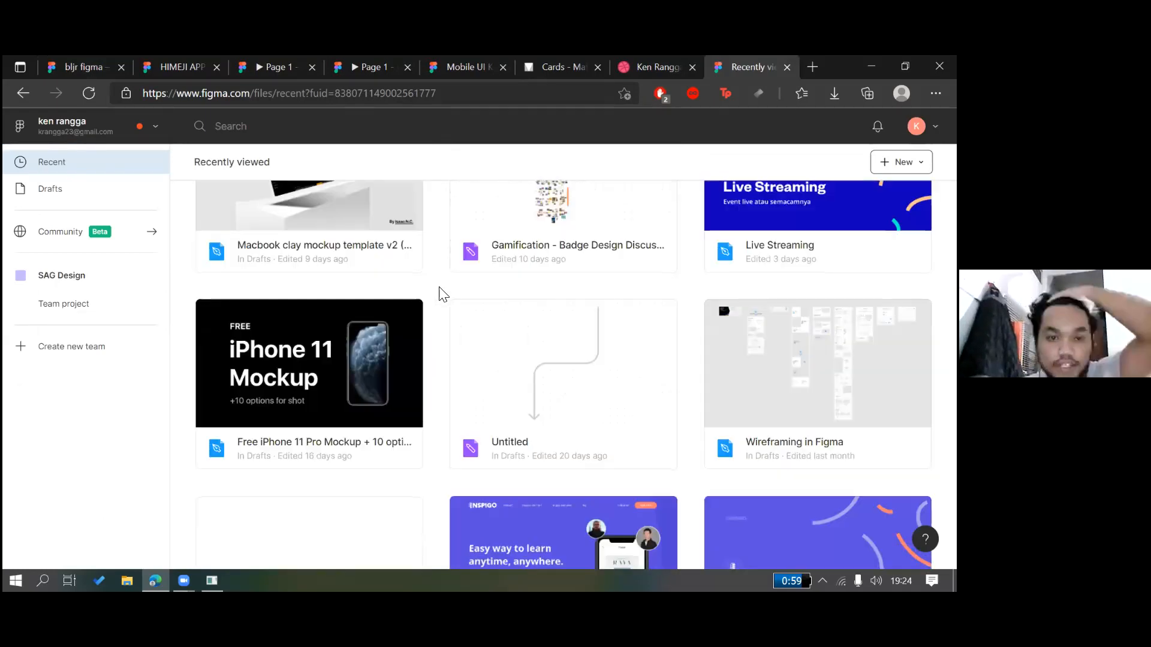
double_click(804, 367)
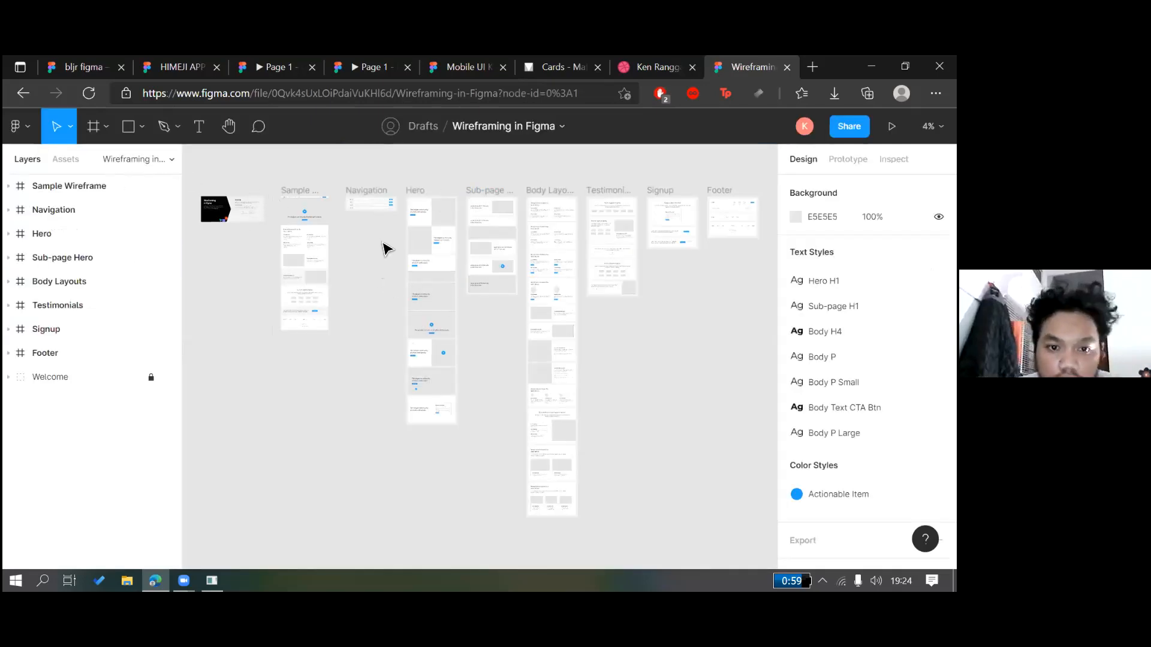
Copy the Sample Wireframe frame from the Wireframing in Figma file
scroll(358, 314, "up", 5)
scroll(488, 257, "down", 3)
scroll(502, 243, "up", 5)
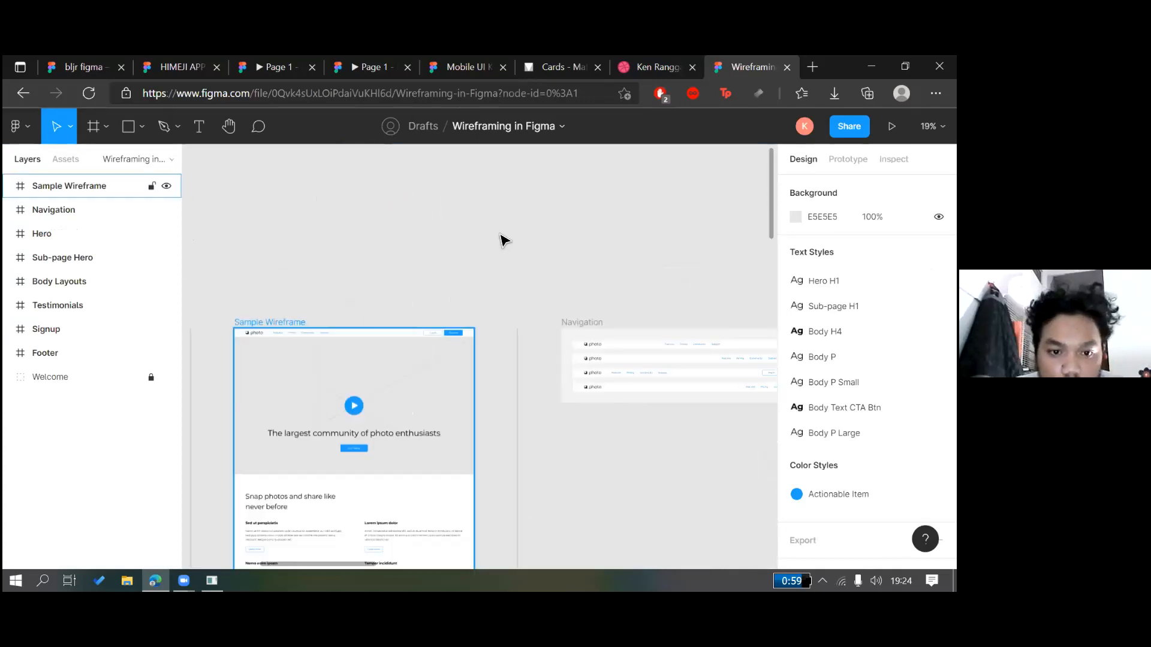
scroll(508, 228, "down", 3)
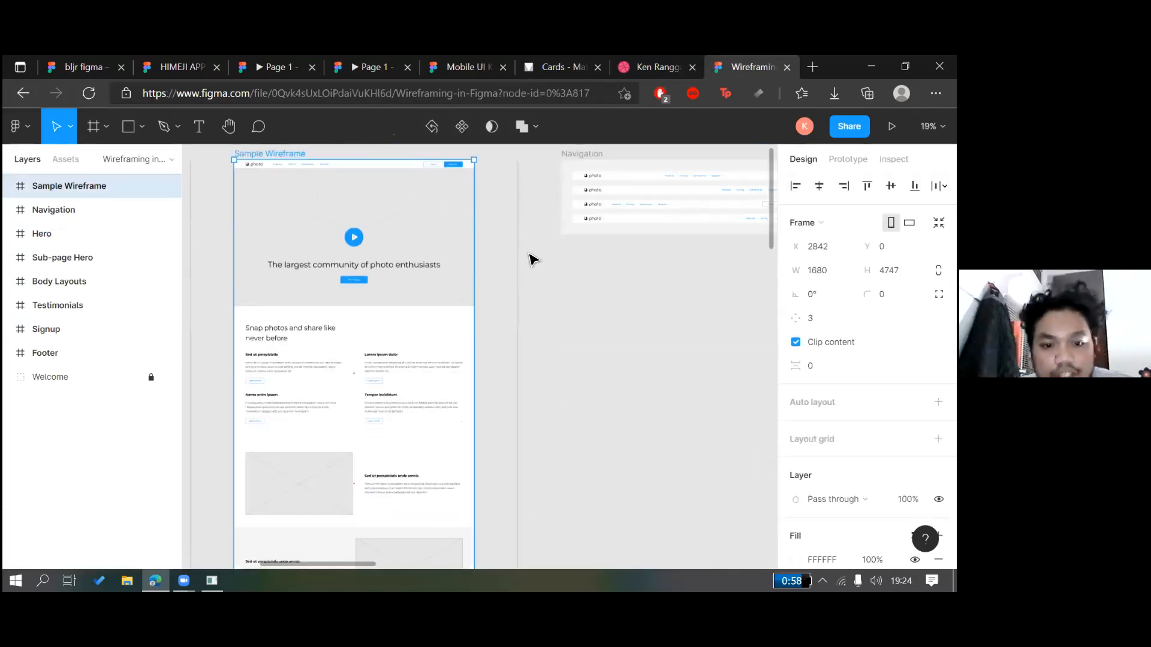
scroll(529, 253, "down", 2)
scroll(506, 222, "down", 1)
scroll(505, 222, "up", 2)
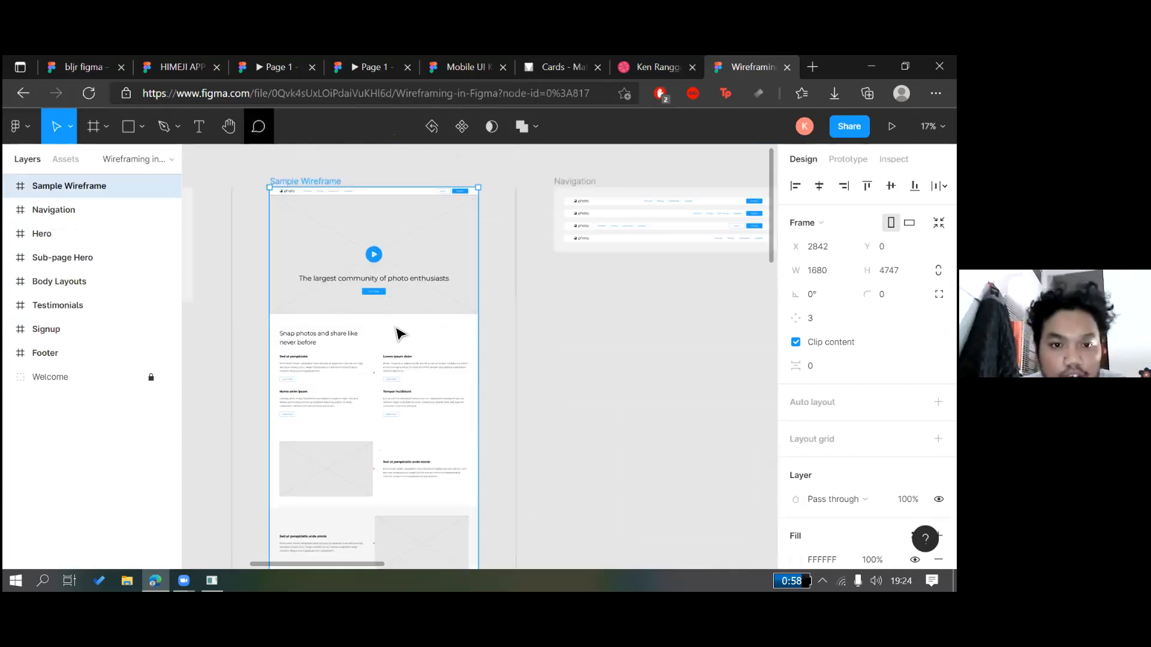
key("ctrl+2")
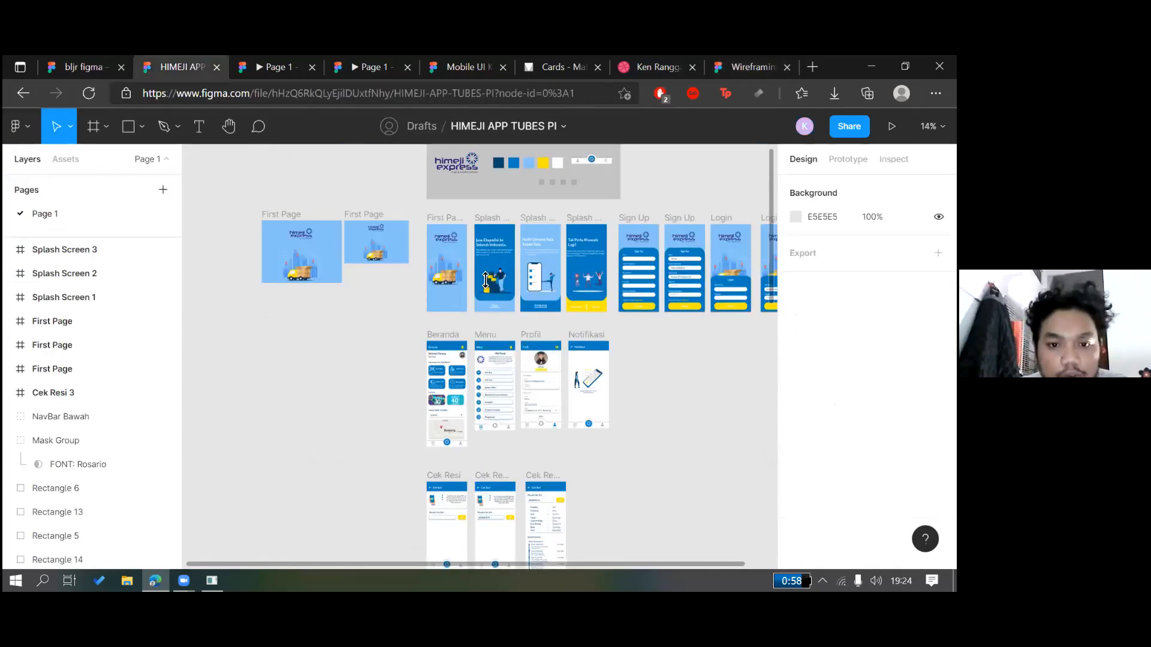
Paste the Sample Wireframe into bljr figma and drag it beside Frame 7
key("ctrl+1")
key("ctrl+v")
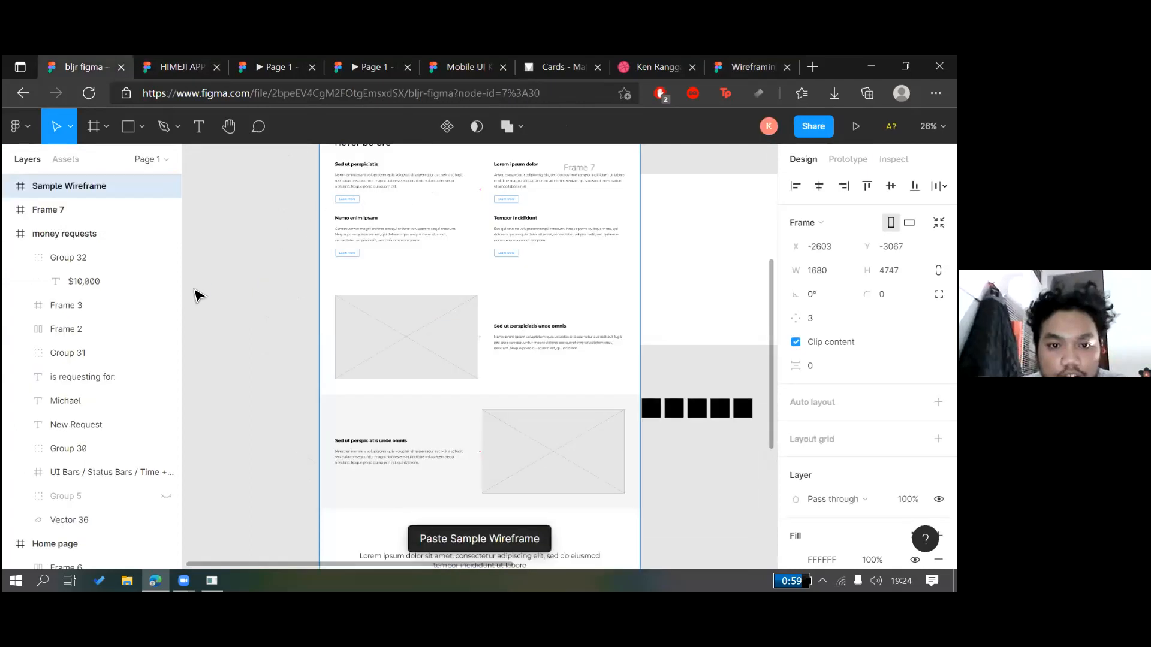
scroll(285, 465, "up", 4)
left_click(331, 371)
scroll(330, 369, "up", 1)
left_click_drag(360, 195, 273, 435)
scroll(480, 342, "down", 3)
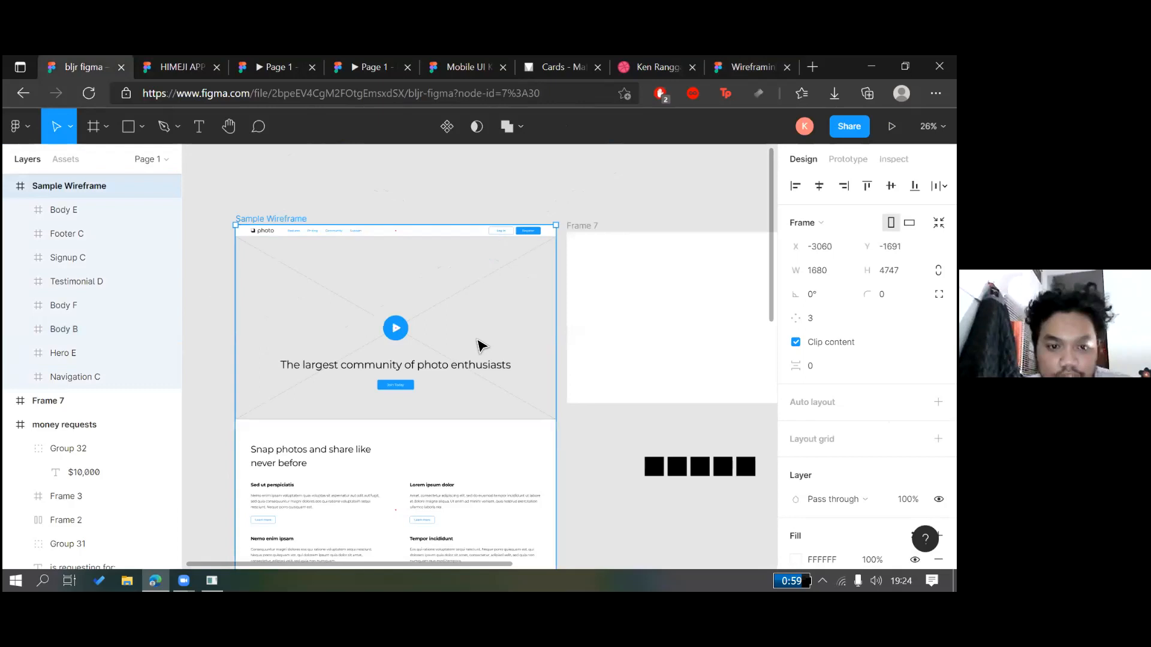
key("Escape")
scroll(480, 345, "down", 5)
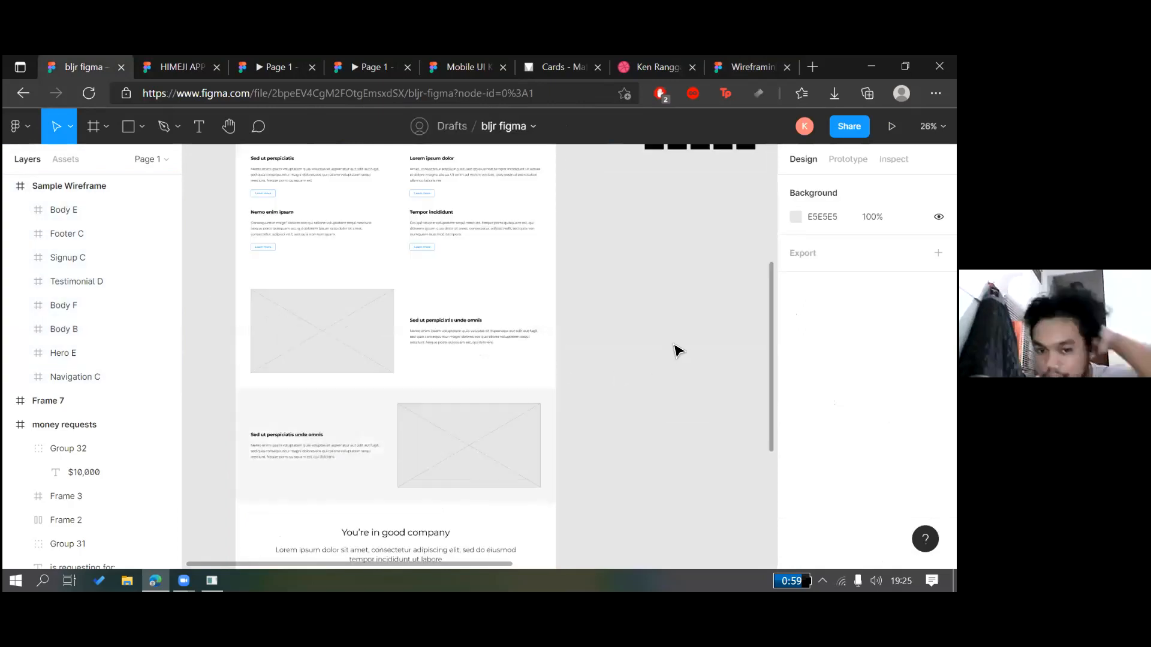
scroll(674, 352, "down", 1)
scroll(526, 300, "down", 2)
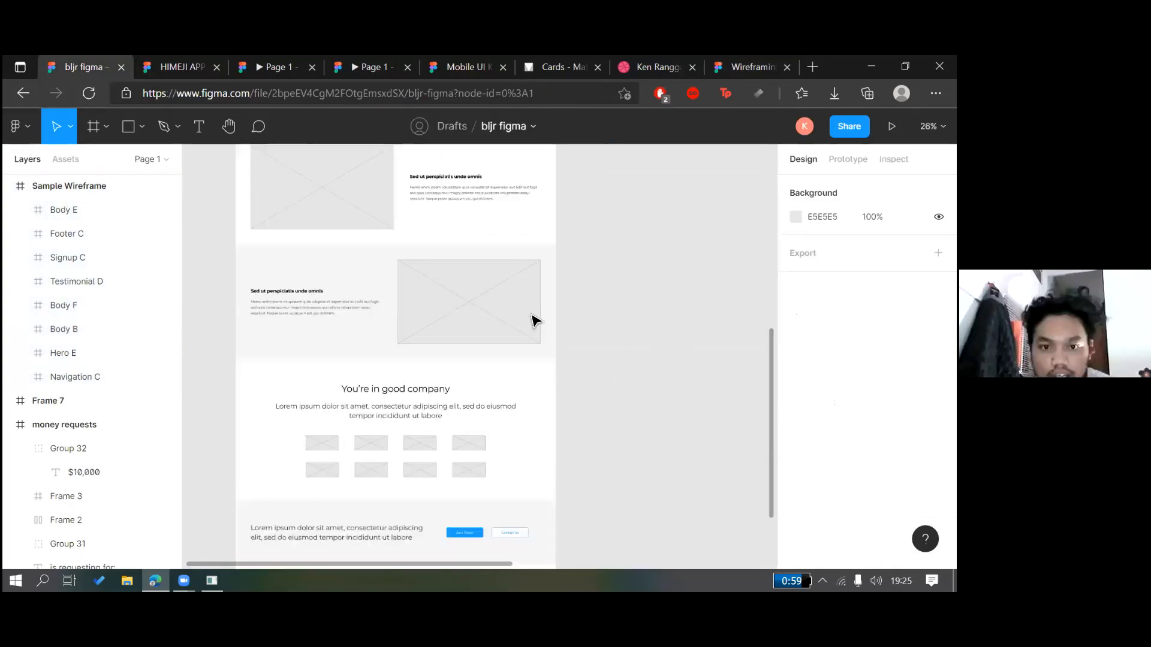
scroll(537, 318, "up", 5)
scroll(544, 237, "up", 3)
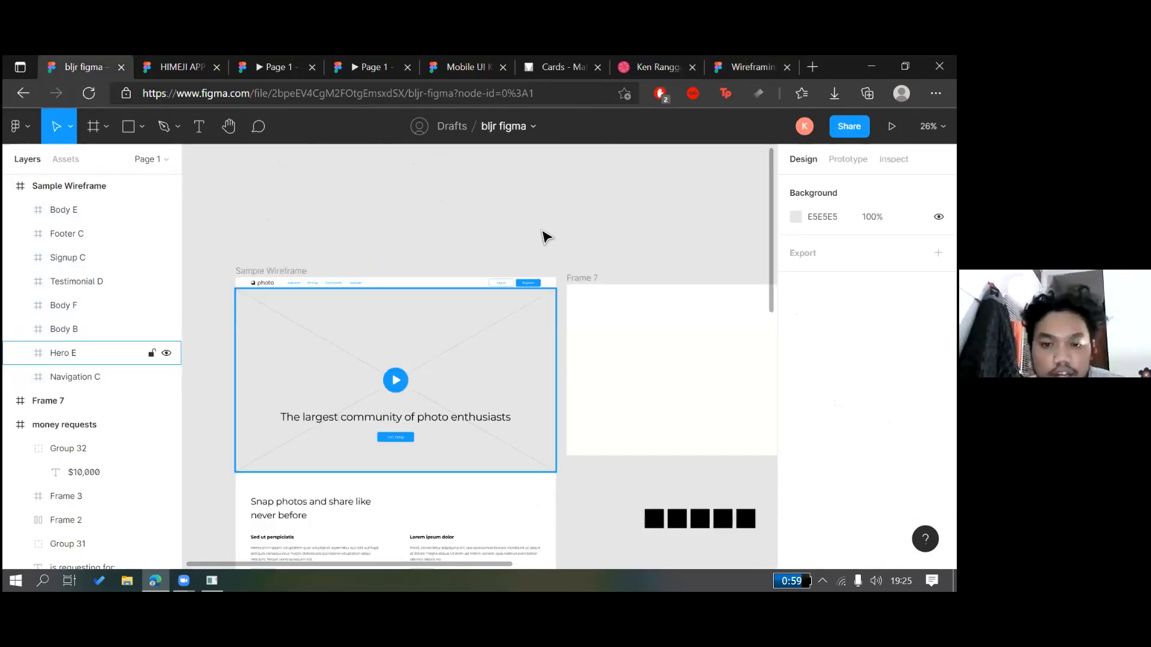
scroll(557, 348, "down", 2)
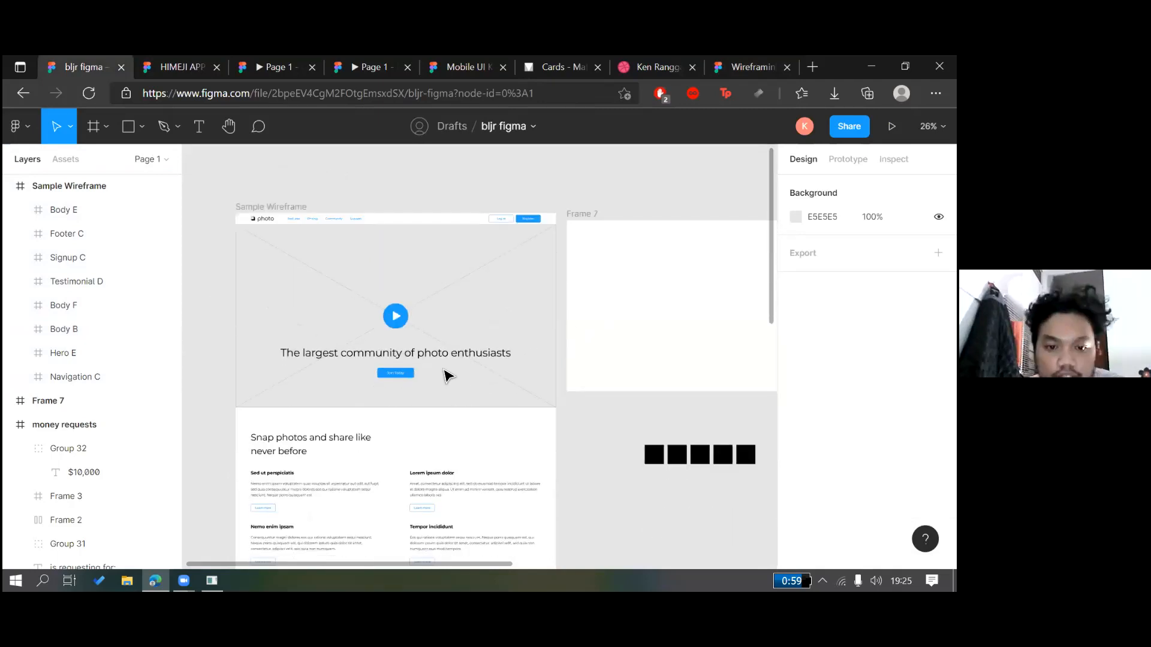
scroll(527, 231, "right", 5)
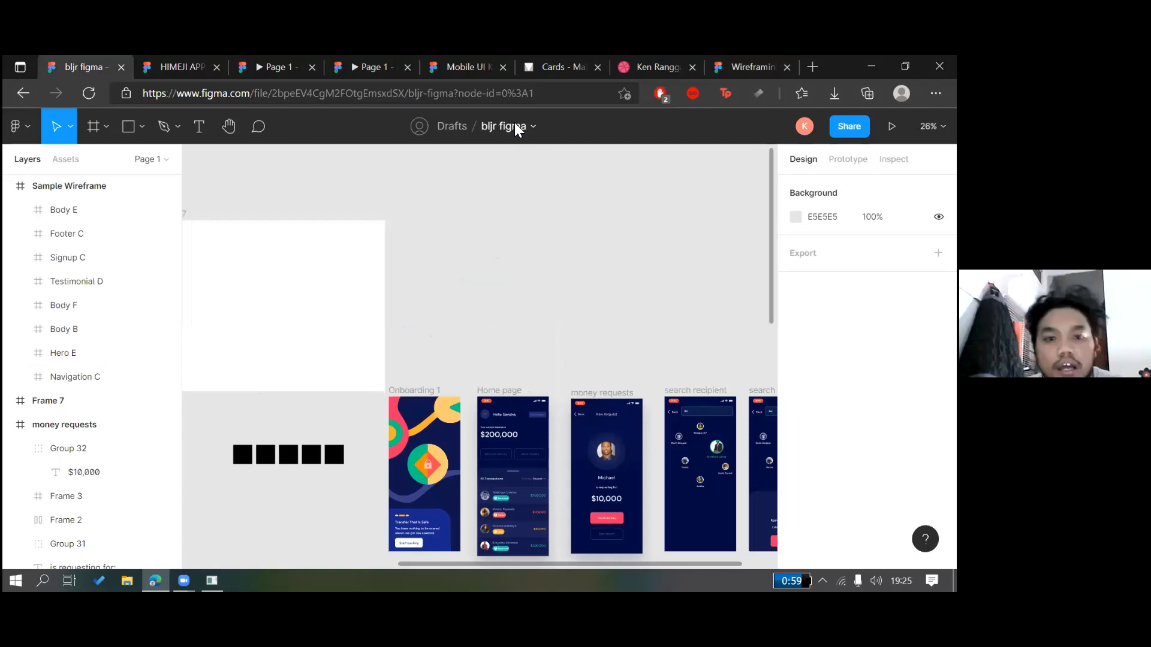
scroll(514, 169, "left", 3)
scroll(527, 197, "left", 3)
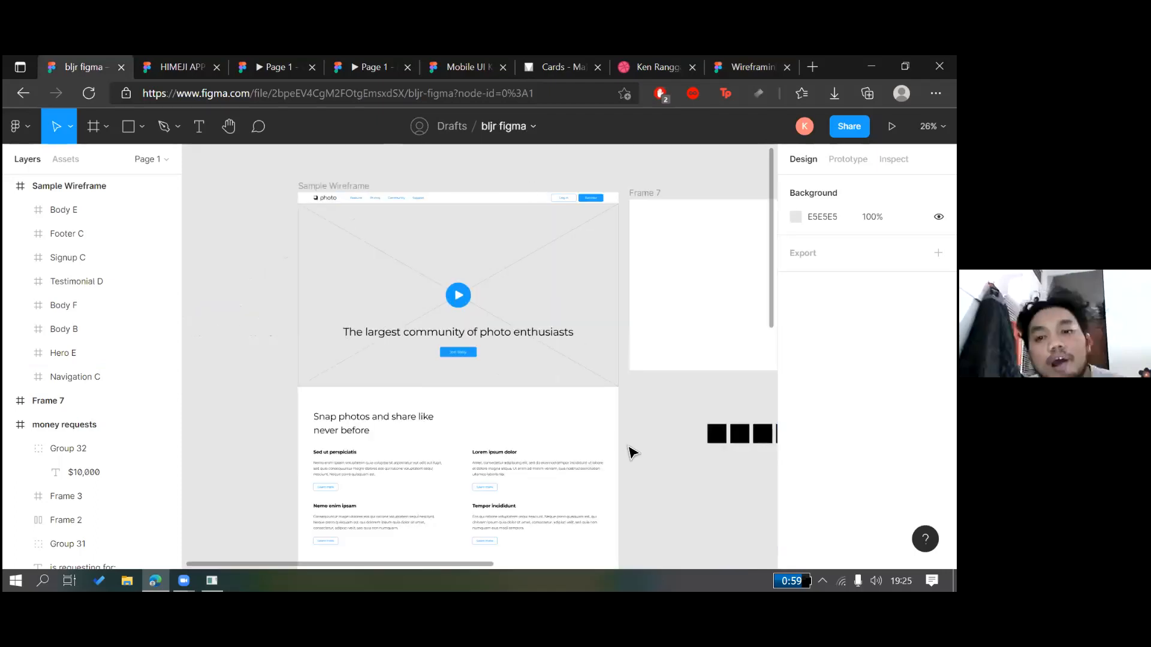
scroll(591, 404, "right", 2)
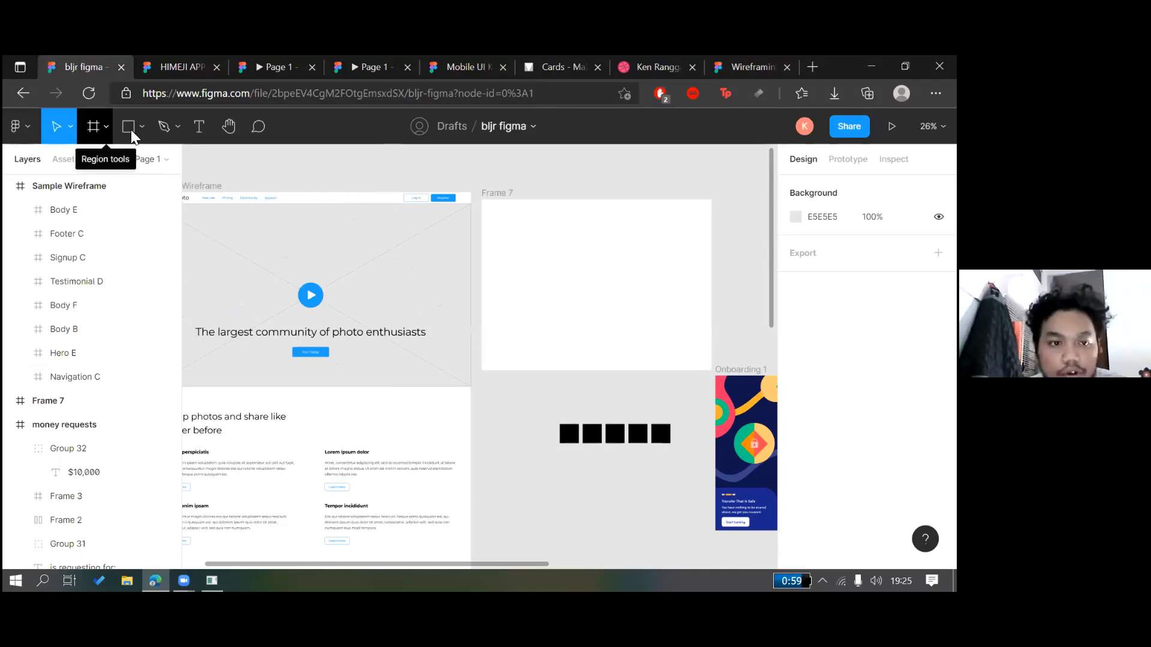
Draw Rectangle 273 in Frame 7, group the lock polygons as Group 43, and add icon1
mouse_move(496, 221)
left_mouse_down()
mouse_move(568, 273)
mouse_move(530, 245)
left_mouse_up()
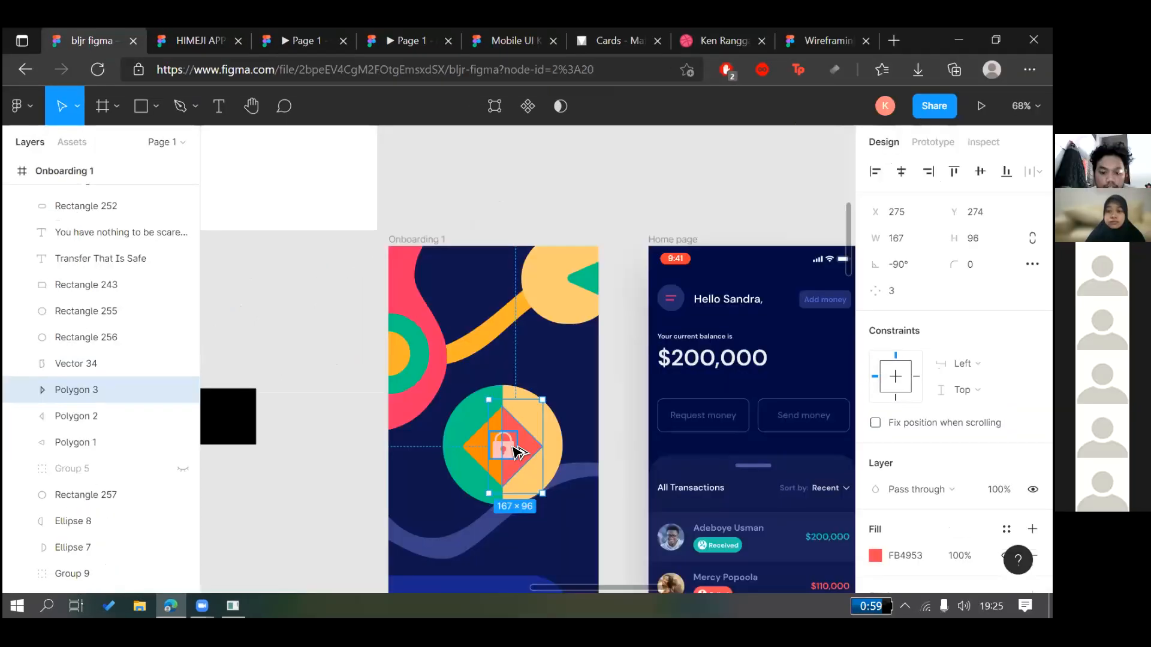
left_click(483, 448, "shift")
key("ctrl+g")
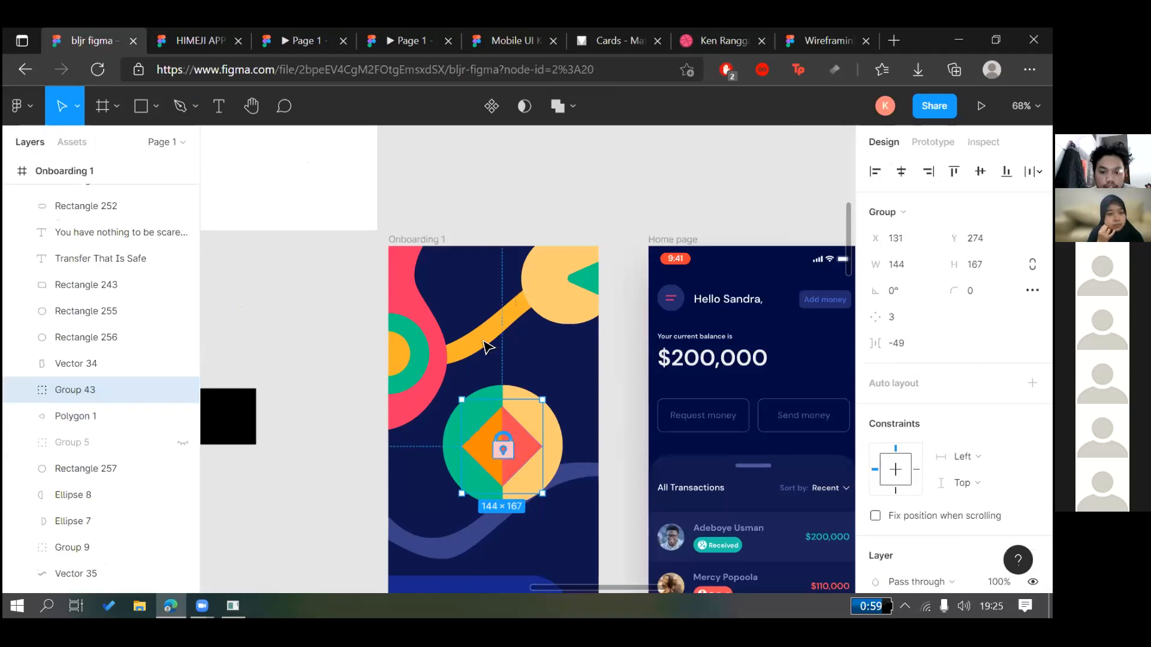
left_click_drag(506, 441, 388, 348)
key("ctrl+z")
left_click(507, 447, "shift")
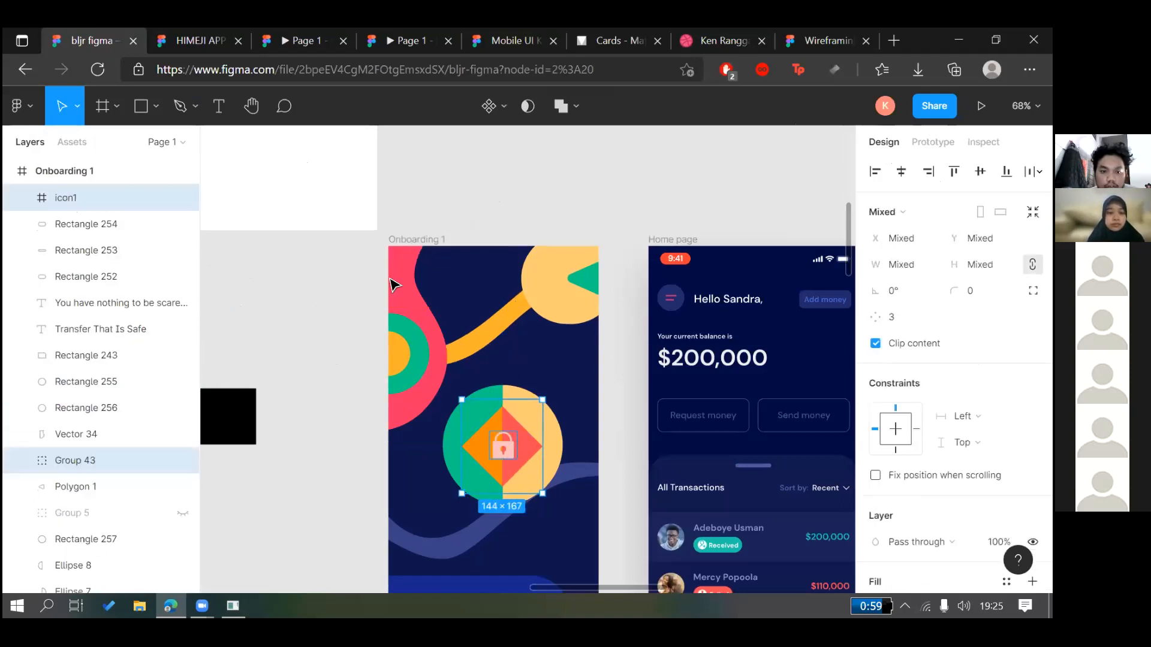
Paste the lock-icon pieces into Frame 7's top-left and group them into one logo
left_click(271, 206)
key("ctrl+v")
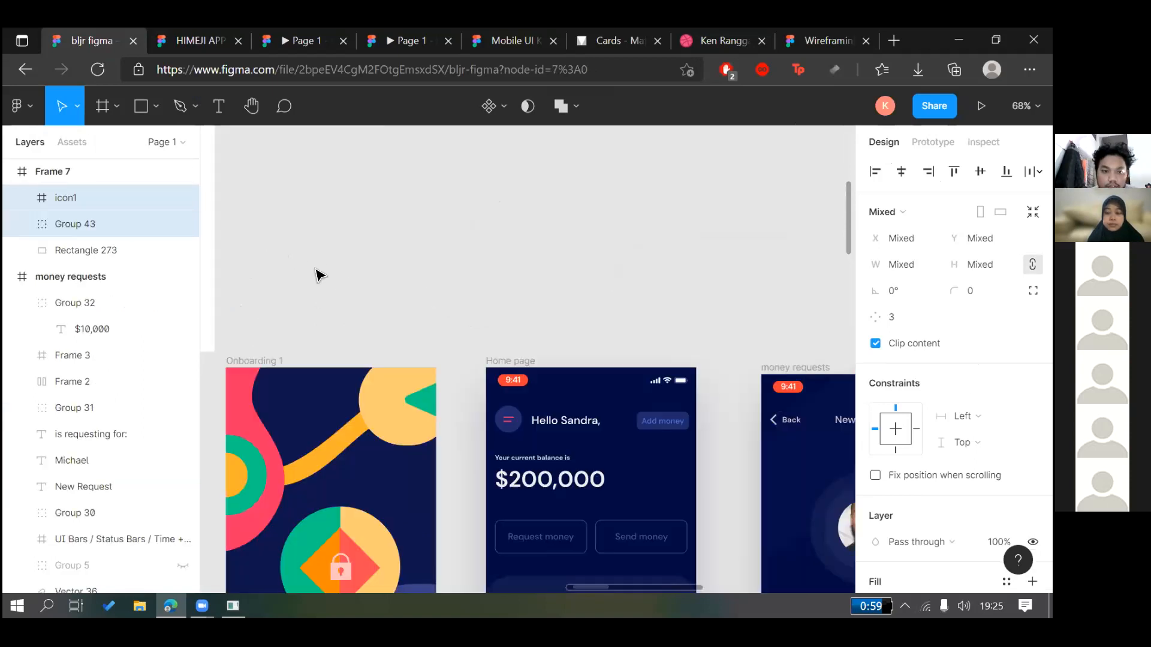
scroll(317, 281, "down", 3)
left_click(300, 245)
left_click_drag(299, 243, 270, 235)
left_click_drag(309, 275, 285, 255)
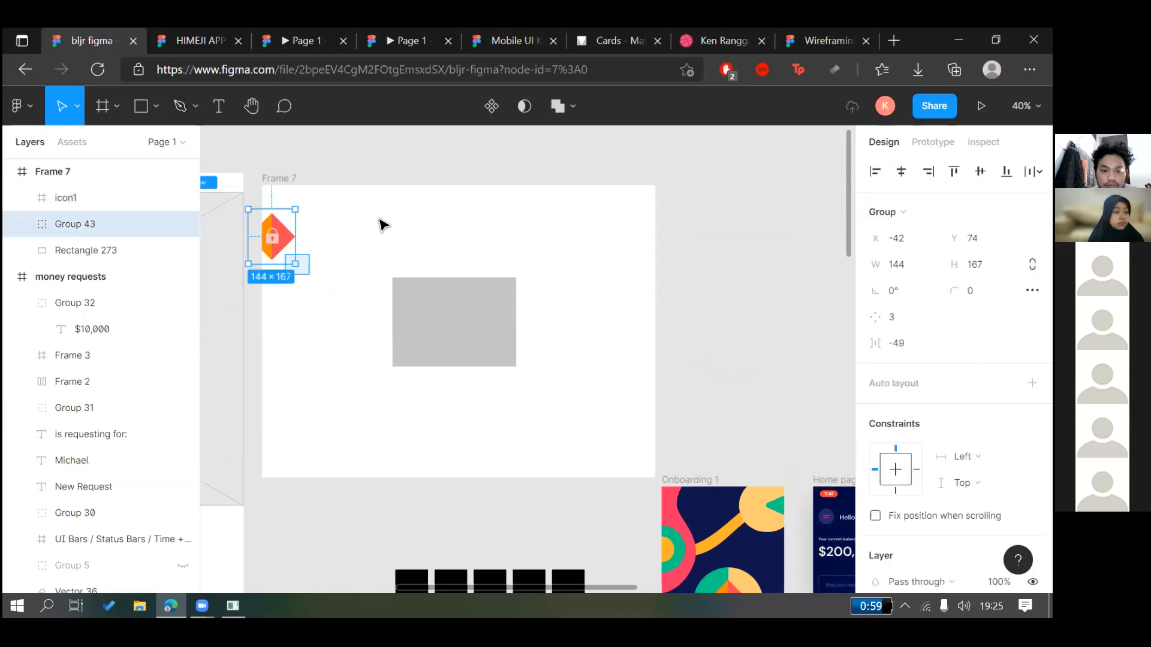
key("ctrl+g")
Add a size-26 'Logo' label above the icon and move Rectangle 273 out of Frame 7
key("t")
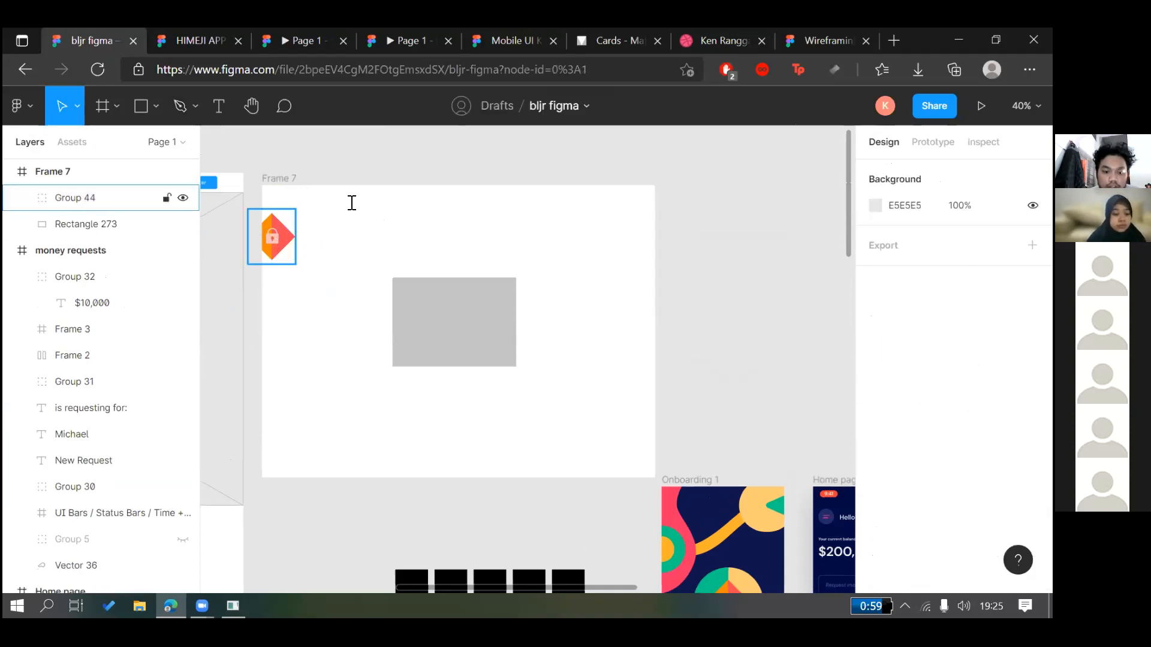
left_click(347, 199)
type("Log")
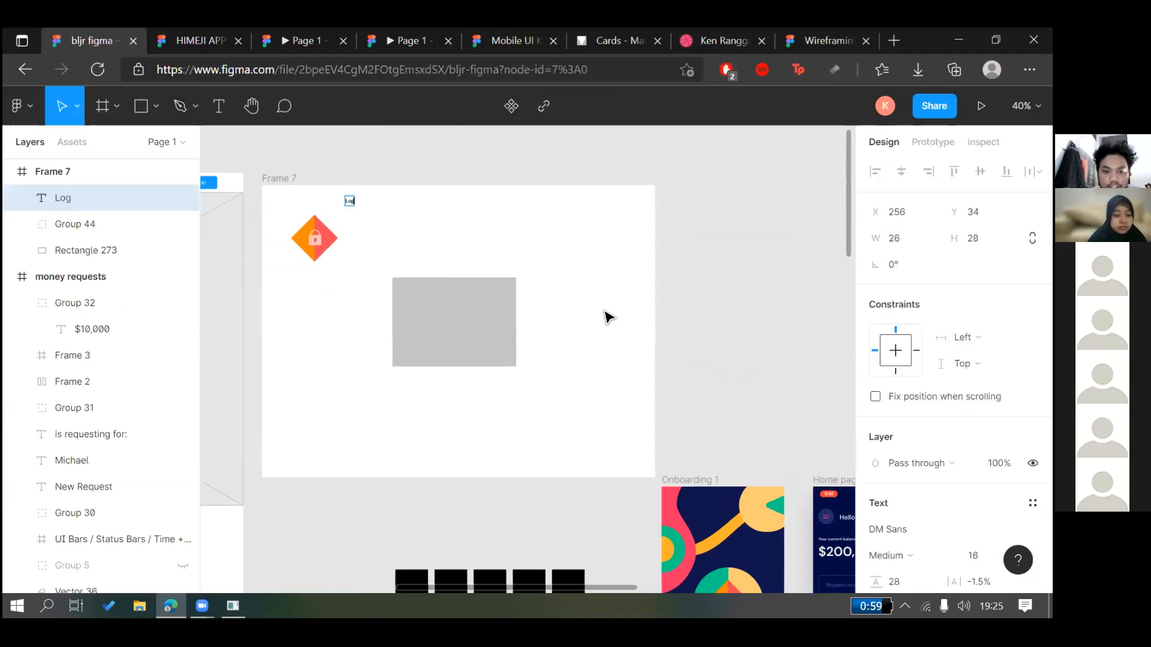
type("o")
left_click(973, 556)
key("Up")
key("Up")
key("Up")
key("Up")
key("Up")
key("Up")
key("Up")
key("Up")
key("Up")
key("Up")
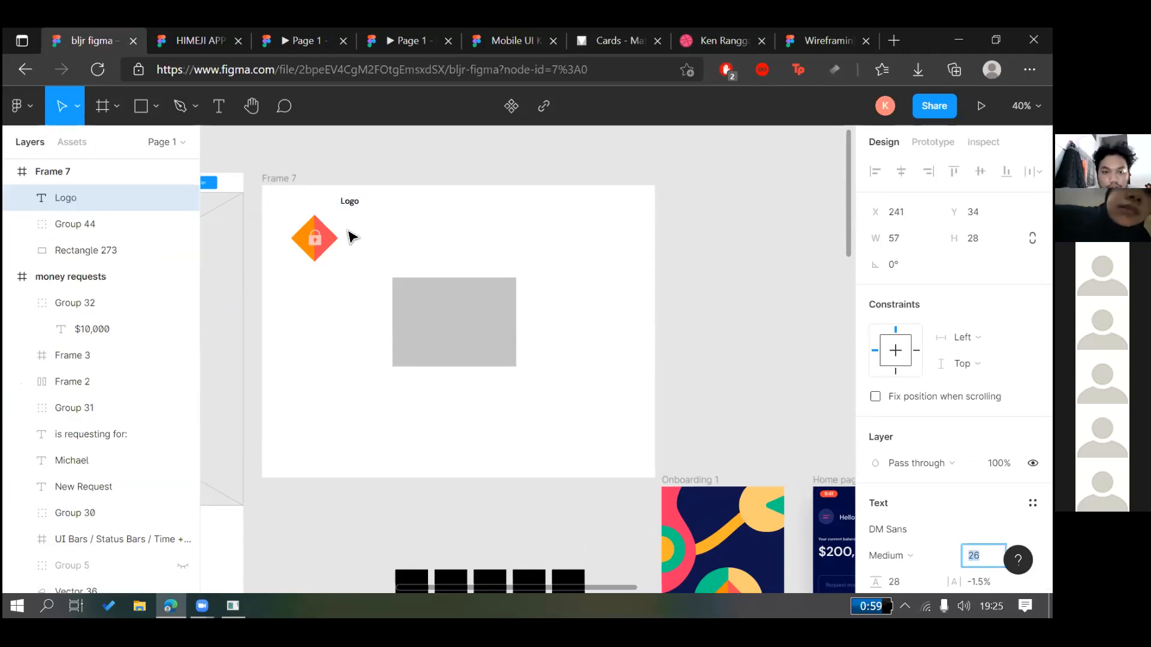
left_click(353, 202)
left_click_drag(350, 202, 336, 239)
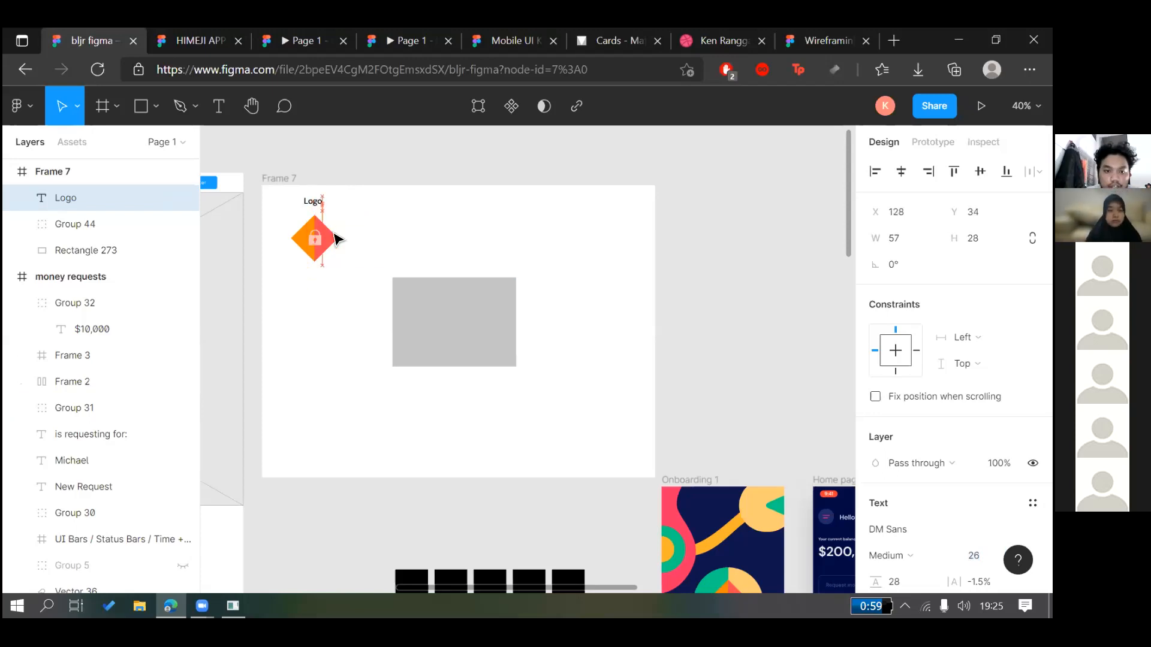
left_click_drag(486, 317, 773, 192)
left_click(451, 321)
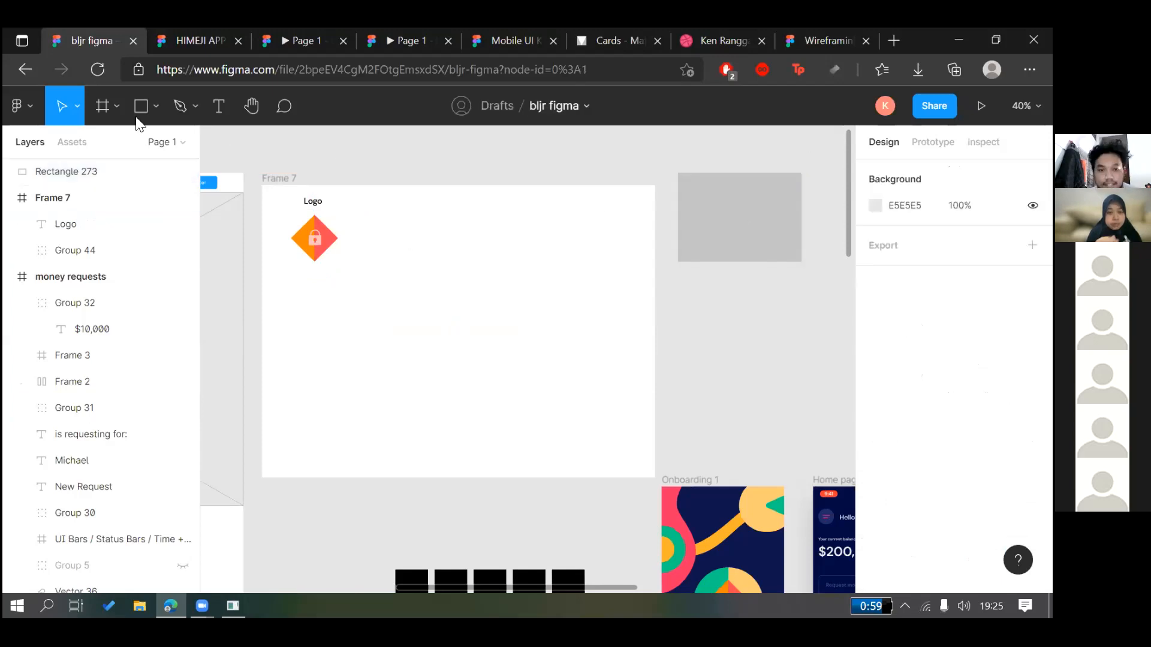
Bring the old placeholder rectangle back into Frame 7 and delete it
left_click_drag(762, 205, 541, 326)
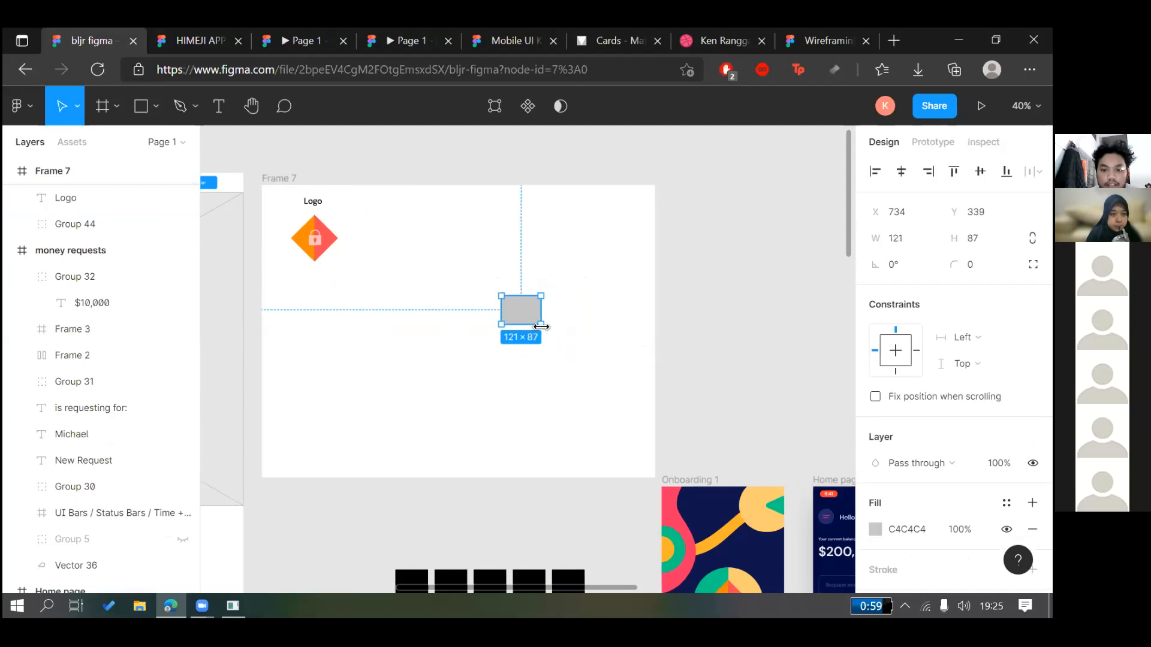
key("Return")
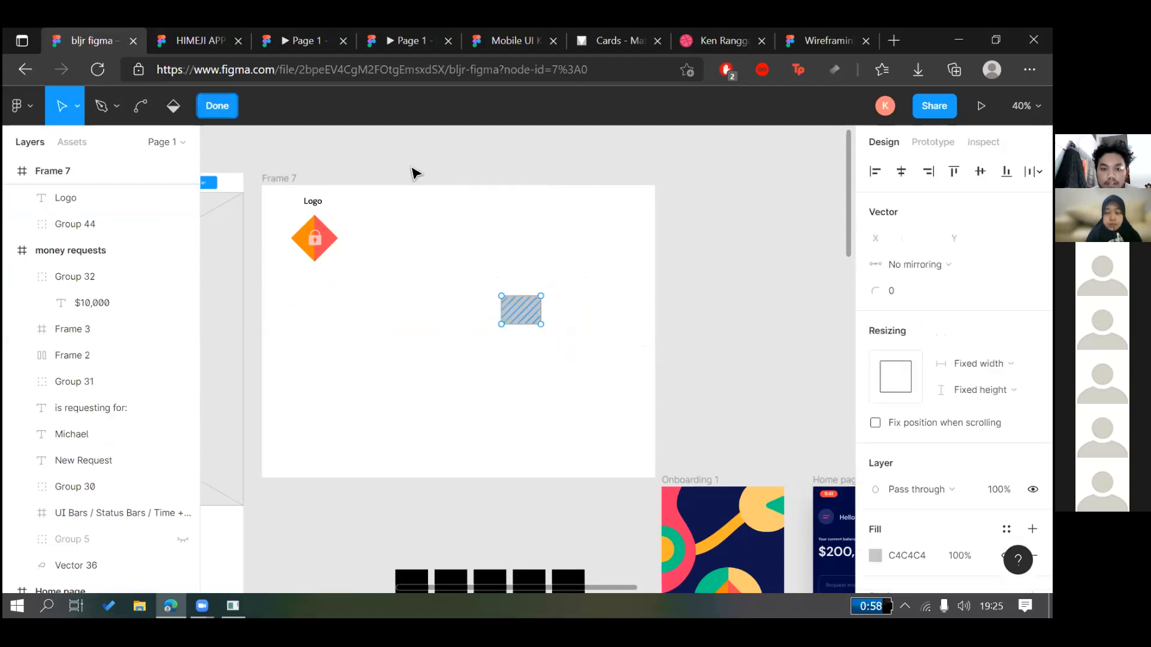
key("Escape")
key("Delete")
Draw a 100×100 square, duplicate it into three spaced 29 apart, and nudge them toward the logo
left_click(144, 107)
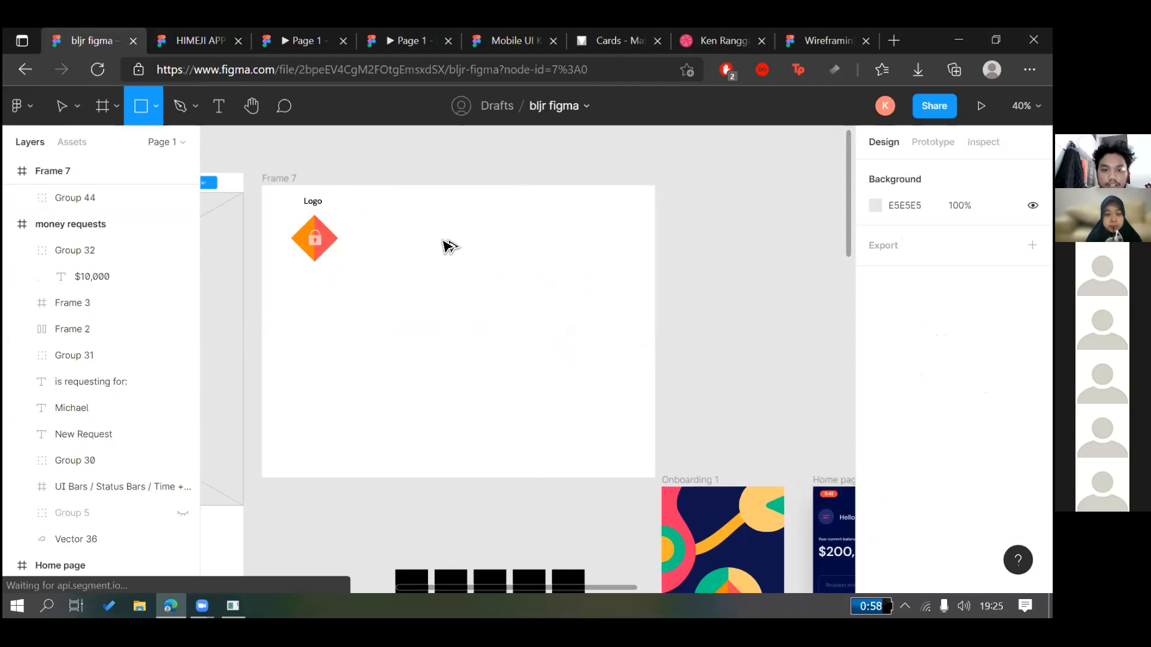
left_click(400, 238)
key("r")
left_click(443, 240)
key("ctrl+d")
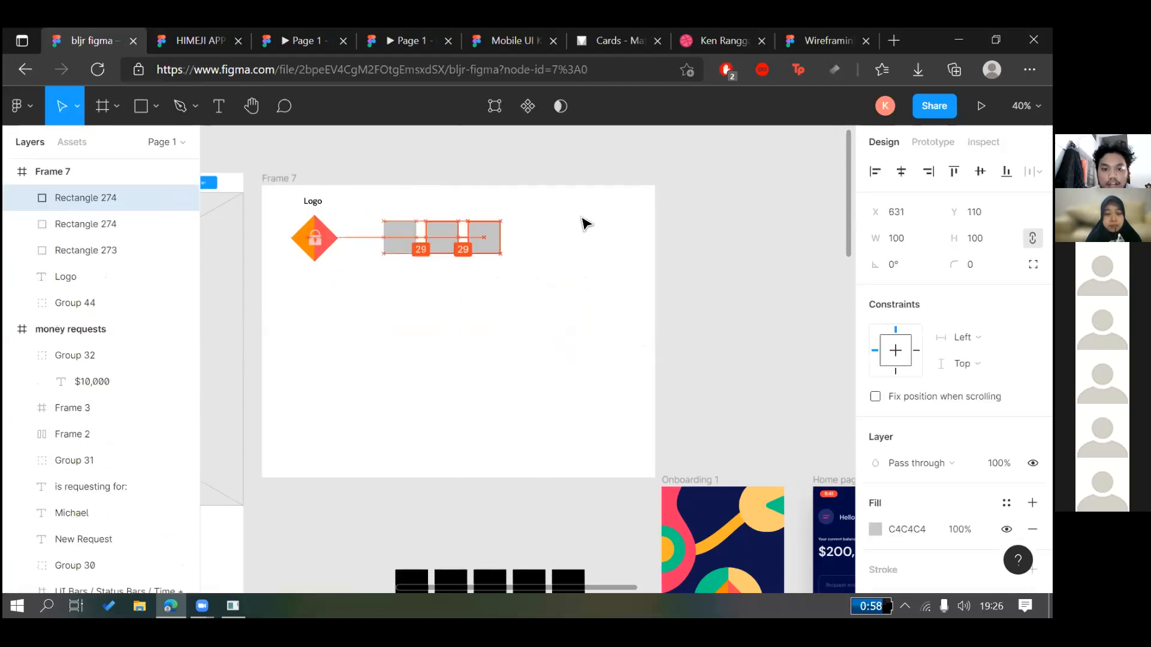
left_click(583, 222)
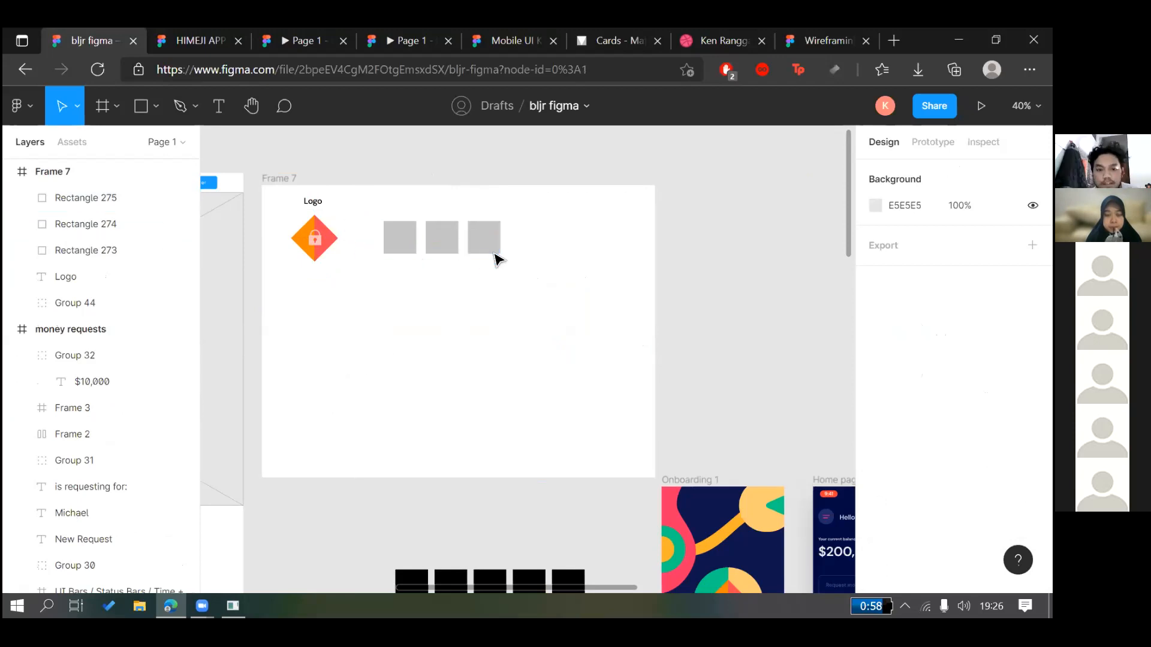
left_click_drag(468, 278, 401, 229)
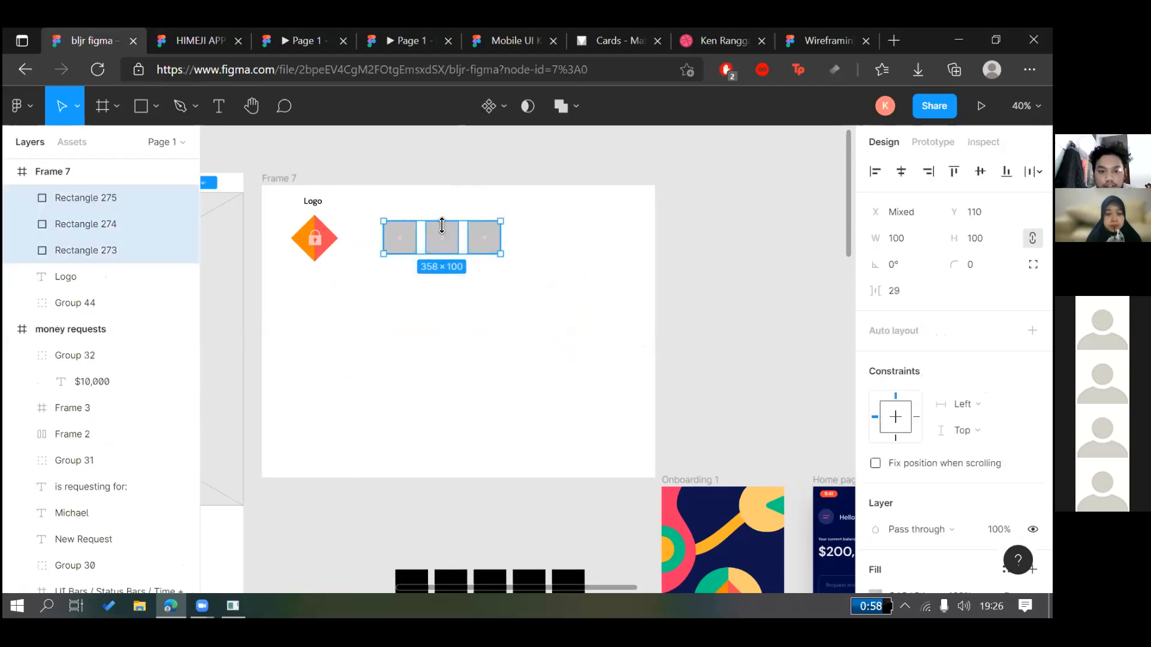
key("shift+Left")
key("shift+Left")
key("shift+Left")
key("shift+Left")
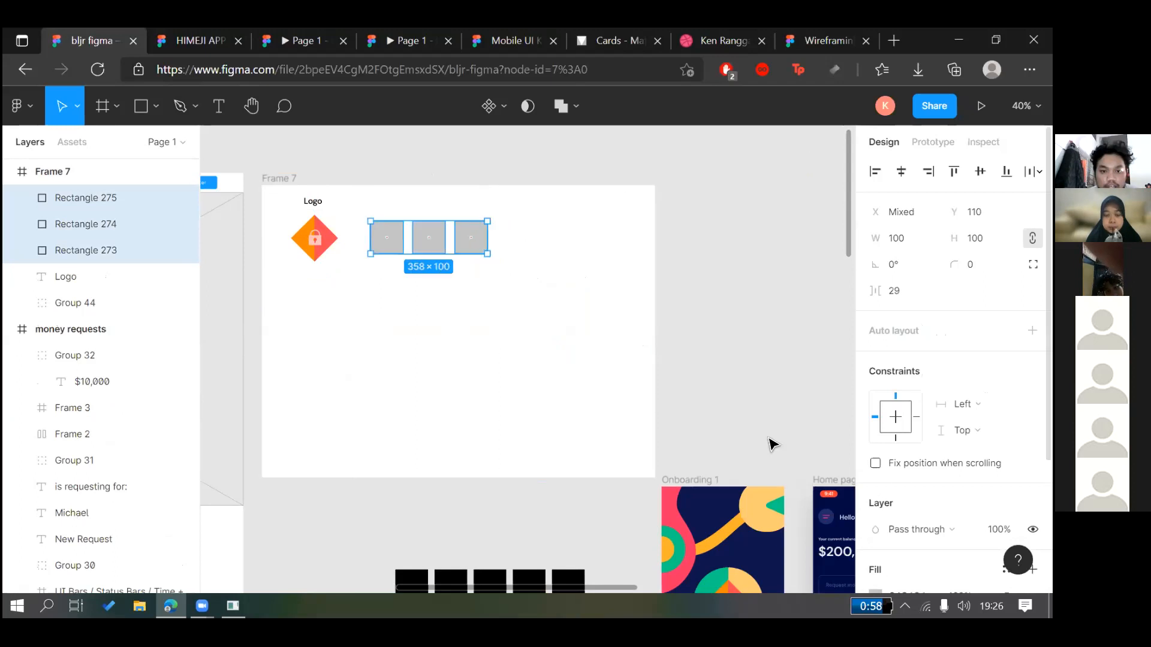
scroll(752, 408, "down", 1)
scroll(754, 407, "up", 3)
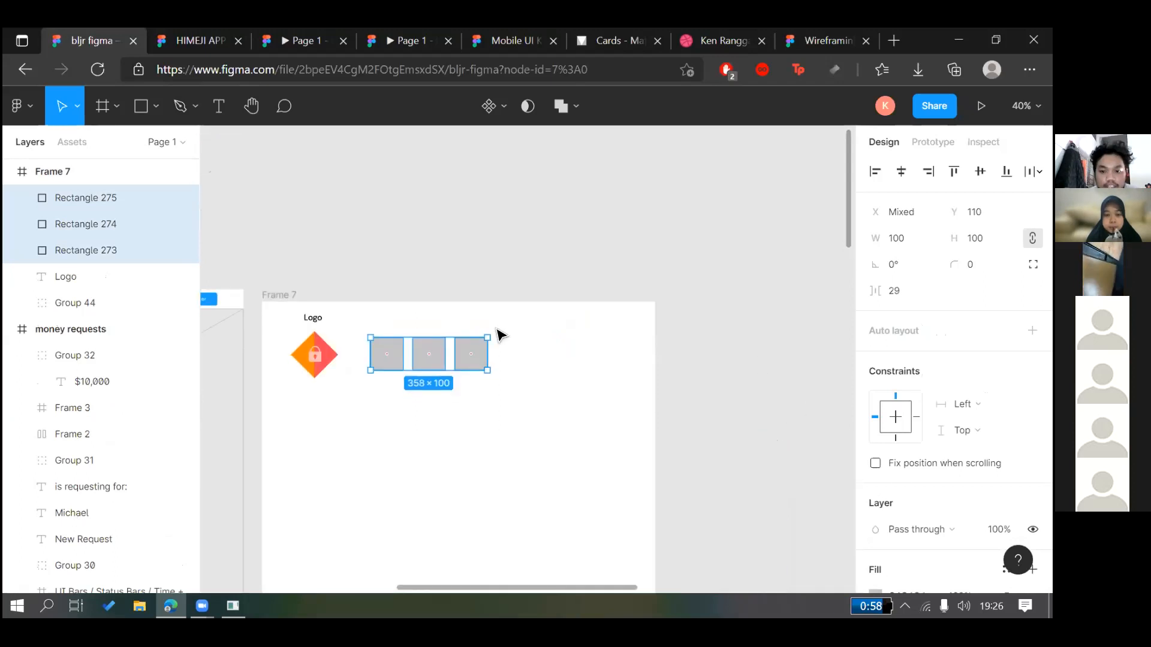
scroll(468, 329, "down", 2)
Fill Rectangle 273 with navy 10194E, then open a new blank browser tab
left_click(387, 290)
left_click(875, 529)
left_click(699, 533)
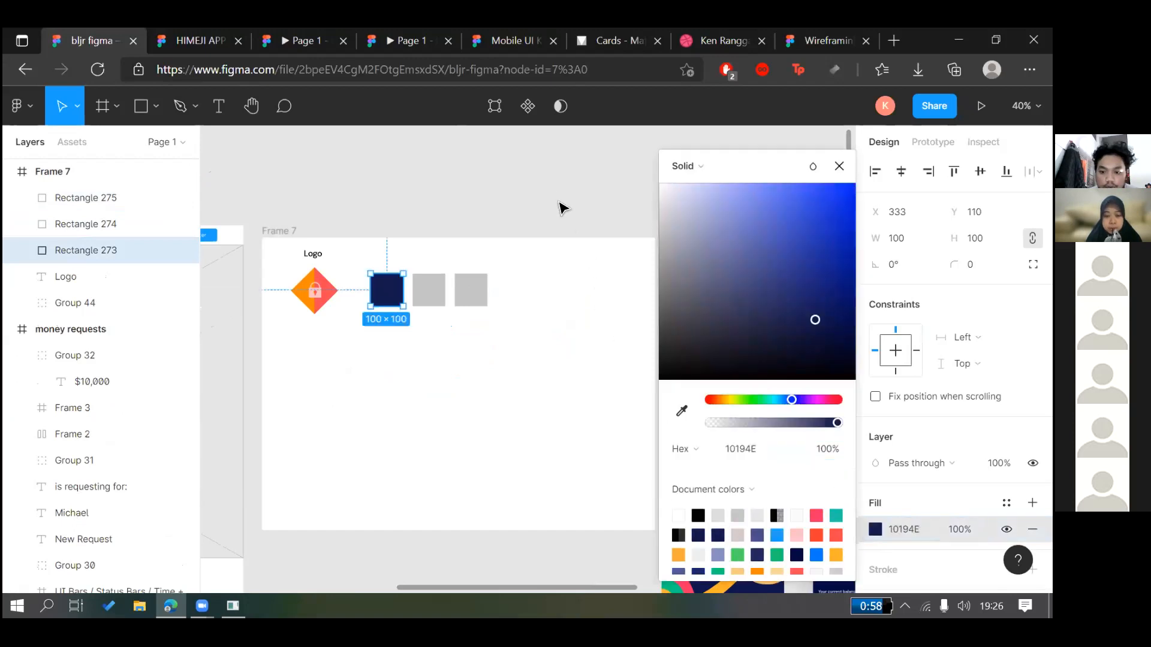
left_click(560, 197)
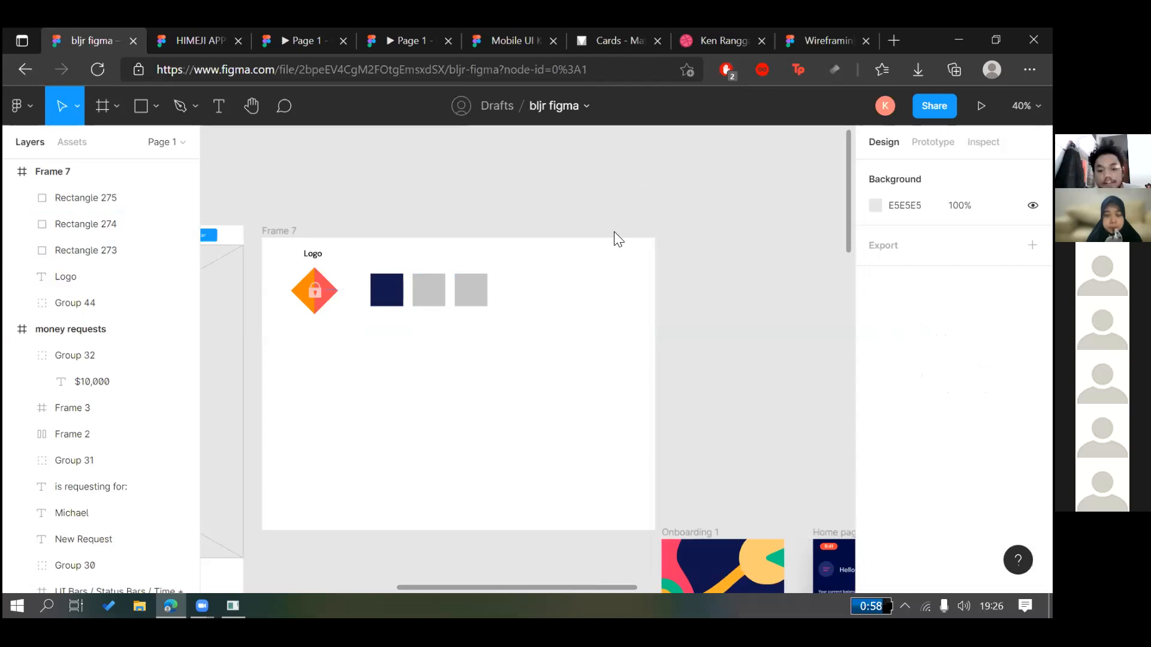
key("ctrl+t")
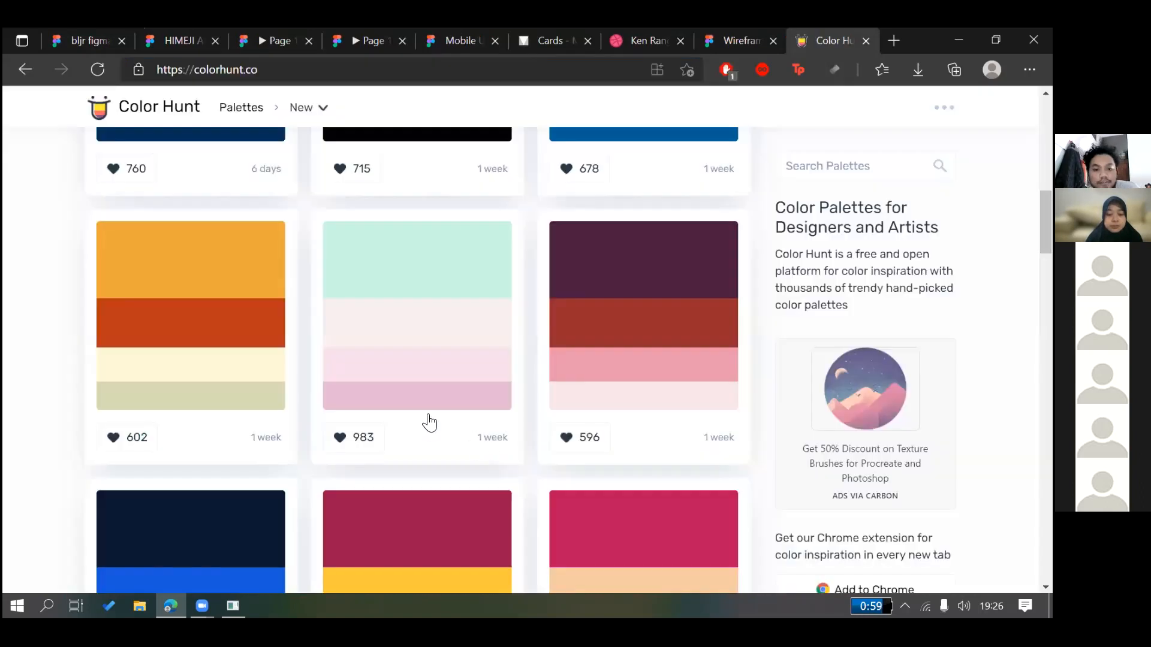
Browse Color Hunt palettes, copy teal #34656D, and return to the bljr figma tab
scroll(429, 421, "down", 5)
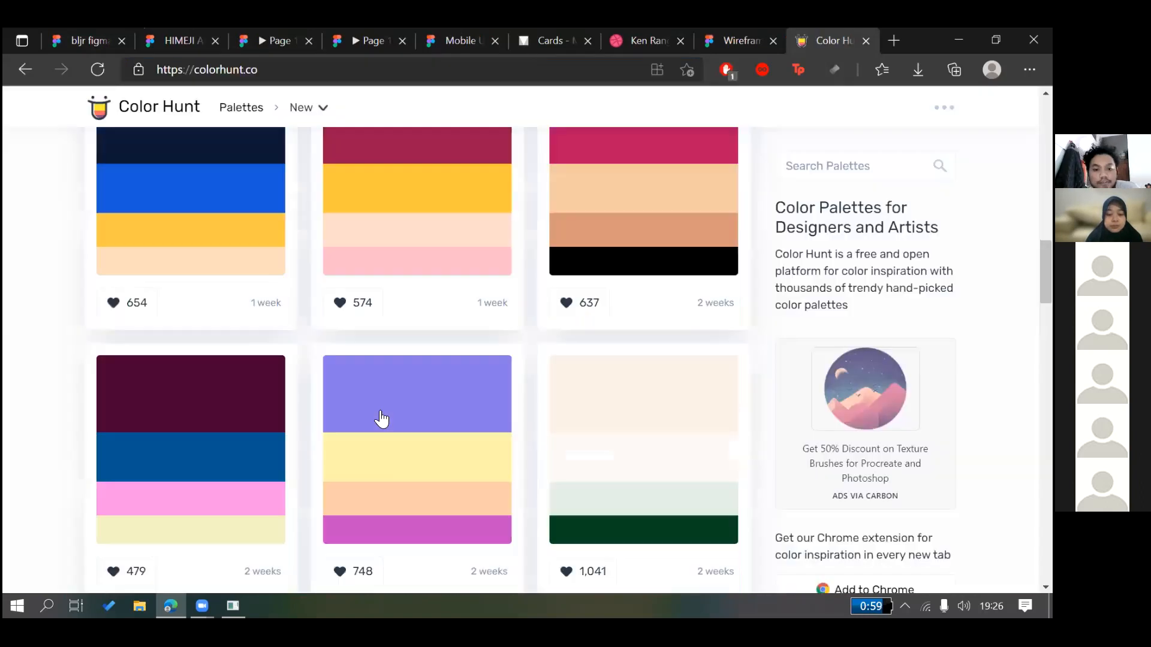
scroll(359, 395, "down", 4)
left_click(359, 394)
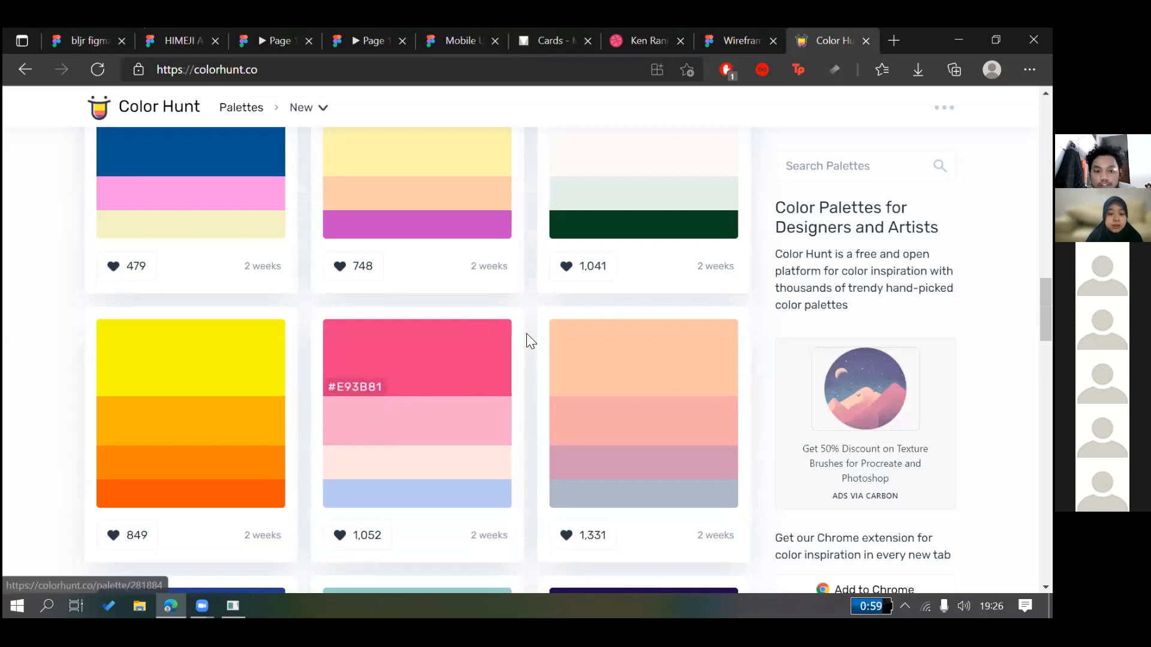
scroll(419, 348, "down", 5)
scroll(299, 312, "down", 1)
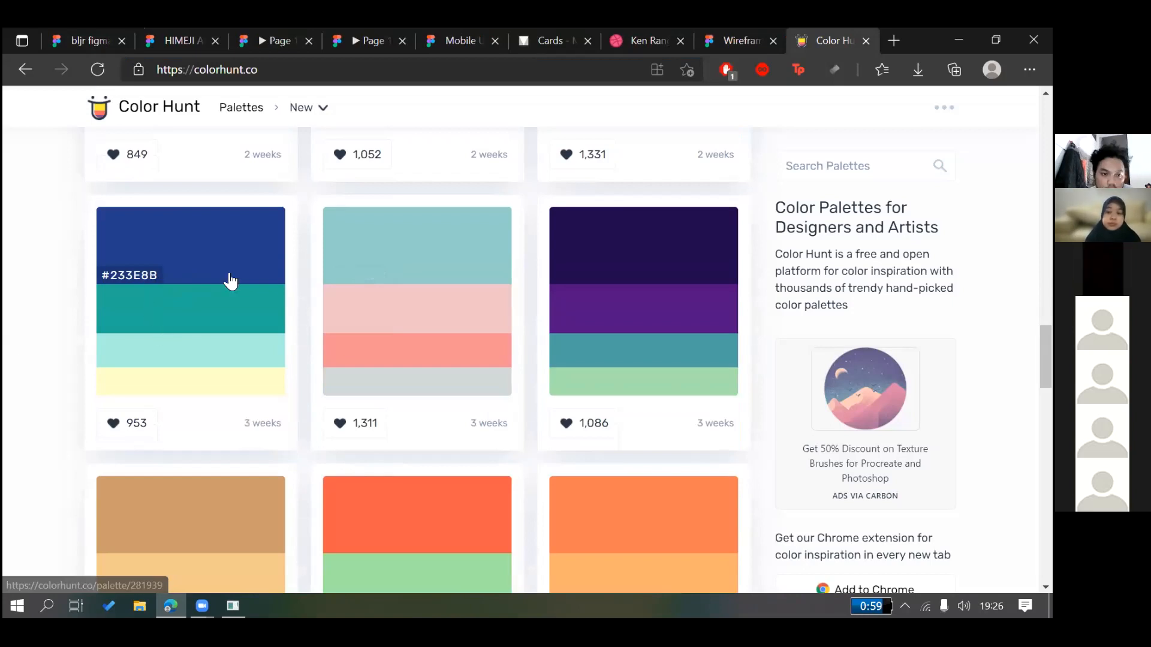
scroll(241, 262, "down", 10)
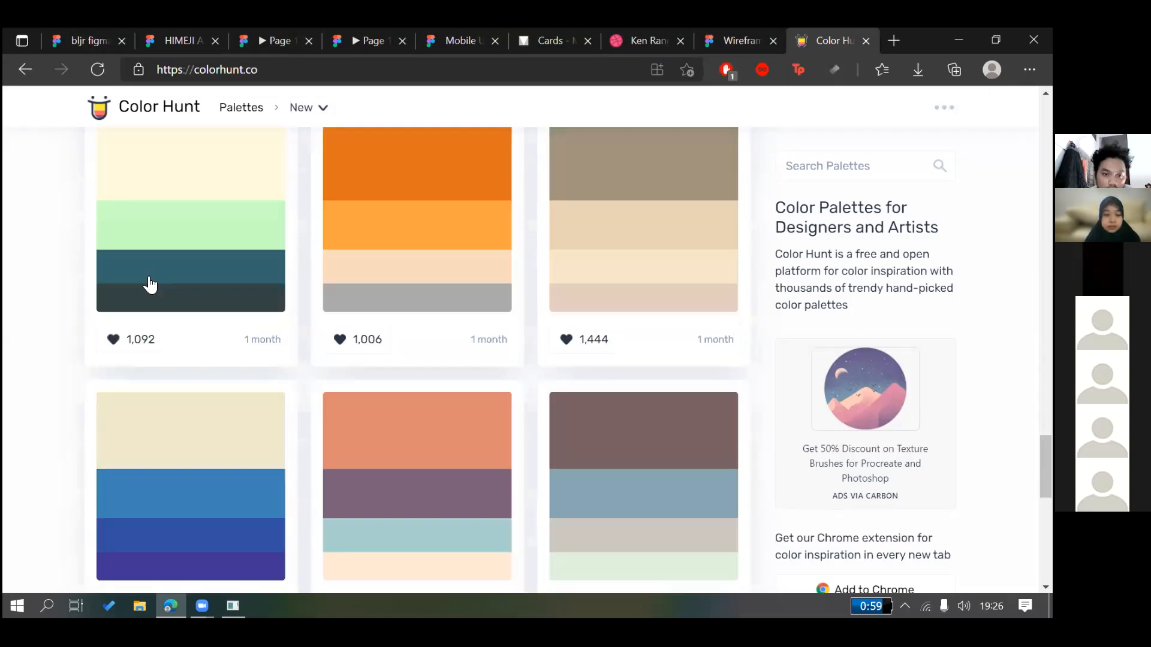
scroll(147, 334, "up", 1)
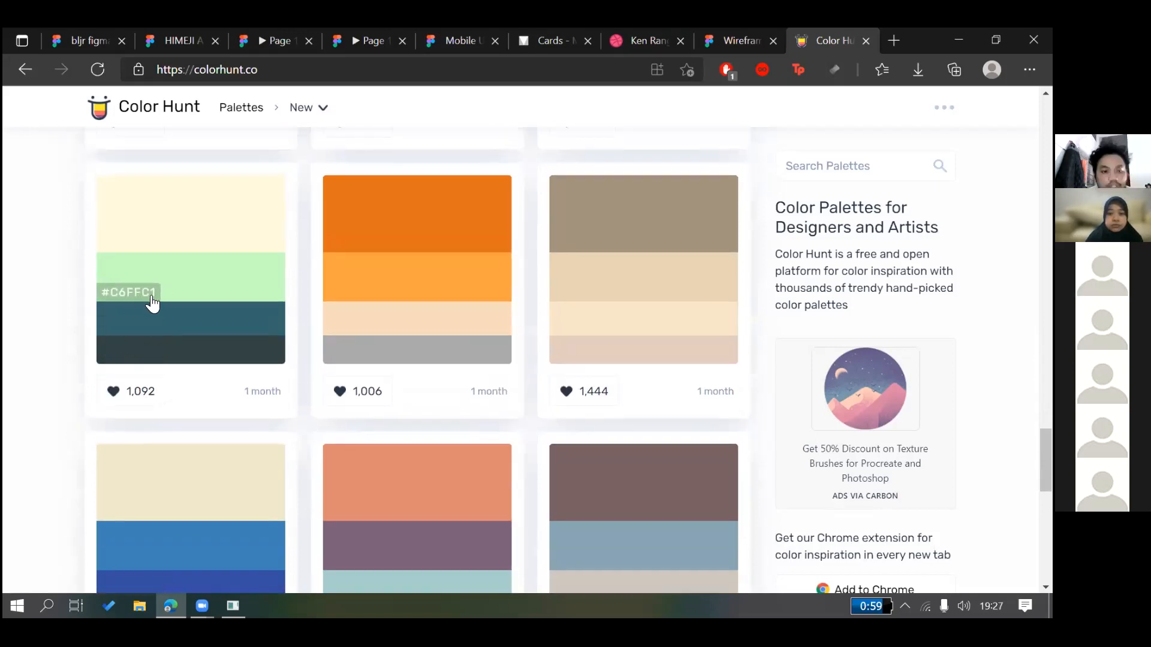
left_click(138, 323)
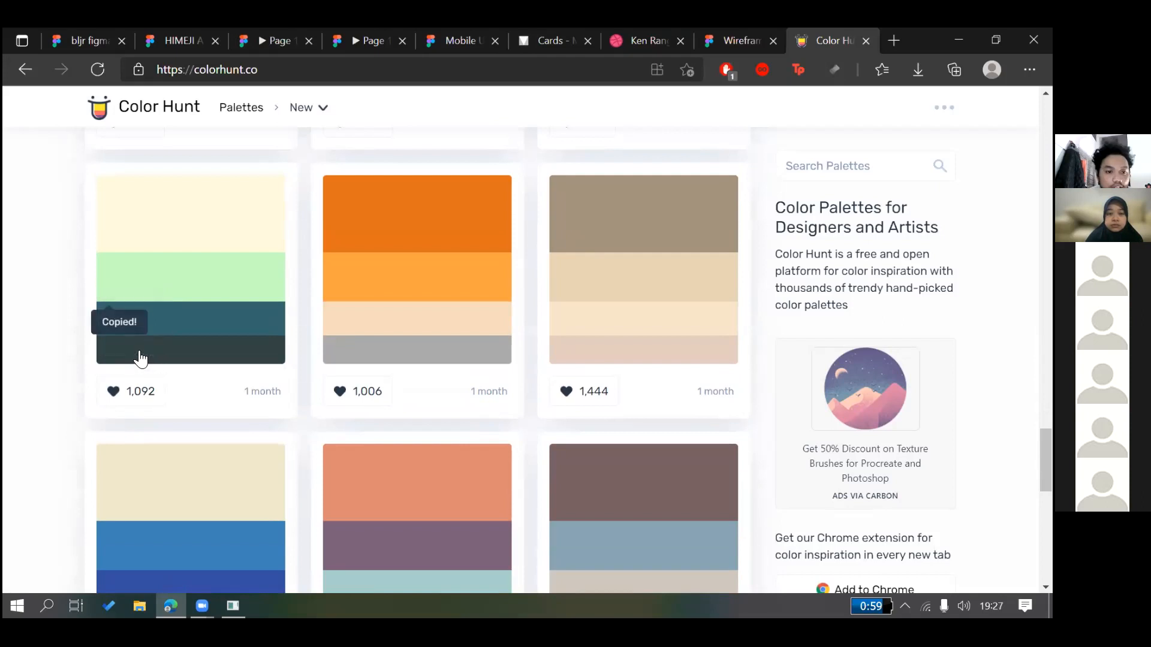
left_click(141, 355)
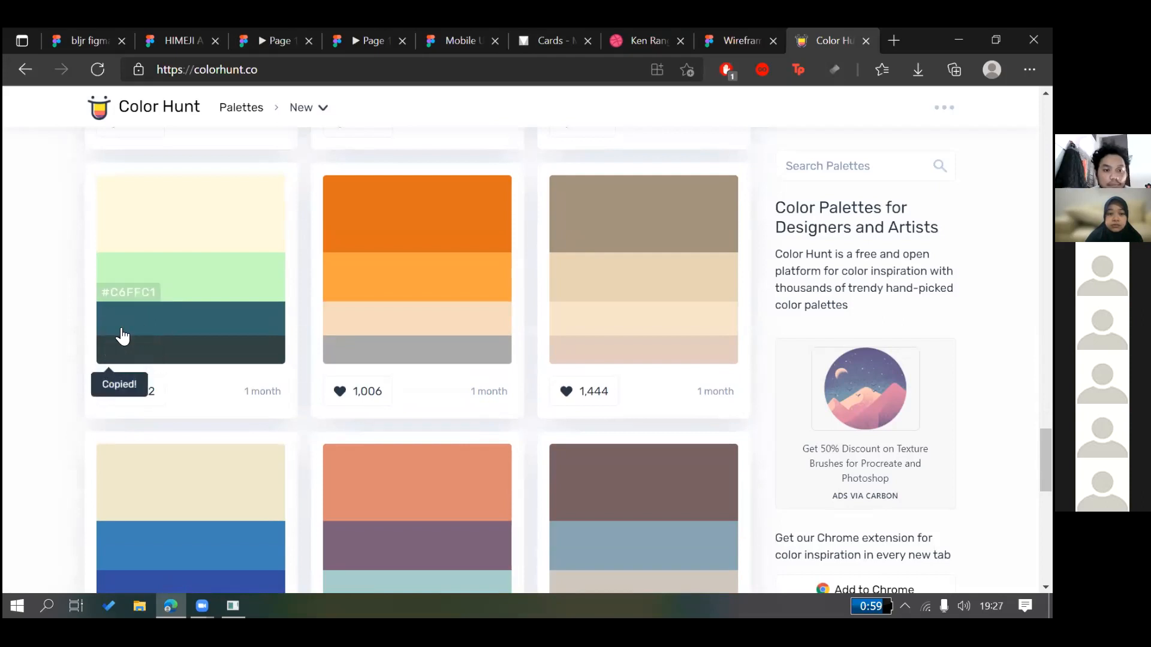
left_click(119, 333)
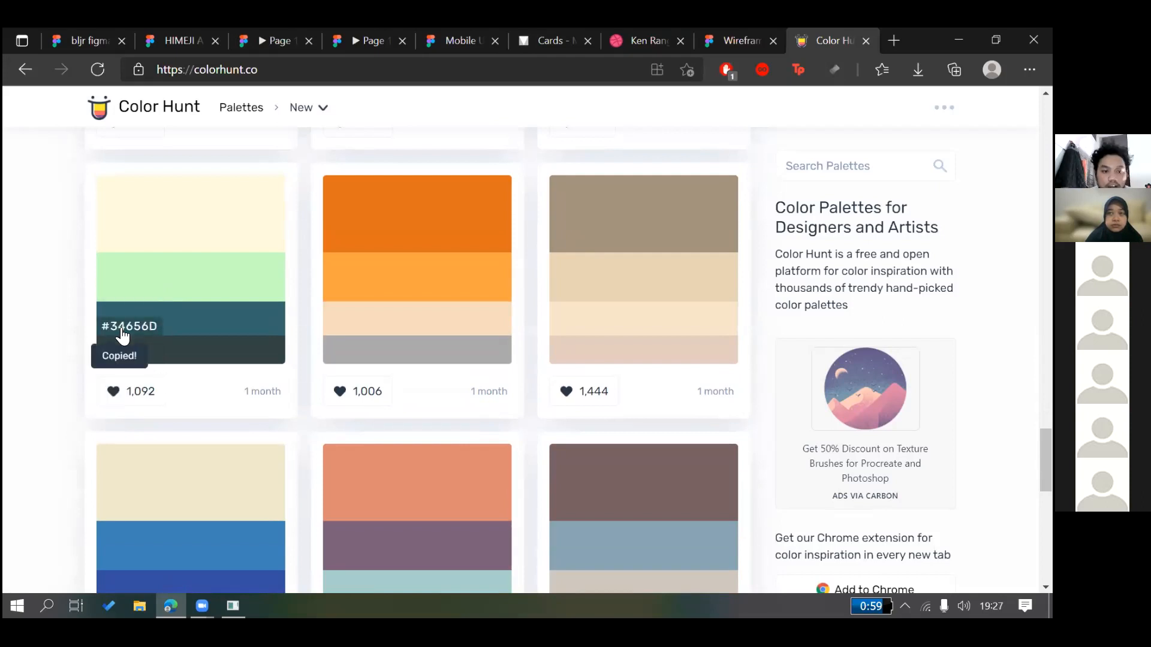
left_click(89, 35)
Select the teal first swatch square and check its fill colour settings
left_click(744, 344)
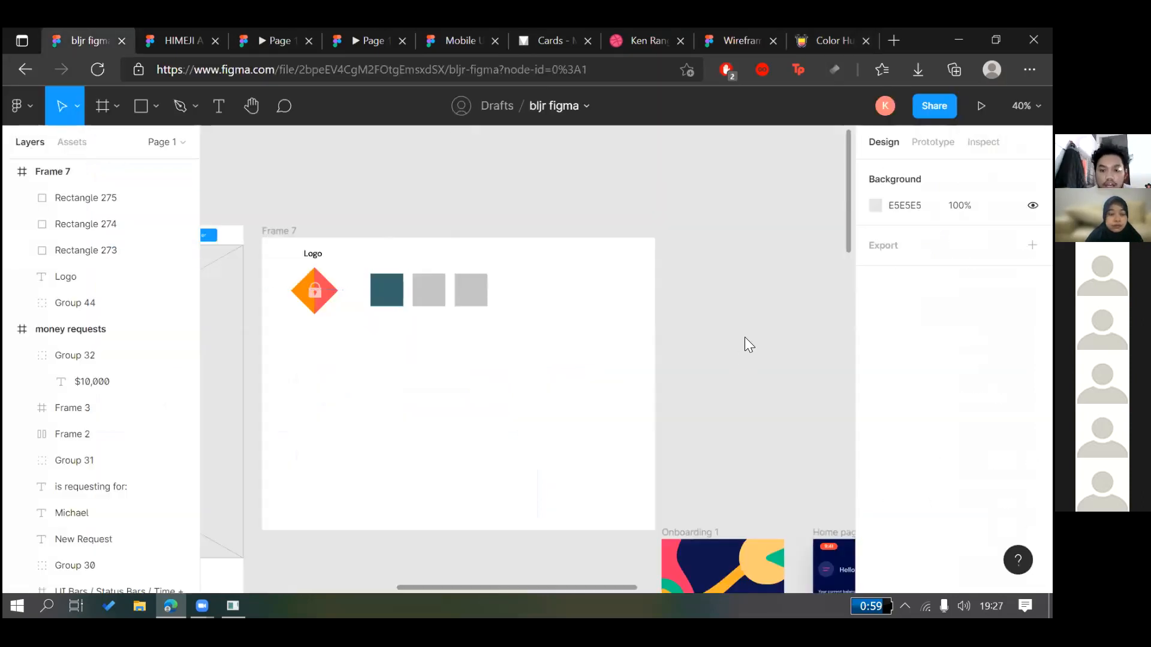
left_click(387, 291)
left_click(887, 530)
left_click(875, 529)
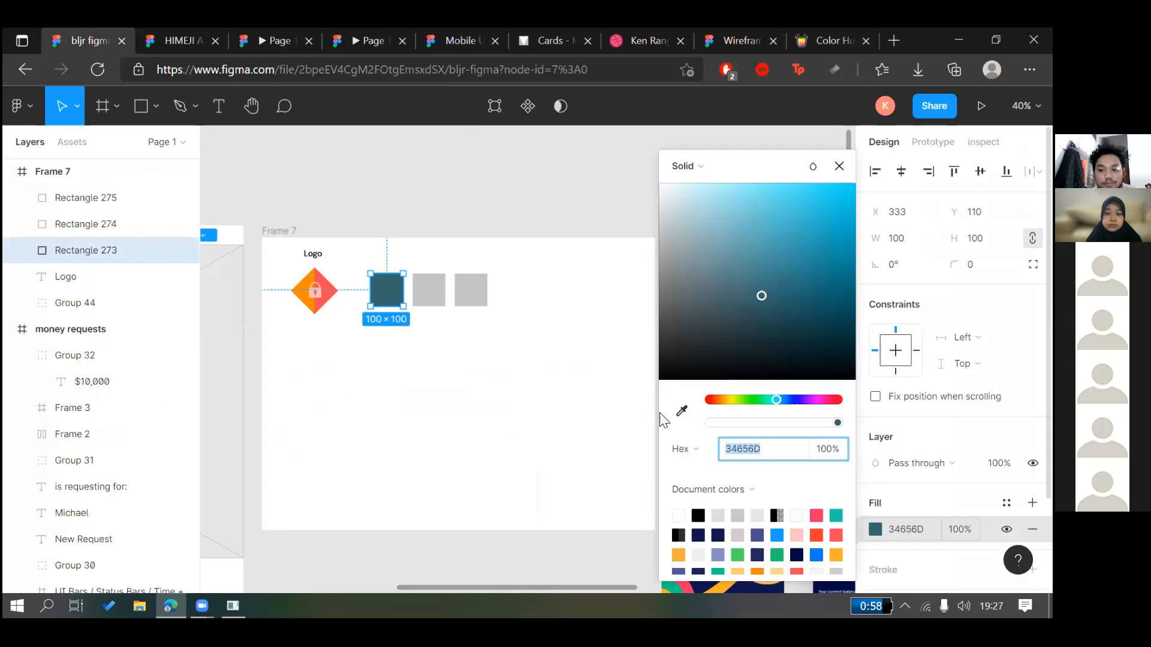
left_click(408, 287)
left_click(396, 289)
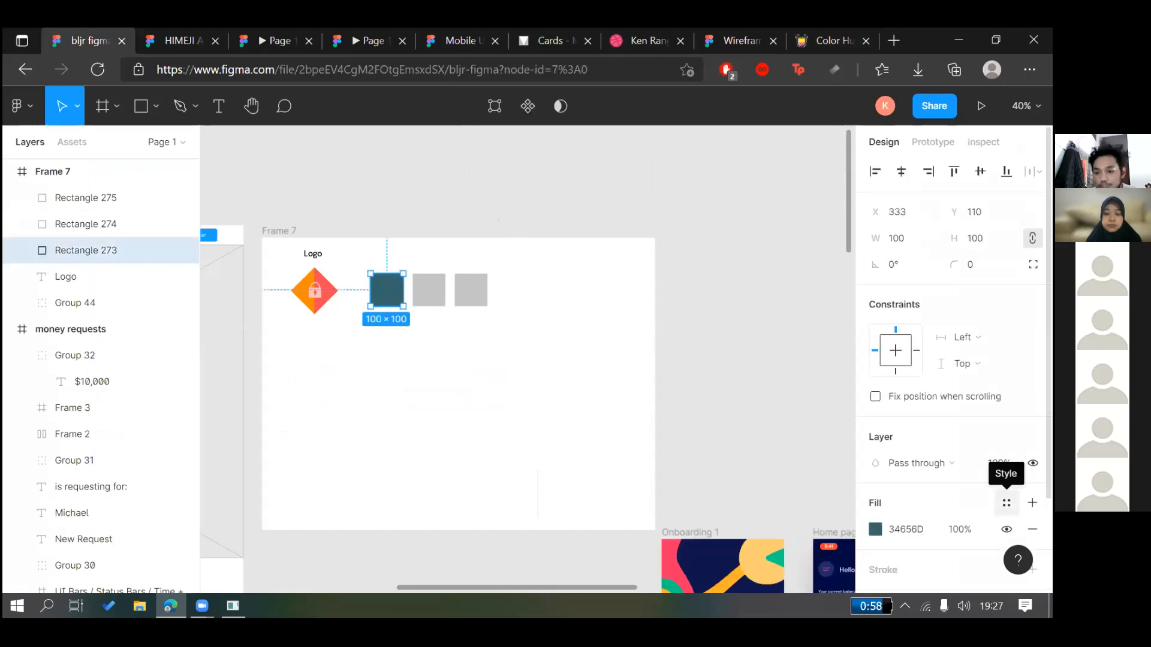
Create a new colour style named 'Primary Color' from the square's teal fill
left_click(1006, 503)
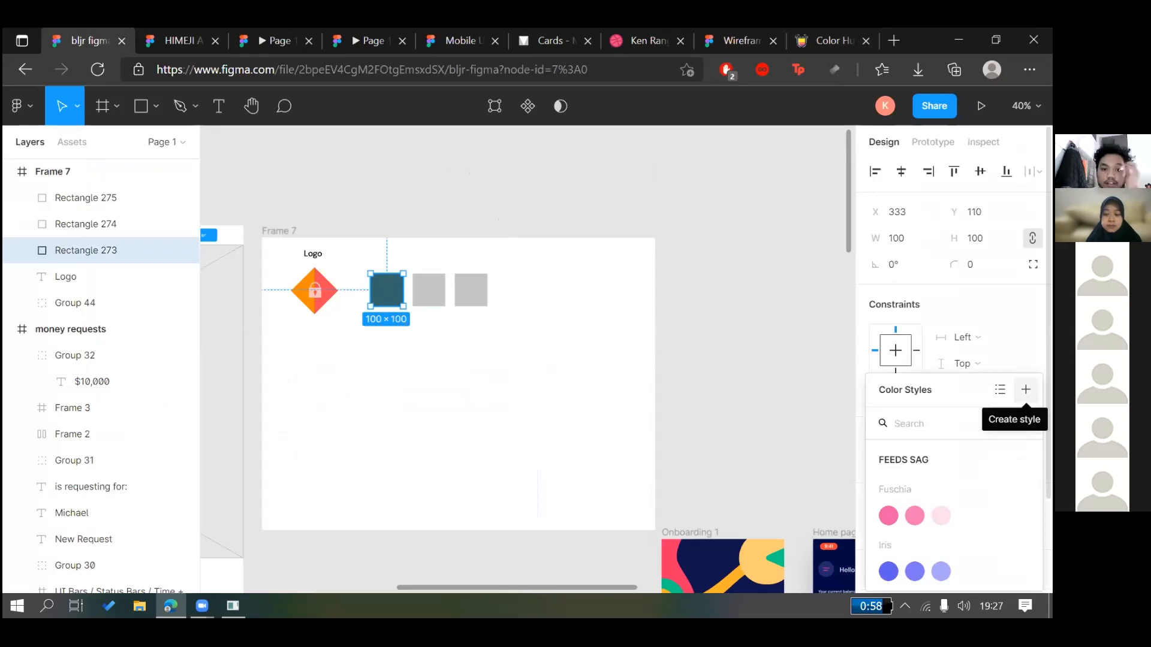
left_click(1026, 390)
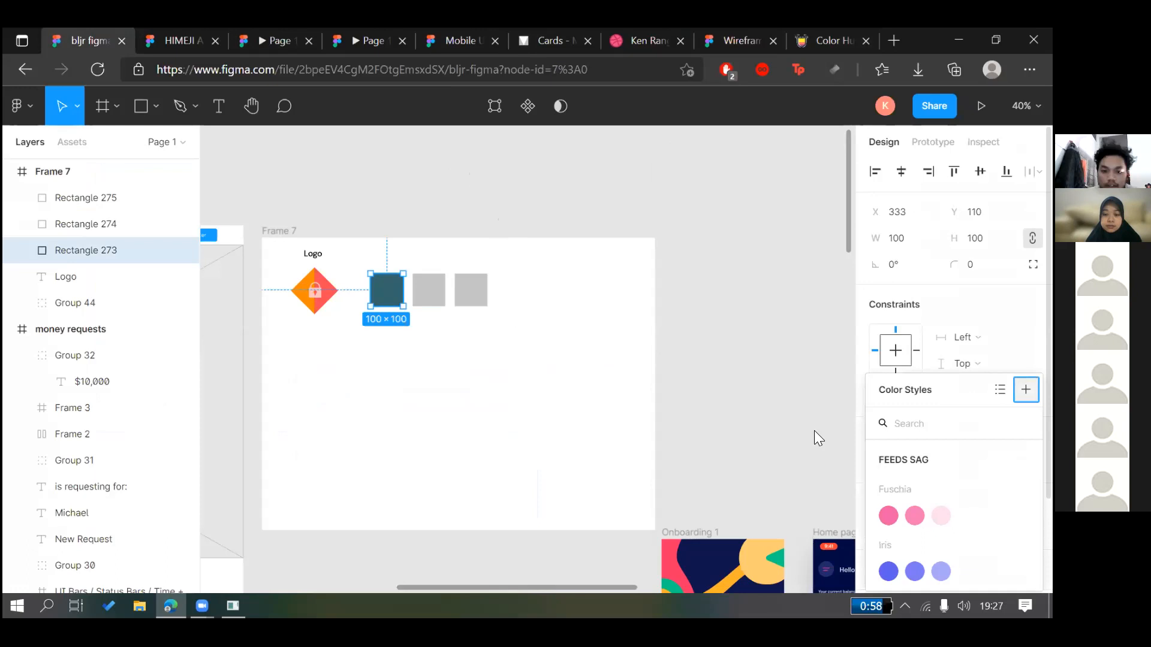
type("Primary Color")
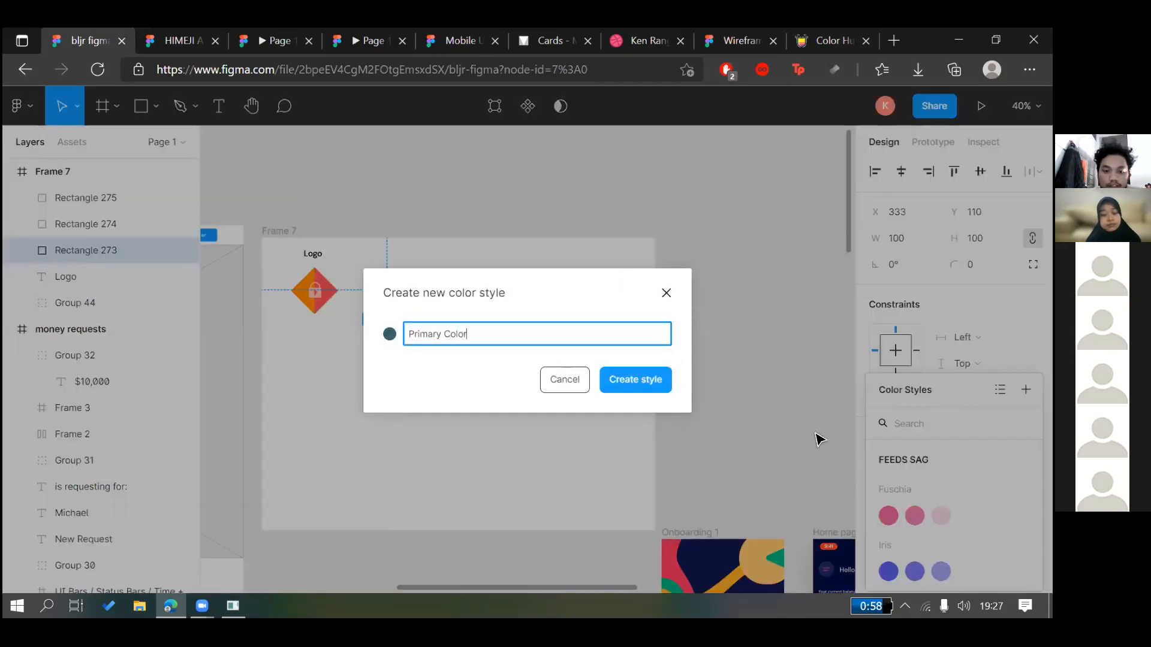
key("Return")
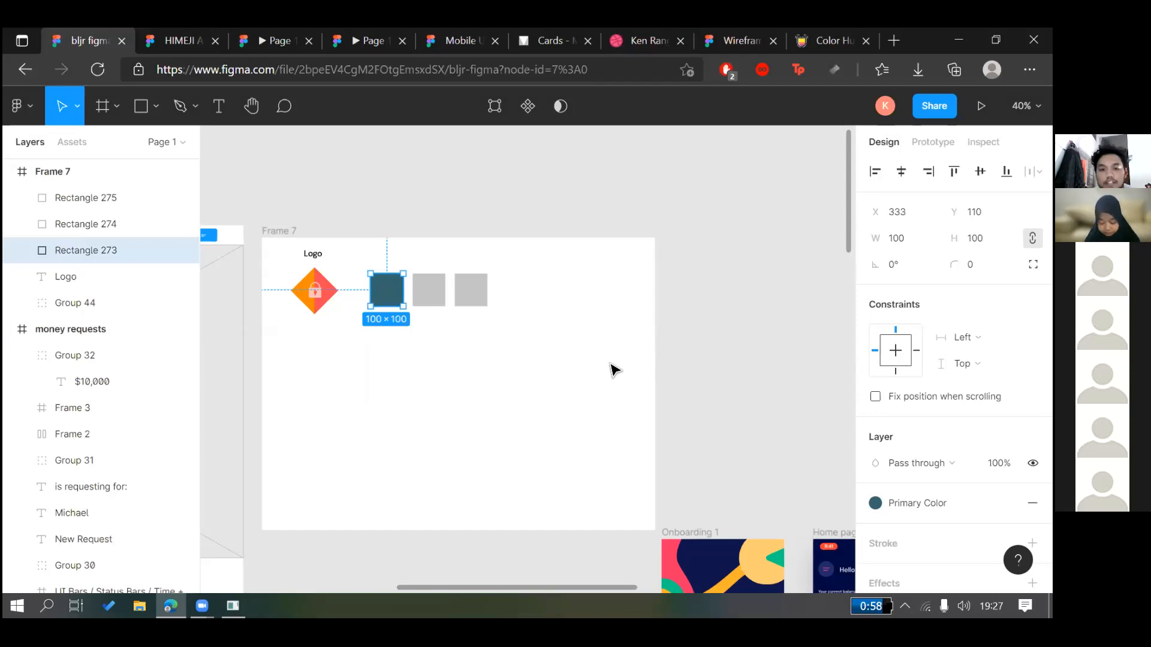
Select Frame 7 and undo the last canvas change
left_click(326, 228)
left_click(279, 231)
left_click(589, 128)
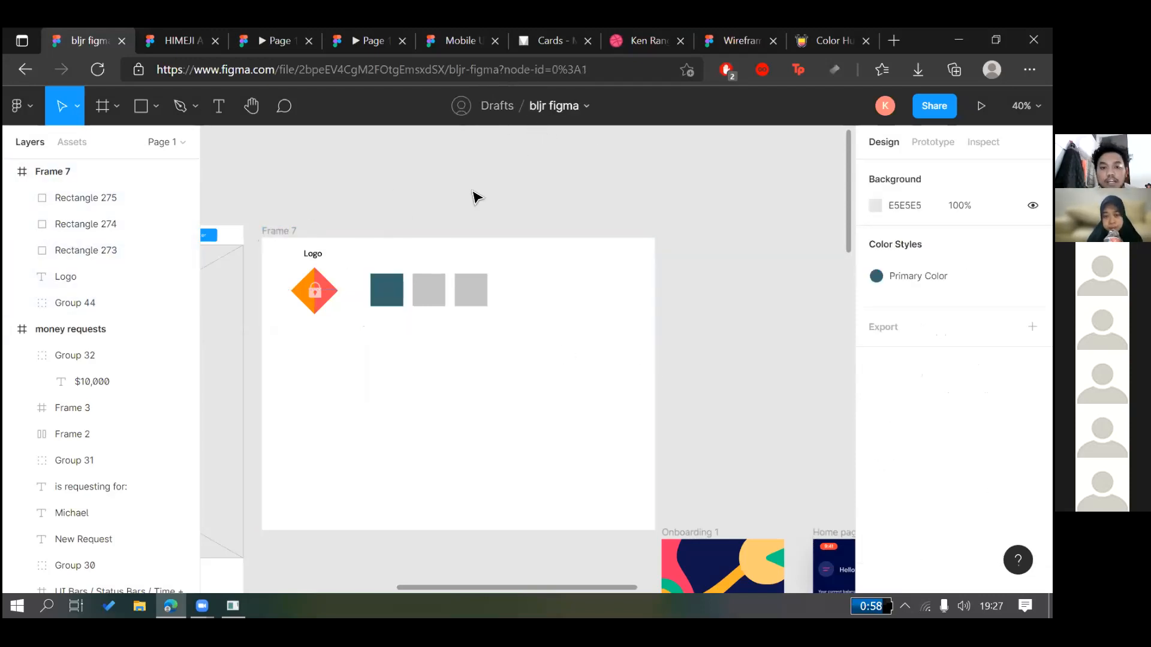
key("ctrl+z")
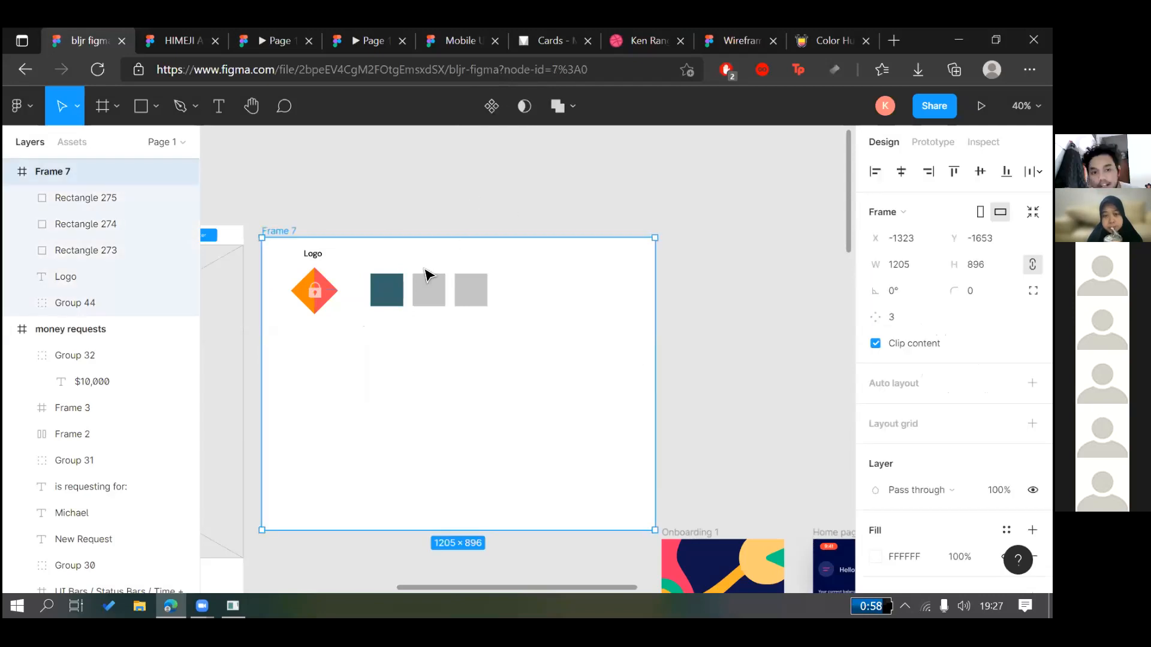
Apply the Primary Color style to the middle grey swatch square
left_click(505, 330)
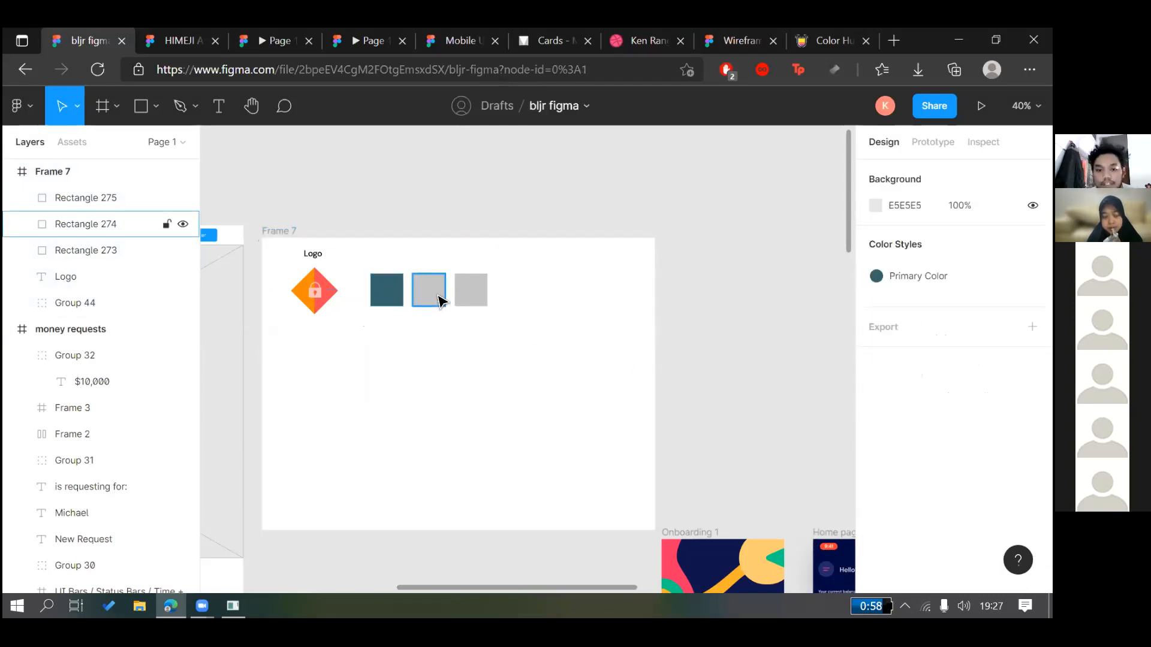
left_click(441, 300)
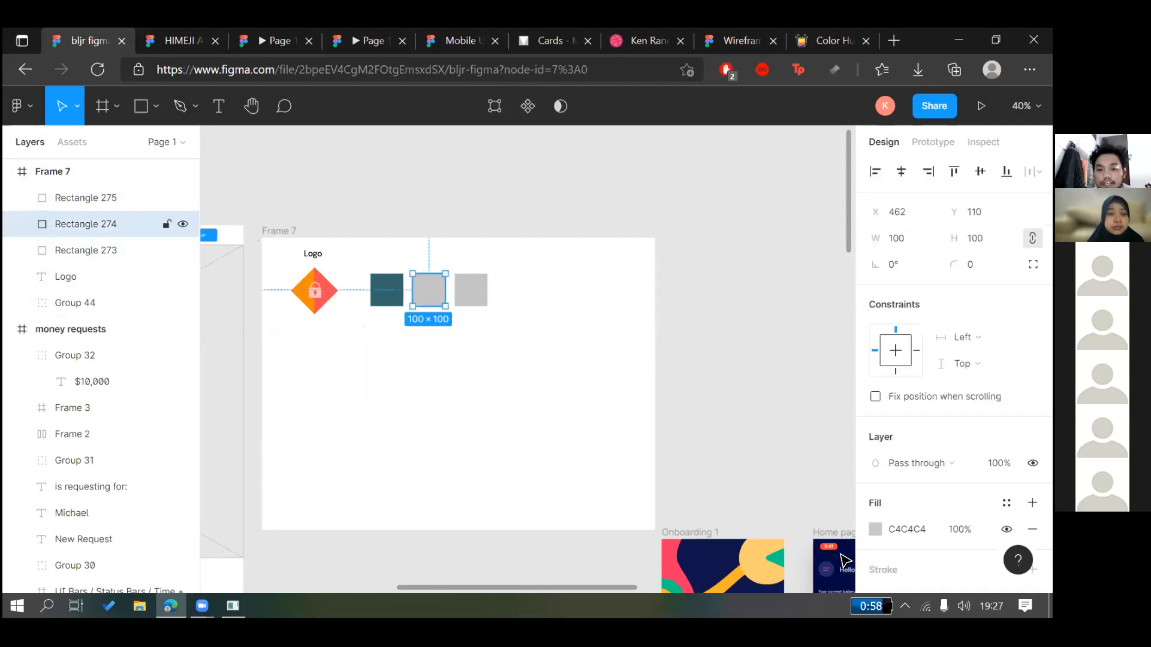
left_click(1006, 503)
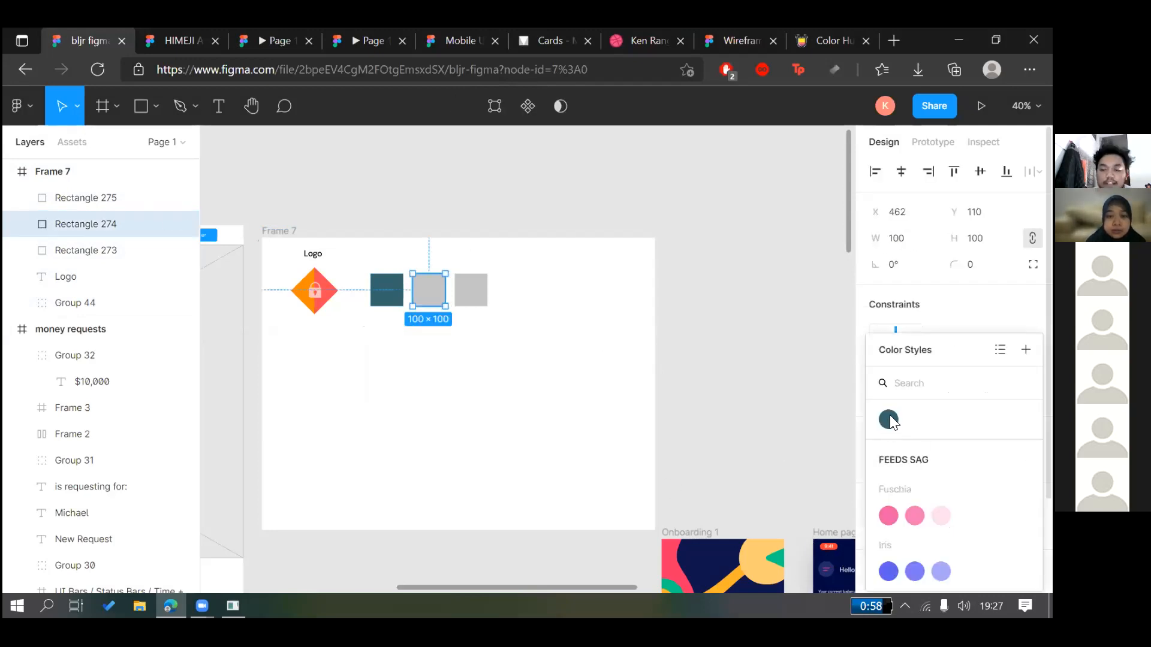
left_click(742, 236)
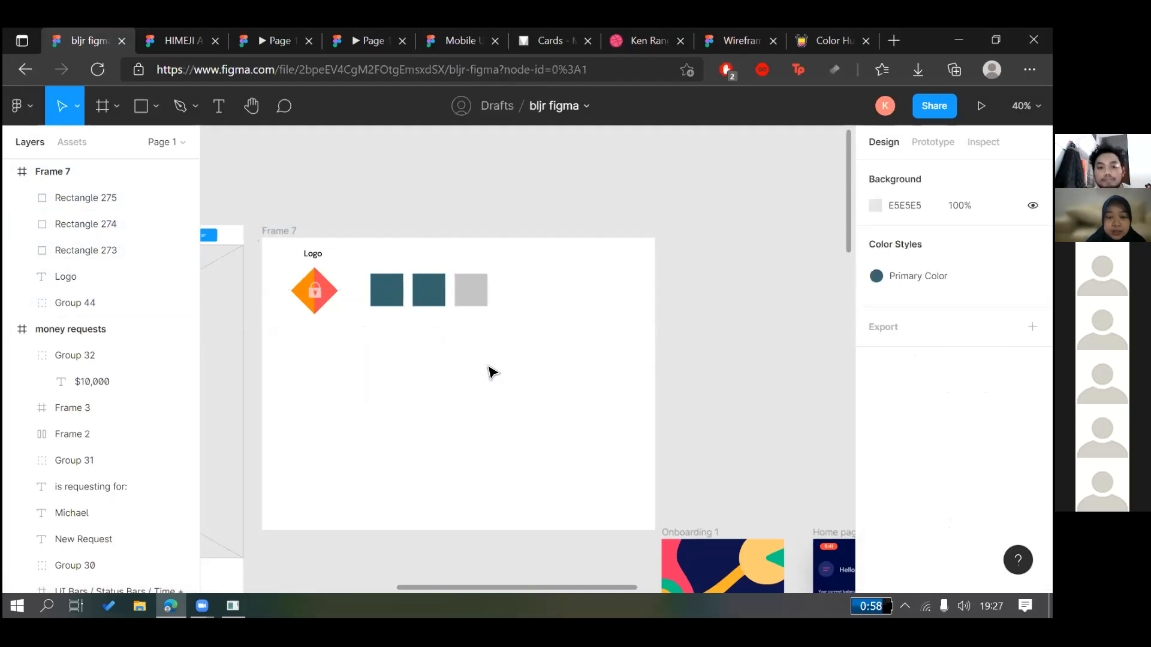
Remove the middle square's Primary Color fill, then undo the removal
left_click(427, 301)
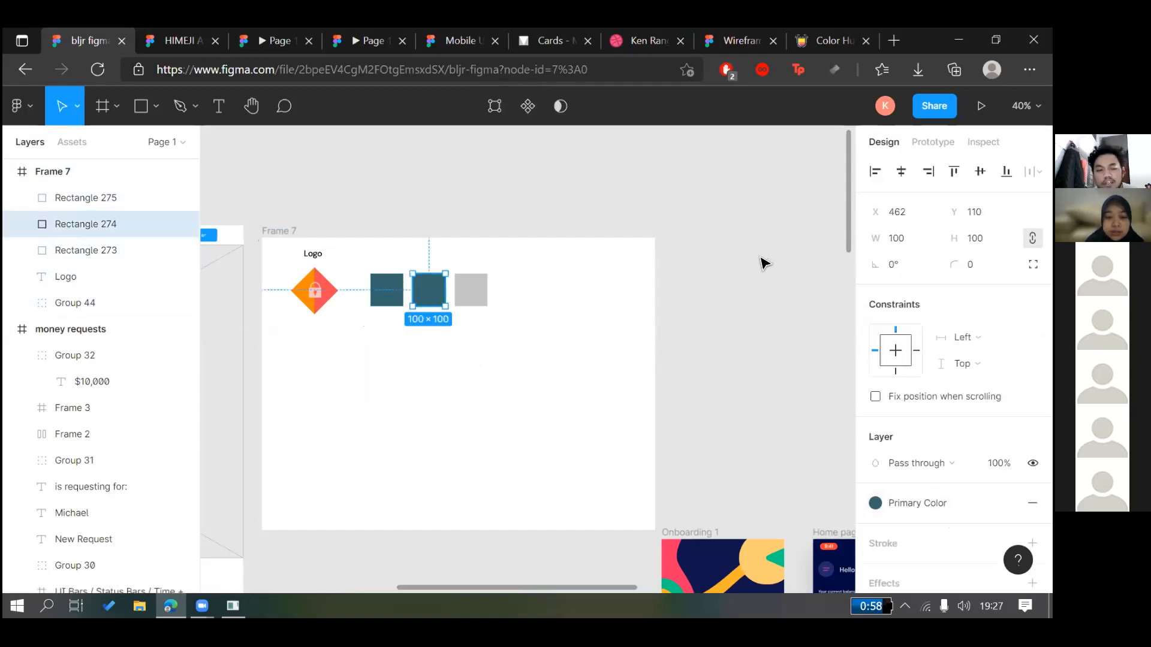
left_click(470, 318)
left_click(440, 300)
left_click(466, 298)
left_click(428, 291)
left_click(1032, 502)
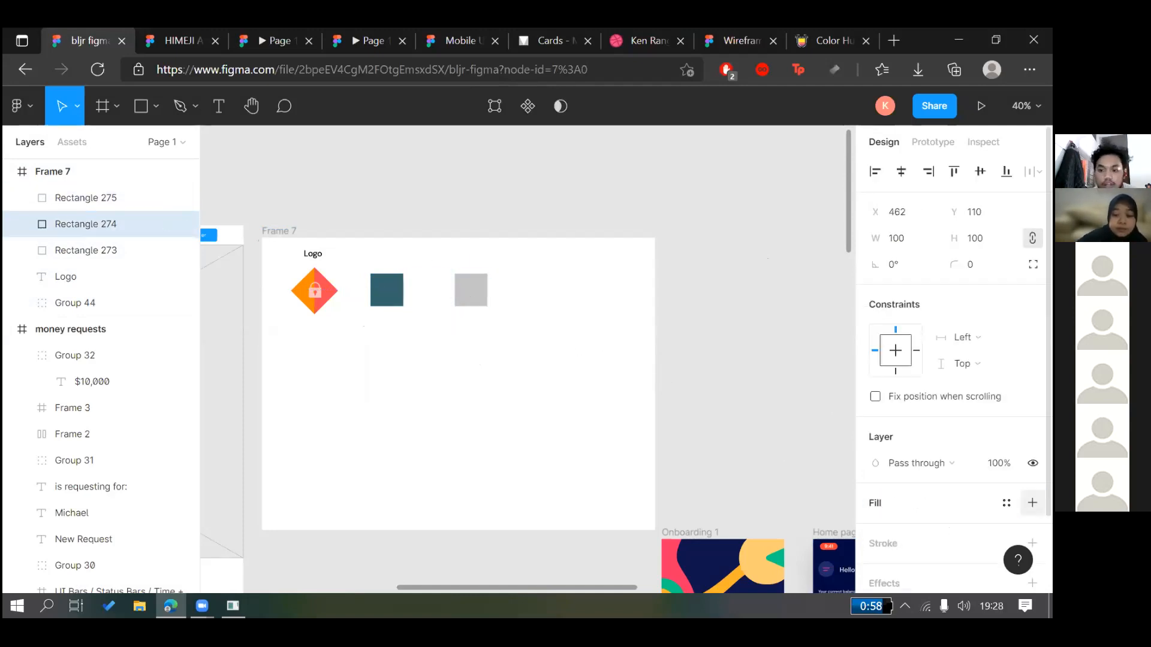
left_click(453, 300)
key("ctrl+z")
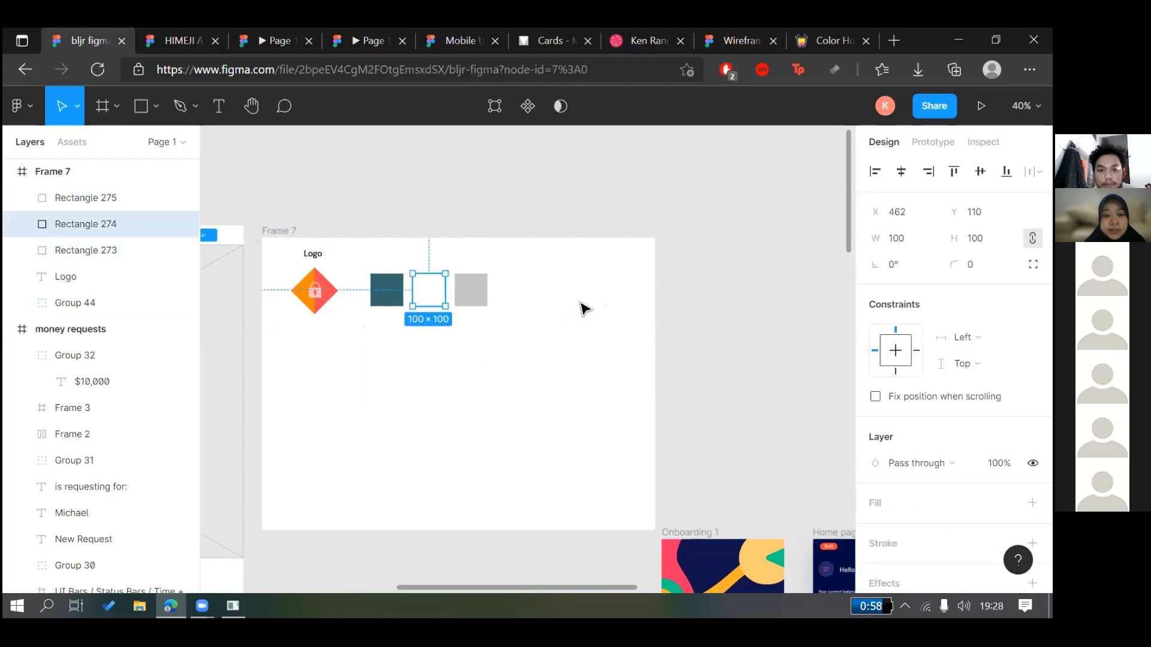
key("ctrl+z")
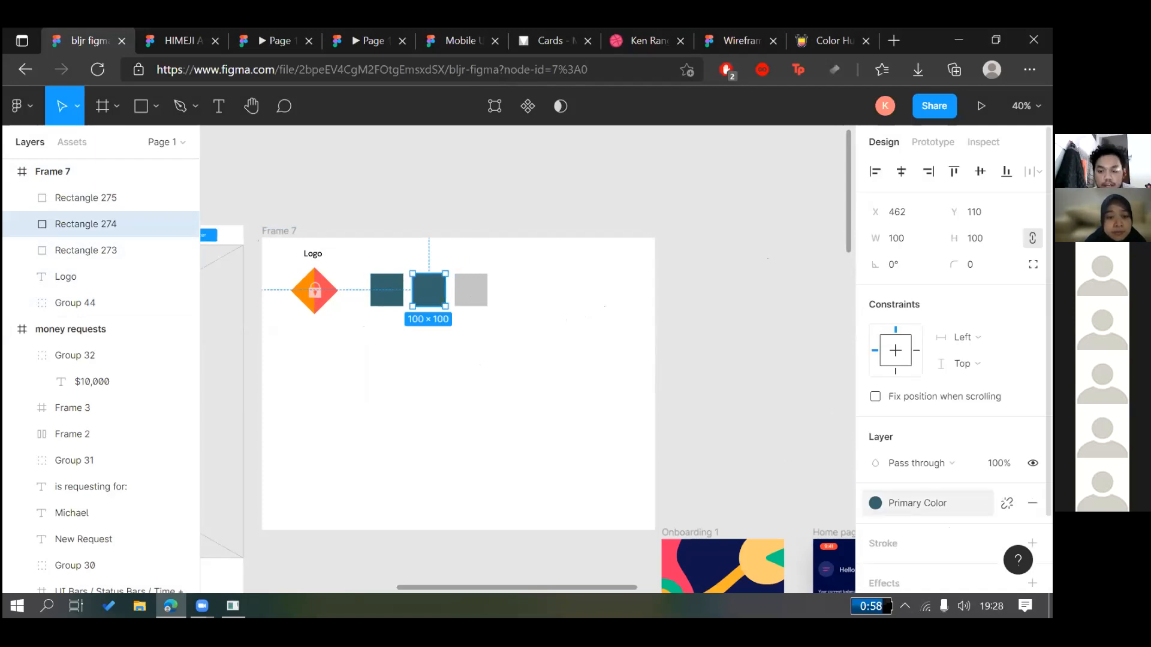
Detach Primary Color so the middle square keeps plain 34656D teal, then switch to Color Hunt
left_click(930, 502)
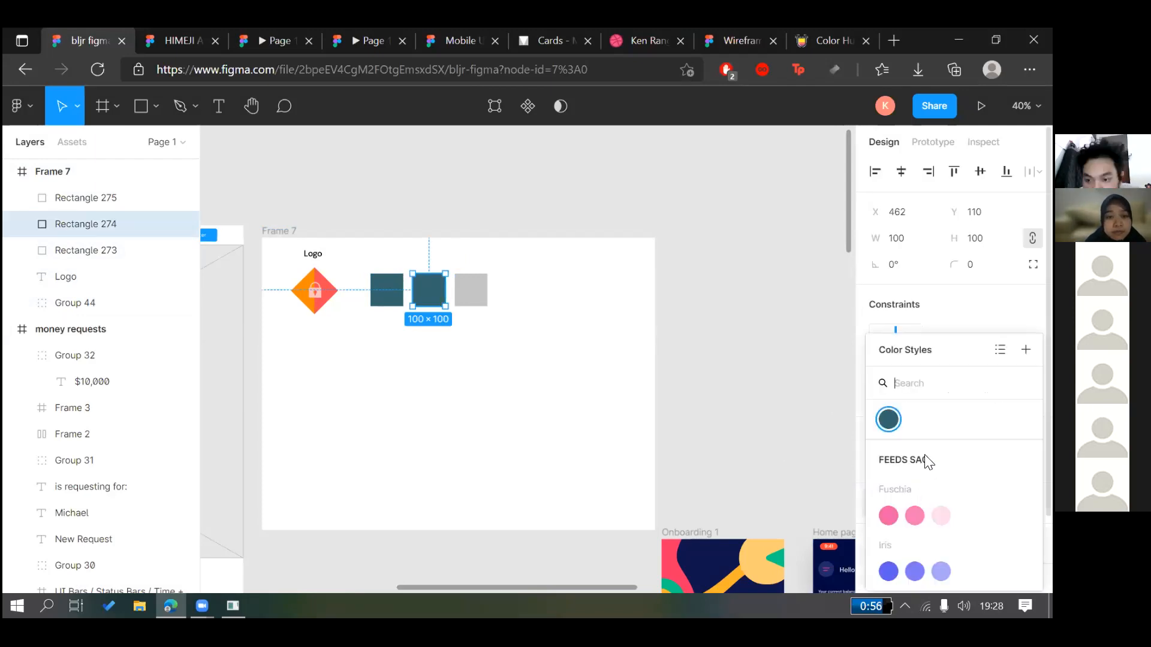
left_click(746, 363)
left_click(442, 303)
left_click(1006, 503)
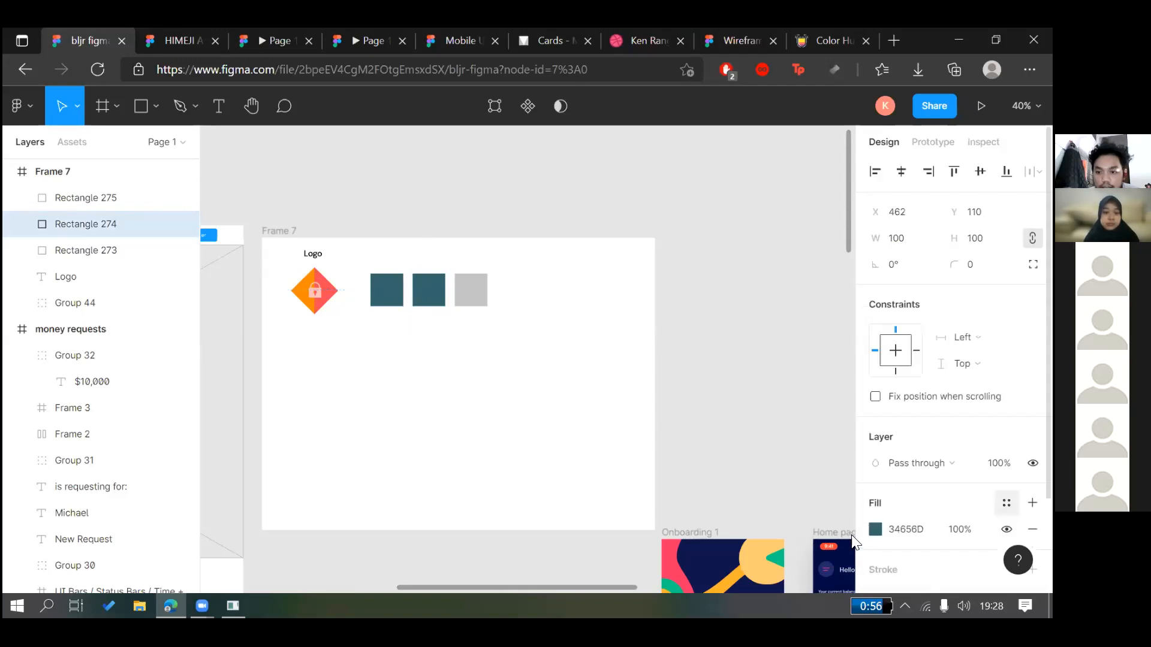
left_click(637, 97)
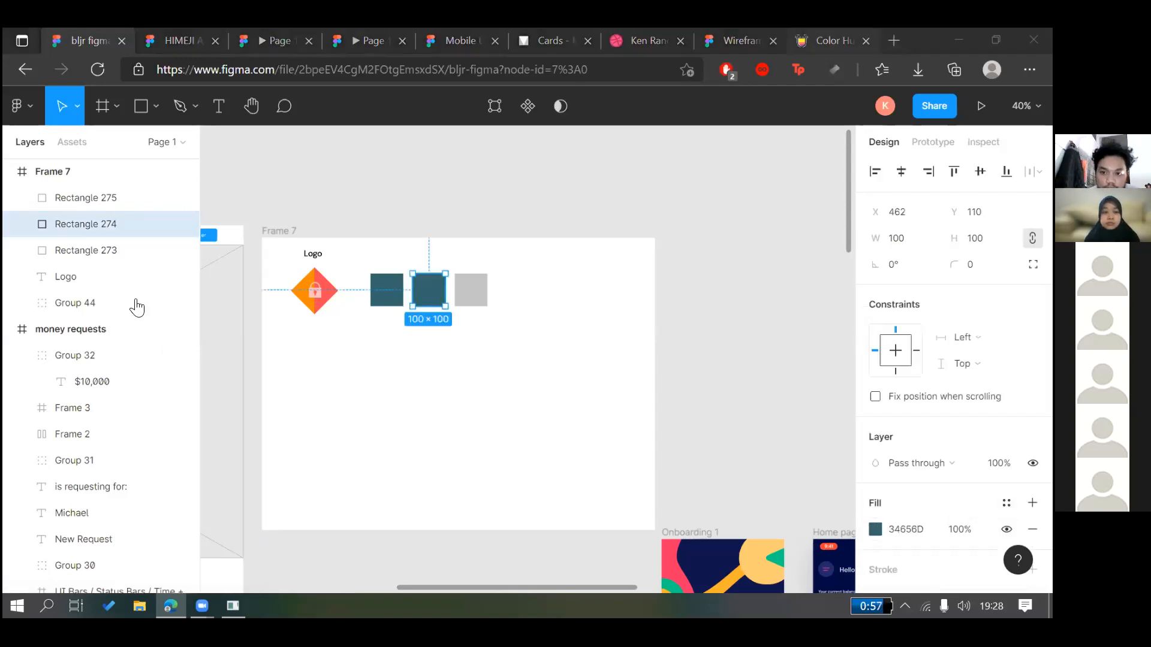
key("ctrl+shift+Tab")
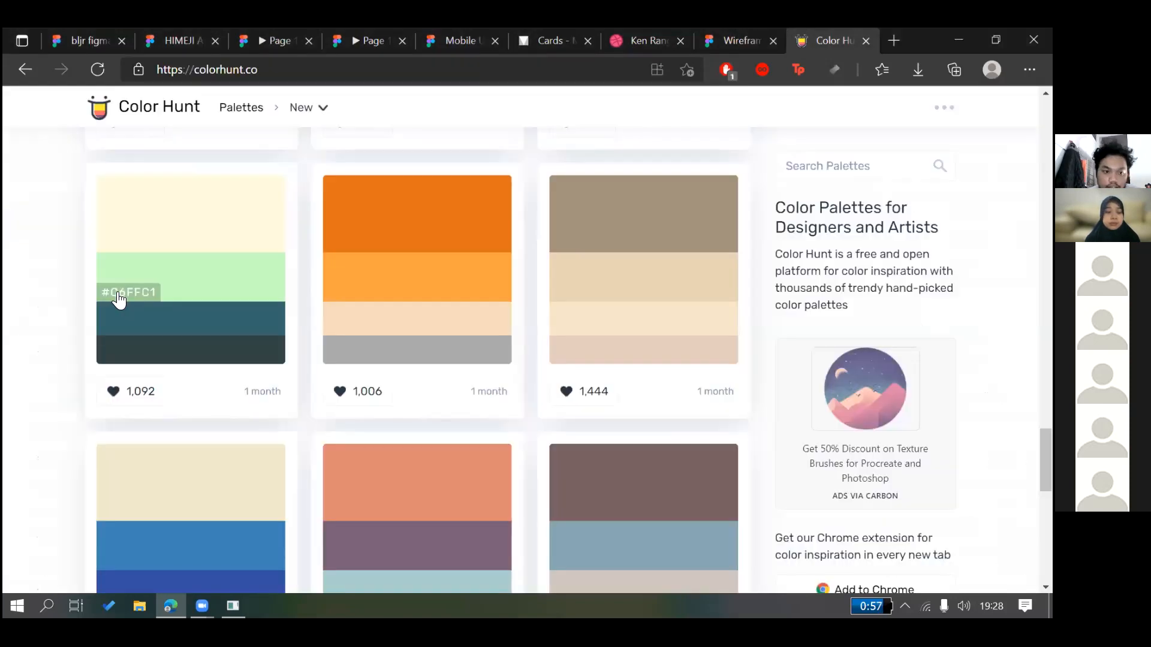
Copy #C6FFC1 from Color Hunt and paste it as the middle square's fill
left_click(120, 298)
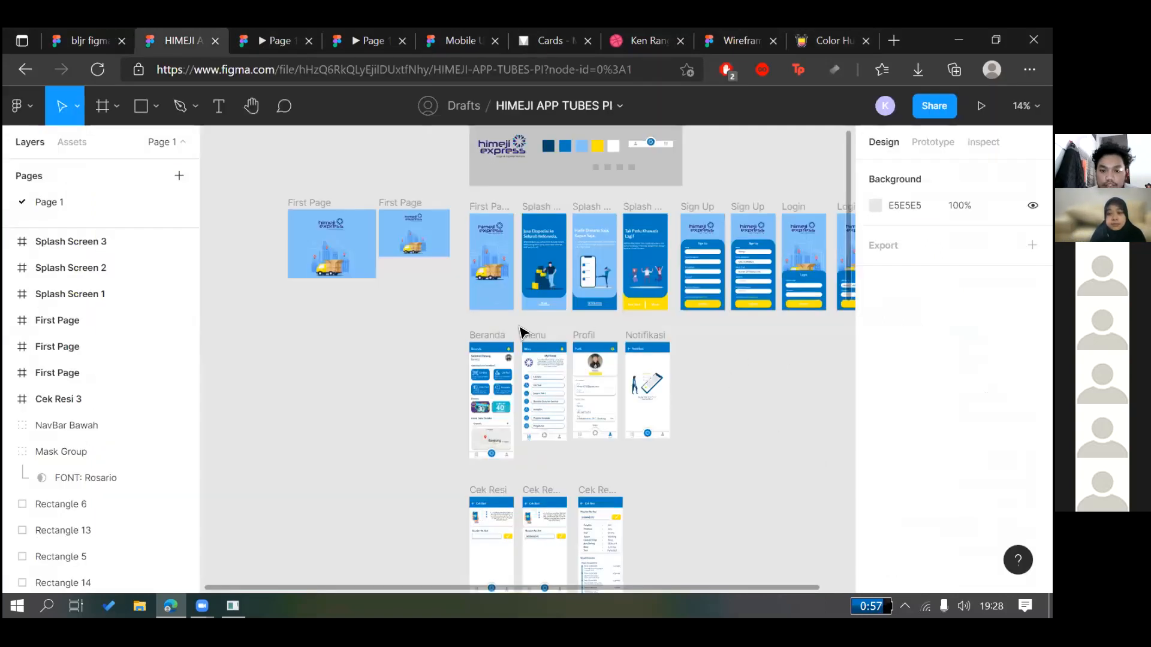
left_click(90, 41)
left_click(905, 529)
key("ctrl+v")
key("Return")
Save the light green fill as a new colour style named 'Secondary'
left_click(1006, 503)
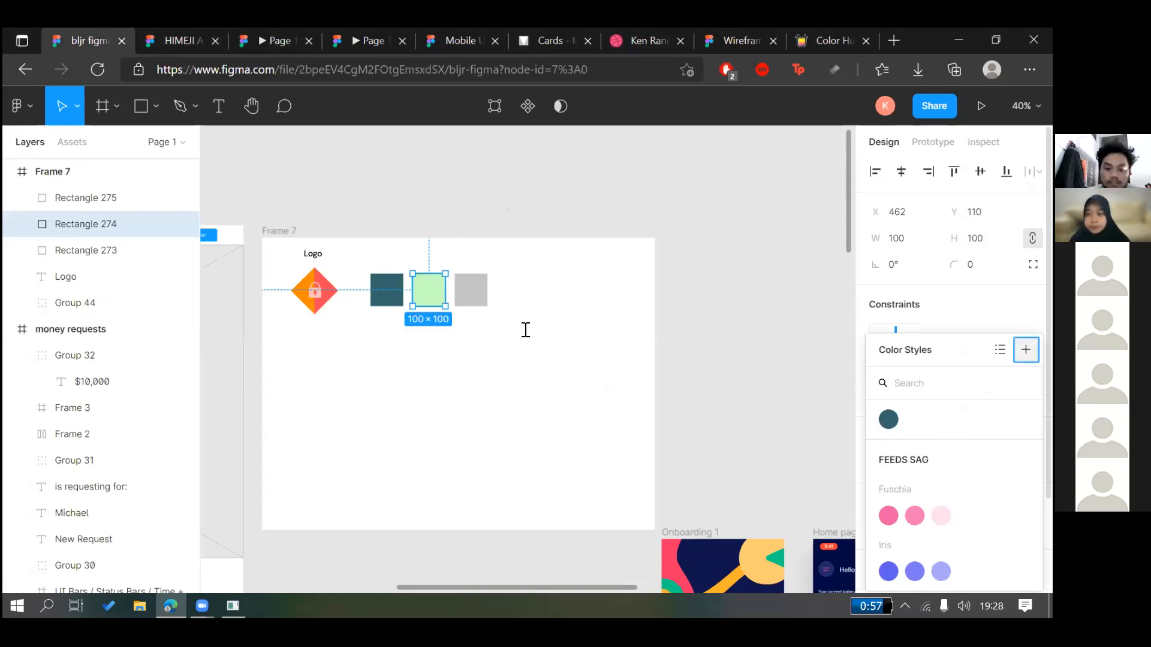
type("Secondary")
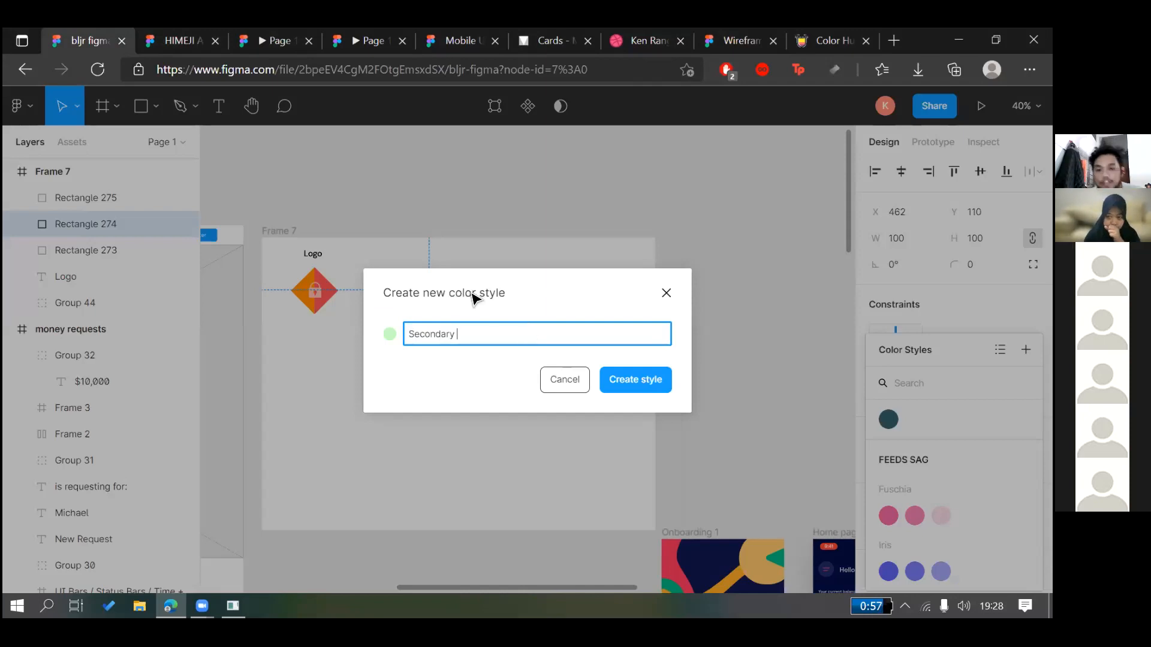
key("Return")
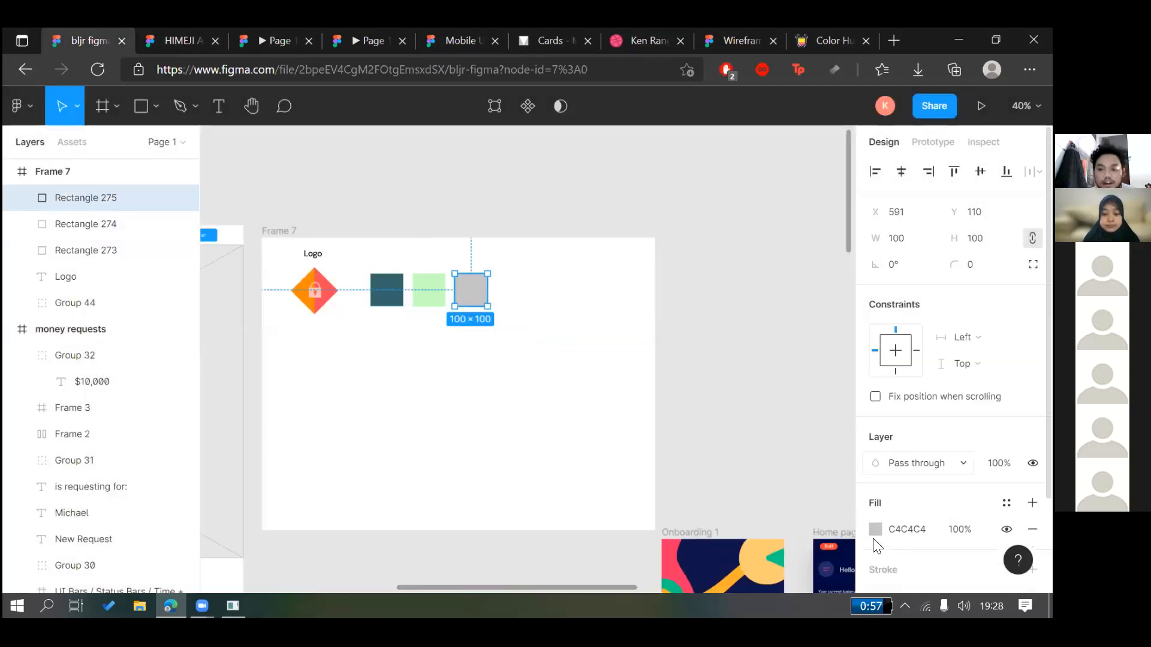
Make the third swatch square's fill white FFFFFF
left_click(875, 529)
left_click_drag(745, 276, 558, 102)
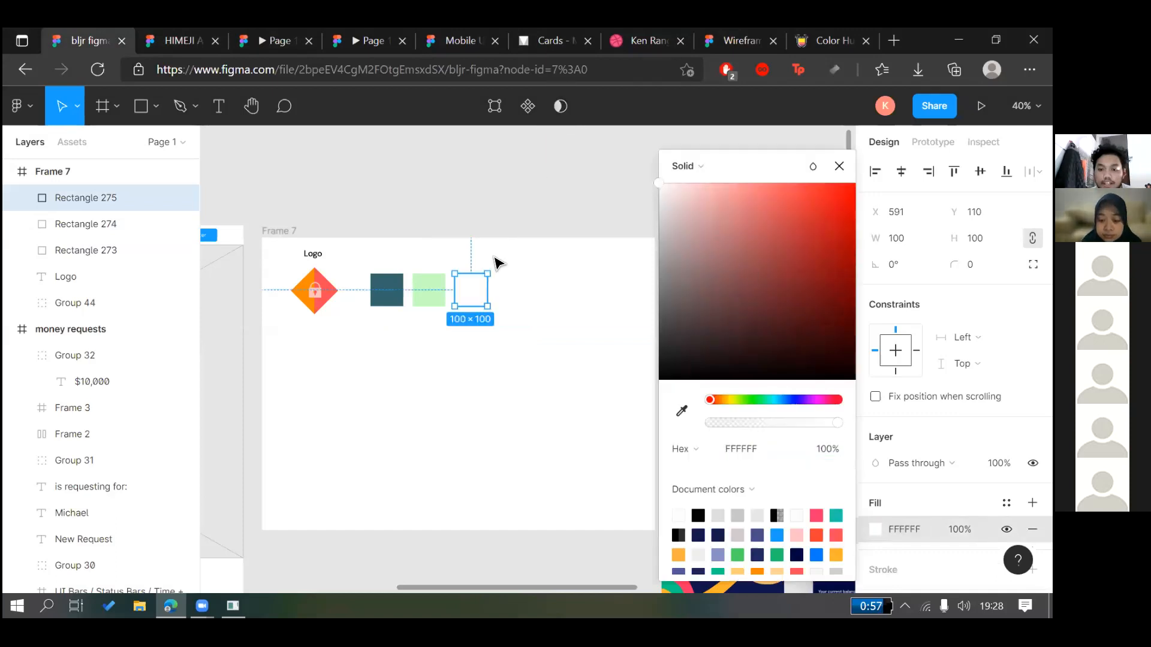
left_click(503, 347)
Add a drop shadow effect to all three swatch squares
left_click_drag(500, 330, 359, 243)
scroll(957, 351, "down", 5)
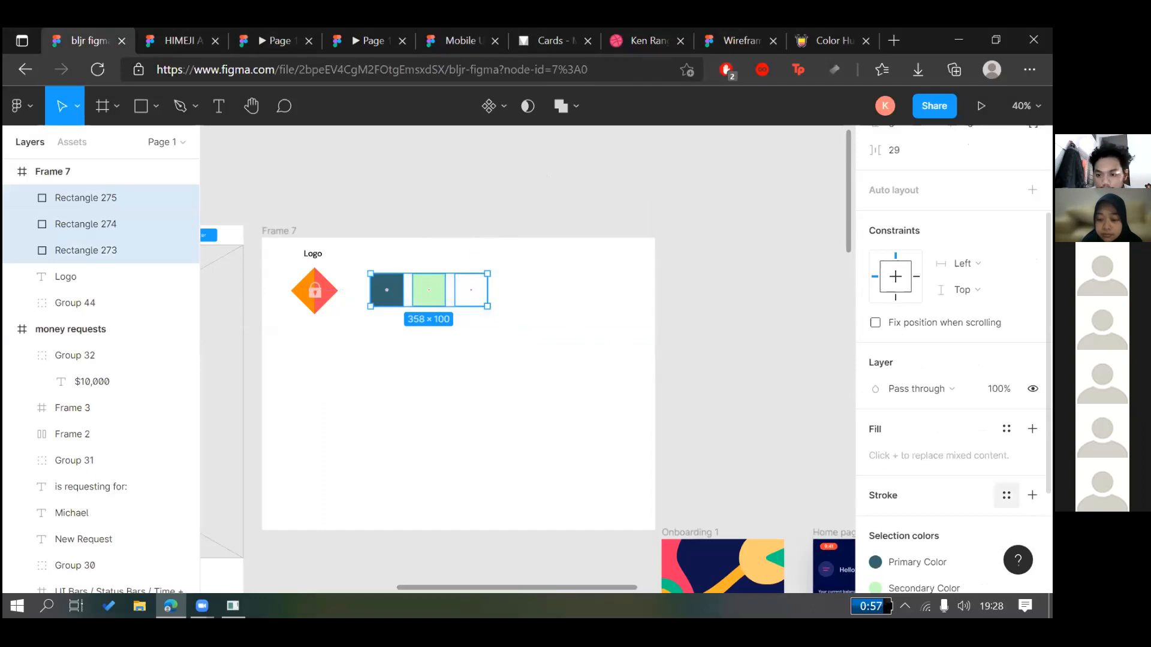
scroll(1007, 495, "down", 3)
left_click(1032, 492)
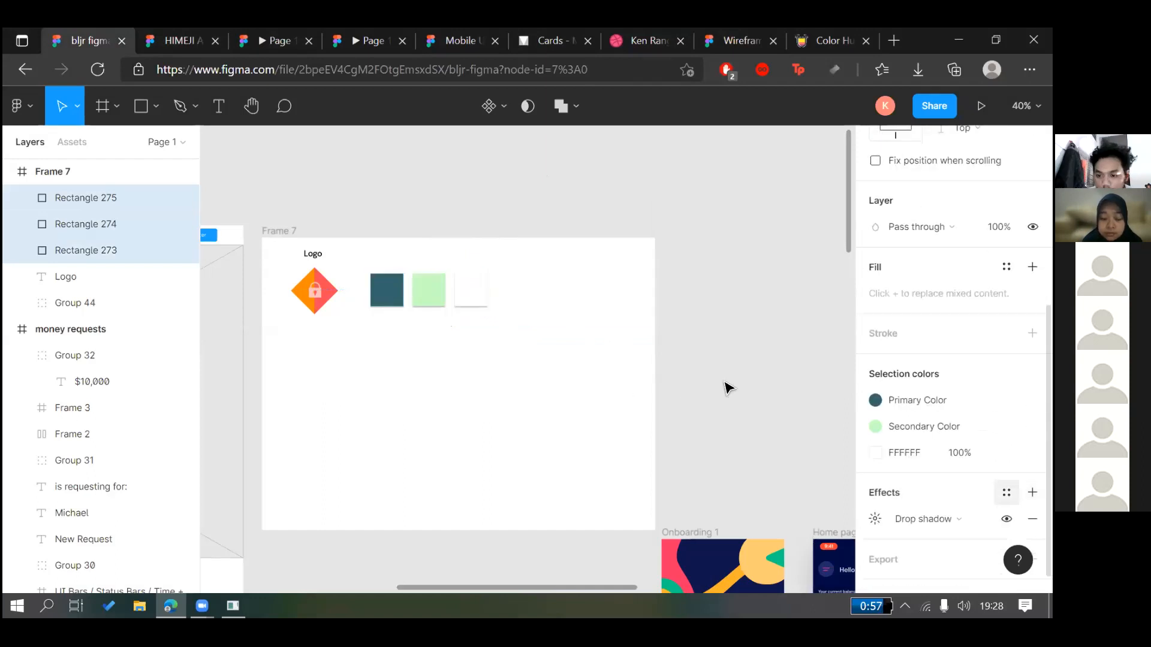
left_click(681, 280)
left_click_drag(570, 331, 341, 270)
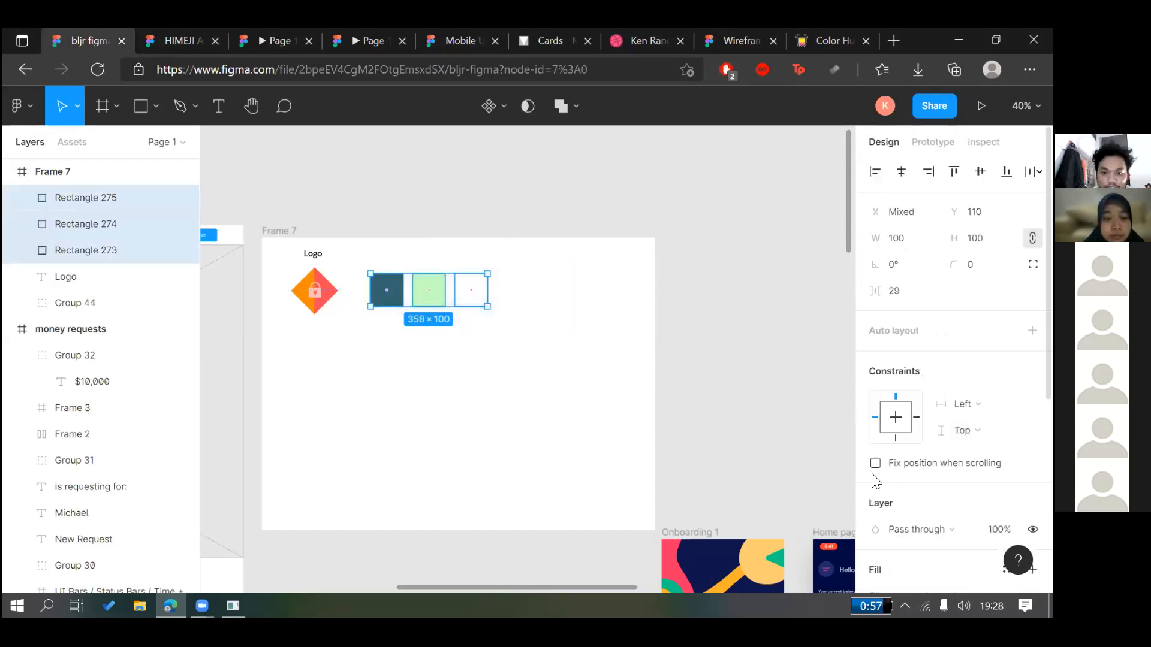
scroll(880, 550, "down", 2)
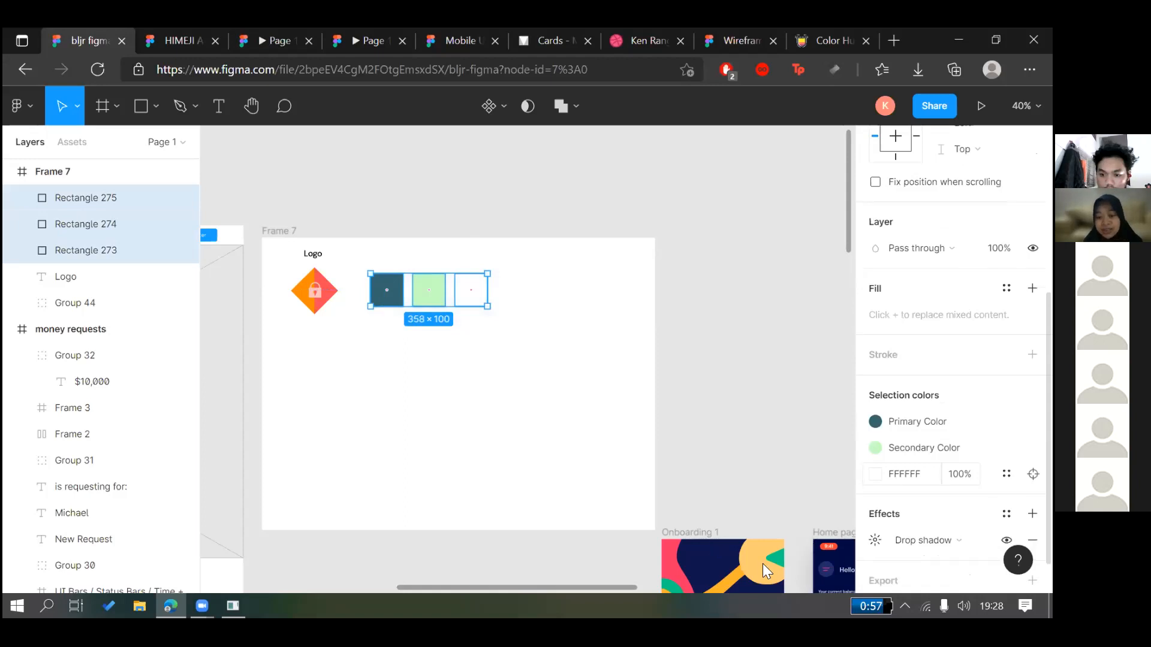
Set the drop shadow to blur 7, Y offset 1 and 28% opacity
left_click(875, 540)
left_click(806, 507)
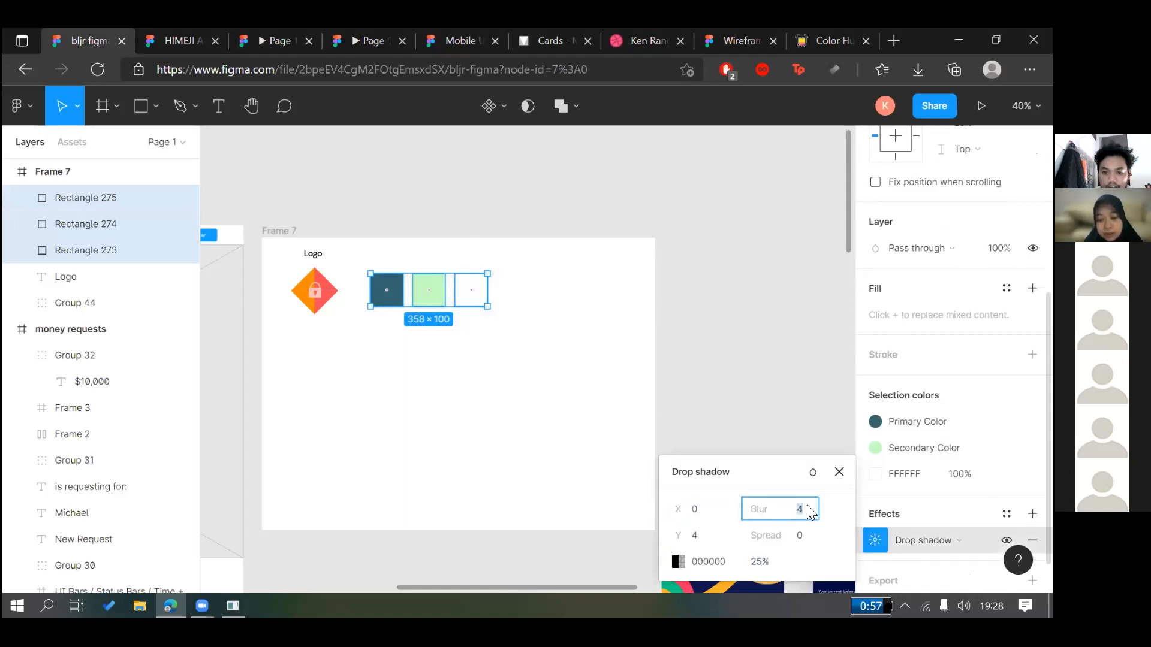
key("Up")
left_click(707, 541)
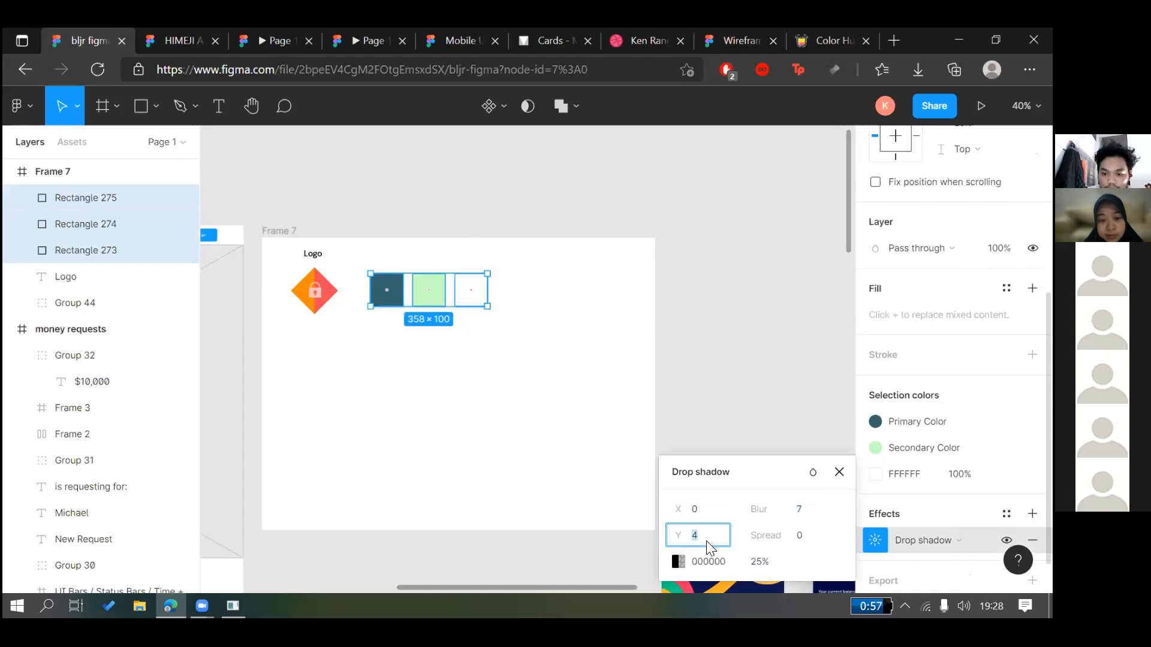
type("1")
left_click(756, 561)
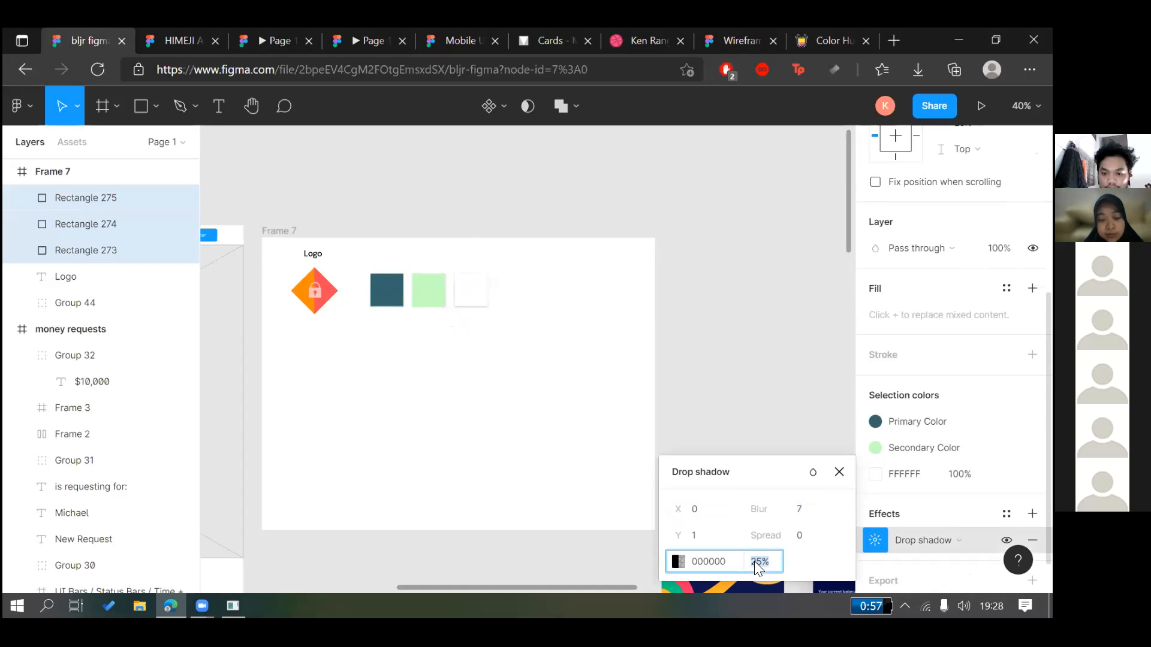
key("Up")
key("Up")
key("Up")
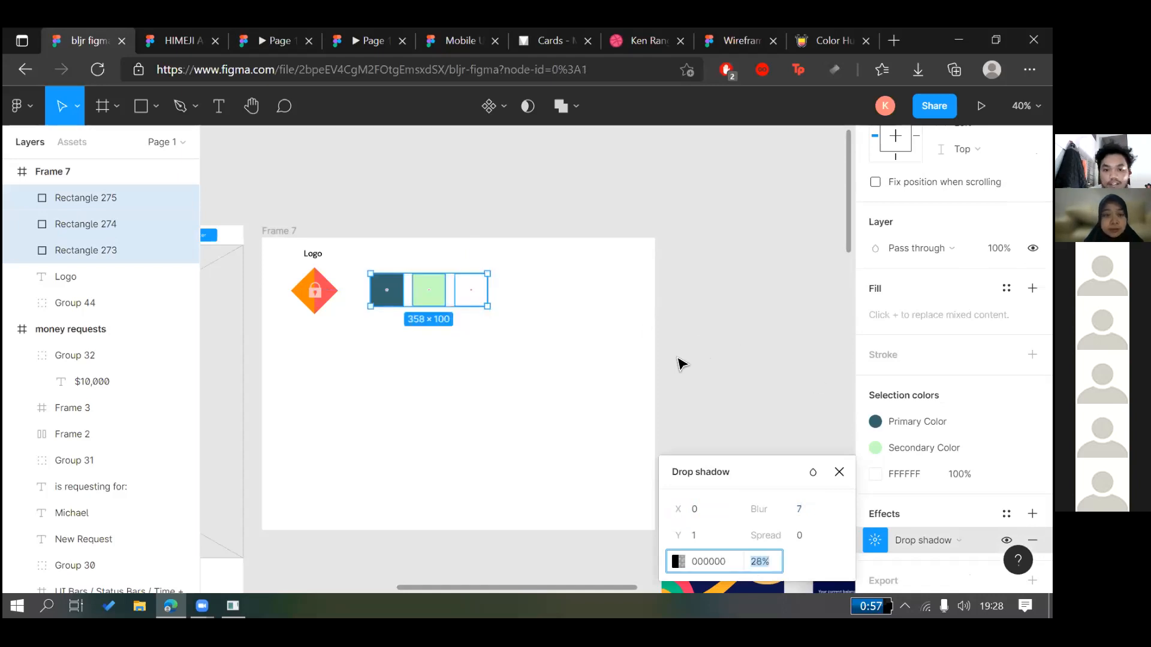
left_click(681, 363)
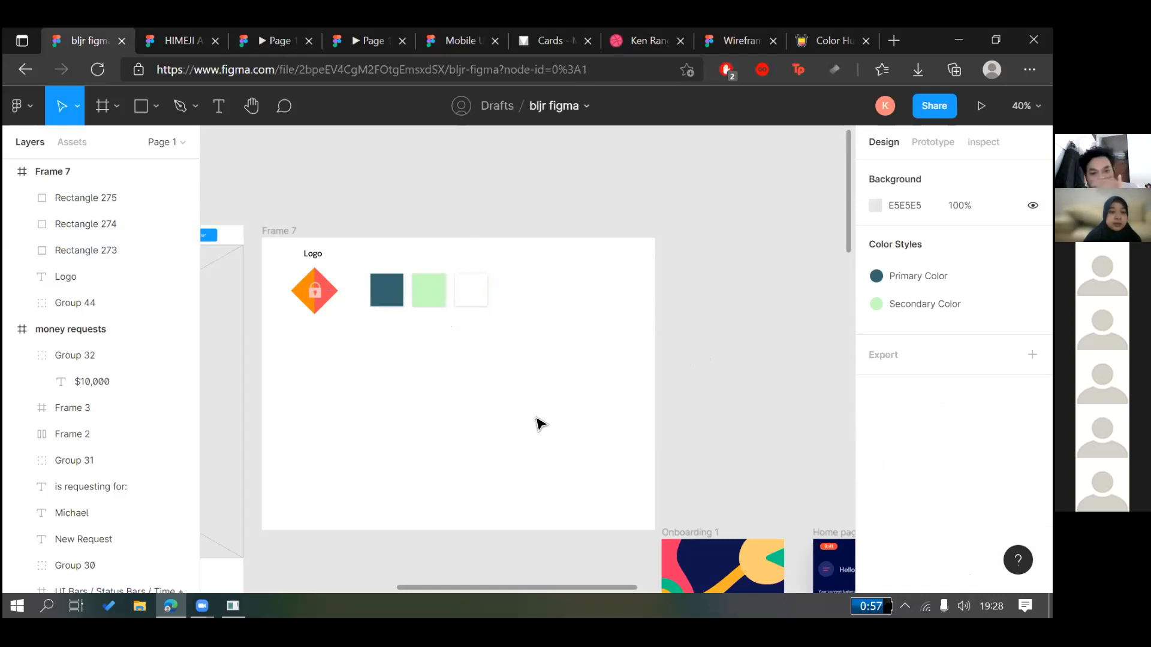
Detach the first swatch's style and fill it with the logo's orange via eyedropper
scroll(720, 416, "down", 2)
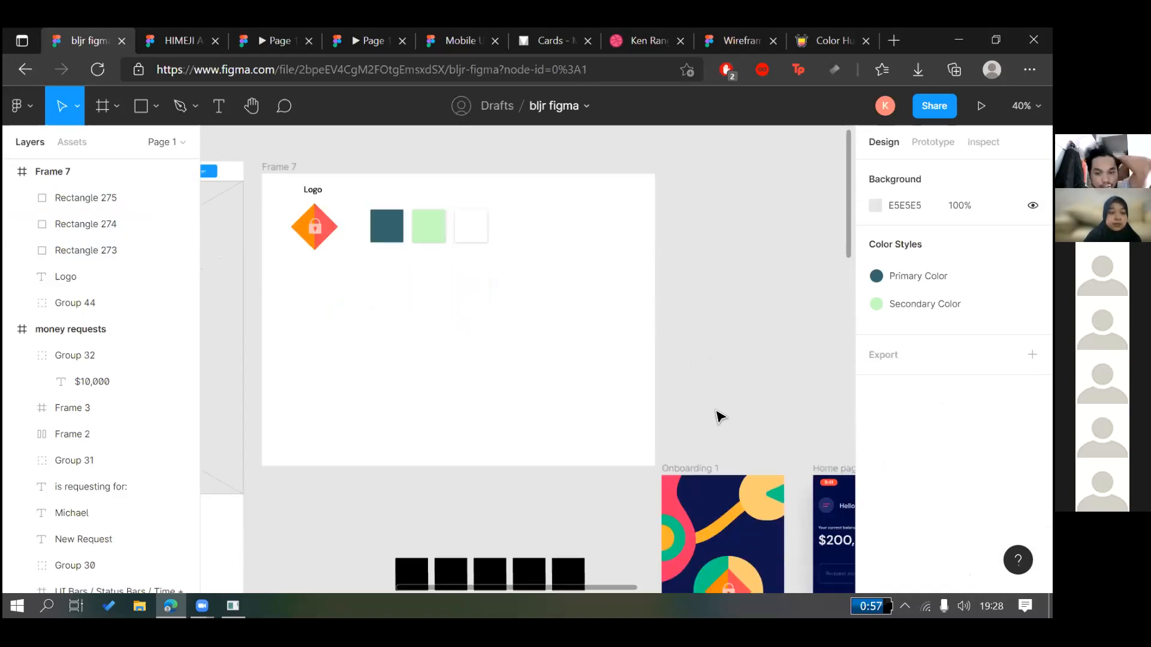
scroll(601, 295, "down", 1)
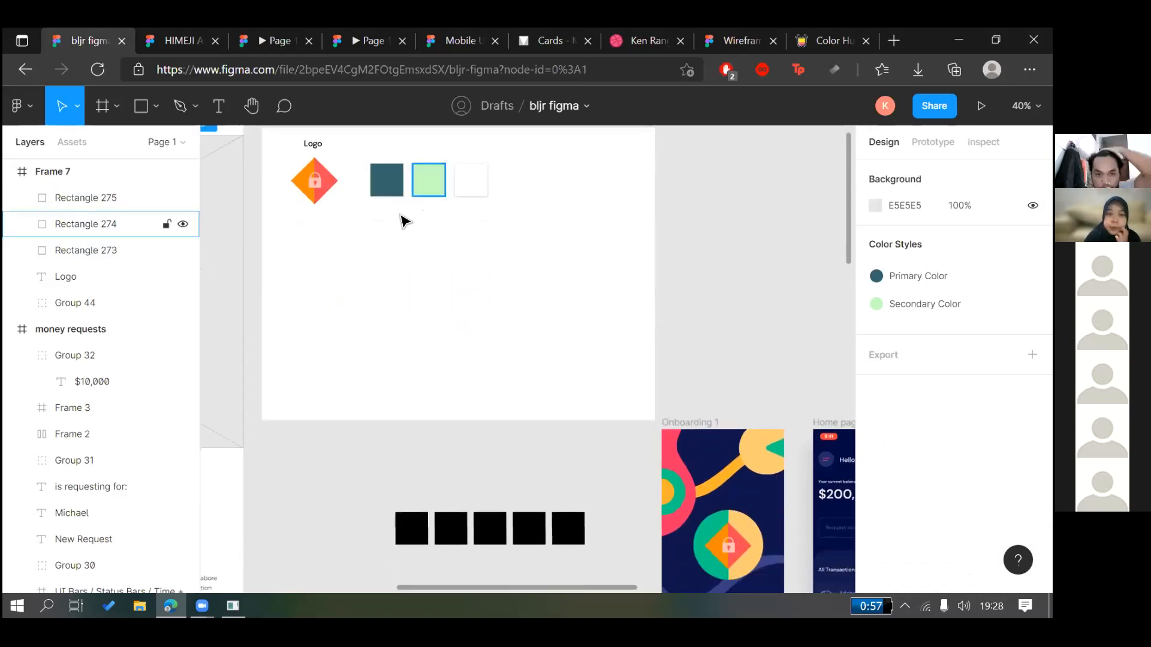
double_click(314, 181)
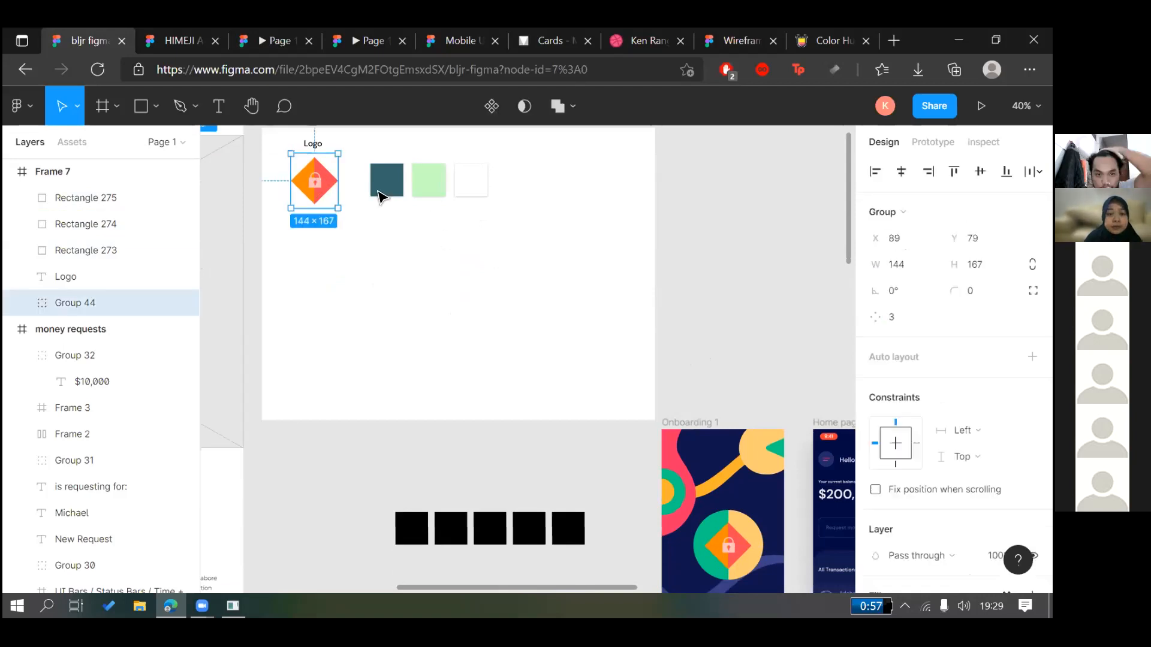
left_click(514, 286)
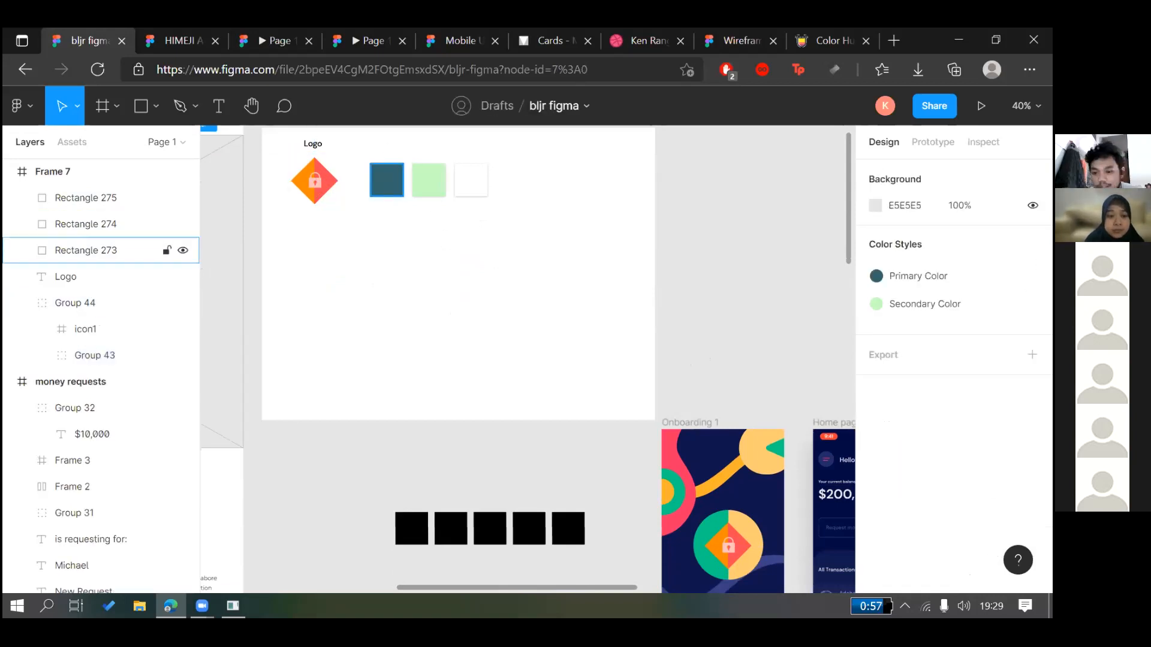
left_click(386, 180)
left_click(1032, 504)
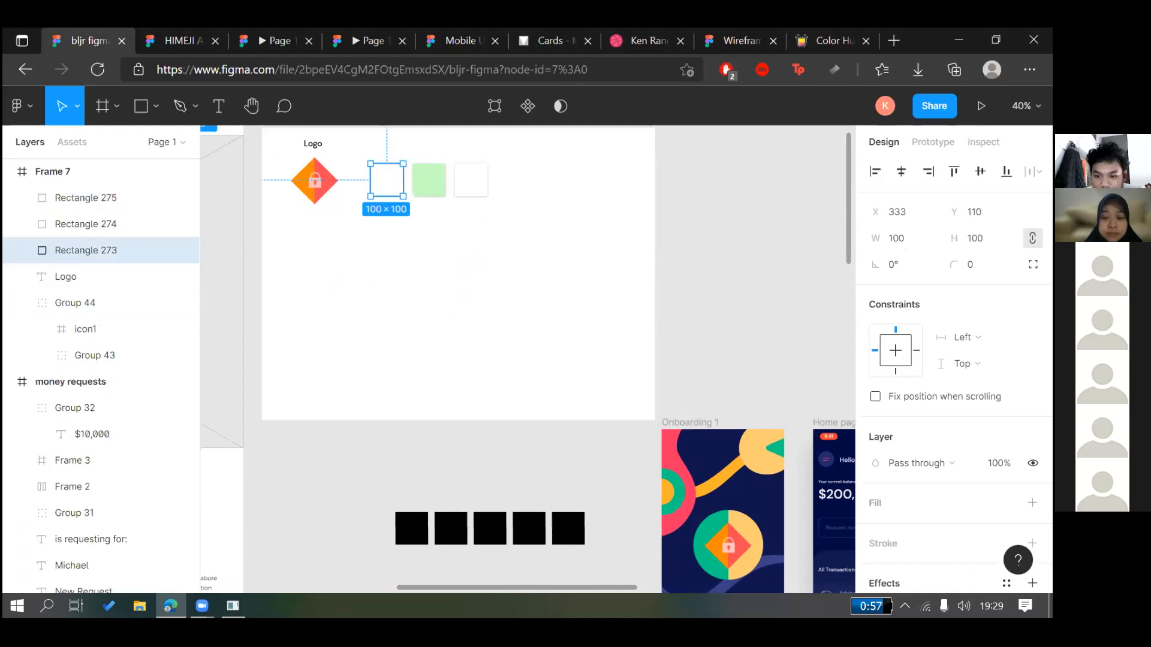
left_click(1007, 502)
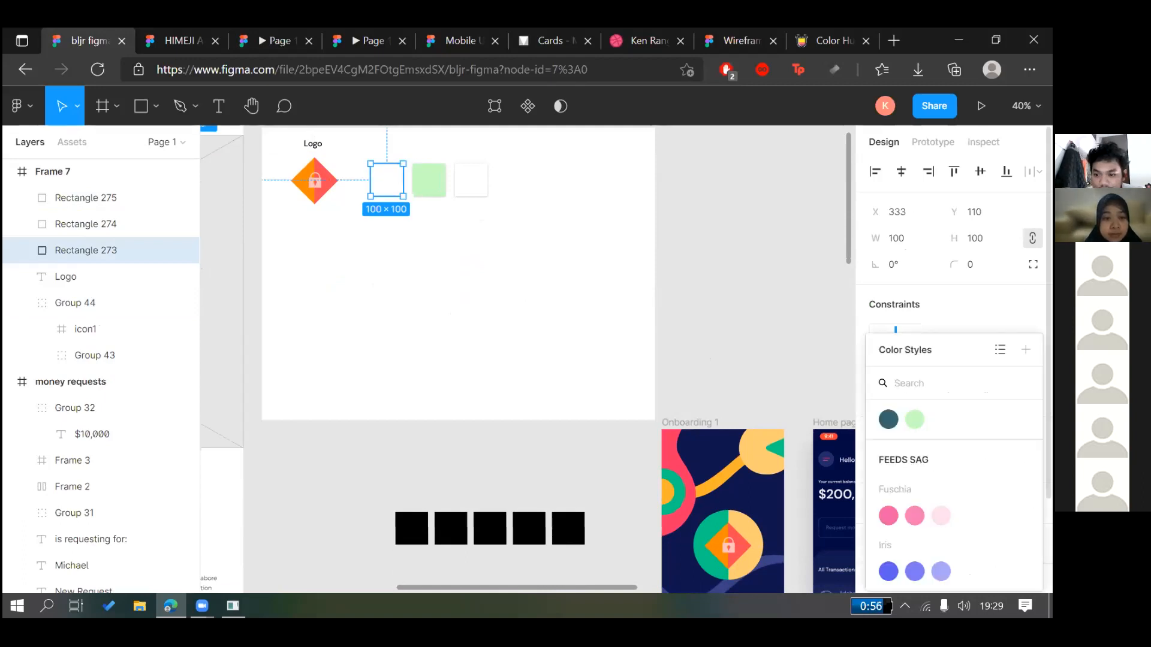
left_click(888, 419)
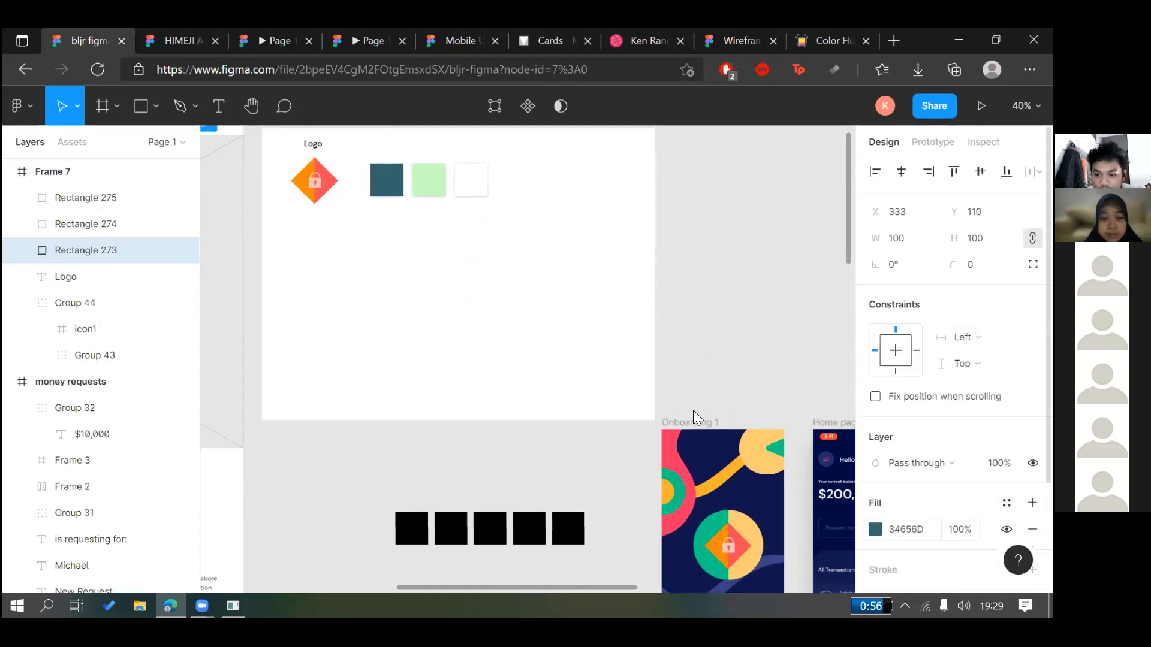
left_click(875, 530)
left_click(693, 412)
left_click(312, 171)
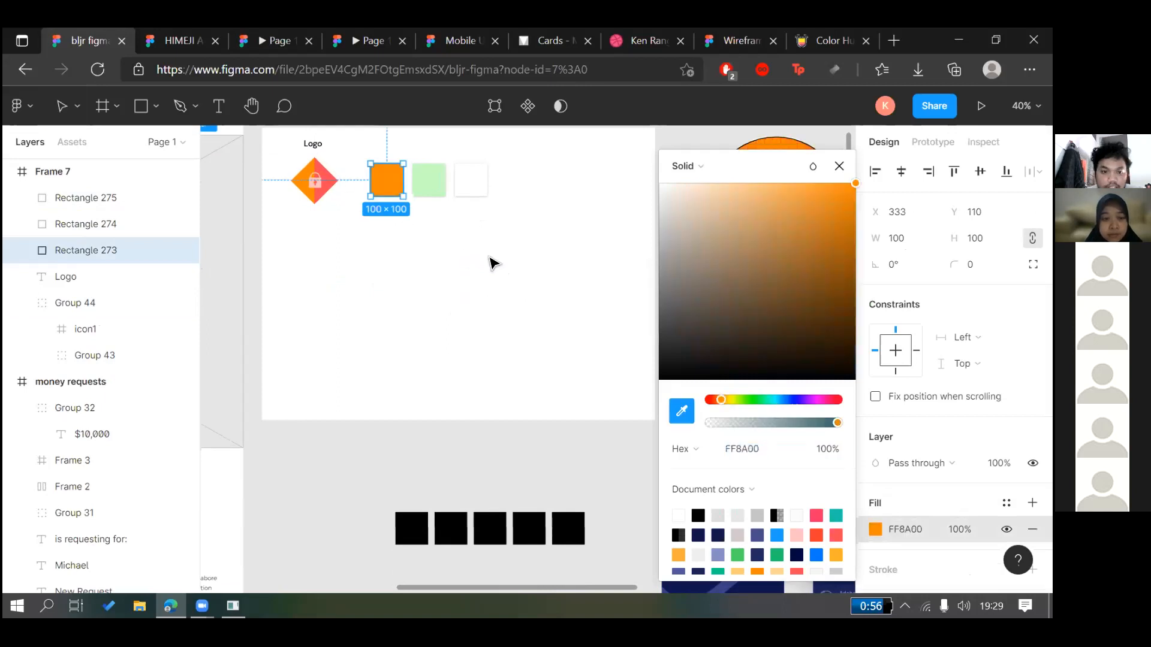
left_click(483, 201)
Detach the second swatch from Secondary Color and fill it with the logo's red
left_click(428, 180)
left_click(1007, 503)
left_click(876, 531)
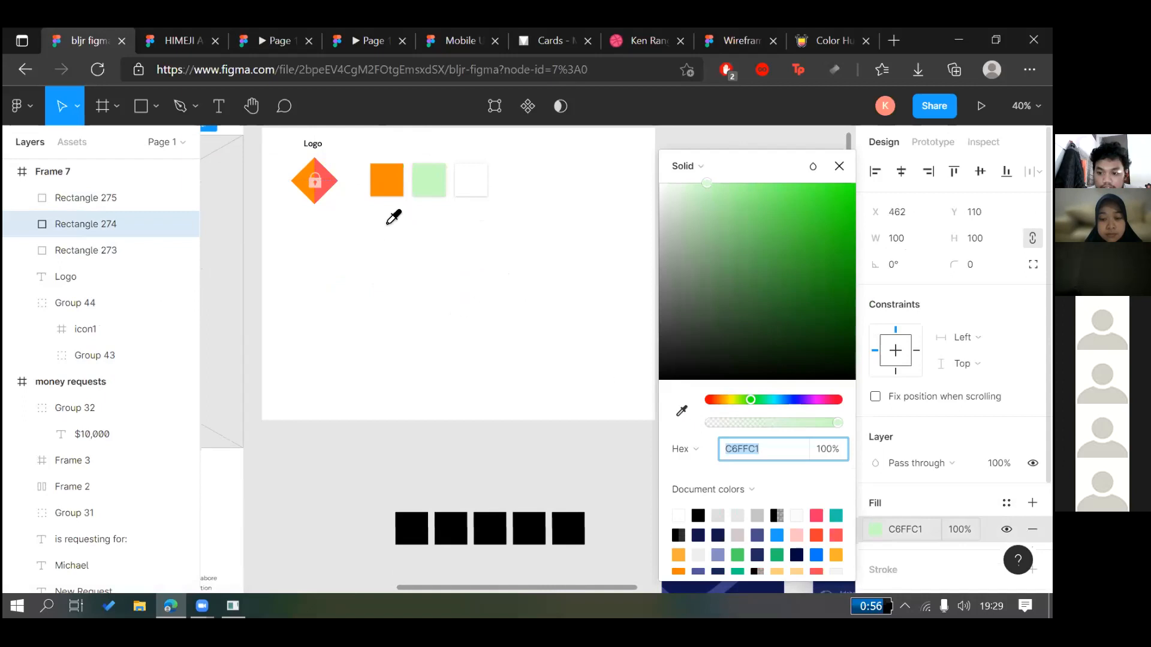
left_click(328, 175)
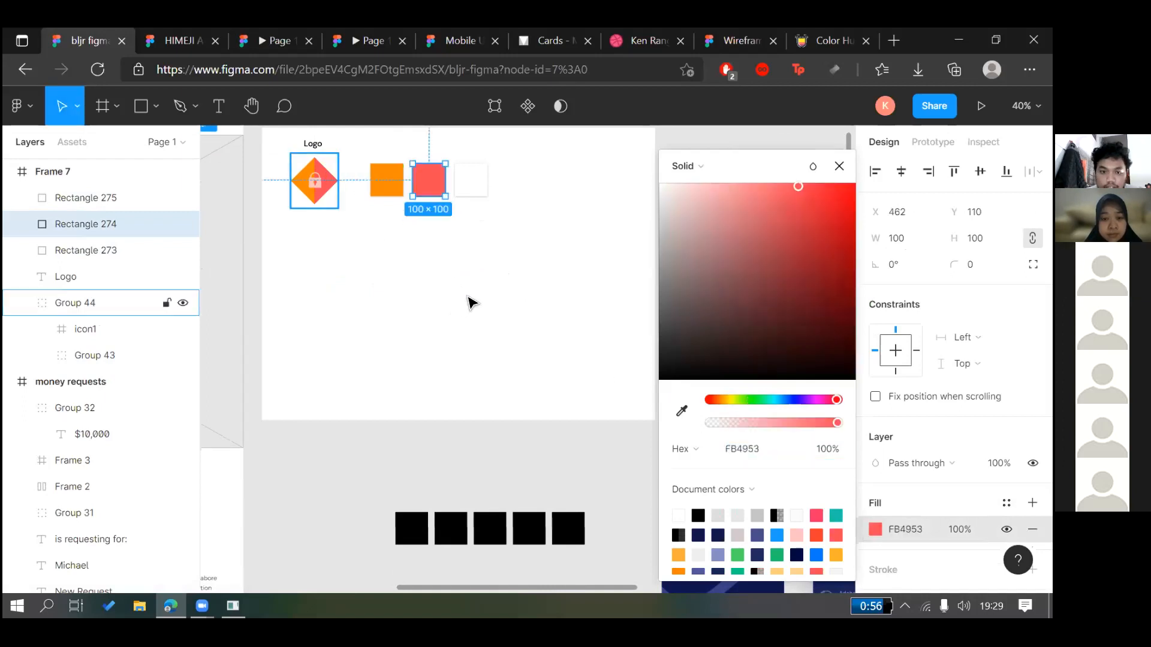
left_click(472, 303)
Update the Primary Color style to orange FF8A00 with the eyedropper
scroll(789, 272, "up", 2)
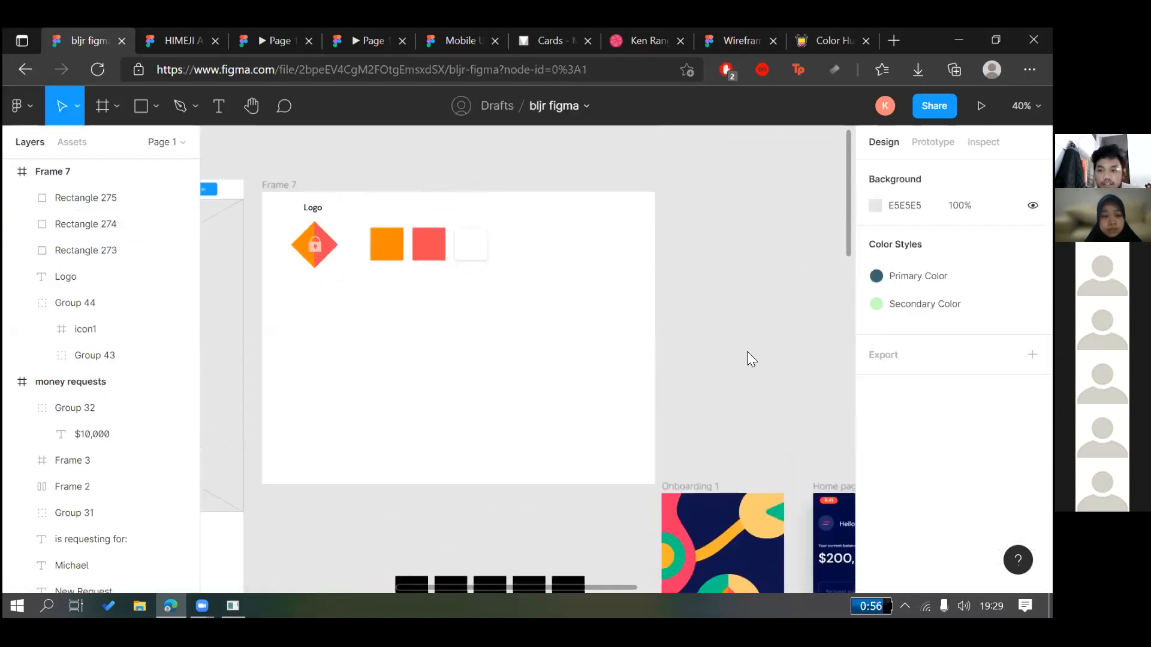
left_click(1038, 276)
left_click(678, 514)
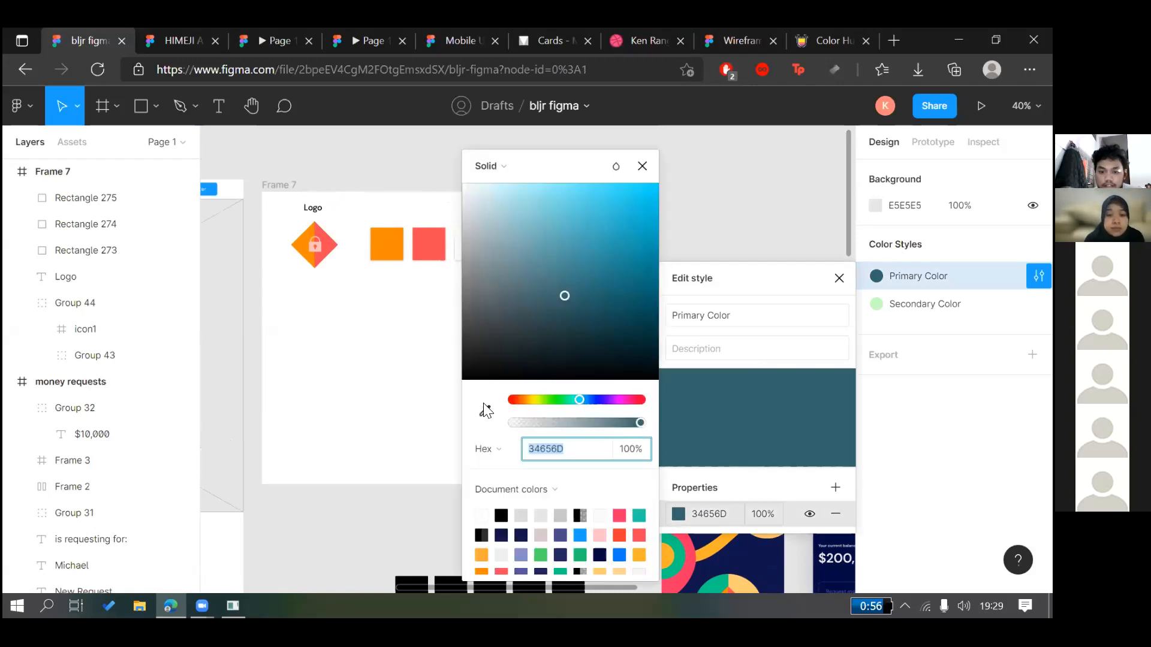
left_click(484, 411)
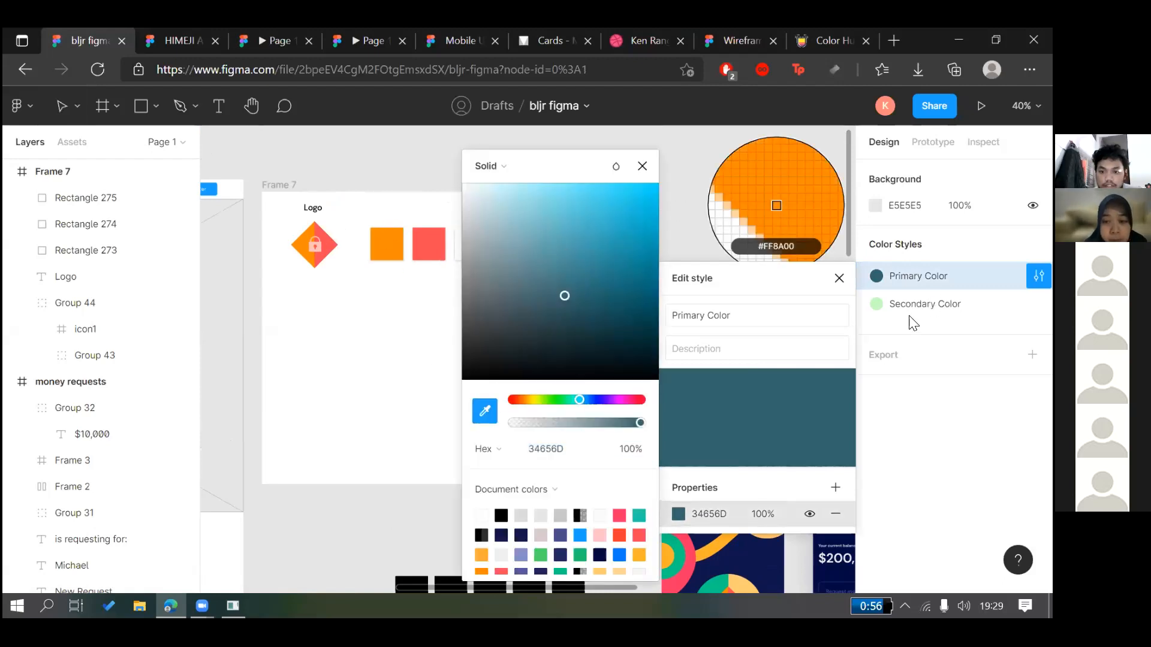
left_click(776, 205)
Update the Secondary Color style to coral FB4953 sampled from the second swatch
left_click(1038, 304)
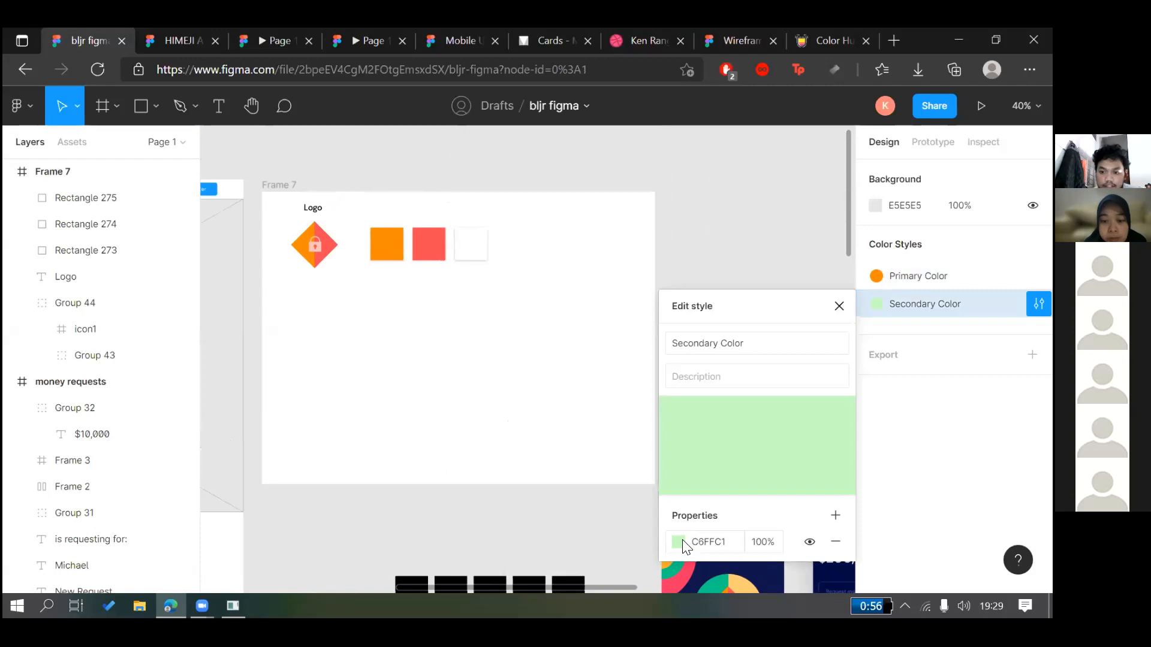
left_click(678, 542)
left_click(485, 411)
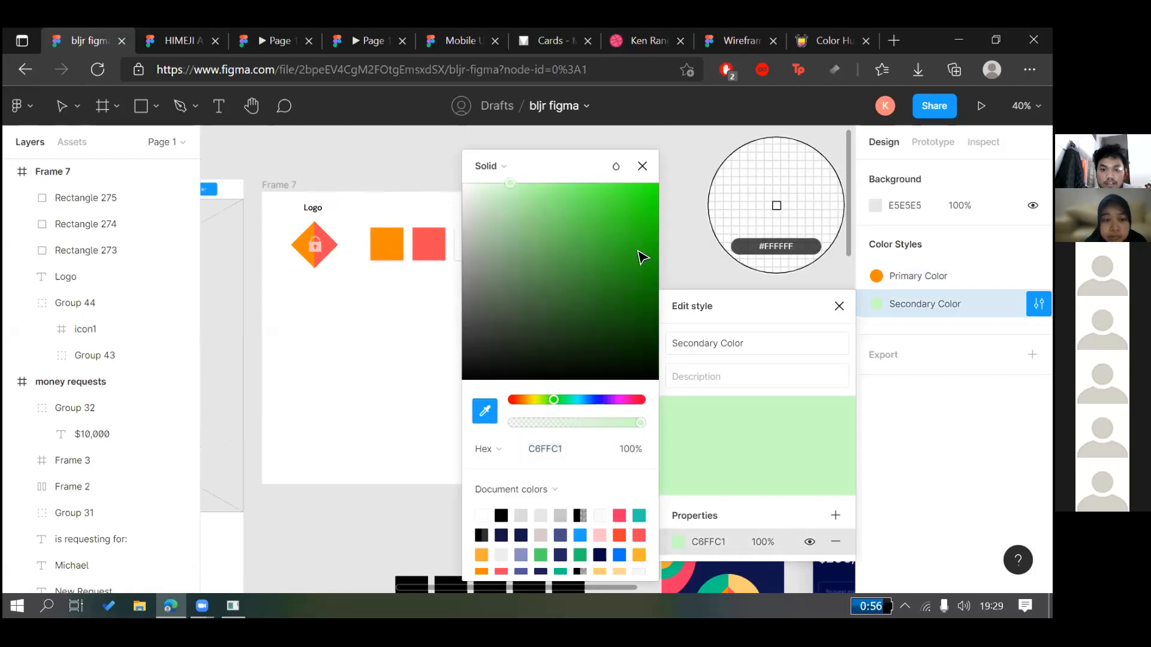
left_click(429, 244)
left_click_drag(540, 254, 442, 242)
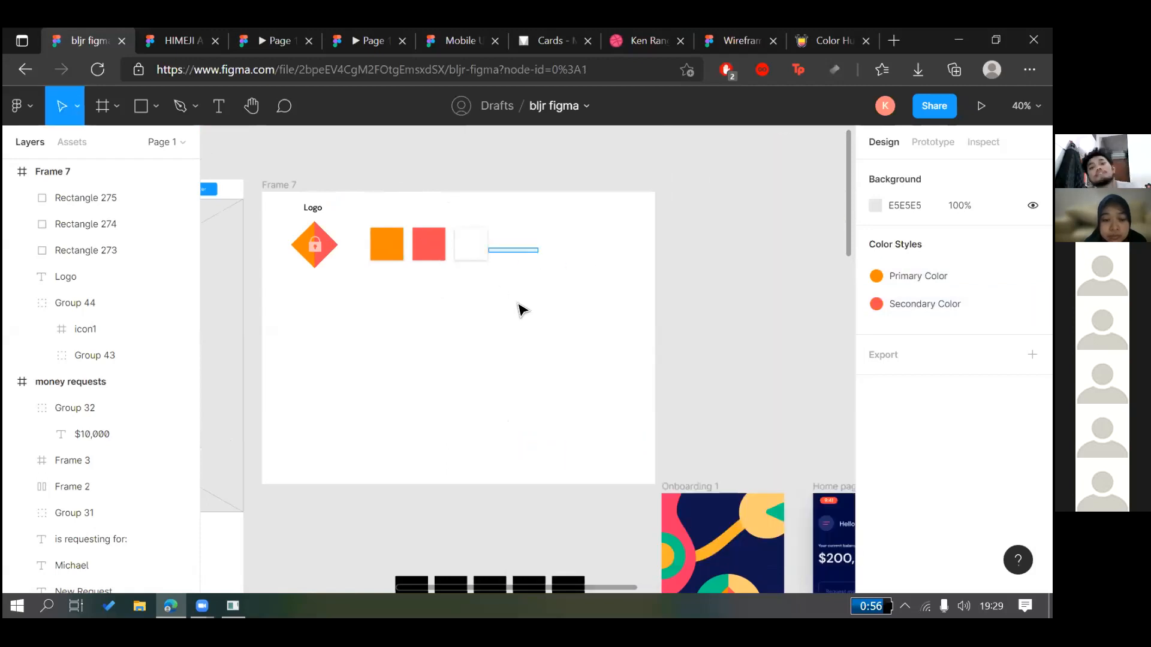
left_click(343, 210)
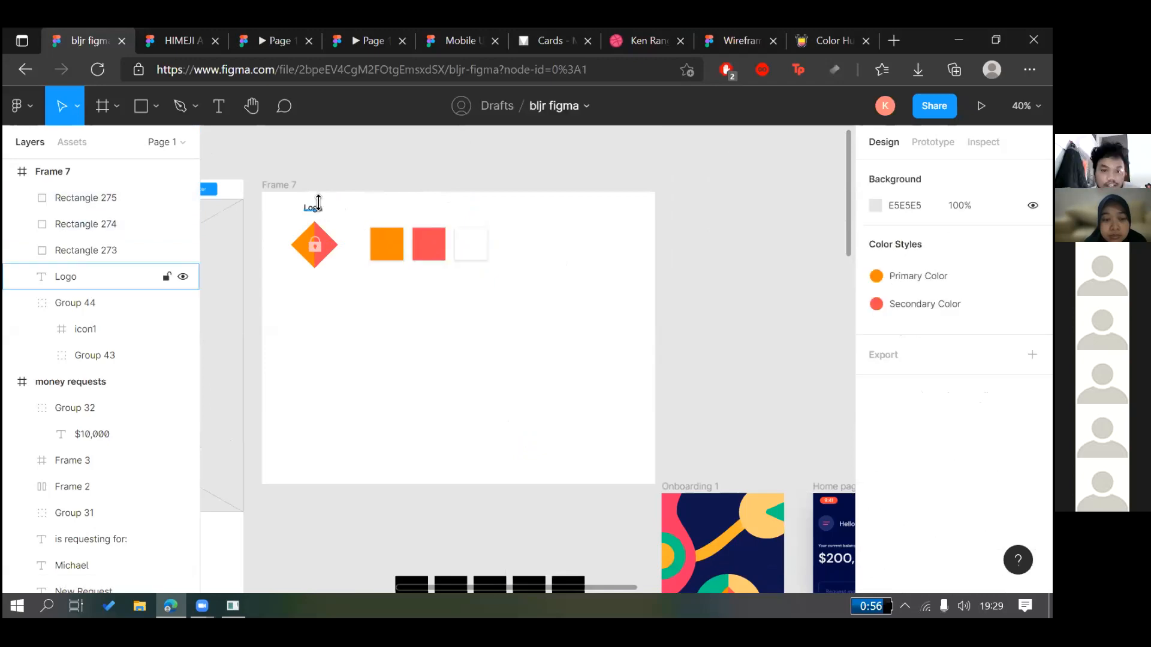
Paste a Color heading above the swatches and type a 'Font' label
left_click(314, 208)
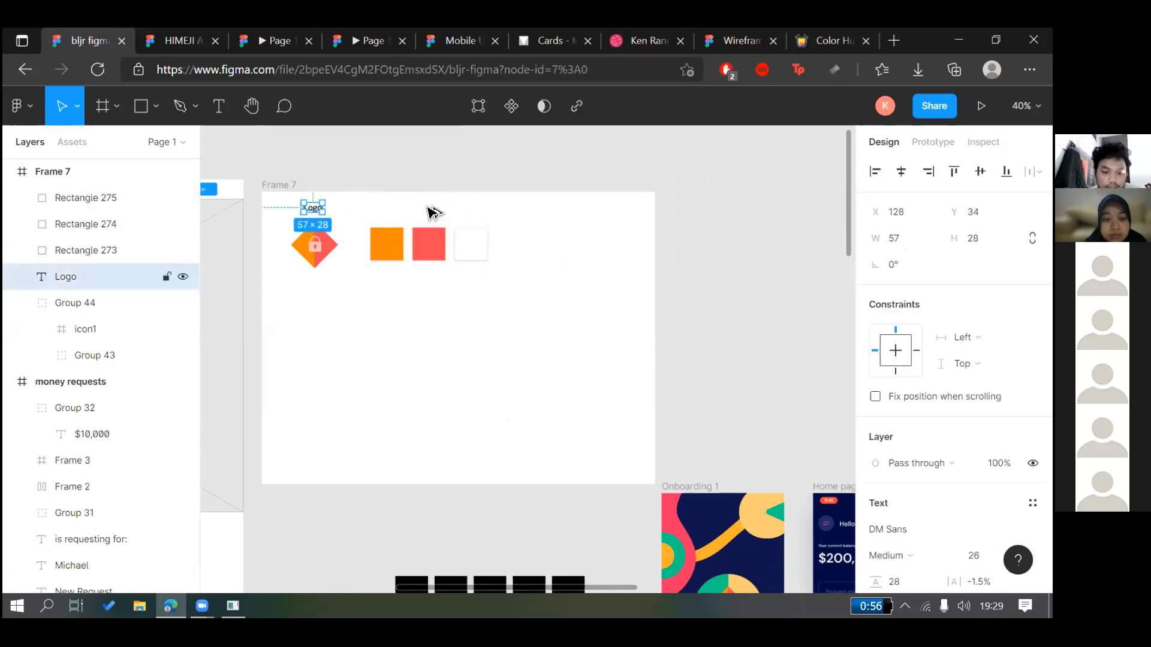
key("ctrl+v")
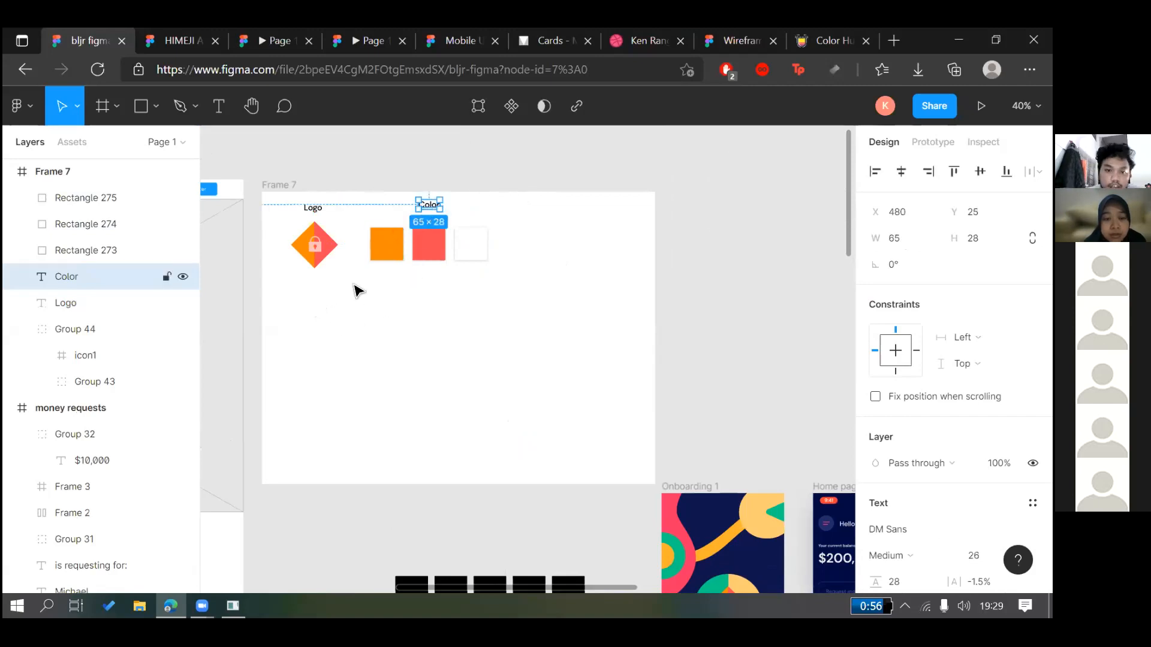
type("Font")
left_click(395, 279)
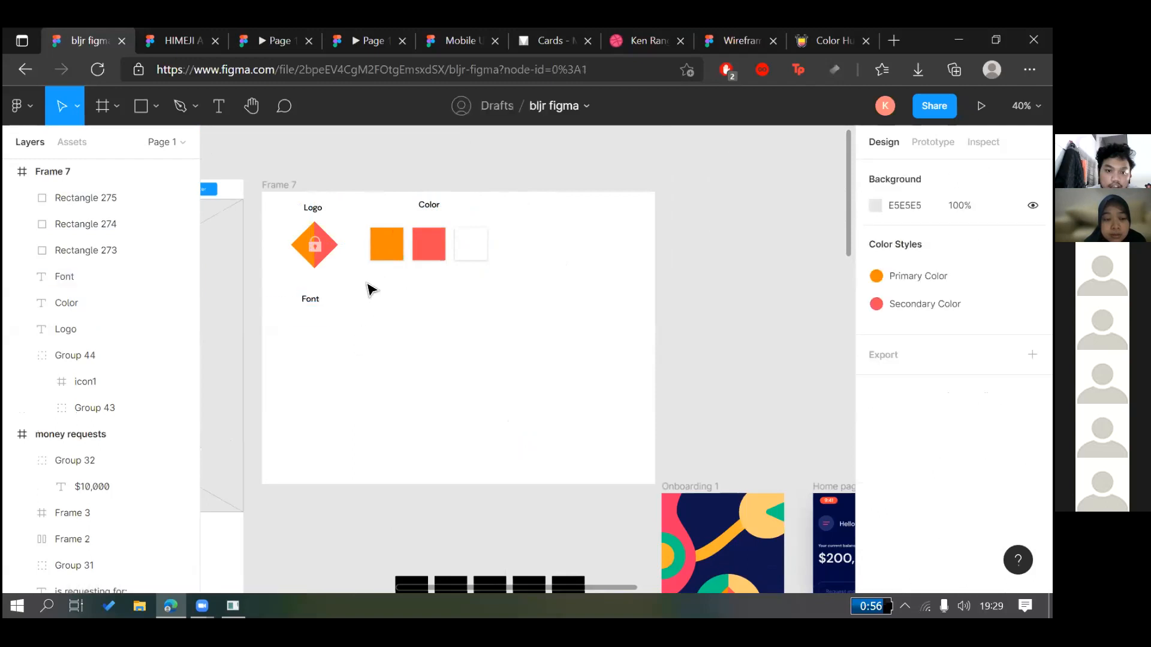
Move the Font label under the logo and duplicate it further down
left_click_drag(312, 303, 318, 297)
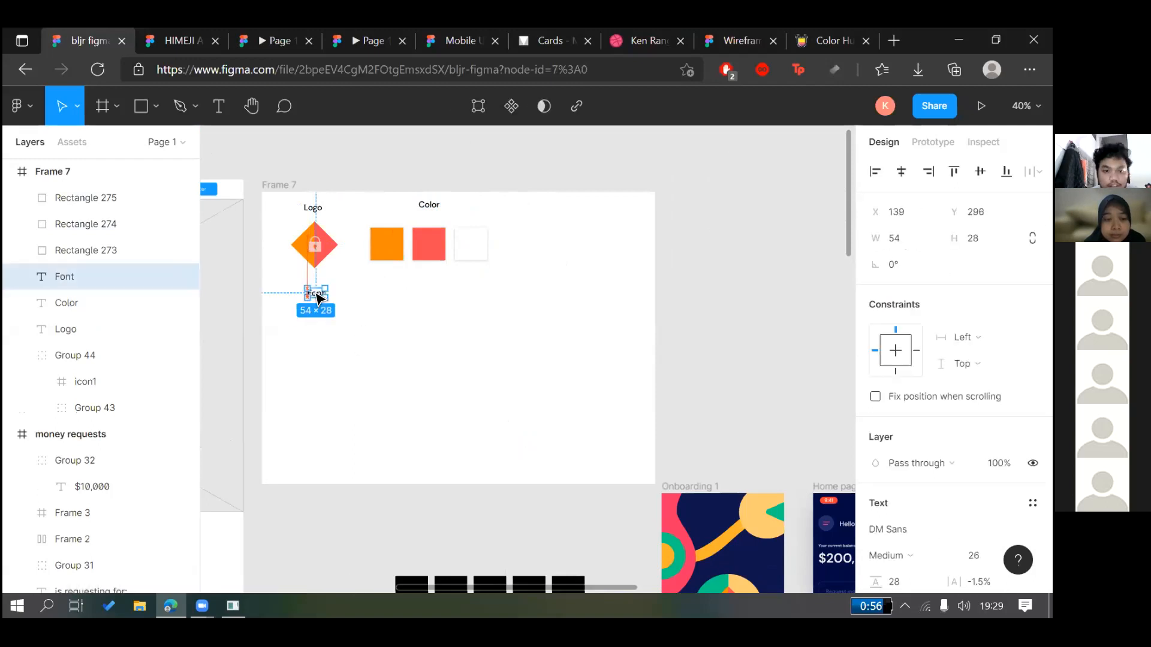
left_click(418, 198)
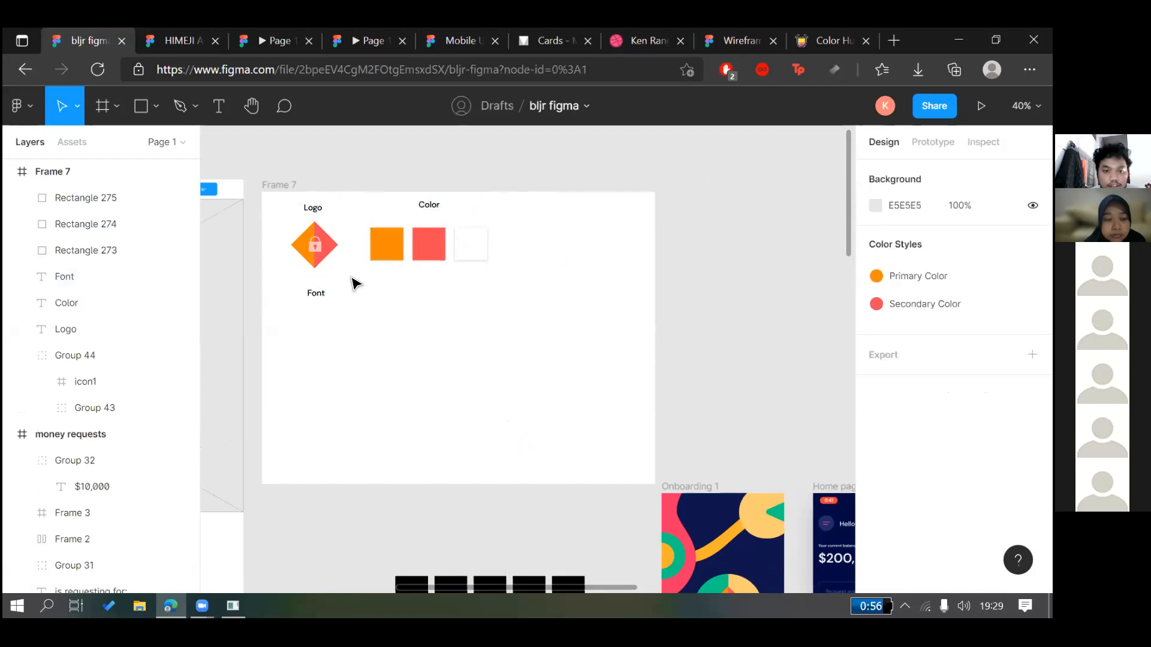
scroll(330, 289, "up", 2)
left_click_drag(336, 294, 320, 365)
Change the lower Font label's typeface to Inter and show its font weight options
left_click(221, 349)
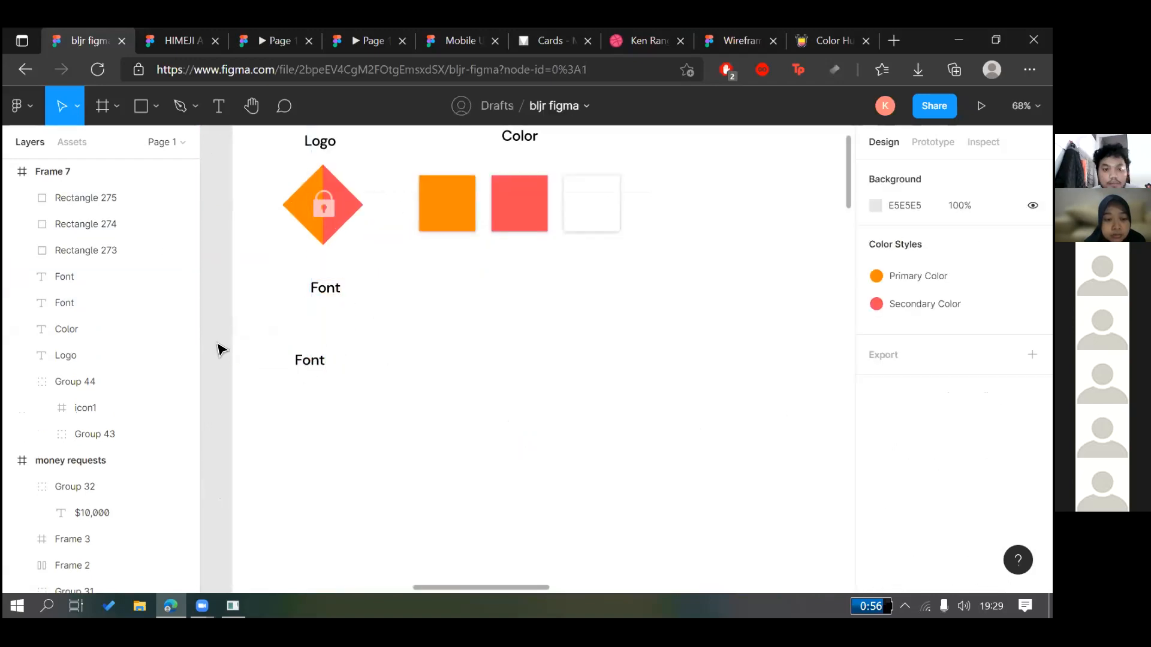
left_click(312, 361)
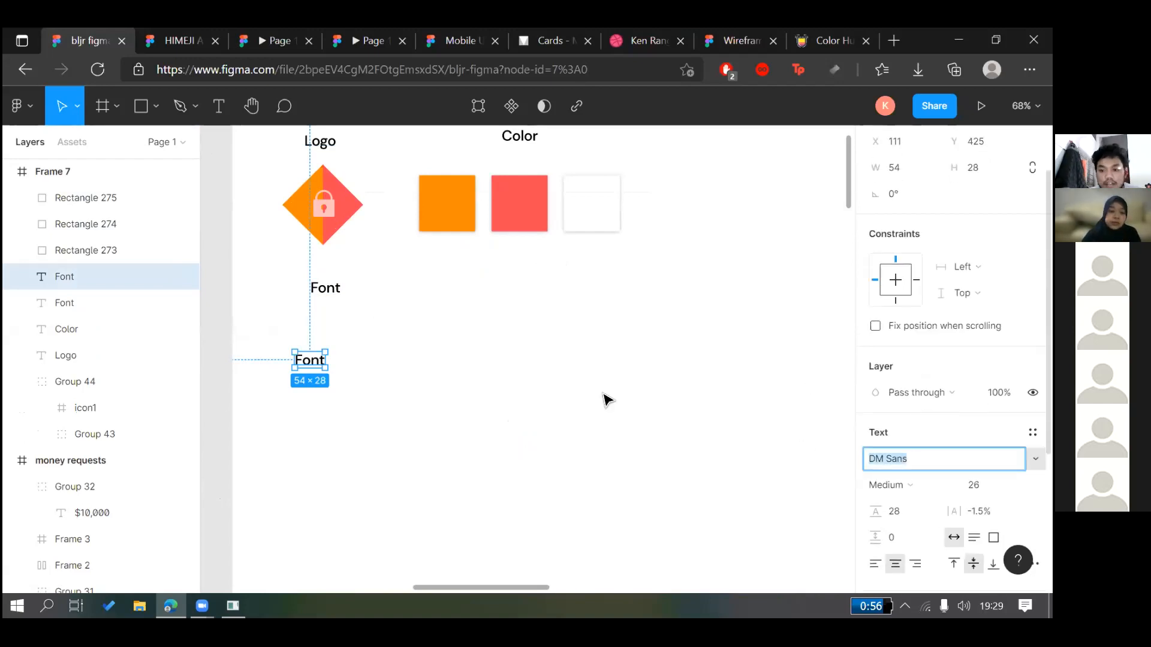
key("Escape")
left_click(297, 361)
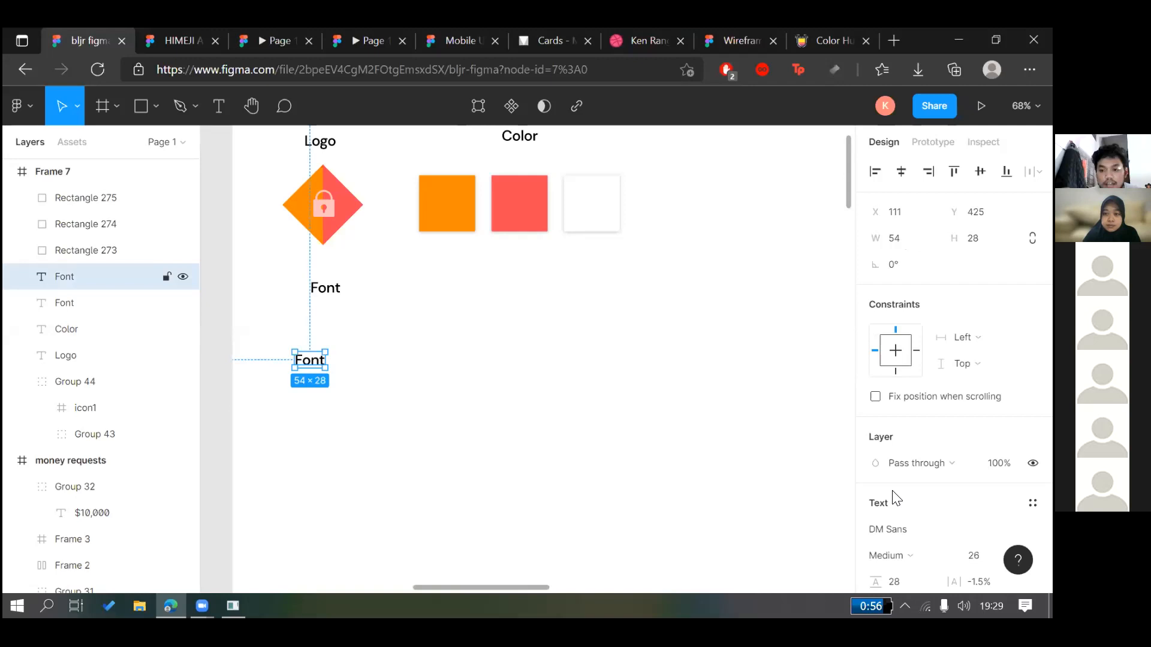
scroll(899, 420, "down", 3)
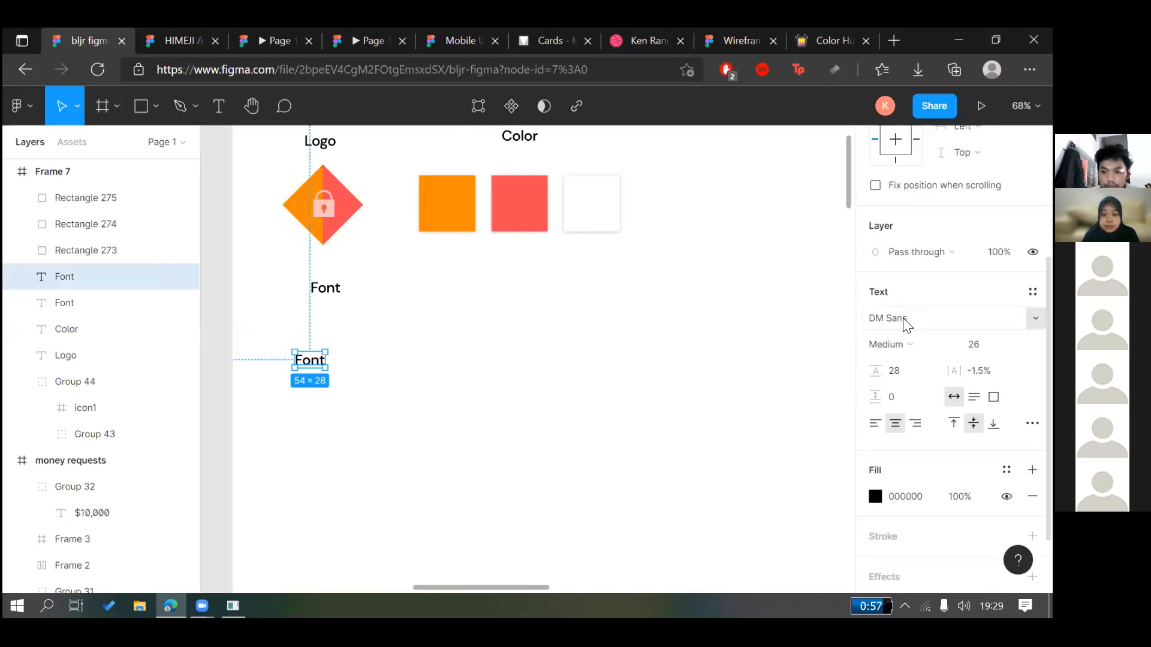
left_click(905, 324)
scroll(911, 383, "up", 1)
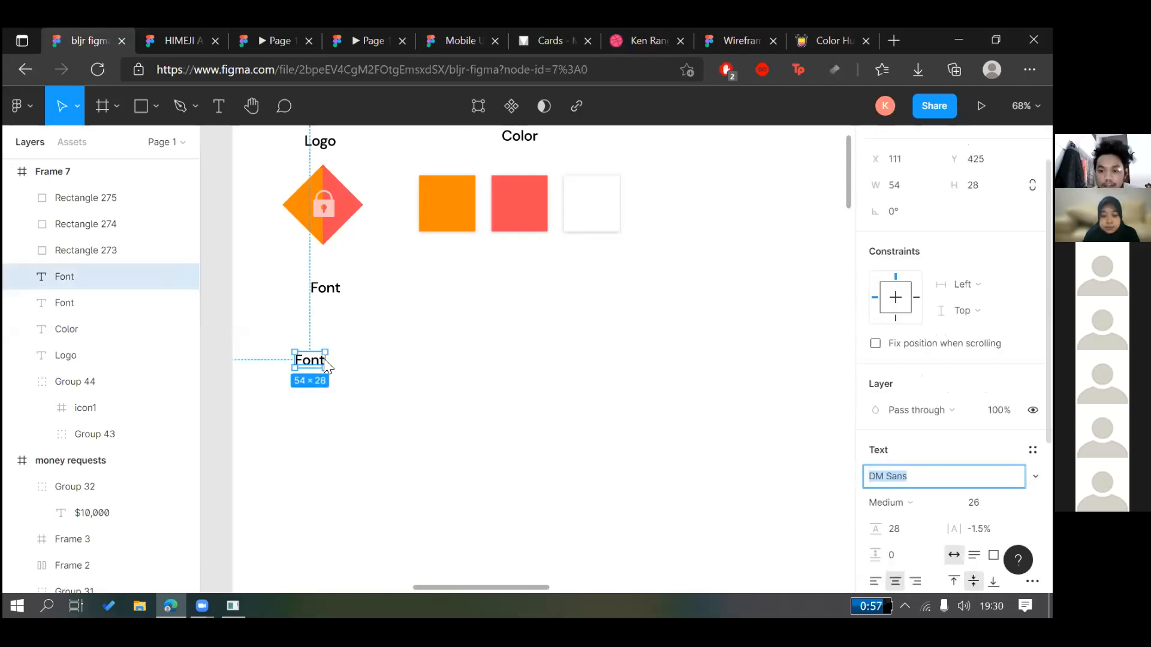
type("Inter")
key("Return")
left_click(917, 420)
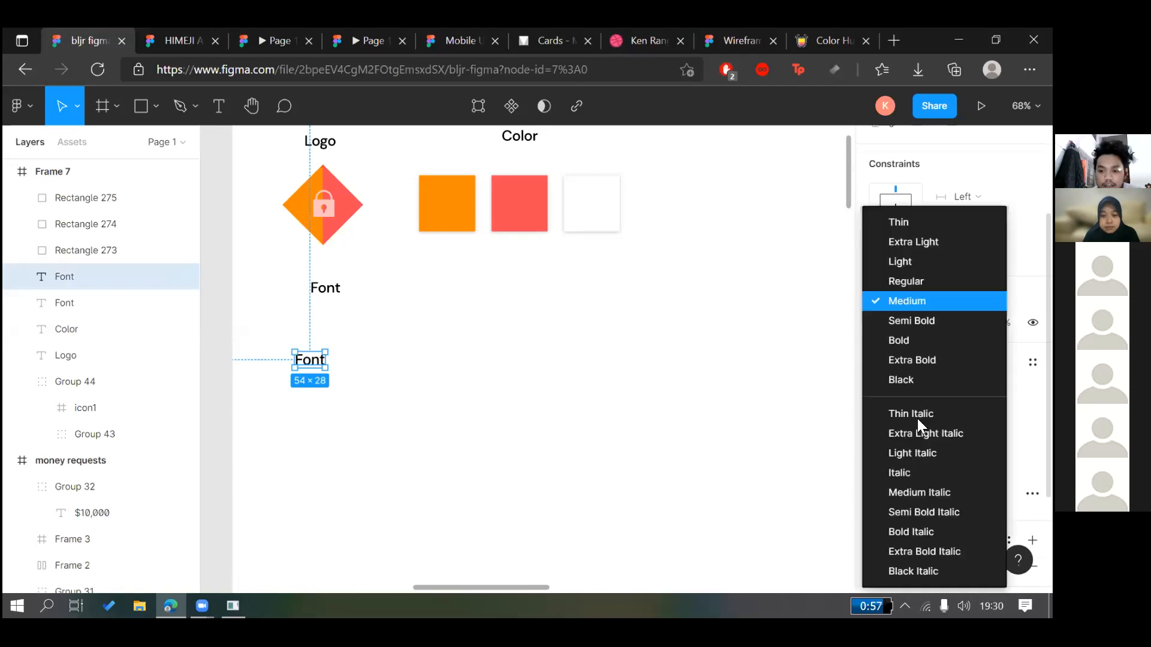
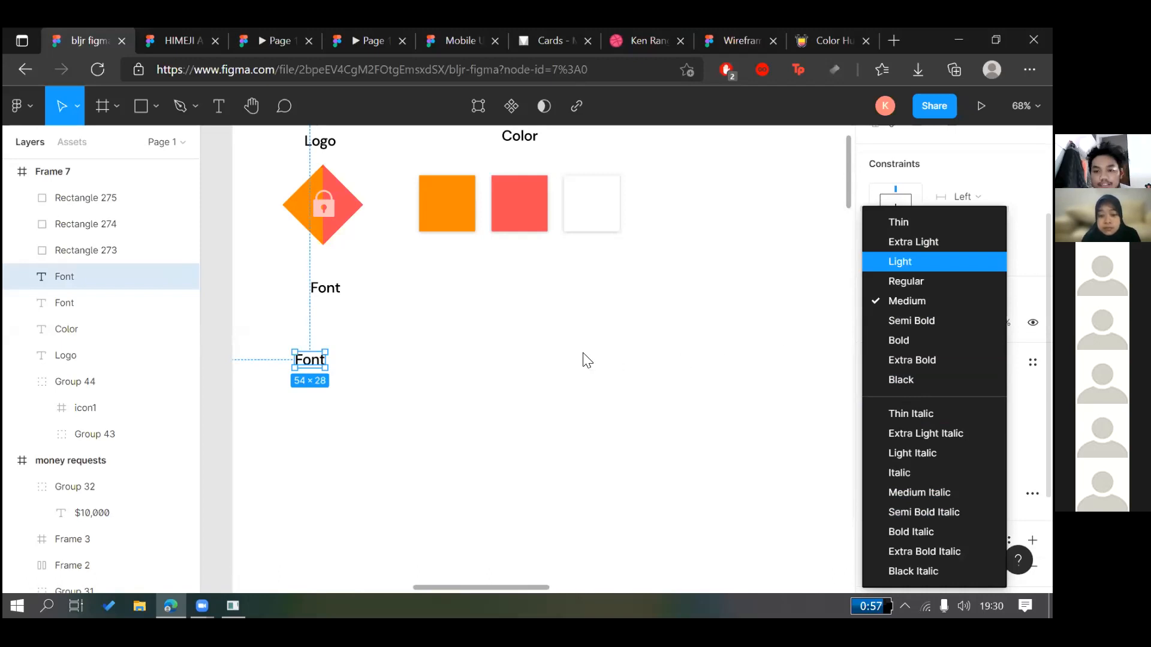
Duplicate the Font label into a third copy below the other two
left_click(347, 381)
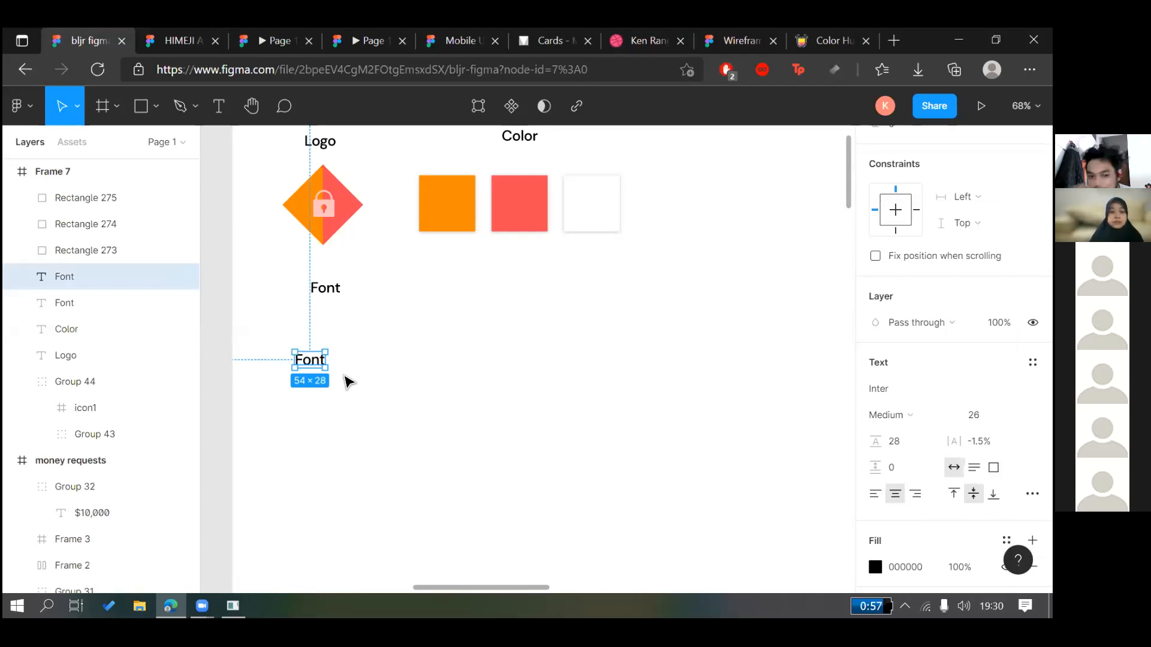
scroll(344, 375, "down", 2)
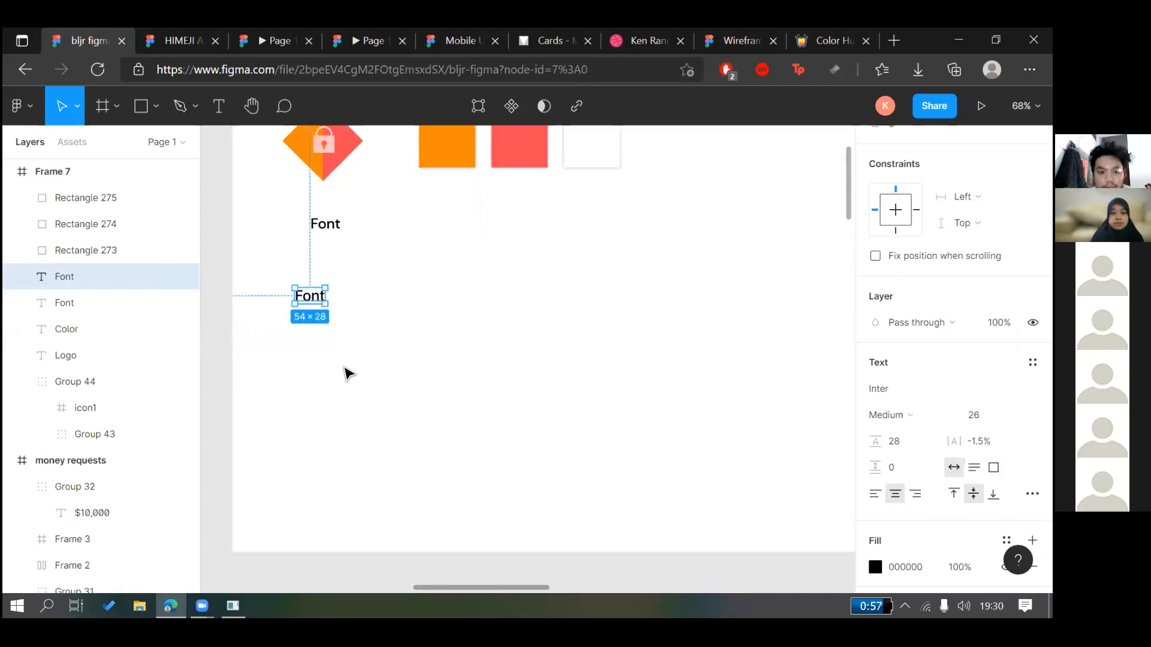
left_click(404, 329)
scroll(401, 329, "down", 5)
scroll(362, 376, "up", 2)
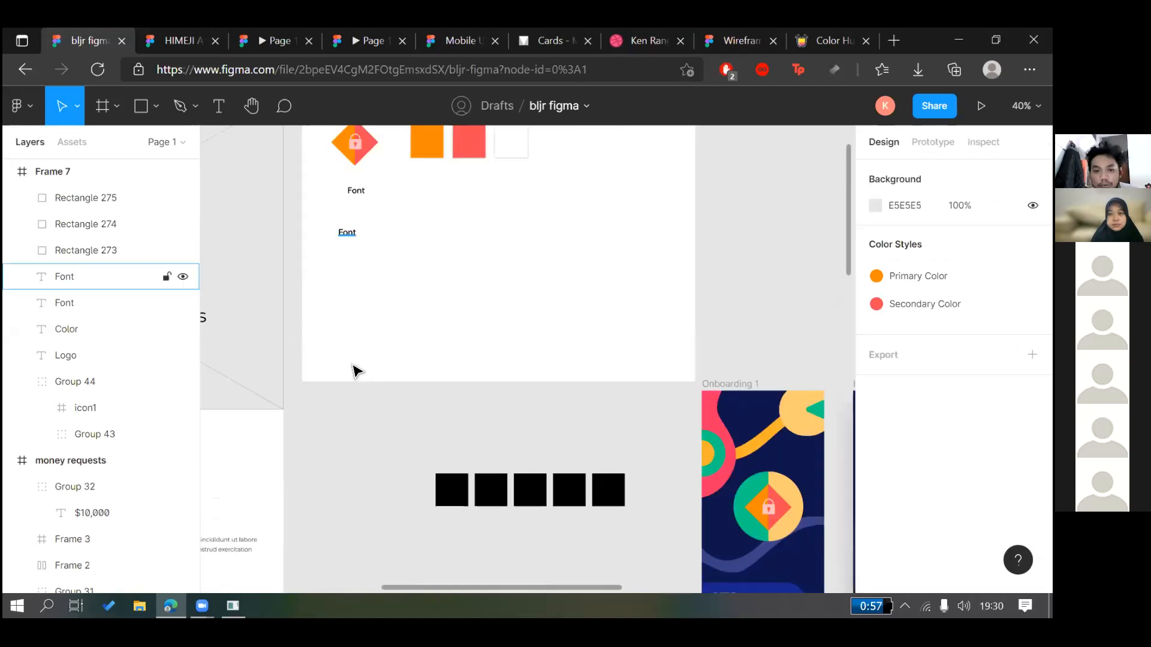
scroll(357, 371, "up", 5)
mouse_move(340, 407)
left_mouse_down()
mouse_move(355, 369)
mouse_move(357, 400)
left_mouse_up()
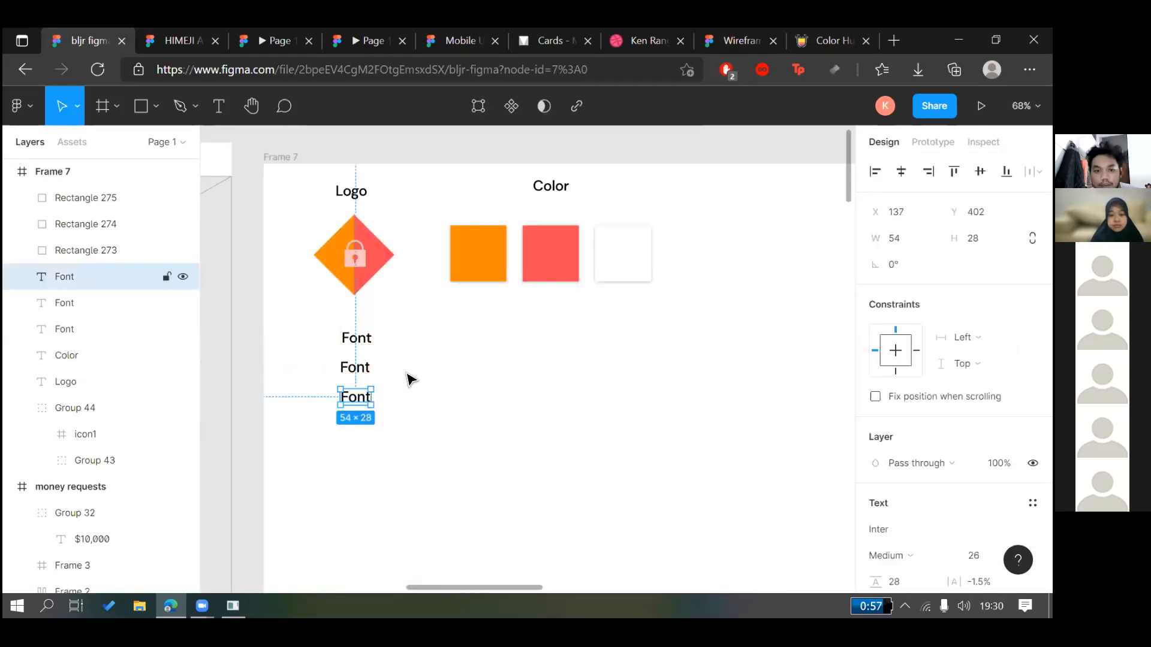
left_click(410, 379)
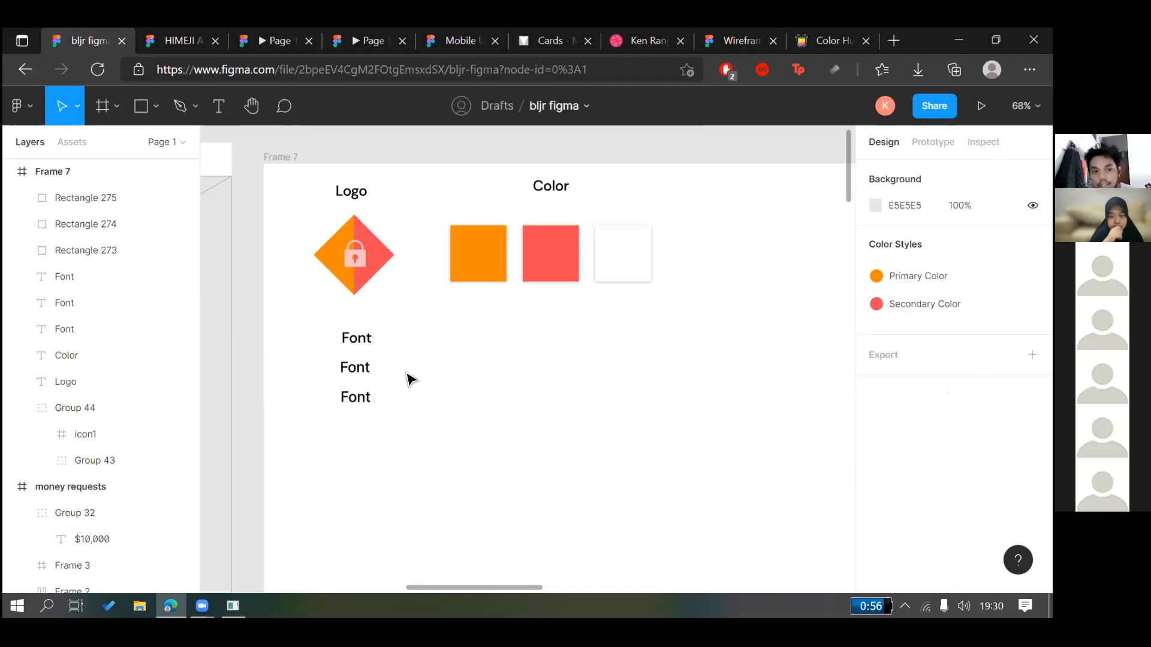
Nudge the bottom Font label up so the three labels sit 17 px apart
scroll(409, 379, "down", 5)
scroll(590, 385, "left", 1)
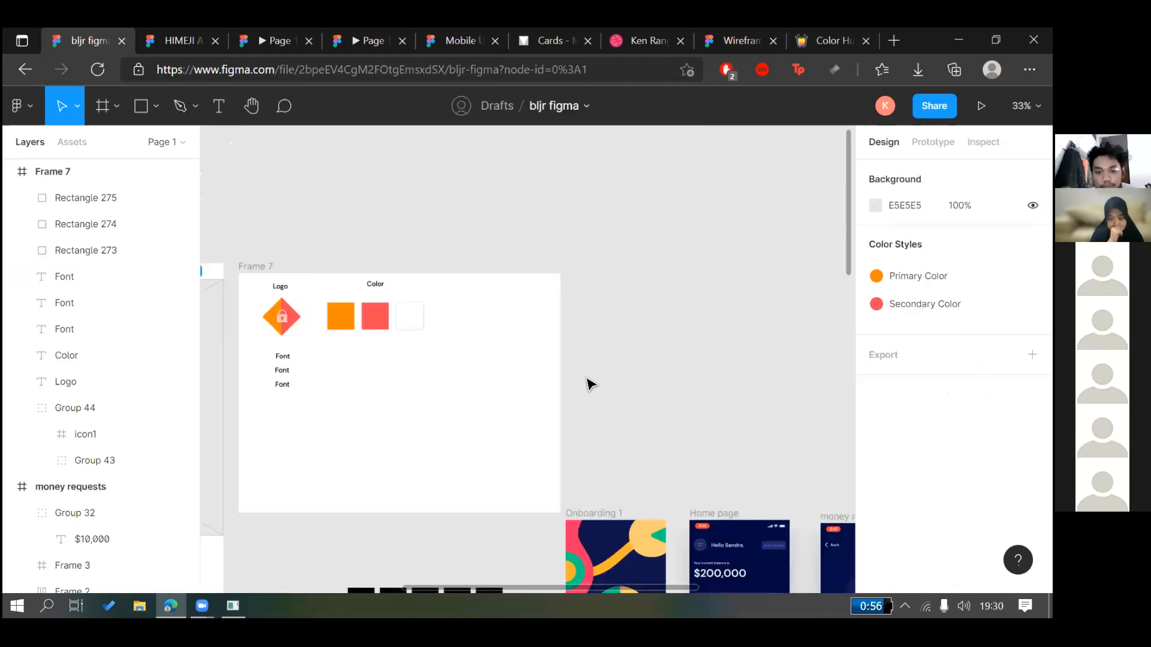
scroll(584, 391, "down", 1)
scroll(531, 372, "up", 1)
scroll(528, 369, "left", 1)
scroll(523, 358, "up", 3)
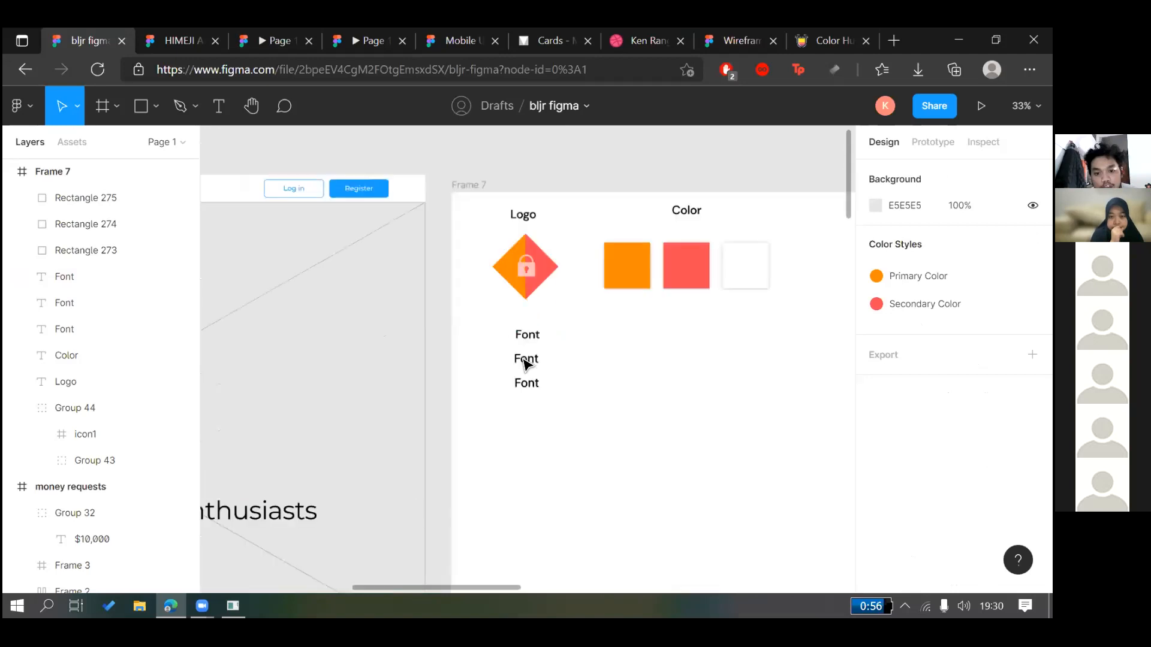
scroll(523, 363, "up", 1)
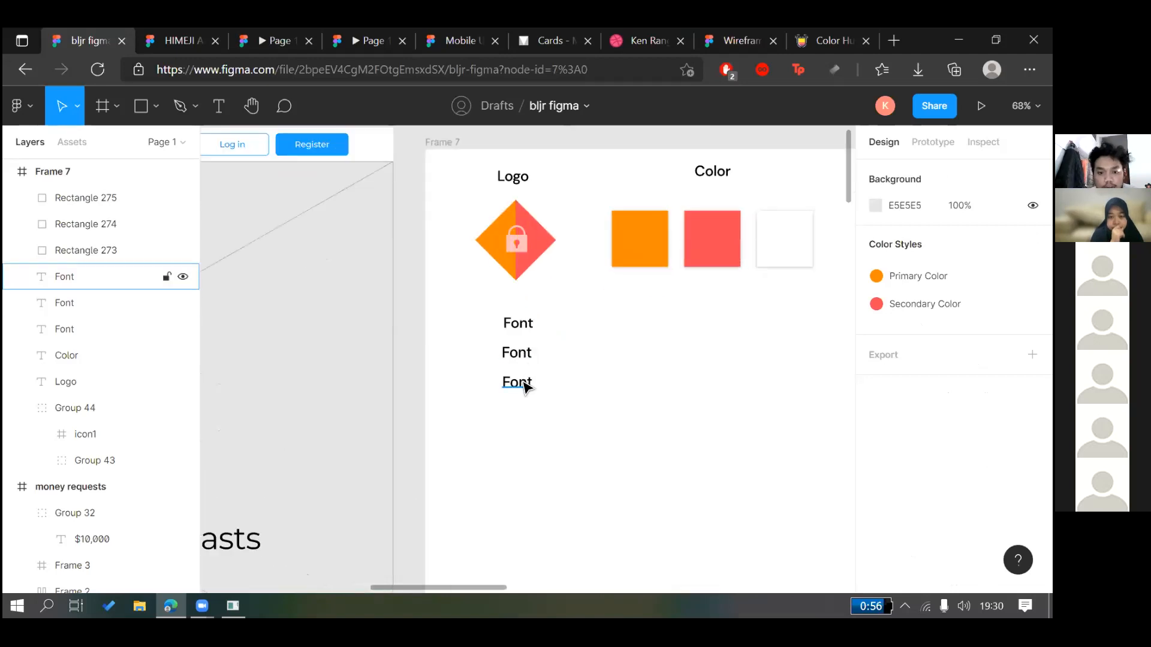
left_click(524, 382)
left_click_drag(524, 382, 524, 378)
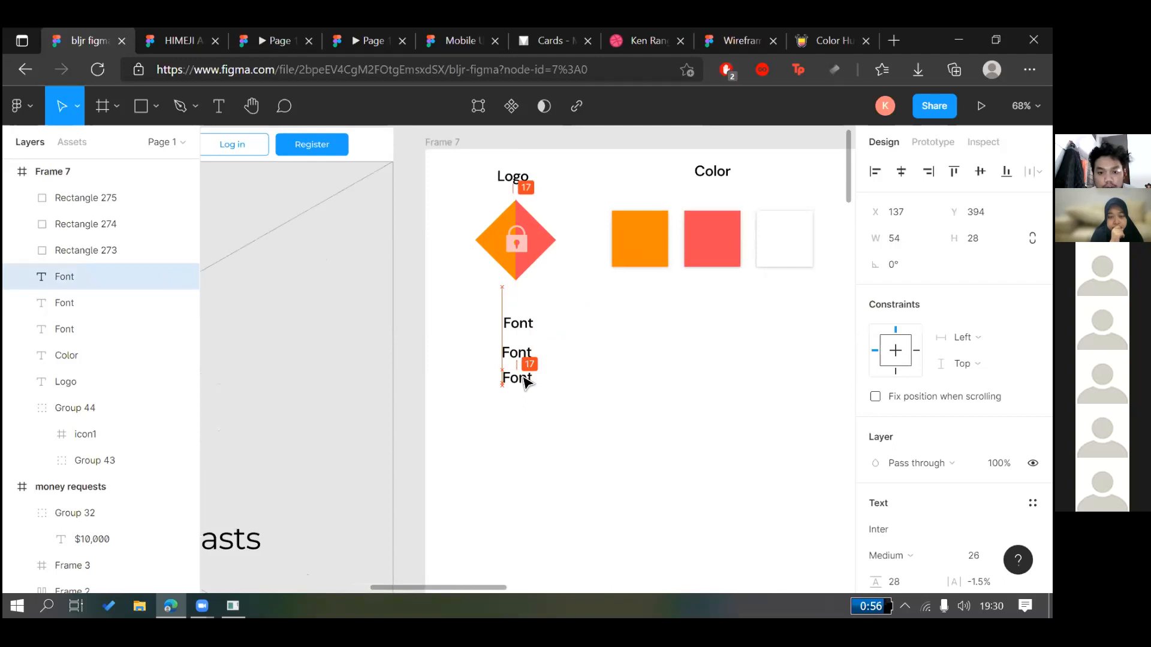
left_click_drag(523, 377, 524, 378)
Change the middle and bottom Font labels' font family to DM Sans
left_click(703, 465)
scroll(704, 465, "right", 2)
left_click_drag(390, 349, 371, 375)
left_click(381, 371)
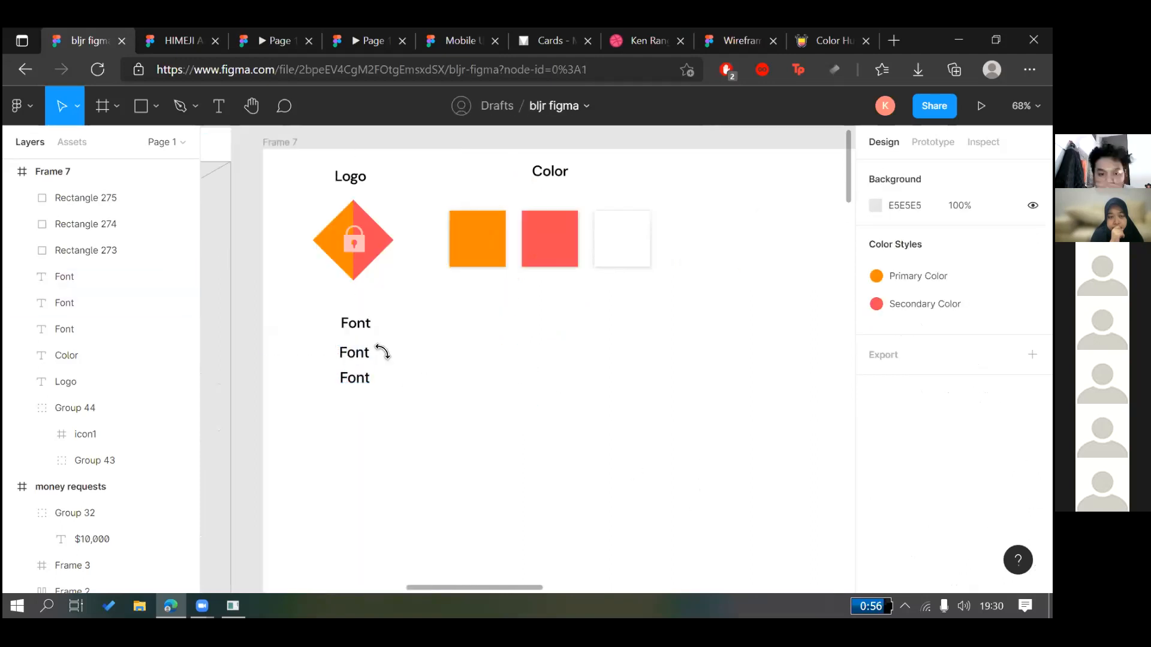
left_click(367, 358)
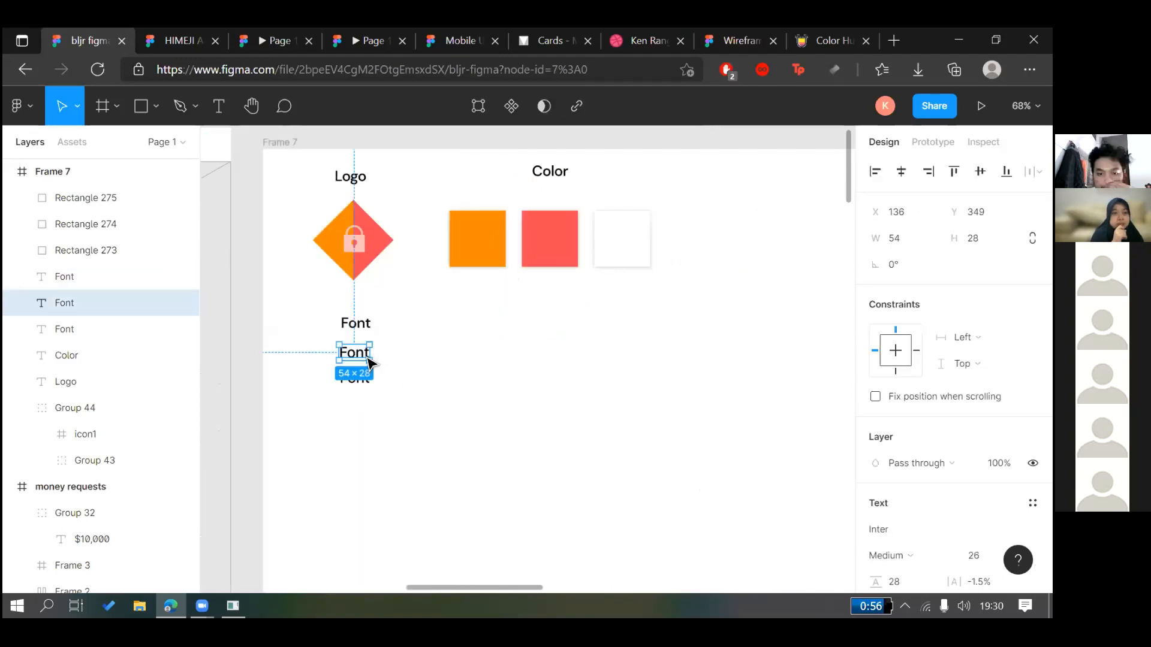
left_click(900, 529)
type("DM Mono")
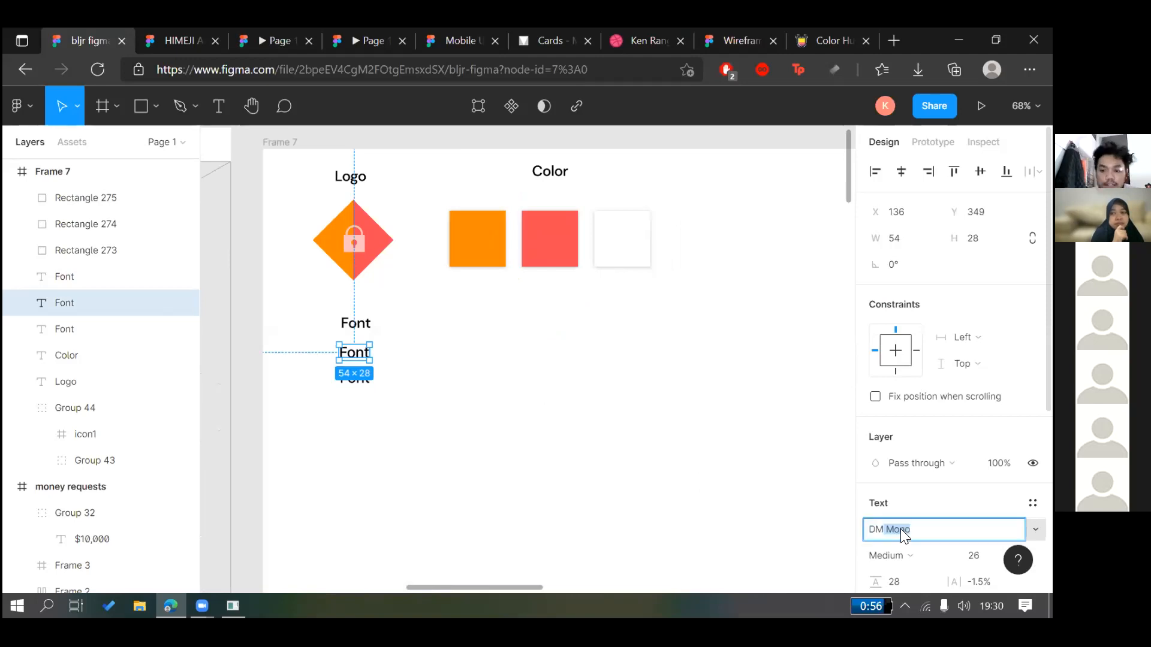
key("Return")
left_click(393, 378)
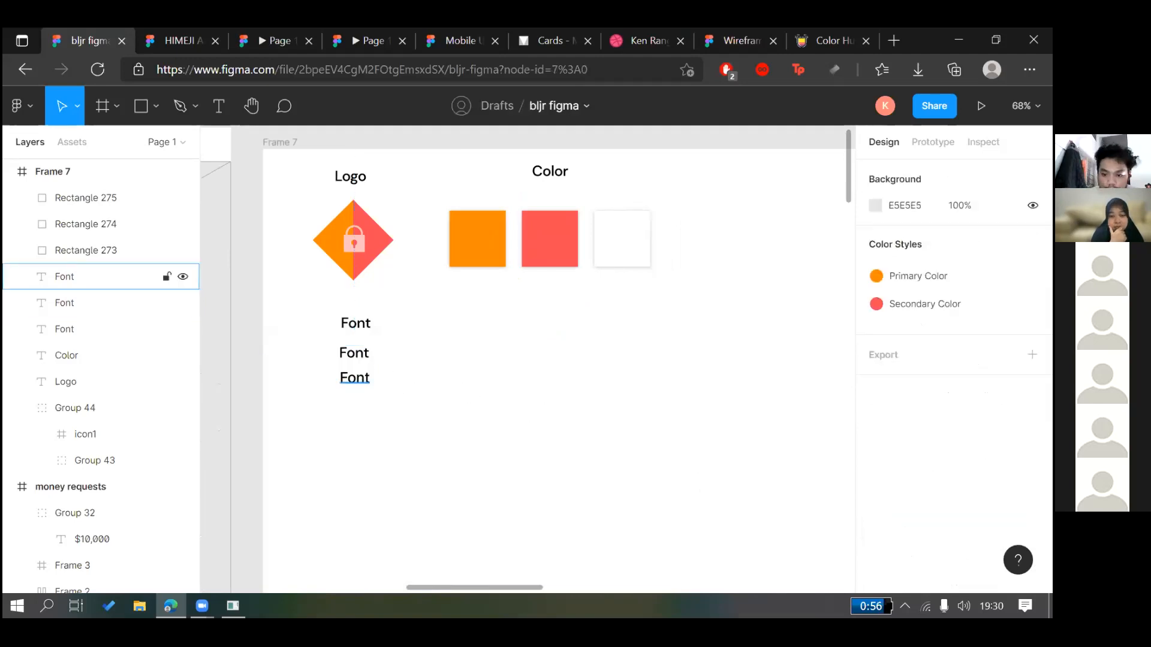
left_click(358, 378)
left_click(916, 530)
type("DM")
key("Return")
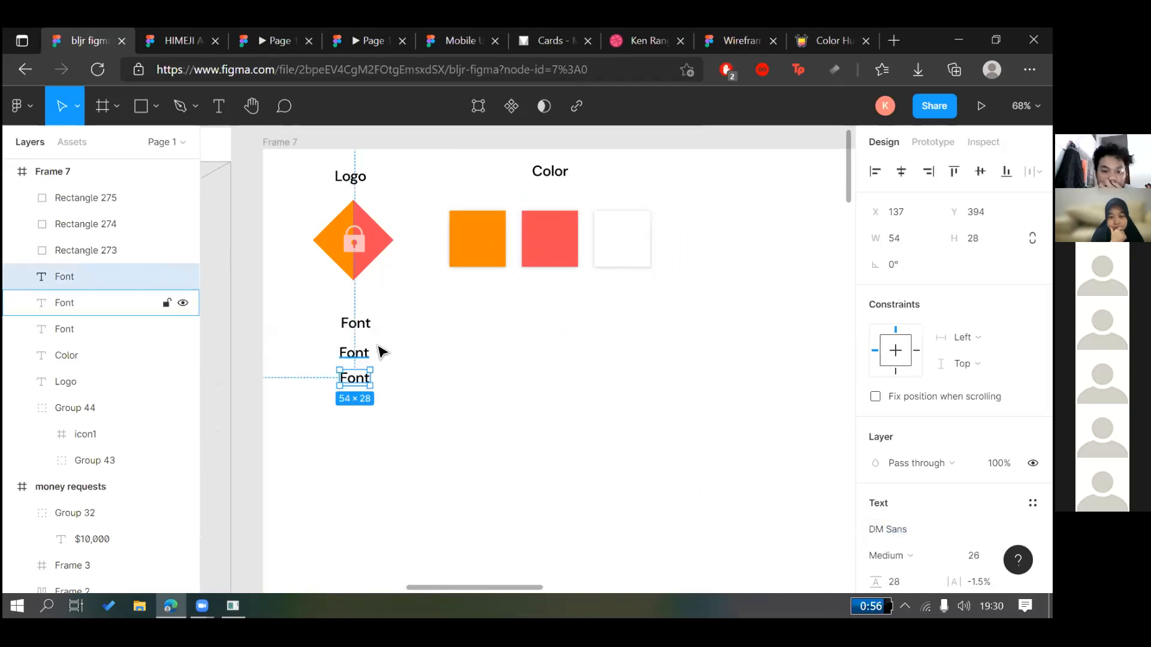
left_click(362, 353)
Retype the middle label as 'Heading' and the bottom label as 'Component'
double_click(363, 355)
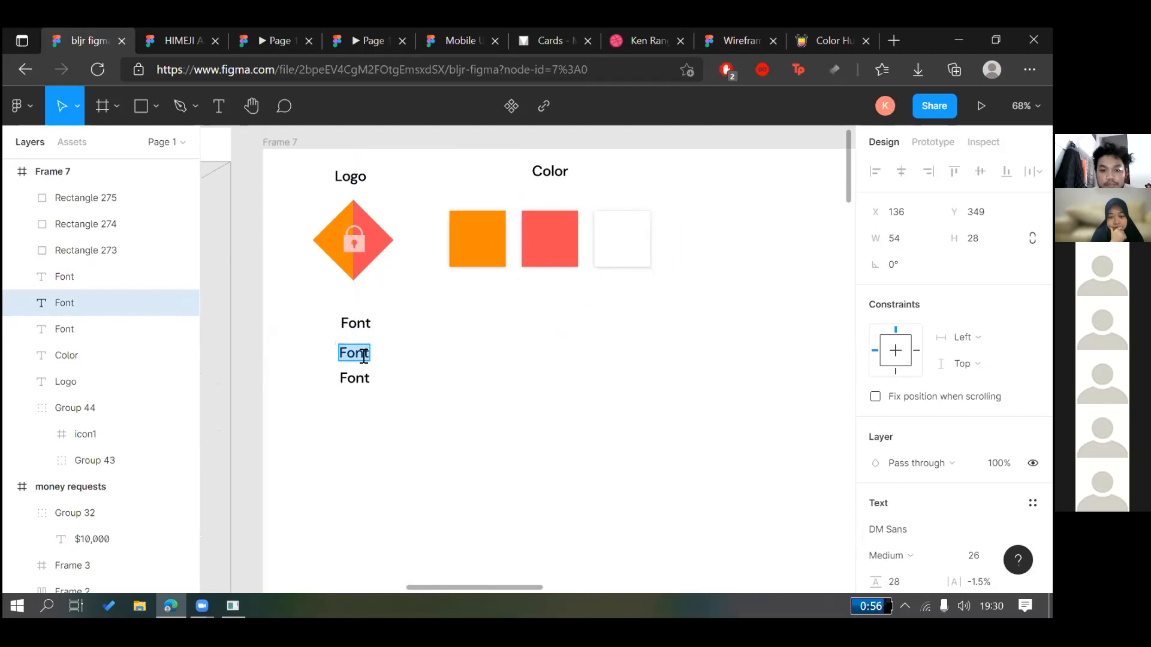
type("Heading")
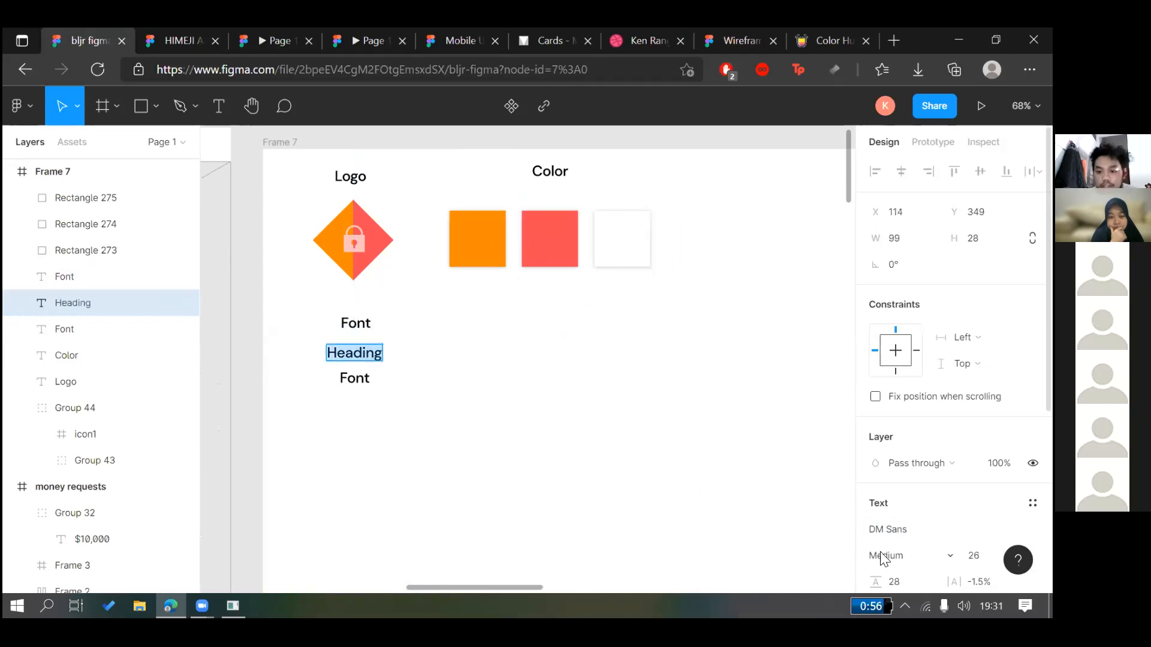
left_click(888, 556)
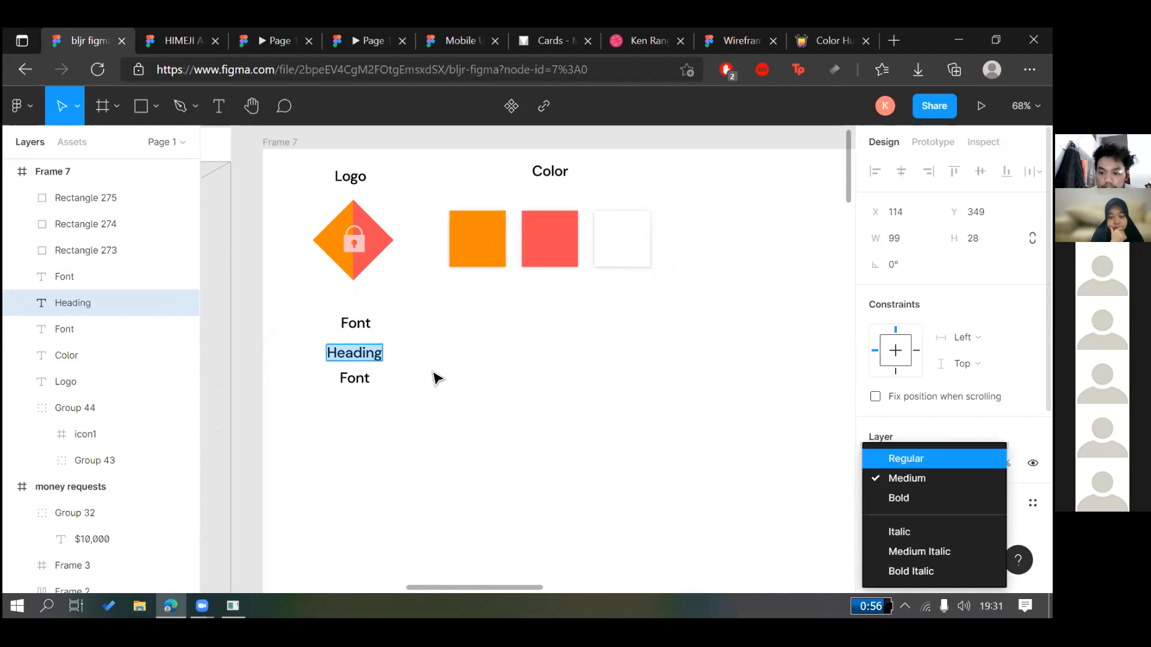
double_click(364, 384)
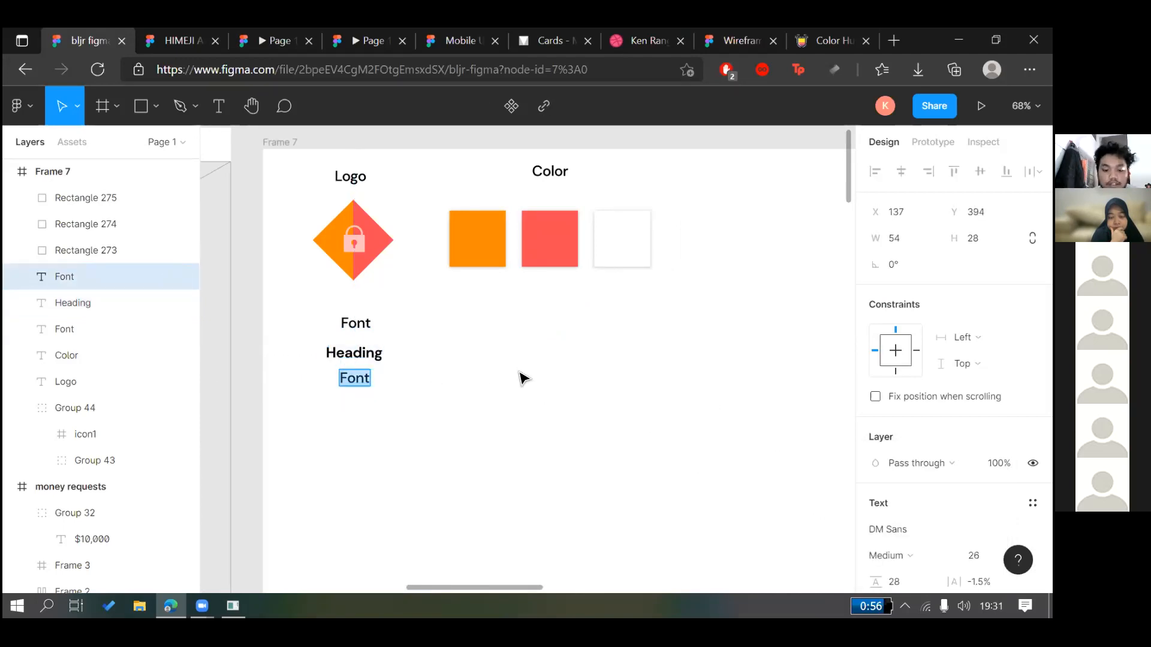
type("c")
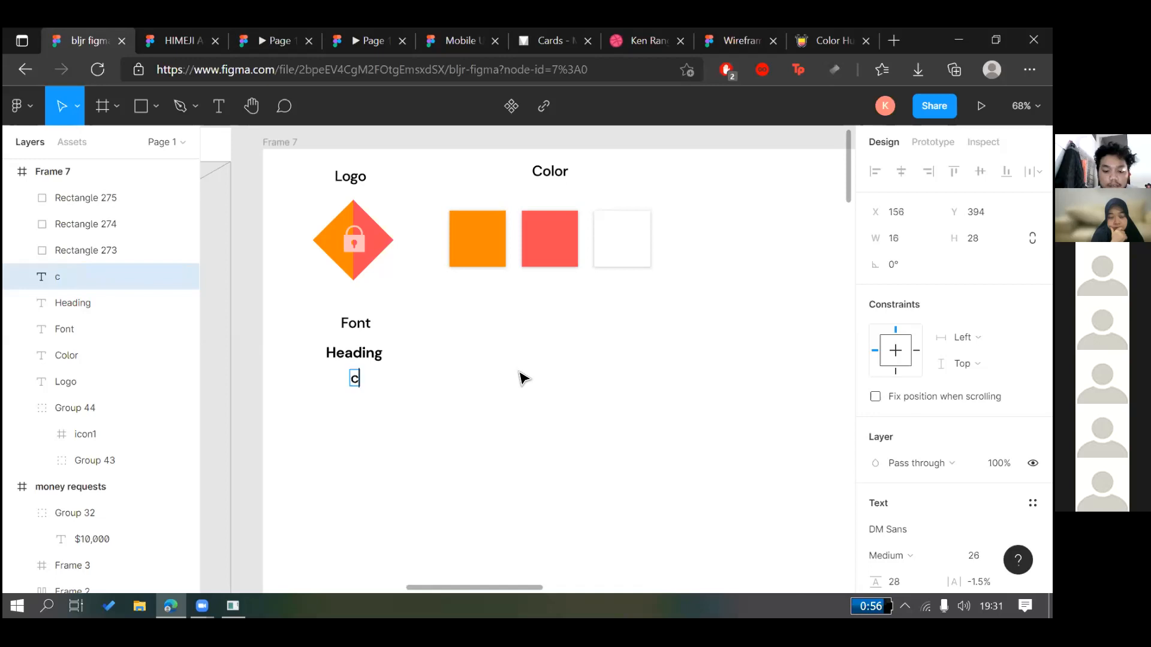
type("omponent")
key("ctrl+a")
scroll(912, 547, "down", 2)
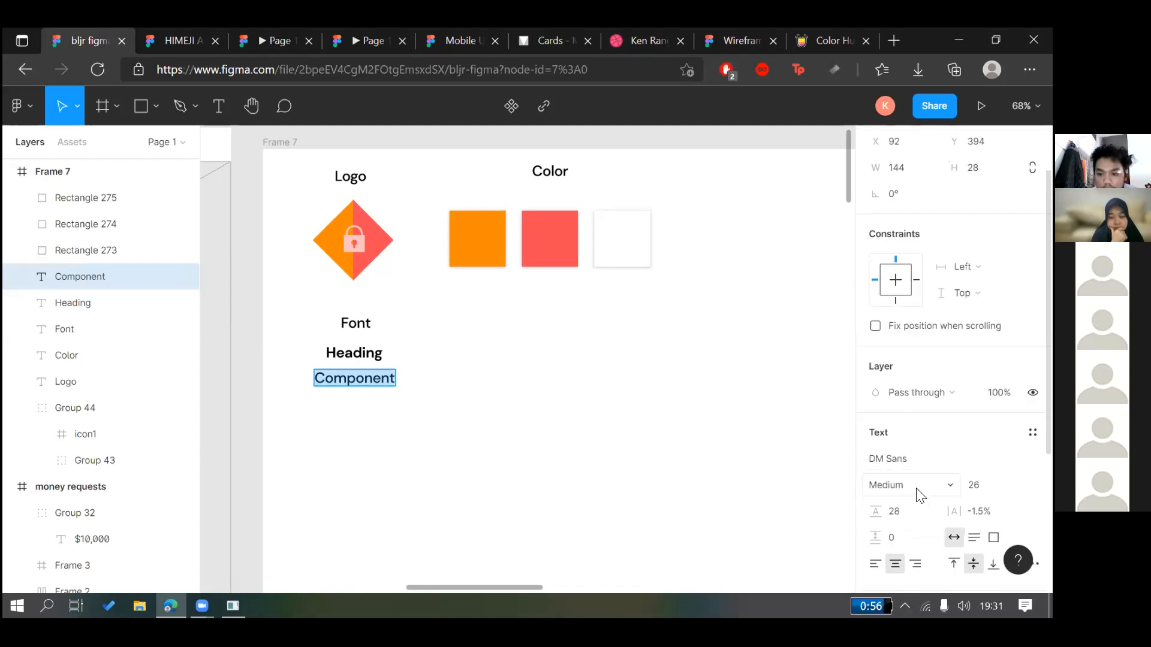
left_click(926, 482)
left_click(612, 414)
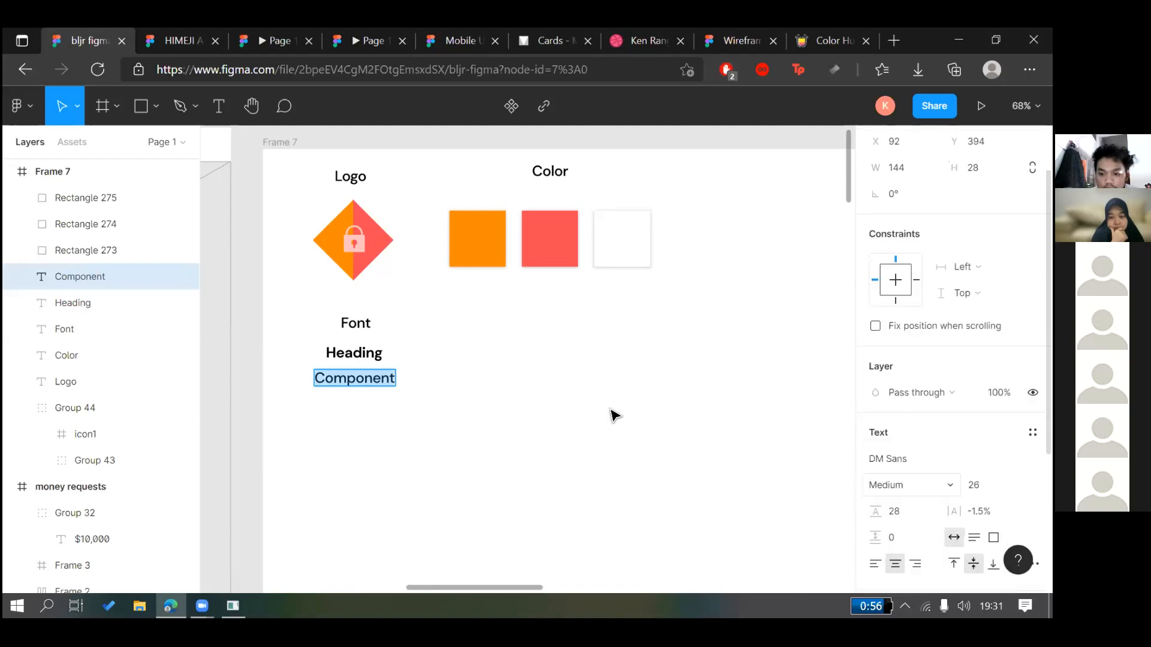
Duplicate the Component label below it and set all three labels in Inter
left_click(342, 403)
left_click_drag(363, 381, 363, 405)
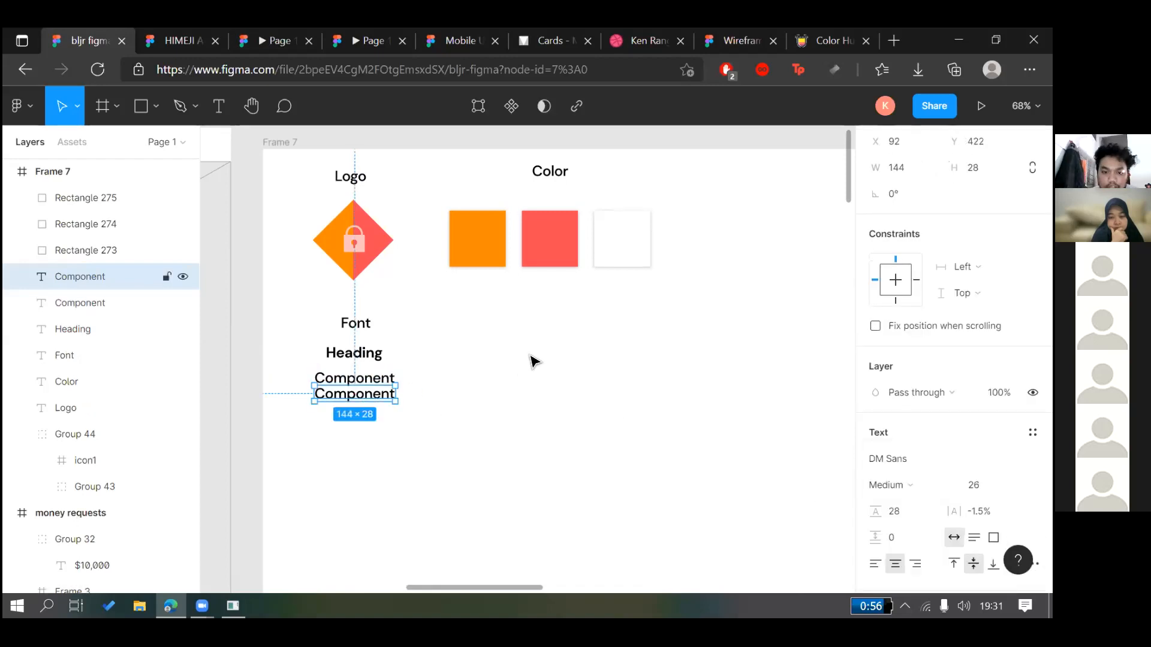
left_click(451, 358)
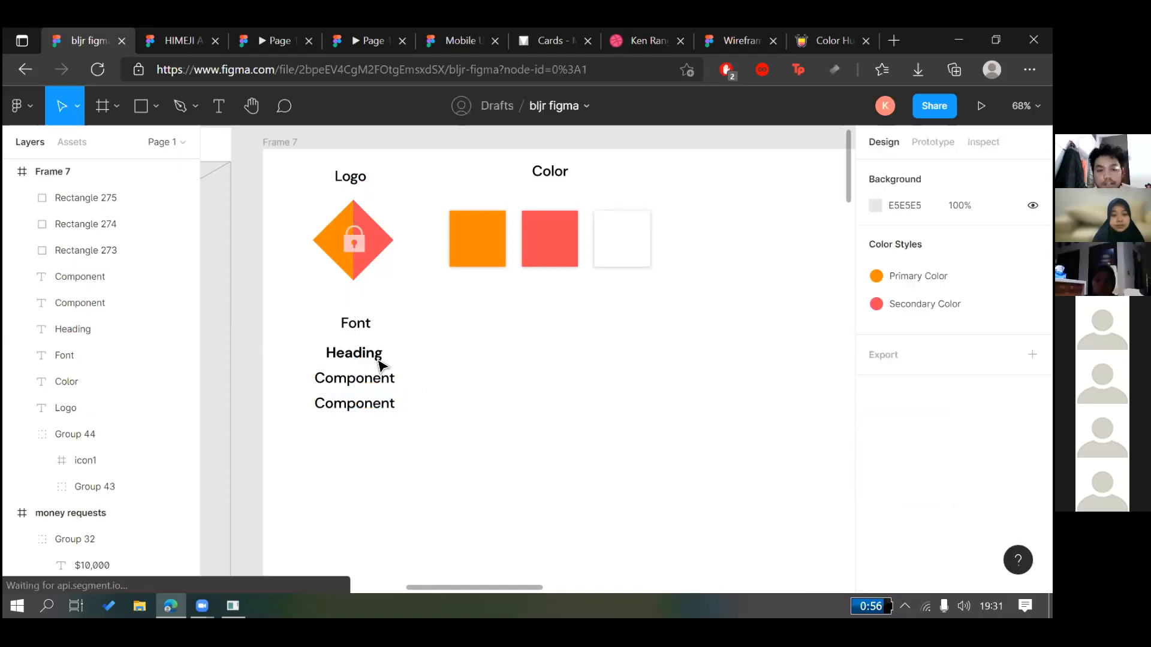
left_click_drag(424, 419, 313, 345)
left_click(601, 411)
left_click(338, 348)
left_click_drag(410, 420, 362, 355)
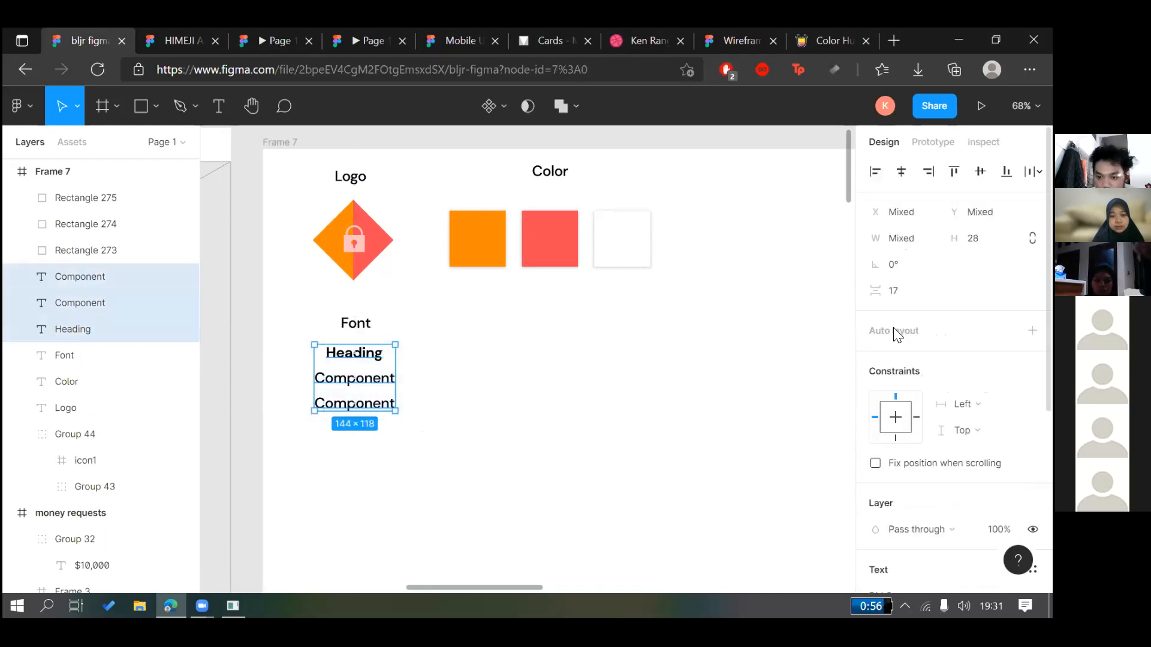
scroll(893, 327, "down", 2)
scroll(906, 319, "down", 2)
left_click(885, 314)
type("Inter")
key("Return")
Set the first Component label to Regular weight
left_click(594, 437)
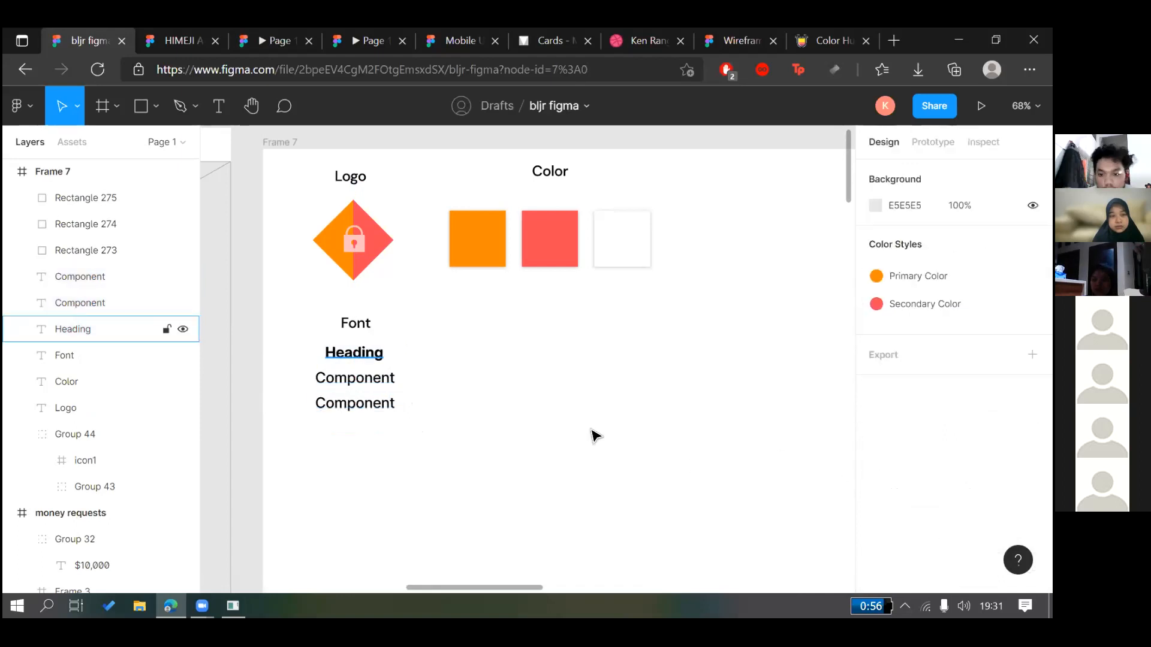
left_click(354, 353)
key("Escape")
left_click(79, 303)
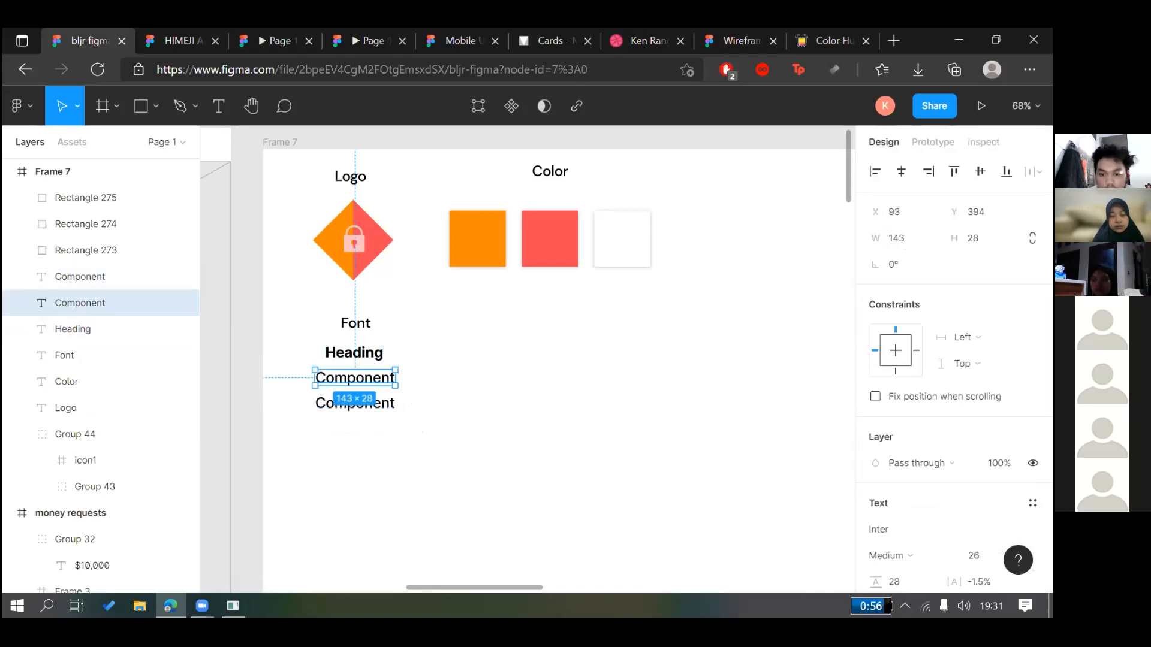
left_click(887, 555)
left_click(891, 293)
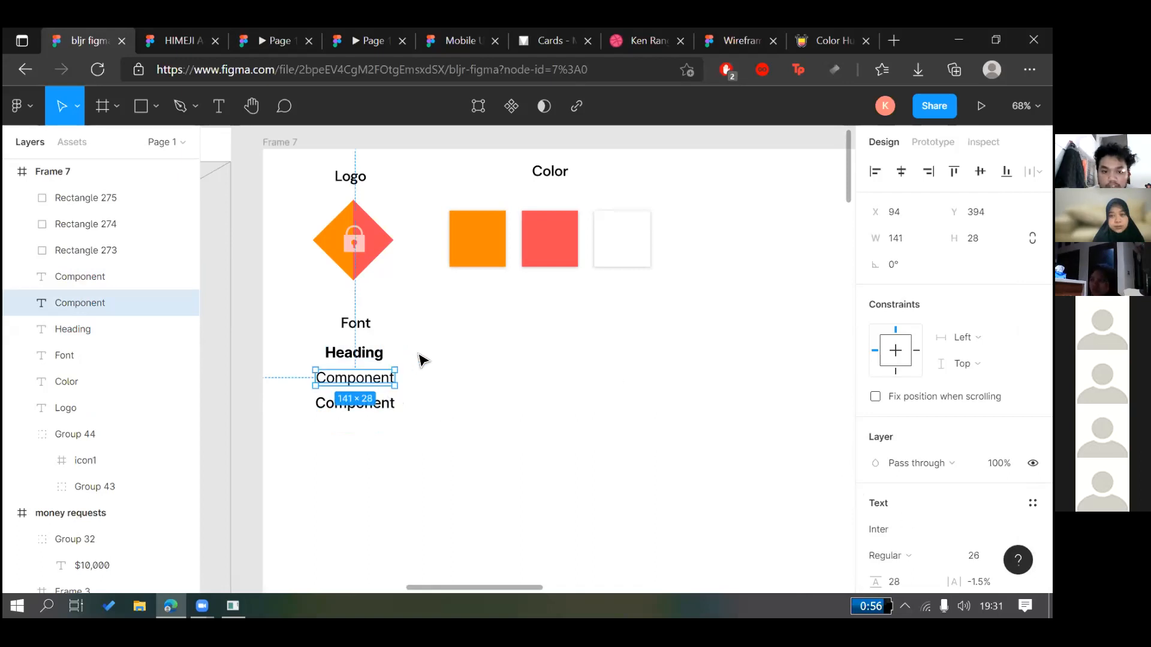
Rename the top labels to 'Heading 1' and 'Text'
double_click(372, 354)
type("1")
left_click(408, 359)
key("Tab")
key("Return")
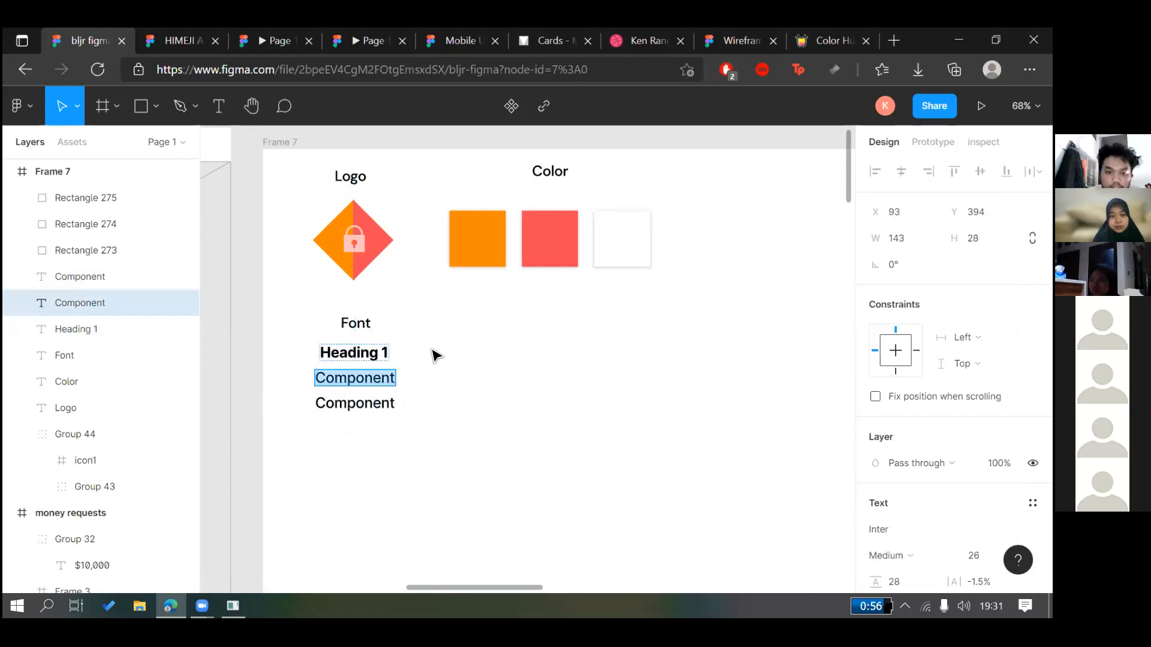
type("Text")
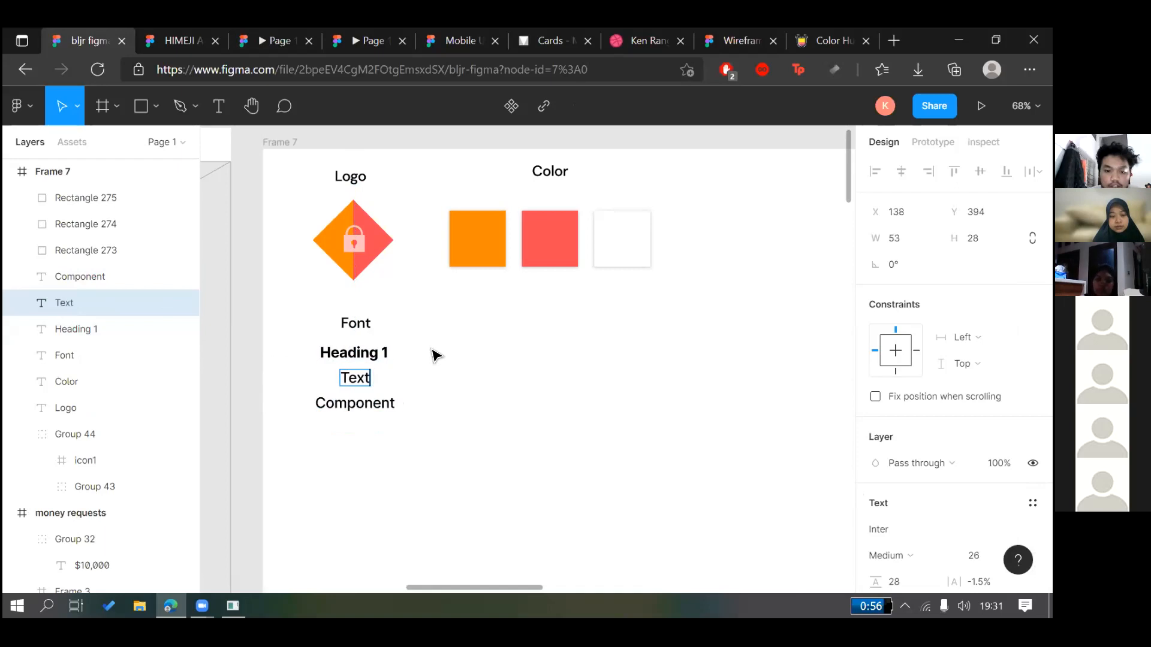
Rename the bottom label to 'Text 2' and give it Regular weight
double_click(389, 405)
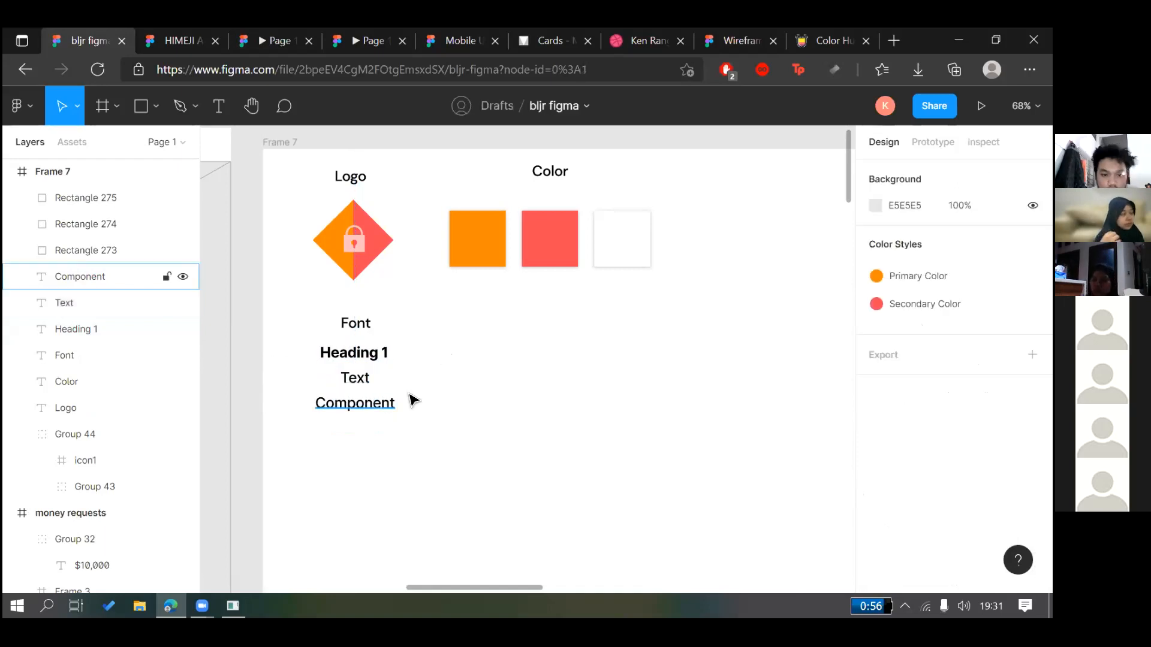
type("Te")
key("BackSpace")
key("BackSpace")
type("Sub")
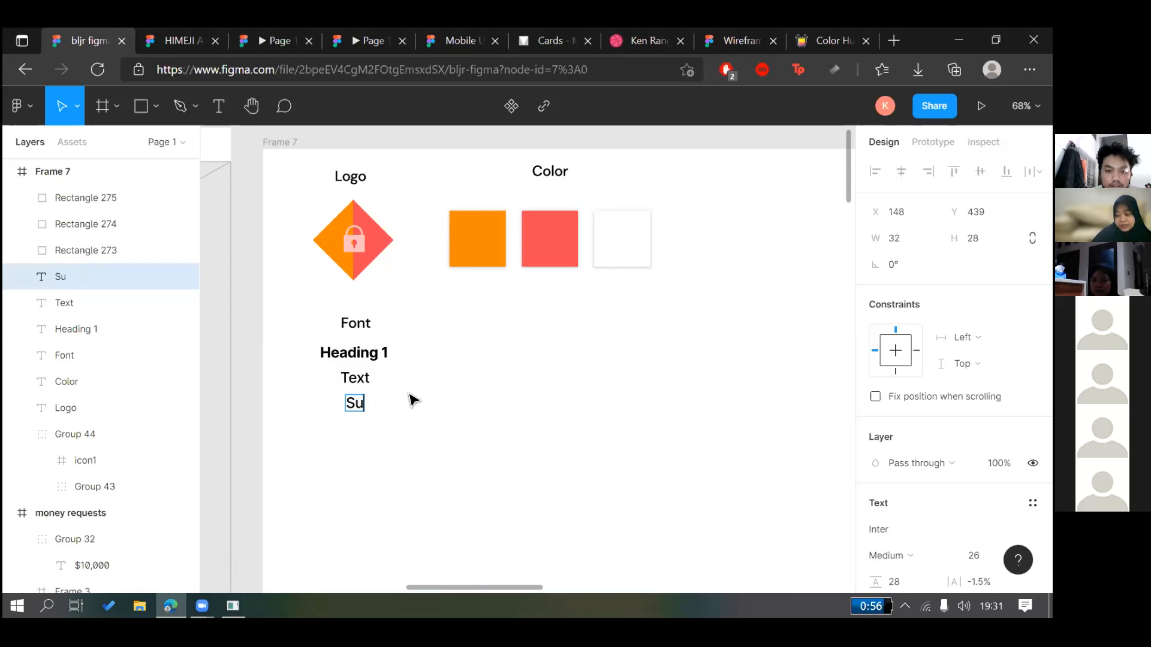
key("BackSpace")
key("BackSpace")
key("BackSpace")
type("Text 2")
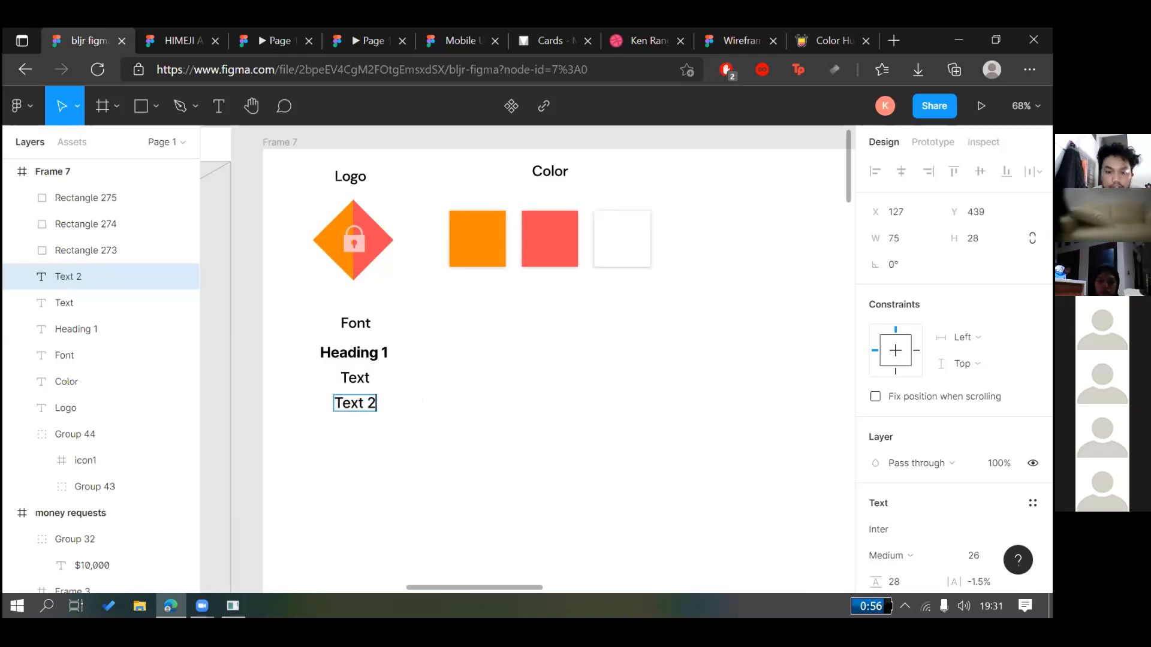
key("ctrl+a")
left_click(890, 555)
left_click(904, 273)
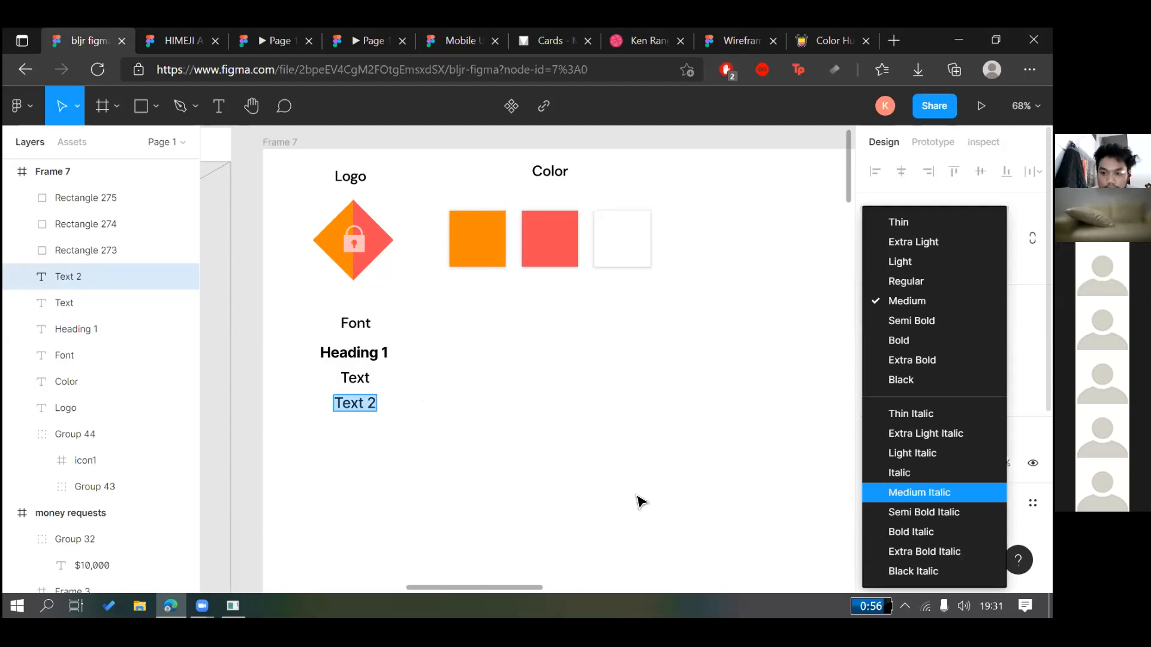
left_click(398, 421)
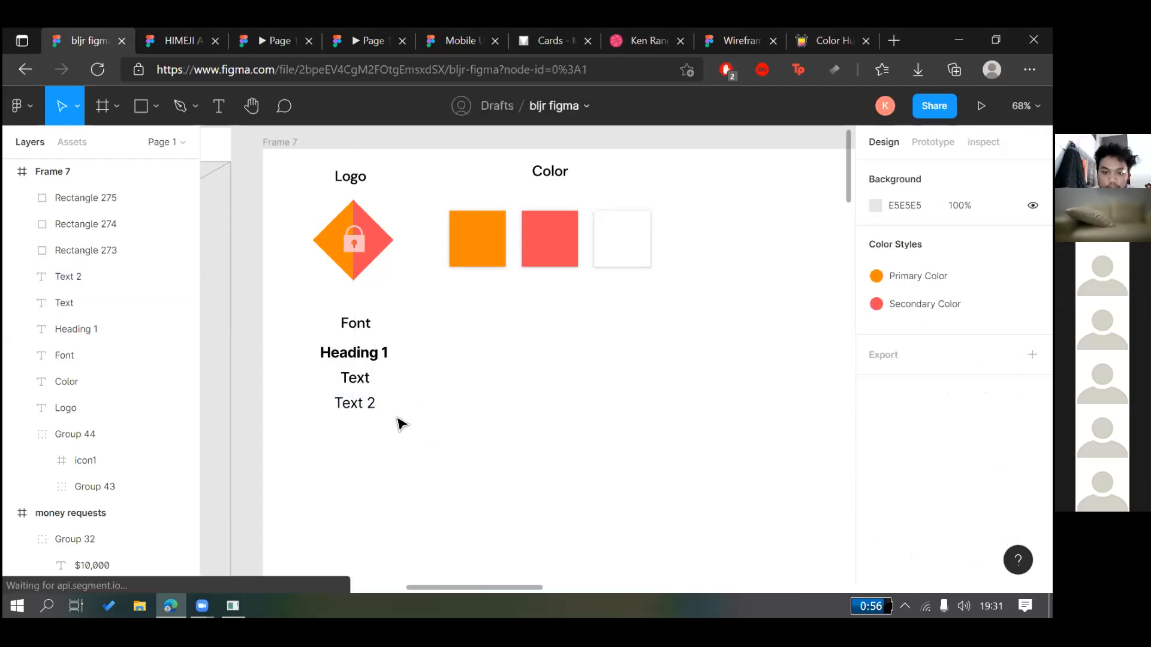
Duplicate the Font heading to the right of the font samples
left_click_drag(426, 419, 329, 354)
left_click(451, 410)
scroll(451, 410, "down", 3)
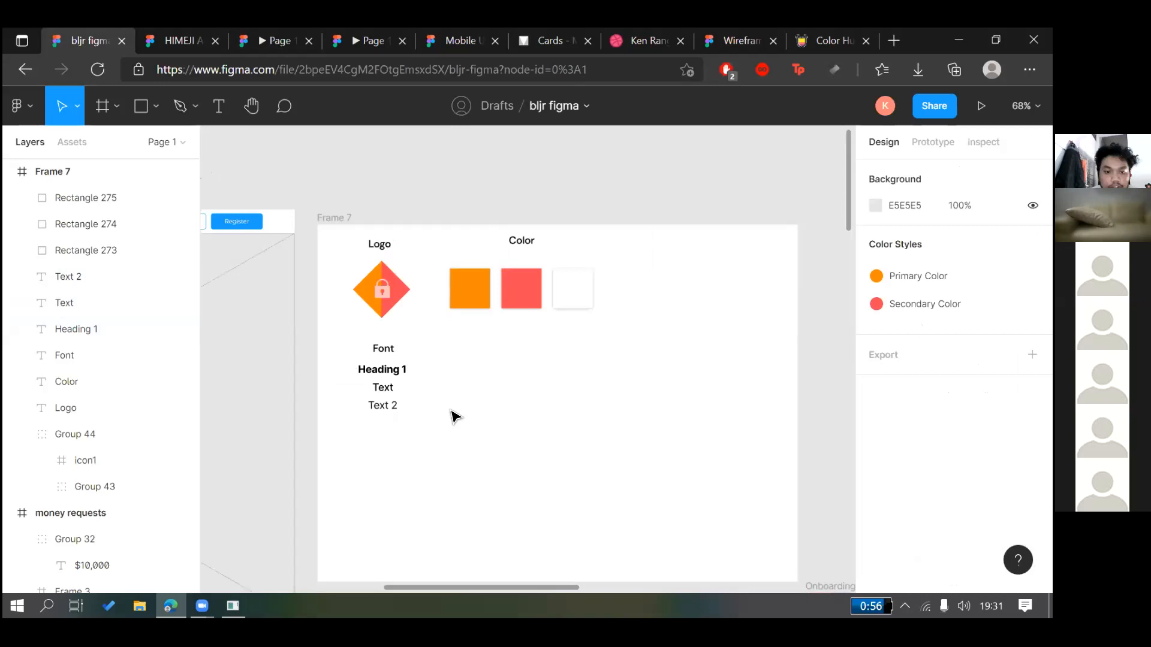
scroll(400, 181, "right", 2)
scroll(402, 182, "left", 3)
left_click_drag(438, 349, 694, 349)
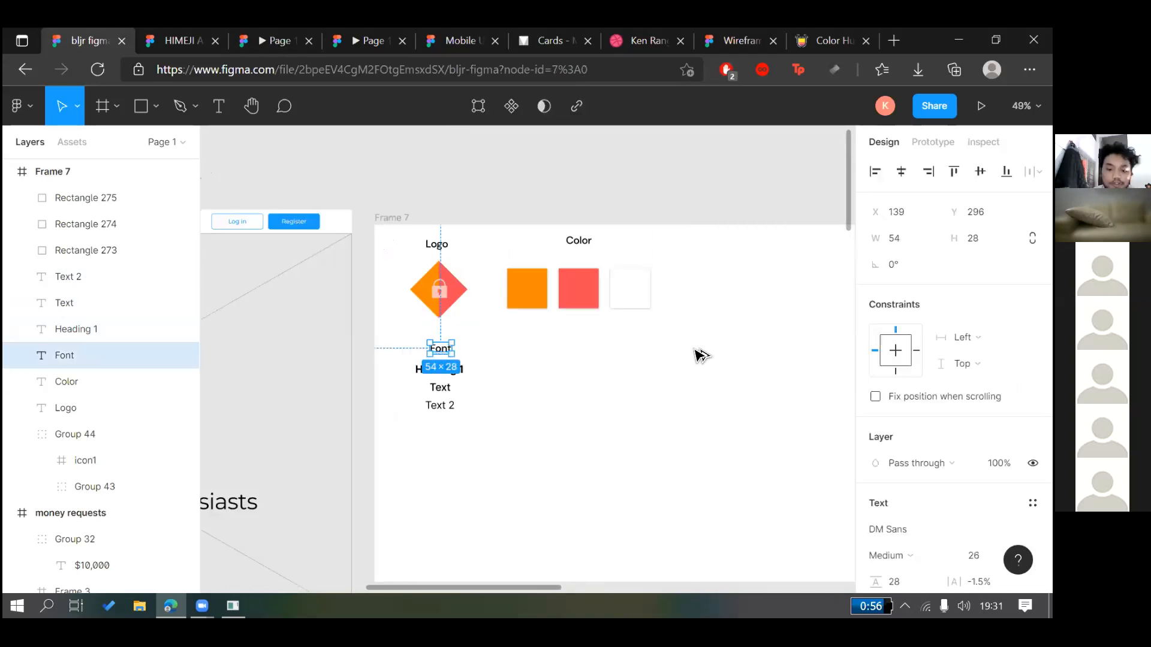
key("Return")
Rename the duplicated heading to 'Button'
type("Button")
left_click(694, 348)
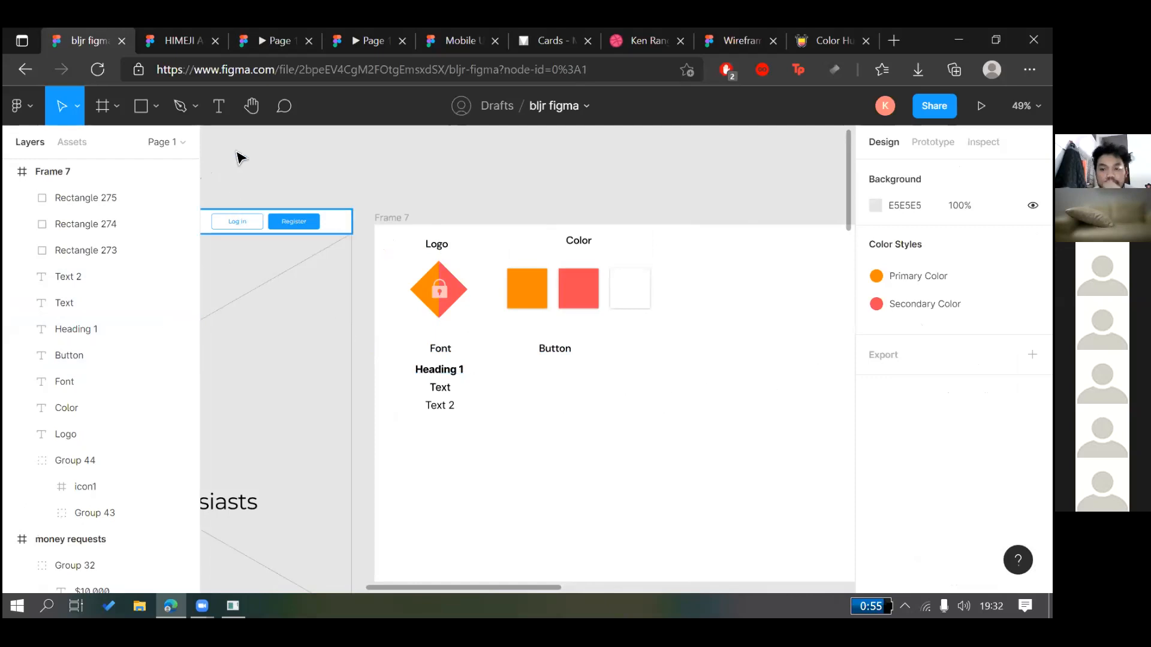
key("t")
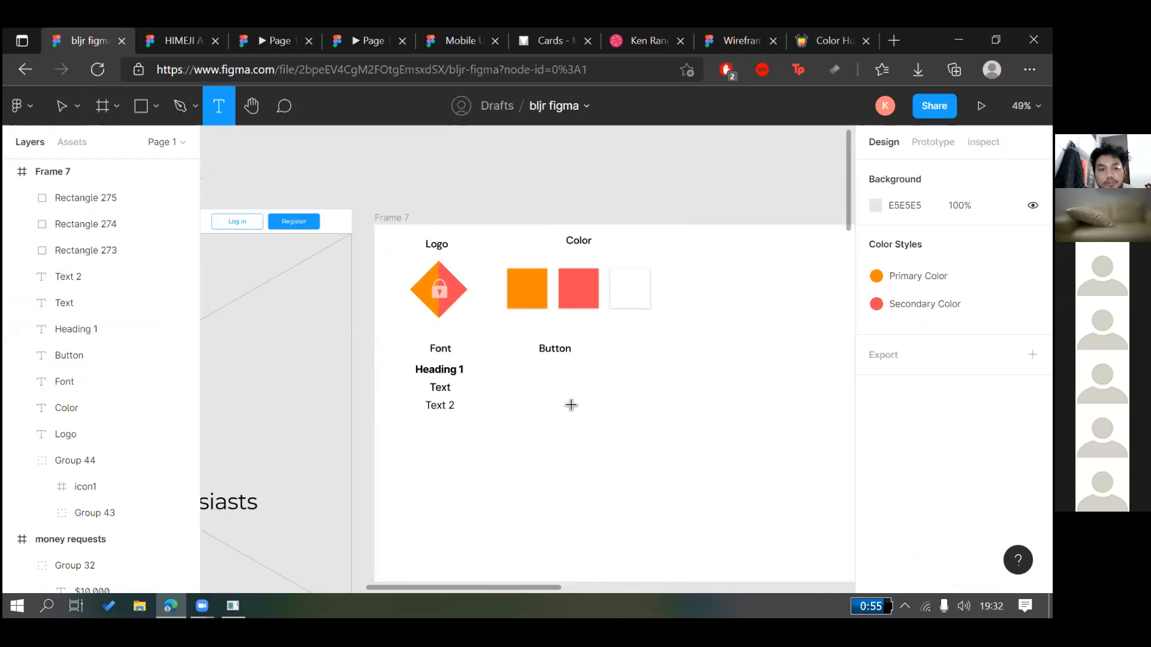
left_click(601, 366)
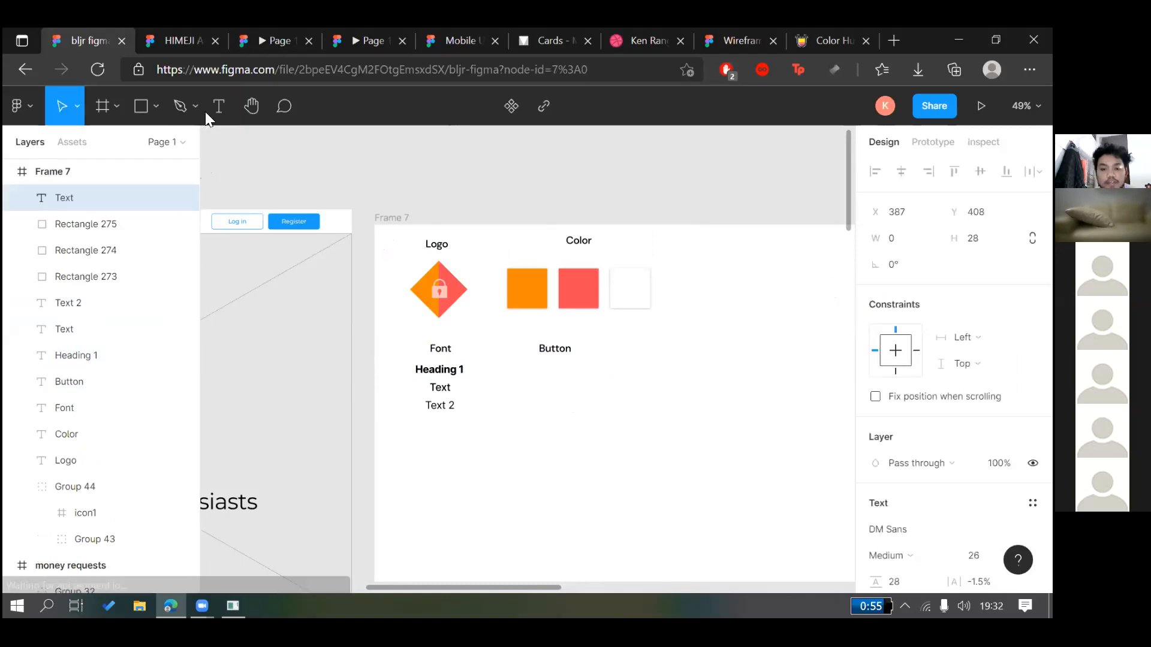
Draw a 172×71 rectangle under the Button heading filled with Primary Color
left_click(142, 109)
left_click_drag(520, 367, 585, 418)
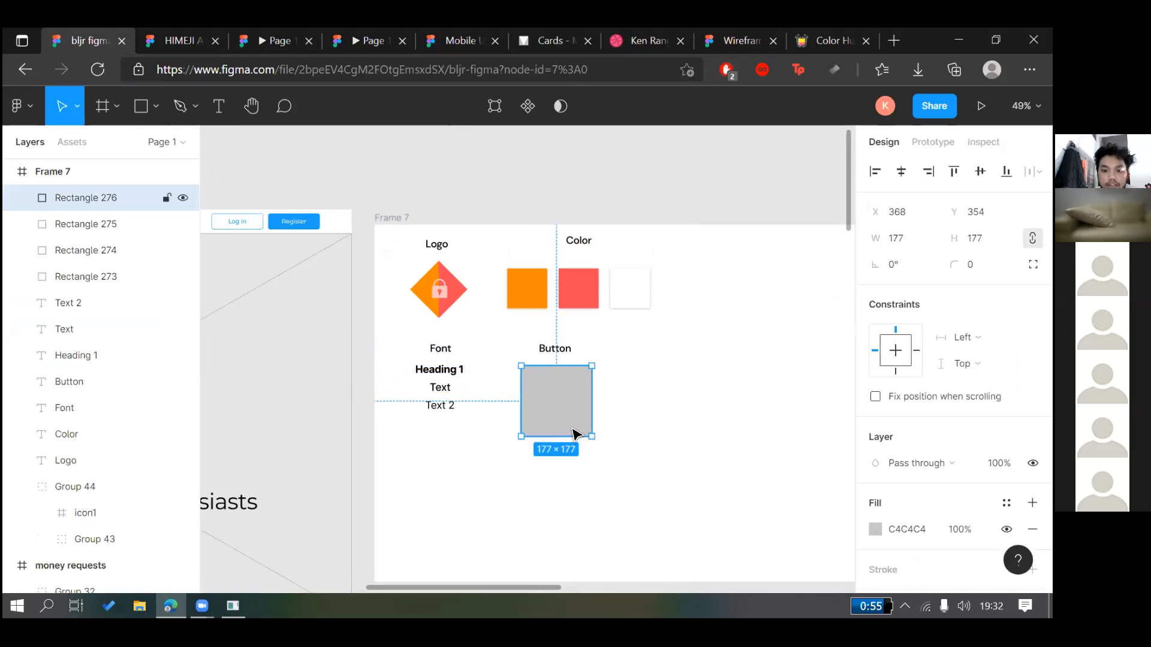
key("ctrl+z")
key("r")
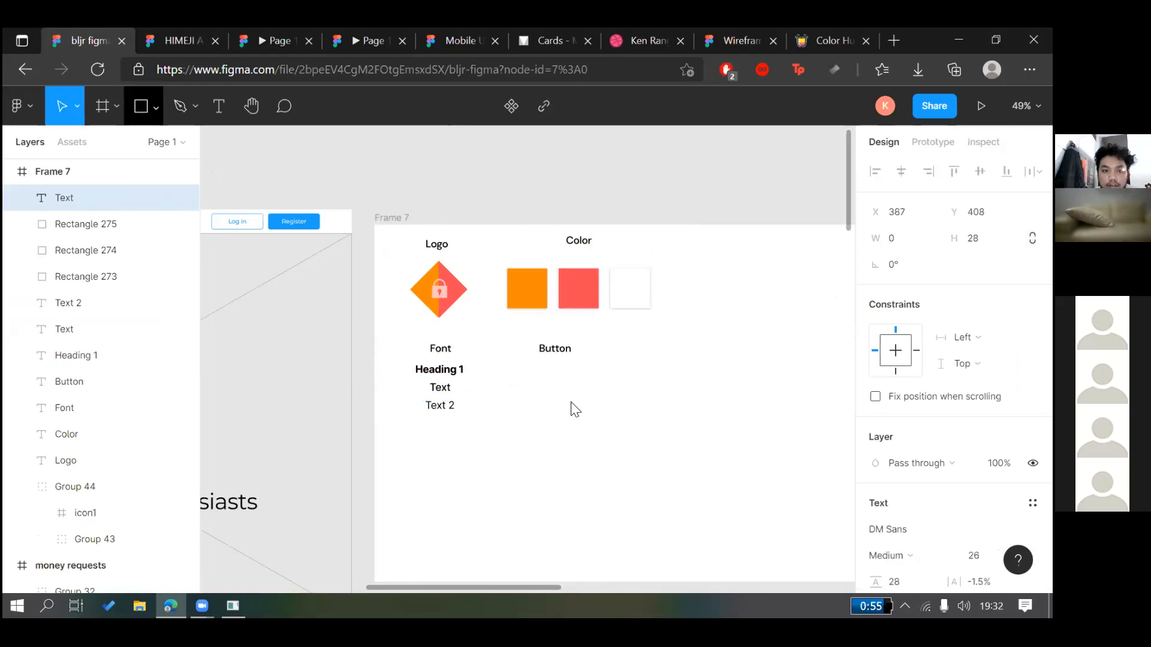
mouse_move(516, 375)
left_mouse_down()
mouse_move(585, 403)
mouse_move(546, 380)
left_mouse_up()
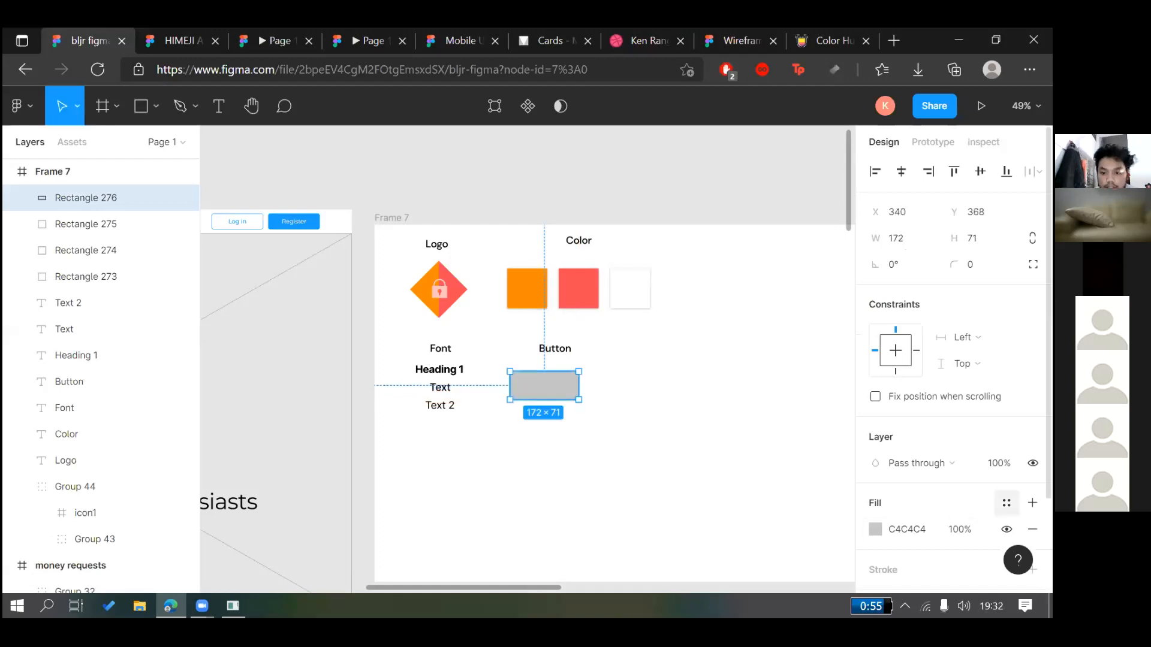
left_click(1006, 502)
left_click(885, 419)
left_click(334, 315)
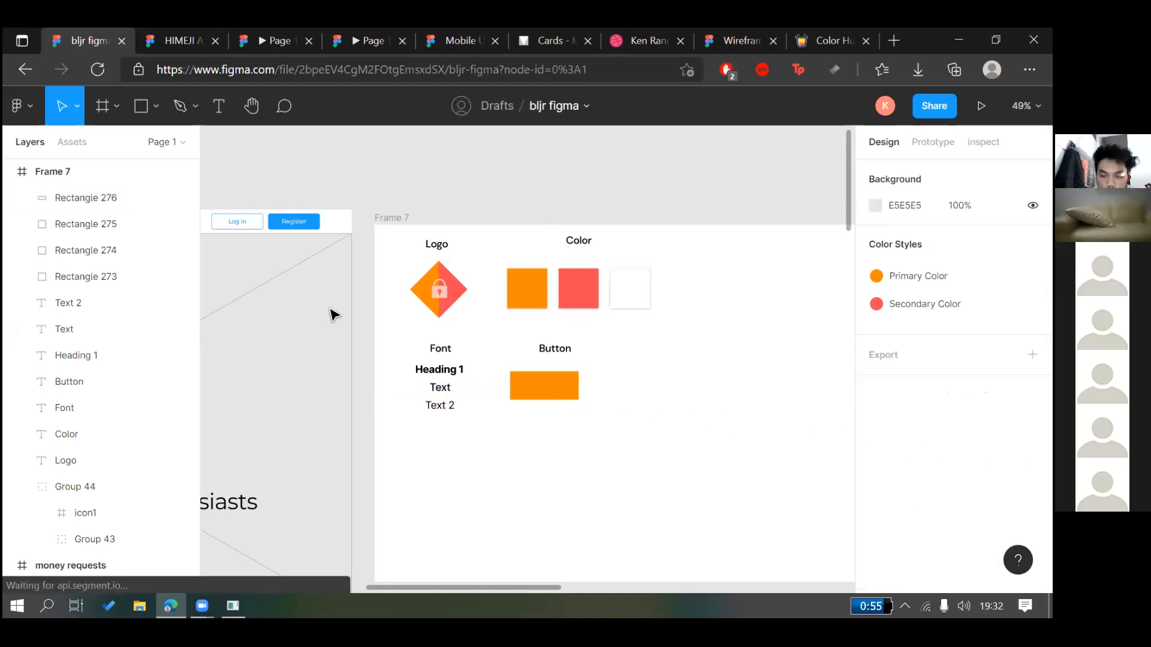
Add 'Start' text and centre it on the orange rectangle
left_click(219, 106)
left_click(526, 386)
type("S")
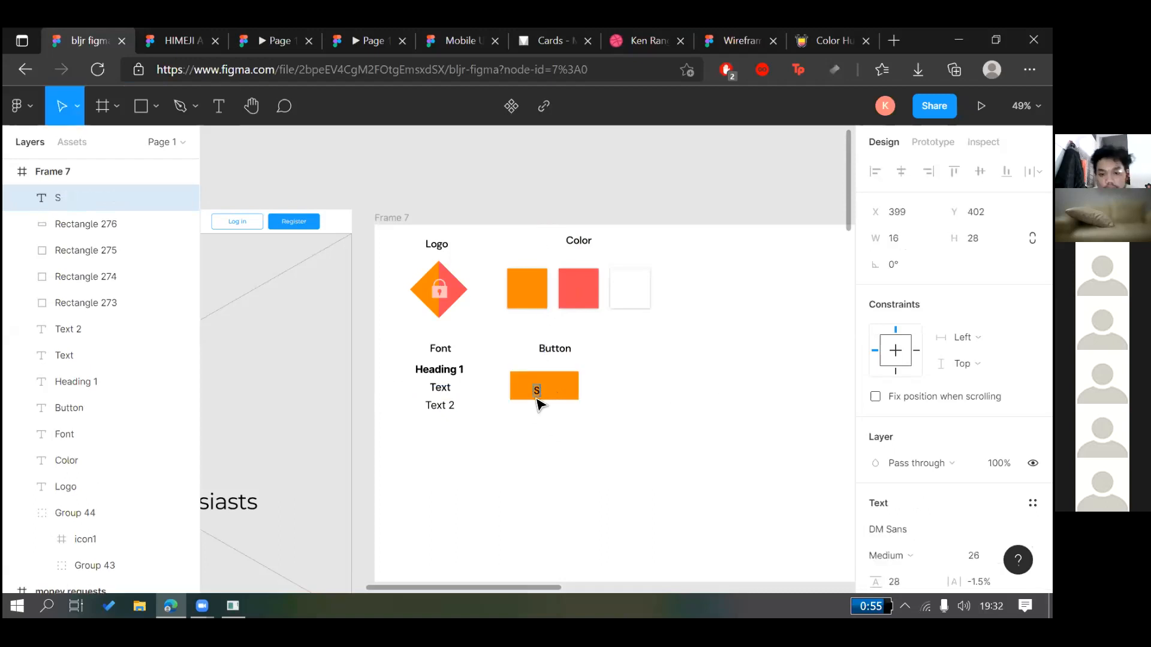
type("tart")
key("Escape")
left_click_drag(550, 396, 540, 378)
scroll(558, 379, "up", 5)
left_click(692, 379)
scroll(694, 381, "down", 1)
Retype the button's label as 'Start'
left_click_drag(687, 365, 561, 383)
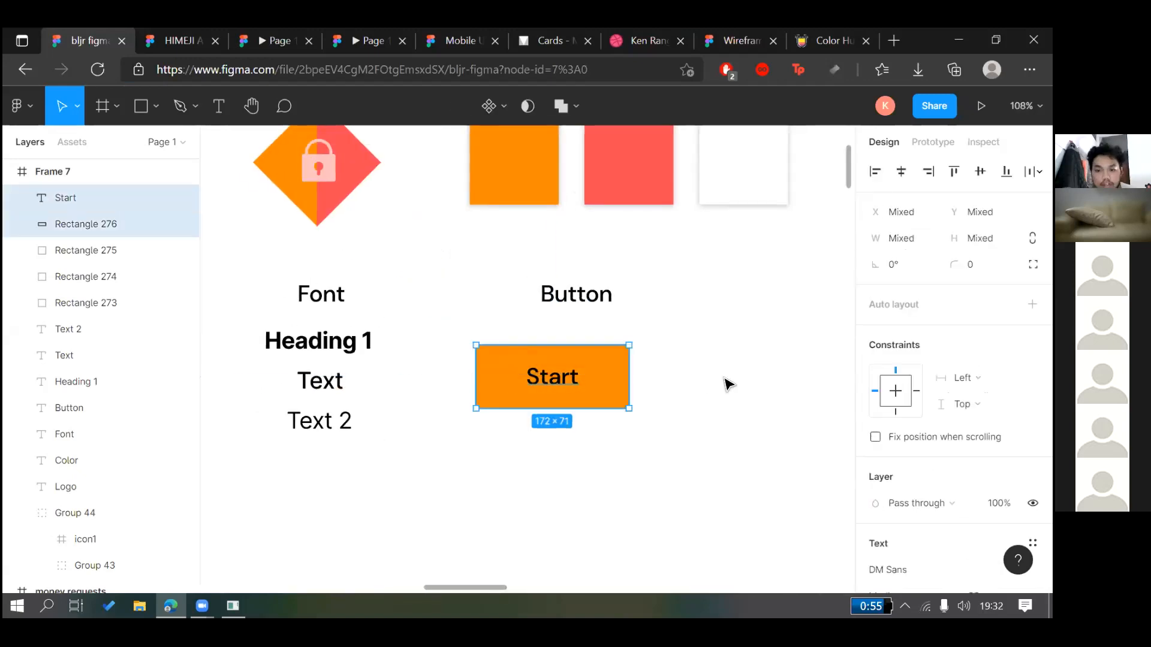
double_click(562, 381)
type("S")
key("BackSpace")
type("Start")
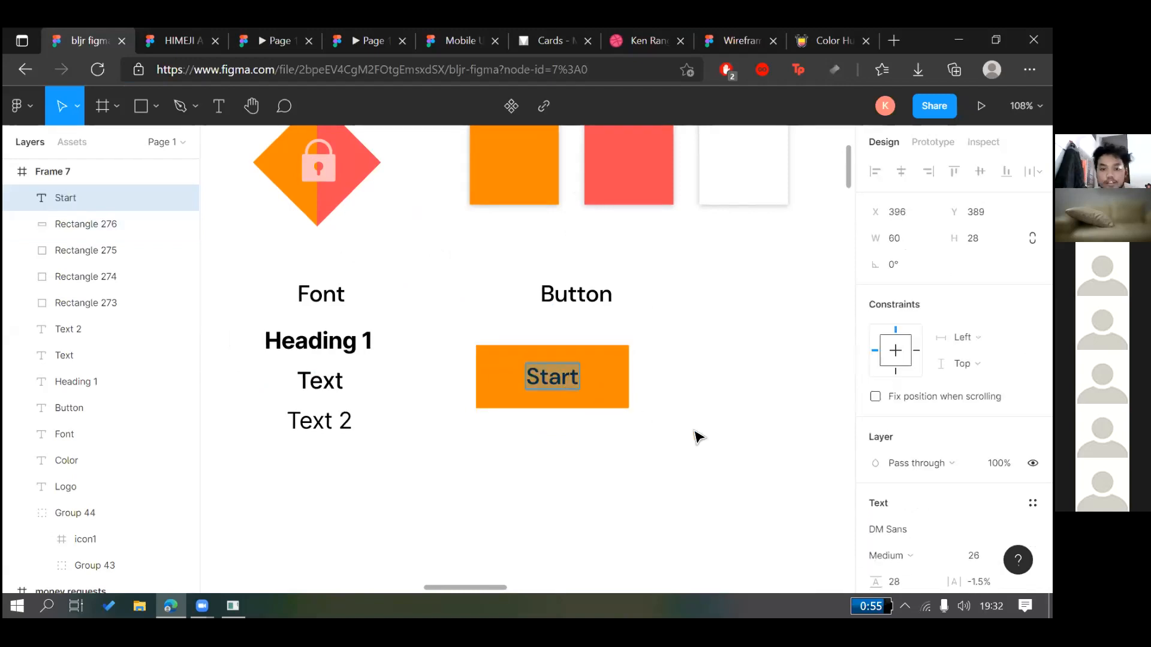
key("Escape")
Wrap the Start text and orange rectangle in auto layout with Shift+A
left_click(732, 406)
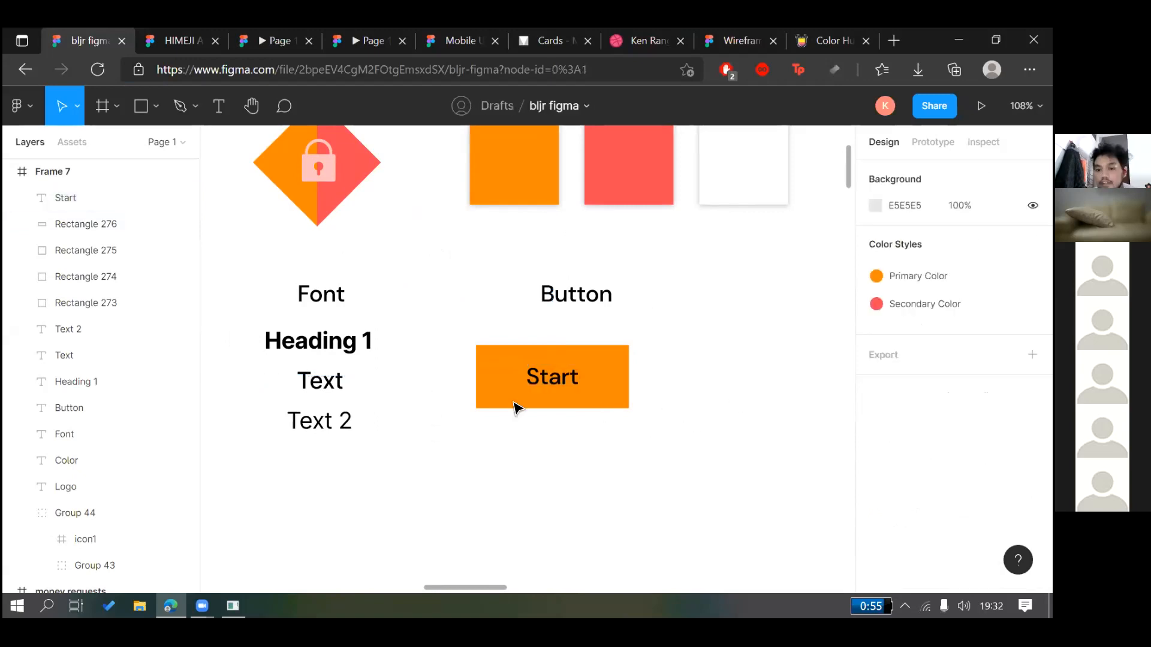
scroll(548, 406, "right", 2)
left_click_drag(521, 397, 606, 408)
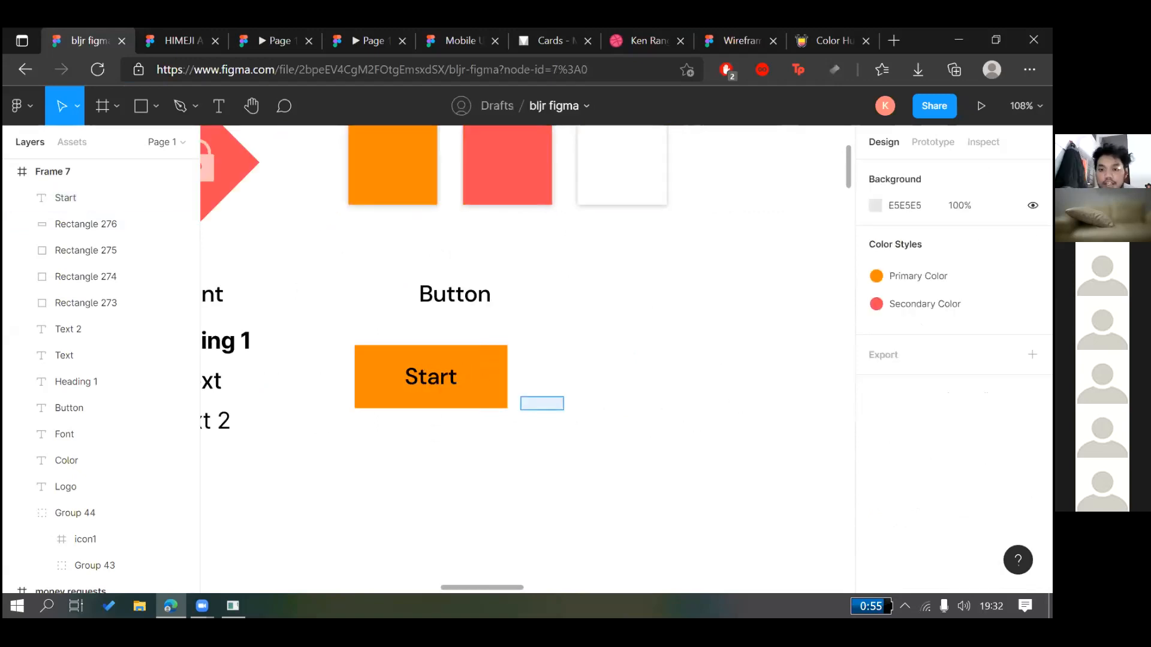
left_click_drag(520, 410, 500, 408)
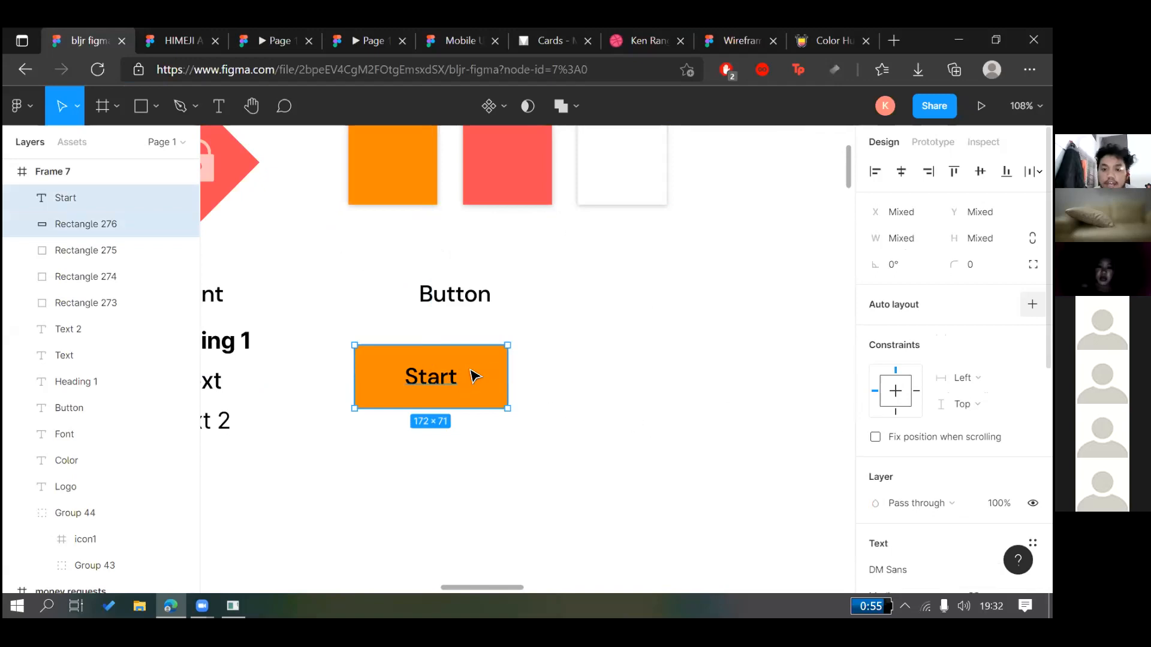
key("shift+a")
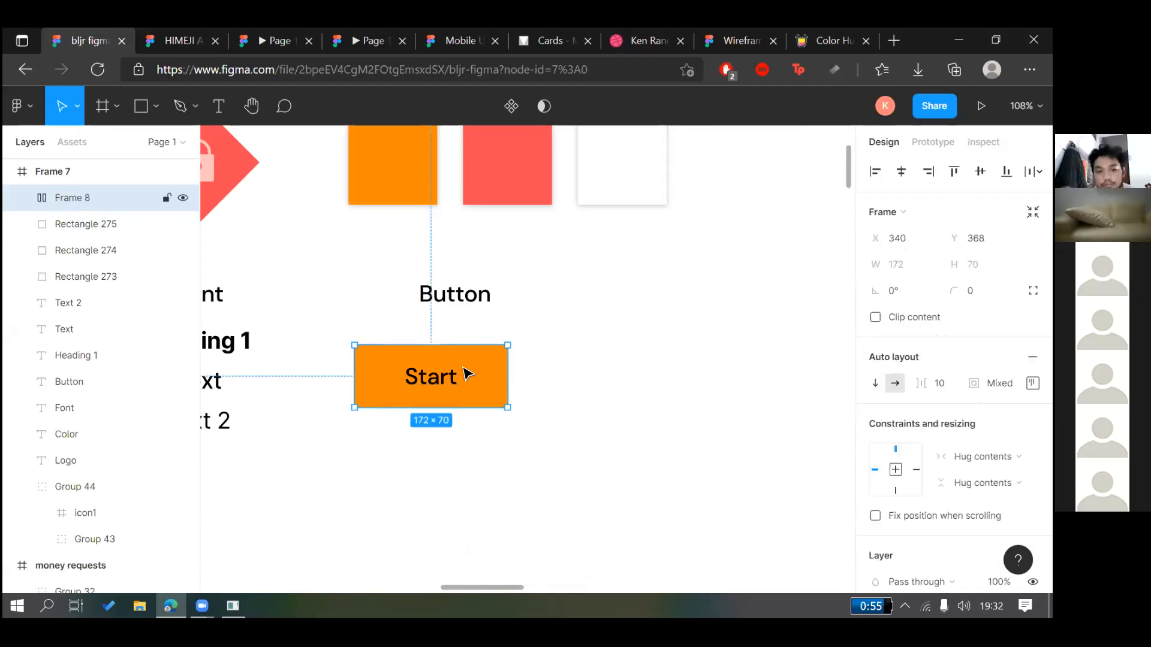
Retype the button label, leaving it as 'Loginnnnnnn'
double_click(445, 381)
double_click(461, 368)
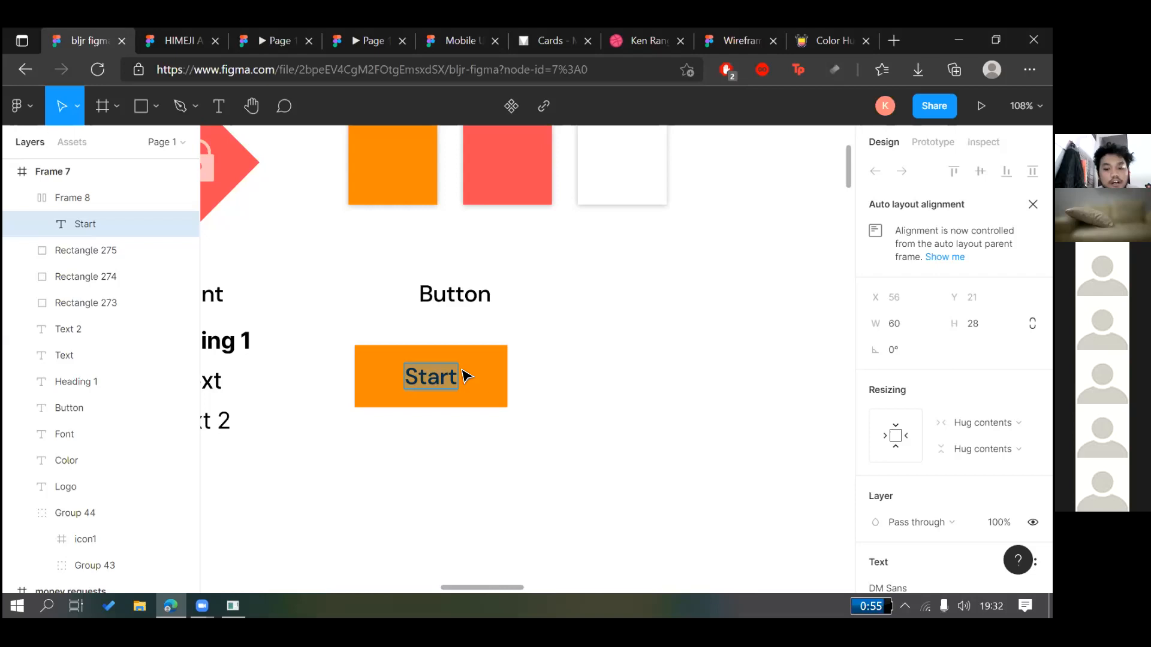
type("Loginnnnnnn")
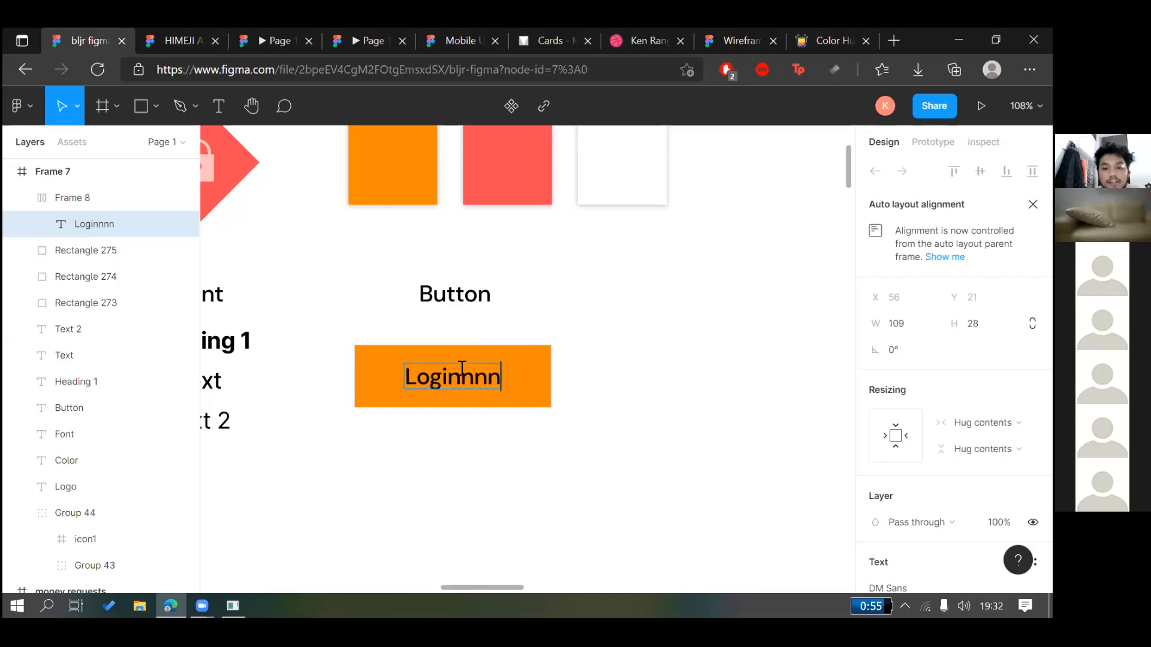
key("BackSpace")
key("BackSpace")
key("BackSpace")
key("BackSpace")
key("BackSpace")
key("BackSpace")
key("BackSpace")
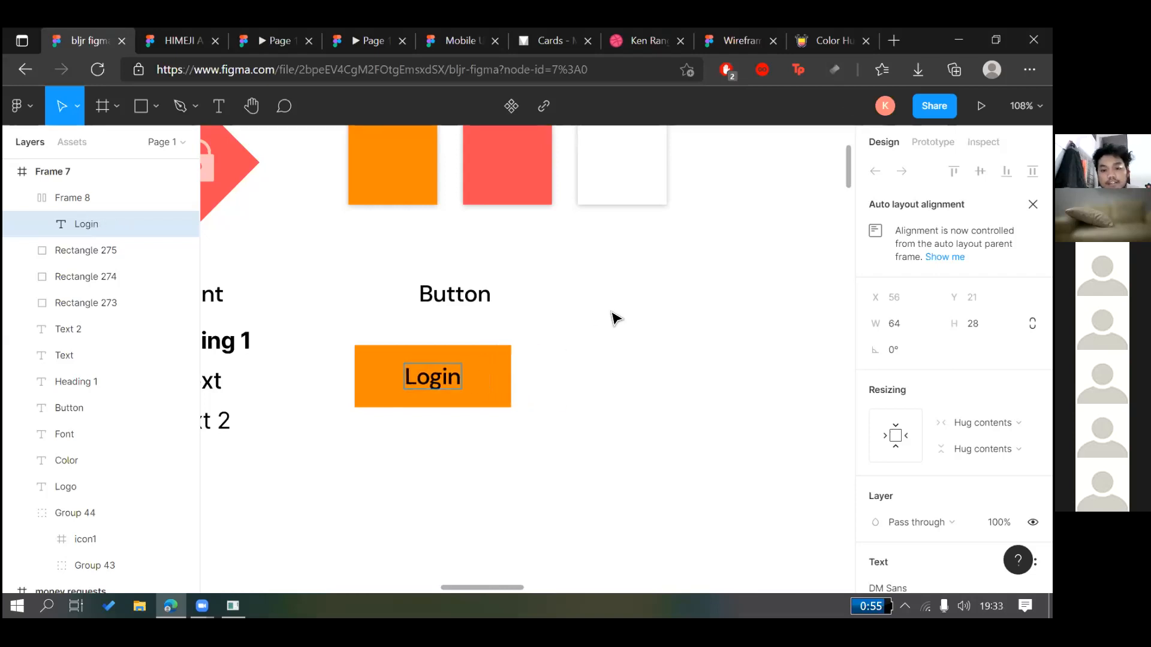
type("n")
key("BackSpace")
key("BackSpace")
key("BackSpace")
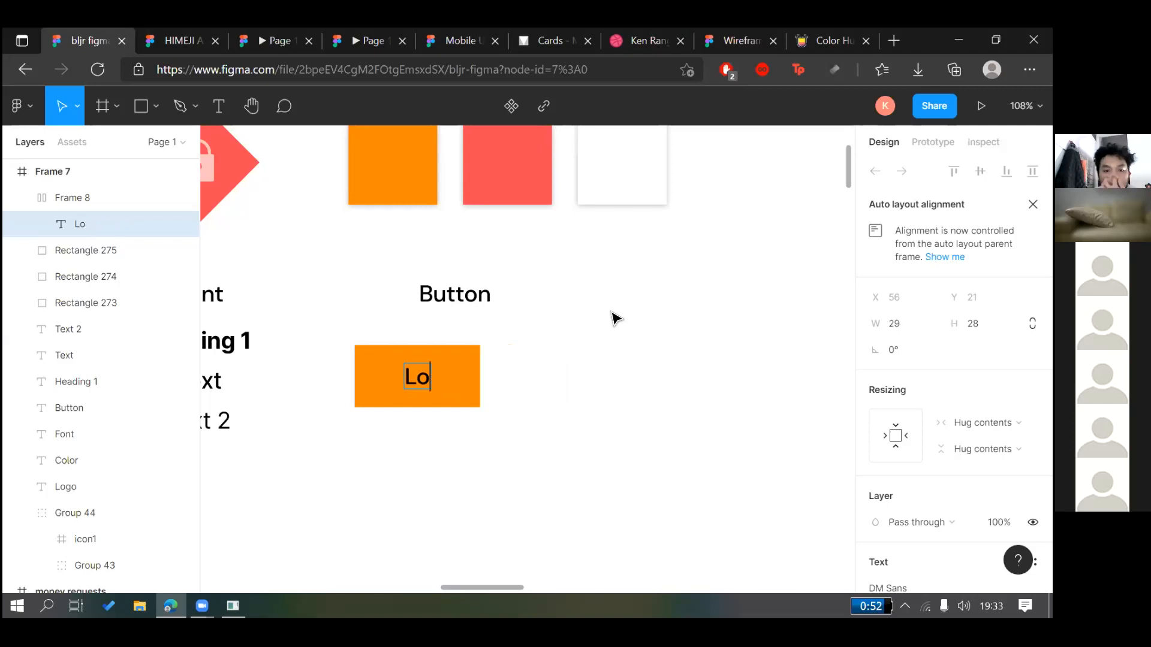
key("BackSpace")
key("ctrl+z")
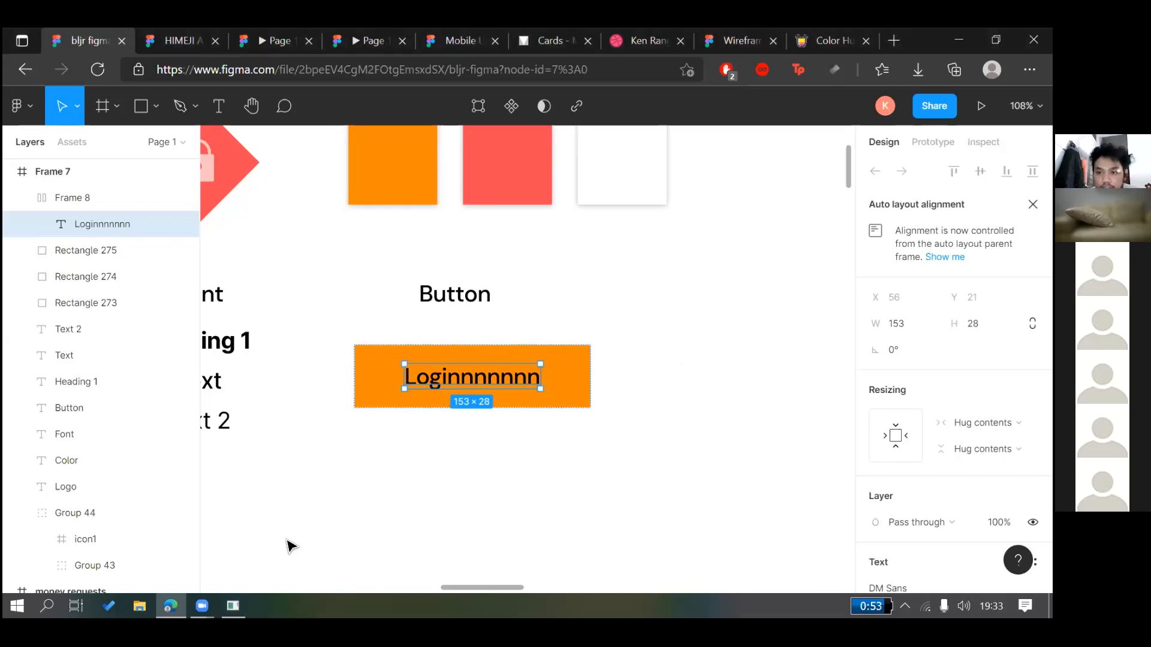
Trim the button label down to 'Login'
left_click(233, 606)
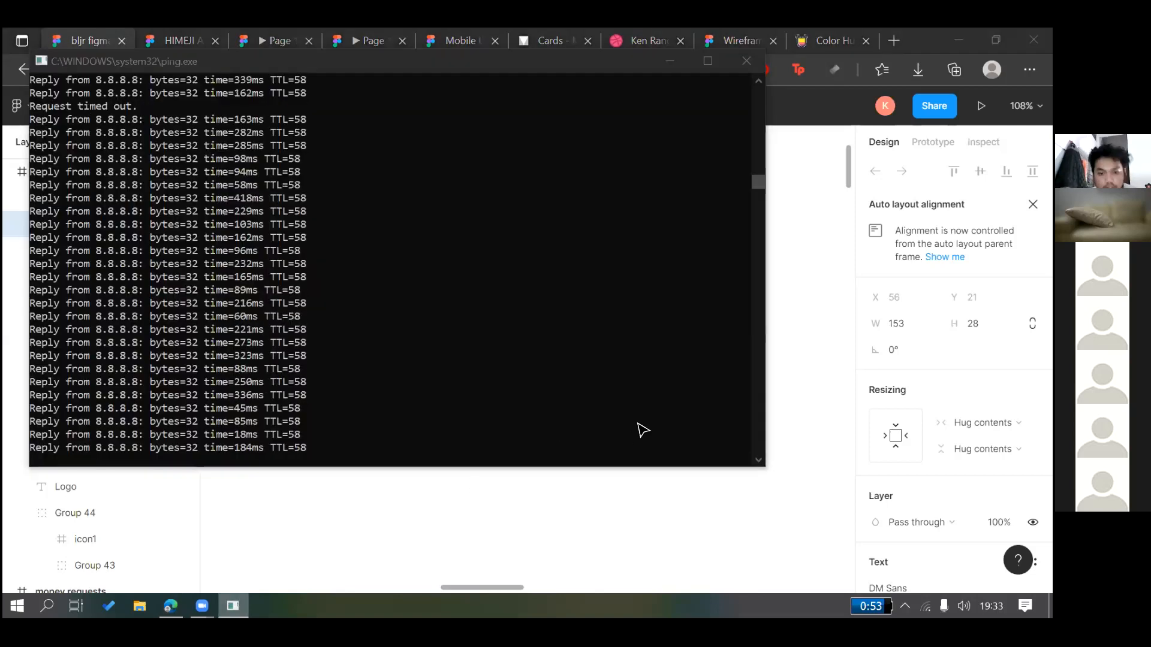
left_click(670, 61)
key("Escape")
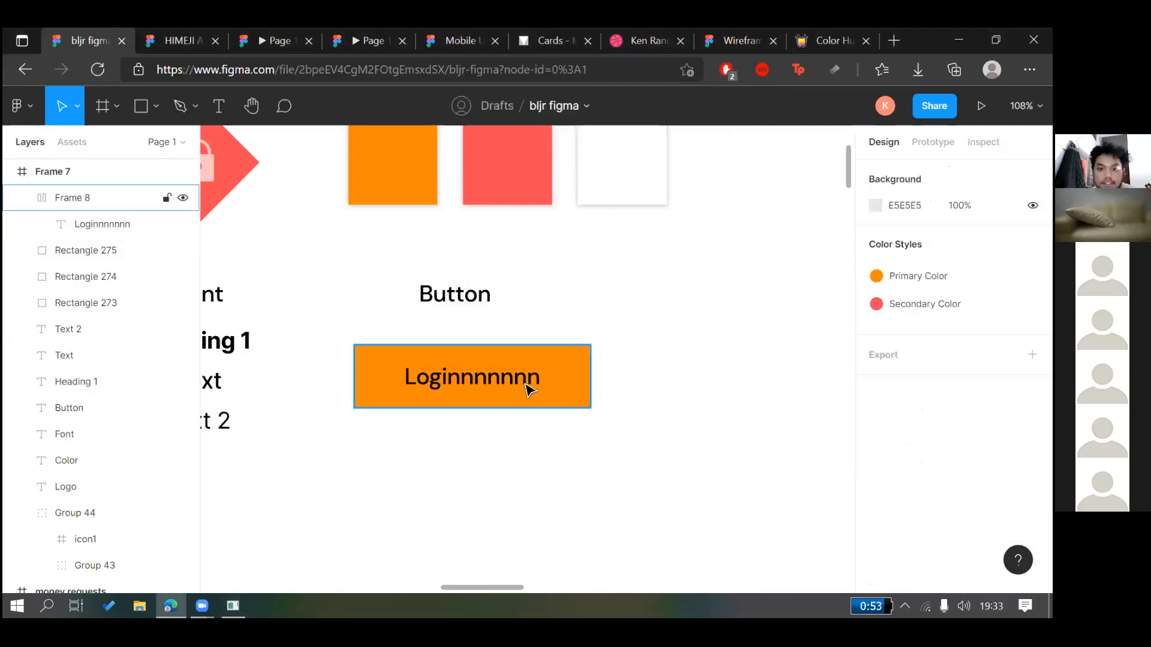
left_click(466, 388)
left_click(465, 388)
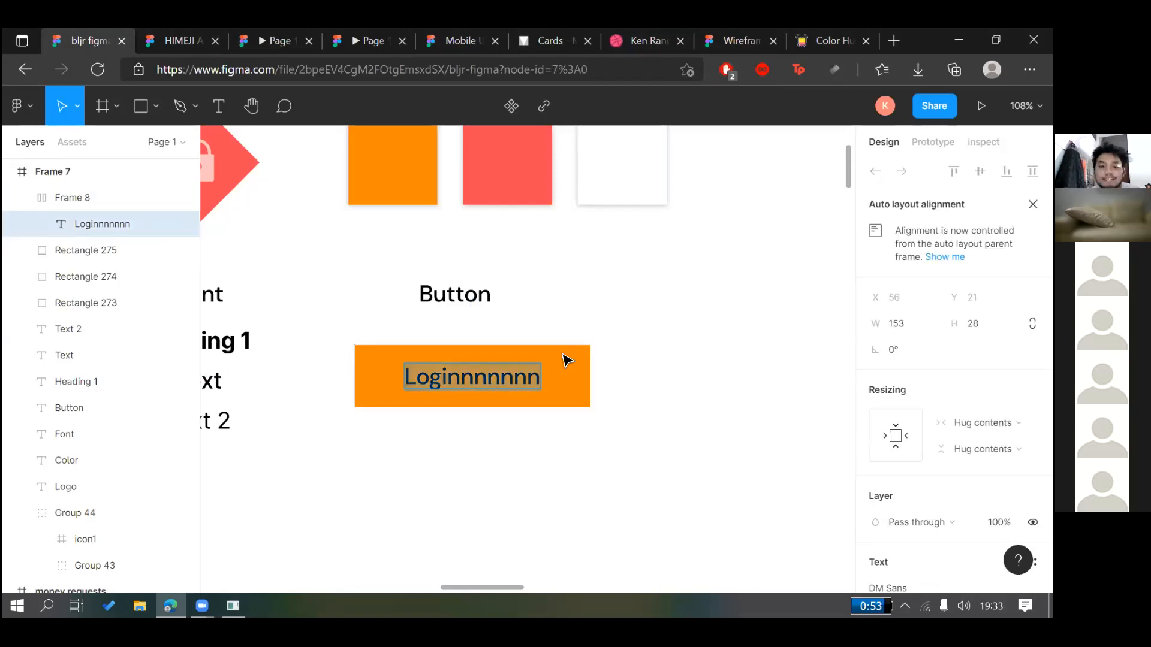
key("Right")
key("BackSpace")
key("BackSpace")
key("BackSpace")
key("BackSpace")
key("BackSpace")
key("BackSpace")
key("Escape")
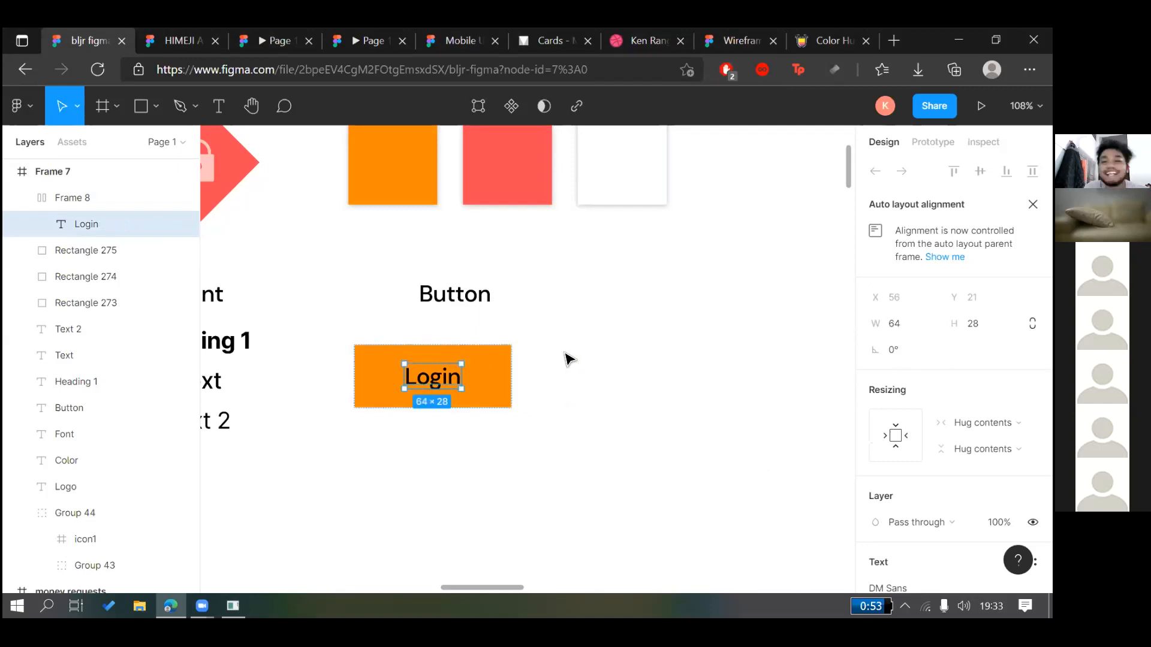
left_click(562, 374)
Nudge the Login button up, reapply auto layout, and duplicate it to the right
left_click_drag(470, 385, 465, 367)
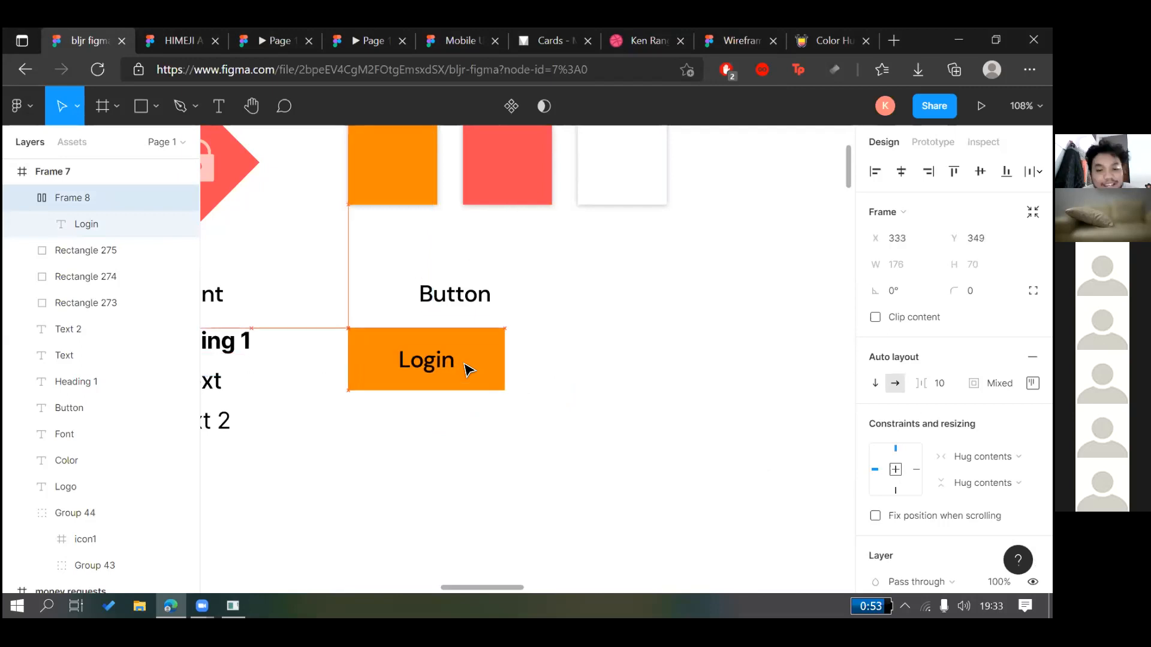
left_click(558, 352)
double_click(480, 372)
left_click(747, 334)
left_click(480, 372)
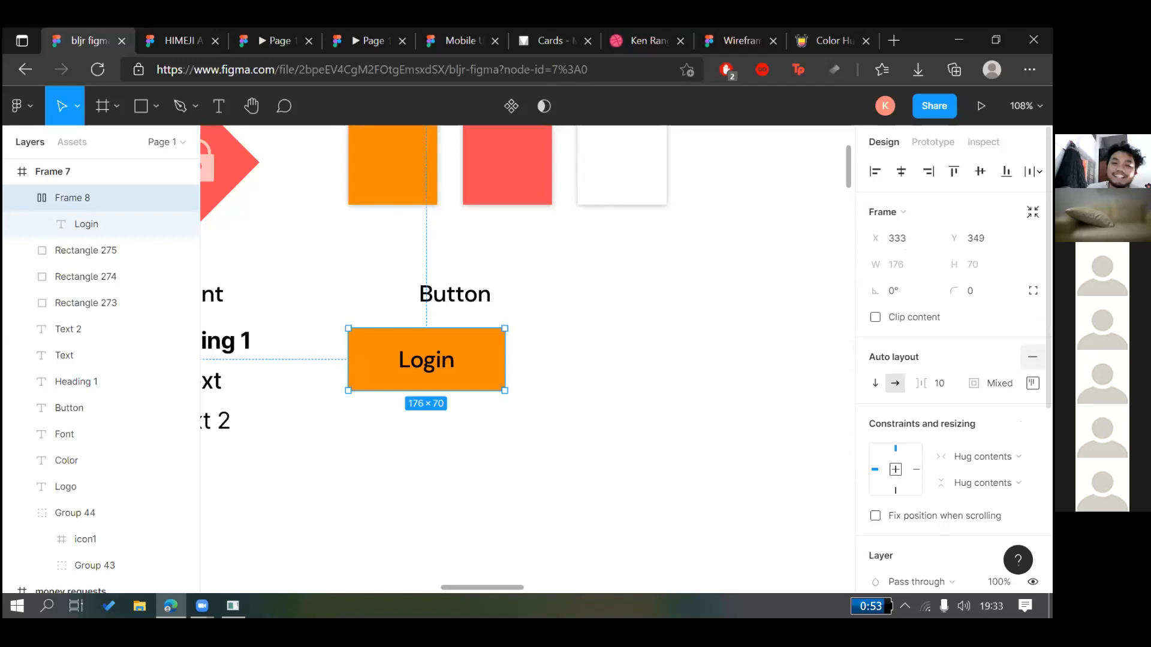
left_click(1032, 357)
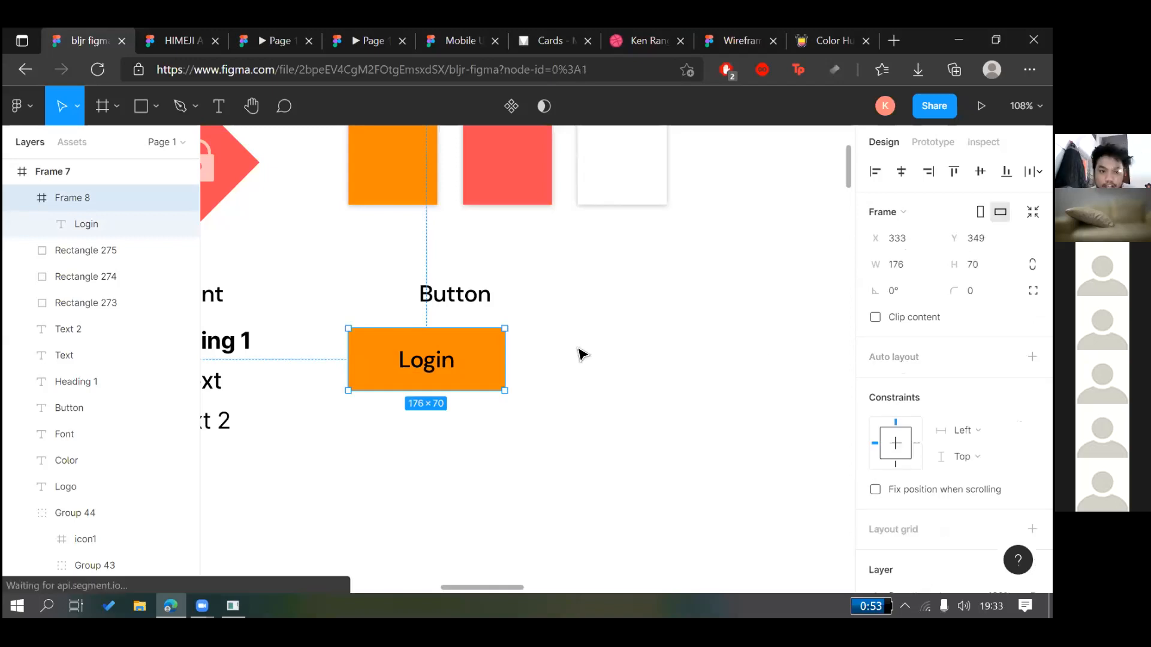
key("shift+a")
left_click_drag(452, 364, 621, 361)
Remove auto layout from the copied button, then delete and restore its Login label
right_click(608, 360)
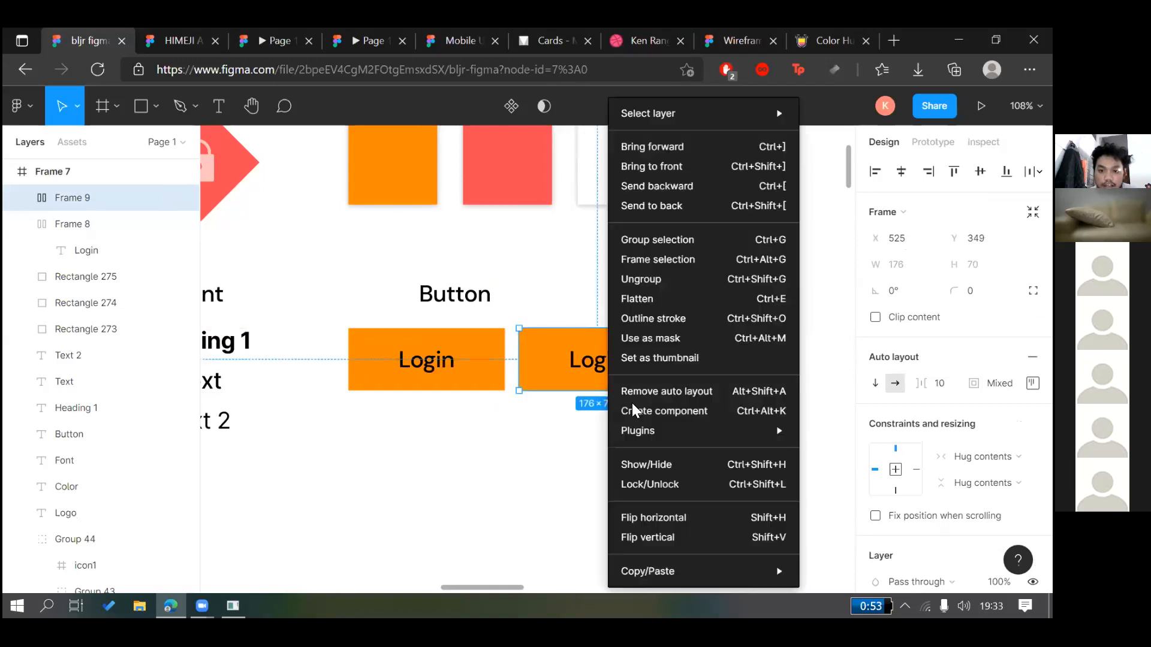
left_click(632, 391)
left_click(593, 423)
double_click(610, 360)
key("Delete")
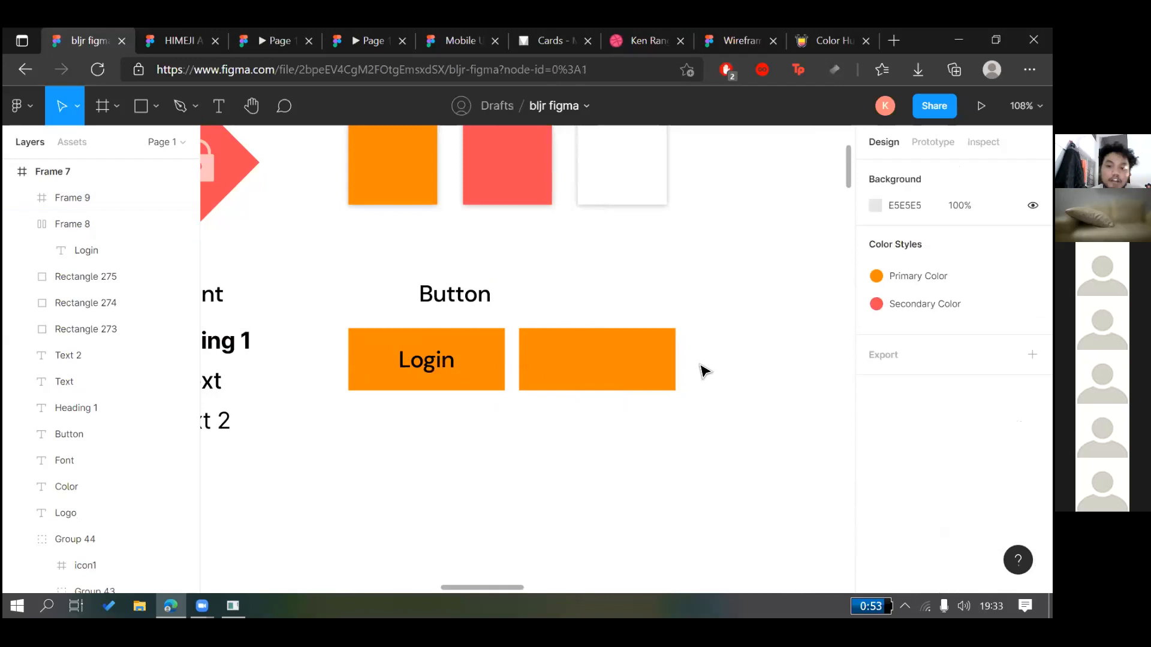
key("ctrl+z")
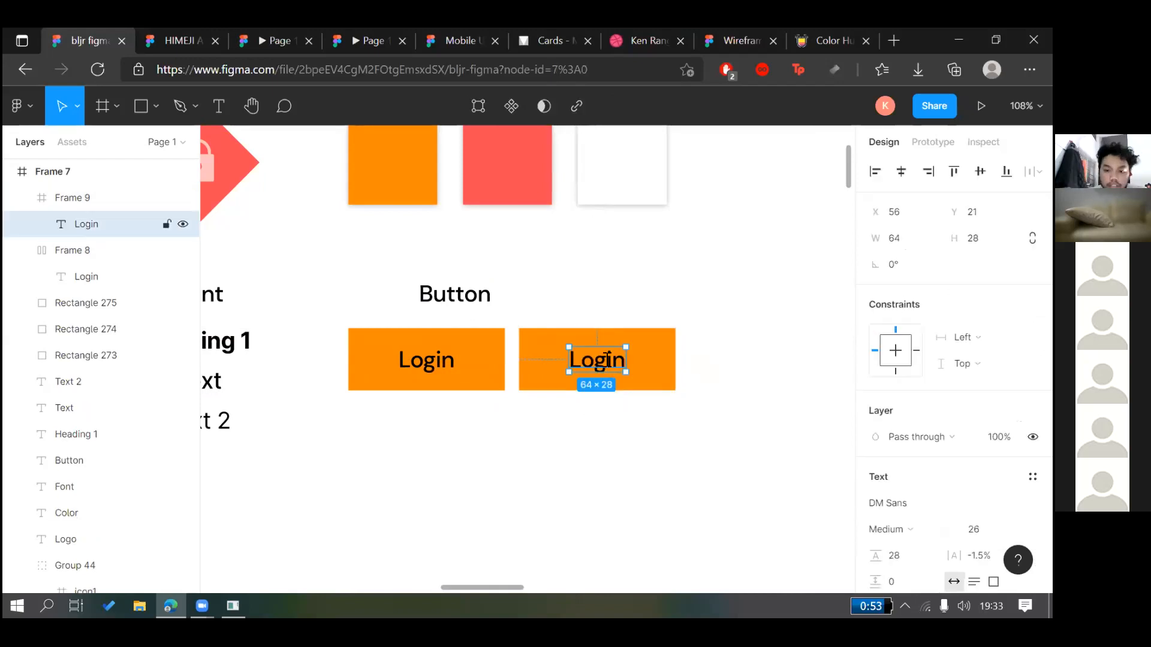
Try relabelling the copy and widening it to 290 px, then undo back to Login
double_click(610, 367)
key("BackSpace")
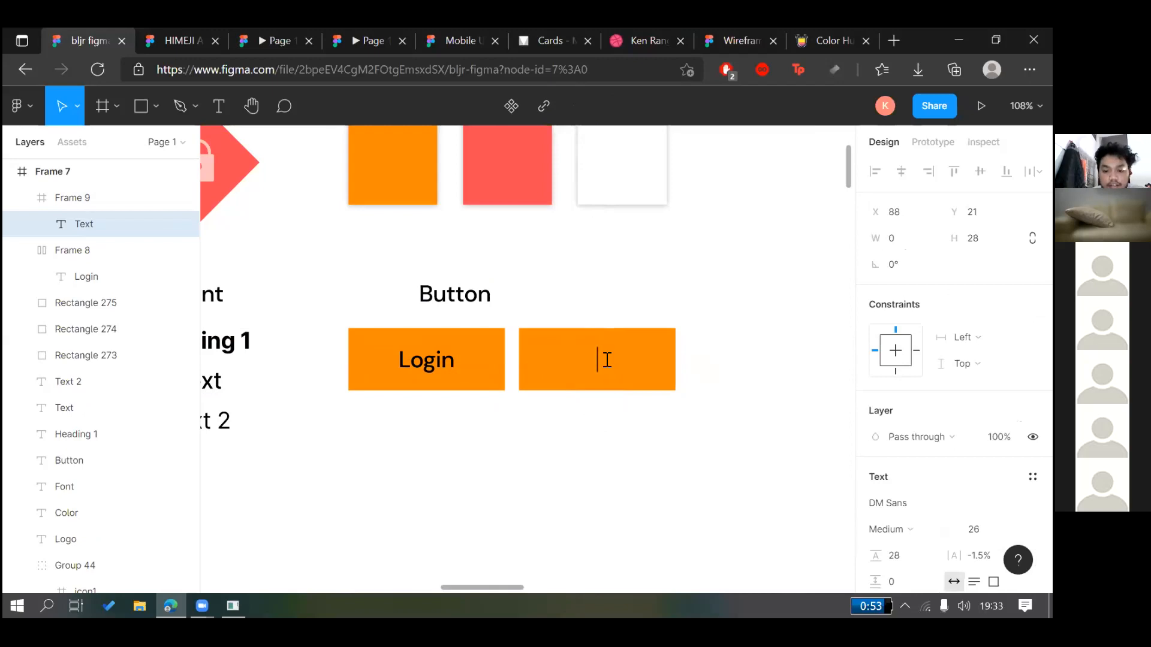
type("SIgn Up usdhaihasudoqsiadiads")
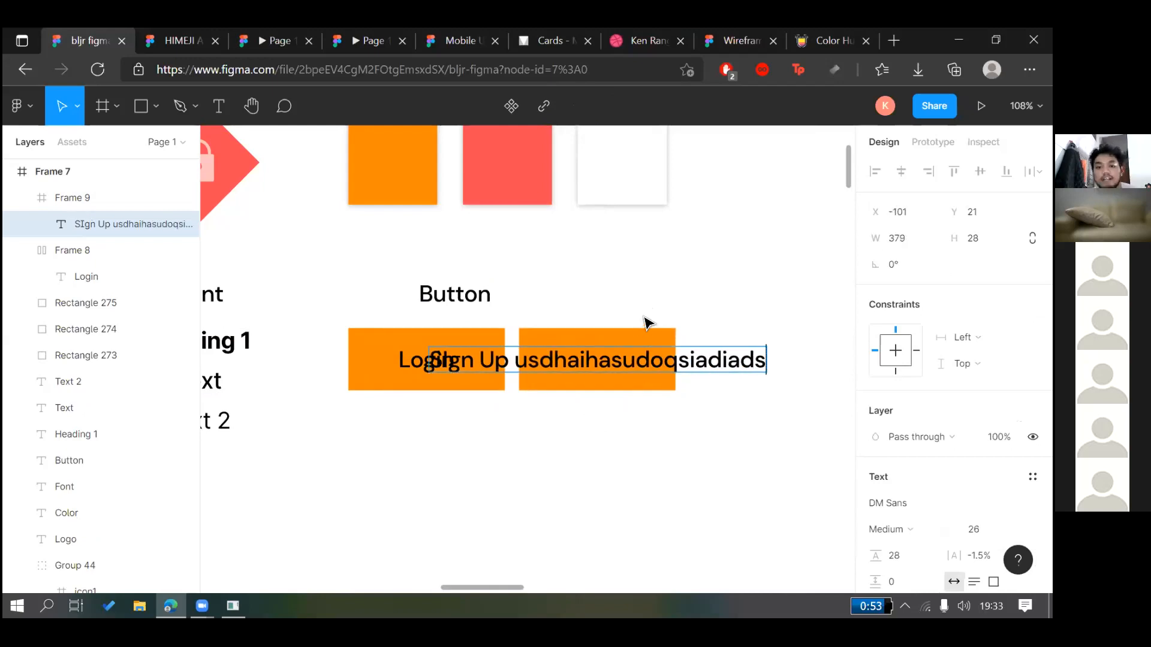
left_click(671, 386)
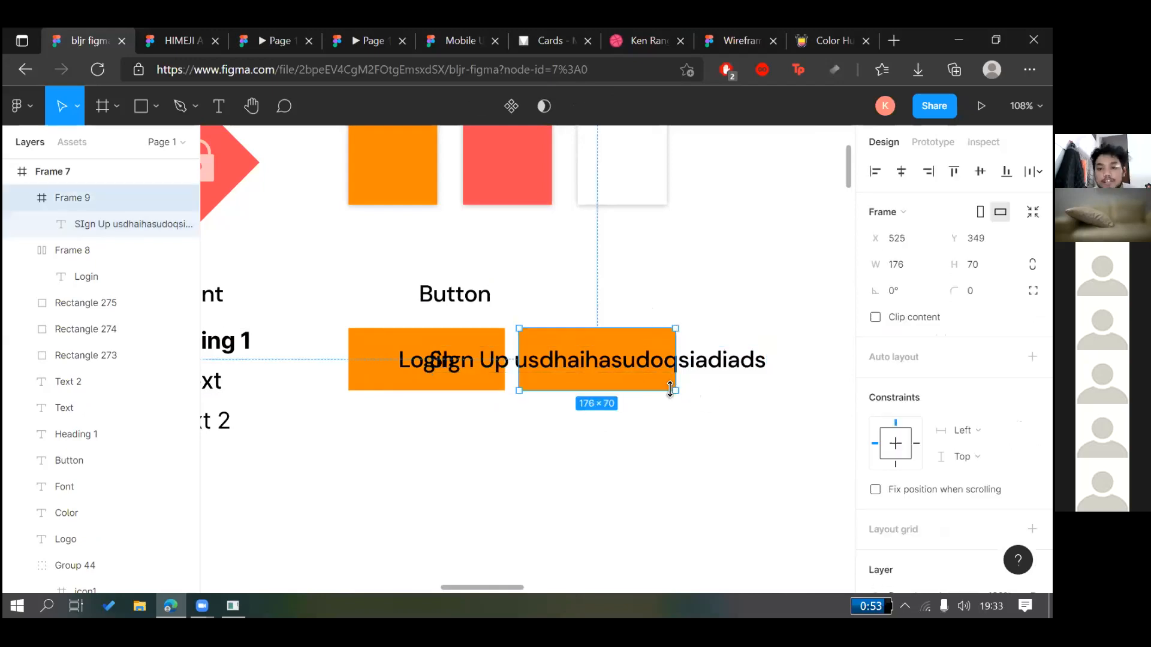
left_click_drag(677, 375, 778, 368)
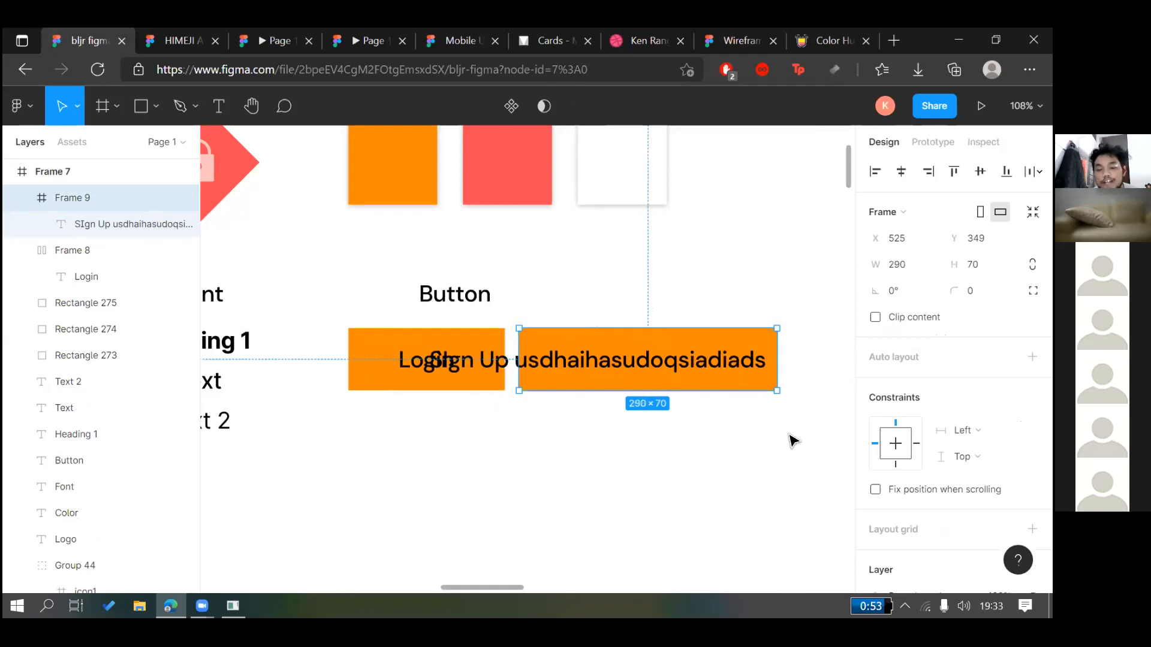
key("ctrl+z")
key("ctrl+z")
key("ctrl+z")
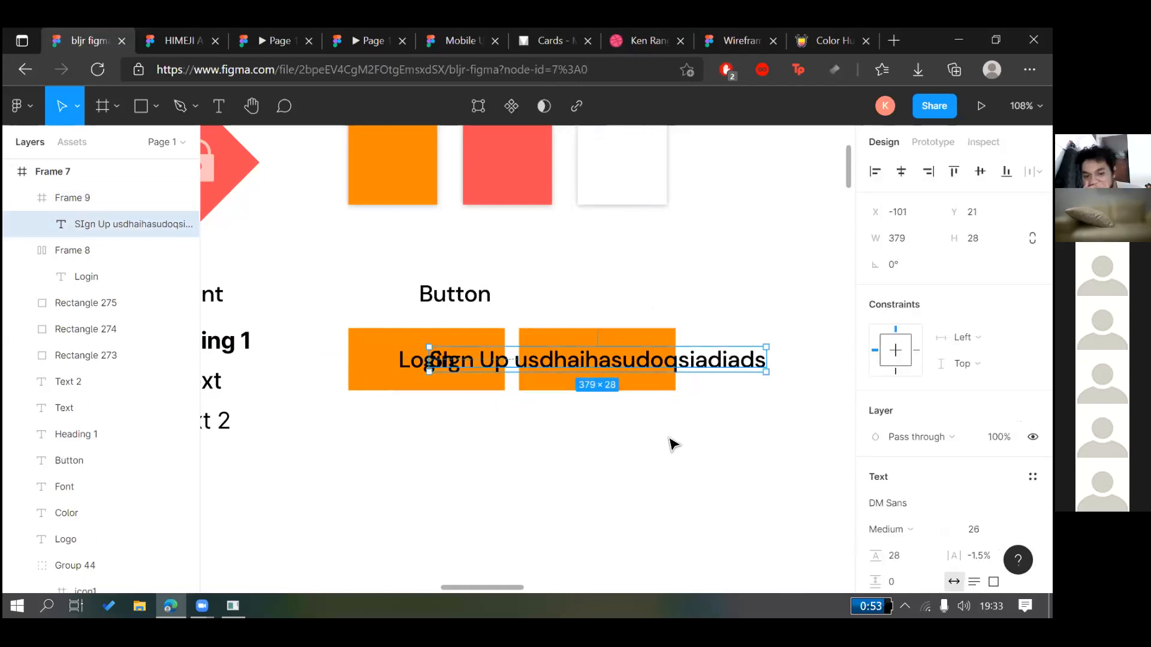
key("ctrl+z")
key("ctrl+z")
key("ctrl+z")
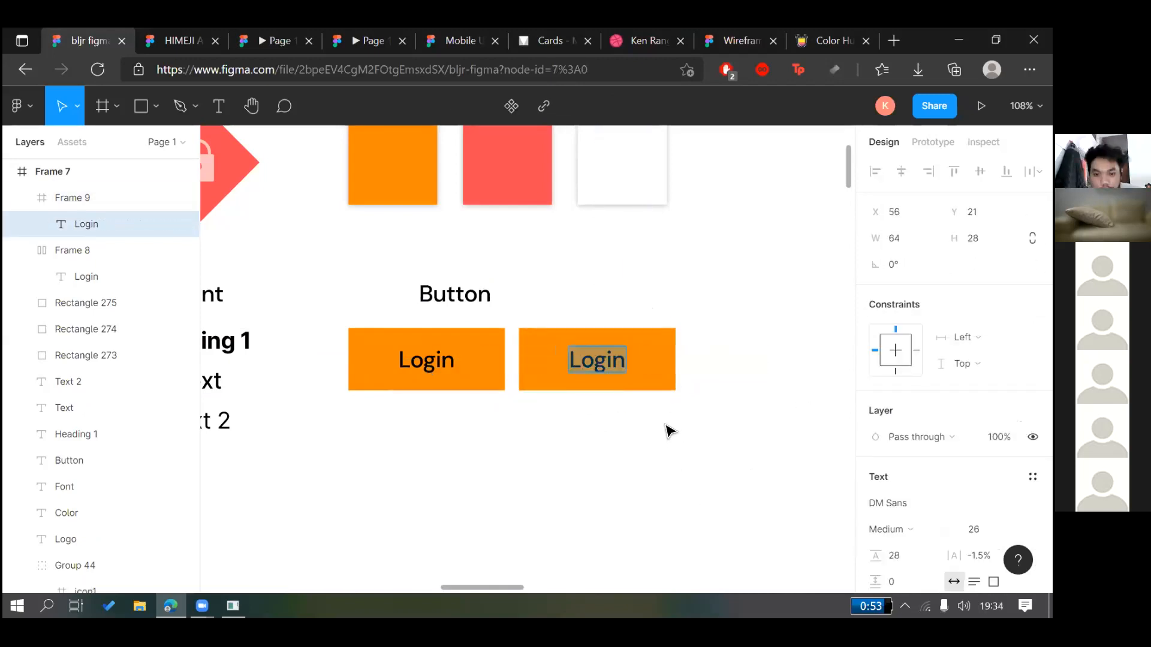
Delete the duplicate Frame 9 button
left_click(644, 318)
left_click(635, 336)
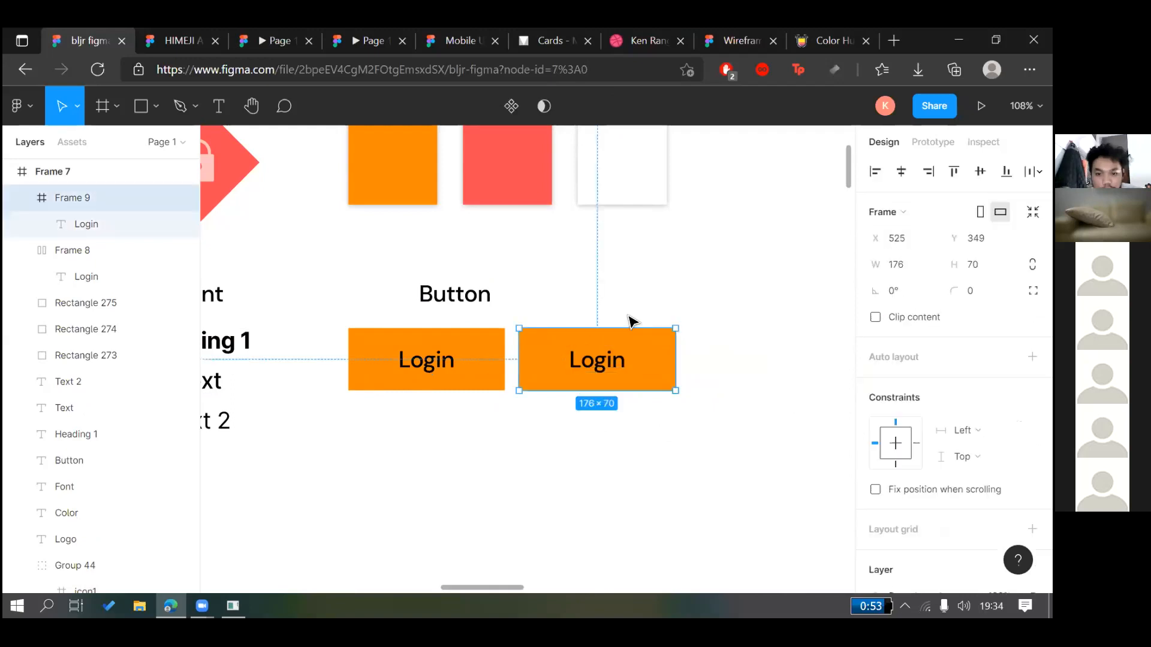
key("Delete")
Change the orange button's label from Login to Register
left_click(460, 380)
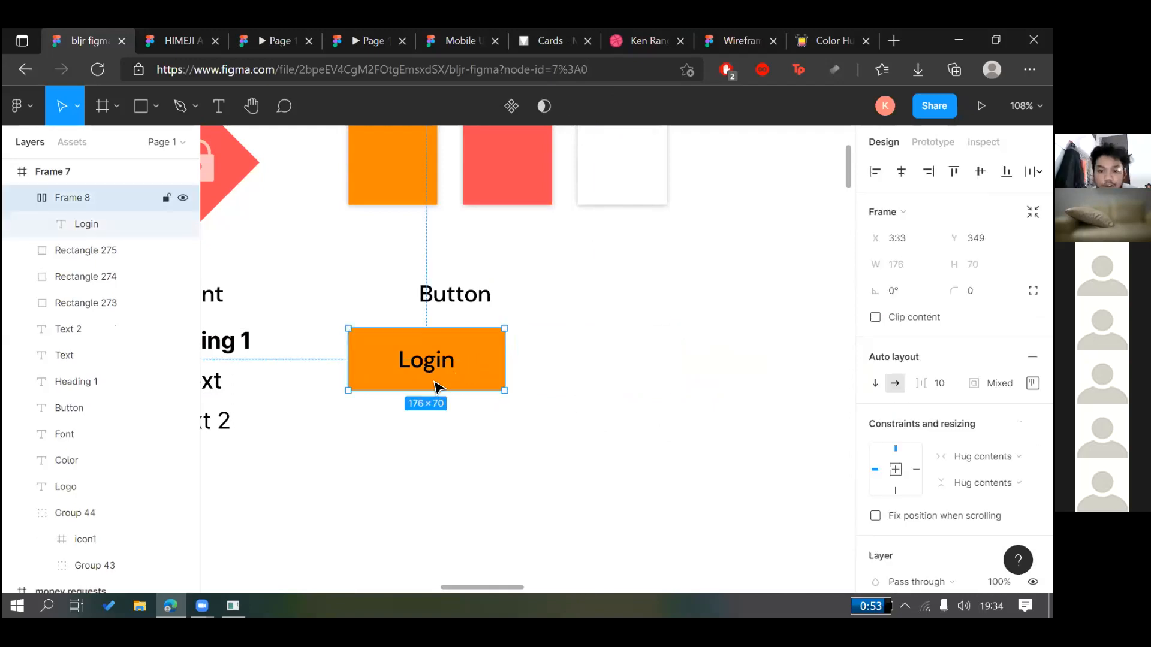
left_click(450, 354)
double_click(423, 367)
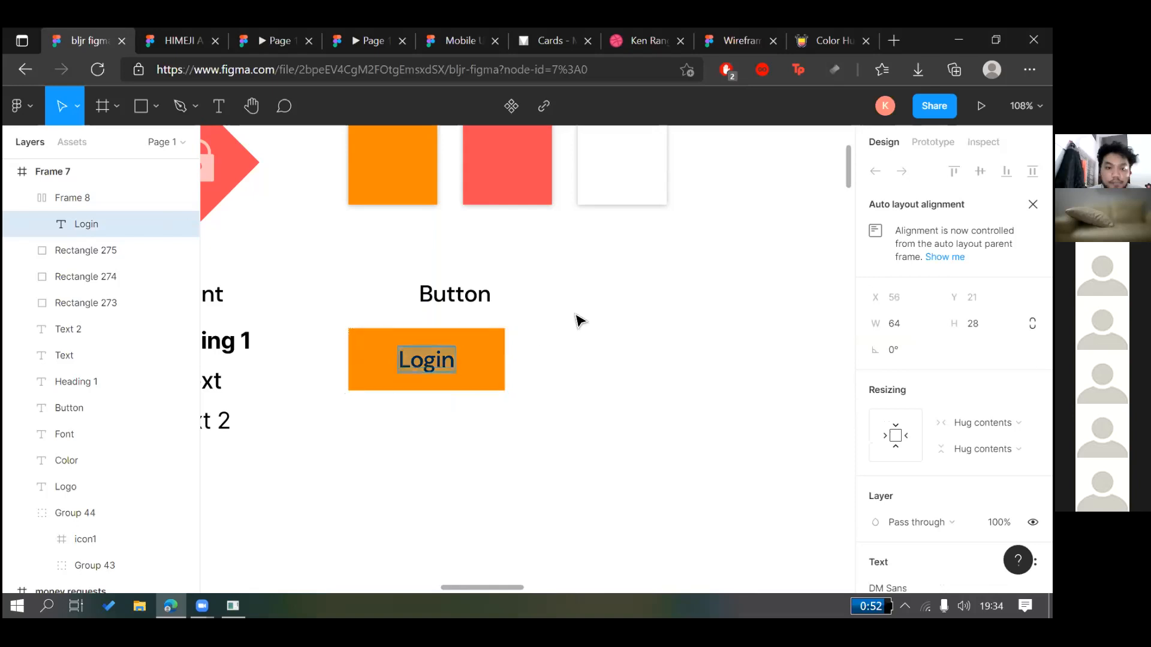
type("Register")
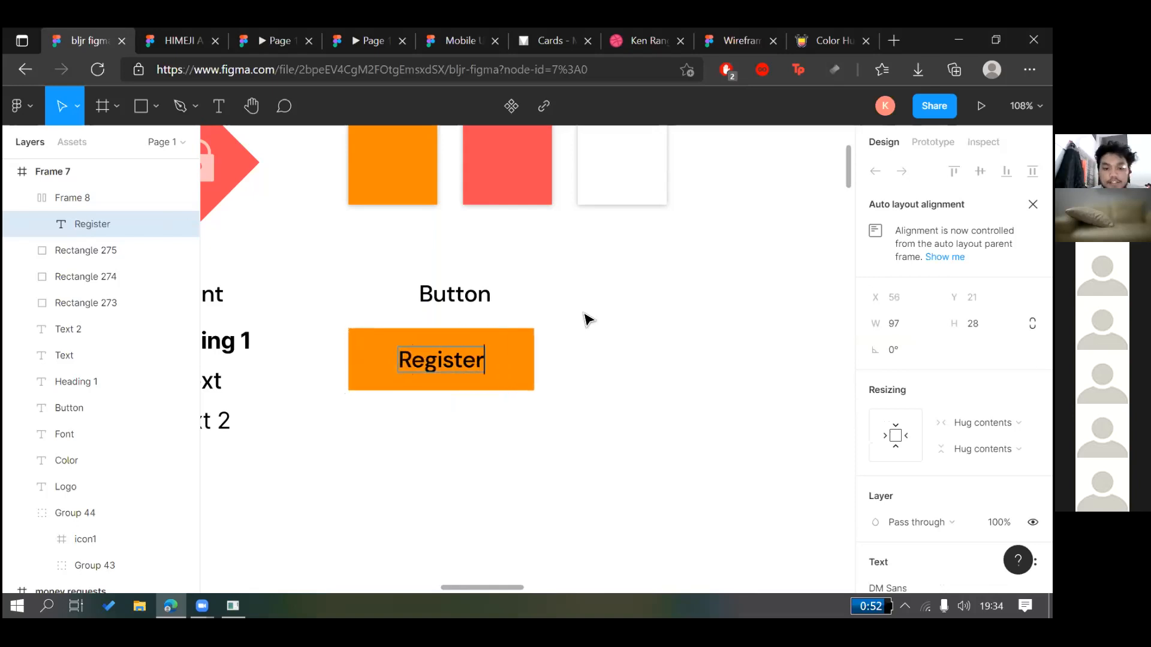
key("Escape")
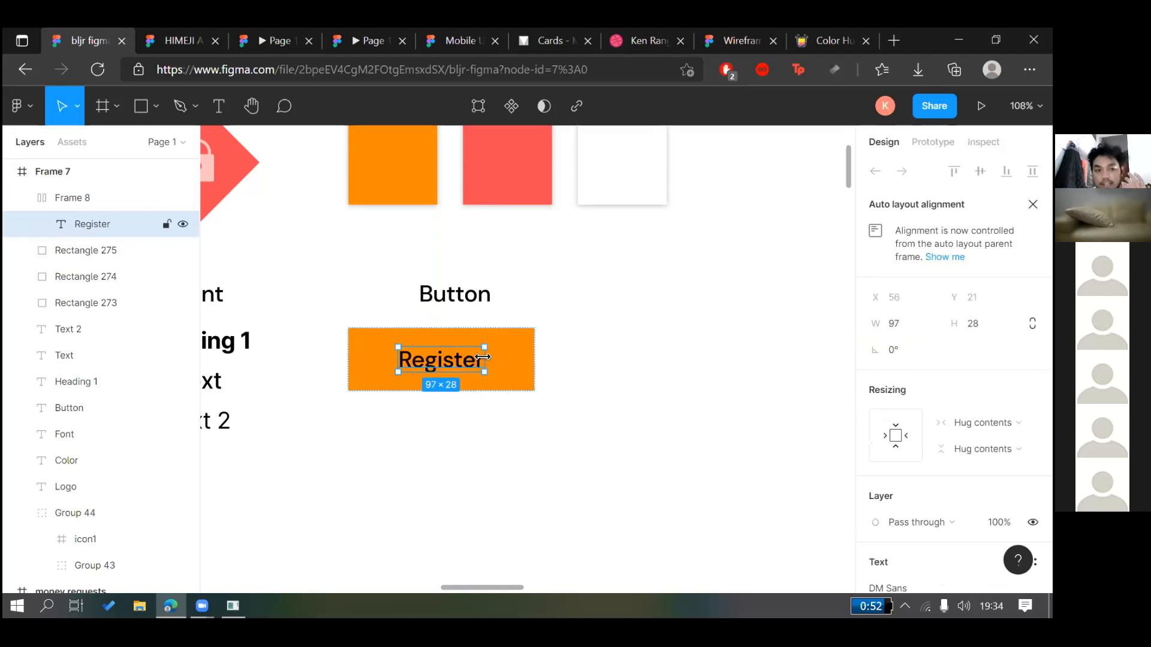
key("Escape")
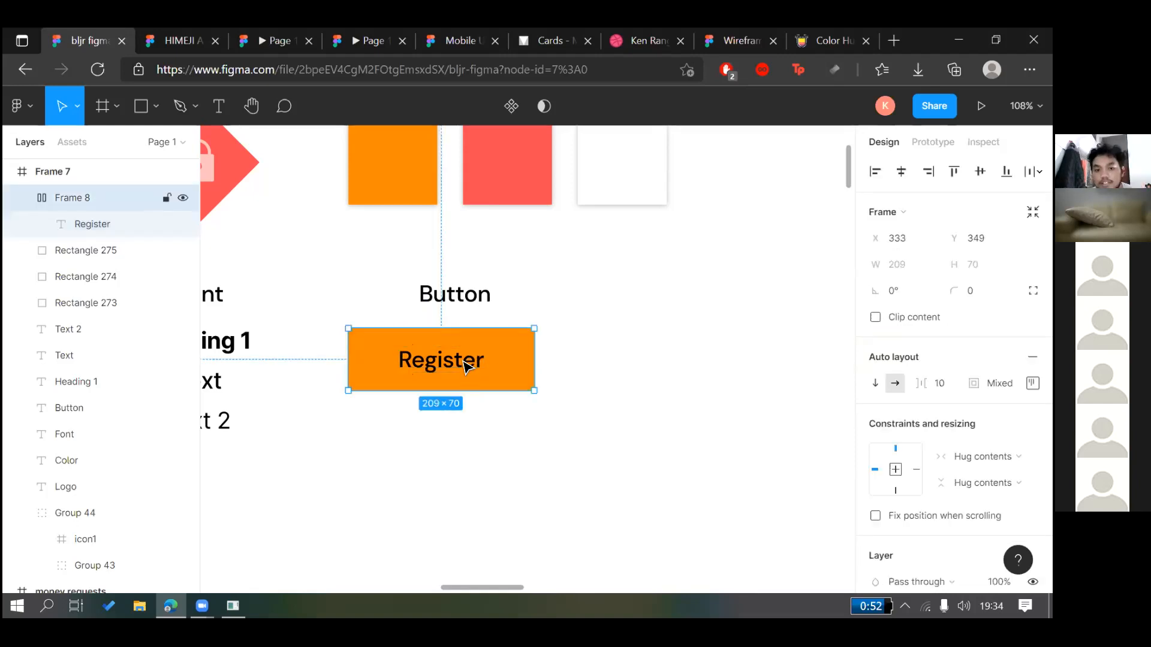
key("Return")
Try a fixed width on the Register label, revert it to hugging its text, and deselect
scroll(747, 375, "down", 1)
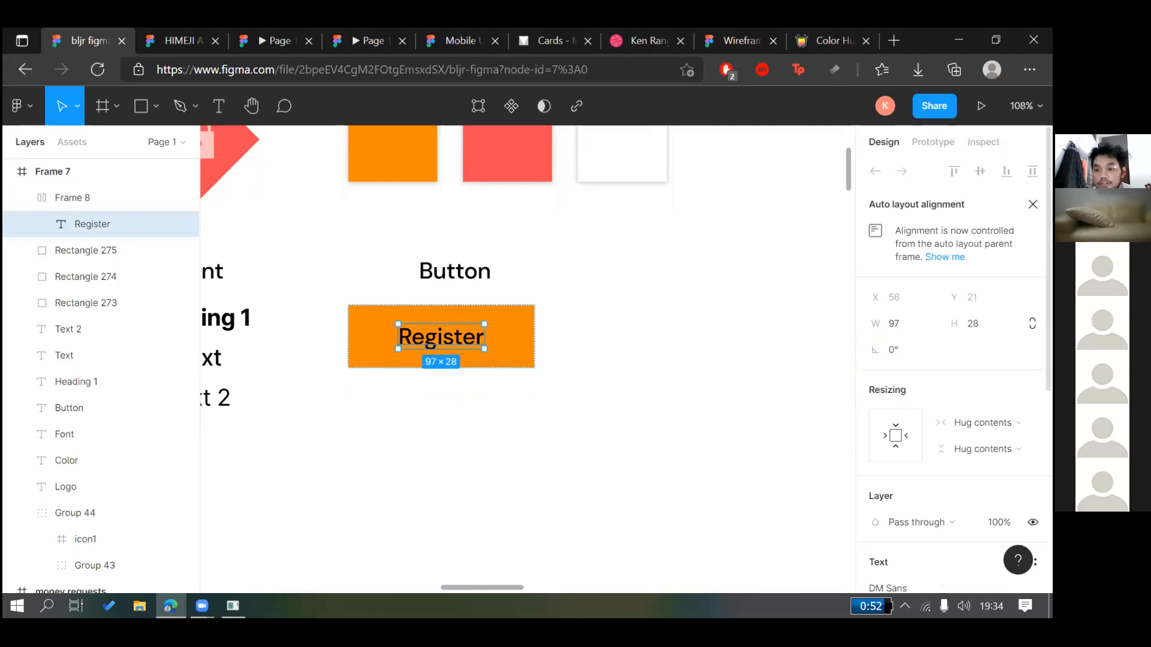
scroll(896, 310, "down", 3)
left_click(897, 297)
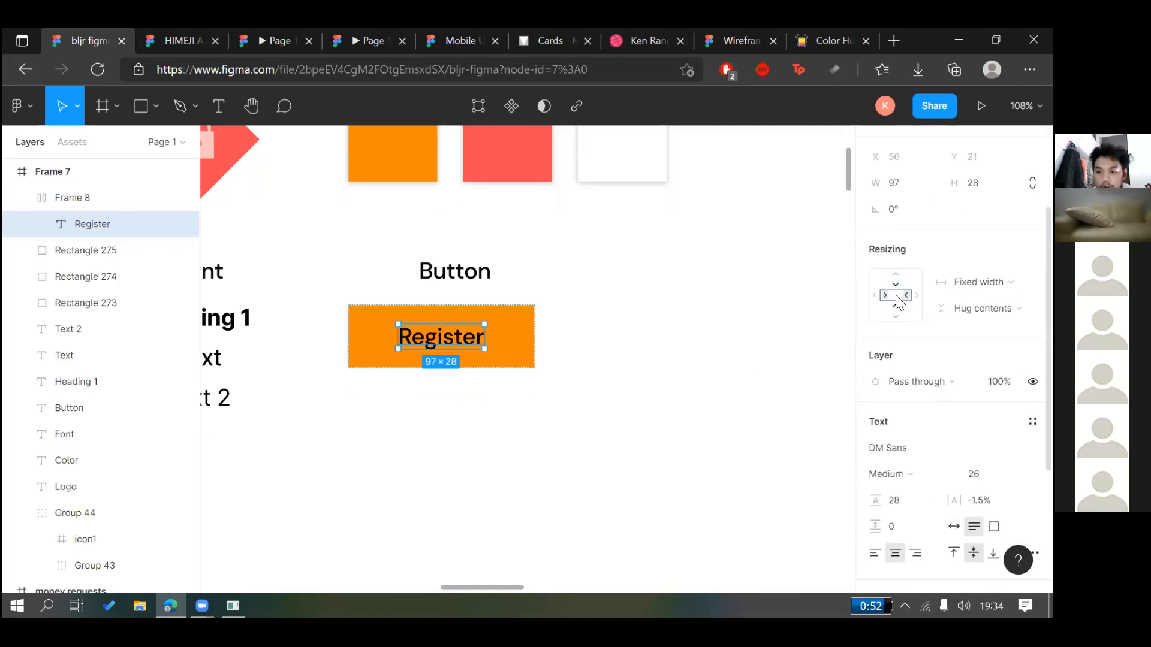
key("ctrl+z")
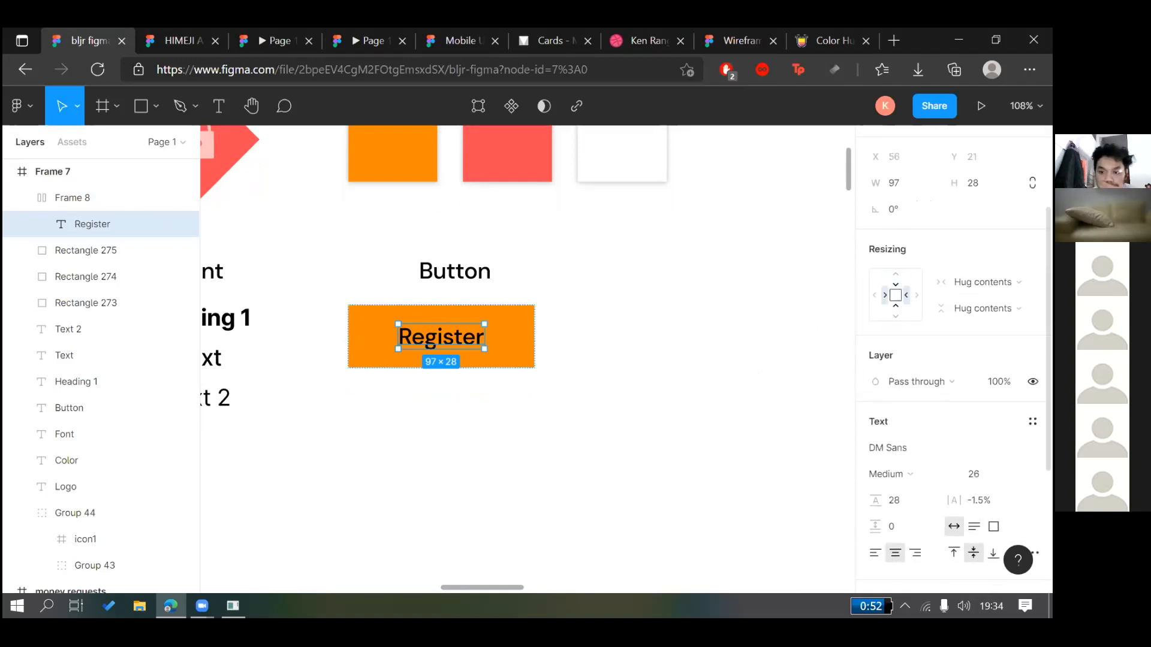
left_click(534, 343)
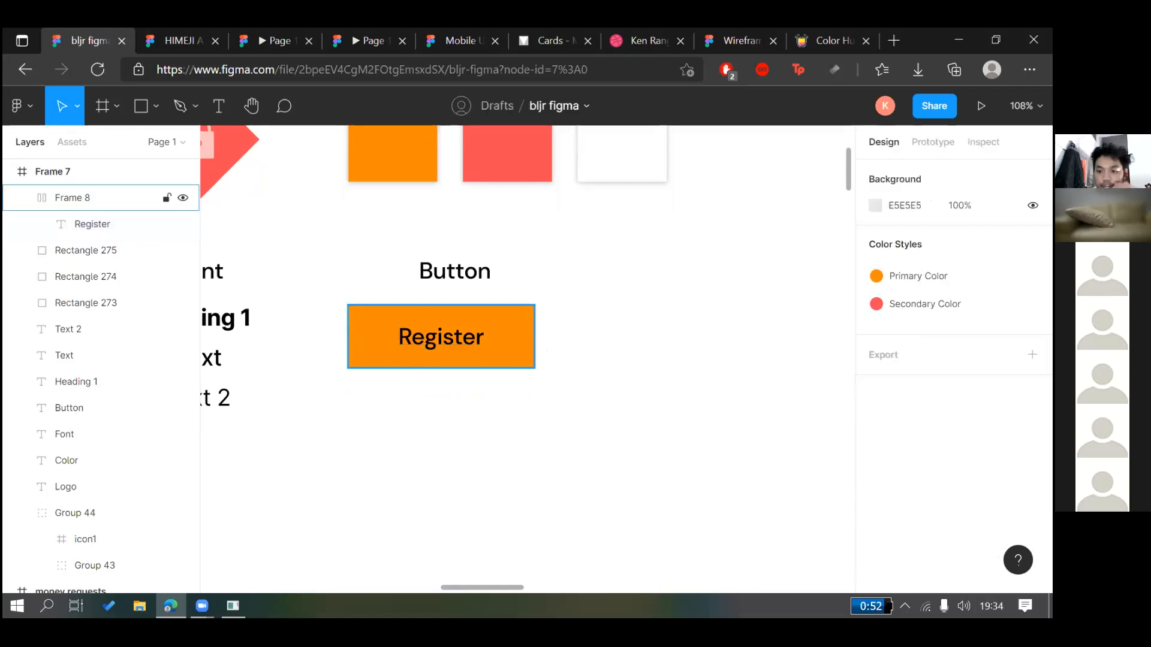
left_click(83, 198)
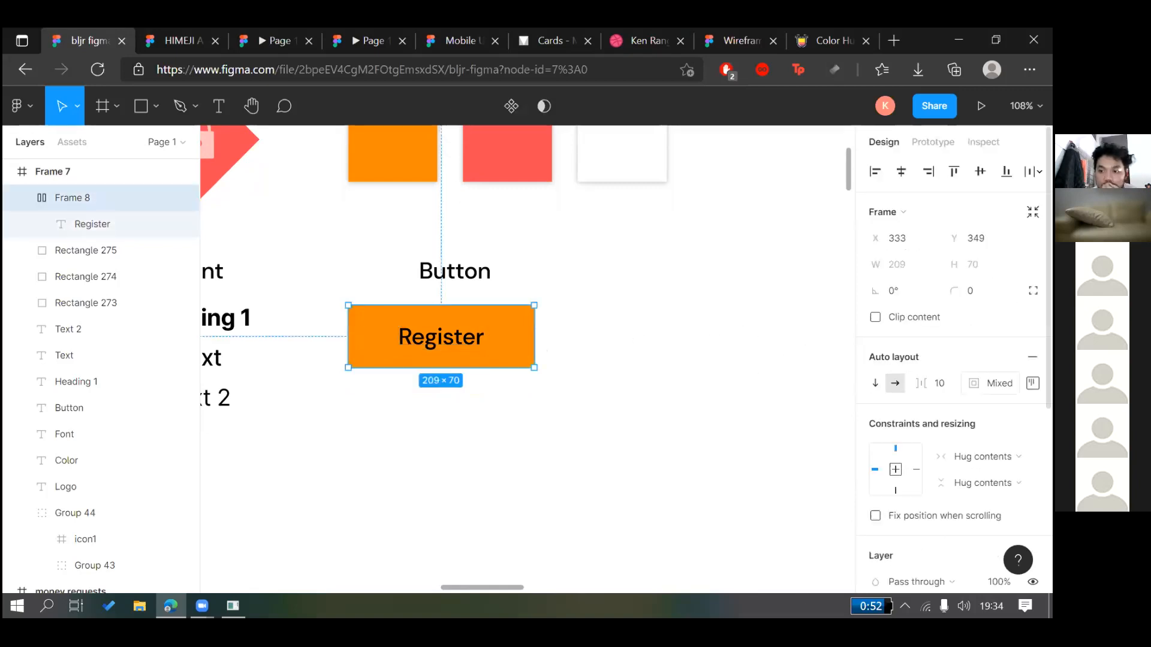
key("ctrl+z")
key("ctrl+z")
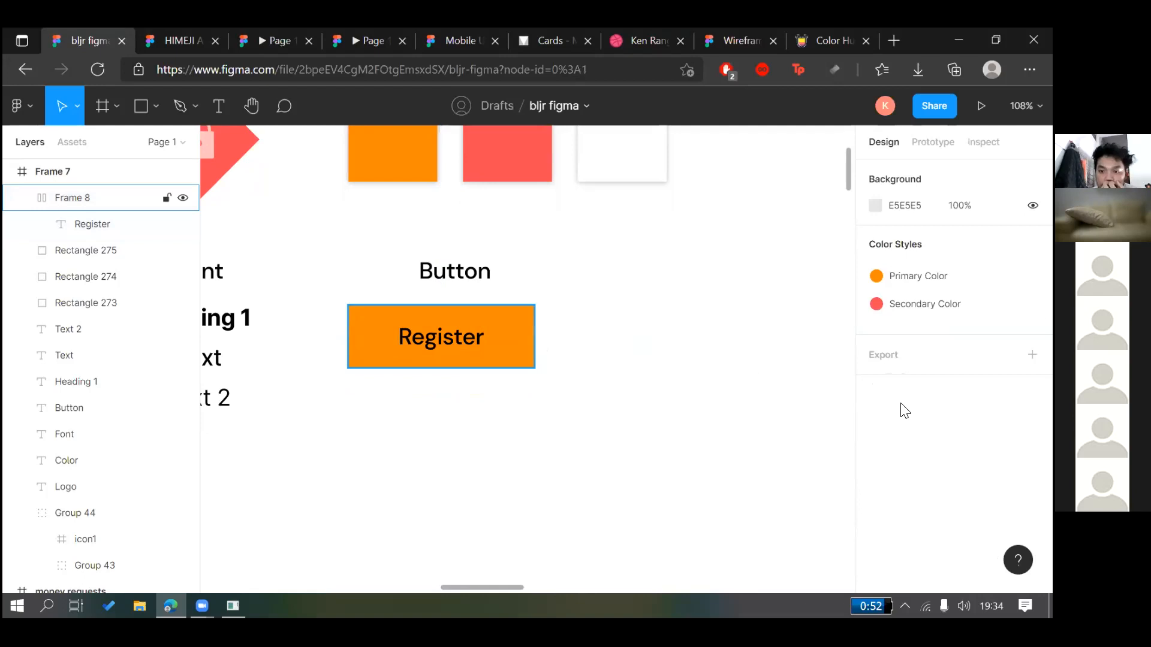
left_click(689, 327)
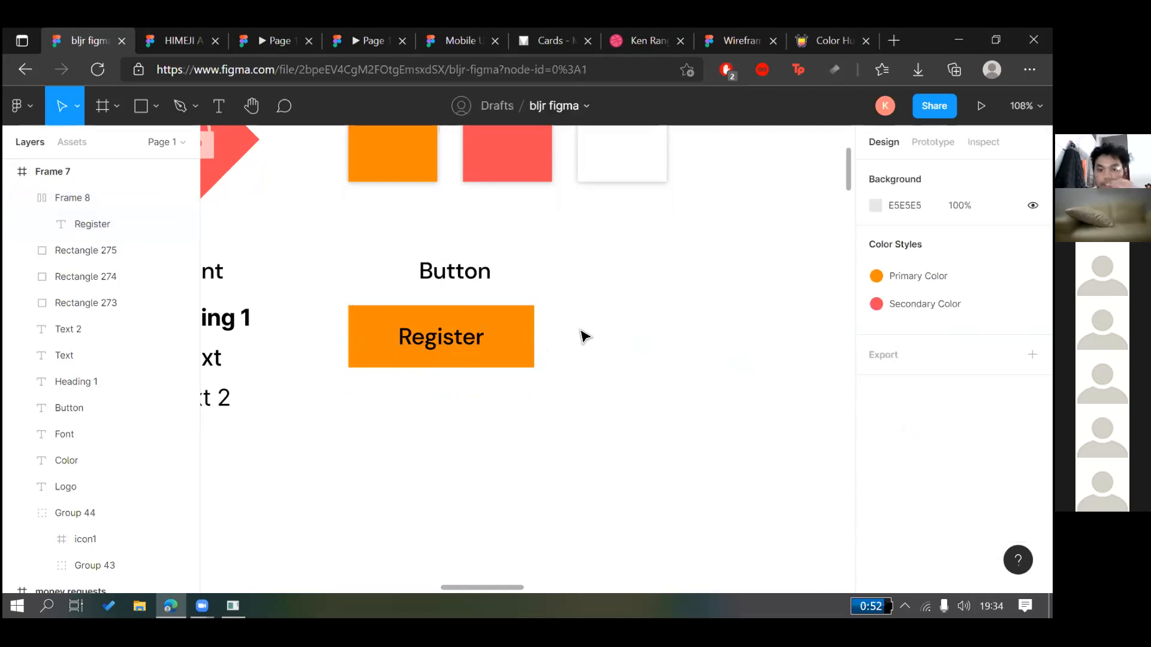
scroll(581, 419, "down", 5)
left_click_drag(517, 385, 621, 412, "alt")
key("ctrl+z")
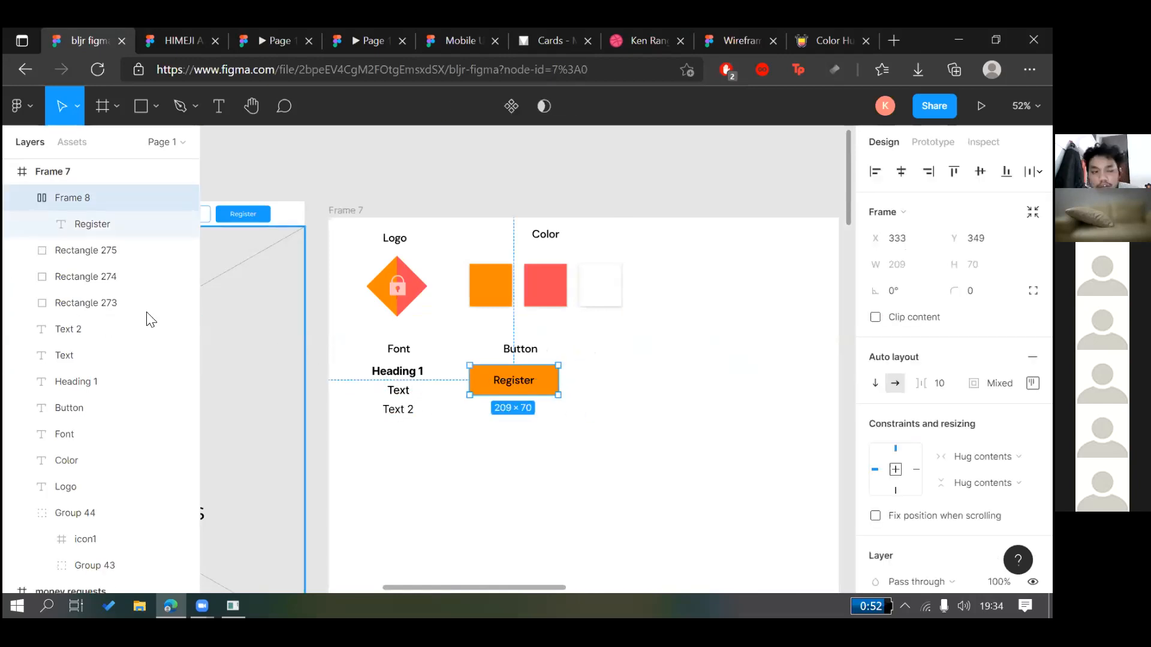
scroll(132, 323, "up", 4)
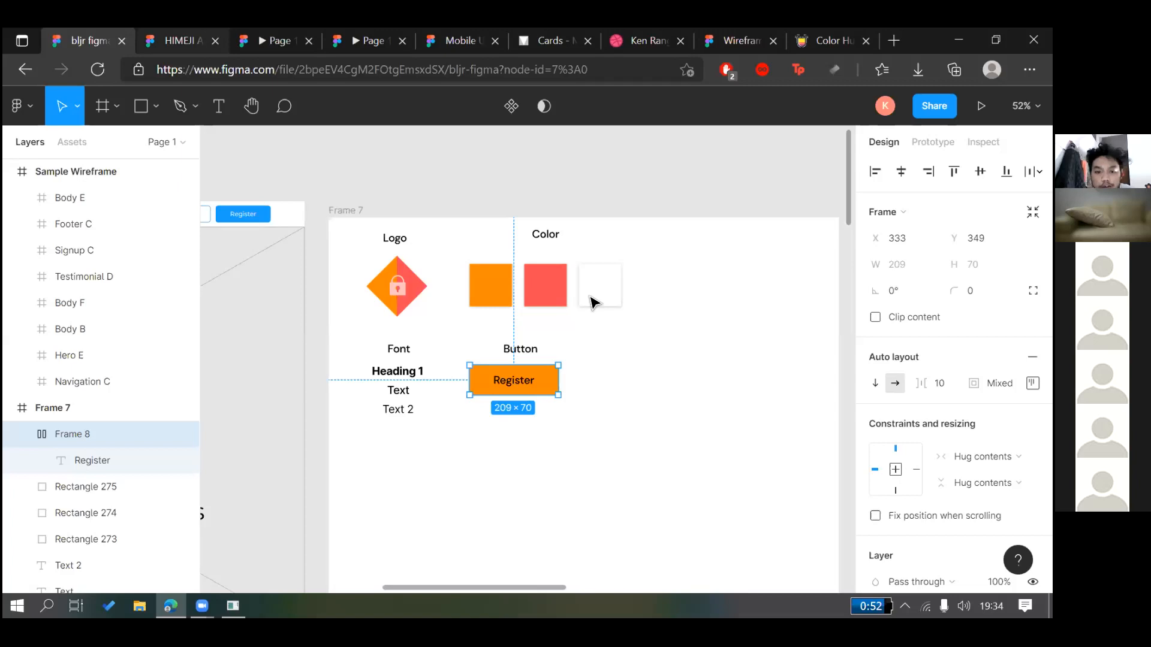
key("ctrl+Tab")
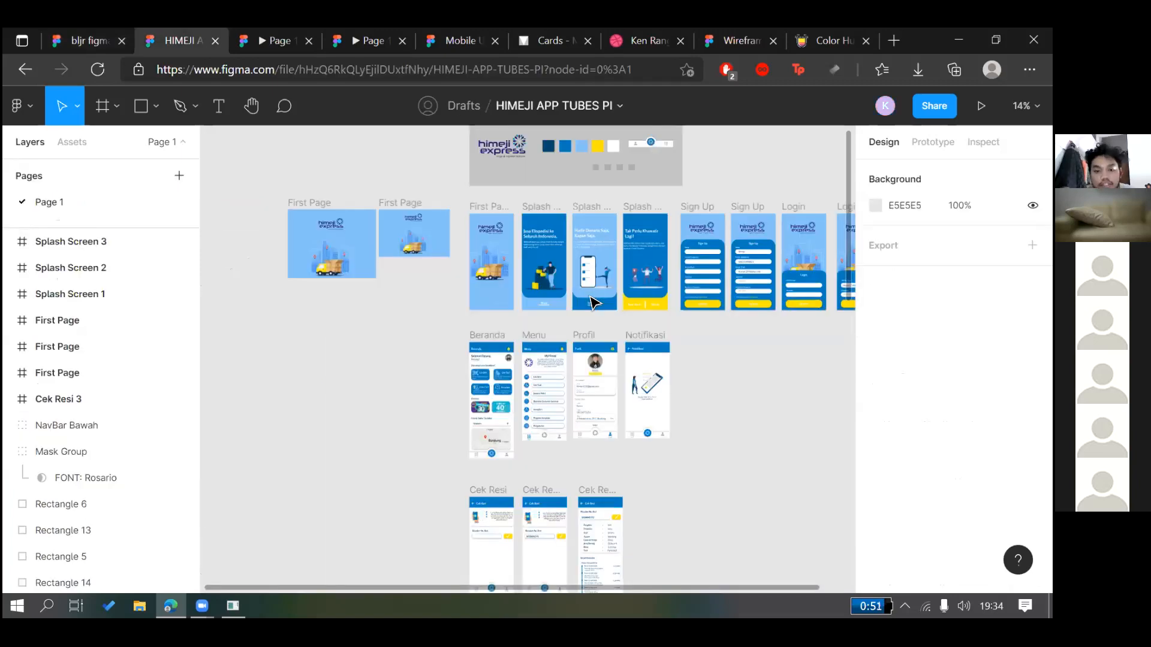
scroll(616, 462, "up", 3, "ctrl")
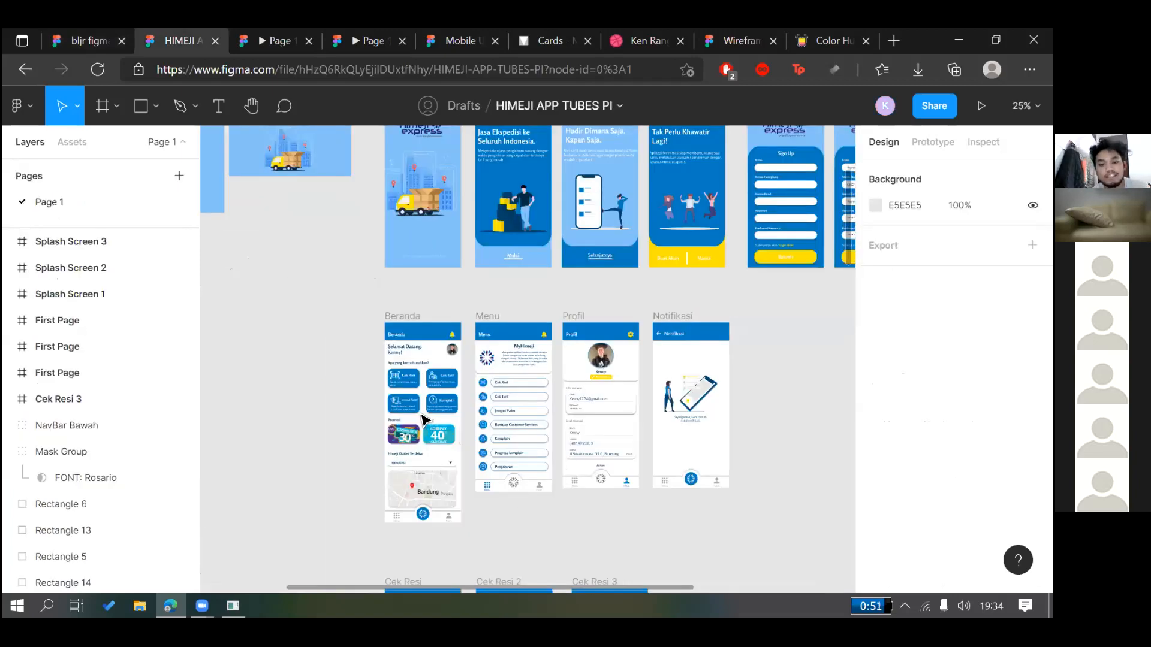
scroll(463, 448, "down", 3)
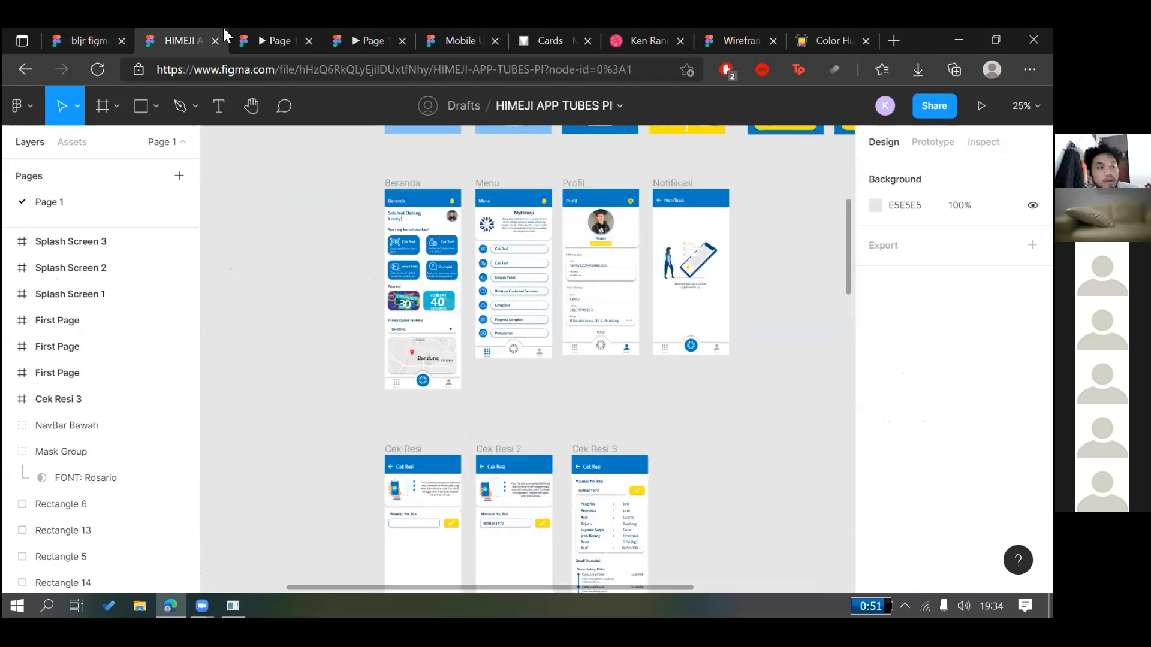
left_click(112, 31)
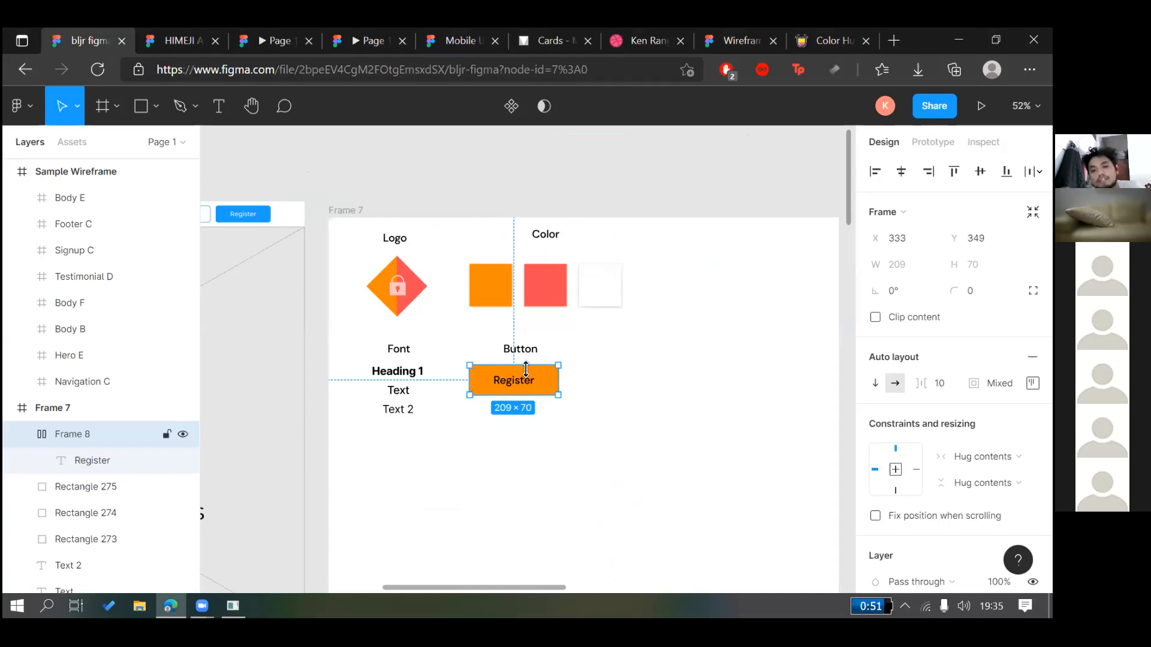
Replace the button's Register label with 'Submit'
double_click(528, 382)
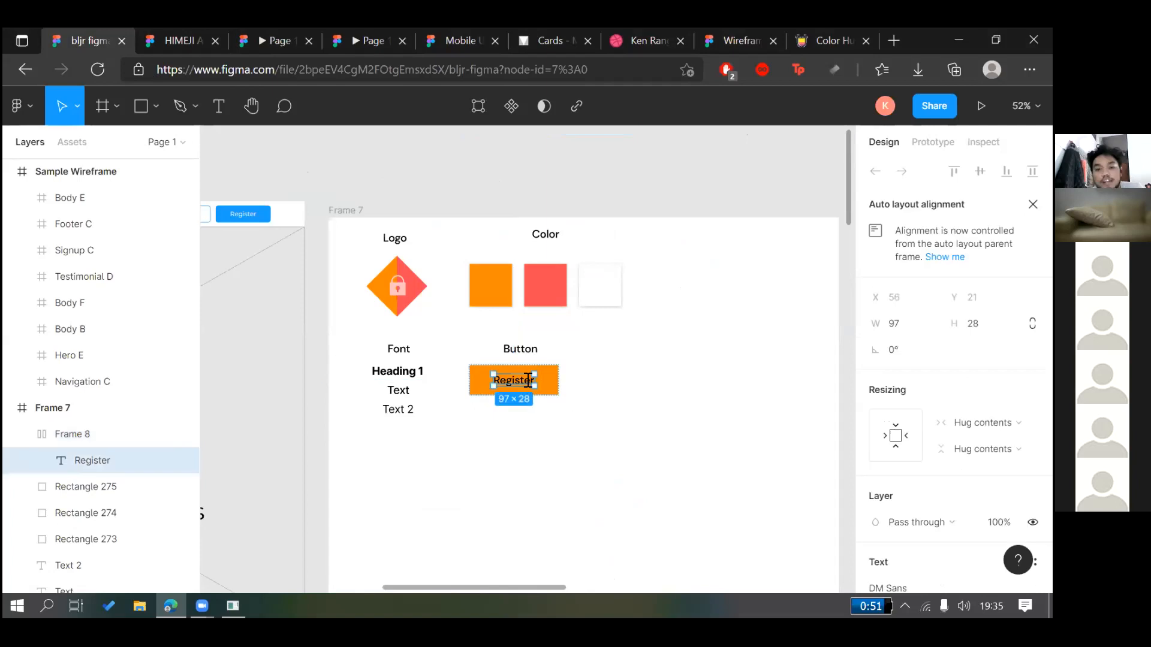
key("Return")
type("Su")
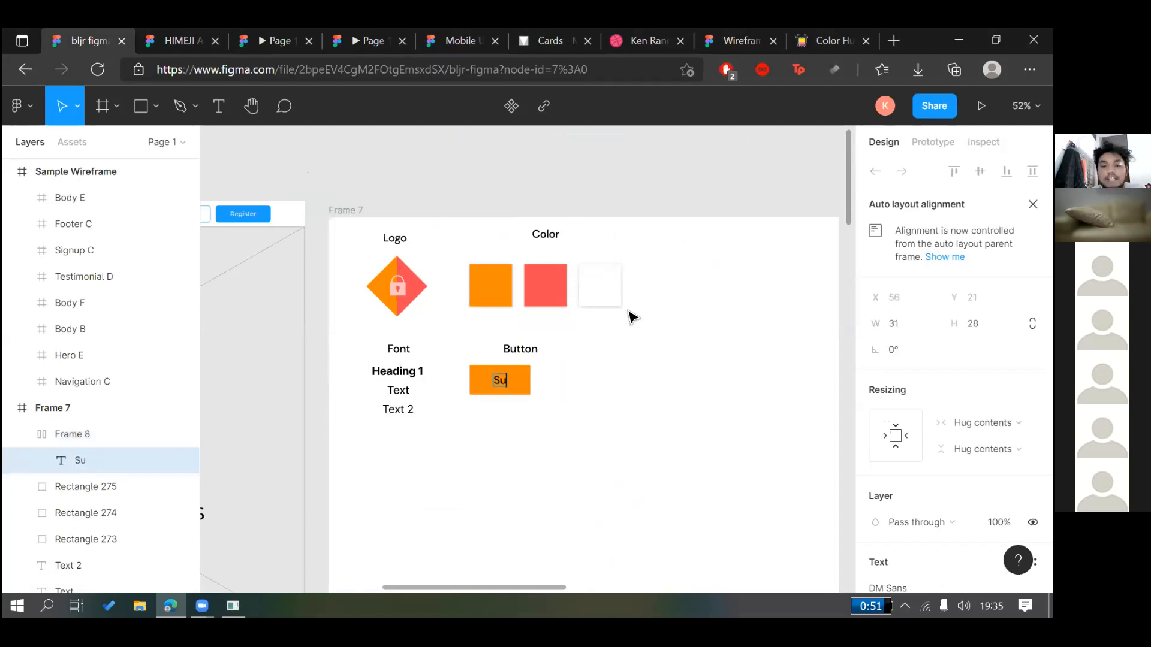
type("bmit")
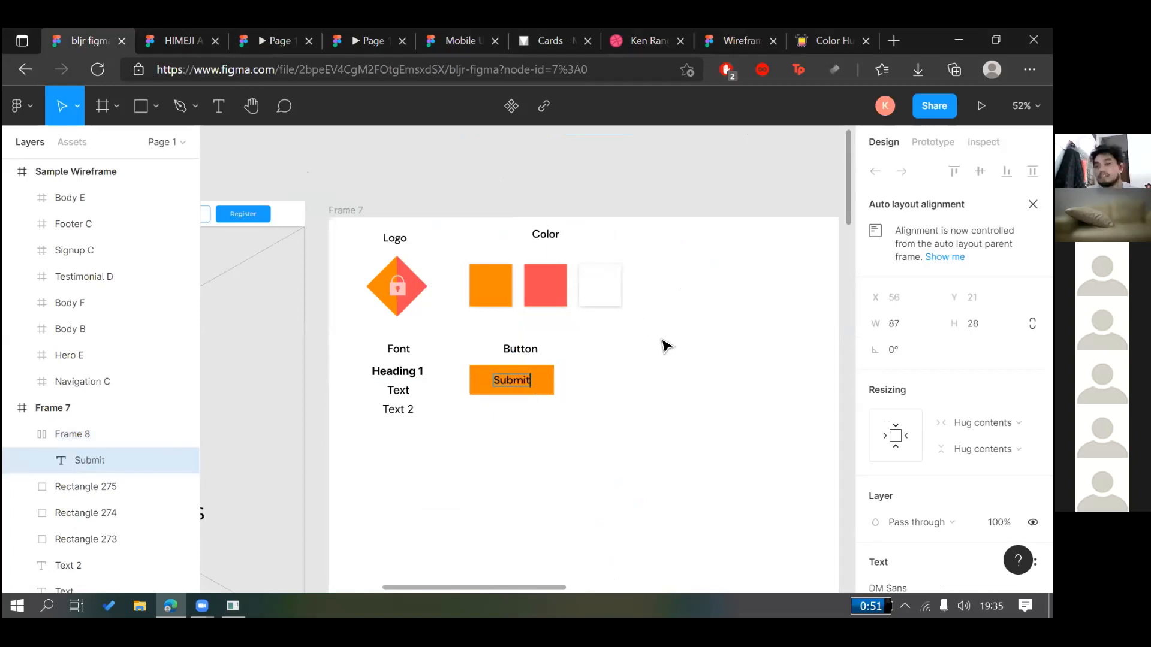
left_click(663, 341)
left_click(550, 382)
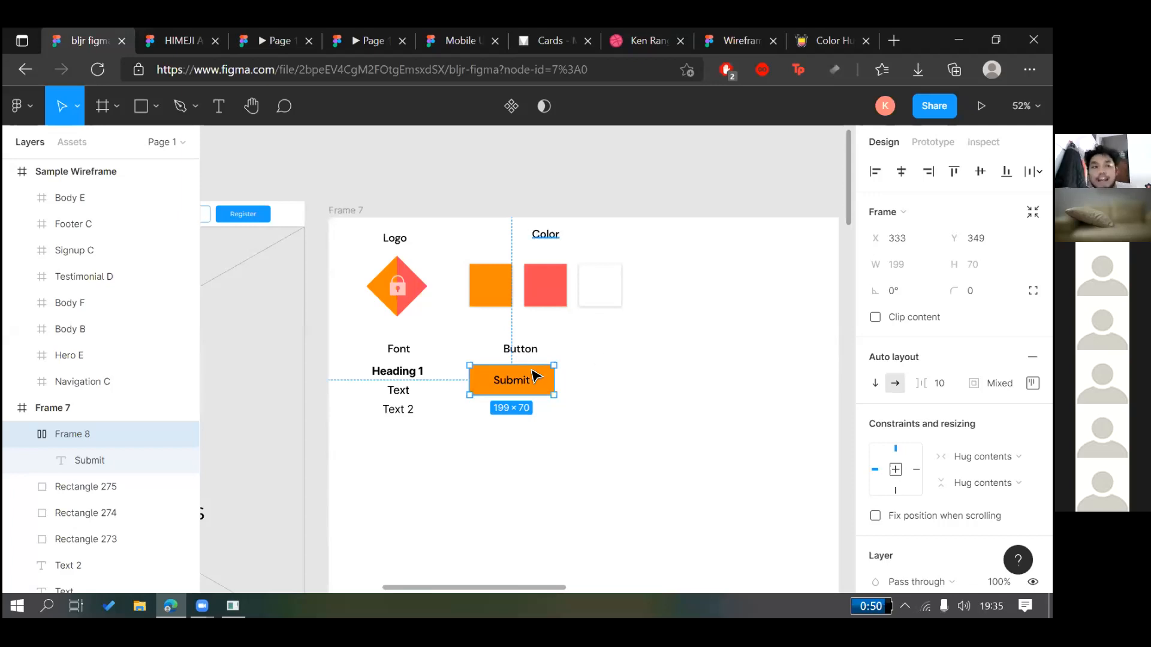
Move the Submit button right to X 354, centred under the Button heading
left_click(563, 410)
scroll(564, 410, "up", 2)
left_click(488, 383)
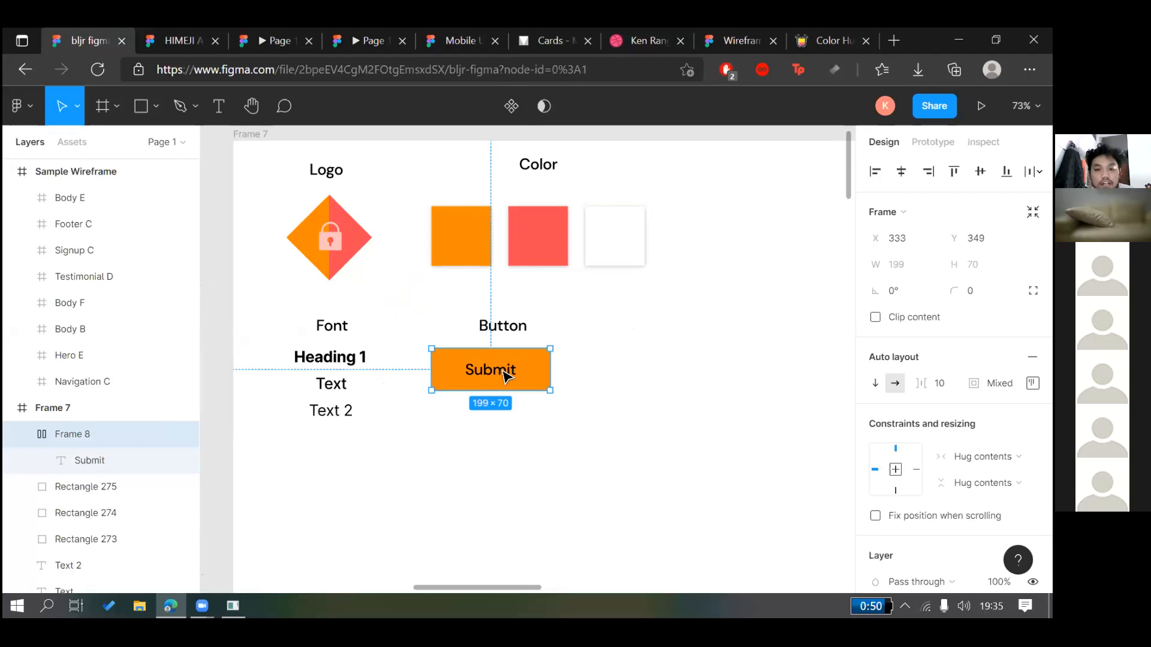
key("Escape")
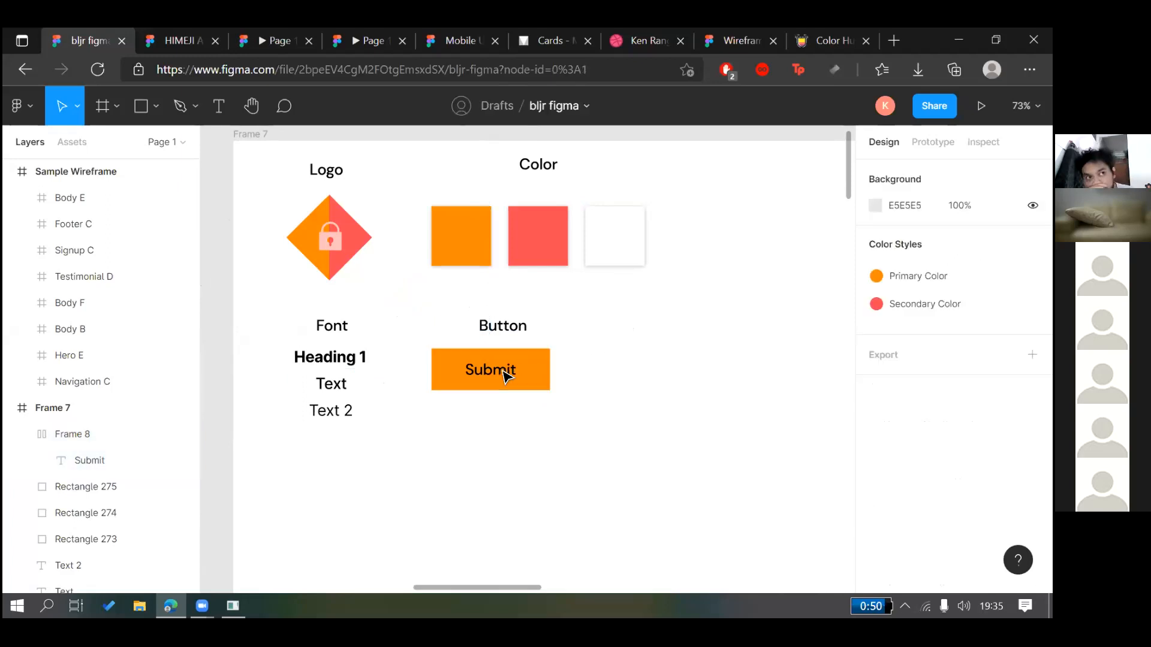
left_click(505, 375)
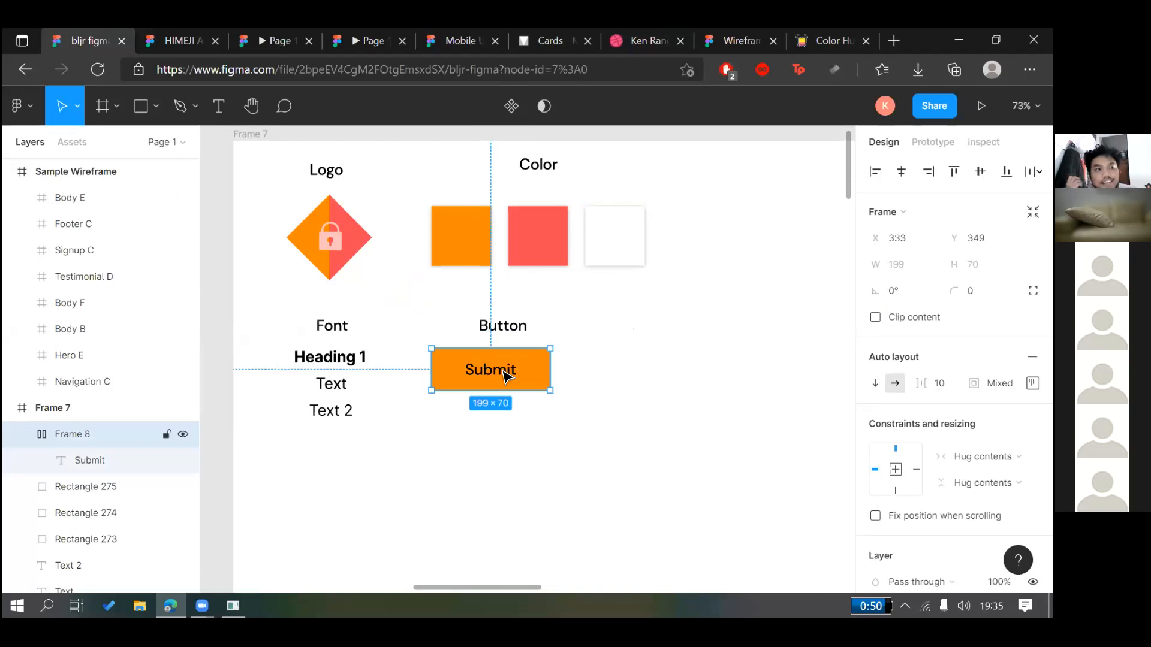
left_click_drag(513, 378, 528, 377)
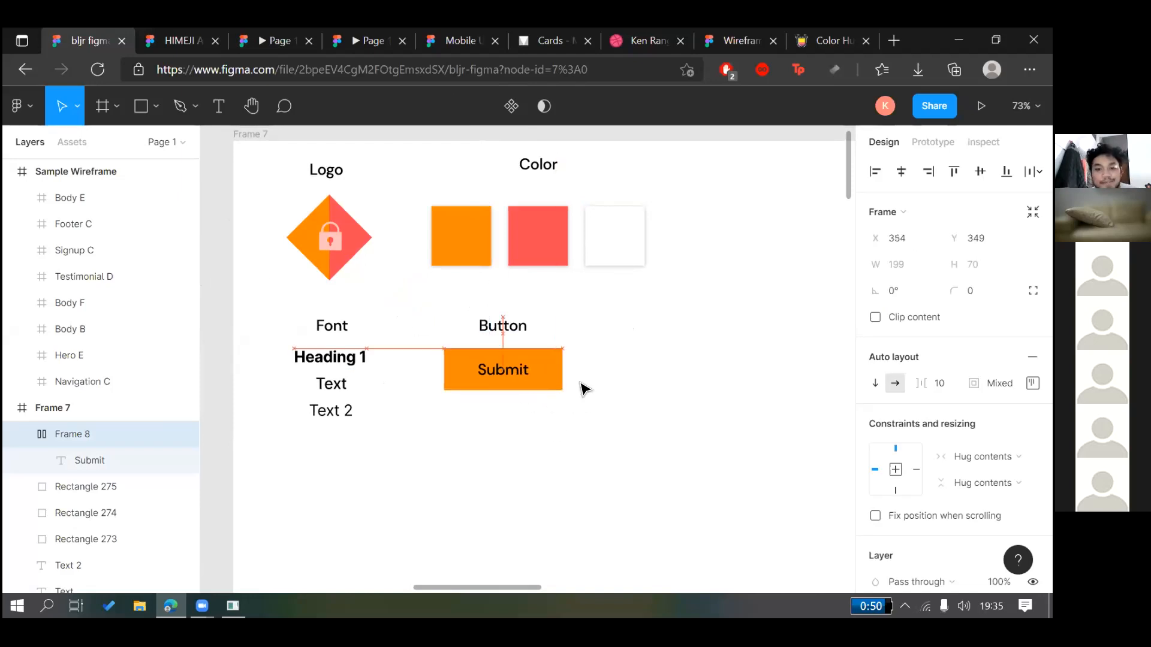
left_click(610, 392)
left_click(486, 384)
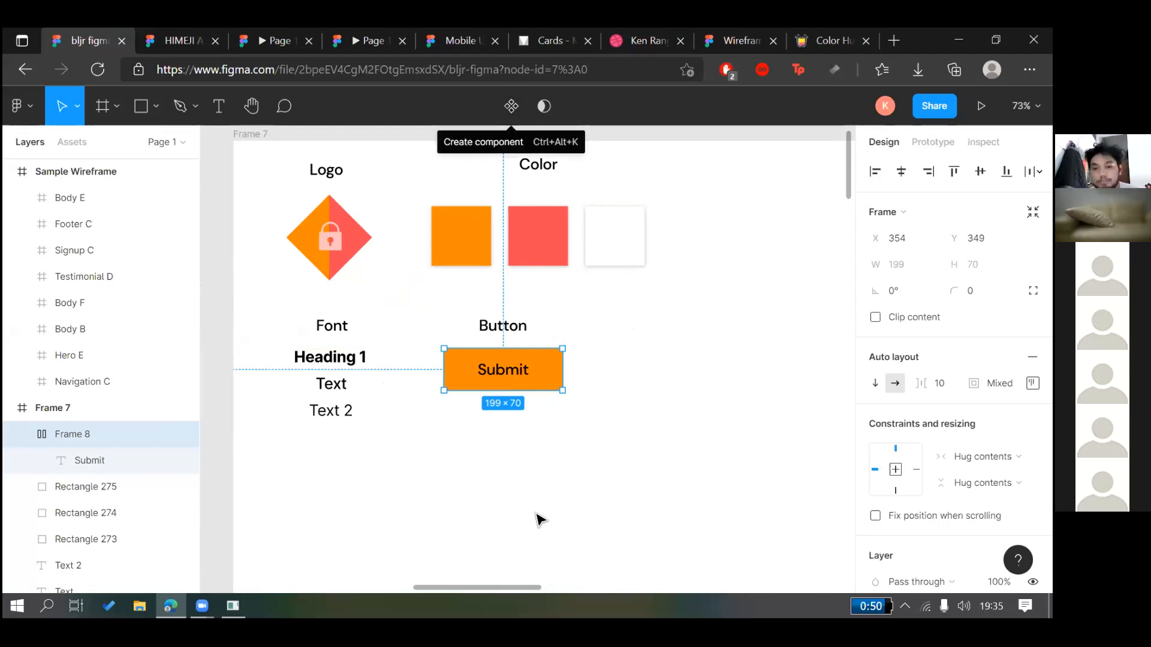
Make Frame 8 a component and Alt-drag three Submit copies beside it
left_click(508, 342)
left_click(513, 368)
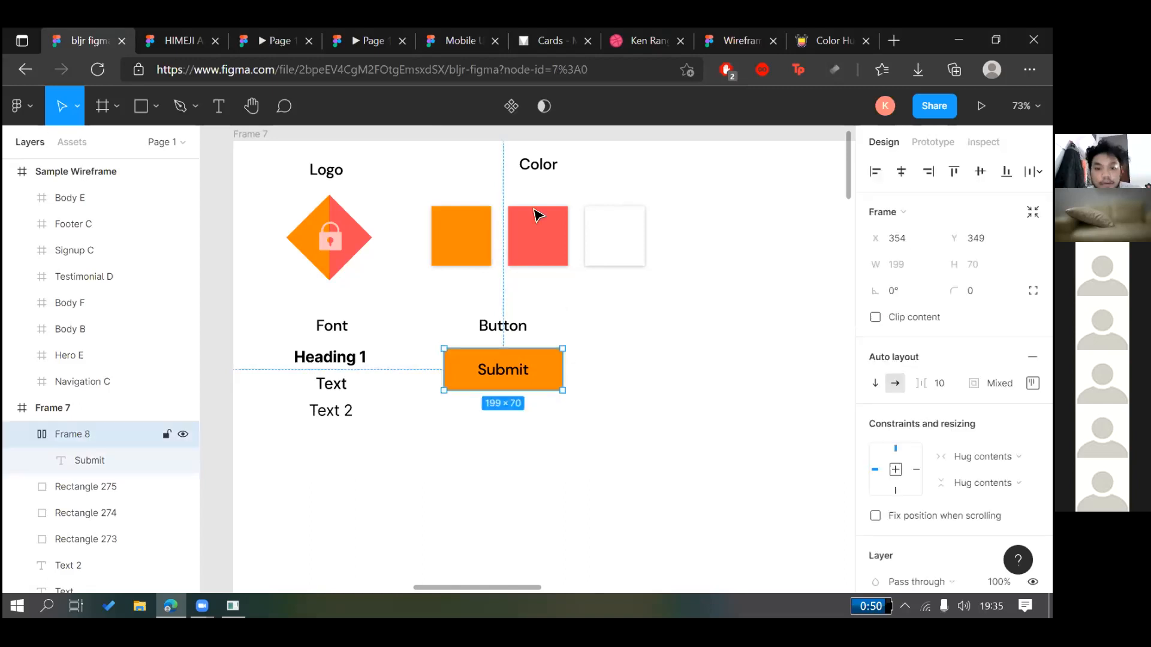
left_click(511, 106)
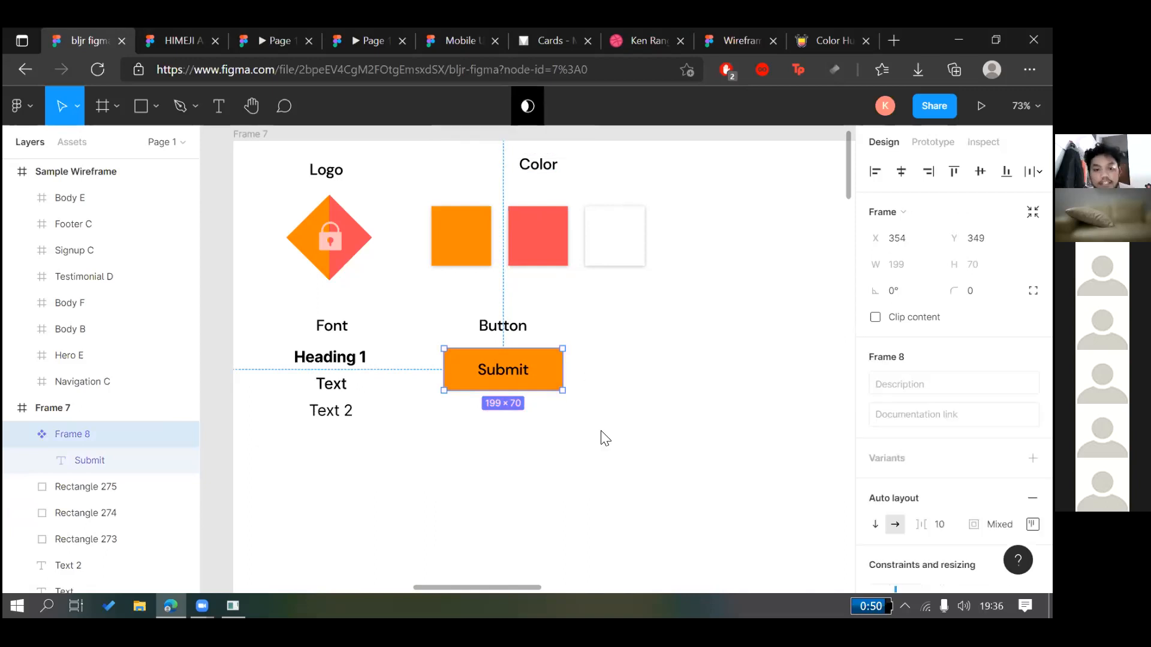
left_click(542, 401)
left_click(450, 383)
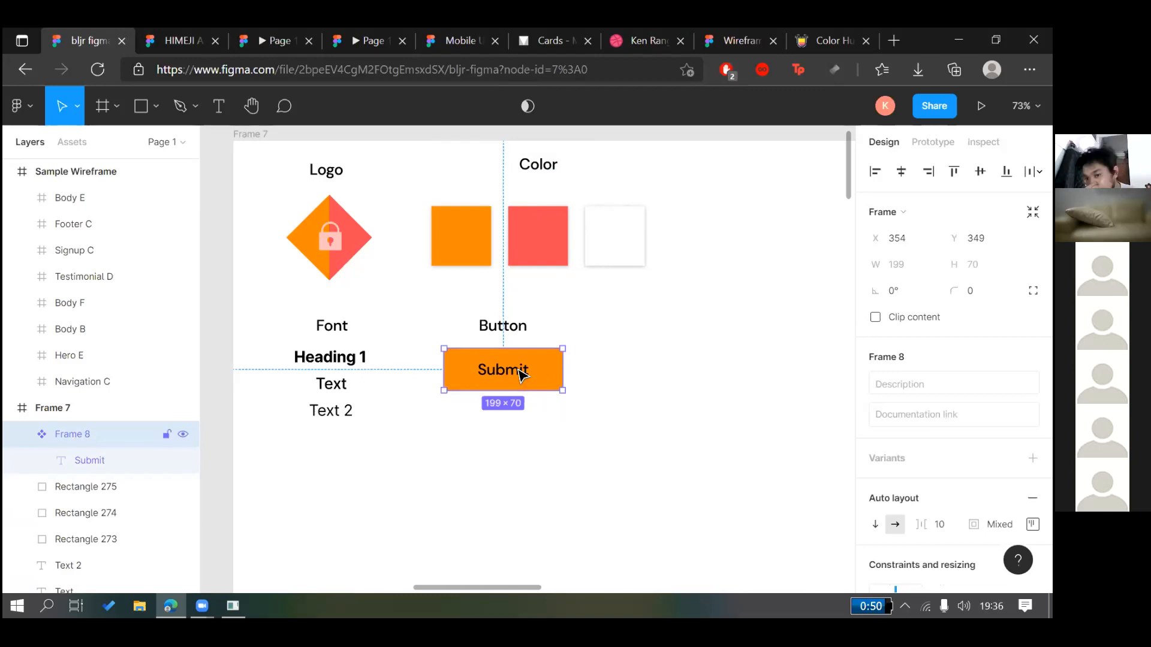
left_click_drag(519, 370, 616, 477)
left_click(512, 374)
Apply the Iris colour style to the Submit component's fill so all copies update
left_click(758, 377)
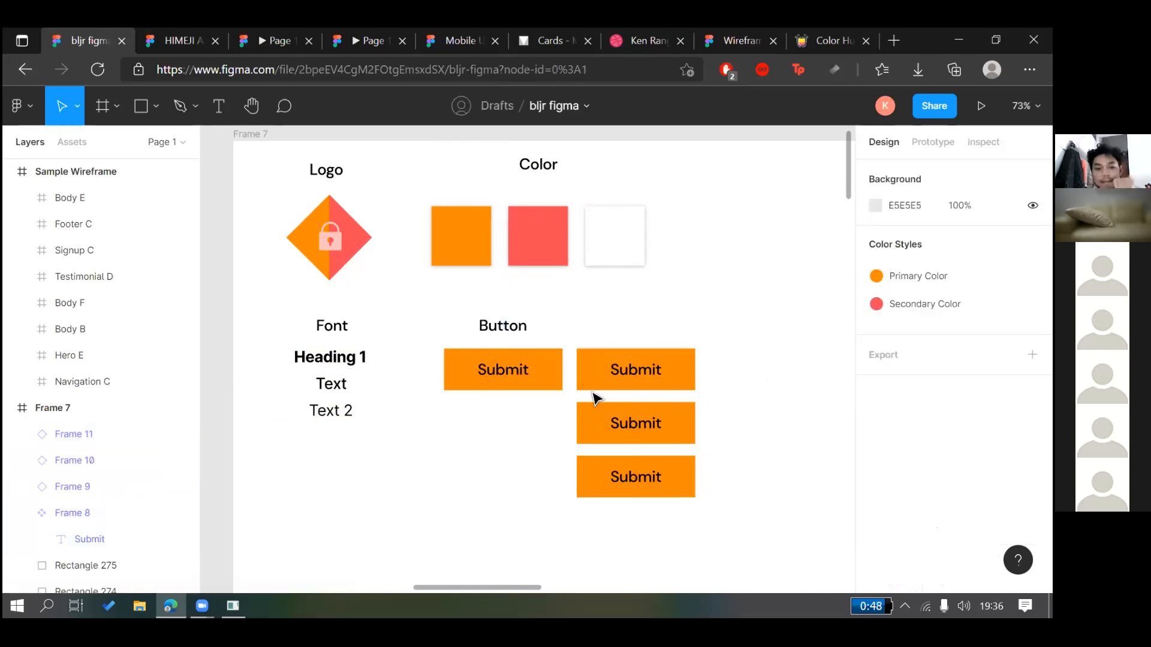
left_click(551, 384)
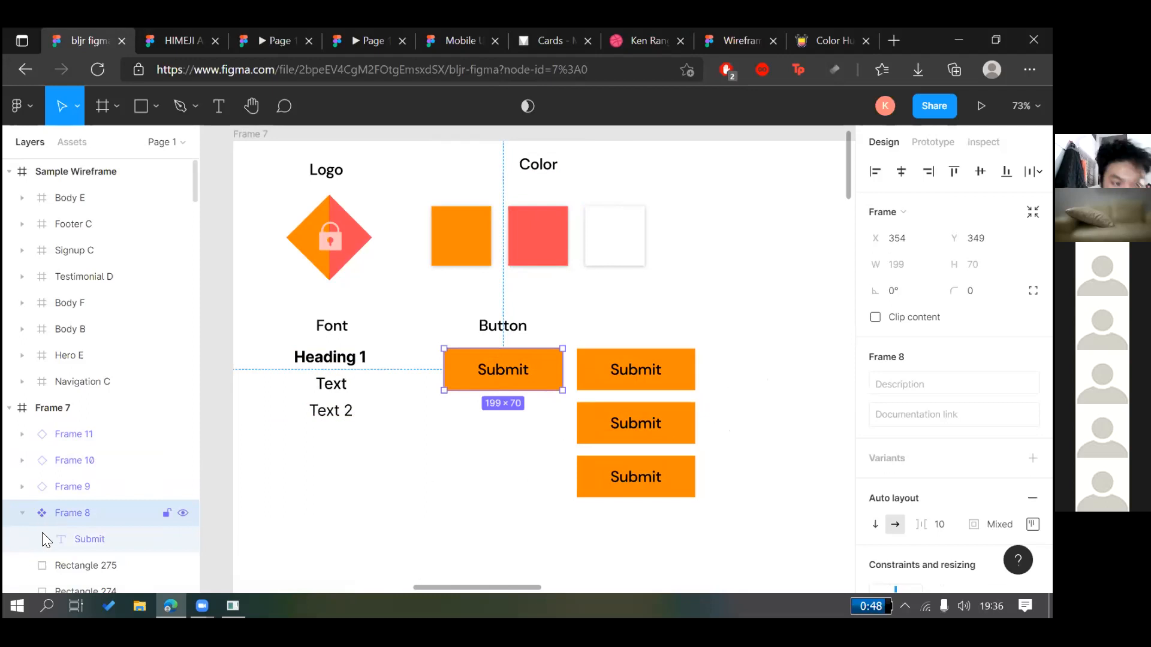
scroll(57, 377, "down", 2)
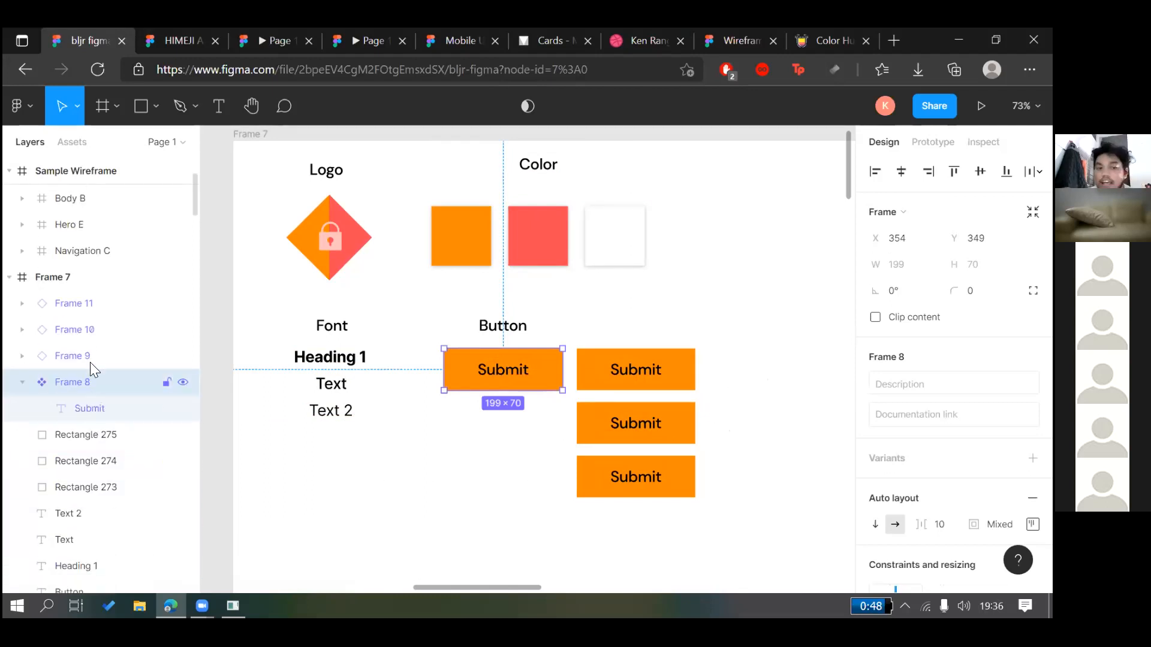
left_click(82, 329)
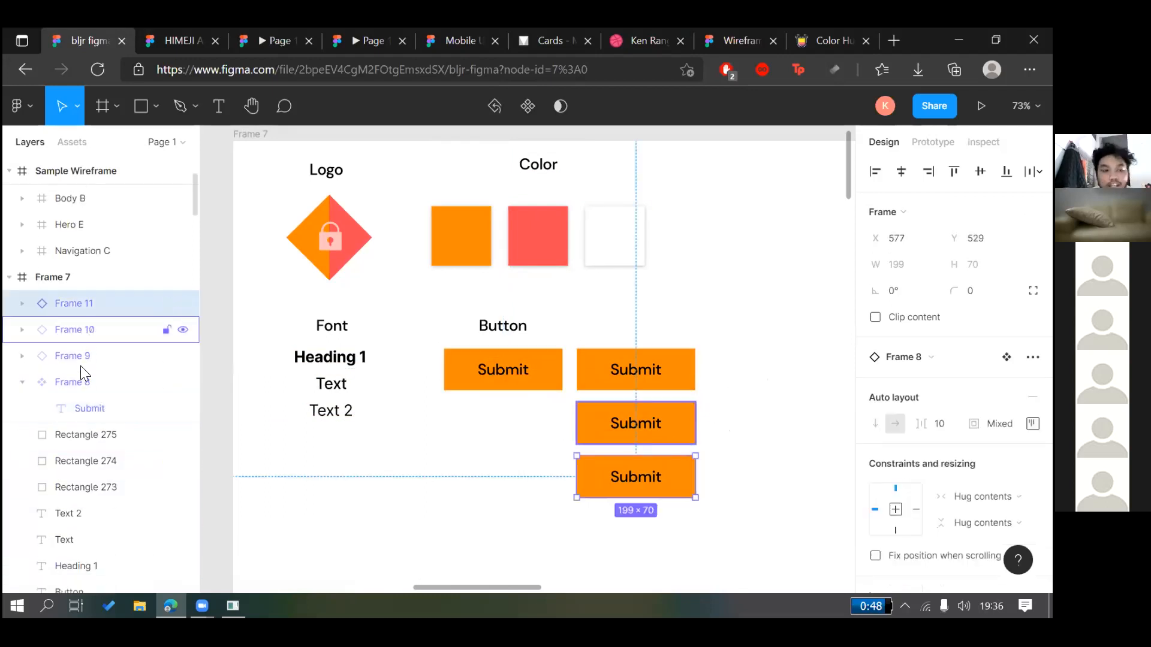
left_click(117, 363)
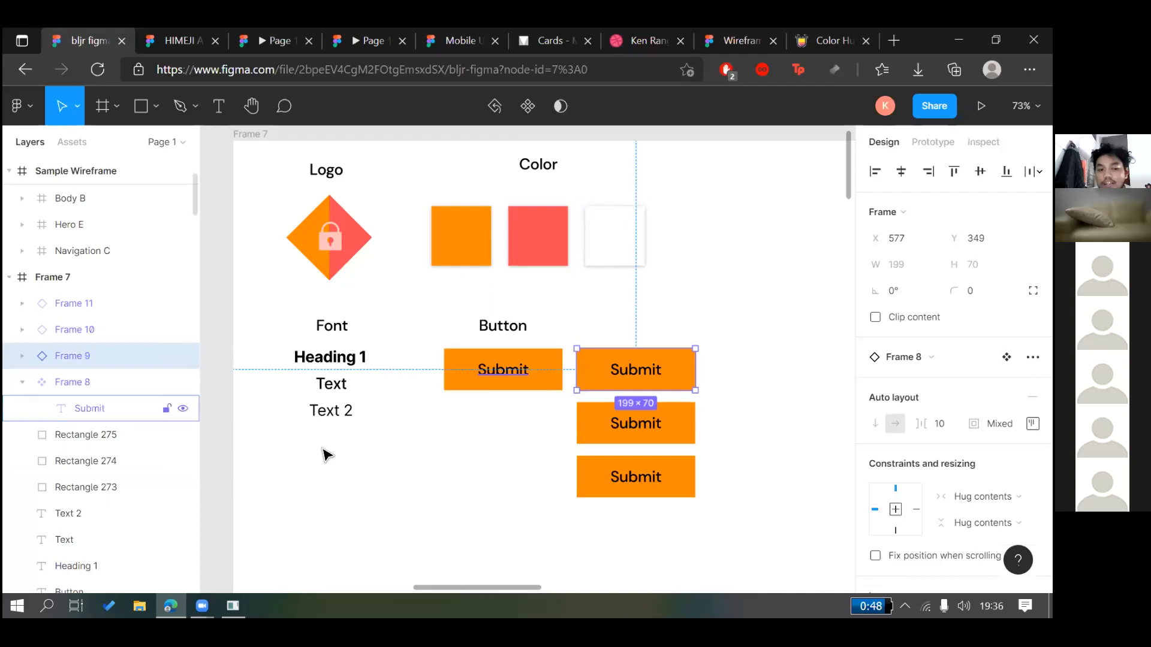
left_click(527, 378)
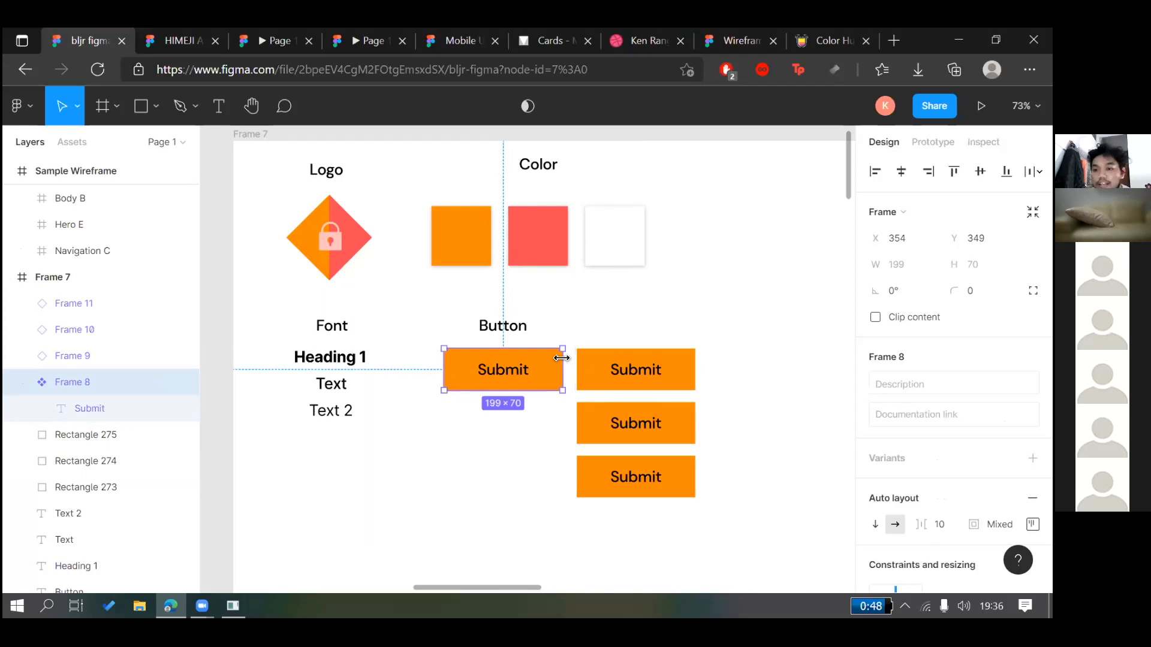
scroll(910, 471, "down", 5)
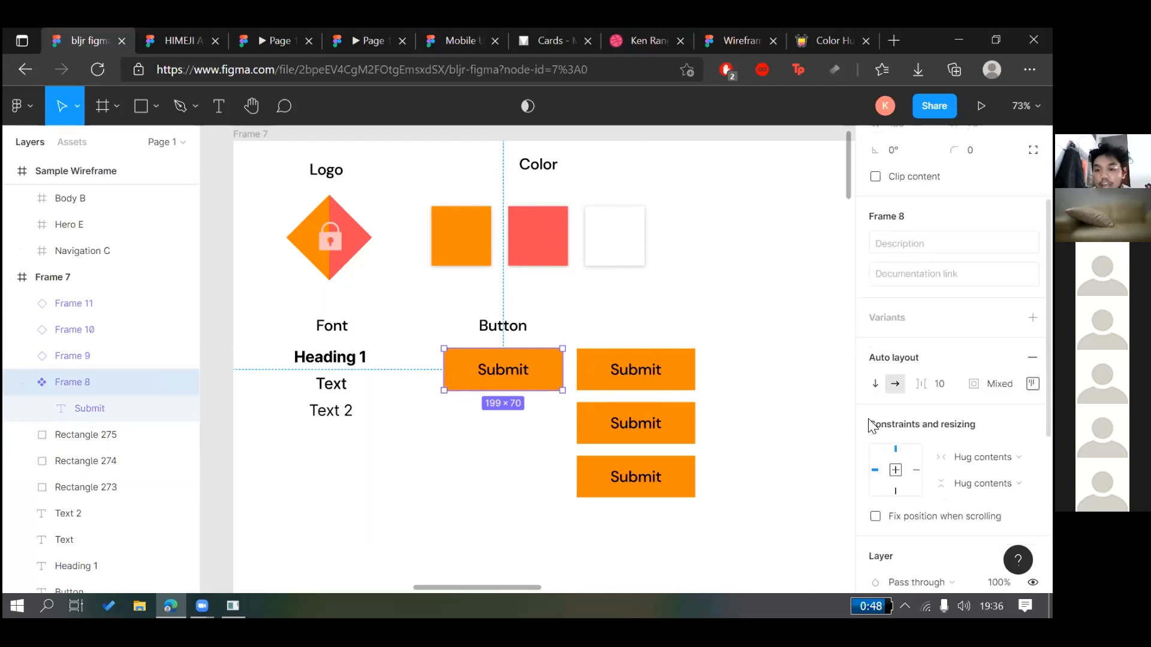
scroll(911, 476, "down", 1)
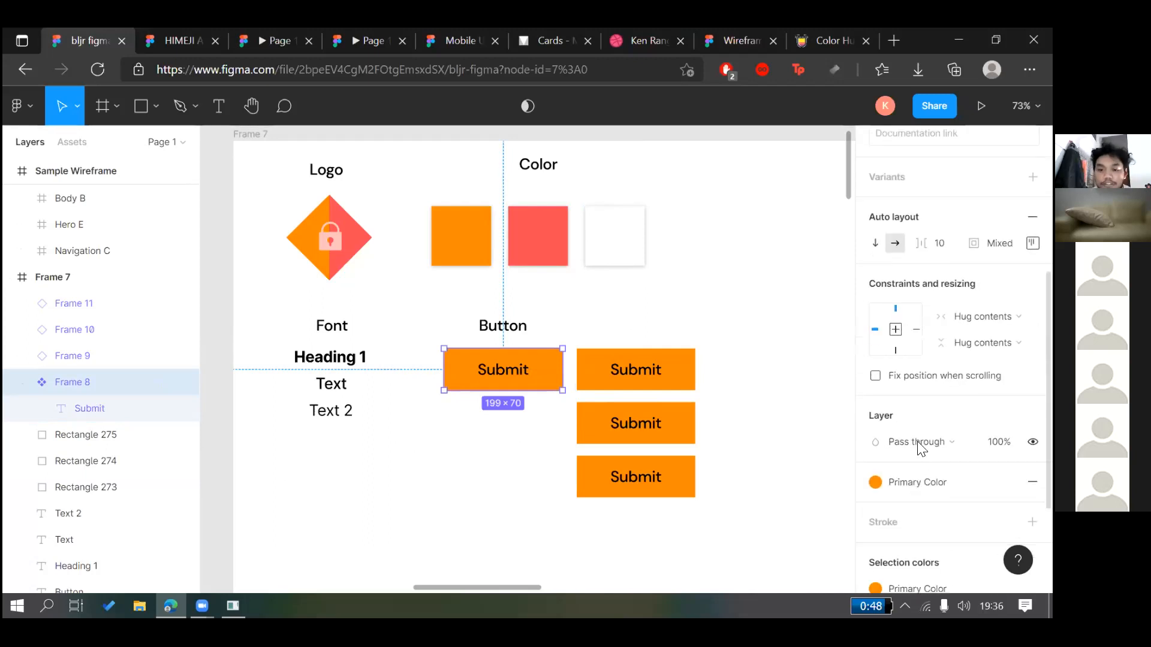
left_click(917, 482)
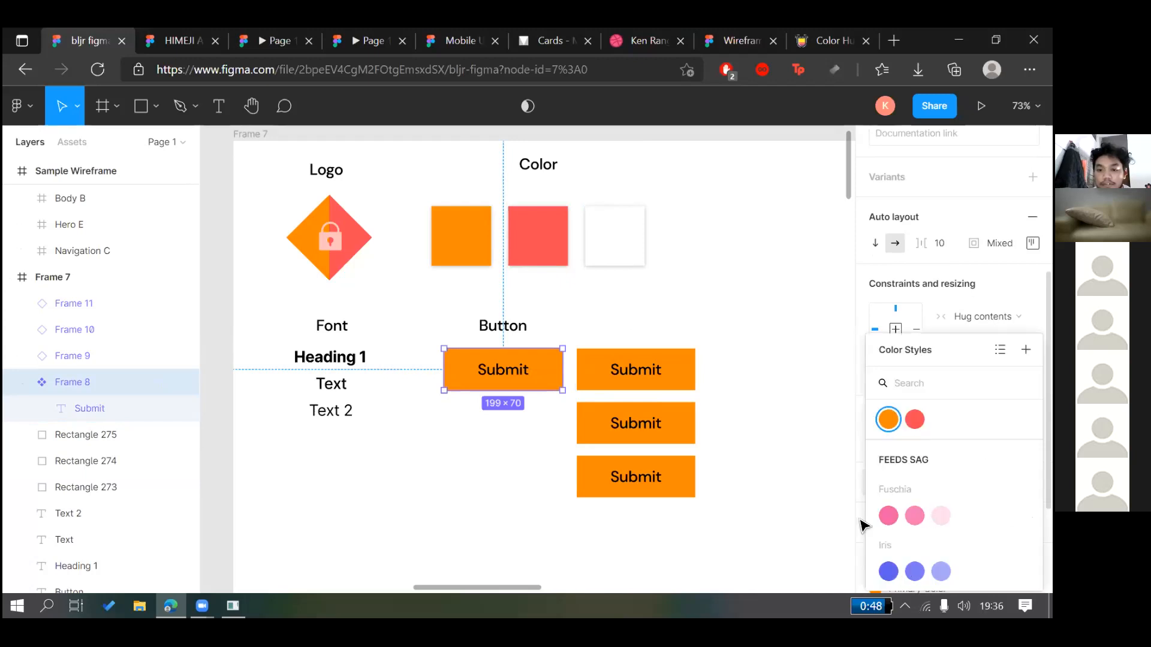
left_click(884, 570)
left_click(767, 366)
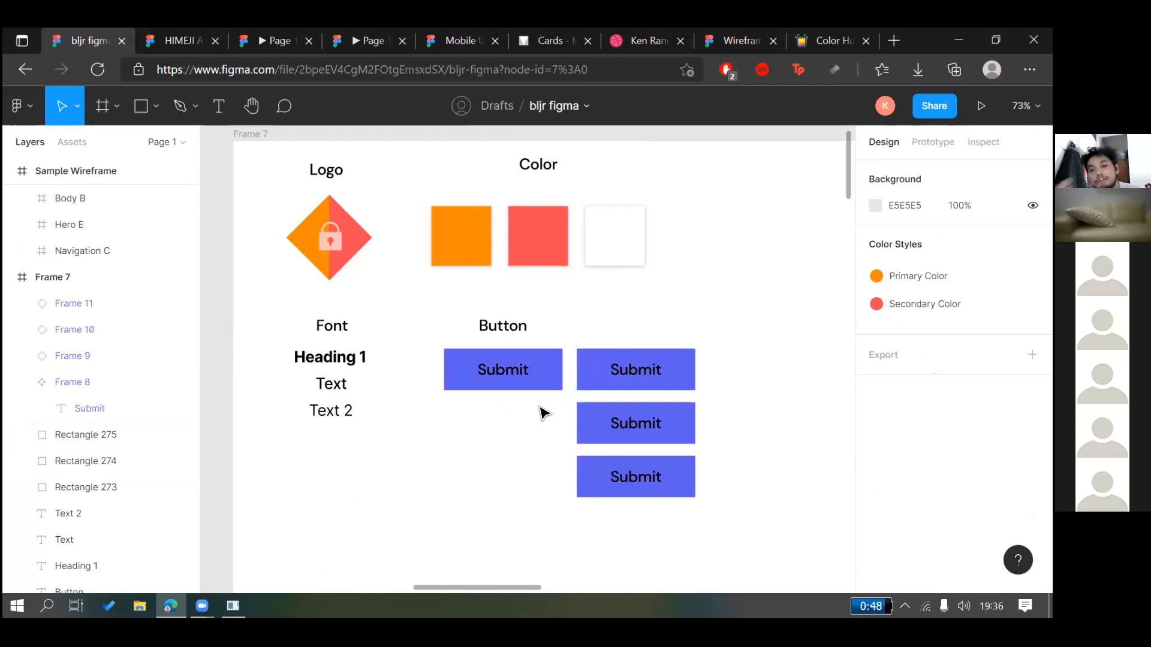
left_click(538, 386)
left_click(547, 386)
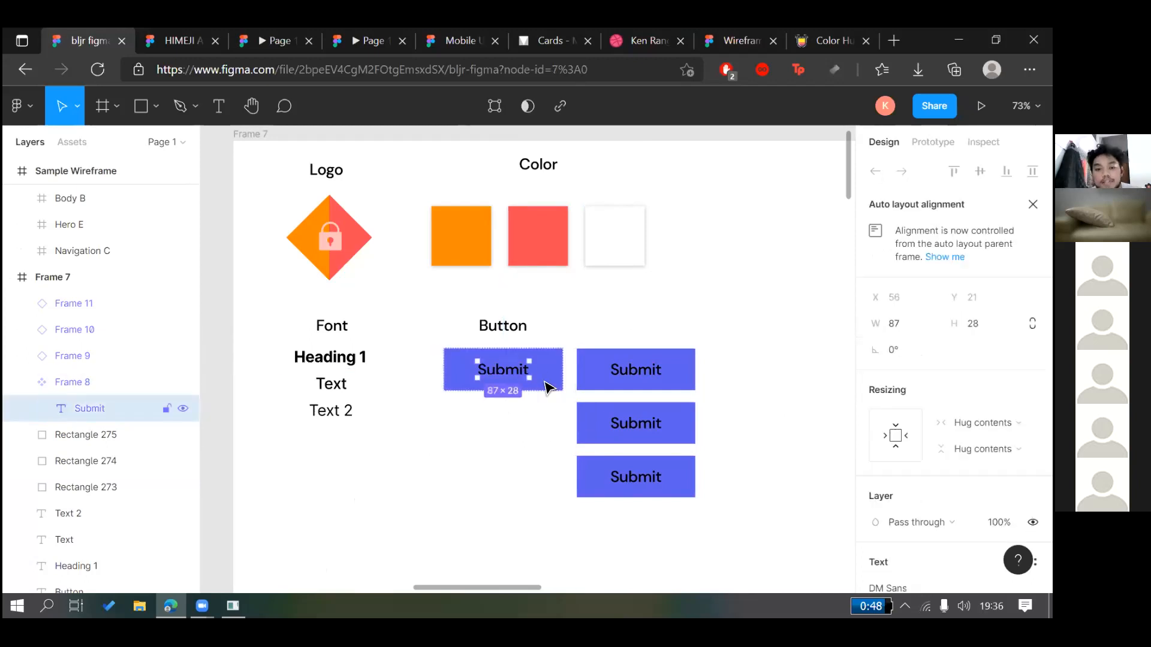
key("Return")
type("h")
key("BackSpace")
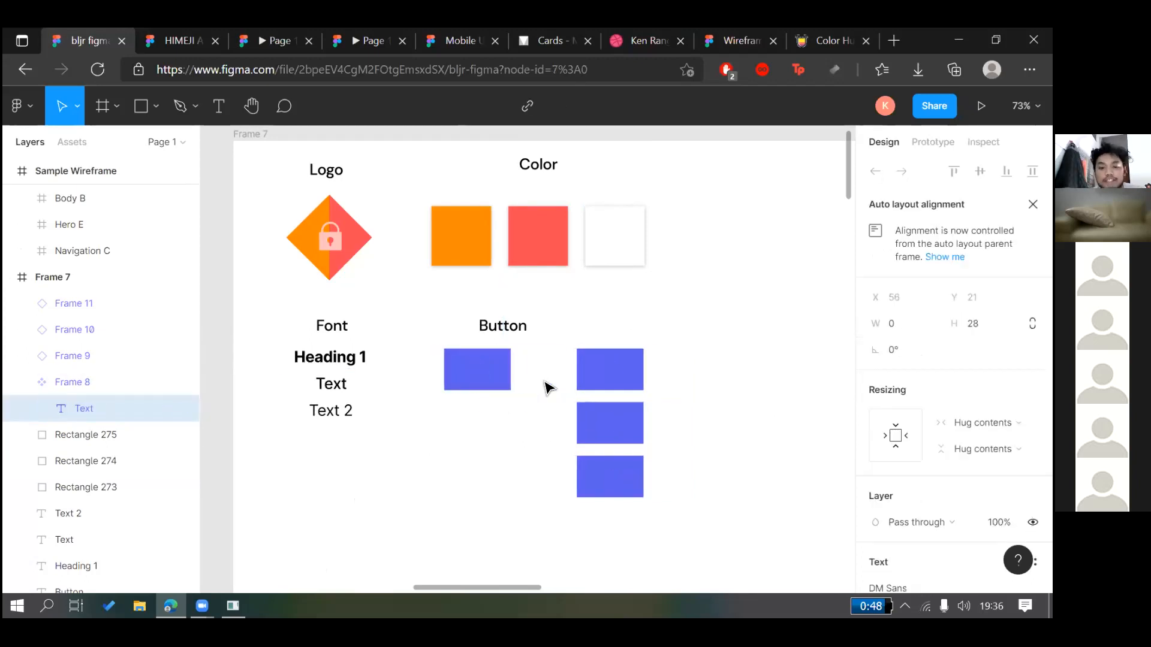
type("OKEEE")
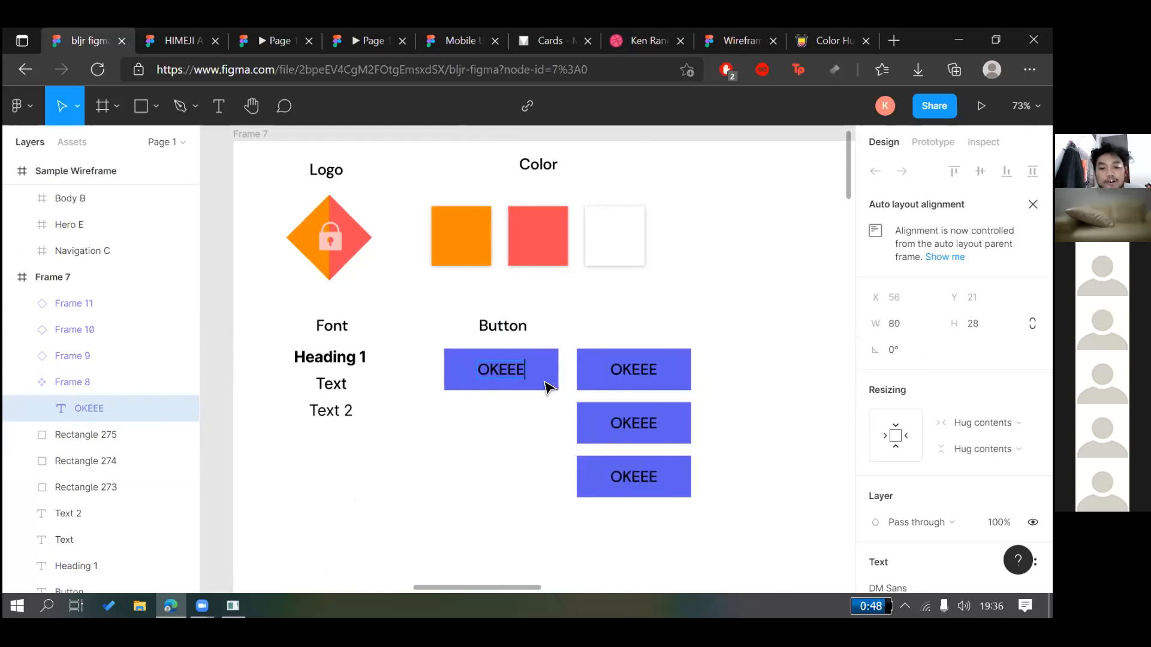
key("Escape")
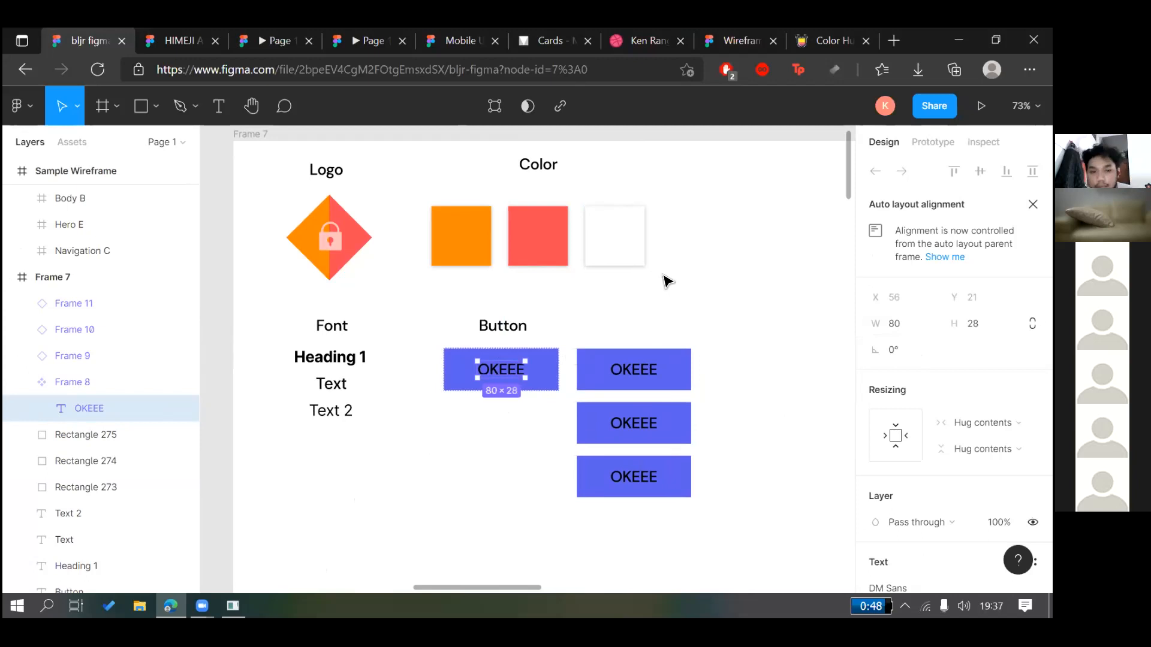
key("Return")
type("h")
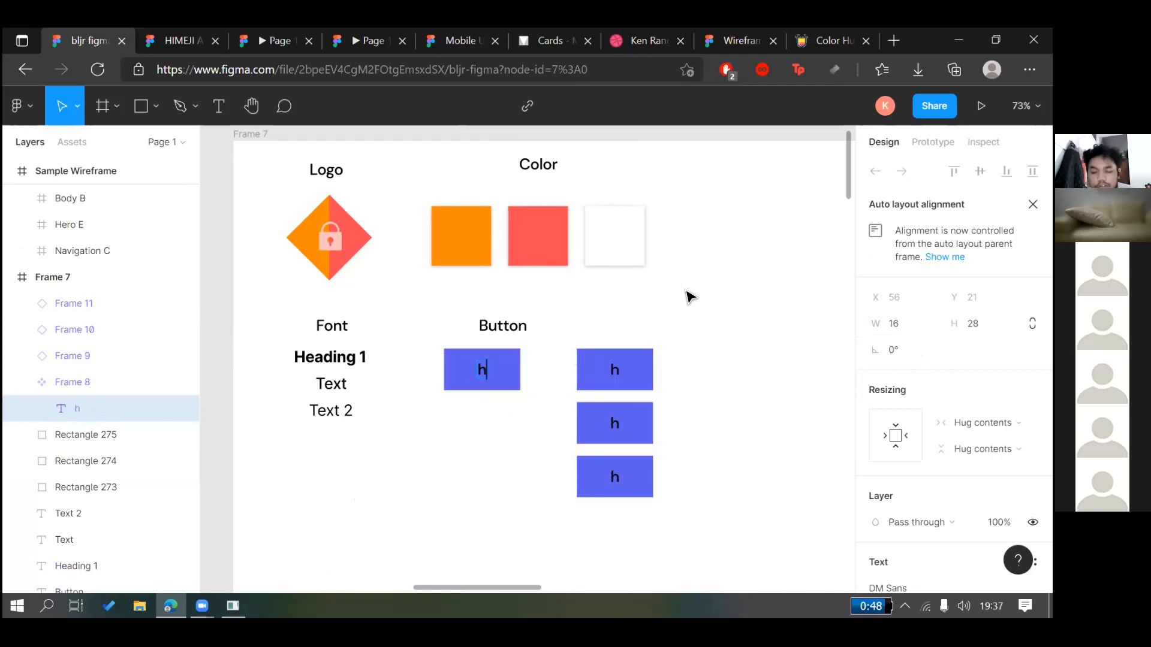
key("BackSpace")
type("Submit")
key("Escape")
left_click(685, 344)
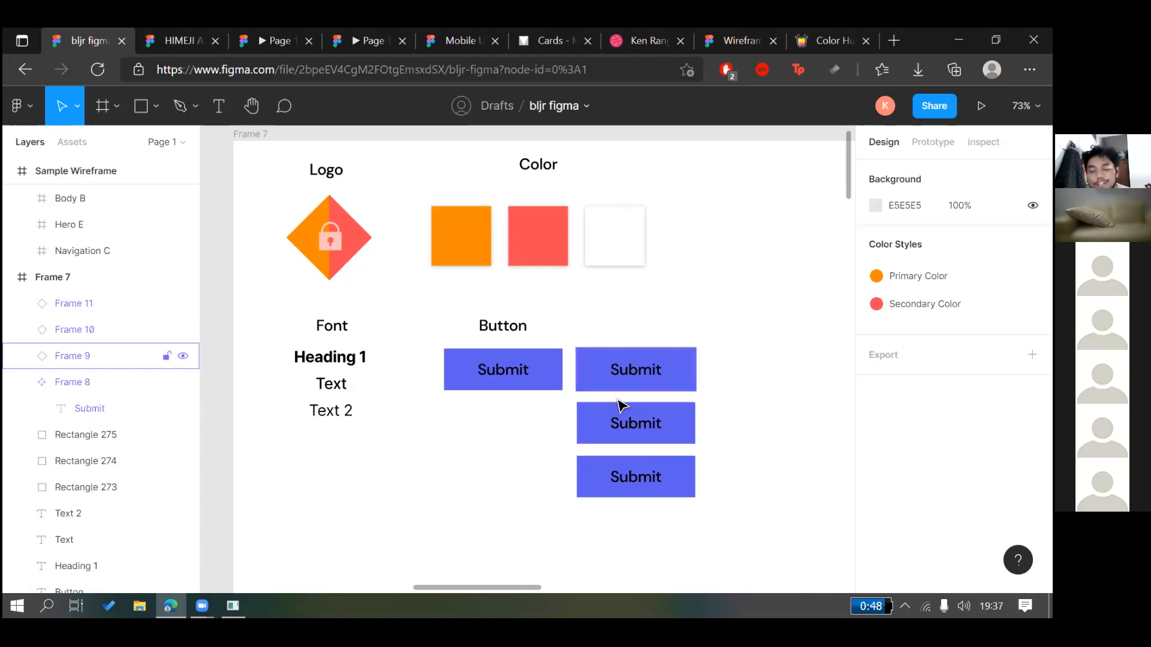
left_click(503, 367)
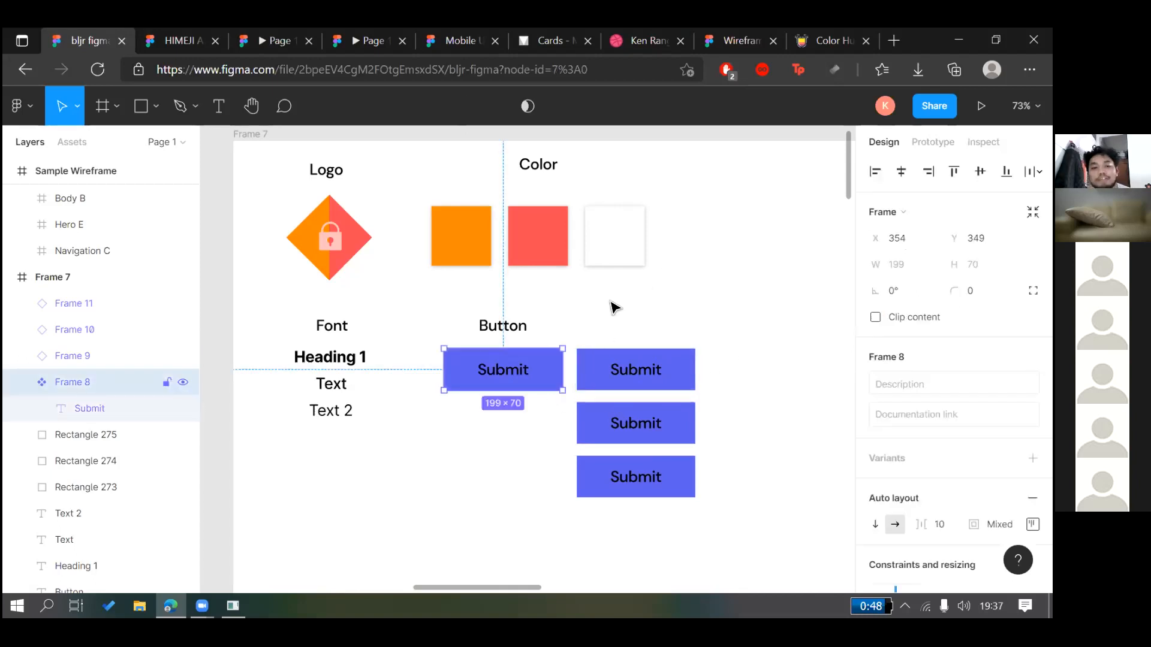
Drag a Submit component instance from Assets onto the canvas beside the wireframe
left_click(568, 303)
left_click(84, 147)
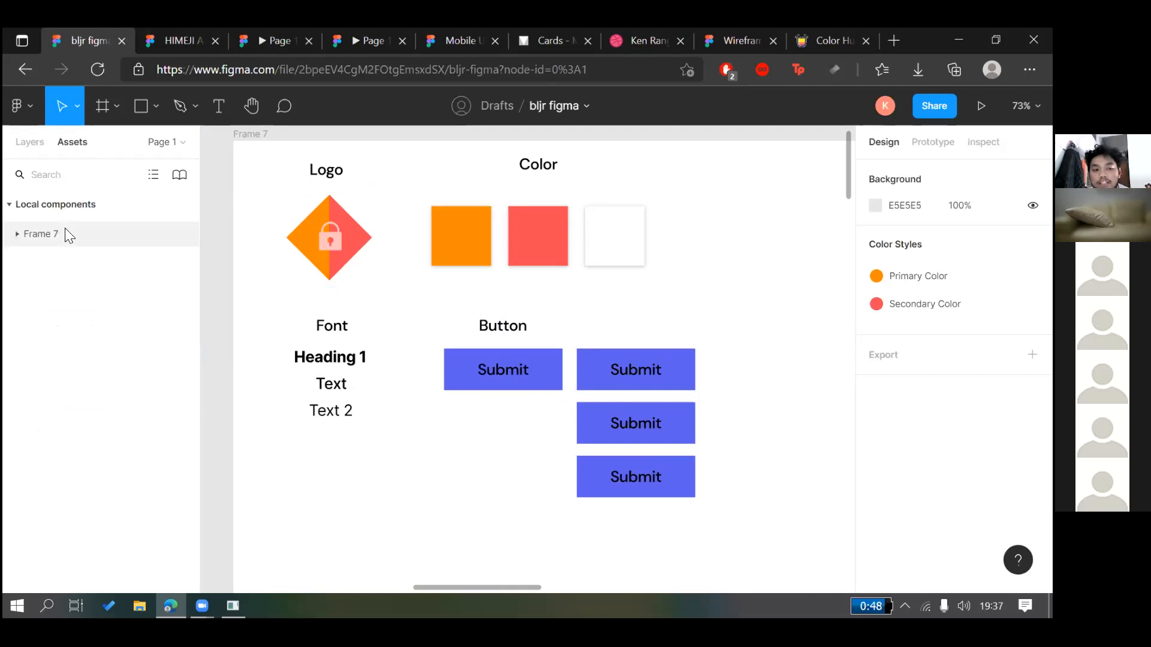
left_click(18, 233)
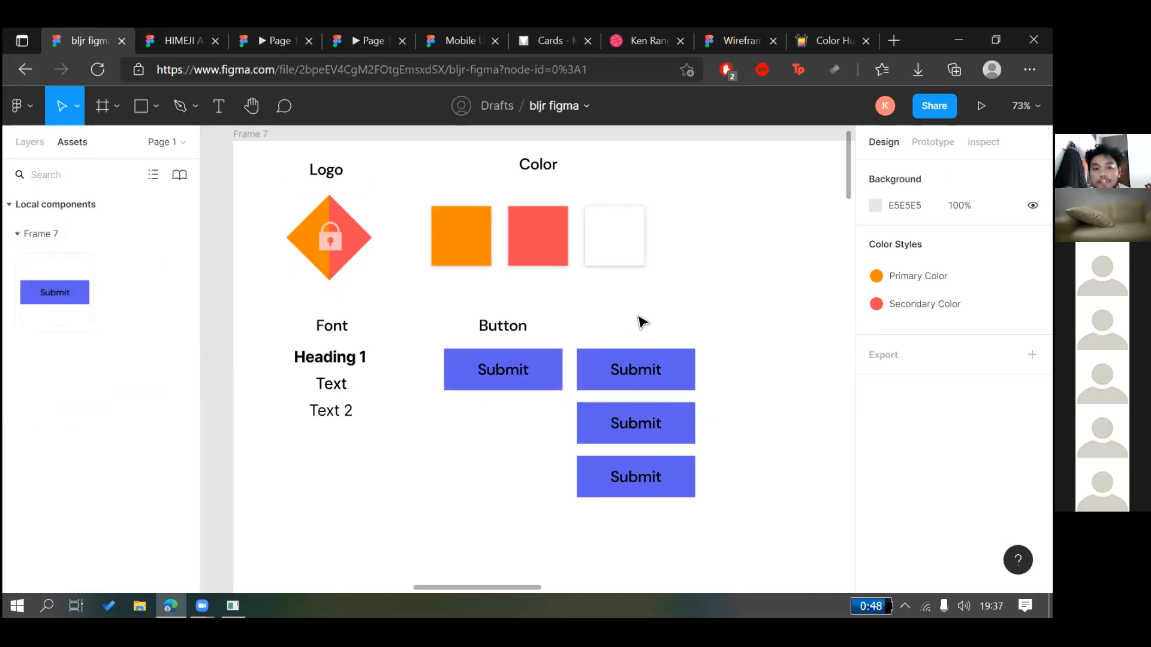
scroll(640, 321, "down", 3)
scroll(657, 290, "down", 3)
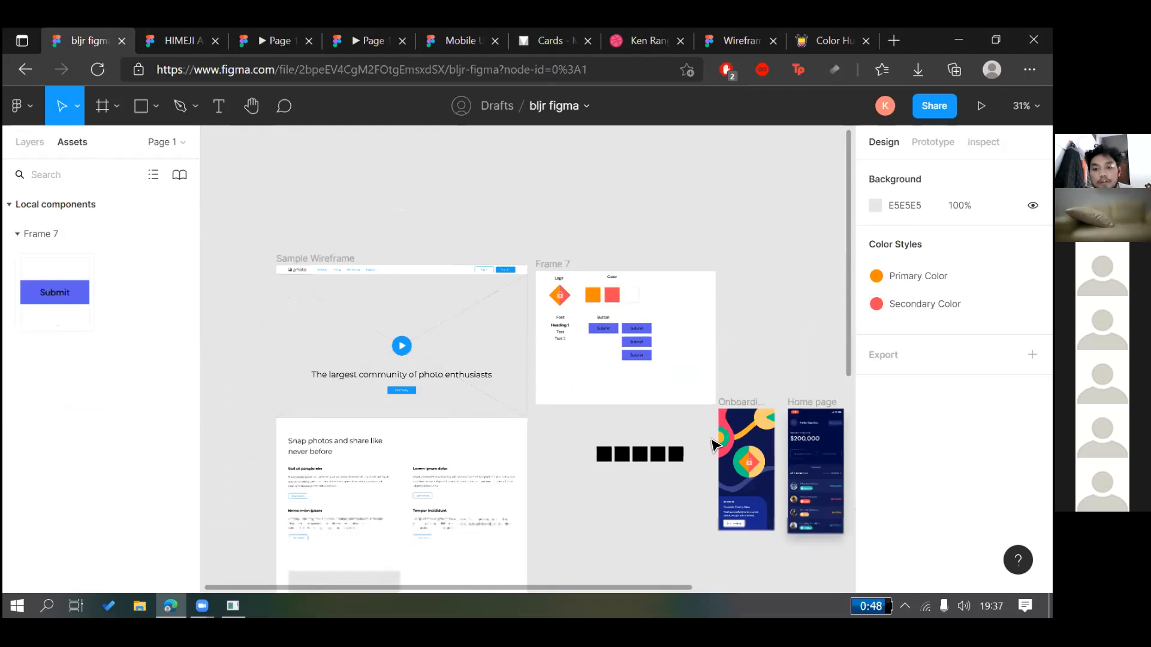
scroll(665, 399, "down", 2)
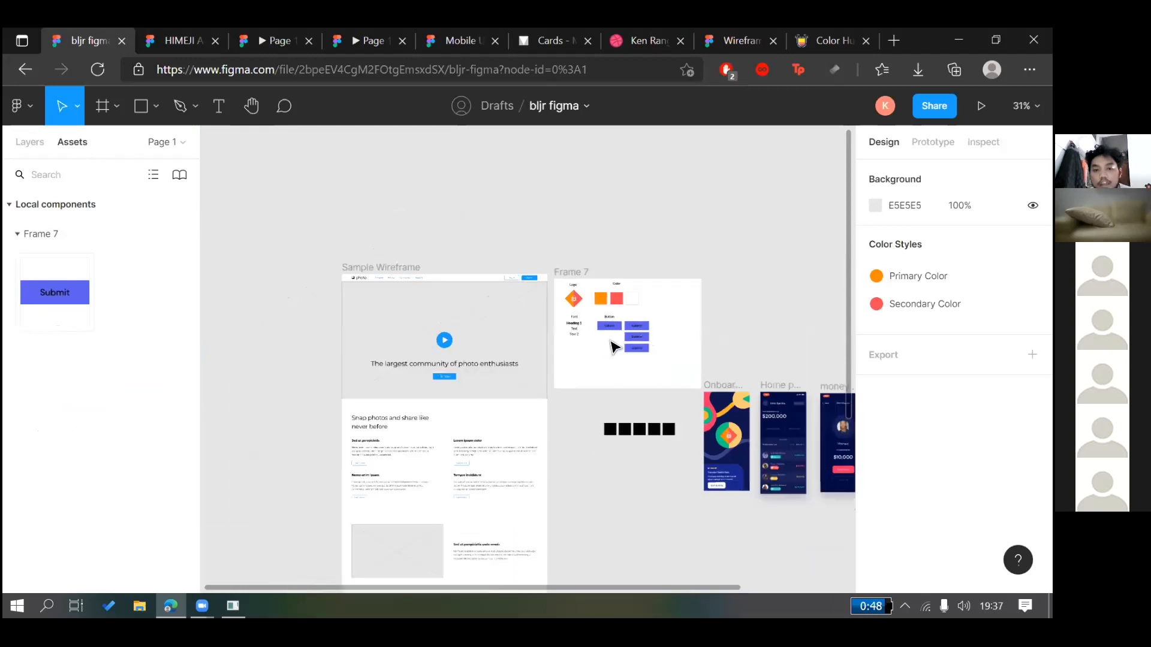
scroll(608, 352, "down", 5)
left_click_drag(59, 287, 600, 456)
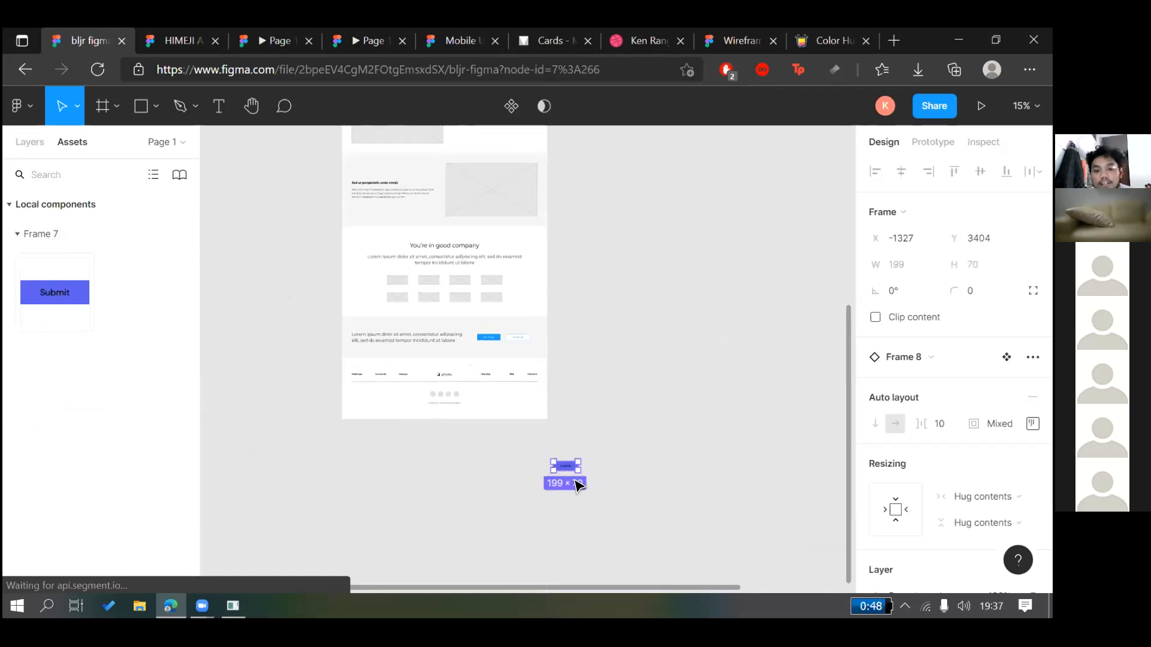
left_click(577, 482)
left_click(567, 466)
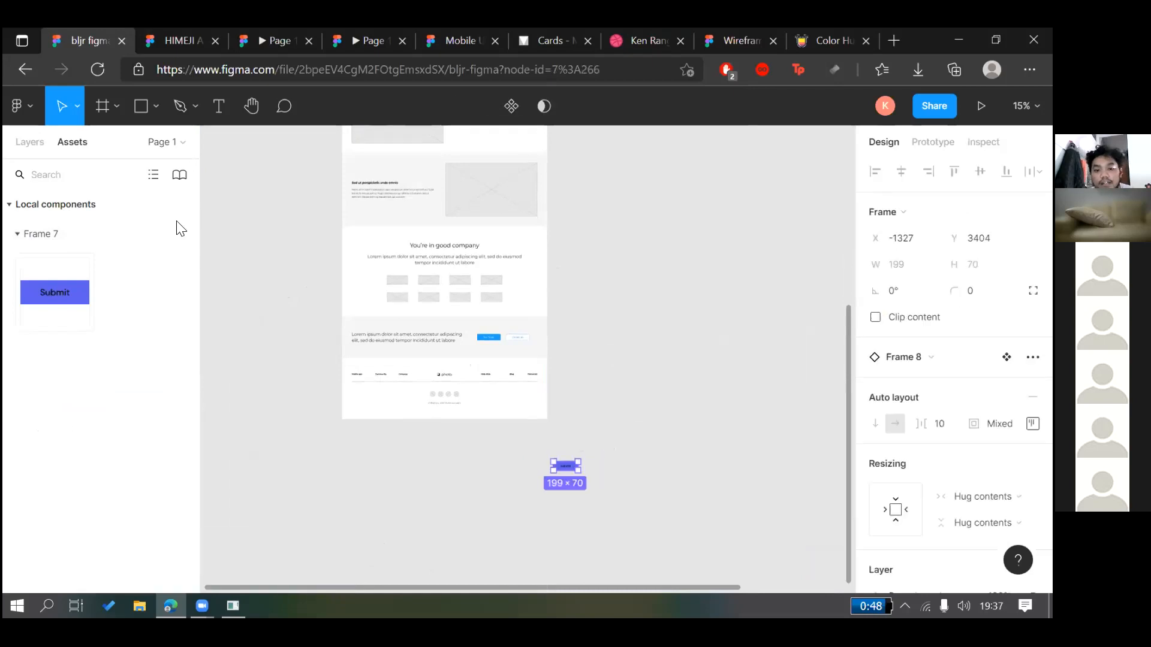
Undo the accidental nudge and remove the stray Submit instance
scroll(577, 437, "up", 5)
left_click(488, 386)
scroll(493, 391, "down", 2)
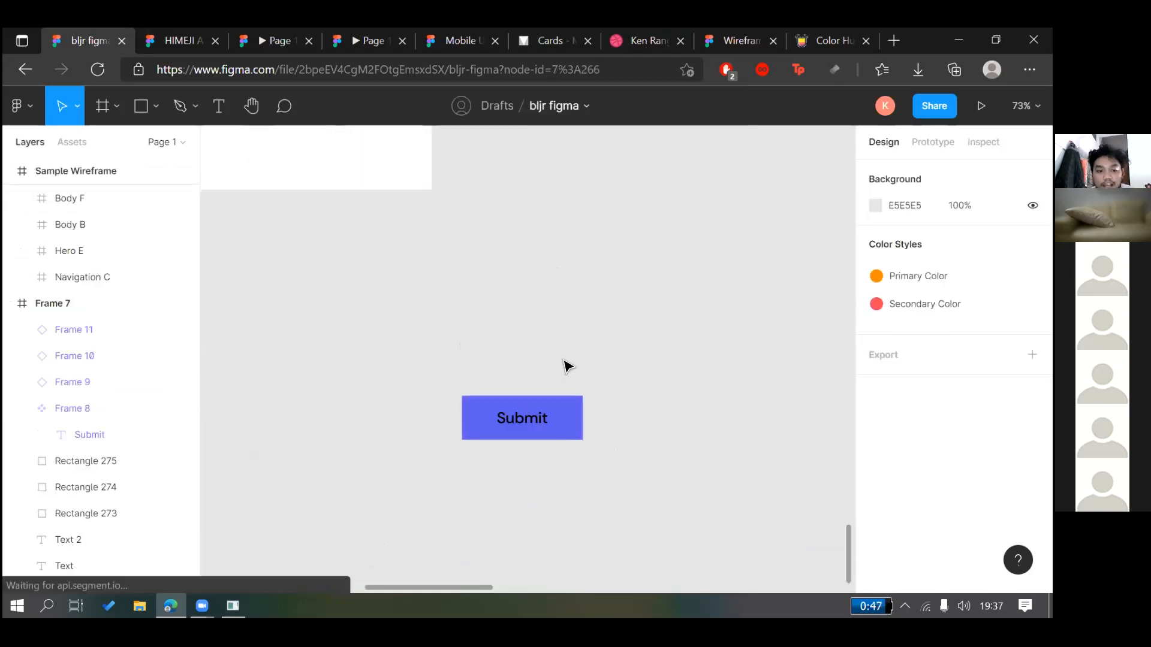
left_click(552, 415)
left_click_drag(536, 418, 534, 415)
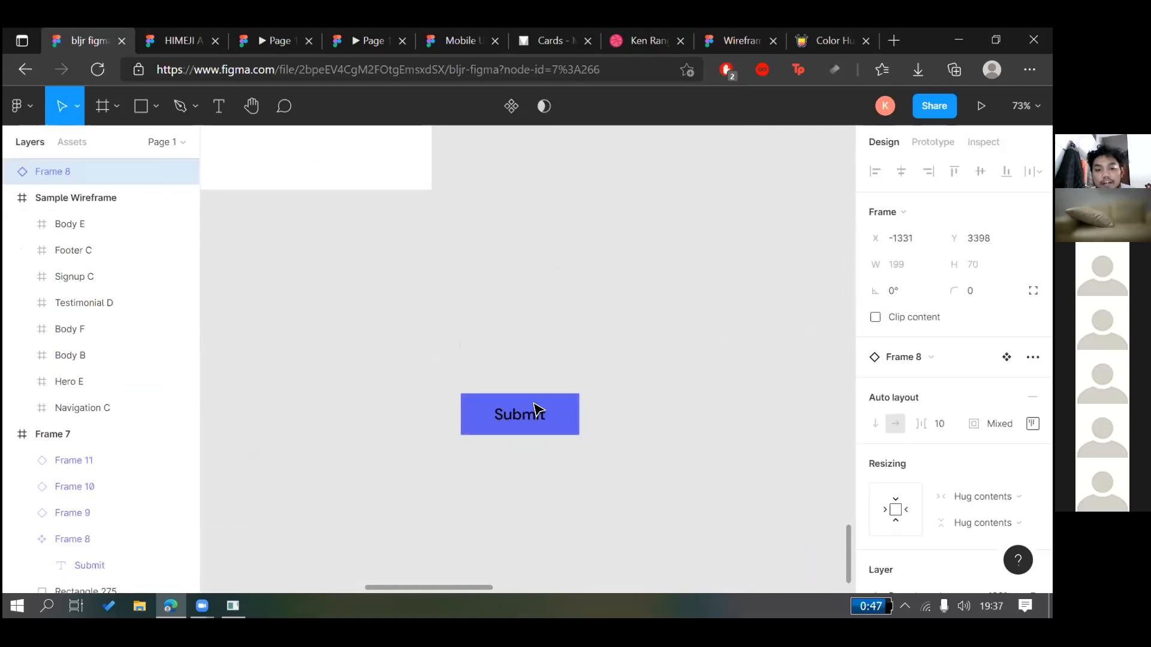
key("ctrl+z")
key("ctrl+z")
key("ctrl+z")
key("ctrl+z")
key("ctrl+z")
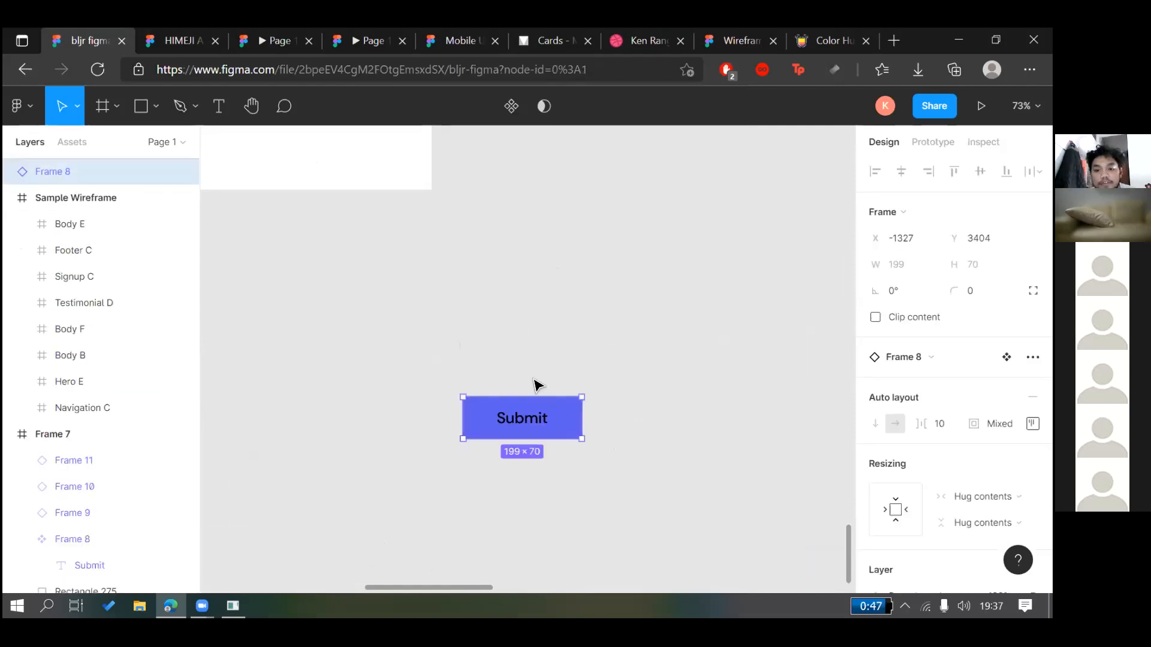
key("ctrl+z")
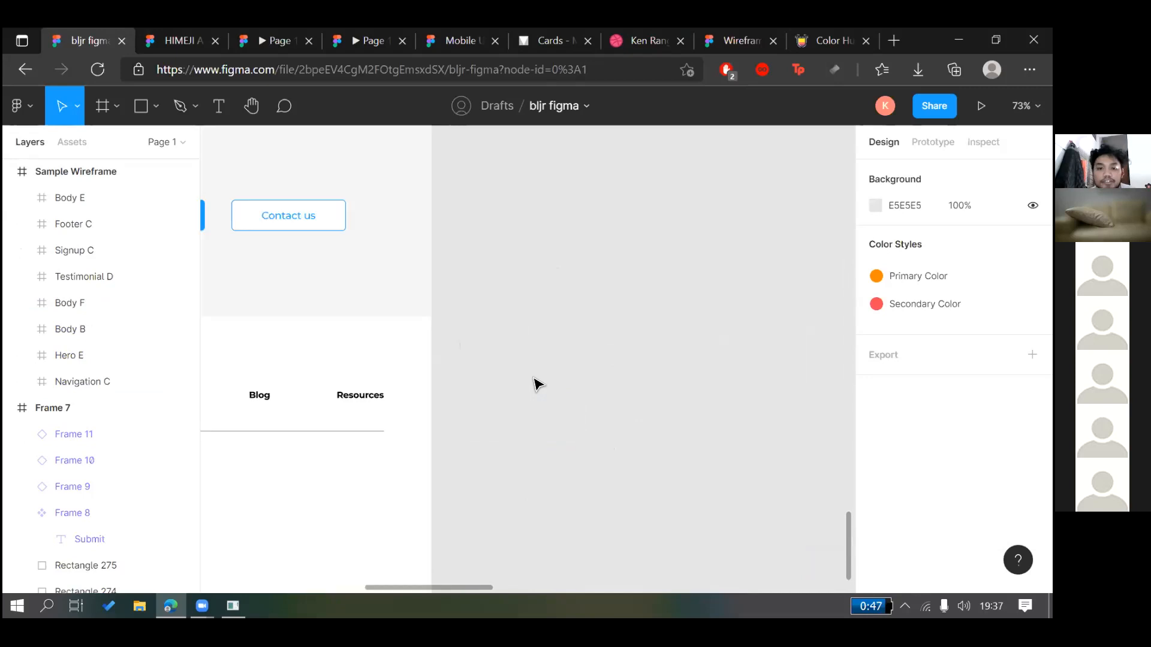
Scroll back to the style guide's four Submit buttons in Frame 7
scroll(538, 383, "up", 3)
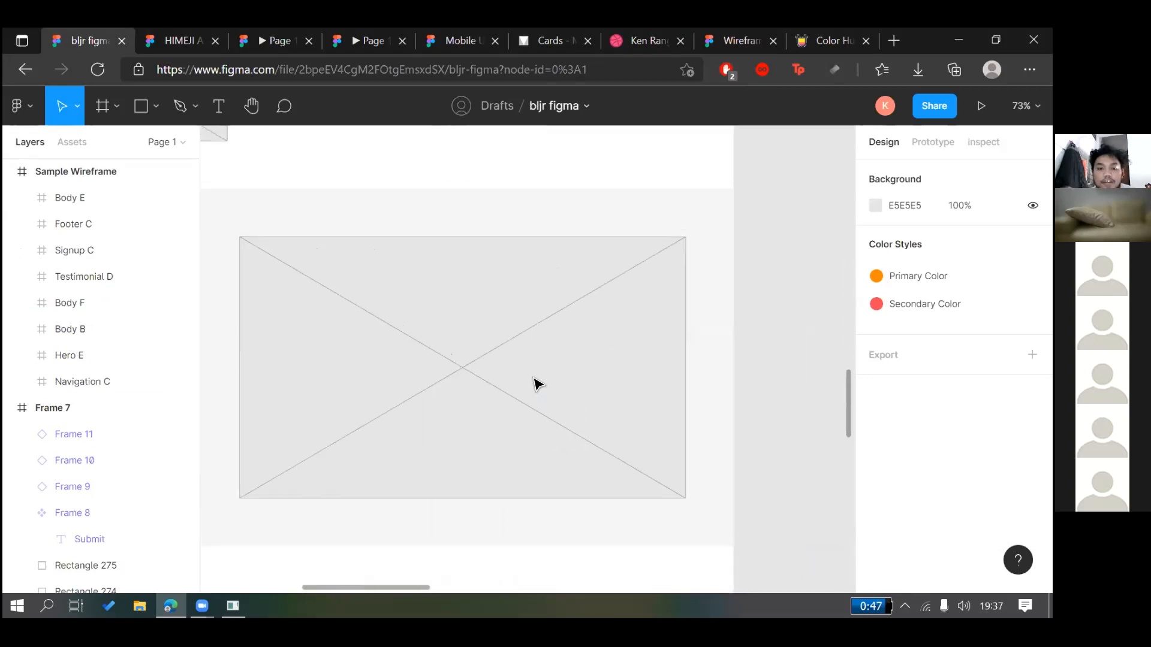
scroll(536, 383, "up", 5)
scroll(535, 383, "up", 5)
scroll(535, 403, "up", 10)
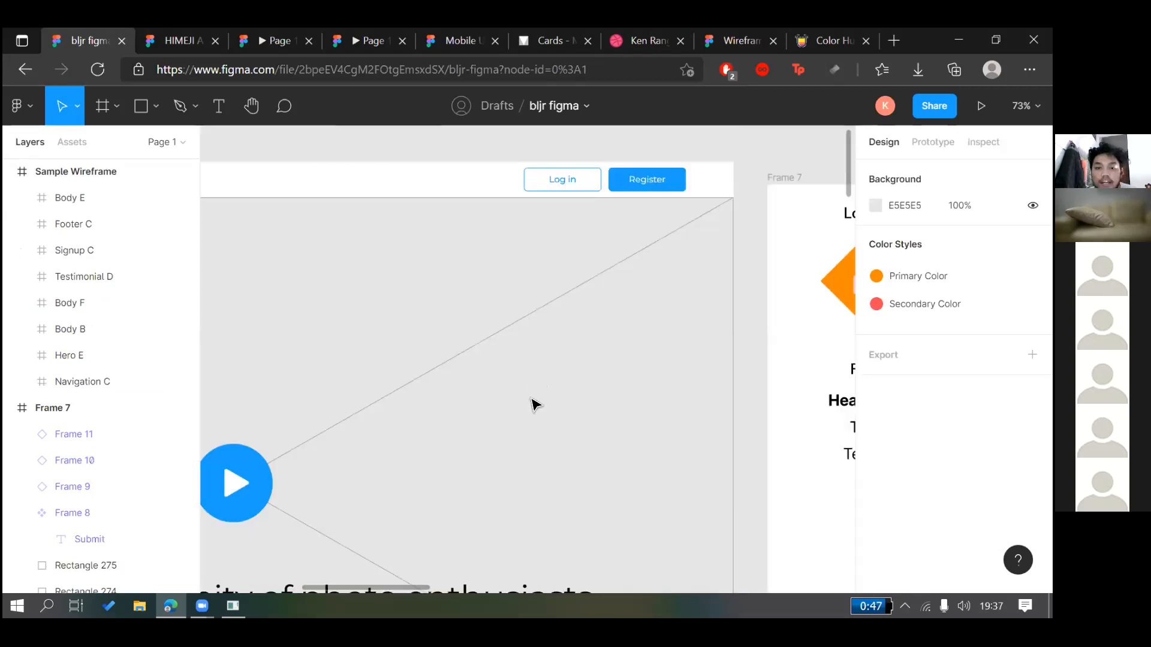
scroll(437, 426, "down", 3)
scroll(439, 426, "right", 5)
scroll(440, 427, "up", 2)
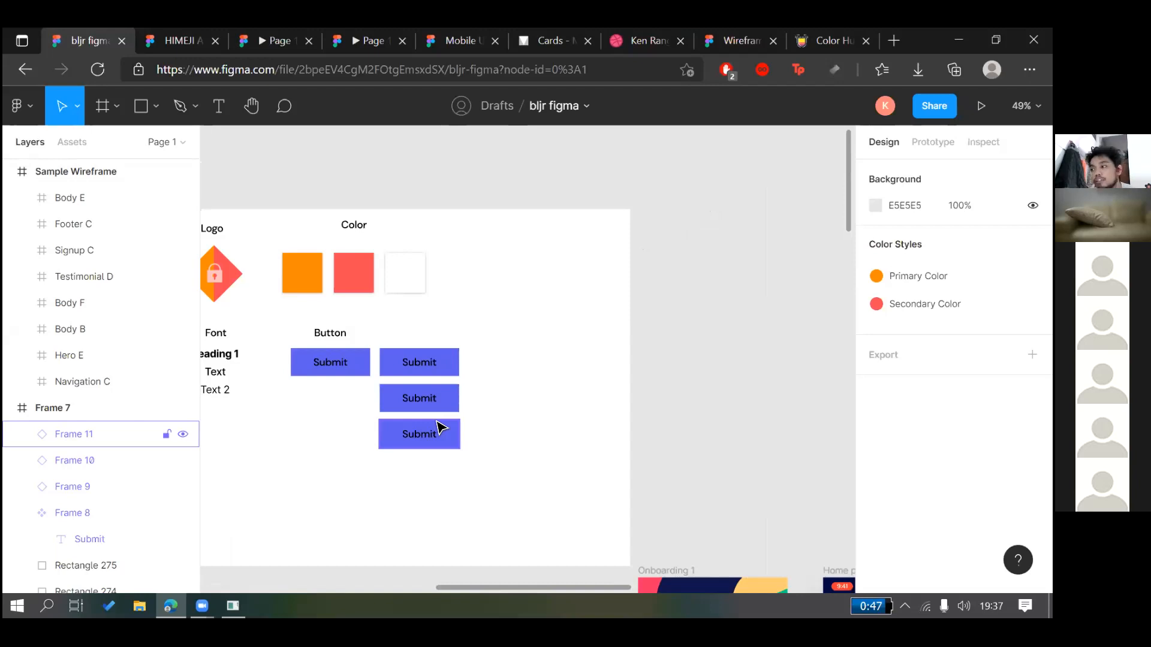
Set the top-right Submit button's fill to white (FFFFFF)
left_click(419, 362)
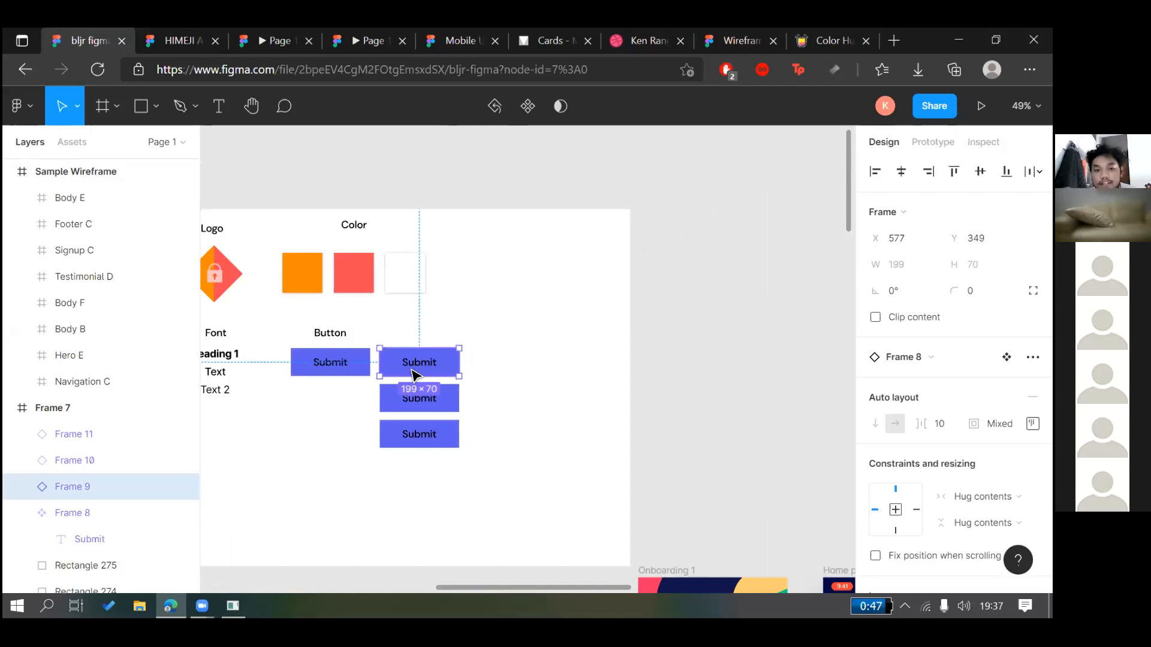
scroll(505, 334, "up", 5)
scroll(913, 461, "down", 4)
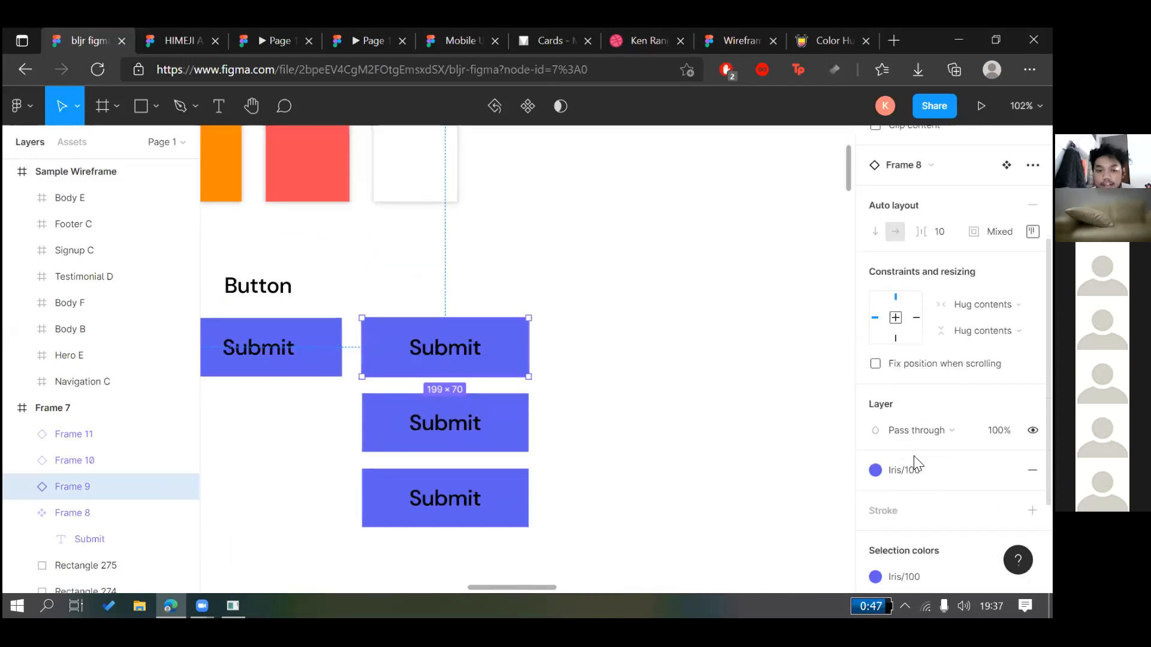
left_click(899, 451)
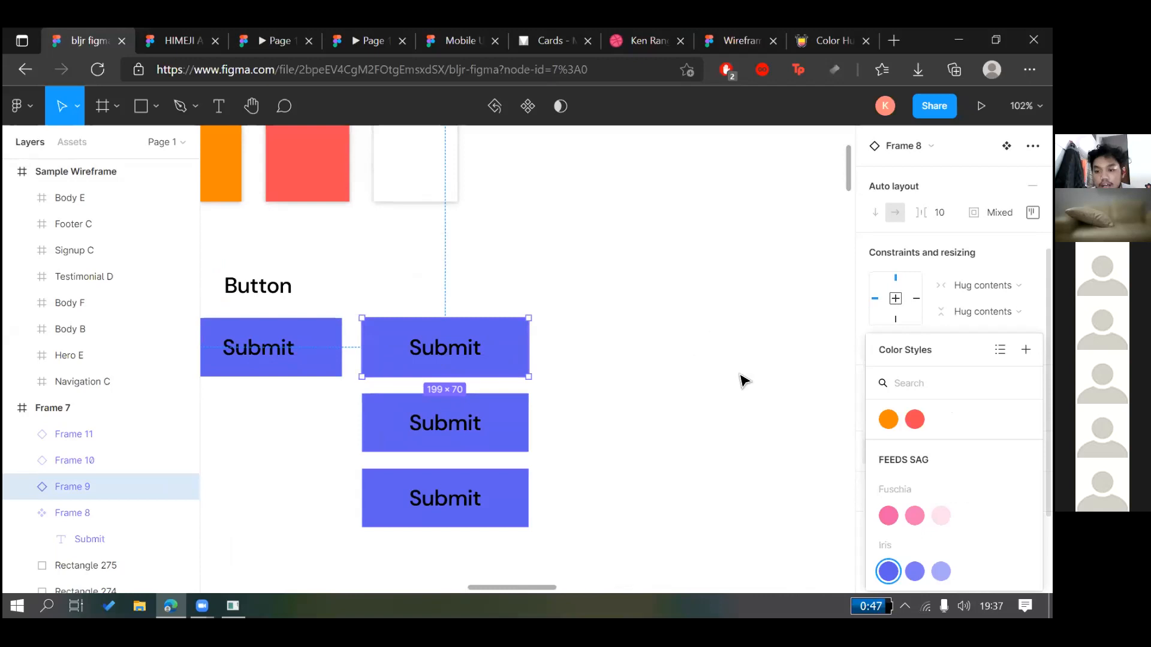
left_click(742, 400)
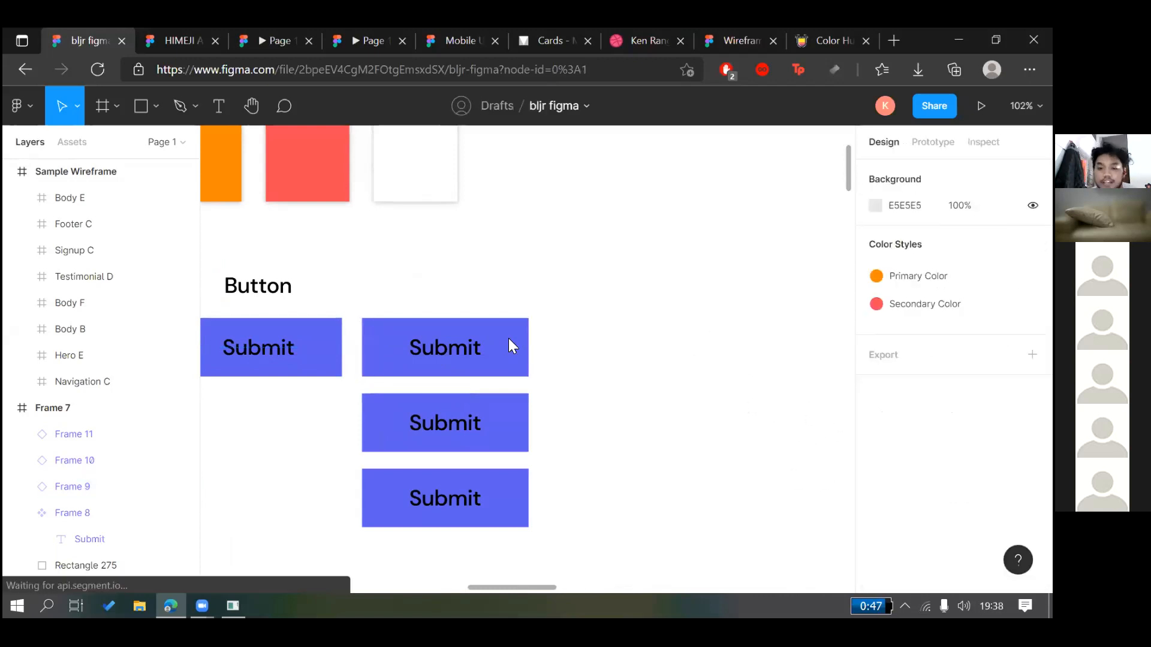
left_click(509, 339)
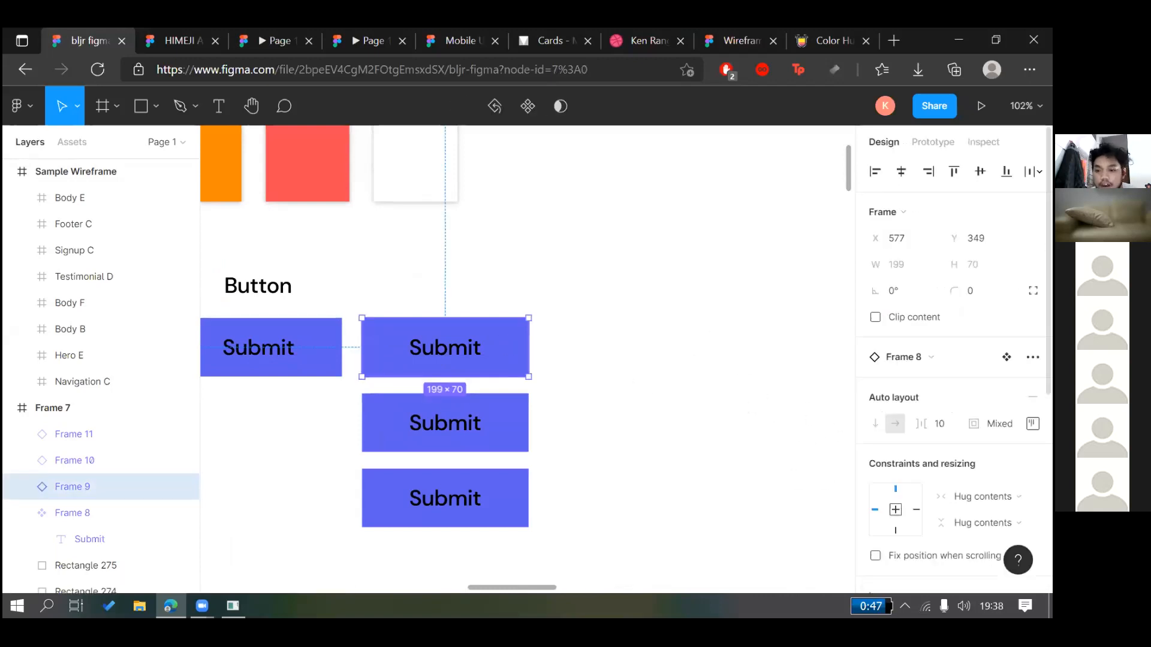
scroll(875, 410, "down", 5)
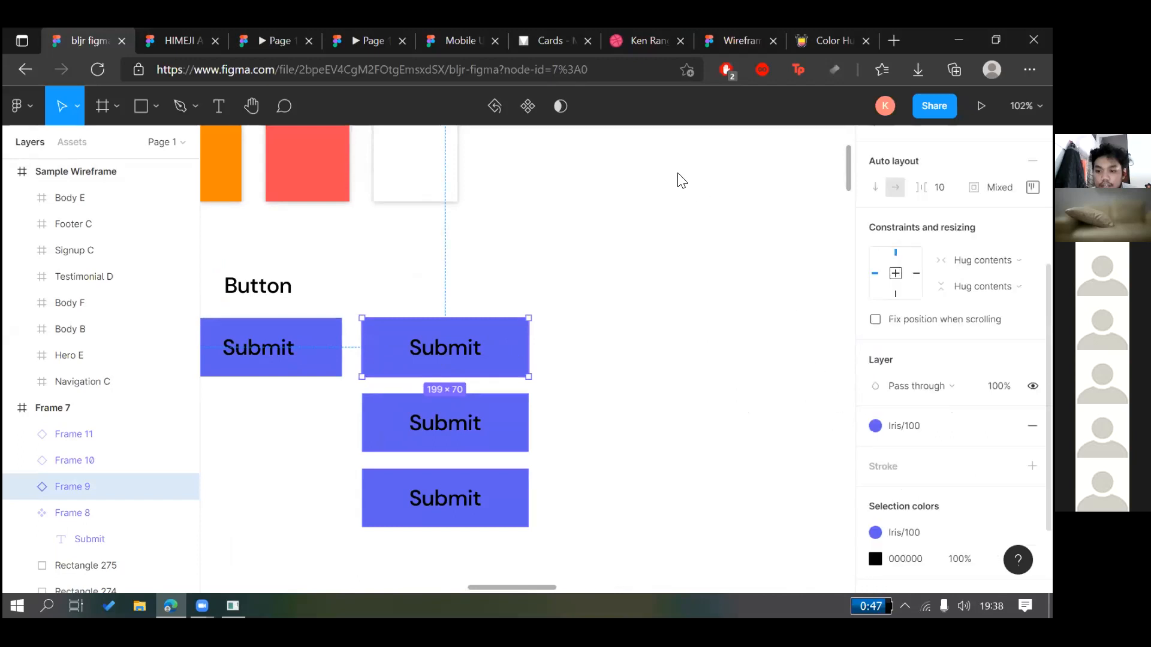
left_click(875, 407)
left_click_drag(701, 210, 616, 154)
mouse_move(684, 326)
left_mouse_down()
mouse_move(685, 313)
mouse_move(620, 260)
left_mouse_up()
left_click_drag(597, 213, 575, 179)
left_click(576, 218)
Add a drop shadow with blur 7, 14% opacity, Y 2 and X 0
left_click(472, 359)
left_click(1032, 511)
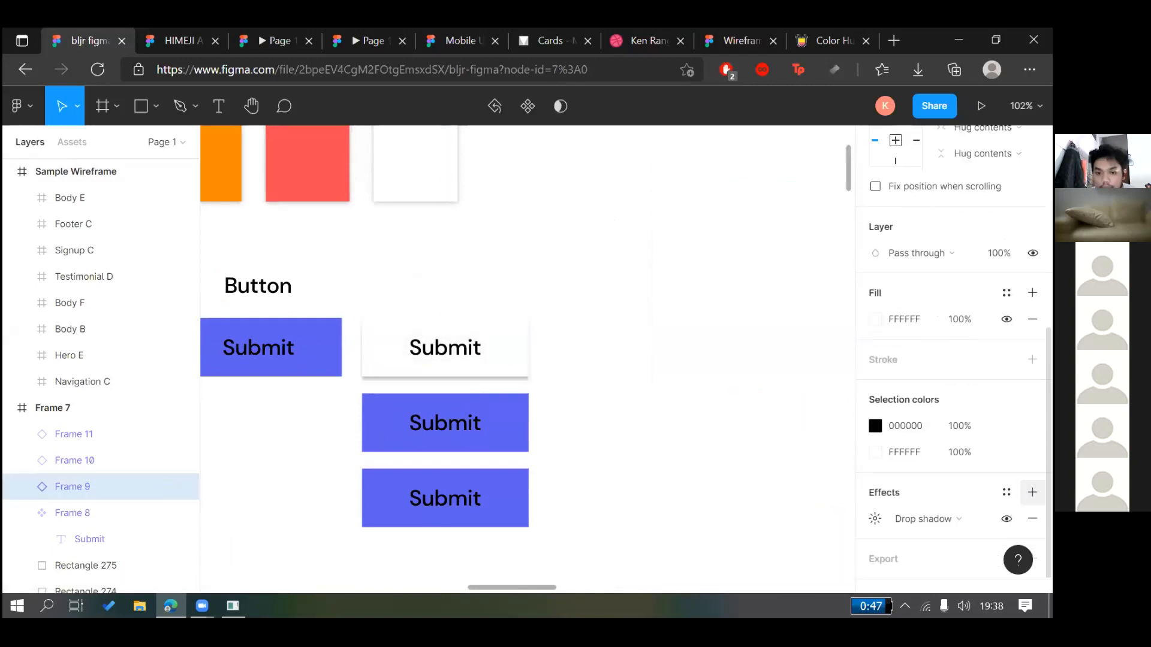
left_click(875, 518)
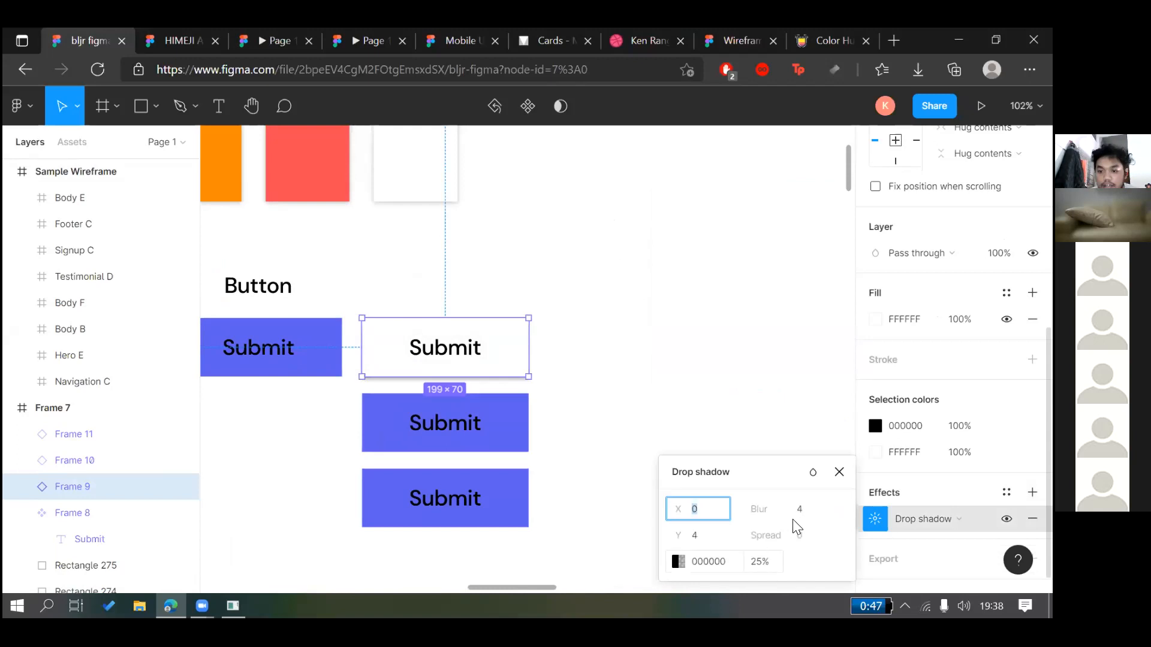
left_click(799, 508)
key("Down")
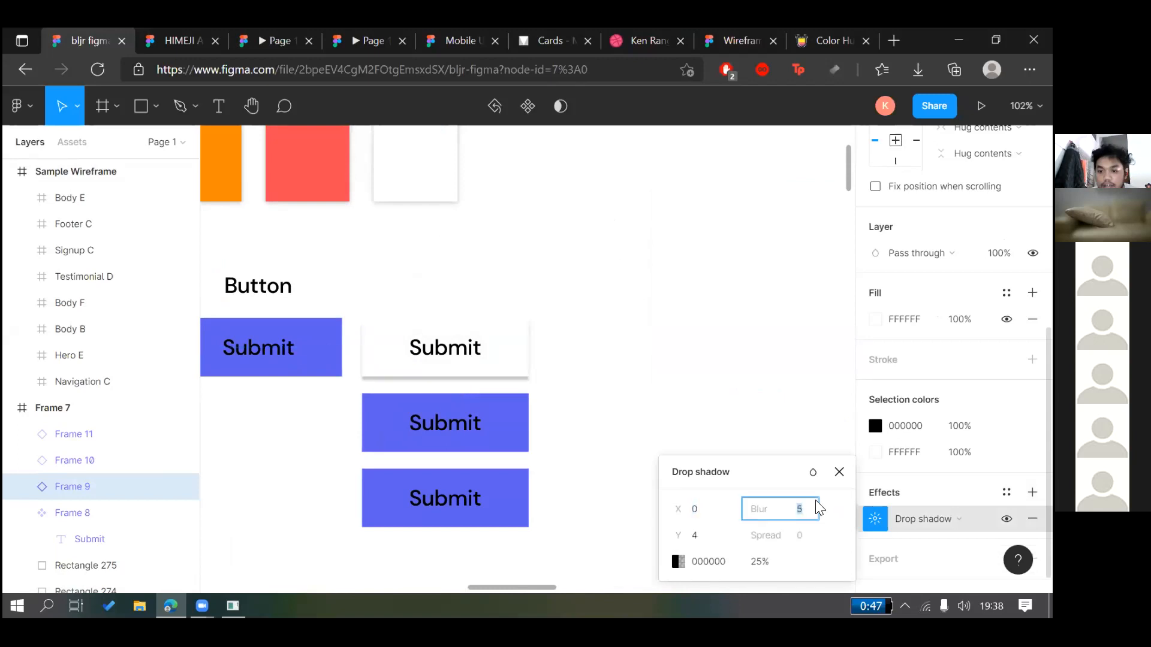
left_click(756, 562)
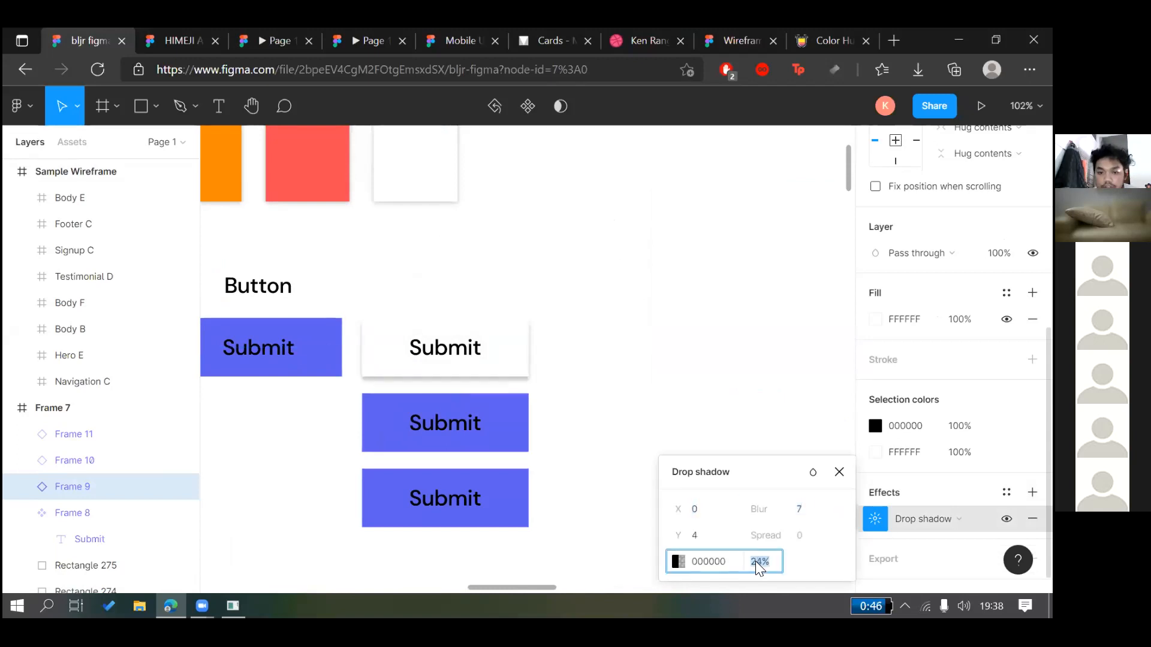
key("Down")
key("Down")
key("Down")
key("Down")
key("Down")
key("Down")
key("Down")
key("Down")
left_click(698, 535)
key("Up")
key("Up")
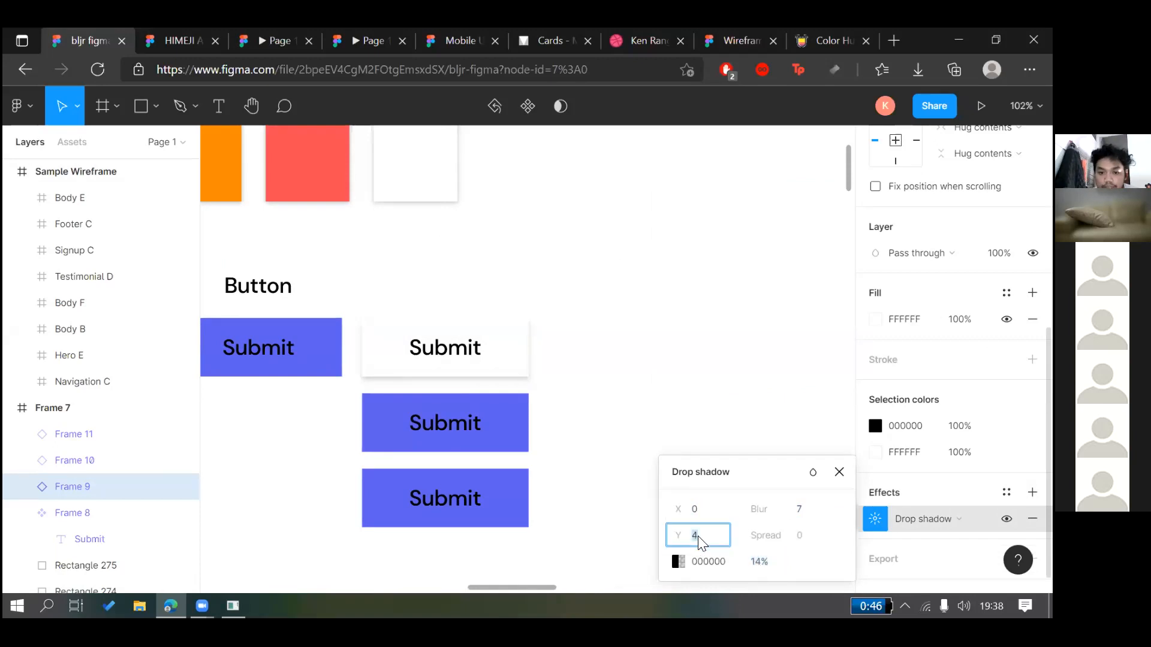
left_click(700, 509)
key("Up")
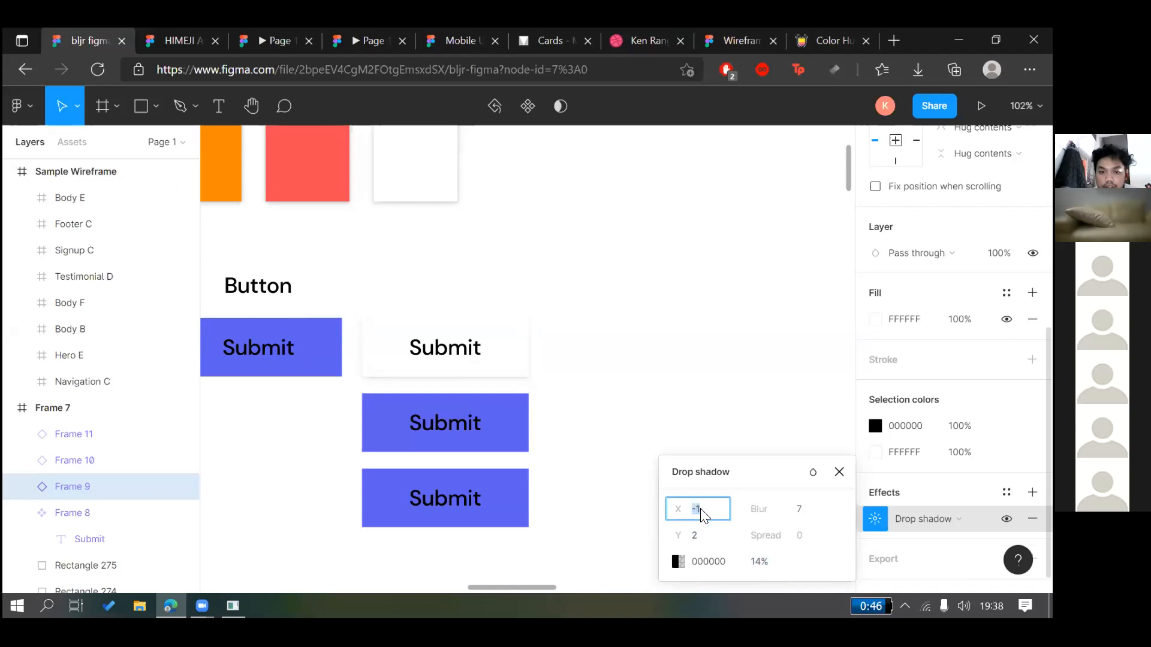
key("Down")
left_click(725, 374)
scroll(619, 398, "up", 5)
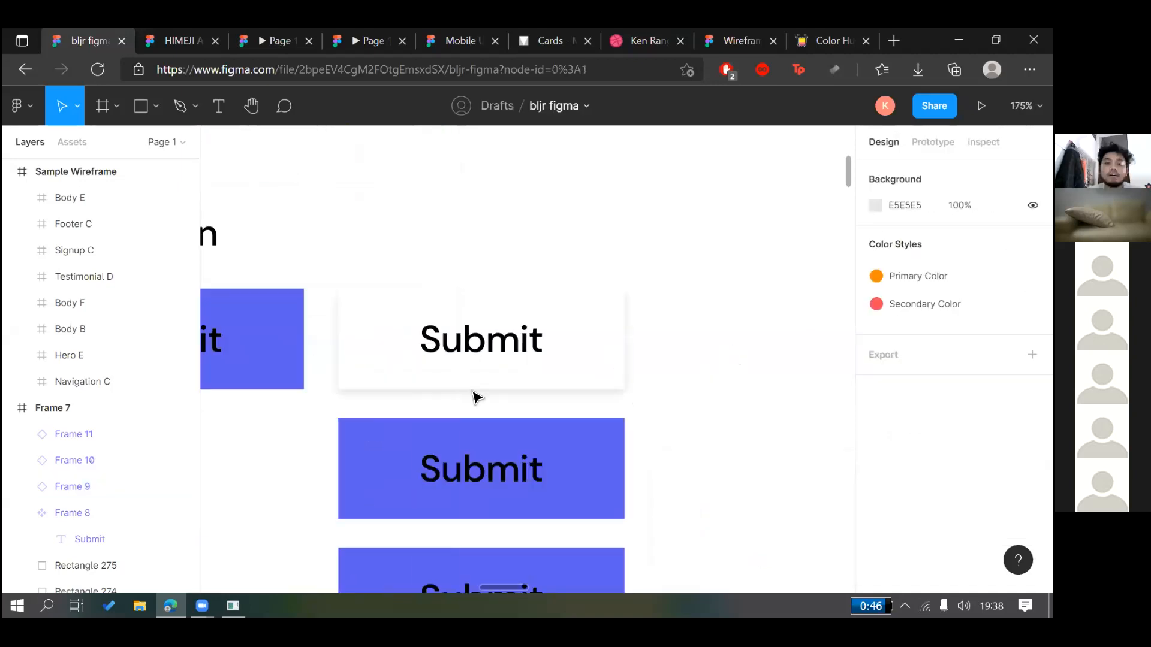
Add a drop shadow to the Frame 8 Submit component so its blue copies inherit it
scroll(342, 377, "left", 3)
left_click(359, 334)
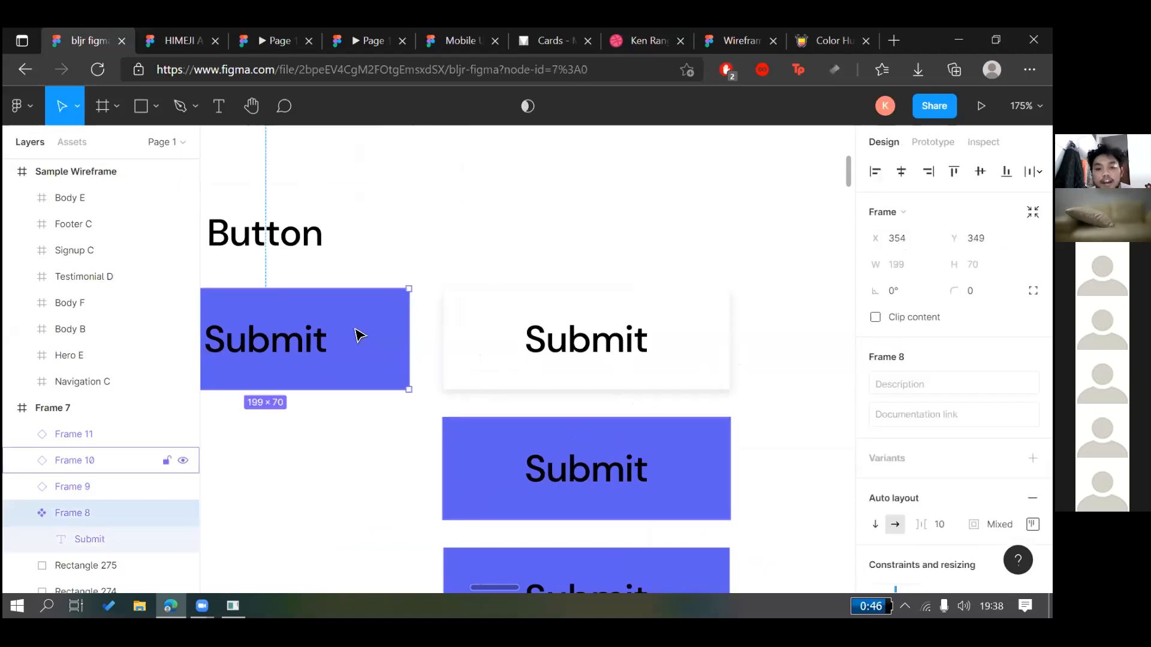
left_click(582, 456)
scroll(360, 334, "down", 2)
left_click(437, 341)
scroll(560, 368, "up", 1)
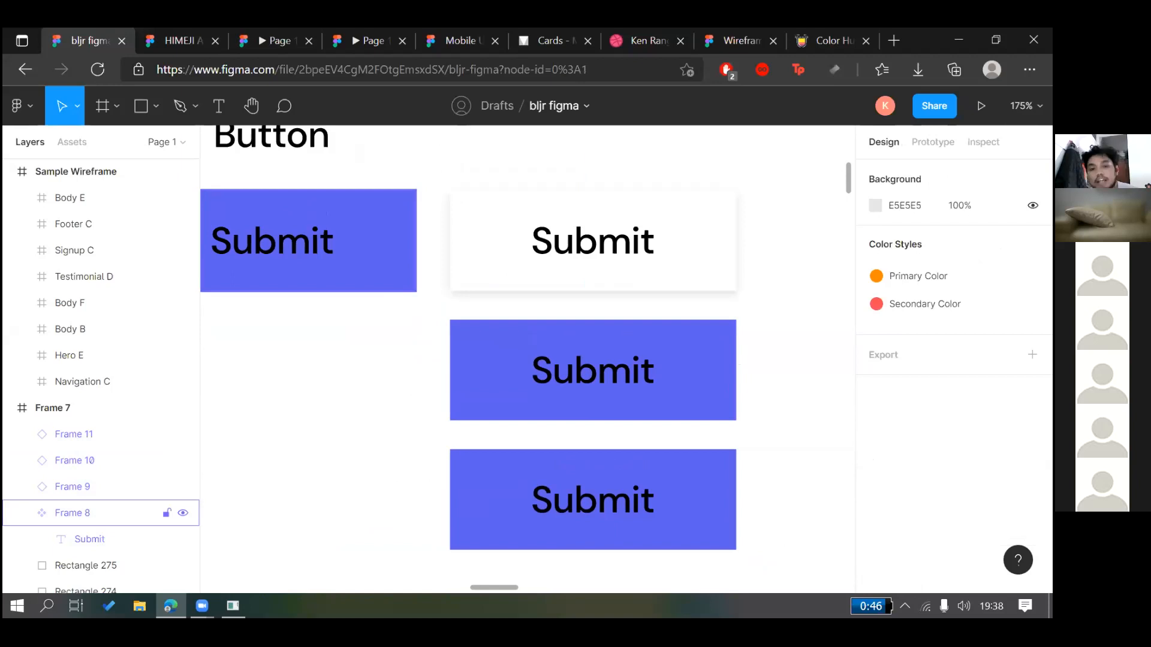
left_click(366, 258)
scroll(1032, 426, "down", 5)
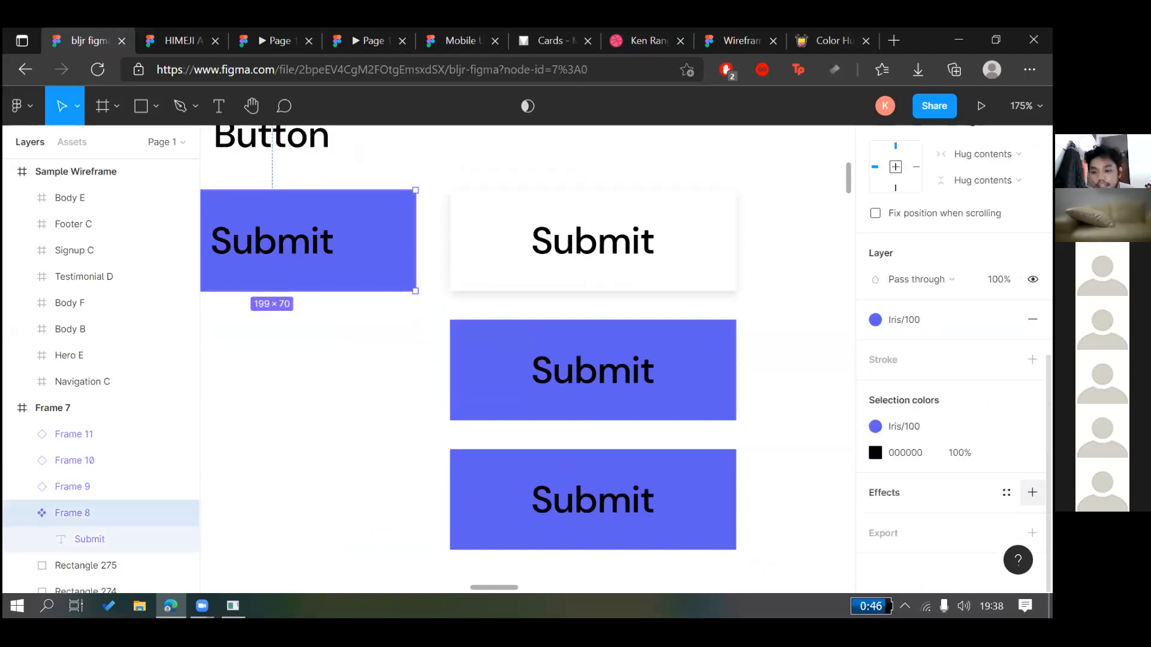
left_click(1032, 492)
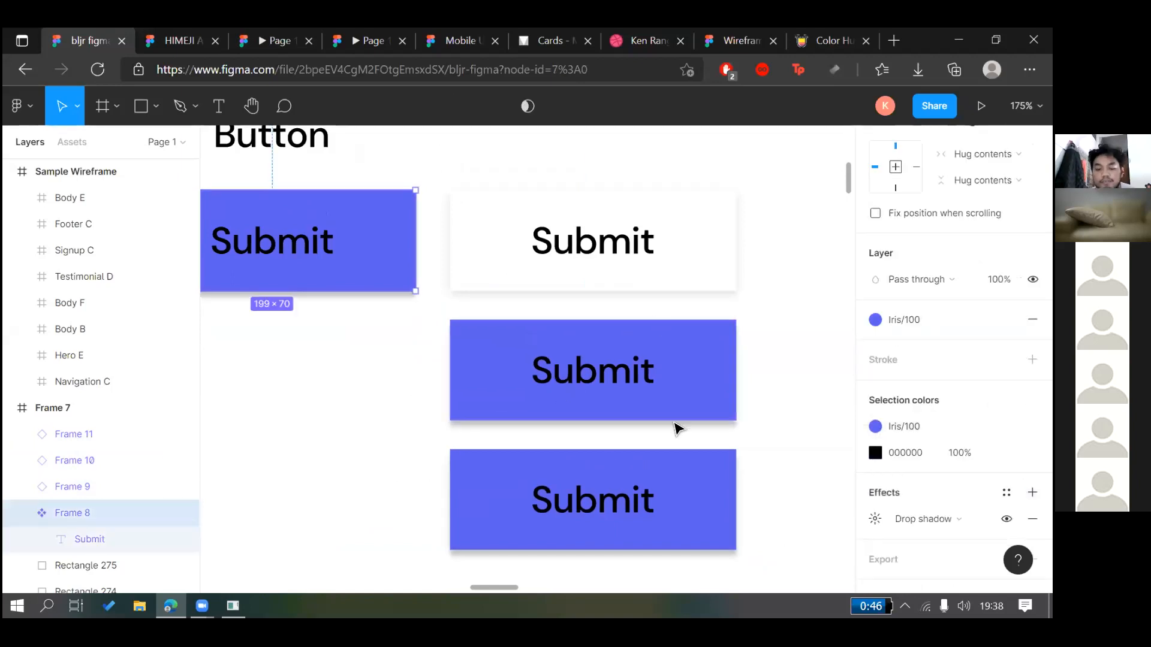
scroll(763, 357, "down", 5)
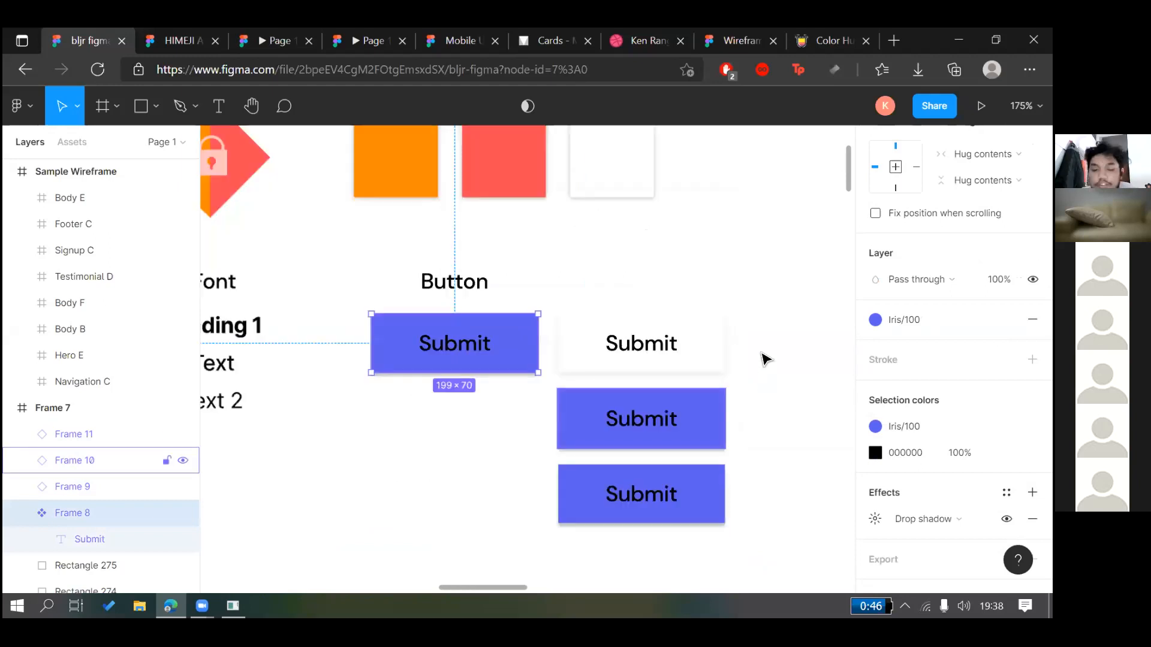
left_click(763, 359)
scroll(762, 358, "up", 3)
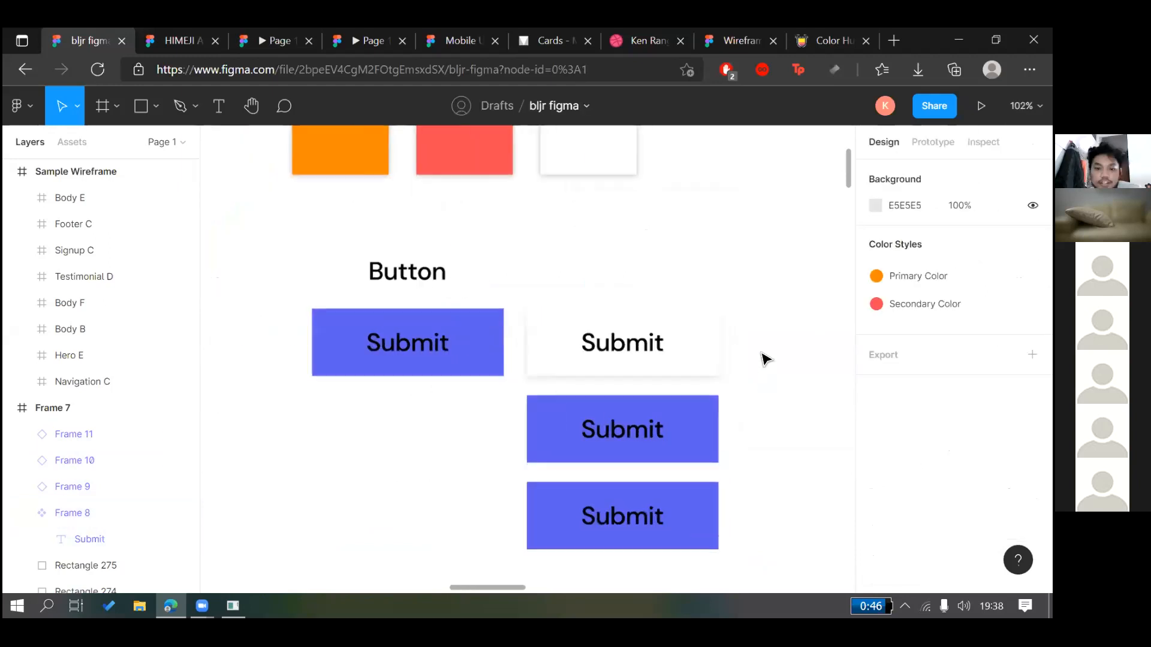
scroll(763, 358, "down", 5)
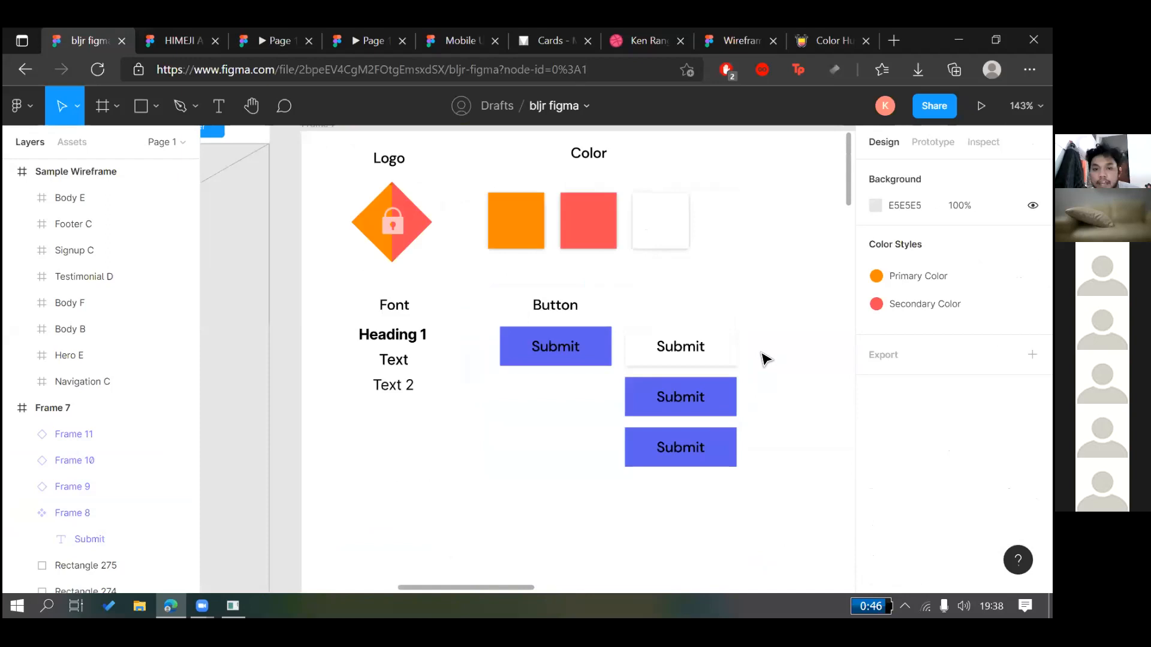
scroll(763, 358, "up", 3)
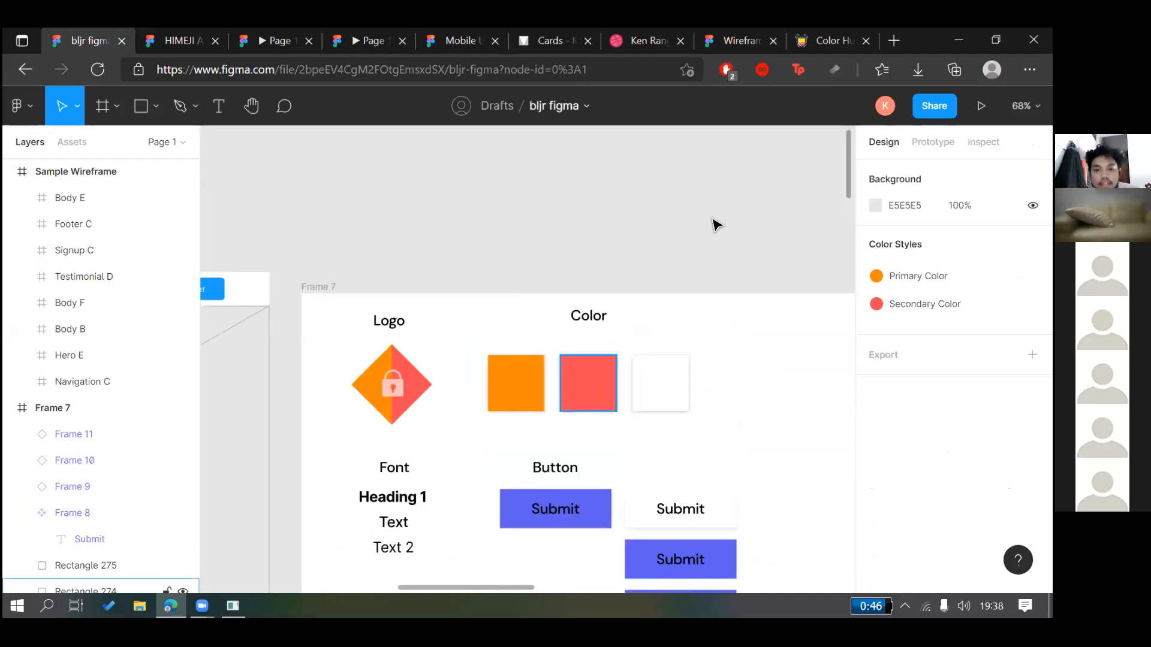
scroll(716, 225, "down", 1)
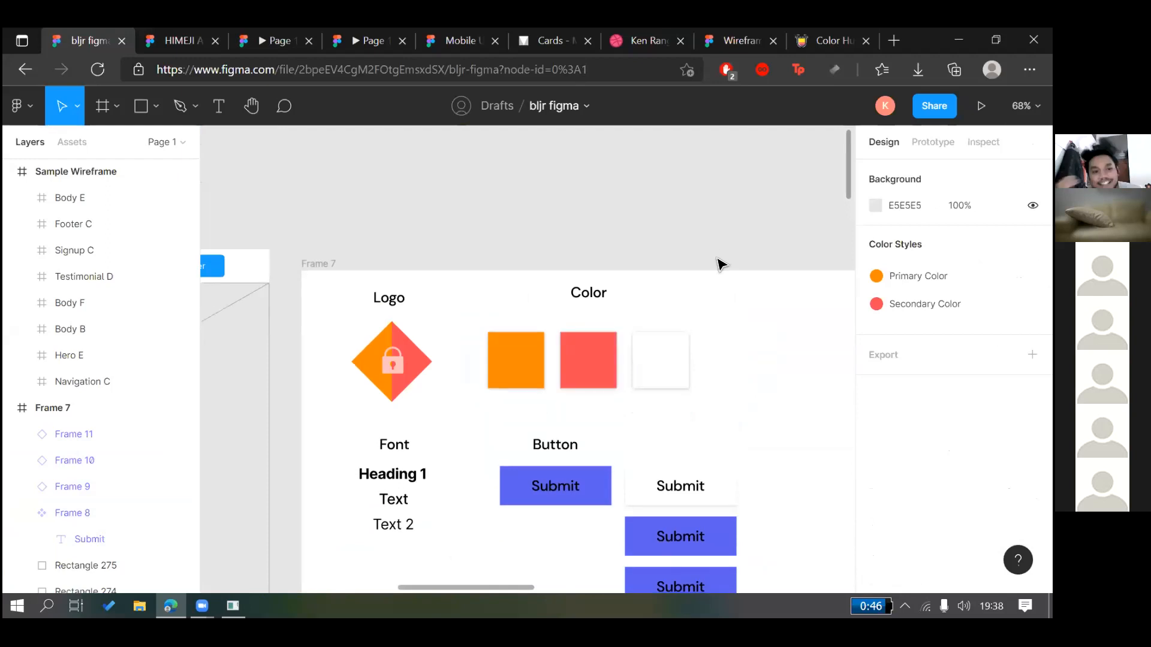
scroll(719, 264, "down", 5)
scroll(720, 263, "down", 3)
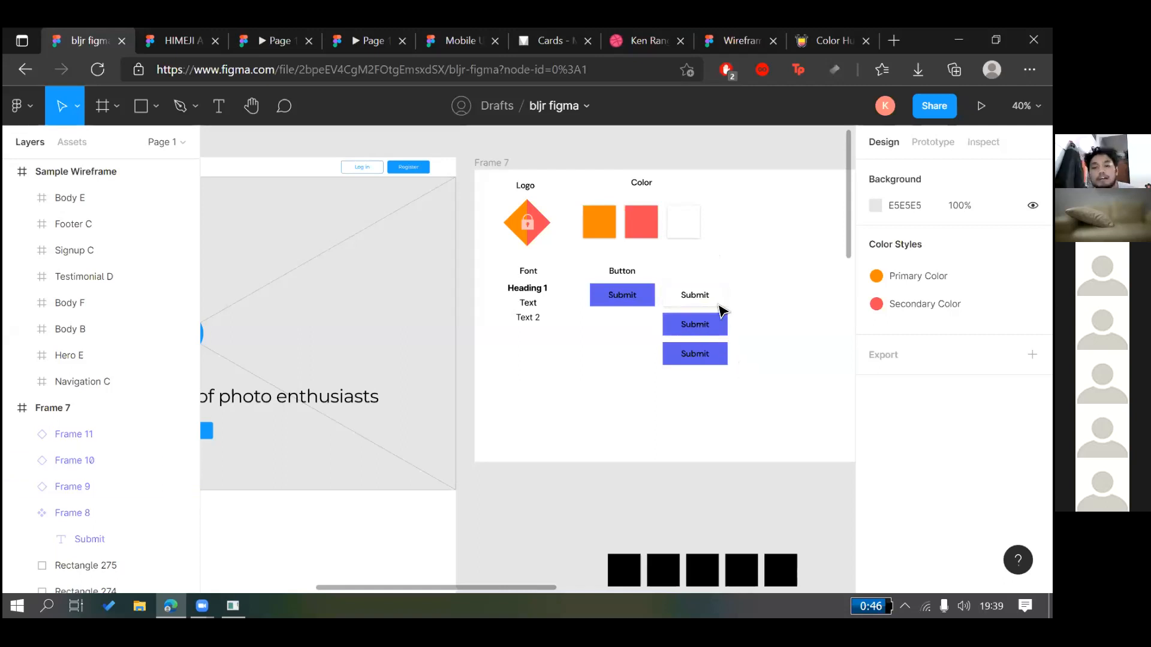
scroll(758, 303, "up", 2, "ctrl")
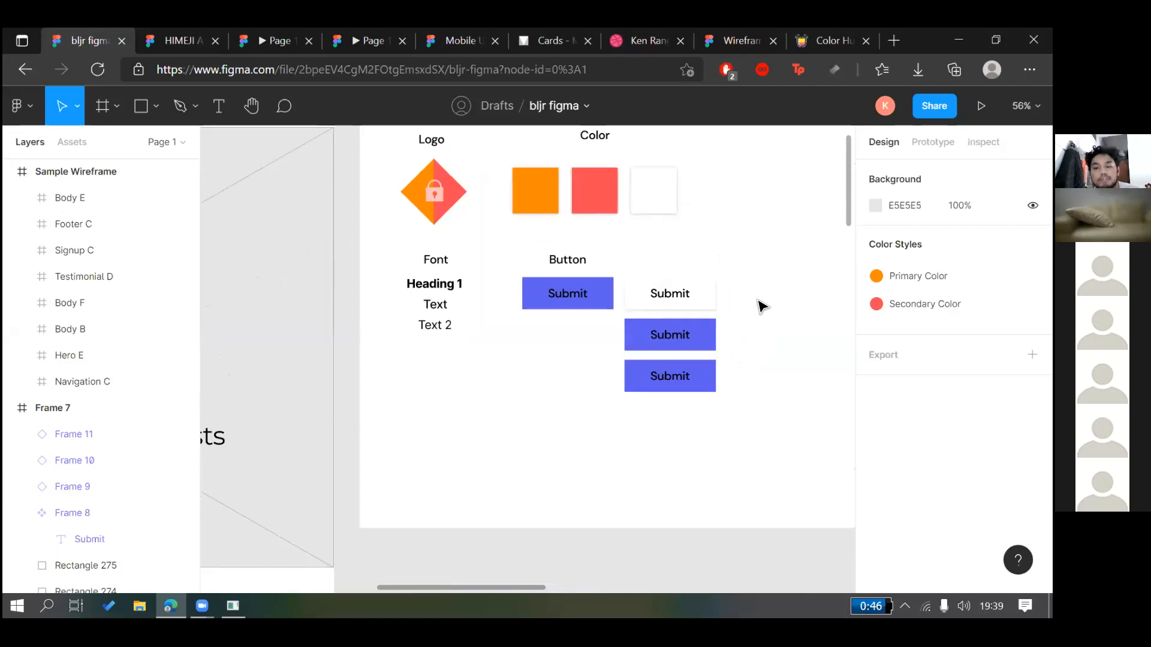
scroll(760, 305, "up", 1, "ctrl")
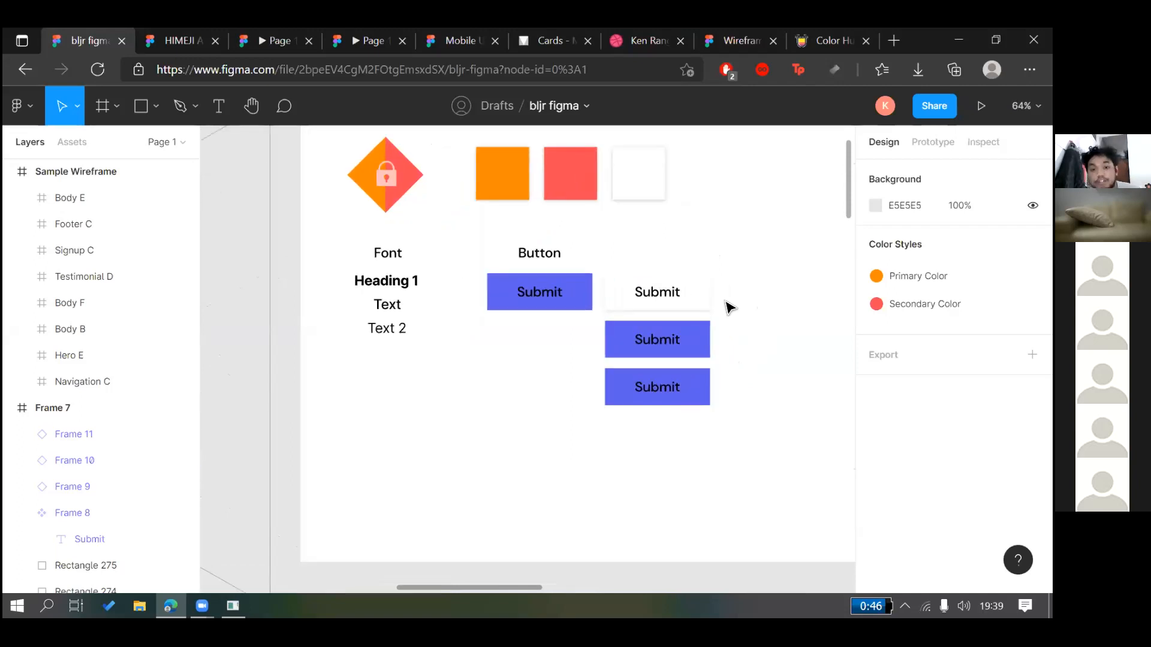
scroll(646, 288, "right", 2)
scroll(652, 288, "up", 1, "ctrl")
scroll(705, 273, "left", 1)
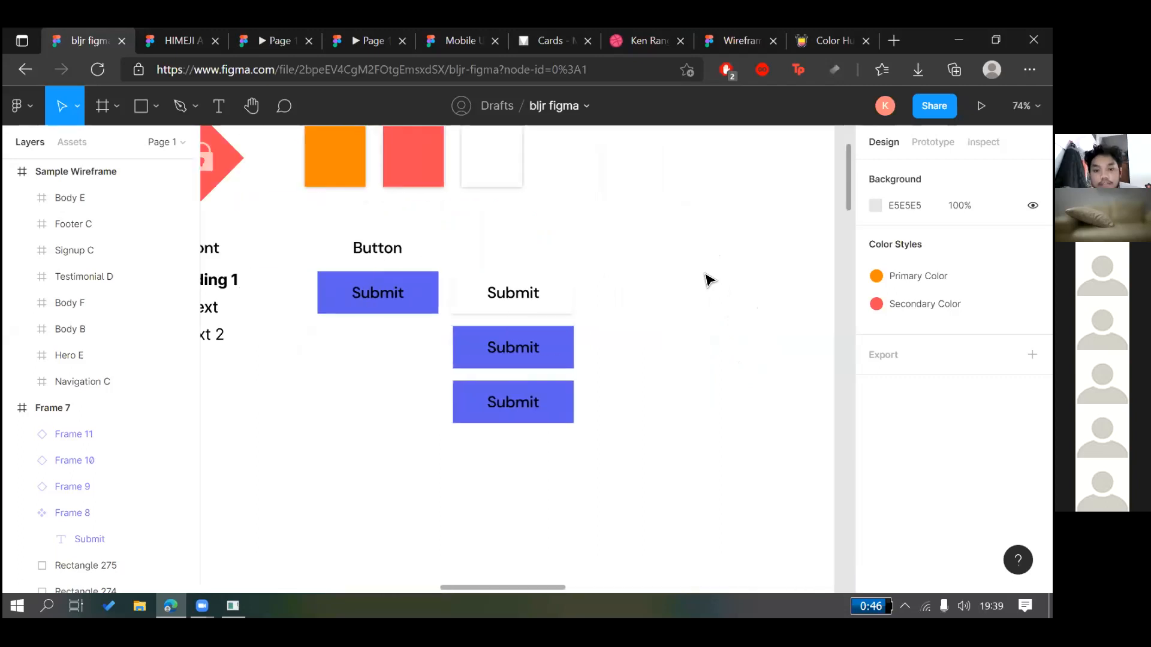
scroll(702, 299, "down", 1, "ctrl")
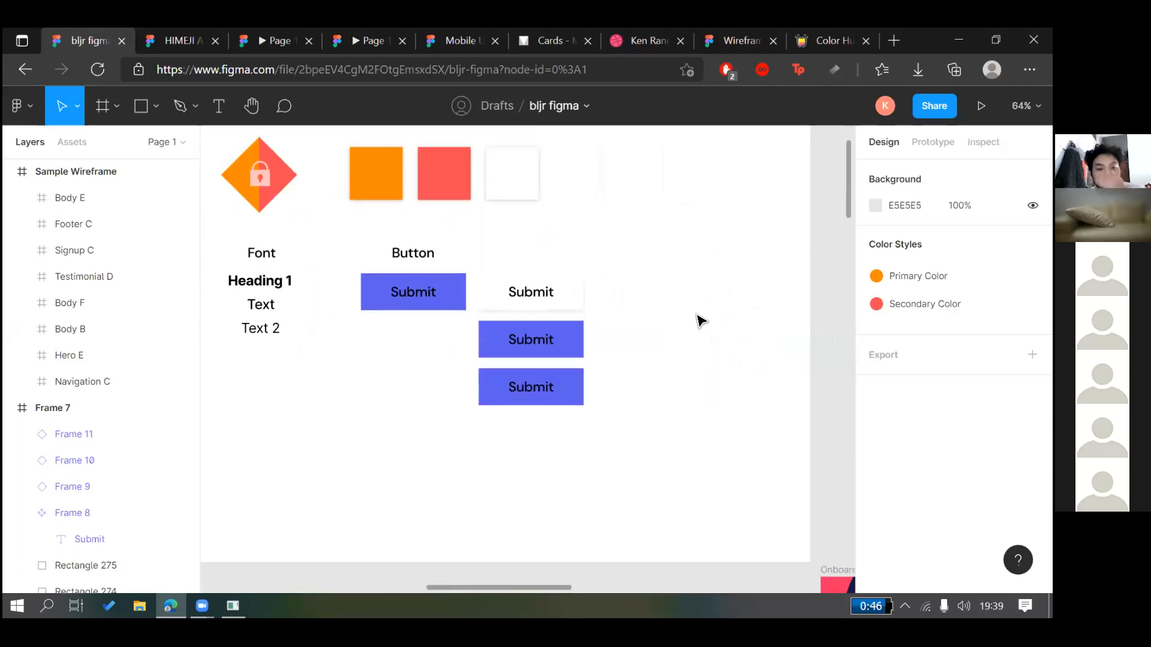
scroll(700, 320, "down", 2, "ctrl")
scroll(438, 238, "down", 1)
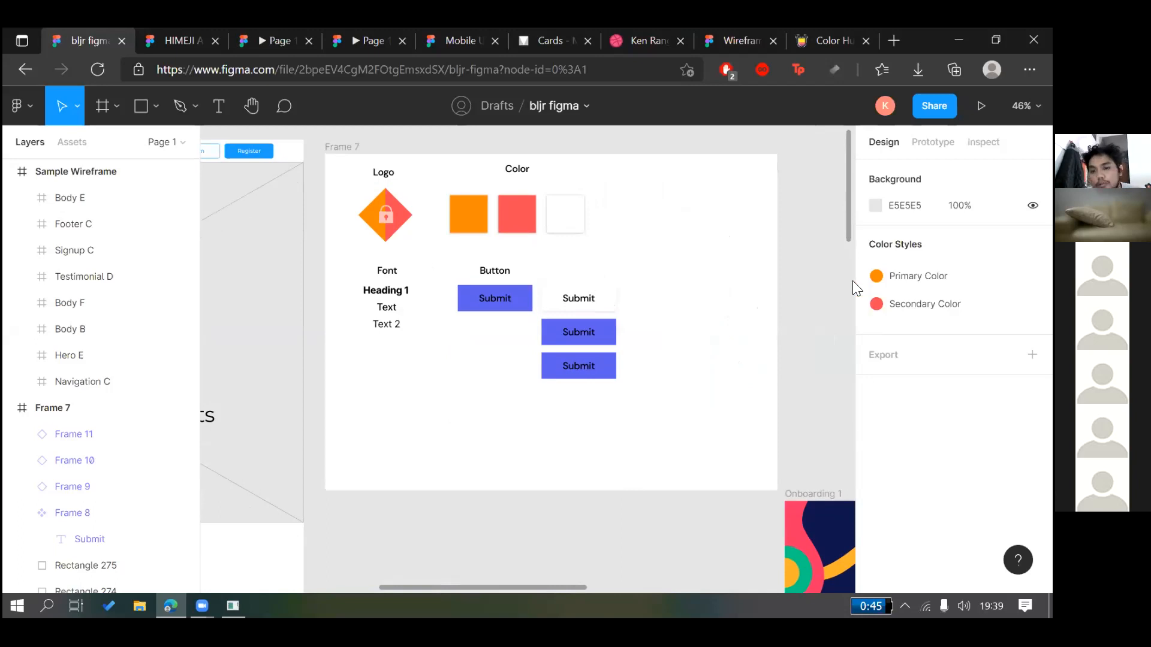
right_click(624, 427)
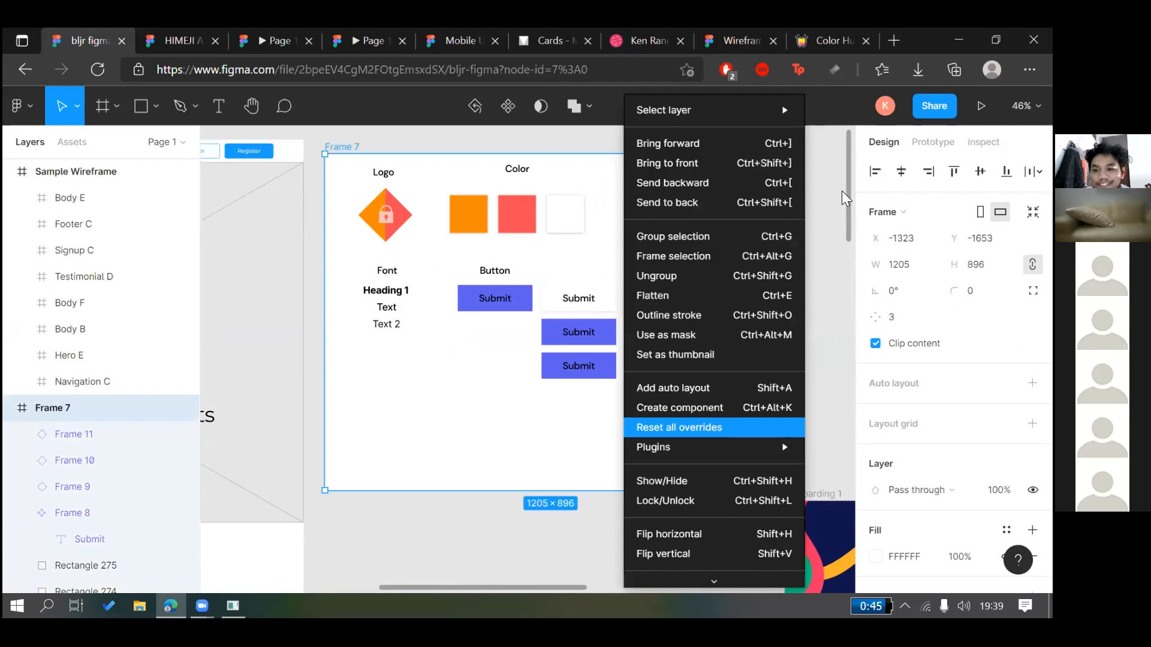
mouse_move(659, 447)
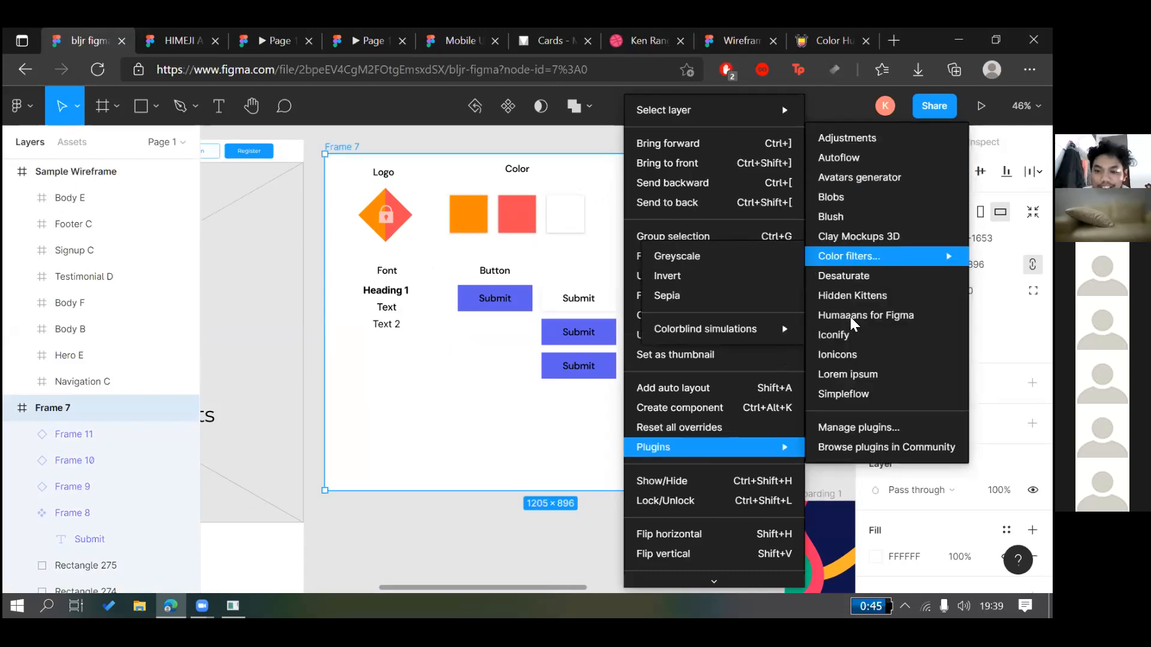
left_click(535, 448)
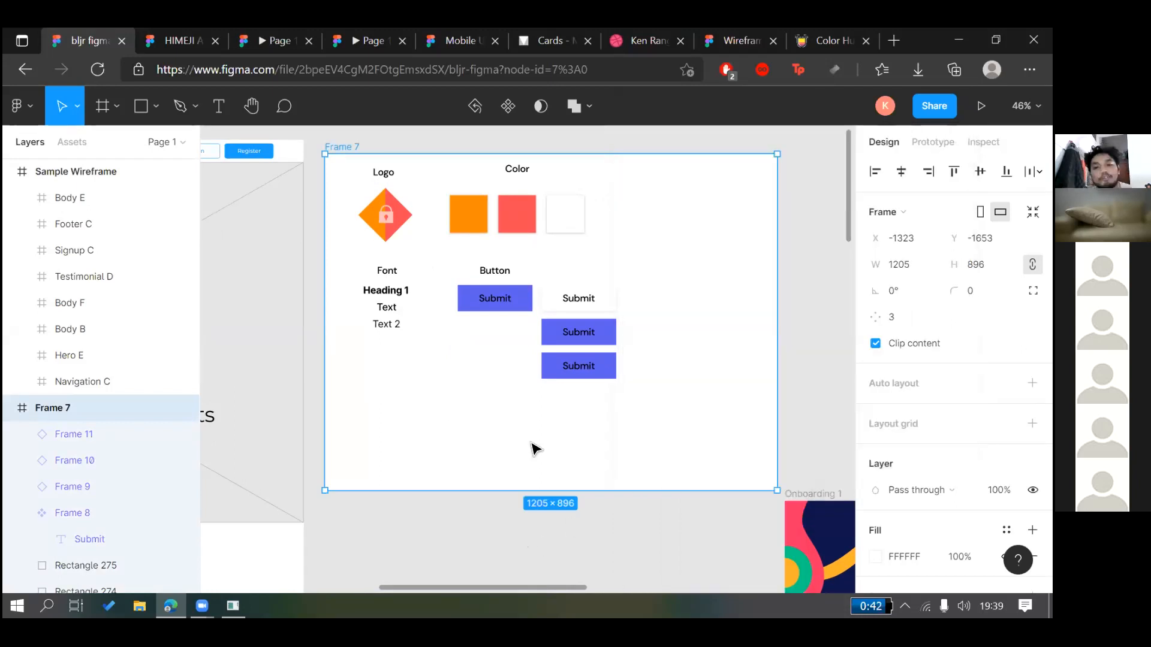
left_click(535, 448)
scroll(535, 448, "down", 3)
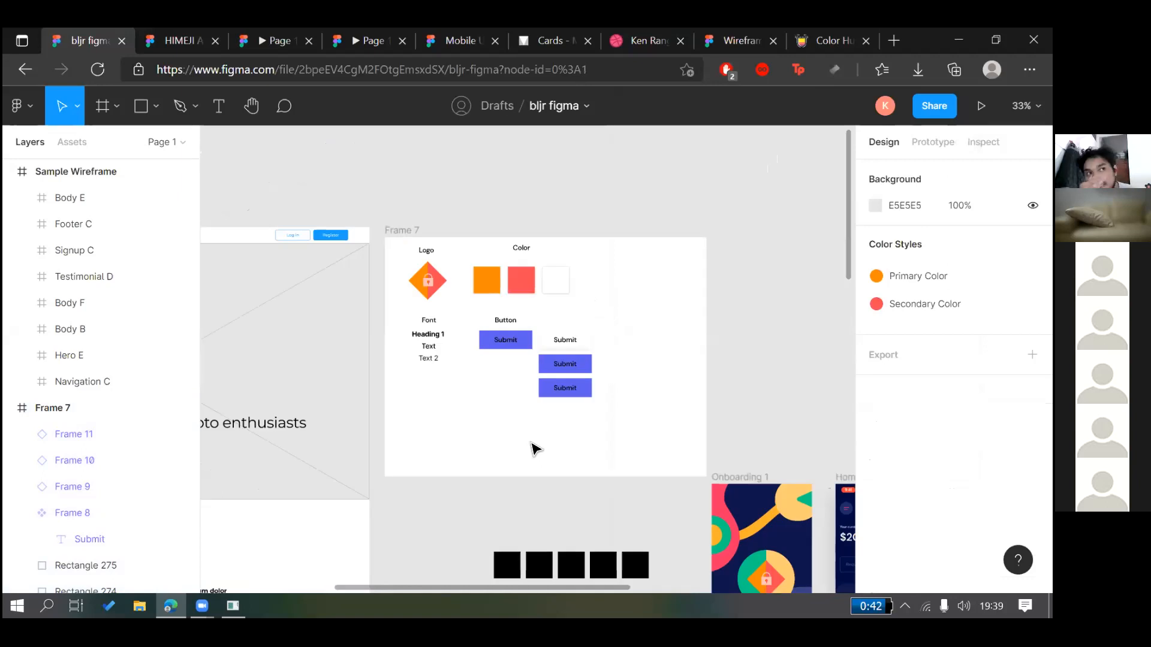
scroll(535, 448, "right", 3)
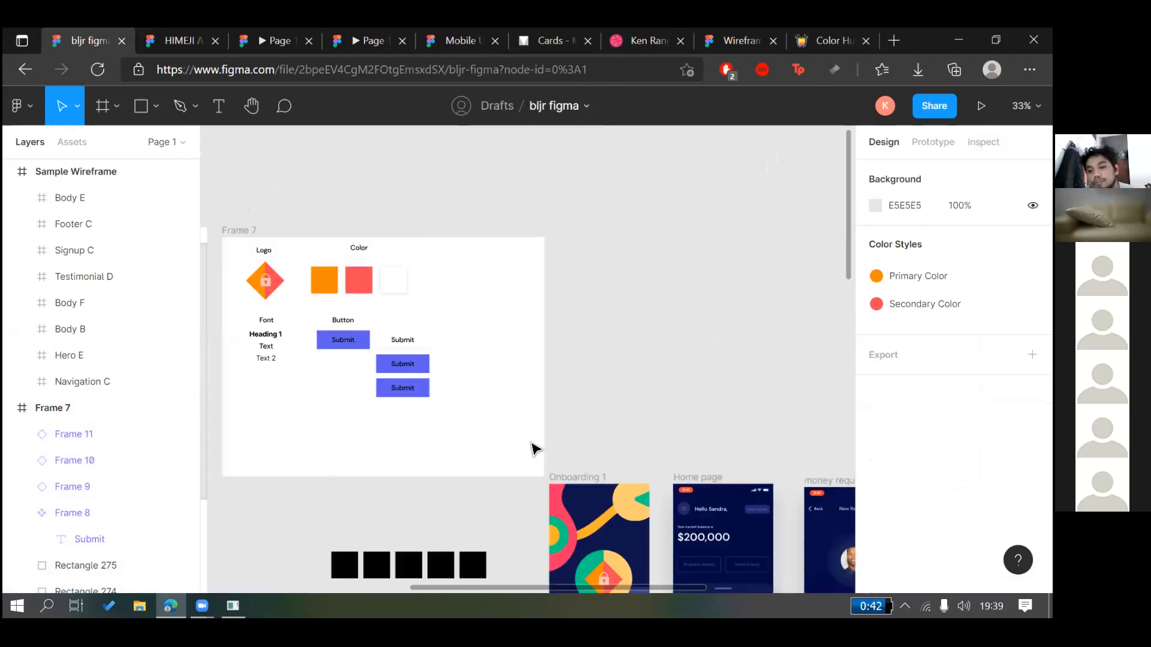
scroll(535, 448, "down", 5)
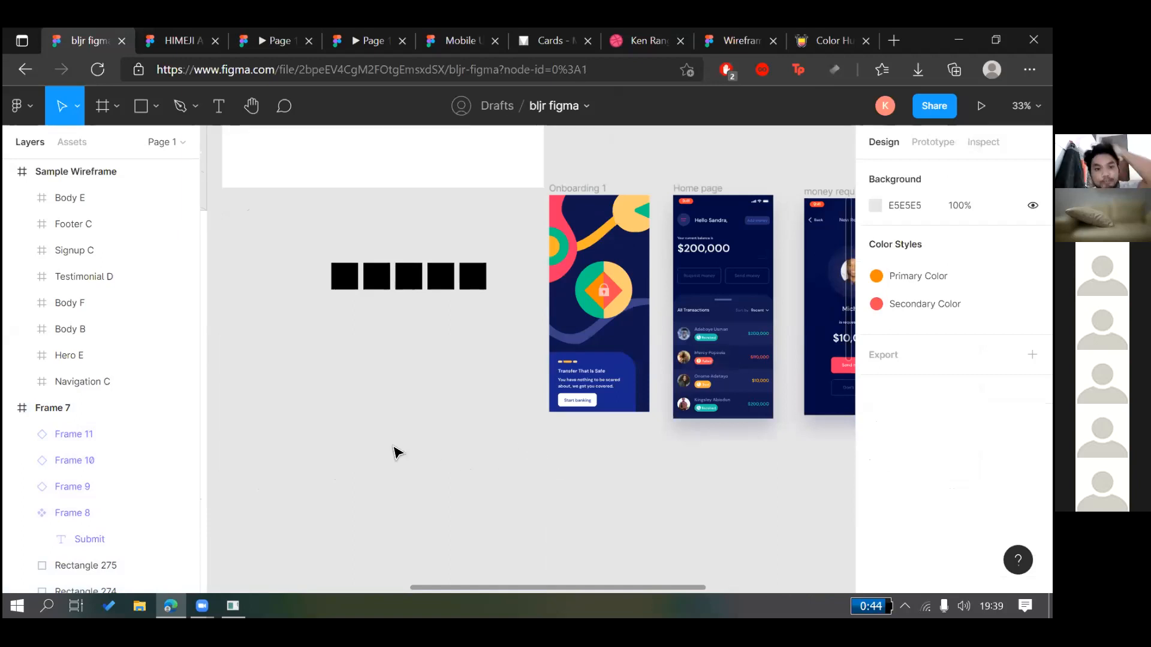
scroll(395, 453, "up", 4)
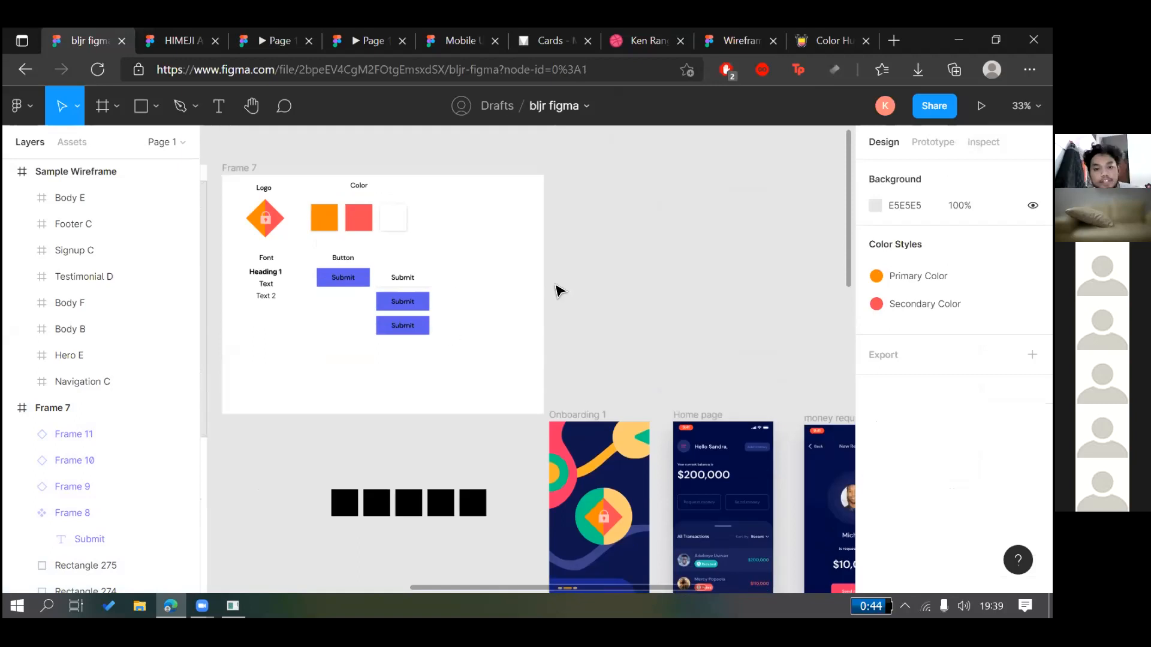
scroll(556, 291, "up", 5)
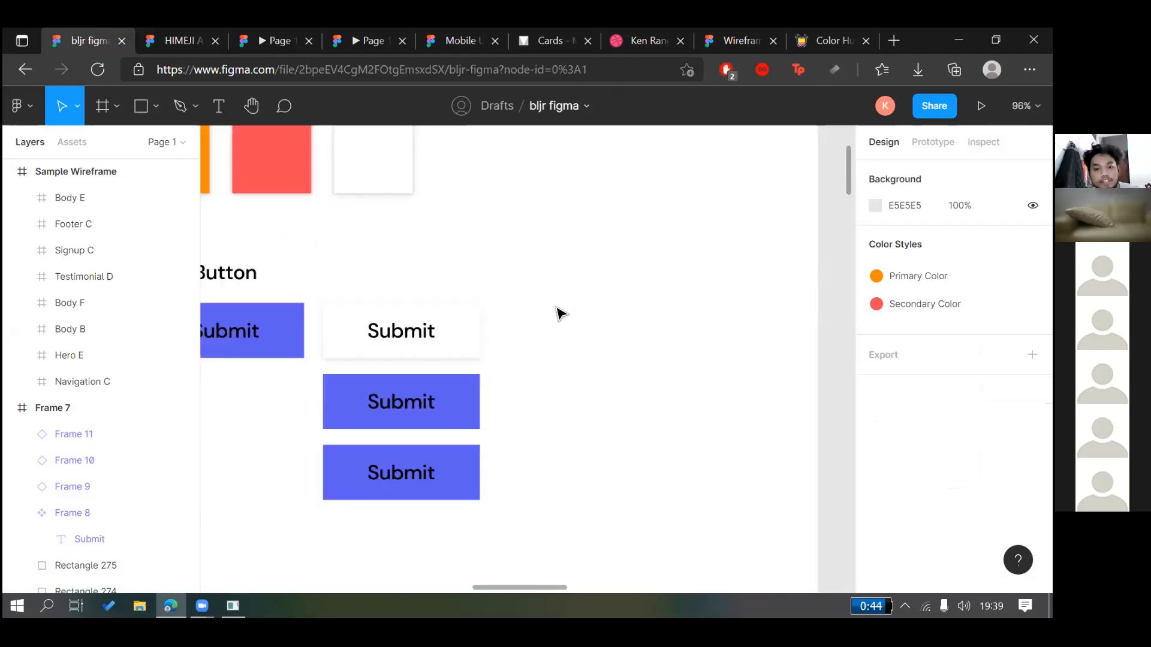
scroll(563, 323, "down", 5)
scroll(360, 468, "left", 4)
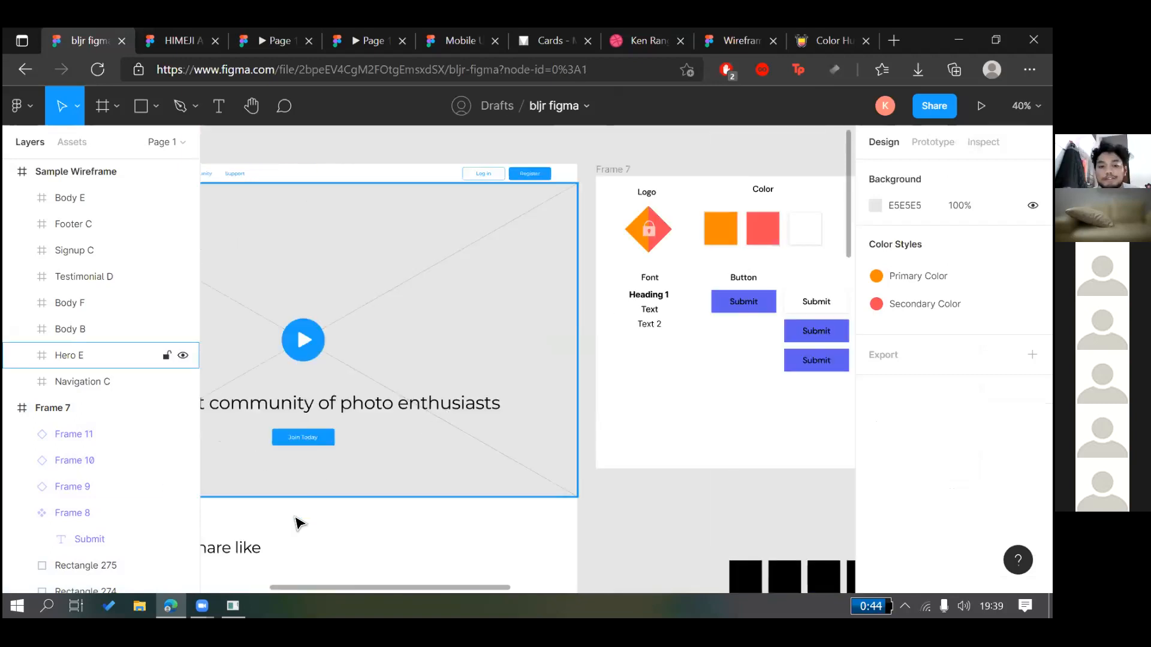
scroll(527, 486, "down", 2)
scroll(527, 486, "left", 2)
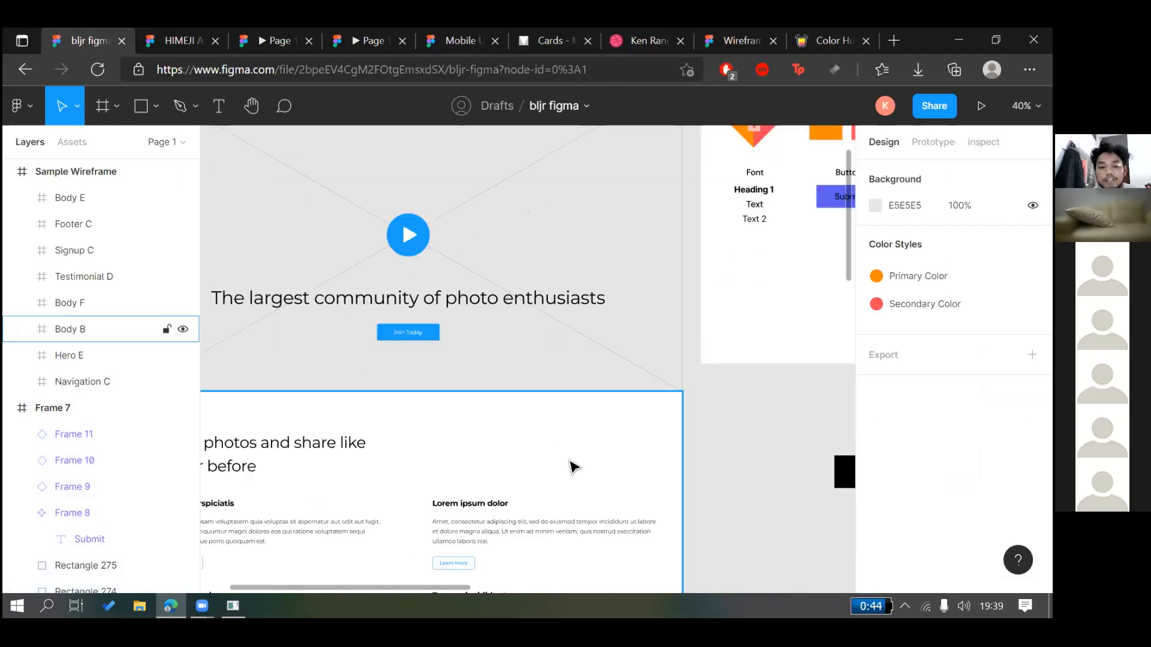
scroll(484, 423, "left", 4)
left_click(485, 424)
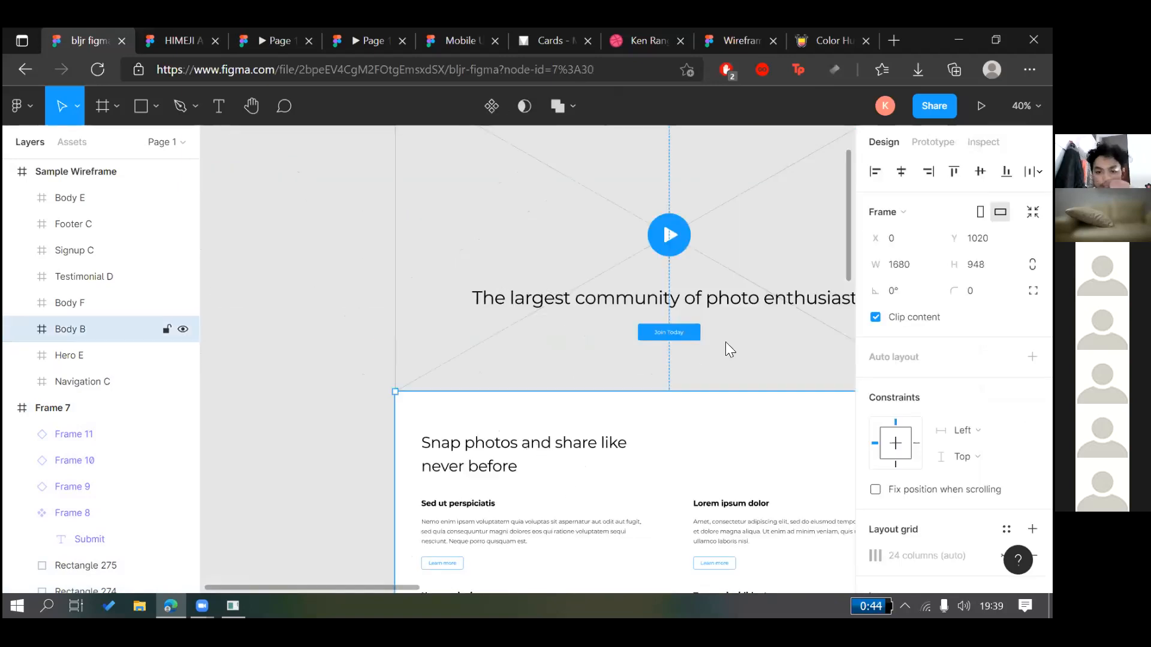
scroll(726, 342, "right", 10)
left_click(731, 298)
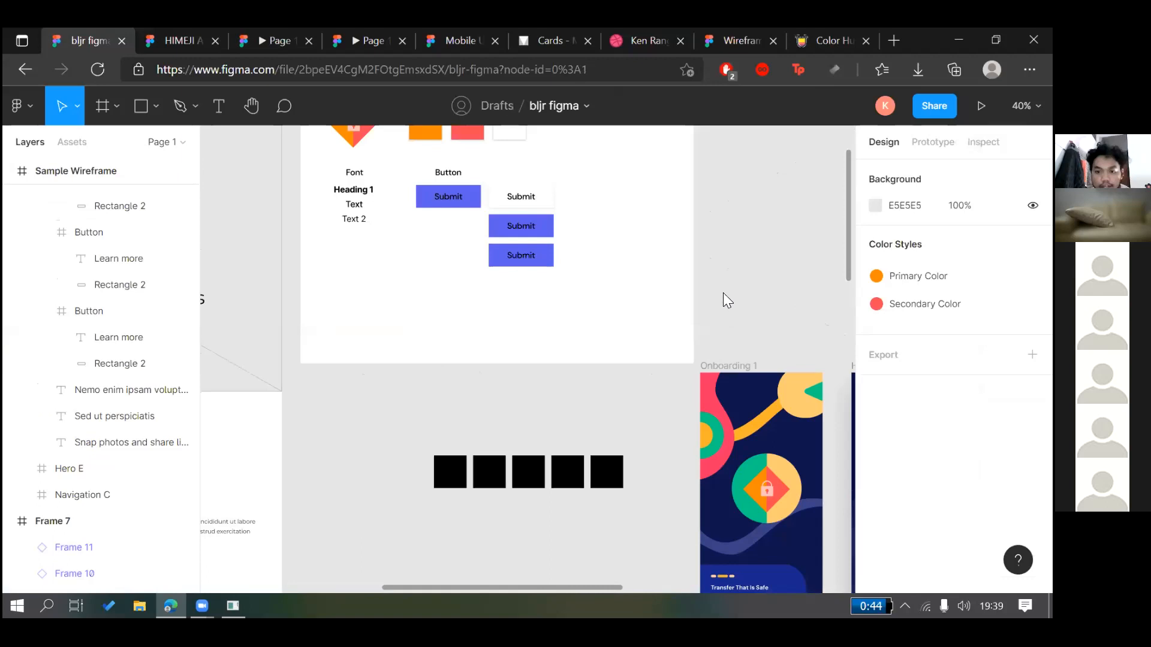
Glance at the Plugins menu, then pan to Onboarding 1 and Home page at 56% zoom
right_click(716, 302)
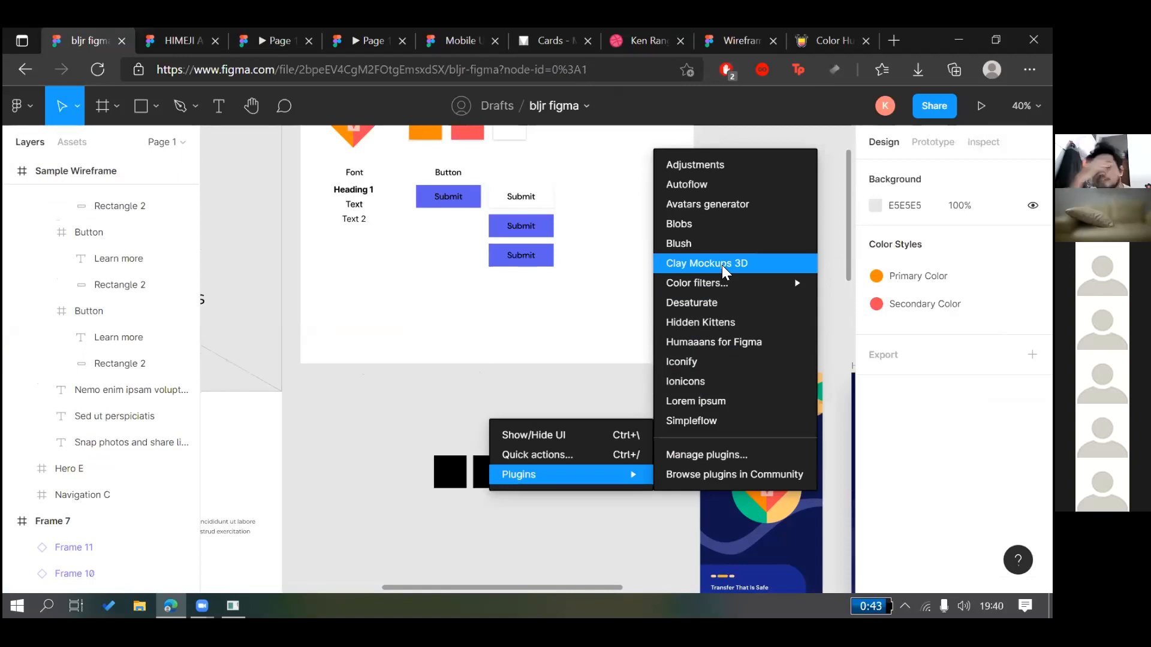
left_click(418, 337)
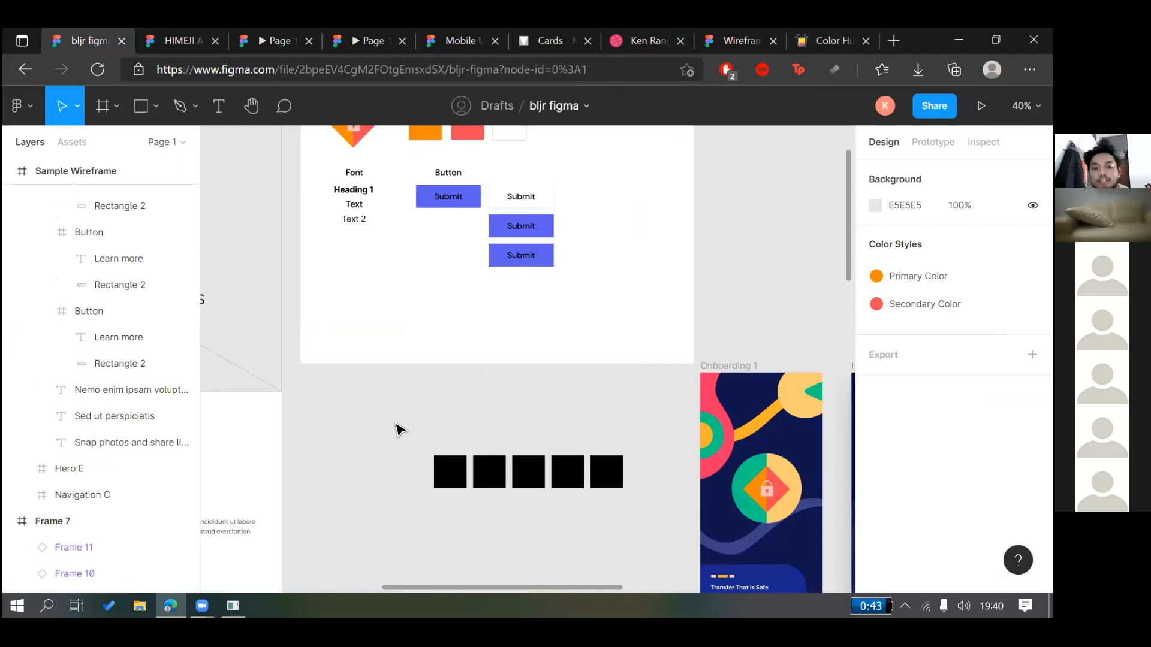
scroll(403, 424, "up", 1)
scroll(408, 425, "down", 3)
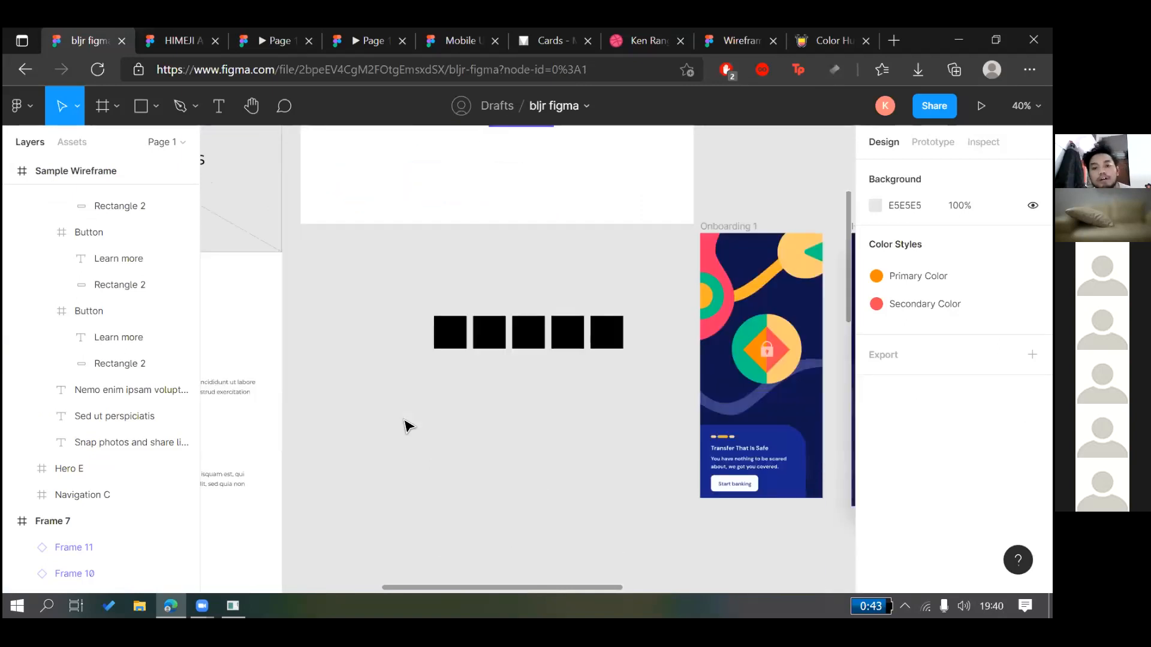
scroll(665, 341, "right", 4)
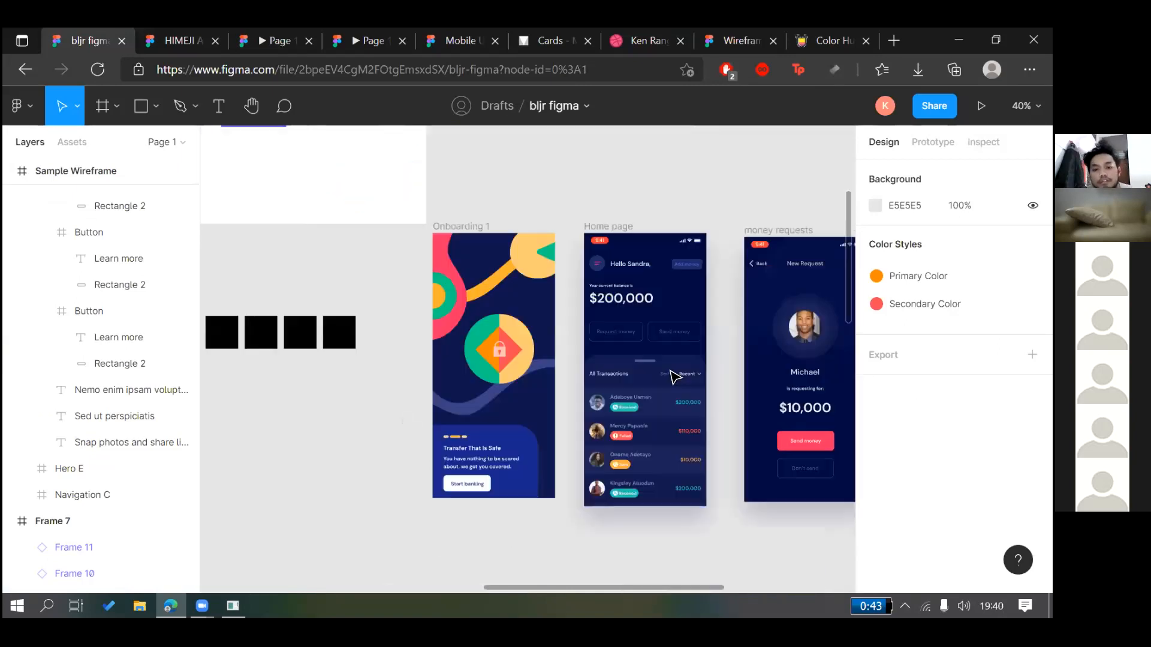
scroll(665, 382, "right", 3)
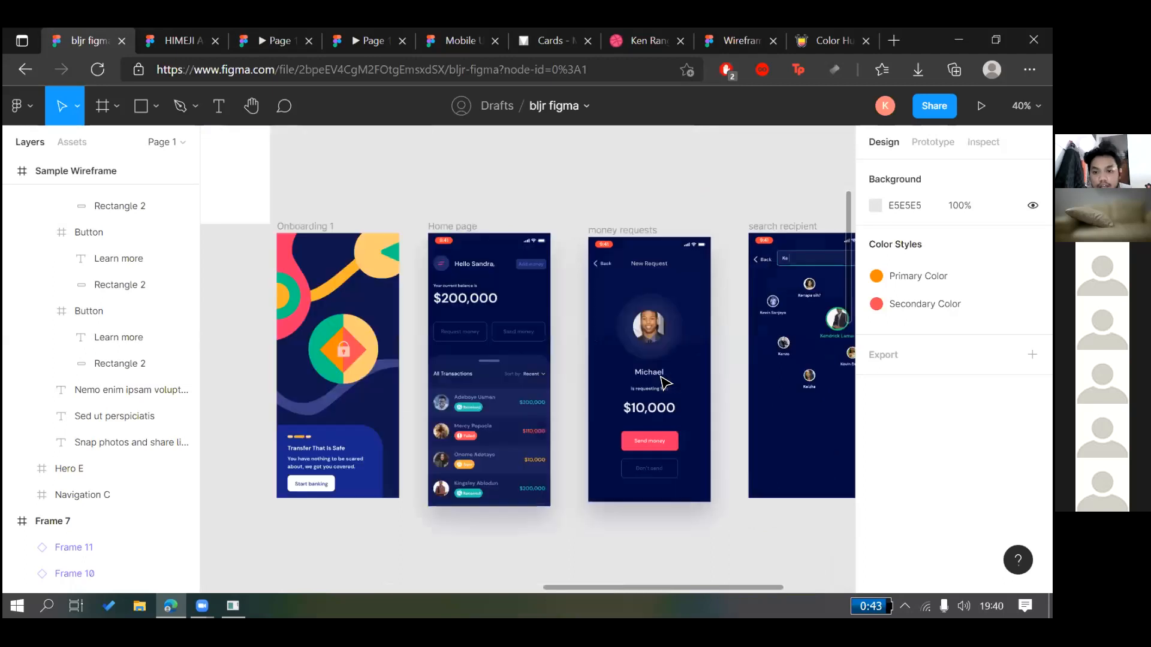
scroll(662, 381, "right", 3)
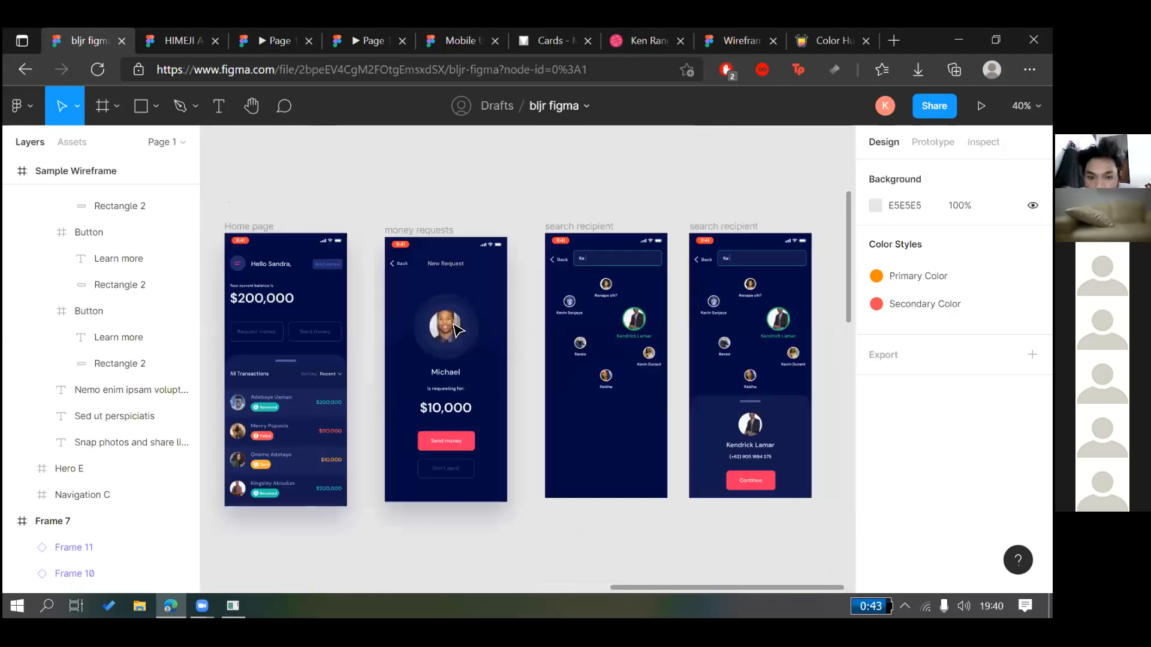
scroll(482, 359, "left", 5)
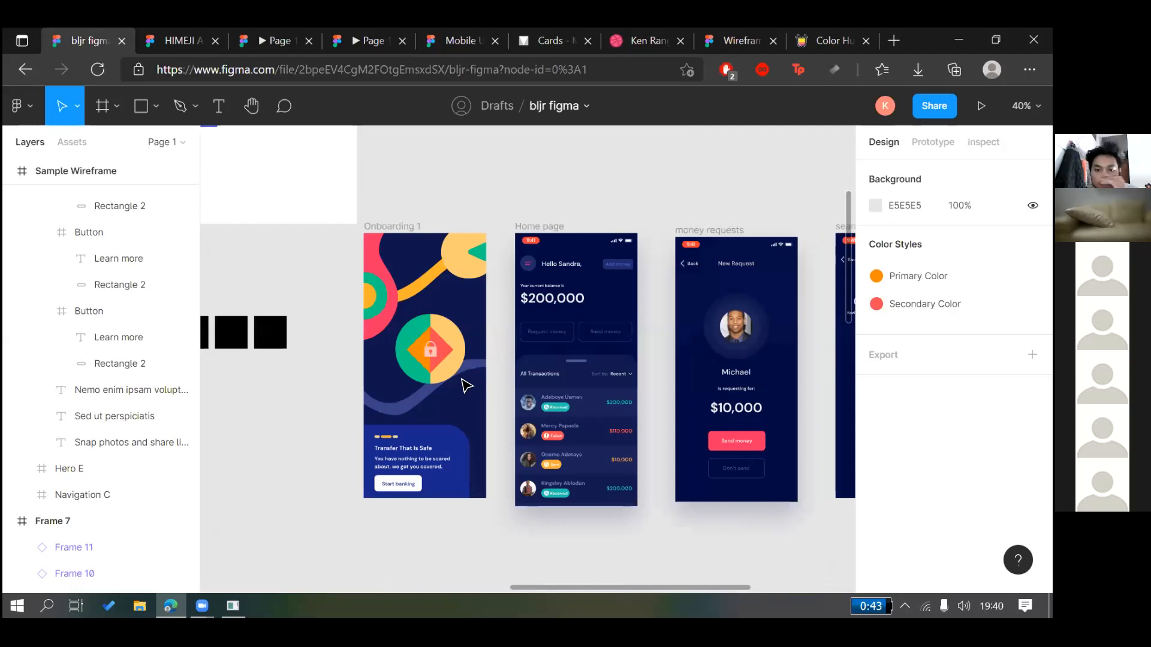
scroll(375, 377, "up", 2, "ctrl")
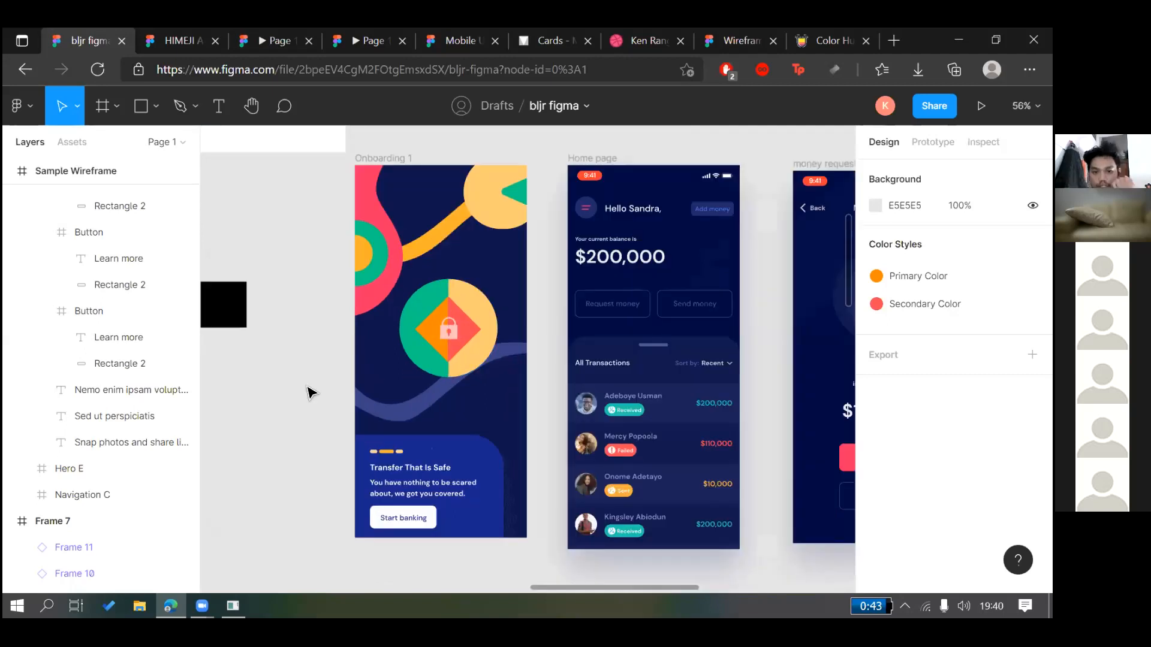
scroll(308, 393, "right", 1)
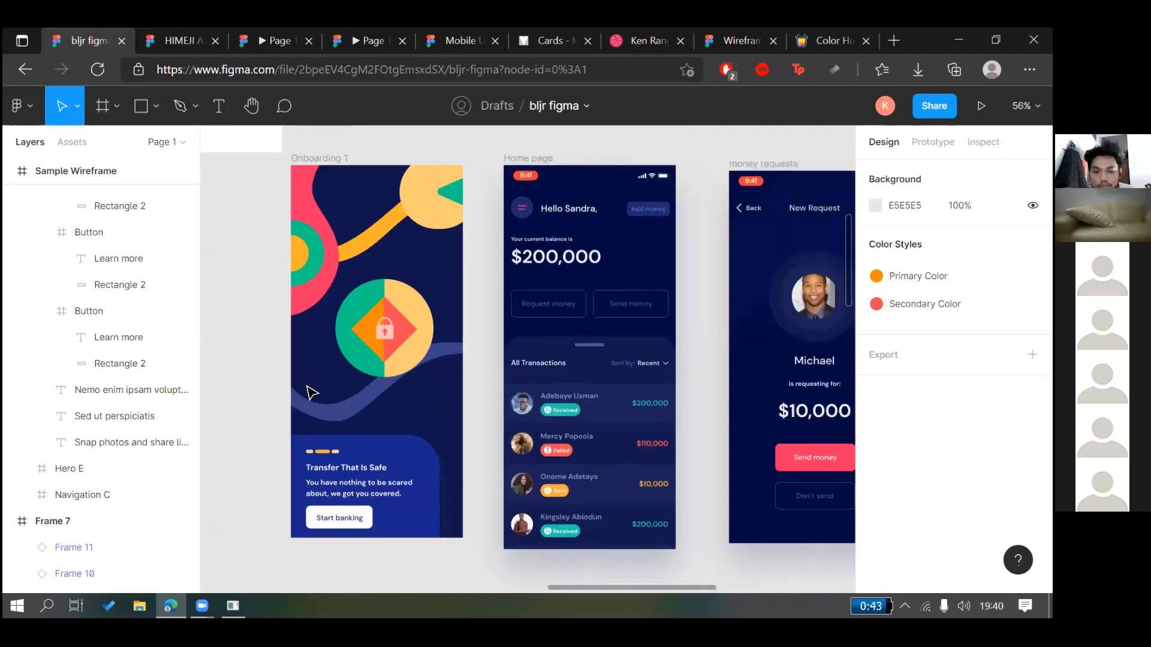
left_click(526, 410)
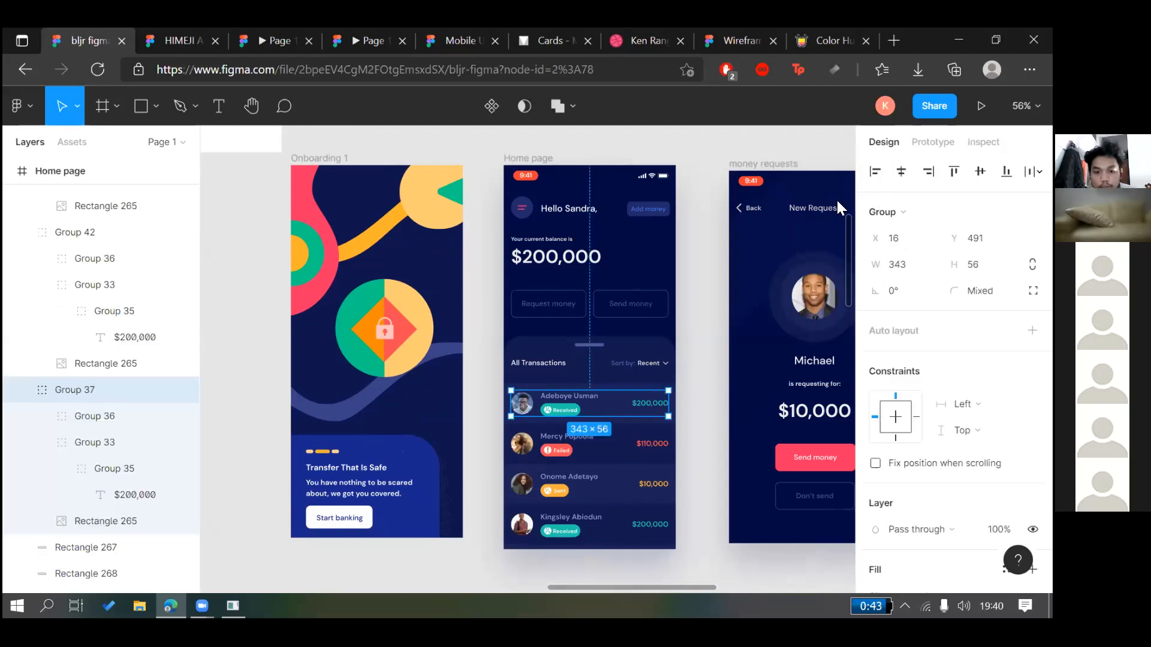
double_click(523, 406)
key("Escape")
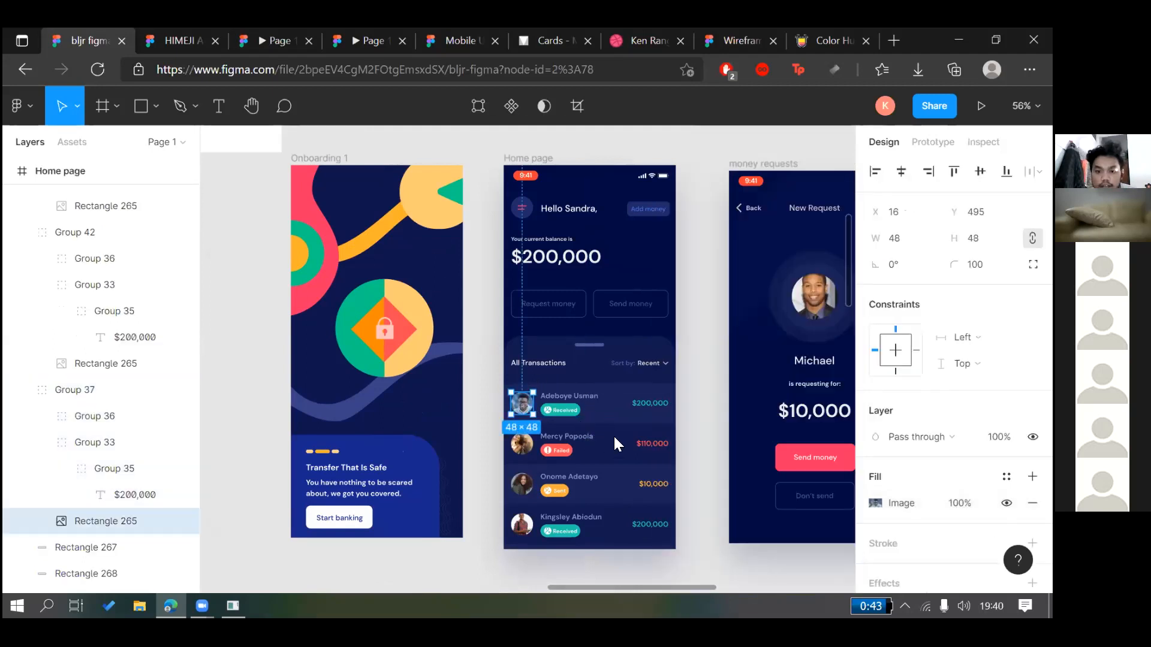
right_click(518, 396)
mouse_move(557, 431)
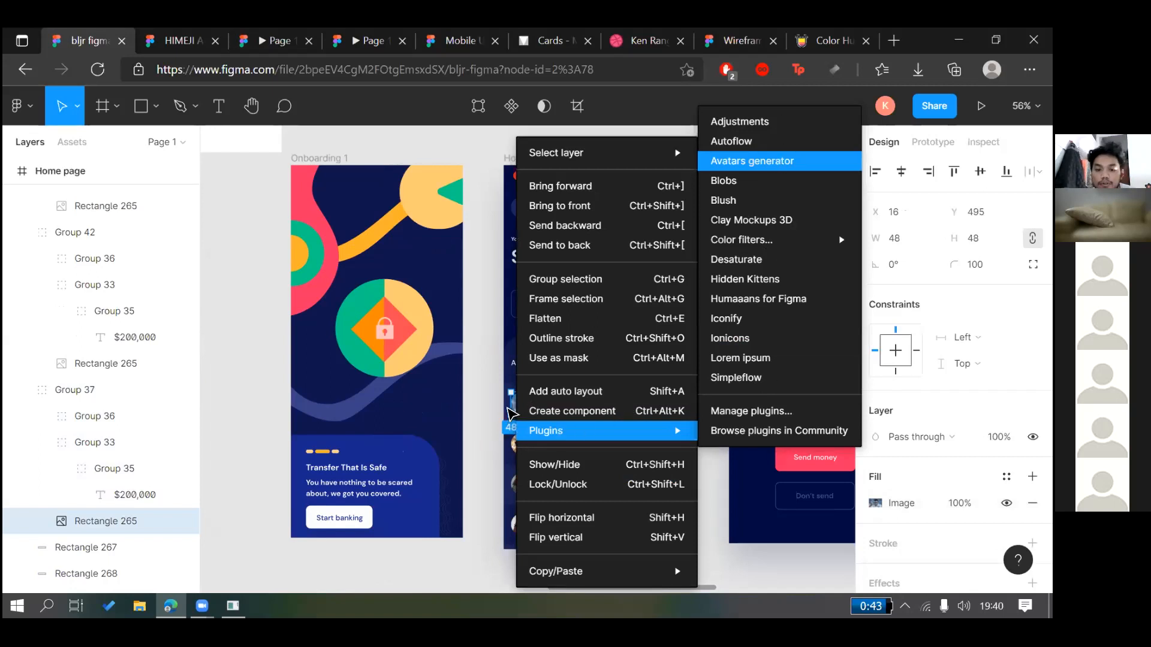
key("Escape")
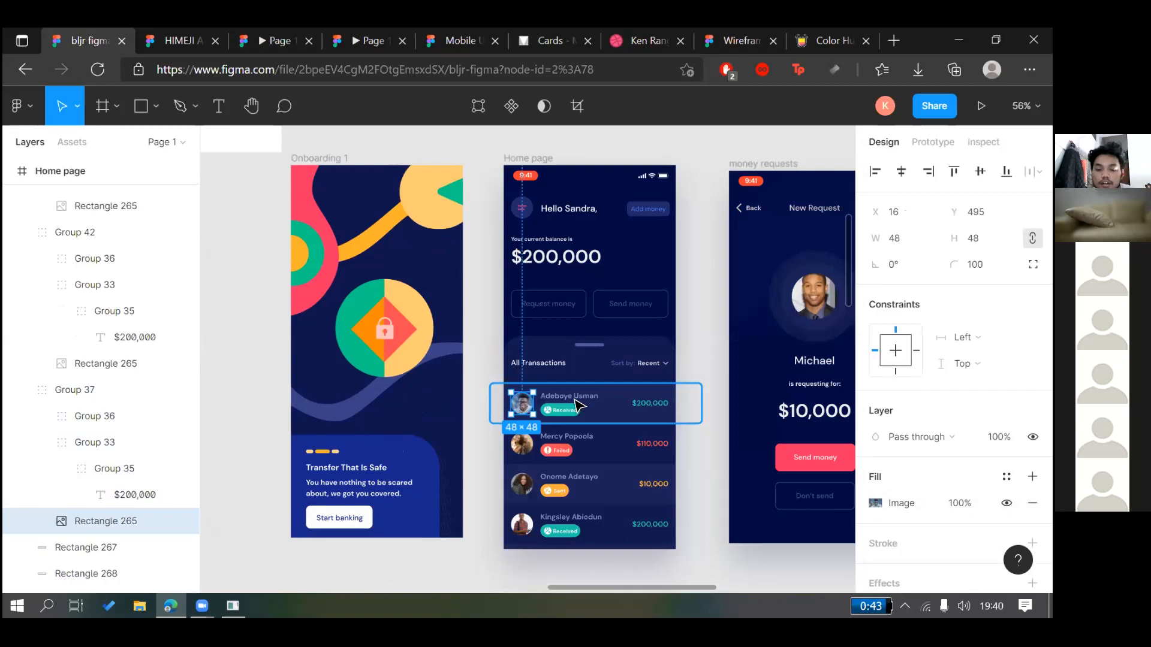
scroll(542, 363, "up", 5)
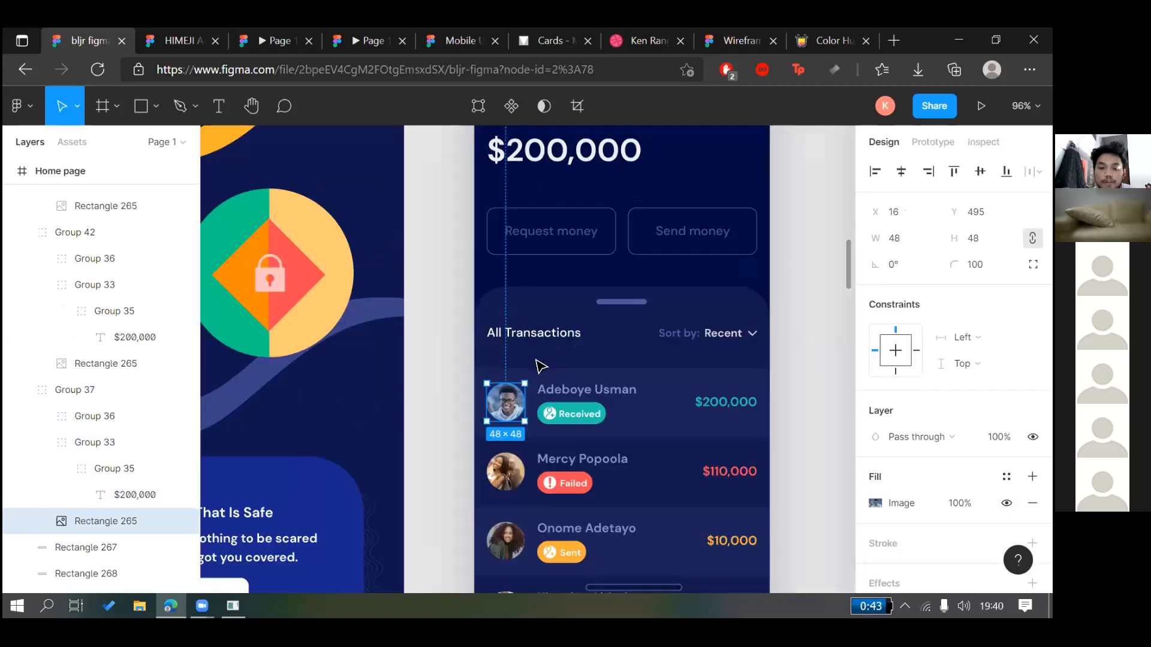
scroll(462, 380, "down", 3)
left_click(465, 378)
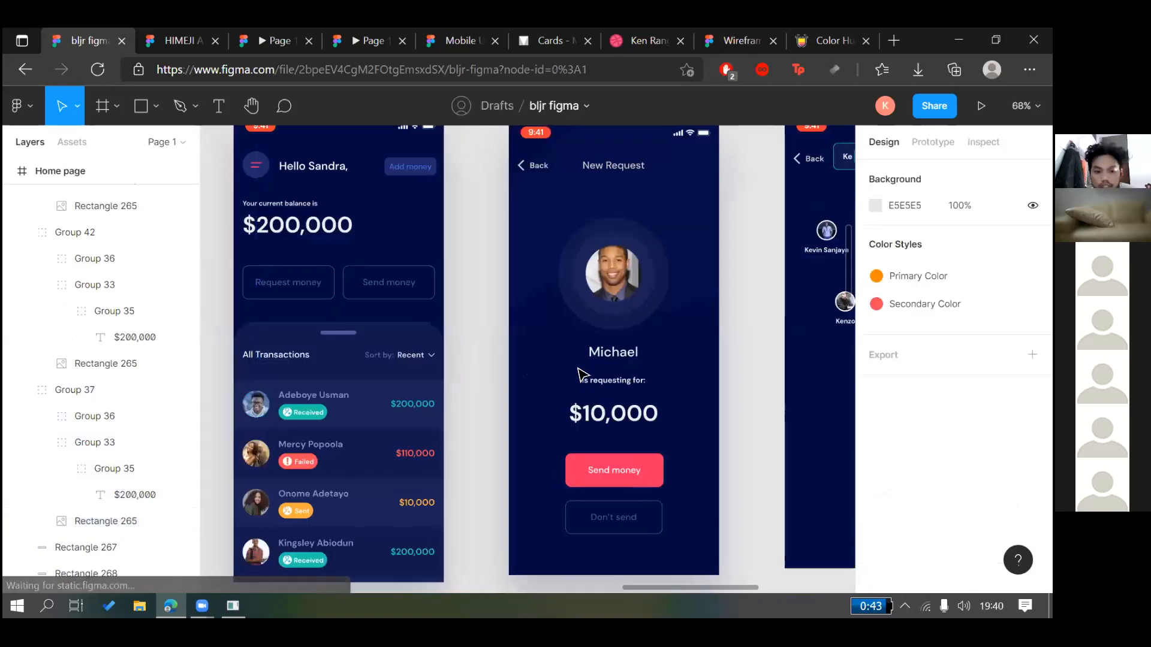
scroll(570, 301, "left", 3)
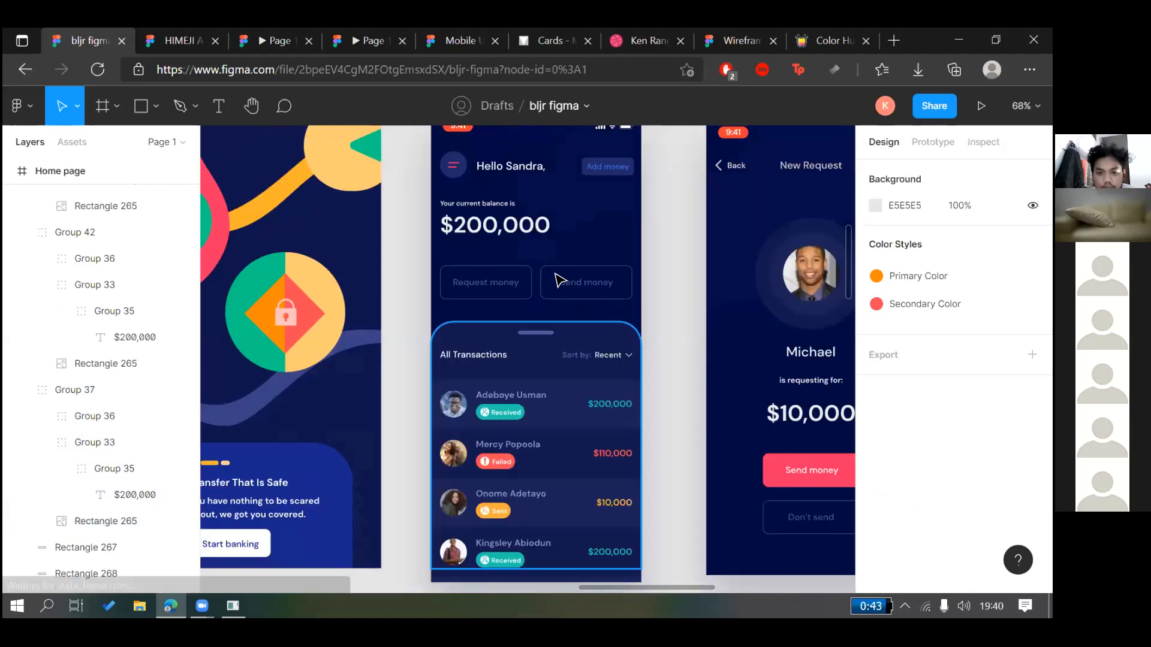
scroll(558, 280, "down", 5)
scroll(557, 279, "right", 5)
scroll(557, 279, "up", 1)
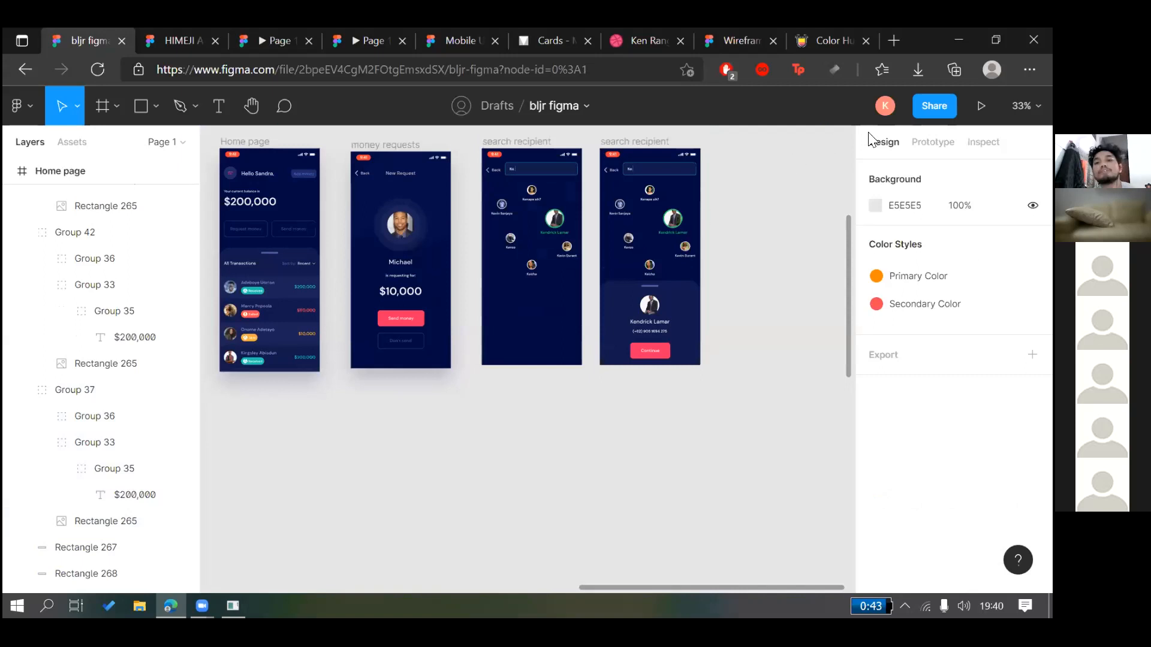
scroll(869, 139, "left", 10)
scroll(777, 175, "up", 1)
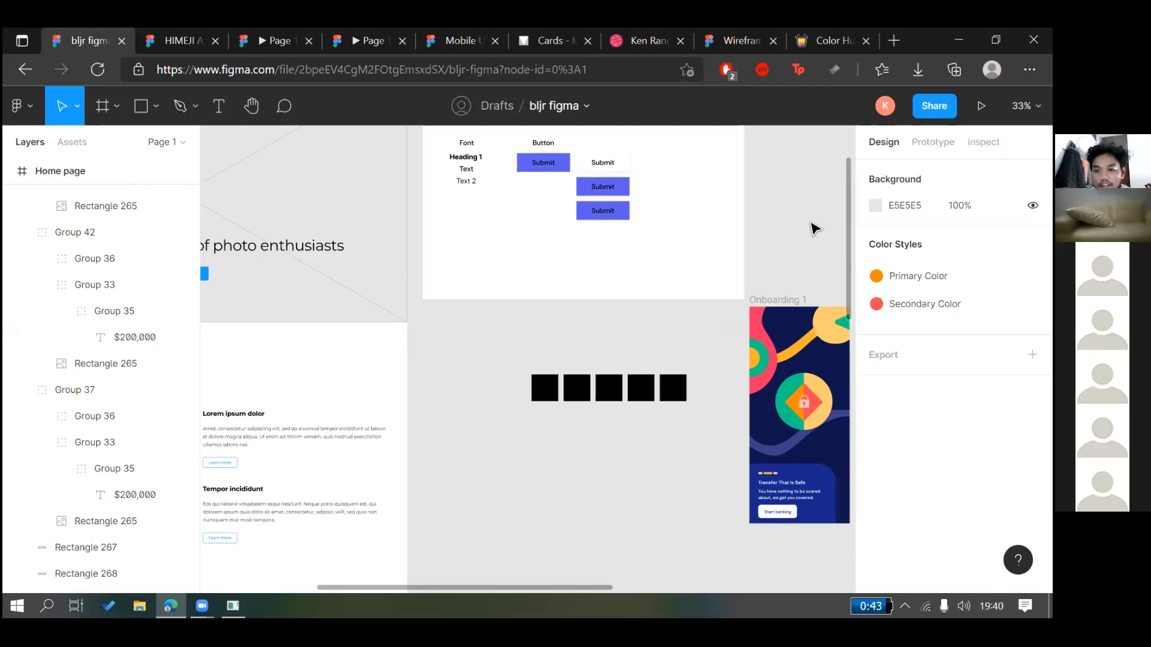
key("i")
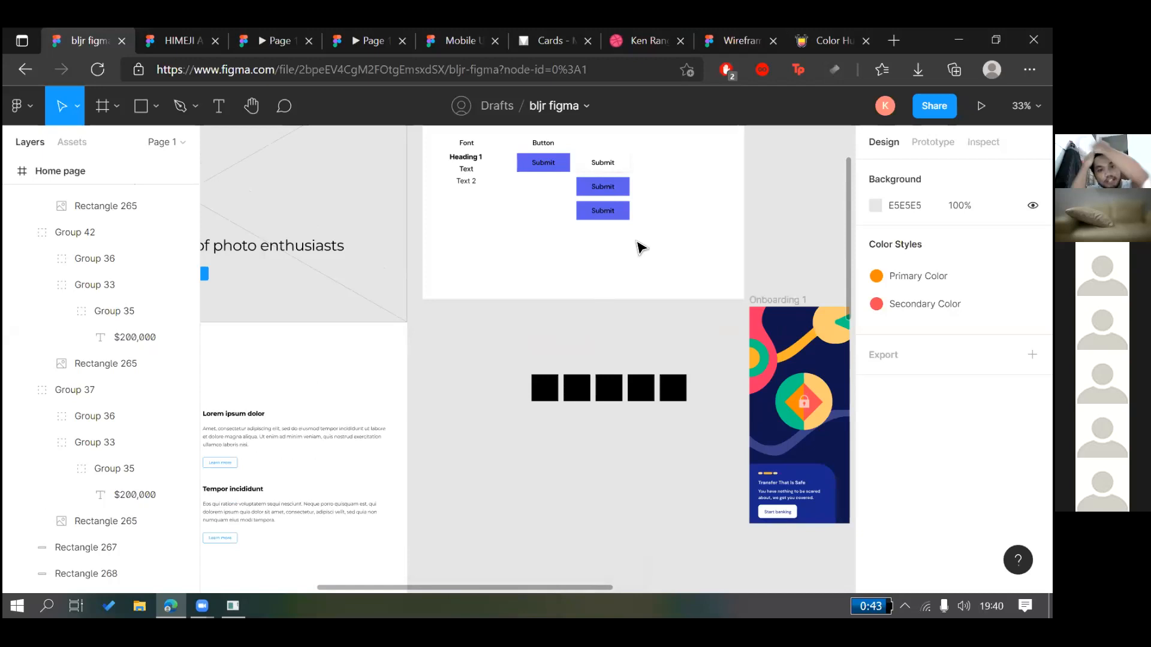
scroll(652, 267, "right", 1)
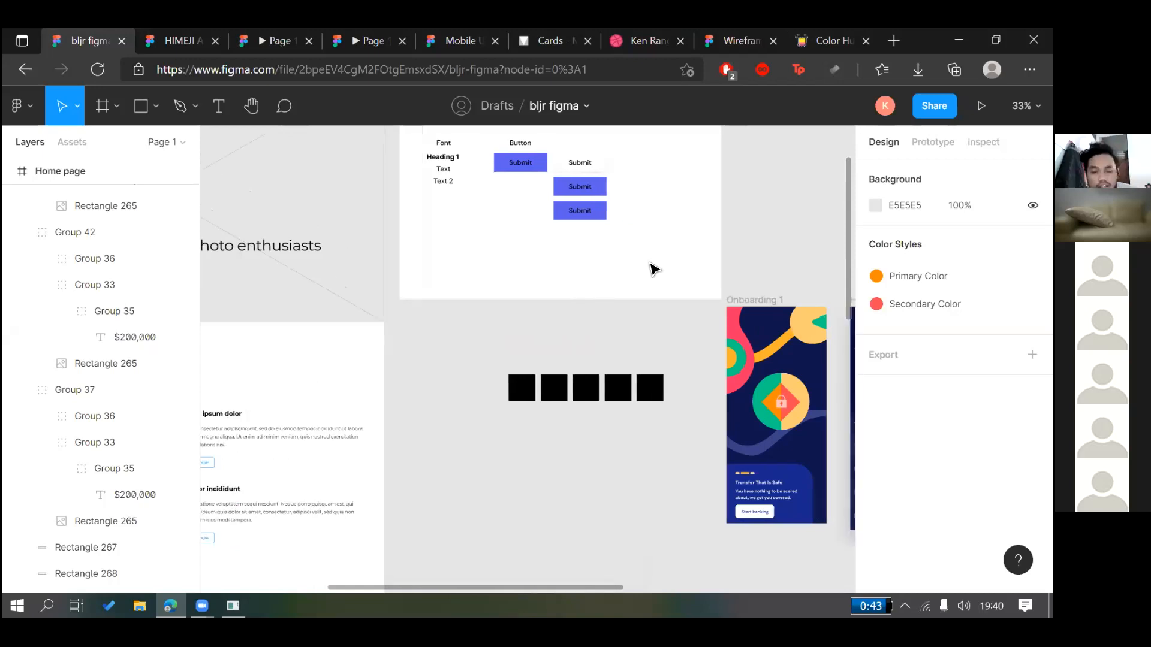
scroll(709, 308, "up", 2)
scroll(713, 259, "right", 4)
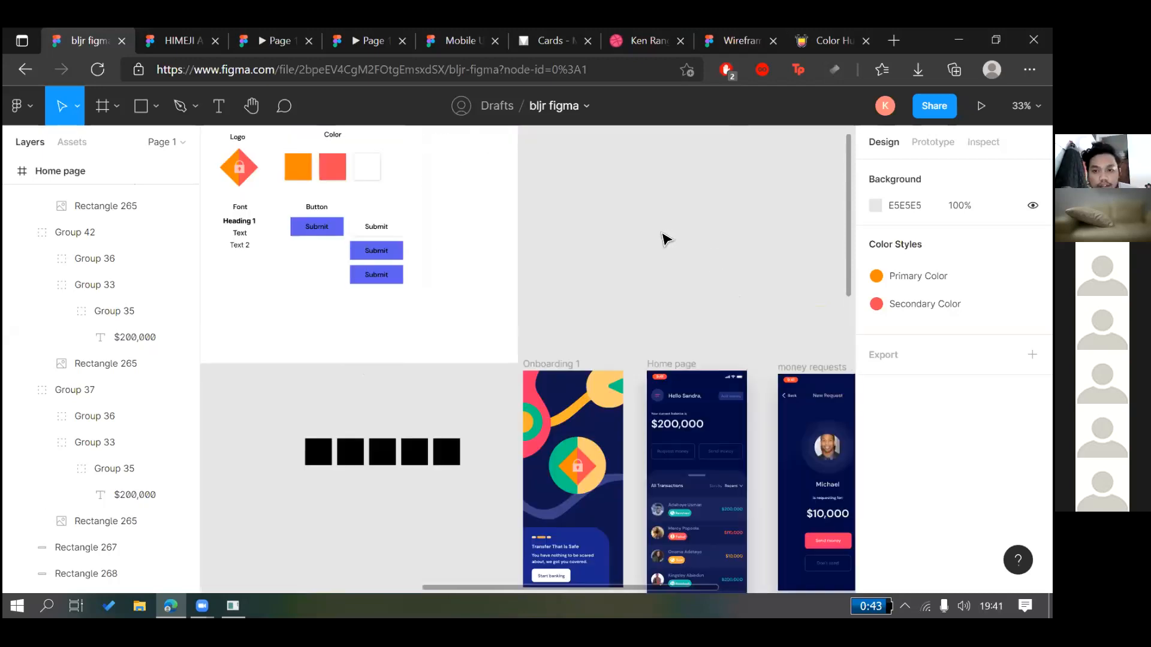
scroll(707, 193, "down", 1)
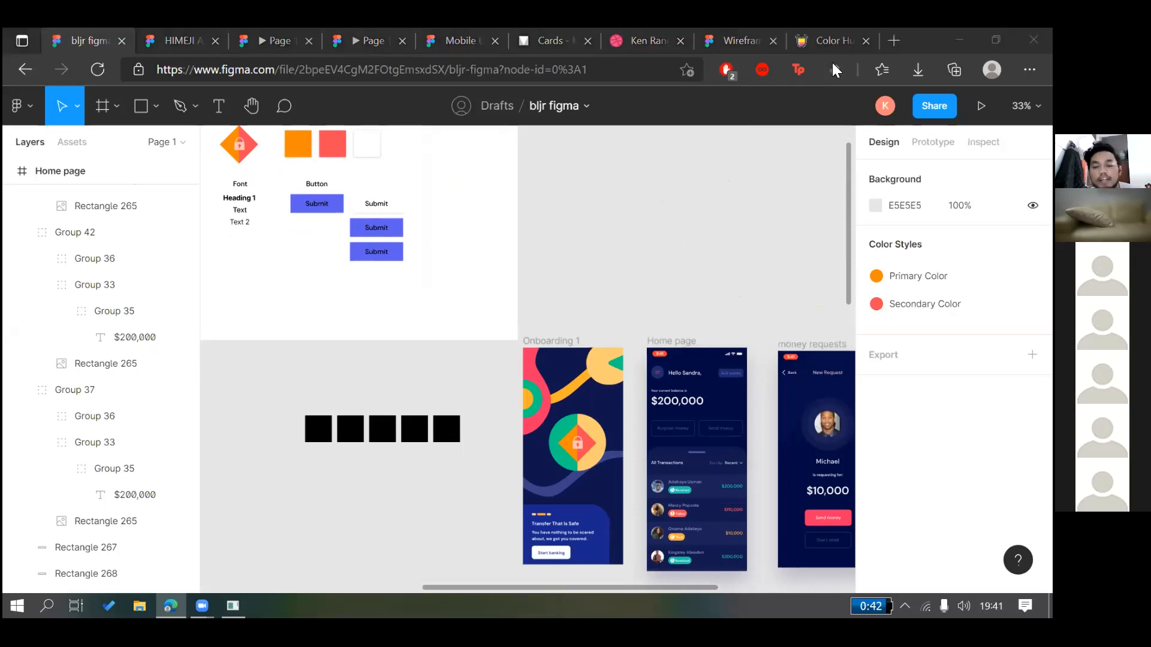
scroll(544, 167, "up", 1)
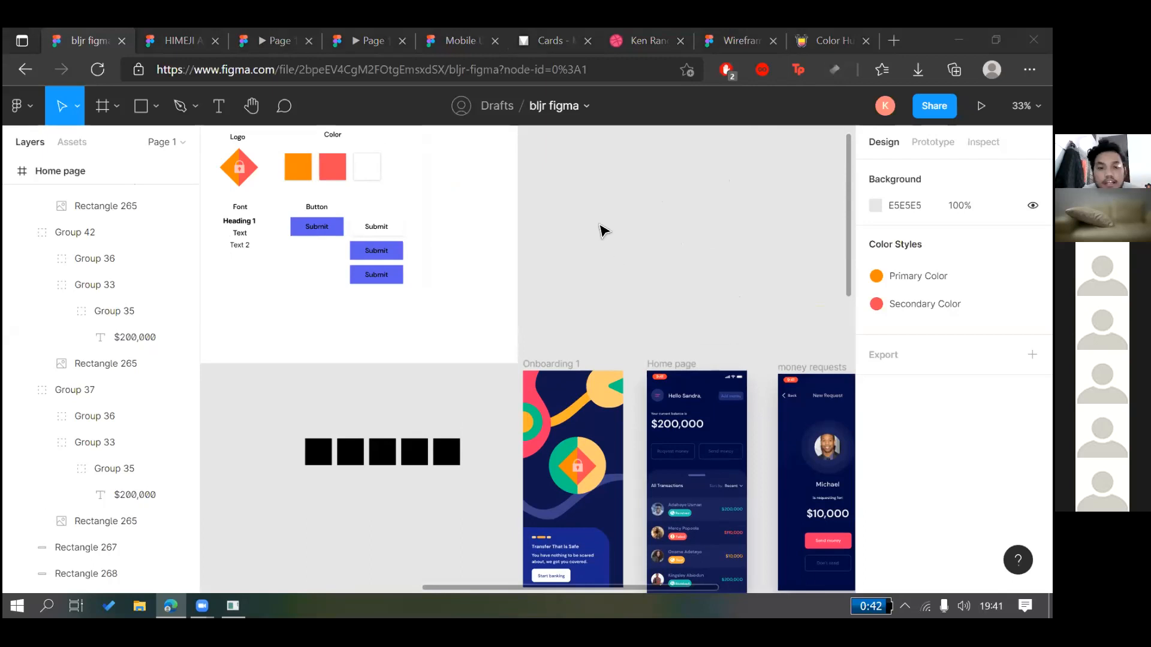
scroll(602, 229, "up", 1)
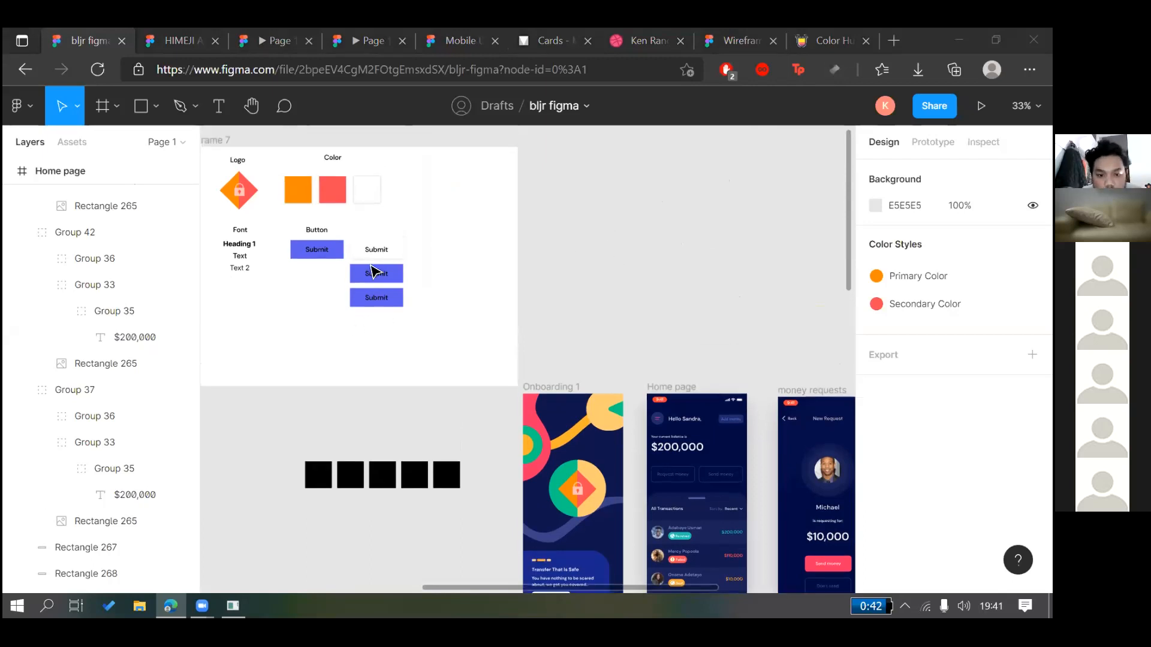
scroll(413, 264, "right", 4)
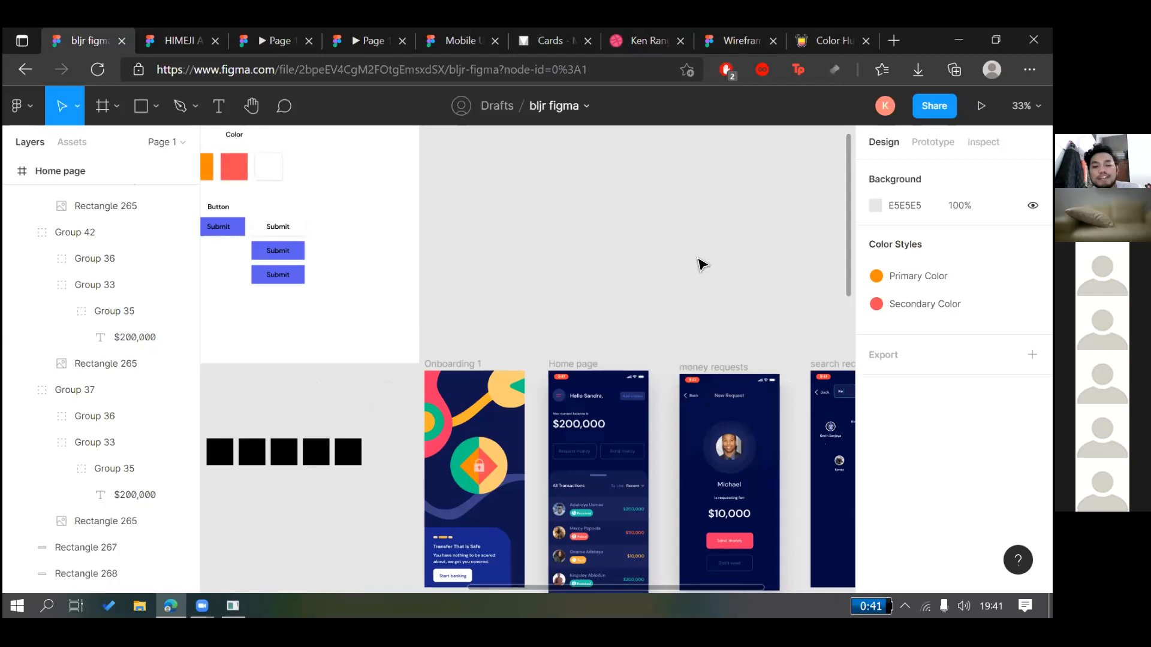
scroll(699, 262, "down", 1)
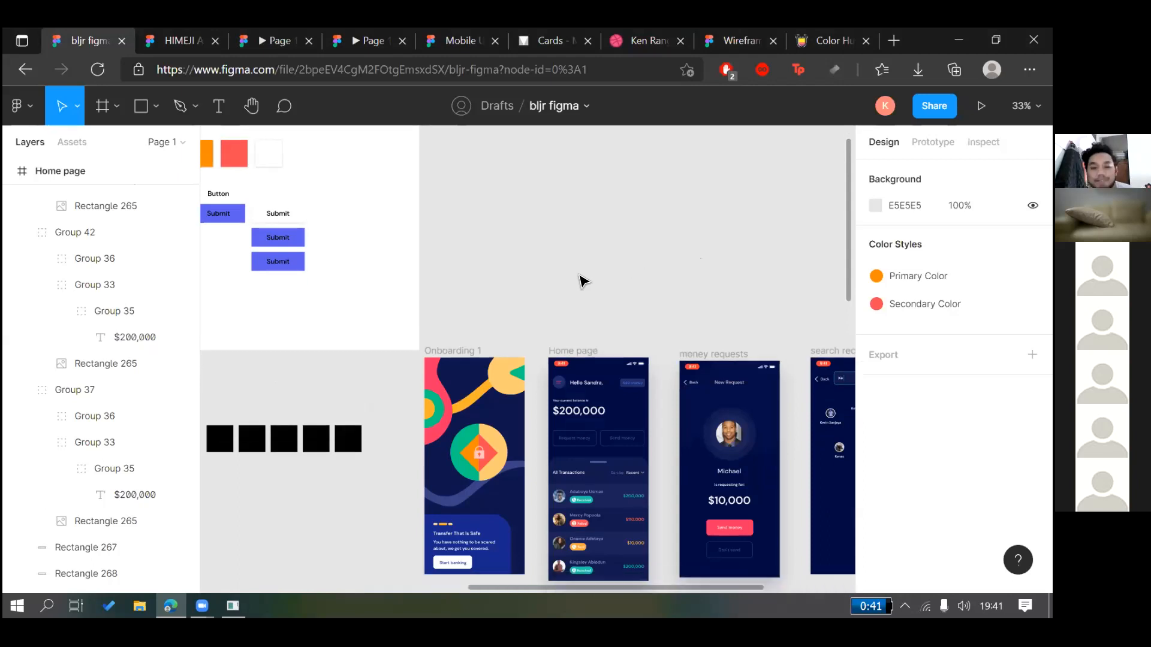
scroll(465, 264, "down", 5)
scroll(492, 445, "up", 2)
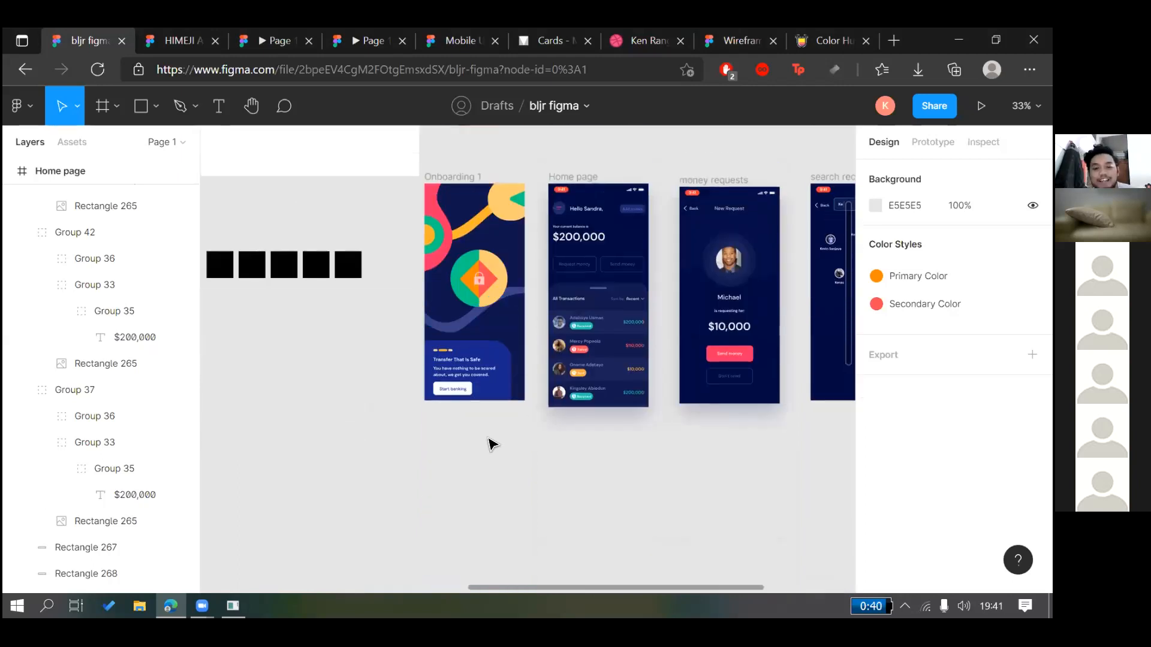
scroll(439, 427, "up", 1)
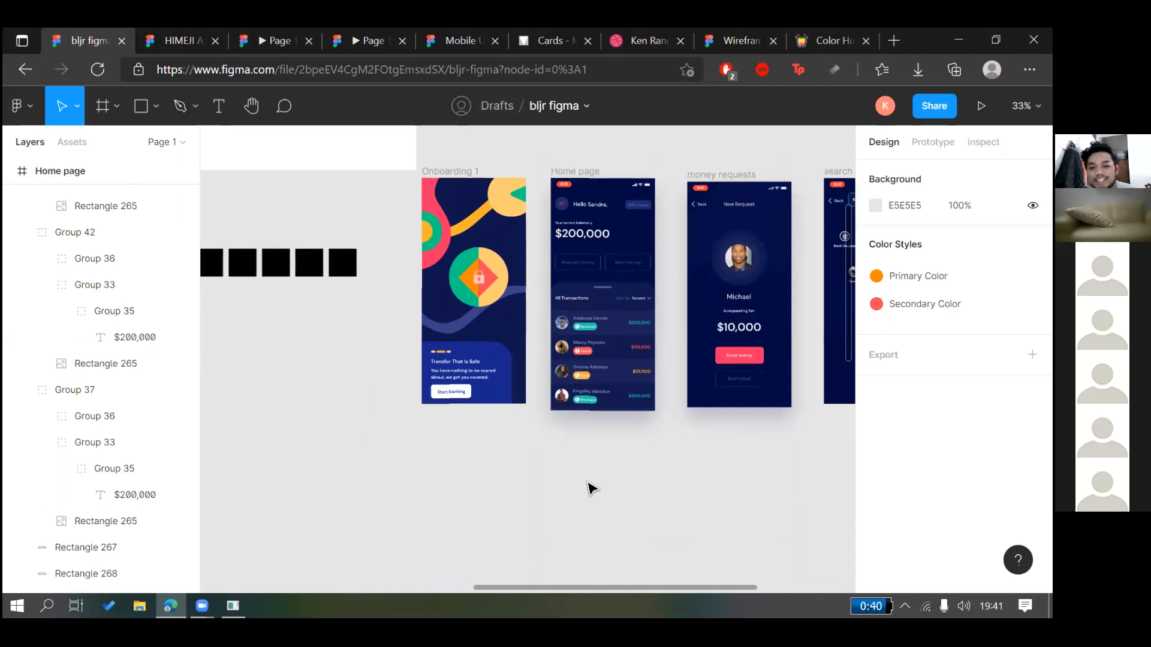
scroll(590, 488, "up", 2)
scroll(591, 488, "up", 1)
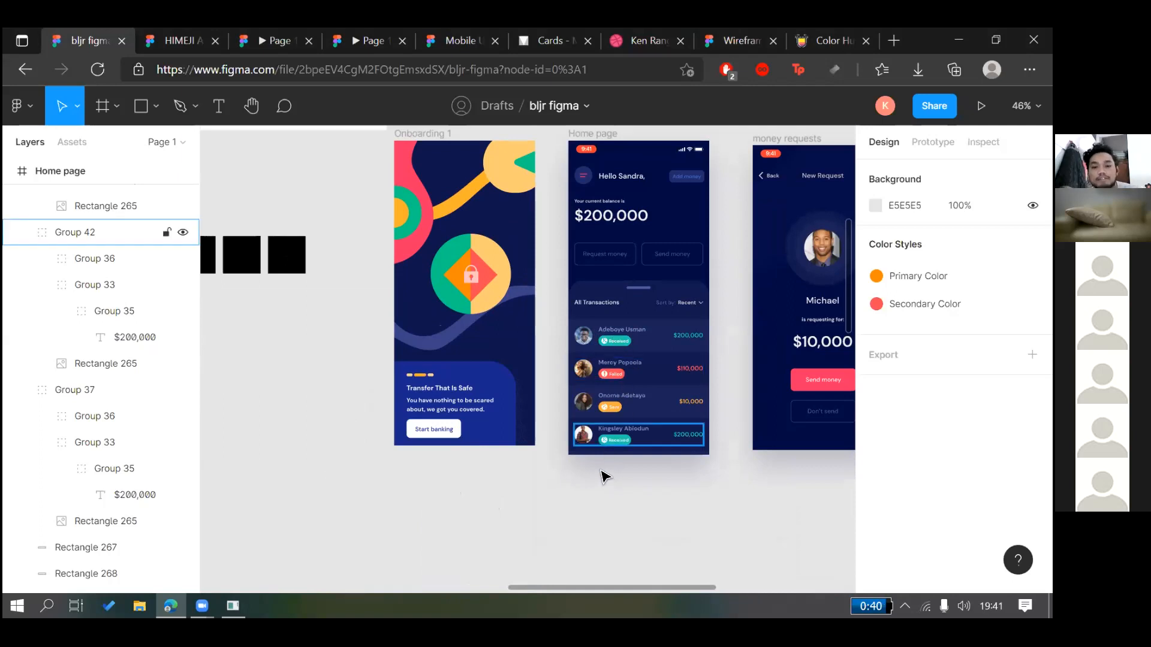
scroll(570, 475, "right", 2)
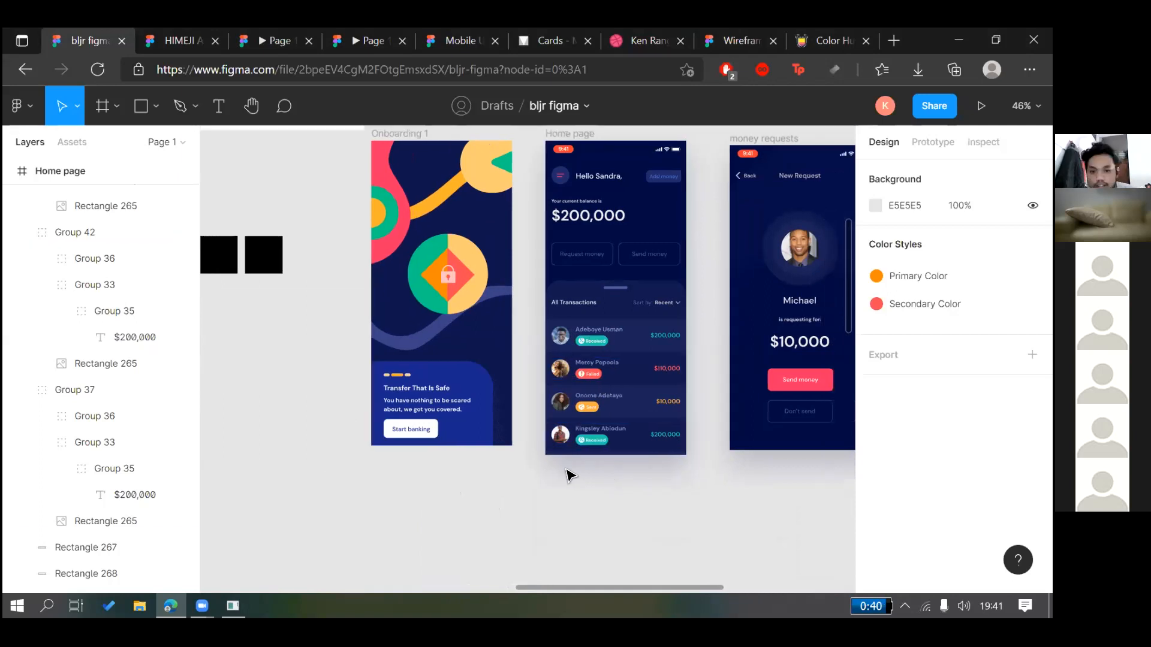
scroll(567, 473, "right", 10)
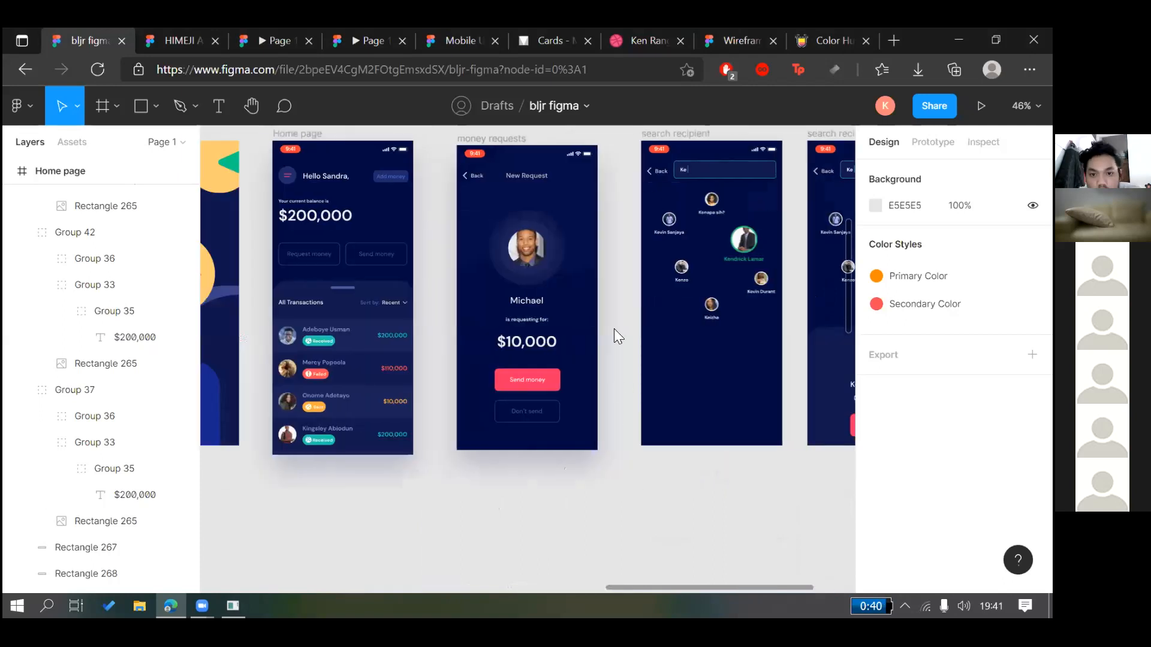
scroll(530, 132, "left", 15)
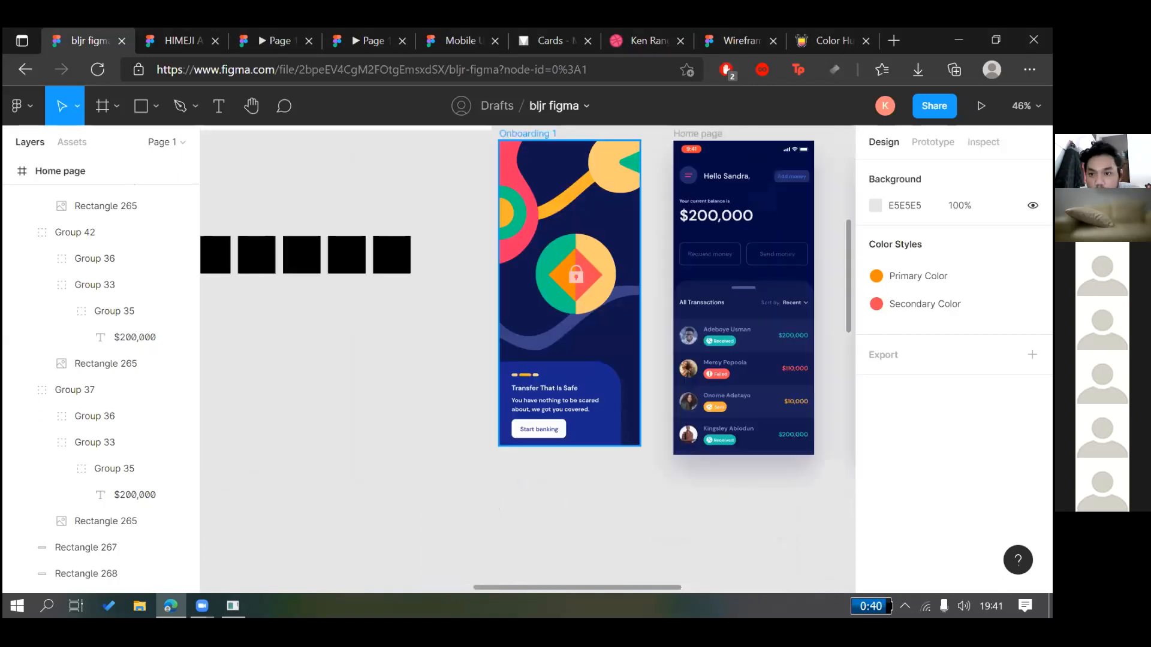
left_click(527, 133)
key("shift+e")
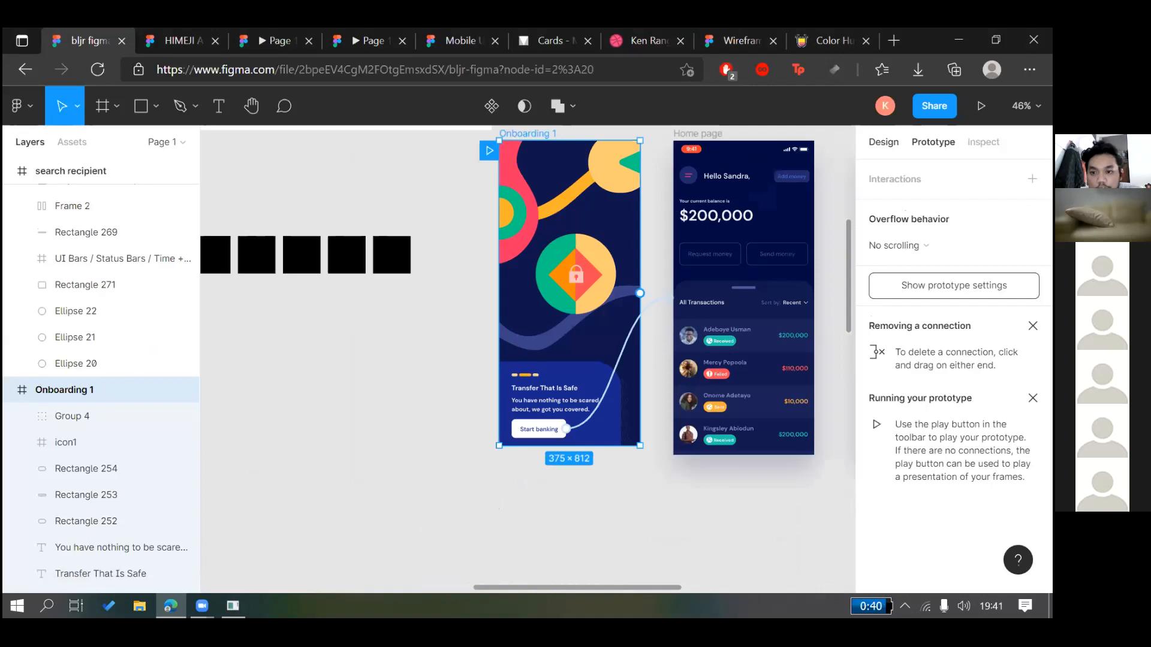
key("shift+e")
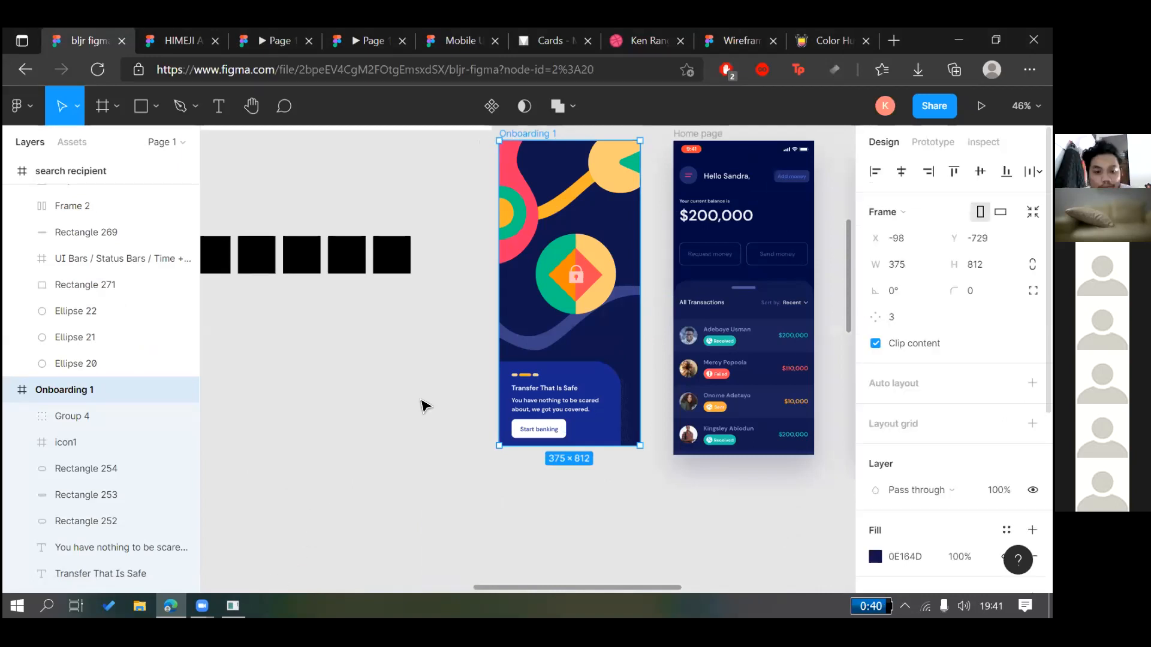
key("Escape")
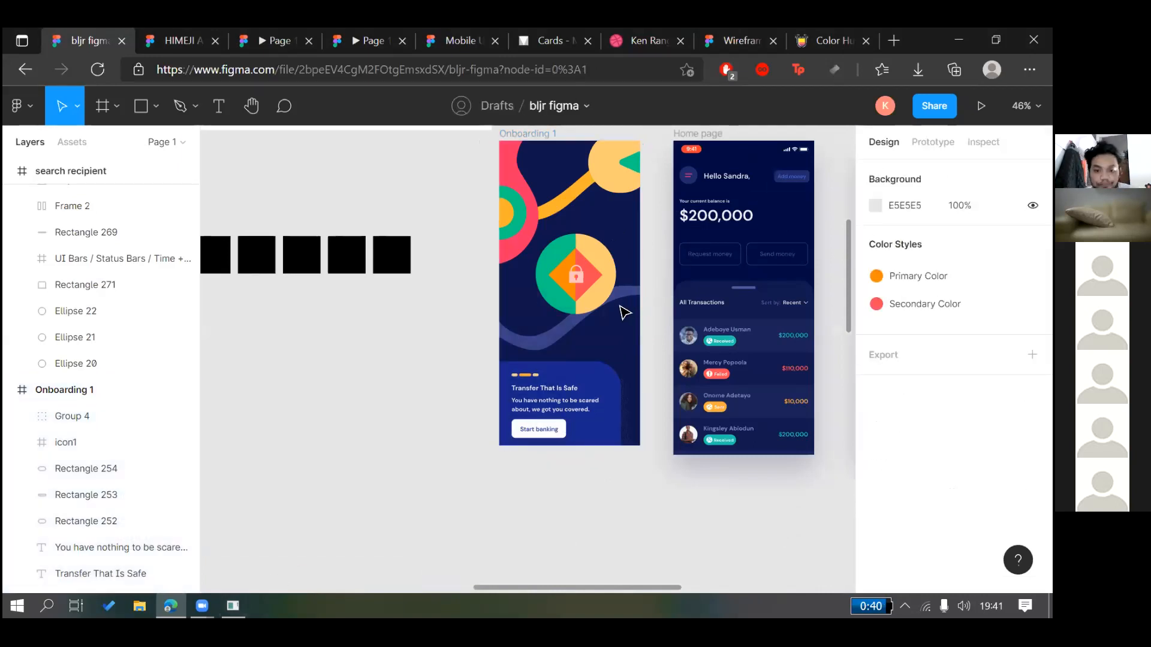
scroll(623, 311, "up", 2)
scroll(618, 304, "up", 2)
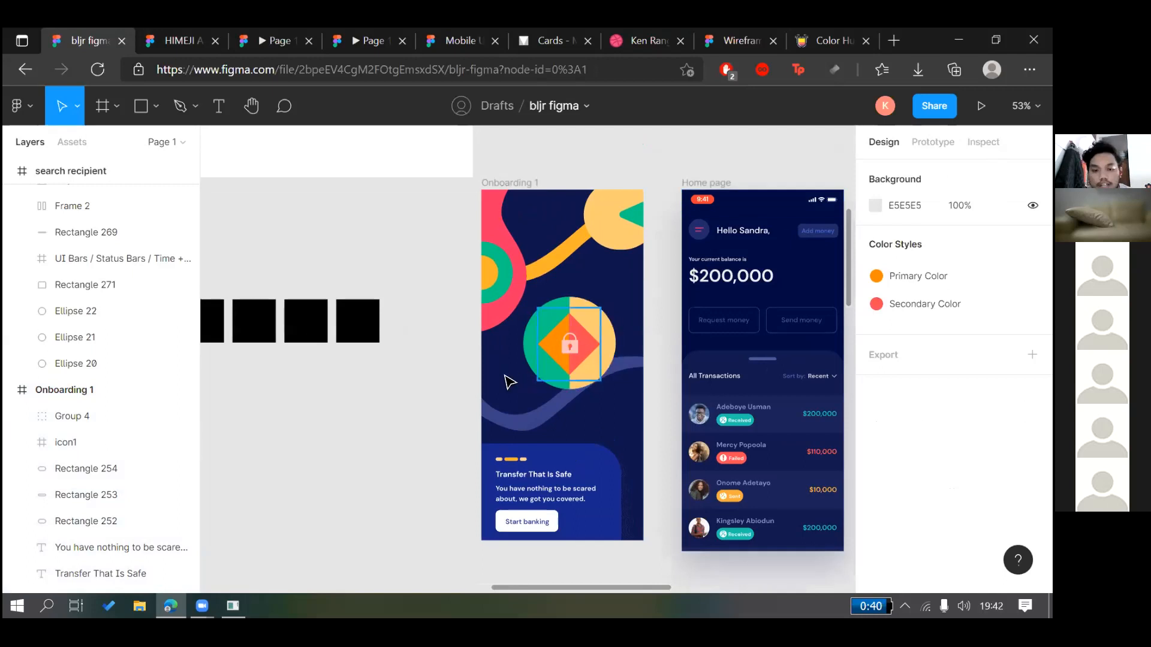
scroll(493, 385, "right", 2)
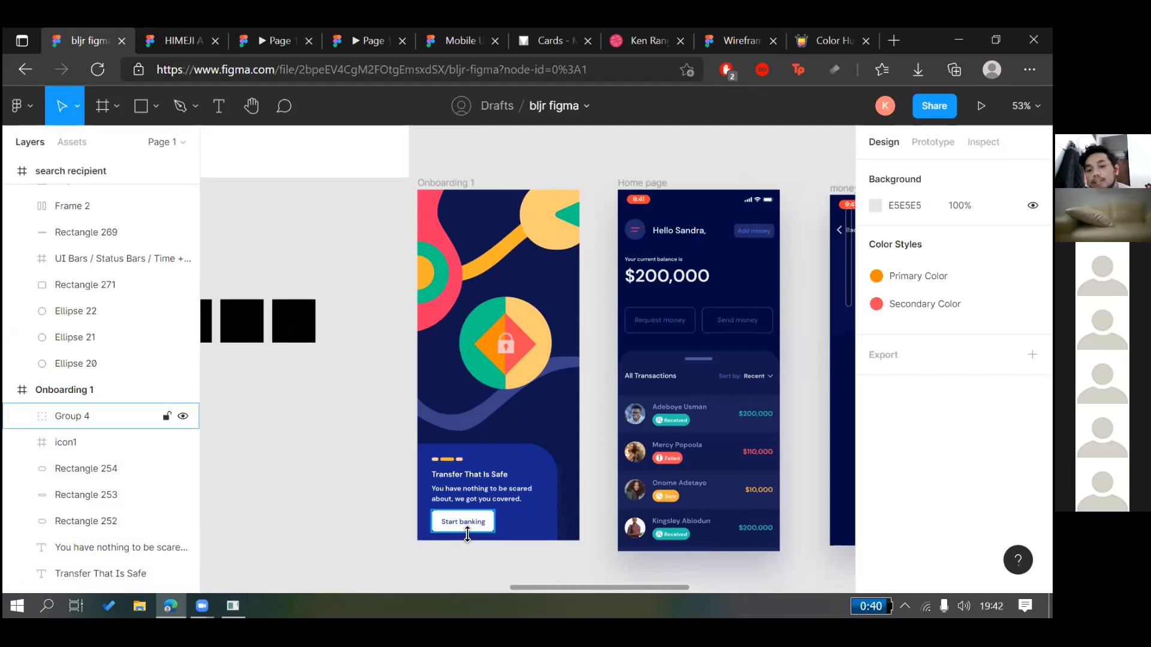
Select the Start banking button (Group 4) and view its Tap → Home page interaction
left_click(462, 526)
left_click(473, 552)
left_click(464, 525)
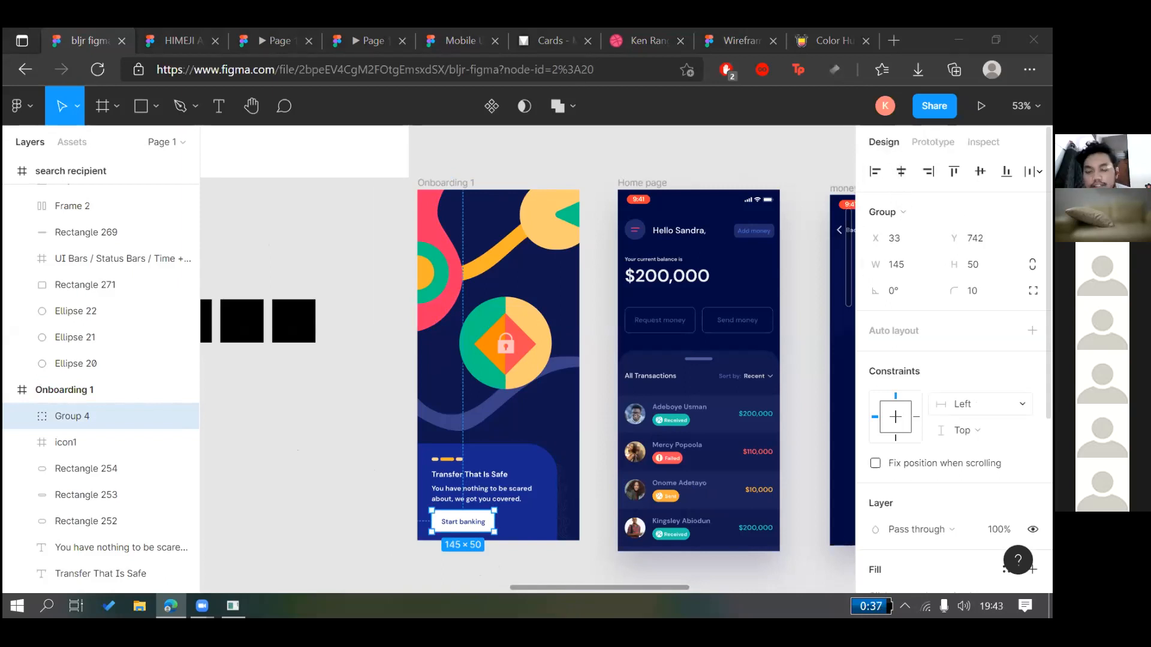
scroll(953, 389, "down", 5)
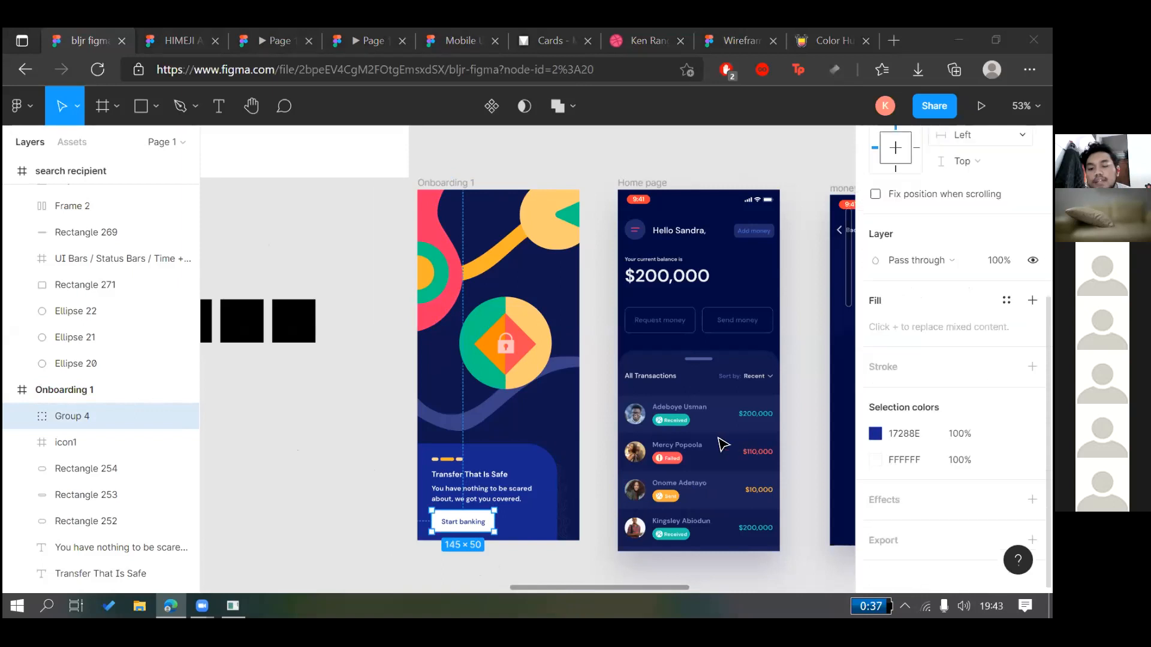
scroll(953, 389, "up", 5)
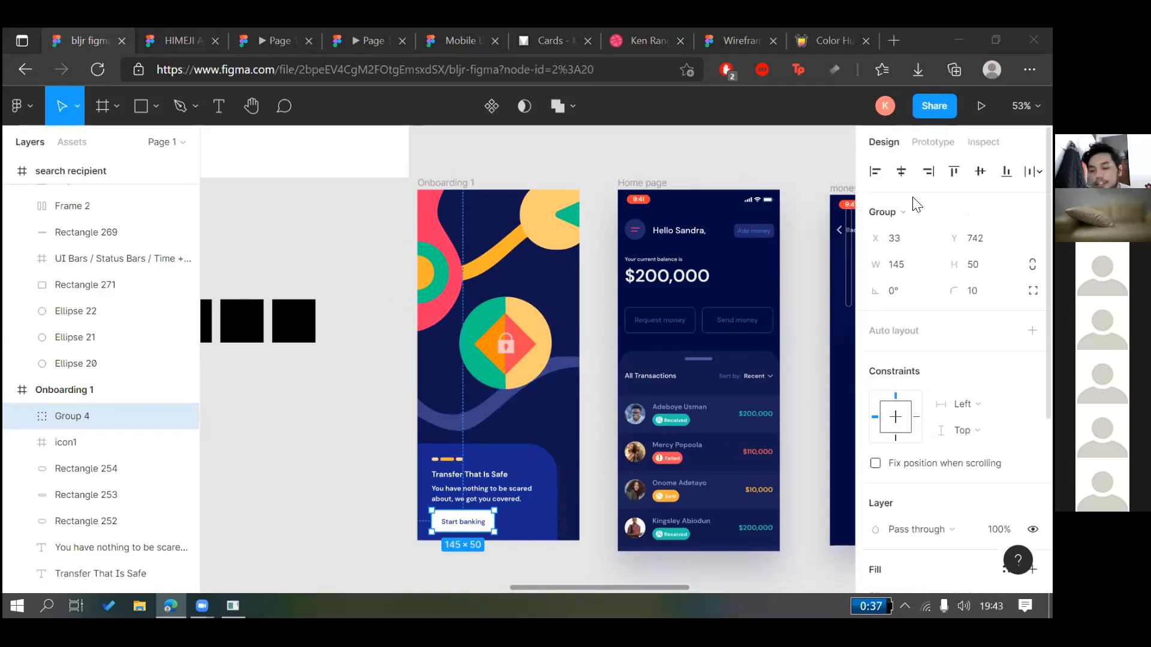
left_click(919, 153)
left_click(918, 152)
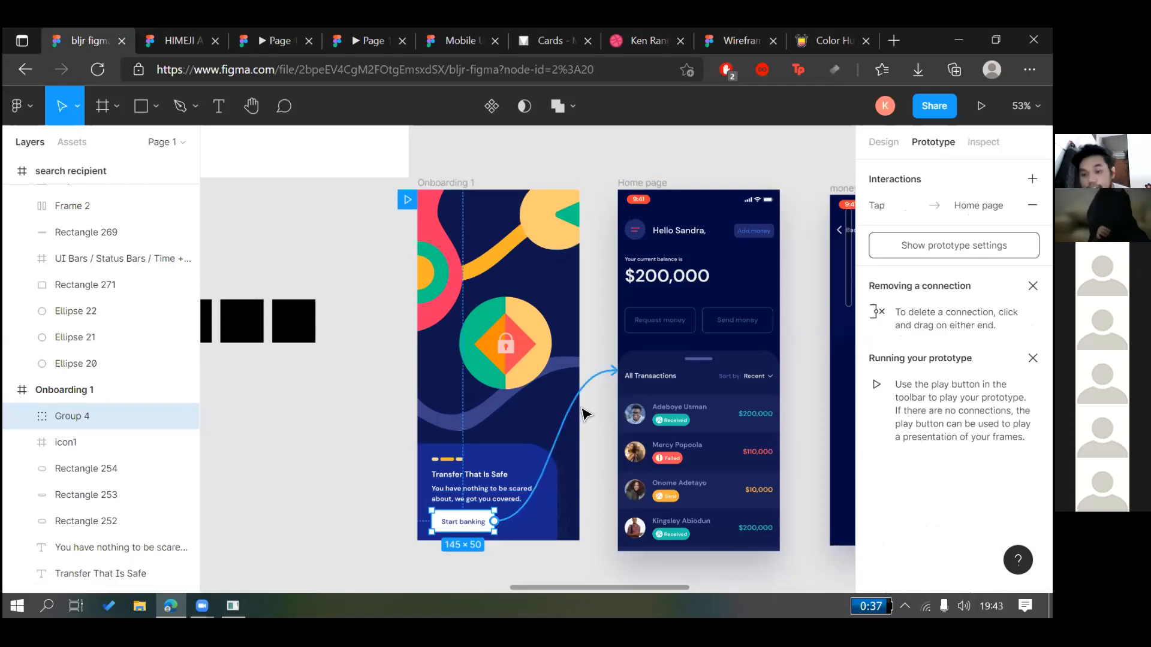
Remove the existing tap link to Home page and abandon a stray connection from Start banking
left_click(1032, 205)
left_click(592, 577)
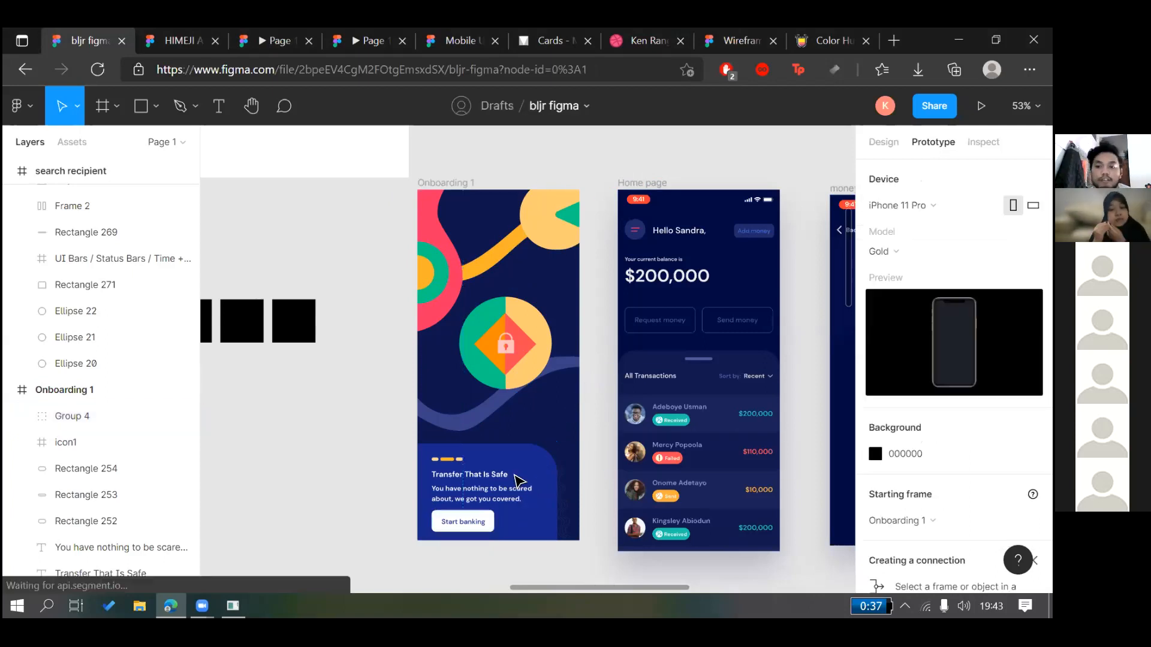
left_click(480, 529)
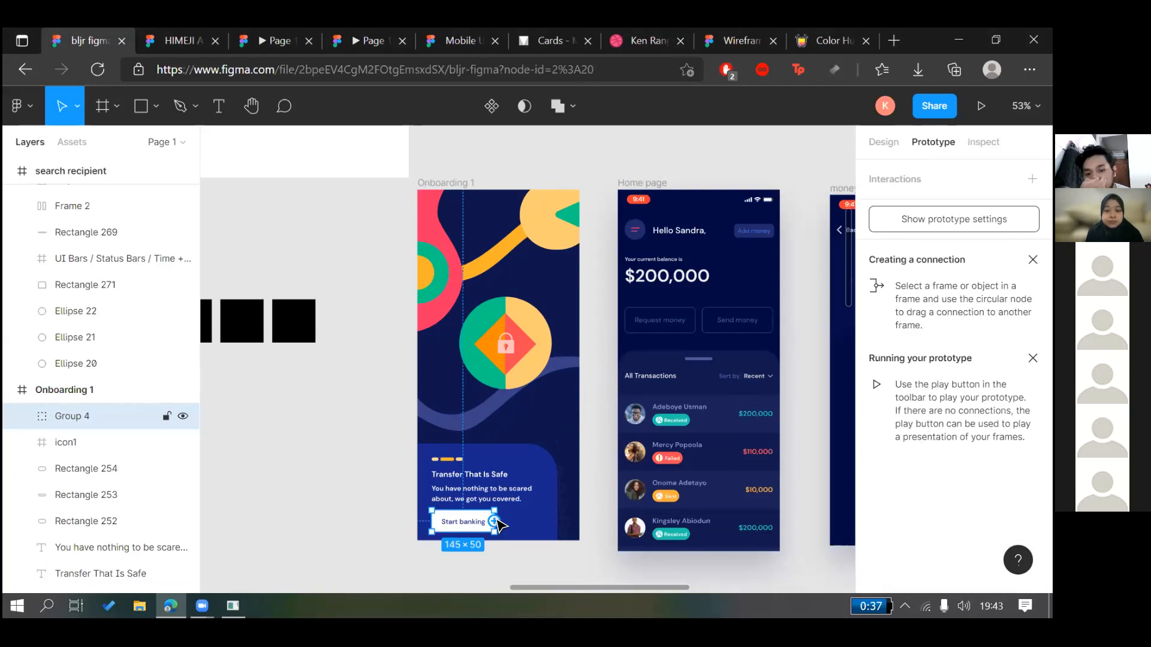
left_click_drag(495, 522, 527, 576)
left_click(487, 565)
left_click(468, 532)
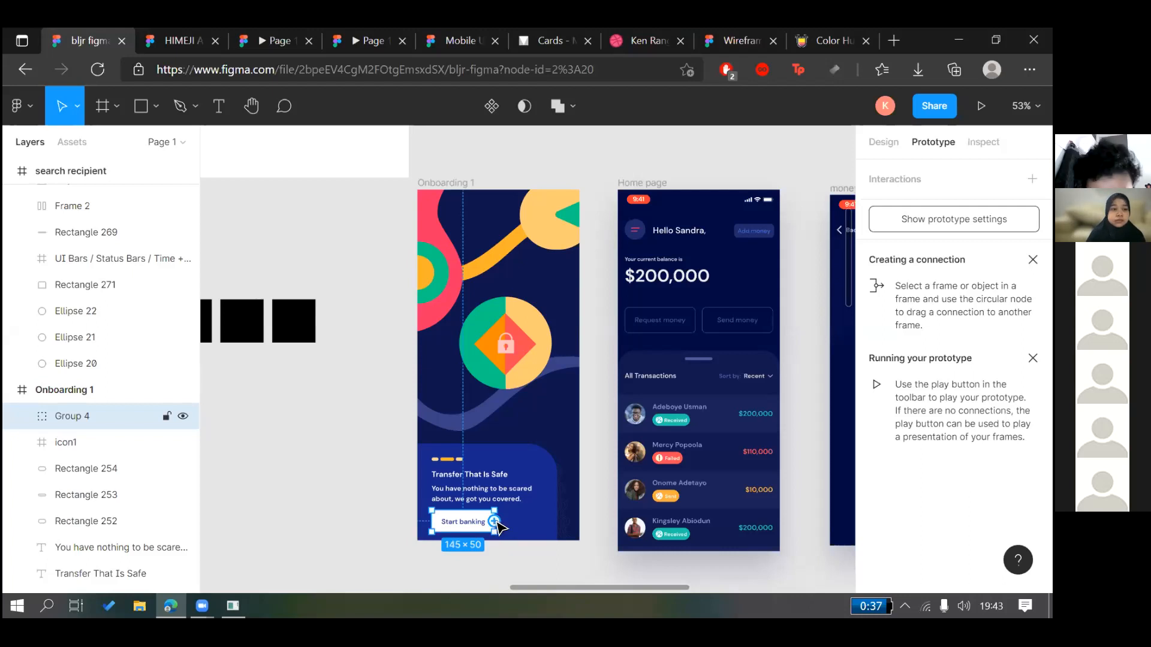
Connect Start banking to the Home page frame with On tap, Navigate to, Instant
left_click_drag(501, 525, 631, 374)
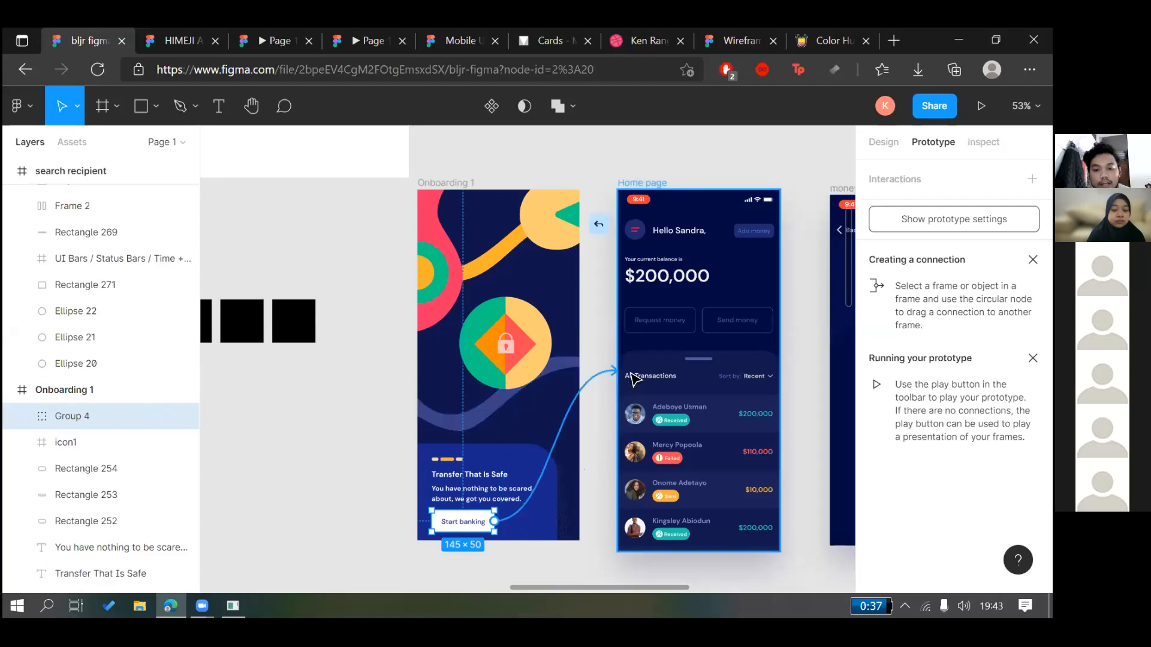
left_click_drag(672, 335, 674, 334)
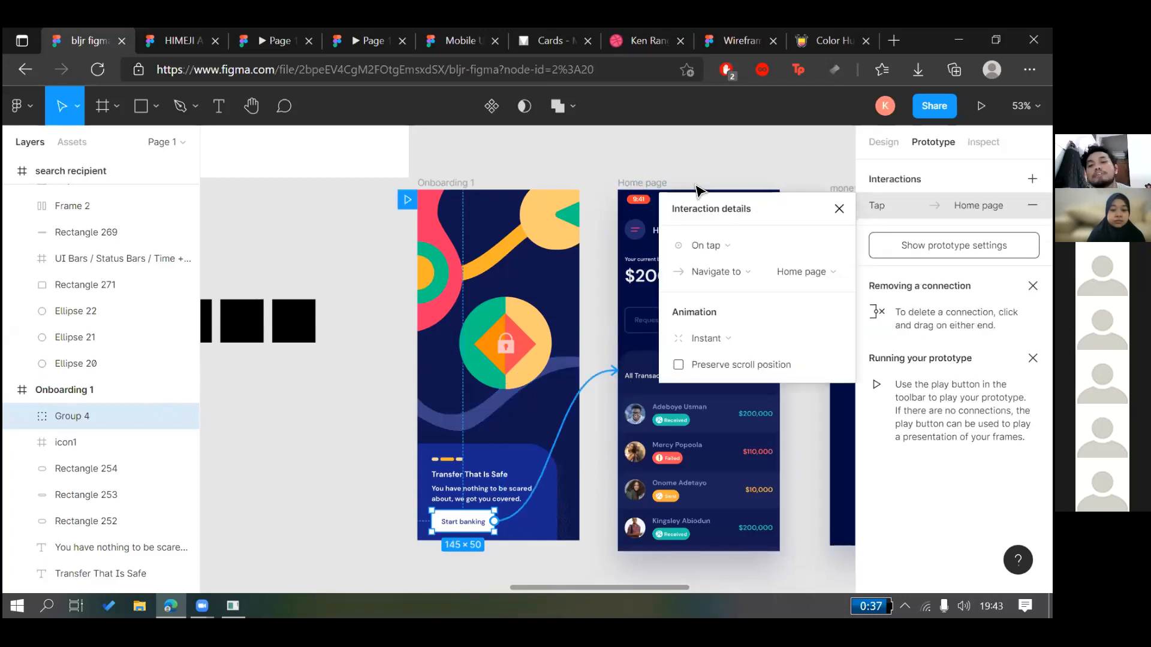
left_click(695, 189)
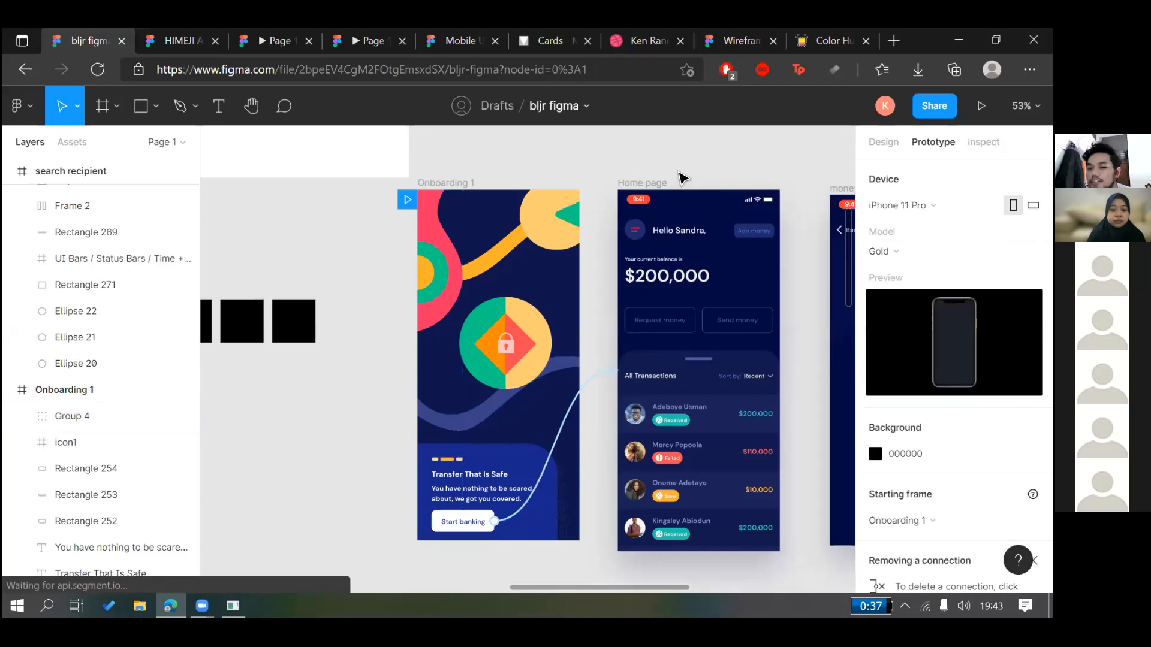
left_click(886, 142)
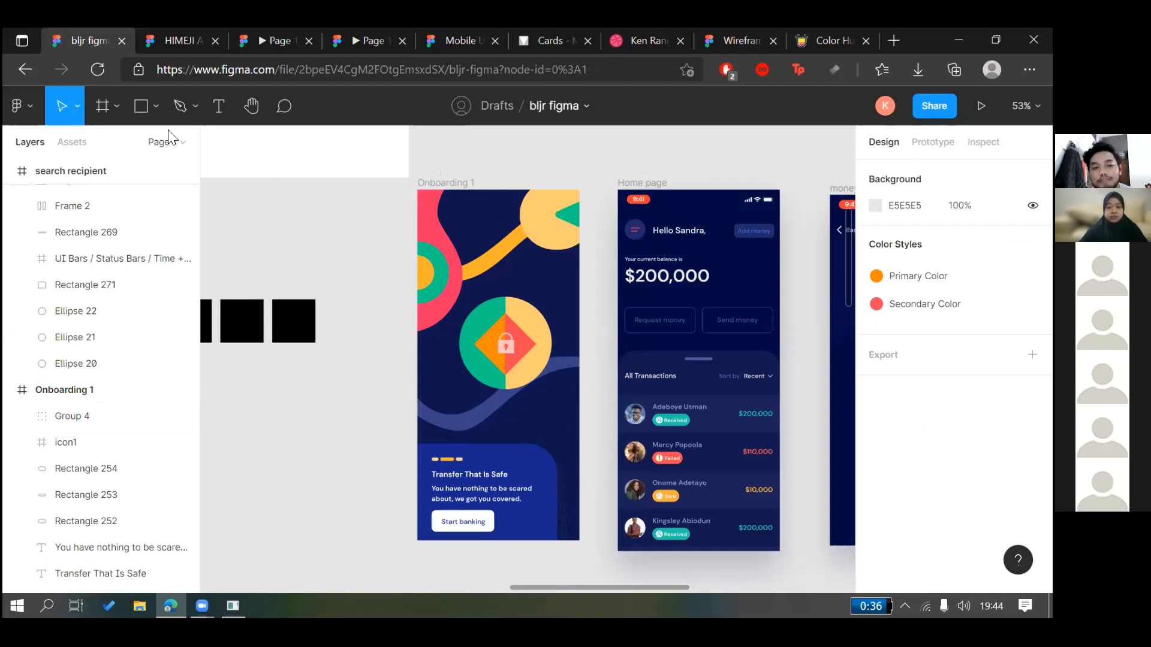
Add a new page to the file, keeping the default name Page 2
left_click(177, 144)
left_click(179, 175)
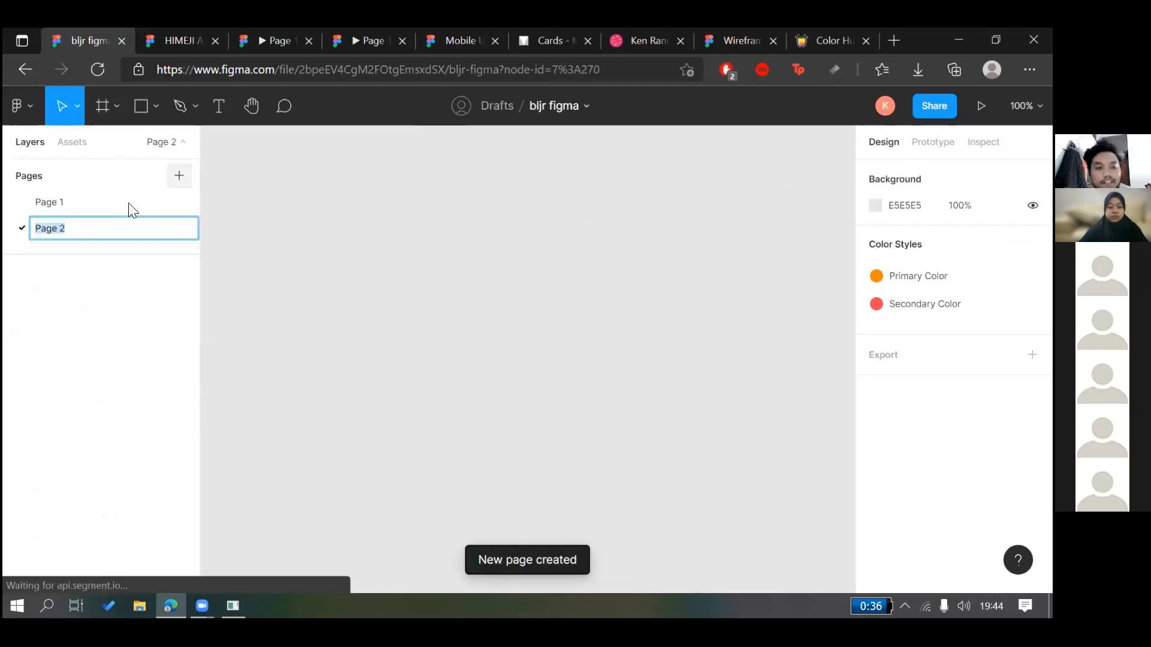
key("Return")
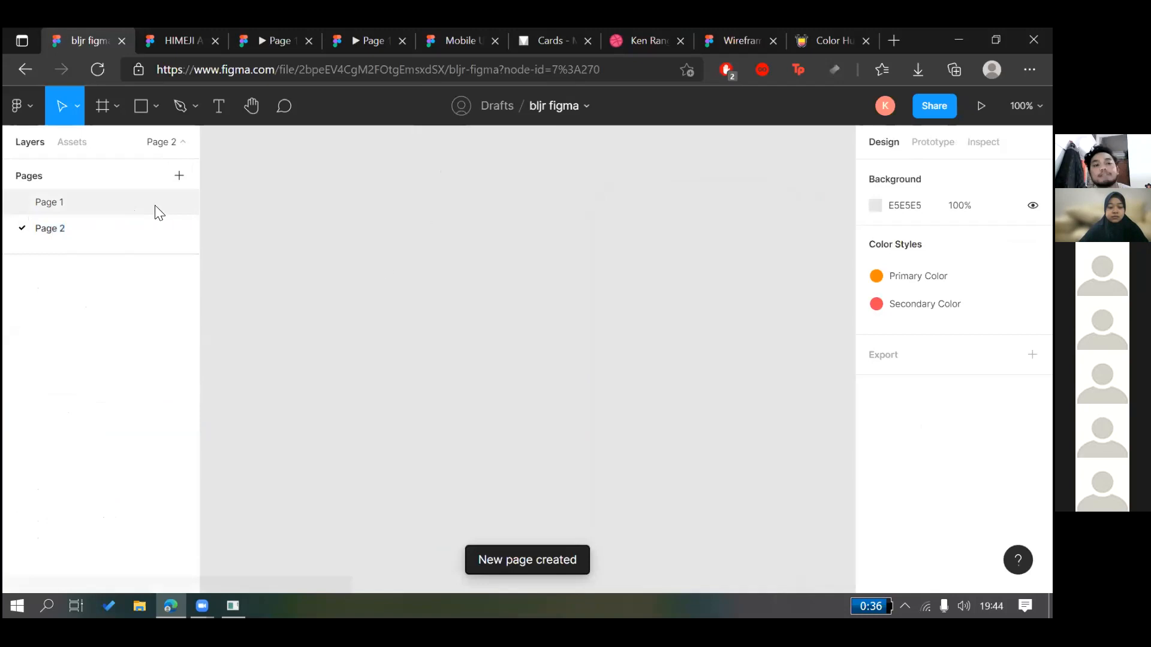
Rename Page 1 to Mockup and Page 2 to Wireframe, then go to Mockup
left_click(138, 207)
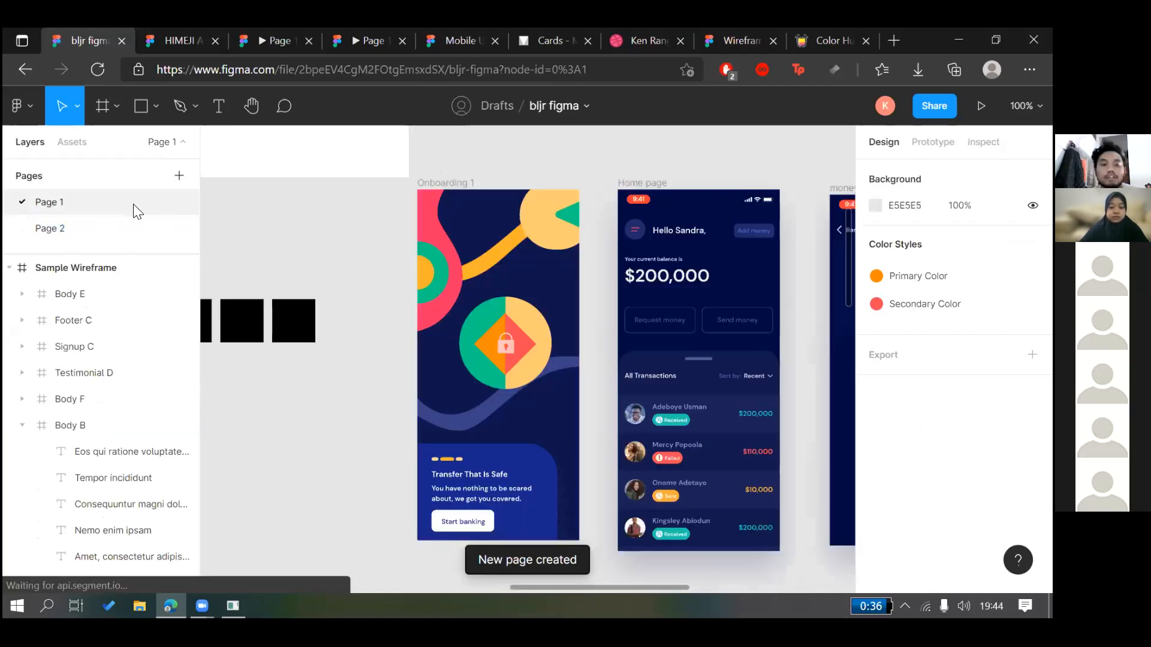
double_click(133, 204)
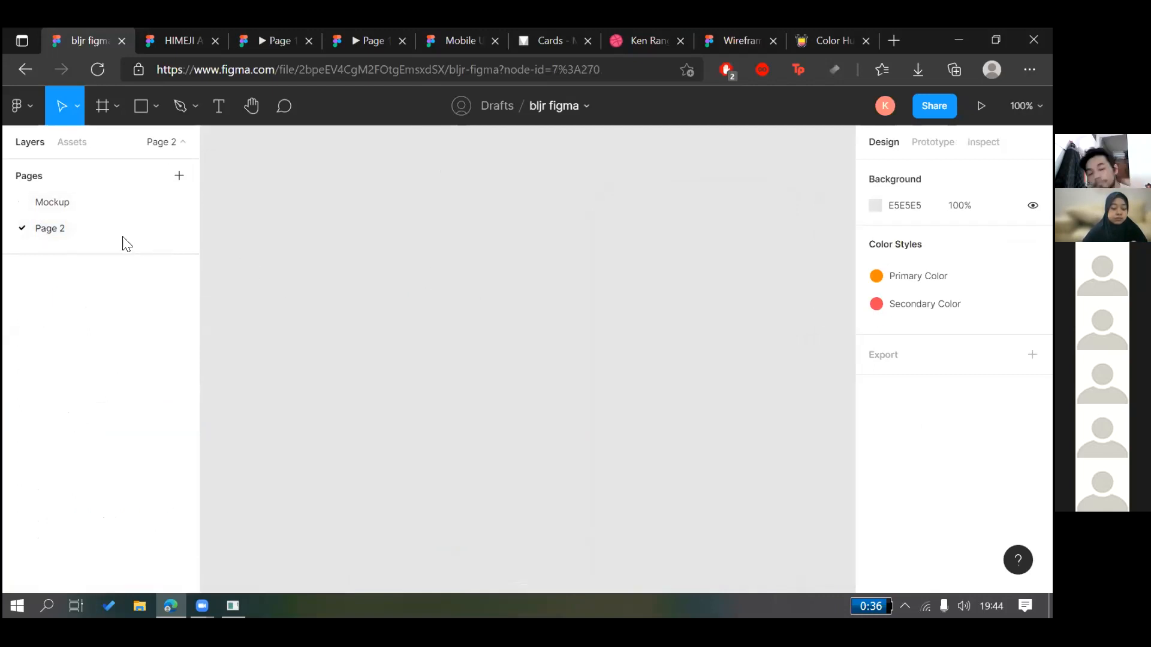
double_click(126, 239)
type("W")
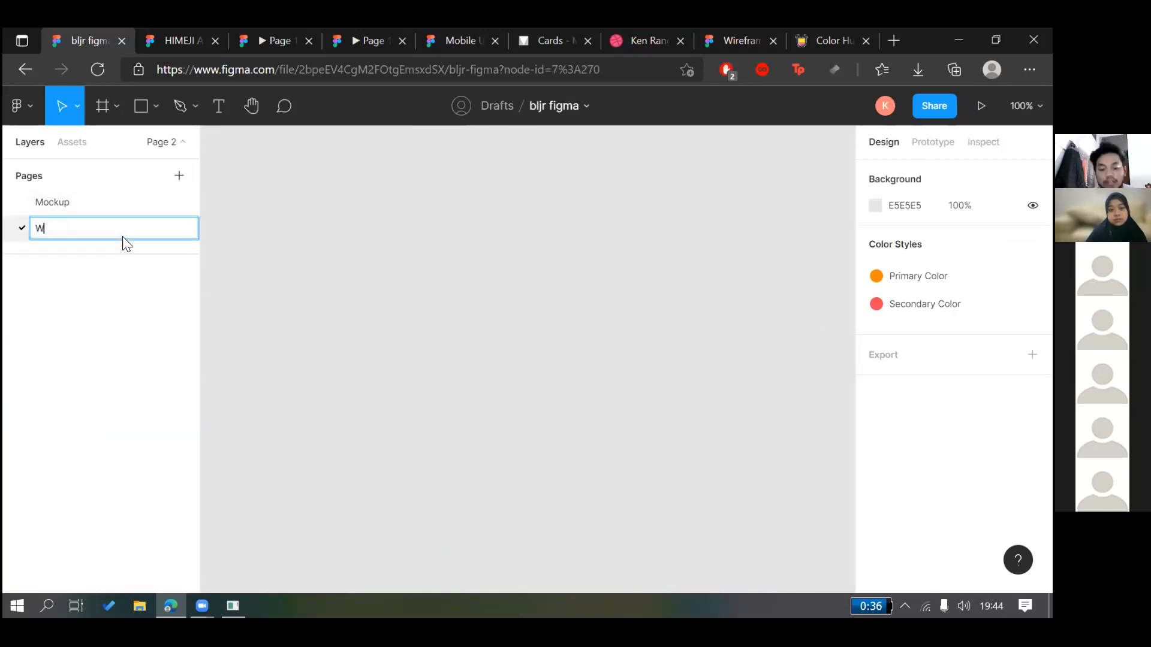
type("ireframe")
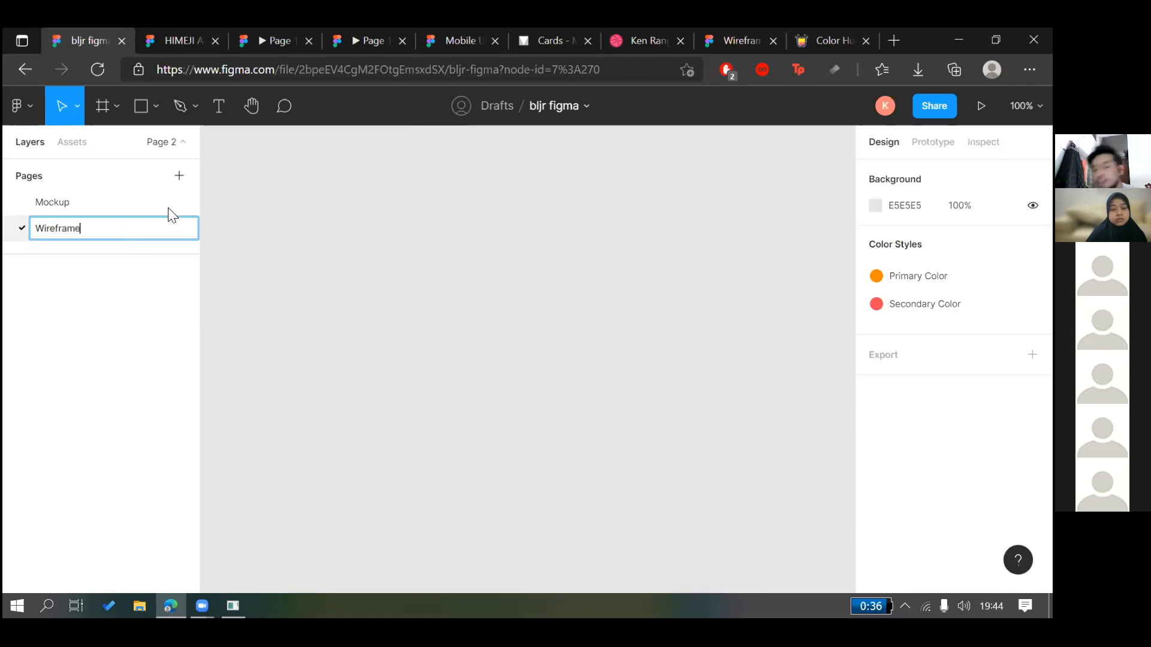
left_click(246, 236)
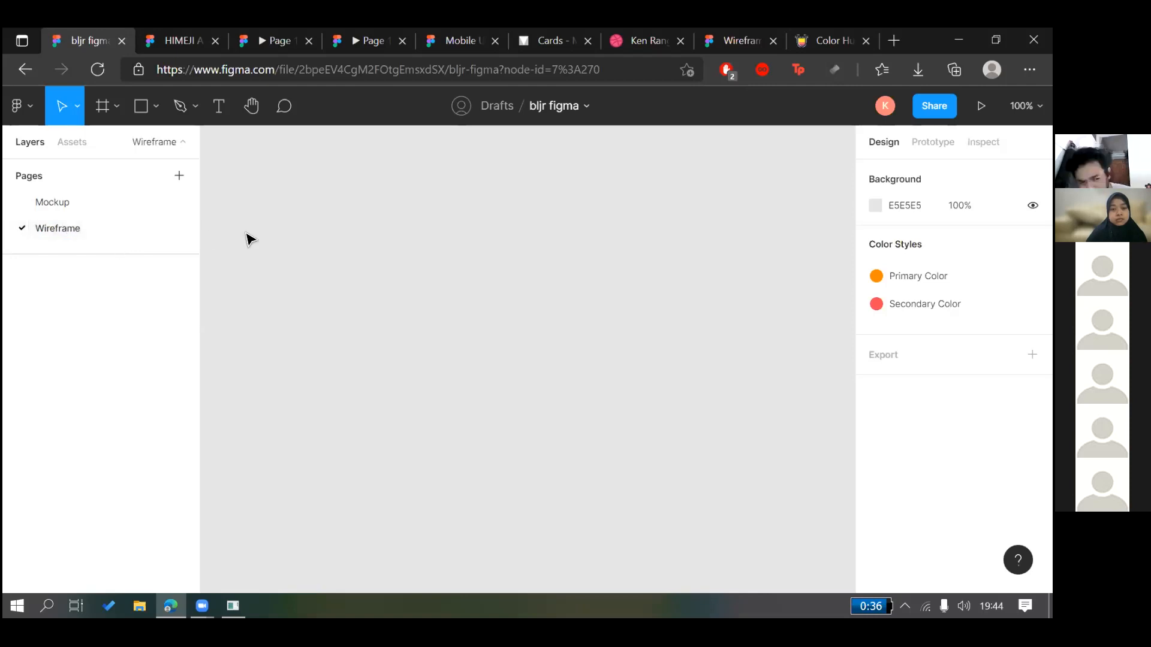
left_click(153, 211)
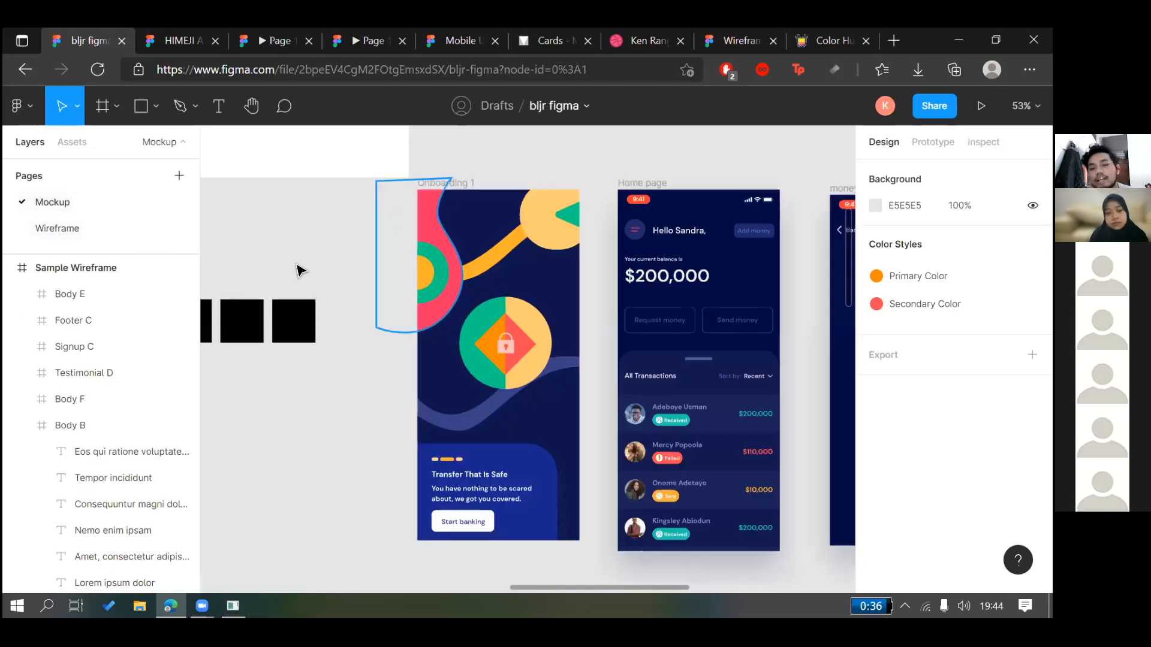
left_click(465, 183)
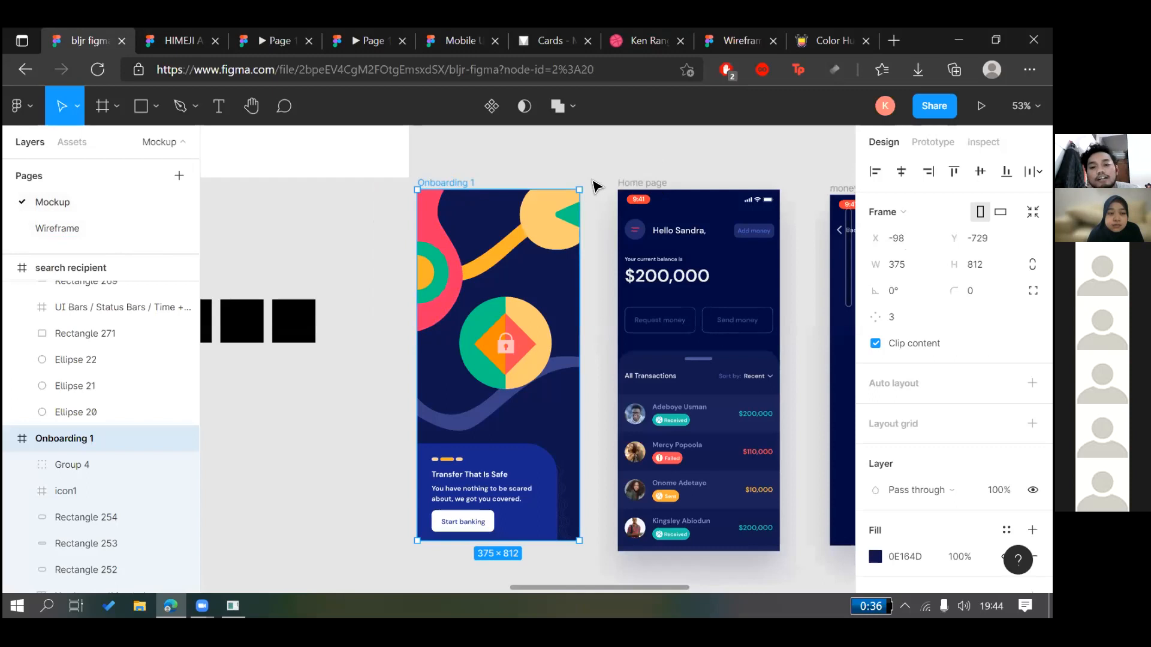
left_click(626, 182, "shift")
scroll(609, 139, "right", 4)
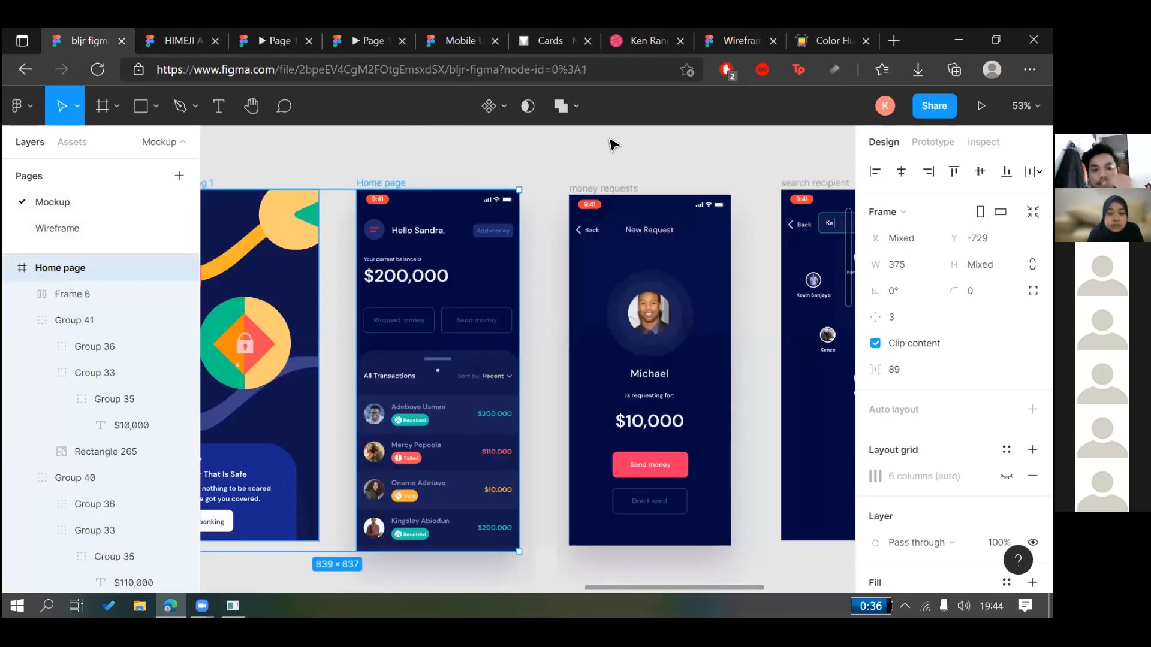
left_click(602, 189)
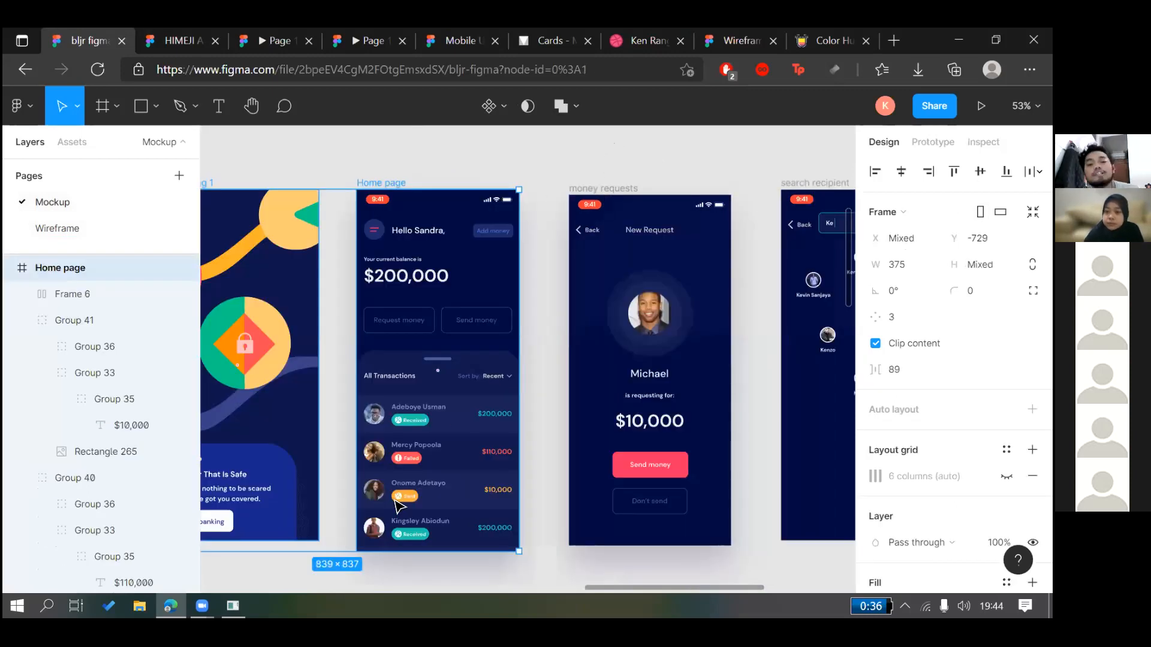
scroll(414, 498, "left", 3)
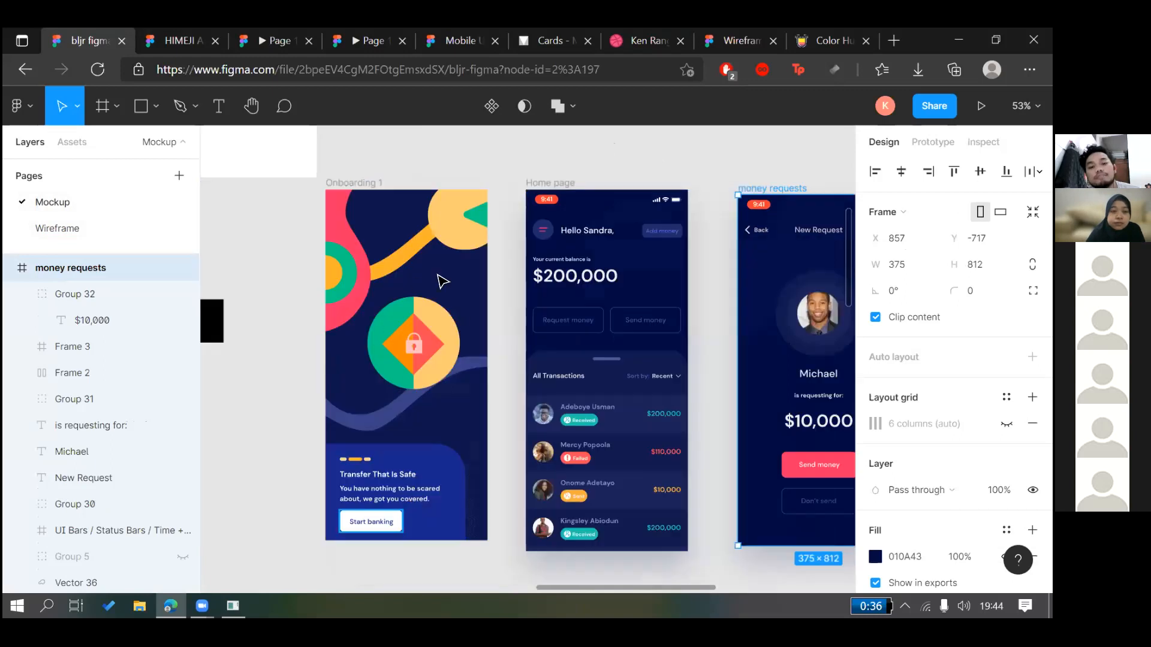
left_click(372, 521)
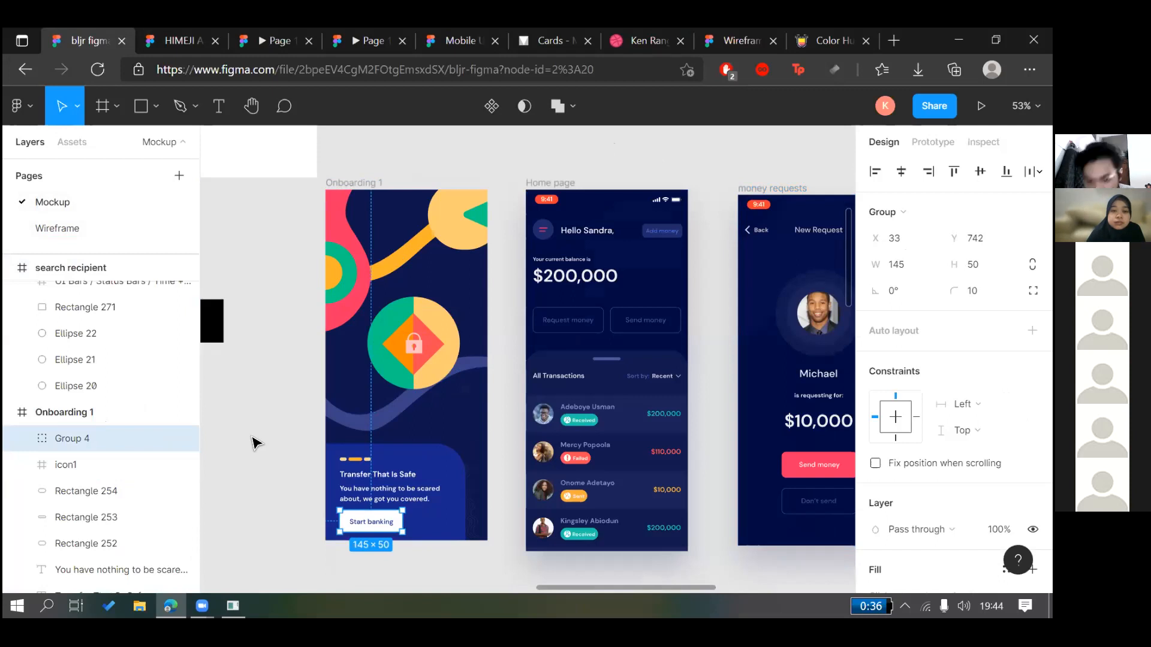
left_click(256, 443)
left_click(374, 517)
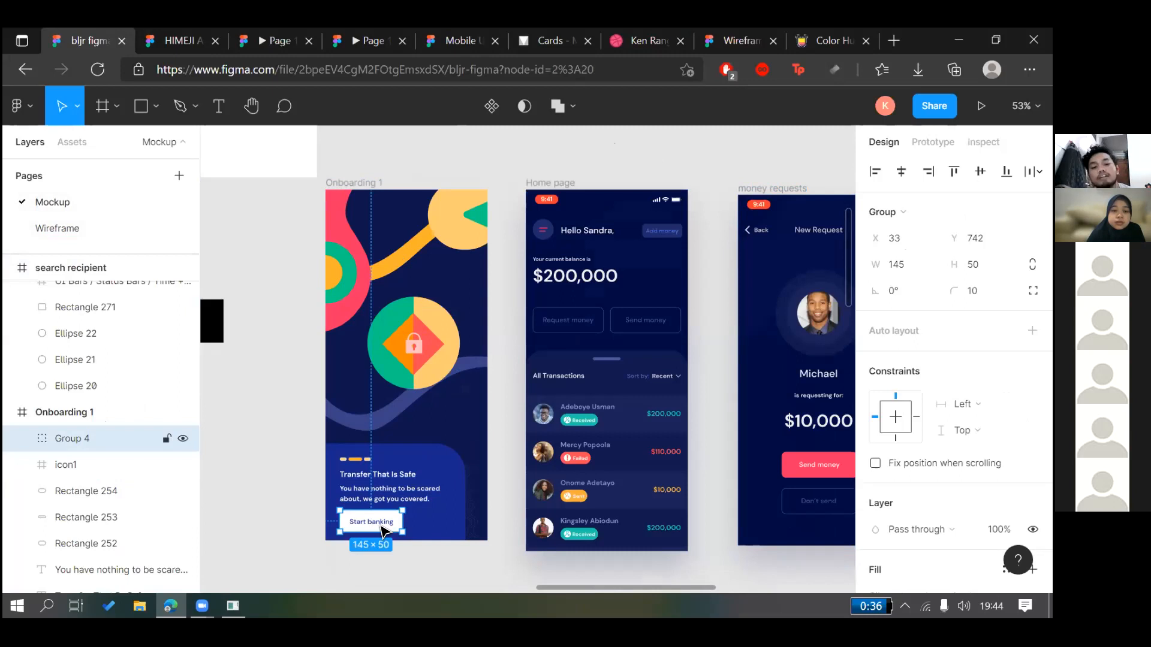
double_click(381, 530)
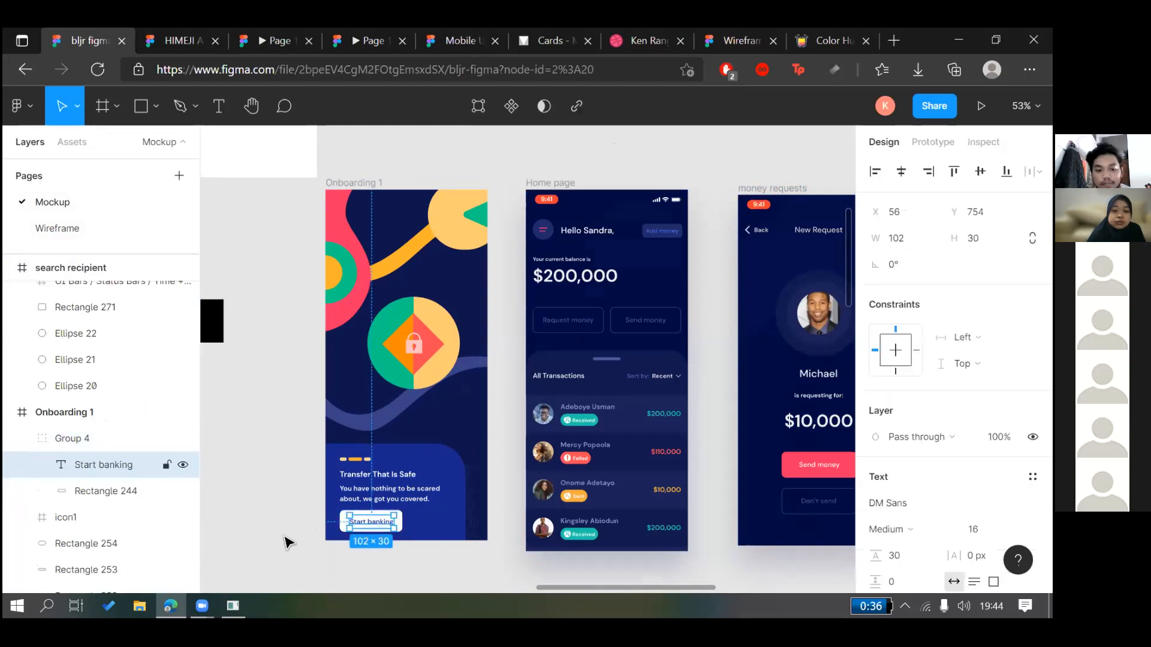
left_click(77, 501)
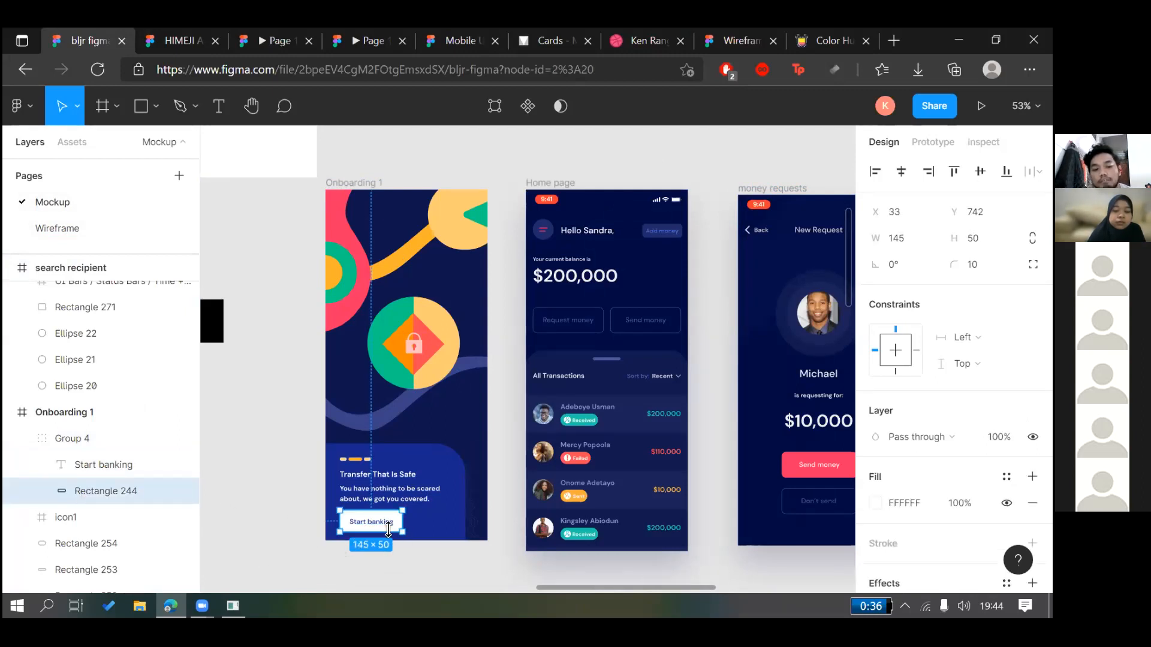
left_click(103, 447)
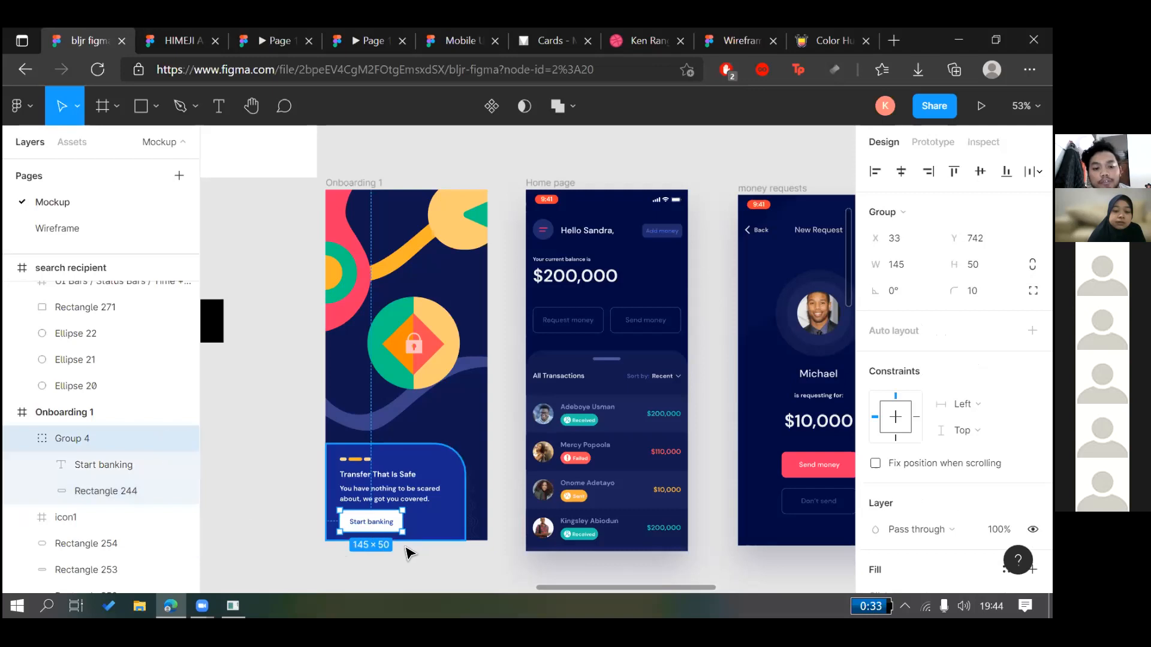
left_click(407, 548)
scroll(403, 515, "left", 10)
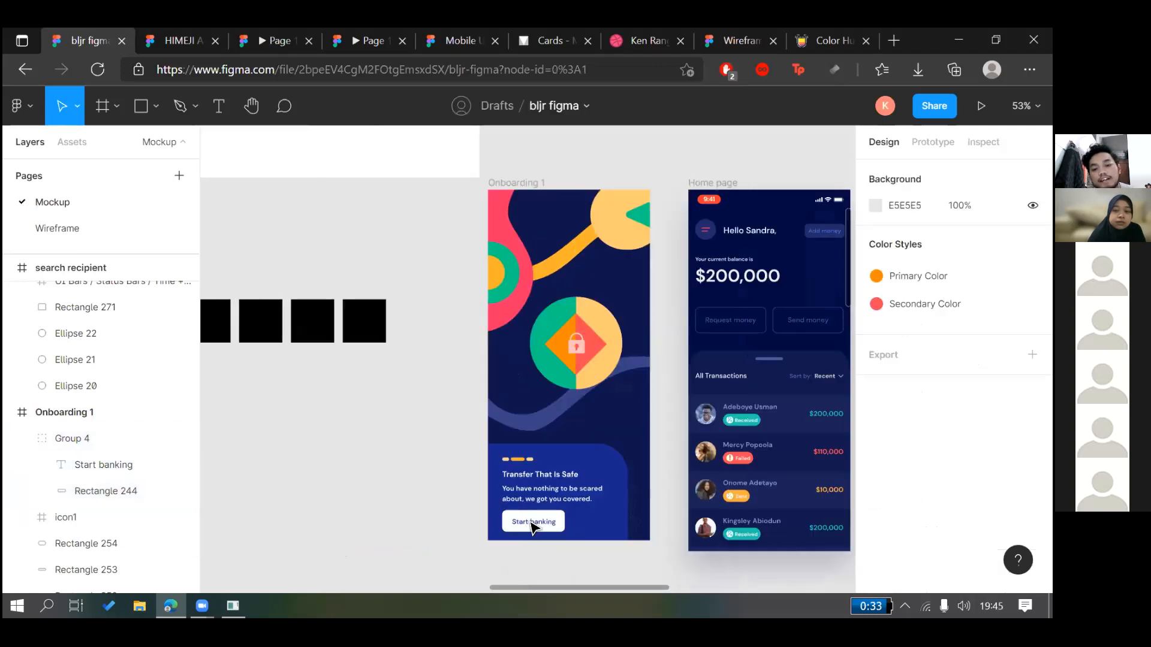
scroll(442, 419, "up", 6)
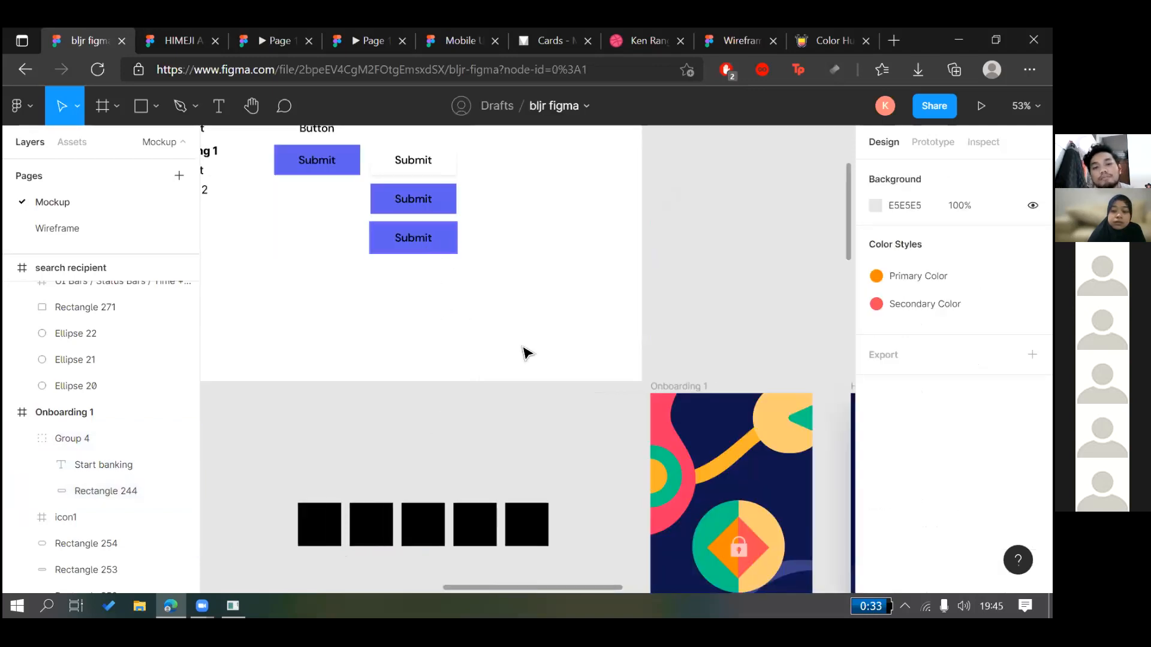
scroll(528, 357, "up", 3)
scroll(558, 385, "down", 4)
scroll(557, 385, "left", 3)
Add a 'Start Banking' text layer below the Submit buttons
left_click(218, 103)
left_click(515, 230)
scroll(569, 407, "down", 3)
scroll(577, 418, "up", 3)
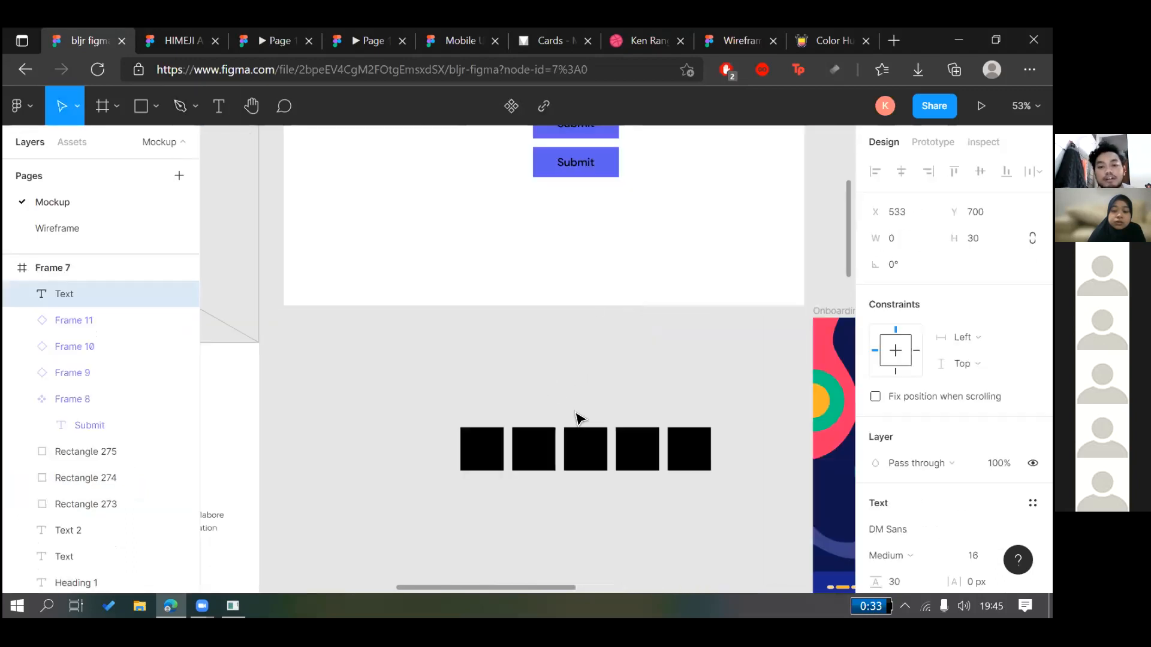
type("s")
key("BackSpace")
type("Star")
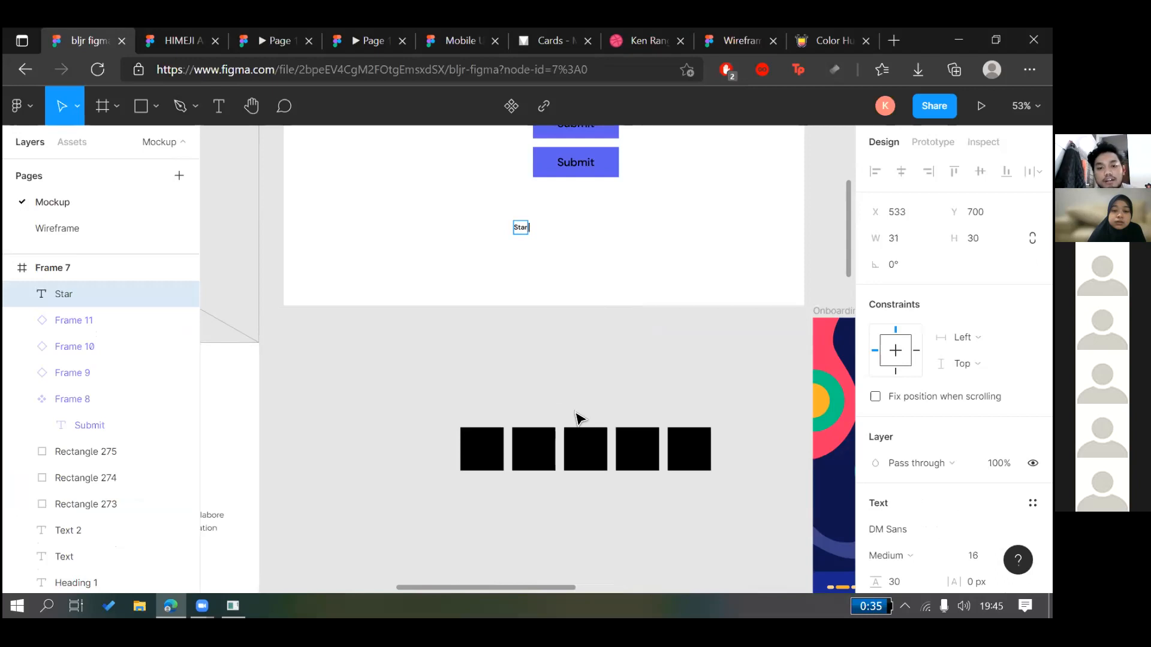
type("t Banking")
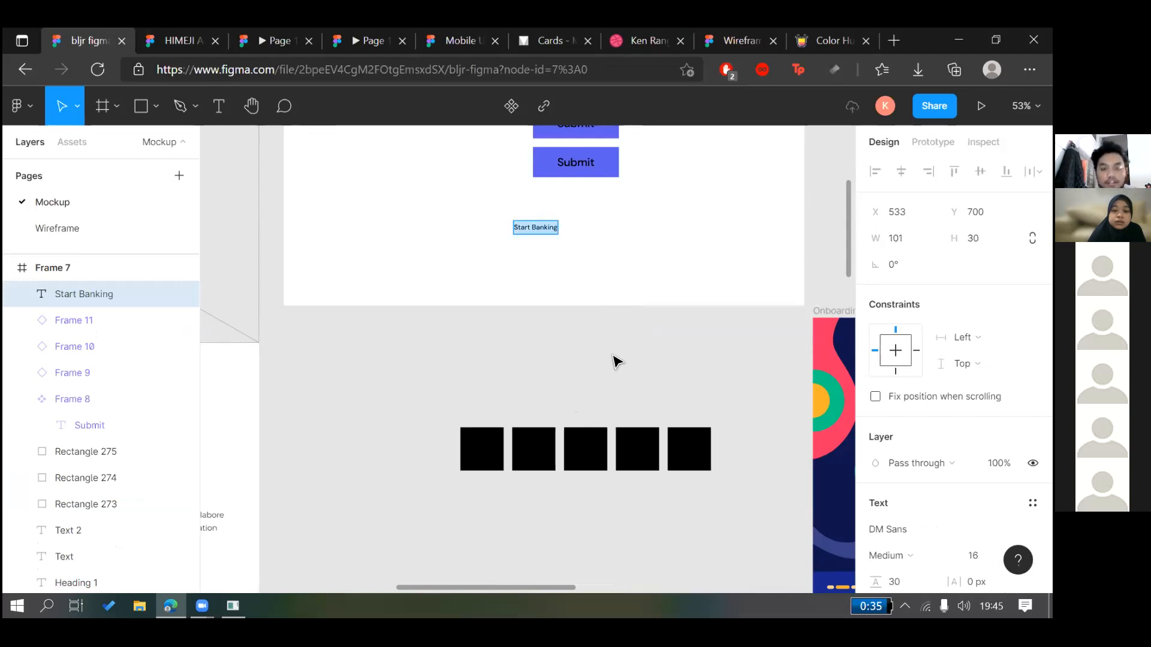
key("Escape")
Draw a grey rectangle and centre the Start Banking text on it
left_click_drag(535, 228, 680, 421)
scroll(694, 427, "down", 2)
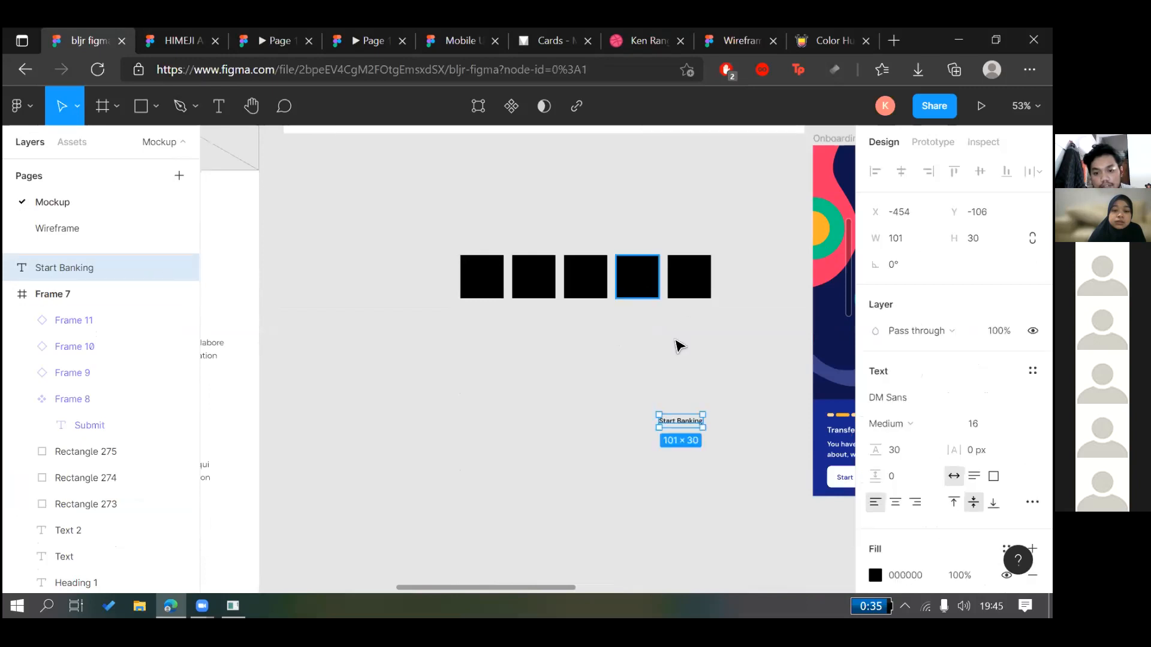
key("r")
mouse_move(649, 412)
left_mouse_down()
mouse_move(711, 430)
mouse_move(549, 398)
mouse_move(620, 400)
left_mouse_up()
scroll(694, 435, "up", 3)
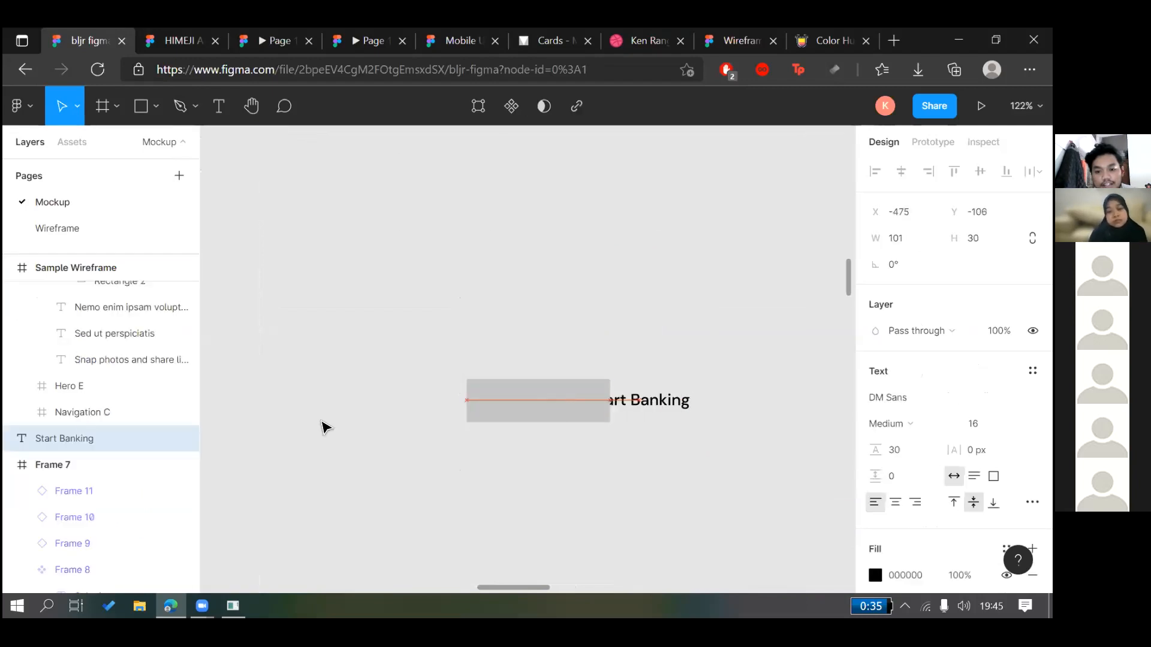
left_click(585, 398)
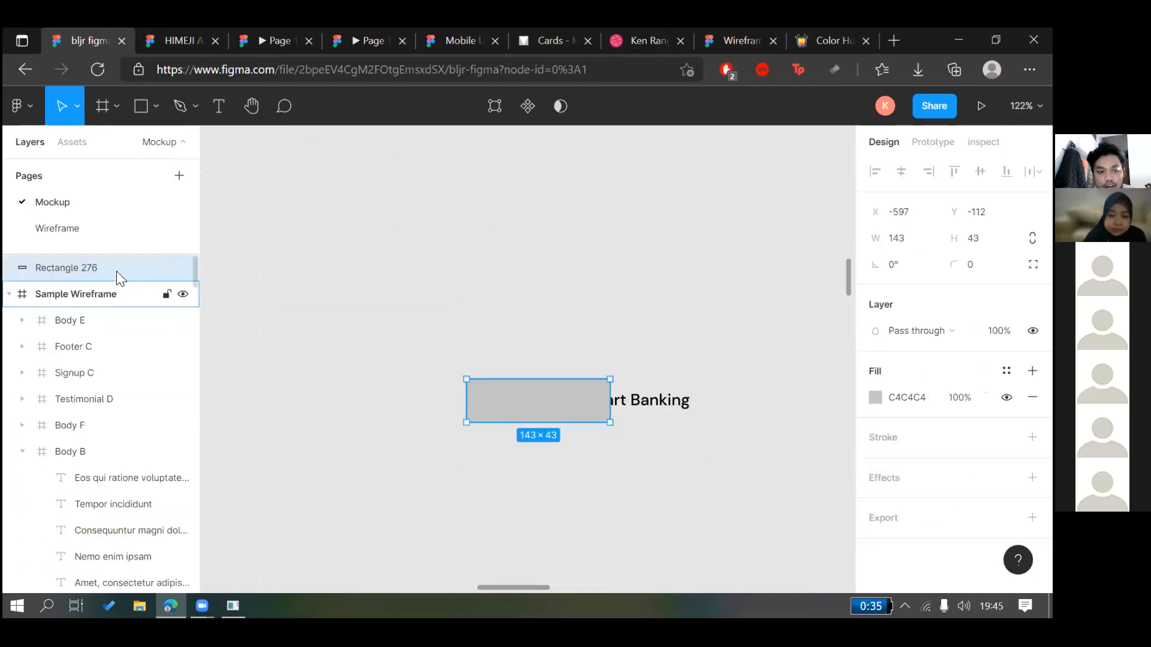
left_click(625, 399)
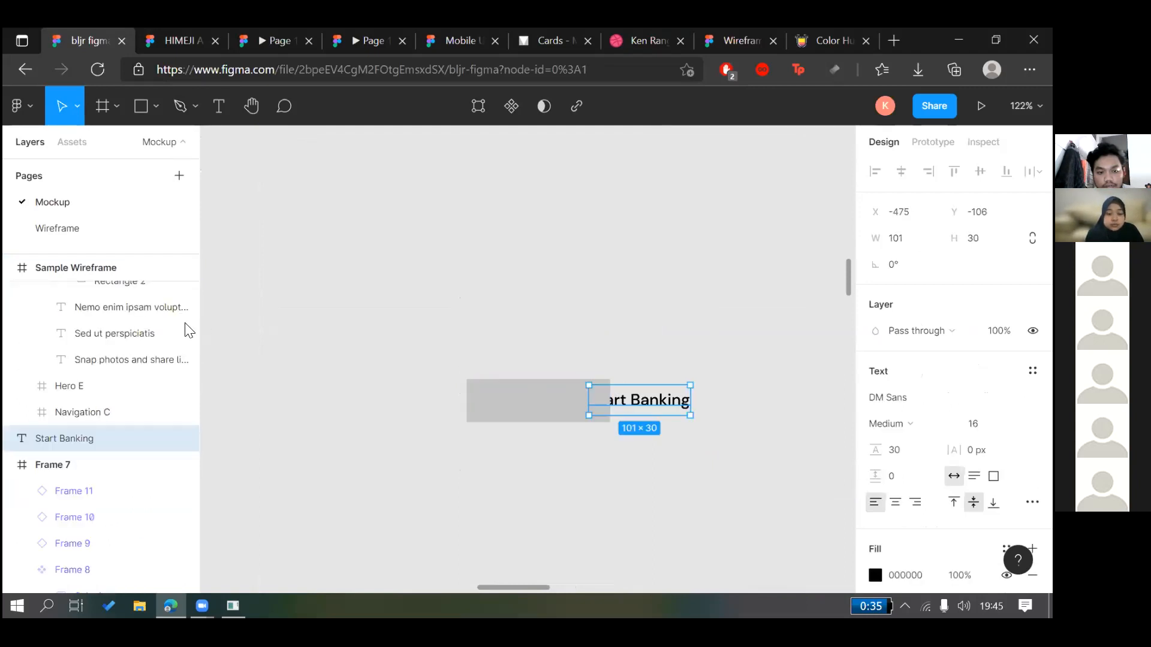
scroll(92, 348, "up", 10)
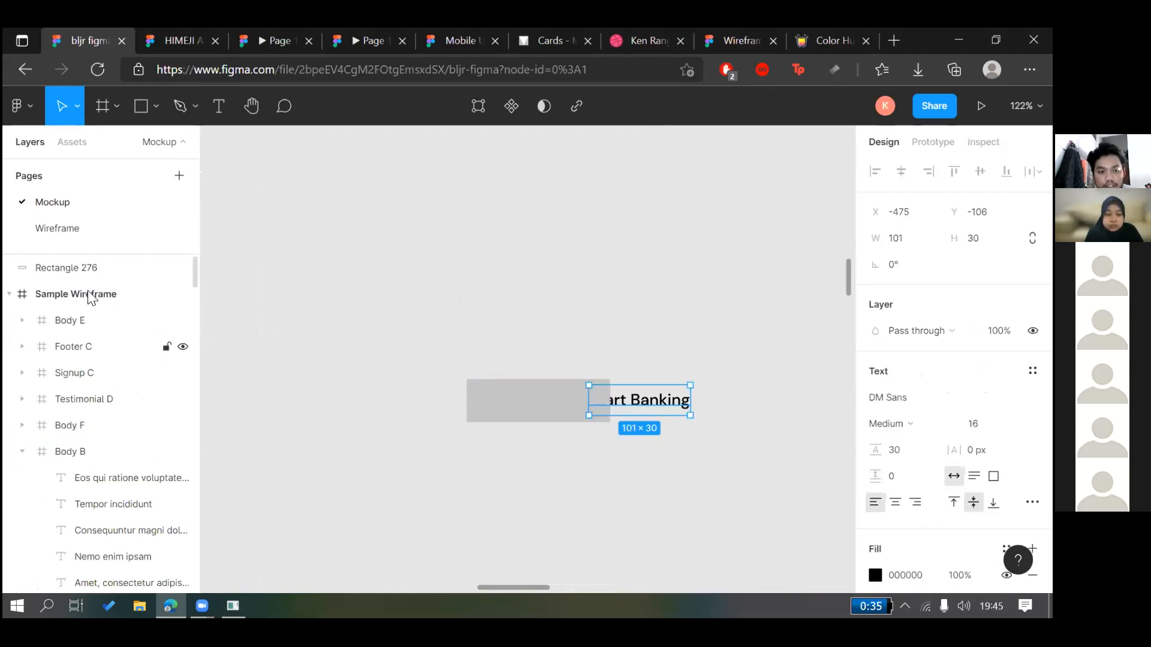
left_click_drag(626, 404, 569, 407)
Wrap the sample text and rectangle in auto layout, then undo it
right_click(567, 402)
left_click_drag(491, 298, 554, 475)
right_click(571, 402)
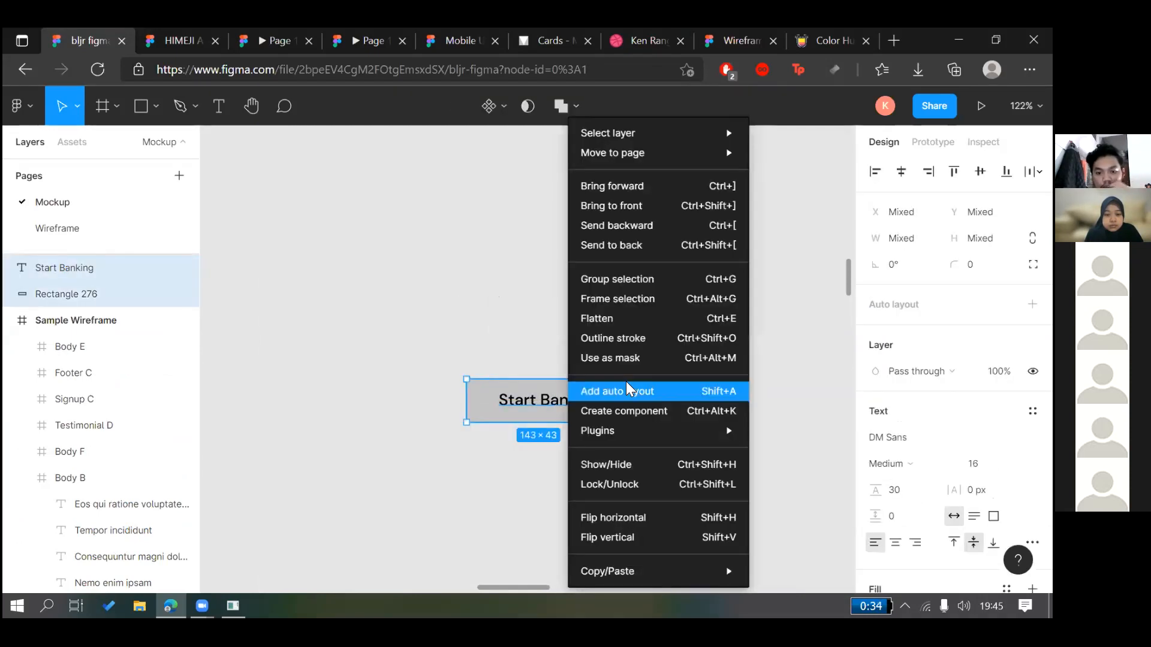
left_click(624, 388)
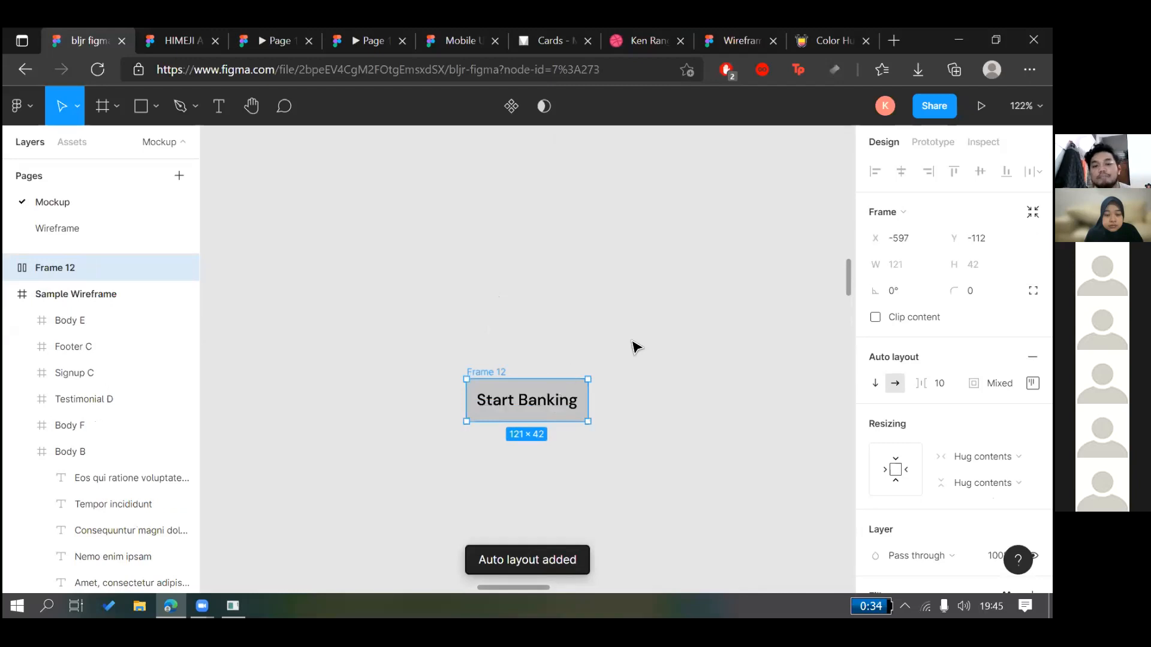
left_click(642, 309)
key("ctrl+z")
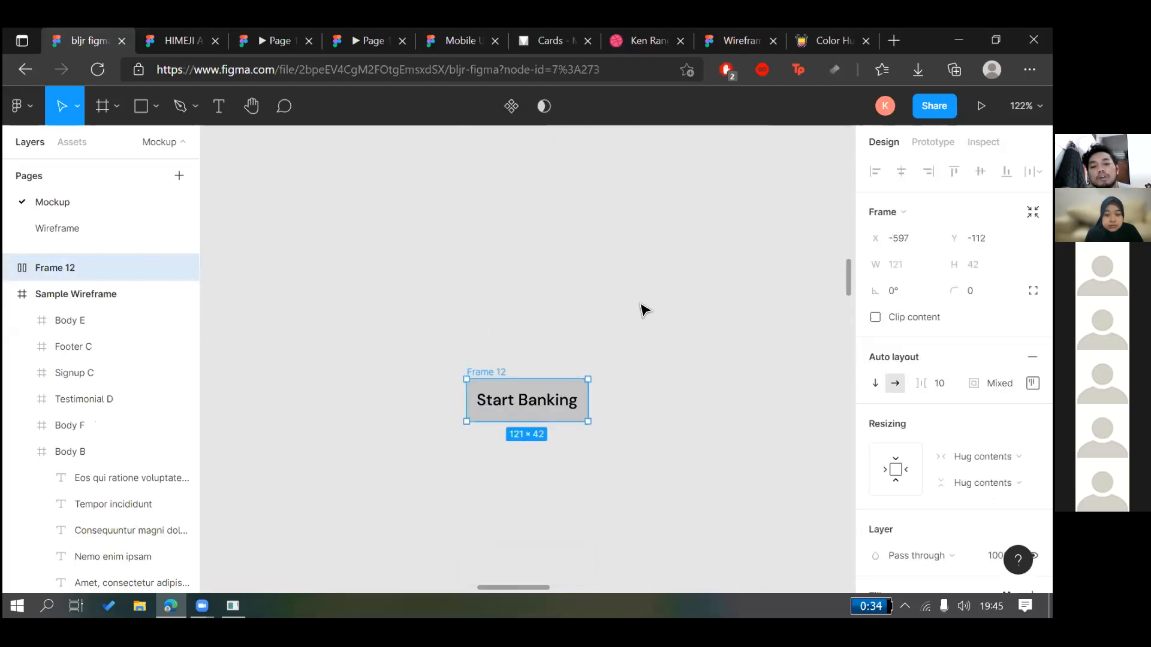
key("ctrl+z")
Centre the Start Banking text horizontally on Rectangle 276 and group them
left_click(500, 413)
left_click(487, 402, "shift")
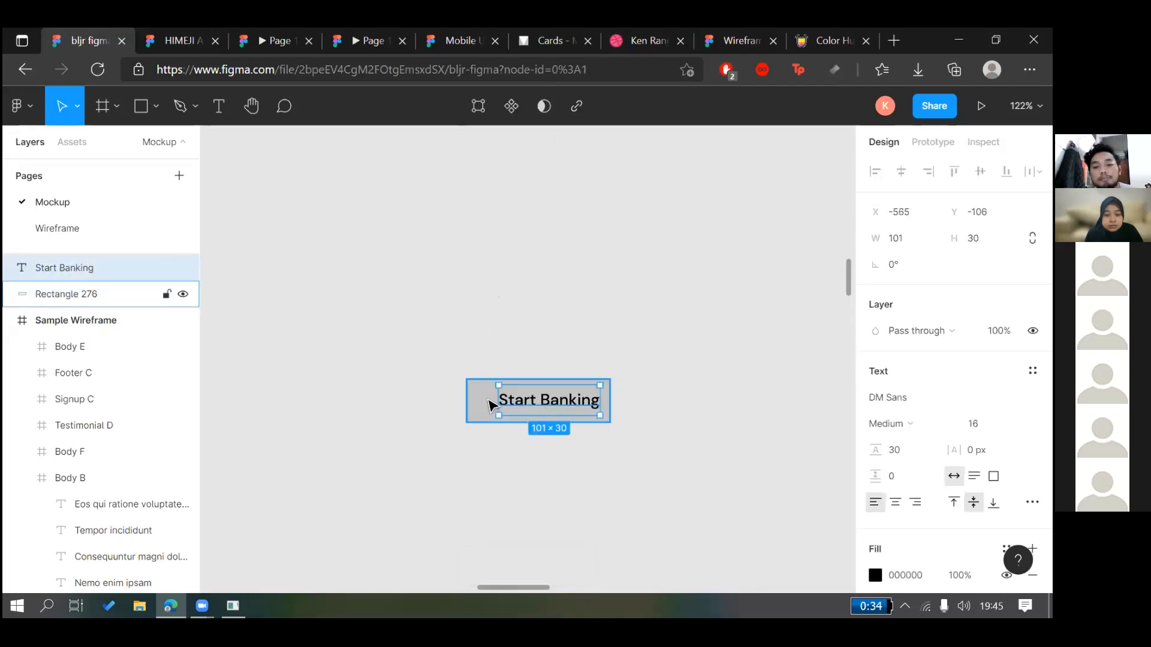
left_click(901, 172)
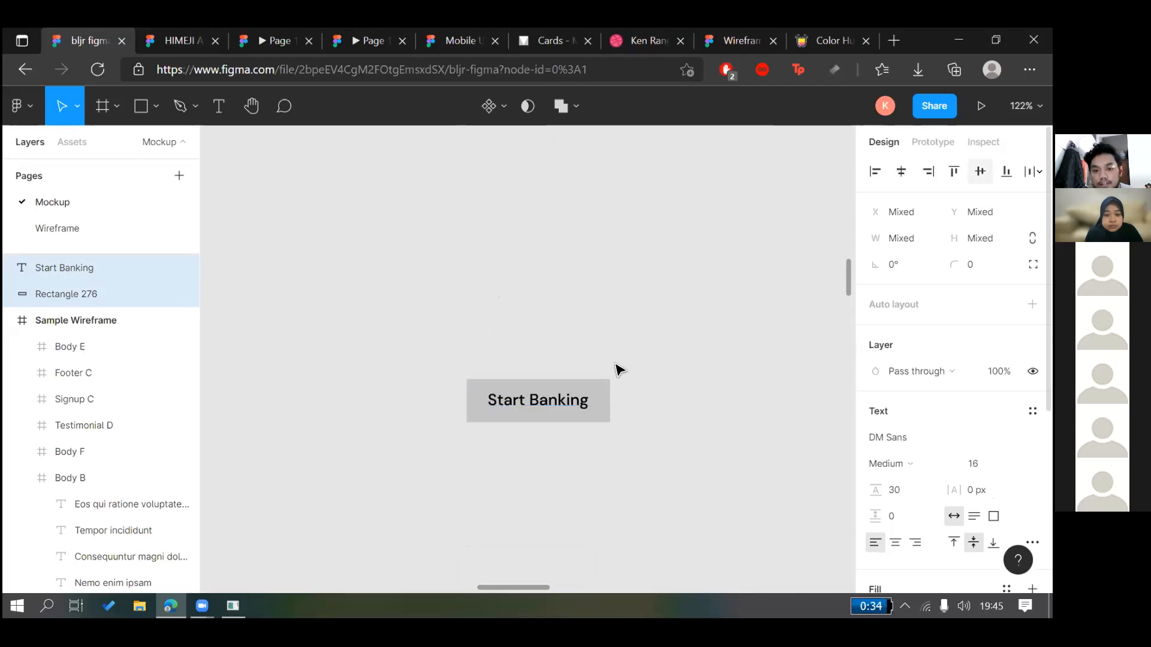
key("ctrl+g")
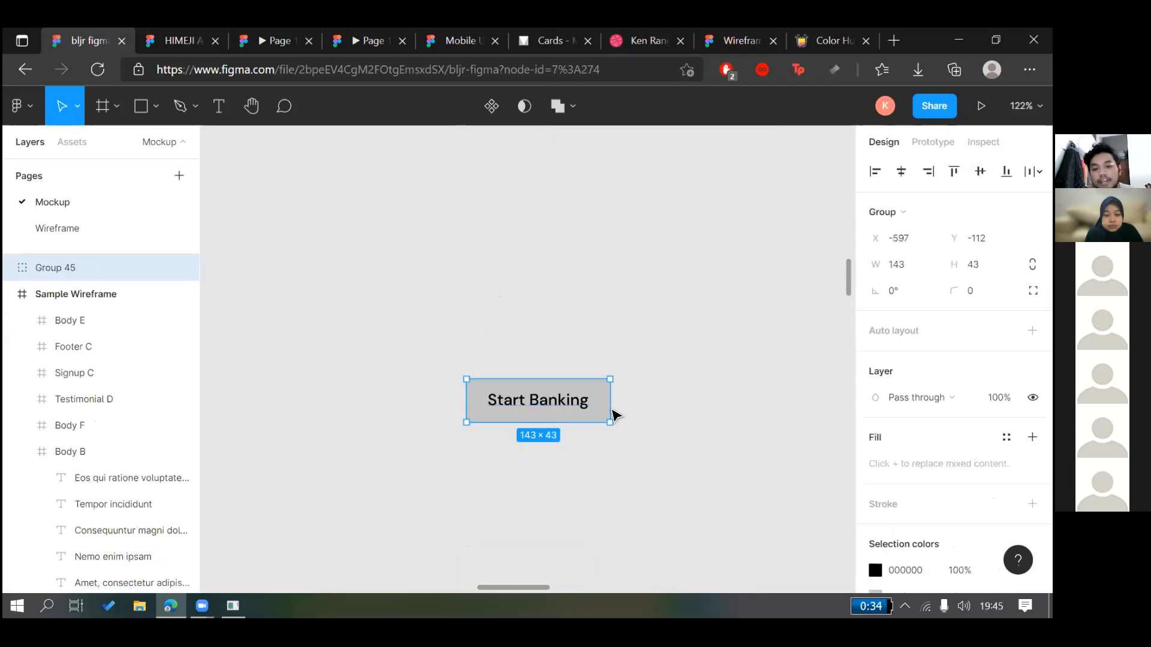
right_click(601, 400)
Undo the grouping and earlier edits back to Onboarding 1's Start banking button
key("ctrl+z")
key("ctrl+z")
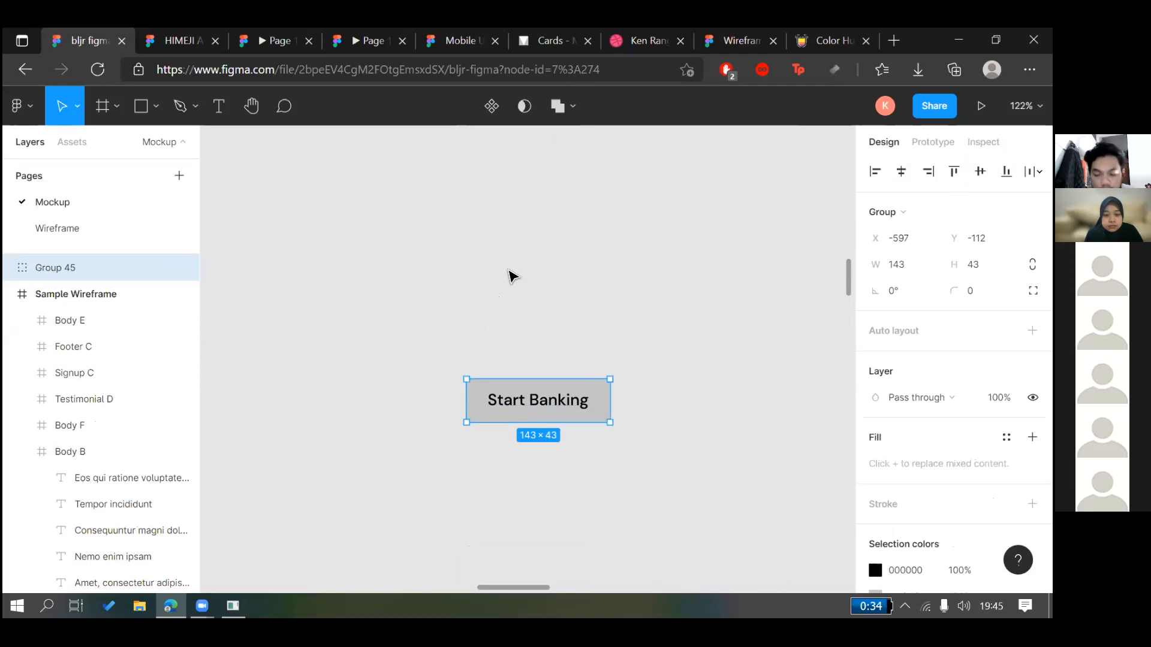
key("ctrl+z")
key("ctrl+z")
key("ctrl+z")
key("ctrl+z")
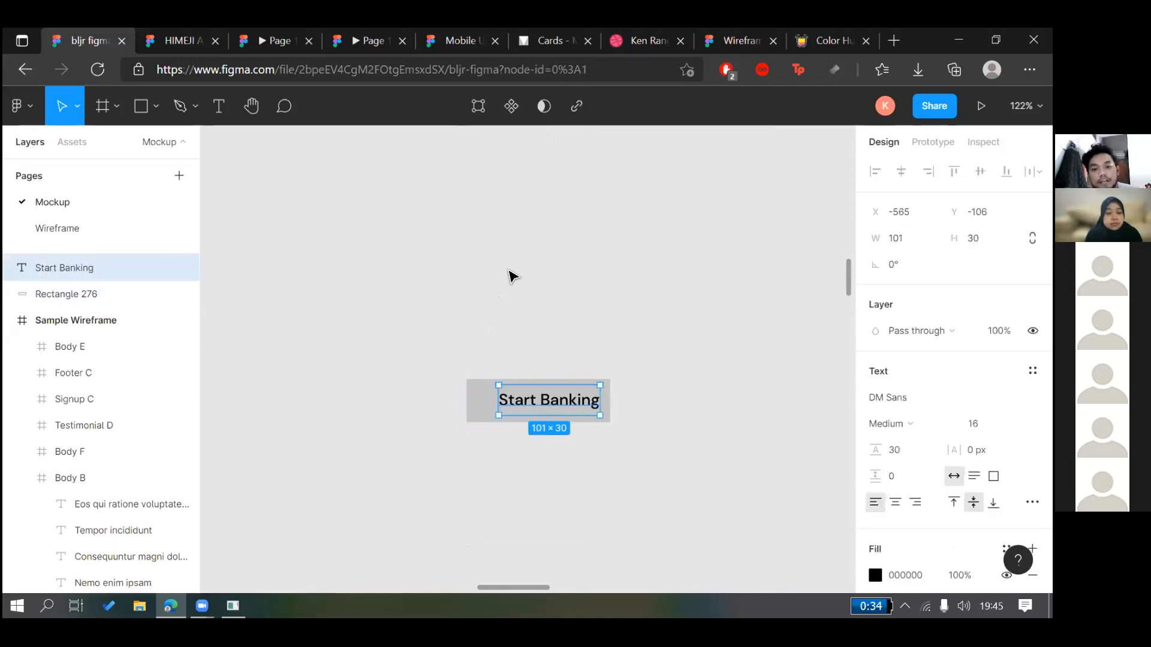
key("ctrl+z")
key("ctrl+z")
key("ctrl+z")
key("ctrl+z")
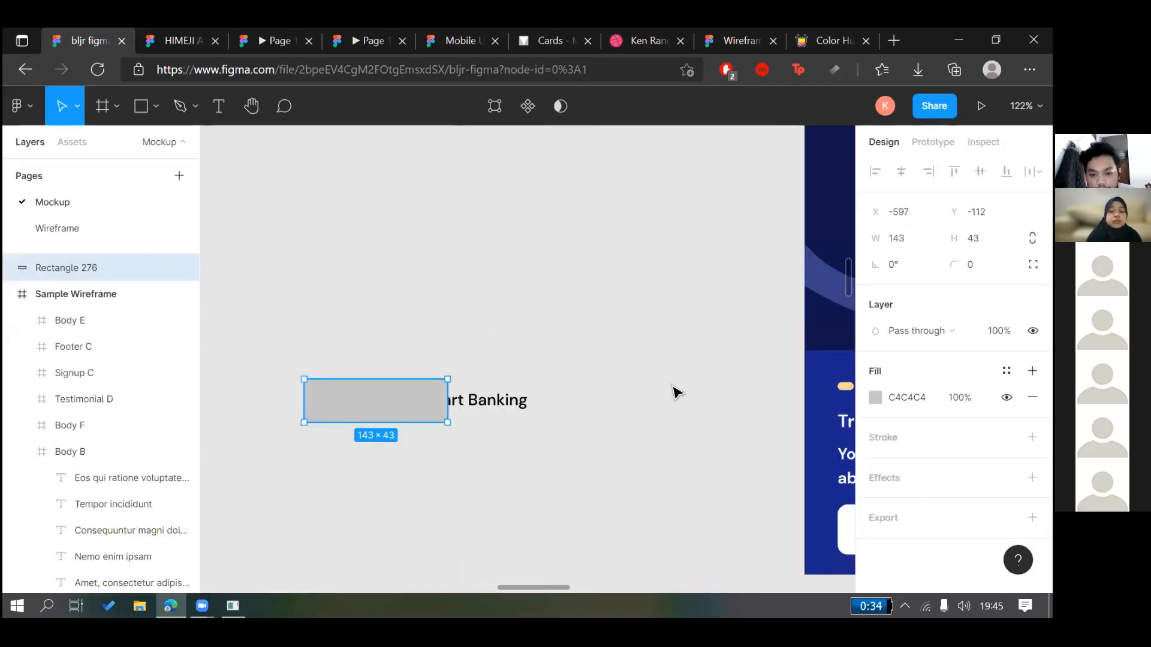
key("ctrl+z")
key("ctrl+z")
key("ctrl+z")
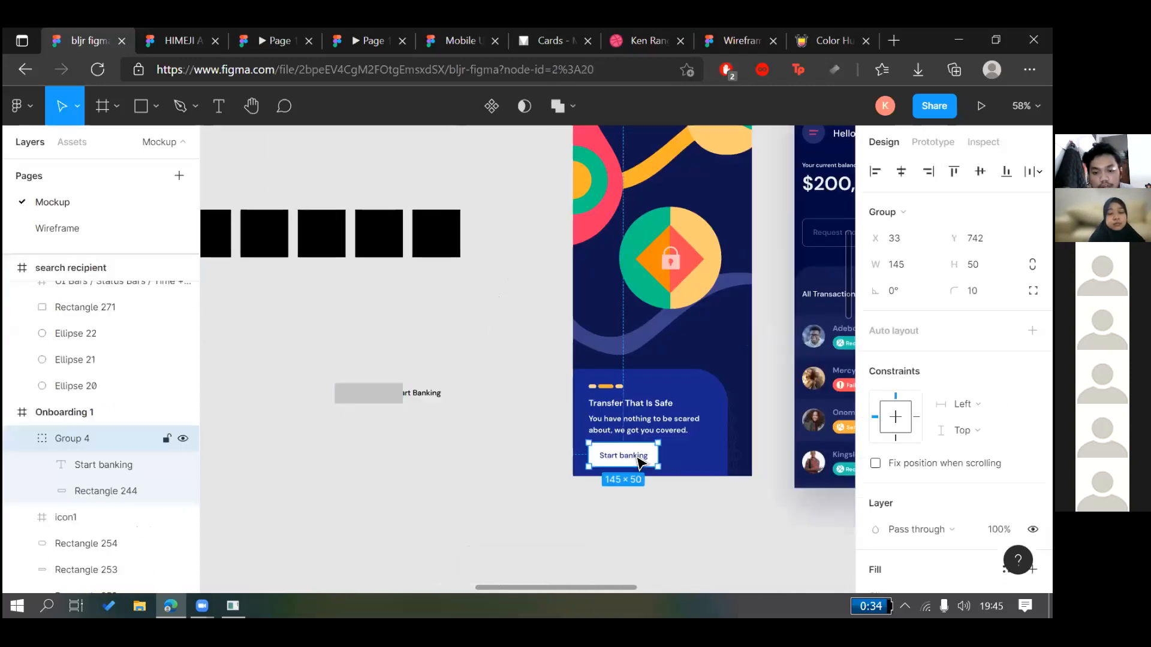
Move Start banking and Rectangle 244 out of Group 4 and add auto layout as Frame 12
left_click(131, 466)
left_click(121, 491, "shift")
left_click_drag(115, 463, 111, 422)
right_click(624, 458)
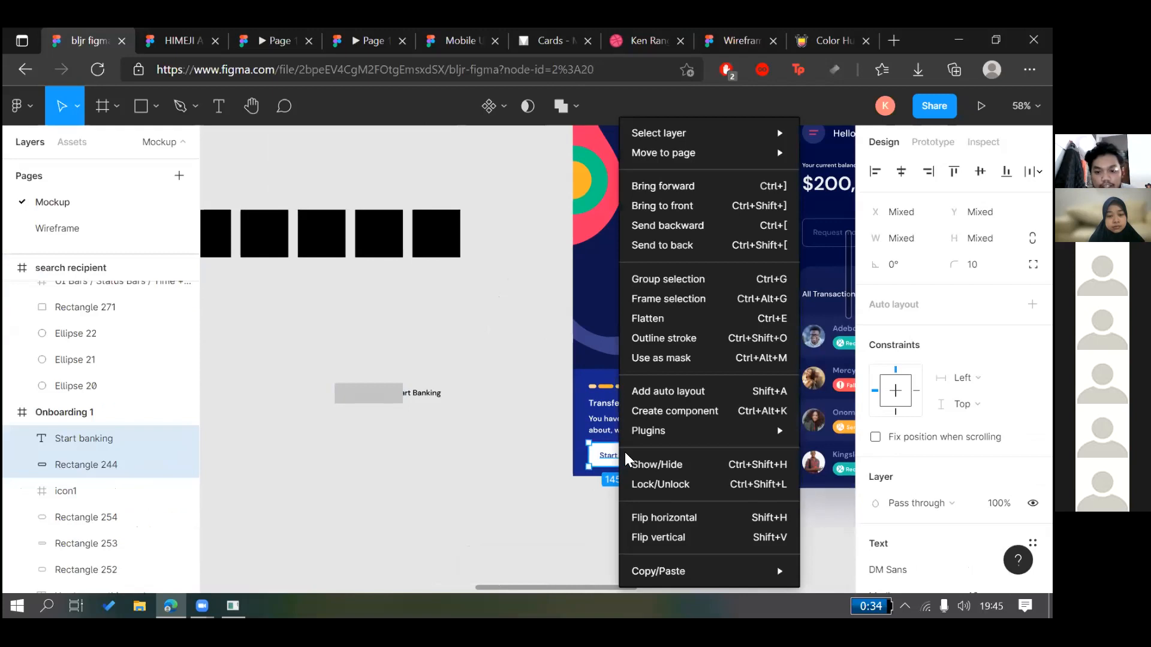
left_click(658, 392)
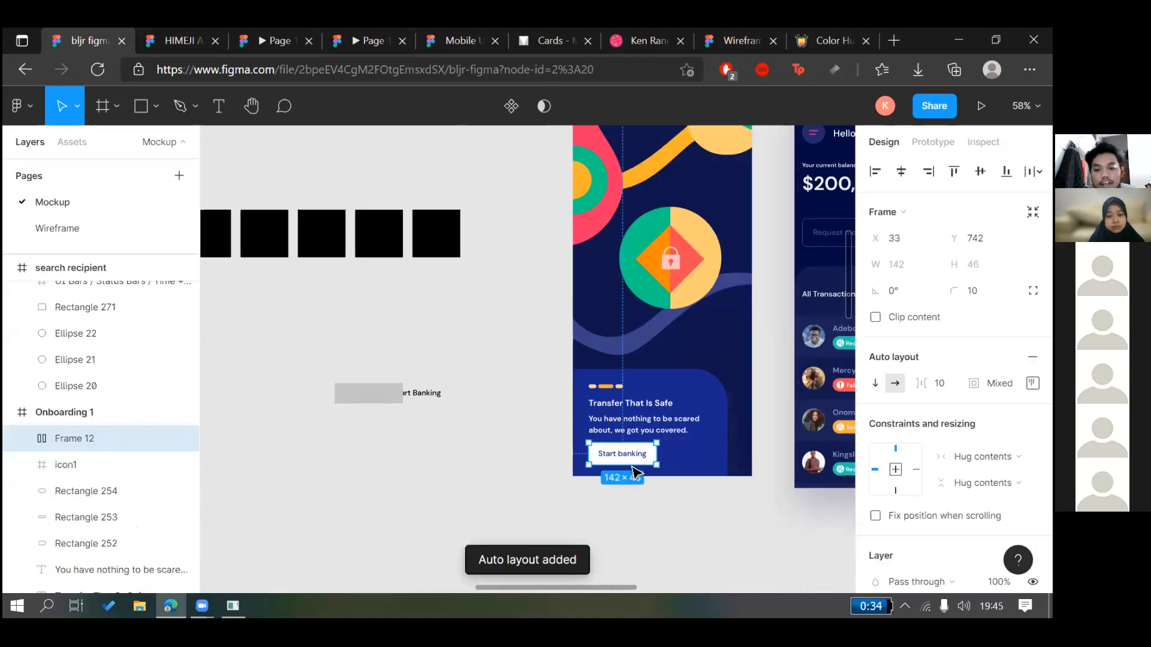
Trim the label to 'Start', restore 'Start banking', and select the button in Prototype mode
scroll(623, 449, "up", 5)
double_click(618, 430)
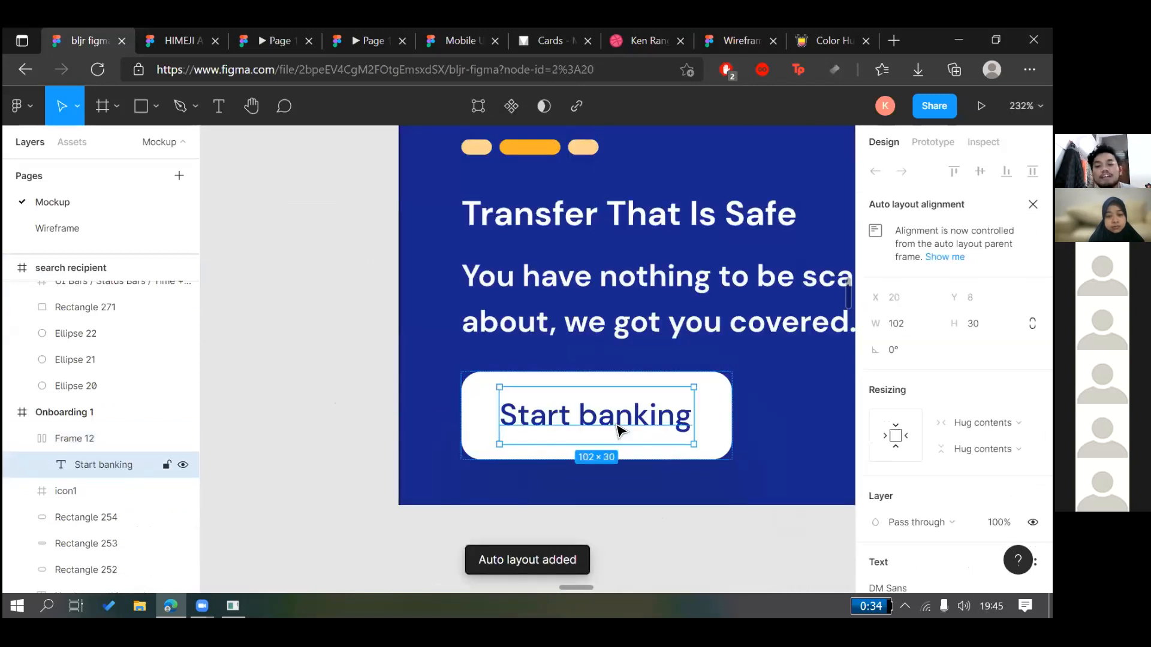
double_click(592, 415)
left_click(593, 418)
left_click_drag(592, 418, 717, 411)
key("BackSpace")
key("BackSpace")
key("BackSpace")
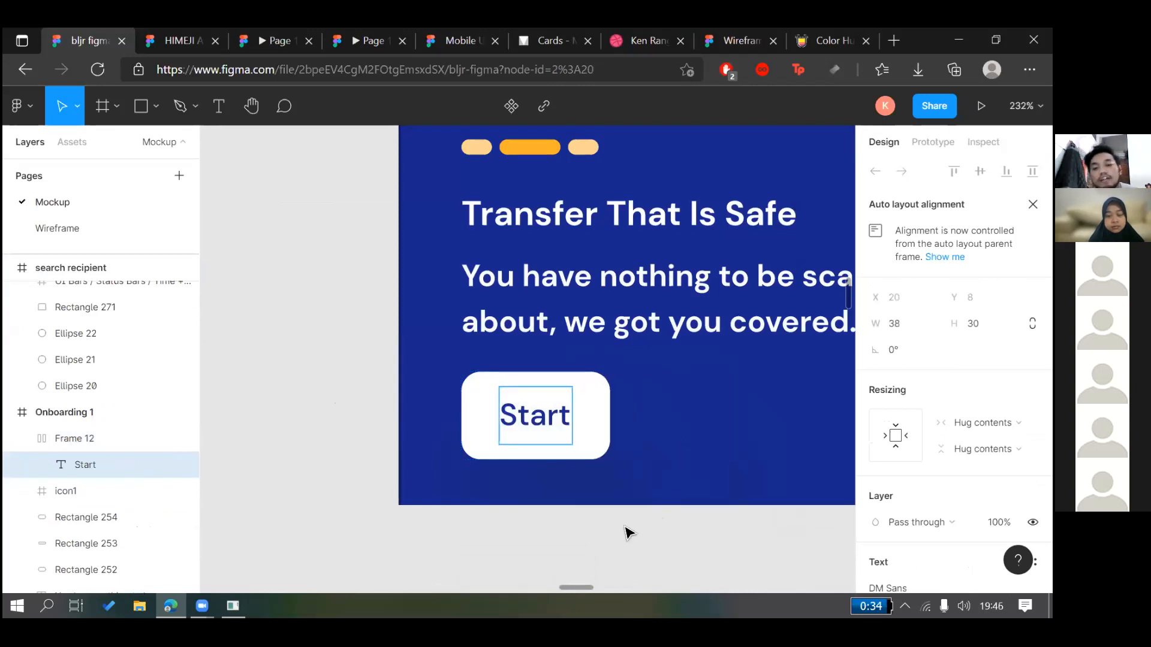
key("ctrl+z")
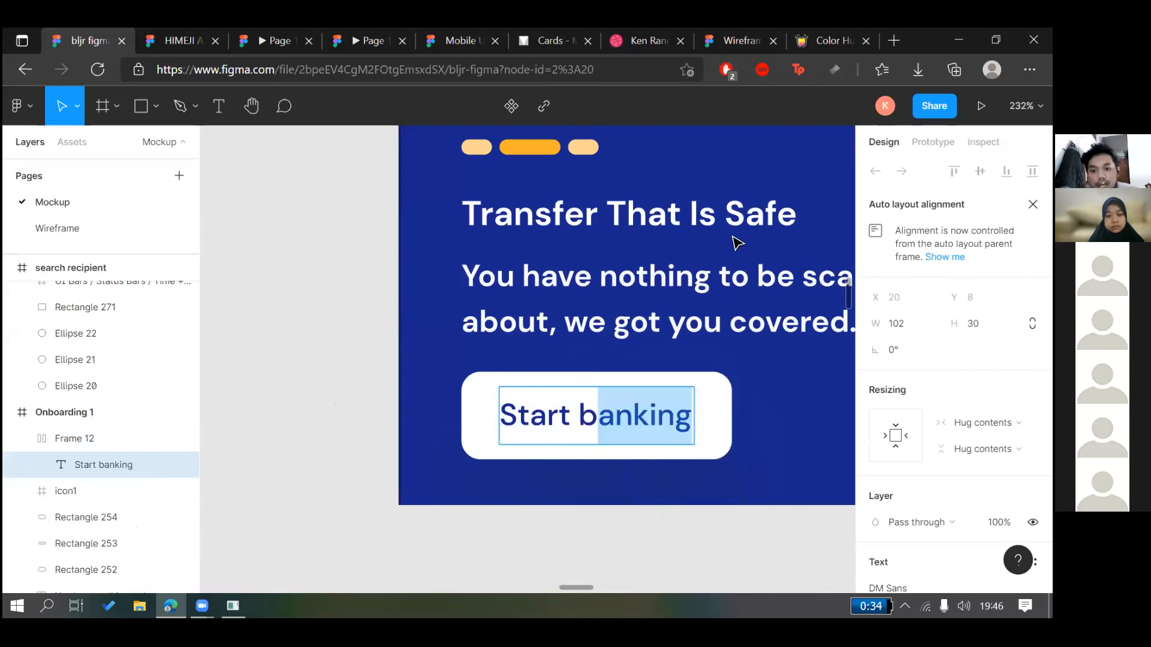
scroll(738, 244, "down", 4)
left_click(727, 272)
scroll(388, 519, "down", 5)
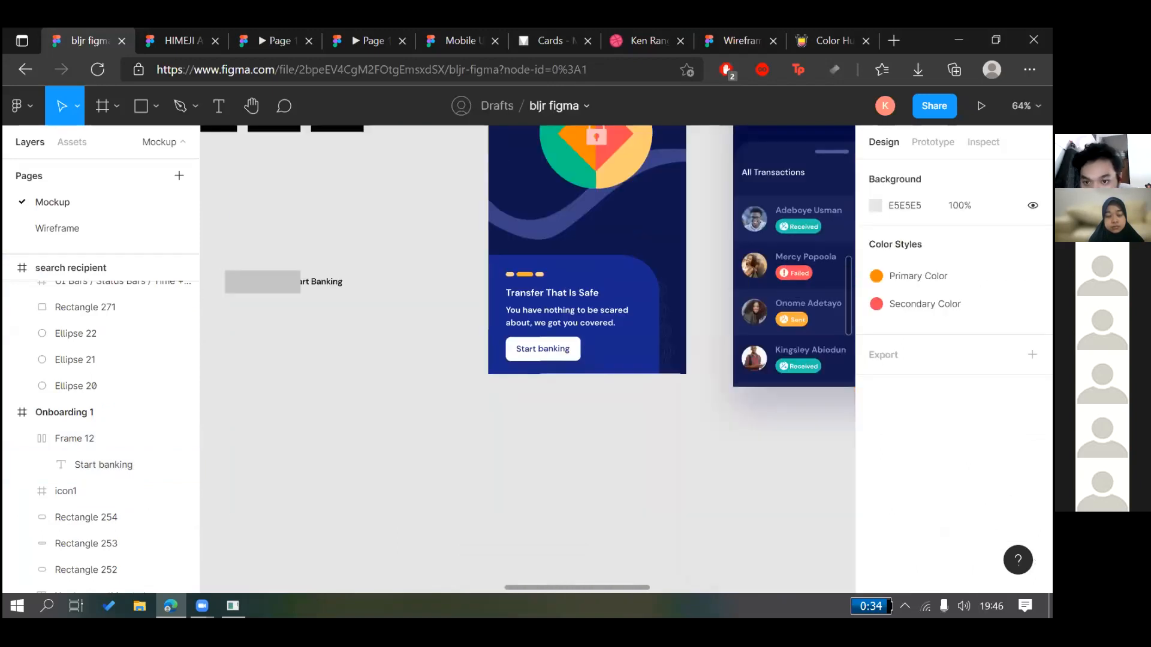
key("shift+e")
left_click(389, 519)
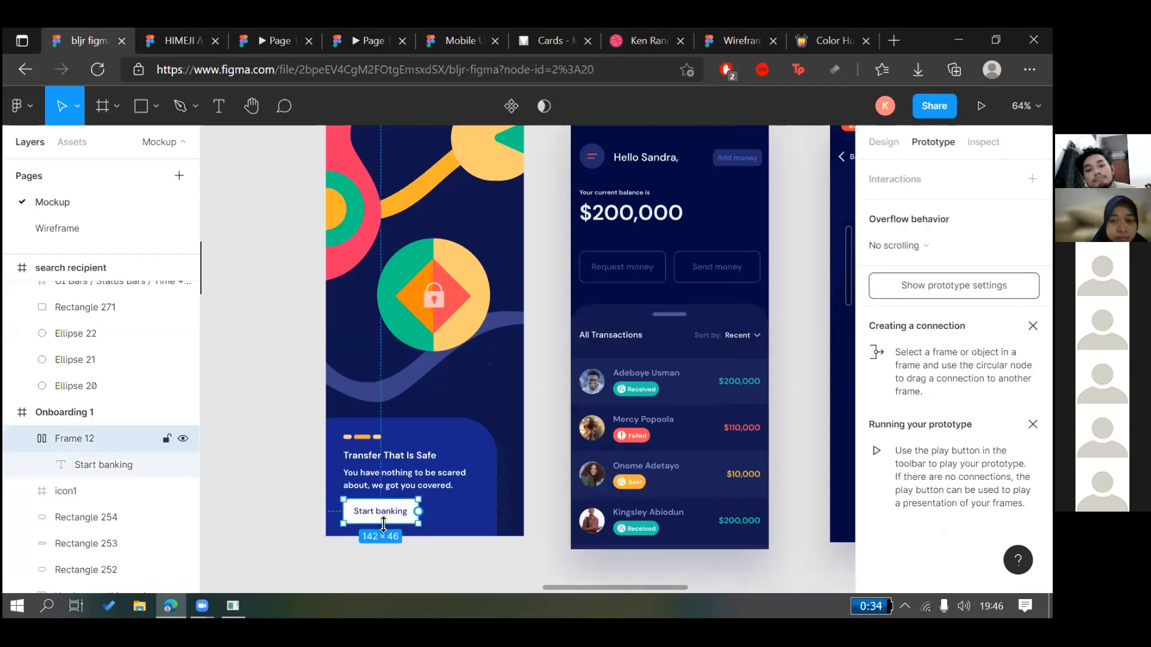
Link Frame 12 to the Home page screen with an On tap trigger
left_click_drag(418, 510, 515, 292)
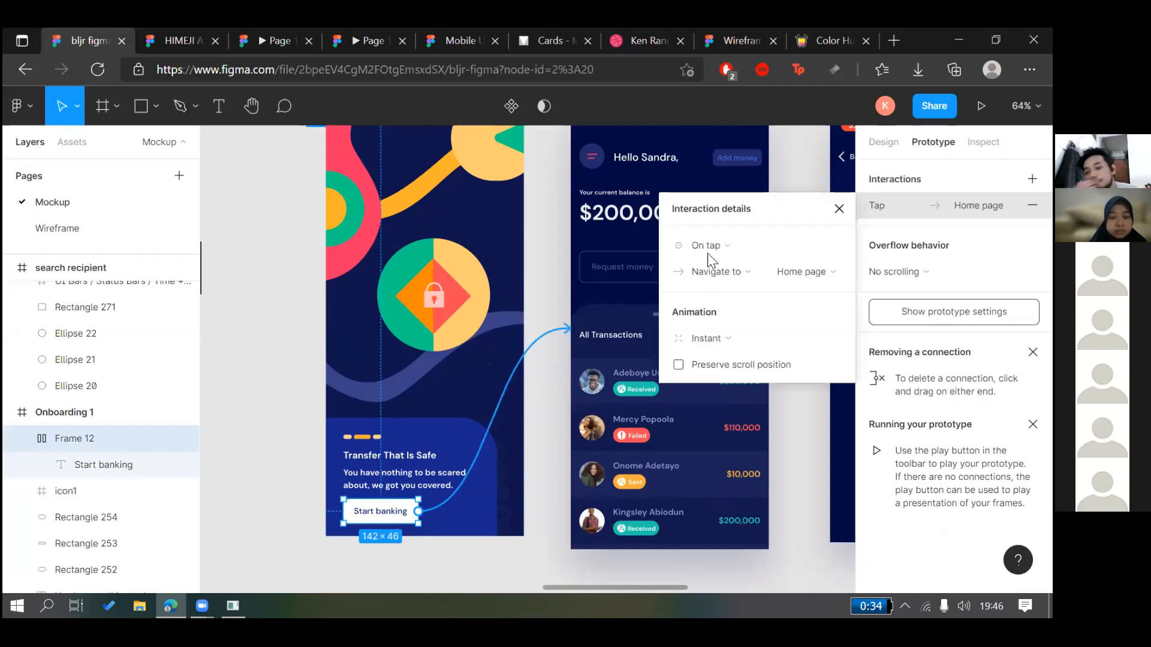
left_click(725, 246)
left_click(729, 246)
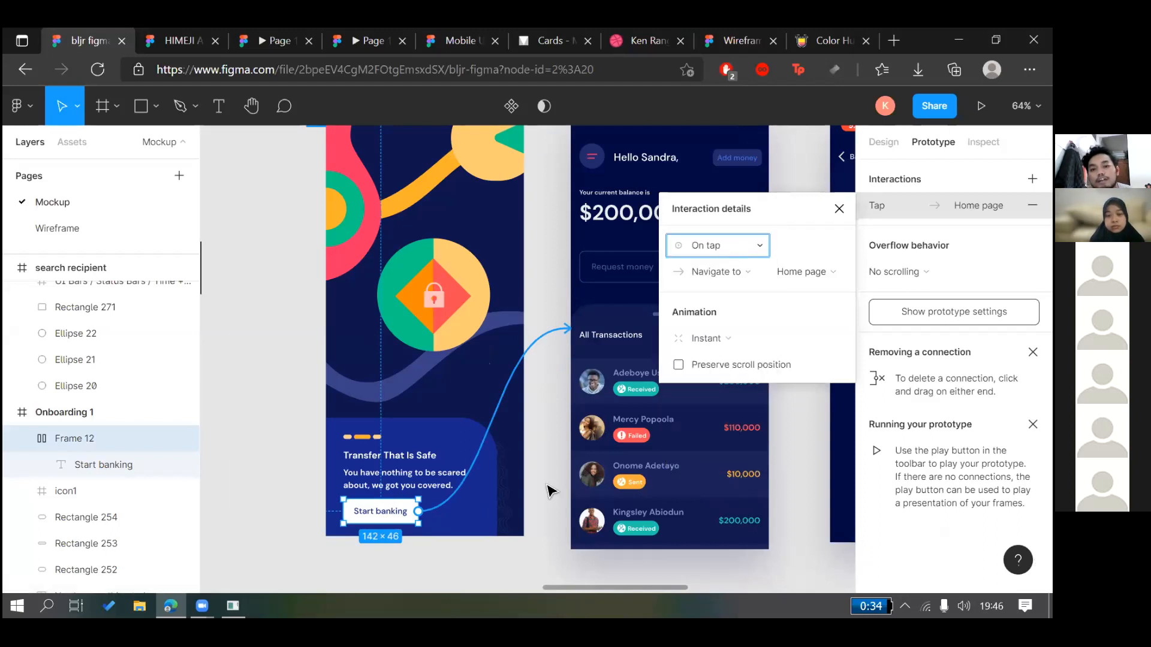
left_click(743, 243)
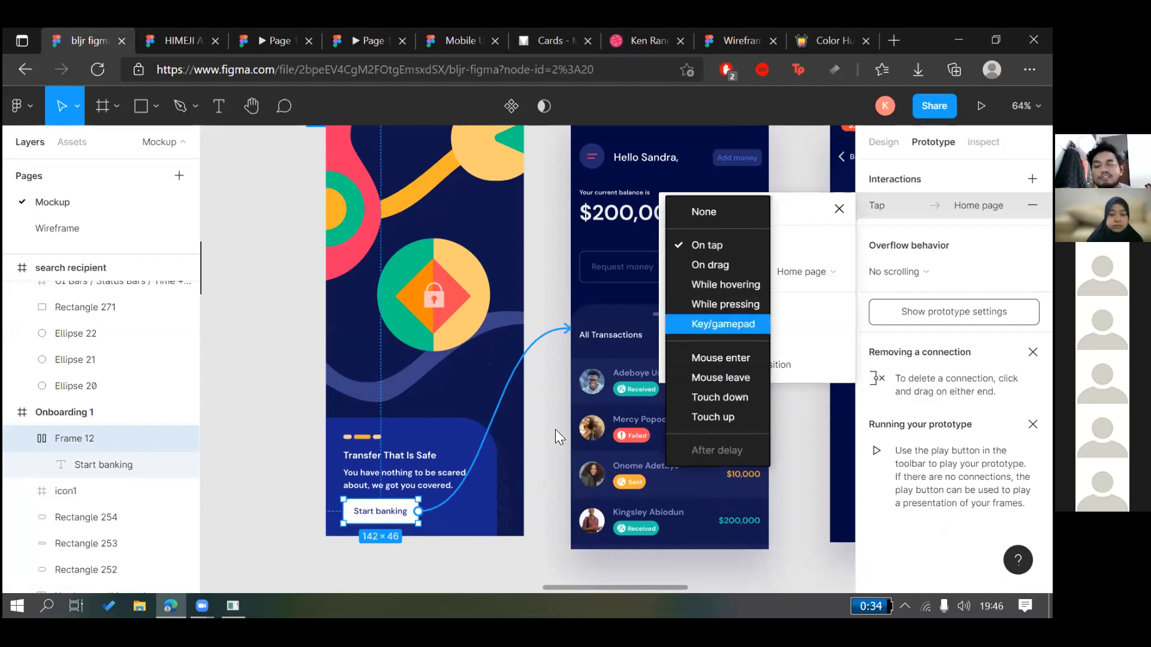
left_click(247, 403)
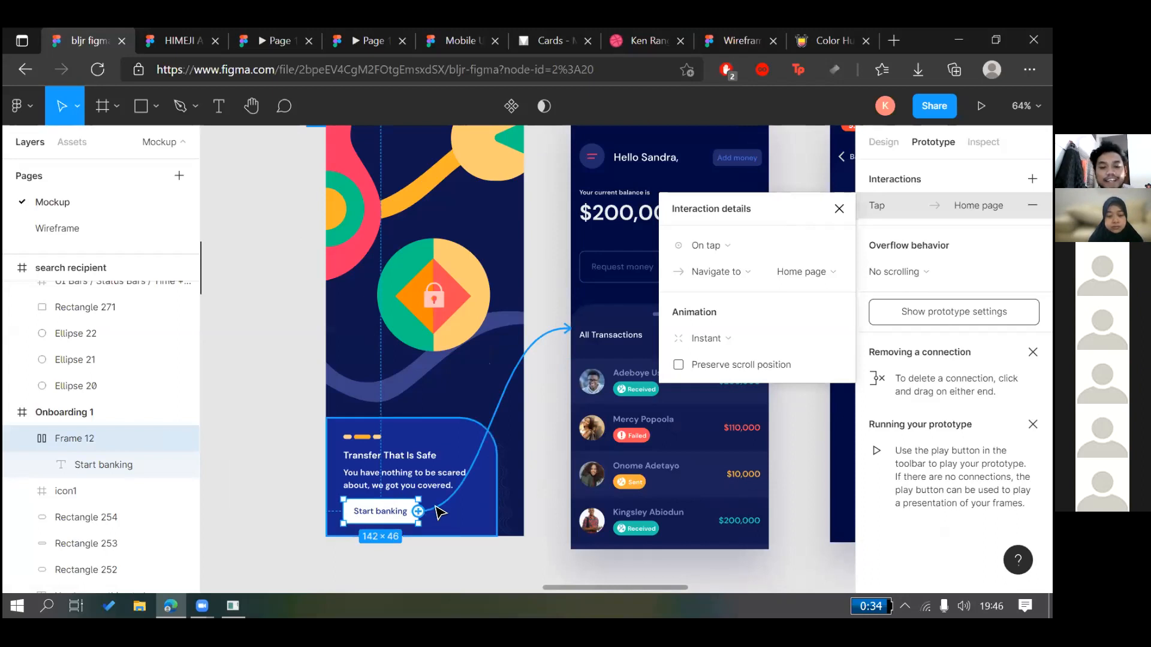
scroll(413, 494, "up", 2)
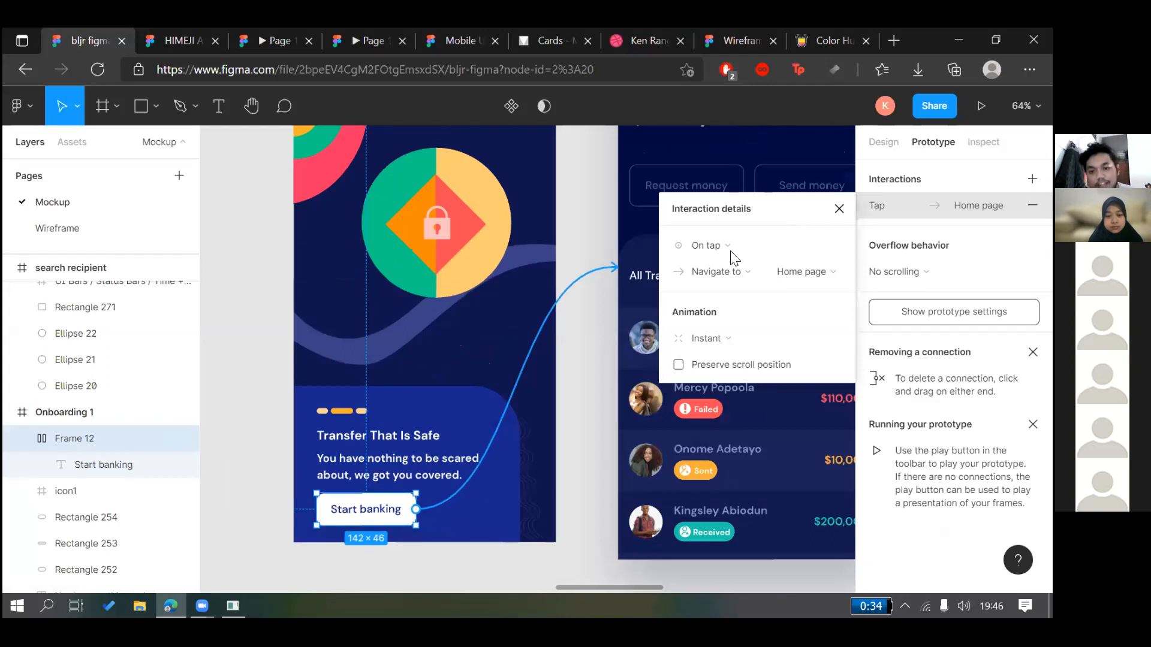
scroll(427, 516, "up", 10)
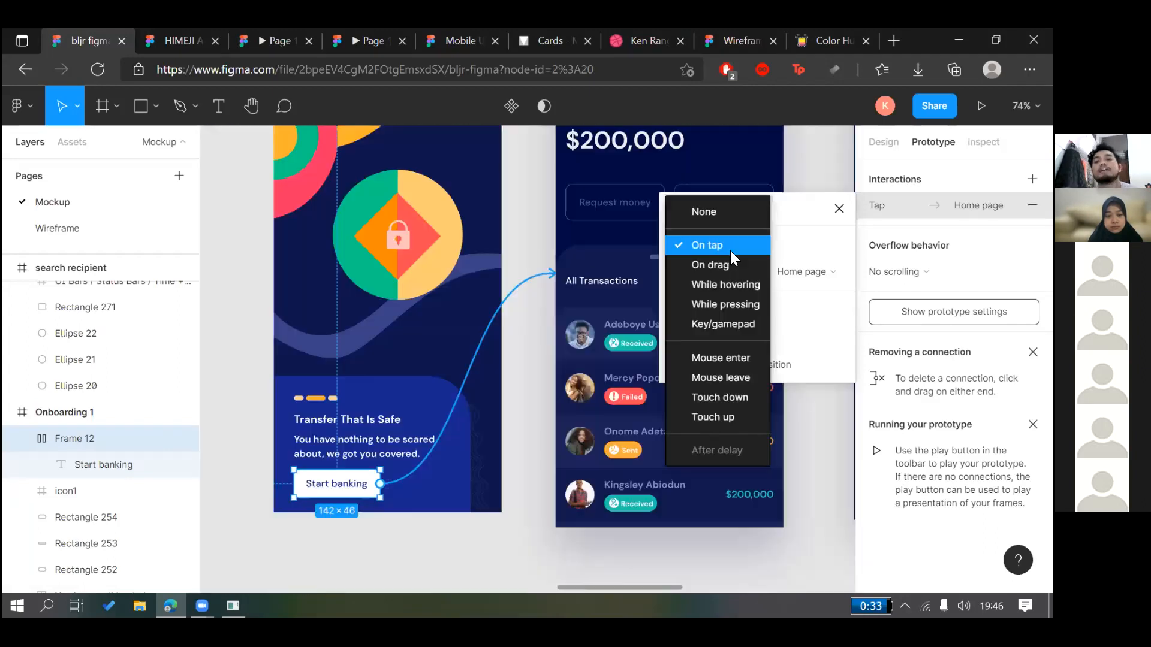
left_click(732, 252)
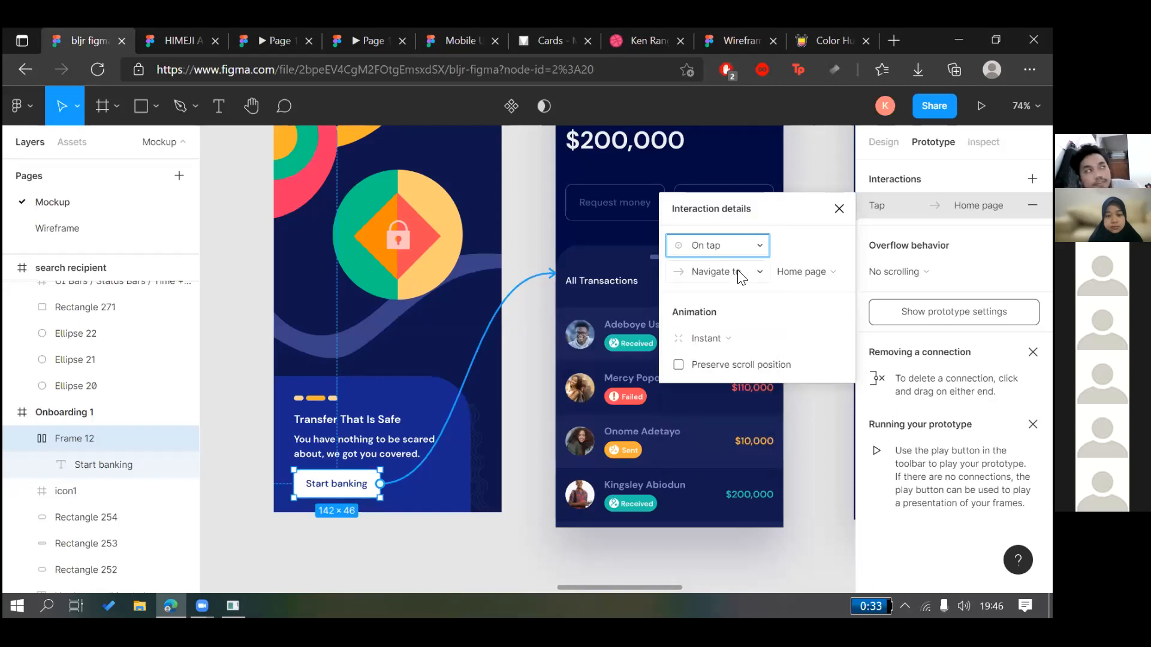
Keep Navigate to as the action and check the Instant animation setting
double_click(737, 271)
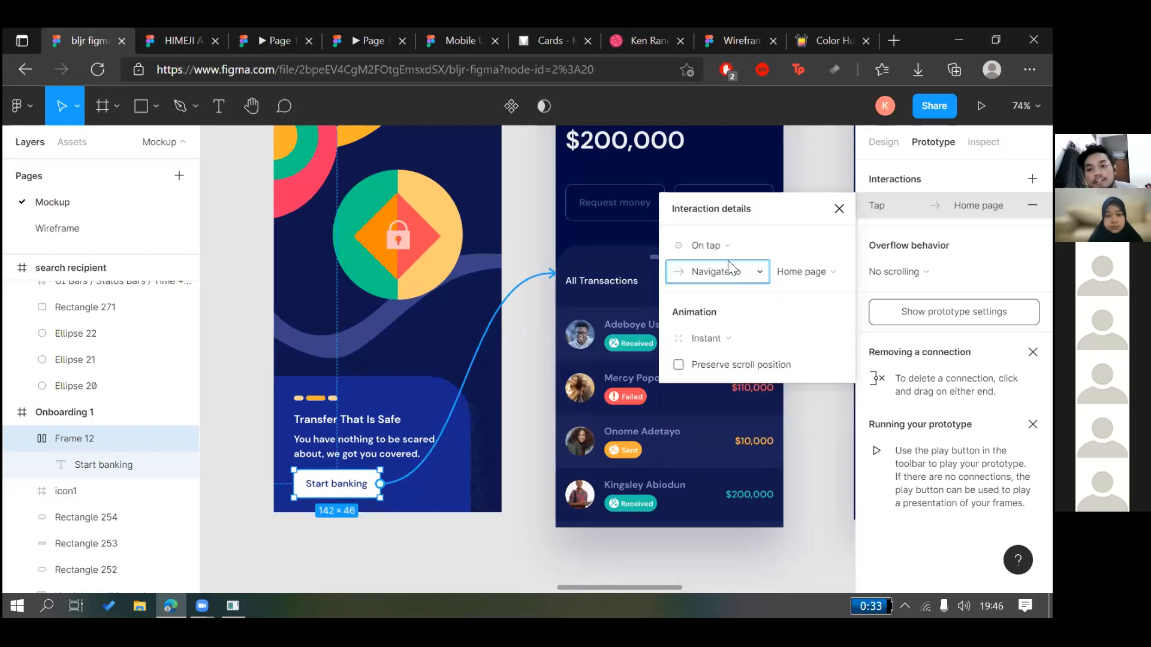
left_click(746, 279)
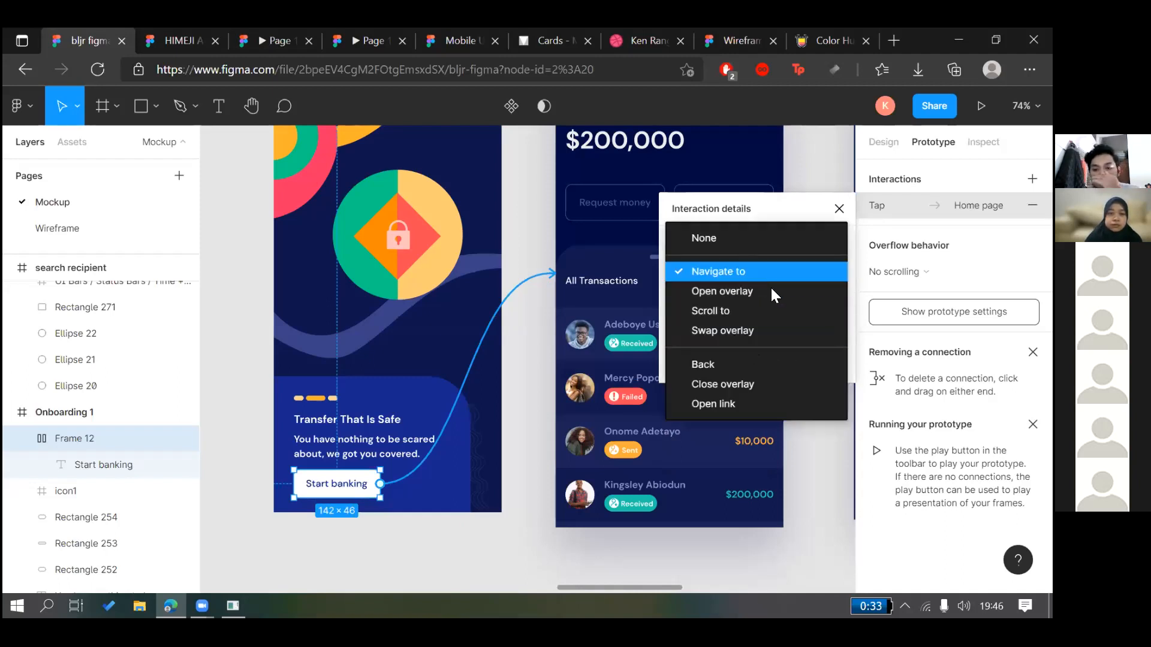
left_click(746, 276)
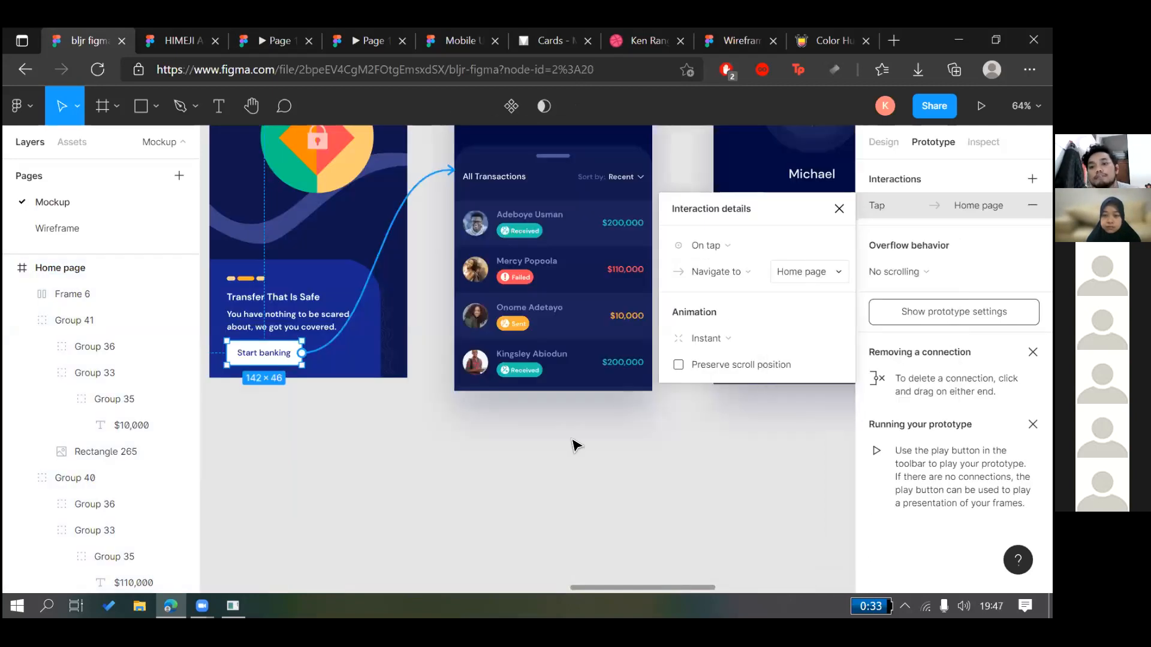
scroll(430, 252, "up", 2)
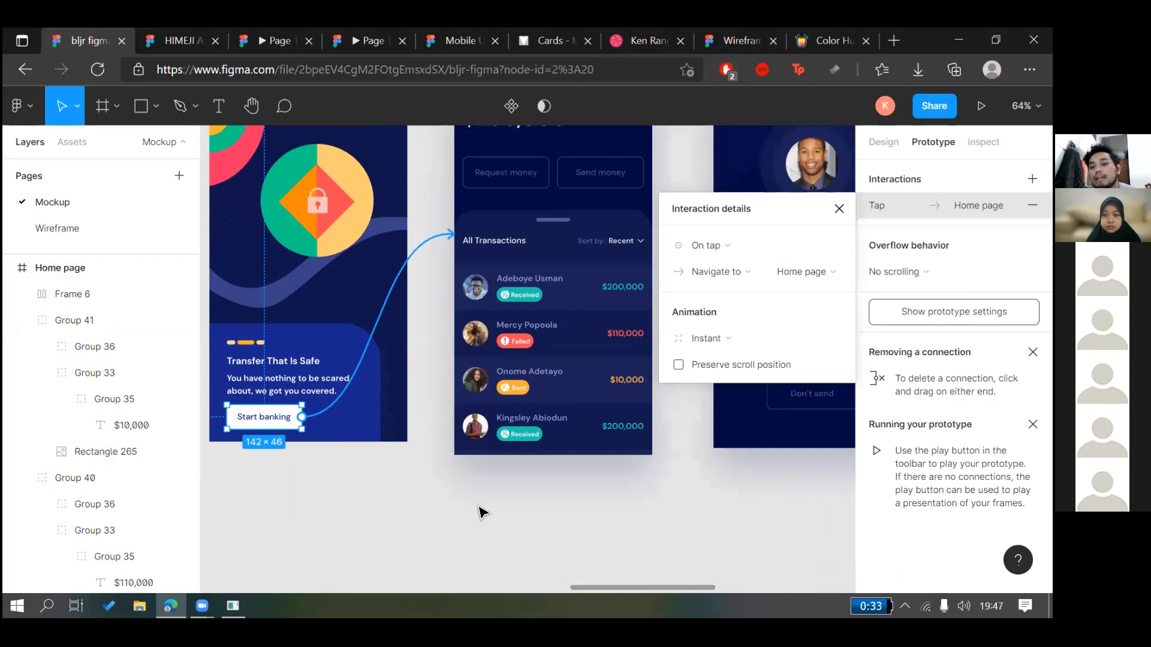
left_click(420, 300)
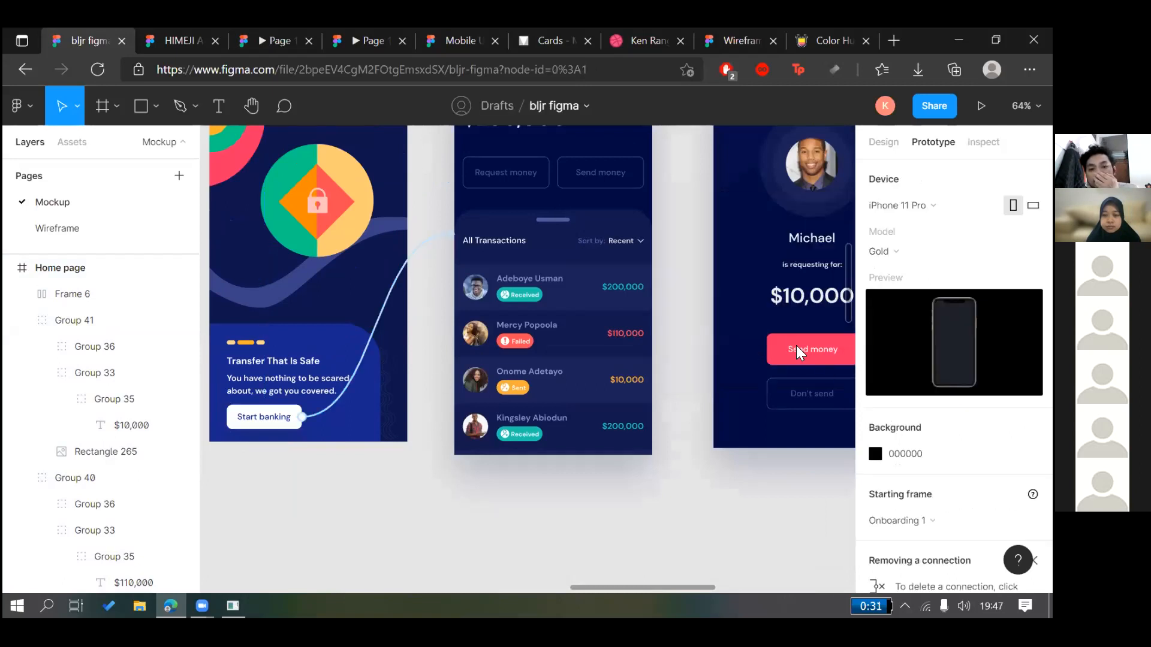
left_click(386, 304)
left_click(782, 336)
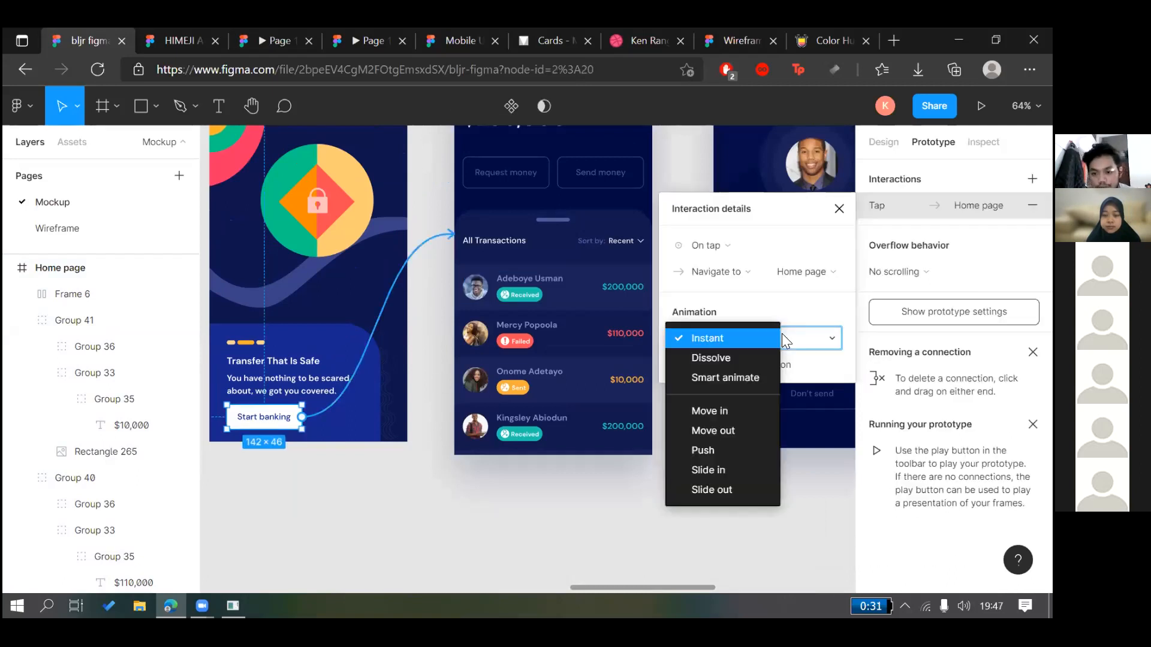
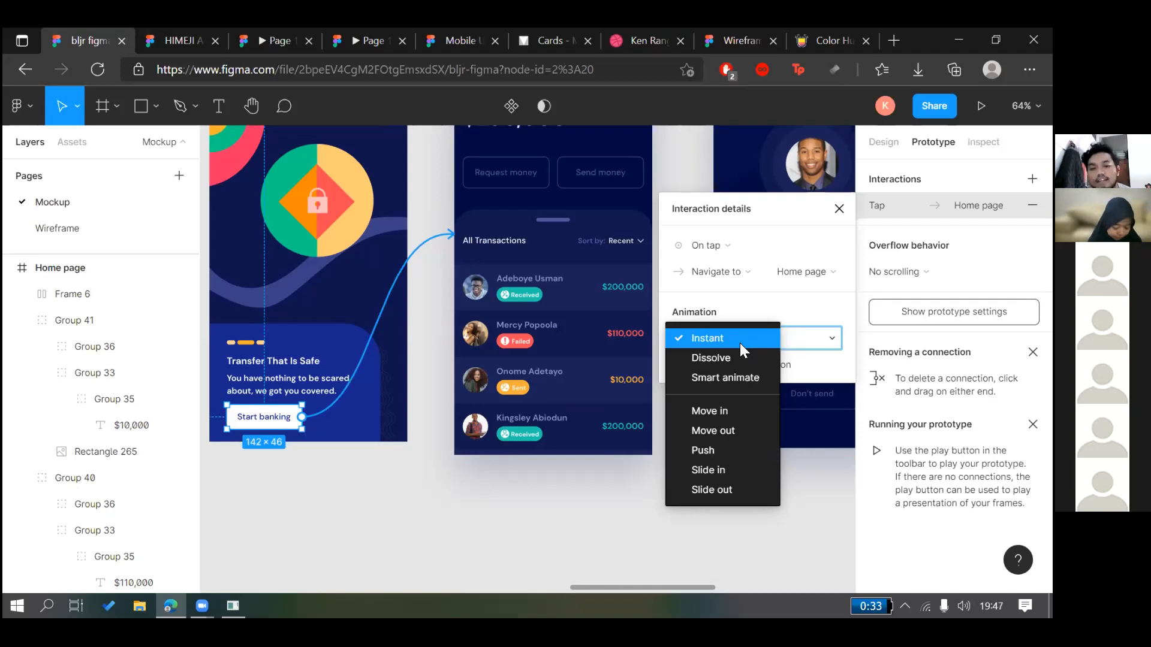
Keep the Instant transition and open the prototype in a single preview tab
left_click(667, 375)
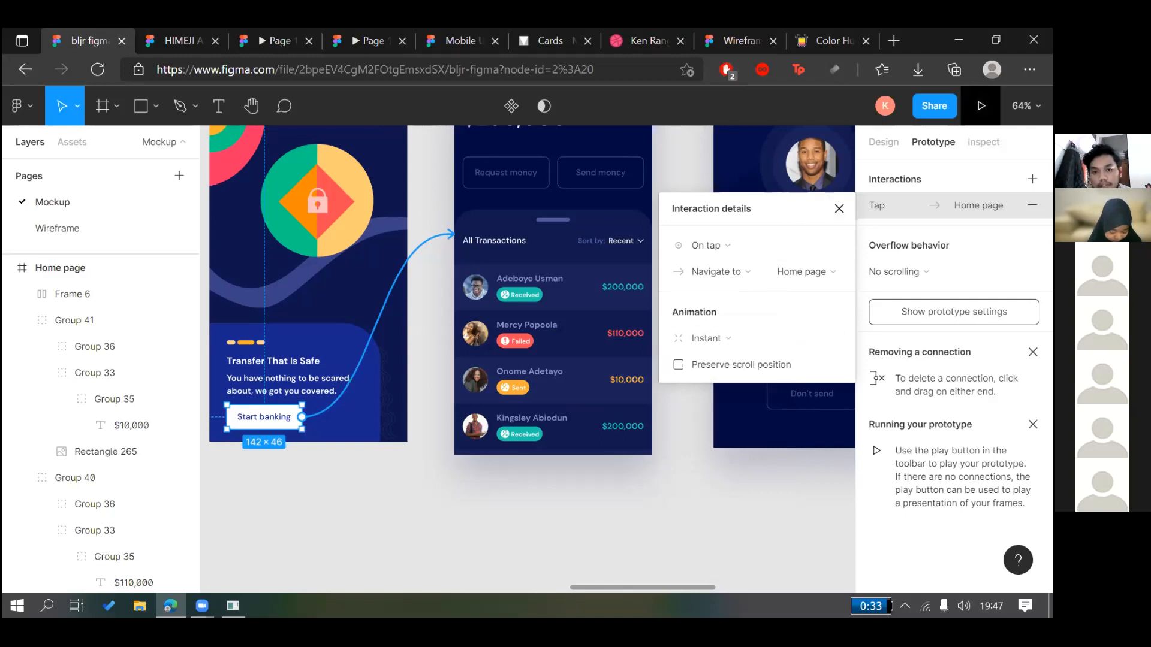
left_click(221, 28)
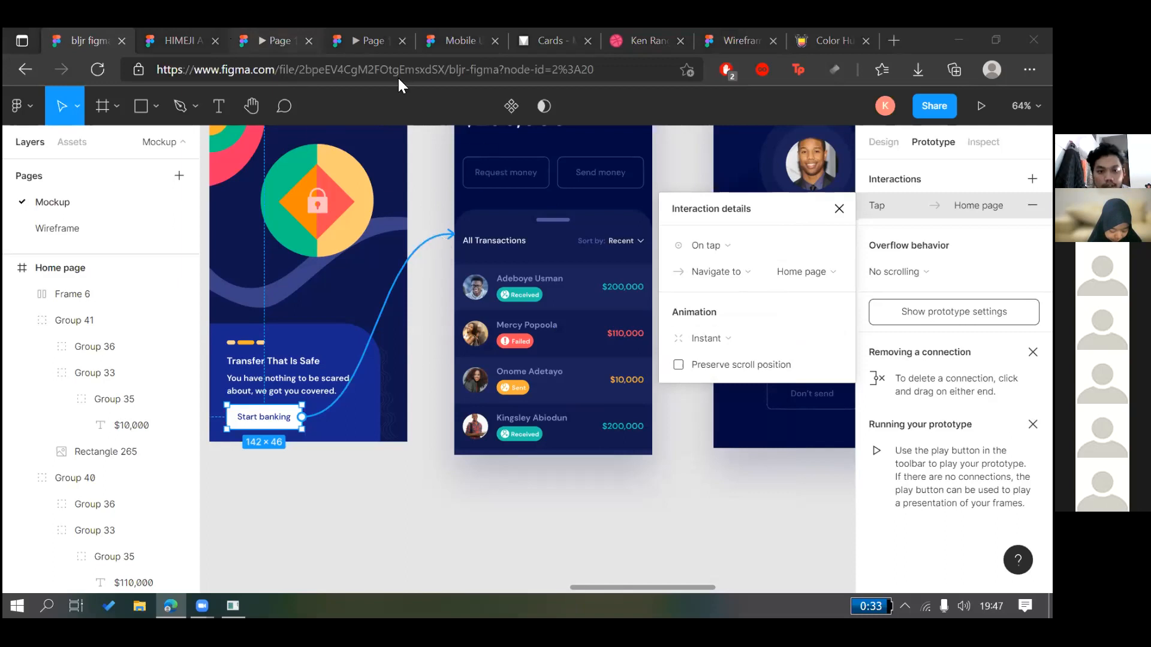
left_click(372, 42)
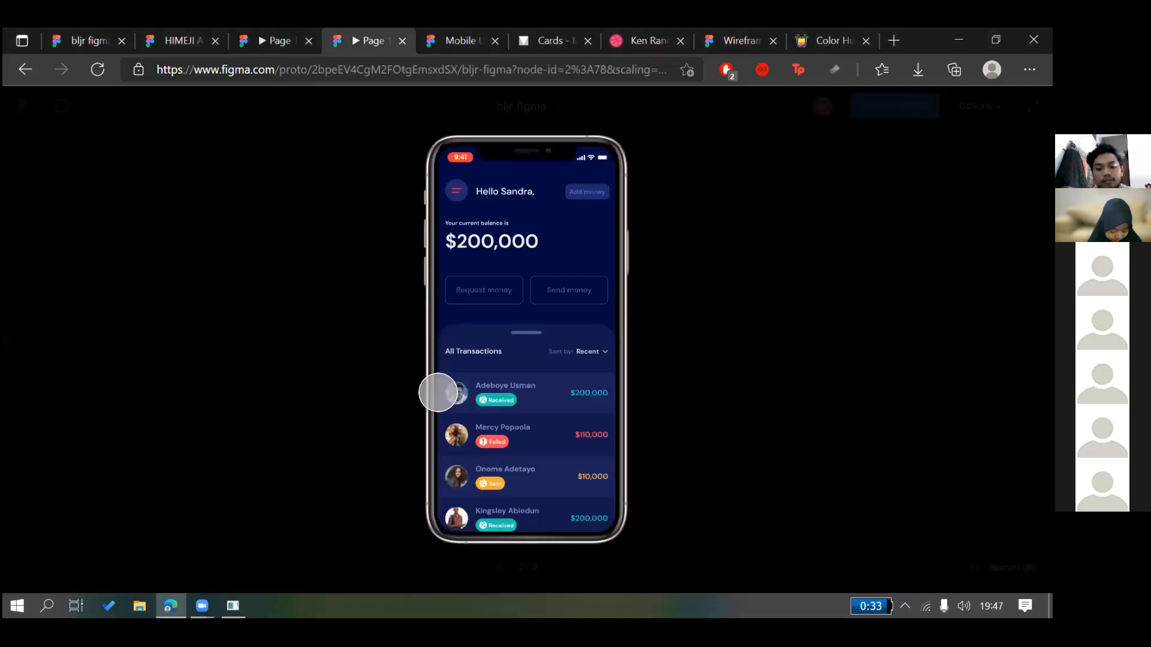
key("ctrl+w")
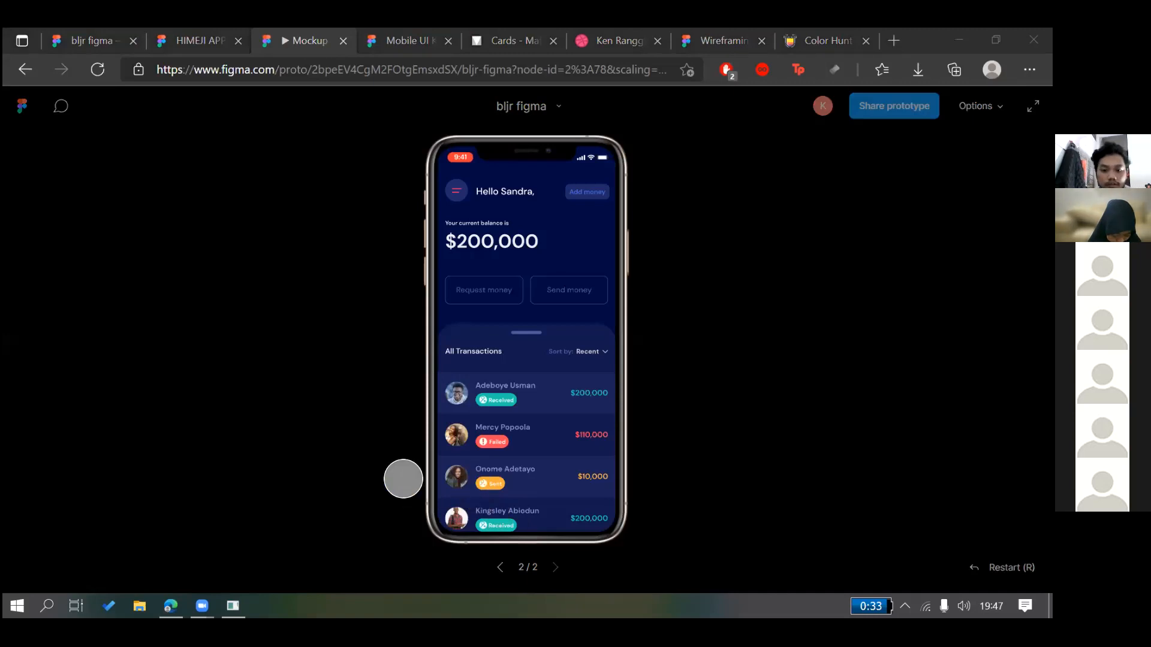
Test the Start banking tap in preview, restarting with R and replaying it twice
left_click(403, 478)
key("r")
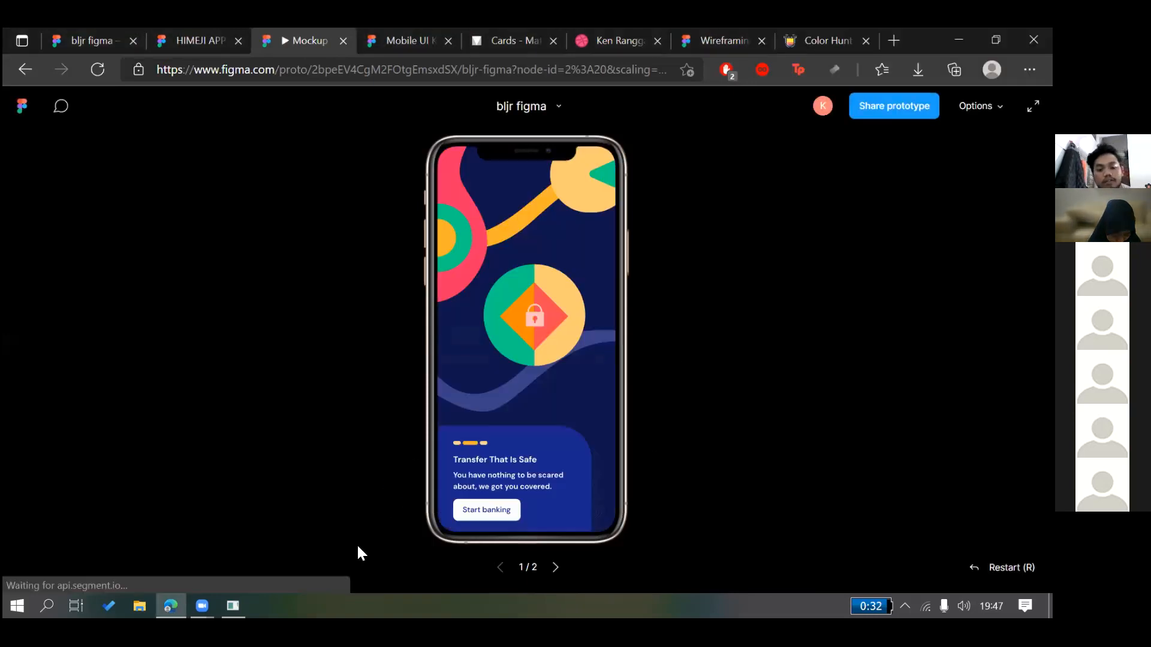
left_click(488, 509)
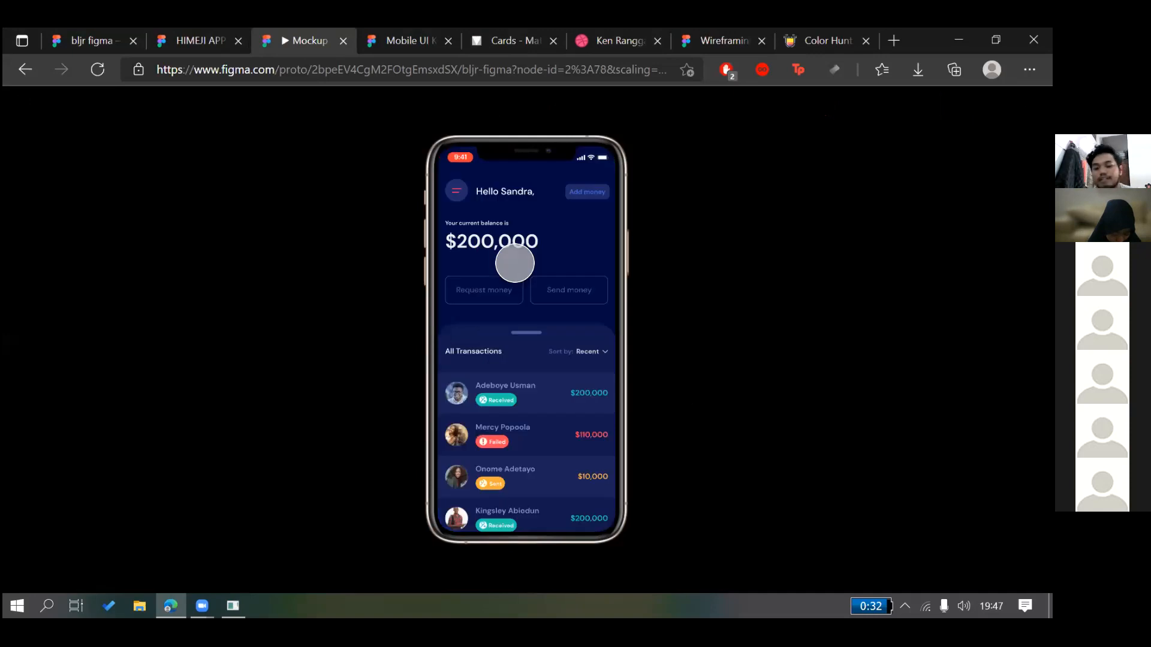
key("r")
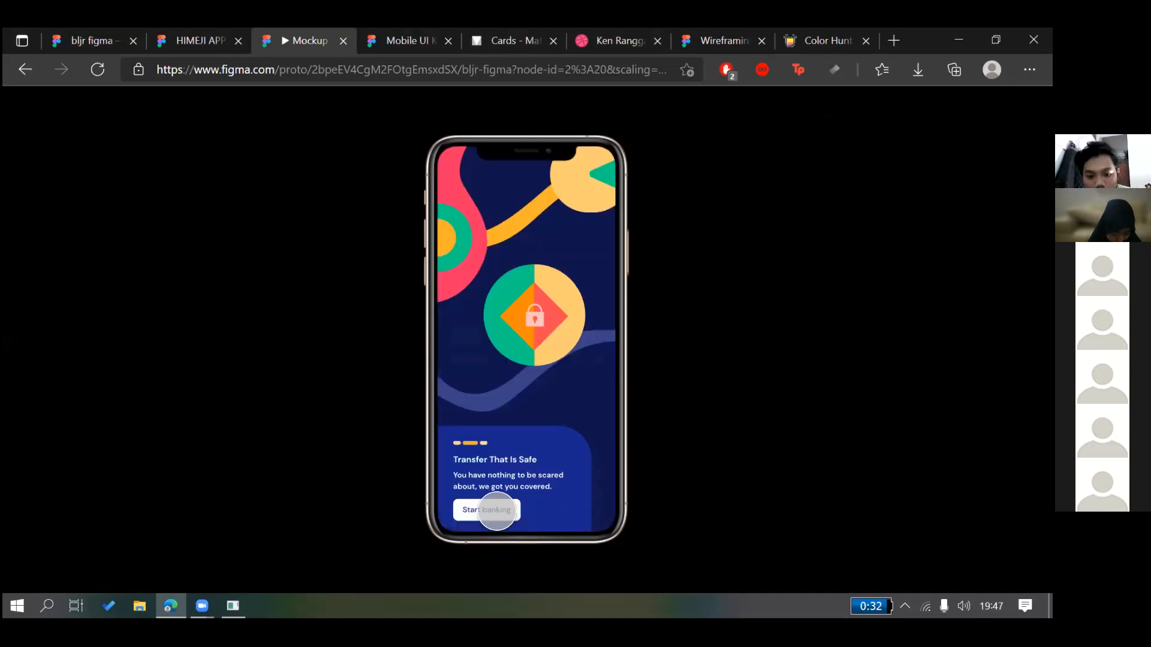
left_click(493, 510)
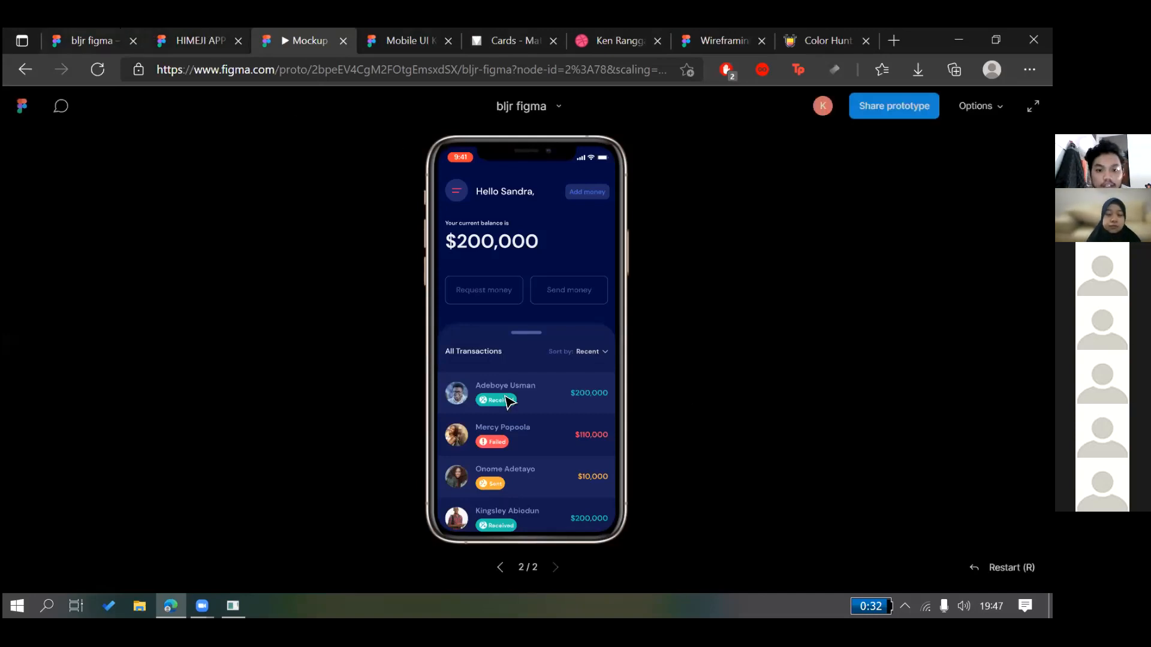
Check the HIMEJI APP file, replay the dissolve, then select the 300ms duration in bljr figma
key("ctrl+shift+Tab")
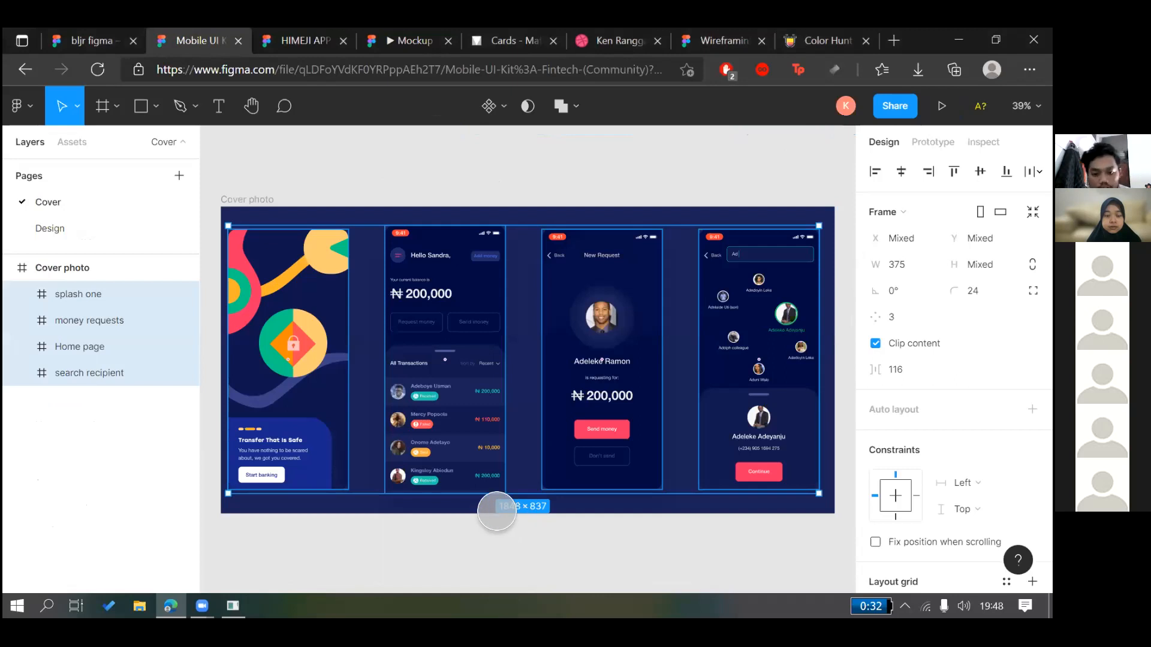
key("ctrl+Tab")
key("ctrl+Tab")
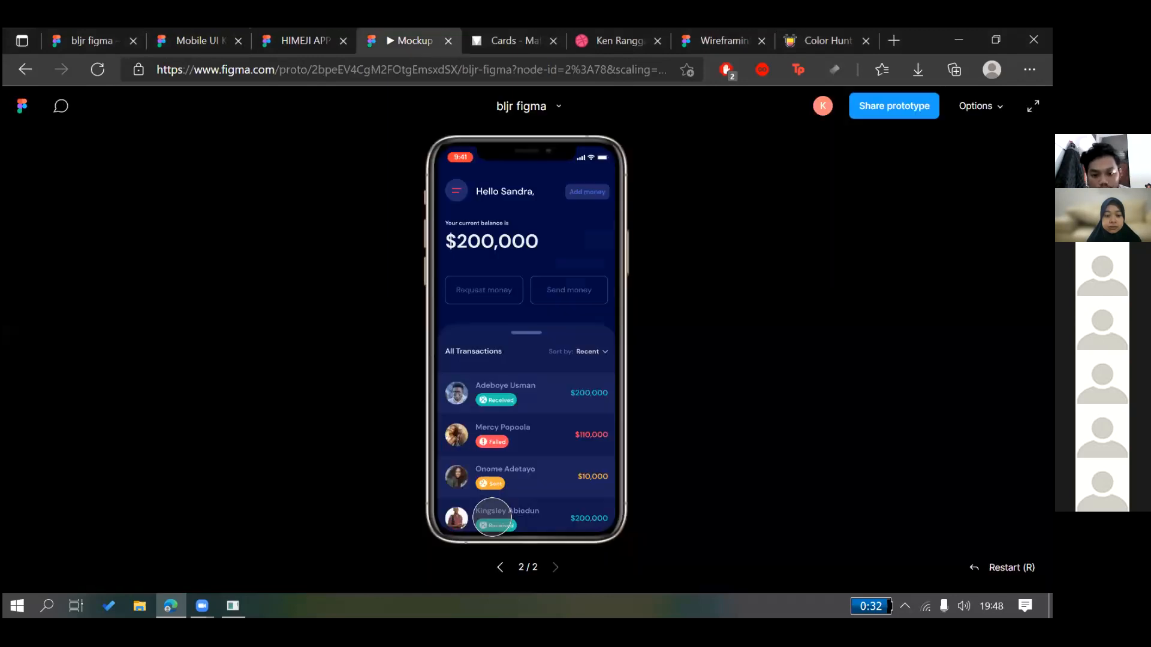
key("Left")
left_click(491, 513)
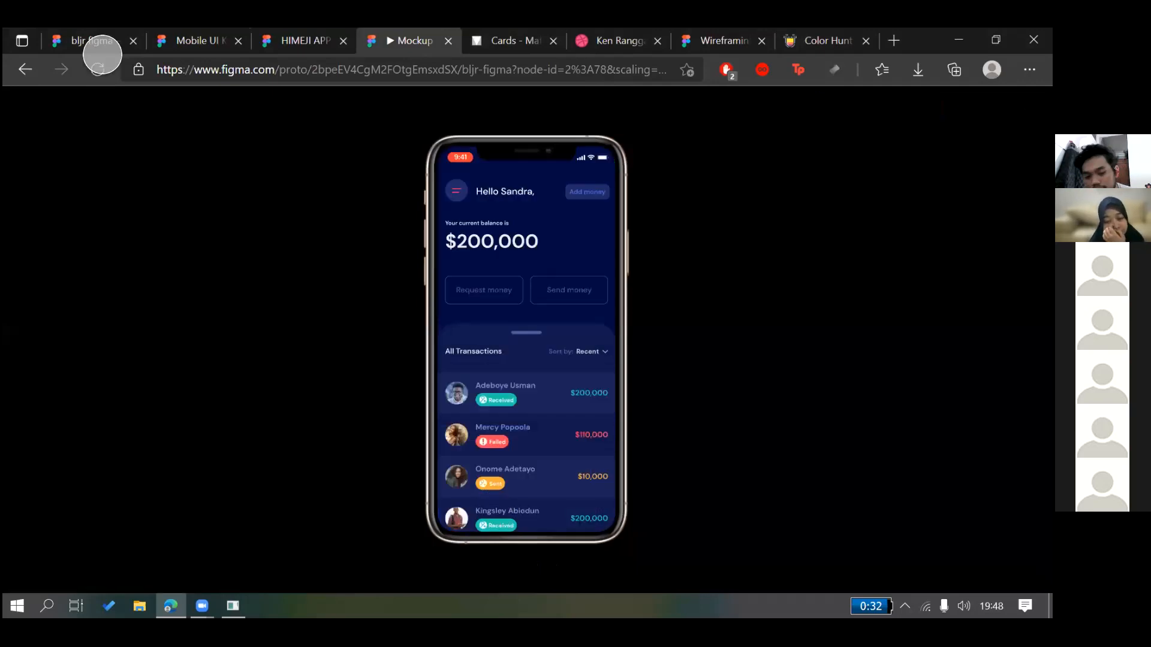
left_click(102, 54)
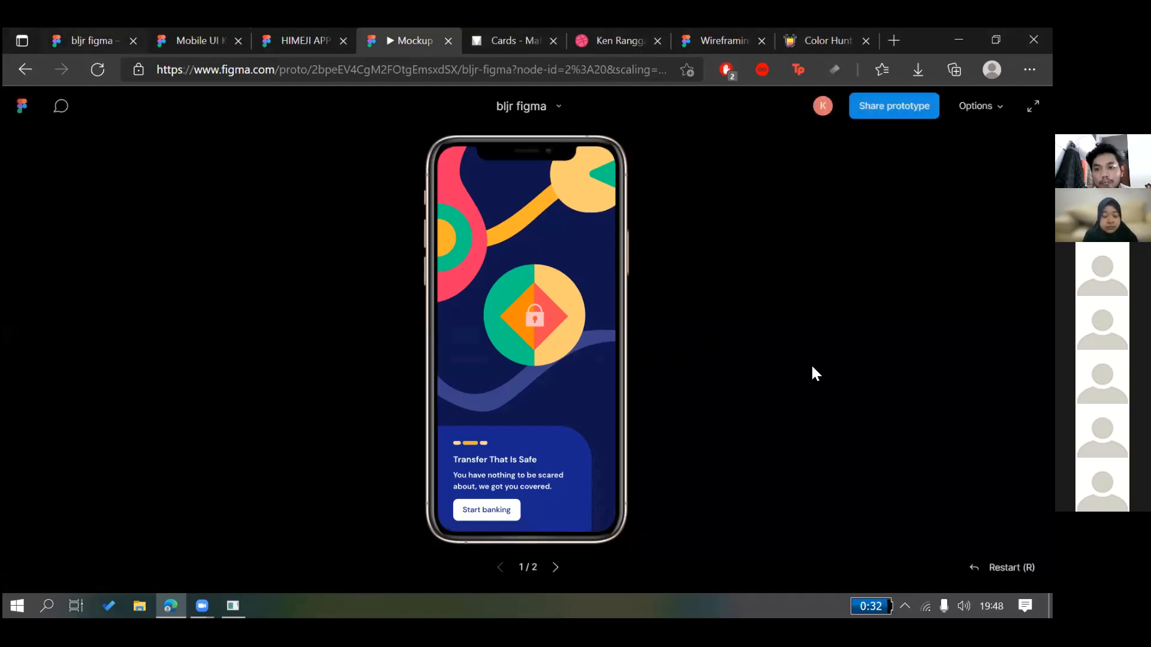
key("ctrl+1")
left_click(800, 375)
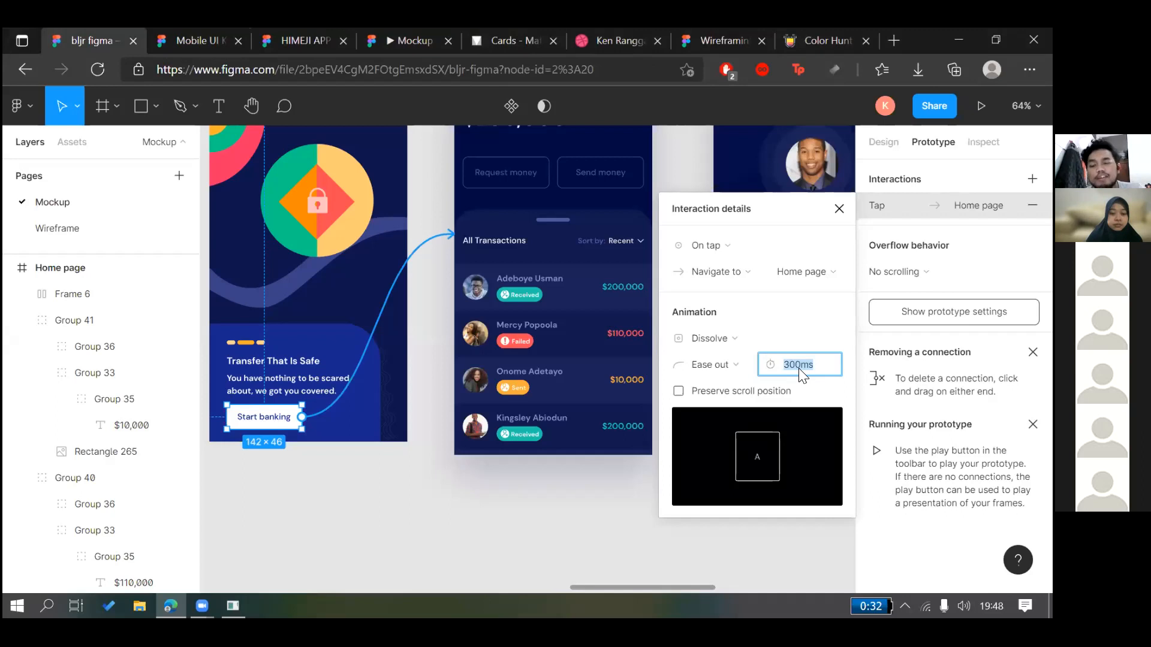
Set the dissolve duration to 600ms, replay the slower fade in preview, and keep Ease out
type("600")
key("Return")
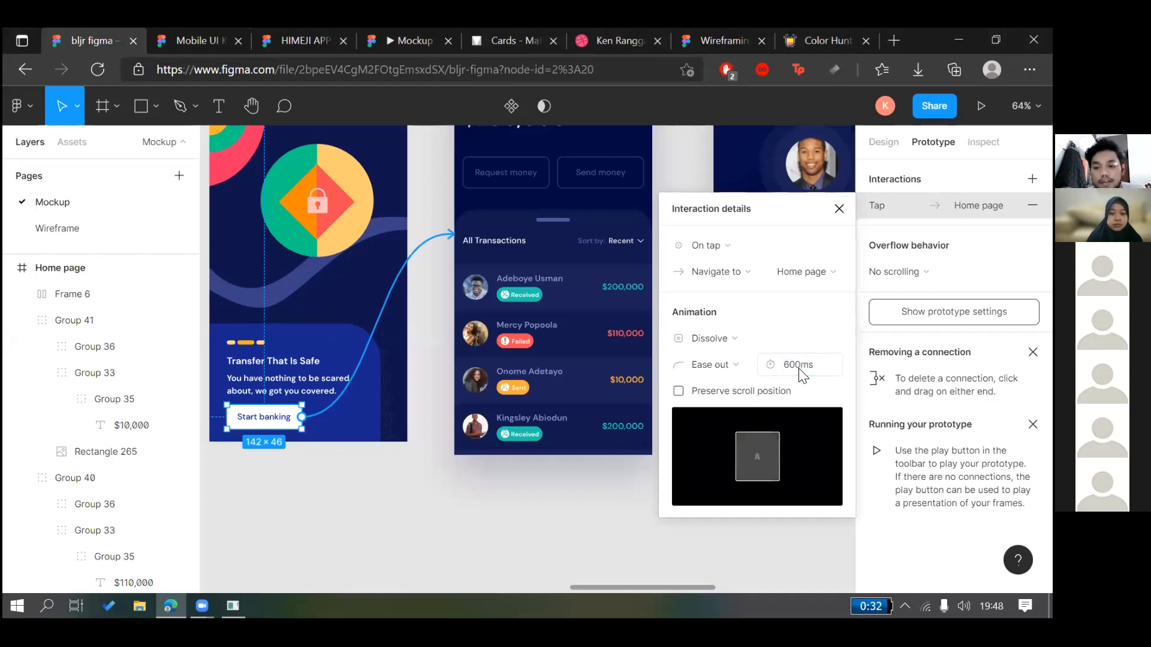
left_click(197, 41)
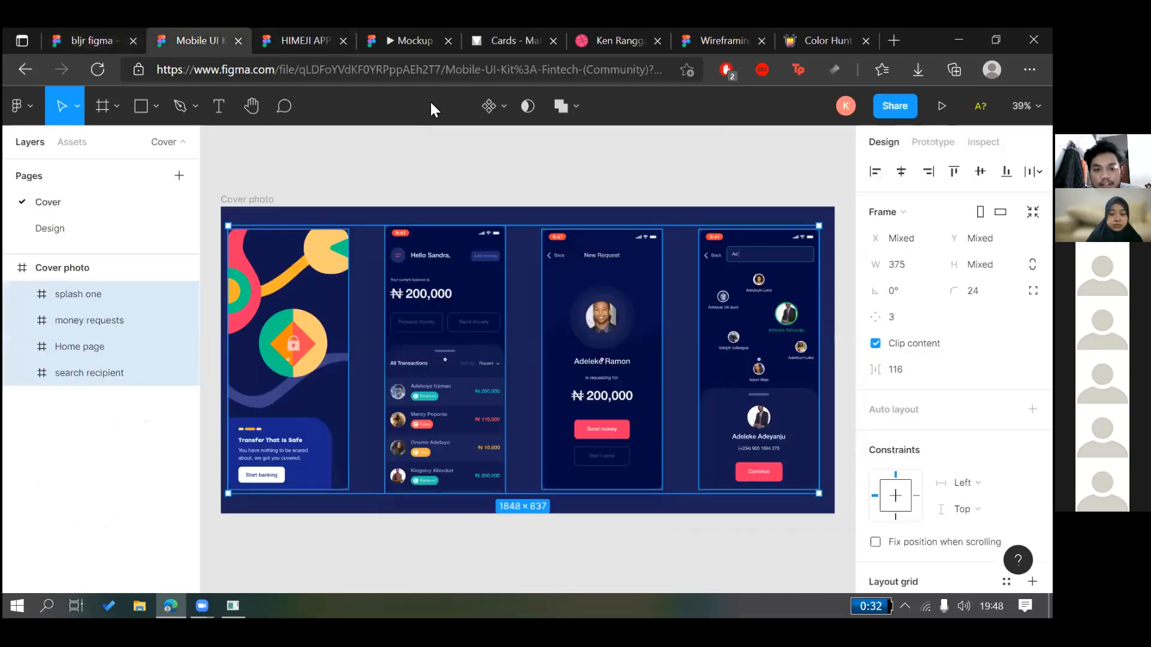
left_click(431, 106)
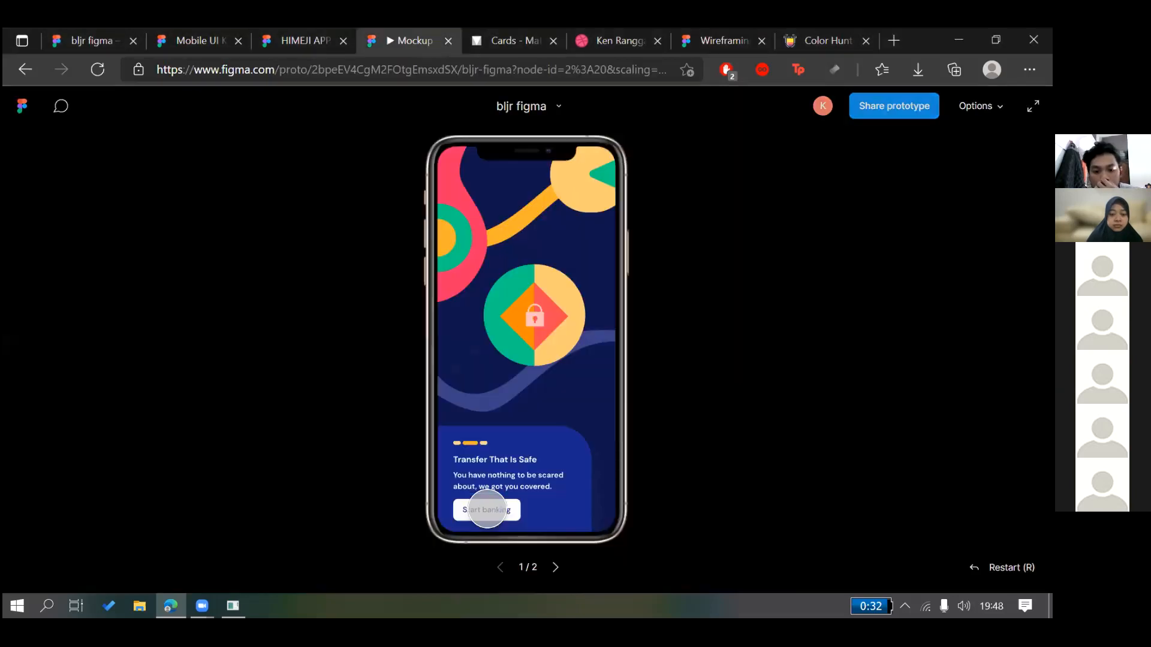
left_click(487, 509)
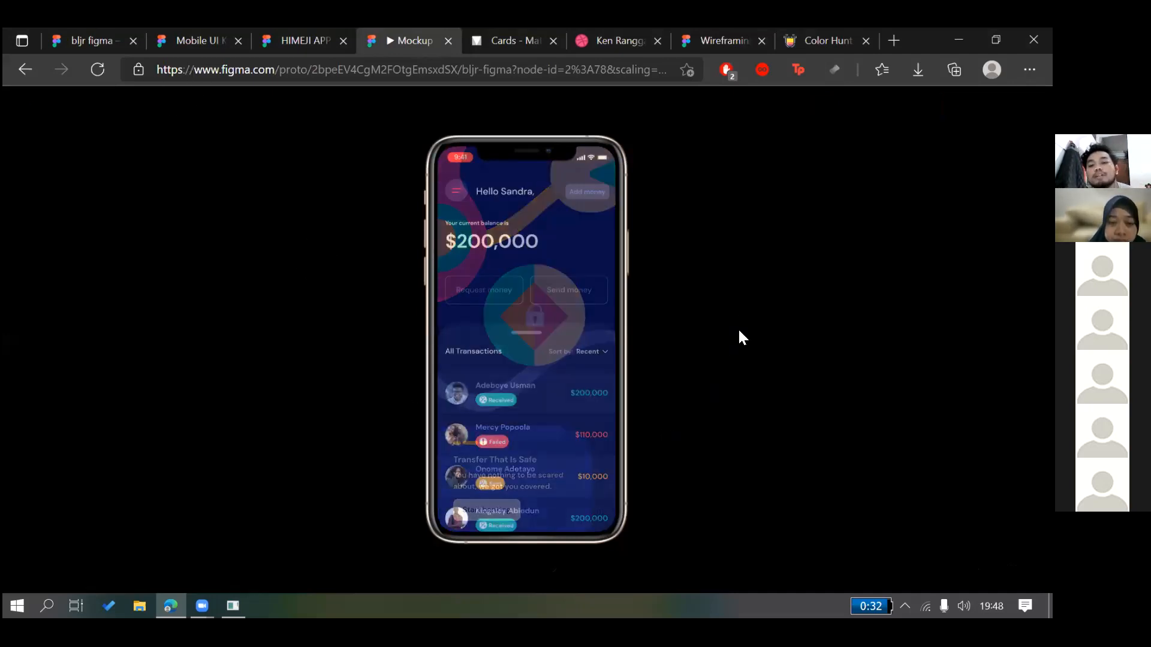
left_click(728, 374)
left_click(728, 374)
left_click(728, 374)
left_click(728, 373)
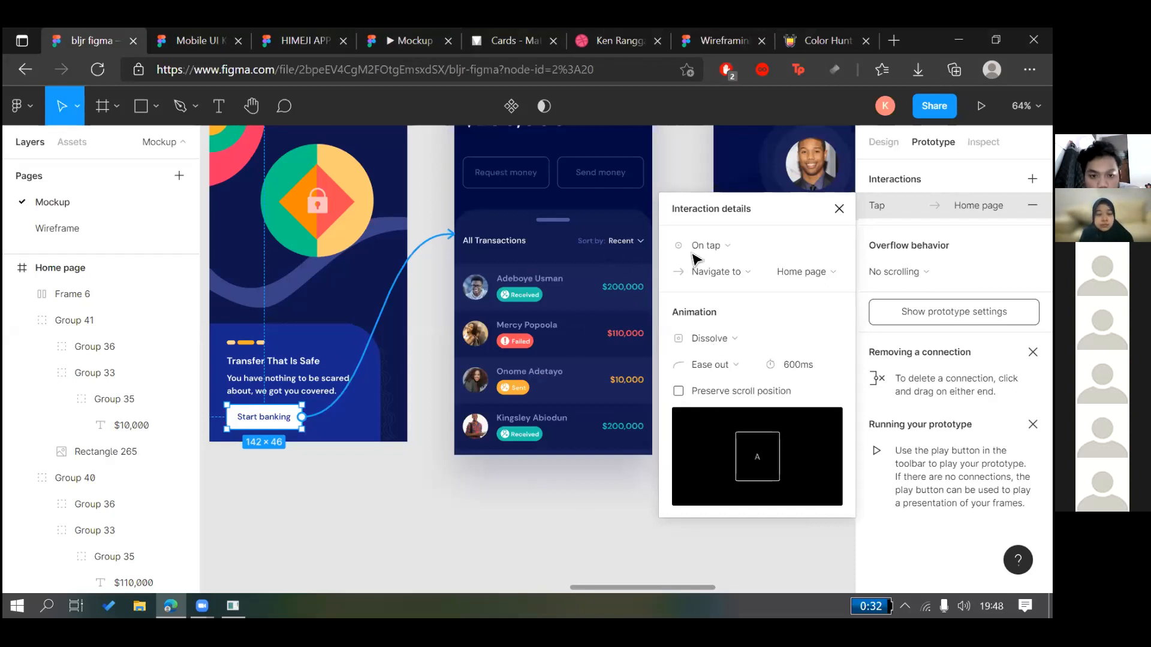
Connect the Home page's Request money button to the money requests screen
left_click(655, 287)
scroll(656, 290, "up", 2)
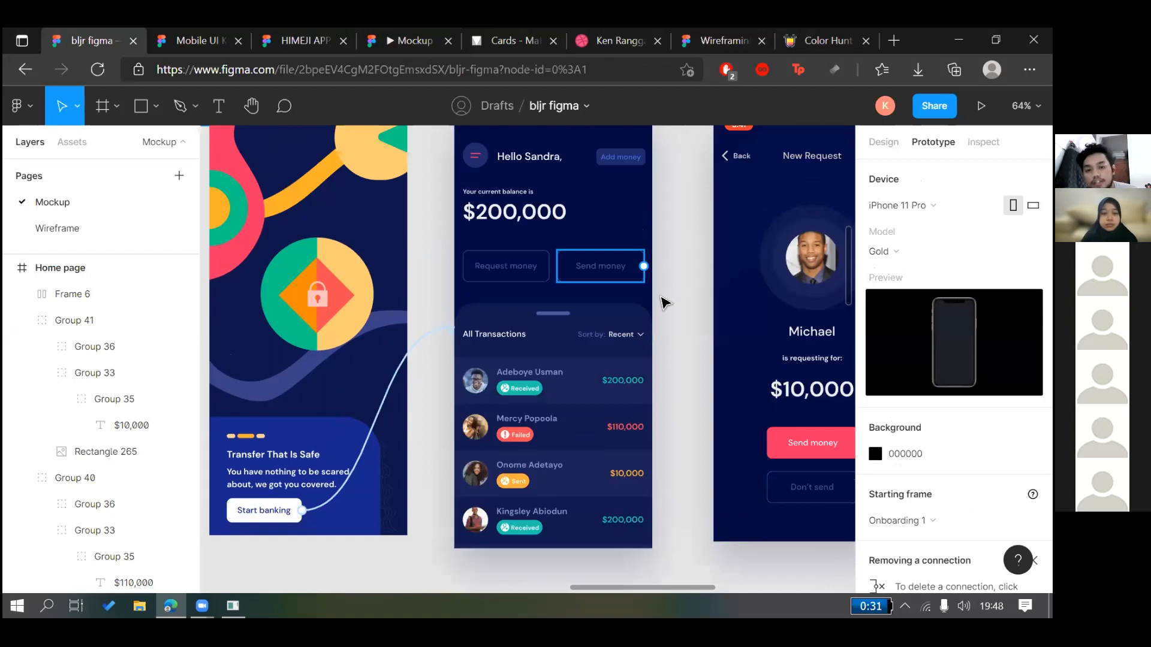
scroll(664, 303, "down", 2)
scroll(749, 153, "up", 1)
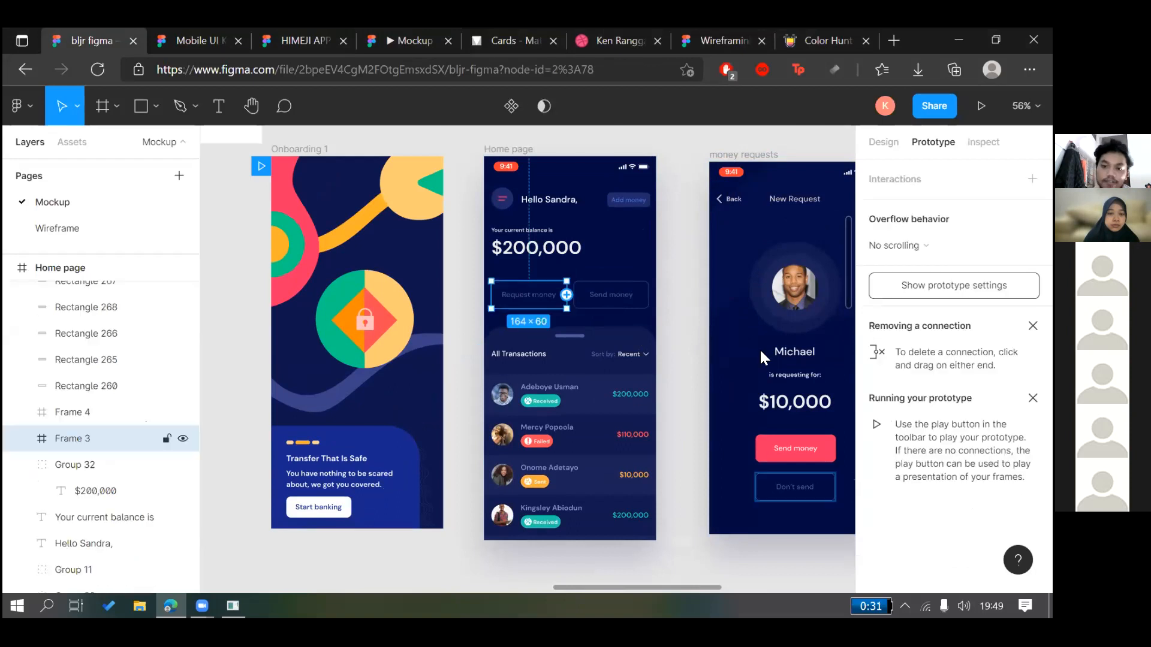
left_click_drag(566, 295, 844, 205)
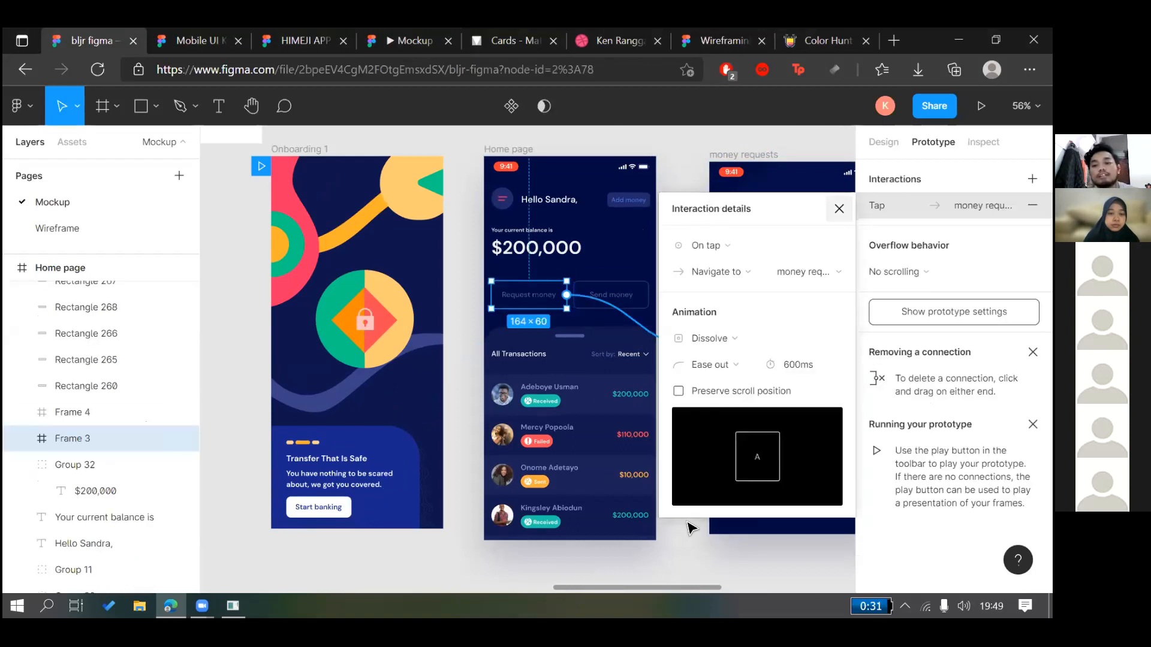
left_click(636, 543)
Link the Send money button on money requests to the search recipient screen
scroll(635, 542, "right", 1)
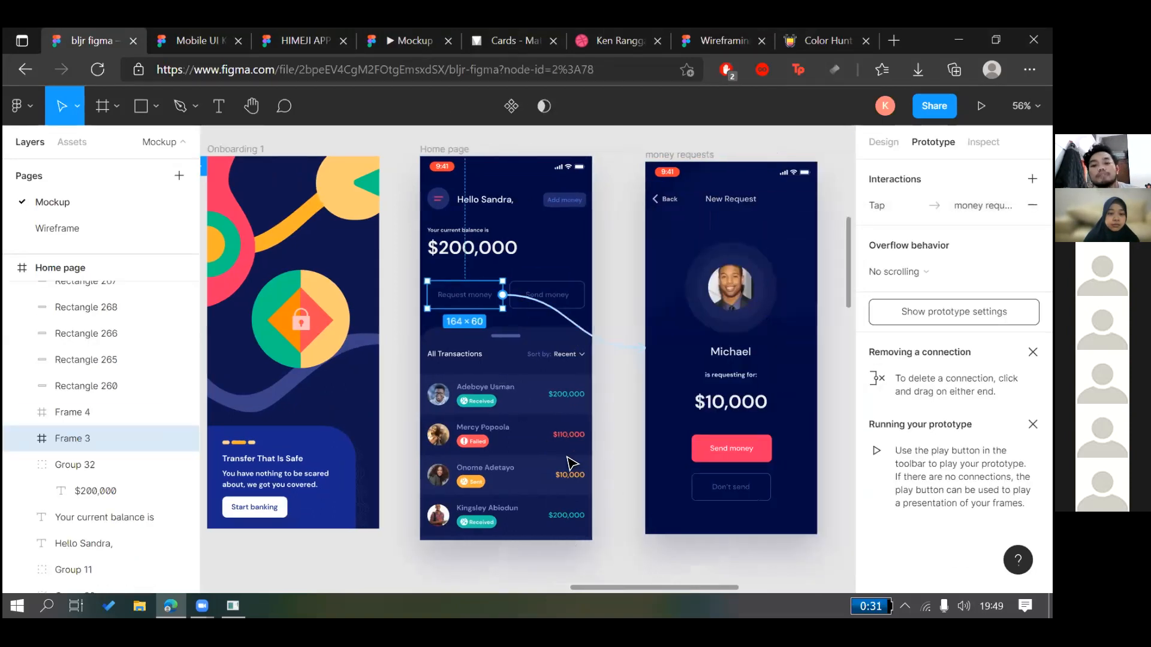
scroll(570, 462, "right", 2)
left_click(650, 442)
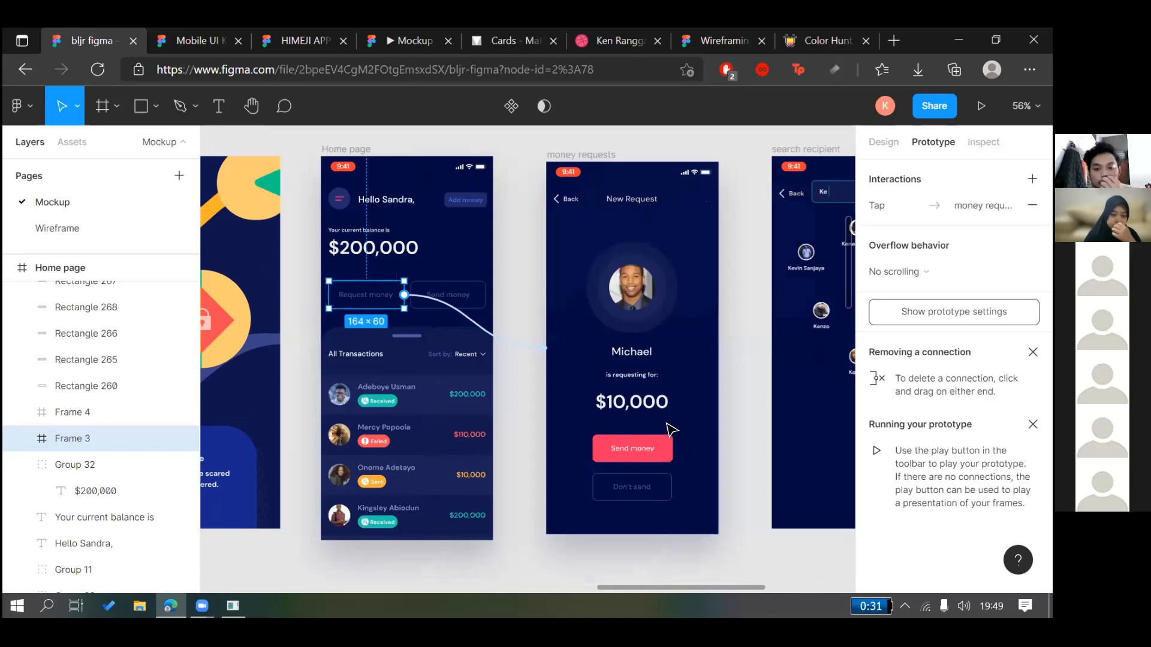
scroll(670, 429, "right", 1)
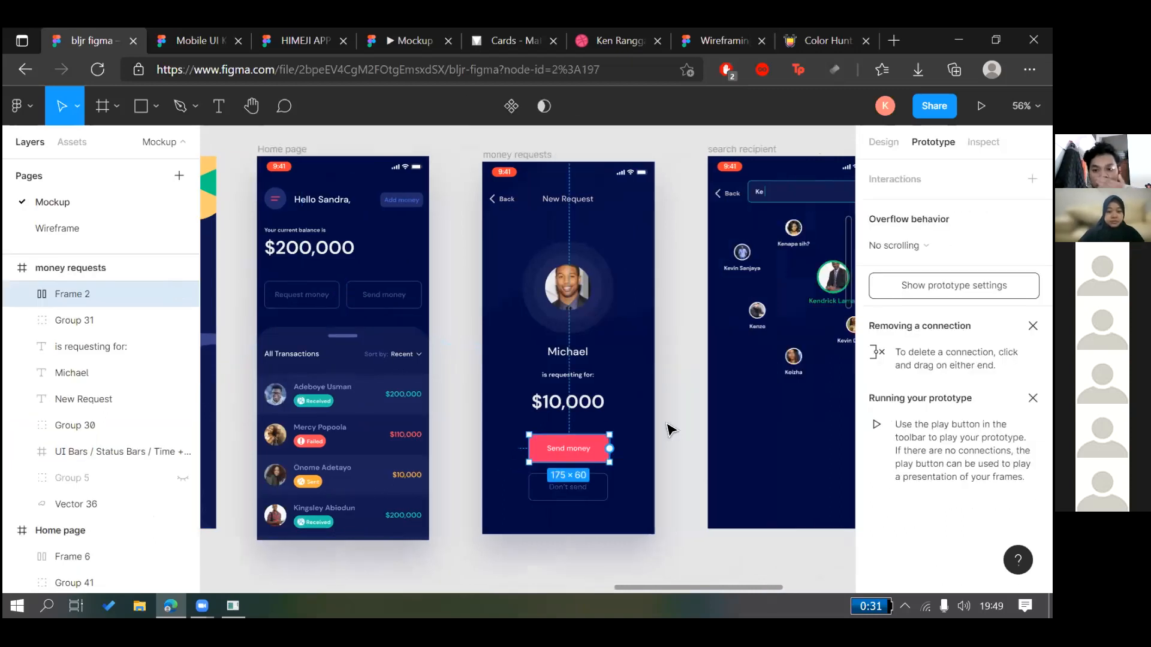
left_click(670, 429)
scroll(558, 456, "right", 1)
left_click(580, 453)
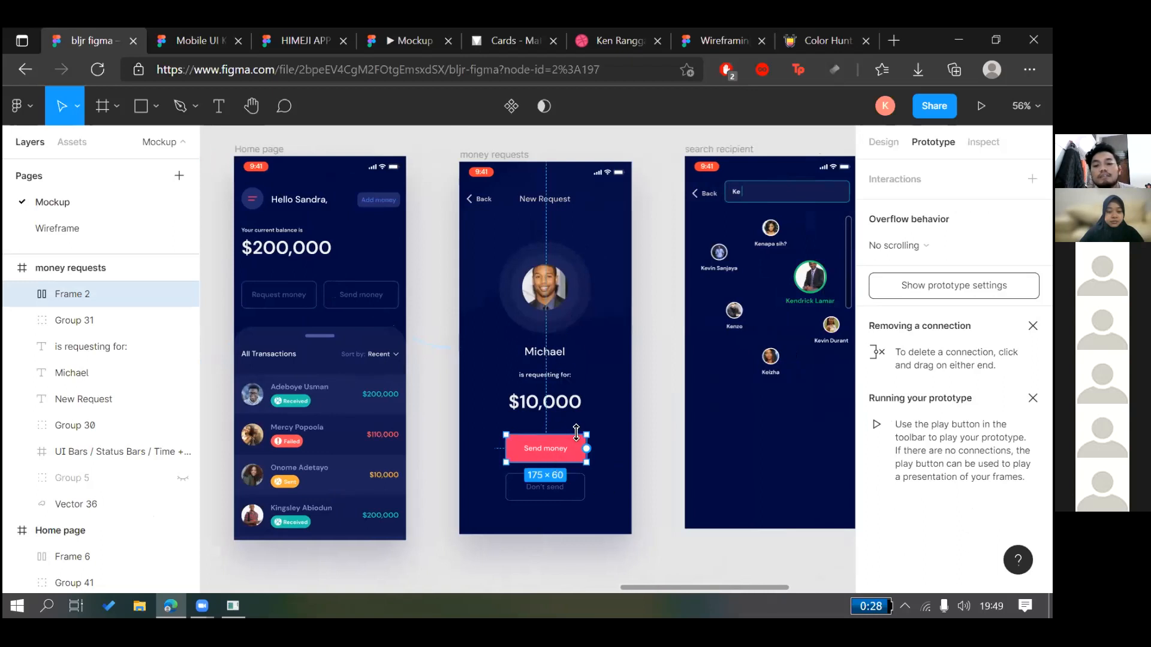
scroll(579, 443, "right", 3)
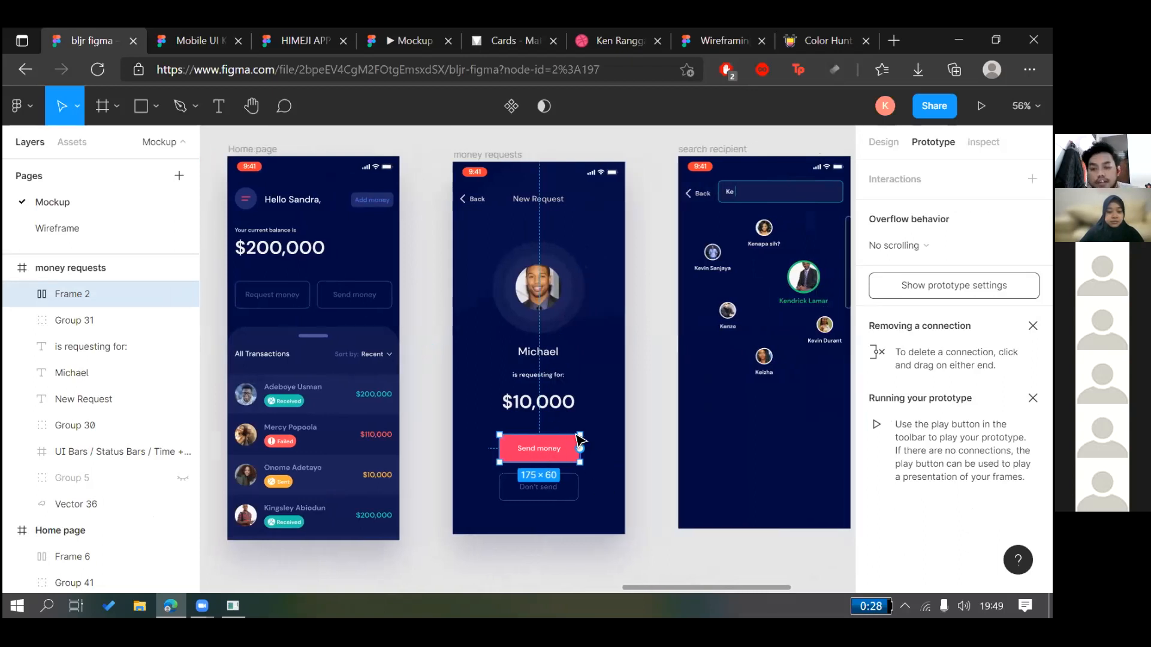
scroll(461, 431, "right", 1)
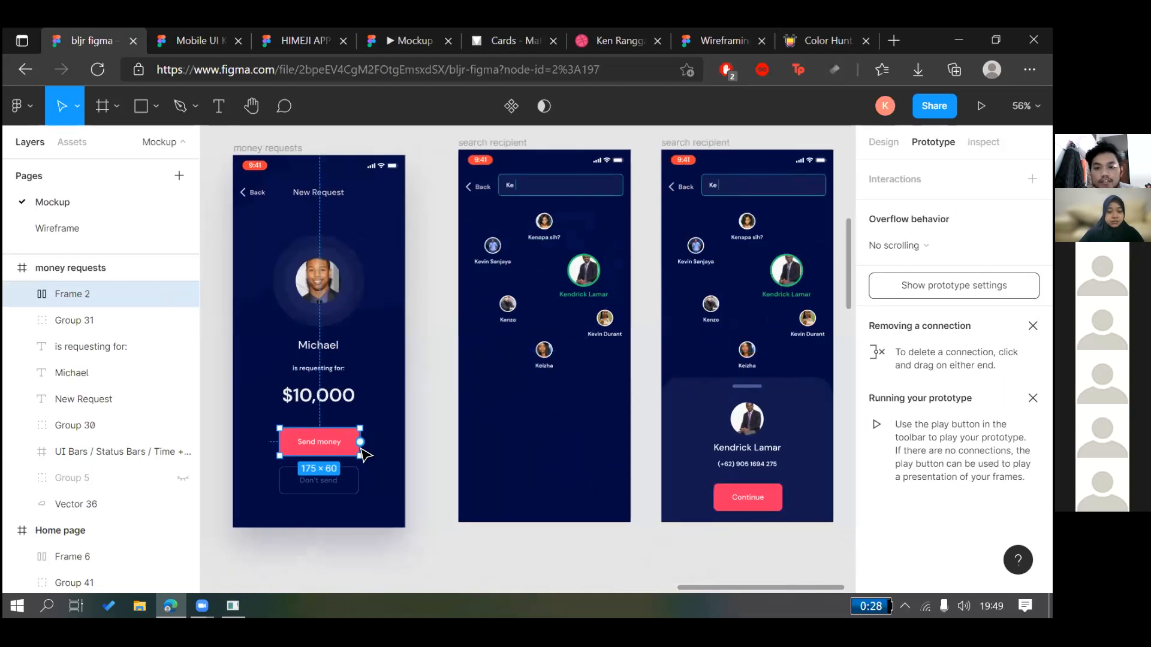
left_click_drag(691, 527, 644, 540)
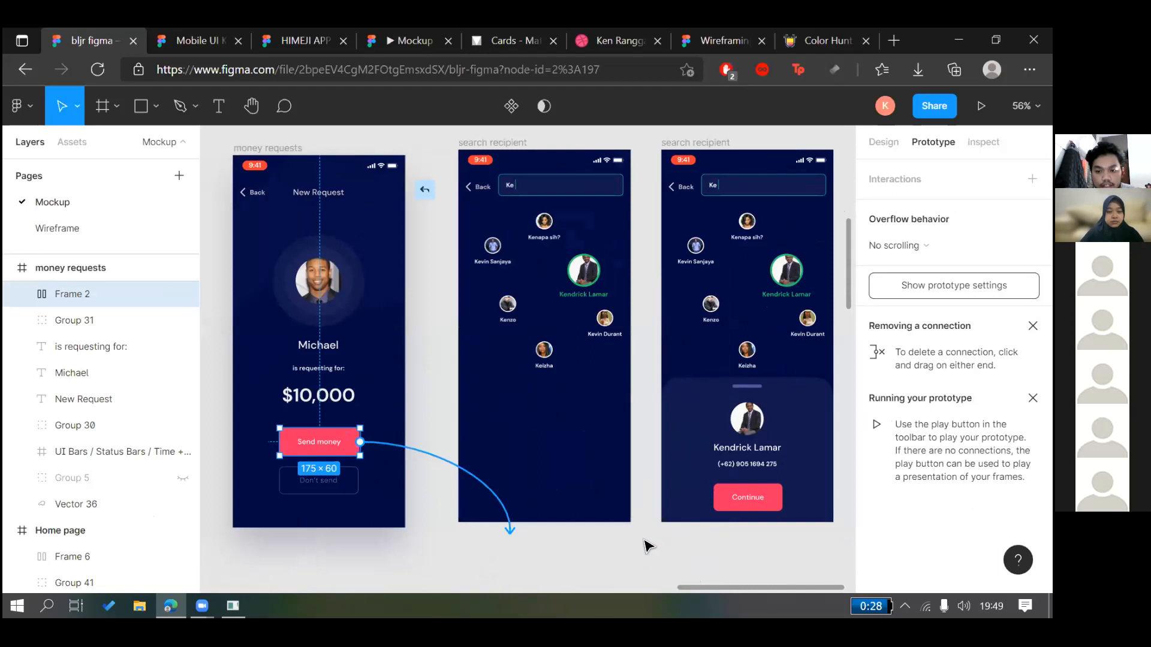
left_click(644, 545)
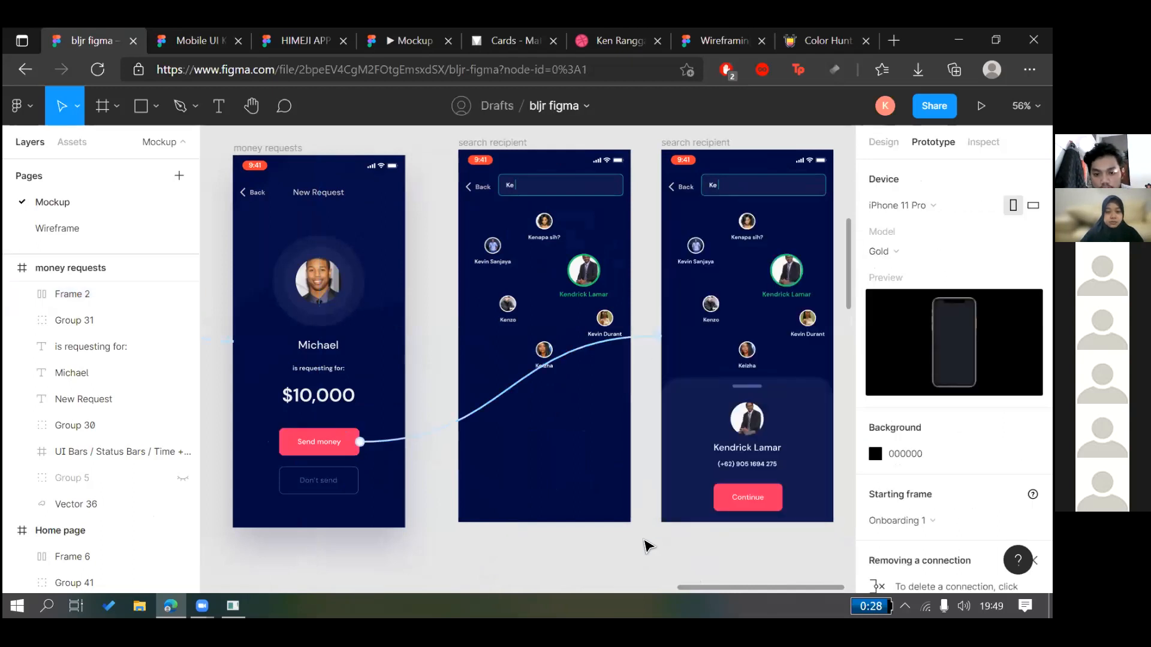
scroll(646, 546, "left", 5)
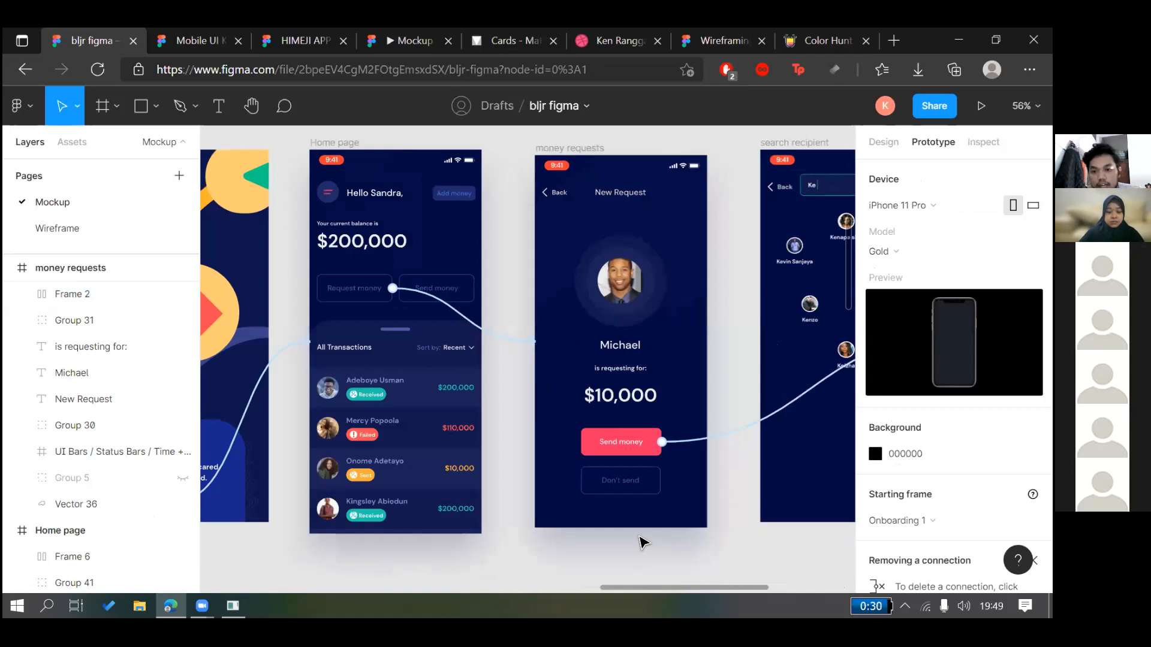
scroll(643, 542, "right", 6)
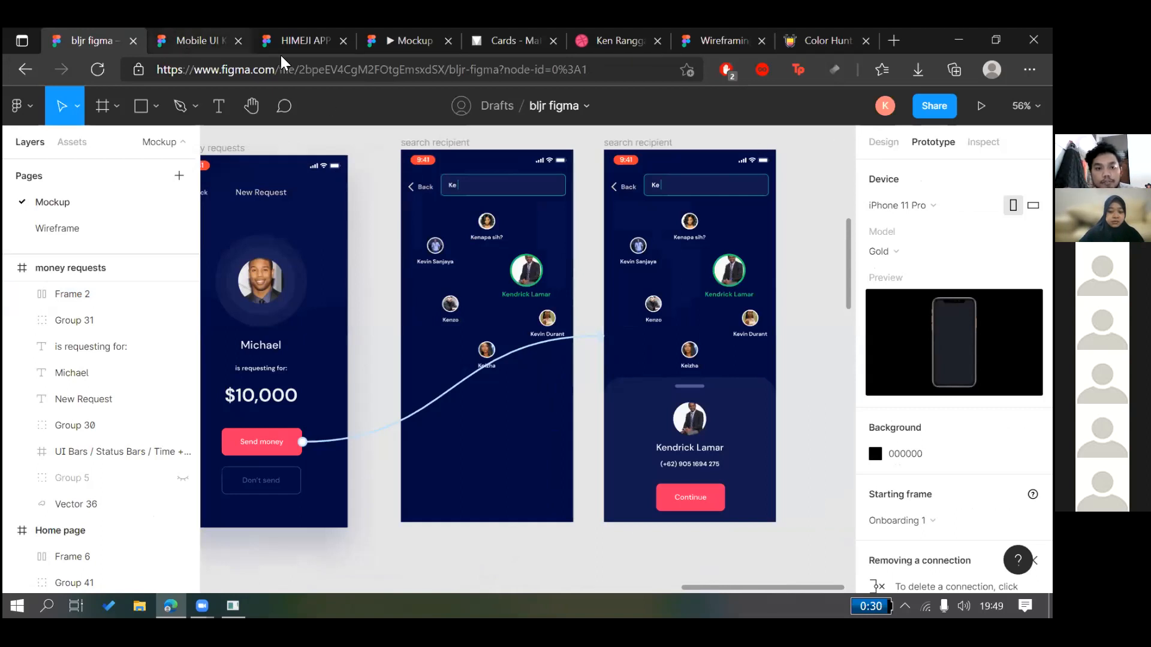
key("ctrl+Tab")
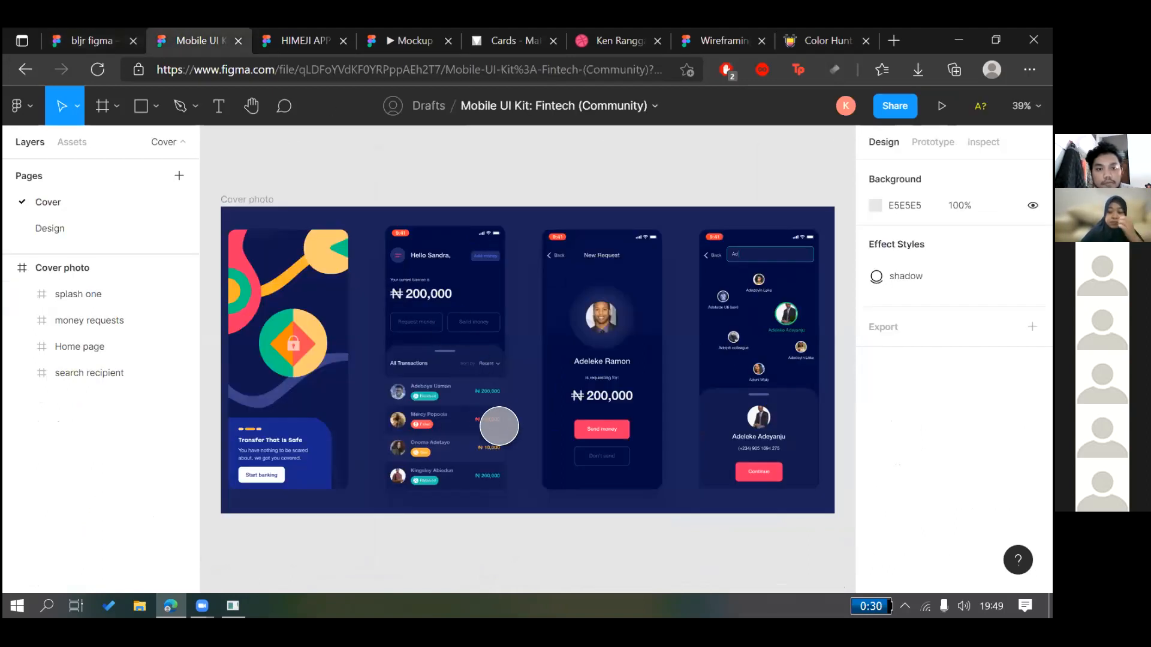
key("ctrl+Tab")
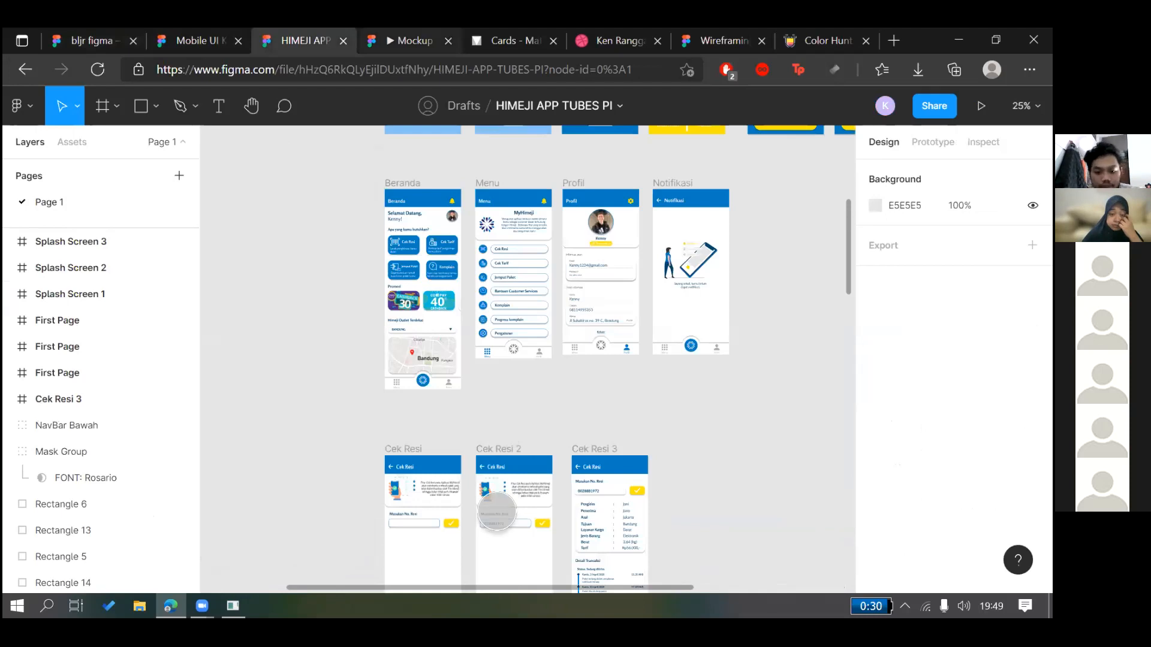
key("ctrl+Tab")
key("r")
left_click(491, 302)
left_click(491, 298)
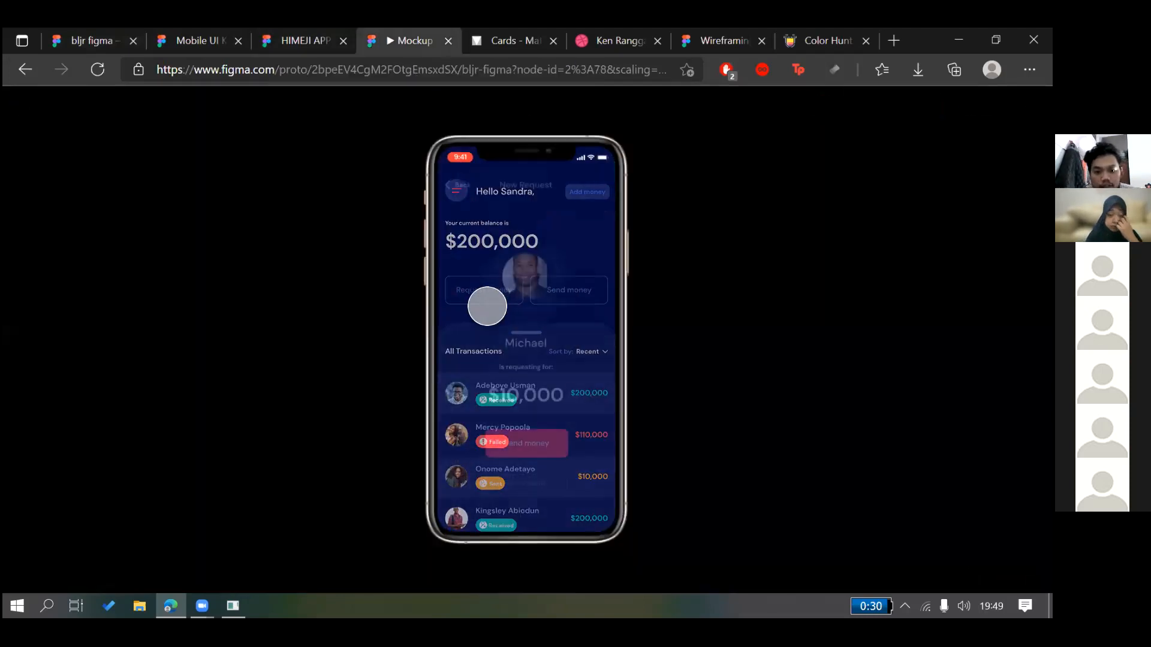
left_click(534, 442)
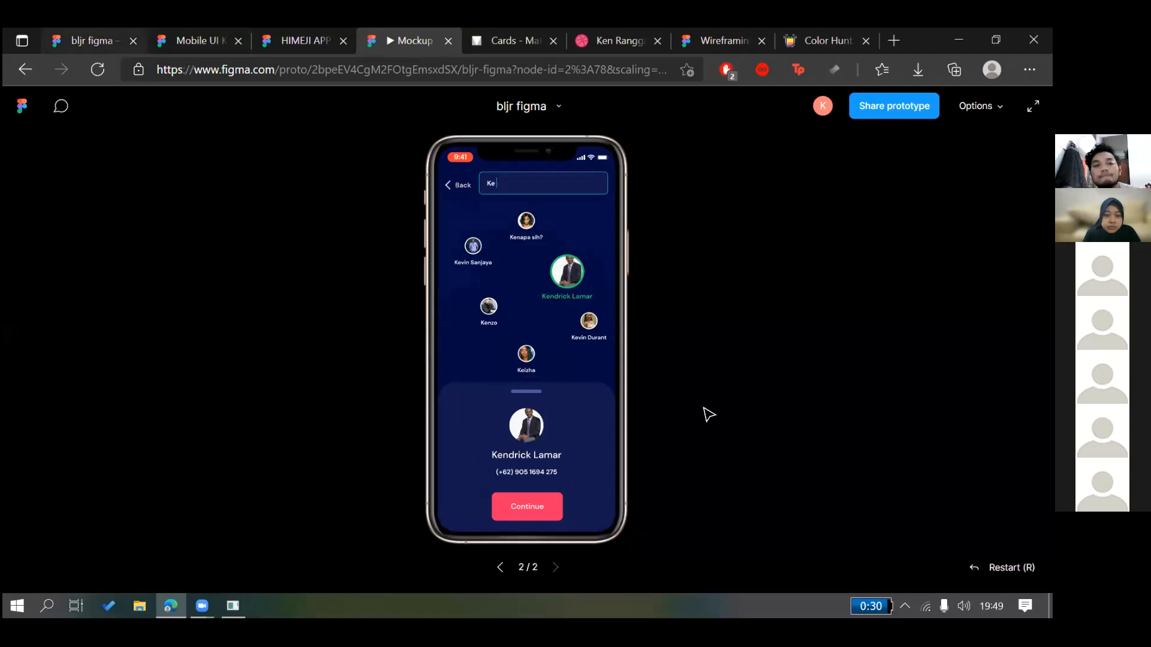
key("ctrl+1")
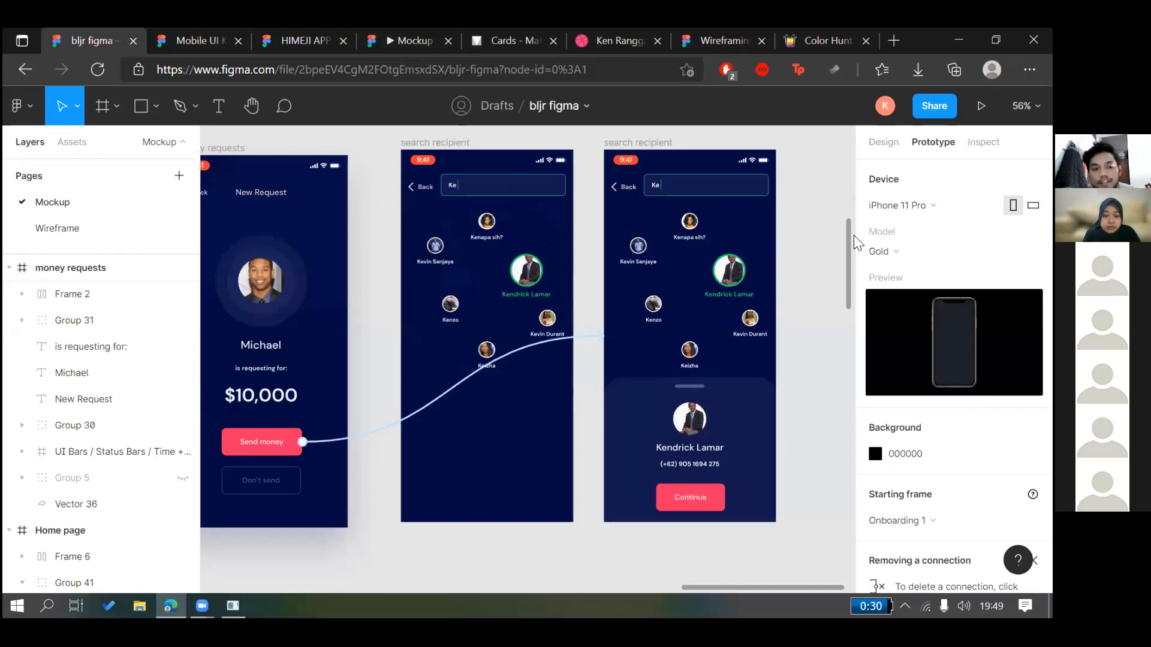
Connect the bottom card's grab bar to the plain search recipient screen
left_click(745, 421)
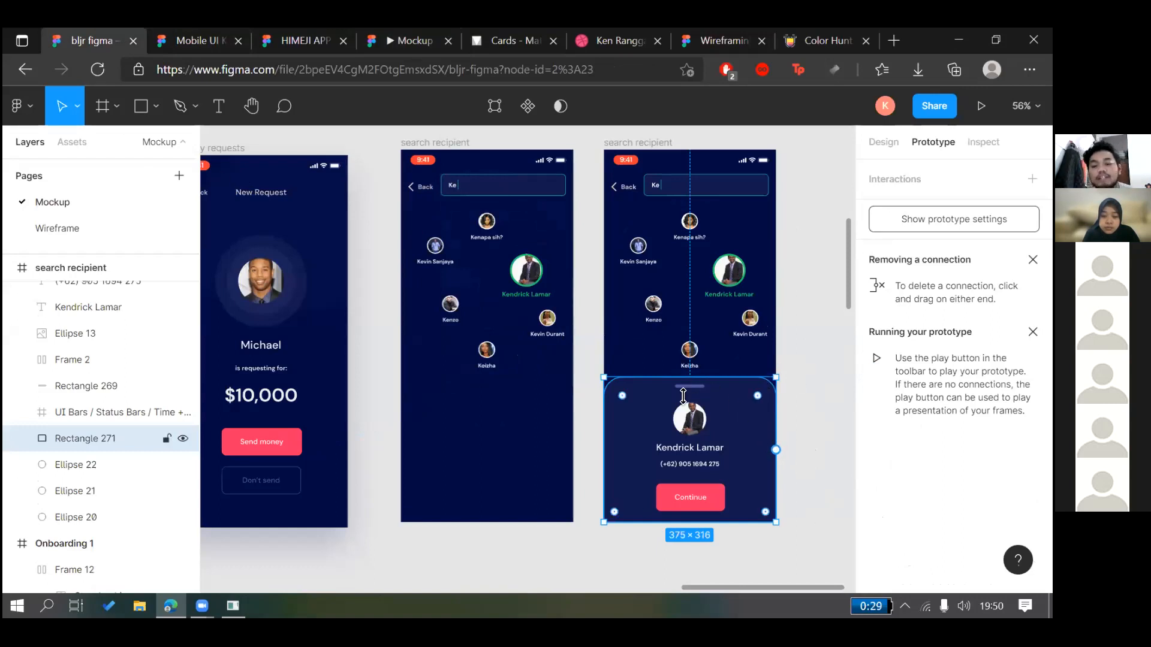
left_click(691, 387)
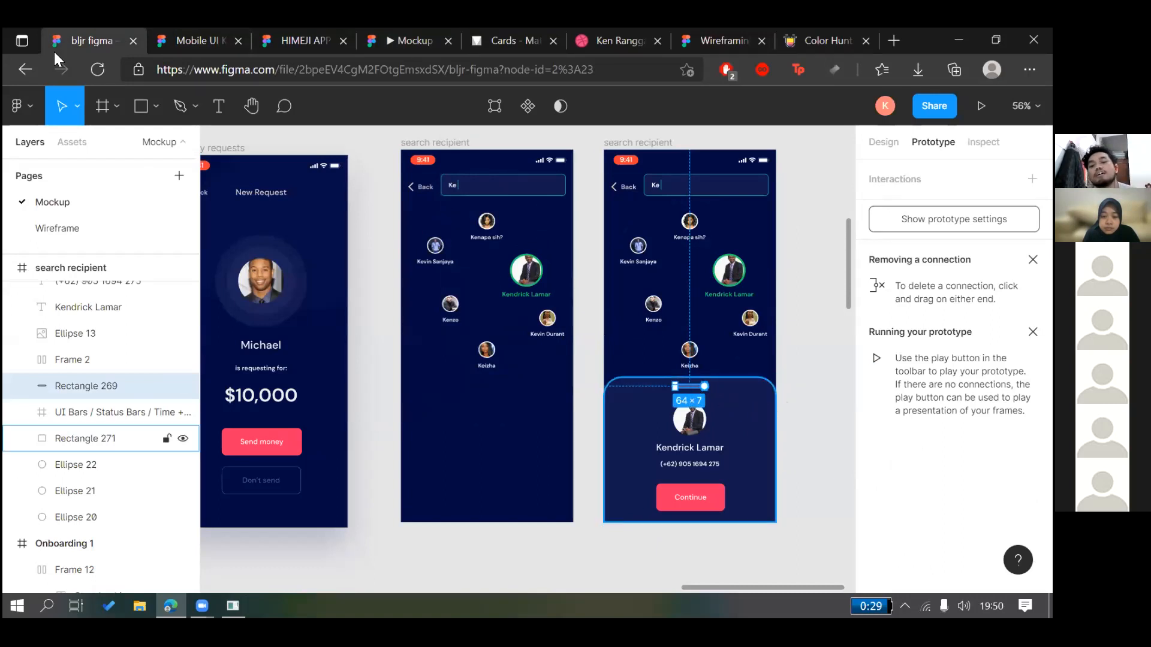
left_click(672, 443)
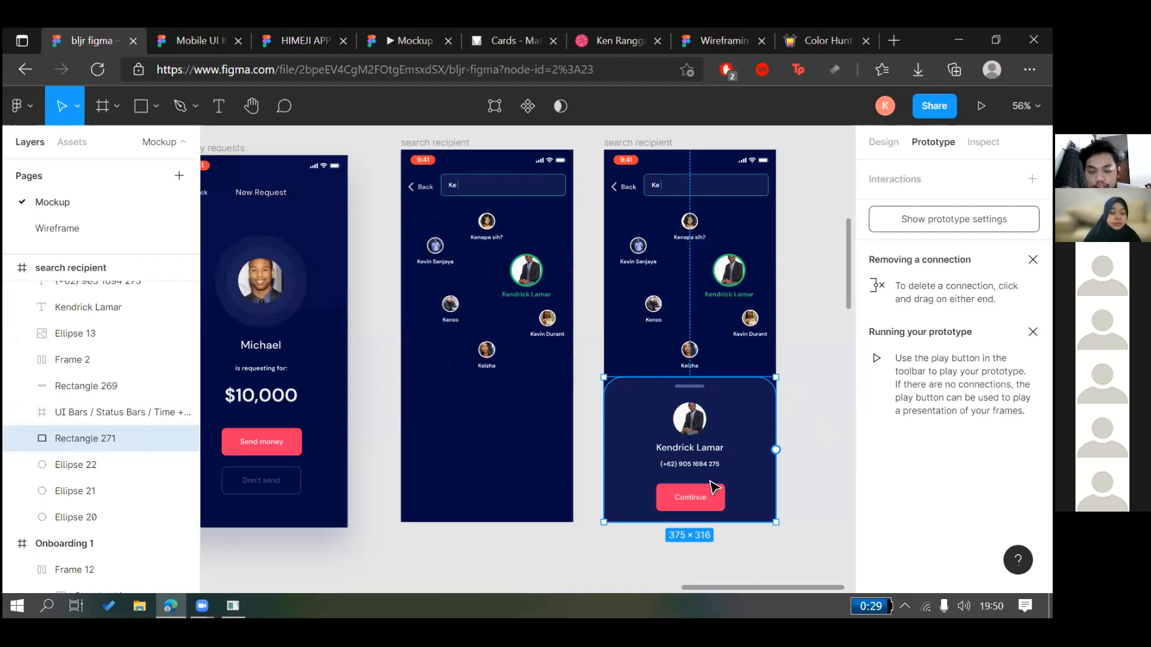
left_click(697, 387)
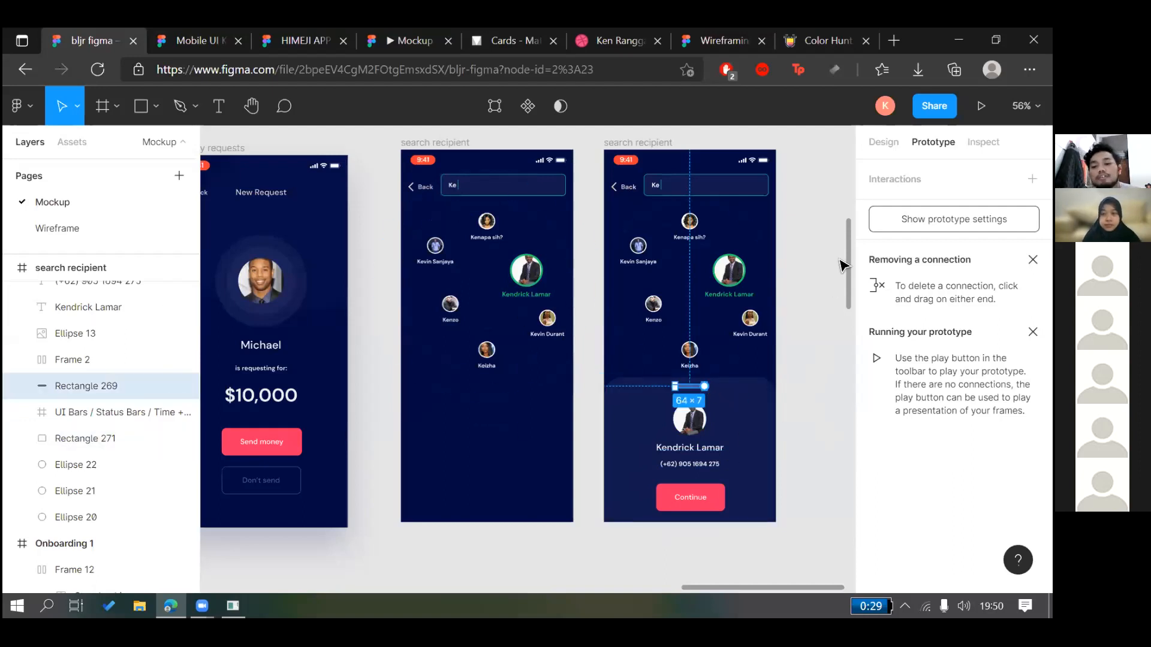
left_click(883, 143)
left_click(919, 144)
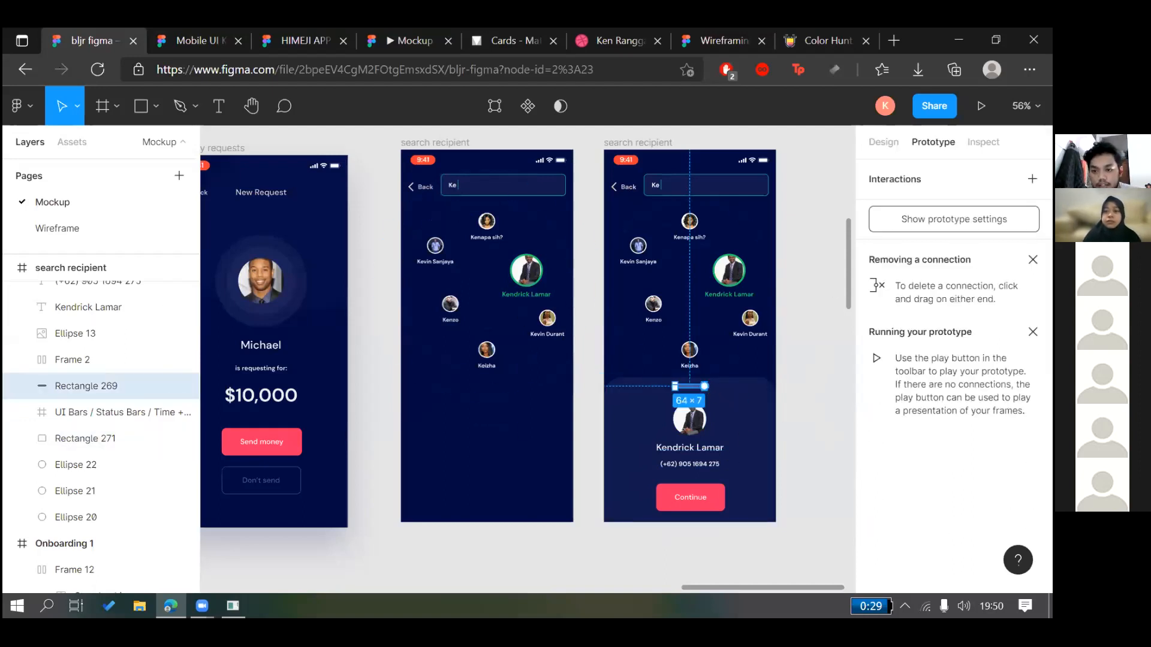
left_click_drag(704, 387, 522, 429)
Set the grab bar transition to Smart animate with Ease out over 600ms
left_click_drag(790, 196, 930, 167)
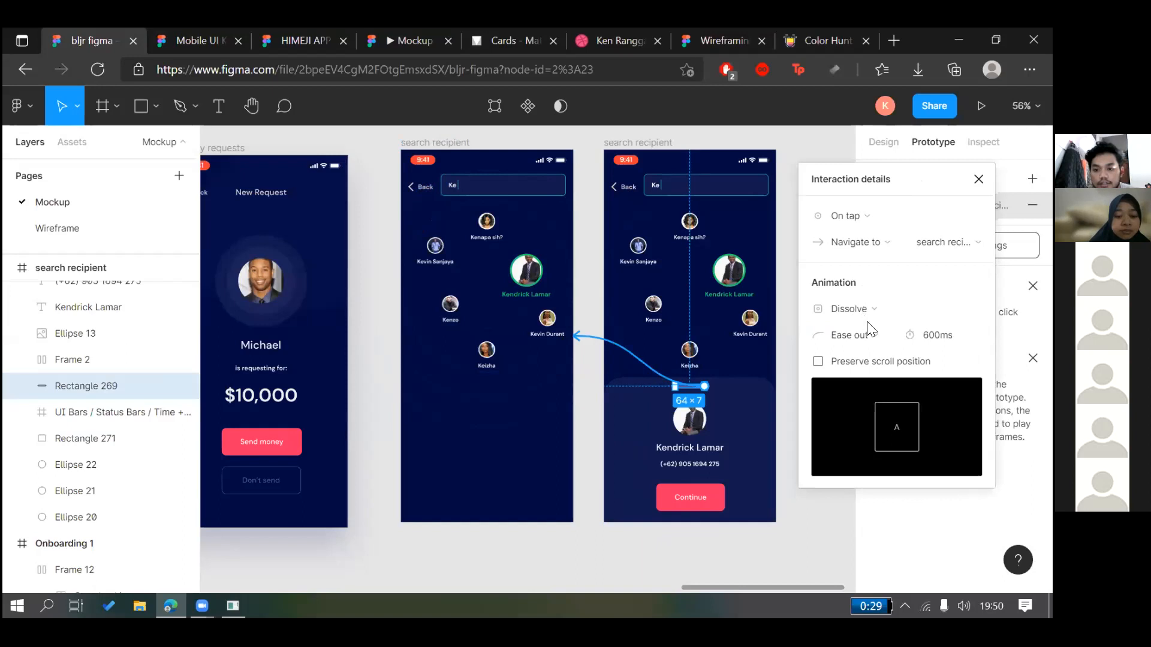
left_click(866, 311)
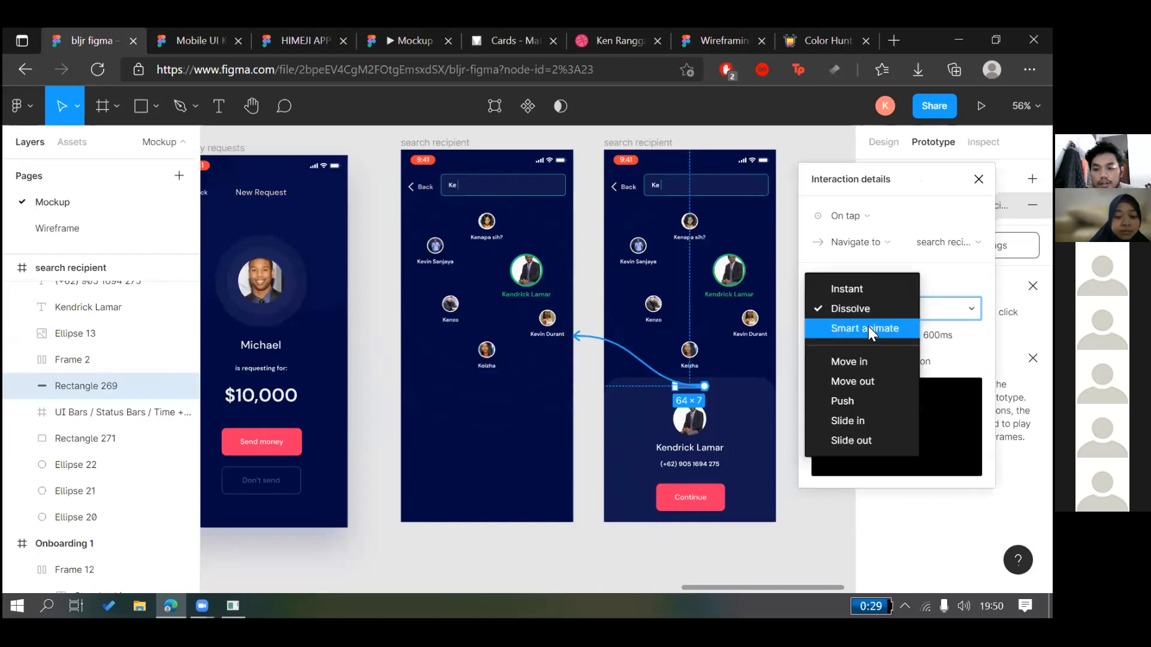
left_click(869, 328)
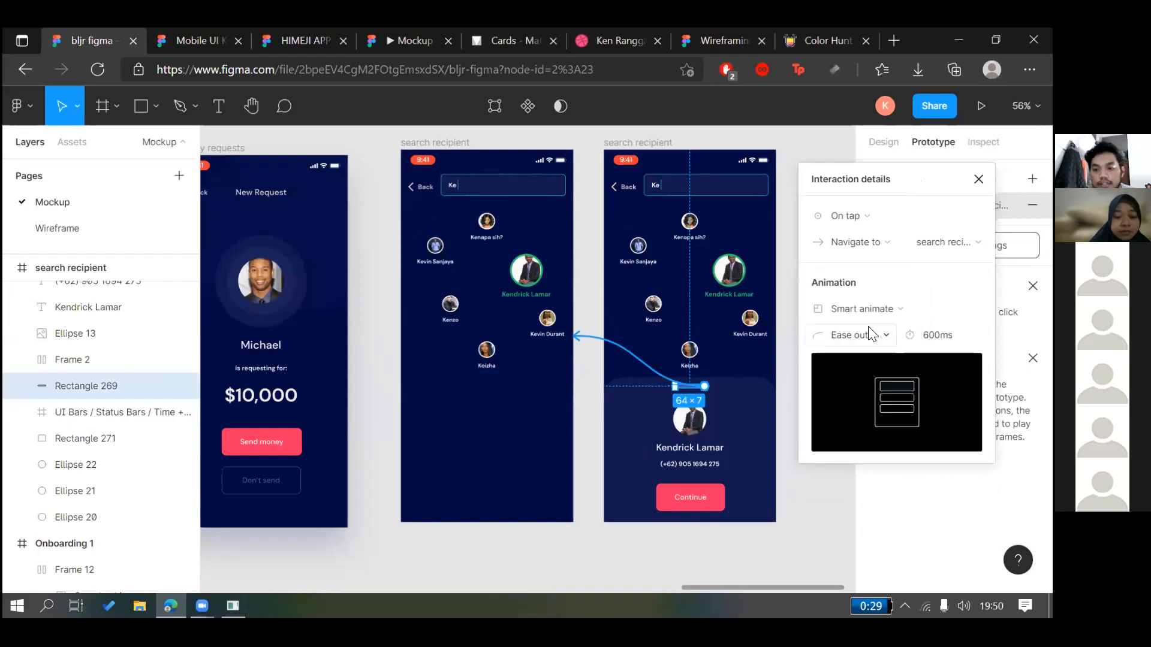
left_click(885, 339)
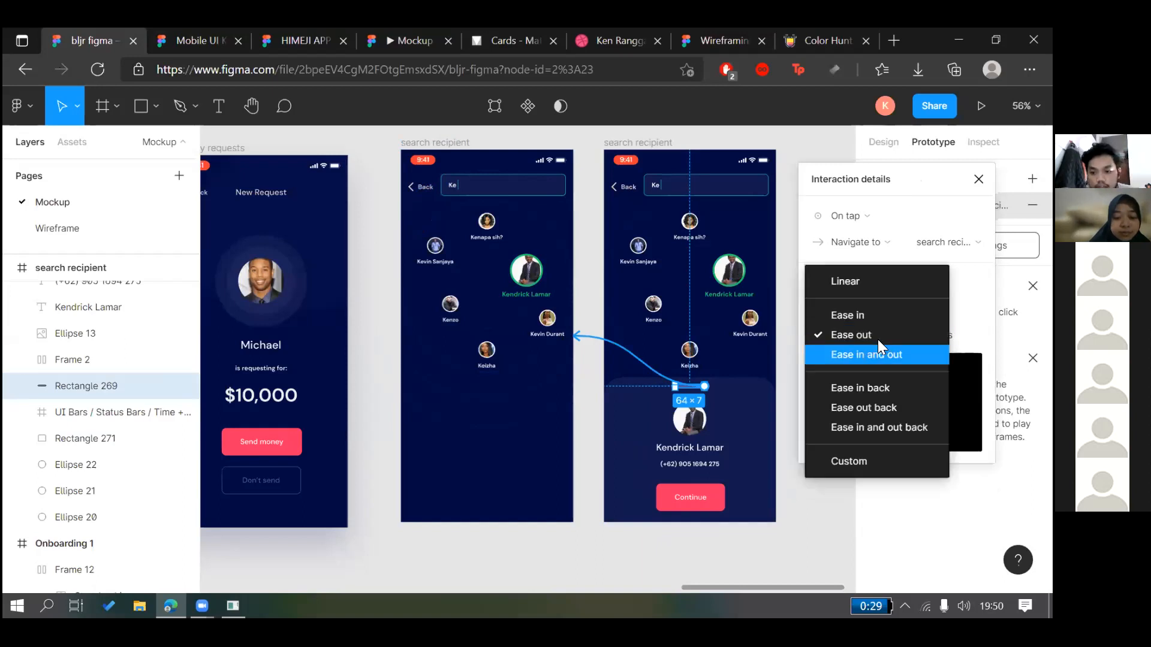
left_click(880, 340)
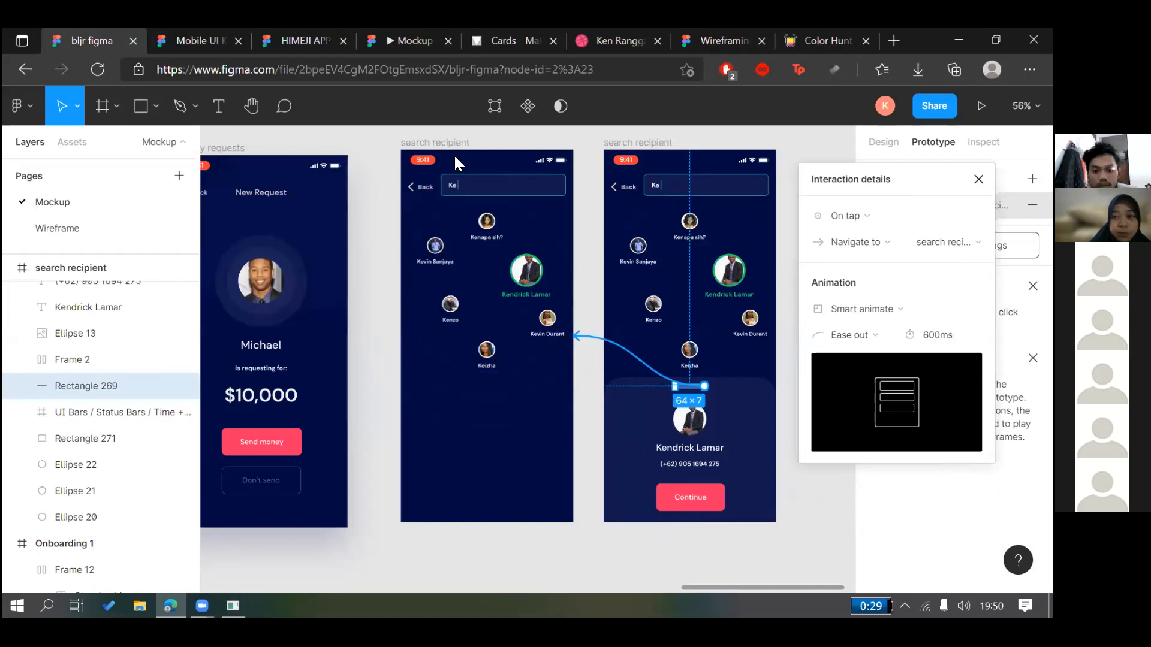
Play the prototype to check the smart-animate return to search recipient
left_click(415, 40)
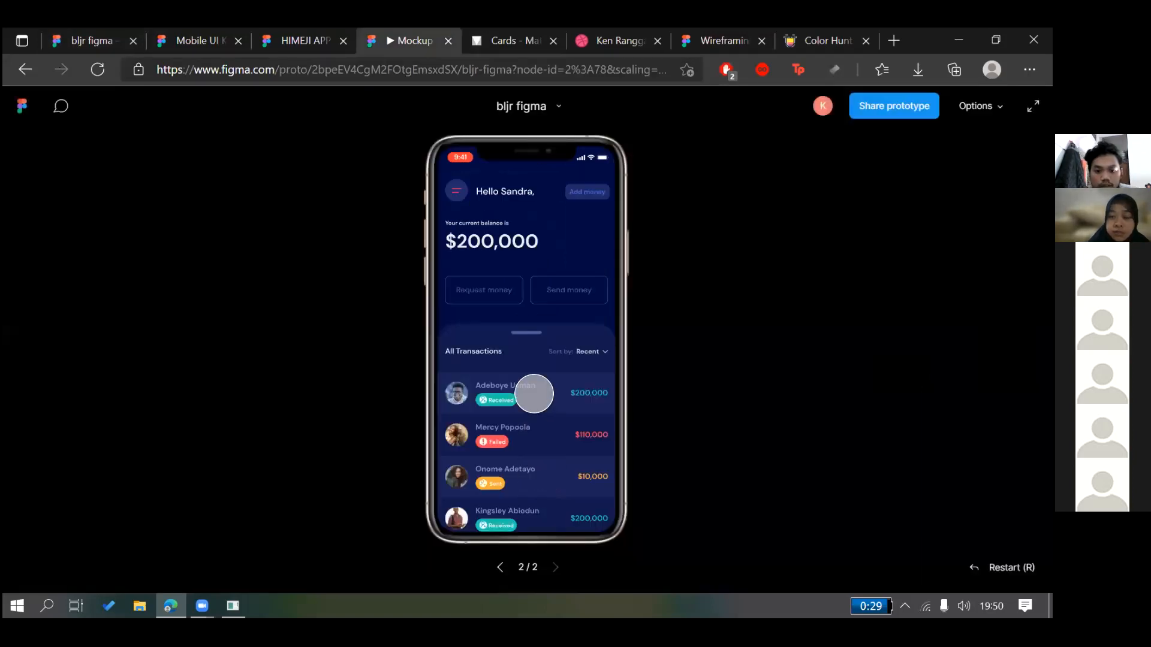
left_click(497, 294)
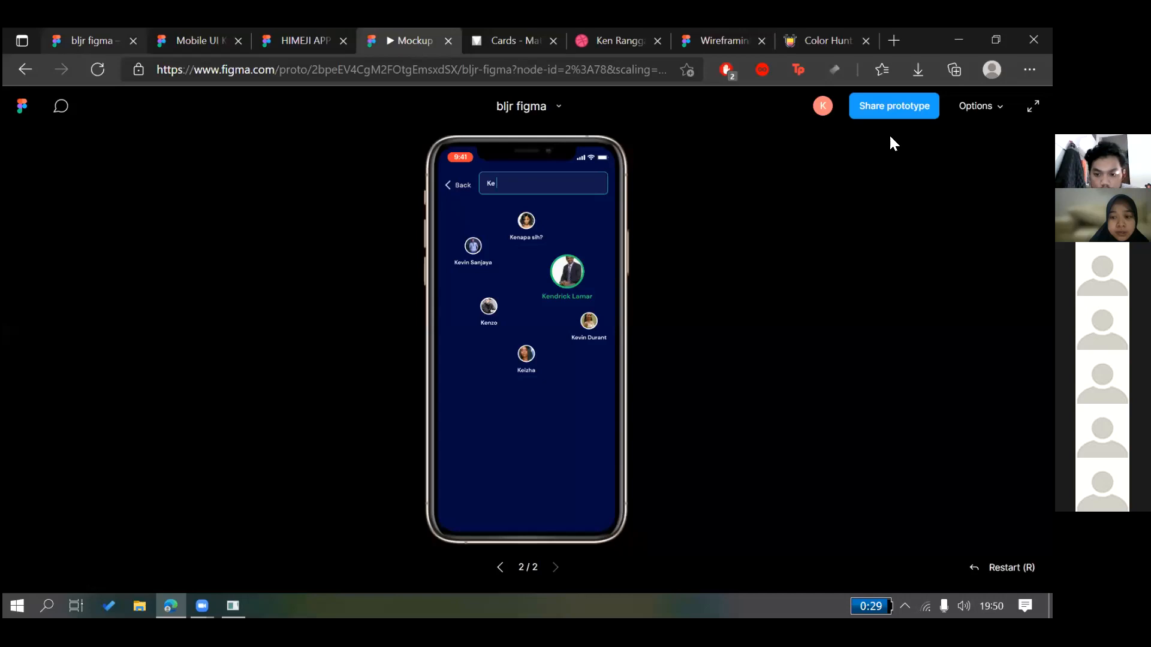
left_click(92, 41)
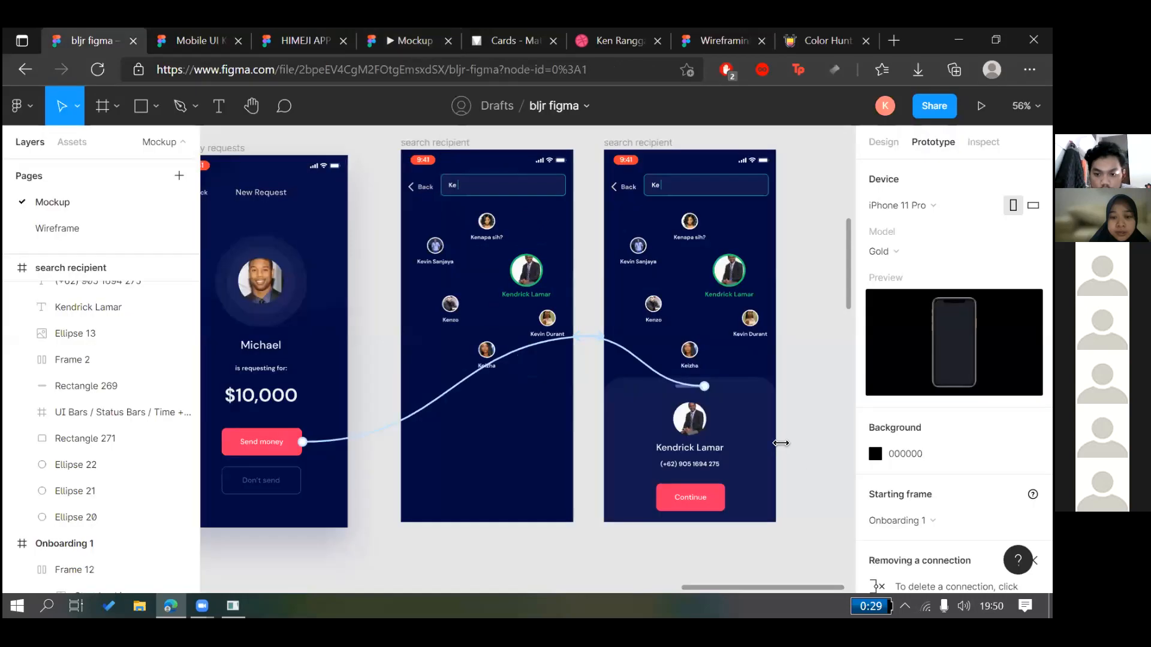
left_click(750, 442)
Group the grab bar (Rectangle 269) and bottom card (Rectangle 271) into Group 45
left_click(883, 142)
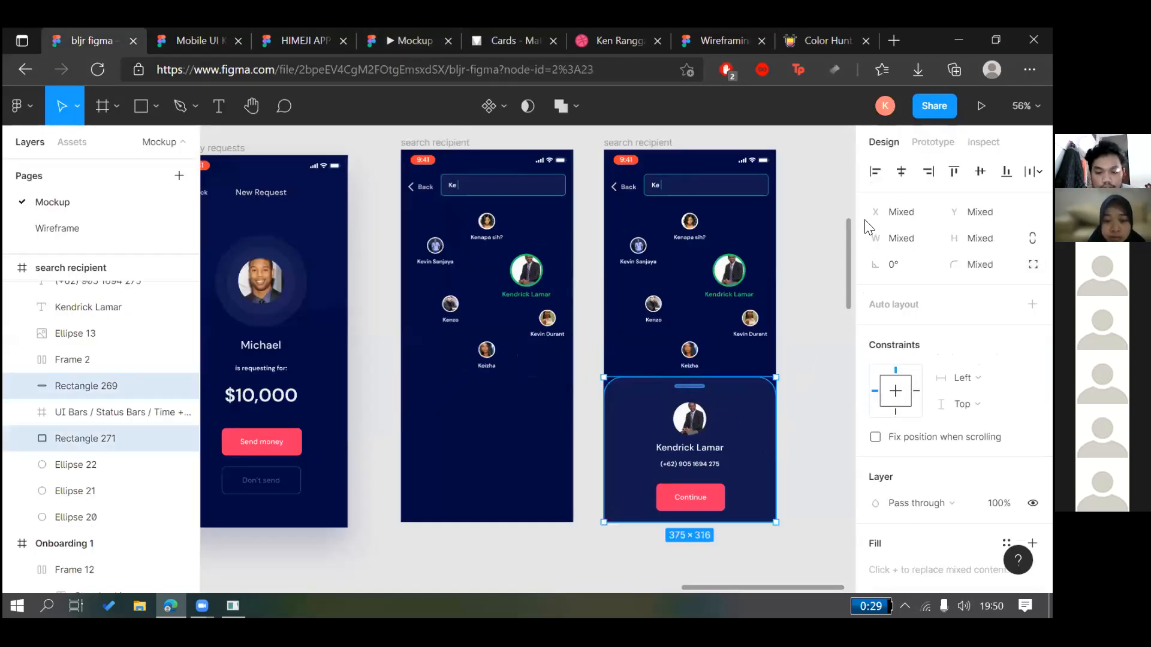
key("ctrl+g")
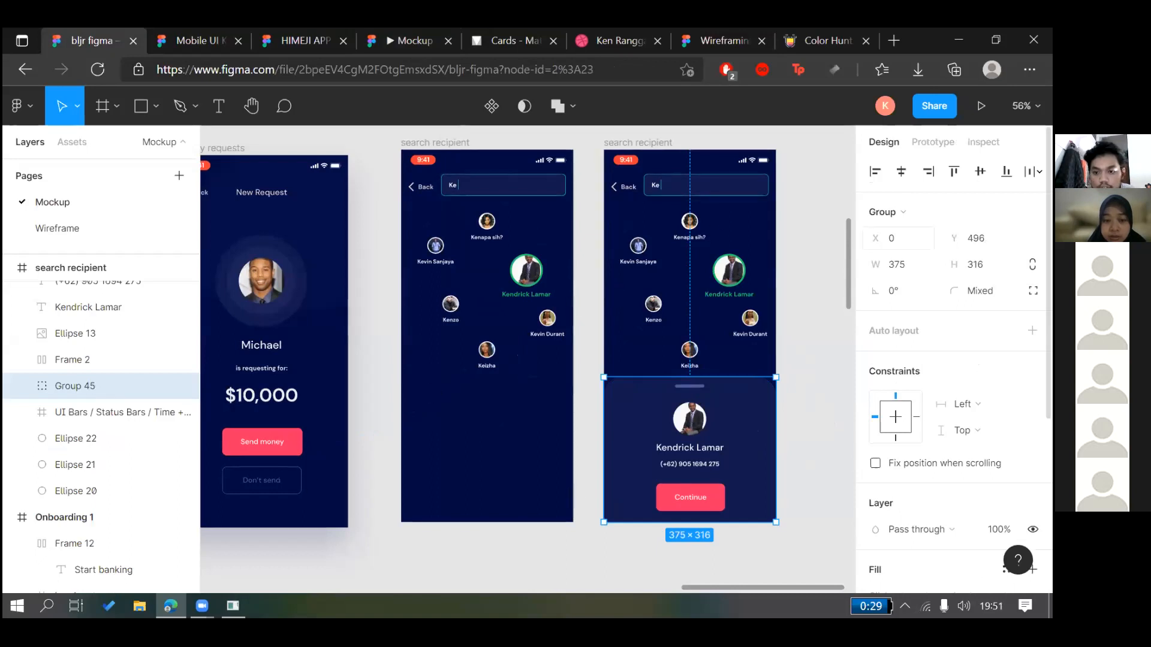
key("shift+e")
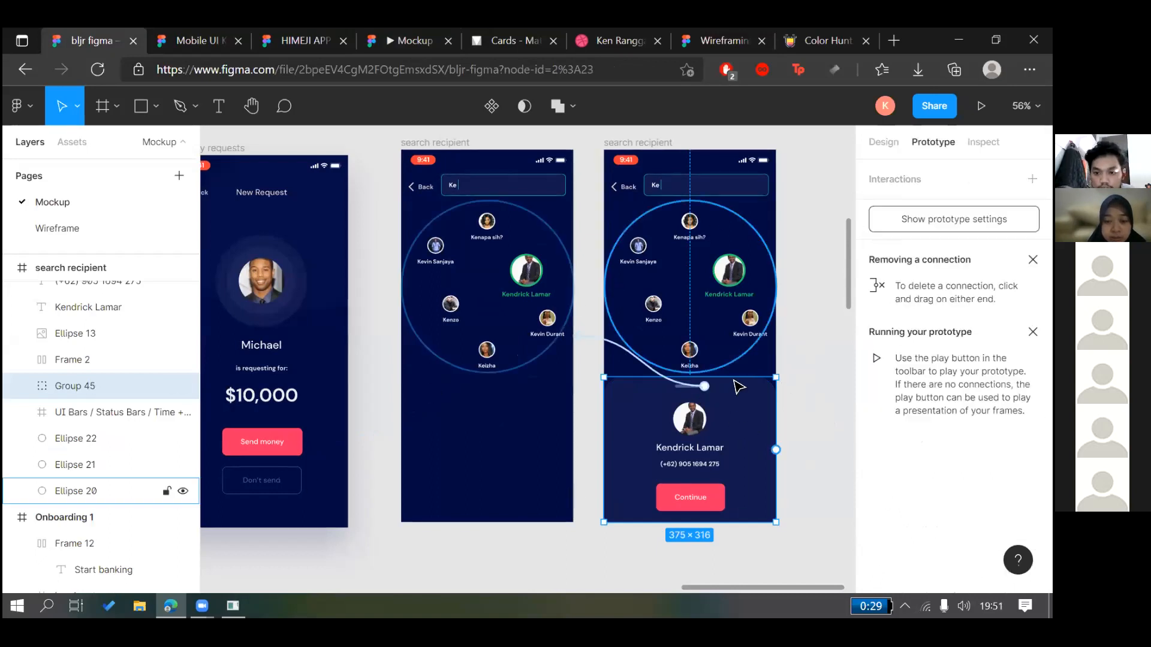
left_click(806, 403)
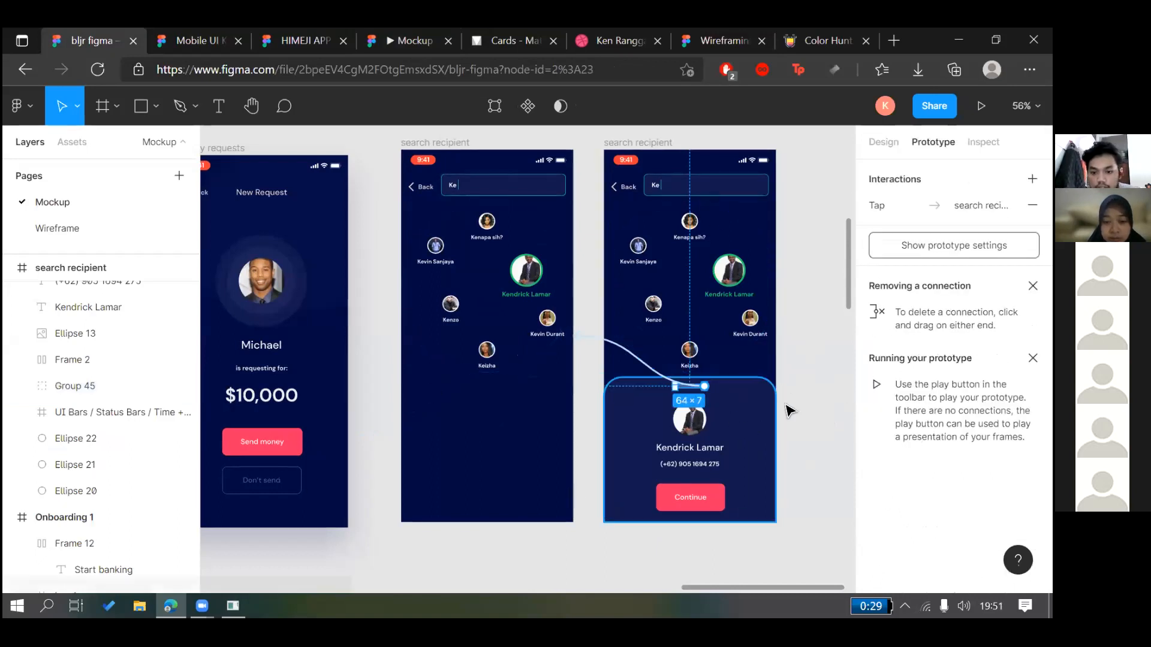
left_click(774, 456)
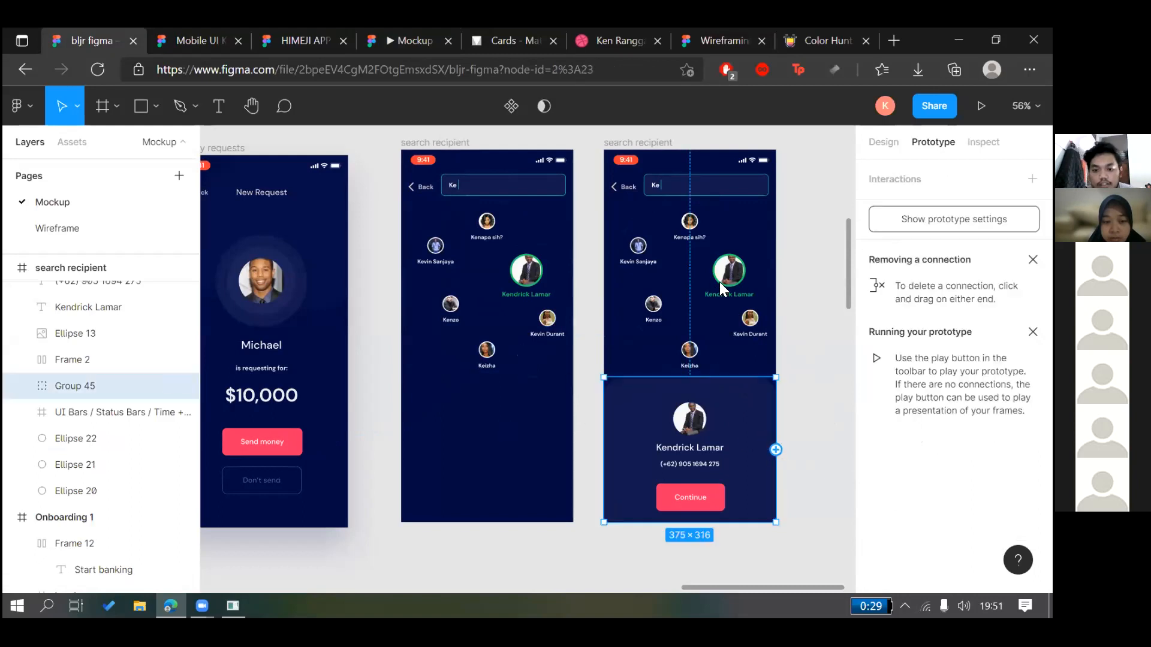
Give Group 45 the tap-to-search-recipient interaction and change its easing to Ease in
key("ctrl+z")
left_click(707, 422)
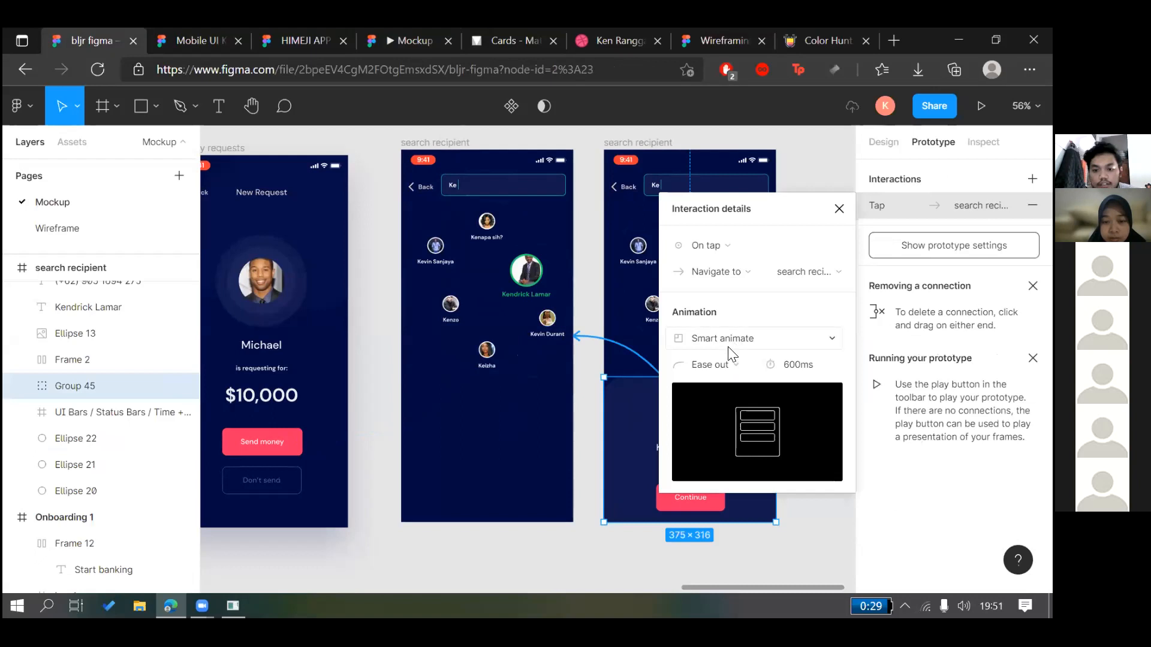
left_click(716, 363)
left_click(708, 345)
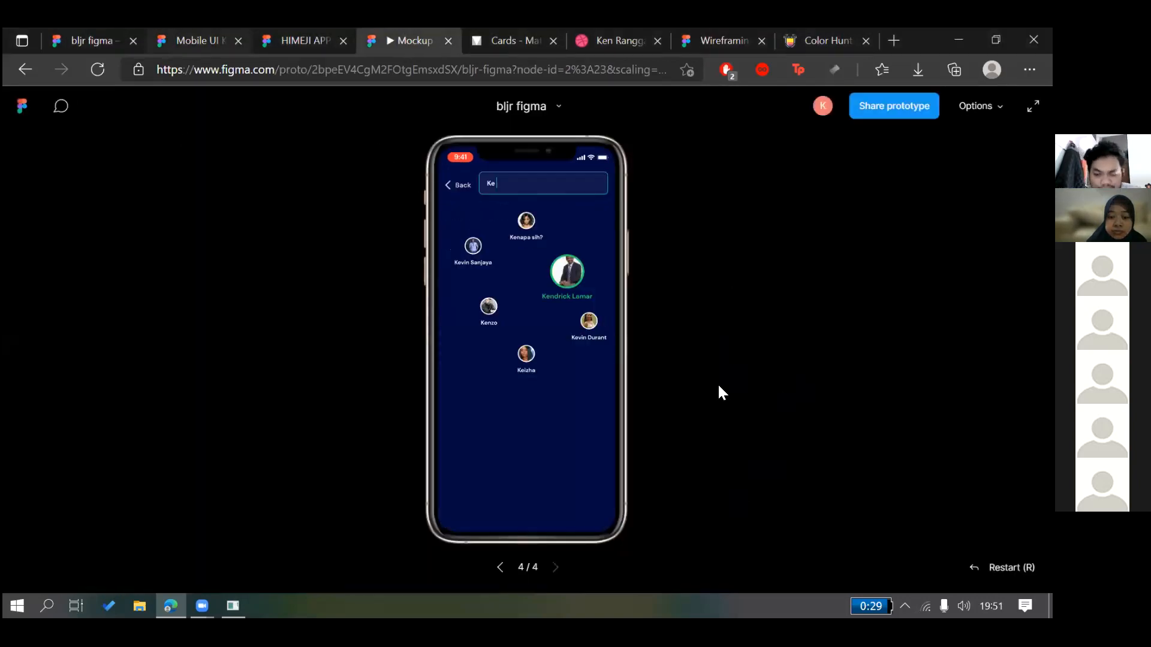
Glance at the Mobile UI Kit and prototype preview, then reselect the grouped card
key("ctrl+2")
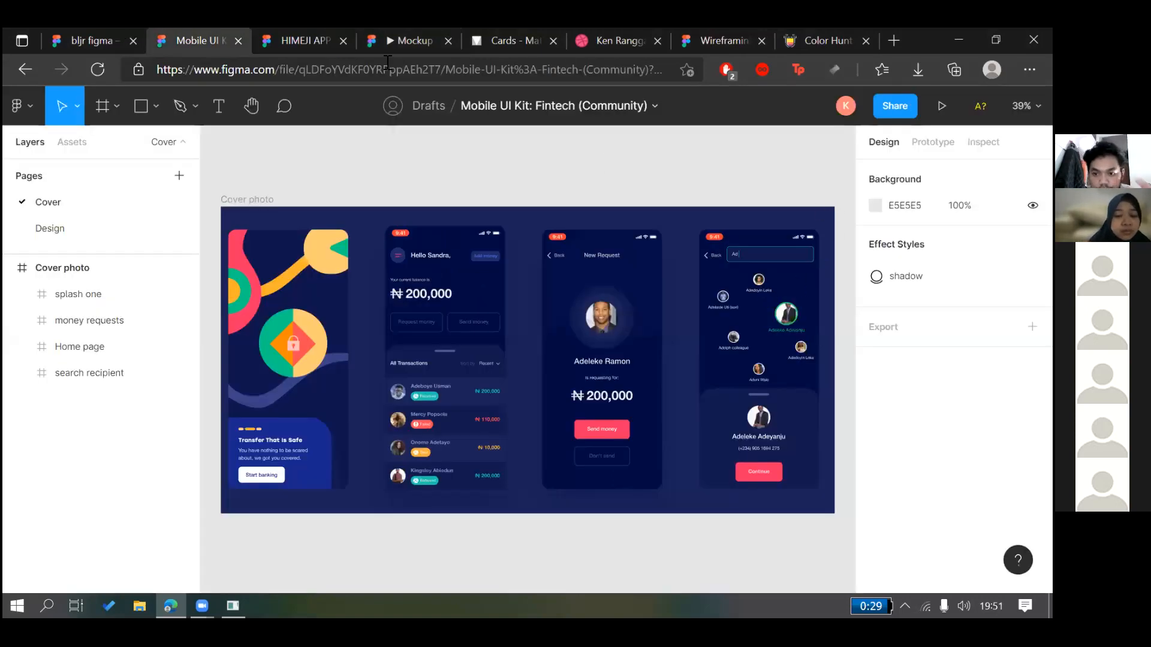
key("ctrl+1")
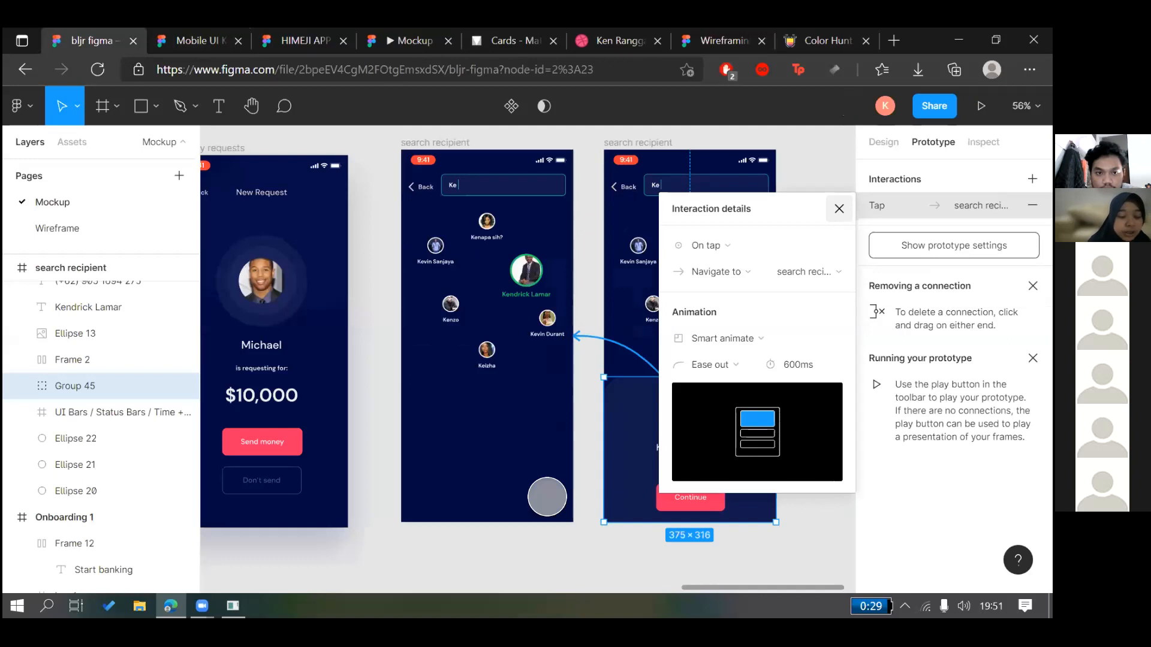
left_click(528, 382)
key("ctrl+4")
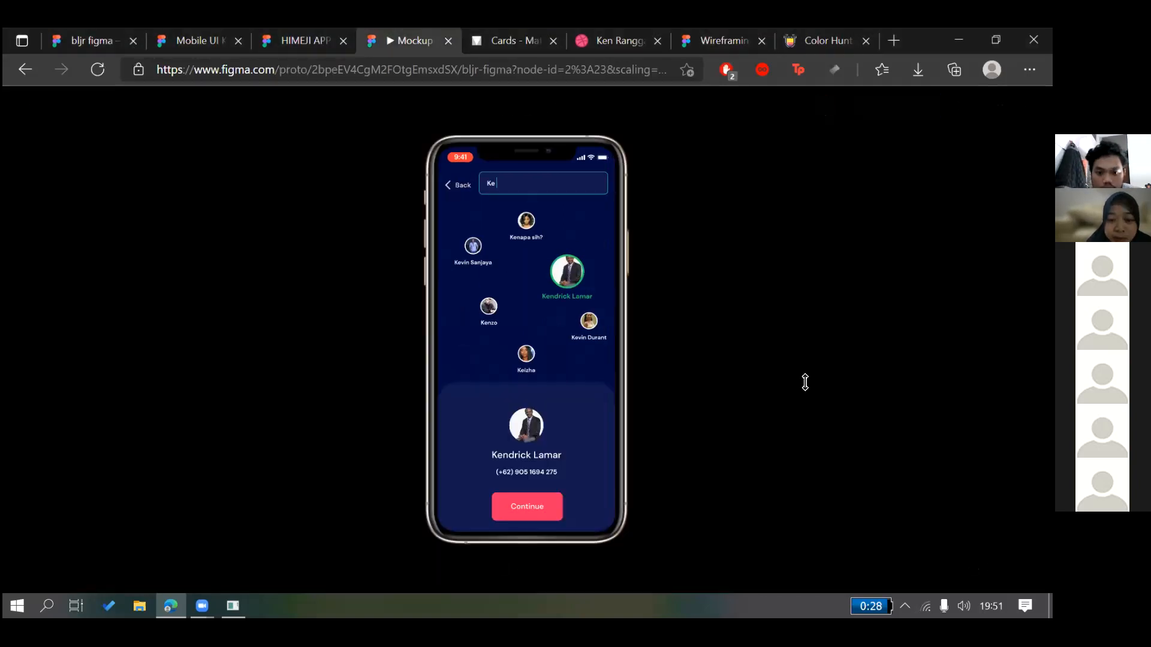
key("ctrl+1")
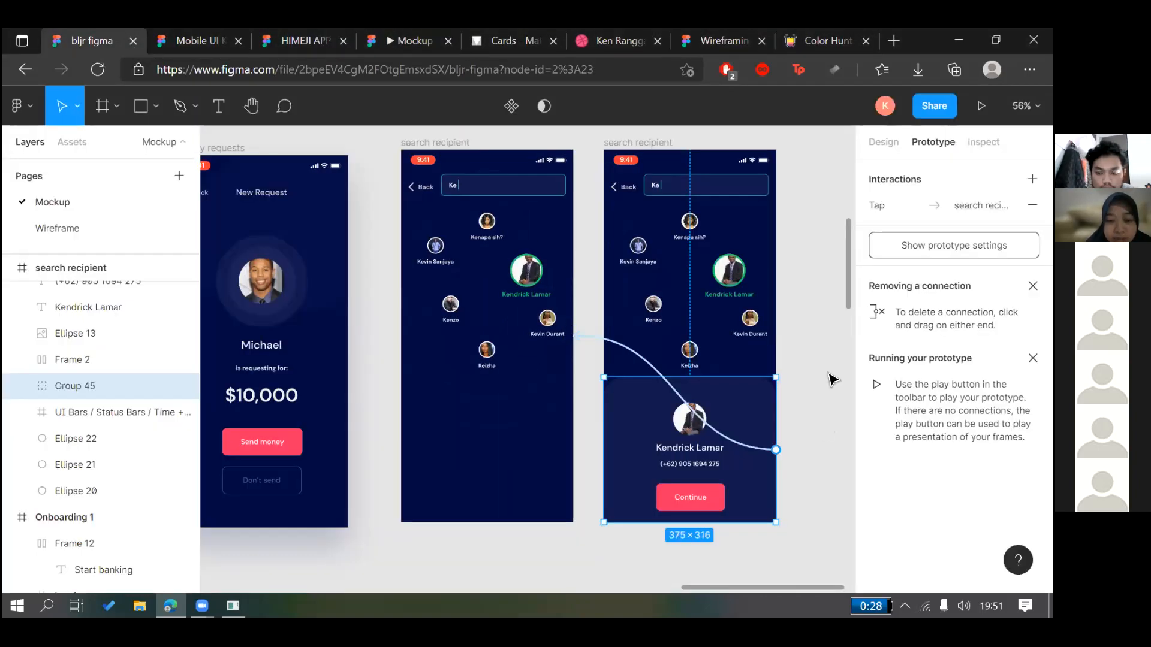
left_click(754, 228)
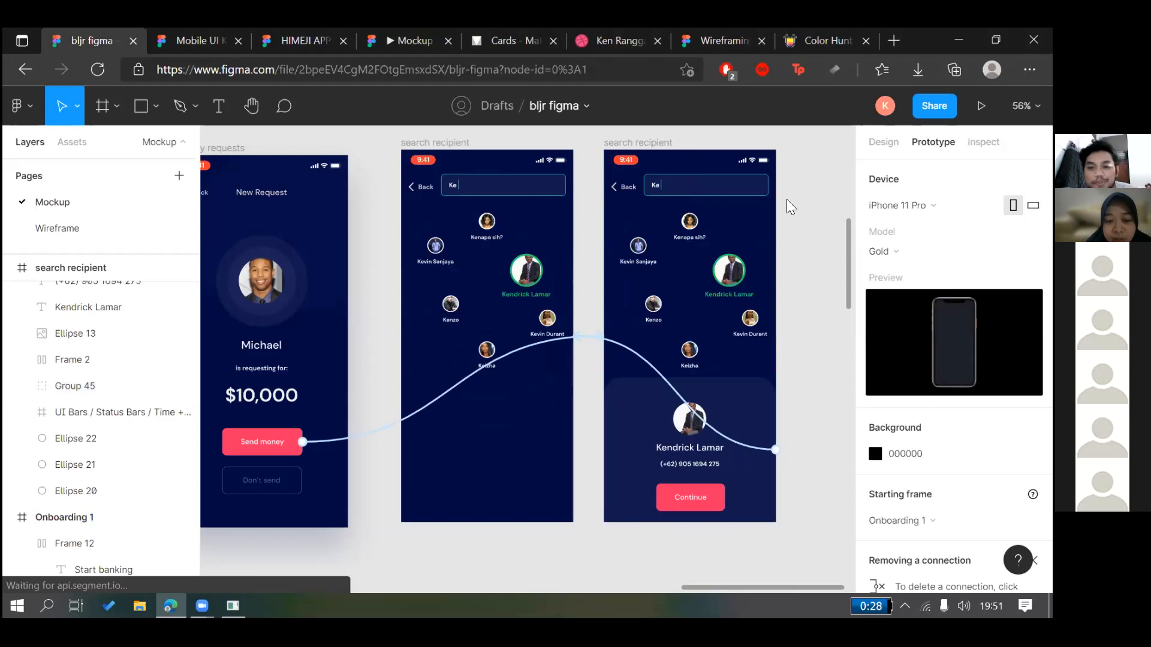
left_click(917, 206)
Change the card's interaction trigger from On tap to On drag and watch the preview
left_click(782, 261)
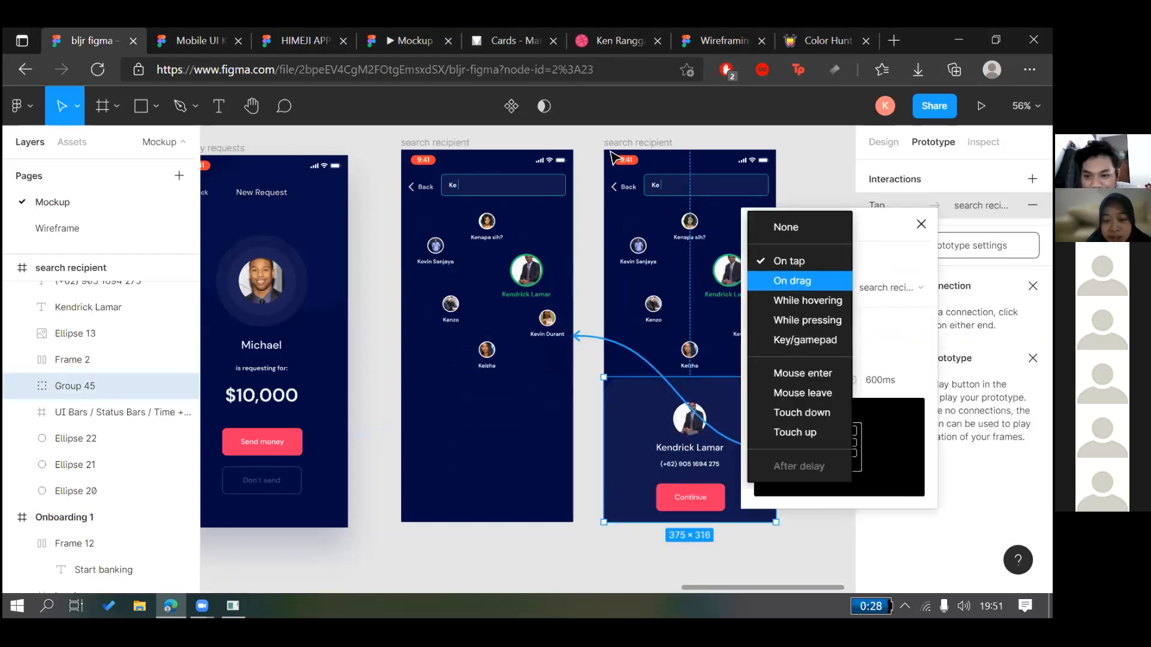
left_click(792, 281)
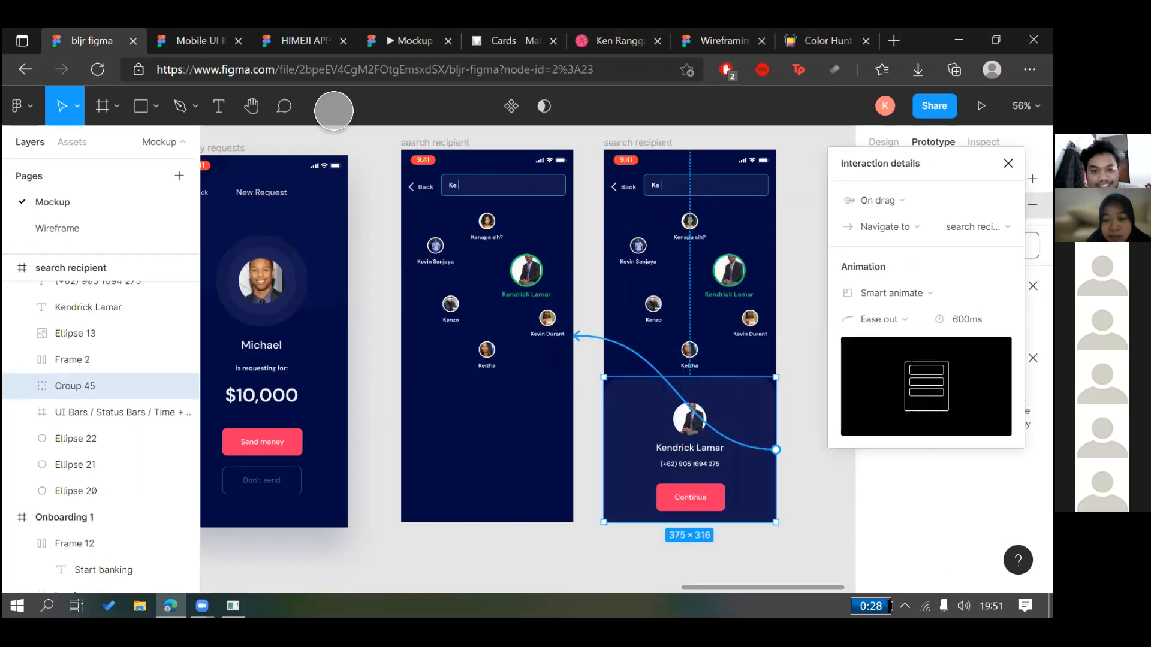
key("ctrl+Tab")
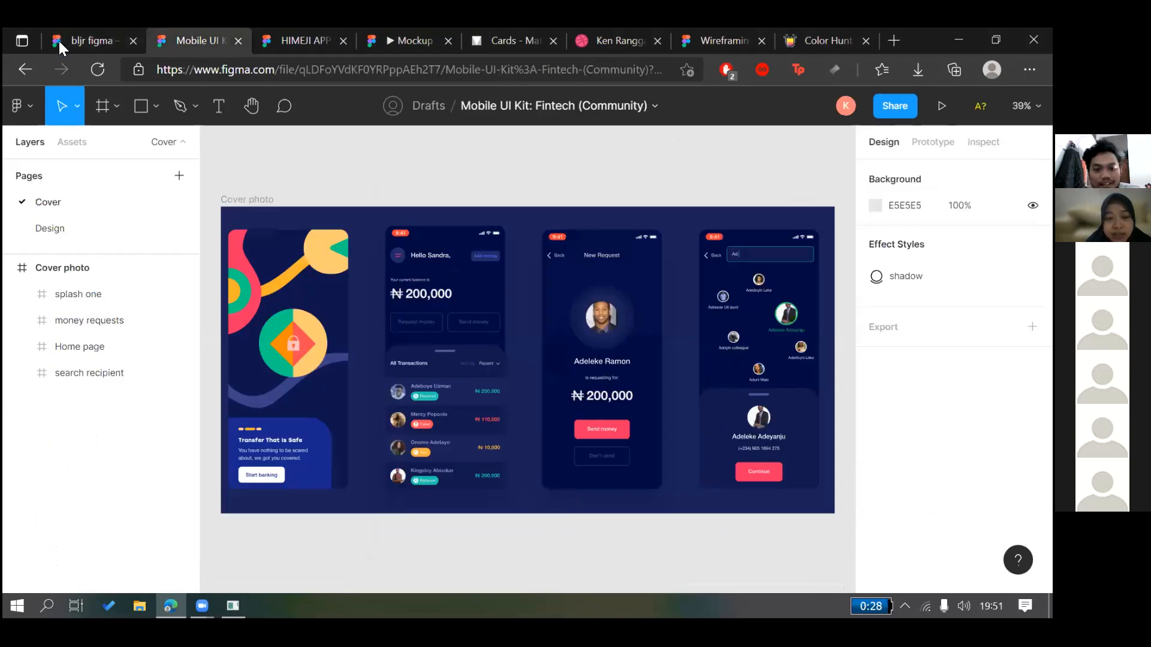
left_click(410, 41)
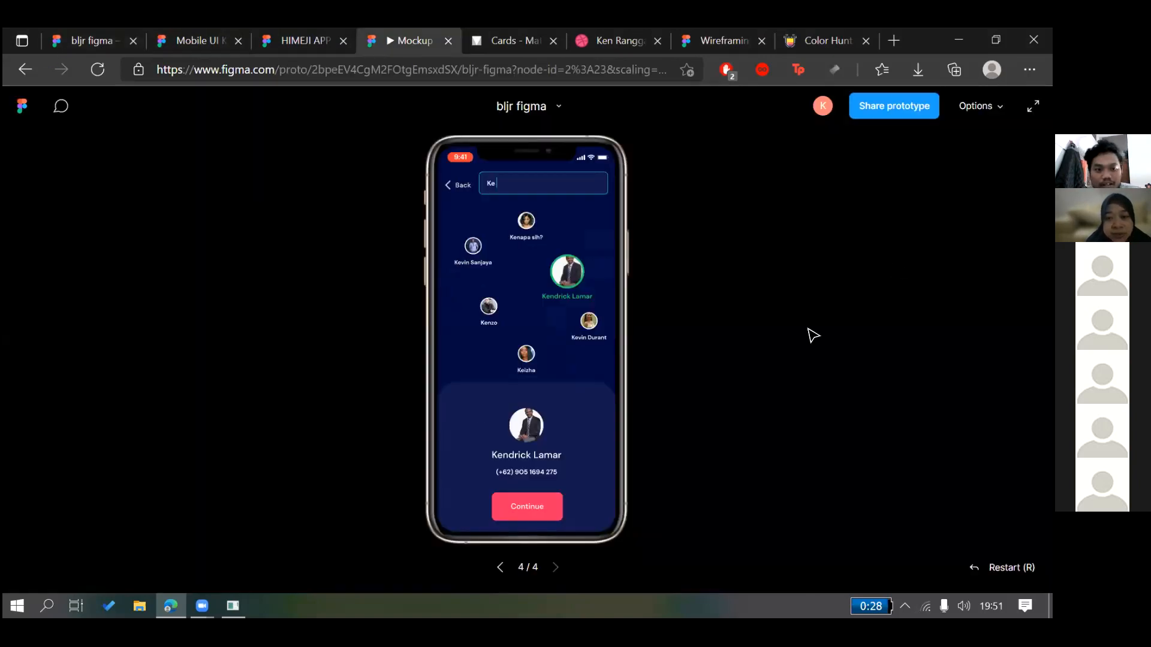
left_click(91, 41)
left_click(1008, 164)
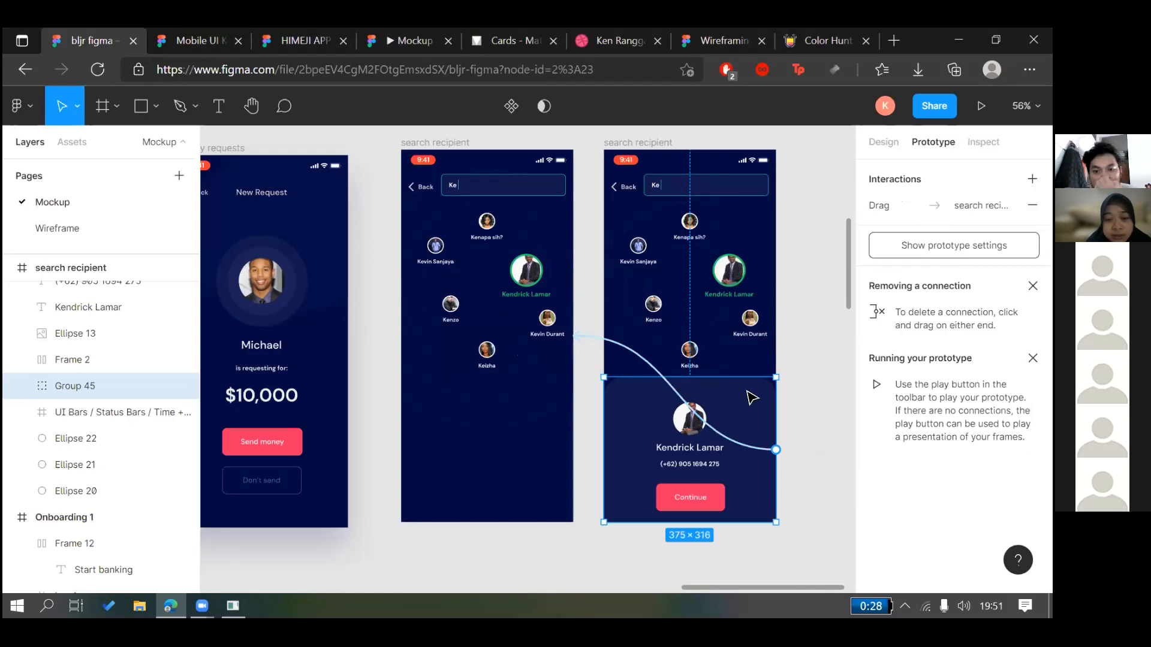
Pan and zoom across the Onboarding, Home page, money requests and search recipient frames
left_click(497, 479)
scroll(497, 479, "down", 5)
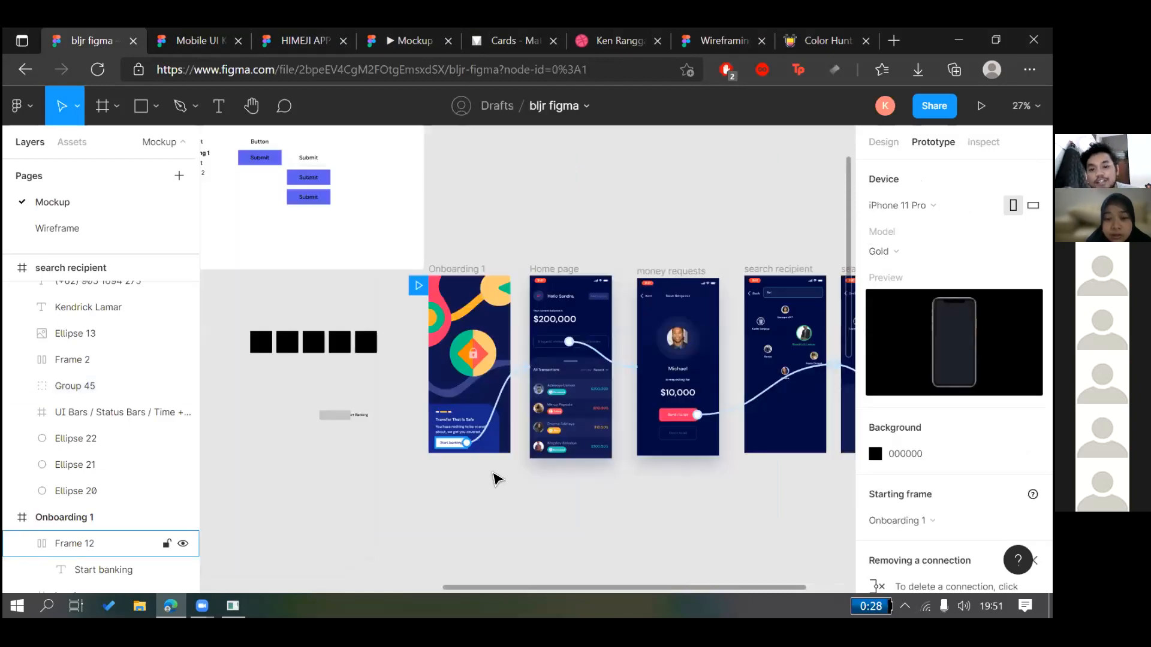
scroll(495, 477, "right", 5)
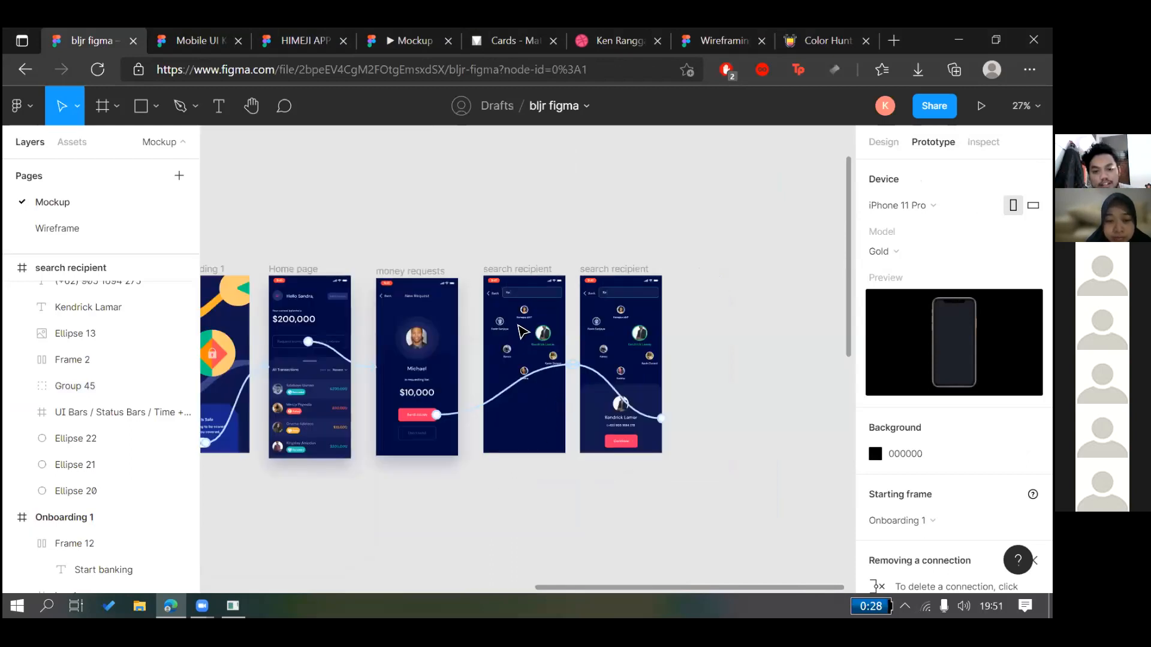
scroll(590, 502, "up", 5)
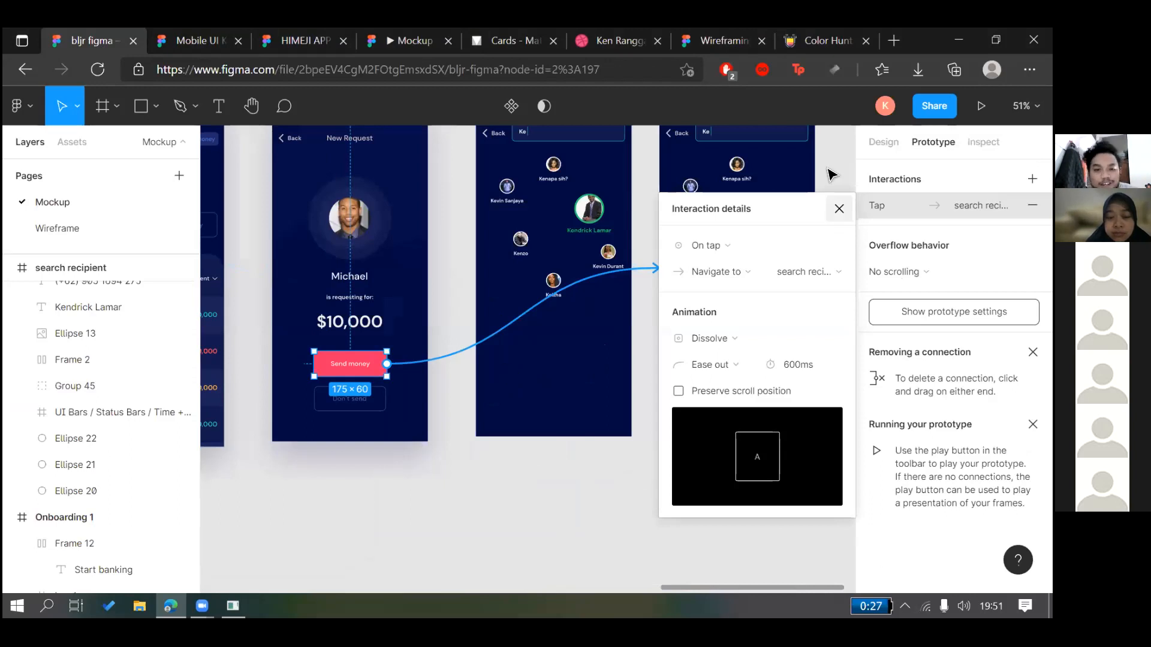
scroll(830, 172, "down", 3)
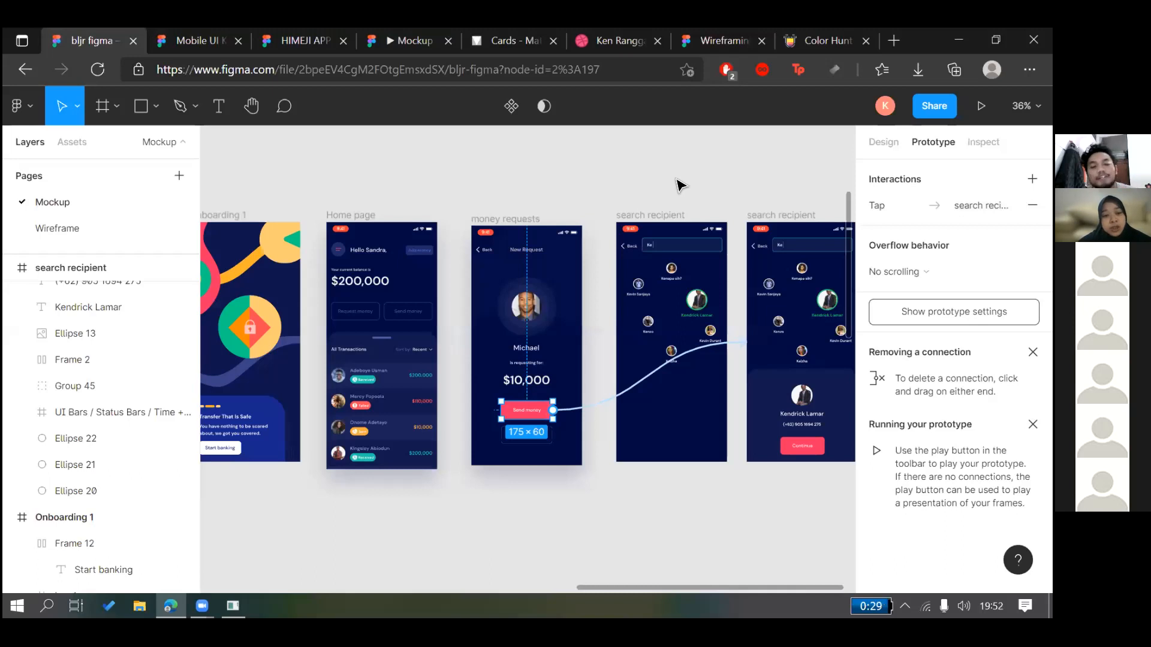
left_click(566, 166)
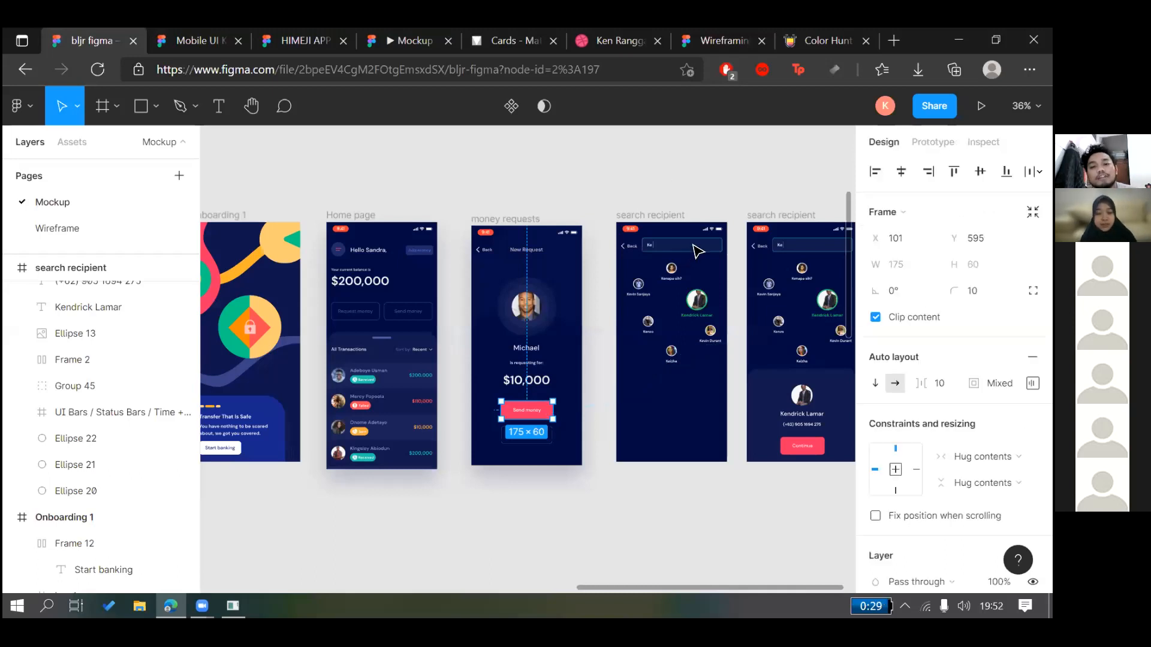
scroll(693, 245, "left", 3)
scroll(696, 251, "down", 2)
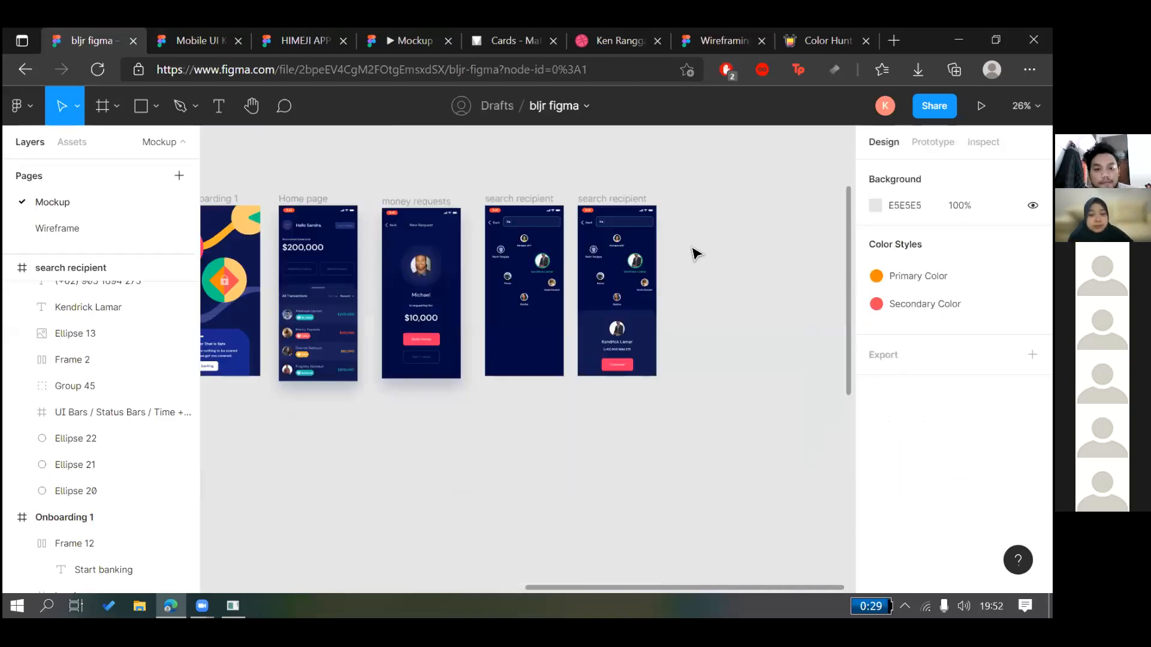
scroll(683, 269, "left", 5)
scroll(649, 227, "up", 4)
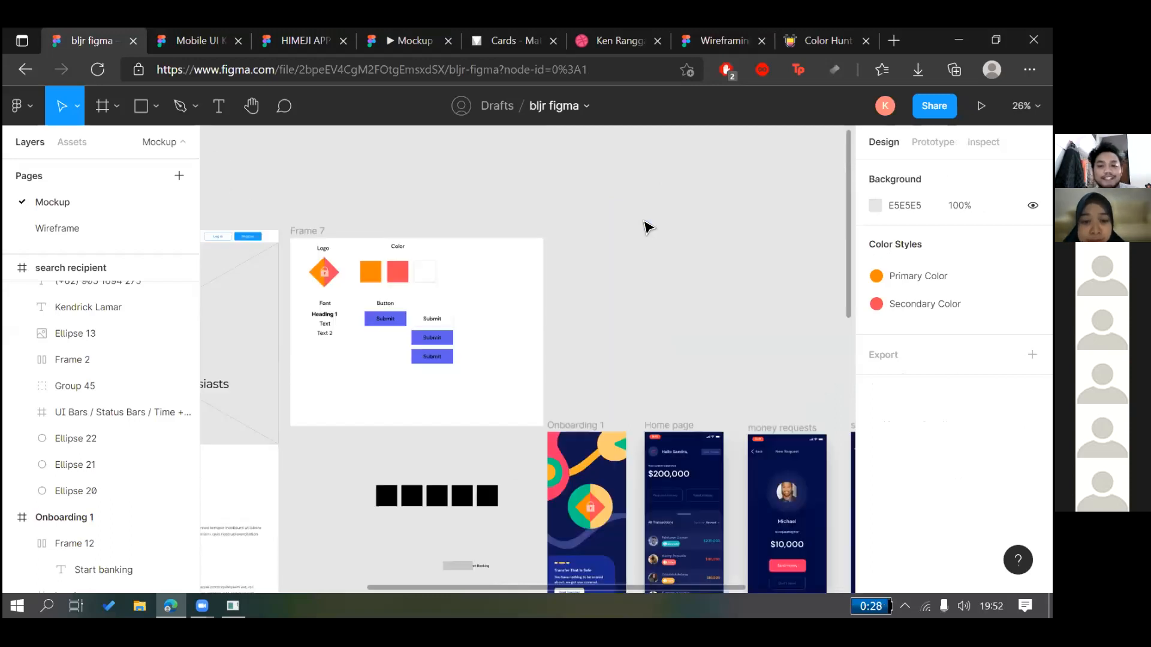
scroll(647, 227, "down", 3)
scroll(648, 226, "right", 5)
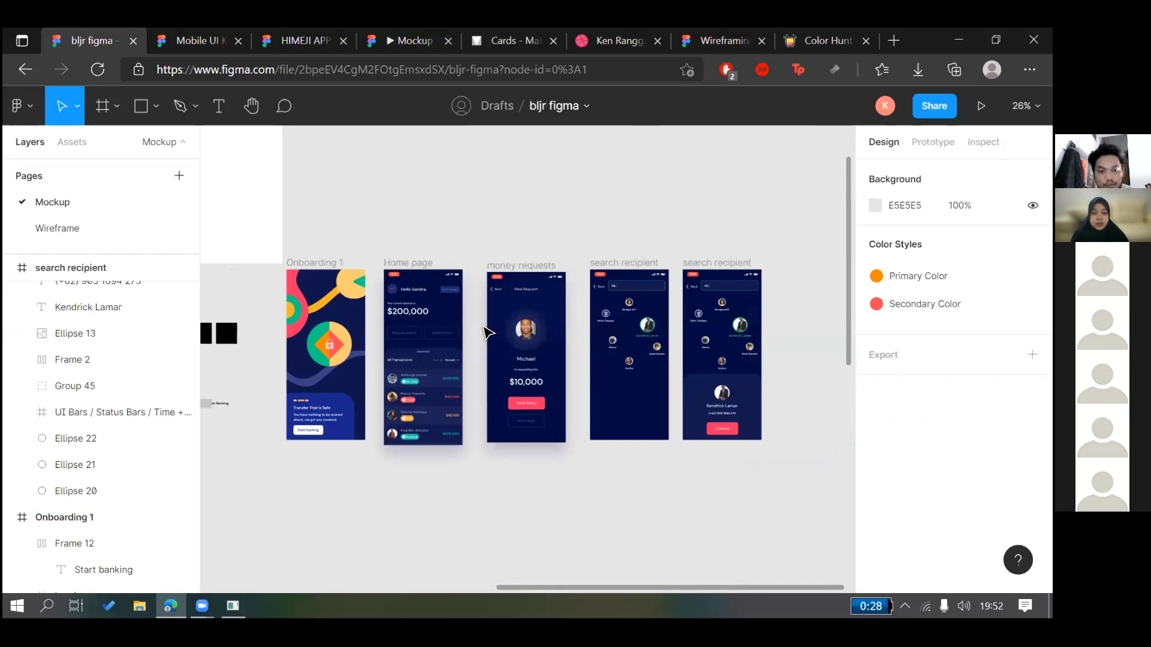
scroll(455, 394, "up", 1)
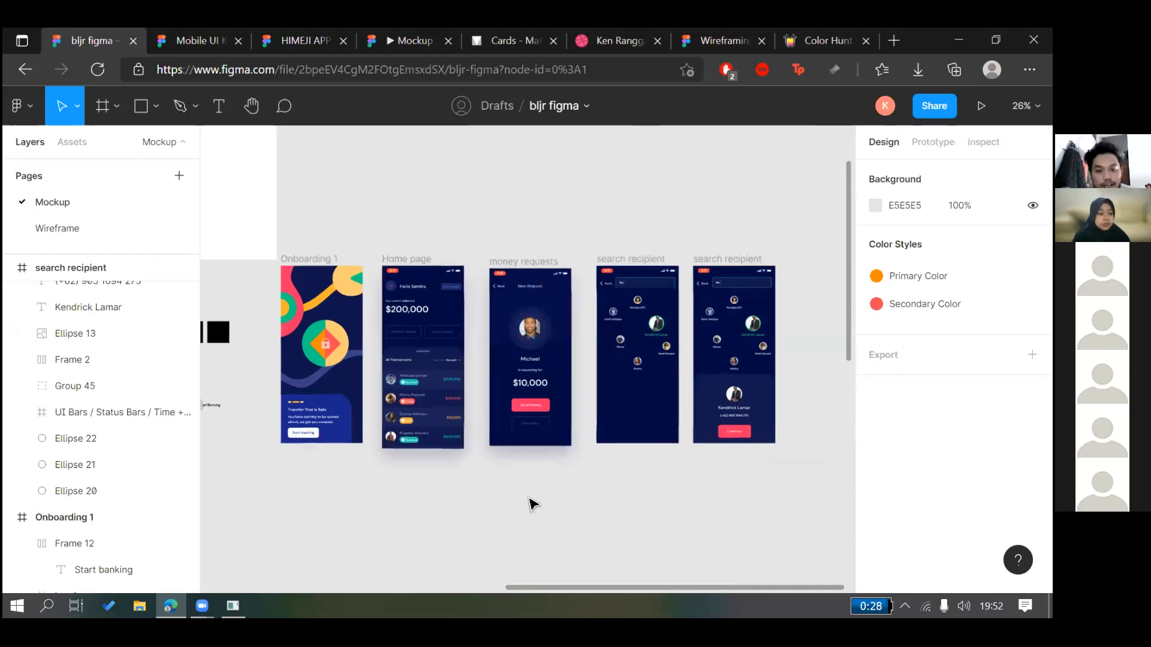
scroll(533, 531, "up", 3)
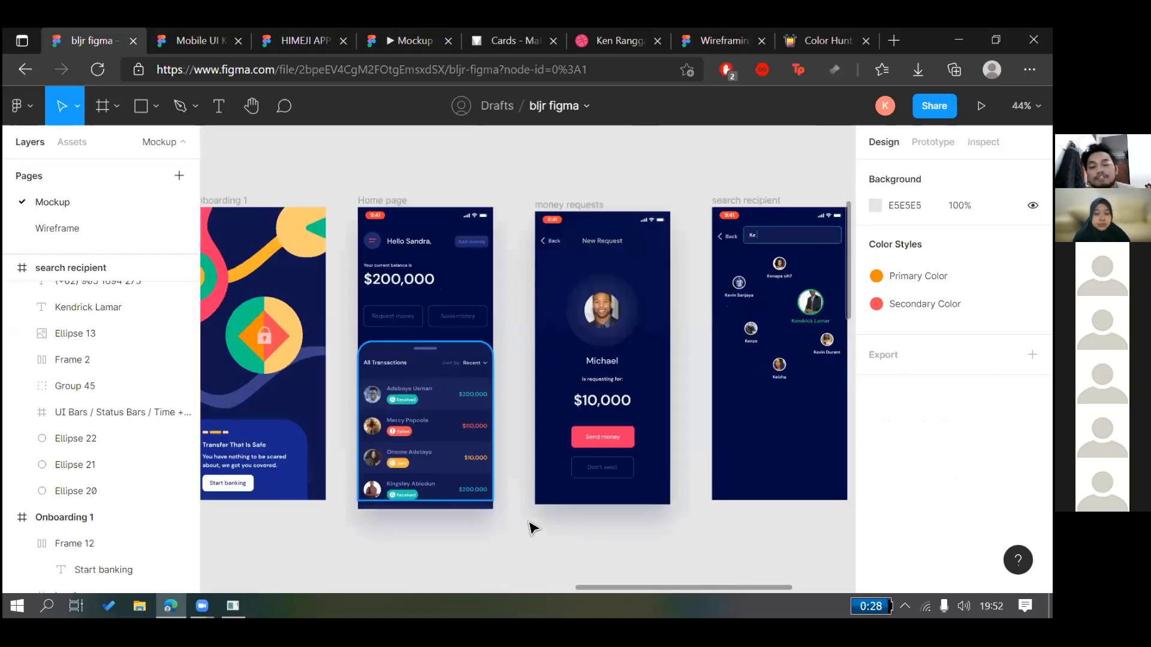
scroll(530, 527, "right", 3)
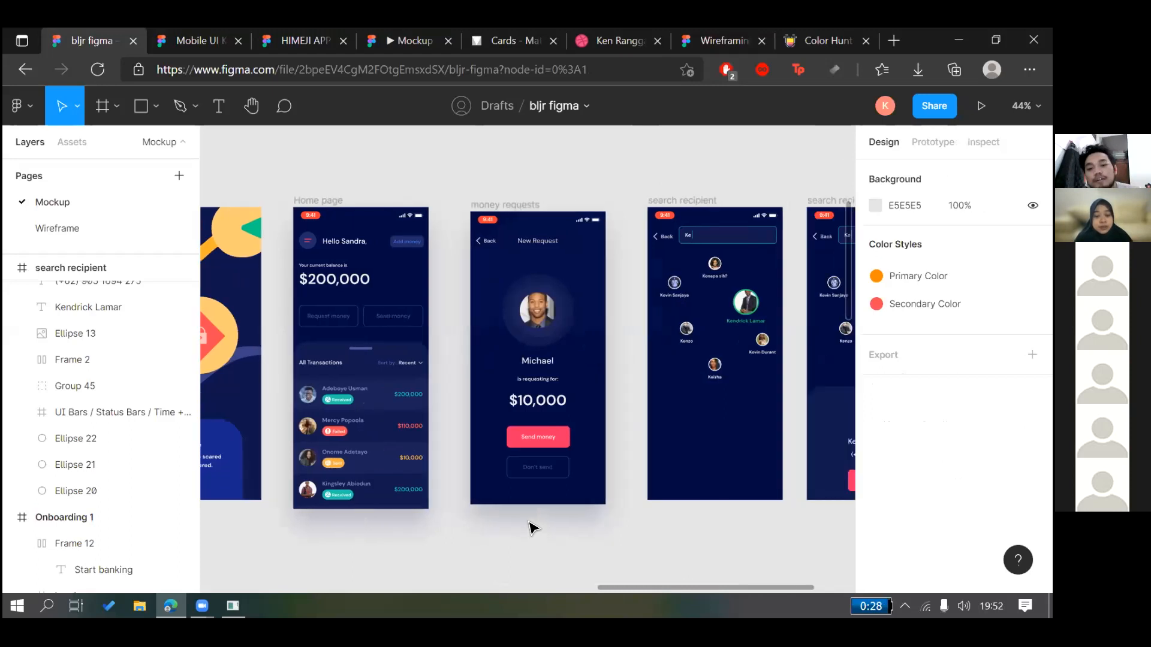
scroll(532, 527, "right", 1)
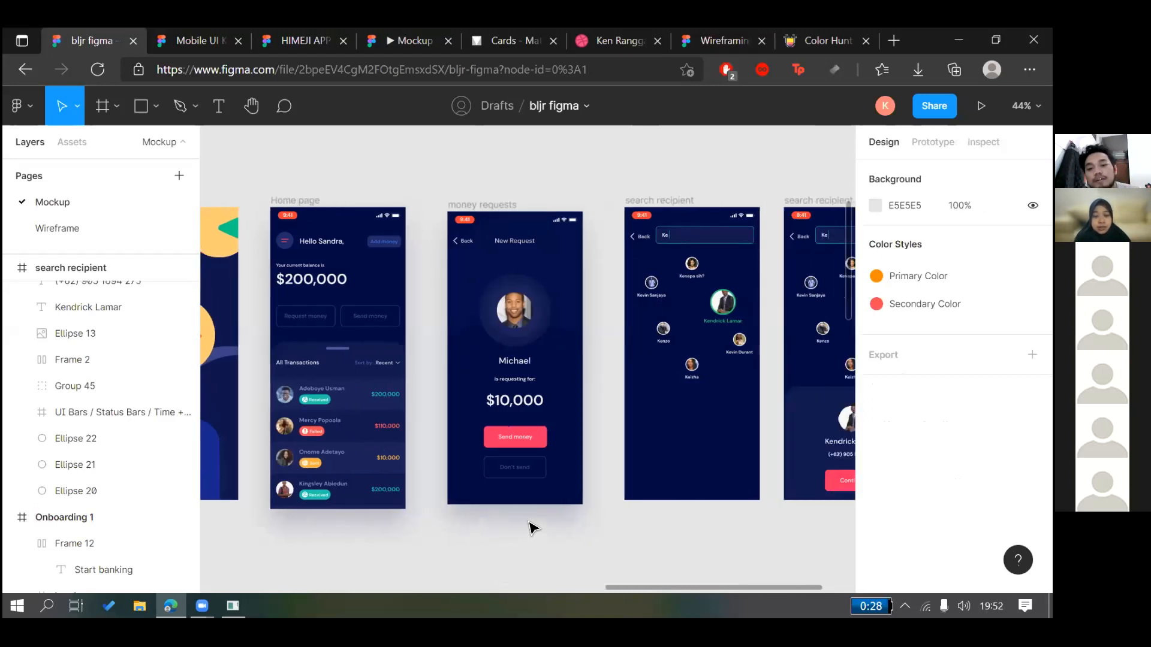
scroll(533, 528, "right", 6)
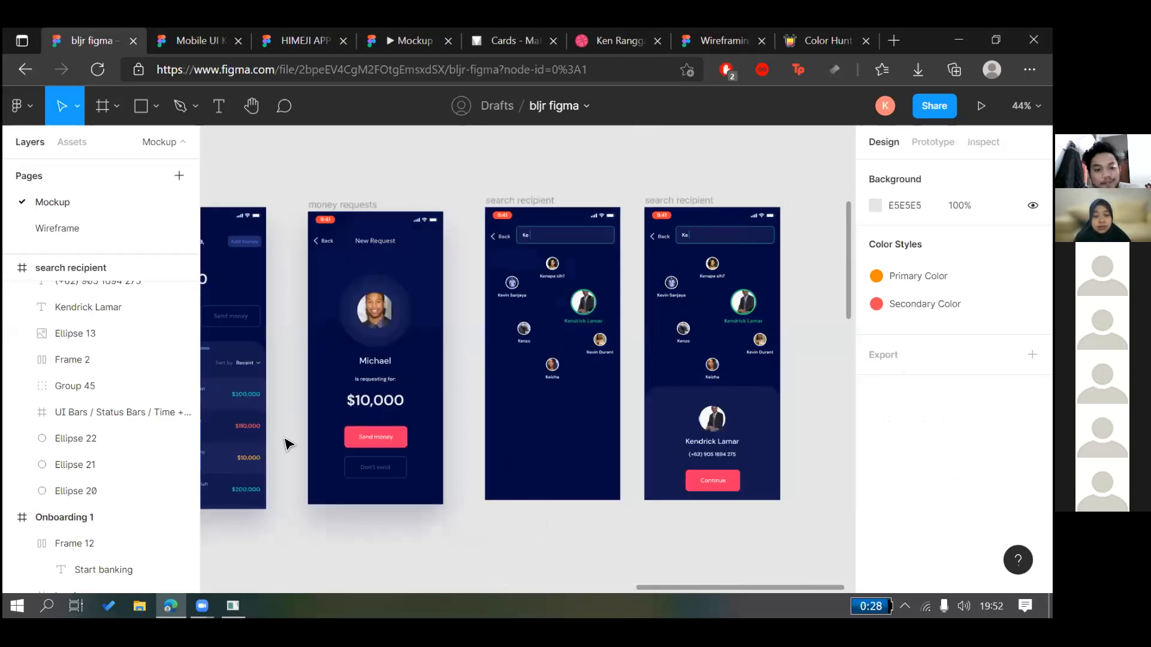
scroll(693, 393, "left", 12)
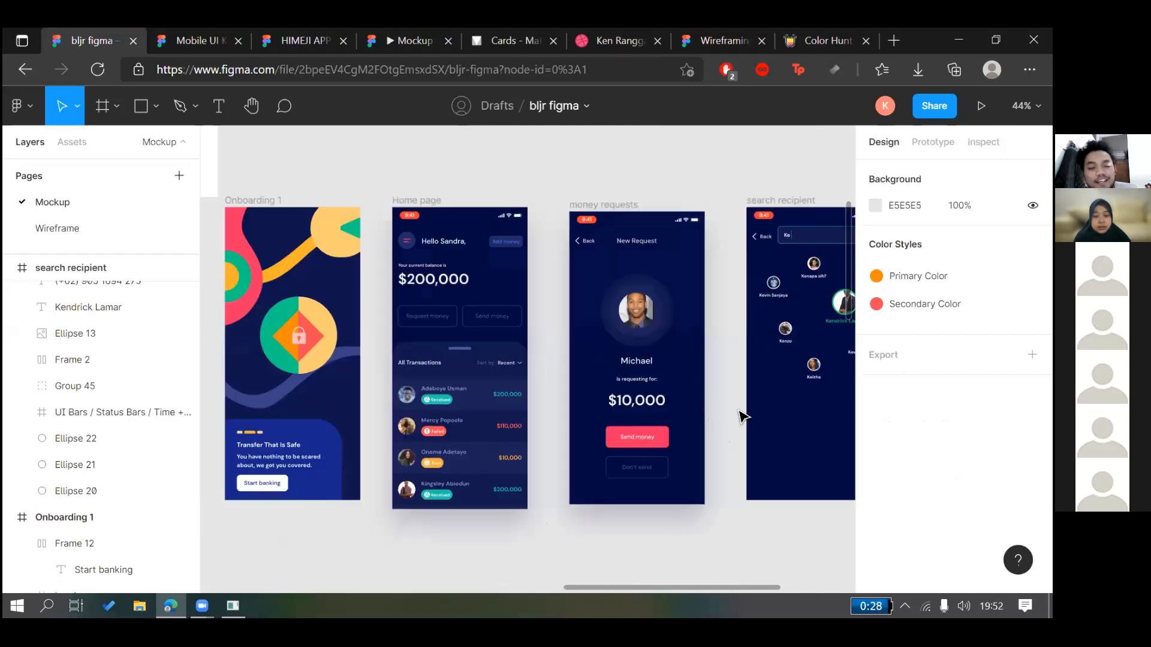
scroll(784, 398, "right", 12)
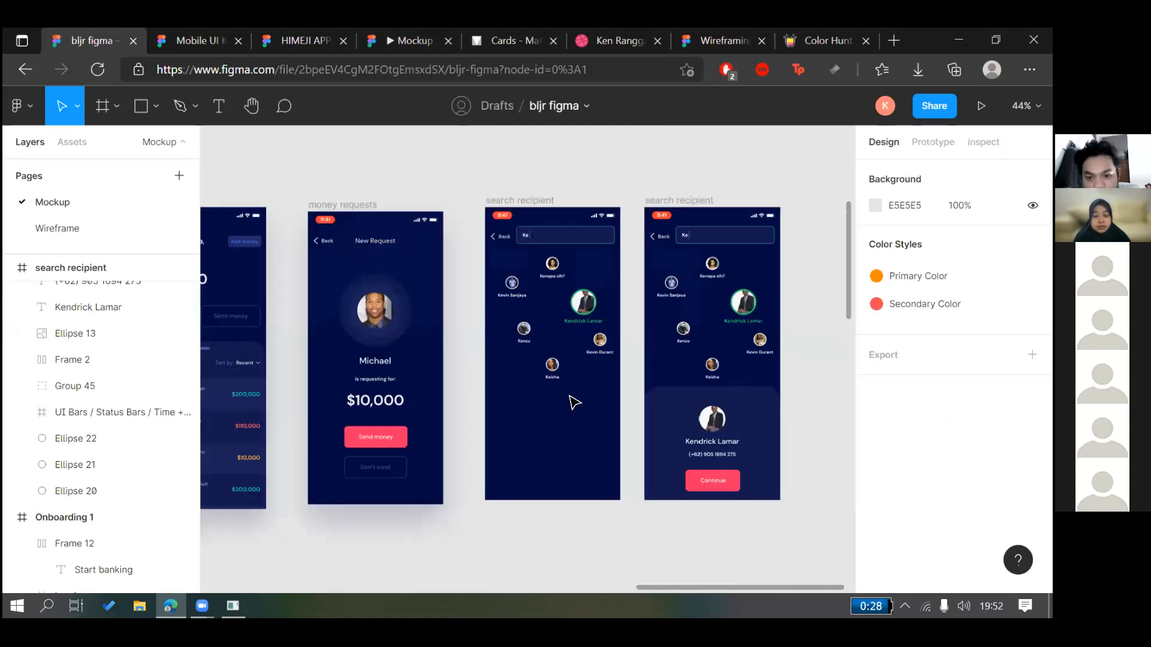
scroll(574, 402, "left", 20)
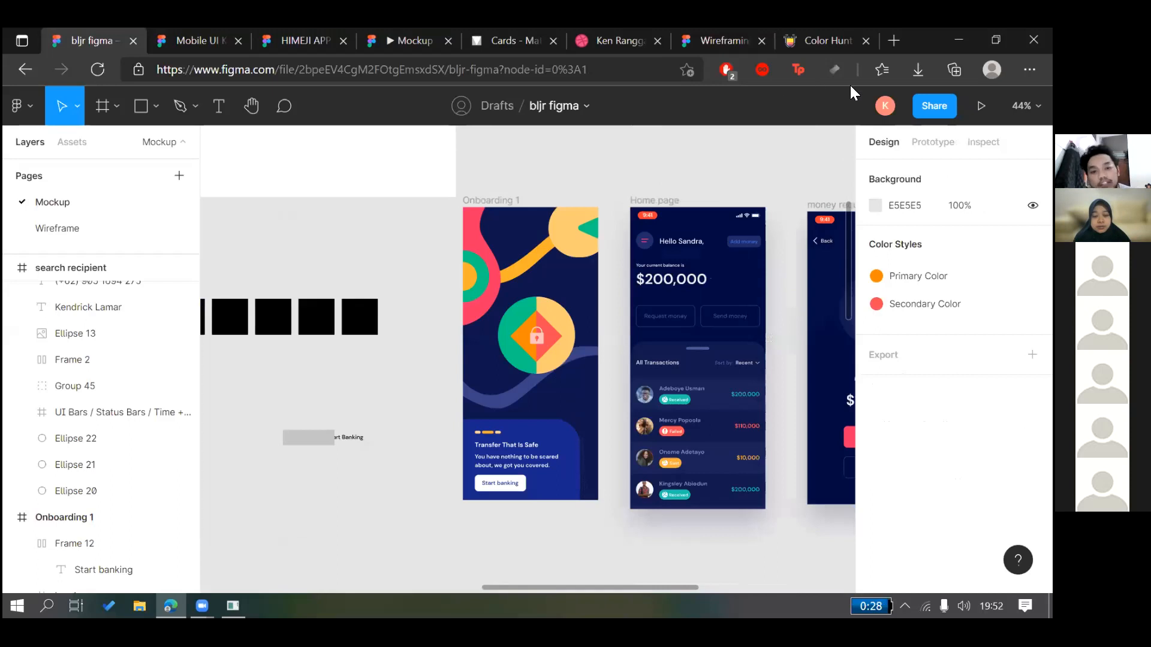
scroll(809, 554, "down", 5)
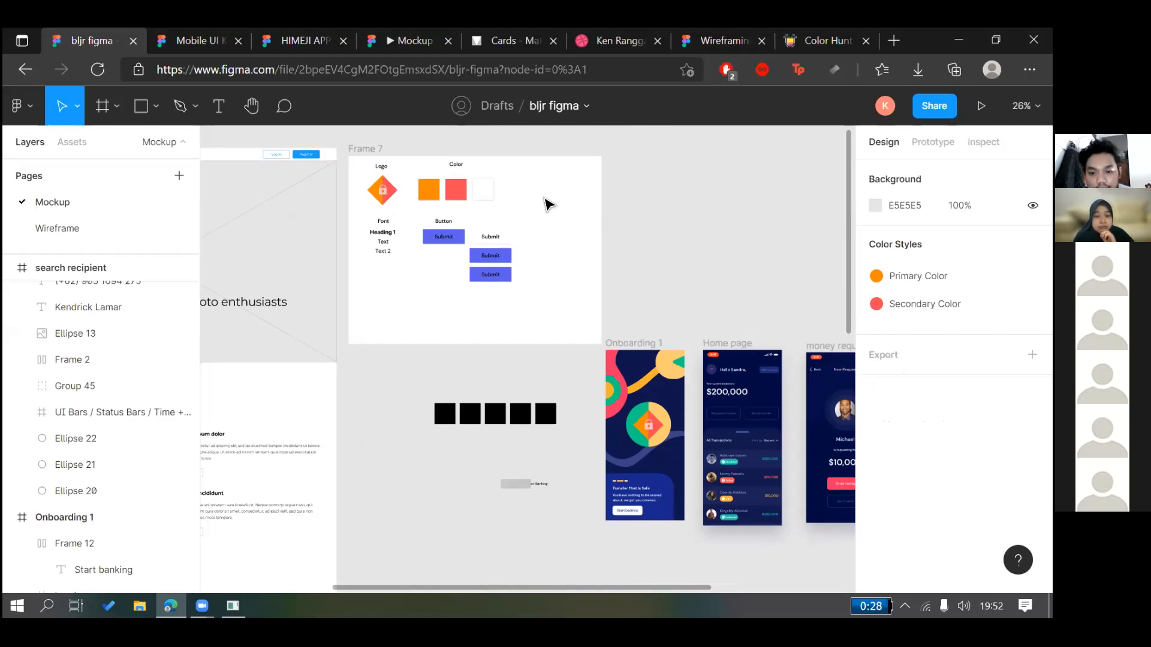
scroll(664, 293, "down", 1)
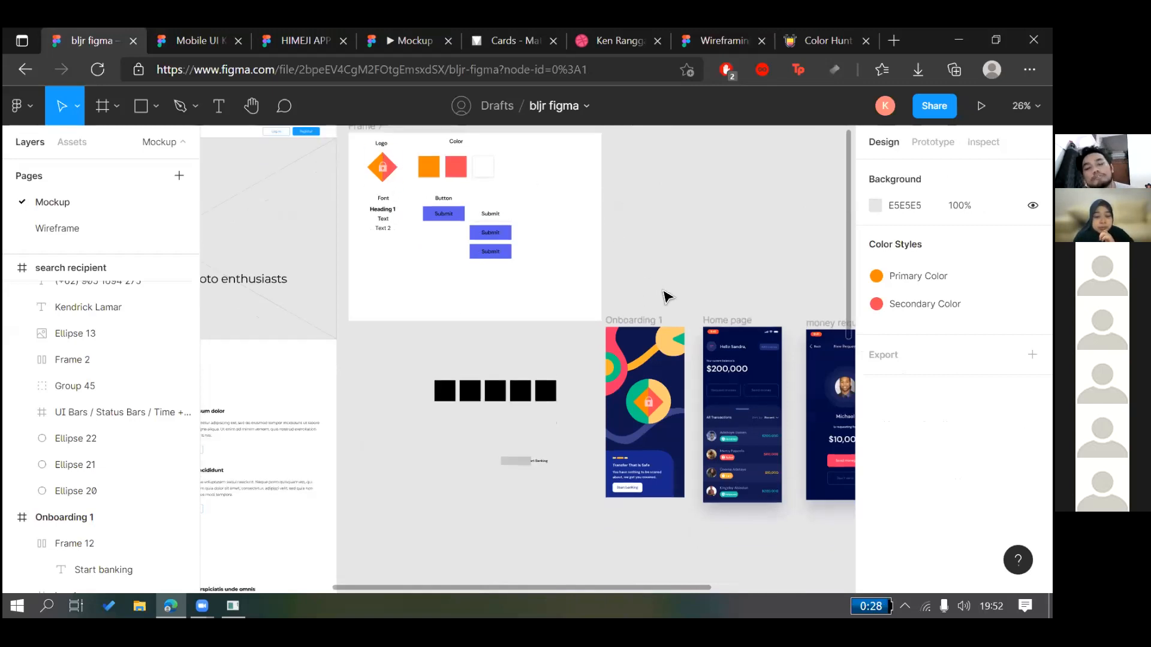
scroll(467, 277, "right", 4)
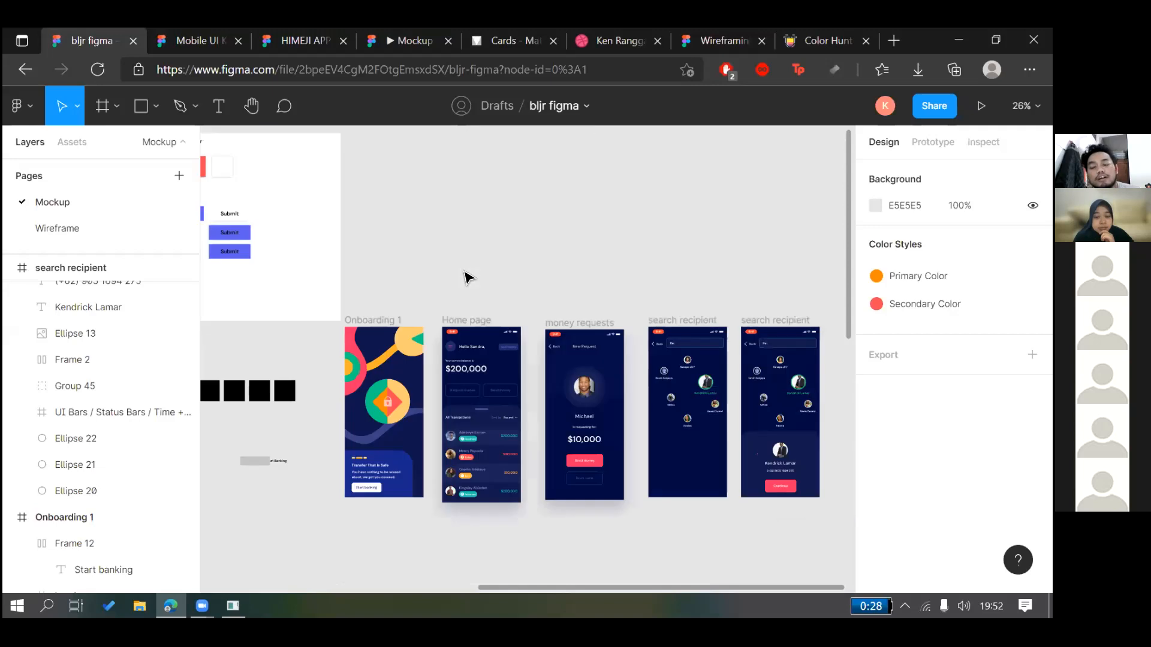
scroll(635, 359, "left", 5)
scroll(535, 326, "down", 3)
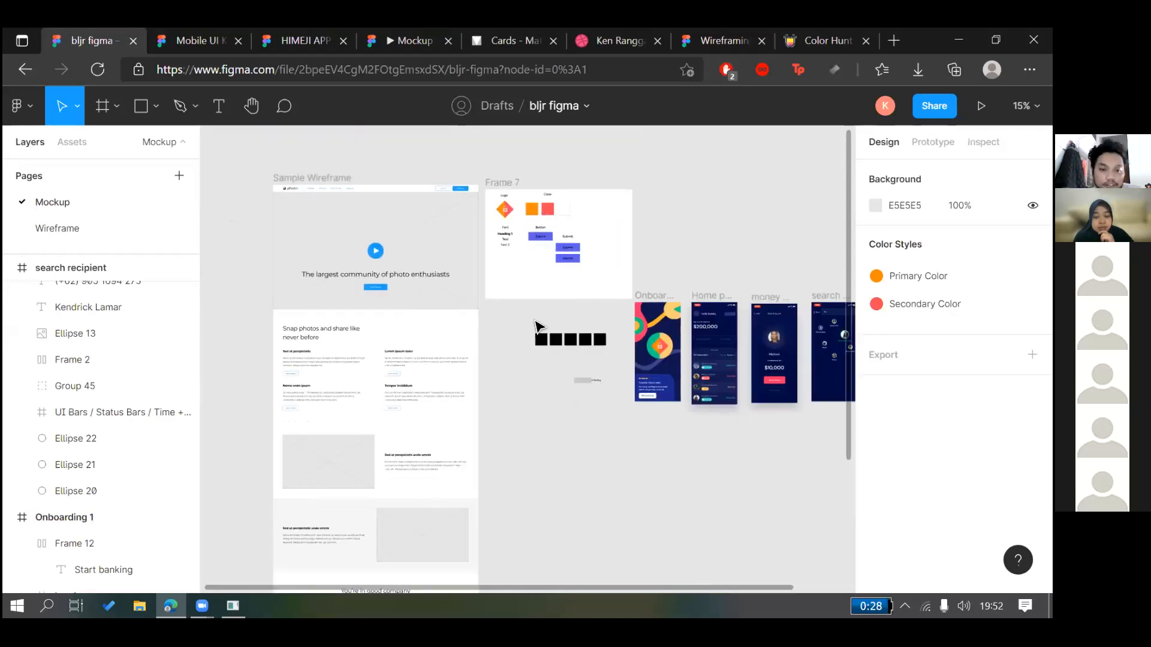
scroll(469, 310, "down", 3)
scroll(470, 310, "right", 3)
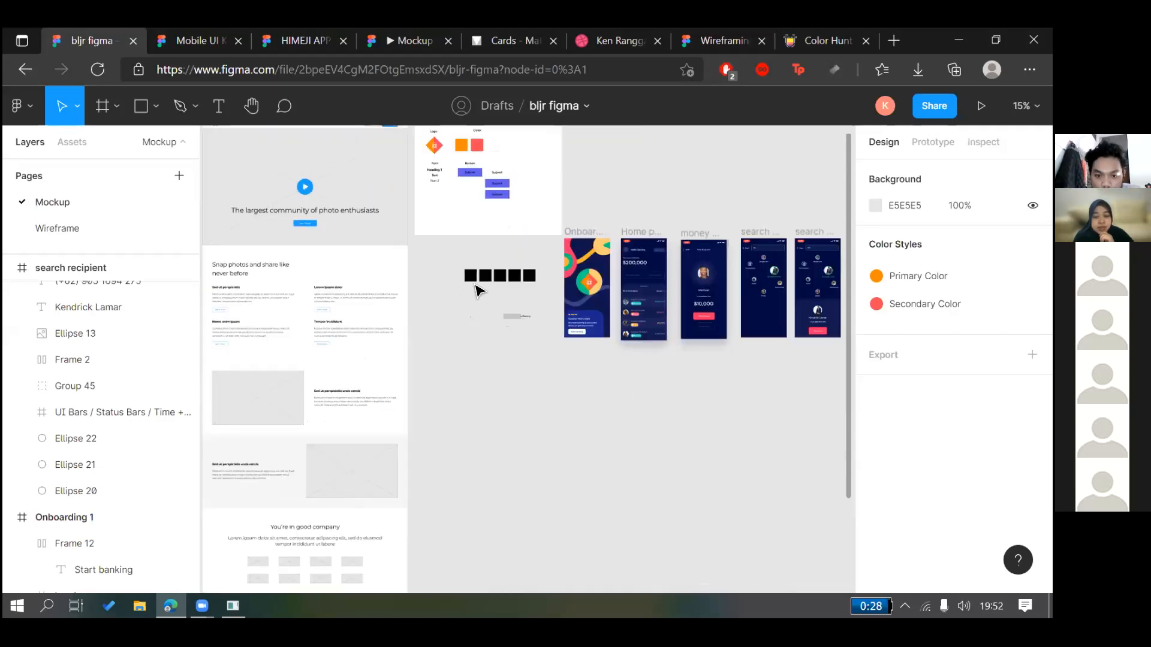
scroll(478, 291, "up", 5)
Move the grey placeholder Rectangle 276 down over the Start Banking label
left_click(478, 292)
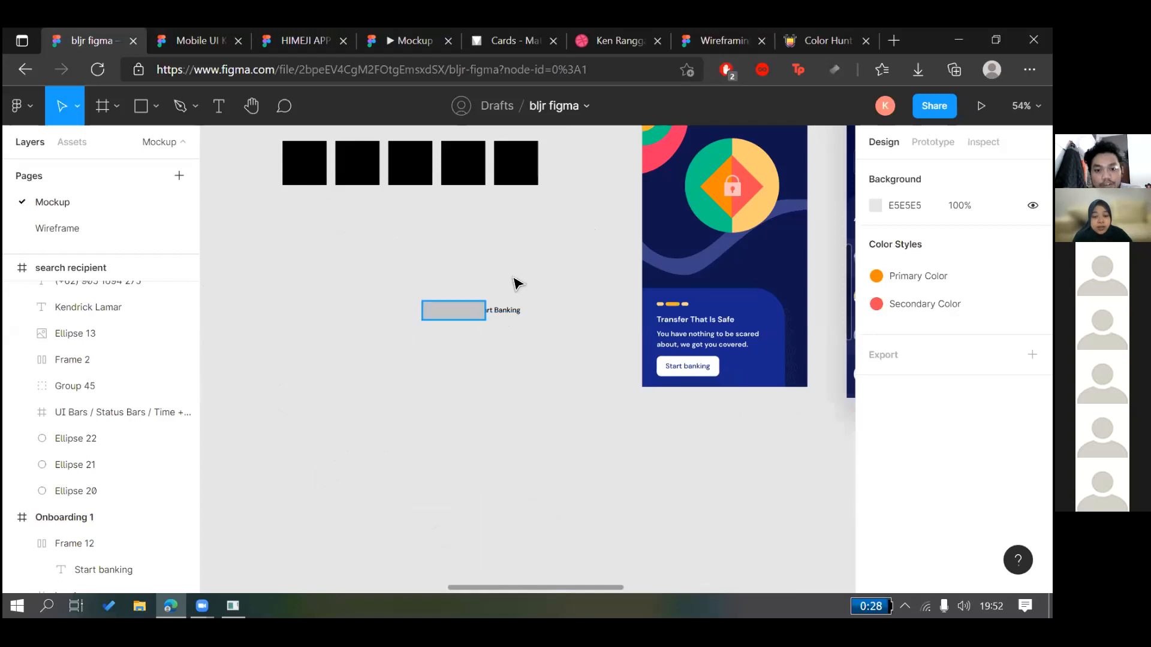
left_click(560, 366)
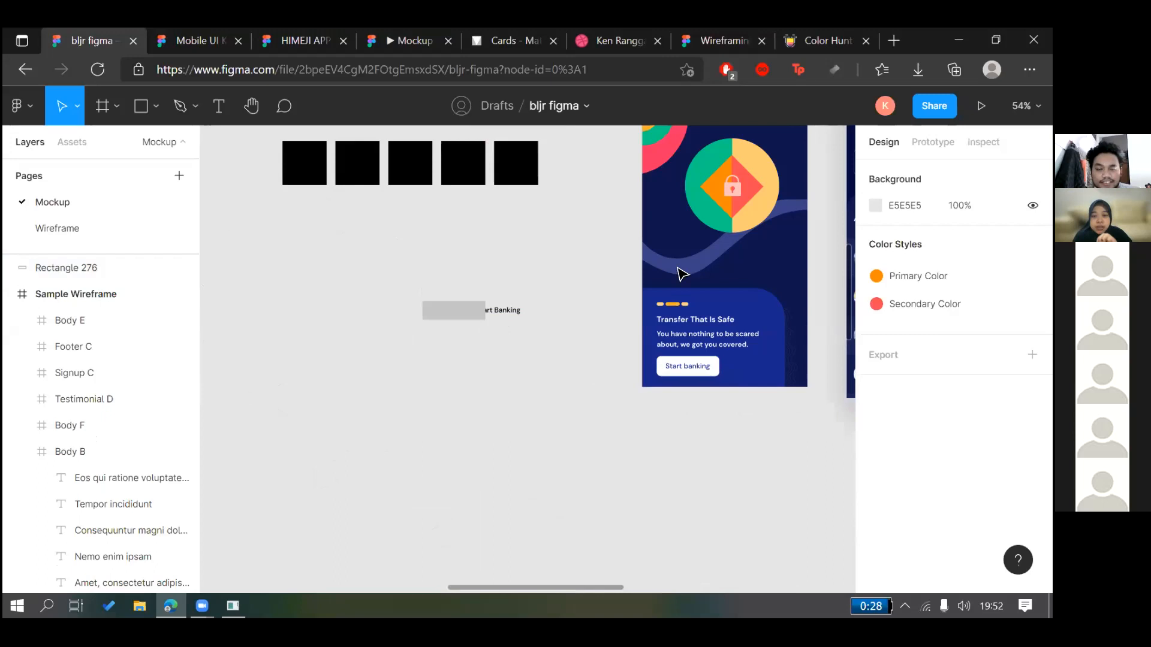
scroll(677, 272, "down", 2)
scroll(562, 407, "up", 3)
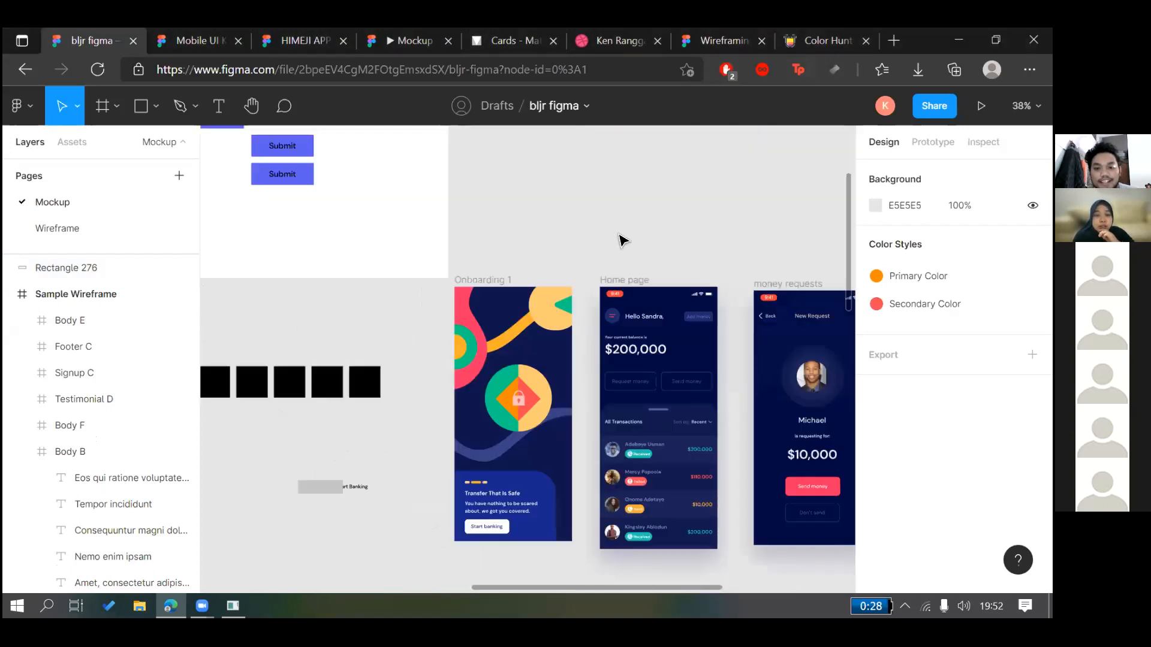
scroll(730, 163, "up", 3)
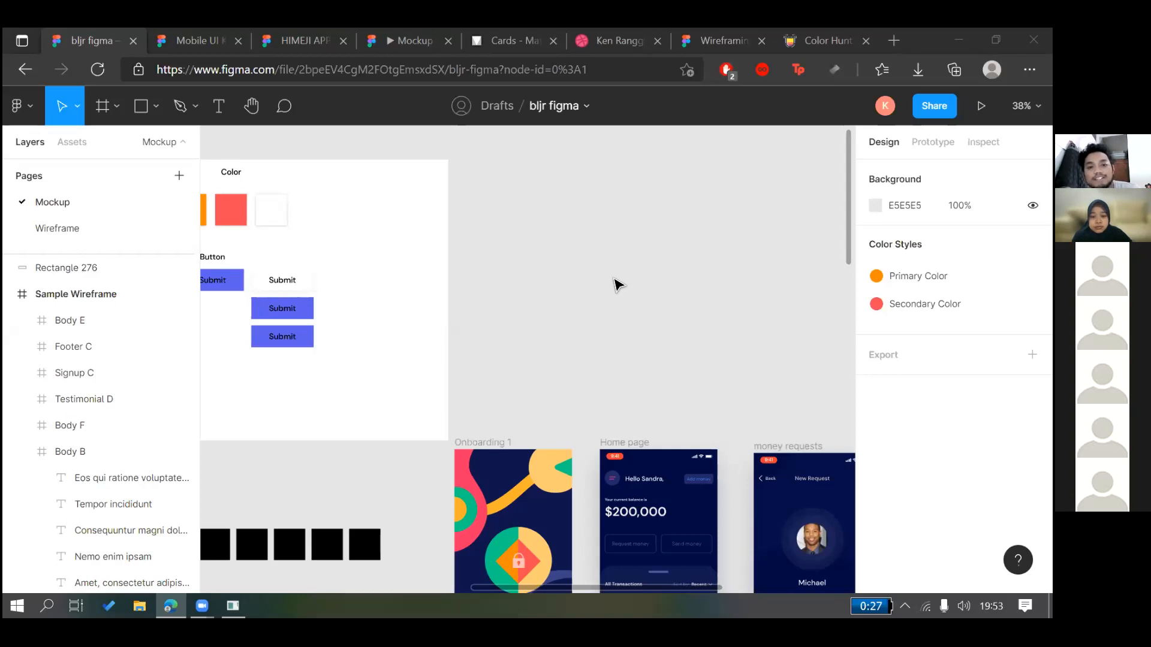
scroll(617, 284, "left", 5)
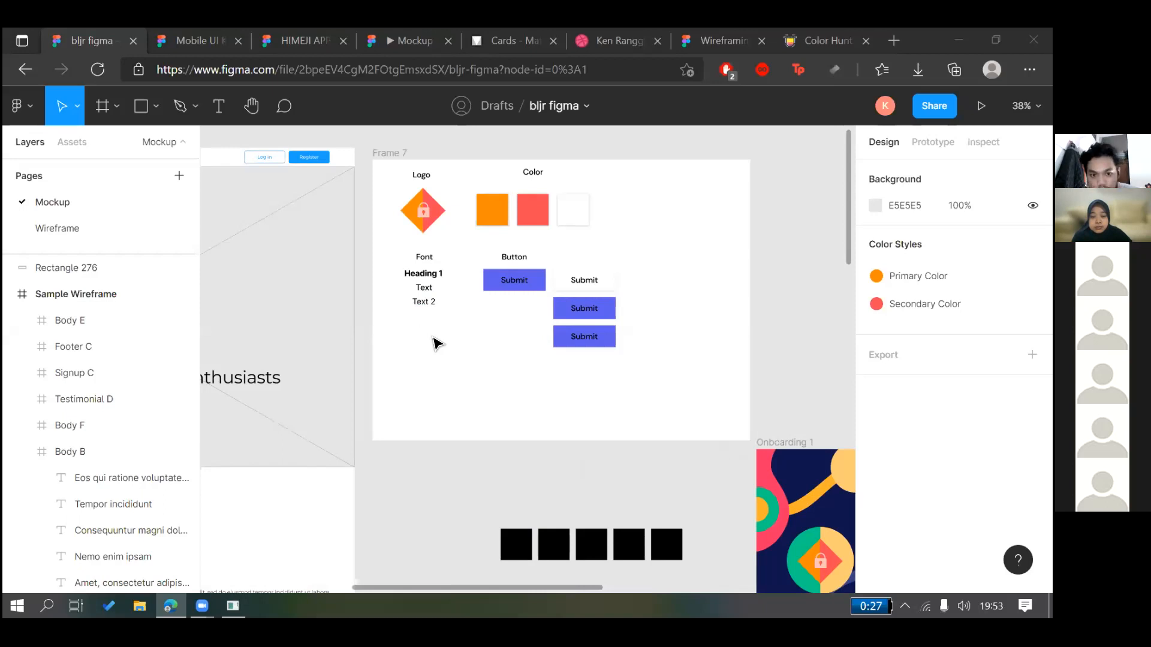
left_click(466, 335)
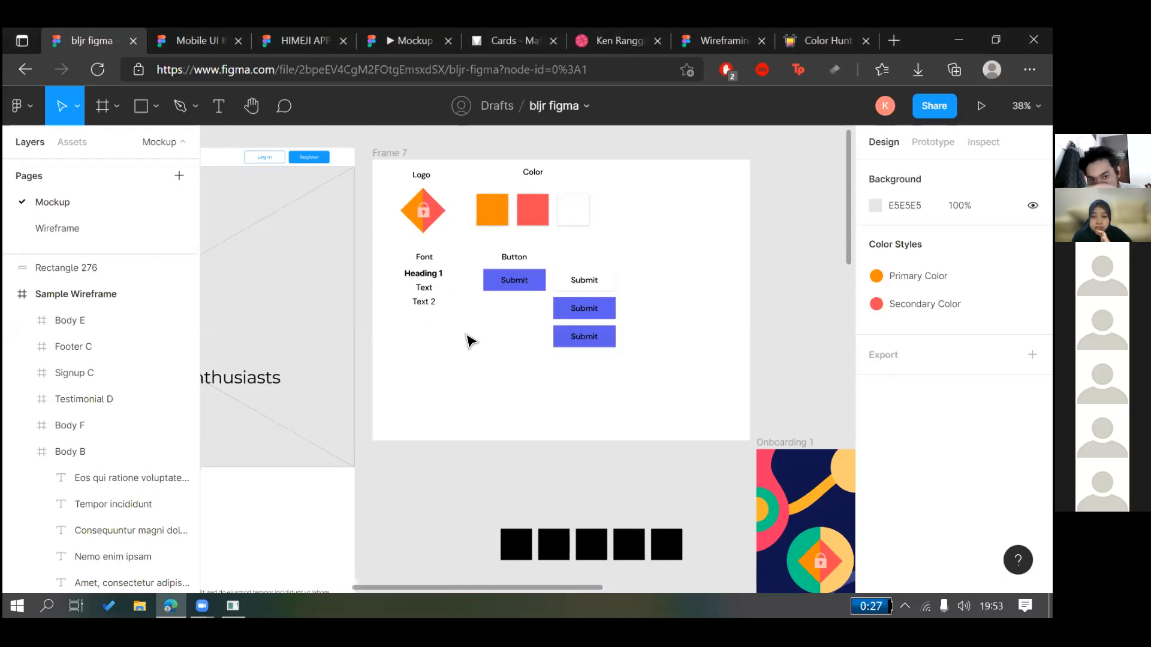
left_click(425, 259)
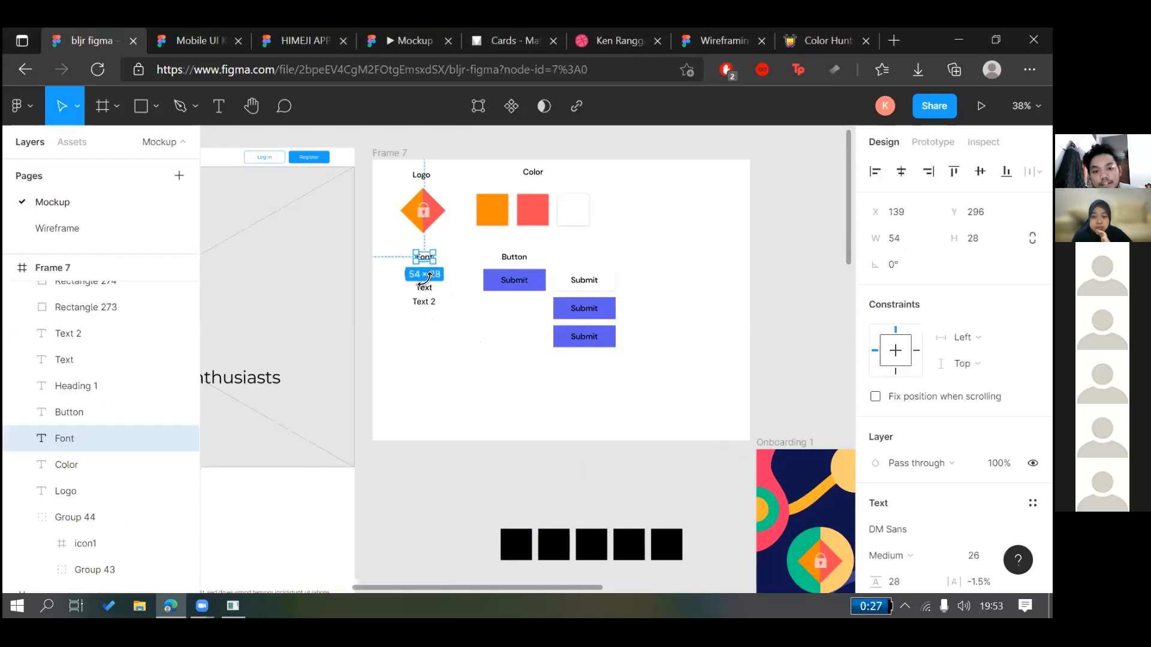
left_click(427, 300)
left_click(423, 273)
scroll(953, 372, "down", 3)
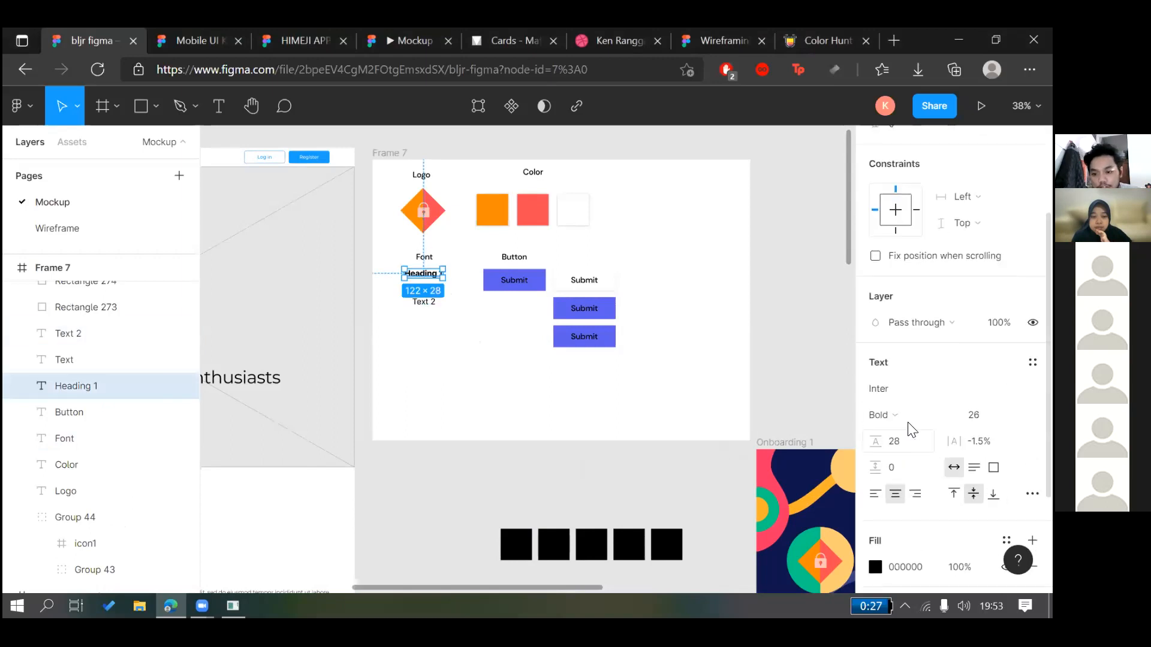
left_click(906, 414)
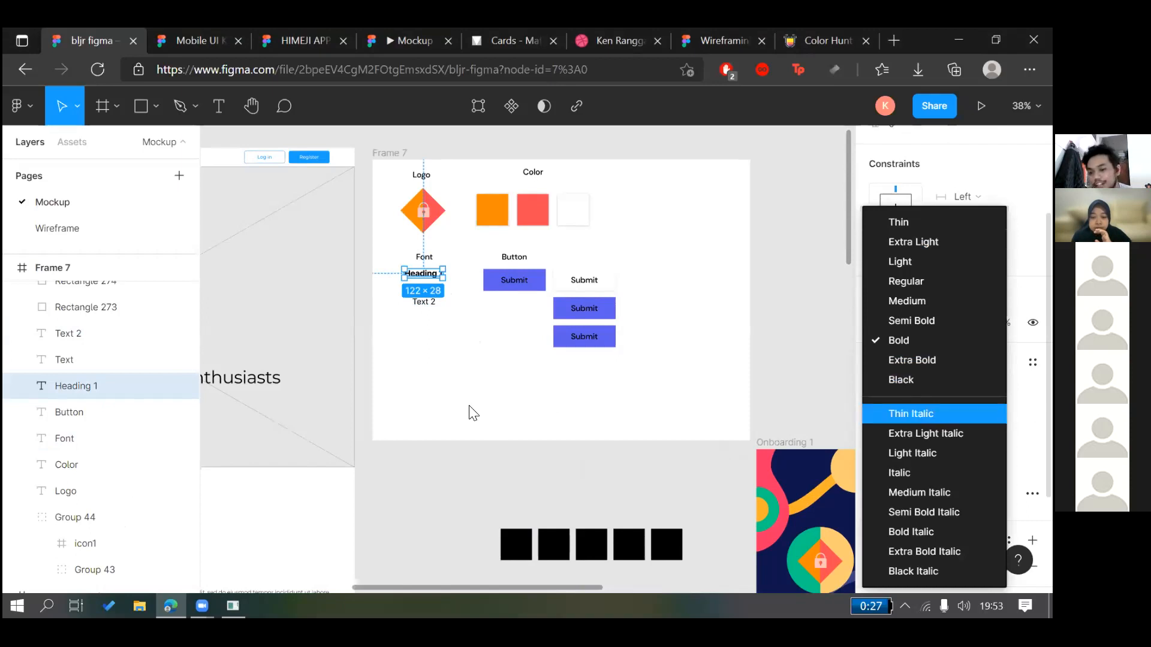
left_click(458, 349)
left_click(431, 315)
left_click_drag(429, 313, 417, 274)
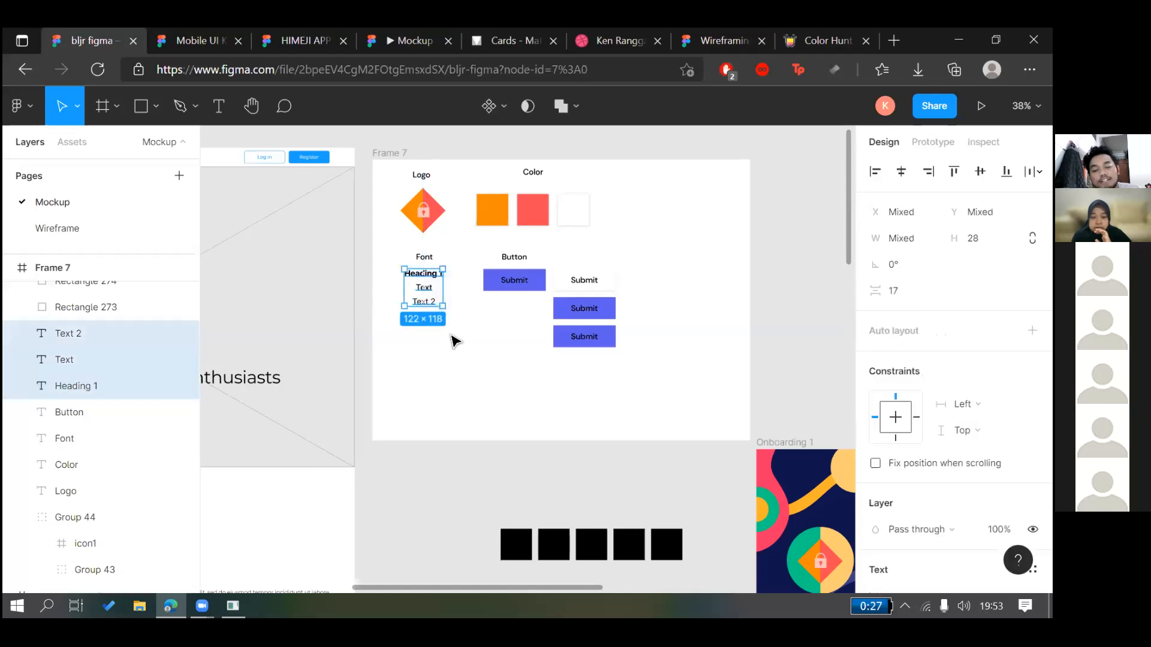
left_click(452, 362)
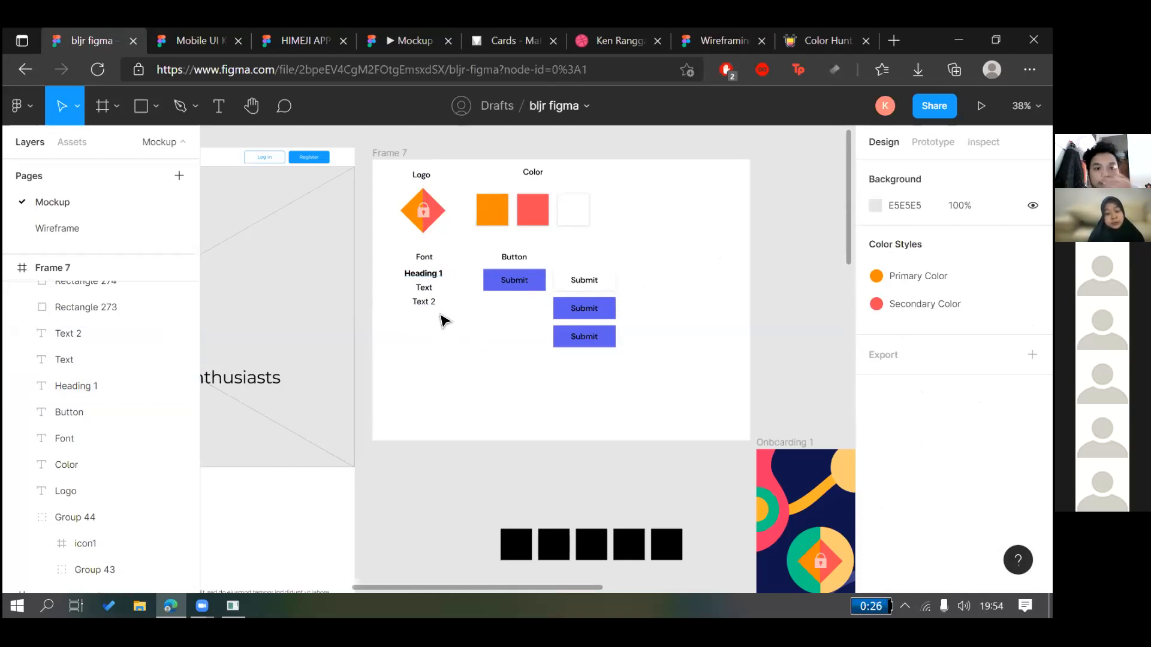
Set Heading 1's font to DM Sans, keeping the Bold weight
left_click(447, 279)
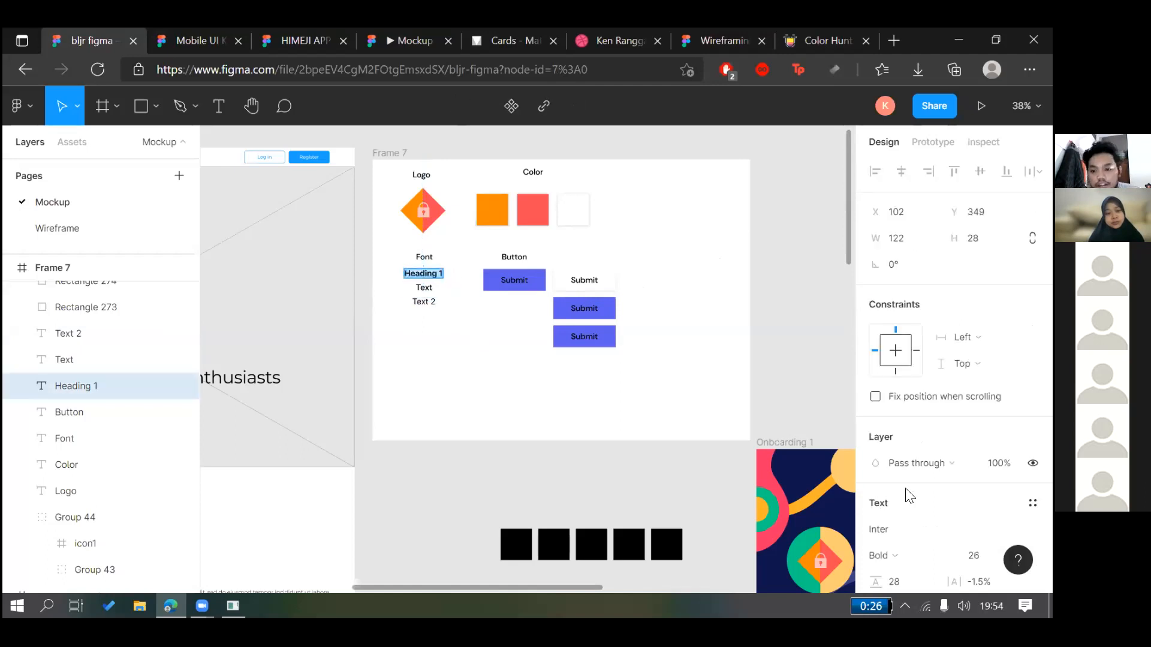
left_click(893, 531)
type("DMS")
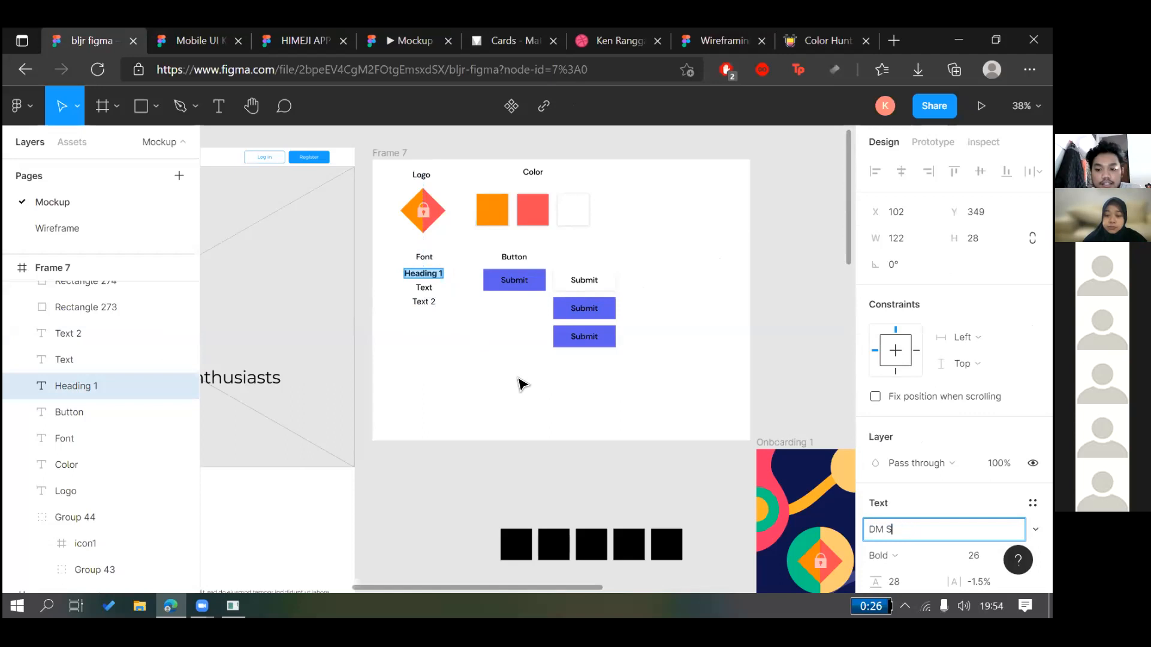
key("Return")
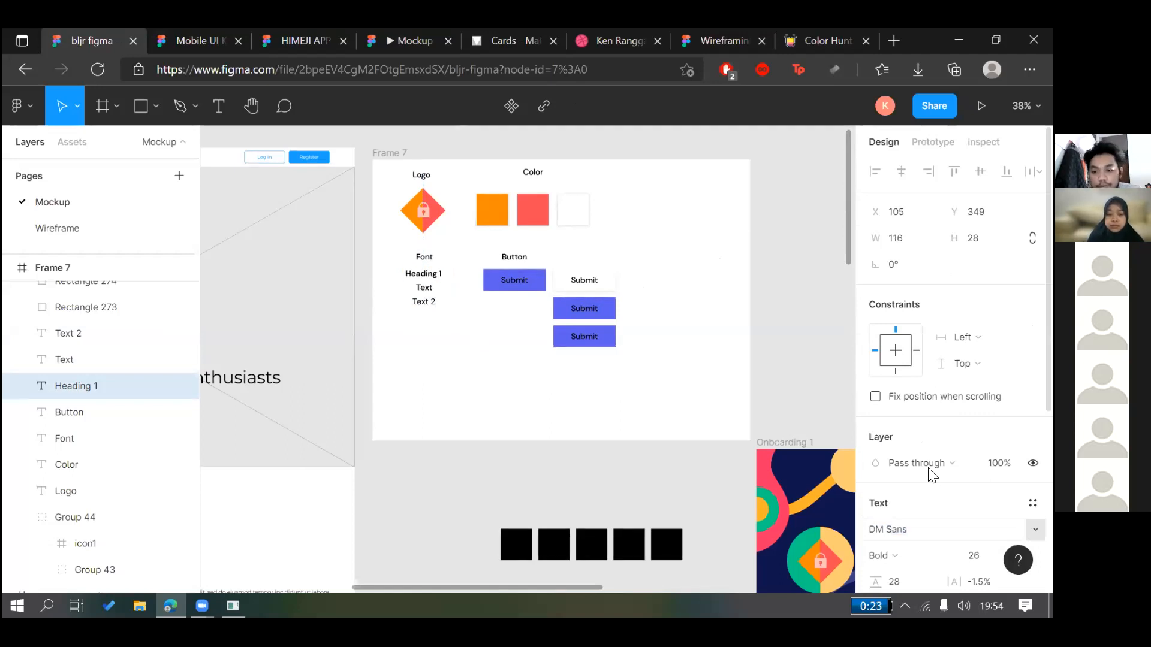
left_click(879, 555)
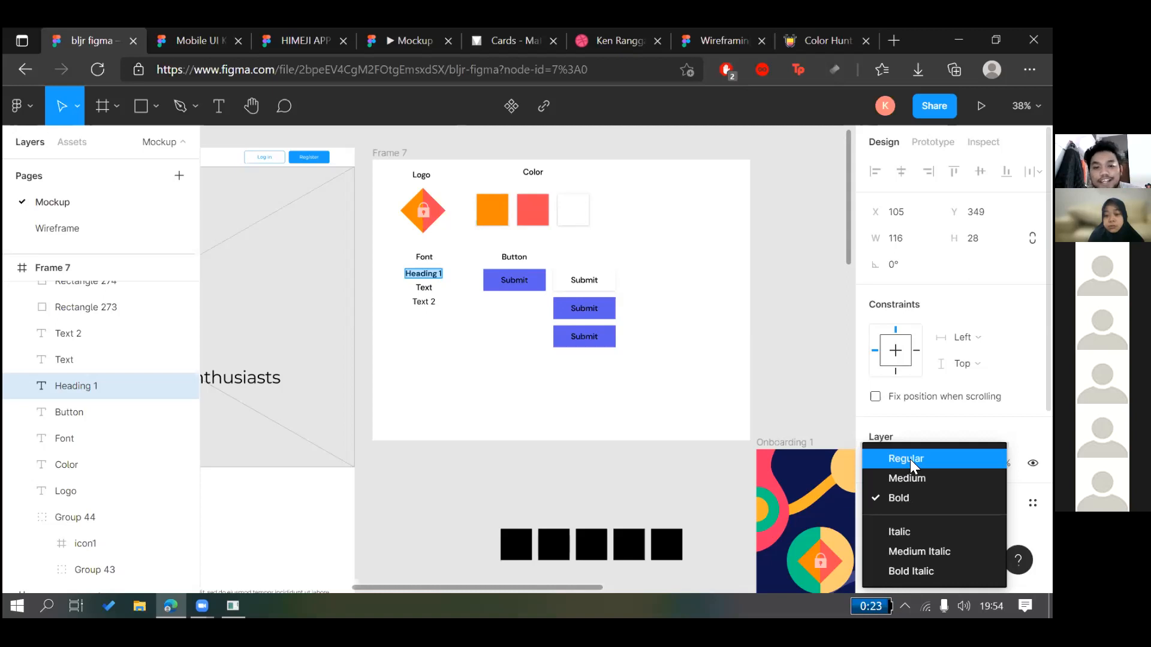
left_click(428, 274)
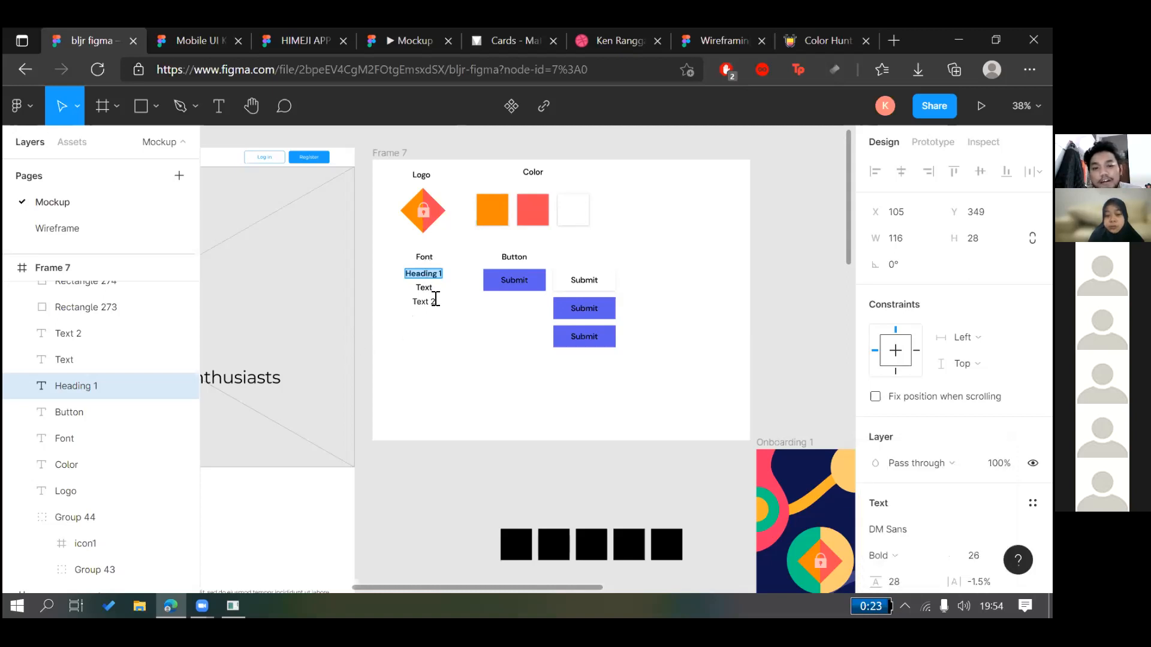
scroll(434, 295, "up", 3)
key("Escape")
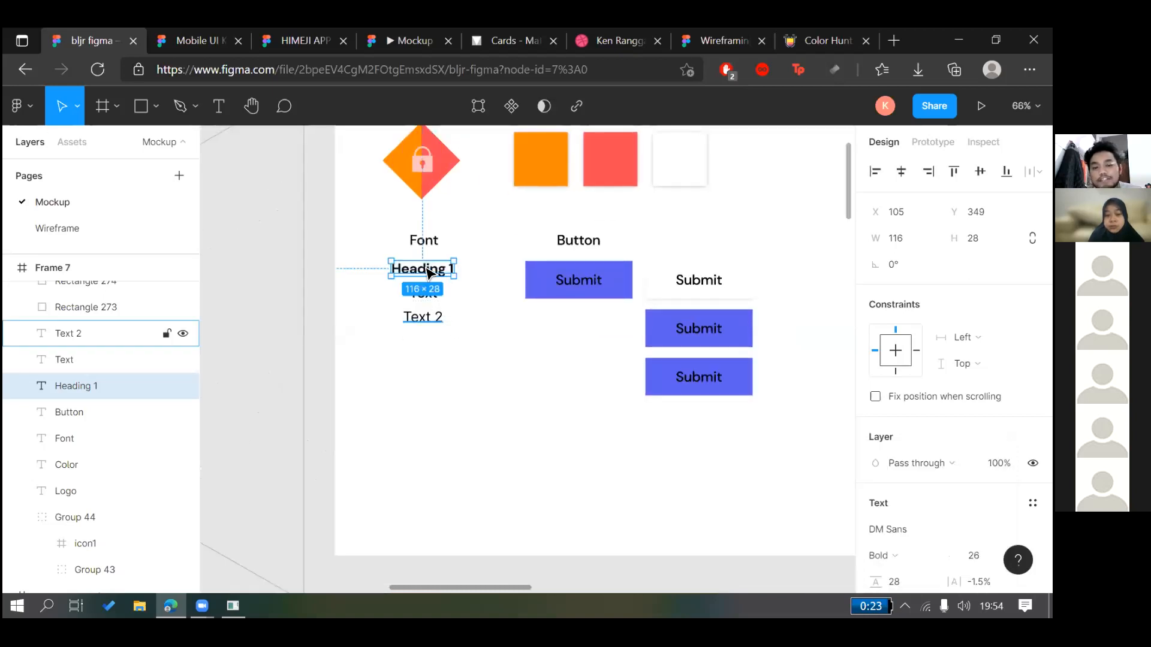
Alt-drag a duplicate of Heading 1 and set the copy to Inter Light
left_click_drag(429, 270, 496, 293)
scroll(475, 296, "up", 3)
left_click(899, 532)
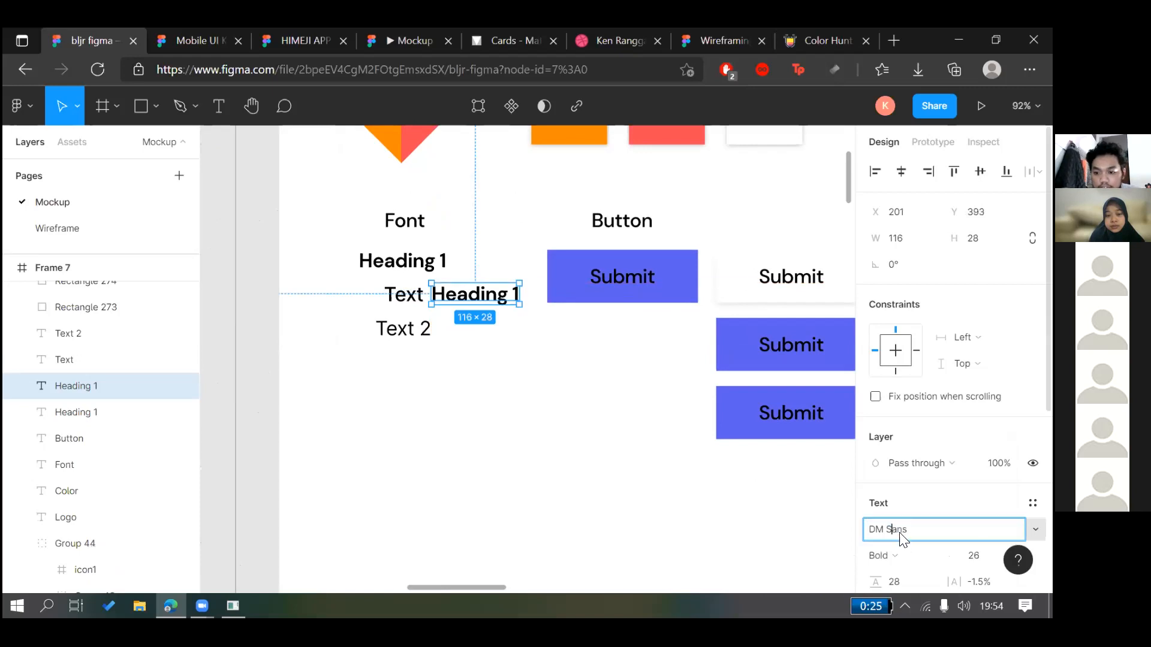
key("ctrl+a")
type("inter")
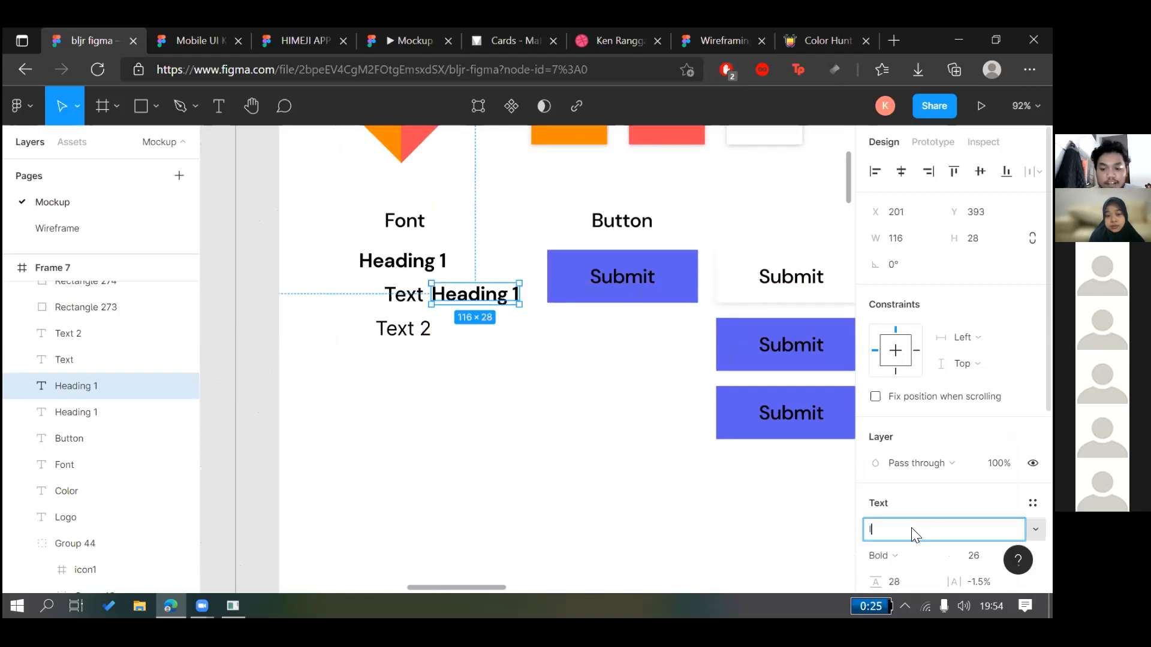
key("Return")
left_click(915, 533)
key("BackSpace")
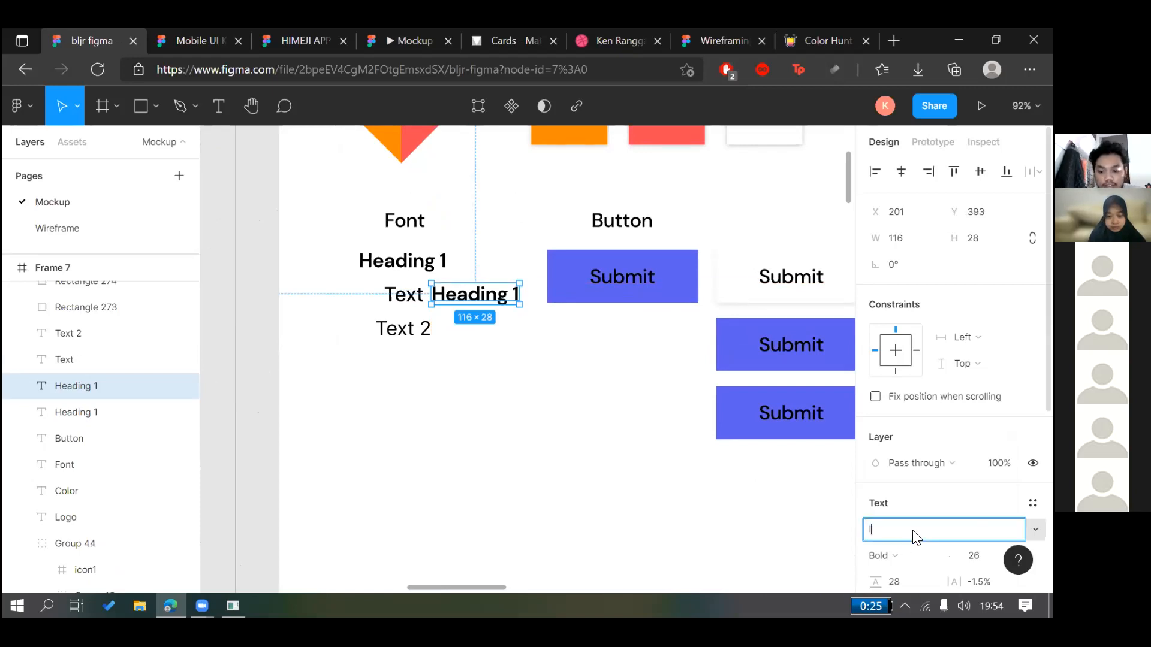
type("Inter")
key("Return")
left_click(899, 556)
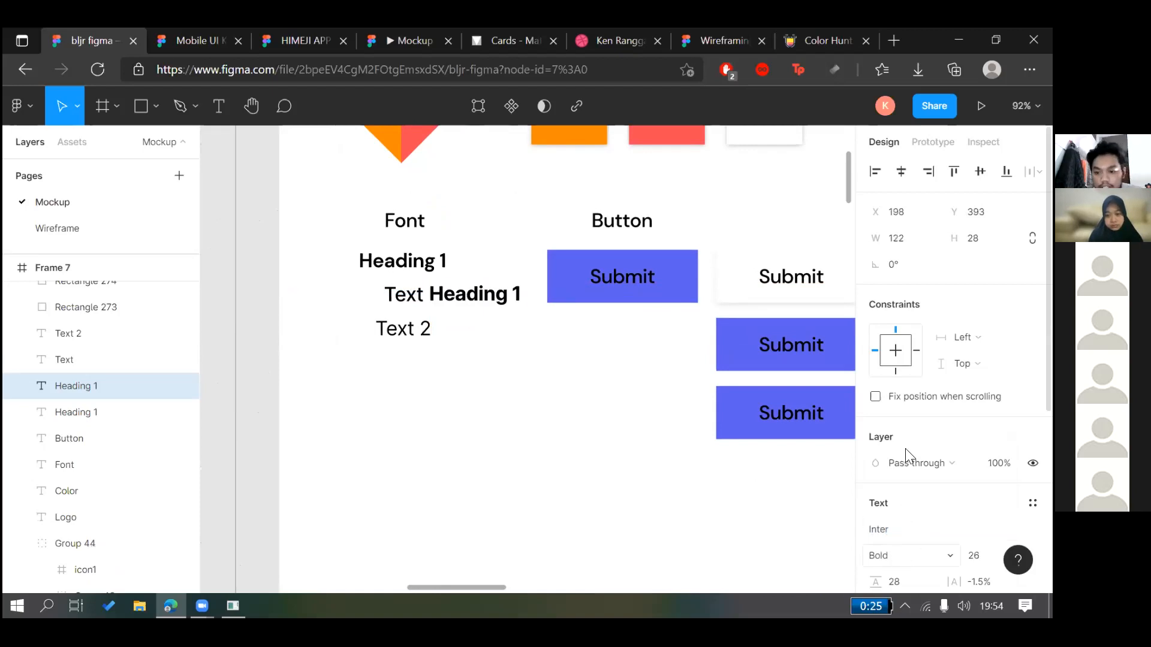
key("Return")
Move the Light copy to the left and shift Text and Text 2 slightly down
left_click(514, 385)
left_click(482, 303)
left_click_drag(477, 308, 357, 294)
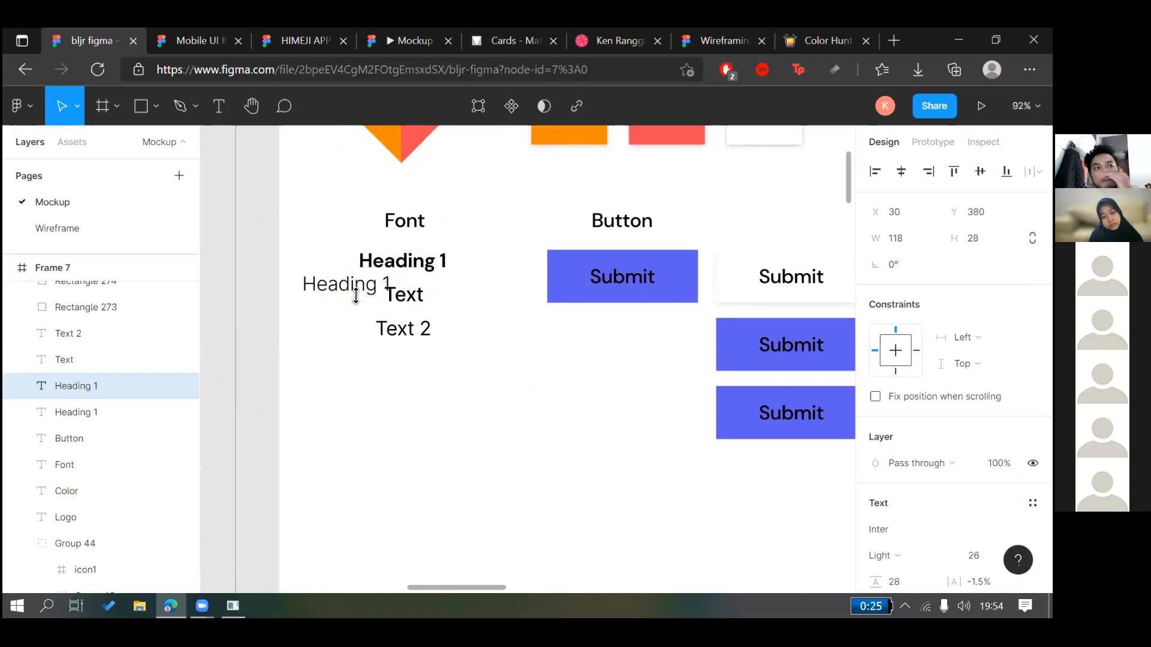
left_click(422, 298)
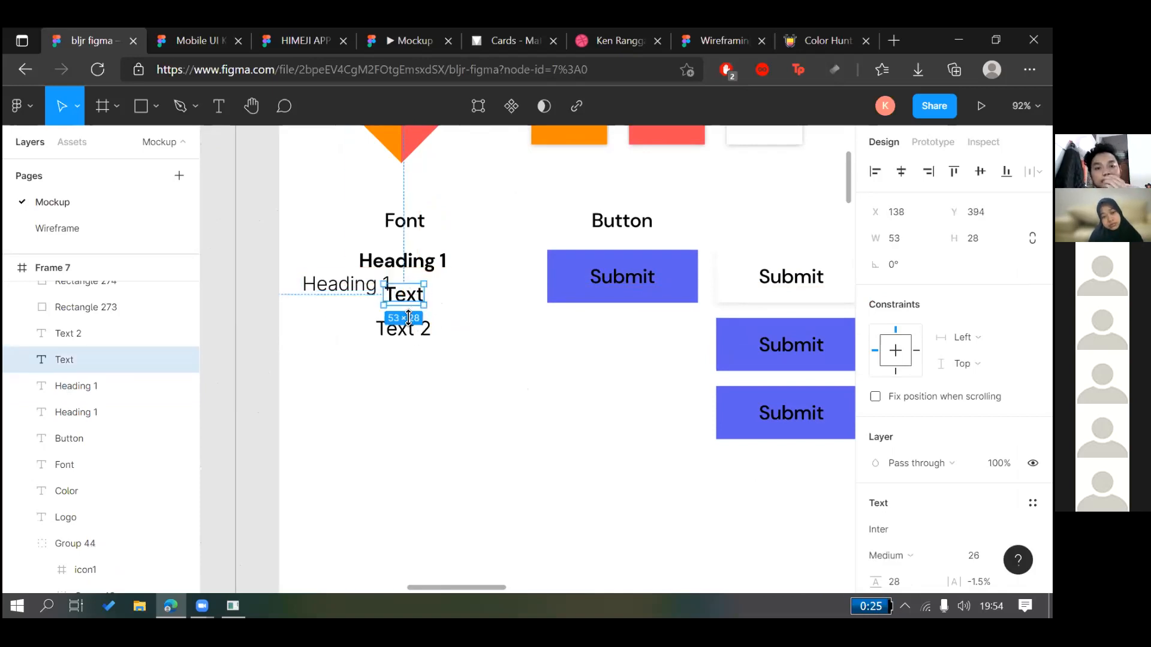
left_click(415, 330)
left_click(408, 297, "shift")
left_click_drag(408, 296, 419, 312)
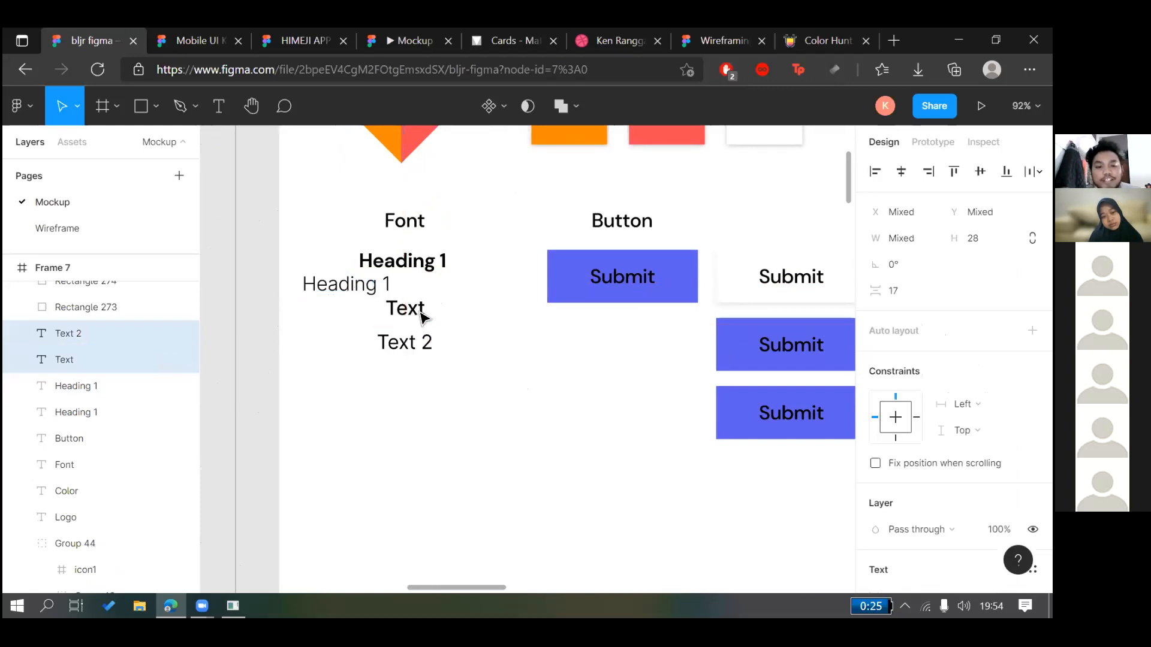
left_click(461, 326)
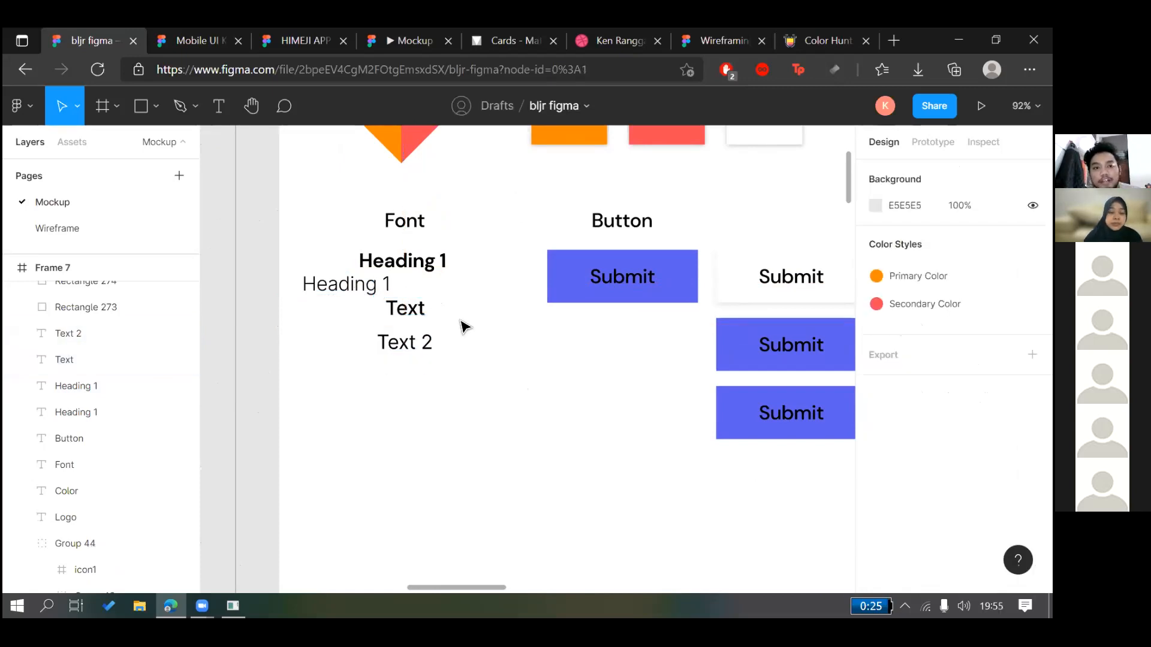
Open Google Fonts in a new tab and go to Roboto's font pairings
key("ctrl+t")
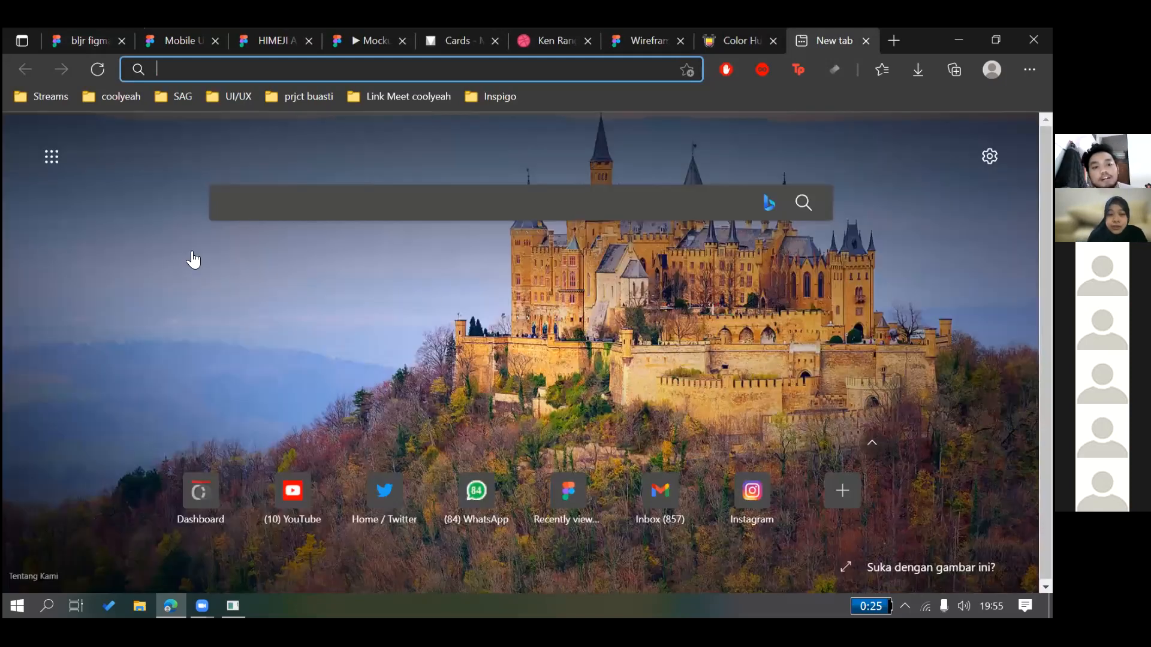
type("gfonts.google.com")
key("Return")
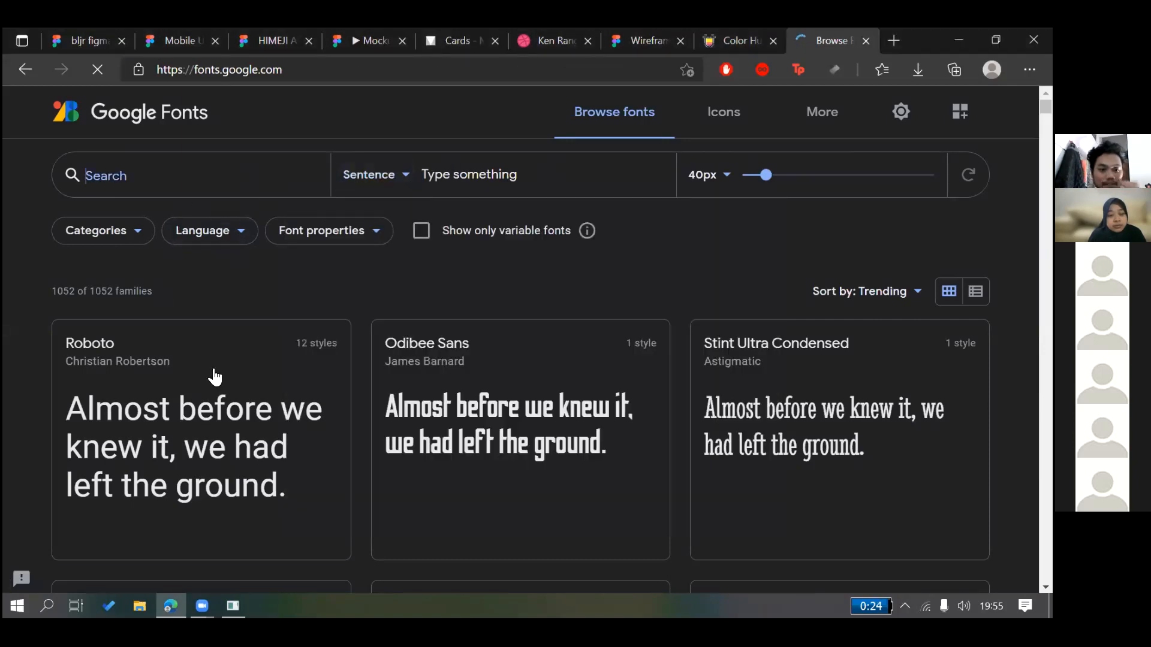
left_click(221, 410)
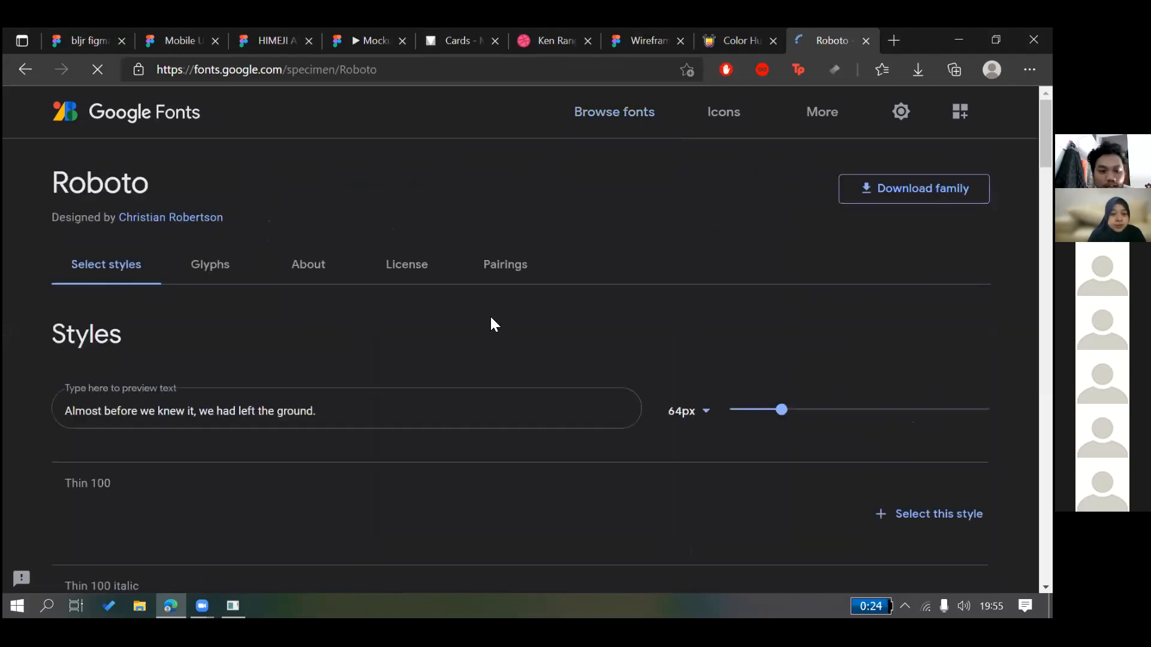
left_click(500, 281)
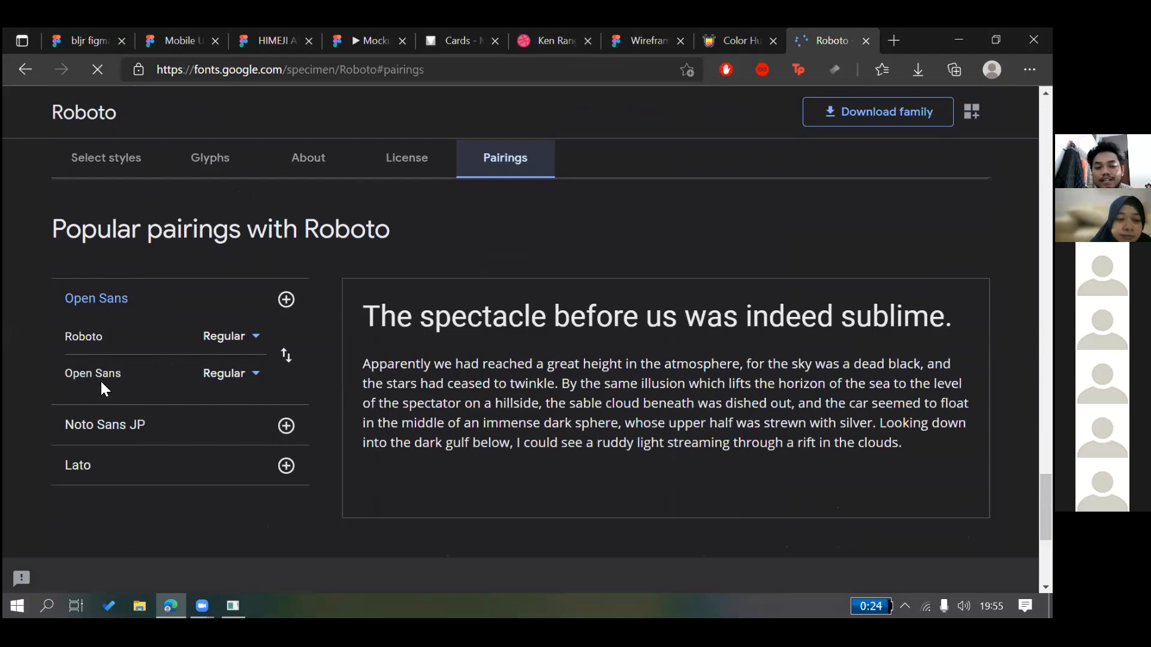
Highlight Roboto's sample text and check the Open Sans pairing weights, keeping Regular
left_click_drag(358, 307, 909, 307)
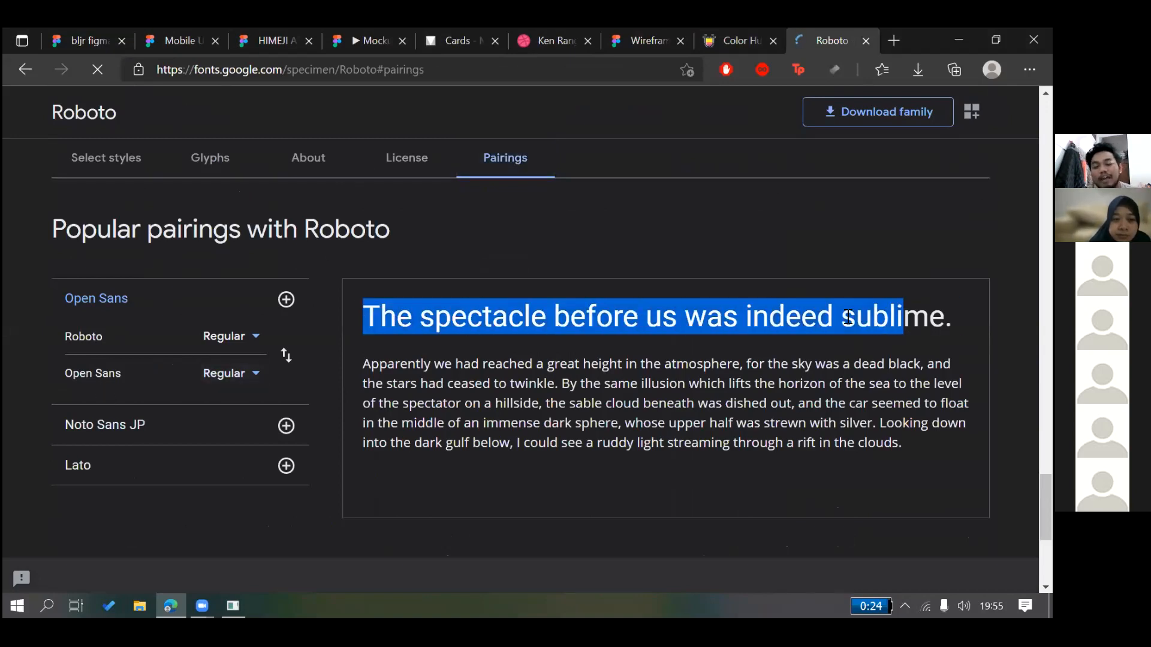
left_click(826, 341)
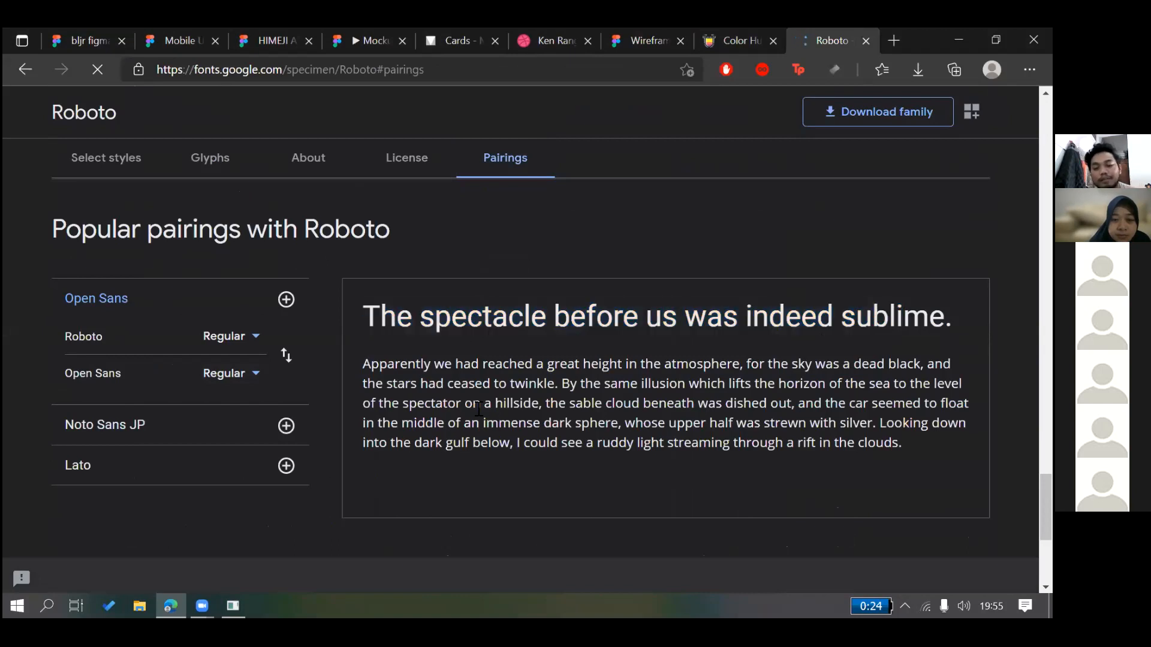
left_click_drag(454, 384, 686, 423)
left_click(564, 415)
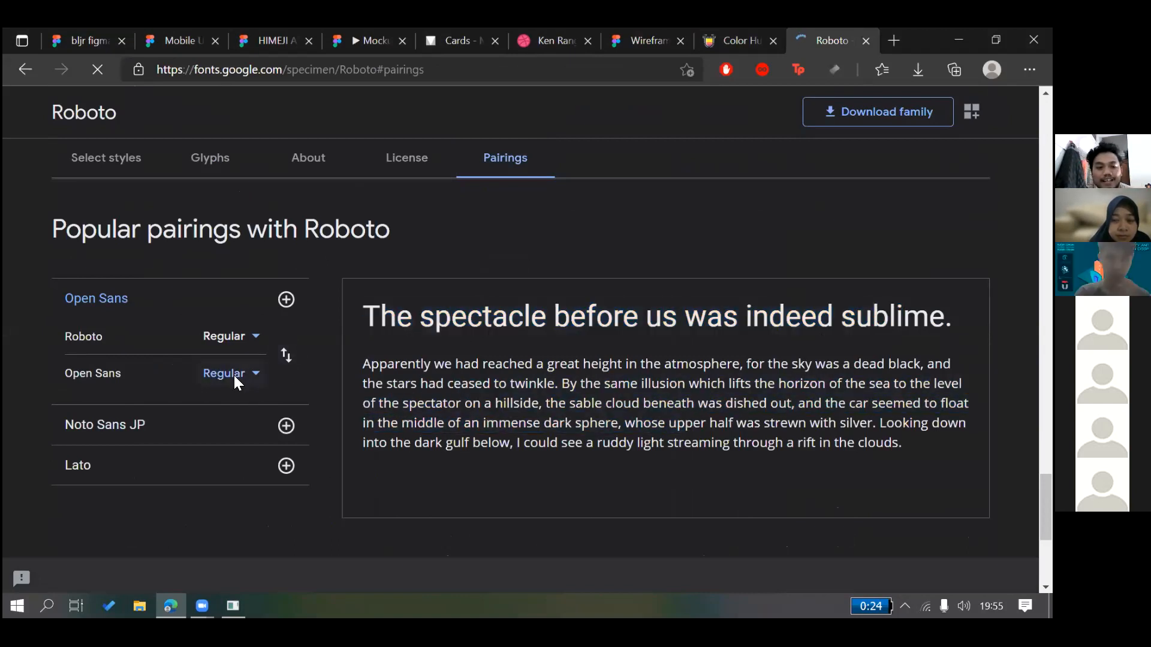
left_click(234, 376)
left_click(257, 393)
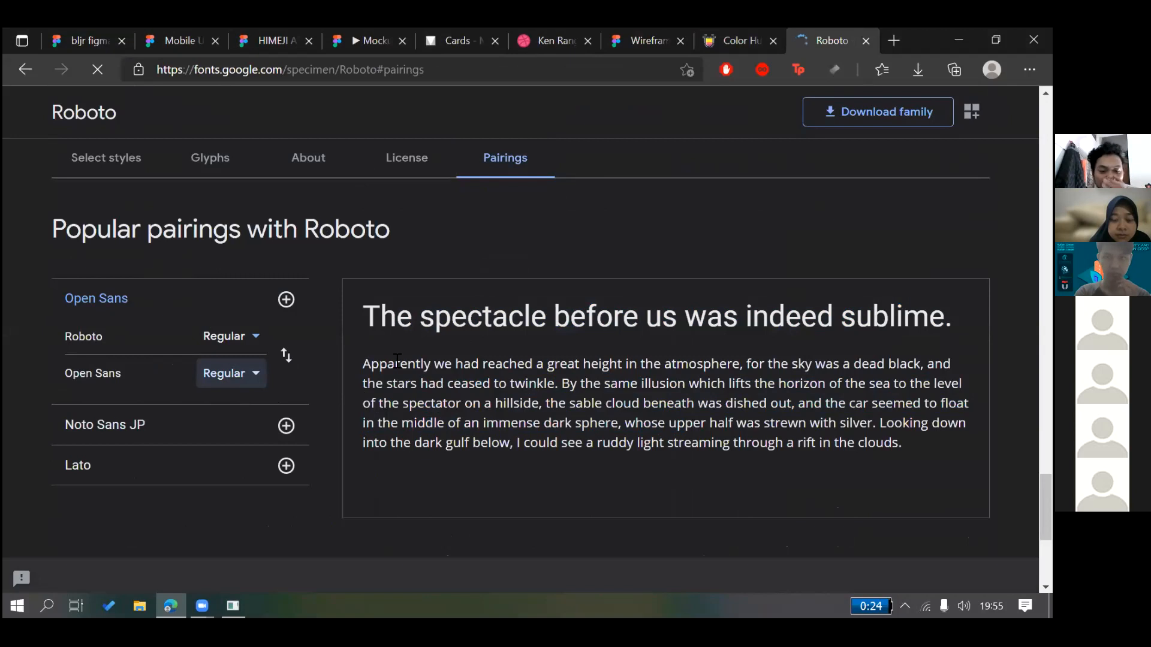
left_click(466, 324)
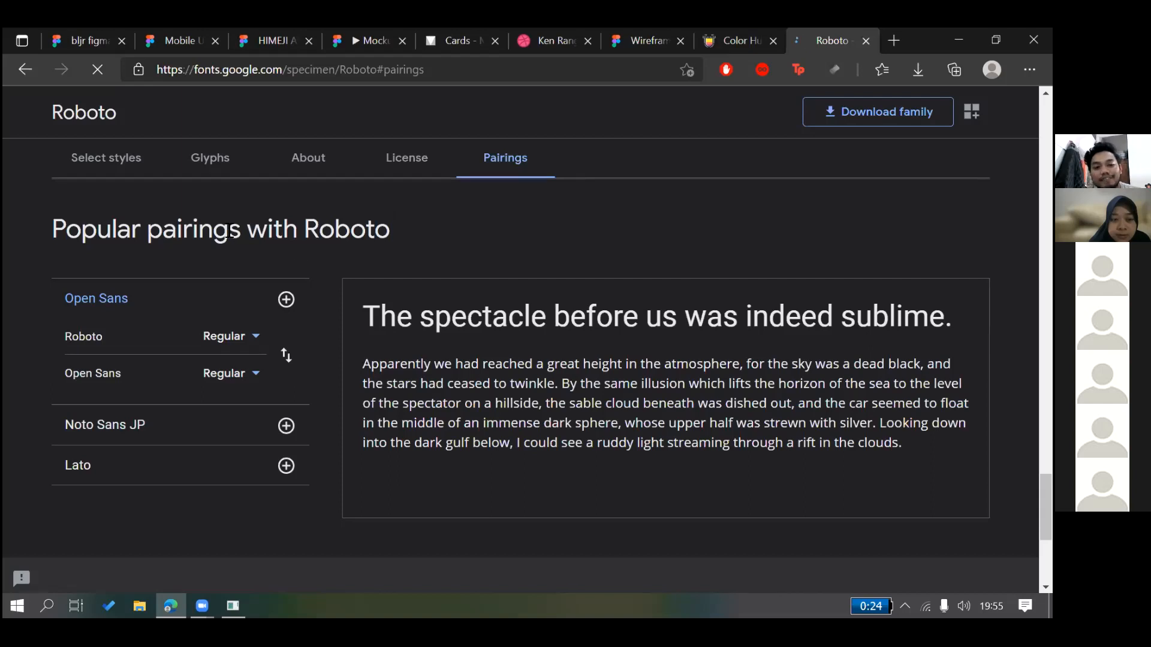
left_click_drag(163, 229, 232, 229)
left_click(334, 191)
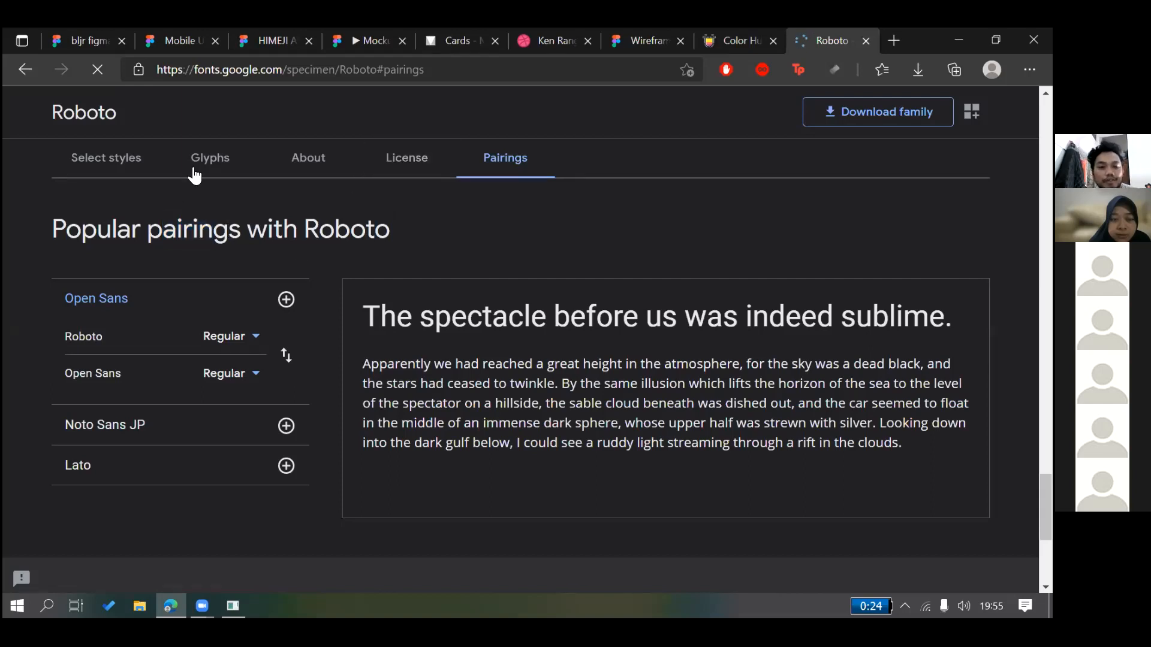
Check Roboto's license, expand the Noto Sans JP and Lato pairings, and view its styles
left_click(431, 173)
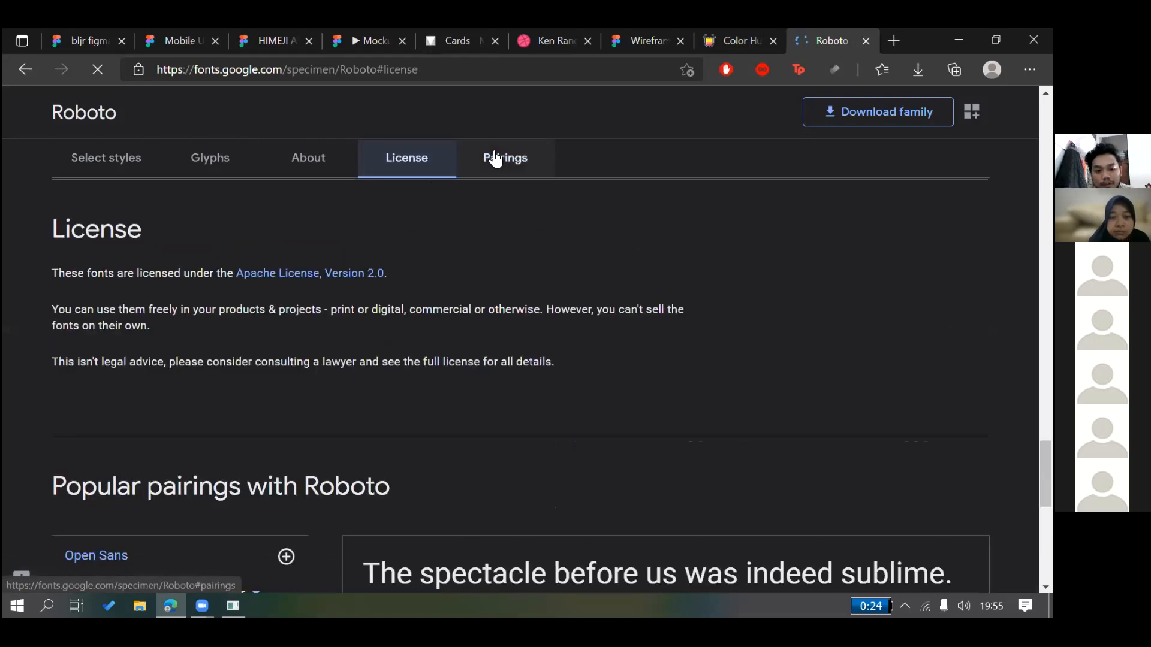
left_click(495, 159)
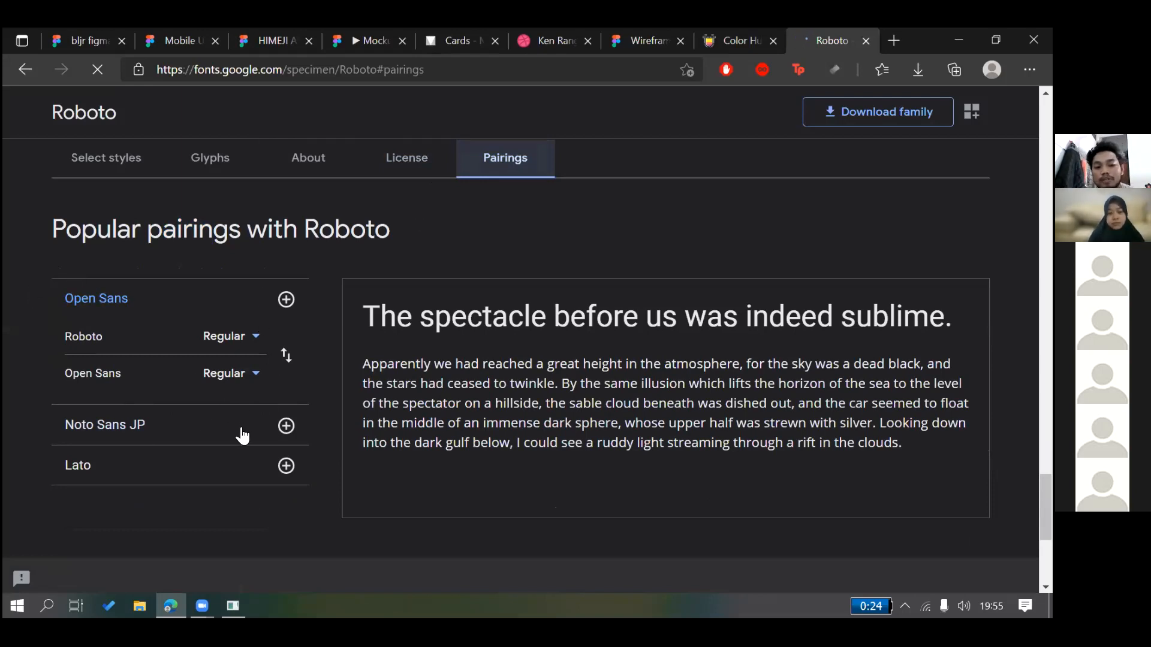
left_click(159, 440)
left_click(114, 460)
left_click(115, 339)
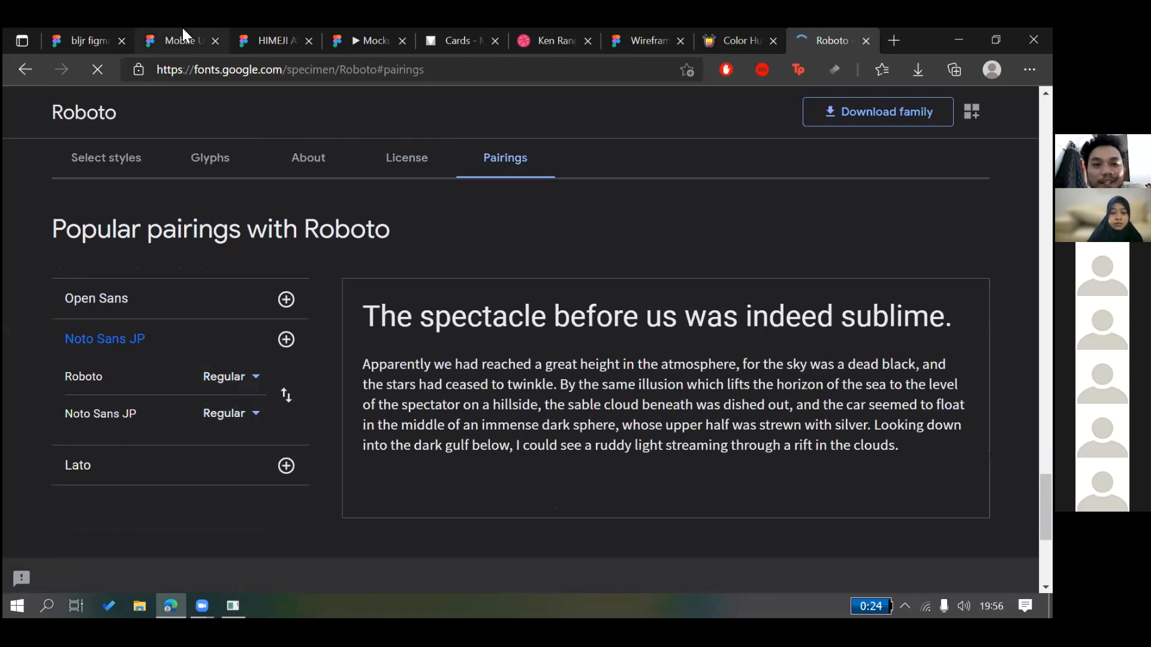
left_click(131, 172)
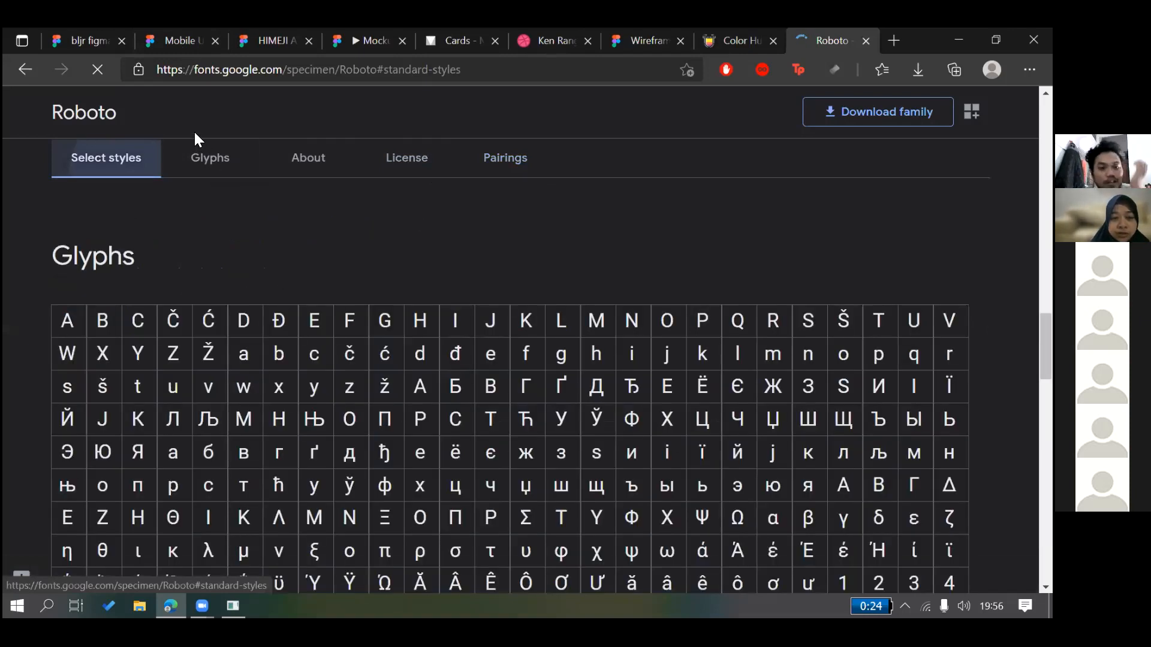
Return to the full Google Fonts catalogue, scroll through it, then switch tabs
left_click(181, 117)
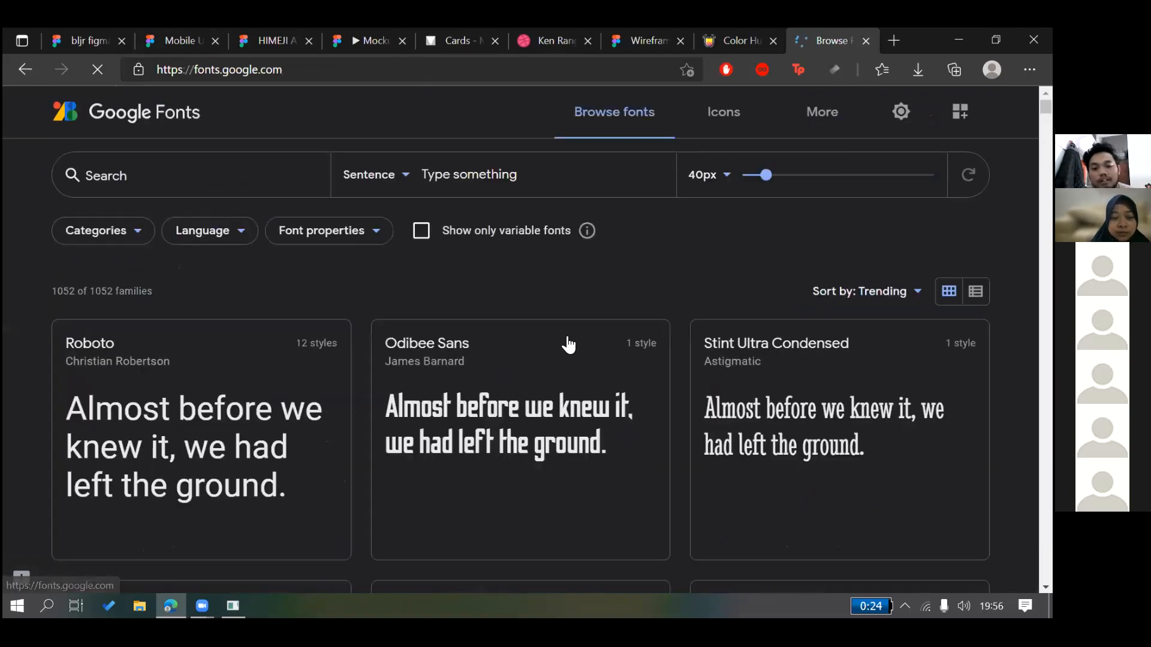
scroll(599, 402, "down", 2)
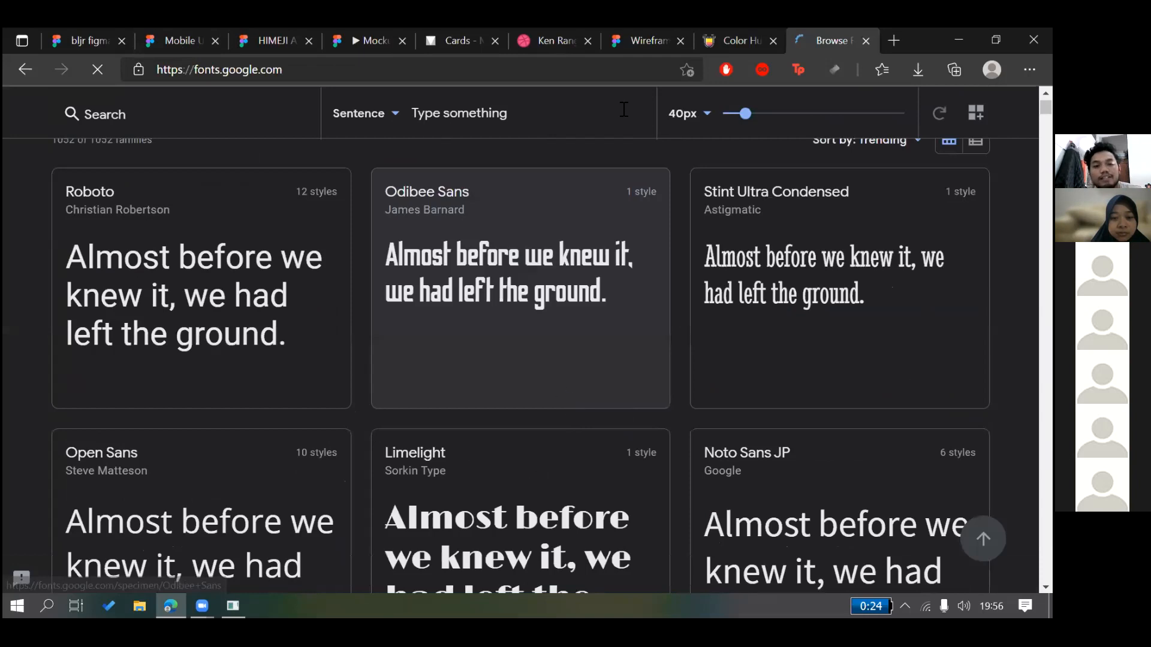
scroll(635, 106, "down", 2)
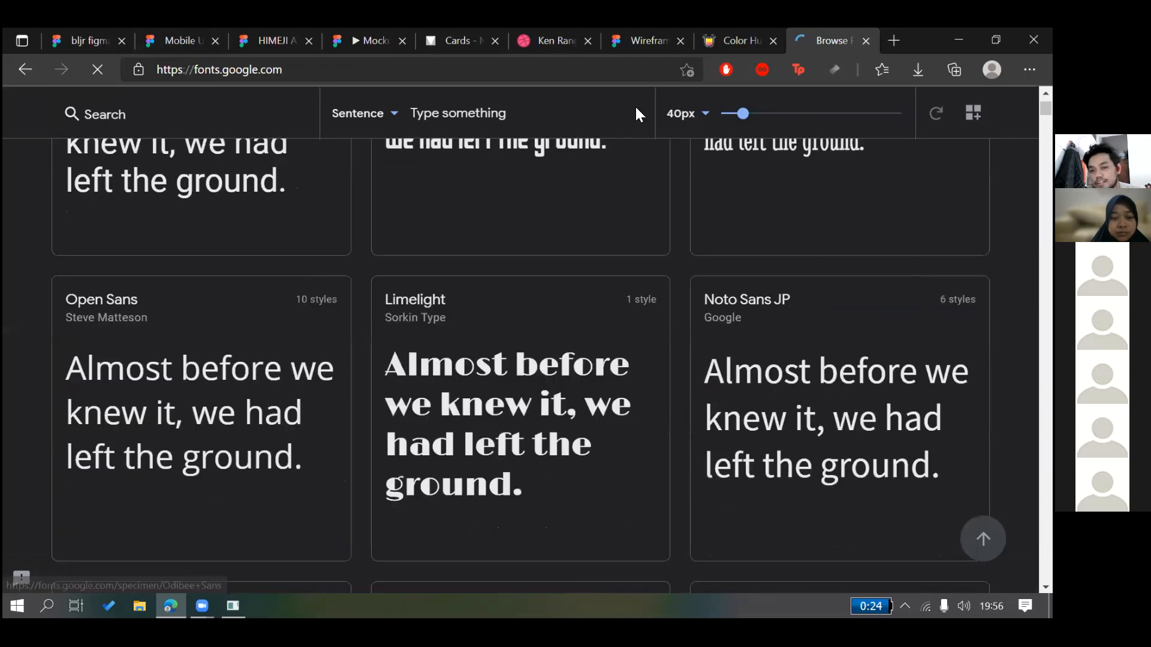
key("ctrl+shift+Tab")
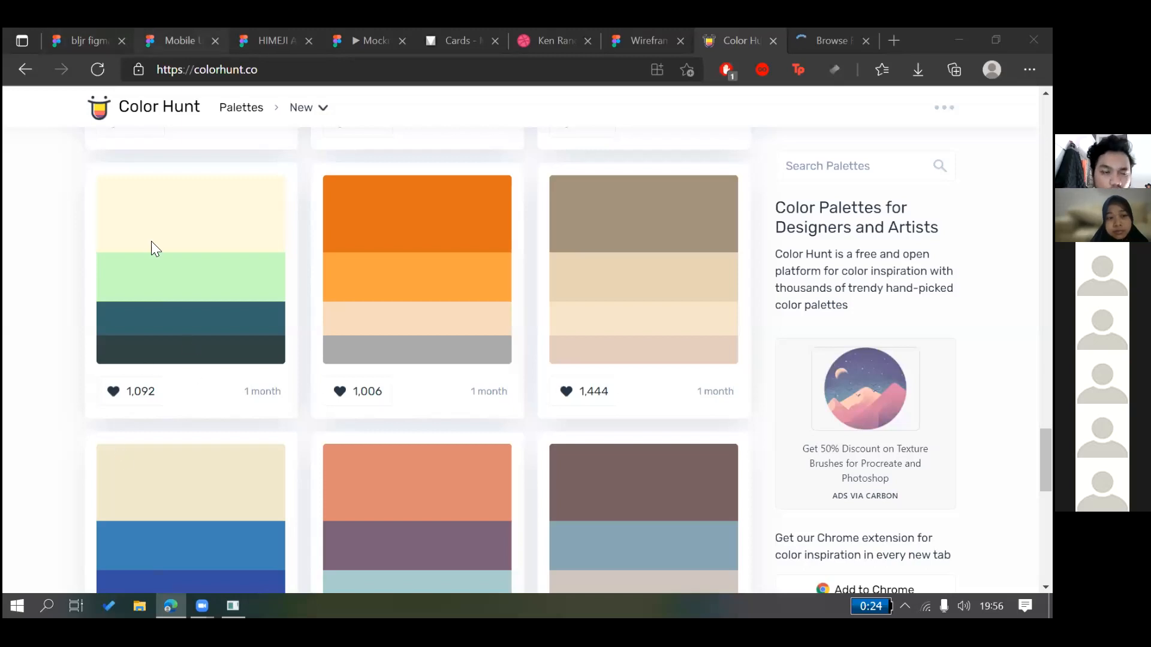
left_click(164, 39)
Return to the bljr figma file and select the Logo label in Frame 7
left_click(80, 30)
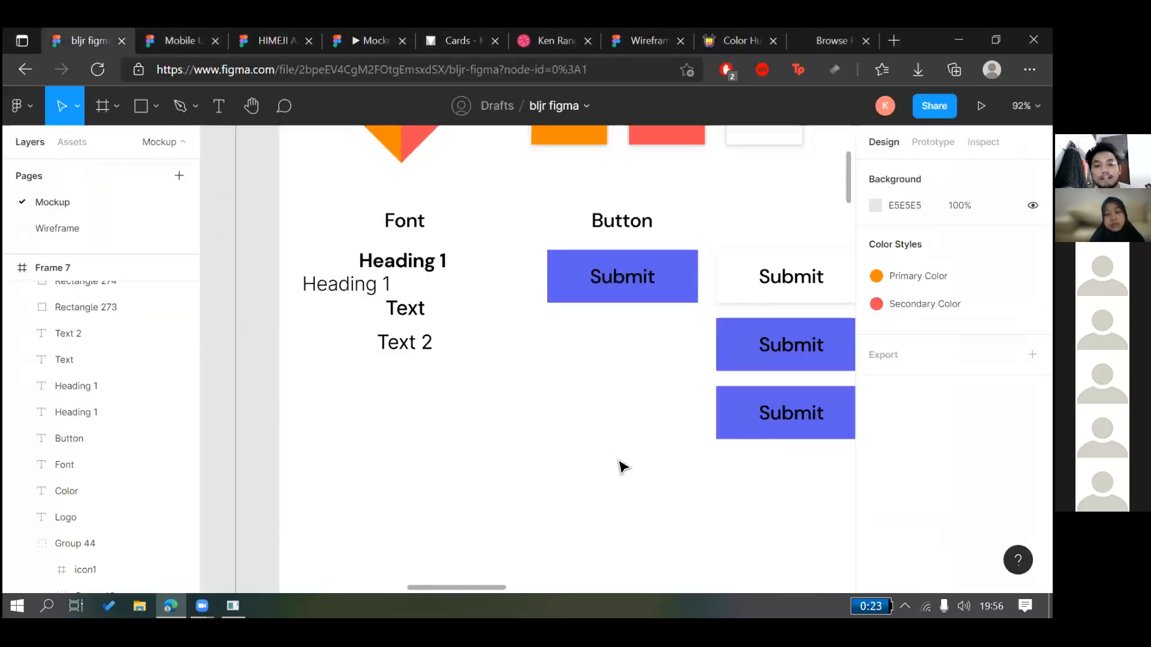
scroll(586, 359, "down", 5)
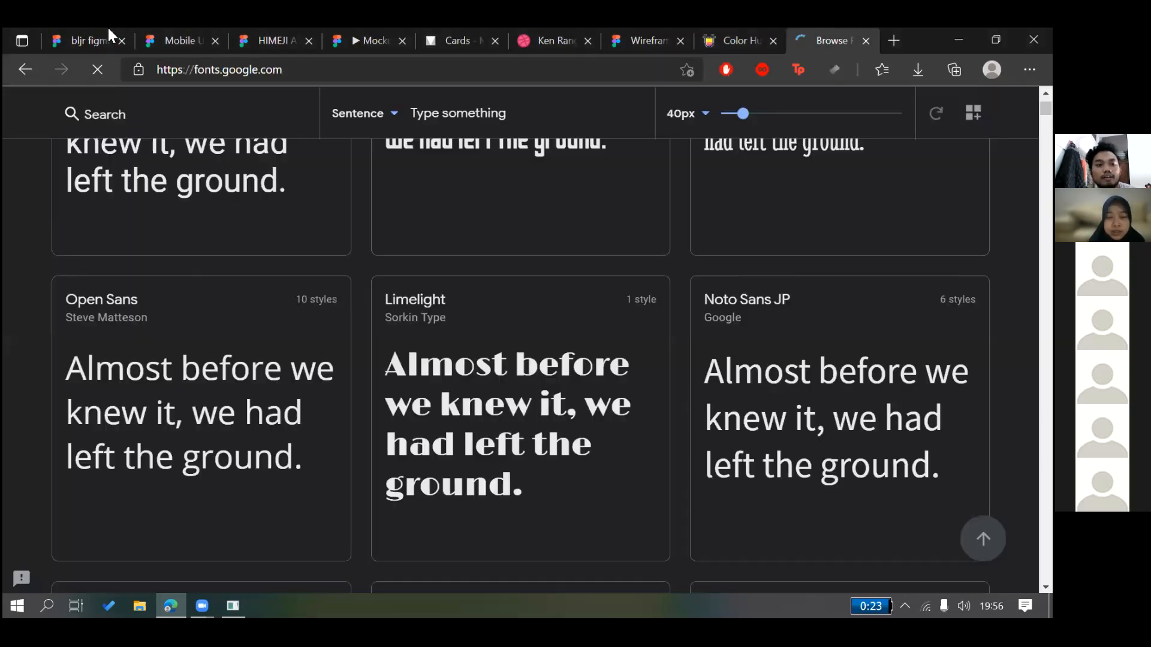
left_click(110, 32)
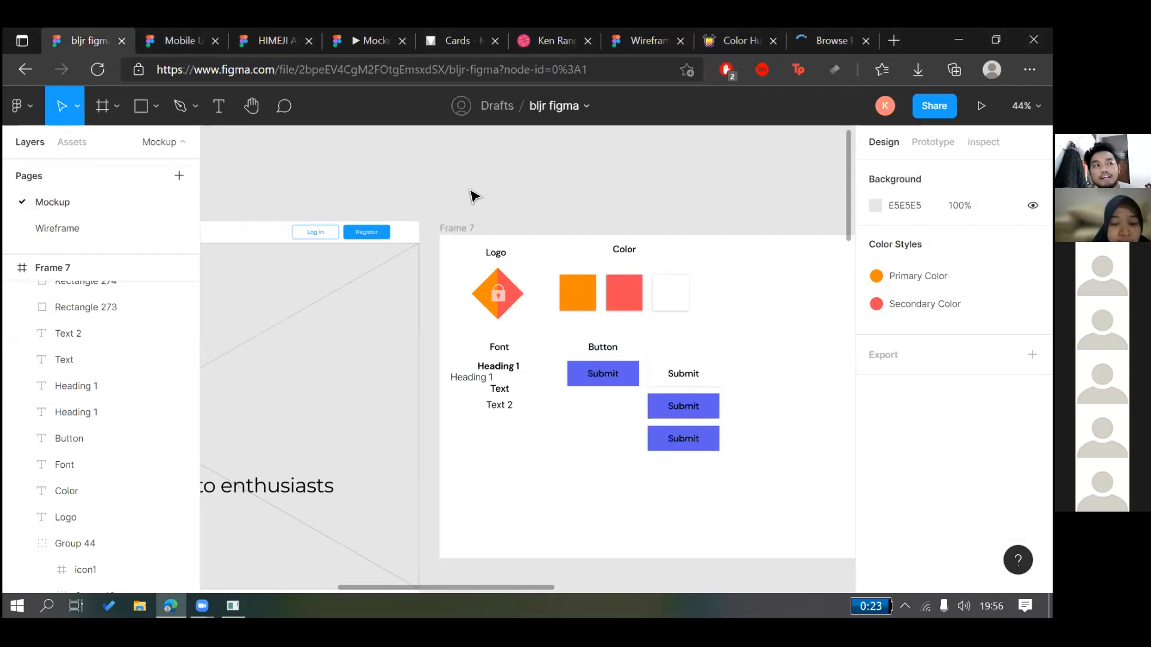
left_click_drag(471, 190, 604, 212)
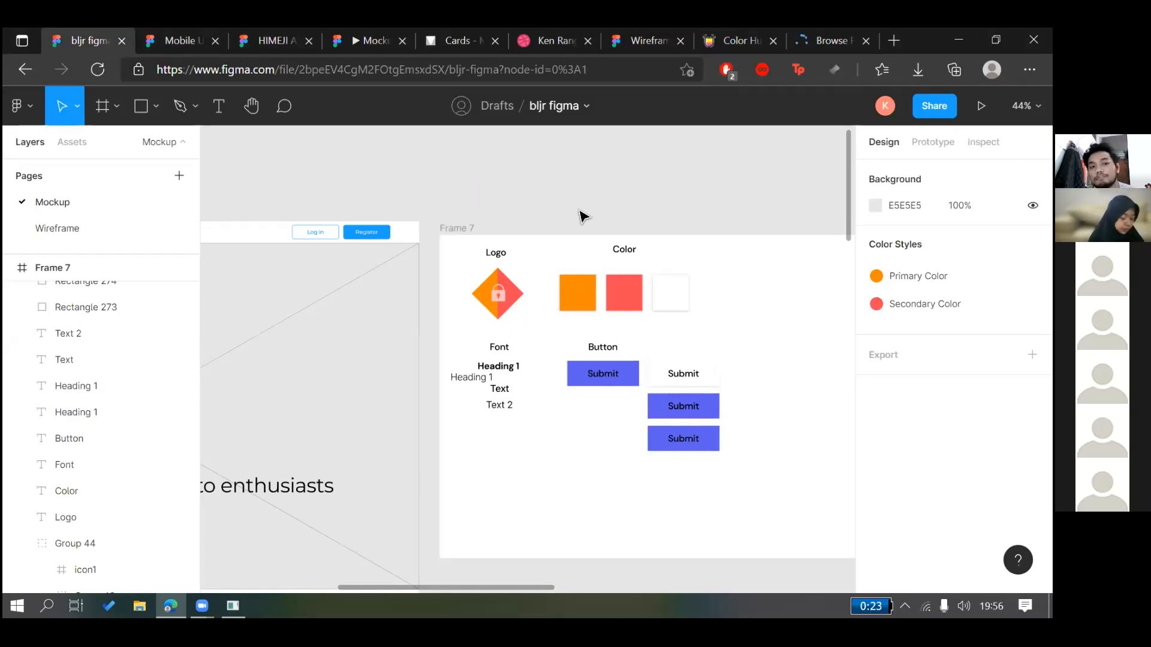
left_click(508, 256)
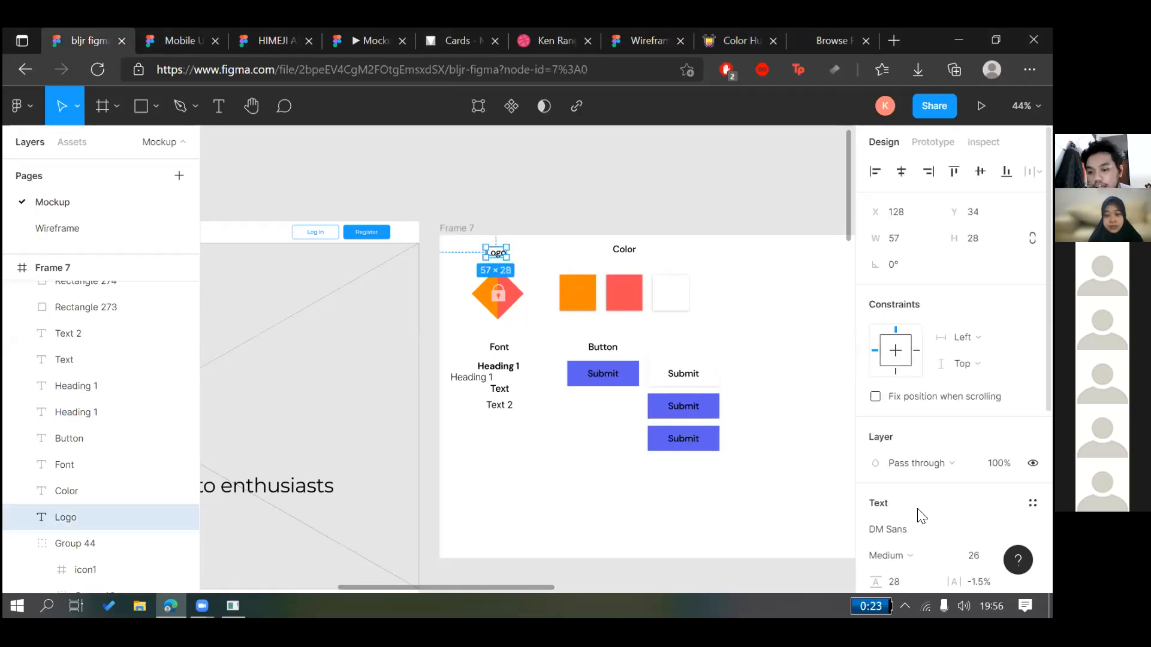
scroll(799, 390, "down", 1)
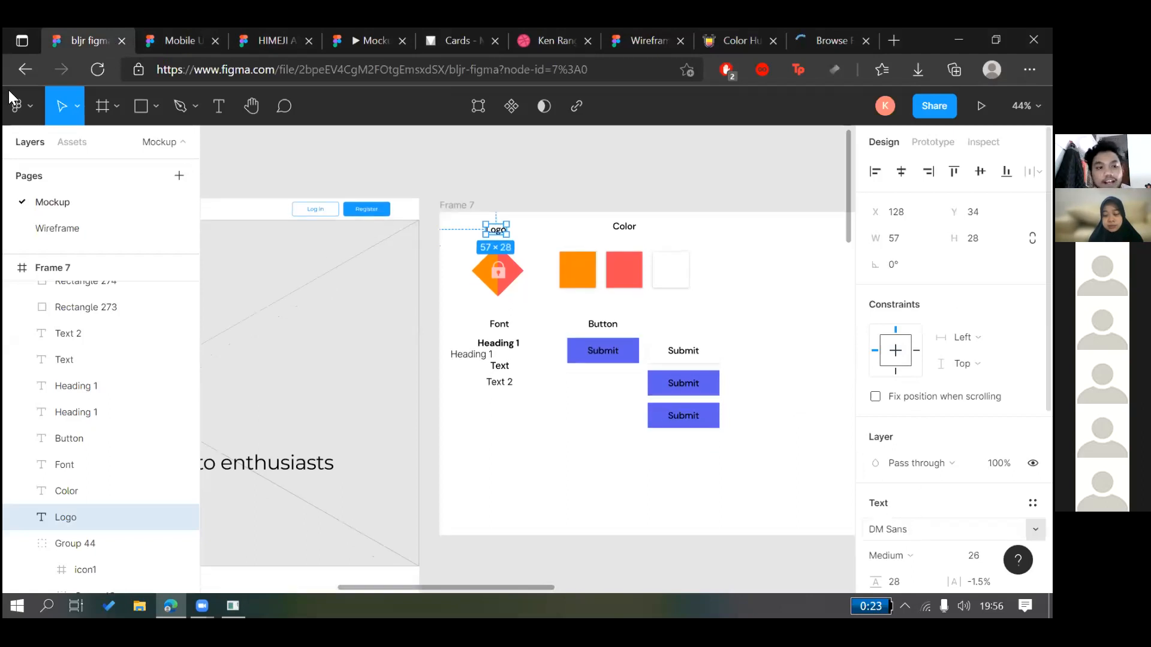
Open the Figma file browser in a new tab from the main menu
left_click(16, 106)
middle_click(53, 145)
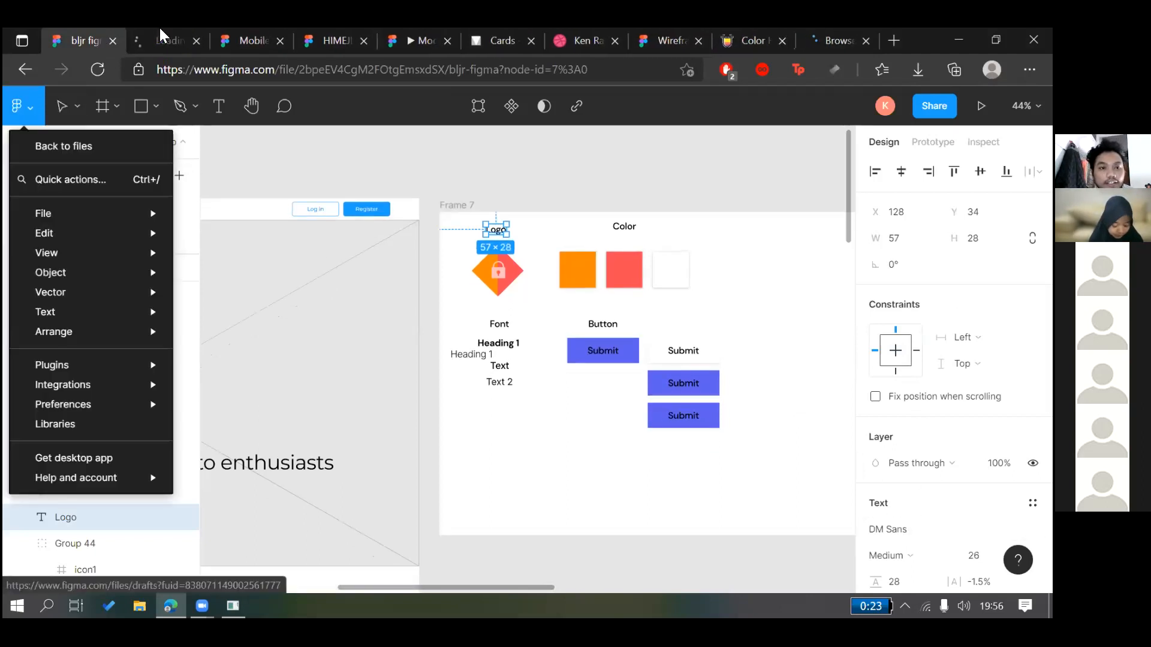
left_click(160, 26)
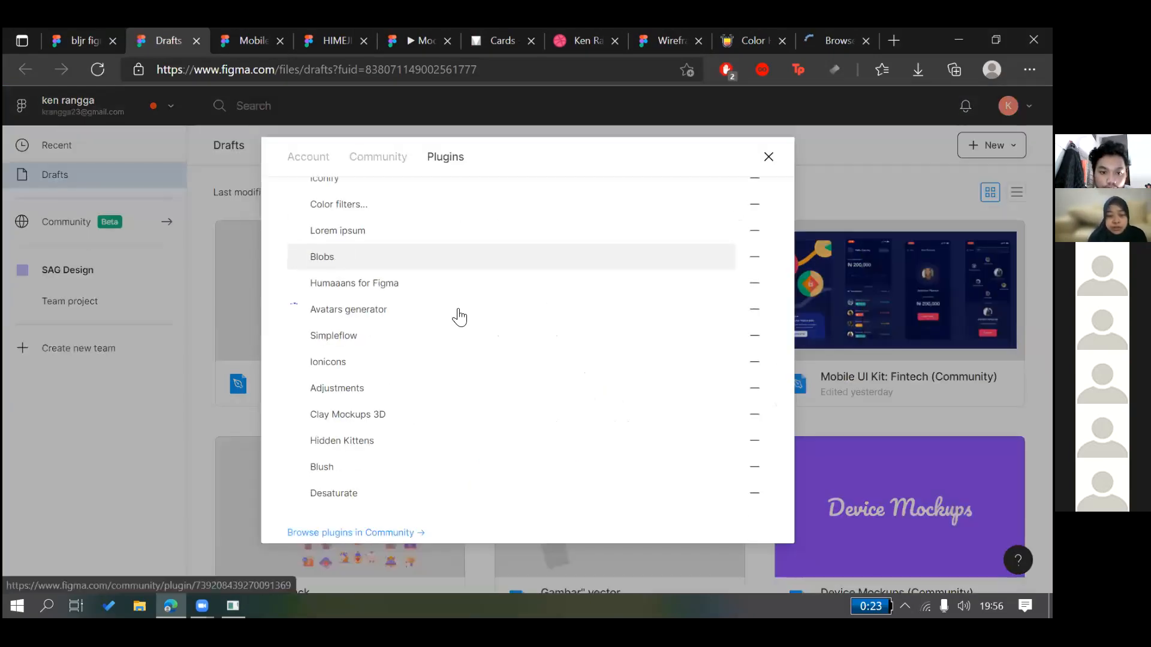
Close the plugins dialog and check account settings showing 443 local fonts enabled
scroll(514, 347, "down", 5)
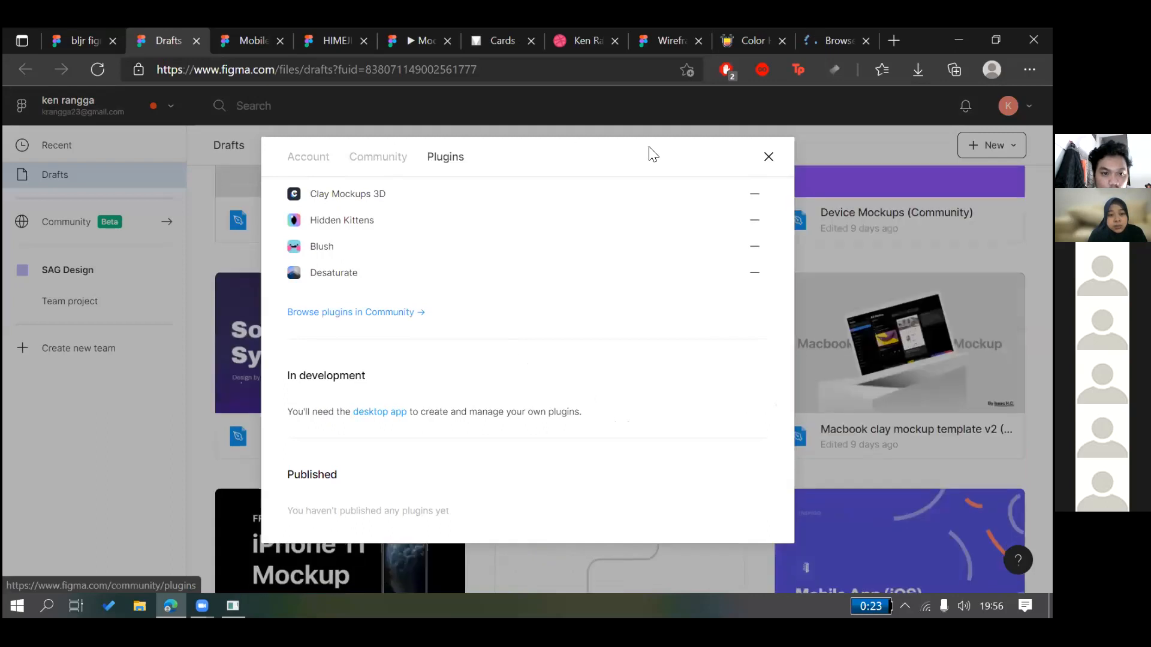
scroll(514, 351, "up", 5)
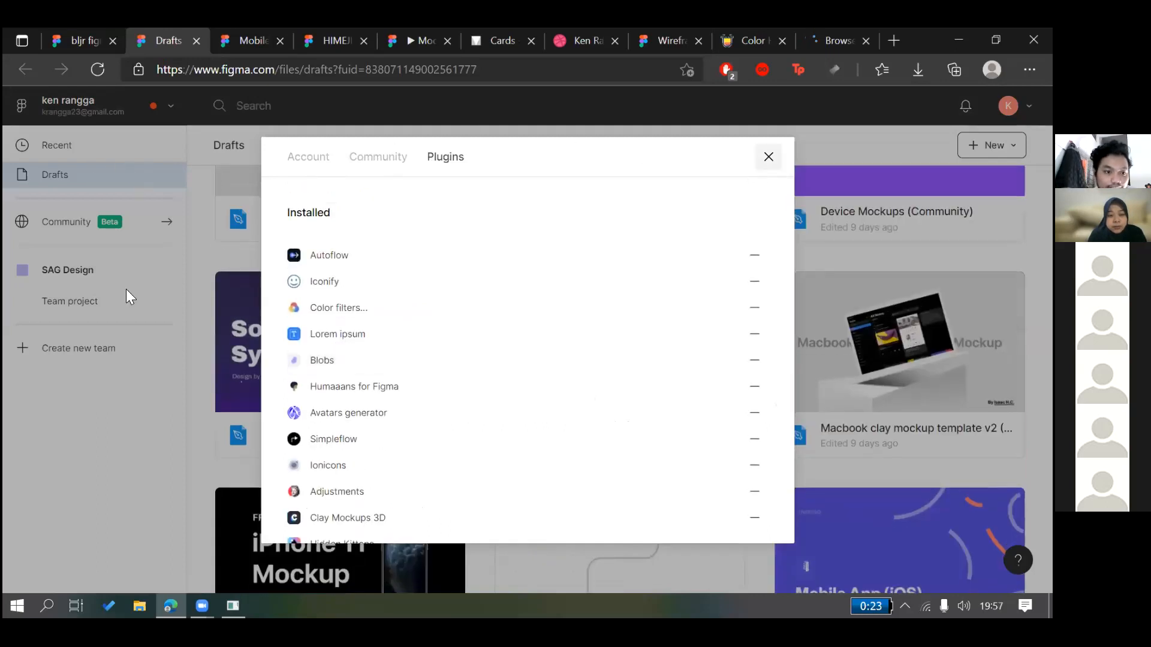
left_click(768, 156)
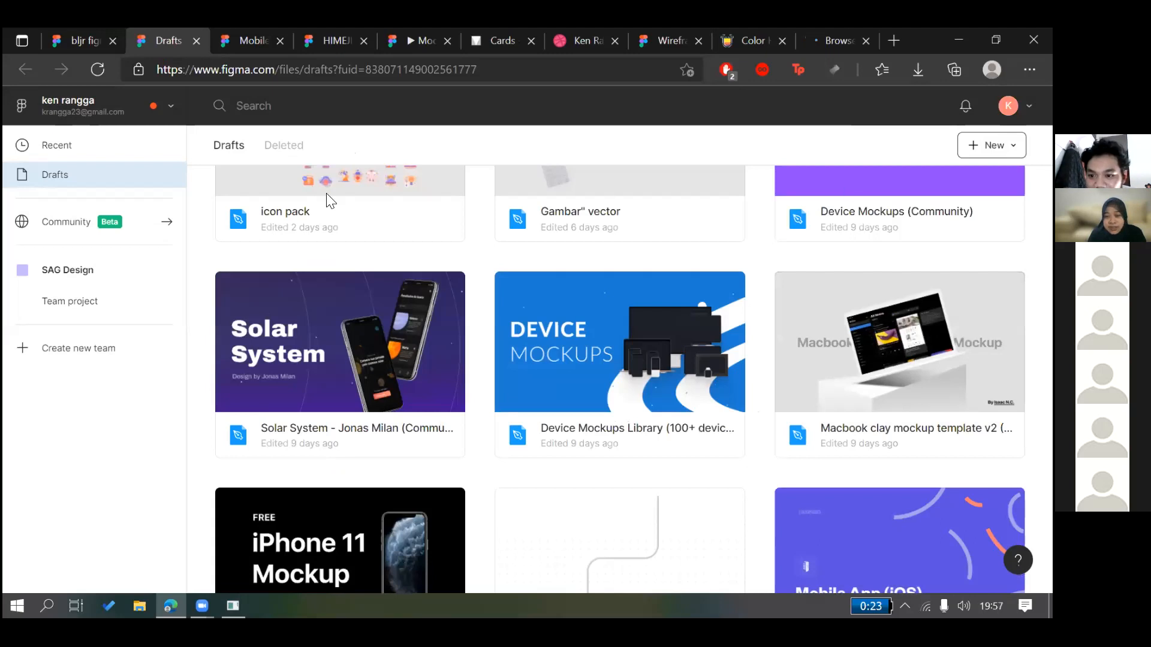
left_click(1014, 106)
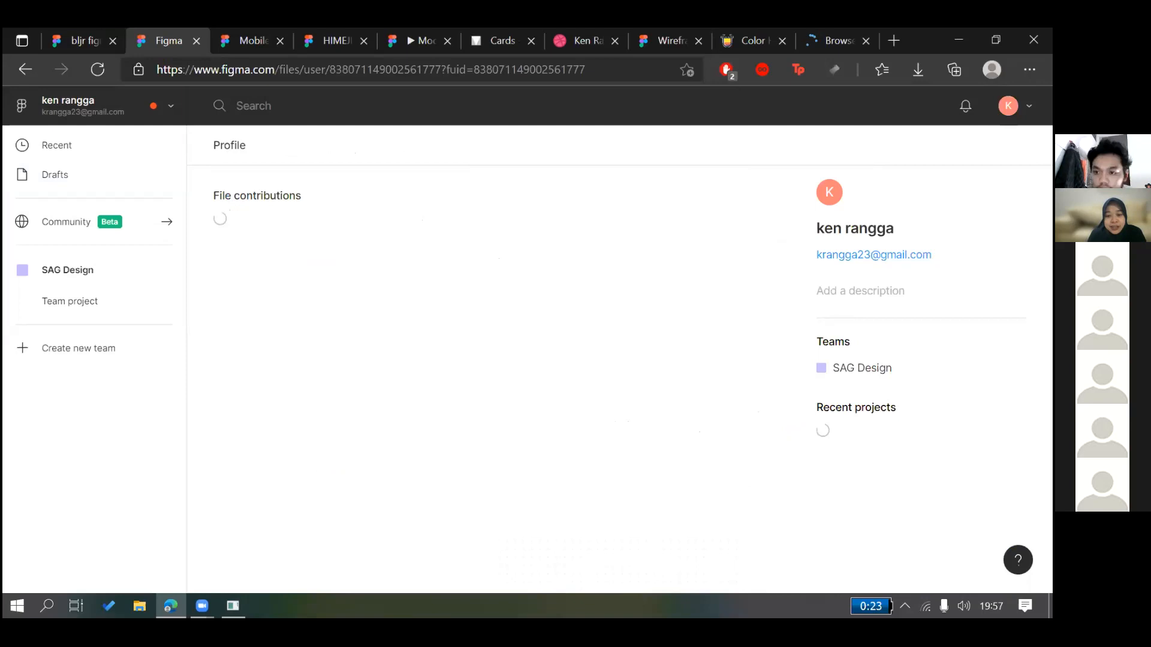
scroll(467, 360, "down", 5)
scroll(468, 360, "down", 2)
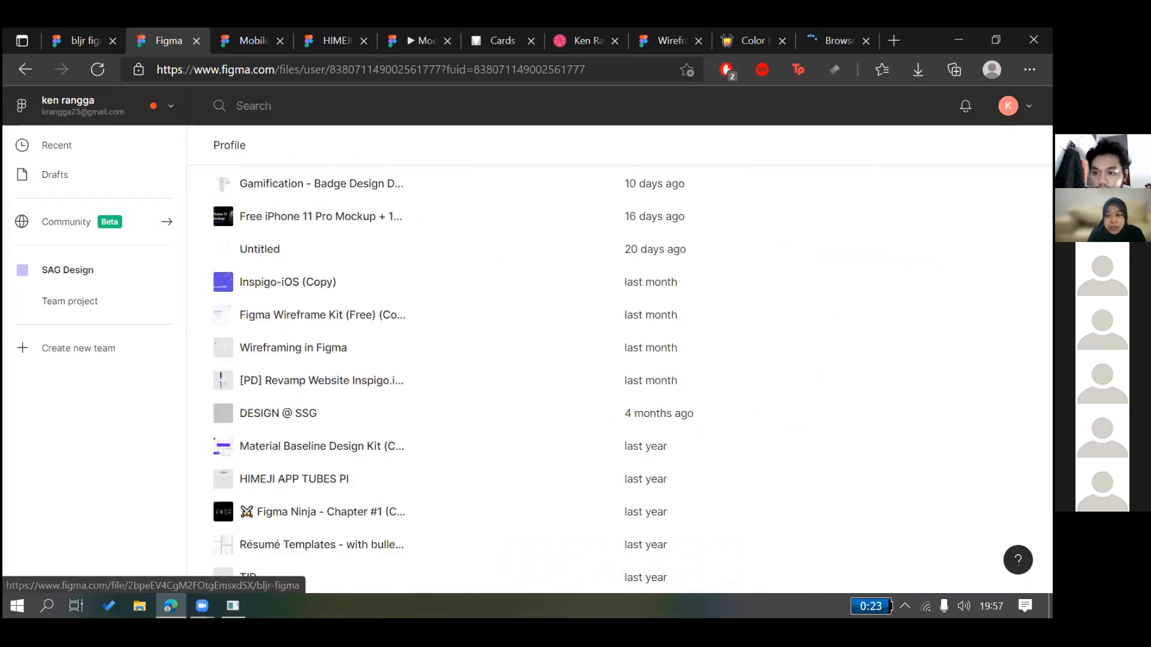
scroll(618, 360, "up", 8)
left_click(1014, 106)
left_click(924, 234)
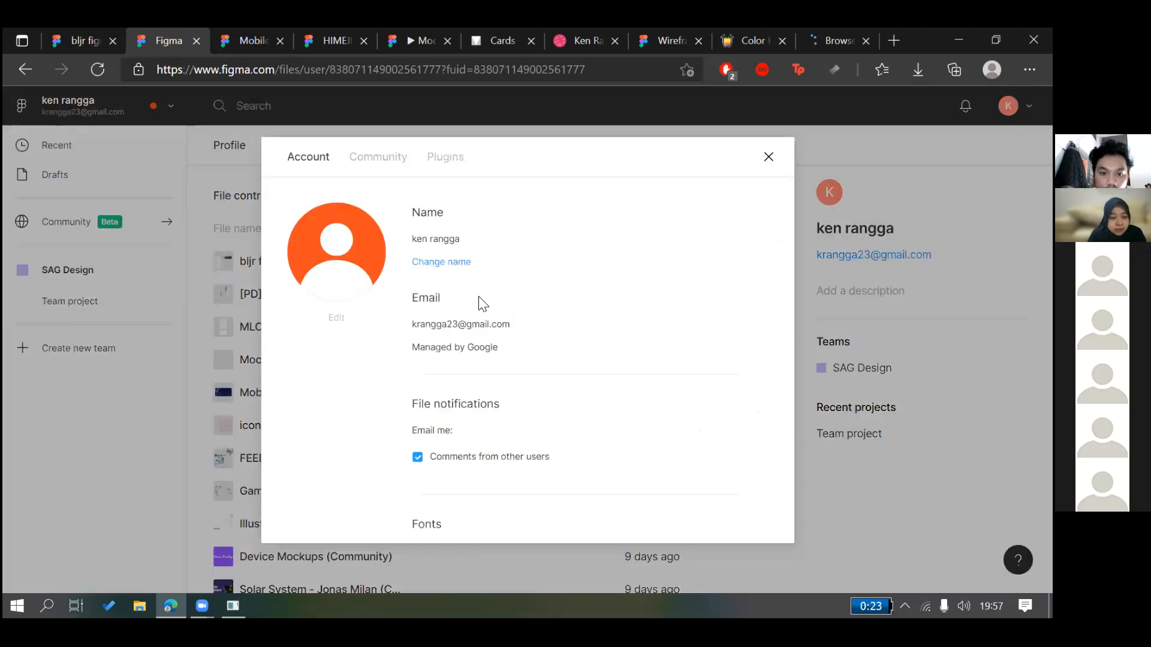
scroll(473, 282, "down", 4)
scroll(527, 234, "up", 4)
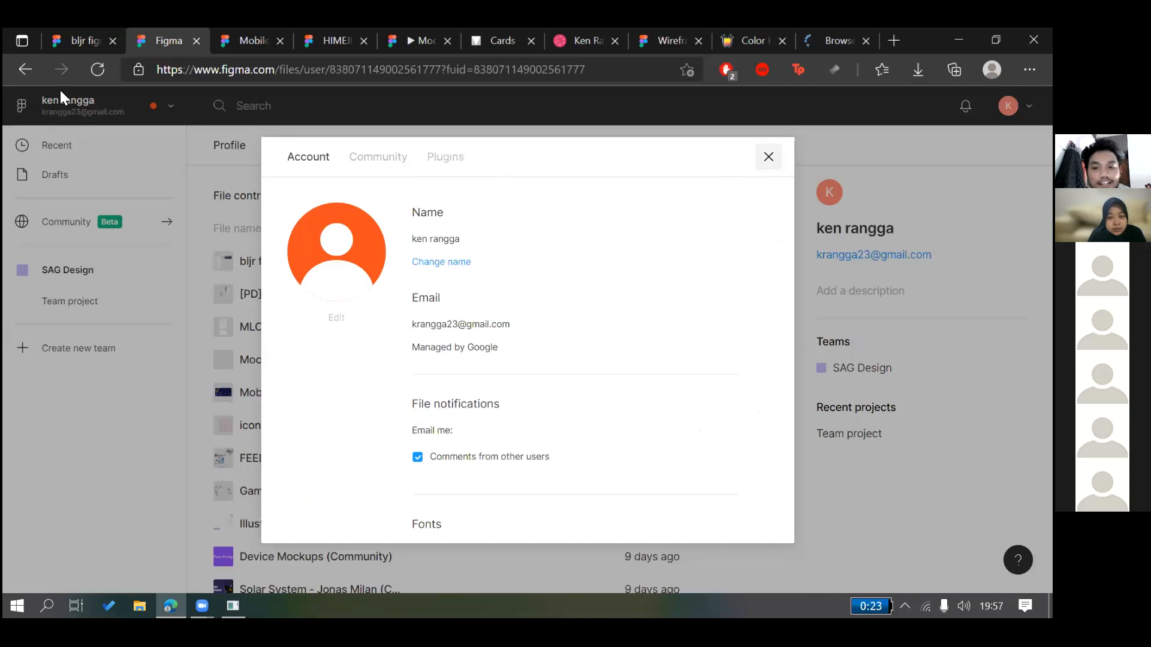
left_click(91, 102)
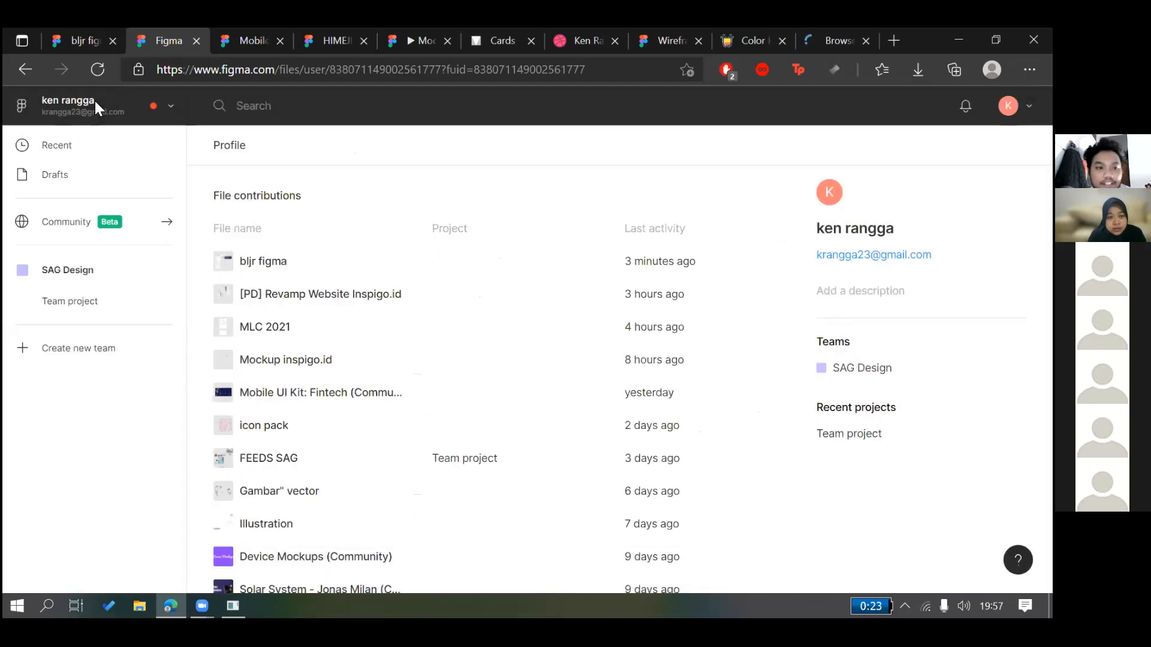
View recent files, then return to bljr figma and select the Text sample
left_click(57, 146)
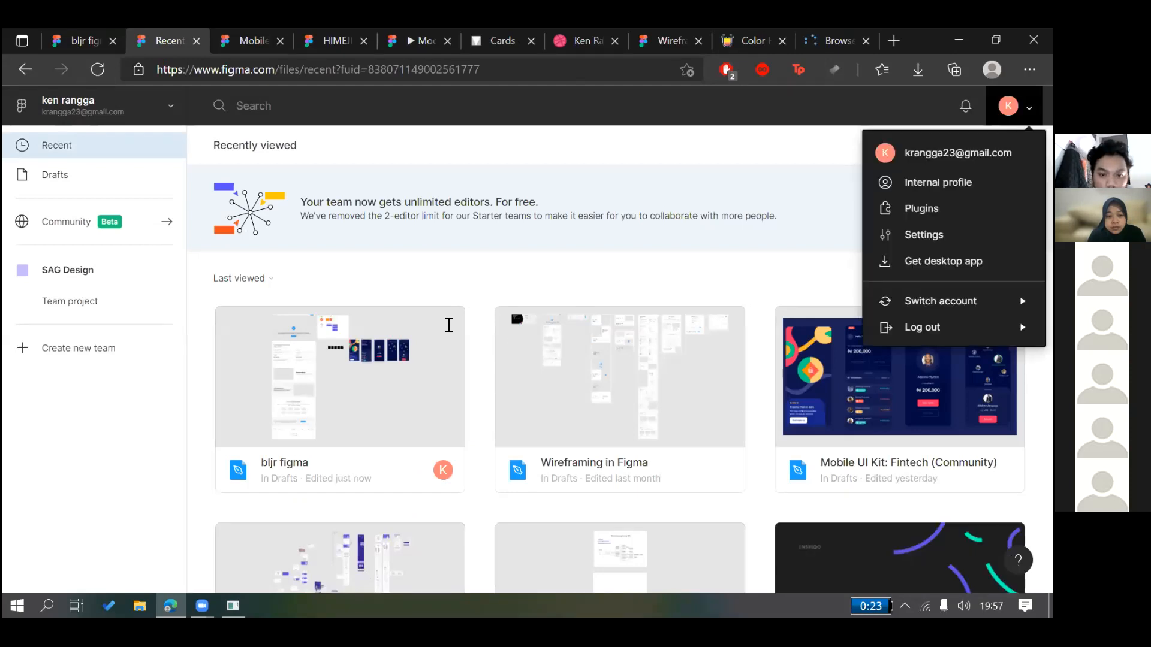
scroll(483, 304, "down", 4)
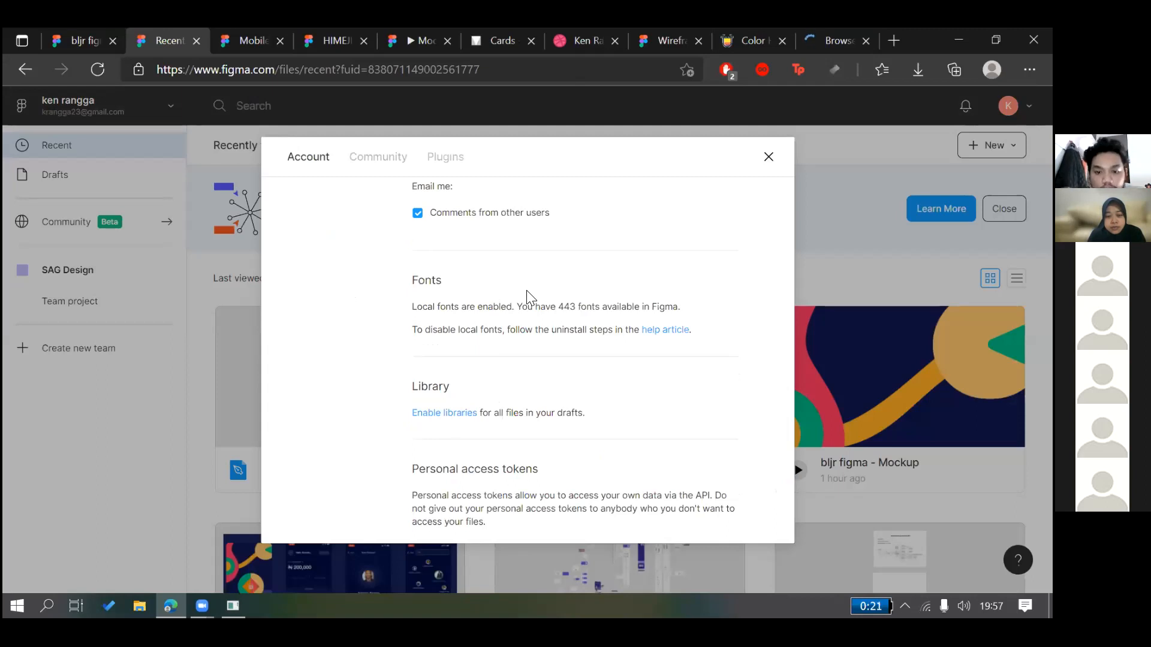
key("ctrl+shift+Tab")
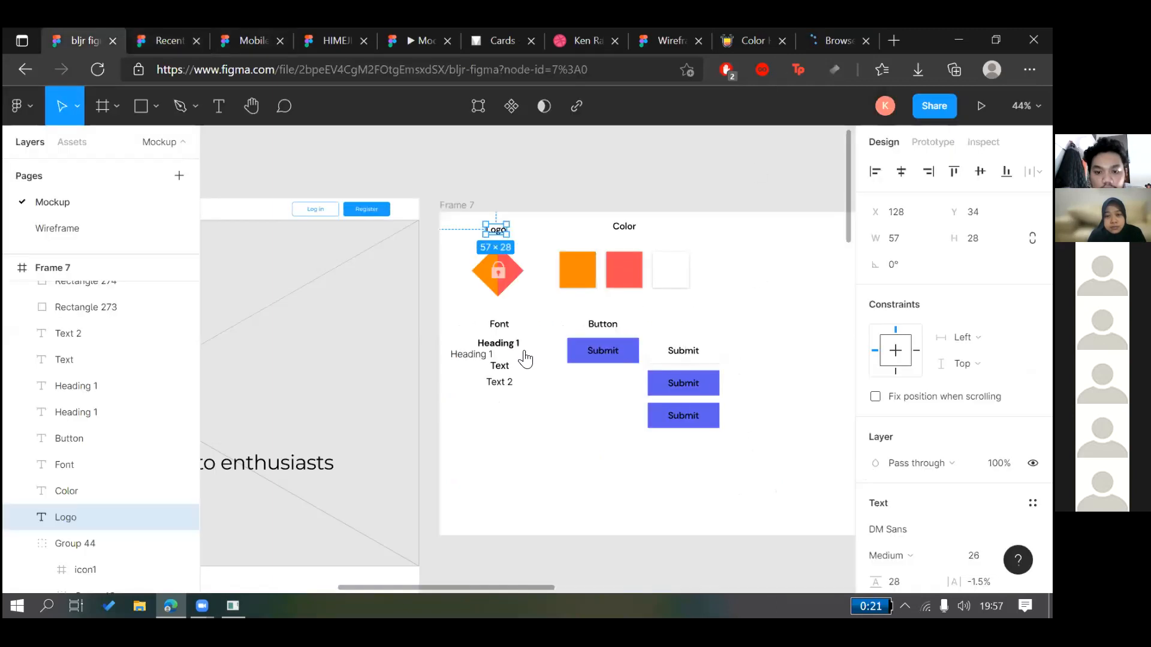
scroll(525, 359, "down", 1)
left_click(499, 366)
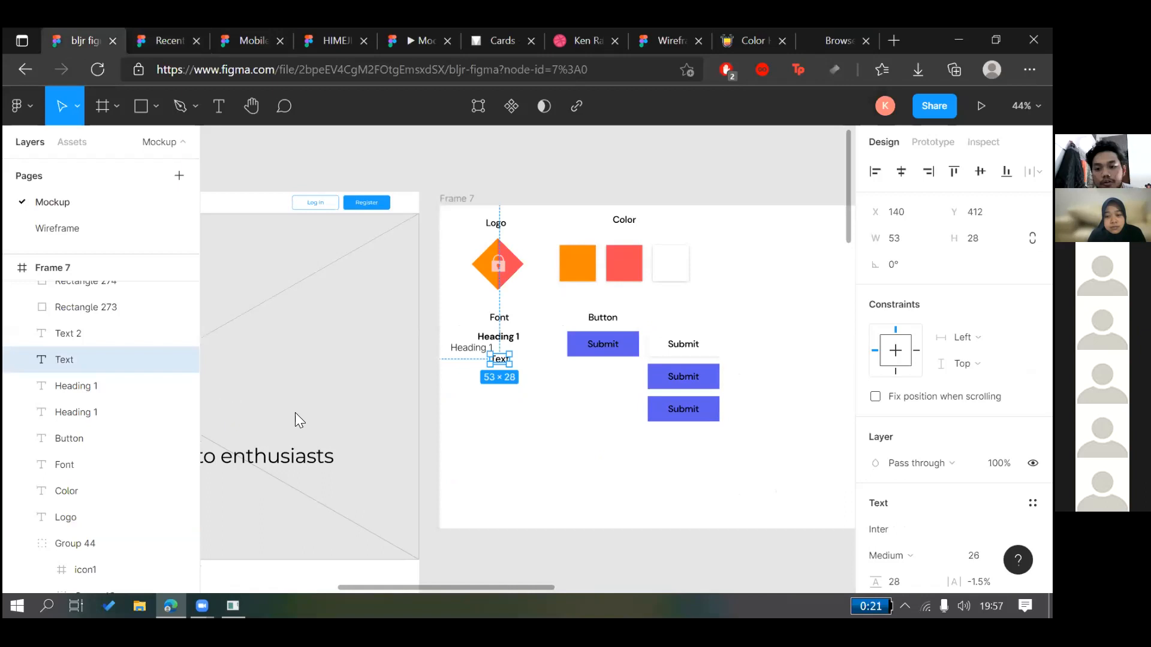
Open the Limelight font page on Google Fonts, then cycle back through the Figma tabs
key("ctrl+shift+Tab")
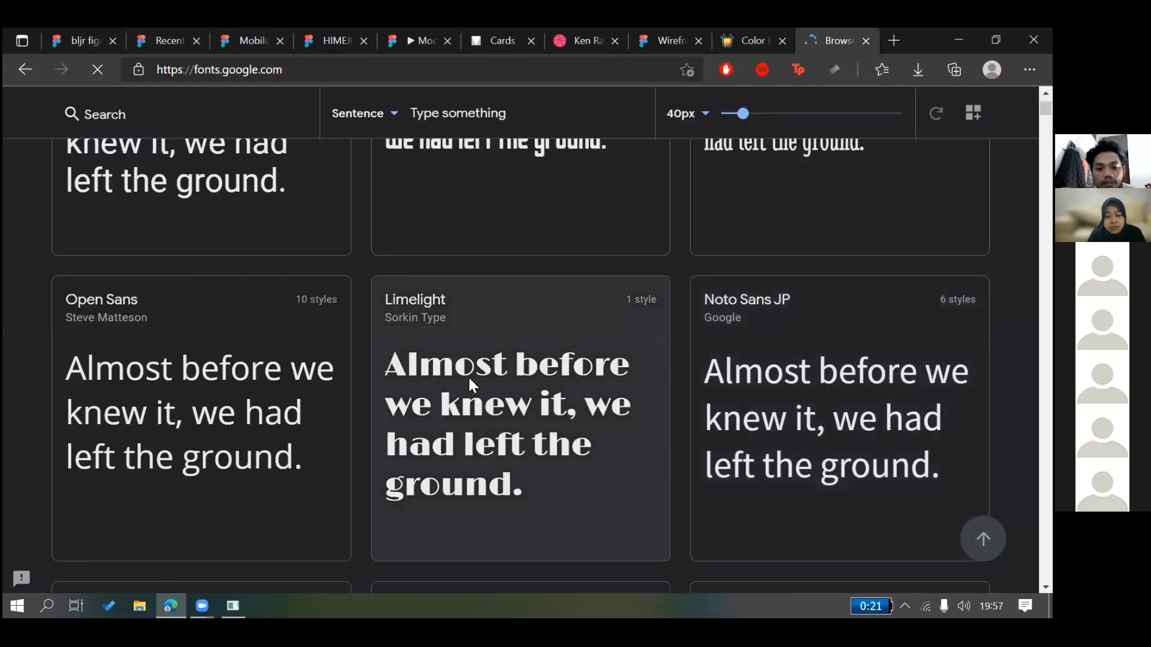
left_click(445, 365)
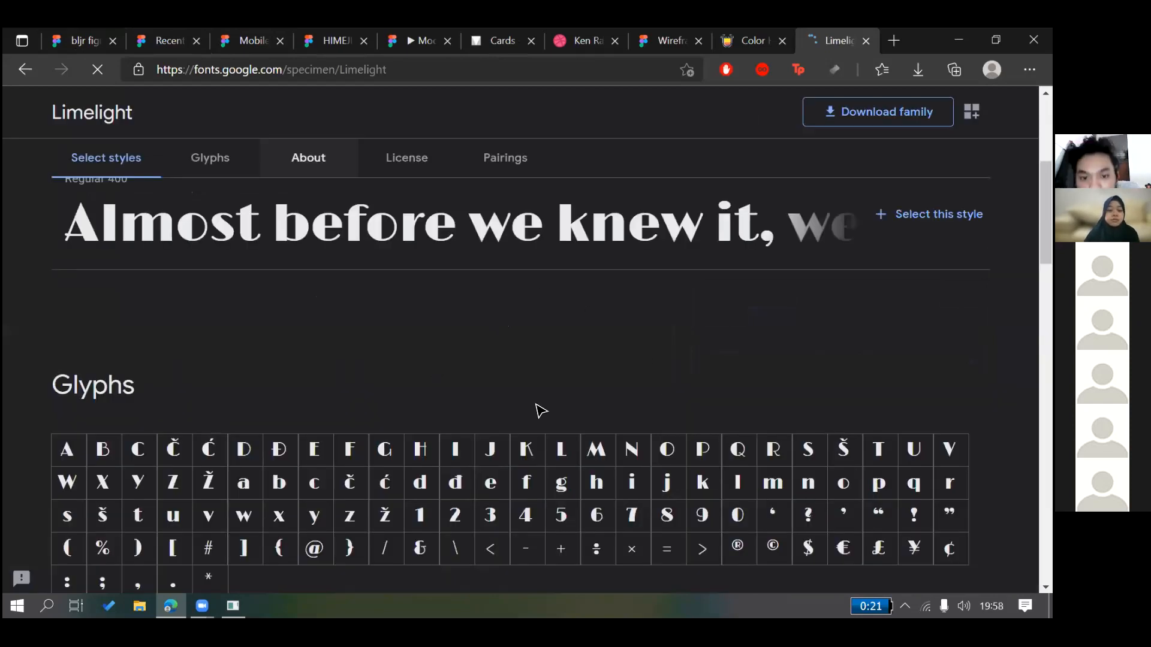
key("ctrl+Tab")
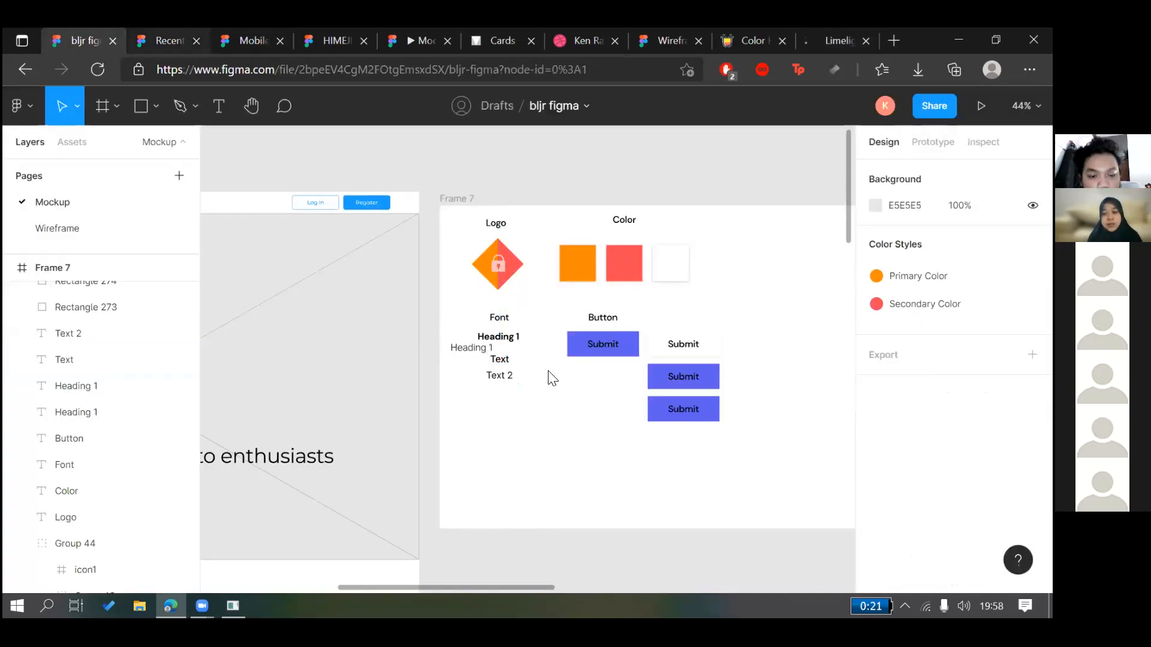
key("ctrl+Tab")
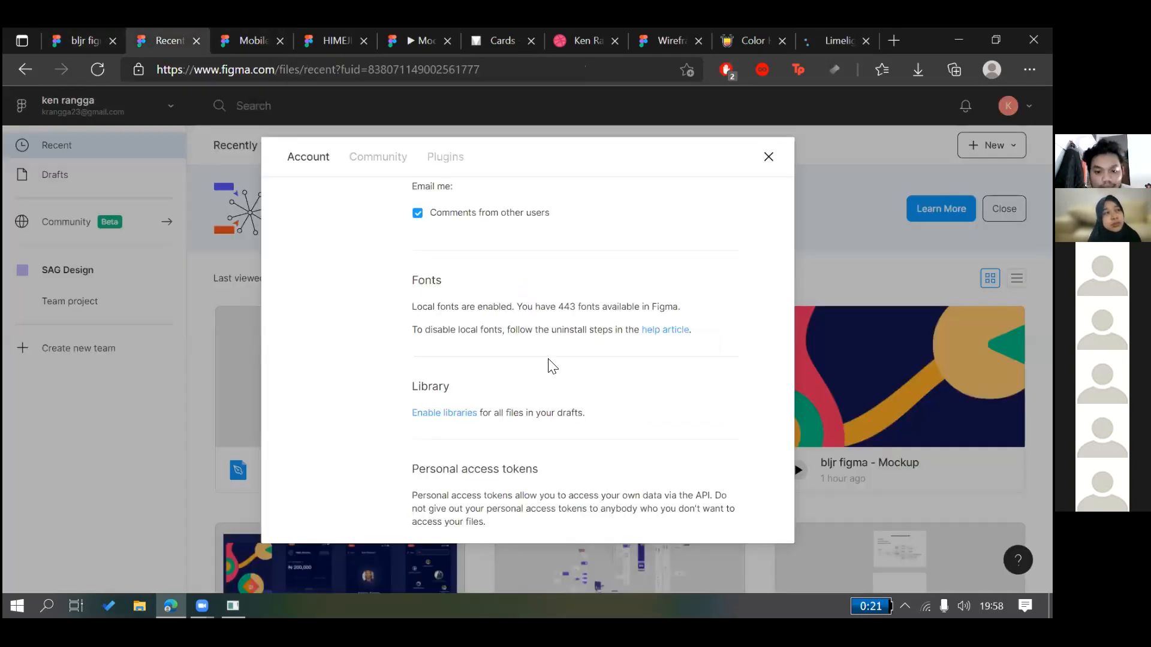
scroll(552, 365, "down", 2)
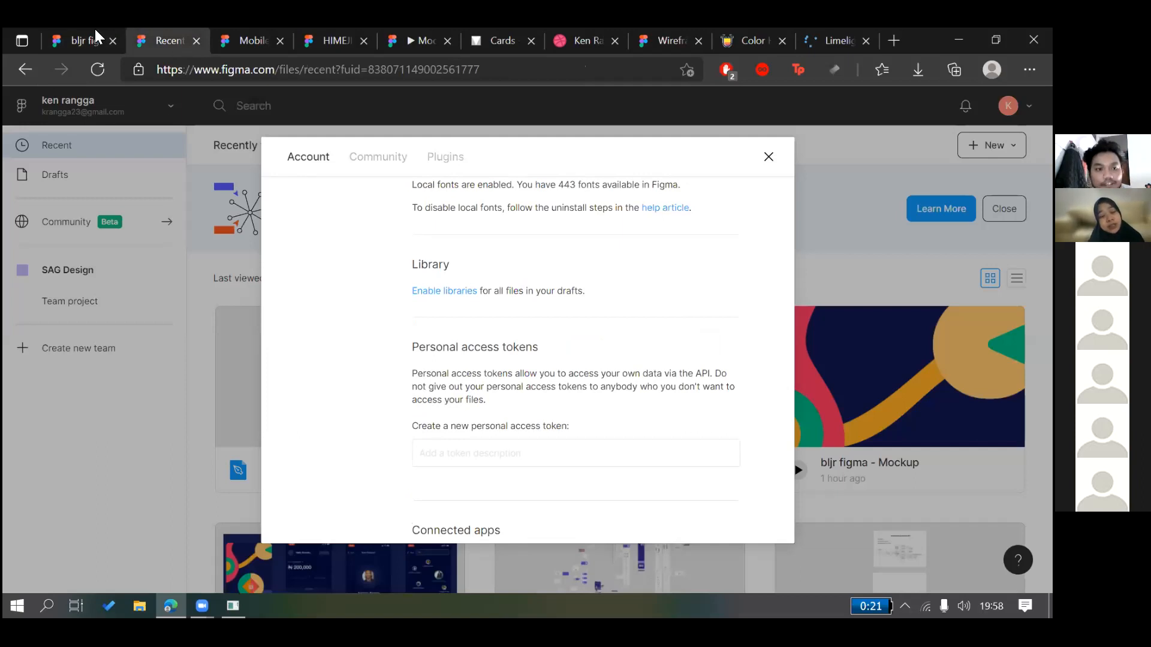
scroll(482, 250, "up", 1)
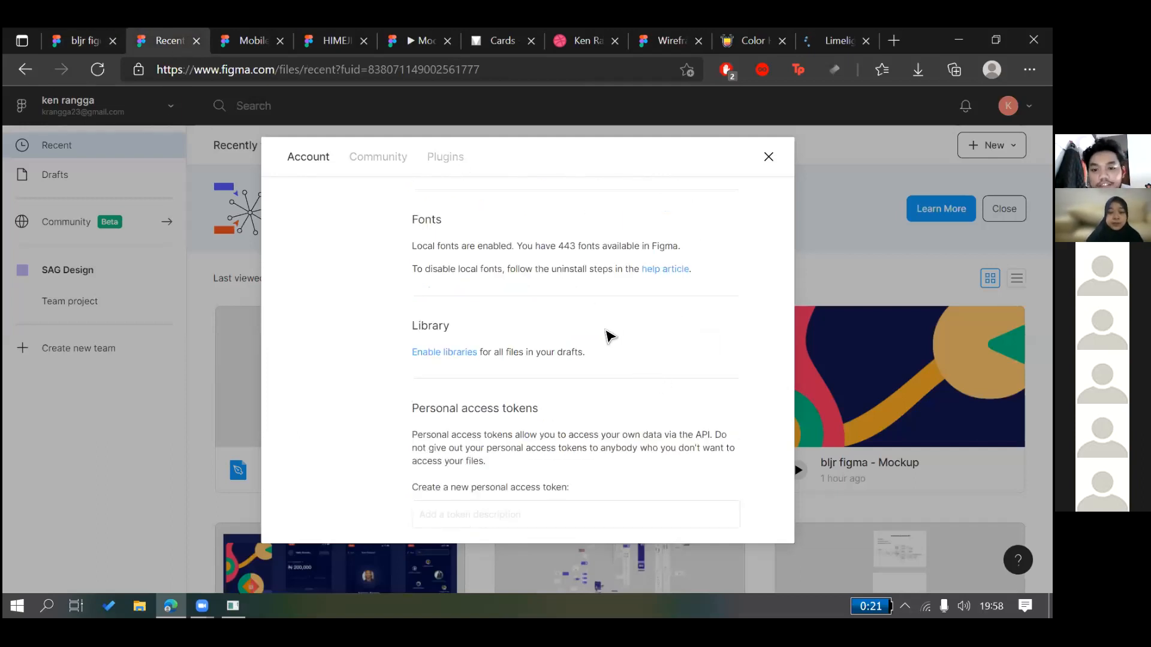
key("ctrl+shift+Tab")
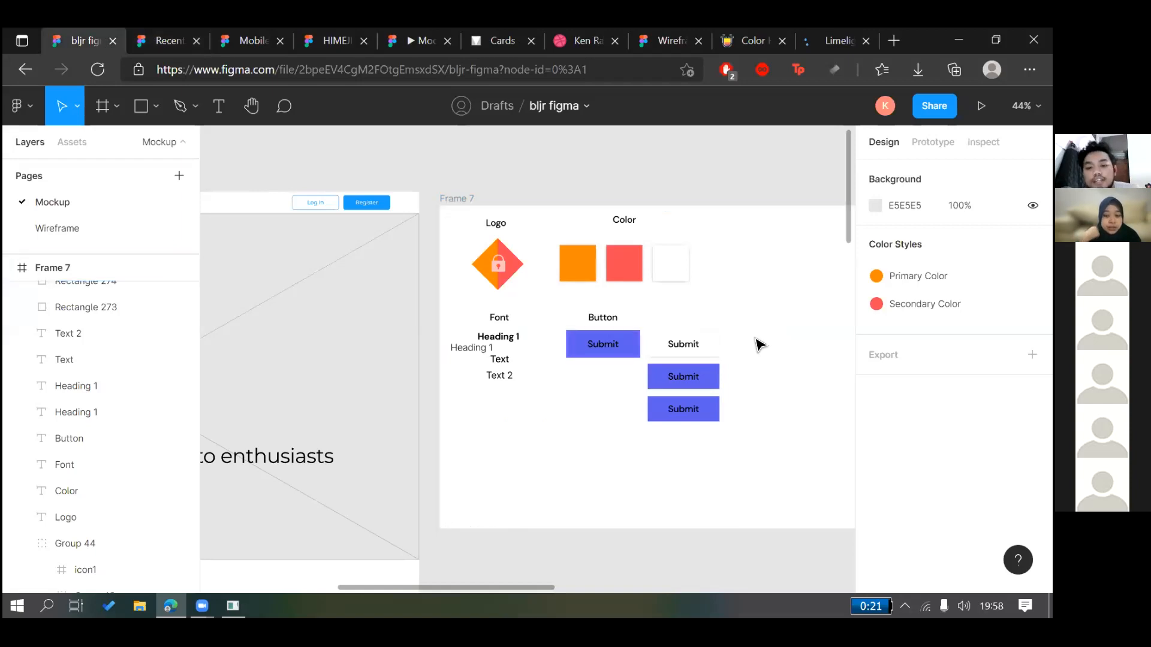
Select the style guide's Button label, then close account settings on the recent files page
left_click(603, 317)
scroll(716, 234, "right", 4)
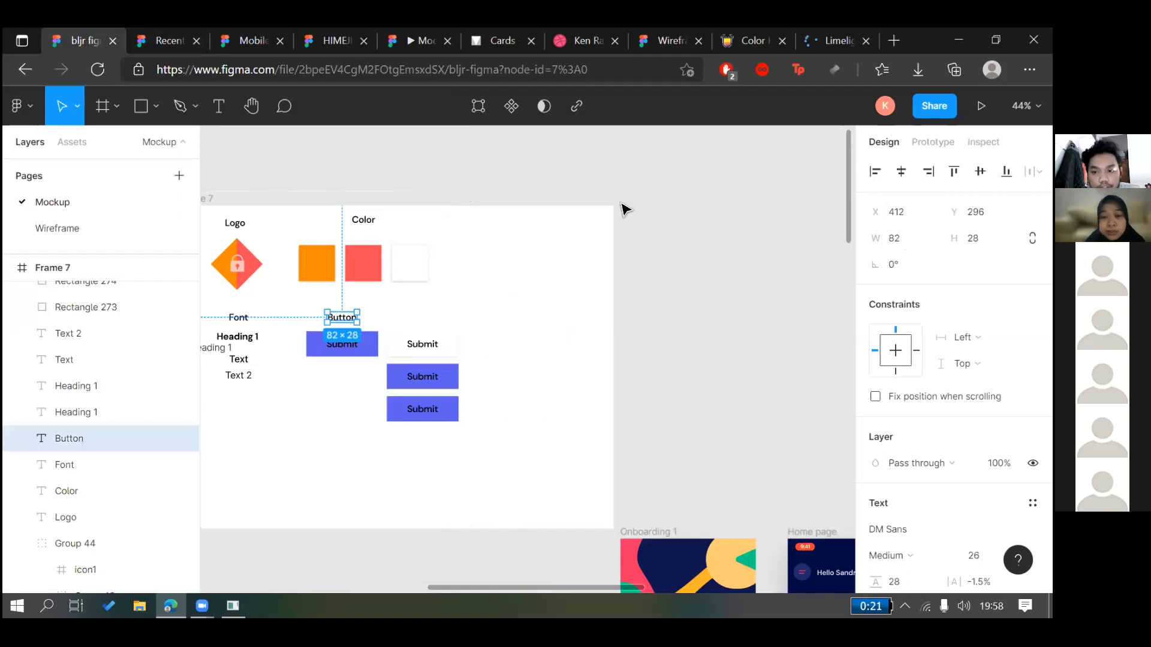
scroll(623, 209, "down", 5)
scroll(623, 209, "right", 4)
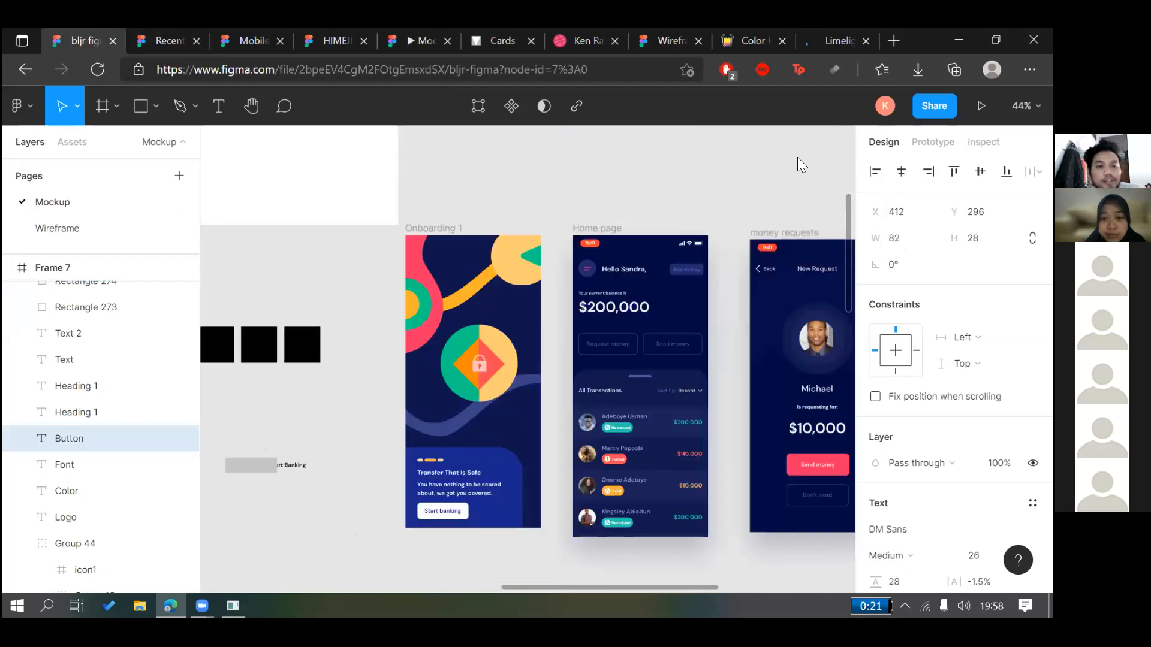
scroll(797, 157, "left", 4)
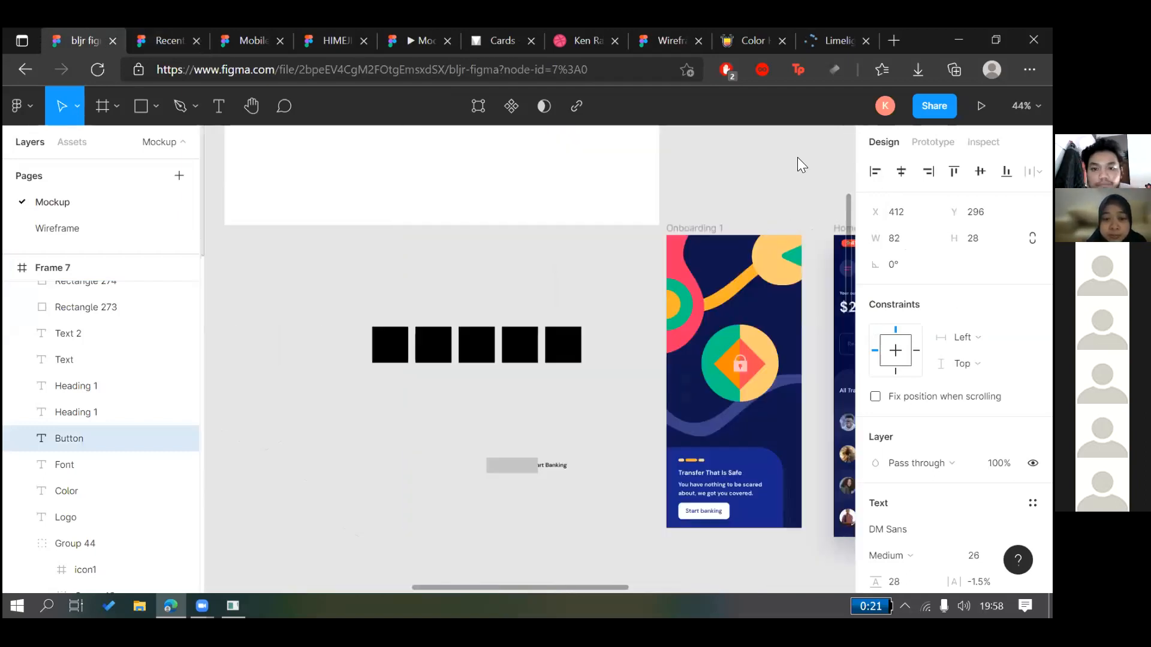
left_click(163, 41)
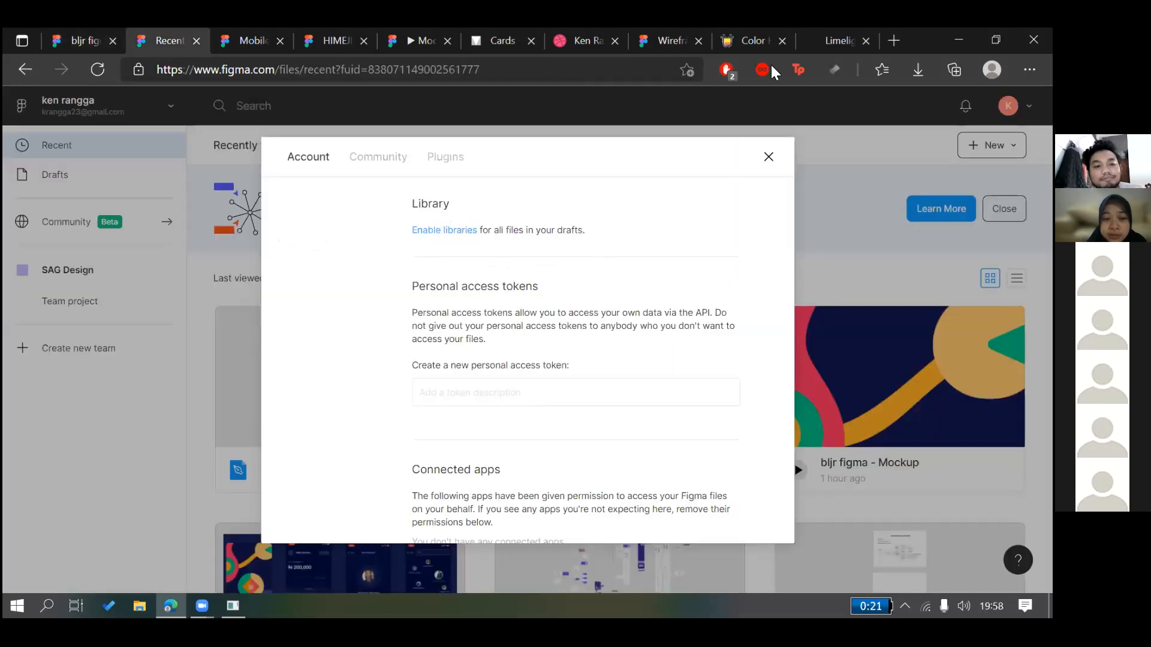
left_click(768, 157)
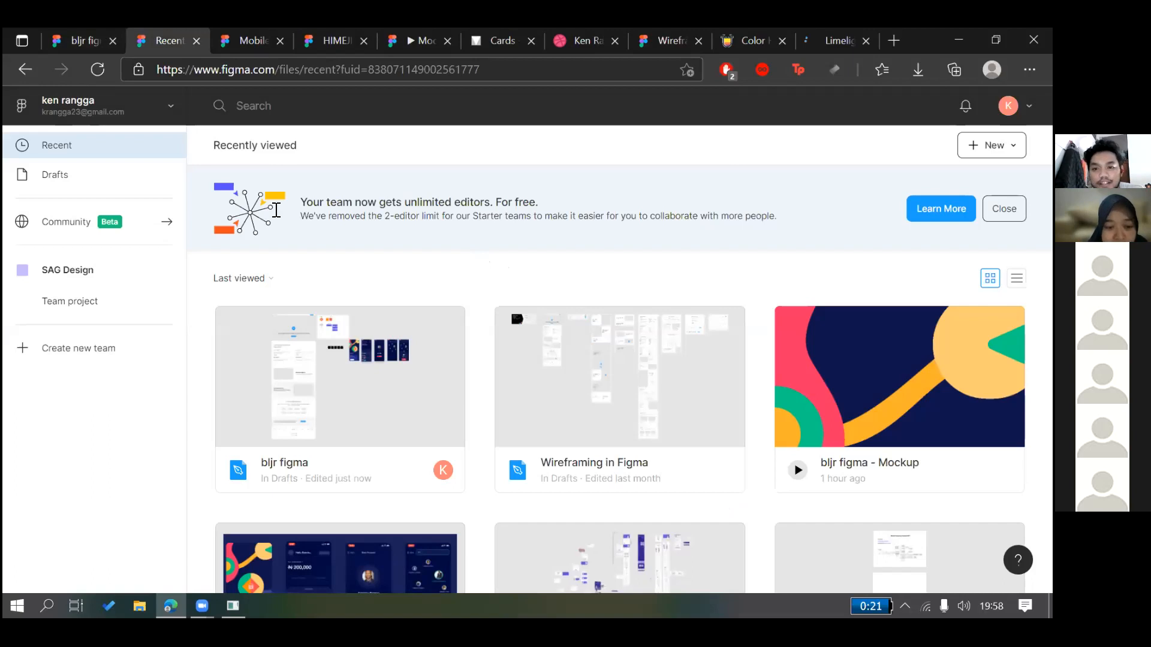
left_click(84, 41)
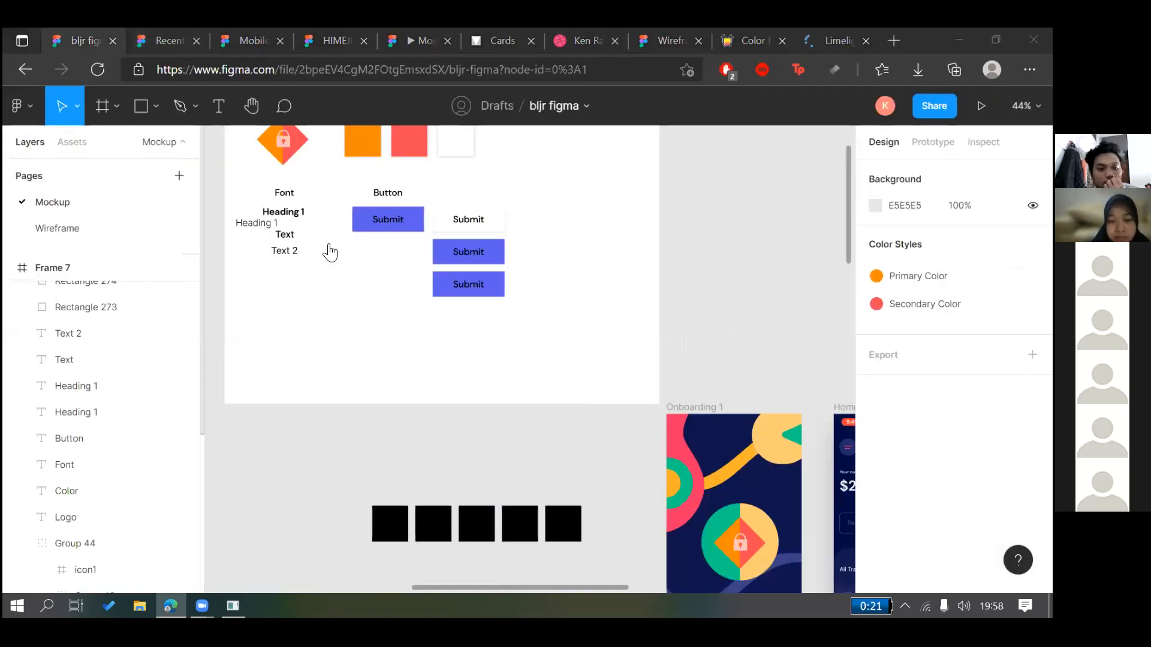
Review Montserrat's pairings, briefly adding and removing Open Sans and Oswald, then return to Figma
key("ctrl+shift+Tab")
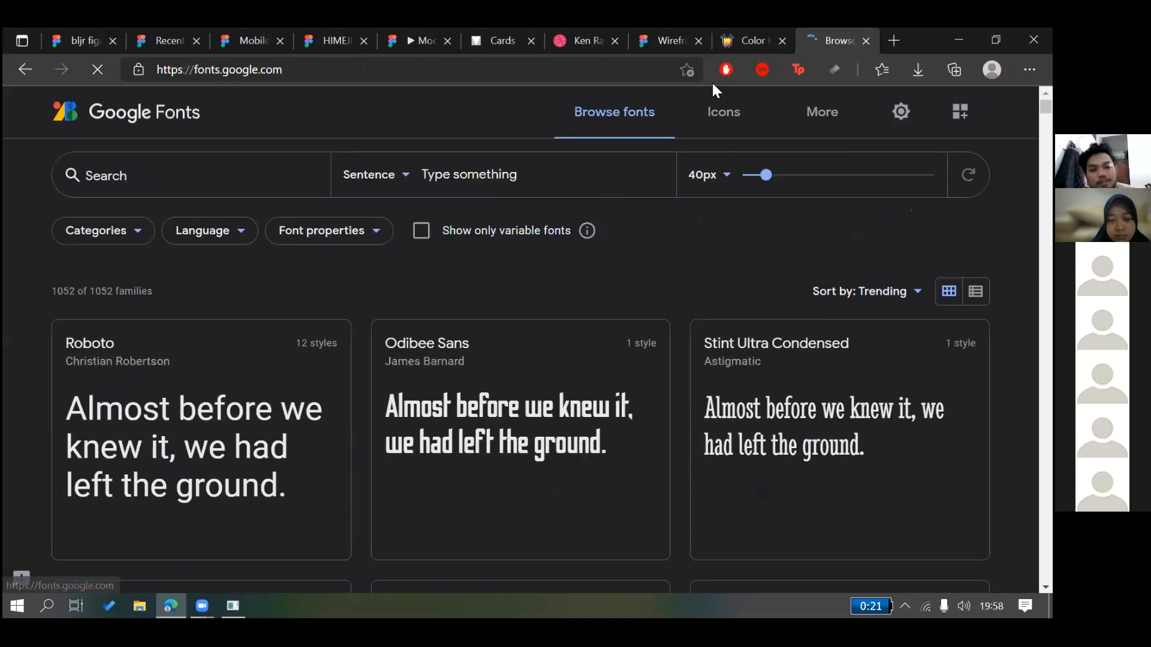
scroll(244, 301, "down", 5)
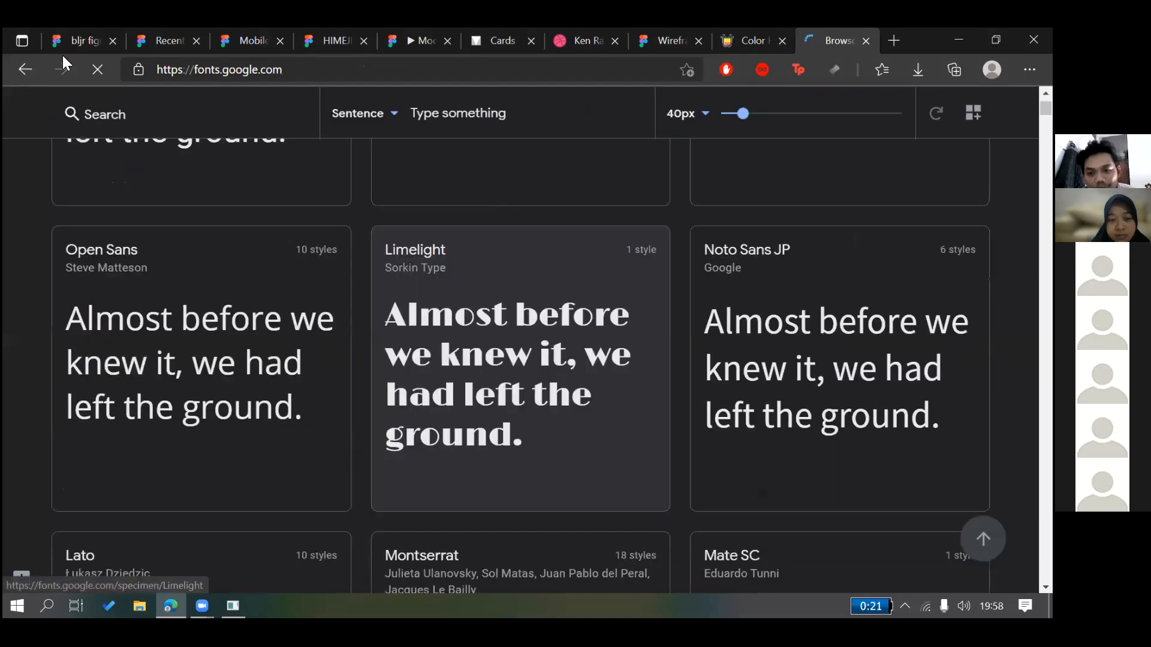
scroll(503, 361, "down", 2)
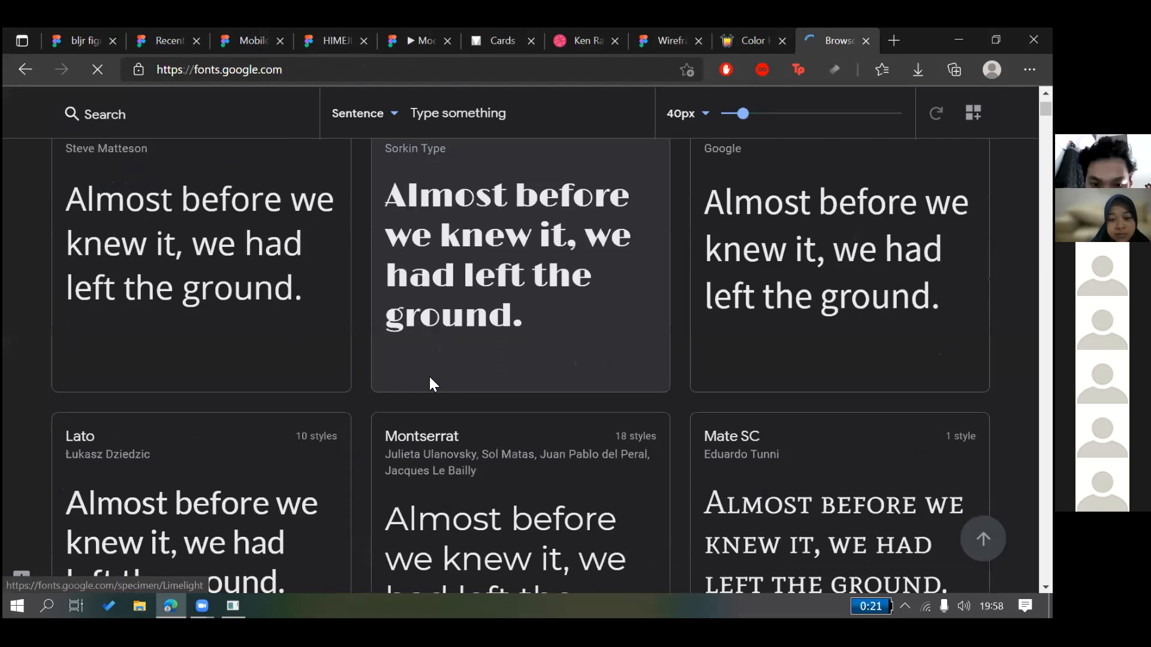
scroll(413, 386, "down", 3)
left_click(413, 386)
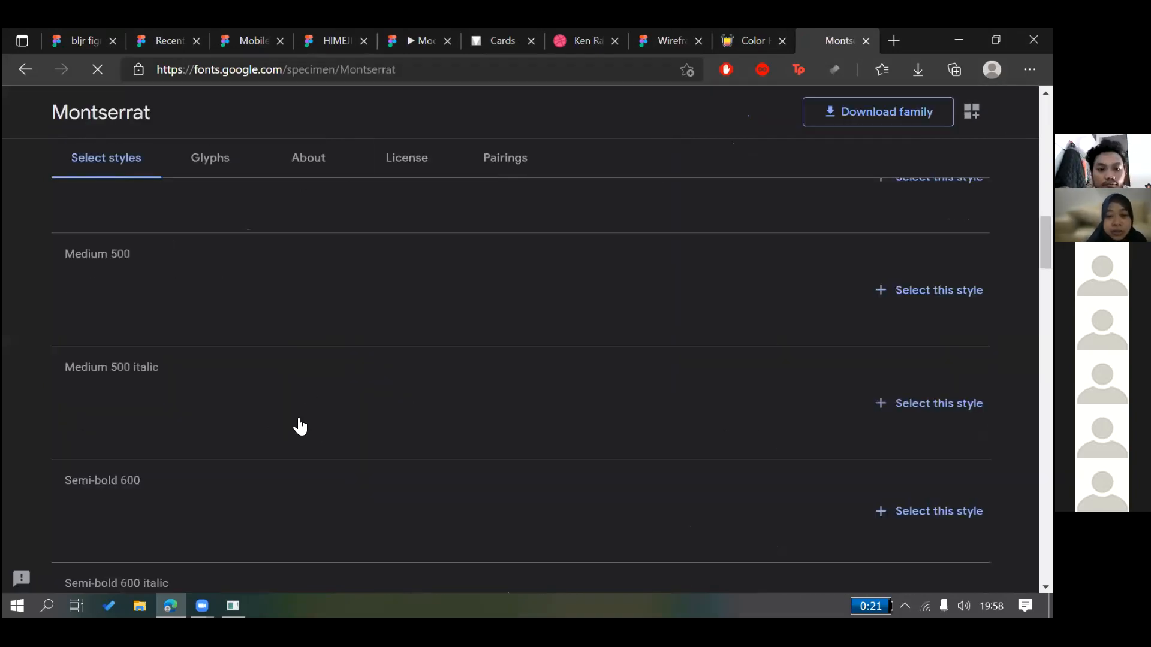
left_click(505, 158)
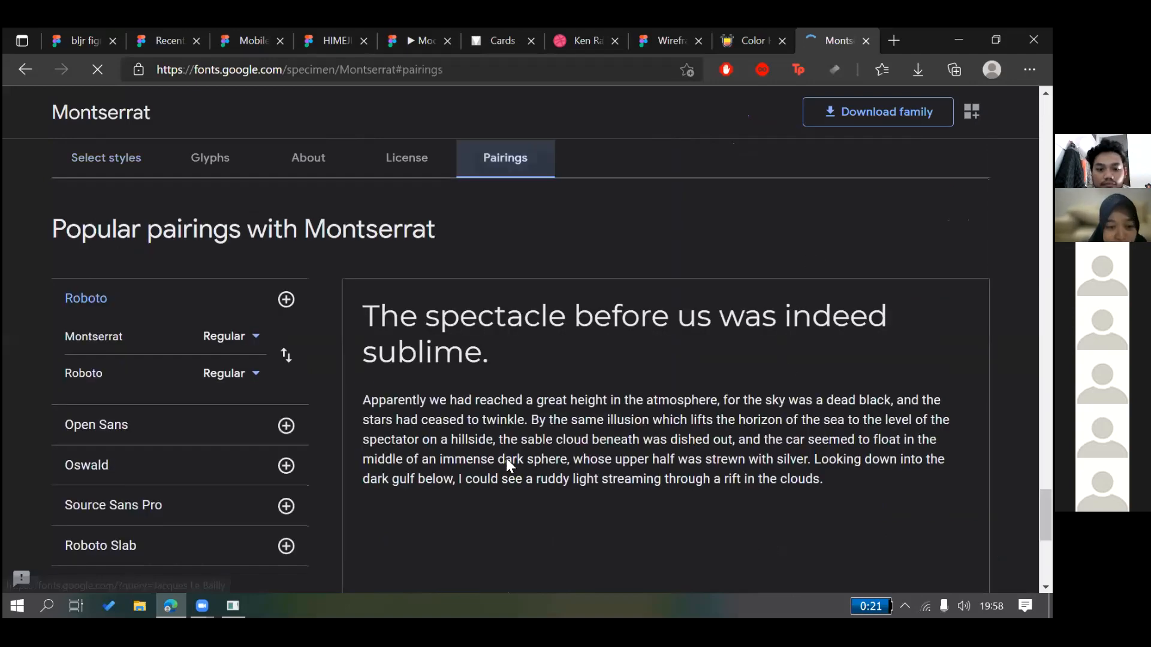
left_click(287, 424)
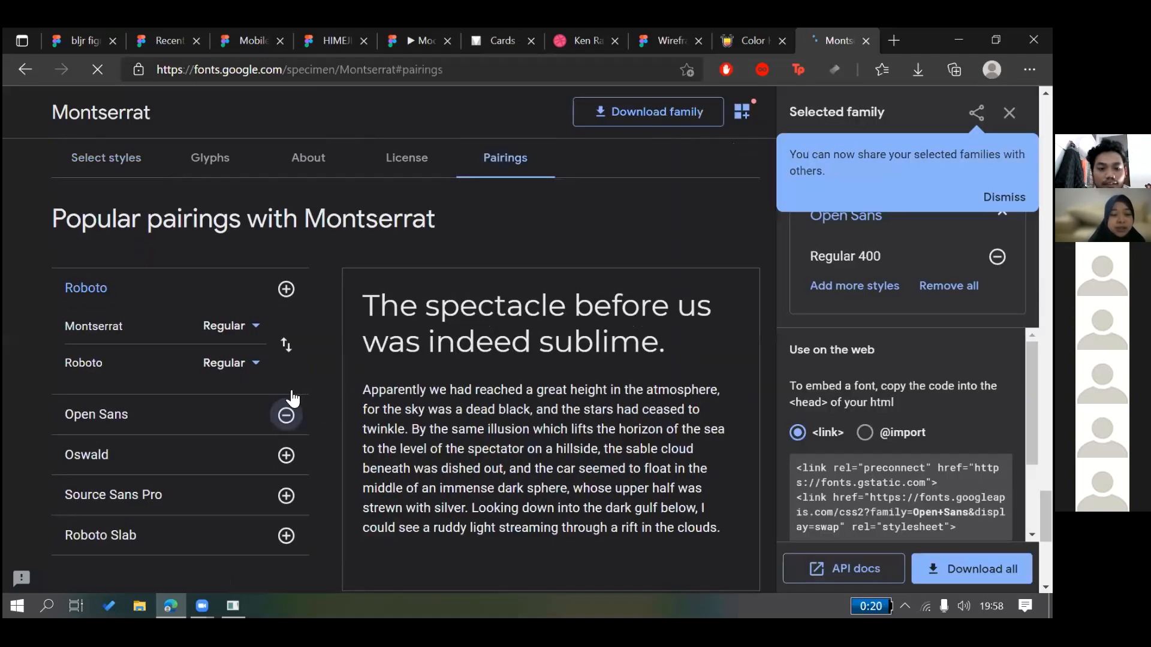
left_click(286, 423)
left_click(279, 398)
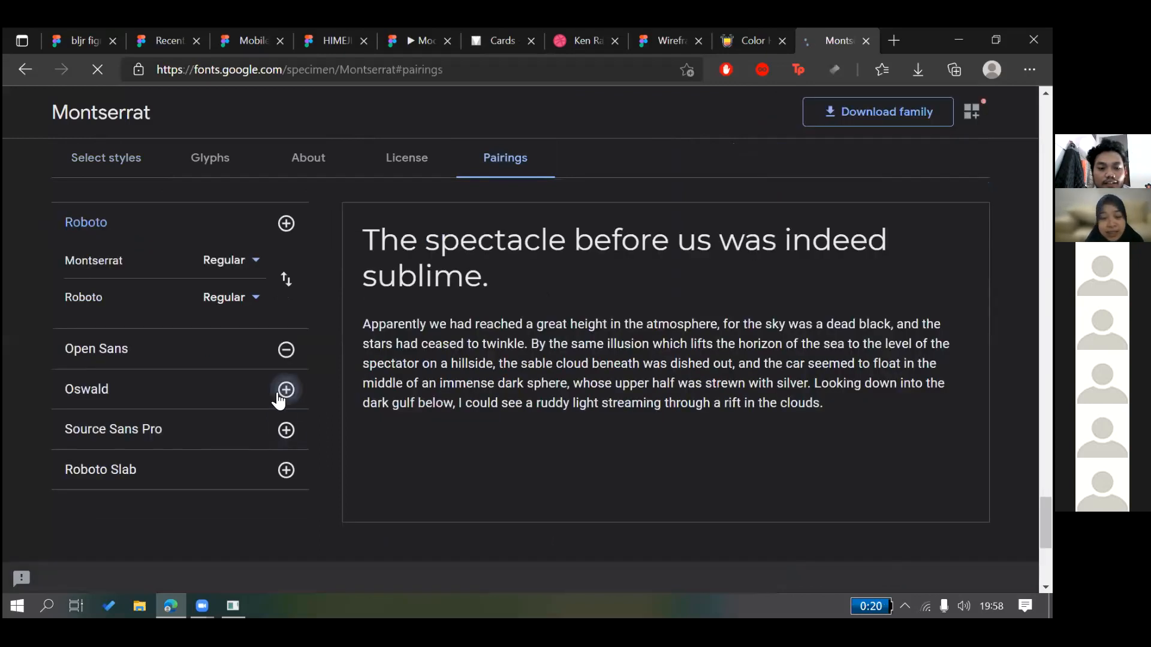
left_click(284, 351)
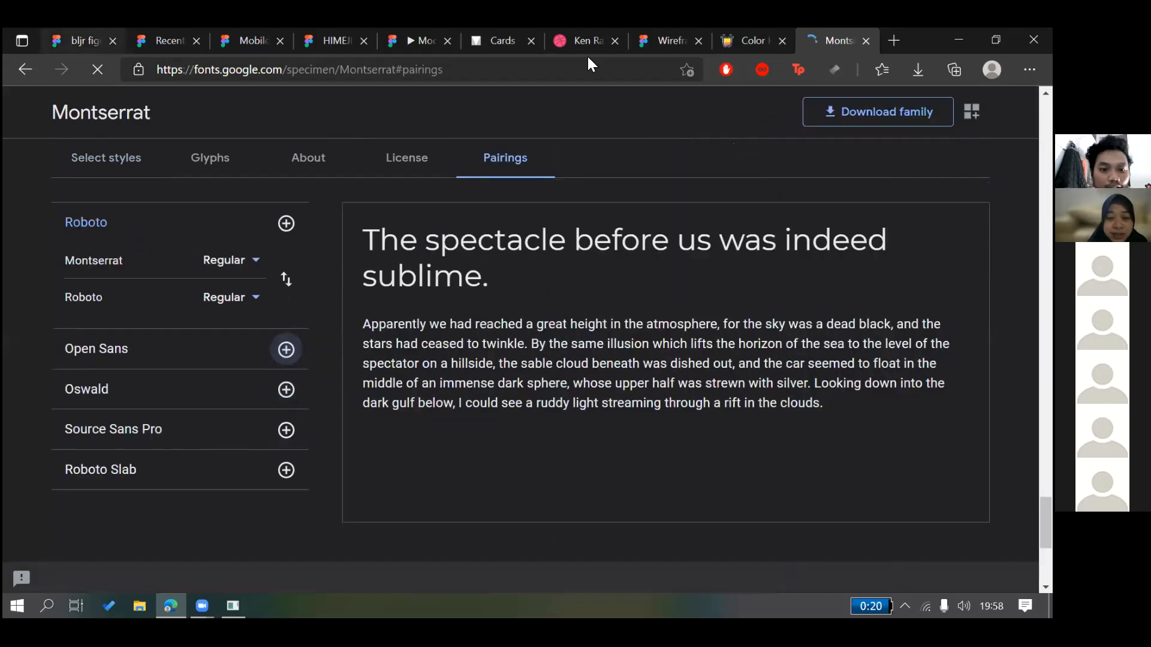
key("ctrl+1")
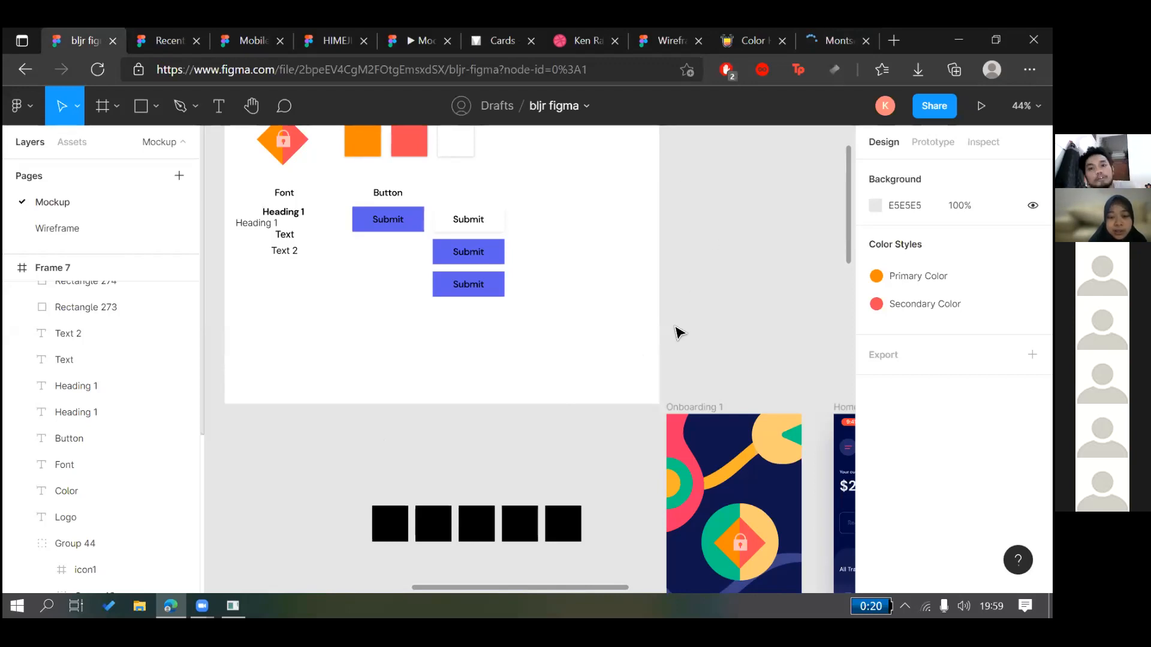
Pan around the bljr figma canvas, then switch to the HIMEJI APP TUBES PI tab
scroll(629, 329, "down", 2)
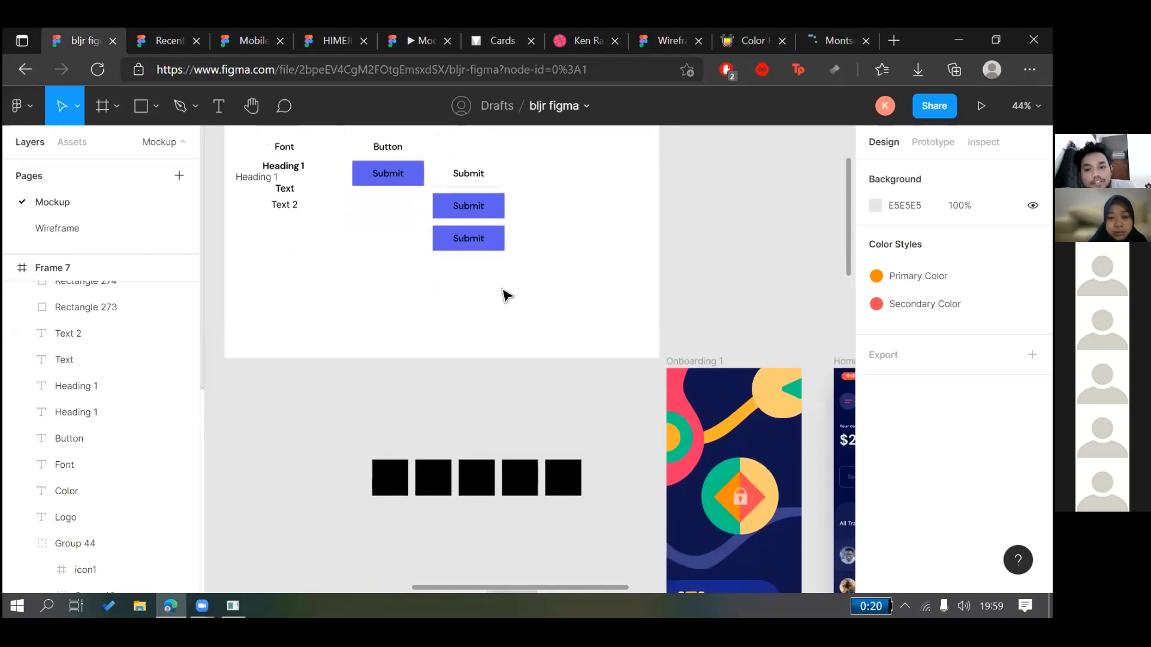
scroll(480, 191, "right", 5)
scroll(479, 190, "down", 3)
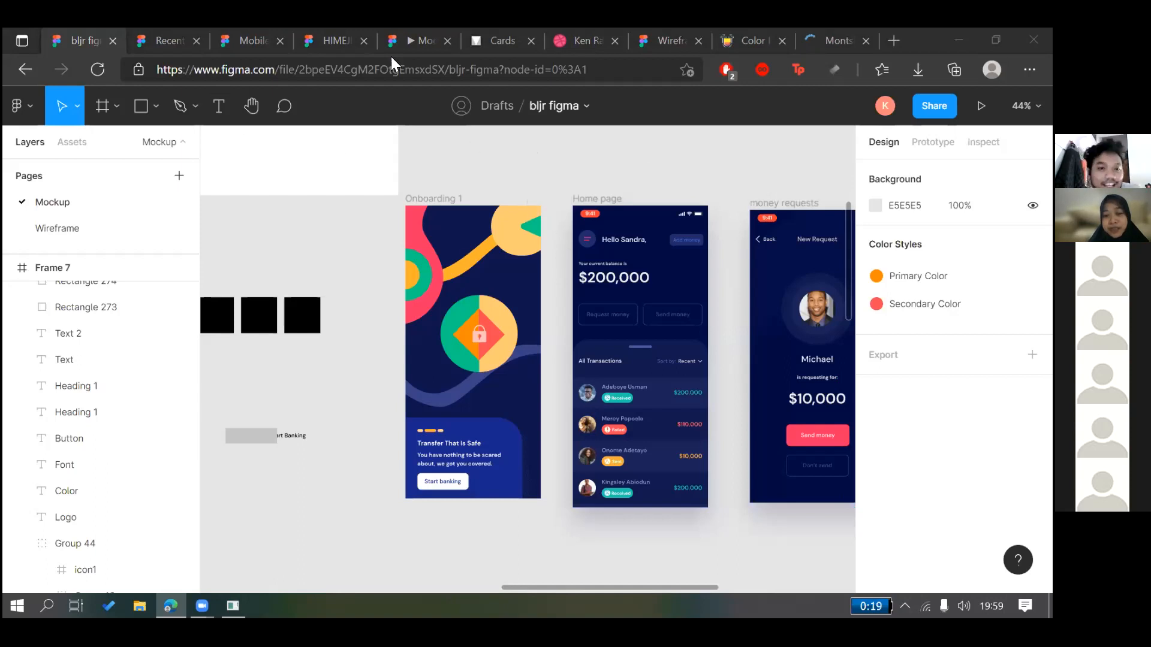
scroll(531, 320, "down", 3)
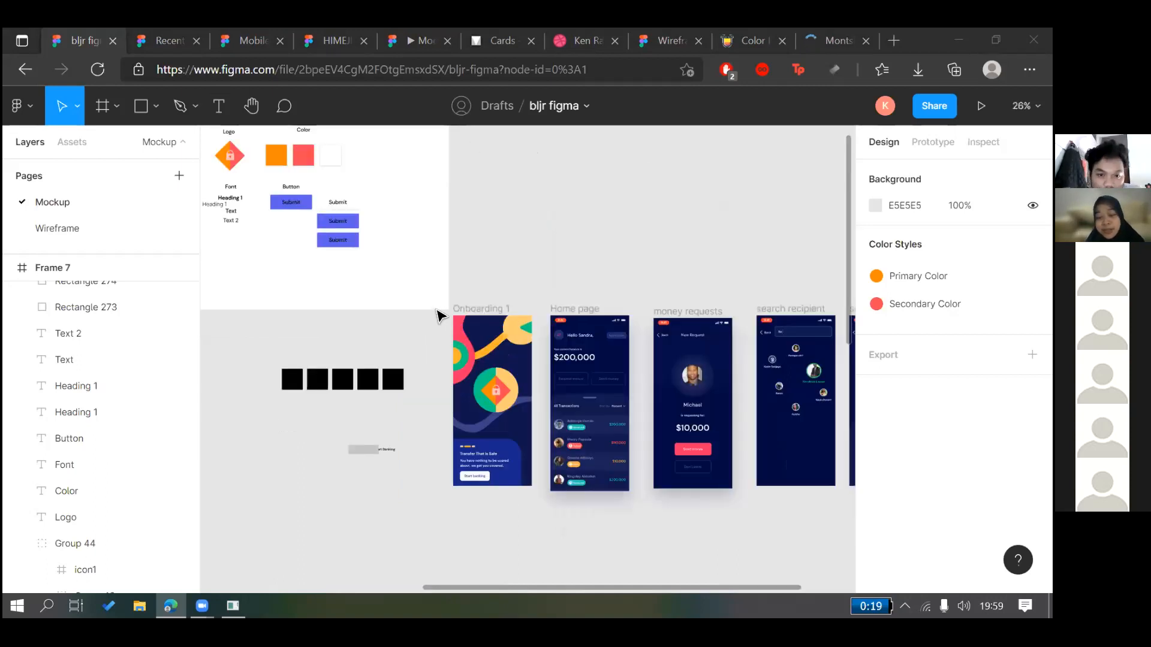
key("ctrl+4")
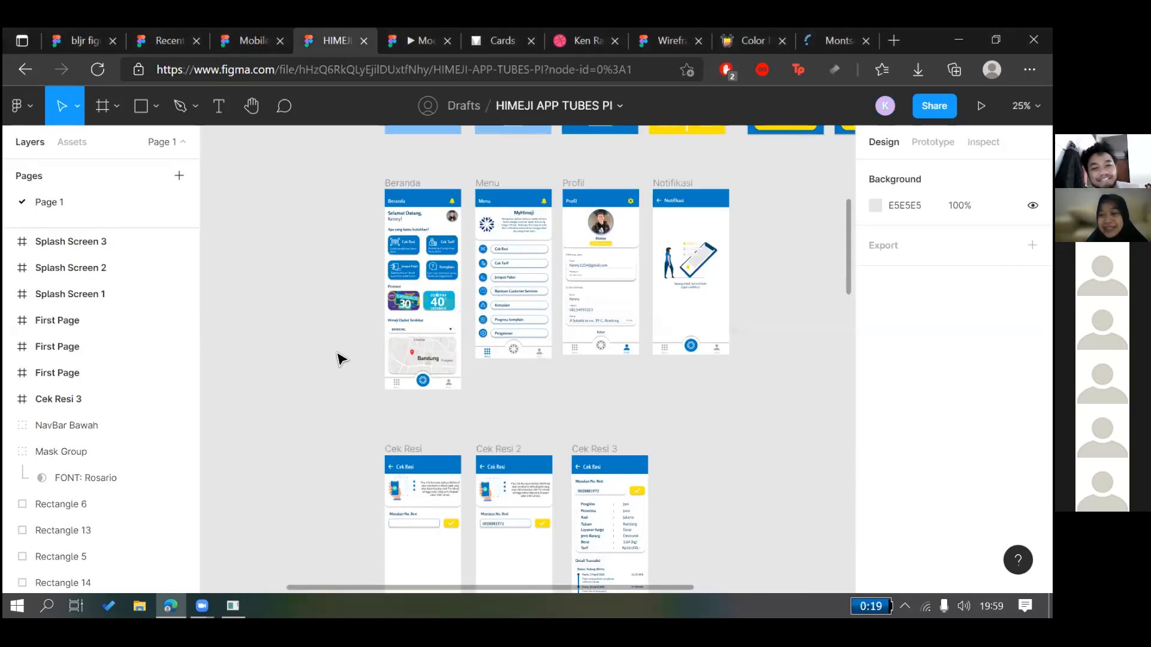
Inspect the Beranda screen's Promosi heading and banner frame, then open a blank tab
scroll(420, 311, "up", 3)
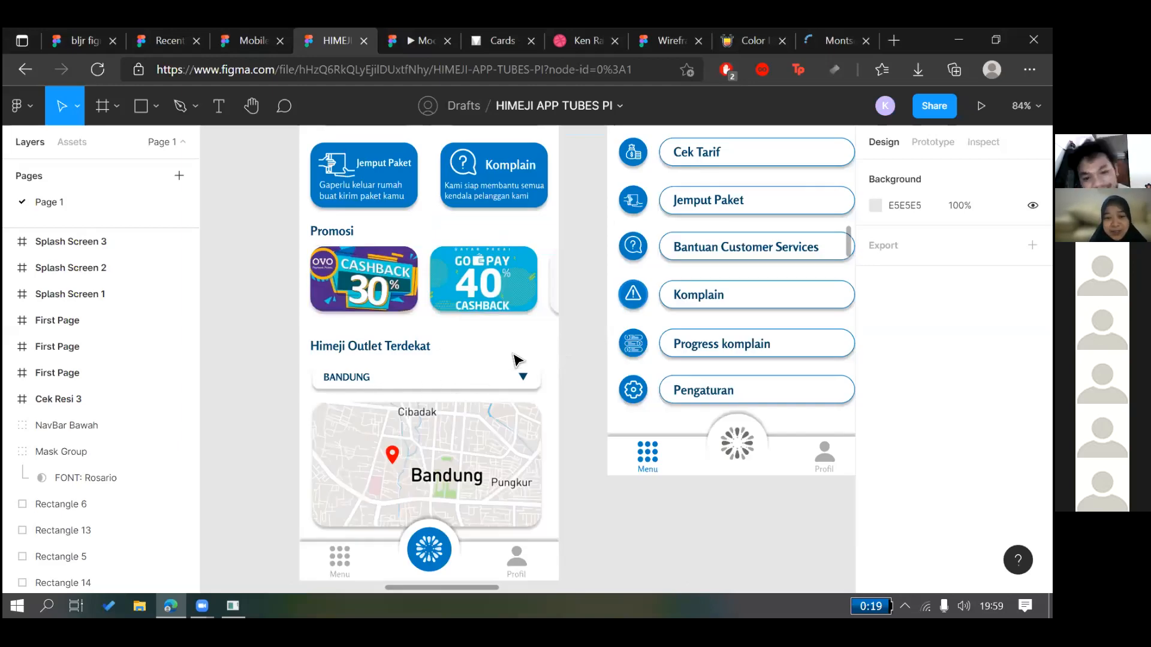
scroll(517, 361, "up", 2)
left_click(332, 341)
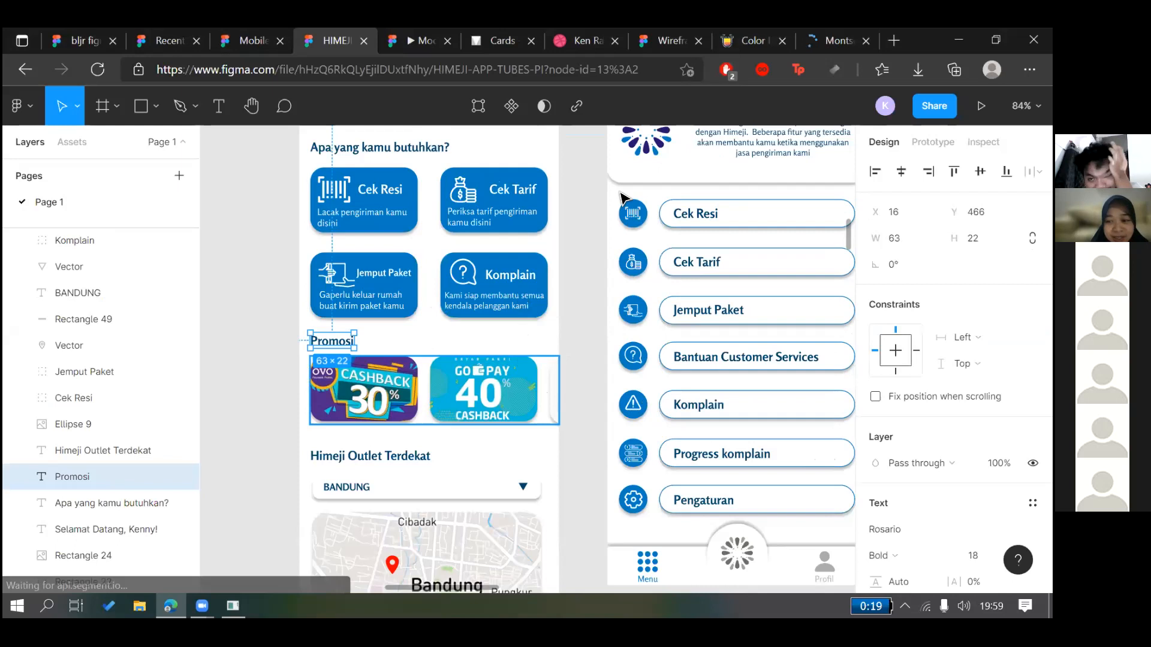
left_click(563, 363)
scroll(564, 363, "down", 1)
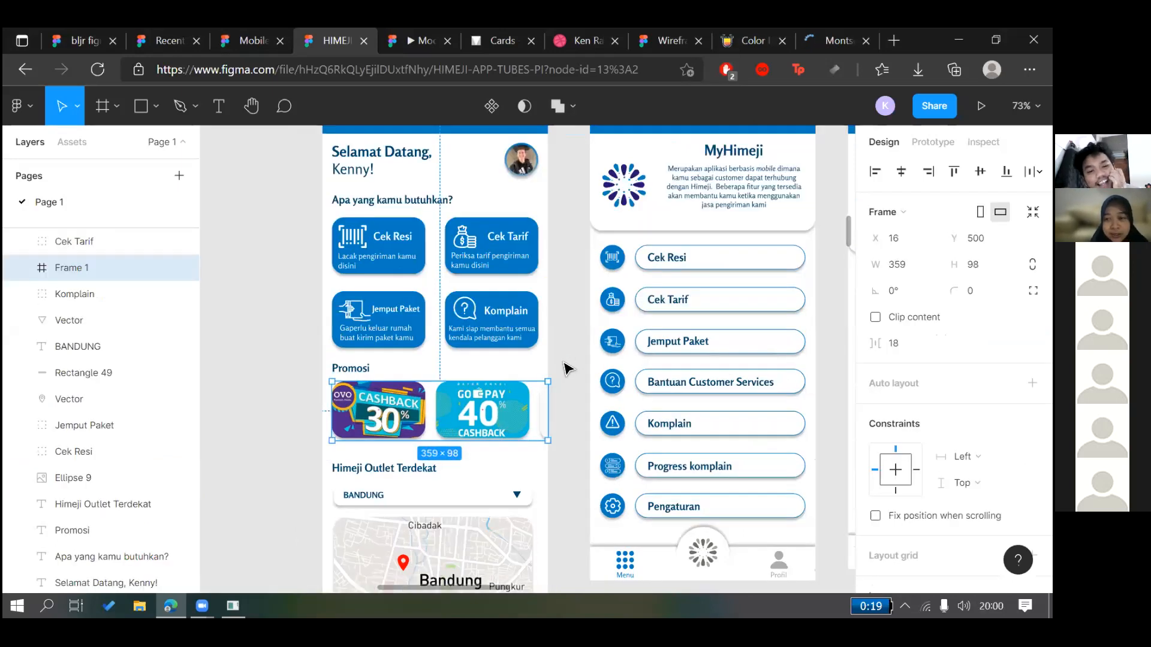
scroll(563, 363, "up", 1)
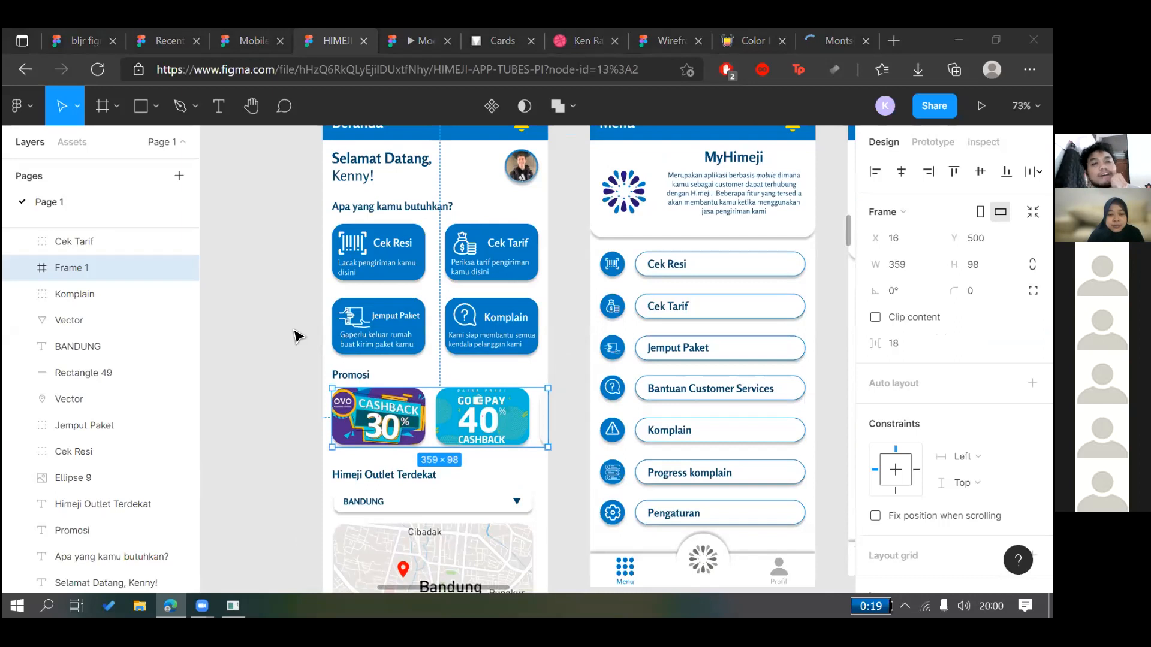
left_click(293, 335)
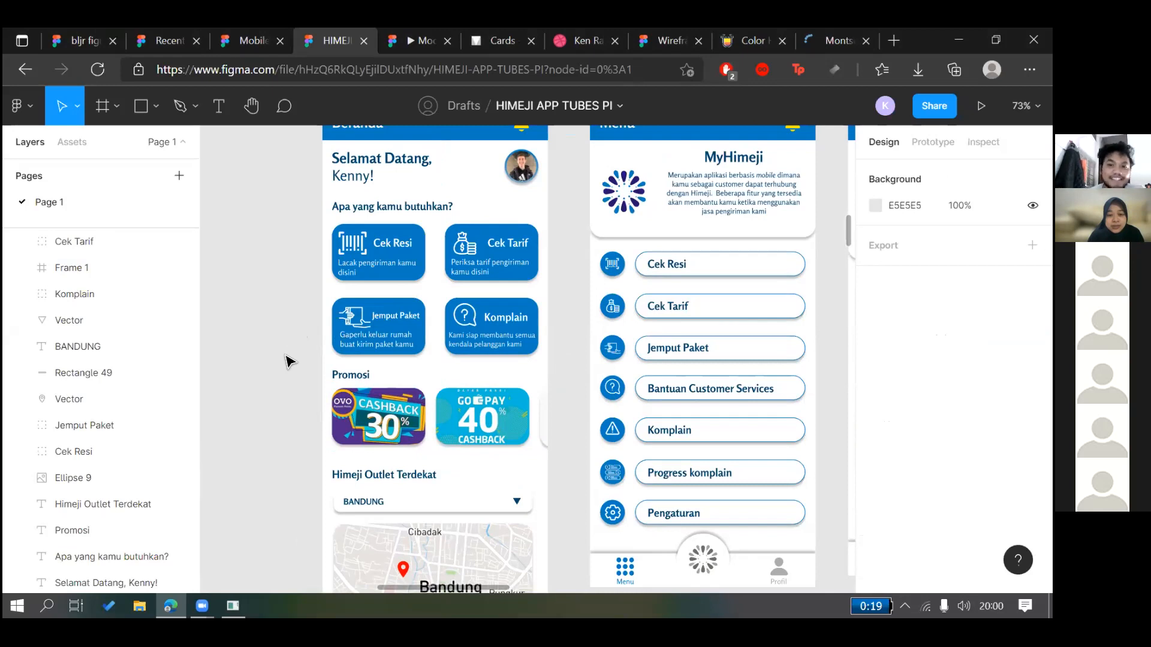
key("ctrl+t")
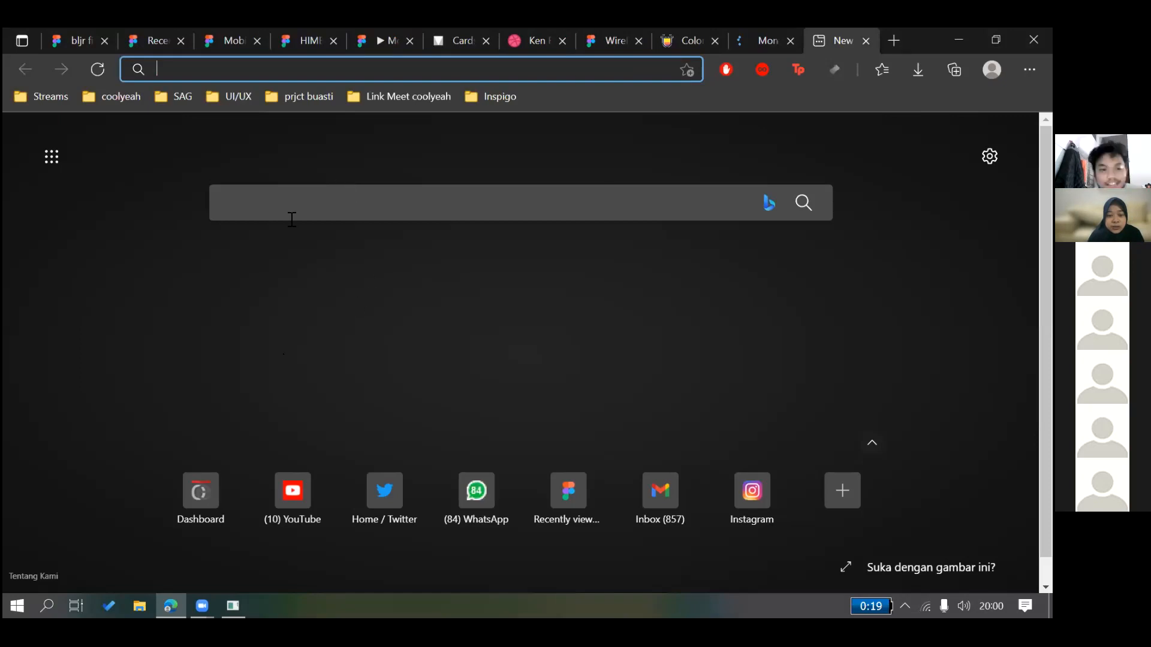
Browse through Mobbin's app listing
type("obbin.design")
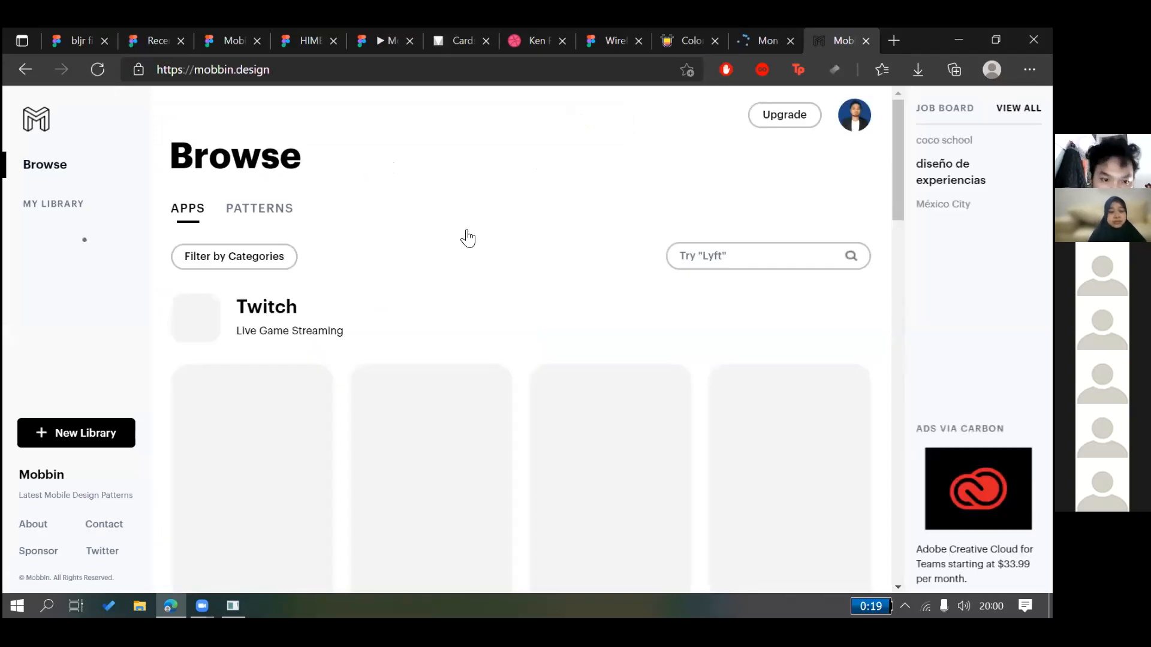
scroll(470, 236, "down", 8)
scroll(468, 238, "down", 4)
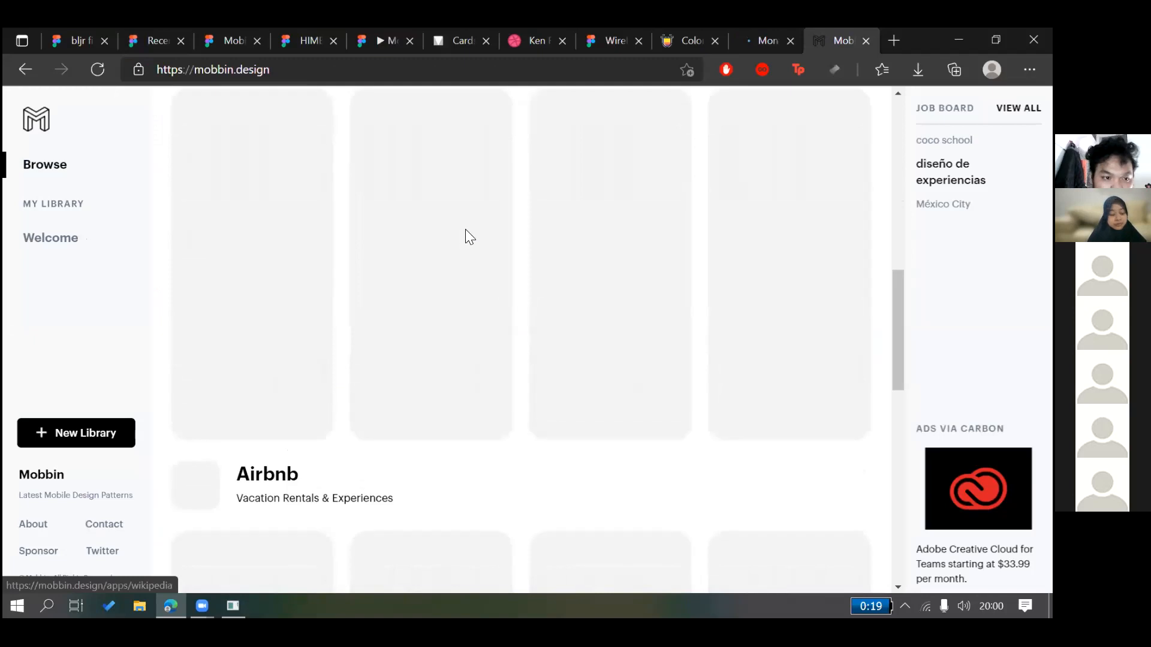
scroll(468, 238, "up", 9)
scroll(467, 238, "down", 6)
scroll(468, 238, "down", 10)
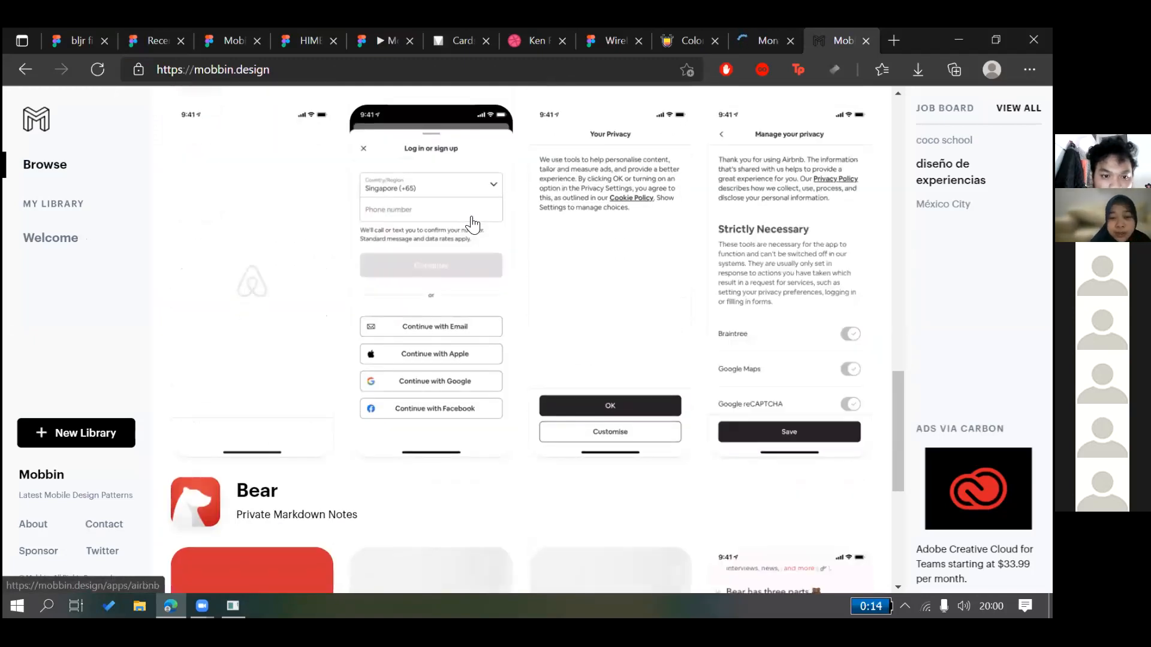
scroll(781, 144, "down", 7)
scroll(781, 123, "up", 8)
scroll(783, 123, "up", 10)
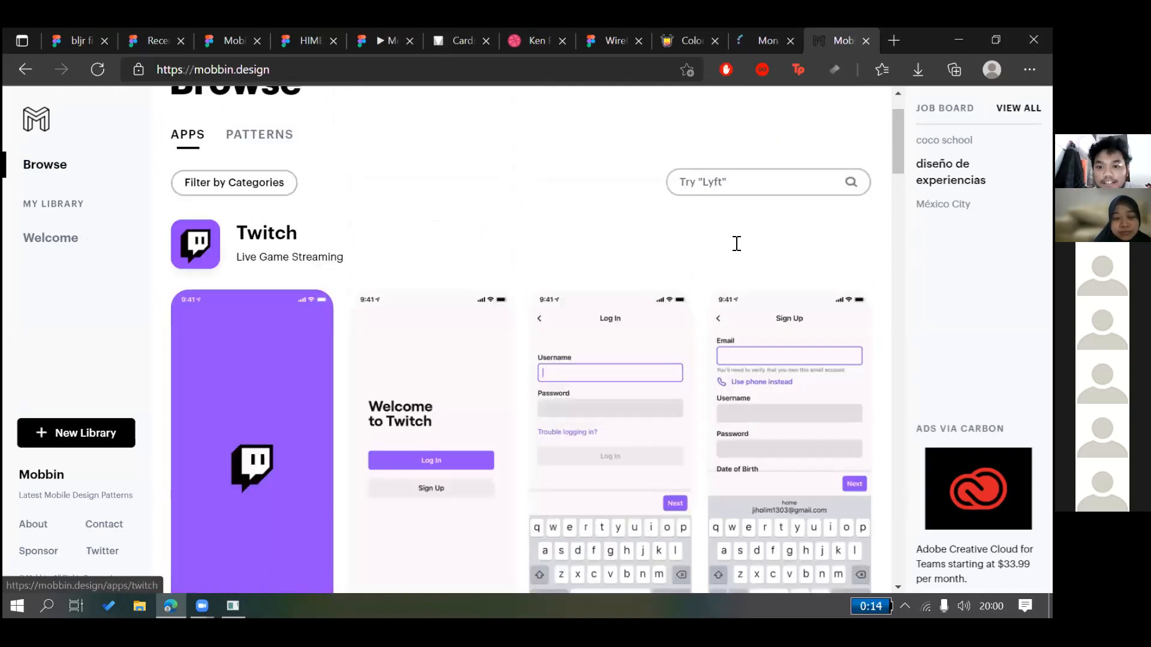
Search Mobbin apps for 'amazon' and 'ecommerce', clear the box, and open Patterns
left_click(737, 243)
type("amazon")
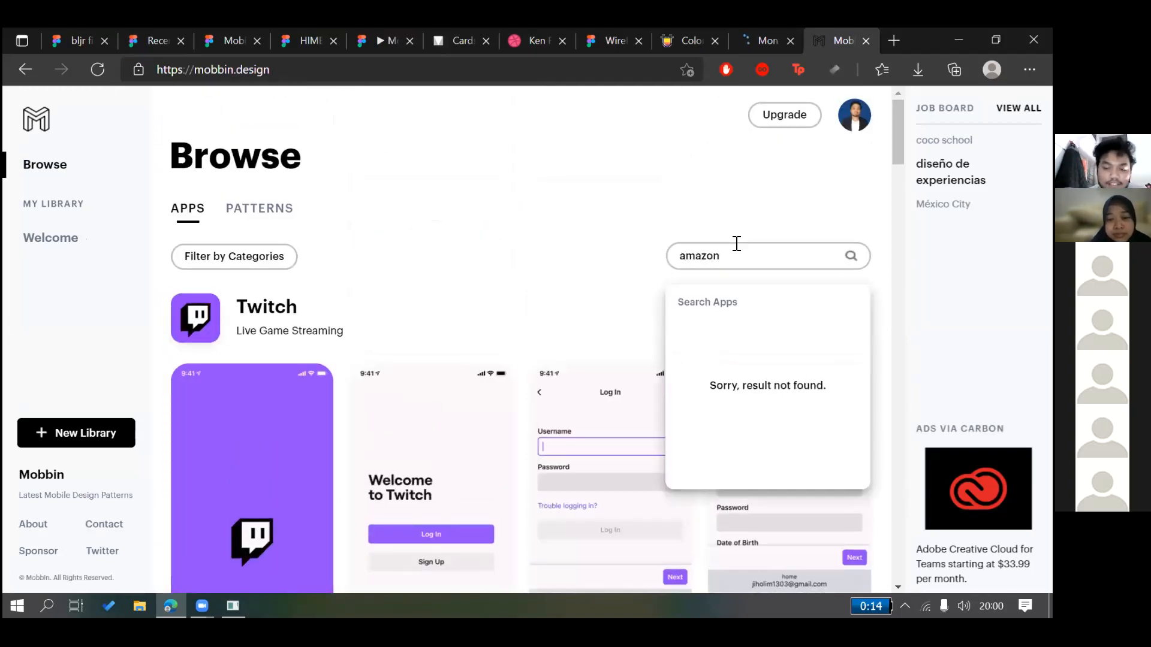
key("ctrl+a")
type("ecommerce")
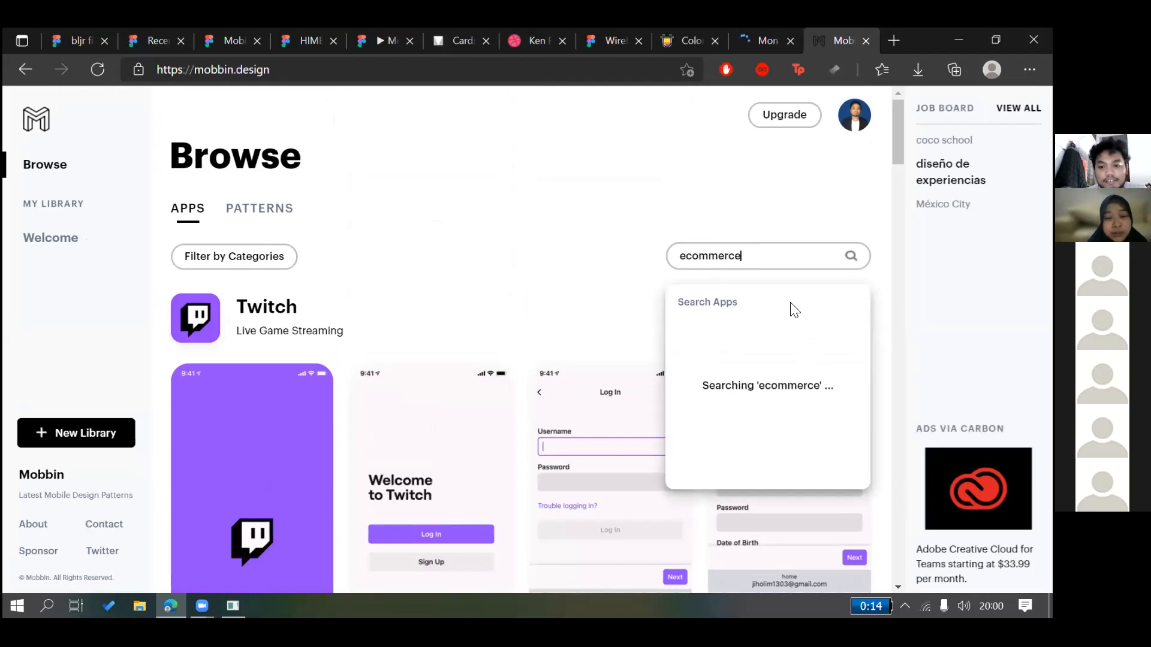
double_click(783, 243)
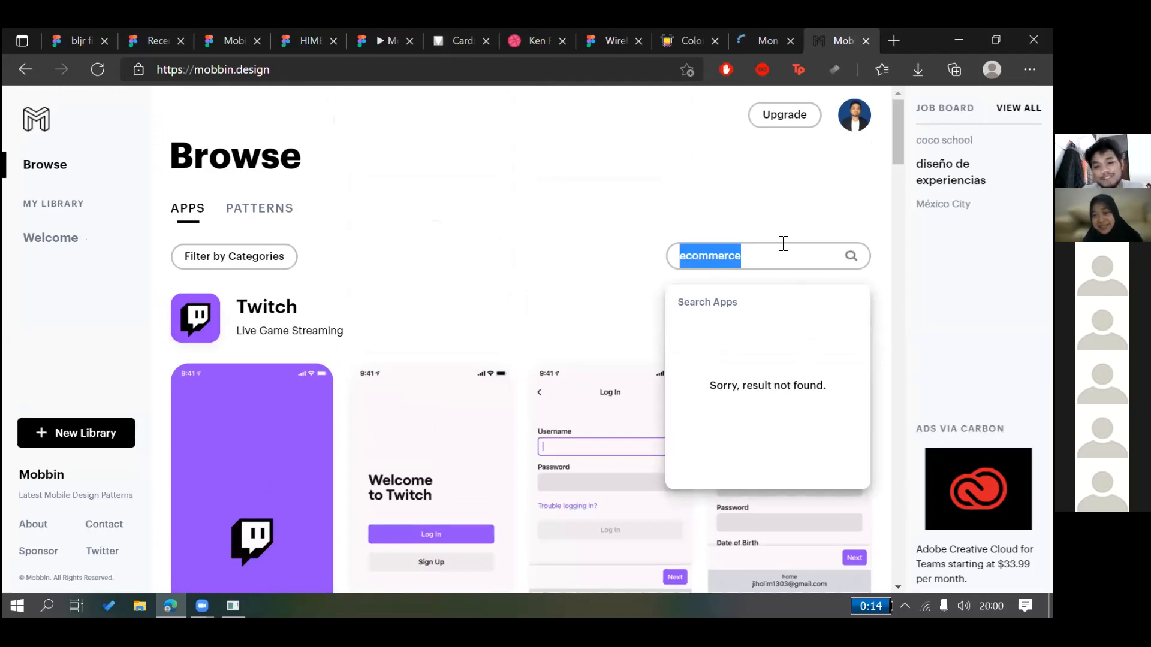
key("BackSpace")
left_click(260, 208)
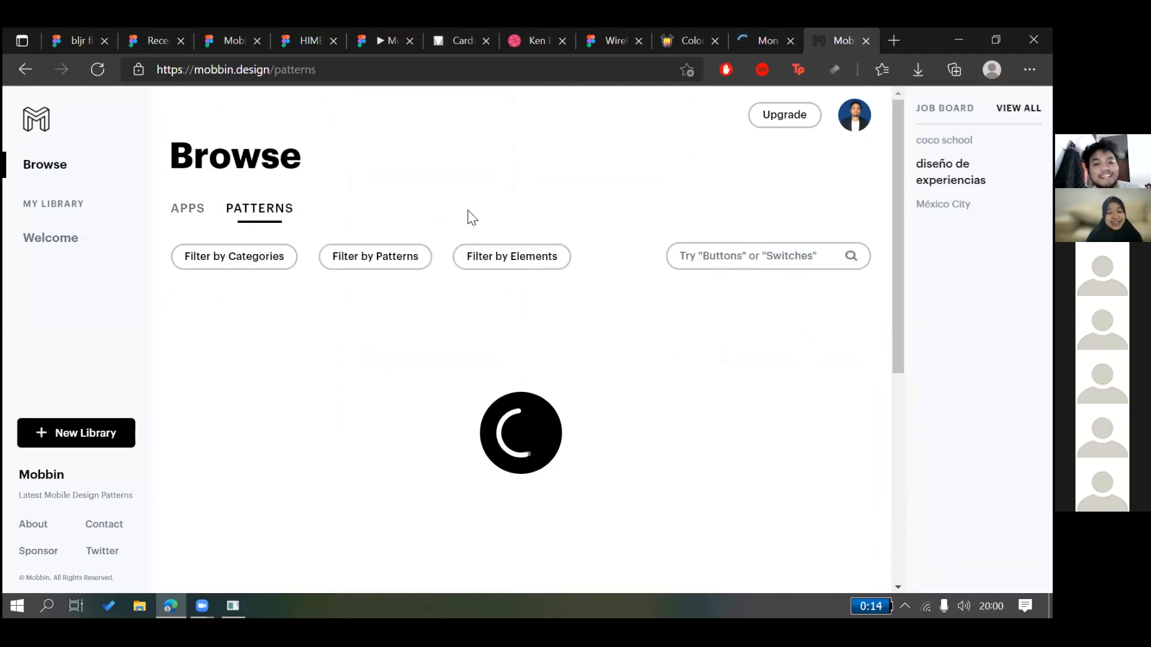
Browse down through the Twitch pattern screens in Mobbin's Patterns grid
scroll(465, 205, "down", 1)
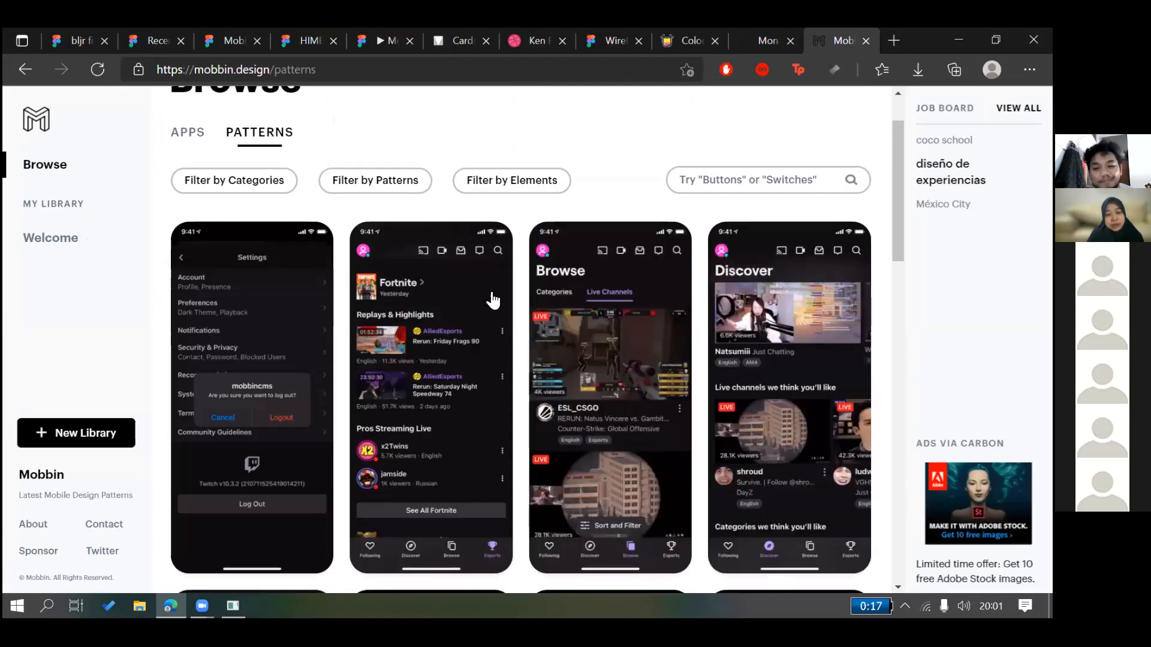
scroll(534, 361, "down", 4)
scroll(533, 361, "down", 8)
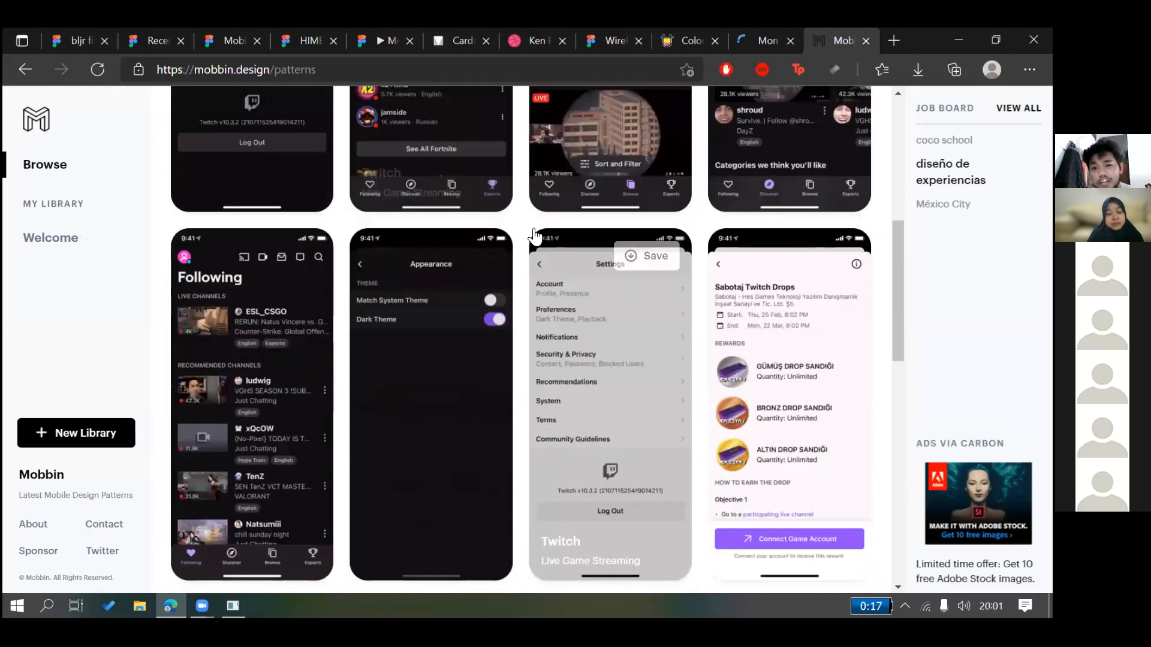
scroll(554, 359, "down", 5)
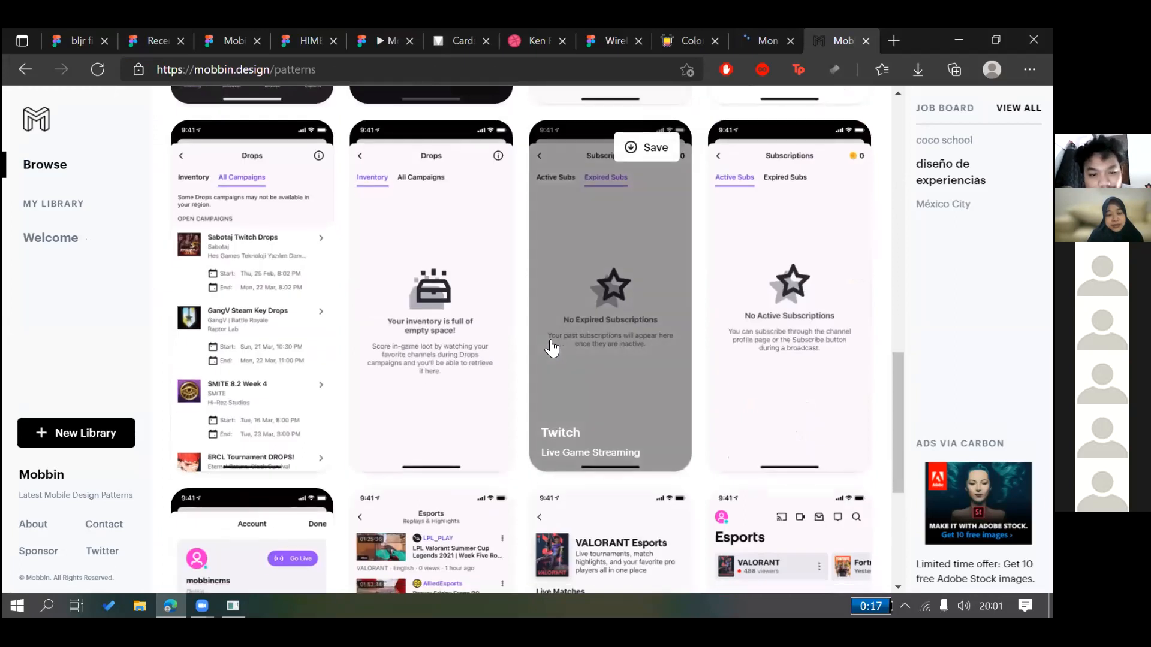
scroll(454, 283, "down", 3)
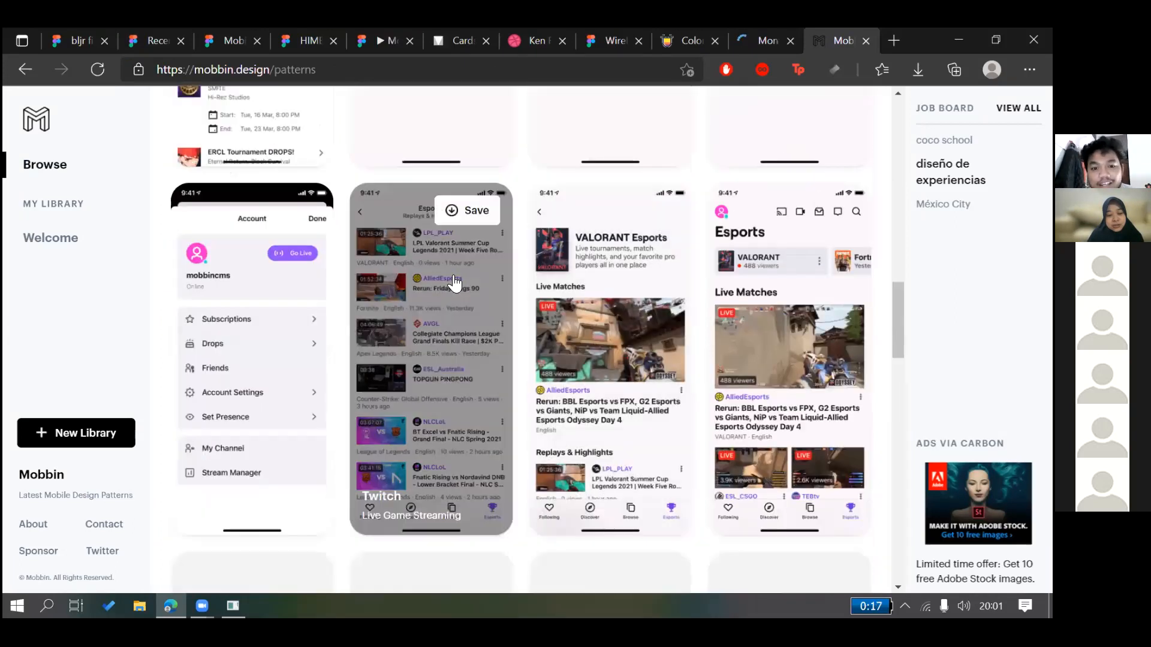
scroll(480, 276, "down", 5)
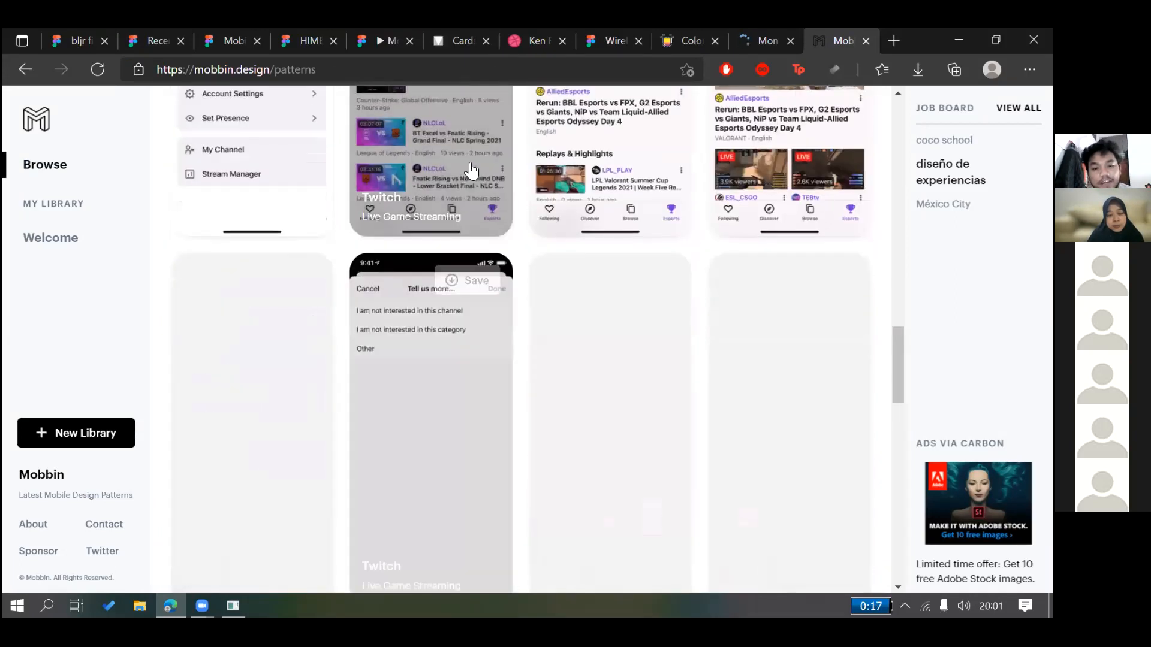
scroll(561, 194, "up", 2)
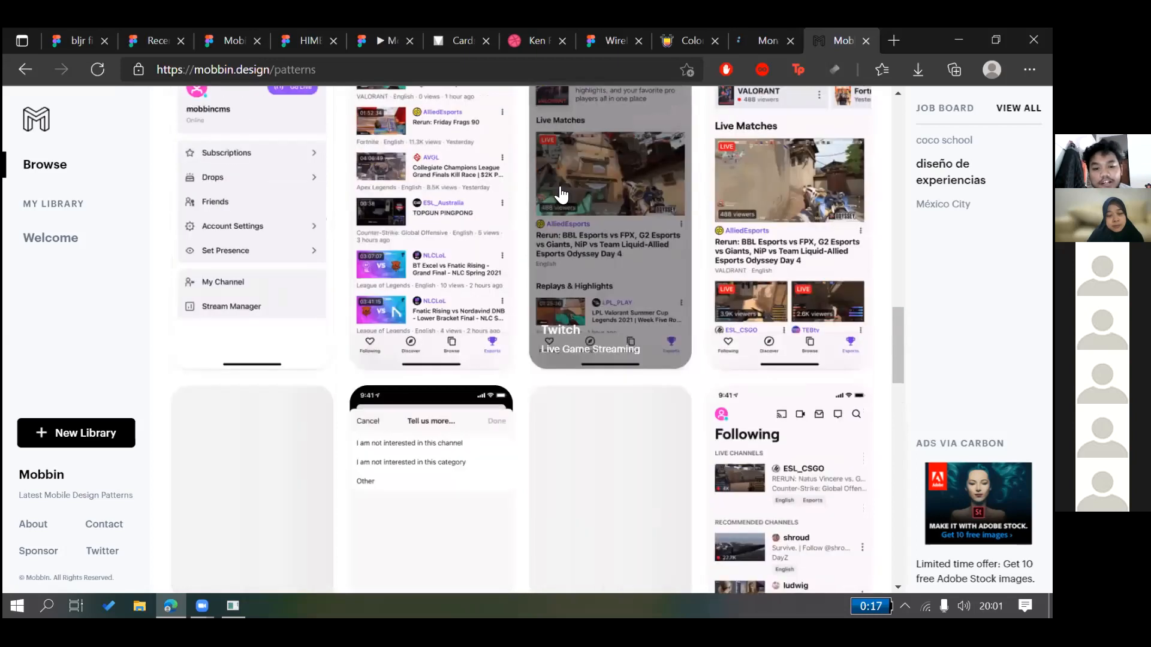
scroll(548, 475, "down", 2)
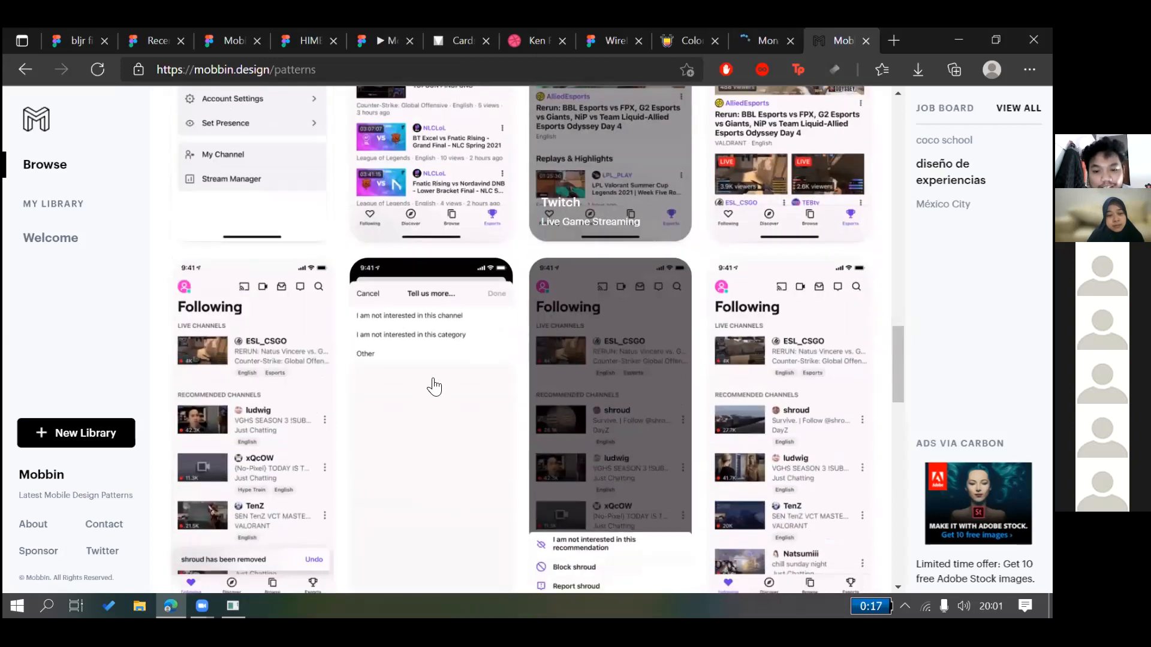
scroll(635, 360, "down", 3)
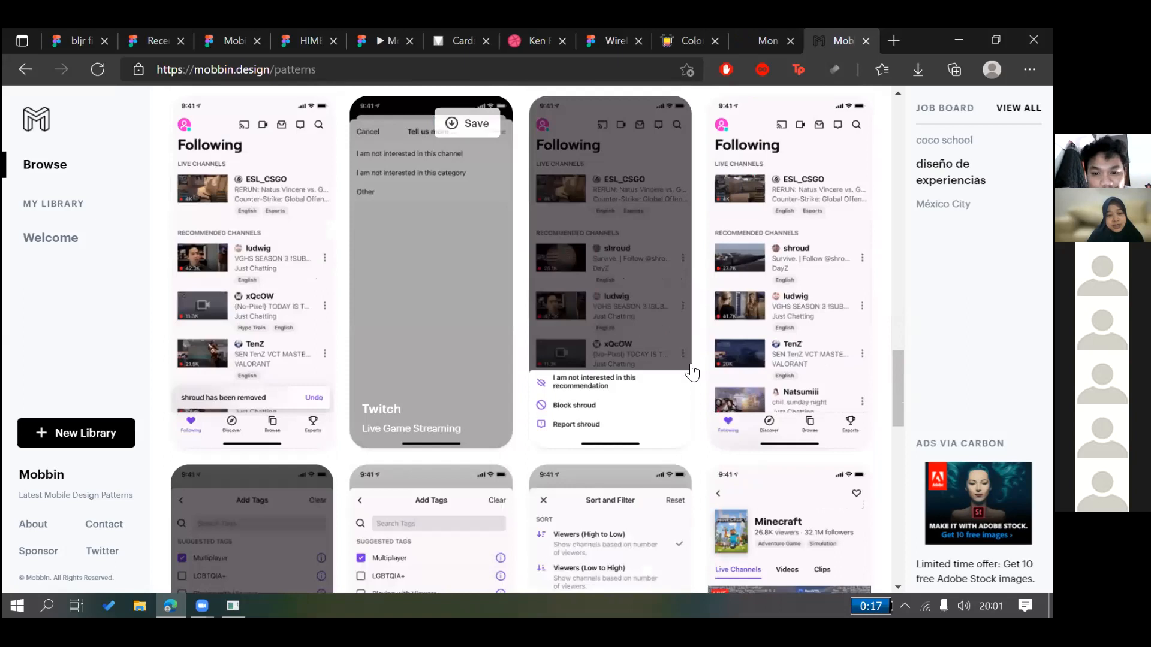
scroll(693, 371, "down", 18)
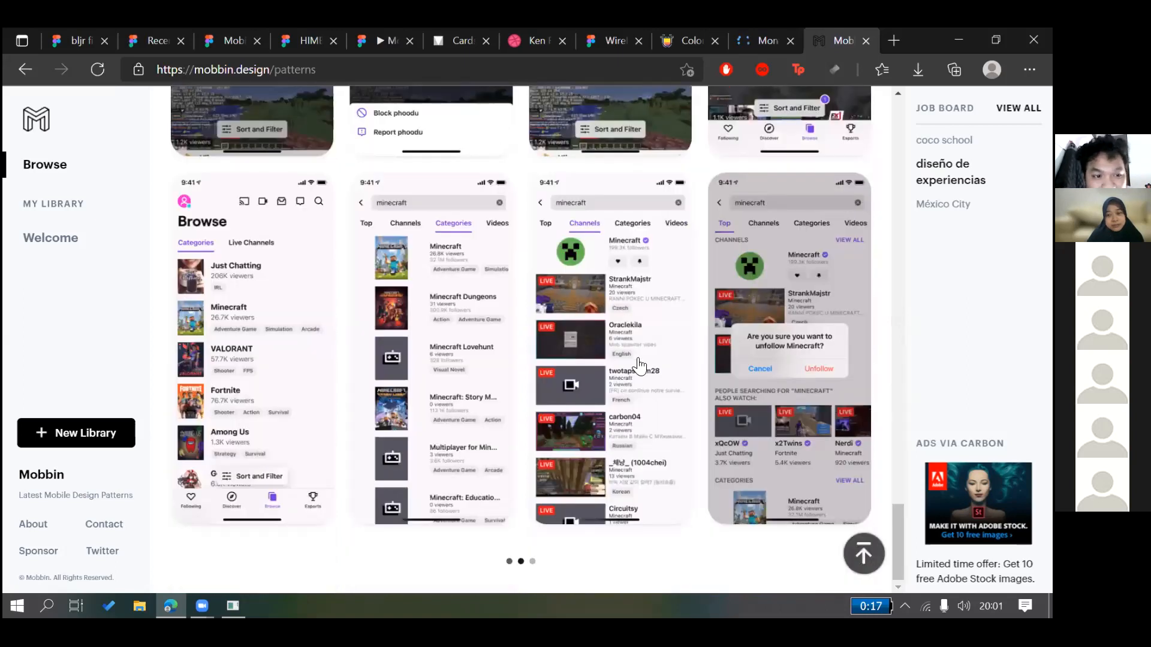
scroll(629, 353, "down", 6)
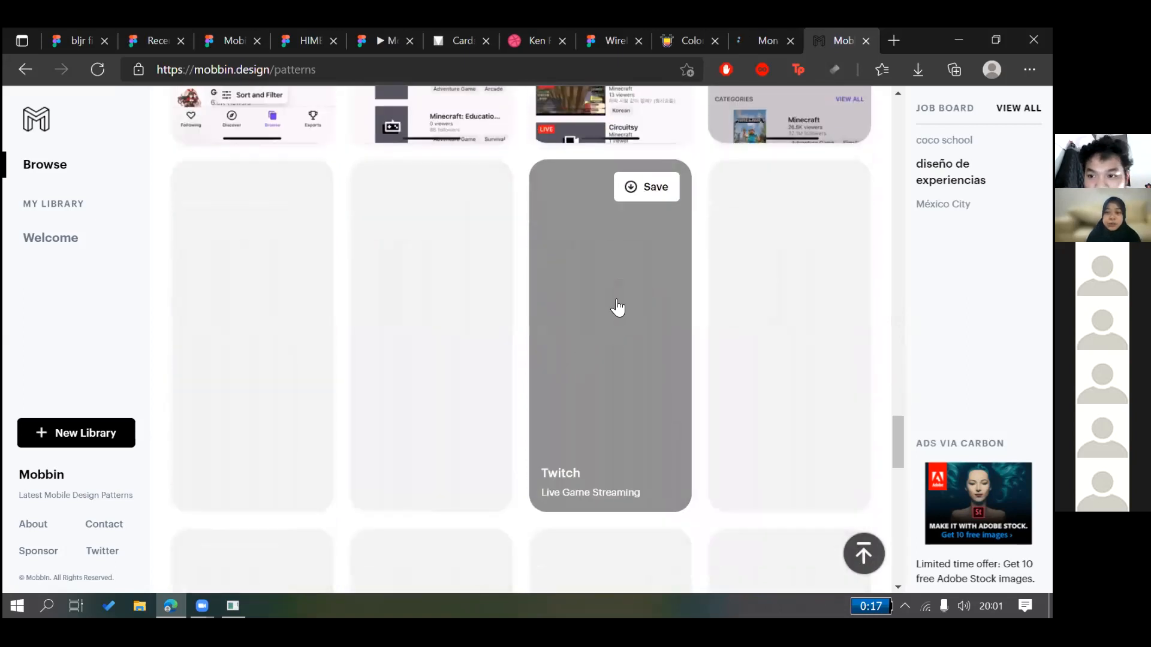
scroll(630, 318, "down", 5)
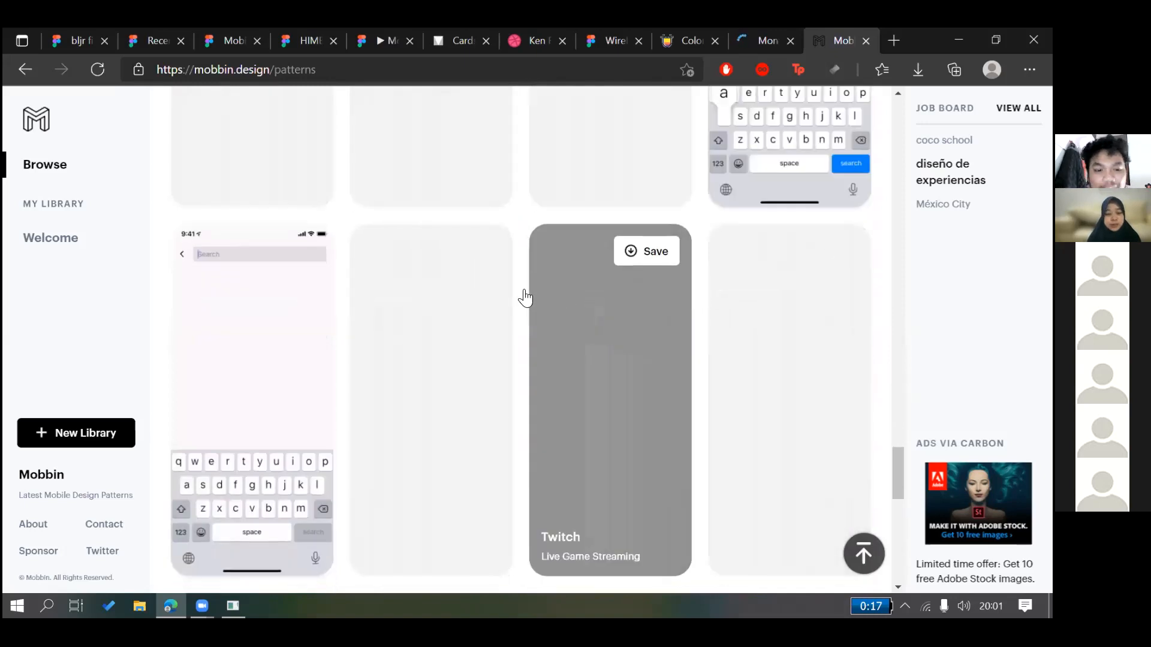
scroll(525, 298, "down", 4)
scroll(620, 329, "up", 8)
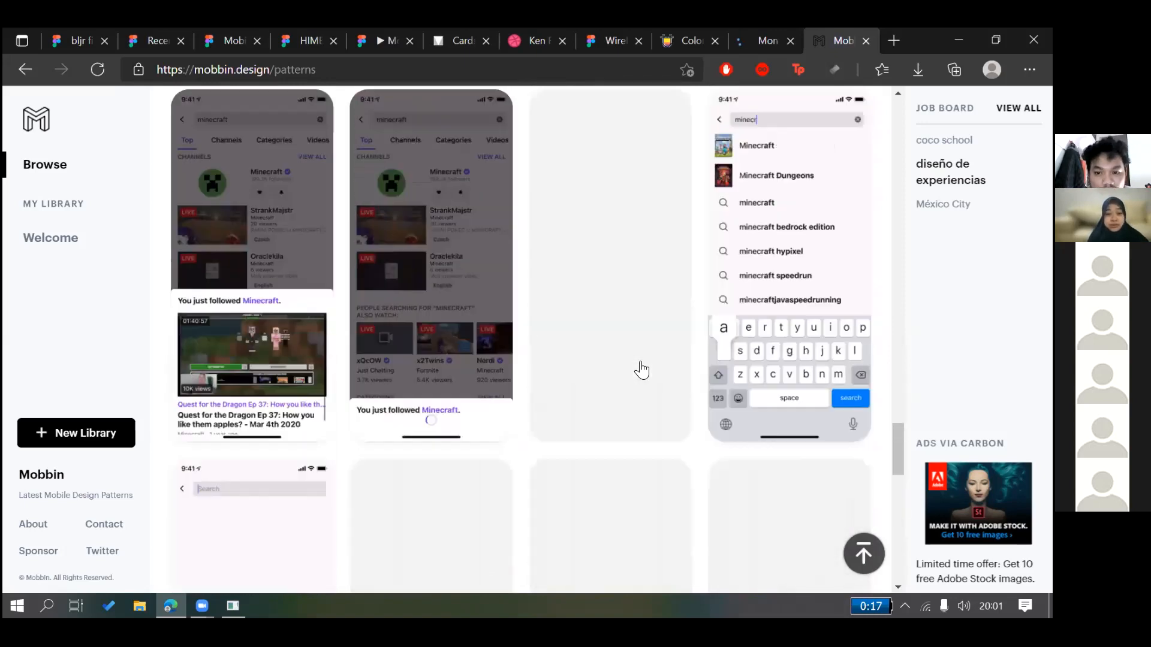
scroll(640, 367, "down", 8)
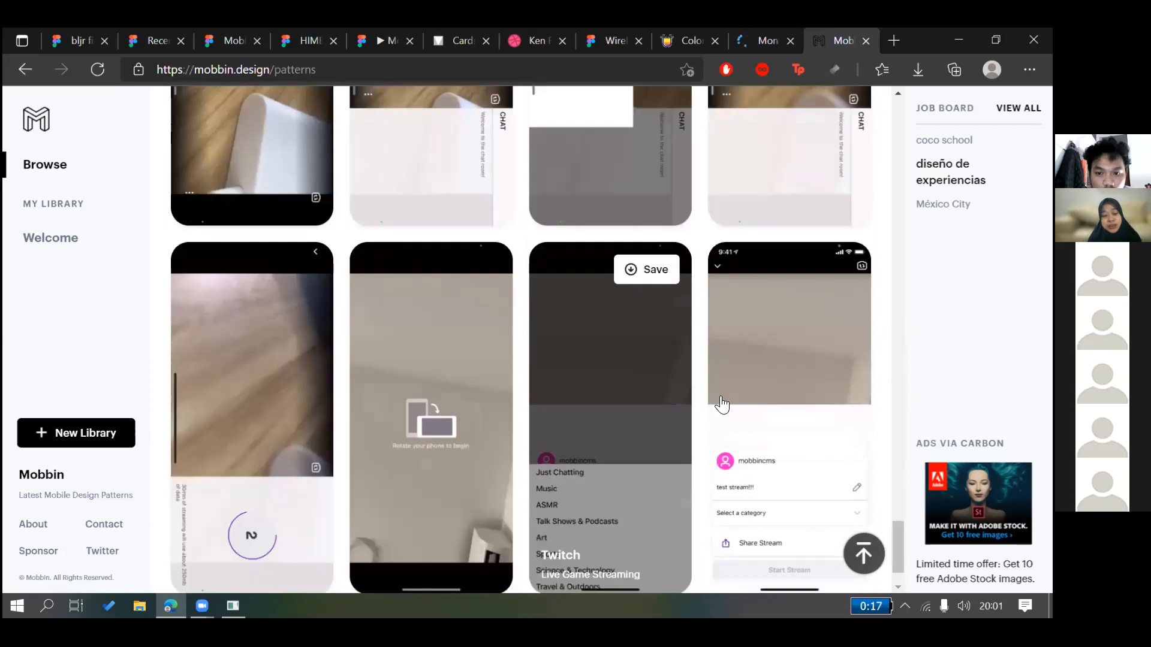
scroll(716, 404, "down", 3)
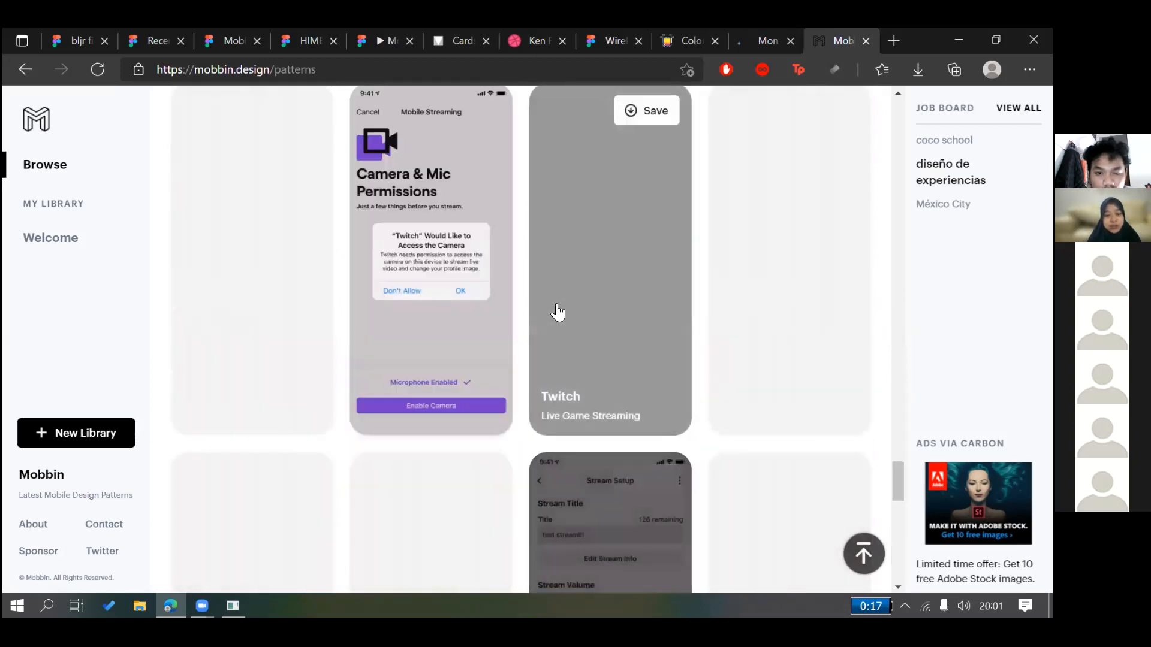
scroll(647, 313, "down", 1)
scroll(647, 312, "down", 4)
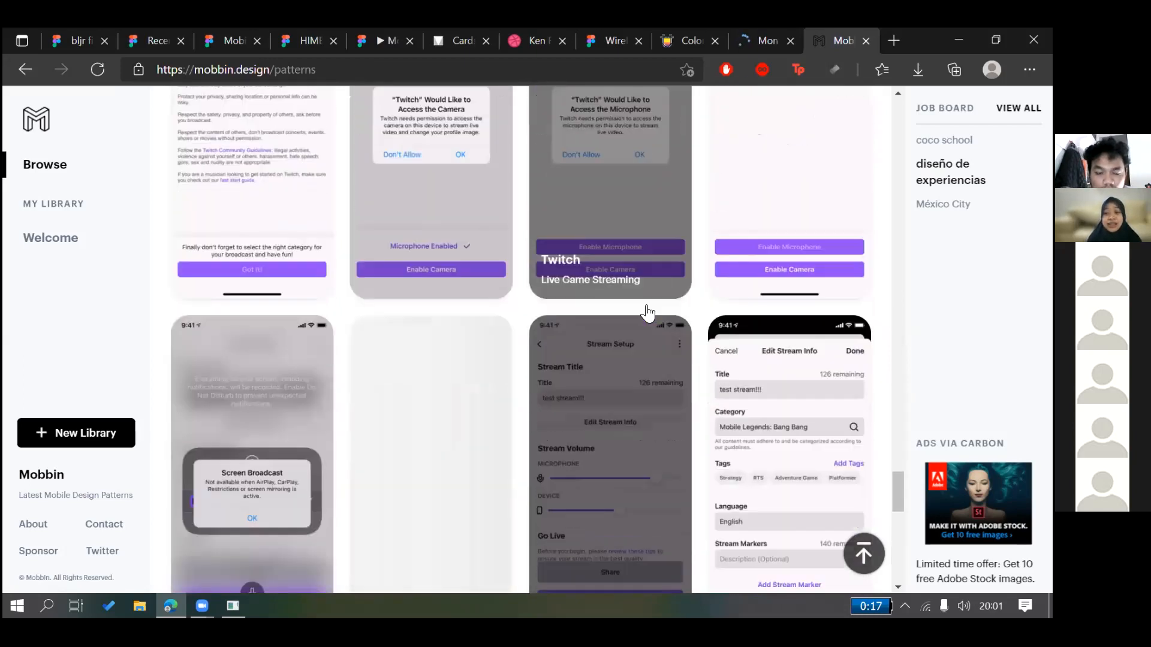
scroll(688, 291, "down", 3)
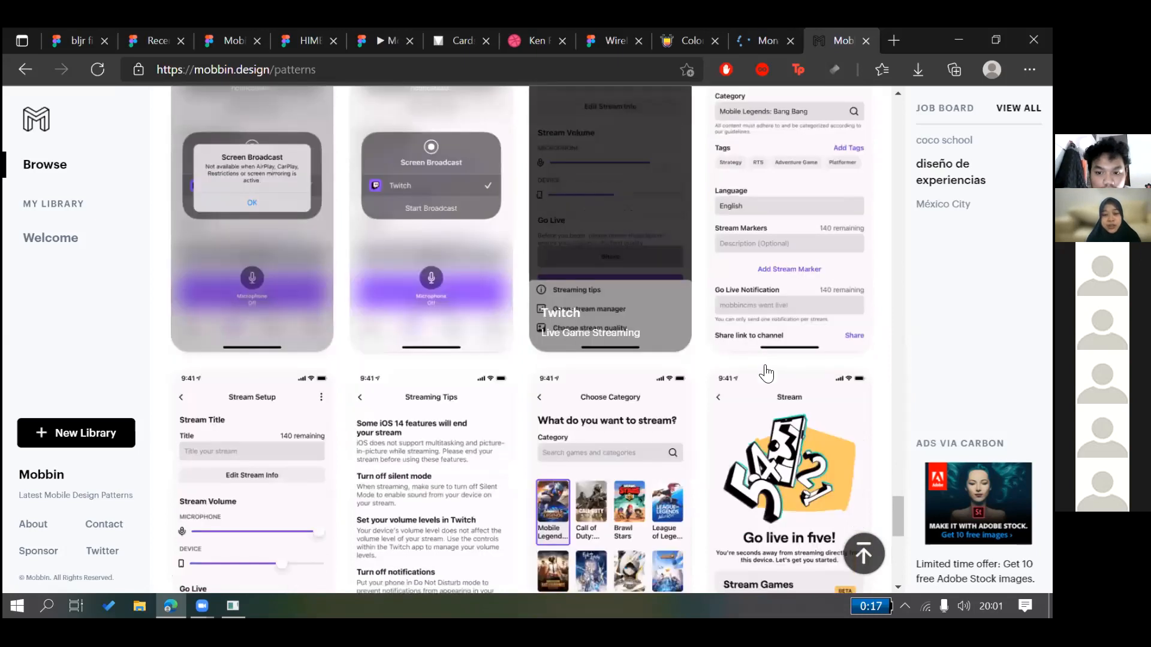
scroll(552, 336, "down", 7)
scroll(557, 342, "down", 12)
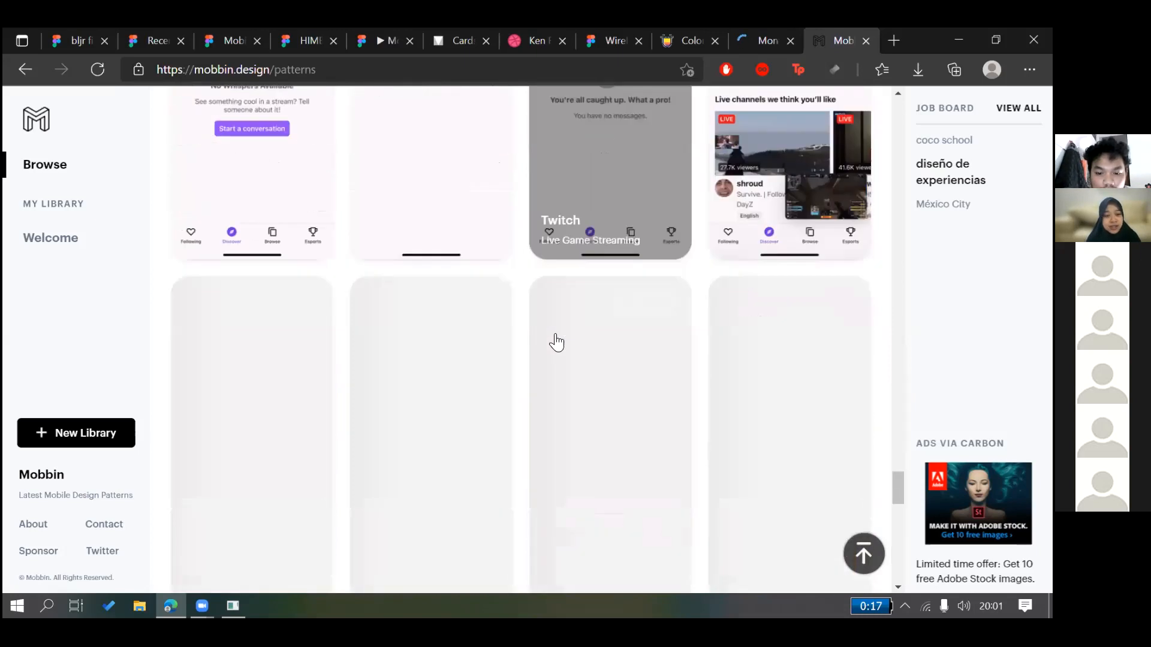
scroll(904, 552, "down", 5)
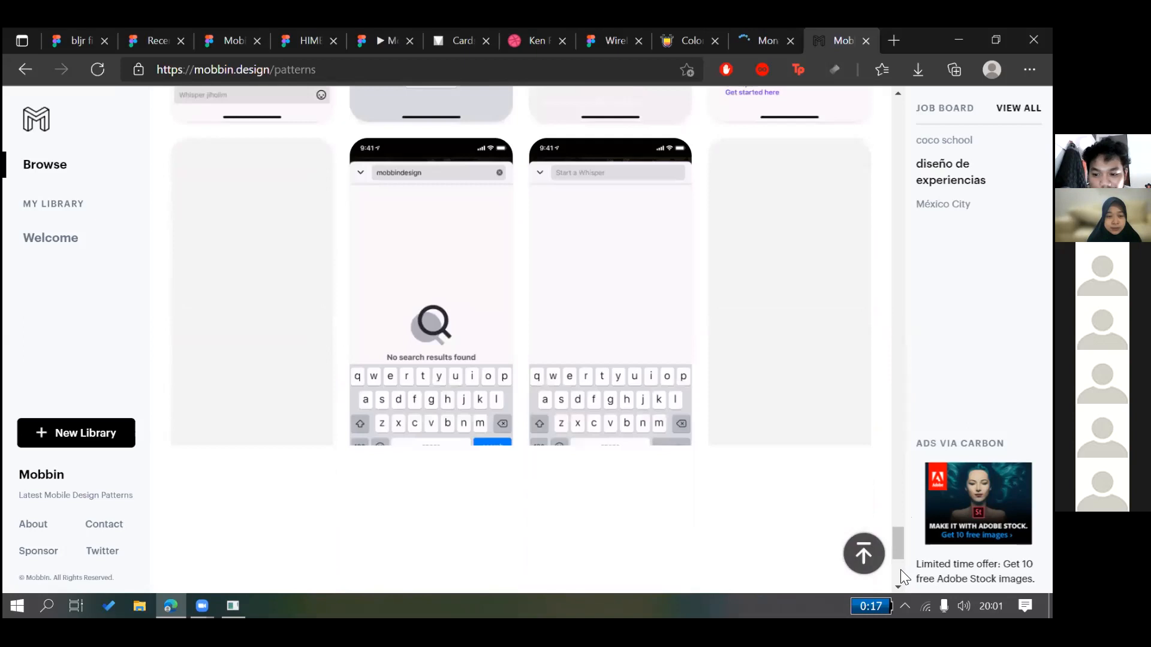
scroll(886, 575, "down", 10)
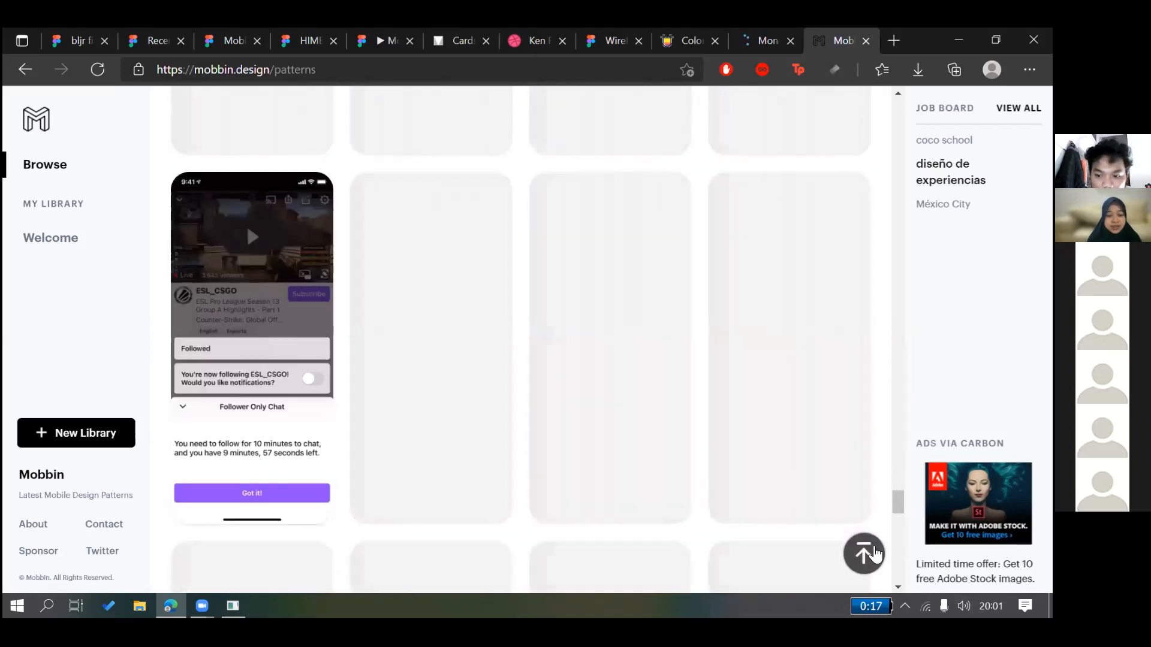
Return to the top and open the Filter by Categories panel
scroll(547, 246, "up", 20)
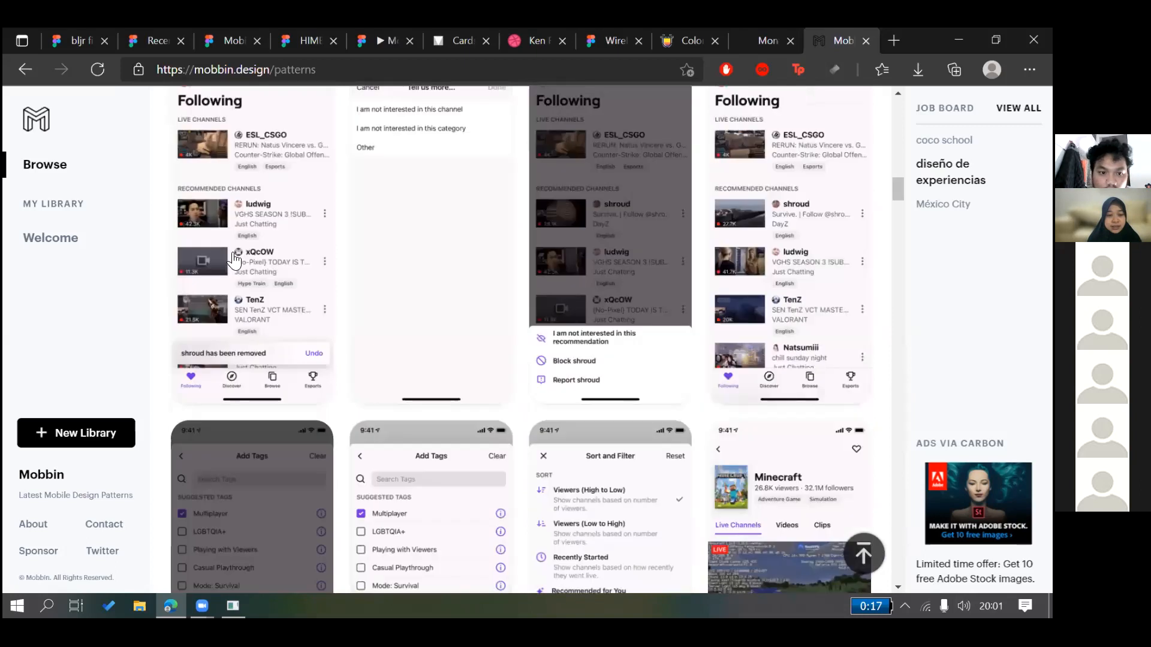
scroll(232, 259, "up", 10)
left_click(233, 257)
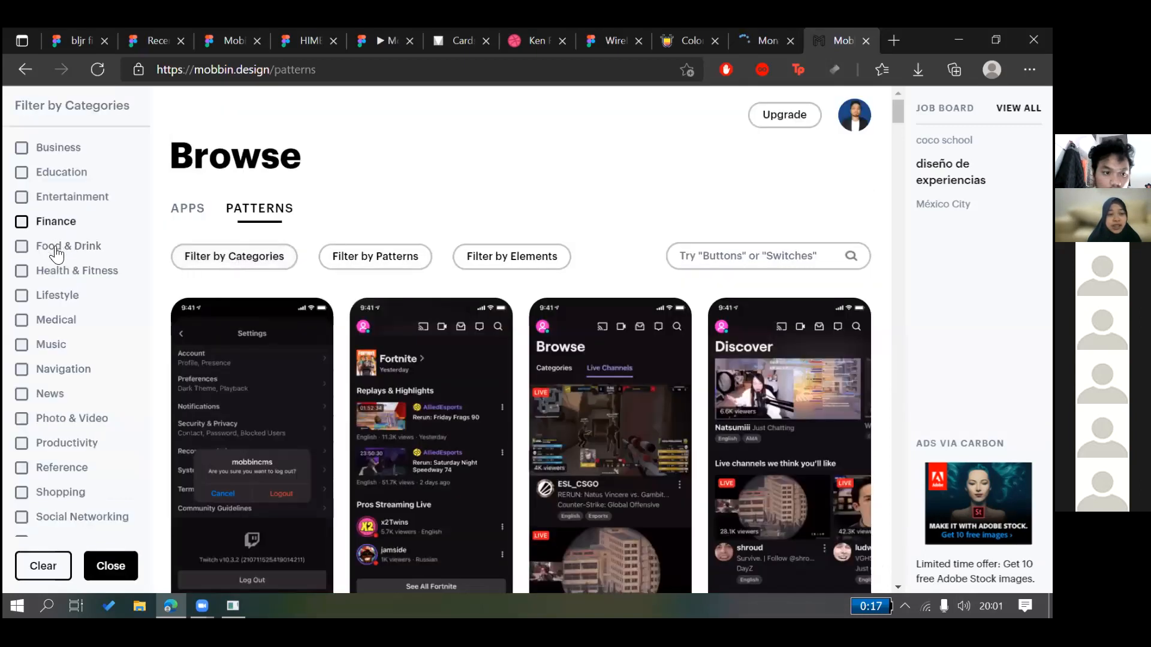
Filter Mobbin's pattern results to the Shopping category
scroll(60, 358, "down", 2)
left_click(65, 426)
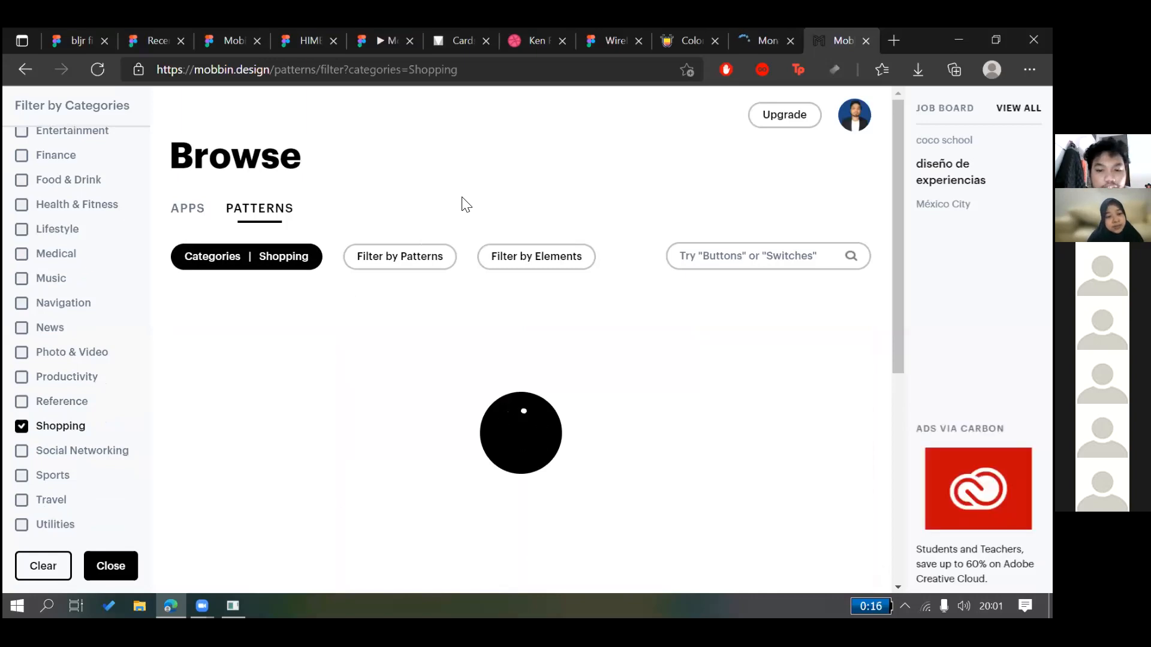
scroll(527, 210, "down", 3)
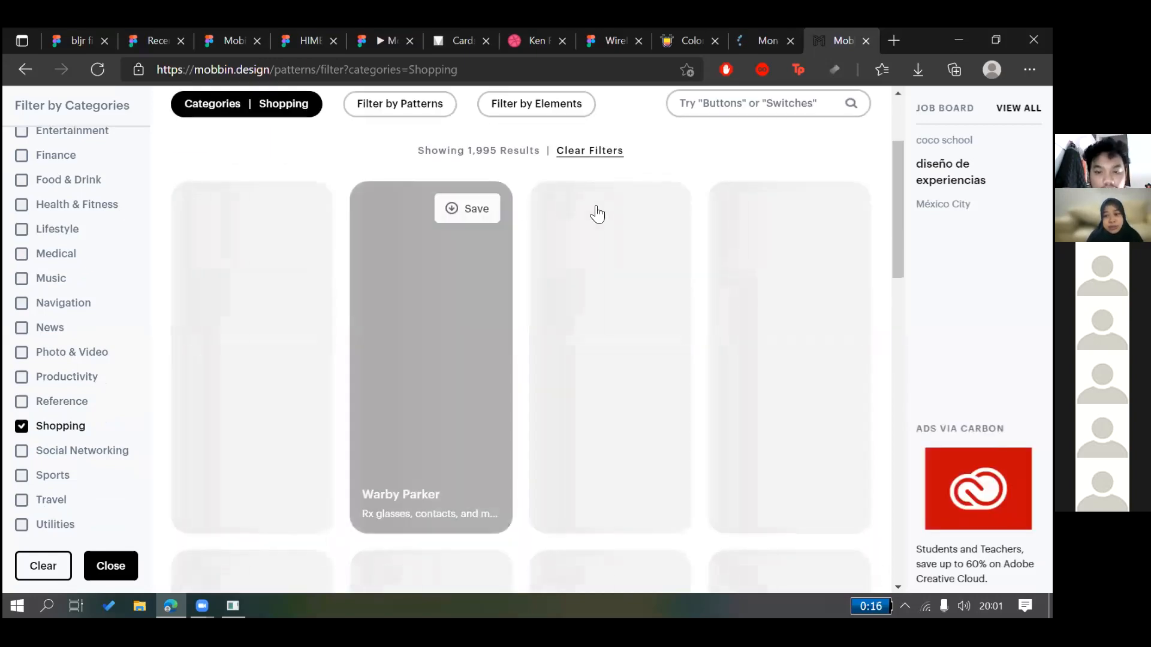
scroll(565, 227, "down", 1)
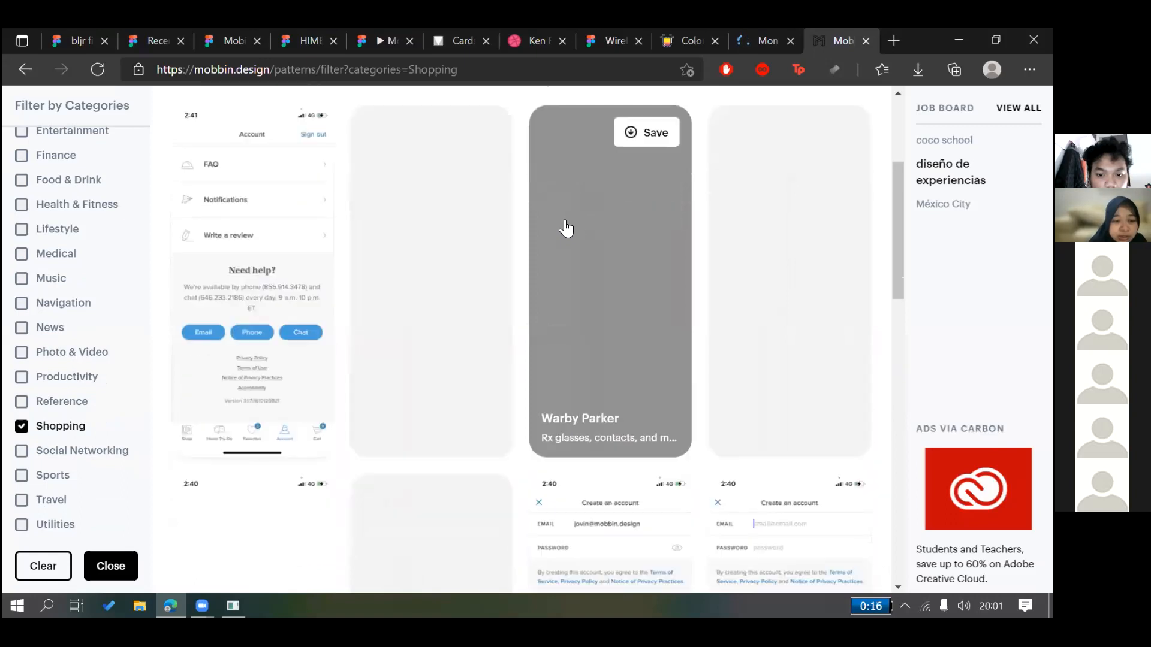
scroll(565, 228, "down", 5)
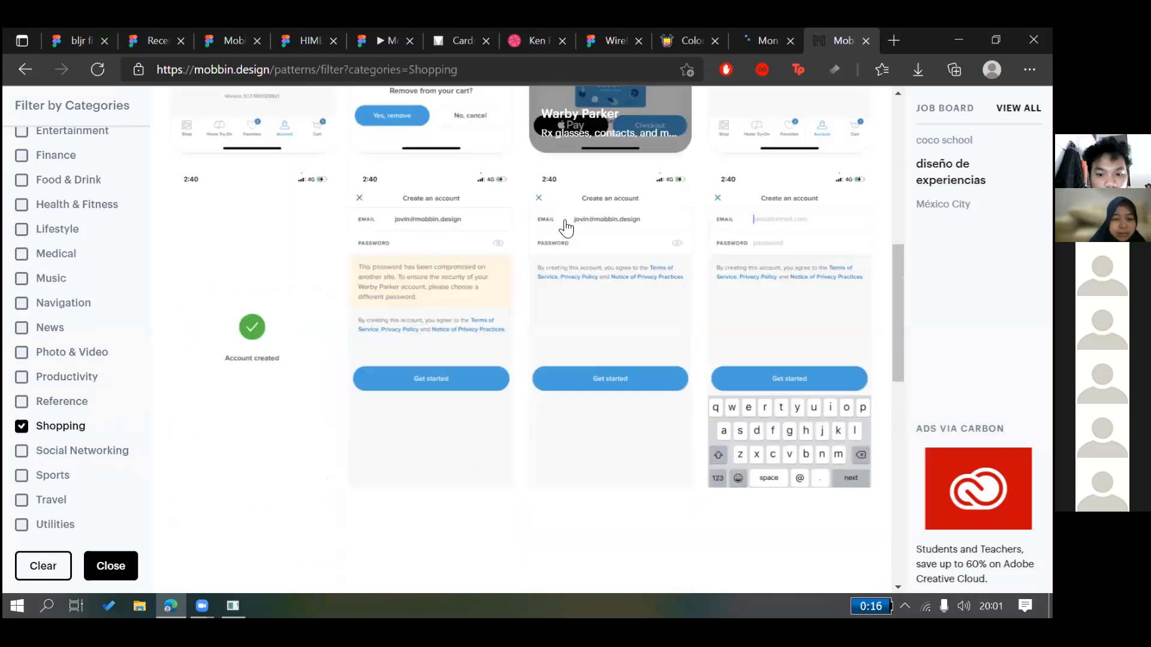
scroll(614, 228, "down", 1)
Review the Warby Parker eyeglasses screens, then open a new empty browser tab
scroll(623, 329, "up", 5)
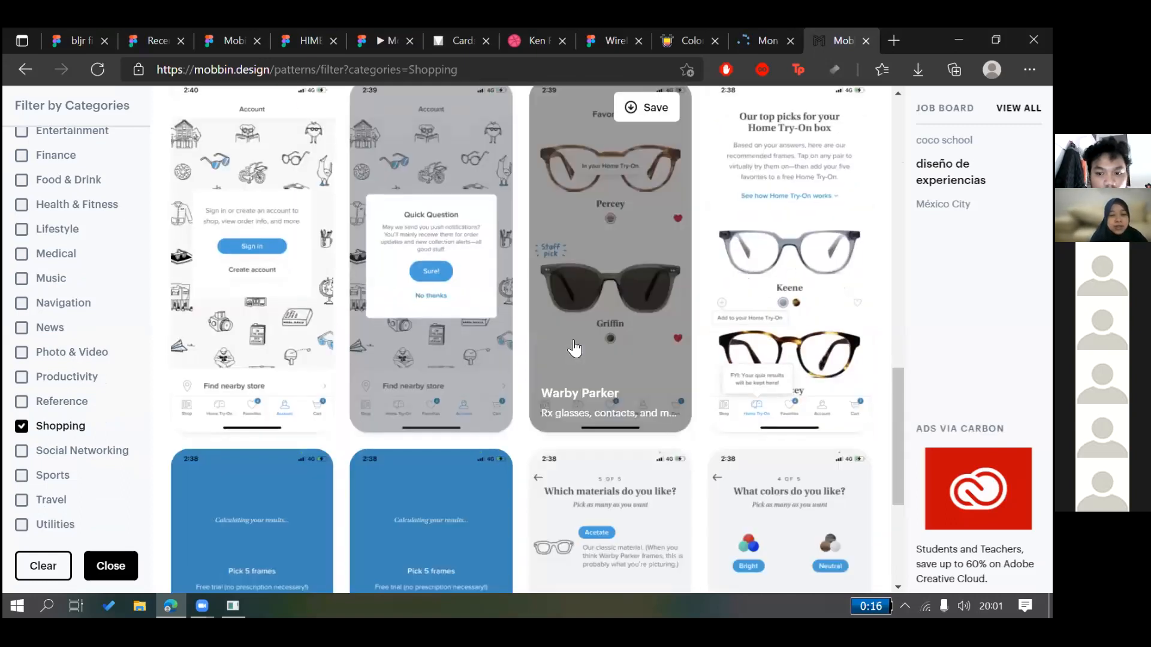
scroll(552, 344, "down", 7)
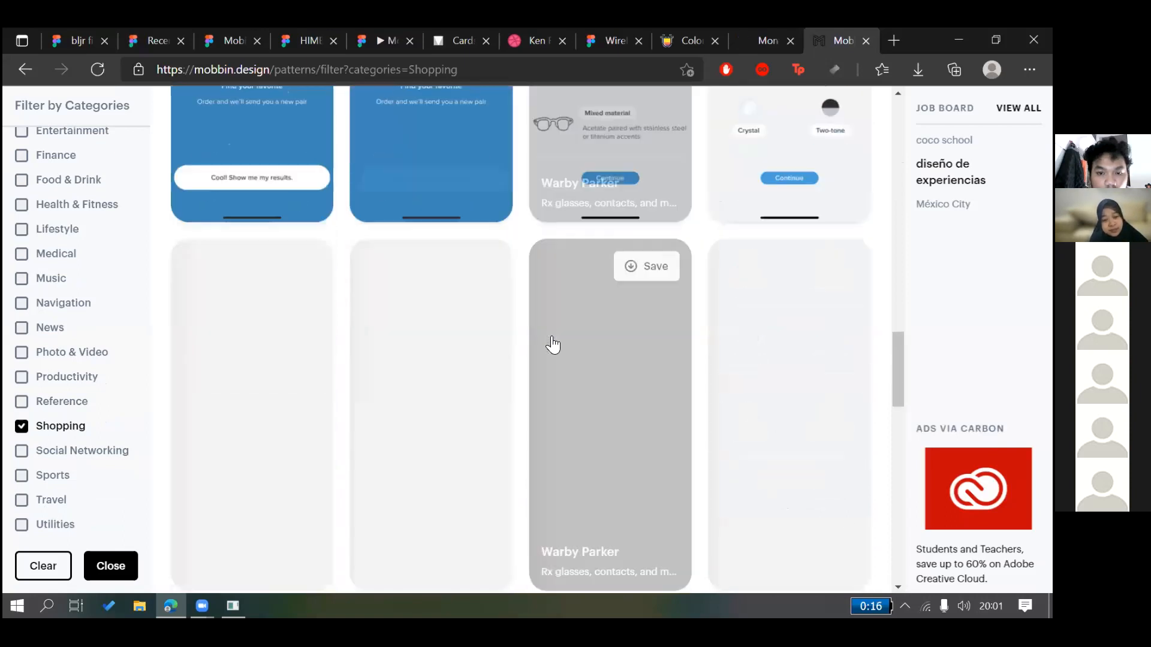
scroll(215, 136, "up", 2)
scroll(214, 246, "up", 7)
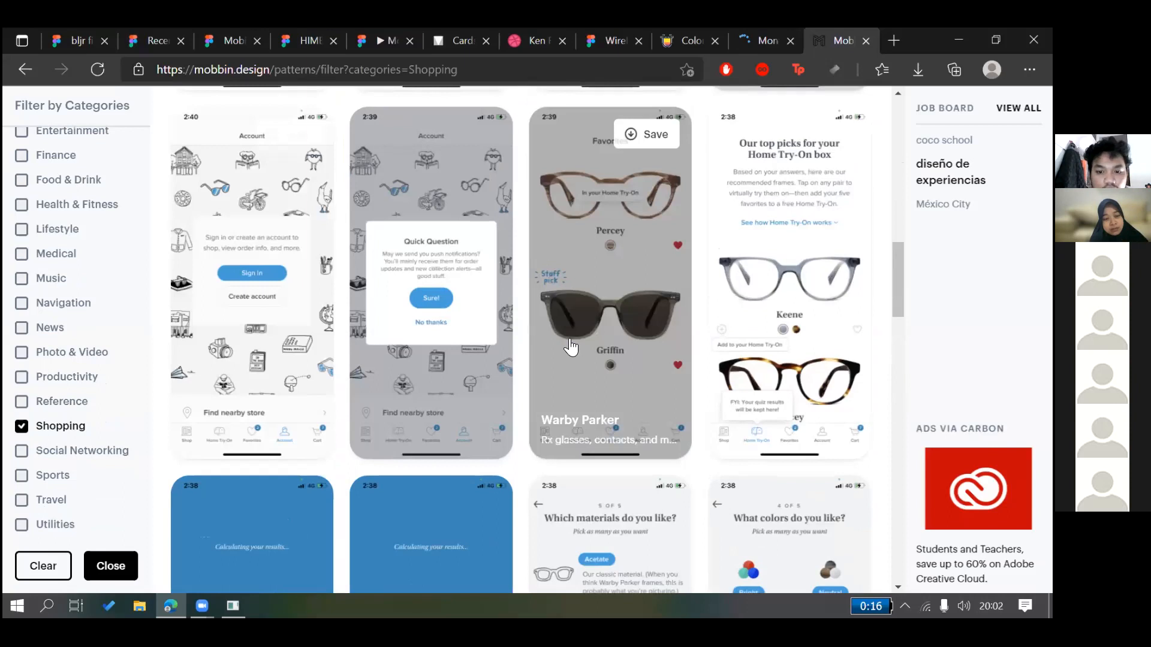
scroll(570, 346, "down", 15)
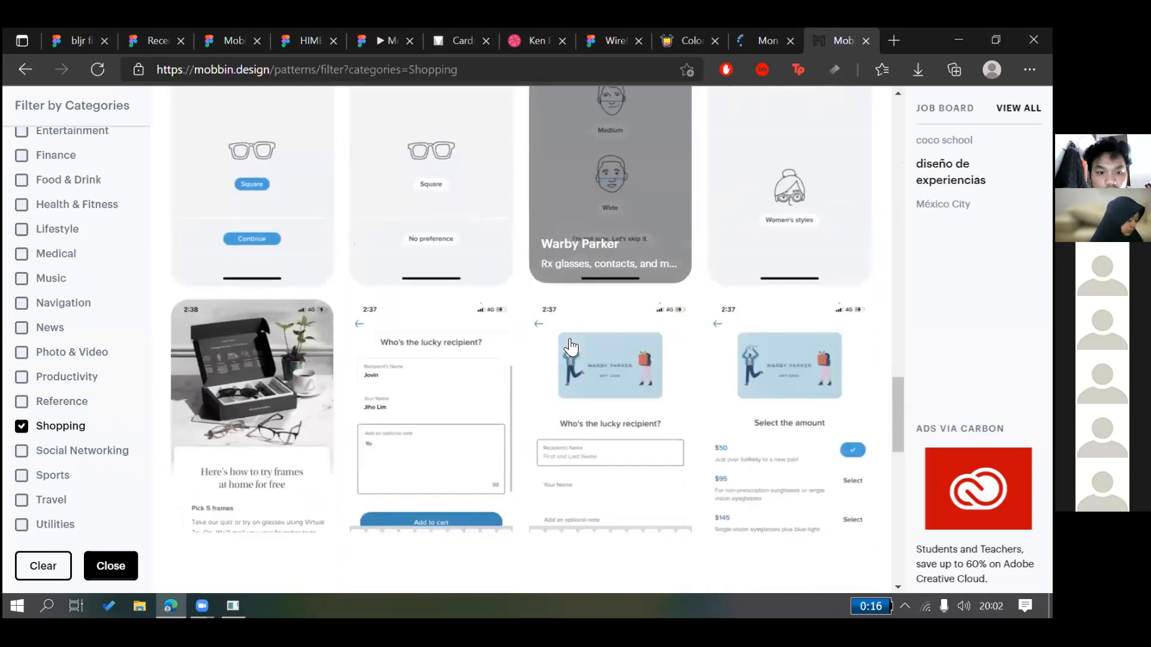
scroll(571, 346, "down", 12)
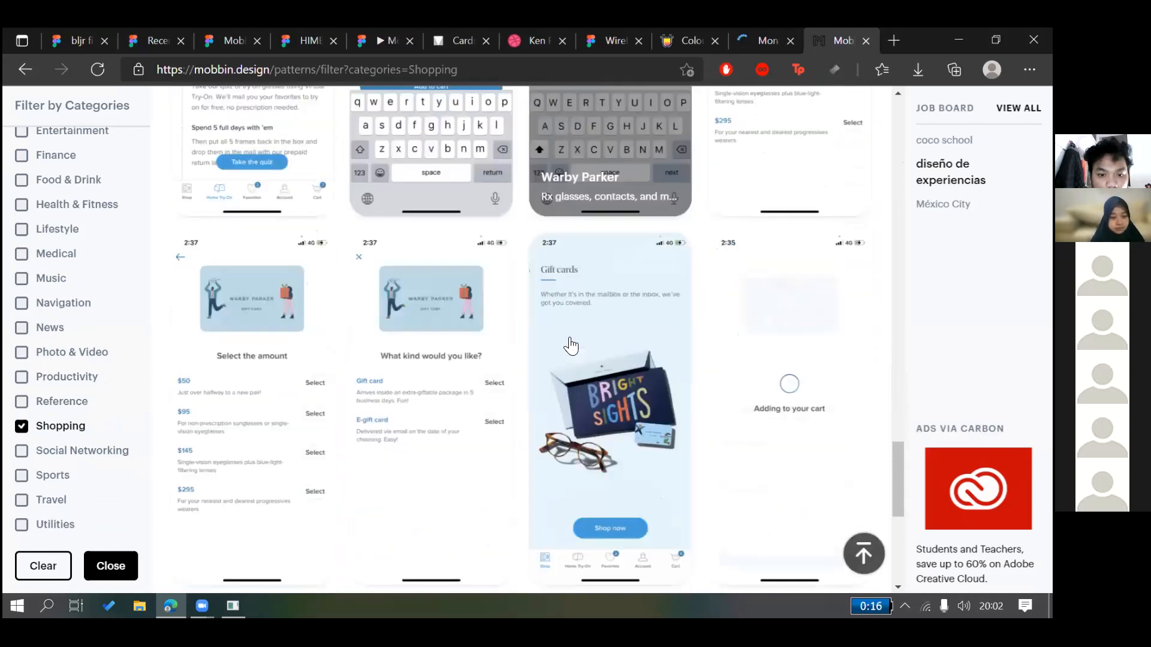
scroll(628, 420, "down", 6)
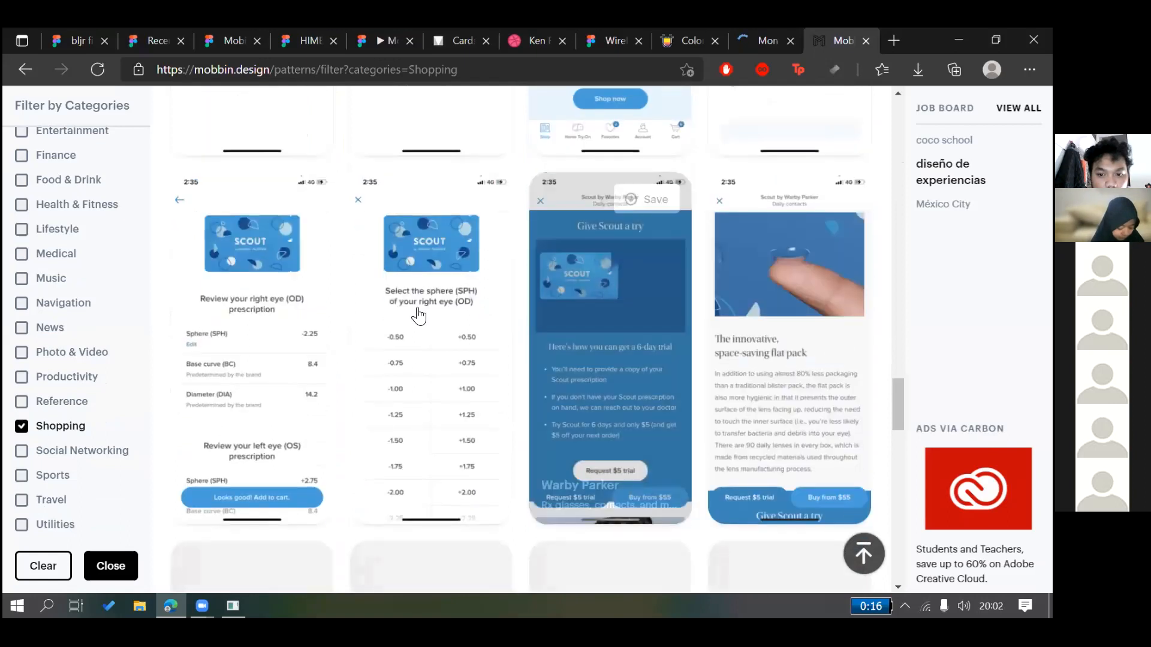
scroll(418, 316, "down", 6)
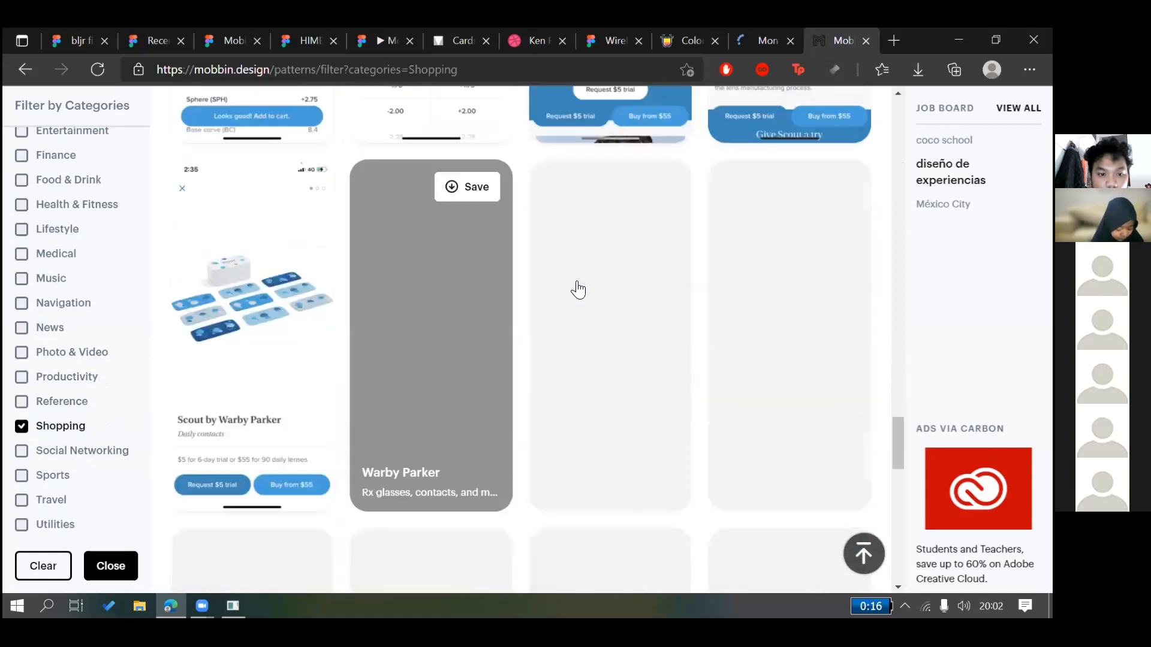
scroll(632, 257, "up", 2)
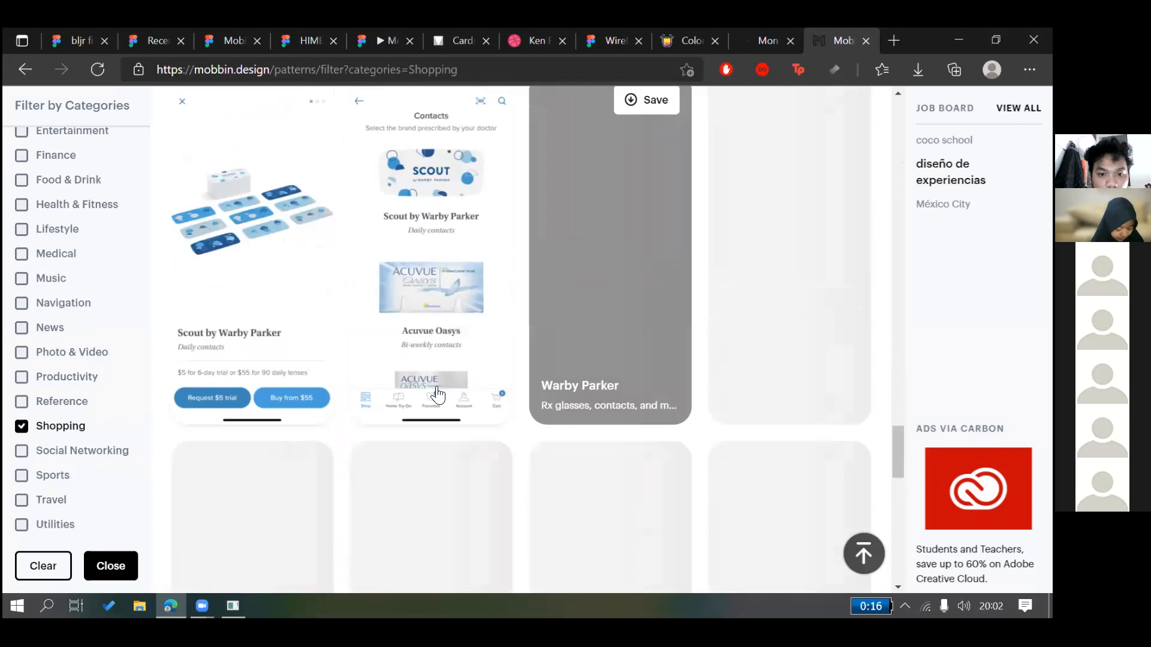
scroll(544, 399, "up", 3)
scroll(486, 299, "down", 10)
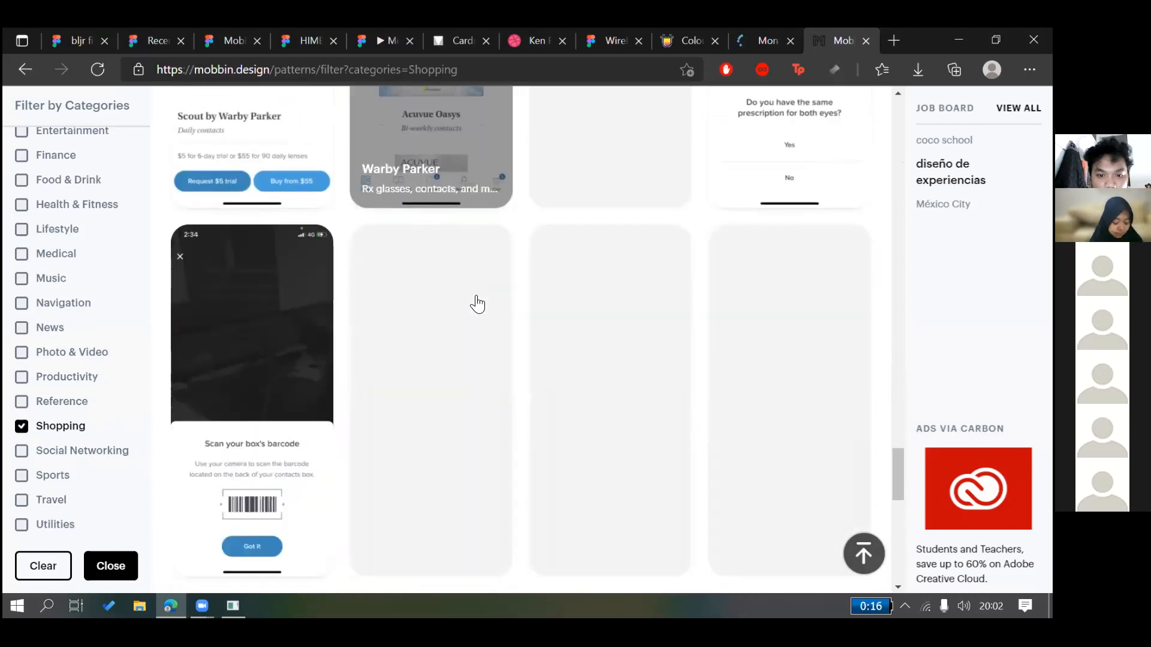
scroll(501, 302, "down", 3)
scroll(526, 300, "down", 8)
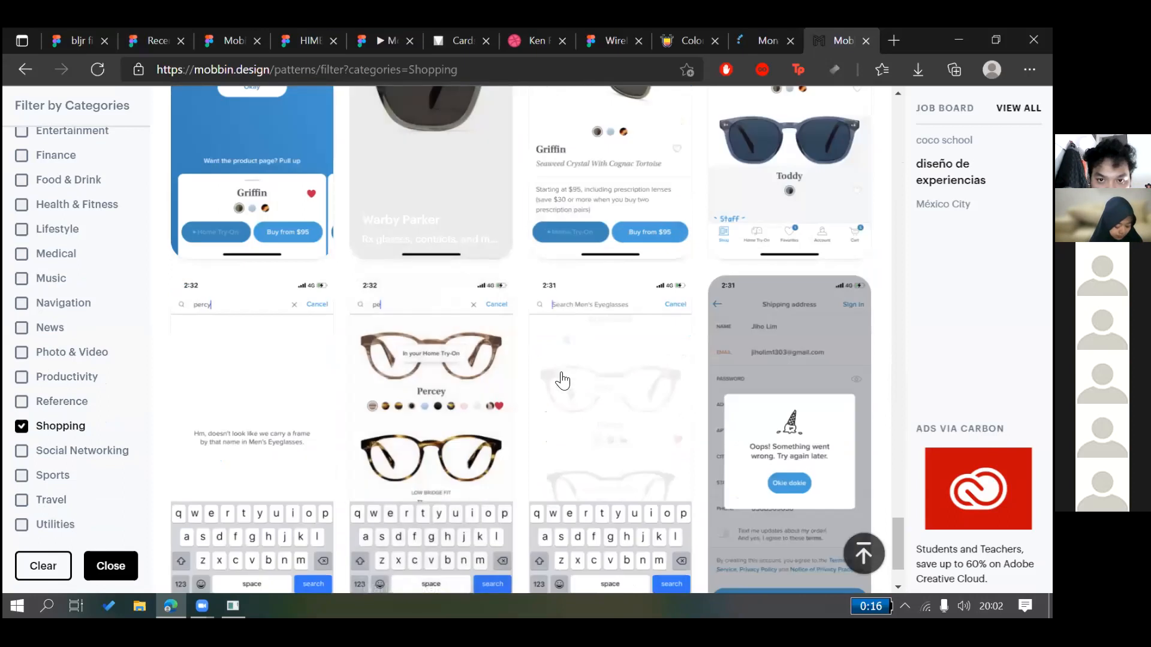
scroll(530, 324, "down", 9)
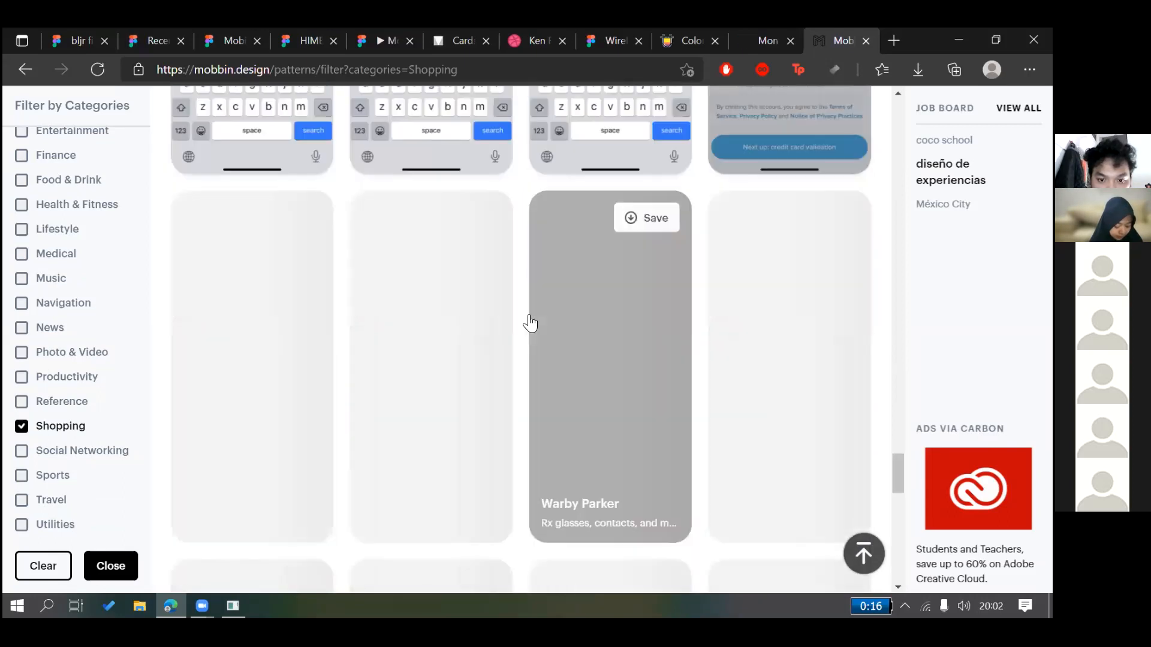
scroll(529, 324, "down", 6)
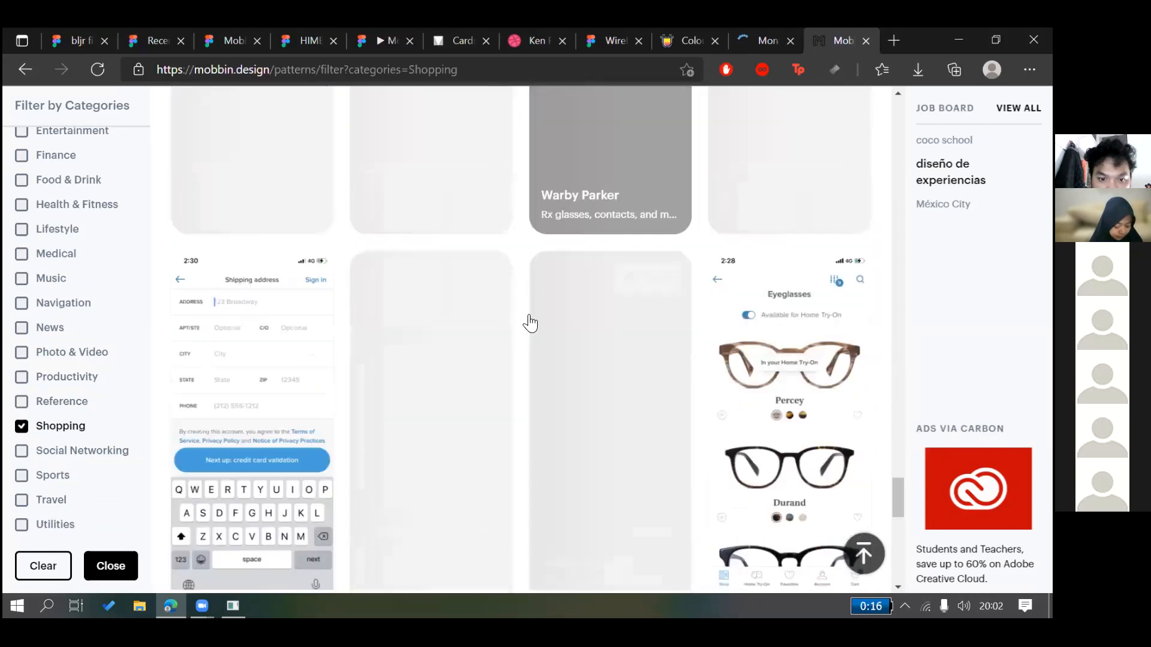
scroll(529, 324, "down", 10)
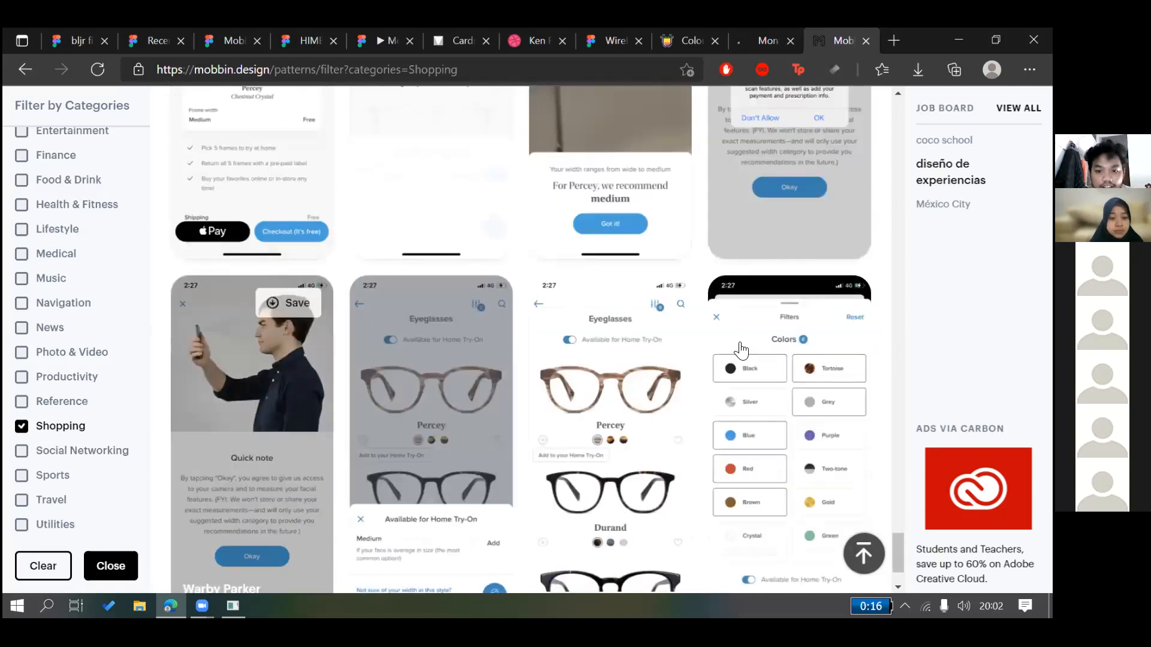
scroll(741, 350, "down", 2)
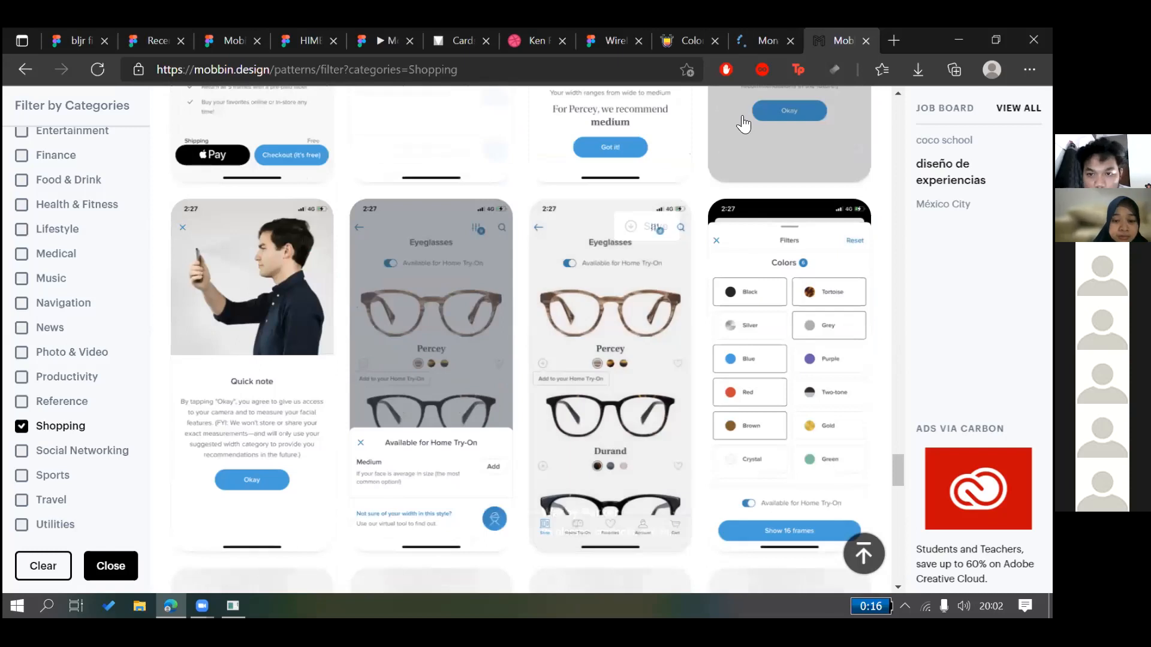
scroll(743, 124, "down", 2)
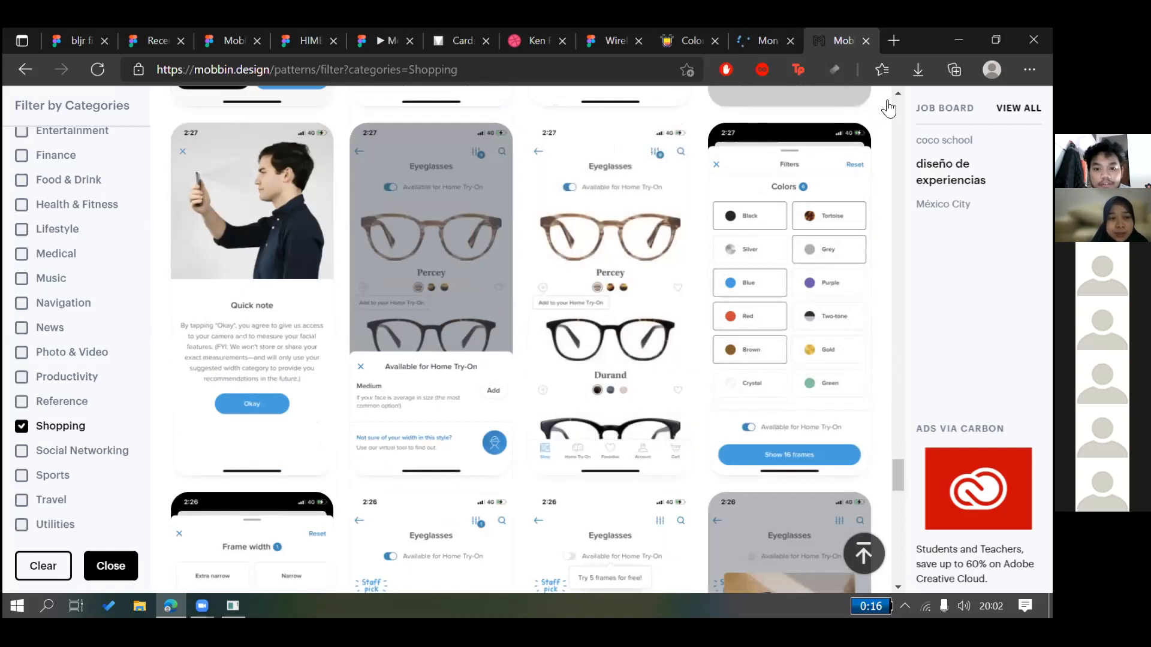
scroll(745, 215, "down", 3)
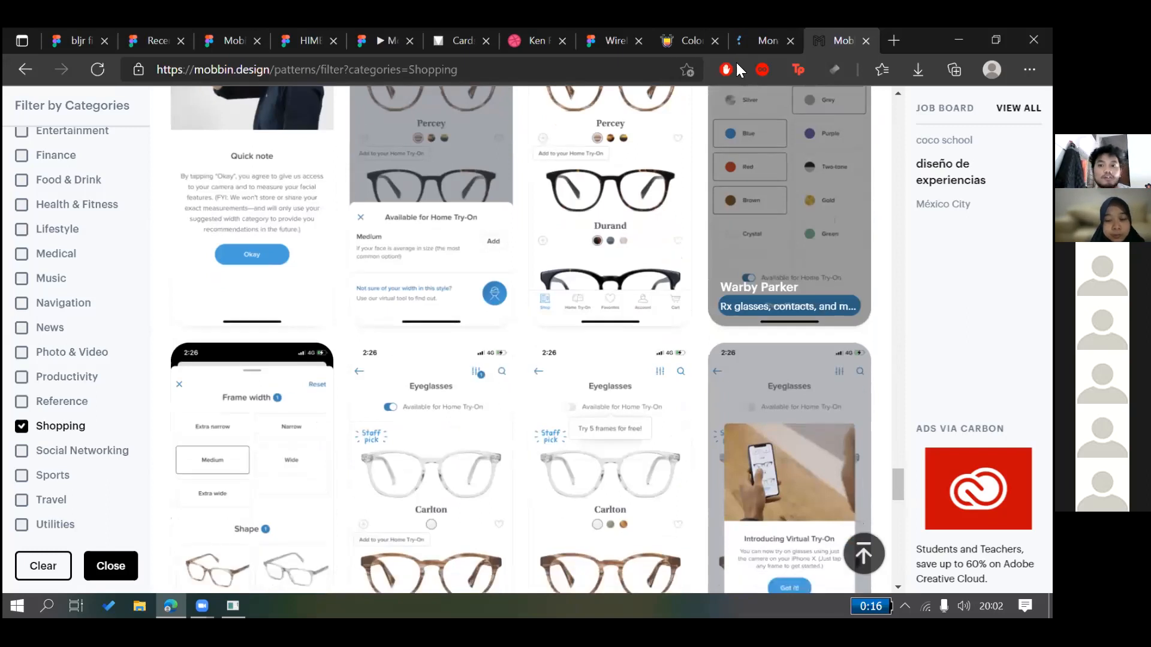
scroll(736, 63, "down", 3)
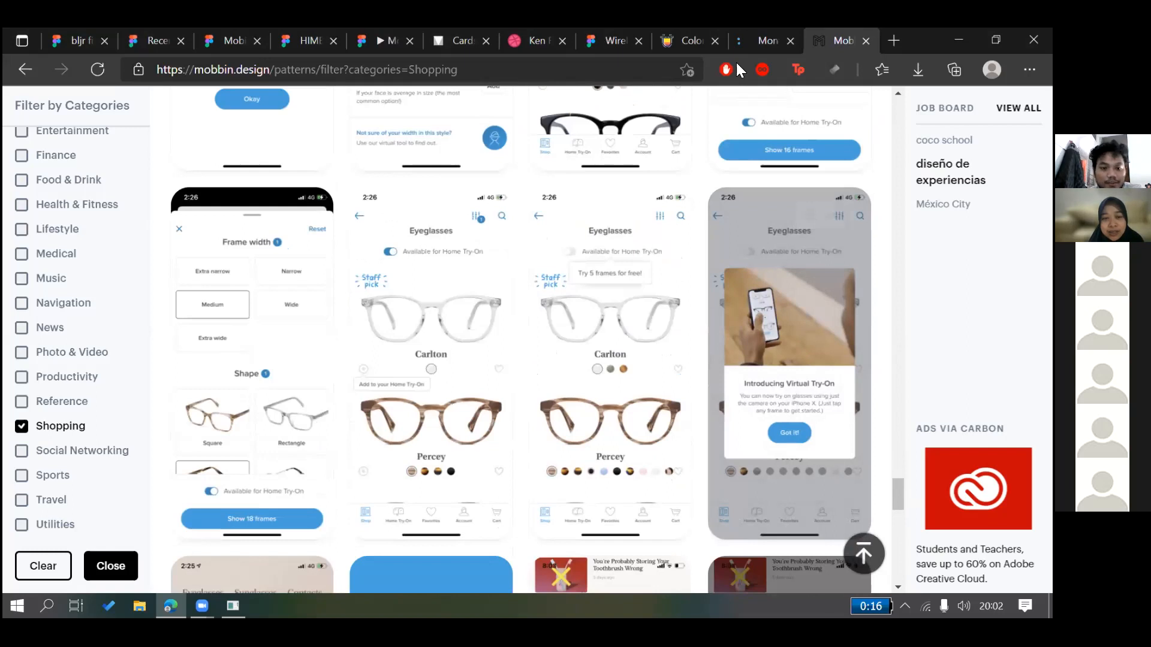
key("ctrl+t")
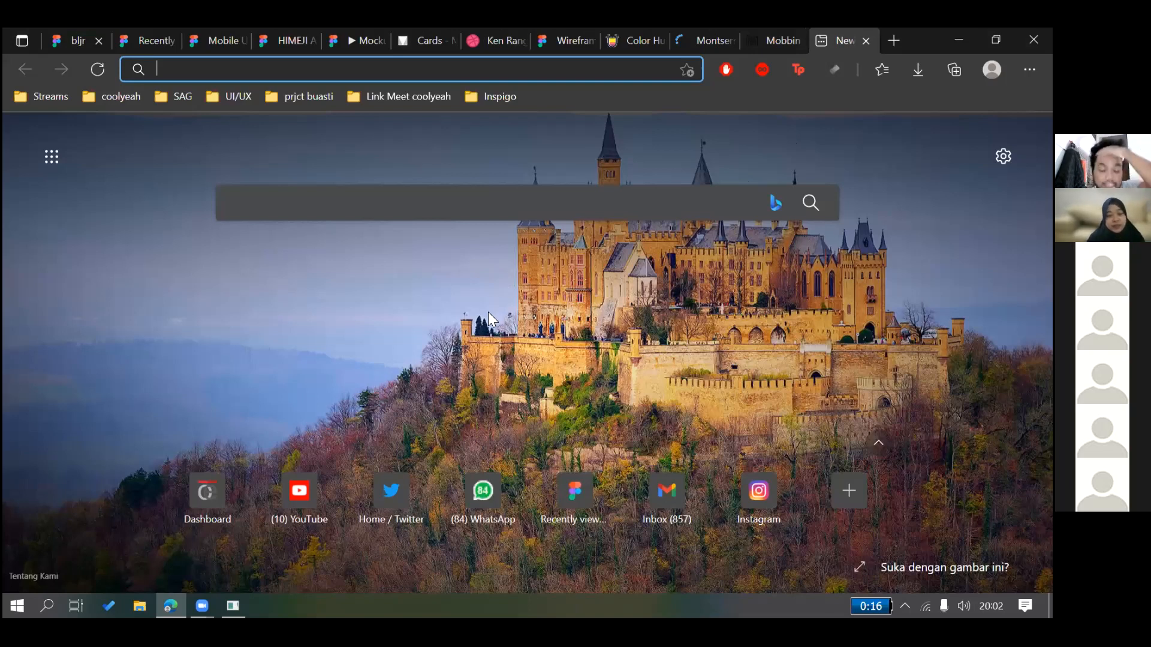
Load tokopedia.com, switching back to the Mobbin tab while it loads
type("tokopedia.com")
key("Return")
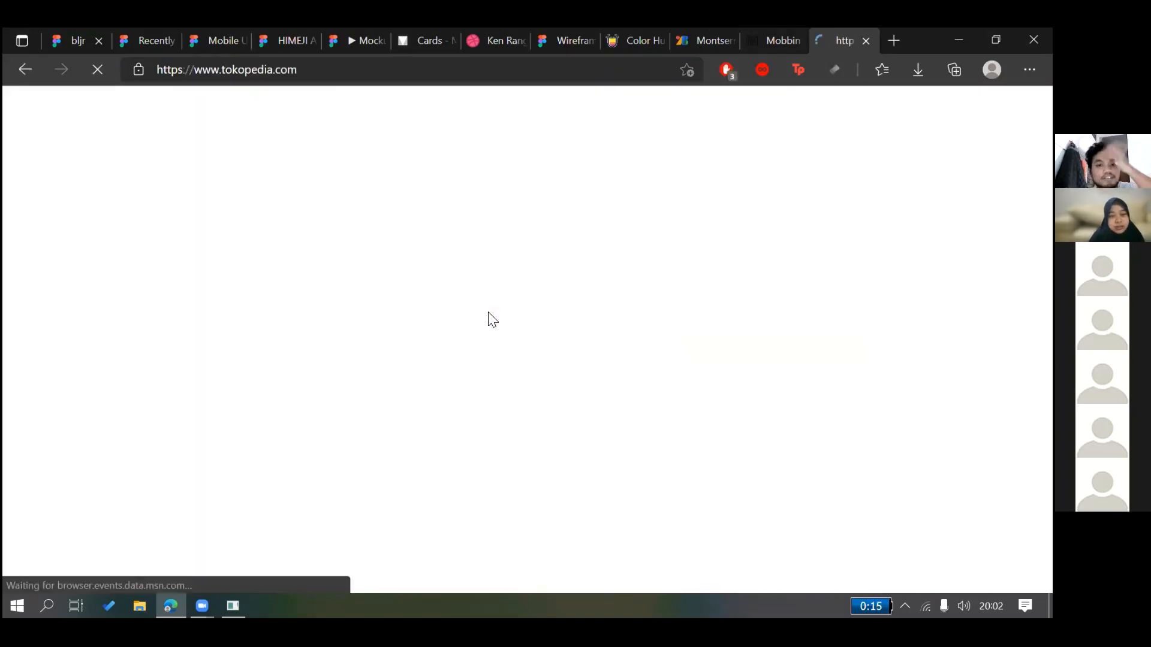
left_click(232, 605)
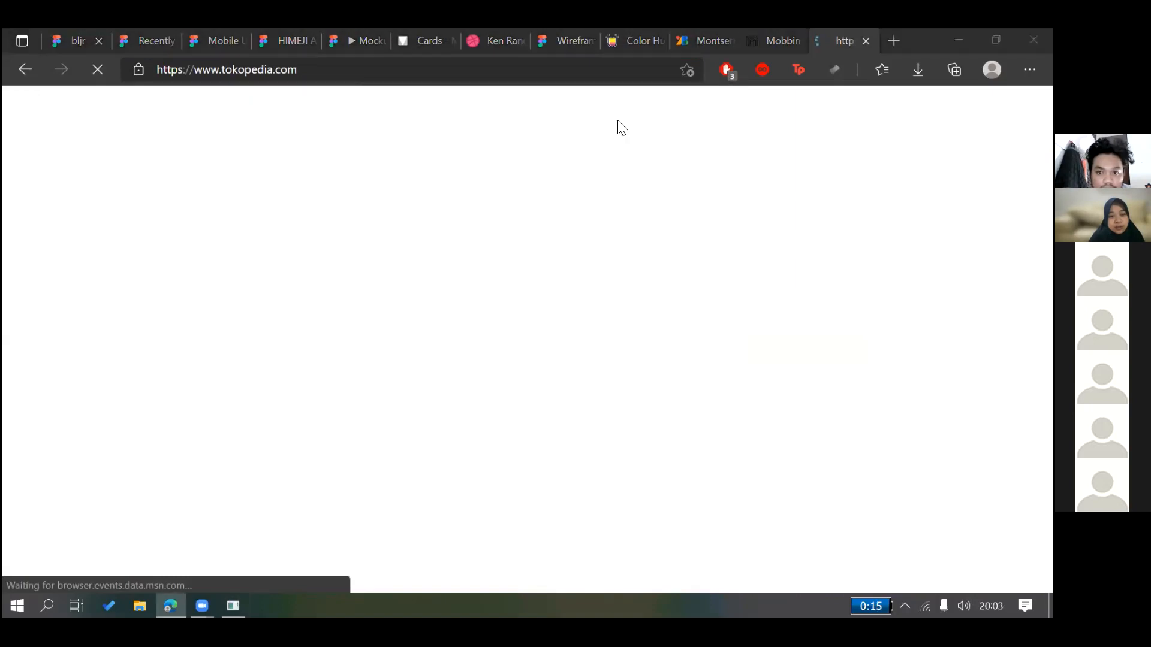
left_click(802, 47)
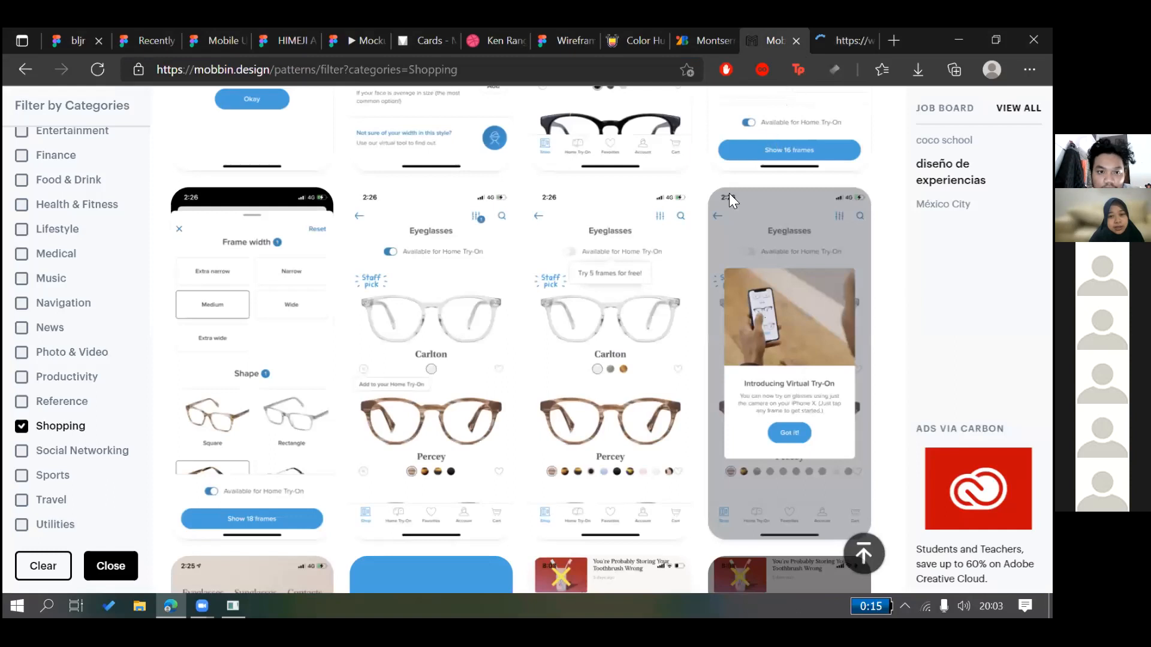
left_click(838, 42)
left_click(785, 43)
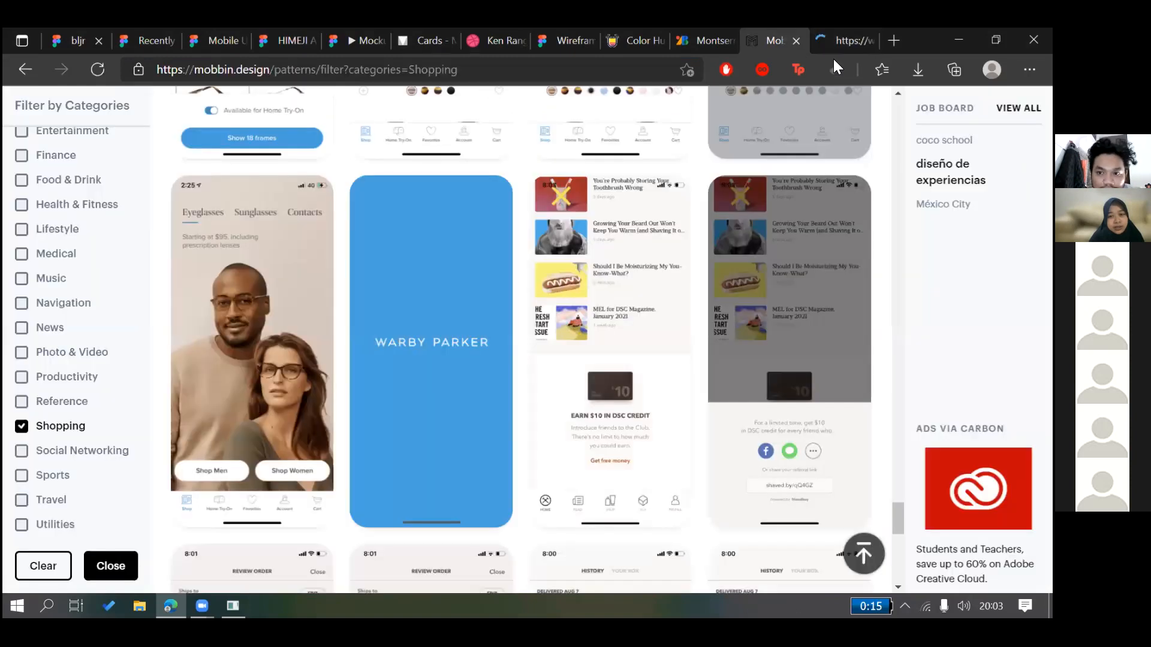
key("ctrl+Tab")
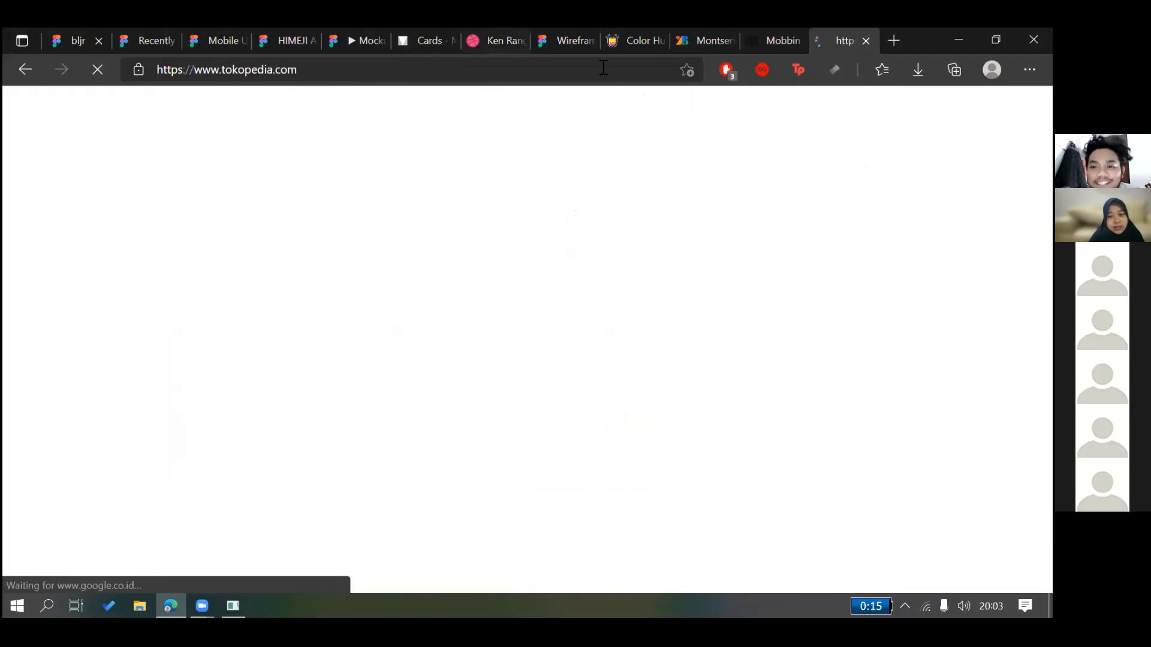
key("alt+Tab")
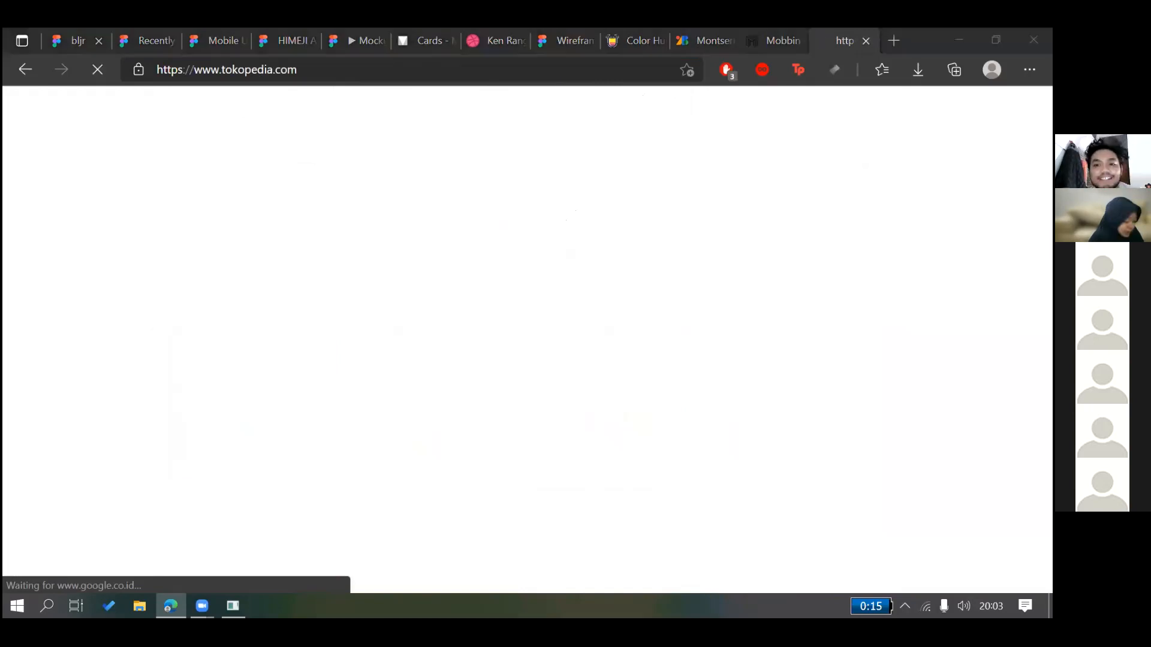
Open the shopee.co.id home page in another new tab and dismiss its promo popup
left_click(894, 41)
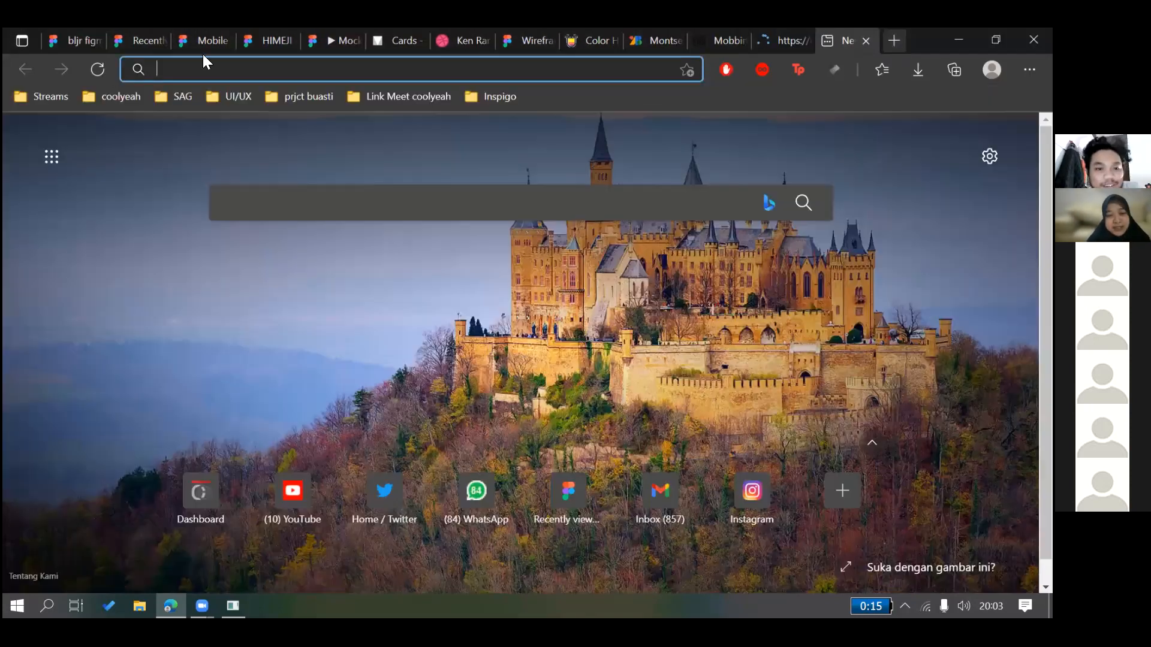
type("shopee.co.id/user/purchase/list/?checkout=true&type=9")
key("Return")
left_click_drag(260, 70, 672, 69)
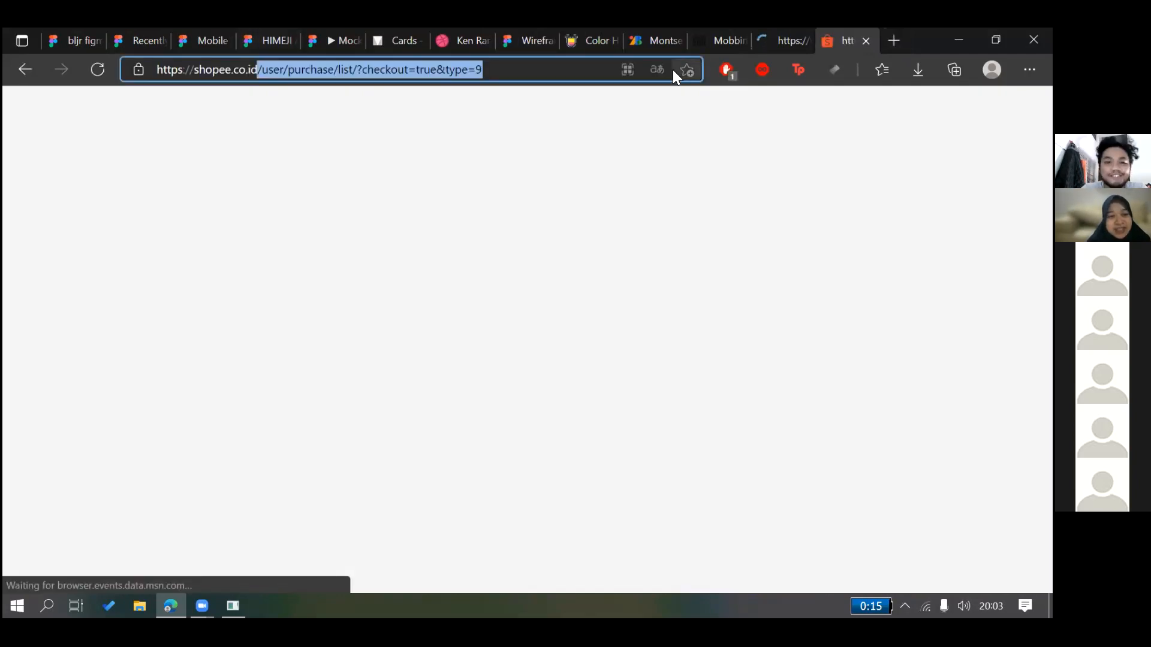
key("BackSpace")
key("Return")
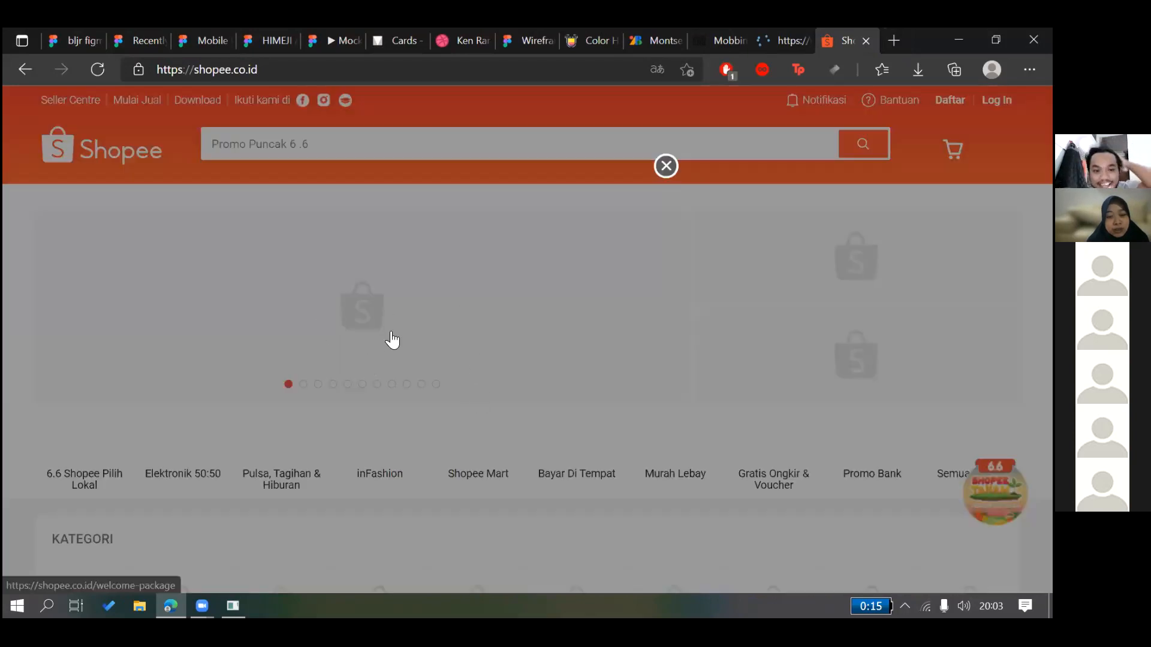
left_click(437, 314)
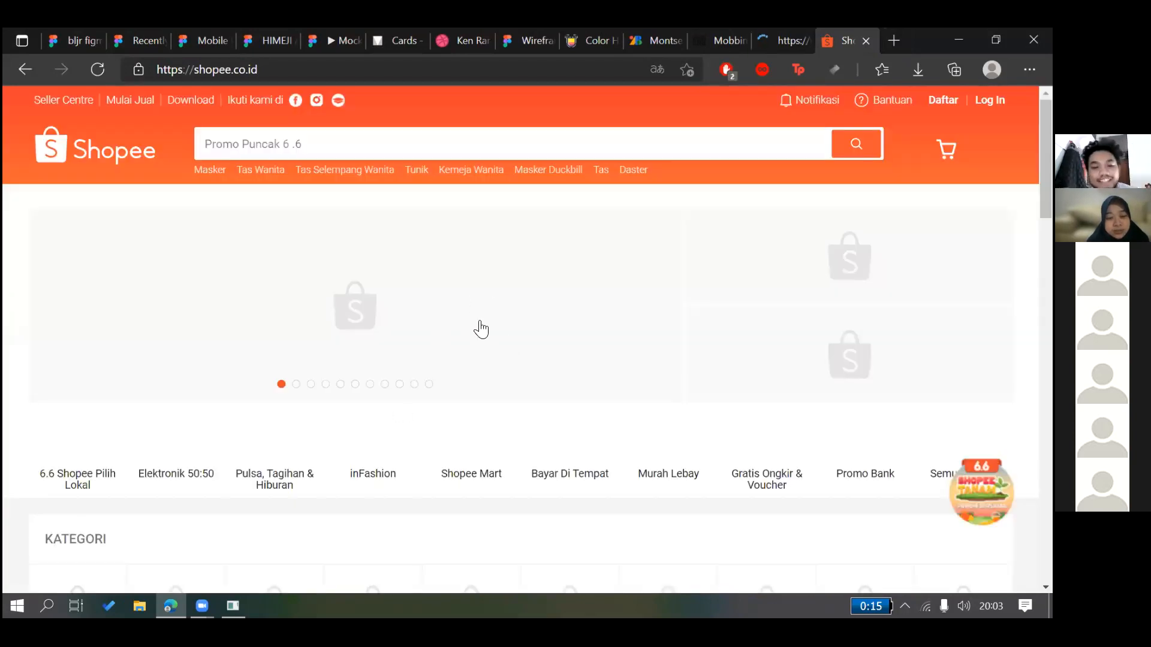
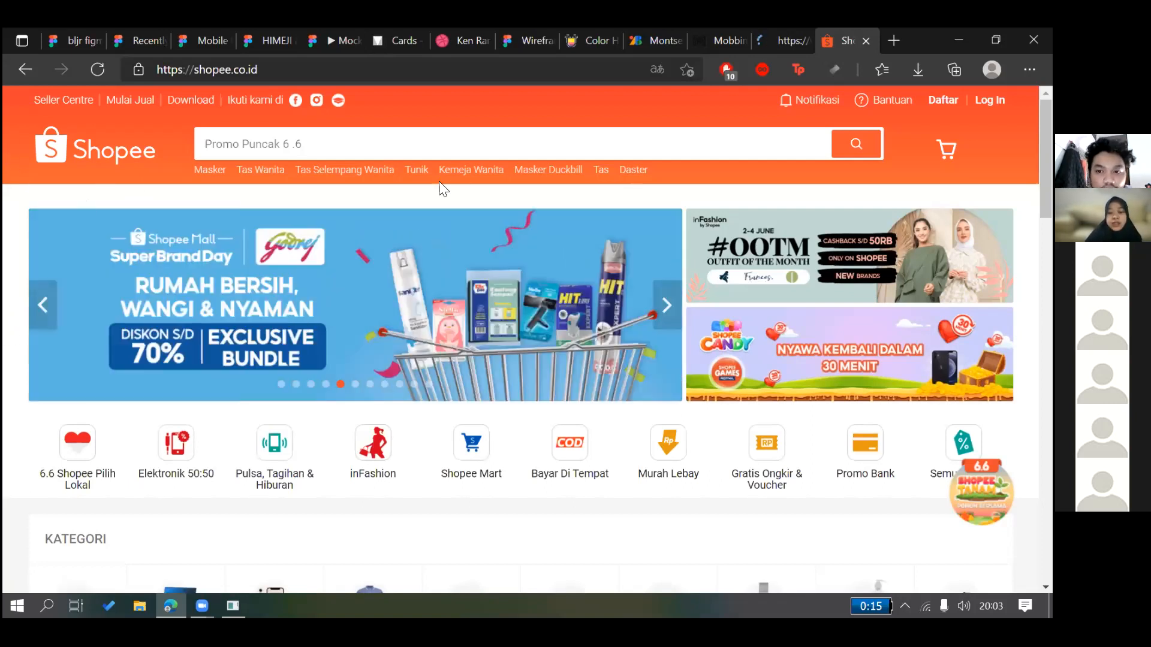
Scroll through the Material Design cards page and open its site navigation
key("alt+Tab")
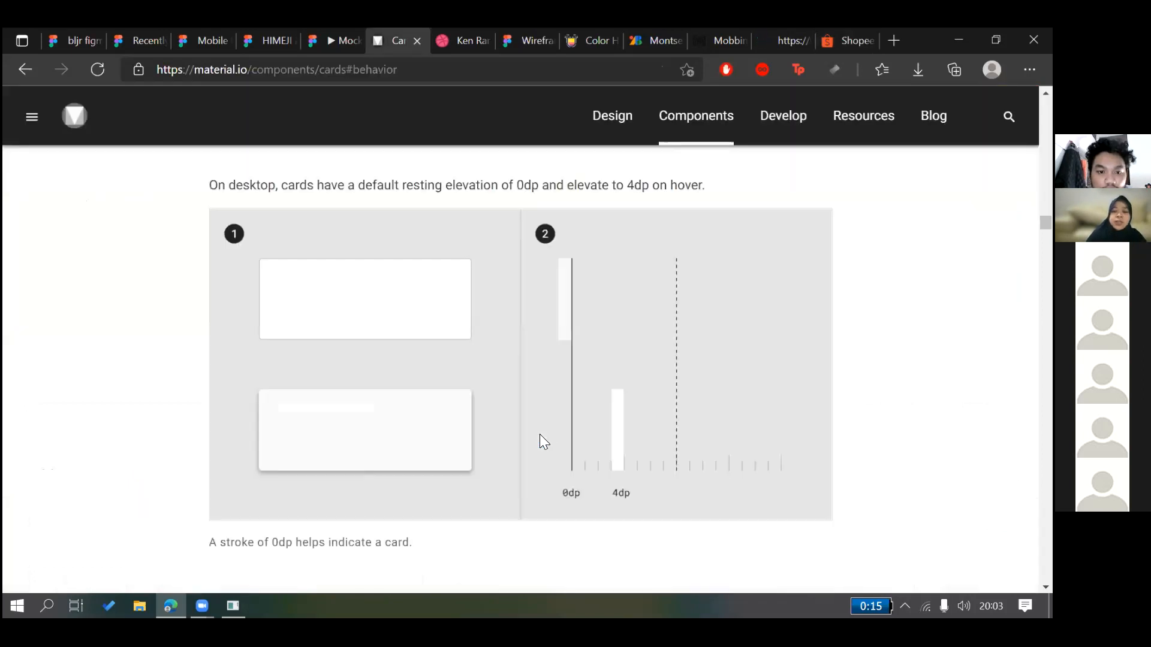
scroll(539, 434, "up", 5)
scroll(540, 434, "down", 9)
scroll(539, 440, "down", 9)
scroll(90, 146, "up", 8)
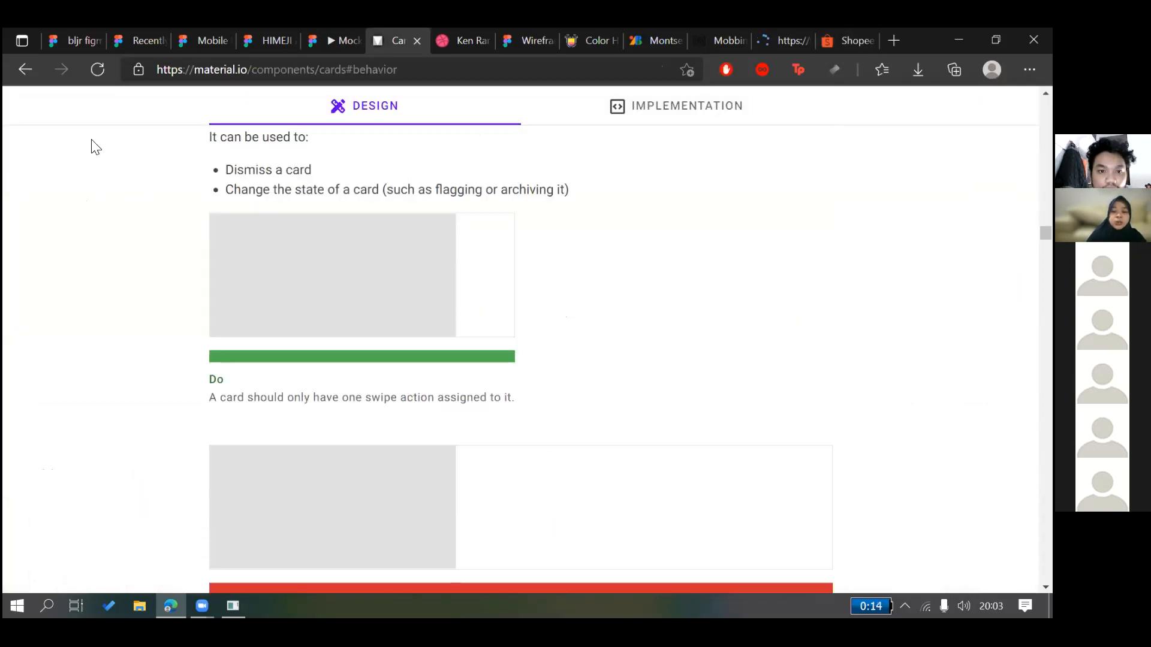
scroll(66, 158, "down", 15)
scroll(66, 157, "up", 6)
left_click(30, 116)
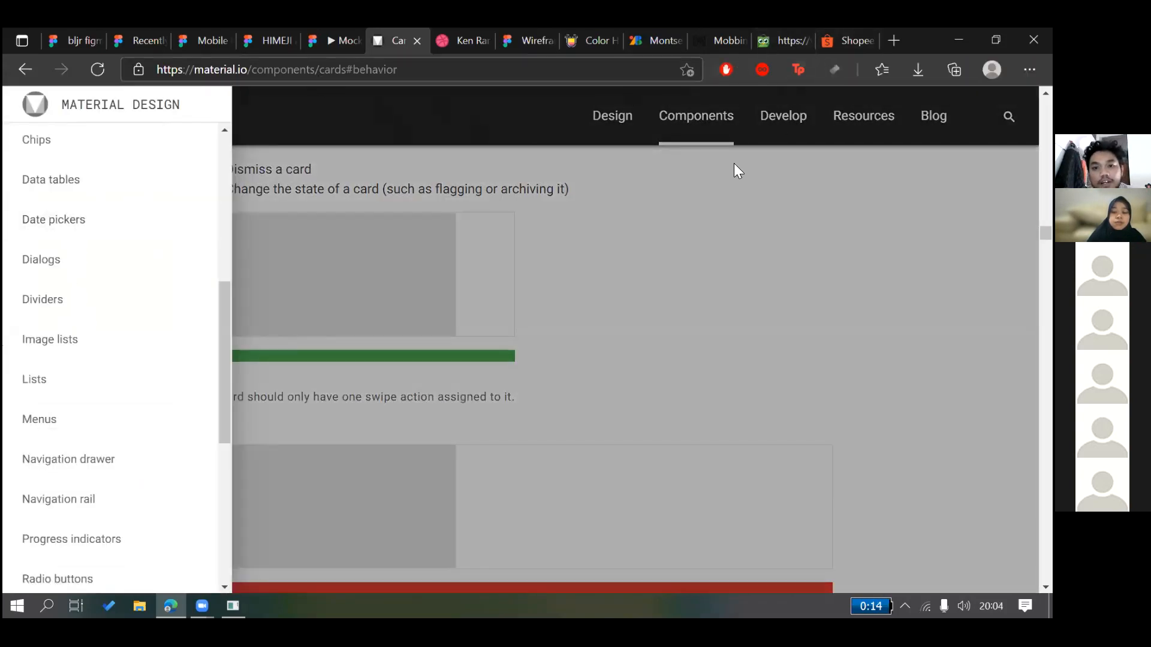
Look over the Tokopedia and Shopee pages, then bring up the Mobile UI Kit: Fintech file
left_click(773, 44)
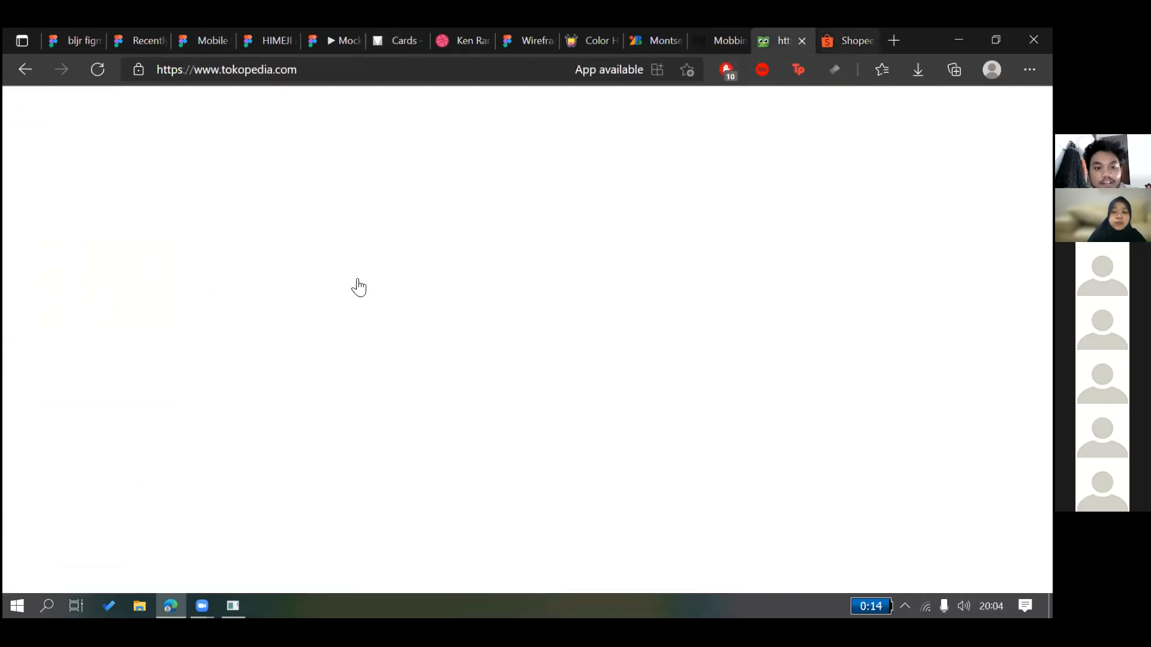
key("ctrl+Tab")
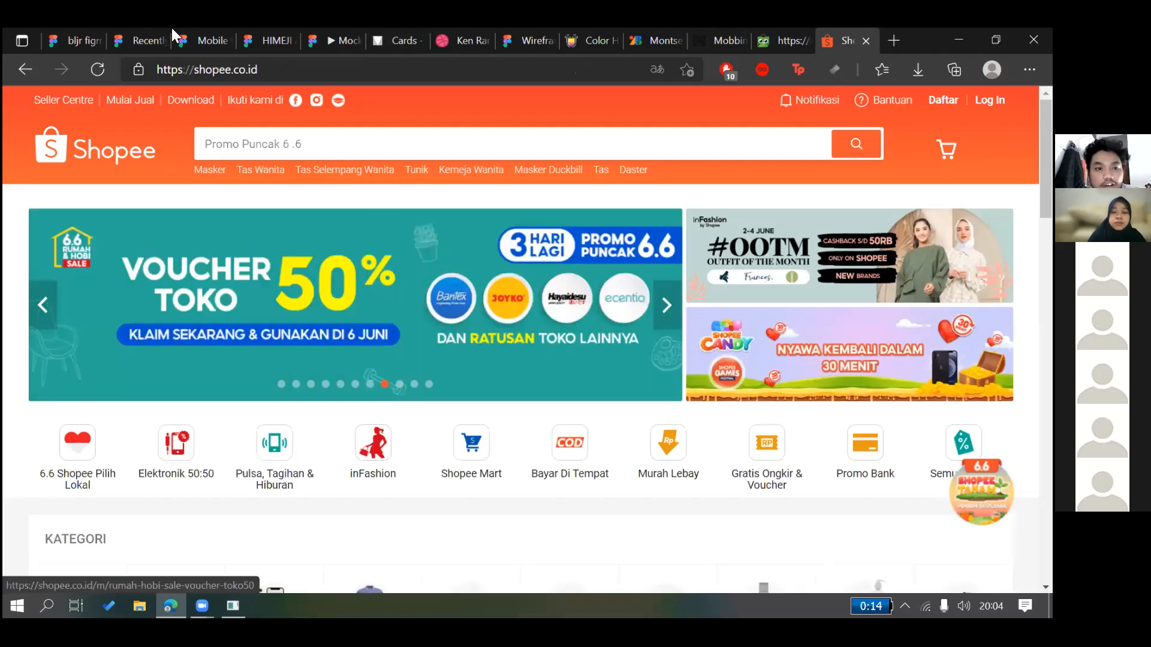
left_click(204, 37)
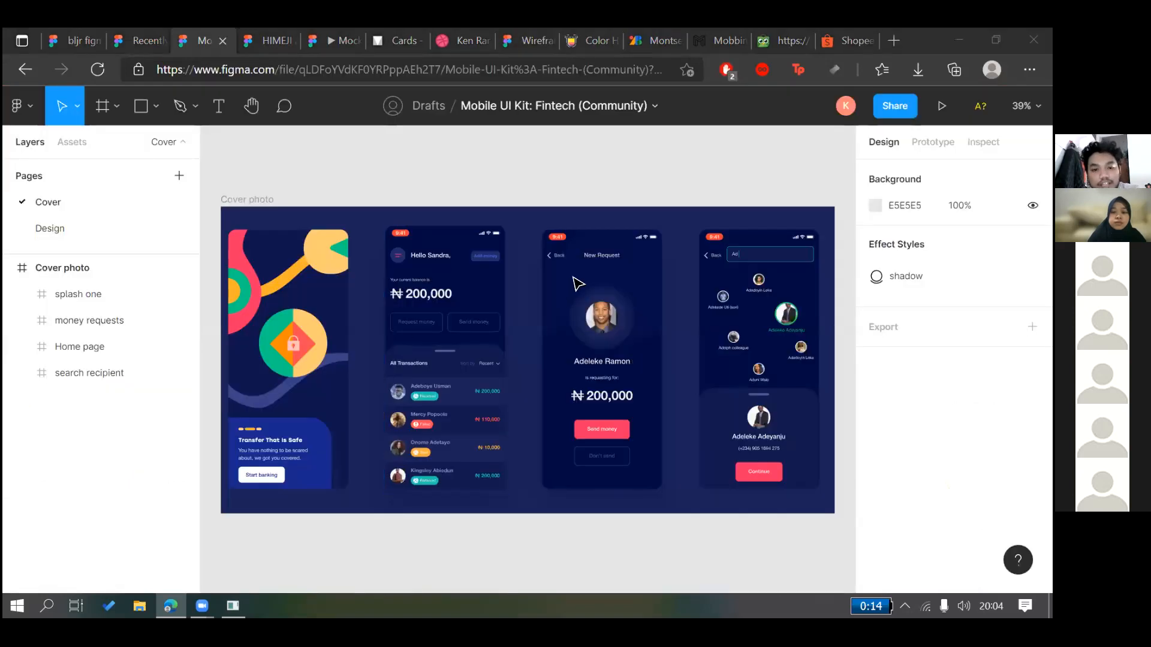
Add an iPhone 11 Pro / X preset frame to the bljr figma Mockup page
key("ctrl+1")
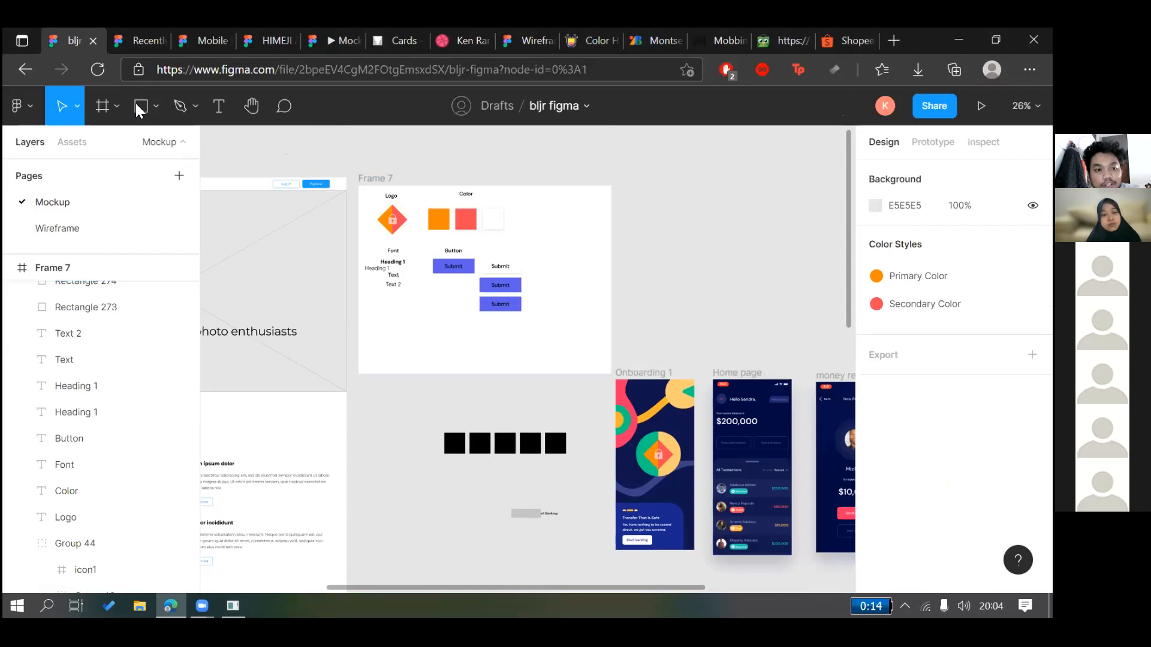
left_click(99, 109)
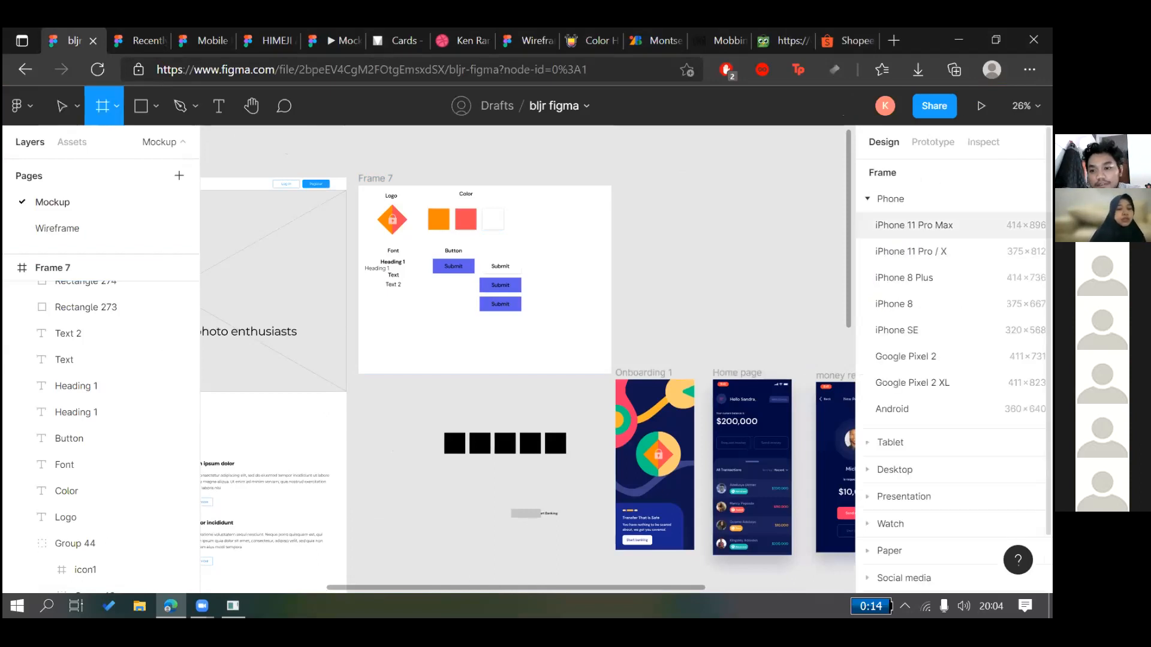
scroll(665, 260, "right", 2)
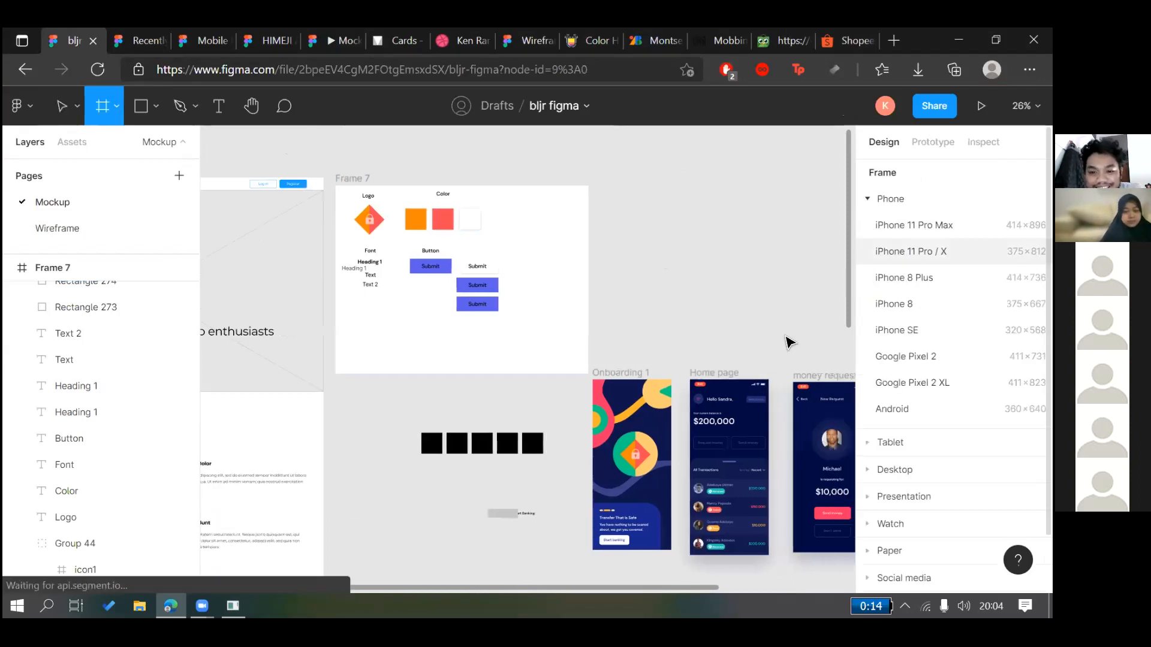
left_click(911, 252)
Position the new iPhone frame above the Home page screen
left_click_drag(814, 351, 526, 281)
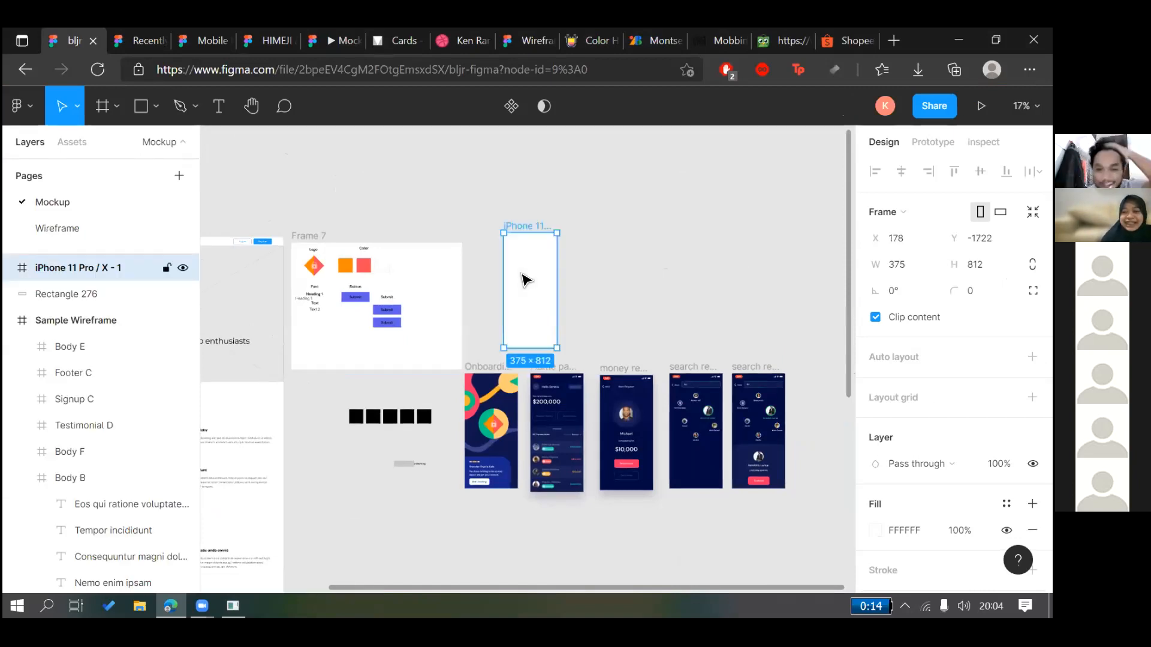
mouse_move(541, 292)
left_mouse_down()
mouse_move(555, 300)
mouse_move(554, 289)
left_mouse_up()
left_click(601, 291)
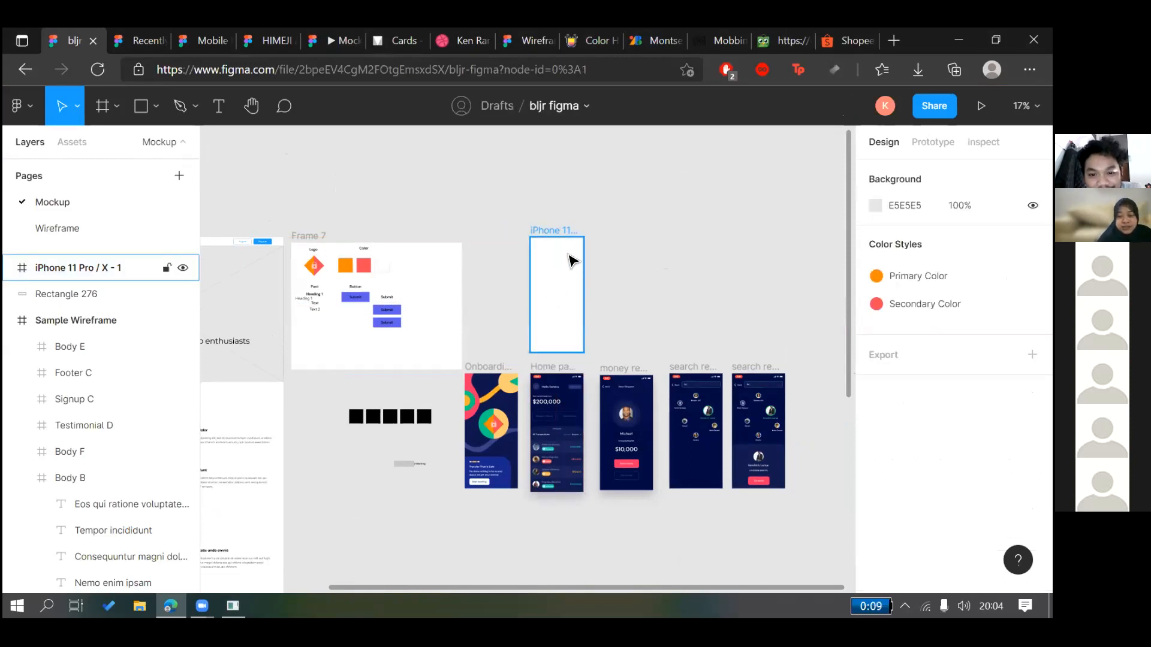
scroll(552, 295, "up", 3)
left_click_drag(564, 241, 565, 249)
left_click(650, 223)
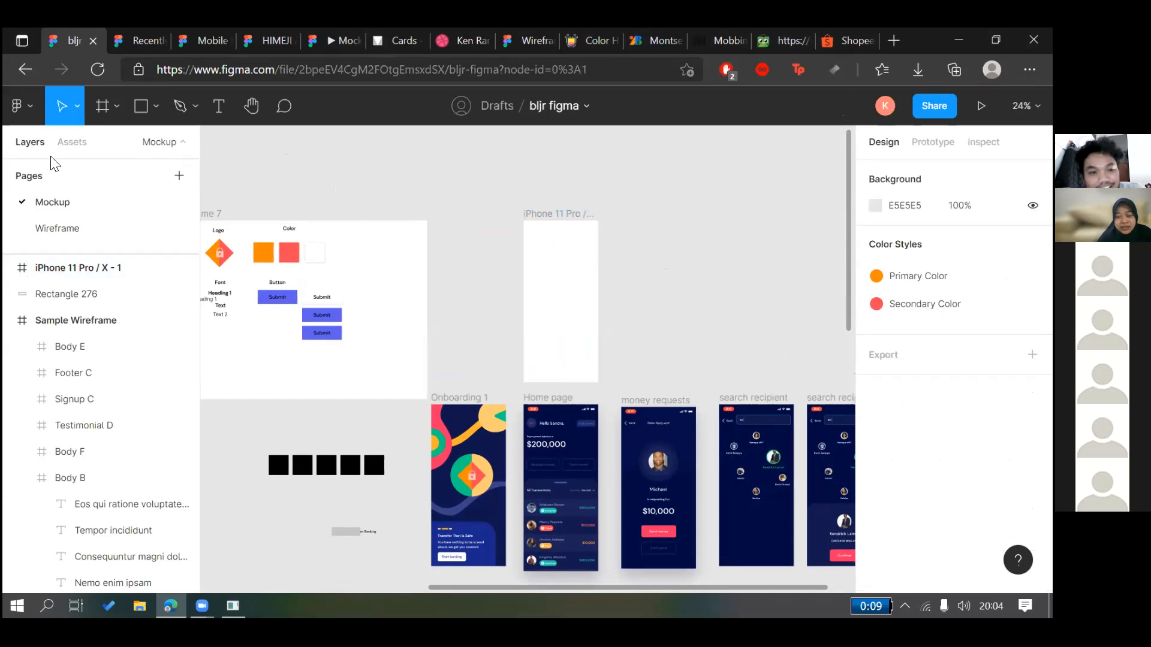
Draw a grey rectangle in the iPhone frame and undo an accidental copy
left_click(141, 106)
left_click(539, 308)
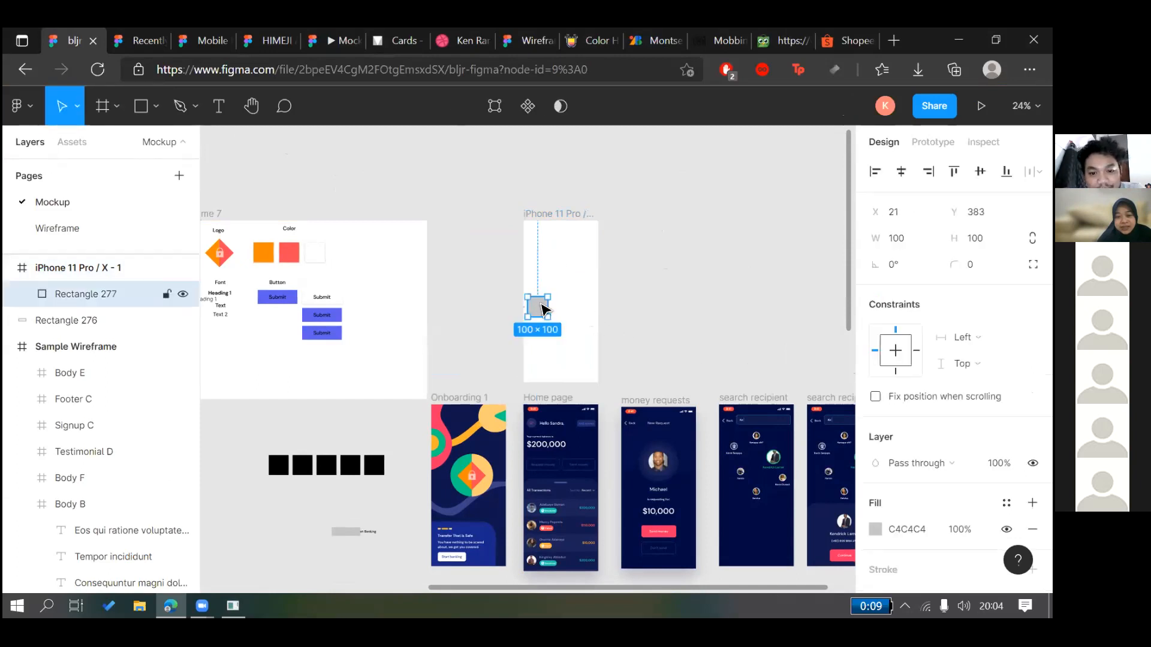
scroll(542, 308, "up", 2)
left_click_drag(550, 316, 551, 308)
left_click_drag(550, 308, 696, 293)
key("ctrl+z")
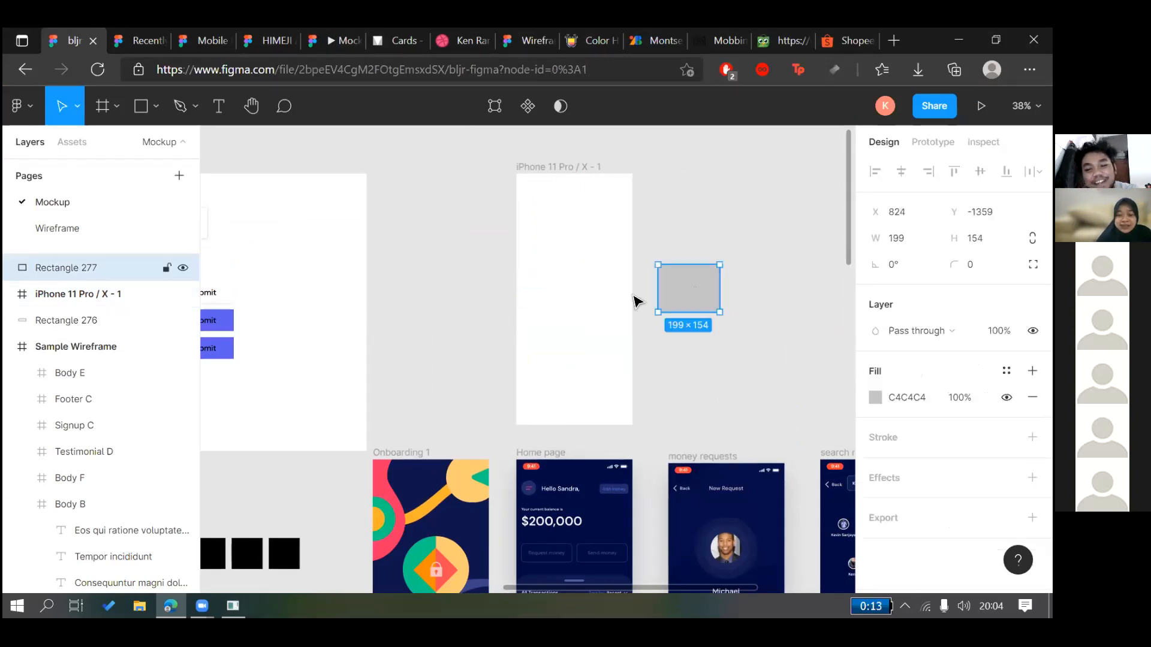
scroll(539, 308, "right", 4)
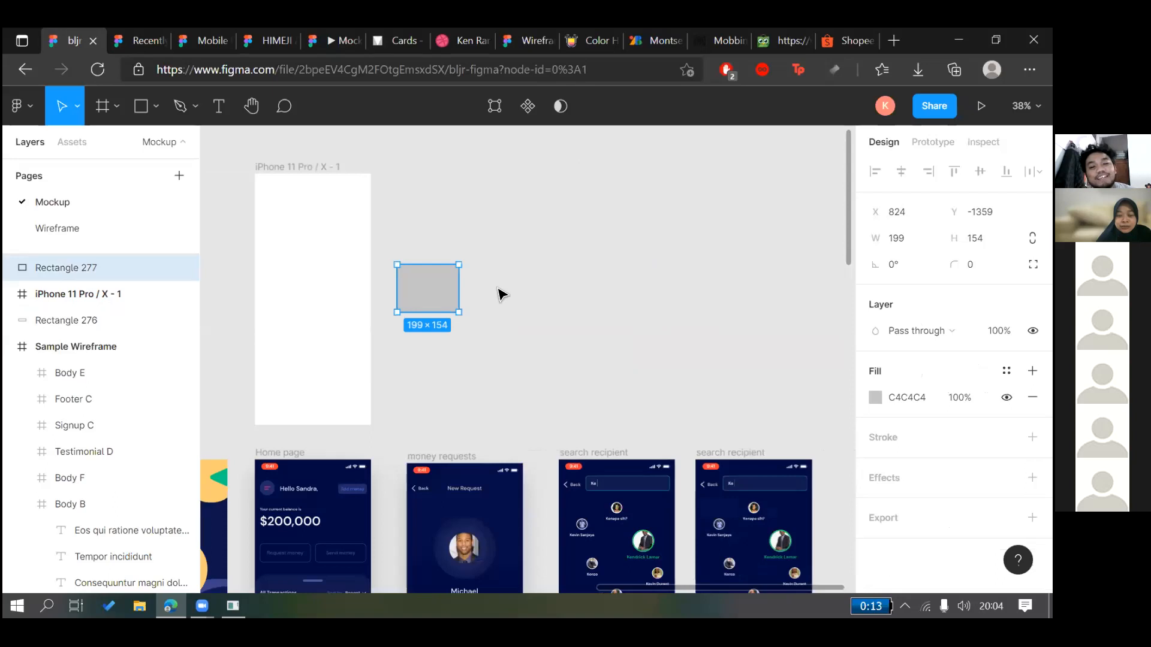
Reselect the grey rectangle and discard a second rectangle drawn beside it
left_click(499, 291)
scroll(474, 298, "up", 2)
scroll(529, 281, "down", 2)
left_click(424, 292)
left_click(414, 291)
left_click(455, 288)
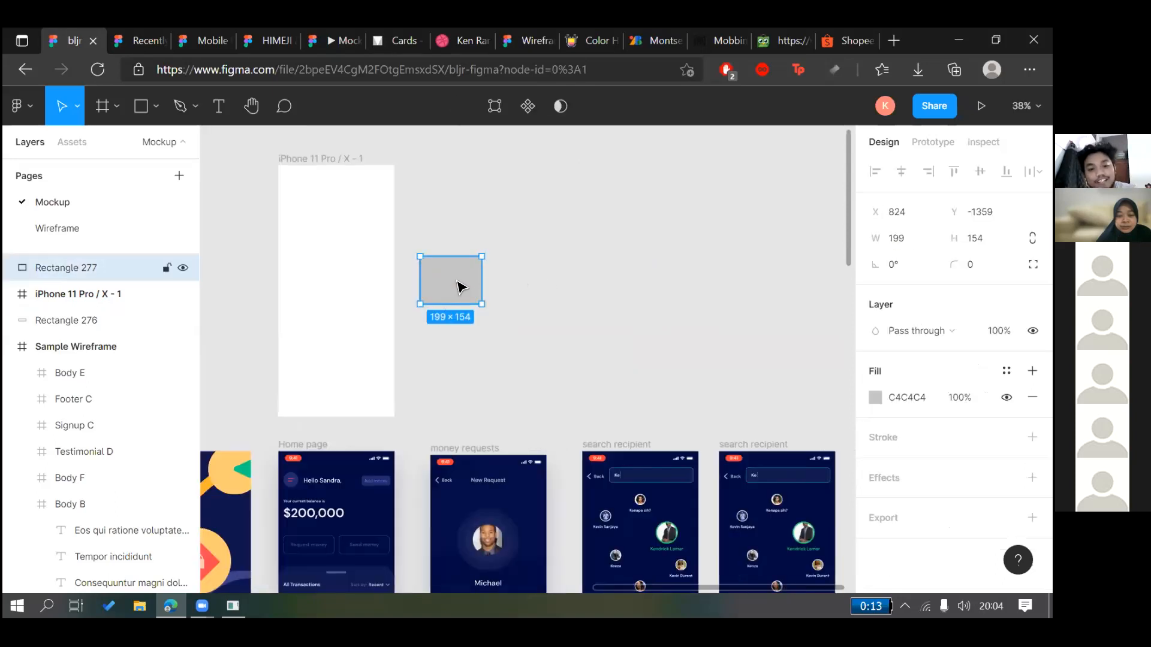
left_click(535, 282)
key("r")
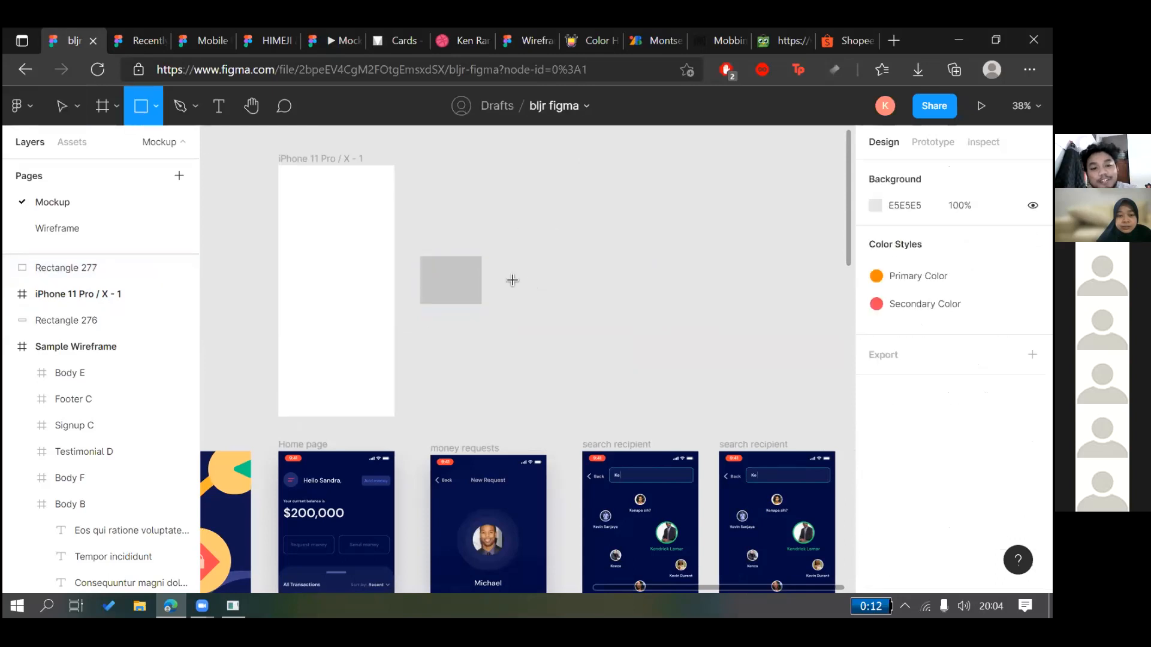
left_click_drag(507, 273, 611, 316)
key("Delete")
Move the grey rectangle beside the iPhone frame, deleting a pasted duplicate
left_click_drag(465, 295, 594, 271)
key("ctrl+c")
key("ctrl+v")
key("Escape")
left_click(526, 289)
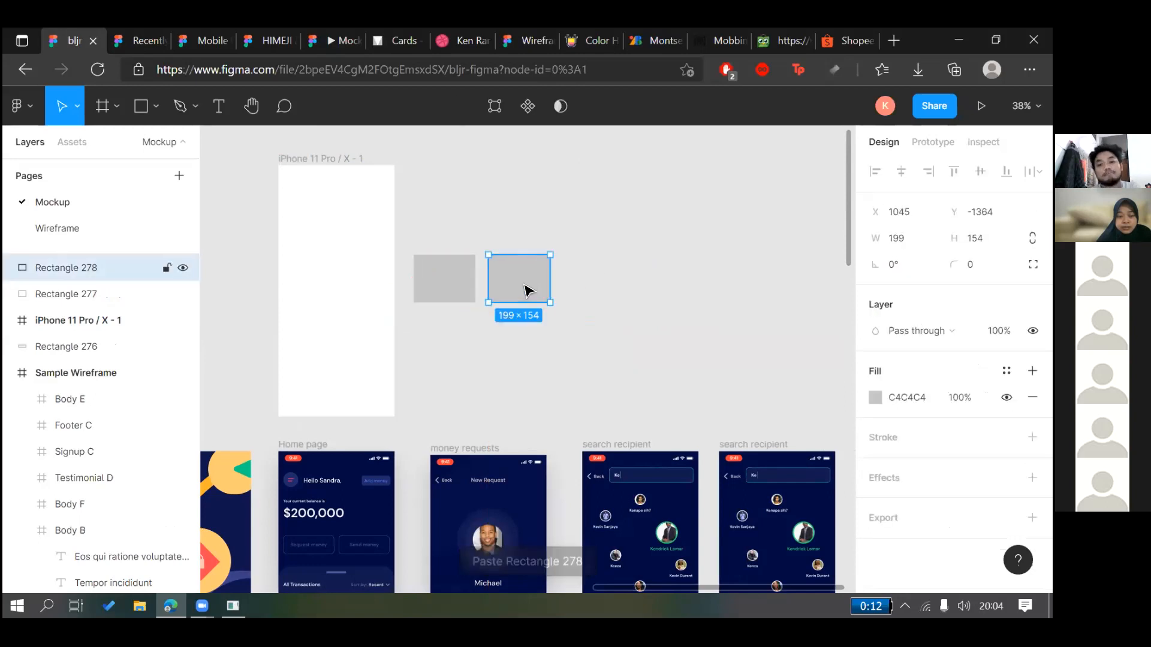
key("Delete")
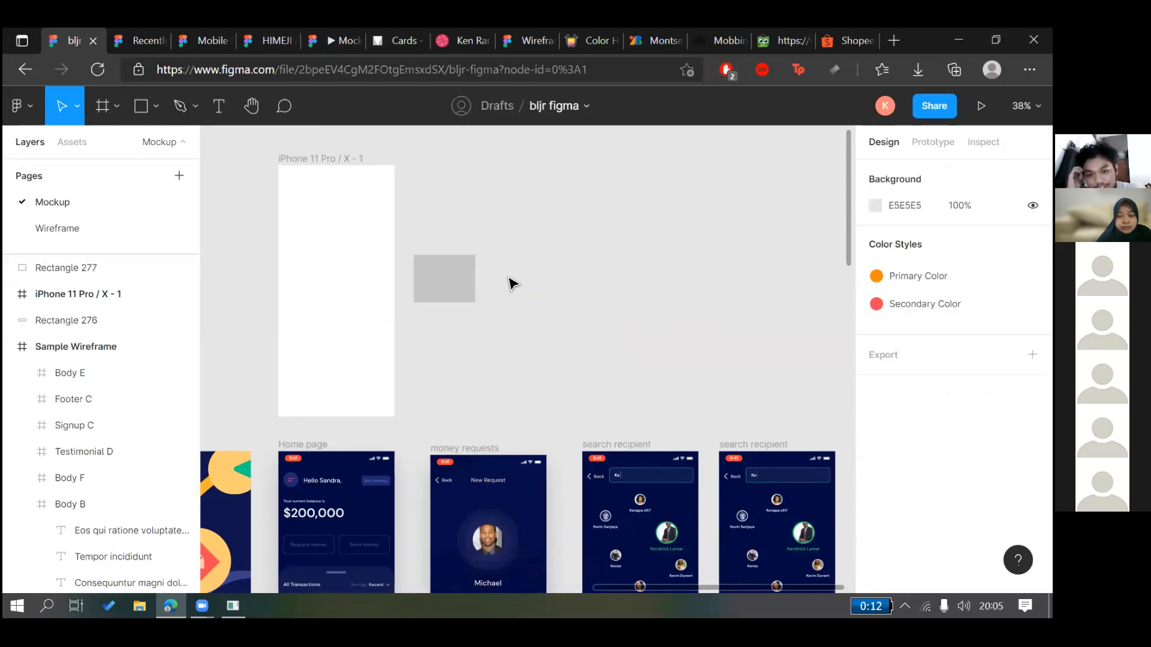
left_click(464, 281)
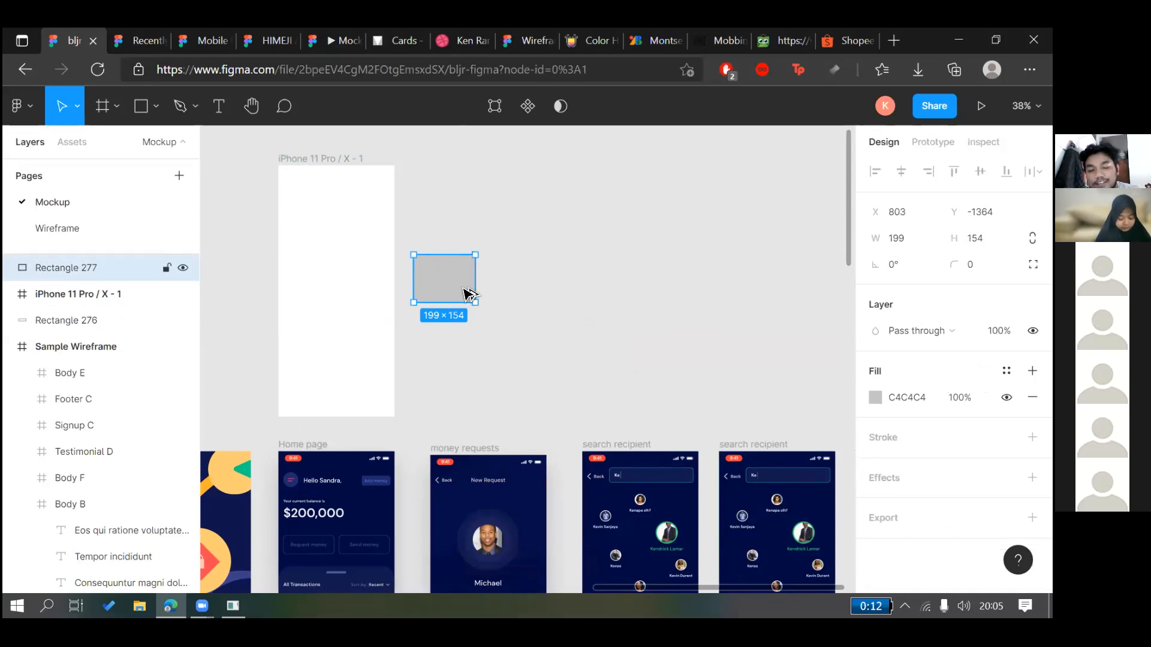
Undo an accidental resize of the iPhone frame and reselect the grey rectangle
left_click(352, 160)
left_click_drag(351, 163, 519, 164)
key("ctrl+z")
key("ctrl+z")
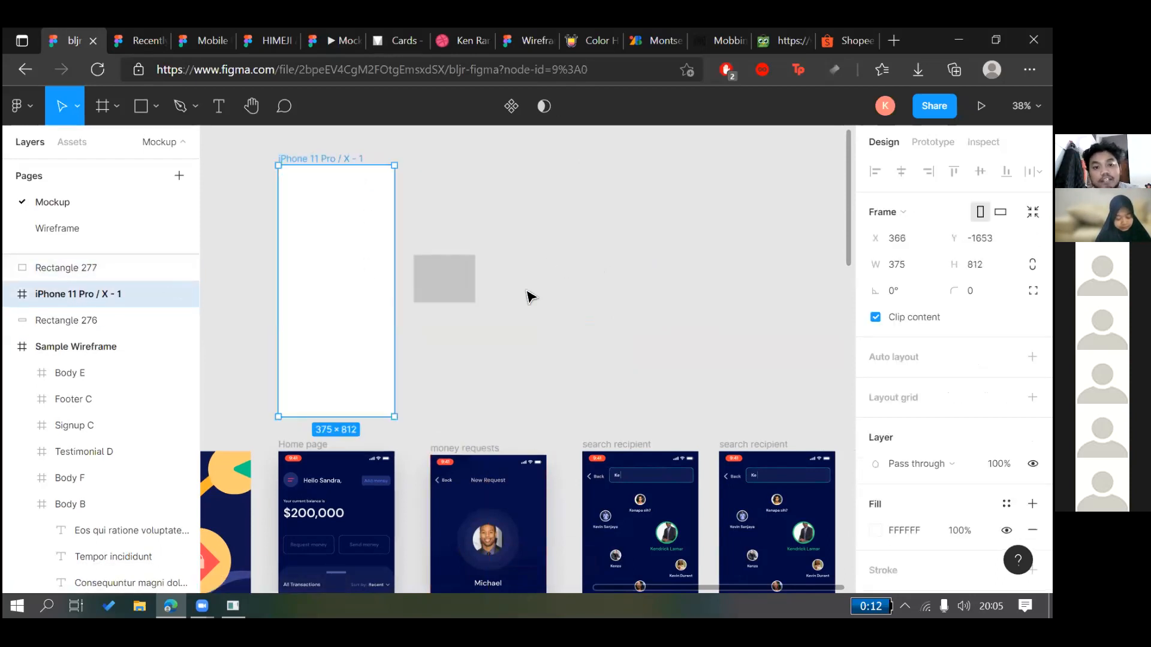
left_click(528, 297)
left_click(467, 284)
left_click(498, 313)
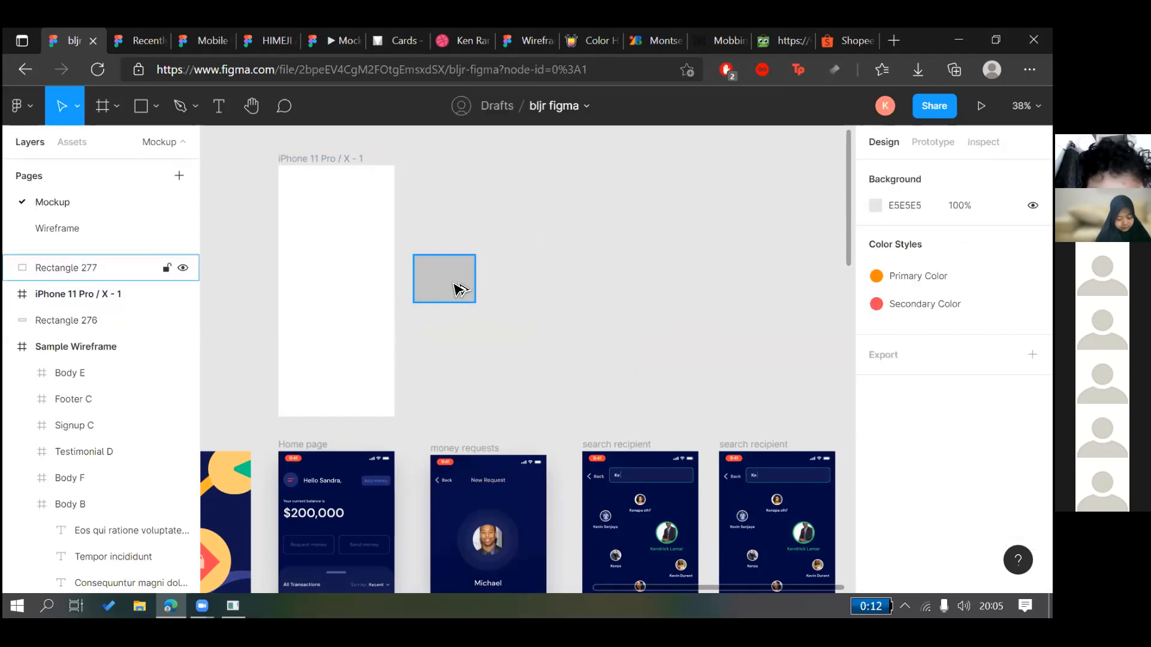
Duplicate the rectangle and align both copies to the same vertical centre
left_click_drag(452, 279, 452, 236)
left_click(481, 282)
left_click(619, 326)
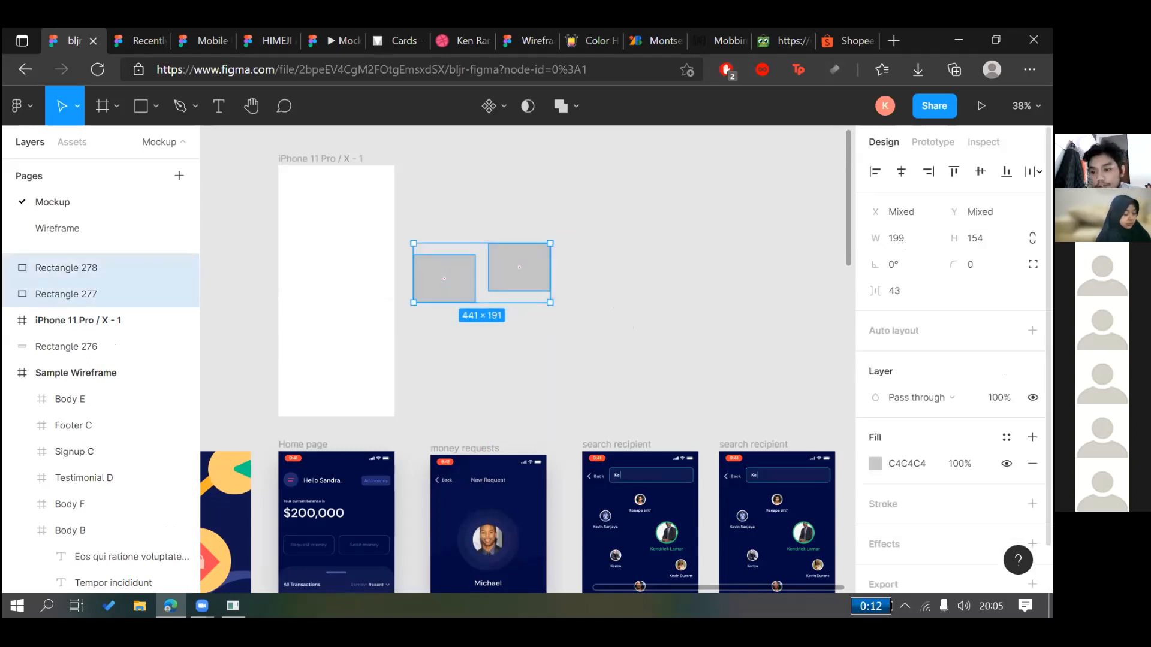
left_click(980, 171)
left_click(547, 322)
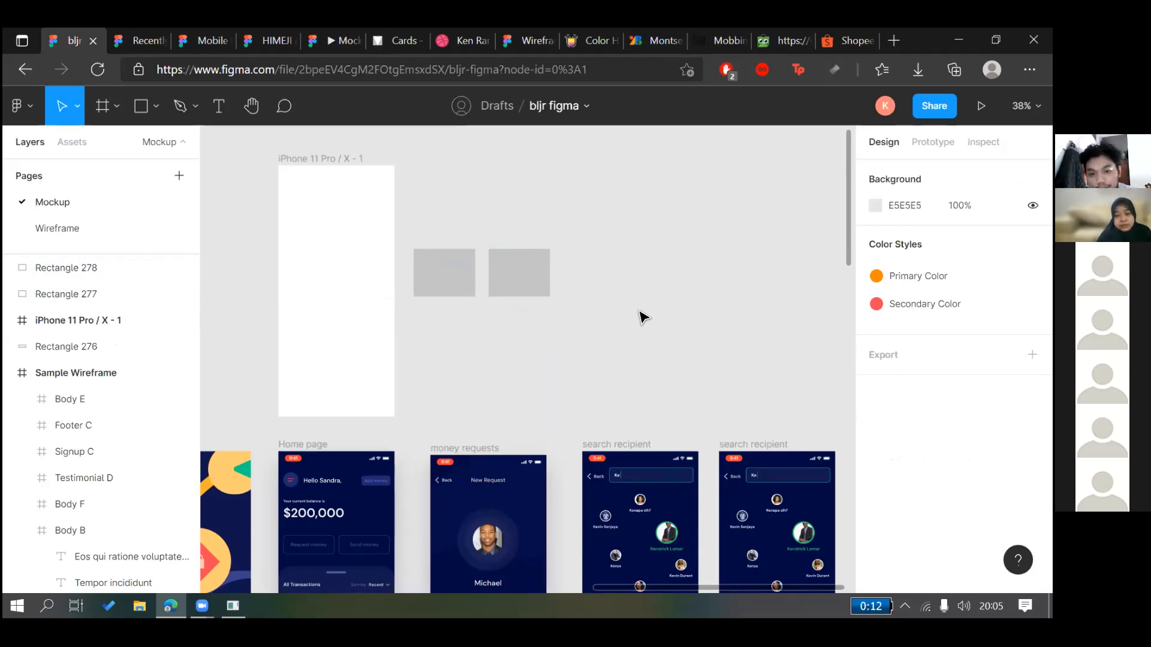
left_click(461, 277)
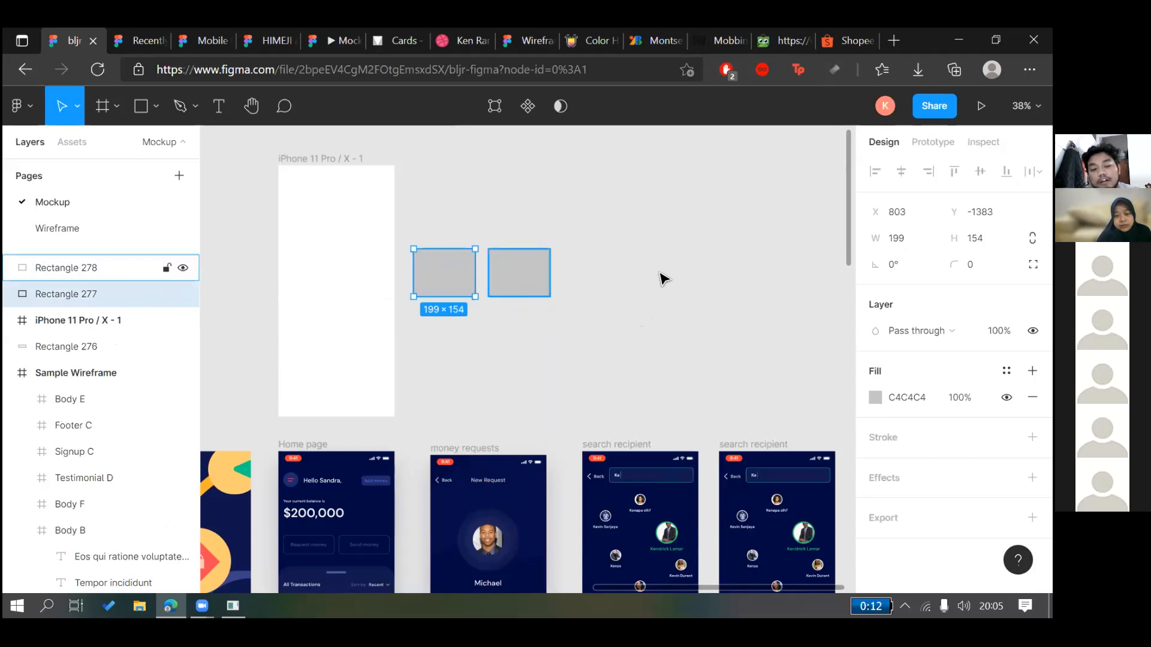
left_click(507, 291, "shift")
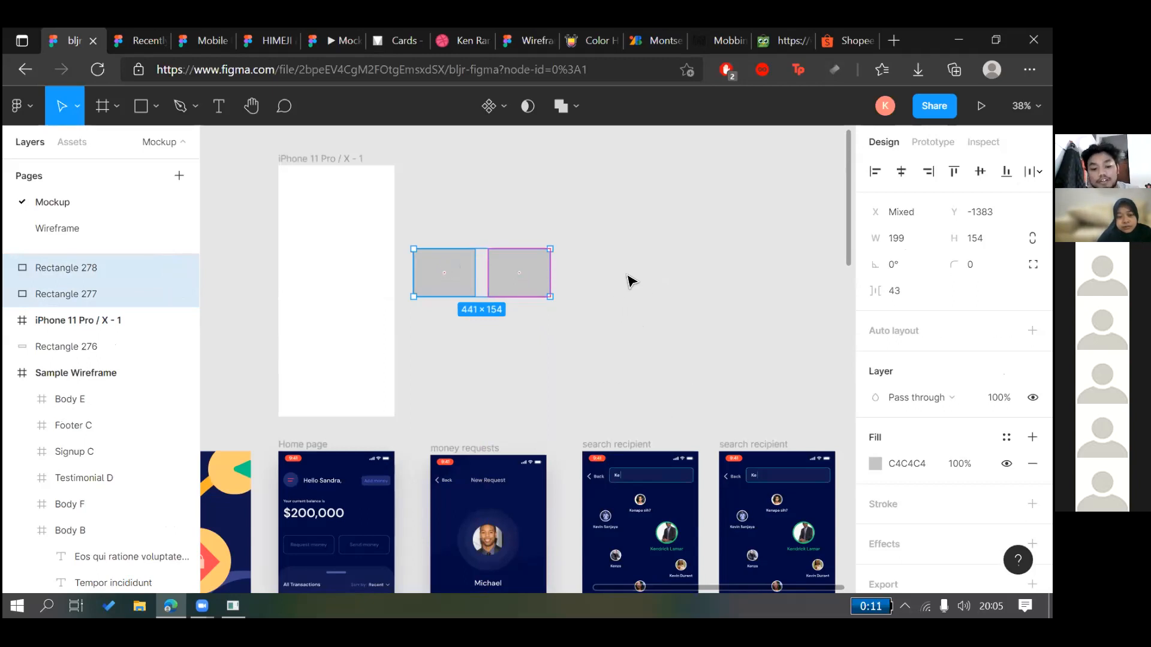
Repeat the duplication with Ctrl+D, then undo extras until four rectangles remain
scroll(599, 331, "right", 3)
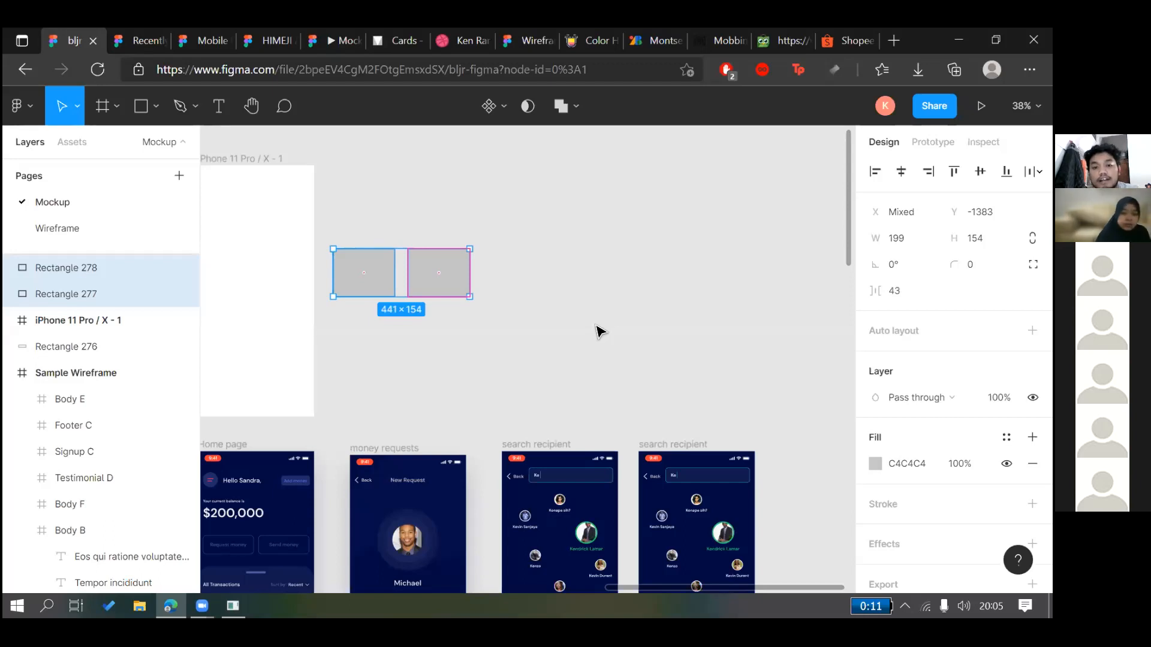
key("ctrl+d")
key("ctrl+d")
key("ctrl+d")
key("ctrl+d")
key("ctrl+d")
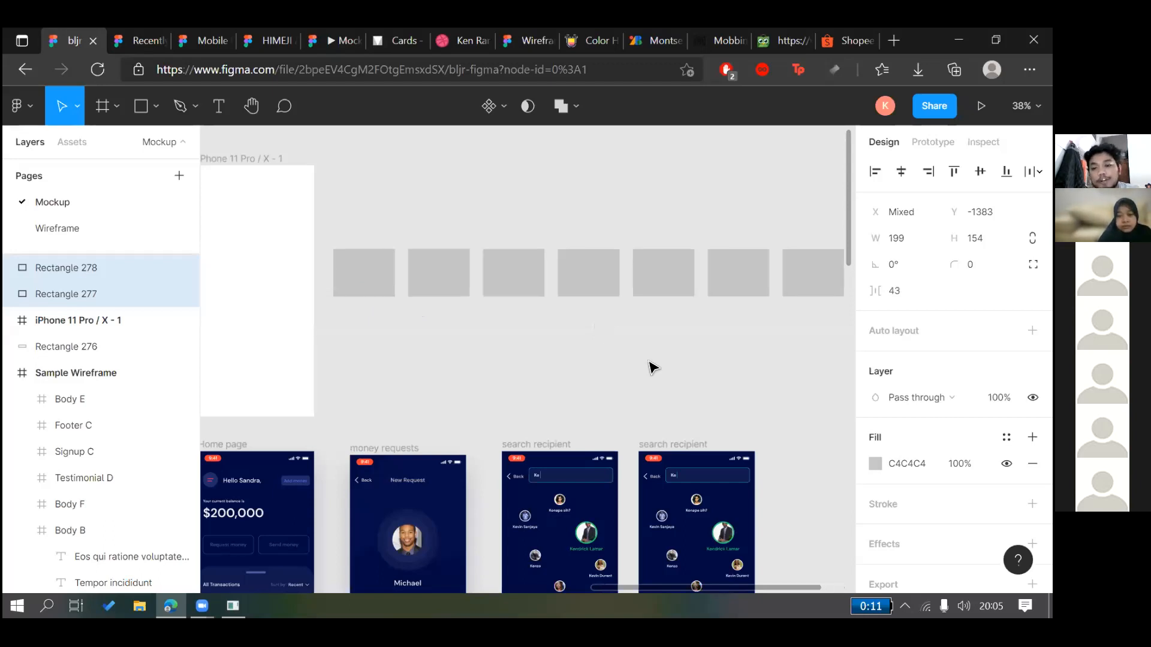
scroll(666, 361, "down", 5)
left_click(634, 353)
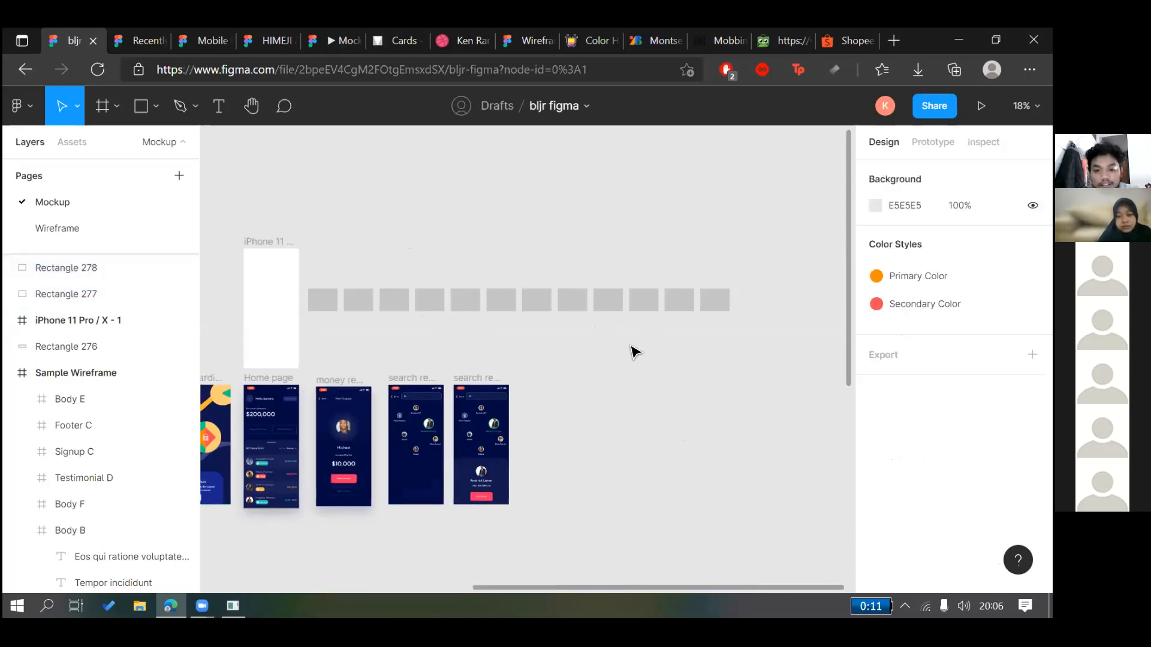
scroll(634, 352, "up", 4)
key("ctrl+z")
key("ctrl+z")
key("ctrl+z")
key("ctrl+z")
key("ctrl+z")
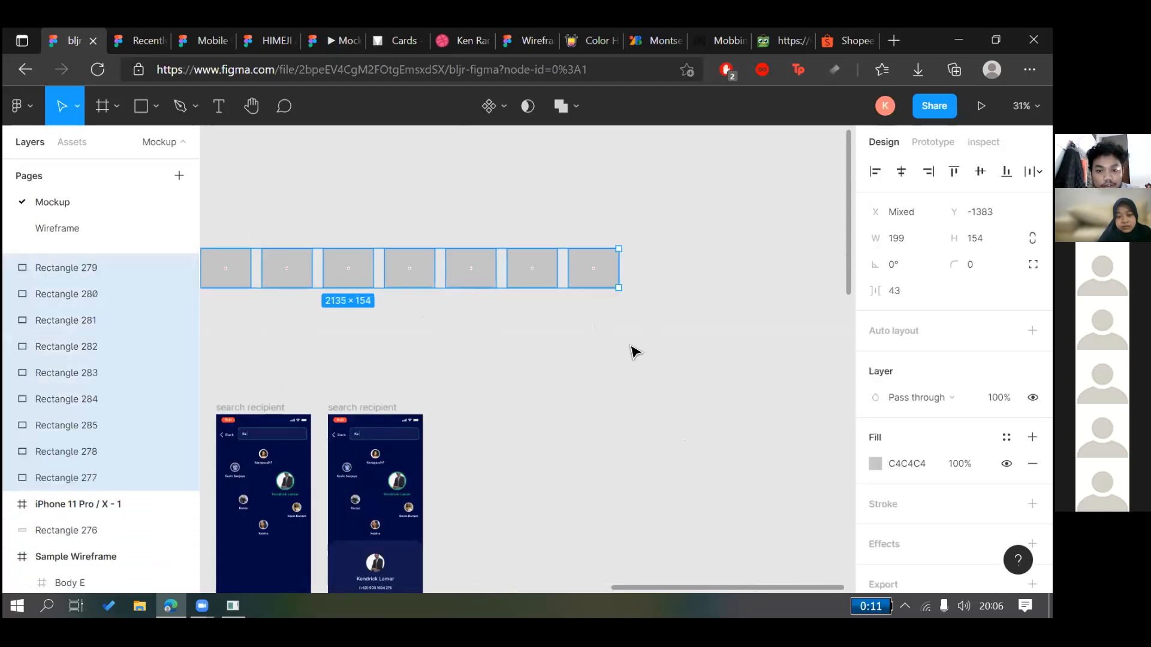
key("ctrl+z")
key("ctrl+z")
key("ctrl+z")
key("ctrl+z")
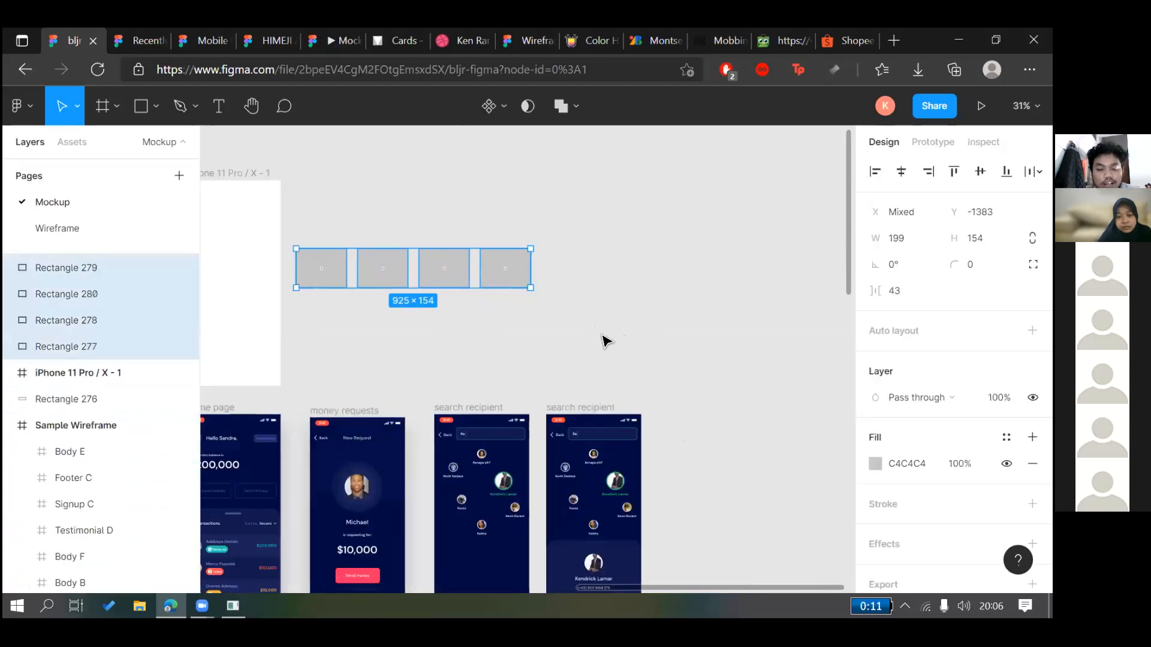
left_click(603, 339)
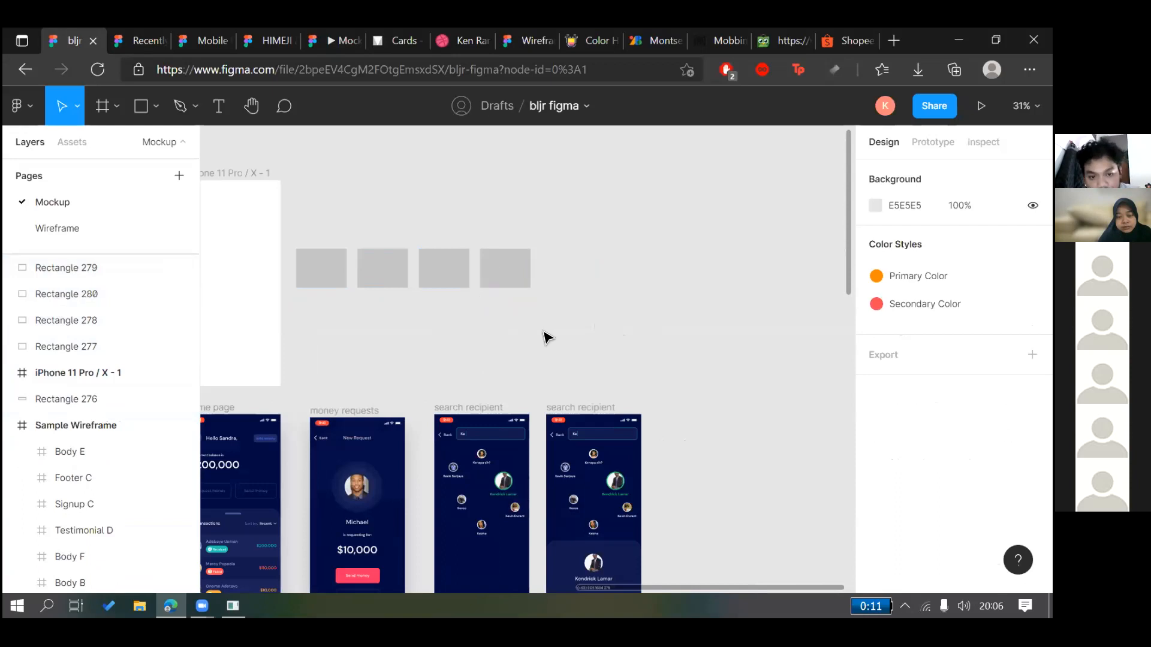
Marquee-select the four grey rectangles and stretch them taller
scroll(542, 330, "left", 3)
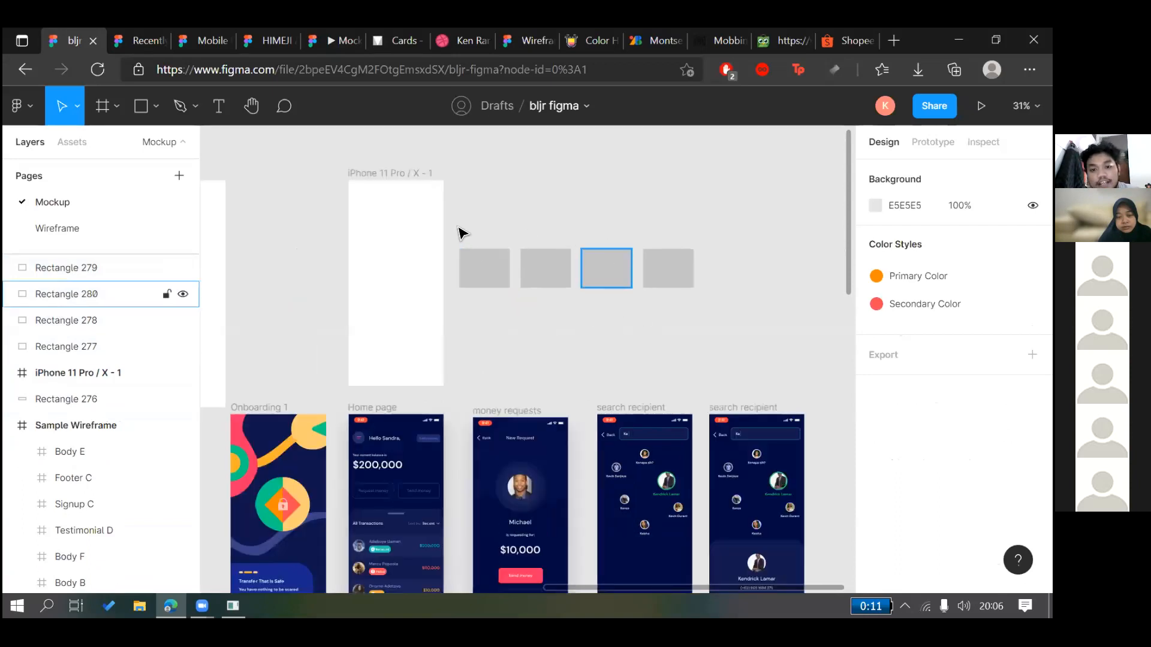
left_click_drag(742, 338, 457, 227)
left_click_drag(658, 288, 658, 305)
left_click(728, 289)
left_click_drag(721, 280, 462, 263)
left_click(598, 219)
Reselect and widen the four rectangles, drag them toward the iPhone frame, undoing the move
left_click_drag(720, 289, 547, 207)
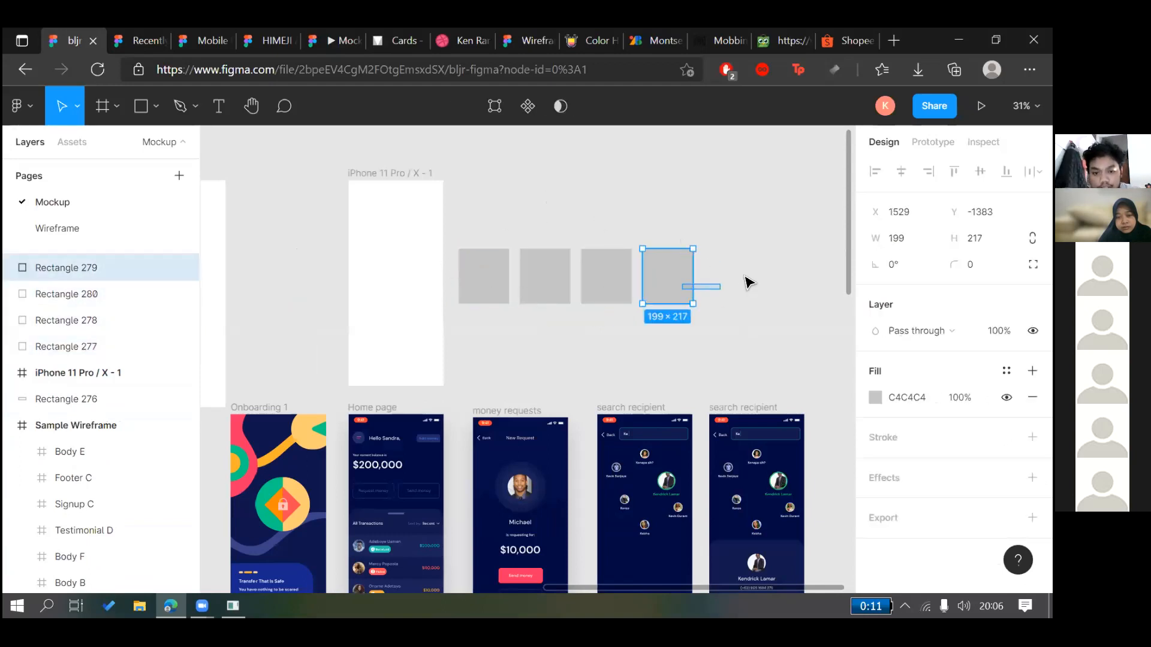
left_click_drag(449, 228, 770, 296)
left_click(685, 229)
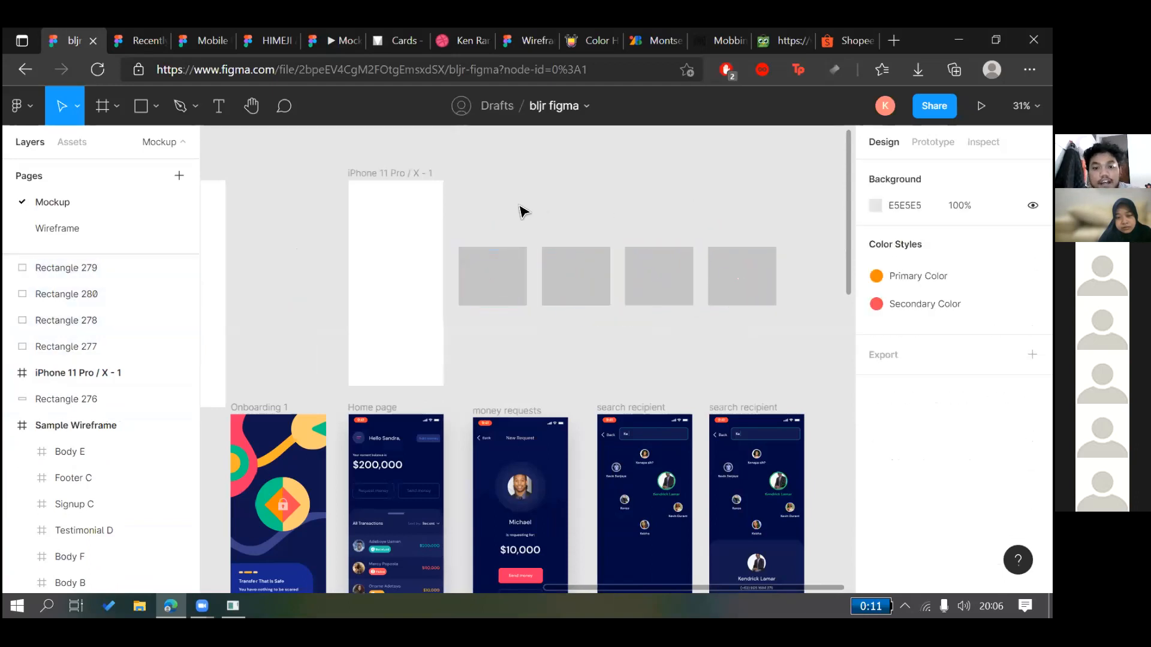
left_click_drag(676, 304, 498, 334)
key("ctrl+z")
key("ctrl+z")
key("ctrl+z")
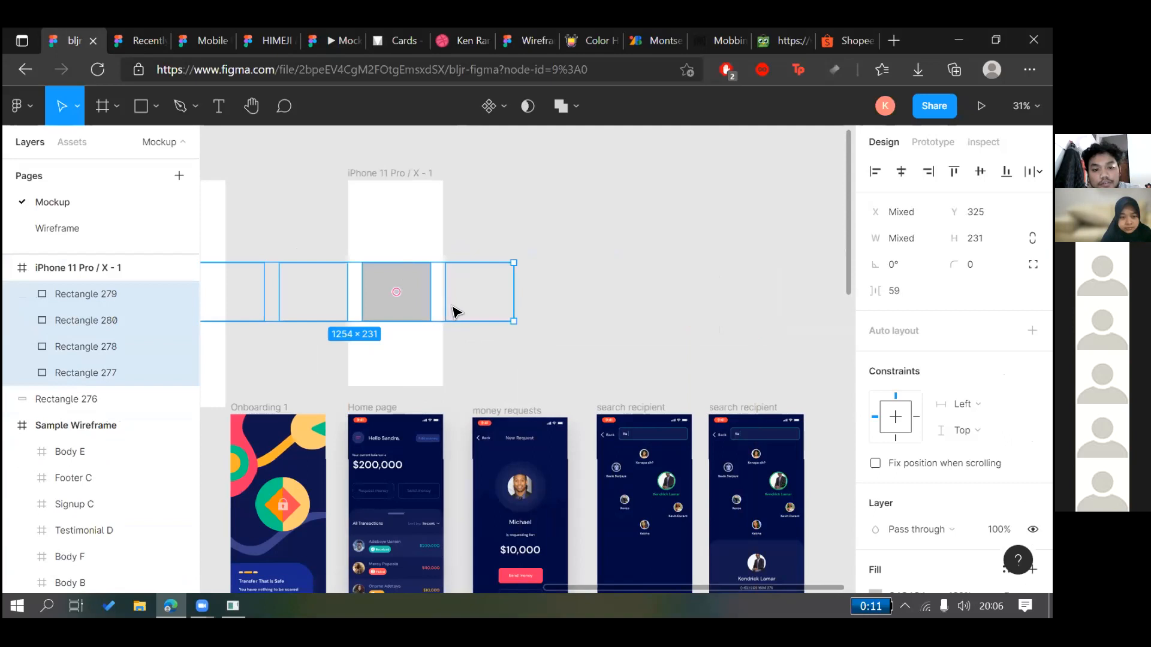
Scale the four rectangles down and move them into the iPhone 11 Pro / X - 1 frame
left_click_drag(774, 305, 645, 280)
left_click_drag(569, 274, 372, 298)
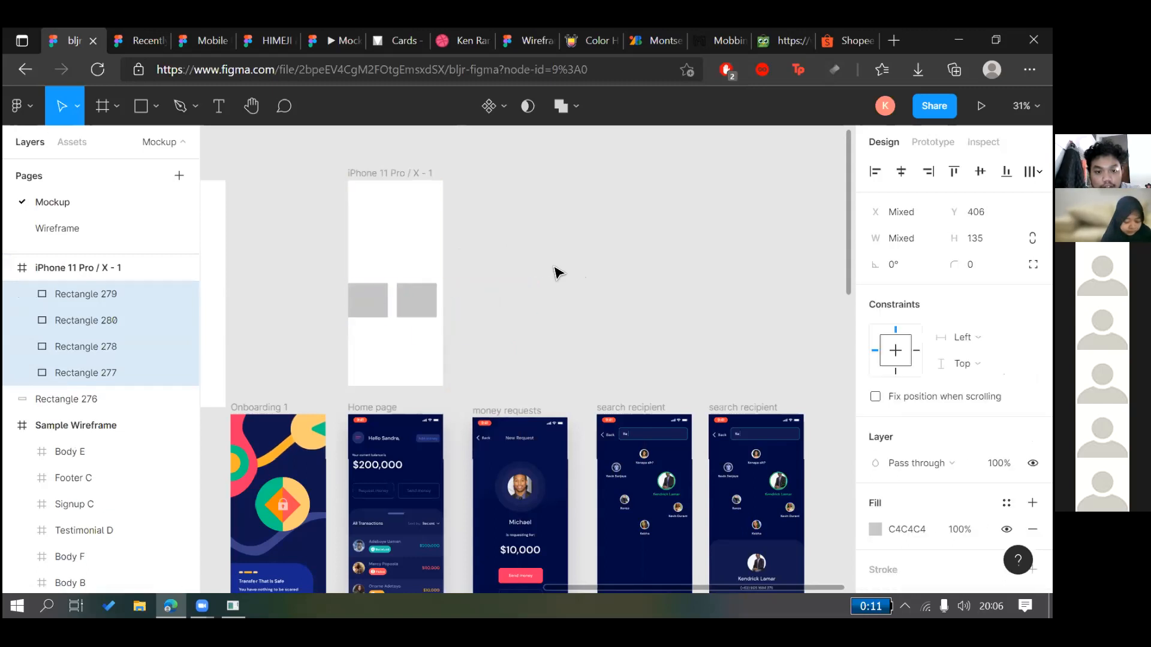
left_click(502, 322)
left_click_drag(543, 247, 353, 324)
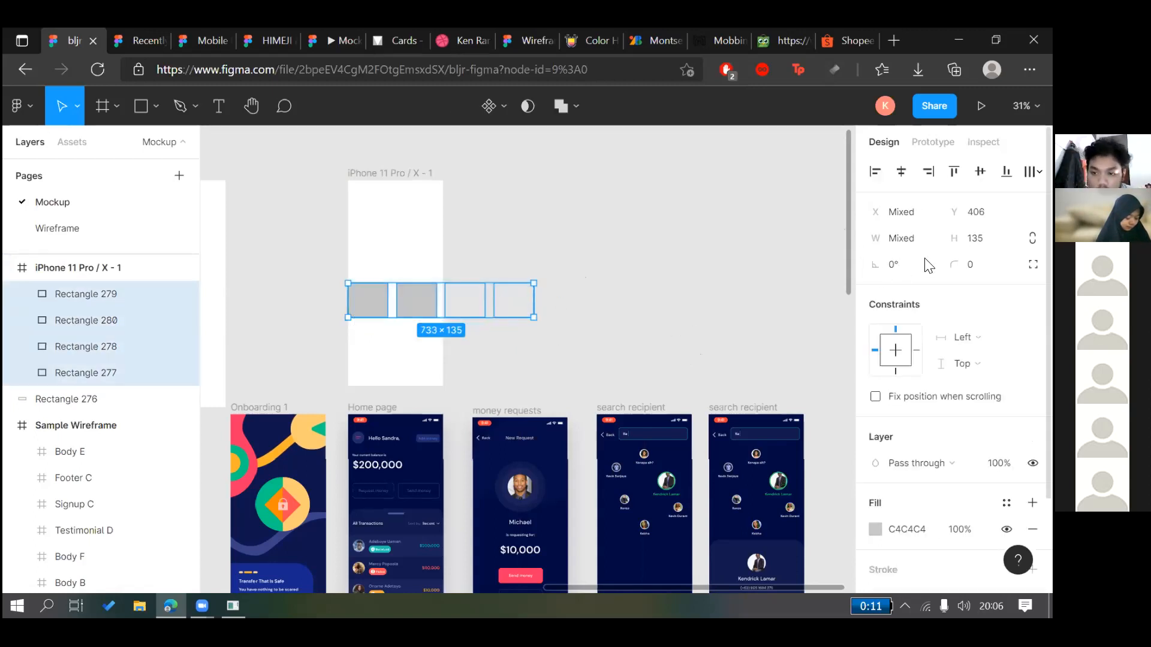
left_click(1036, 173)
left_click(794, 203)
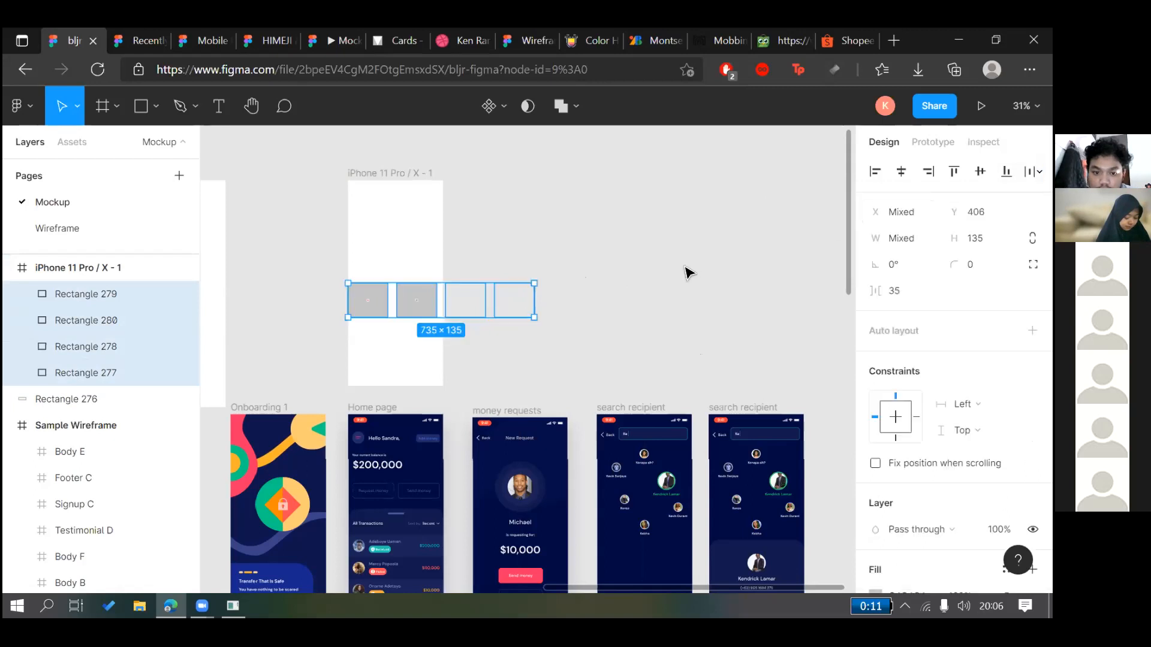
left_click(529, 326)
Set the spacing between the four rectangles to 19 in the Design panel
left_click_drag(542, 274, 352, 339)
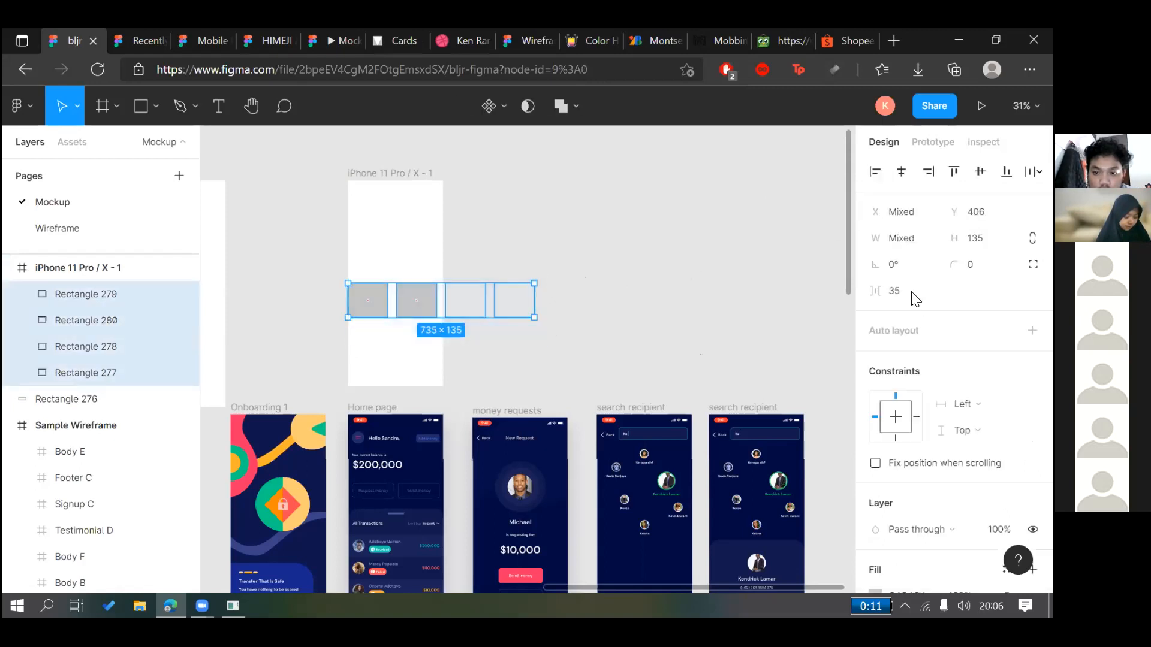
left_click(899, 294)
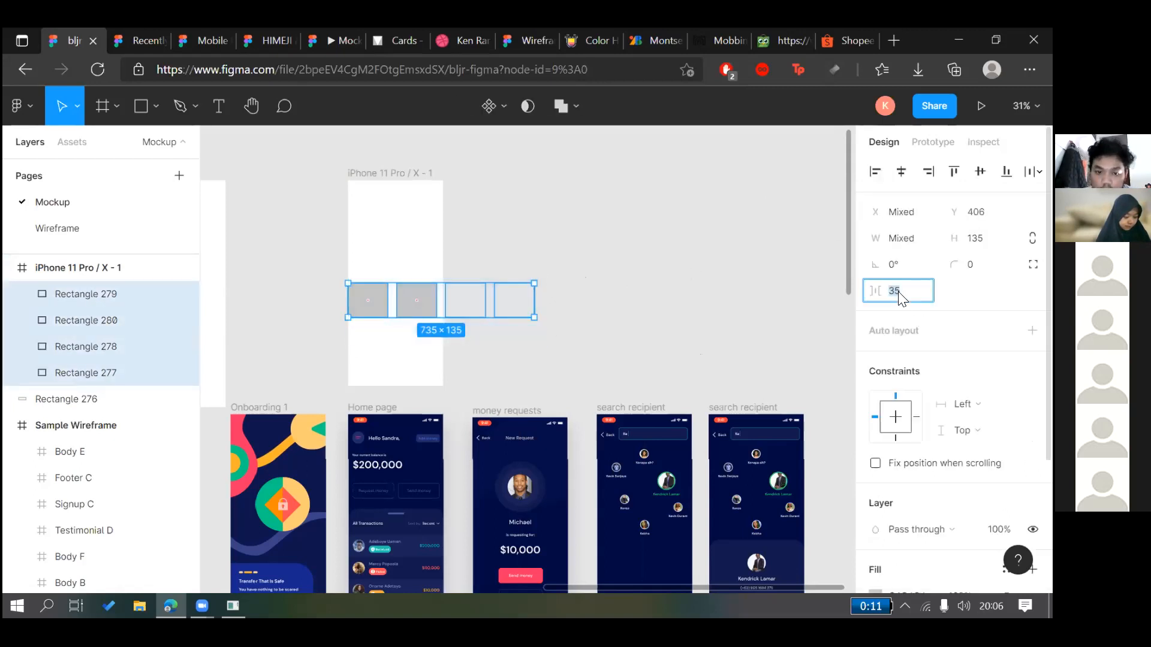
type("40")
key("Return")
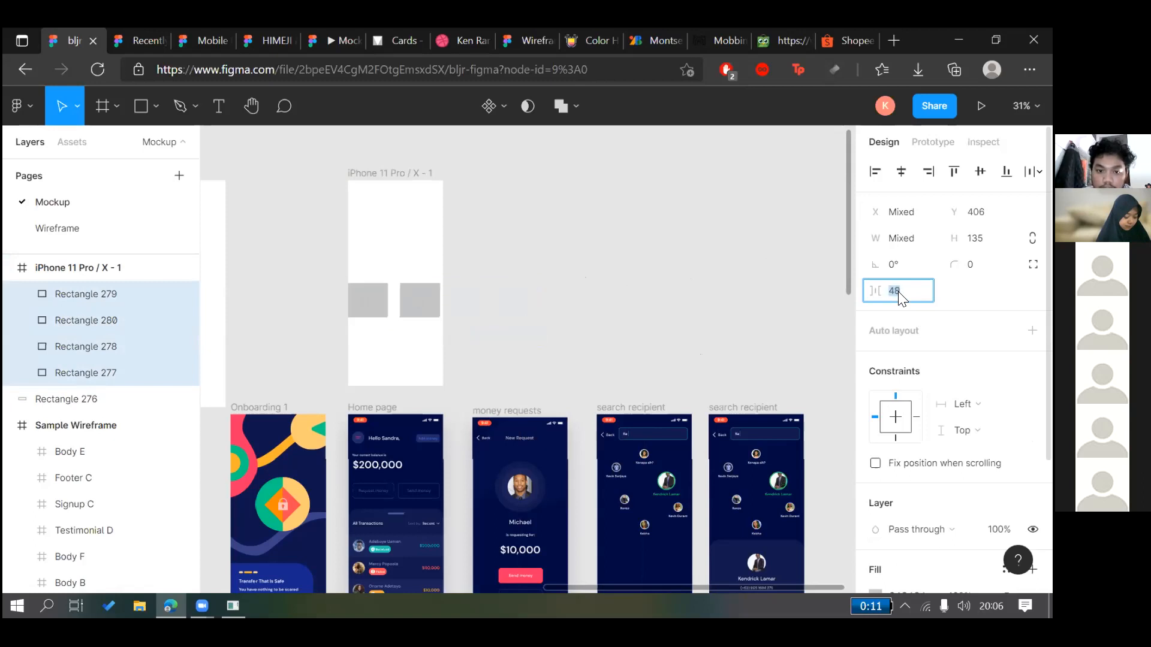
key("shift+Down")
key("shift+Down")
key("shift+Down")
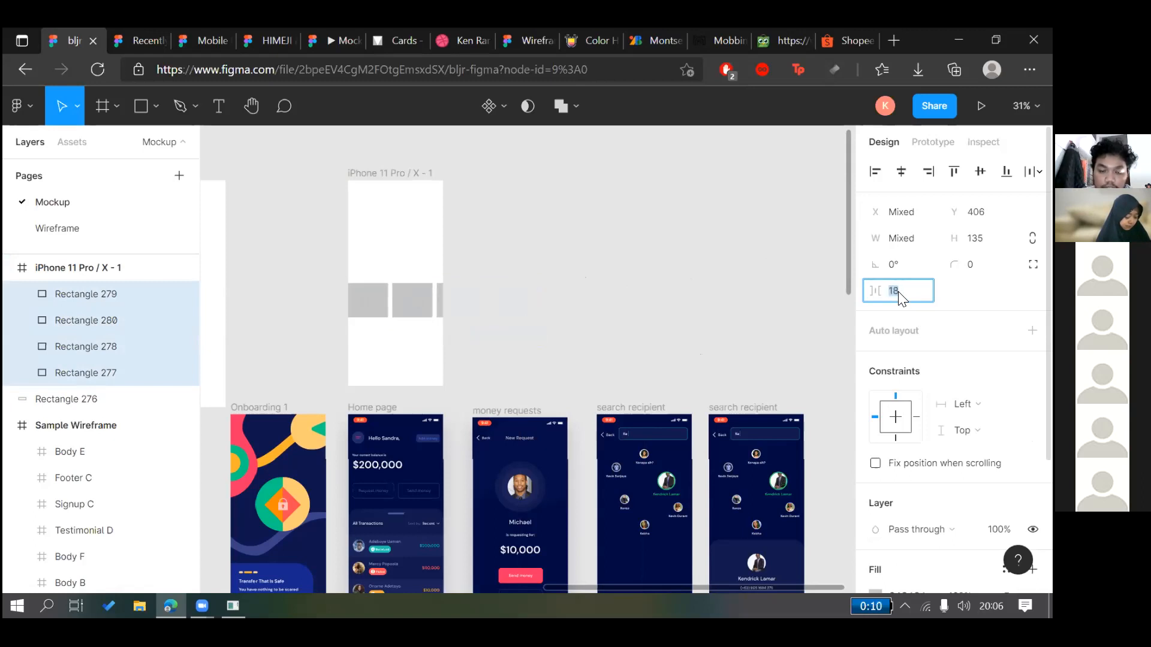
left_click(596, 269)
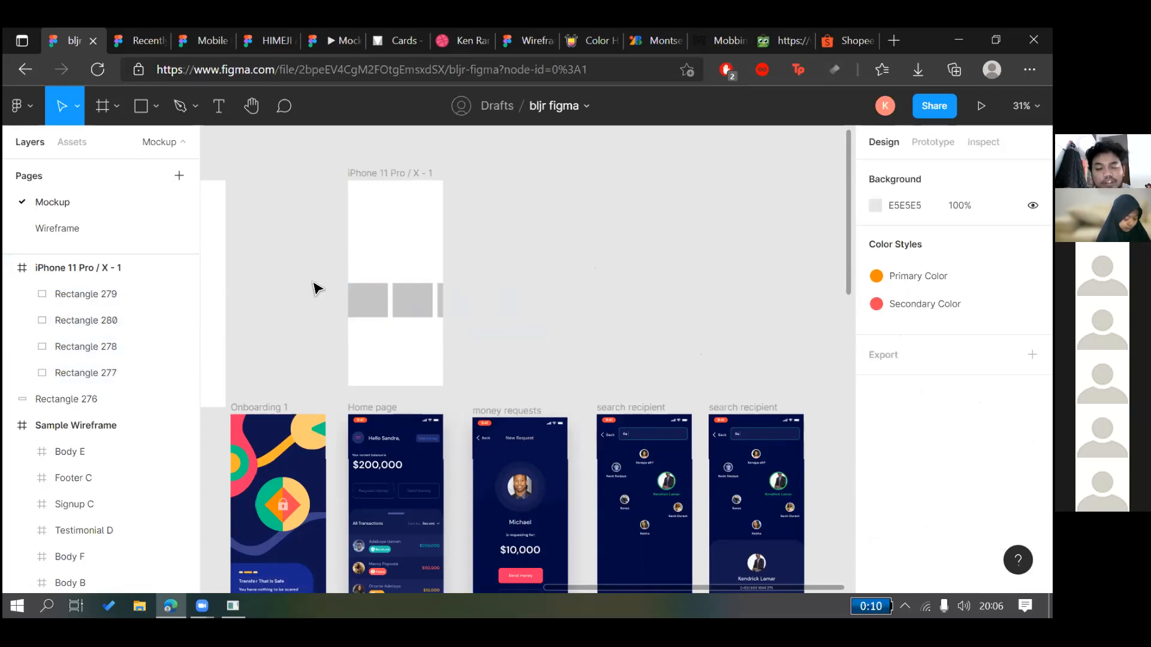
Reselect the four rectangles and bring up their right-click actions
left_click_drag(311, 263, 629, 357)
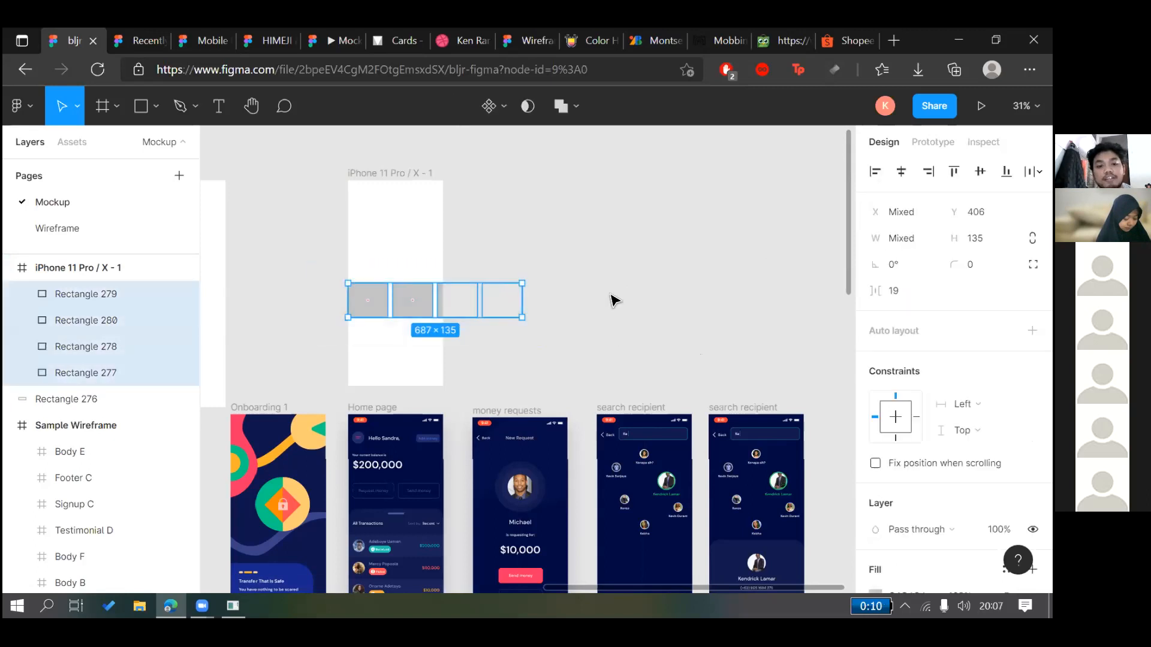
left_click(621, 278)
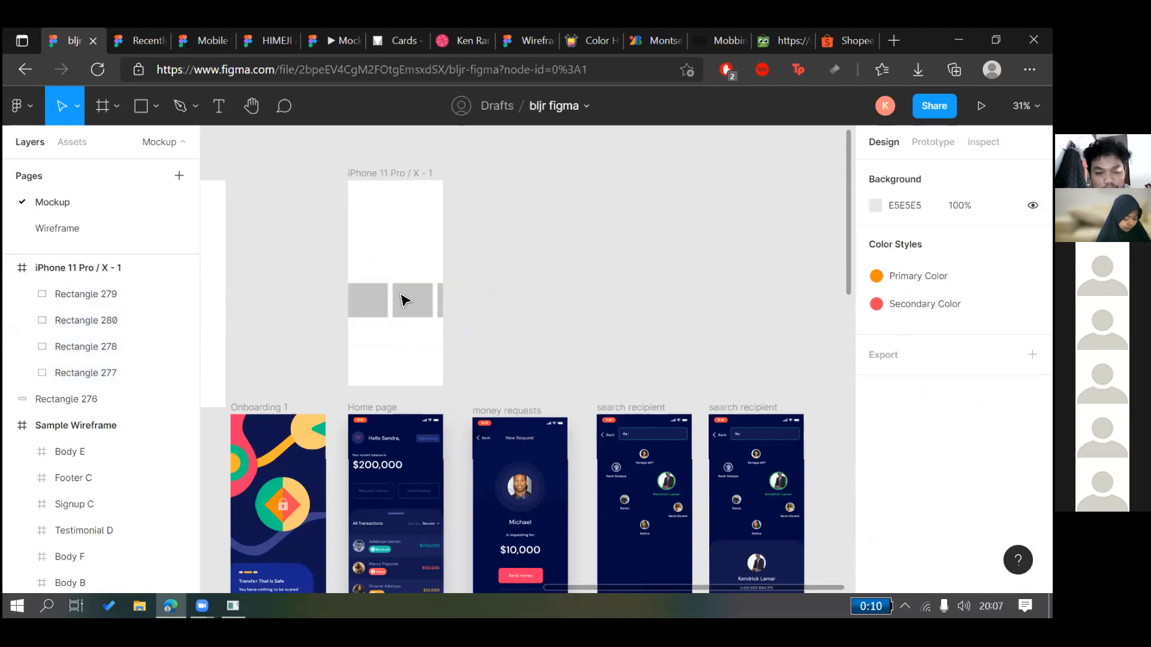
left_click_drag(323, 275, 596, 356)
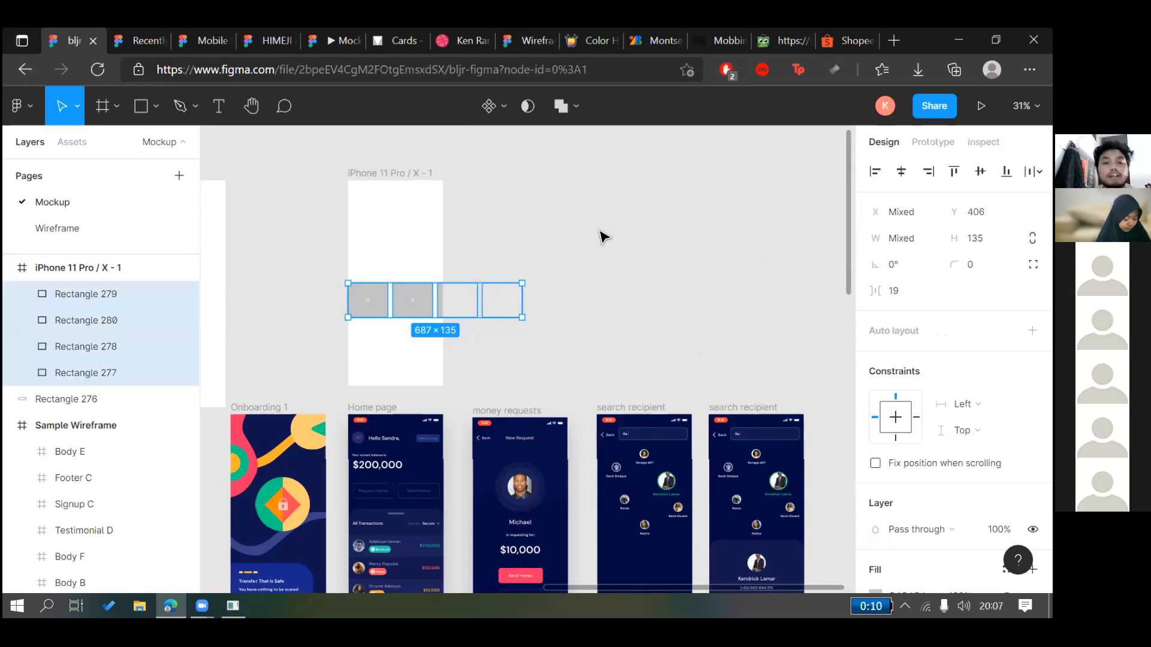
left_click(603, 238)
left_click_drag(317, 275, 575, 326)
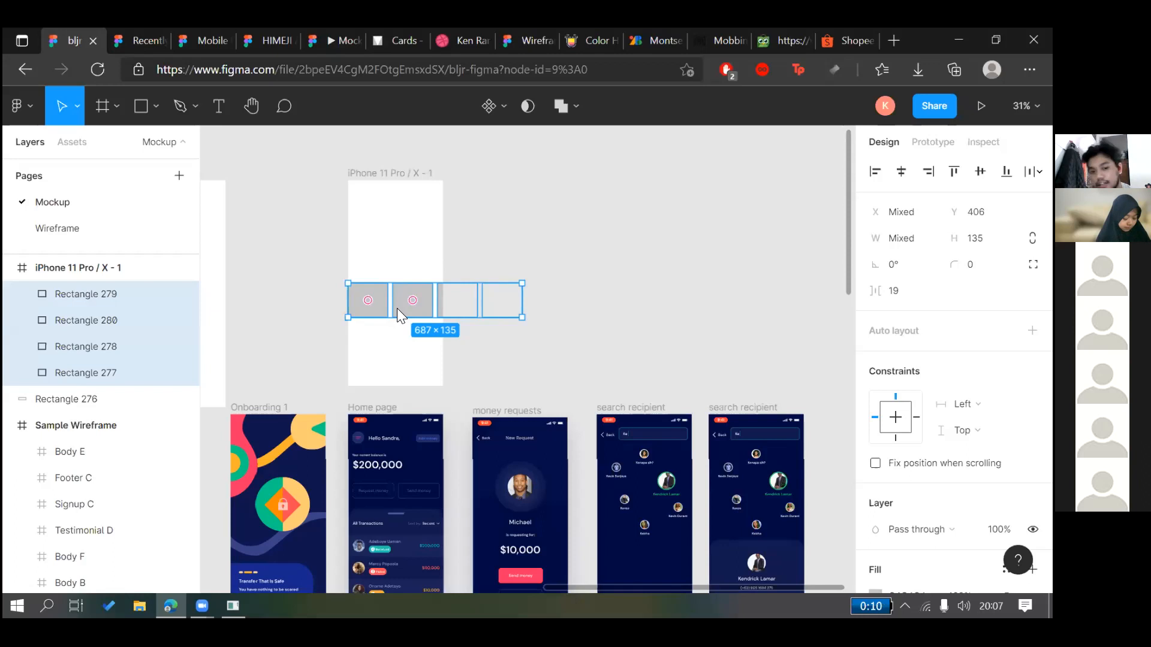
right_click(397, 308)
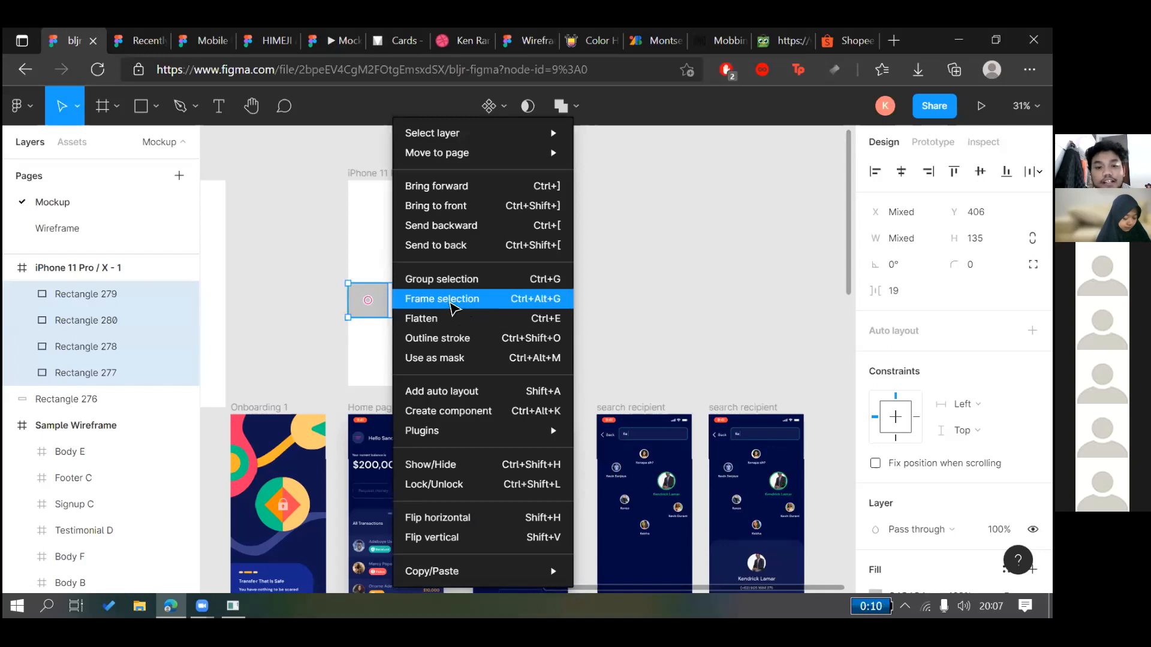
Wrap the rectangles in Frame 13 at X 0, Y 406, undoing an accidental move
left_click(454, 307)
left_click(487, 304)
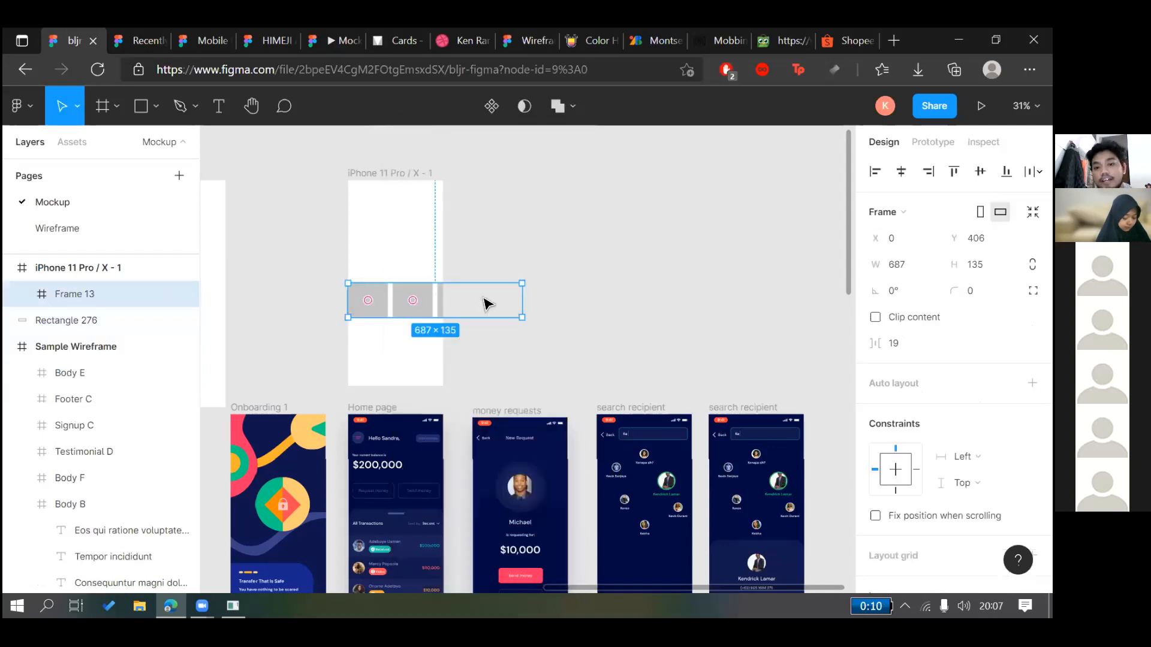
left_click(562, 254)
left_click(414, 310)
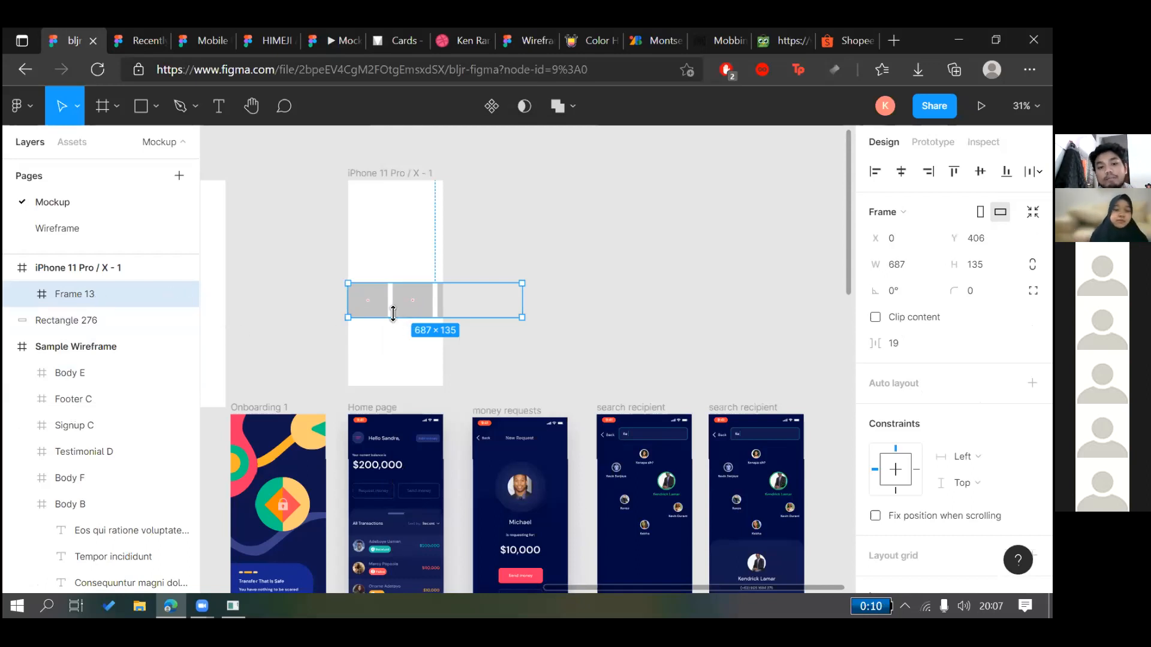
left_click_drag(400, 305, 410, 265)
key("ctrl+z")
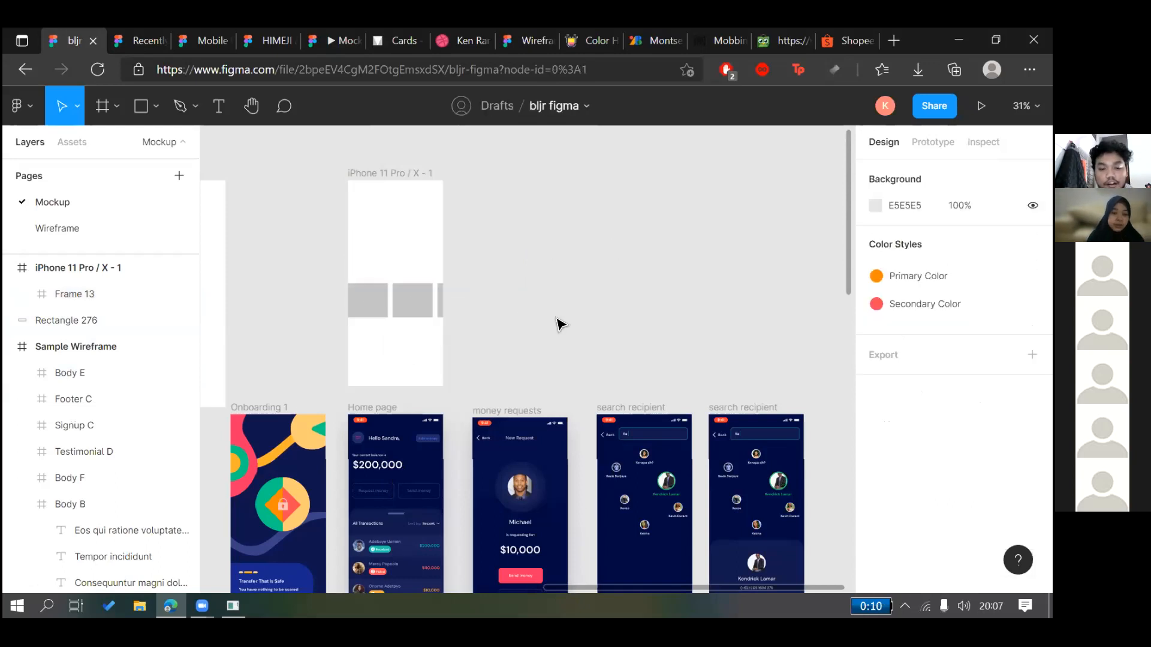
left_click(385, 303)
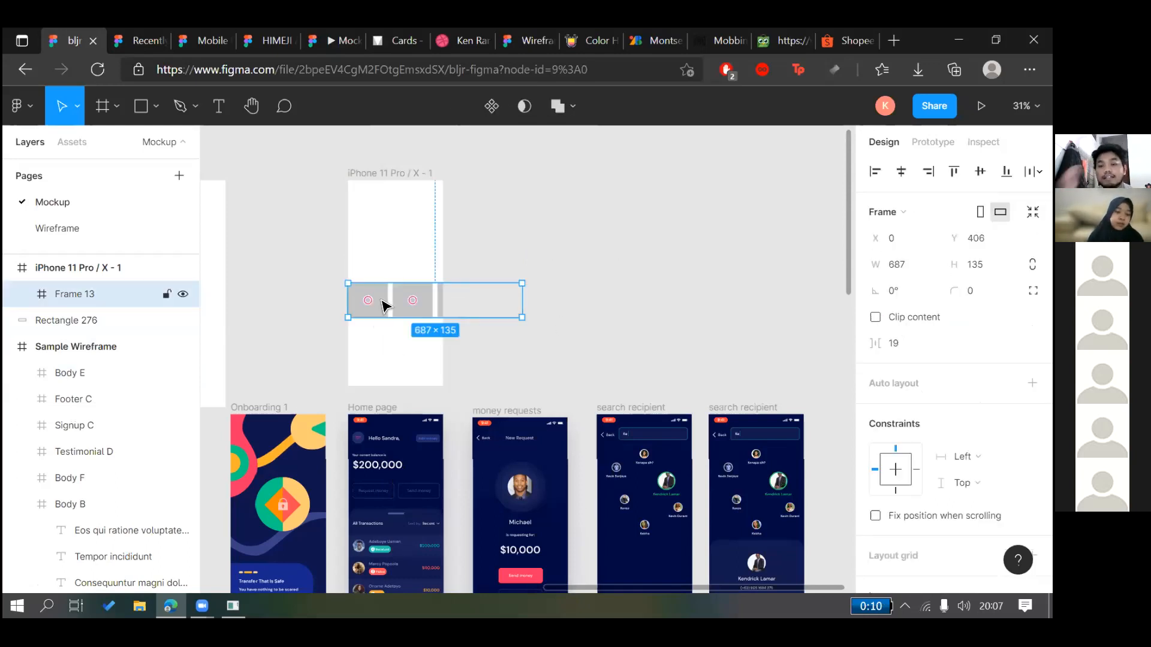
left_click(611, 218)
left_click(405, 311)
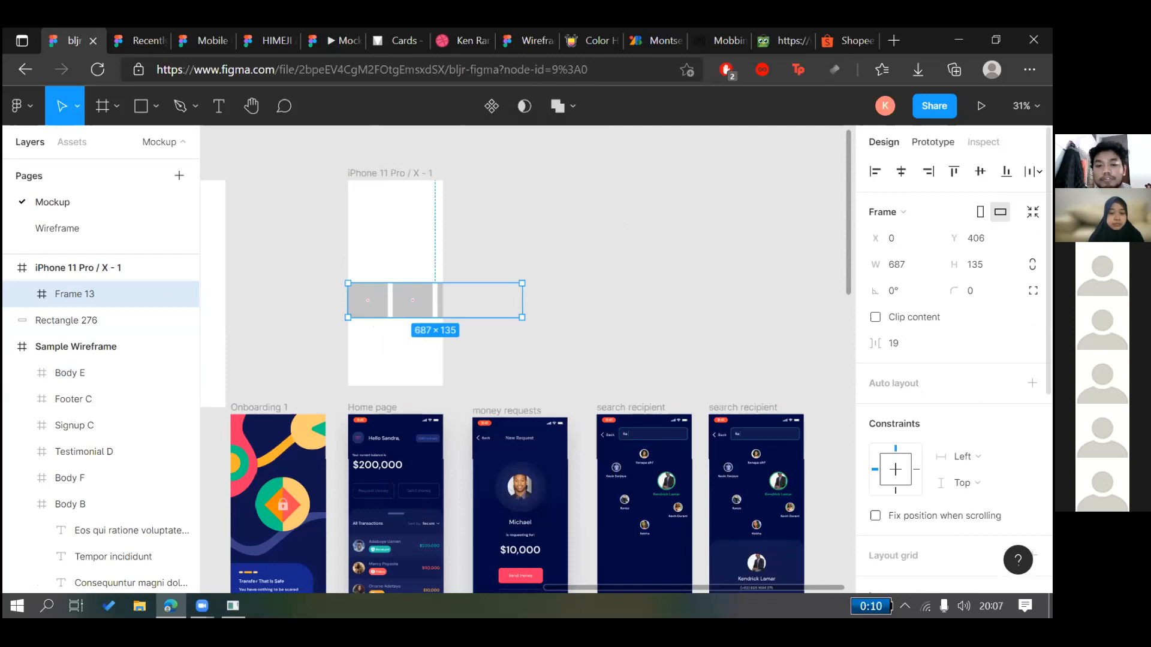
Set Frame 13's overflow behavior to Horizontal scrolling in the Prototype settings
left_click(932, 142)
left_click(611, 210)
left_click(391, 312)
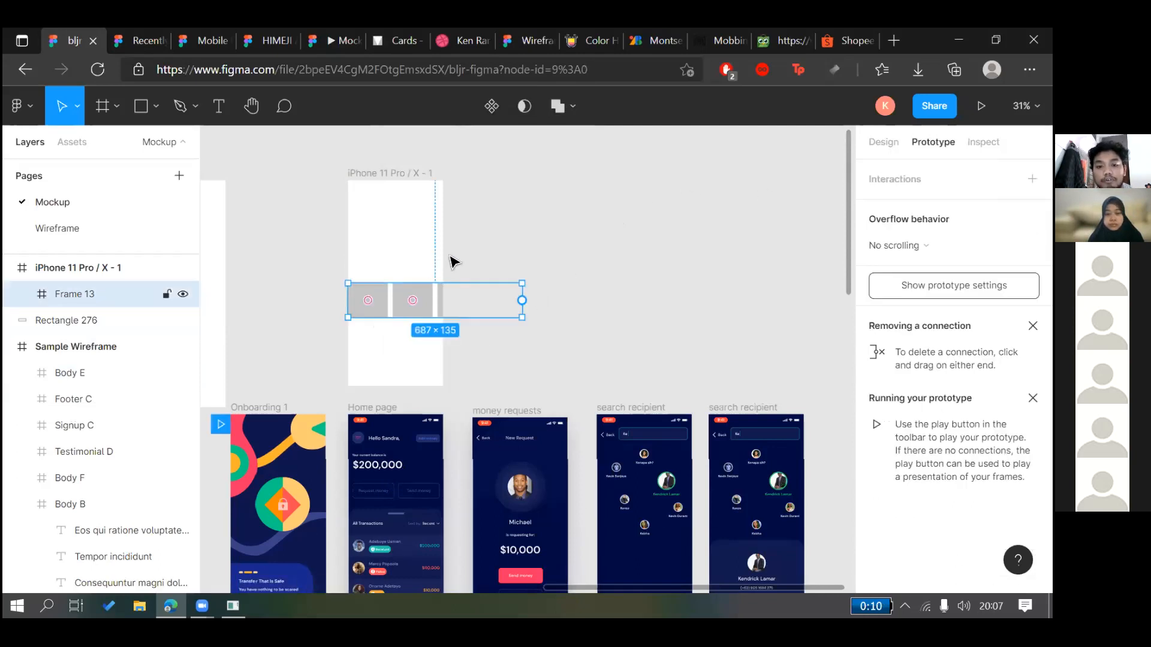
left_click(915, 246)
left_click(915, 246)
left_click(915, 245)
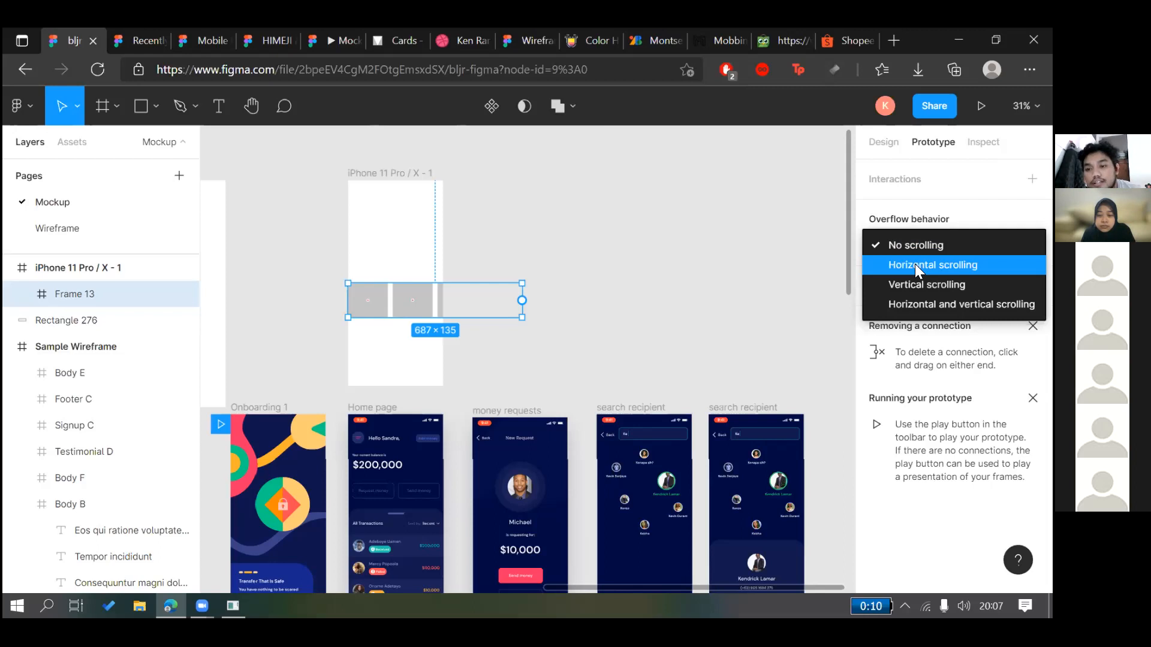
left_click(915, 264)
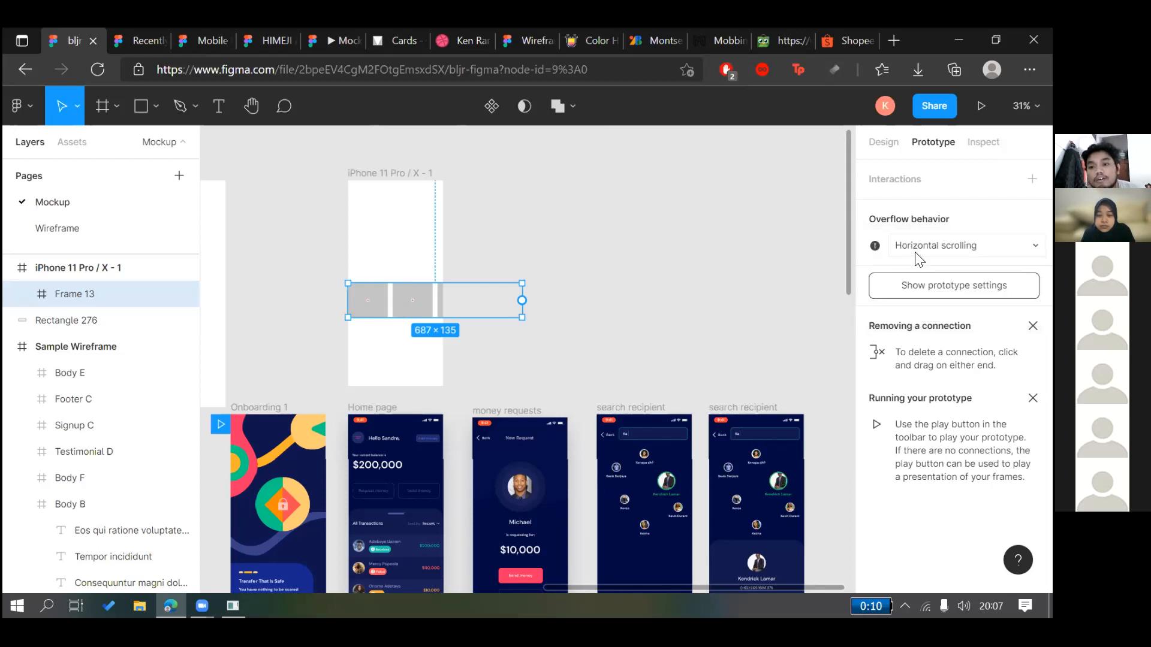
Narrow Frame 13 to 375×135 so its rectangles overflow, keeping horizontal scrolling
left_click_drag(527, 311, 446, 307)
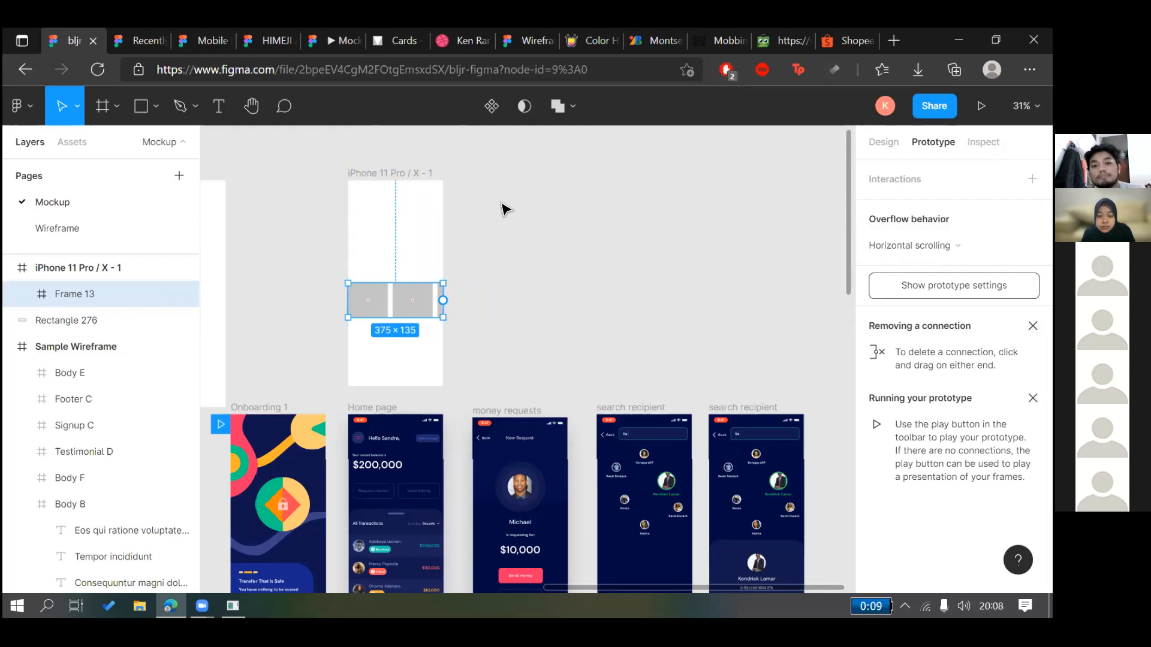
left_click(928, 251)
left_click(928, 246)
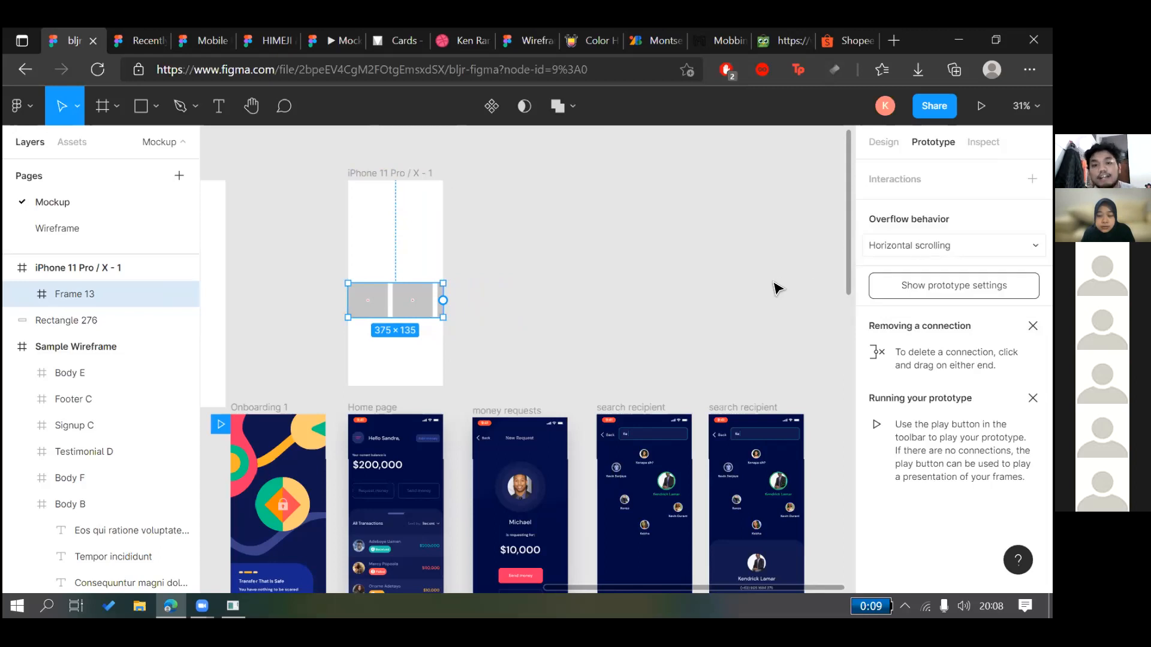
left_click(642, 240)
left_click(393, 174)
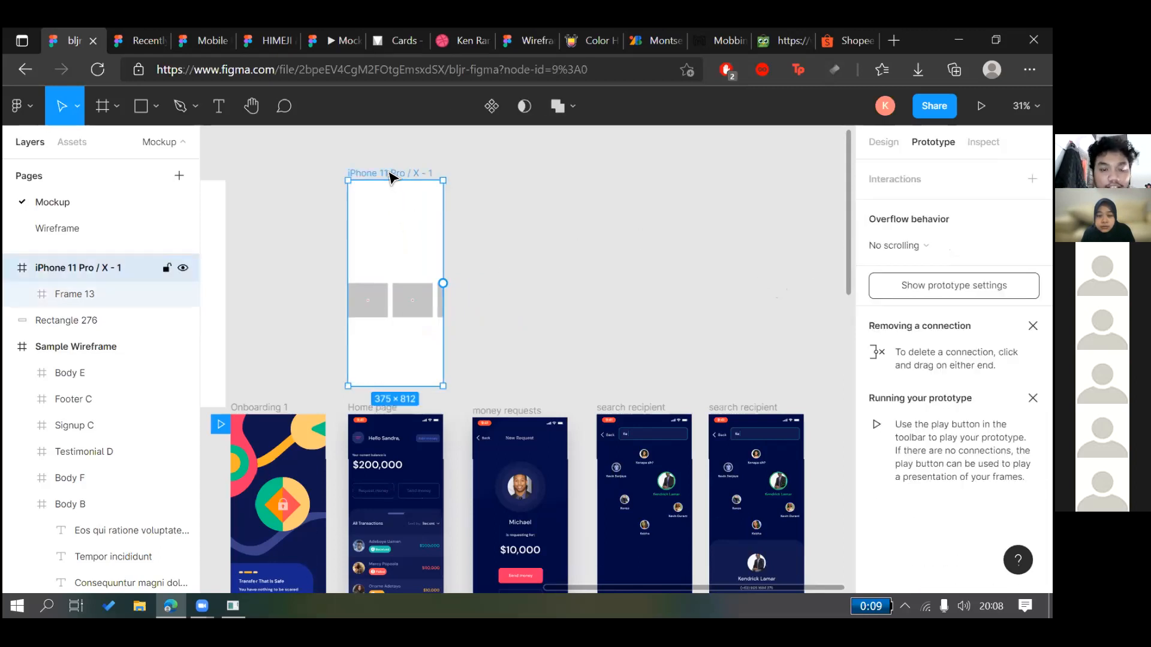
Preview the prototype, stepping through and restarting it, then return to the bljr figma editor
left_click(336, 40)
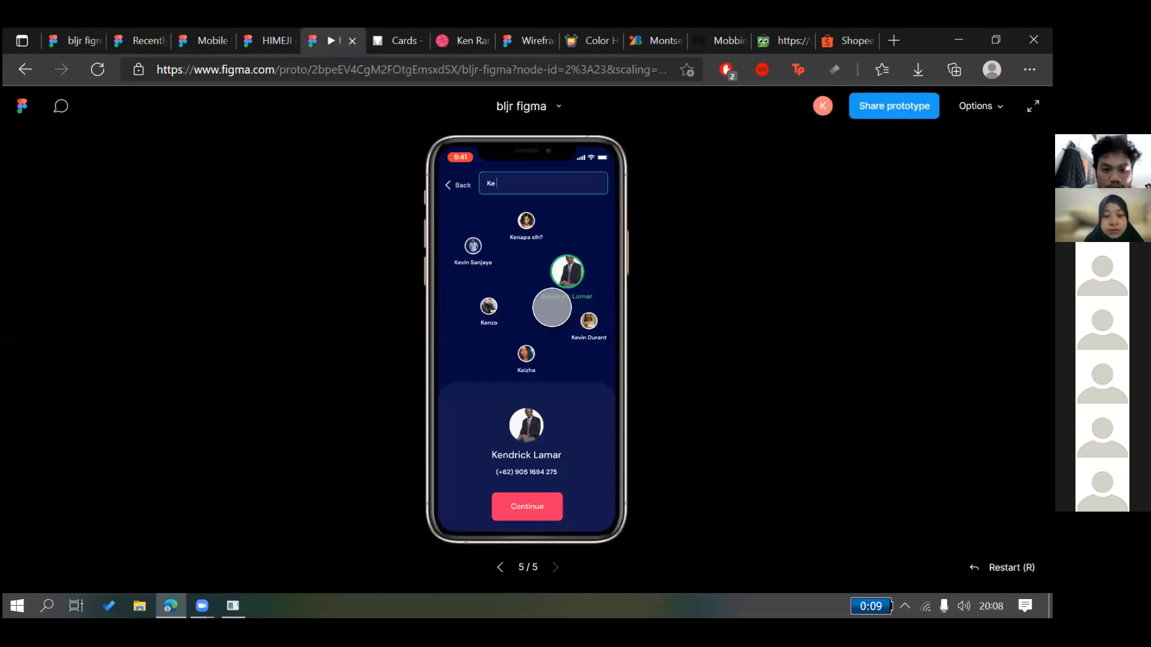
key("r")
key("Right")
key("Right")
key("Right")
key("Left")
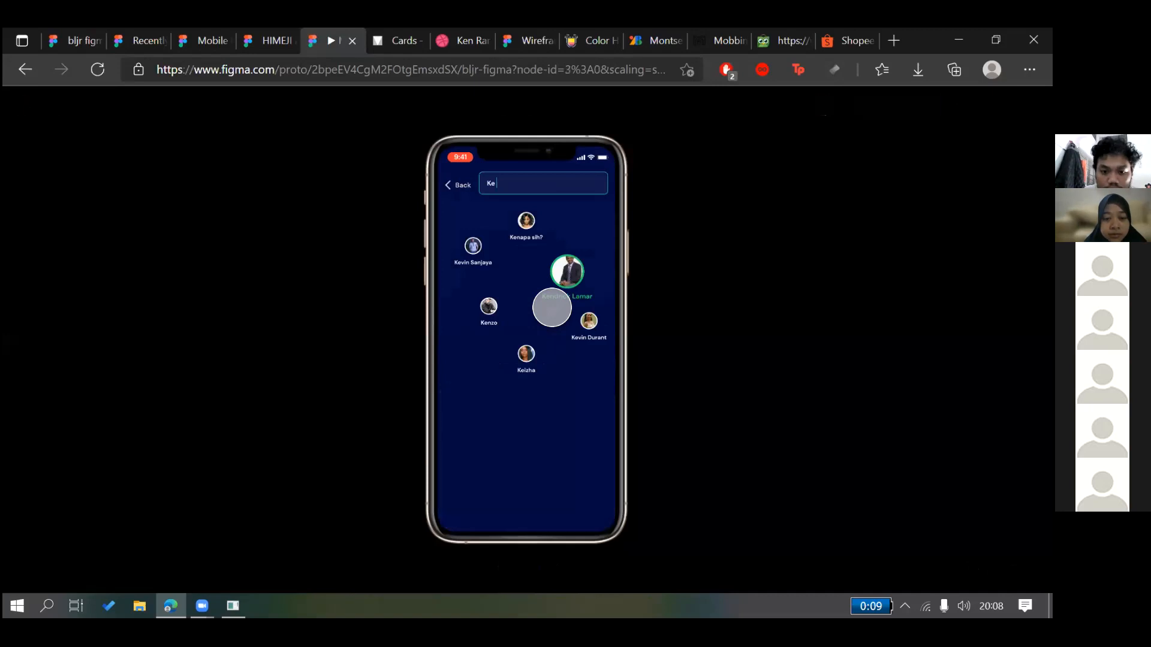
key("r")
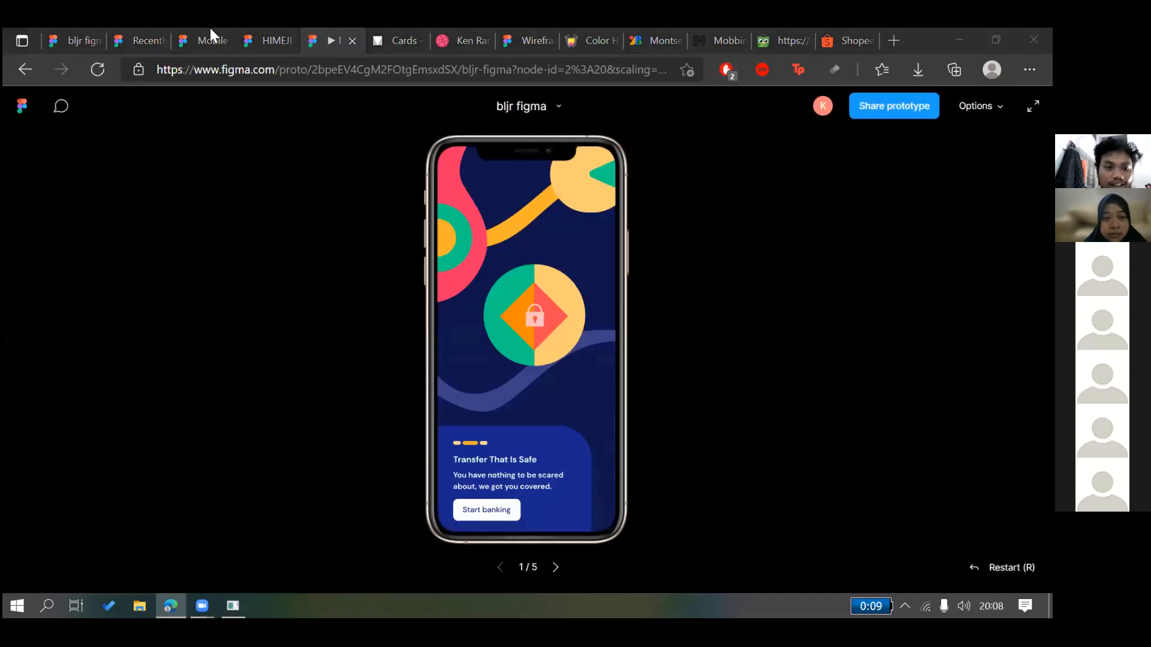
left_click(211, 37)
left_click(115, 33)
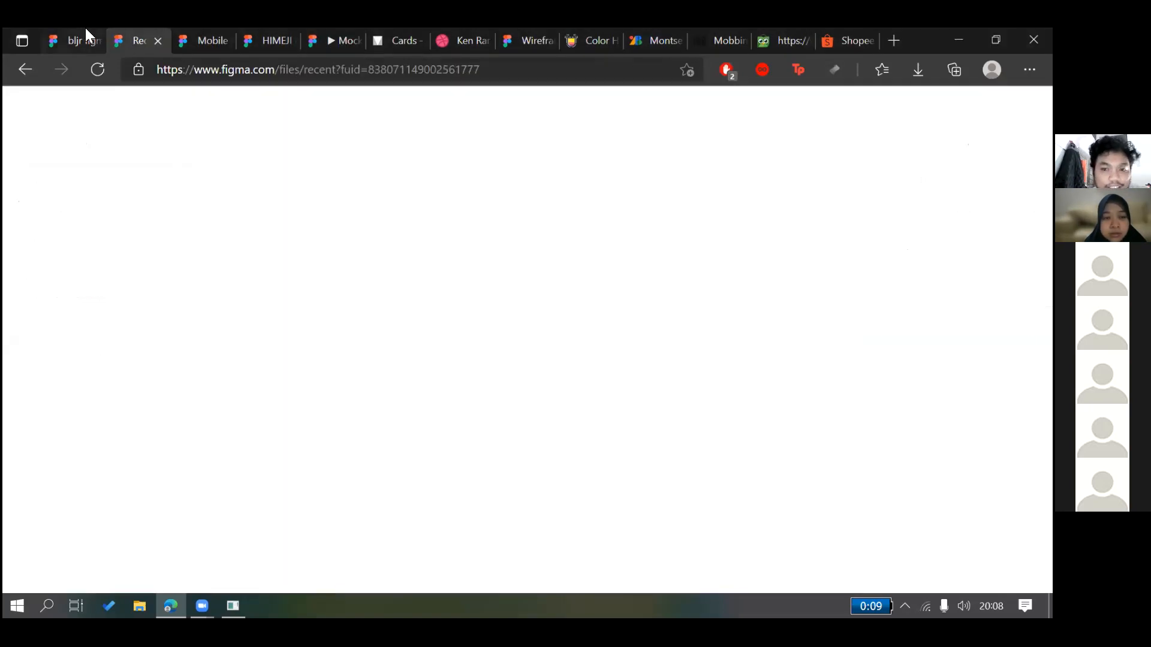
key("ctrl+shift+Tab")
Make iPhone 11 Pro / X - 1 the starting frame and reopen the prototype preview
left_click(767, 233)
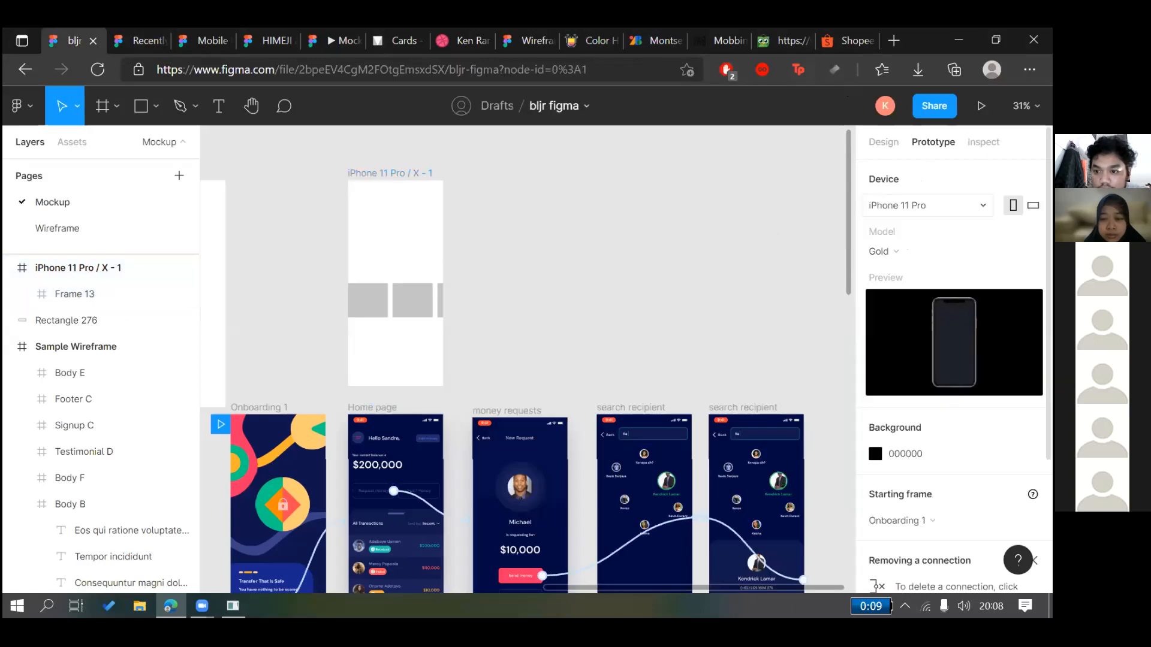
scroll(929, 269, "down", 2)
left_click(953, 449)
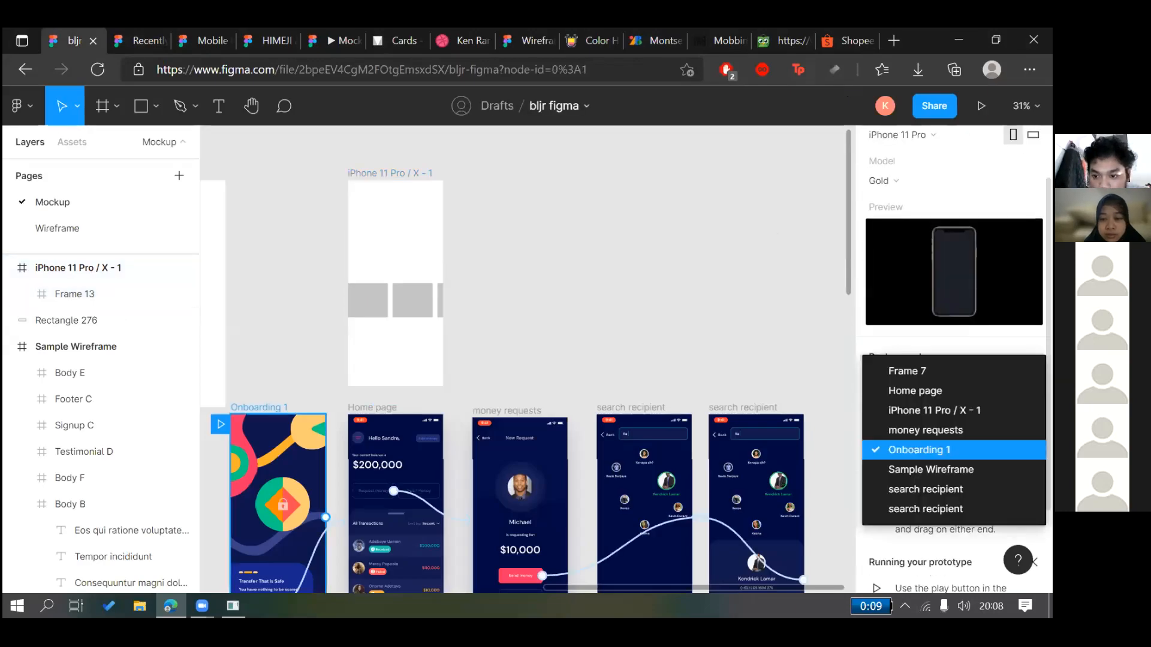
left_click(899, 411)
left_click(223, 28)
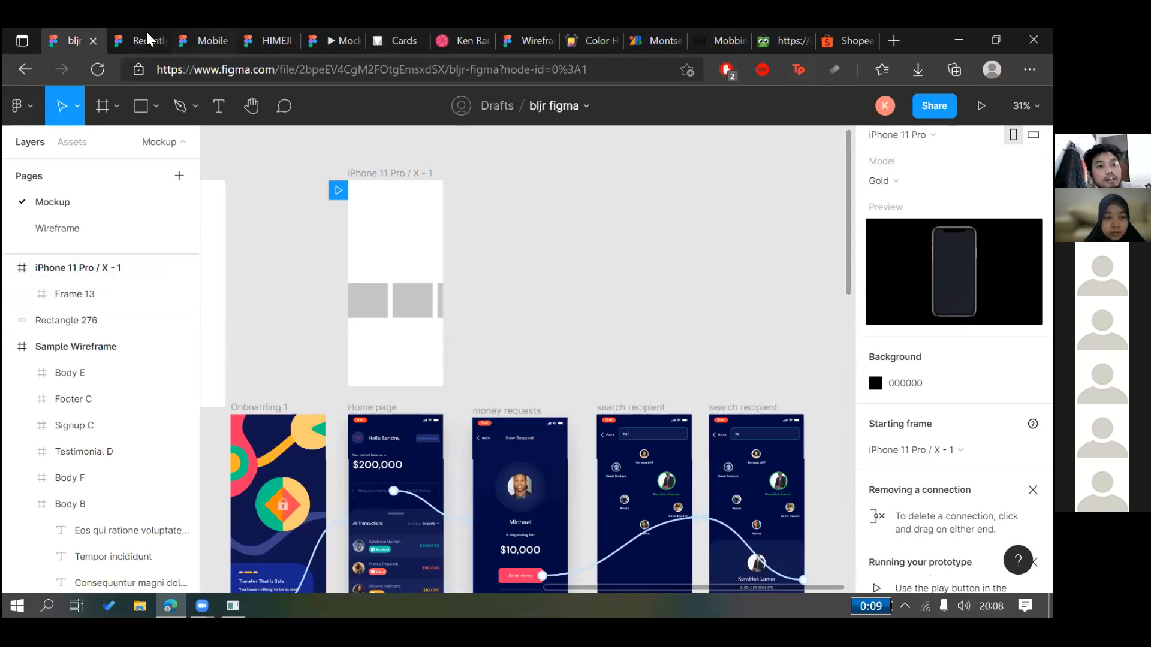
left_click(149, 33)
left_click(340, 40)
Restart the prototype with R and swipe the grey card row to its last card
key("r")
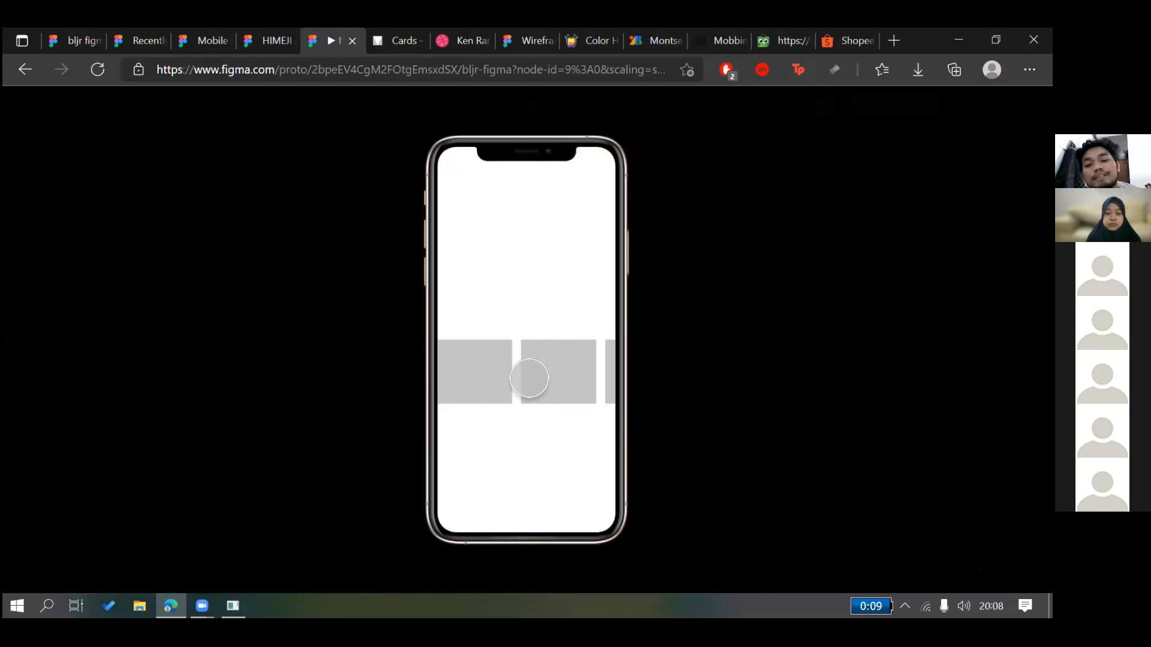
left_click_drag(571, 364, 531, 371)
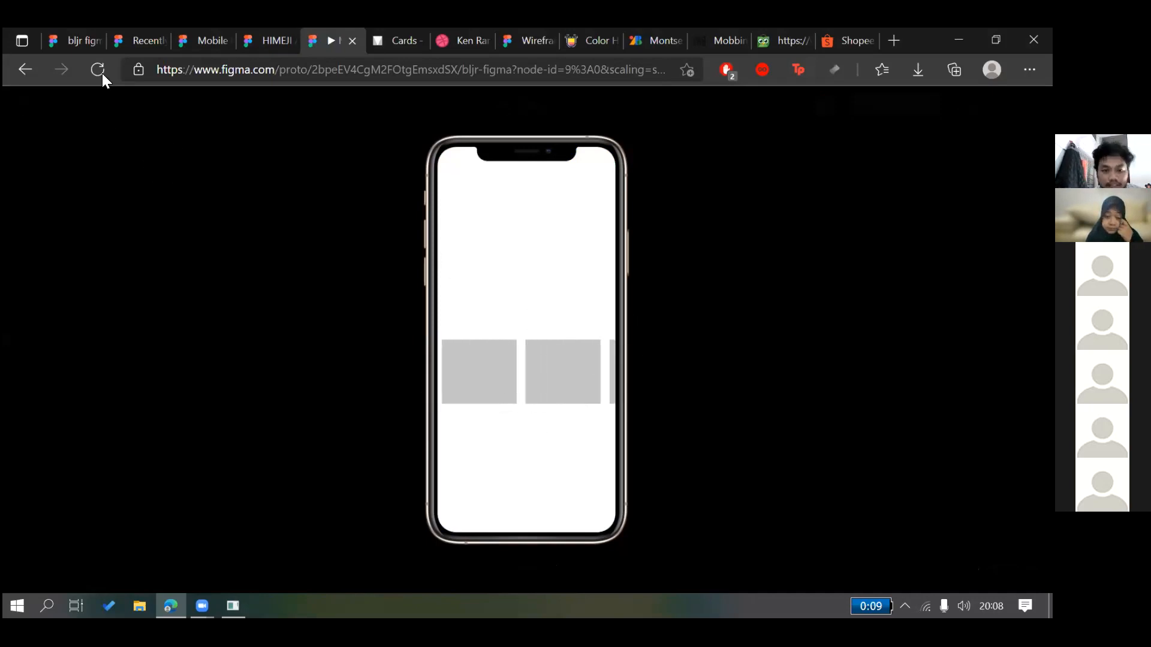
left_click(75, 40)
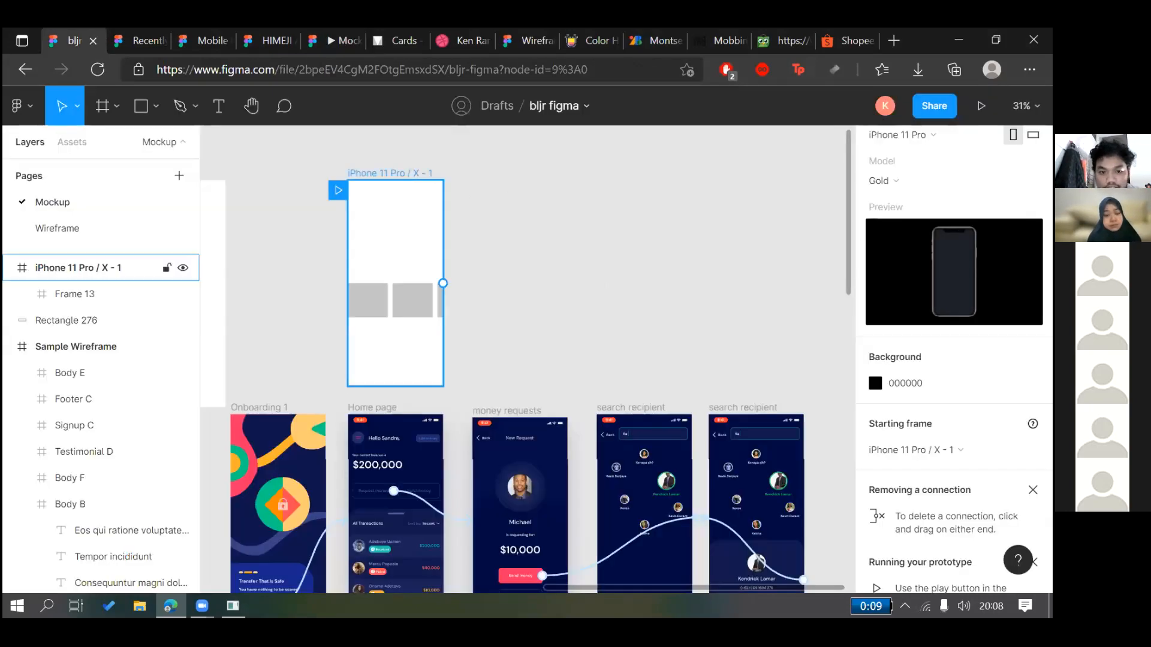
In the editor, keep Frame 13's overflow set to horizontal scrolling
left_click(384, 174)
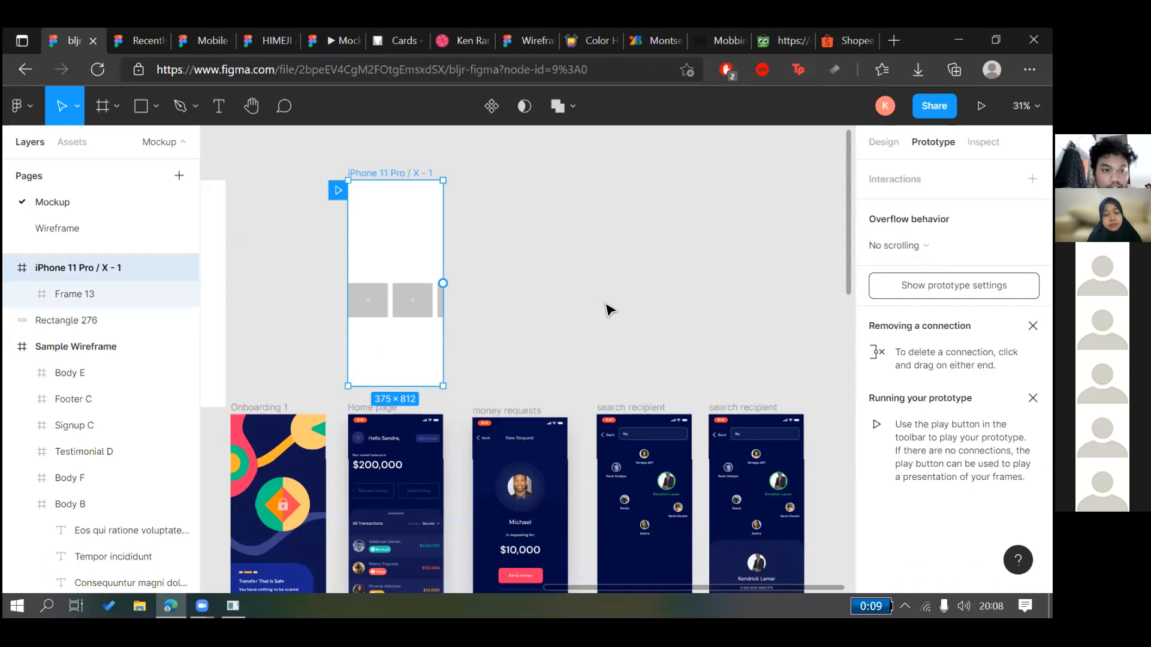
left_click(406, 299)
left_click(911, 247)
left_click(909, 246)
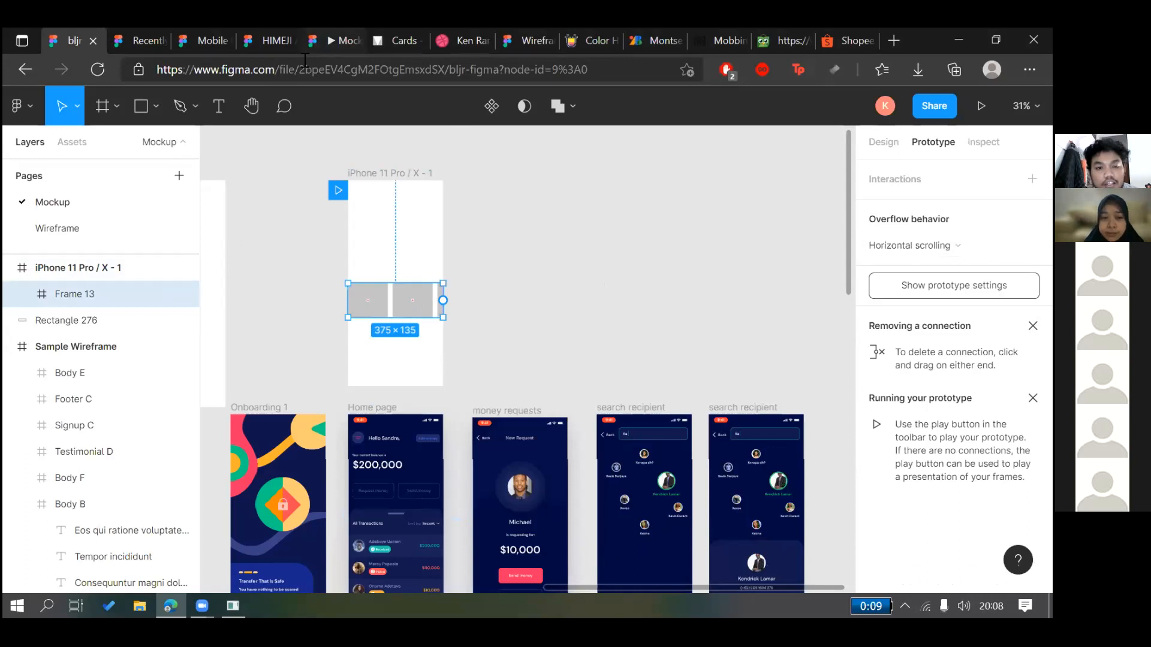
Preview again, swiping the grey card row back and forth, then return to the editor
left_click(335, 42)
left_click_drag(546, 379, 625, 375)
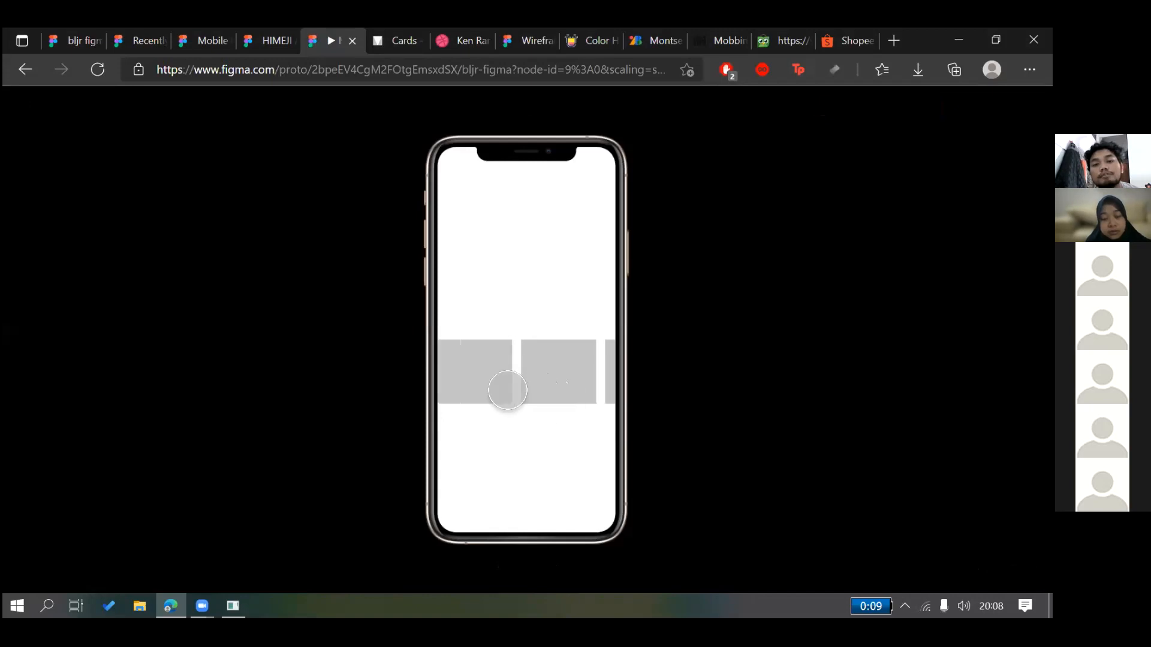
left_click_drag(518, 369, 644, 365)
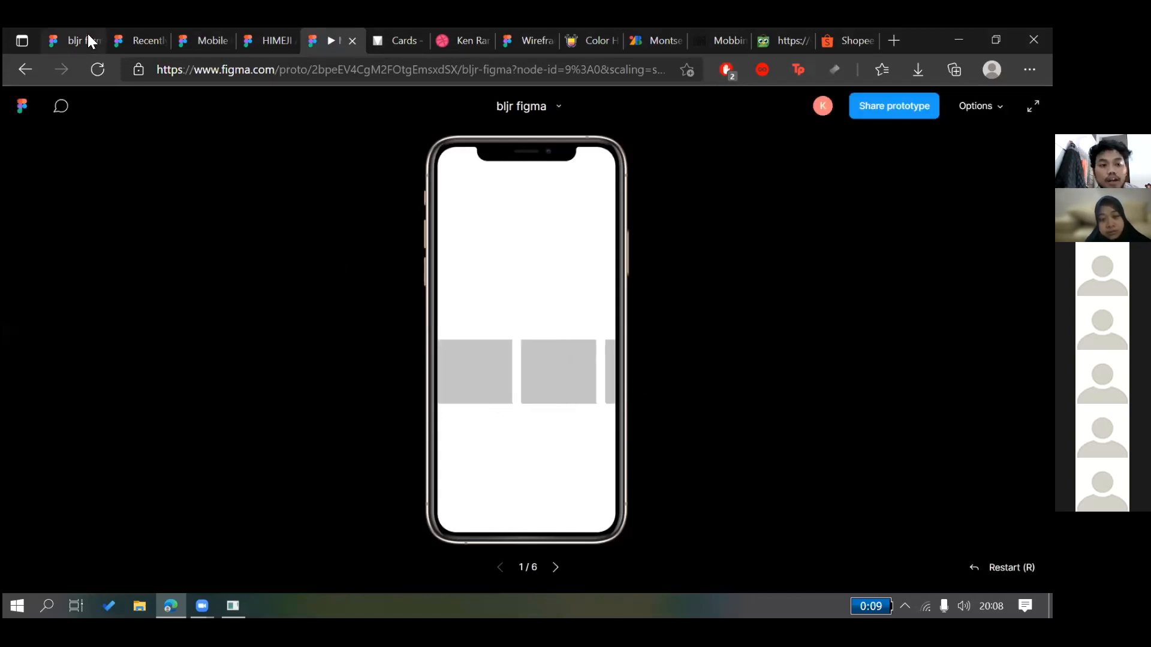
key("ctrl+1")
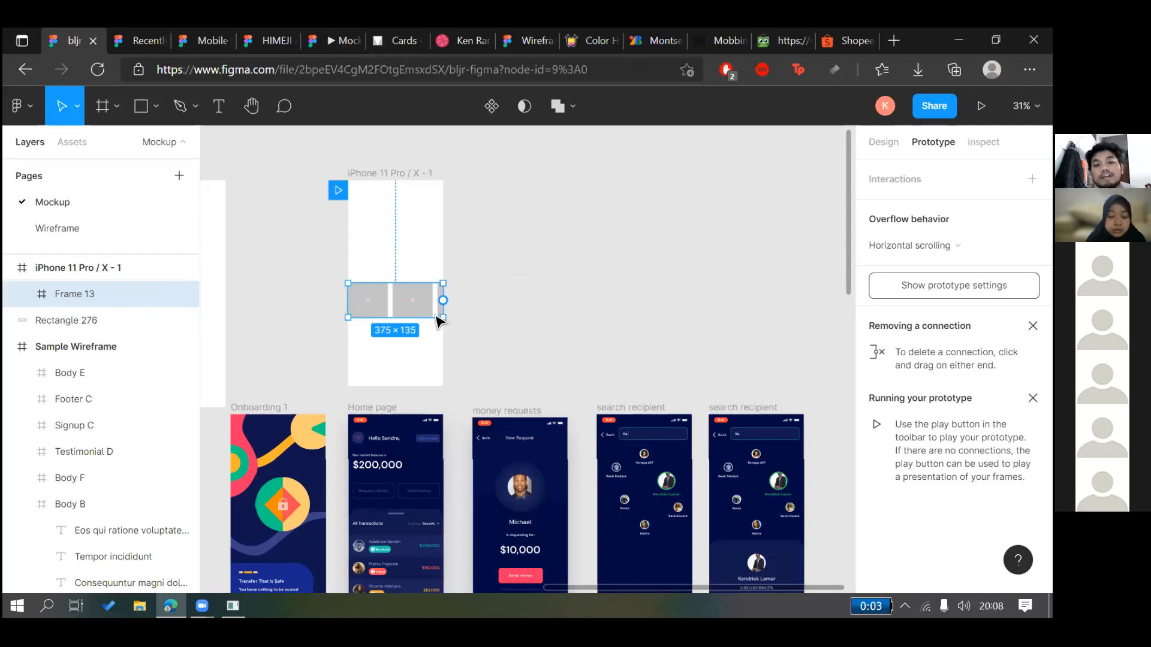
left_click(513, 319)
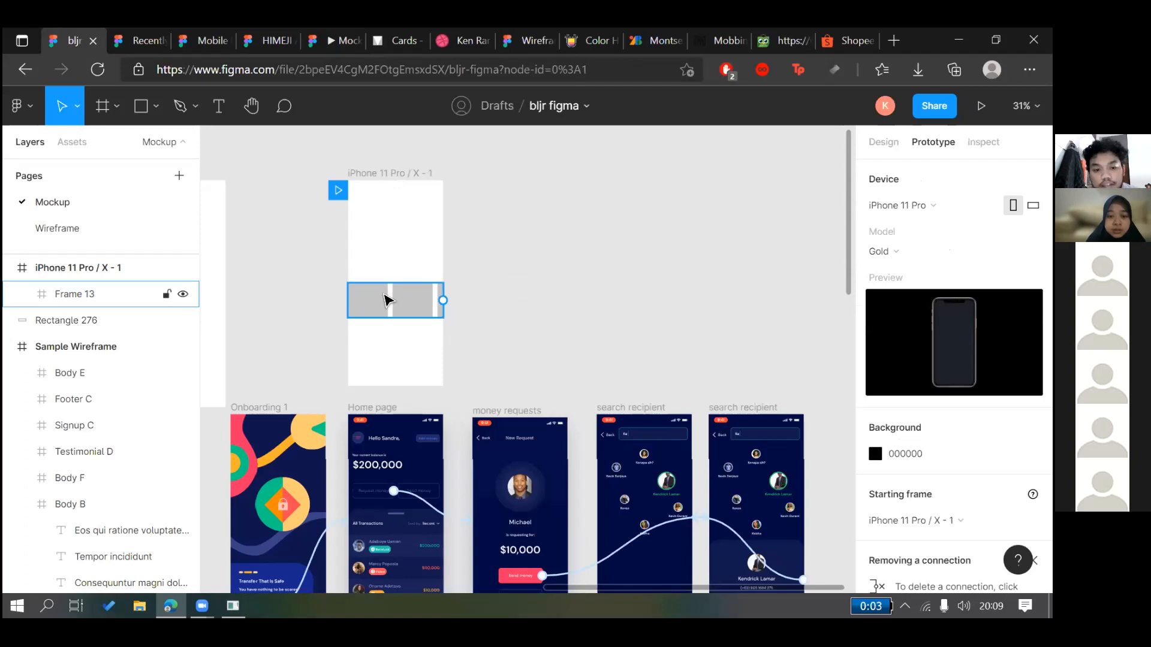
Recolour Rectangle 277 pink and Rectangle 278 red in Frame 13
left_click(385, 298)
key("Return")
left_click(883, 142)
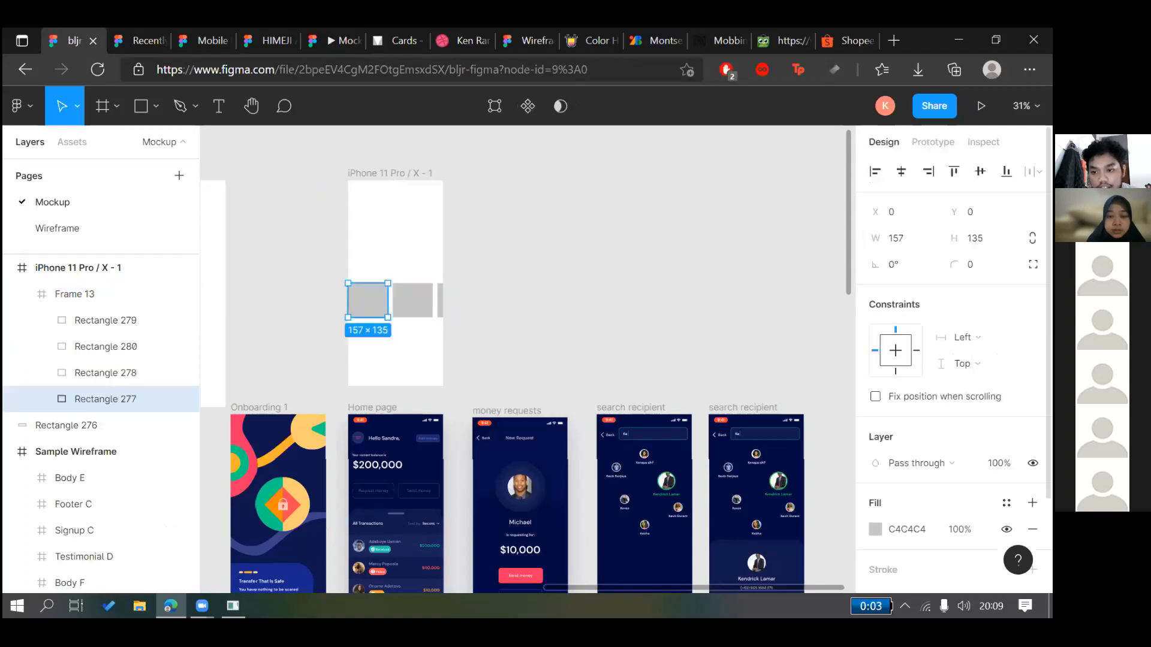
left_click(875, 529)
left_click(707, 213)
key("Escape")
key("Escape")
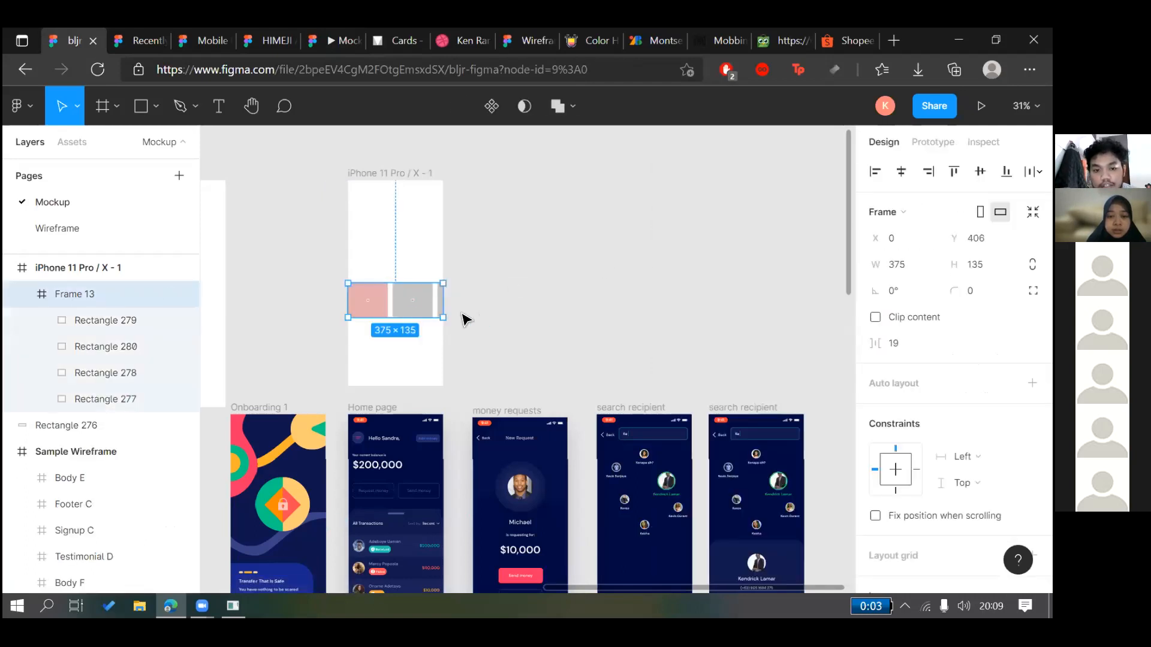
left_click(432, 315)
left_click(874, 529)
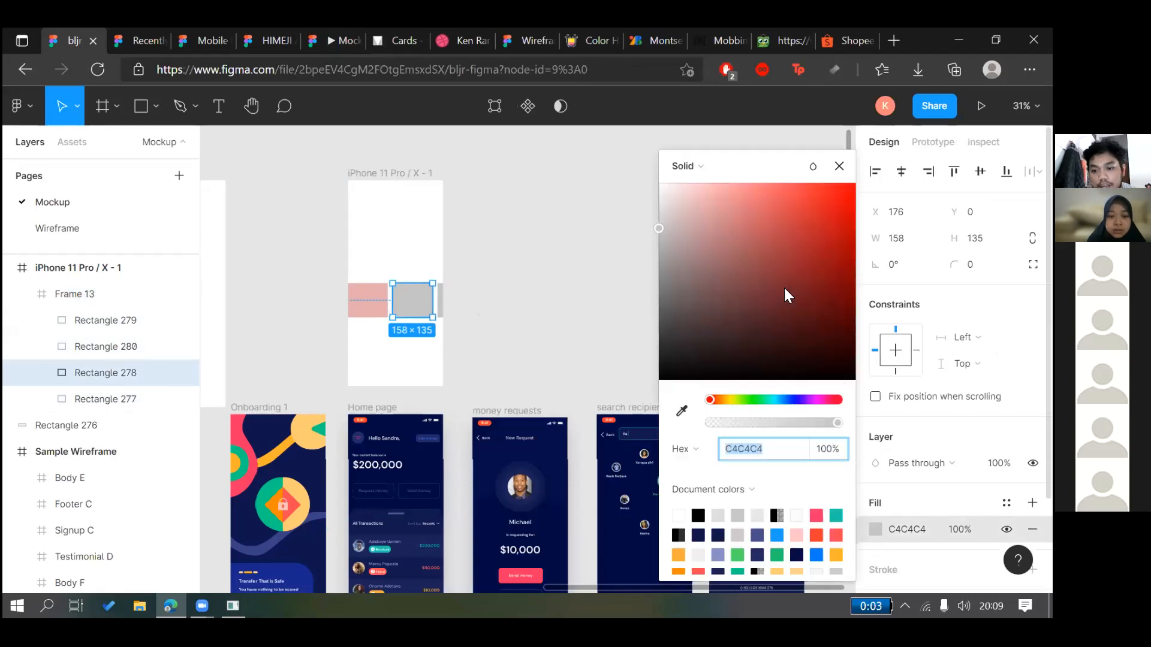
left_click(783, 290)
left_click(722, 281)
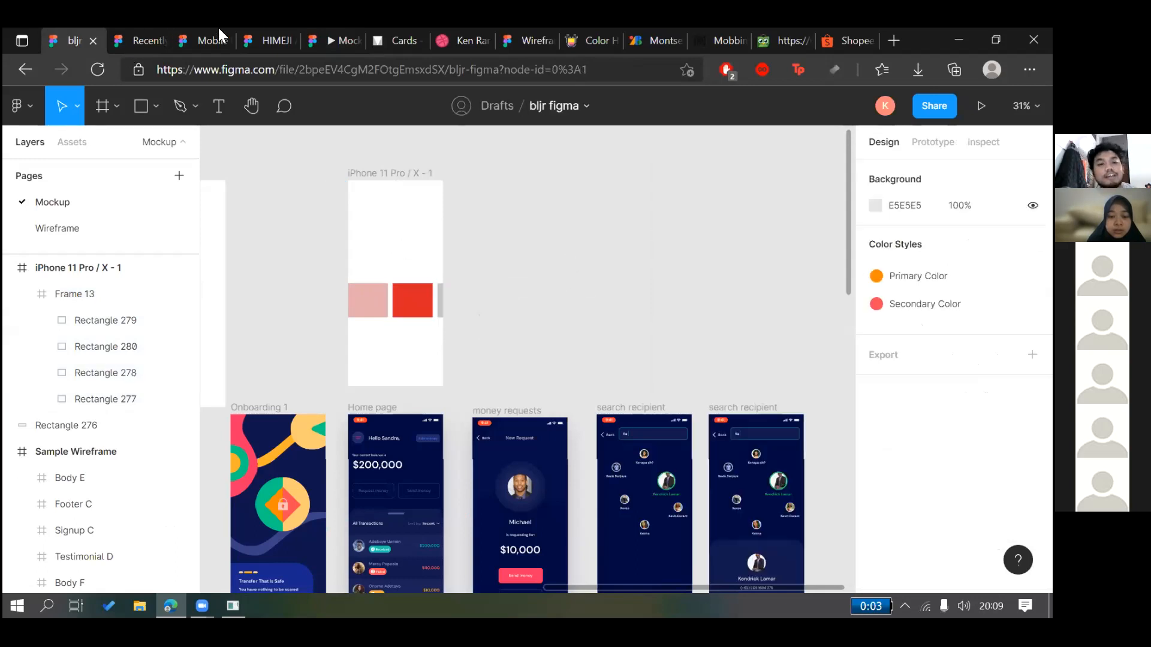
Preview the recoloured cards, then confirm Frame 13 keeps horizontal scrolling
left_click(340, 41)
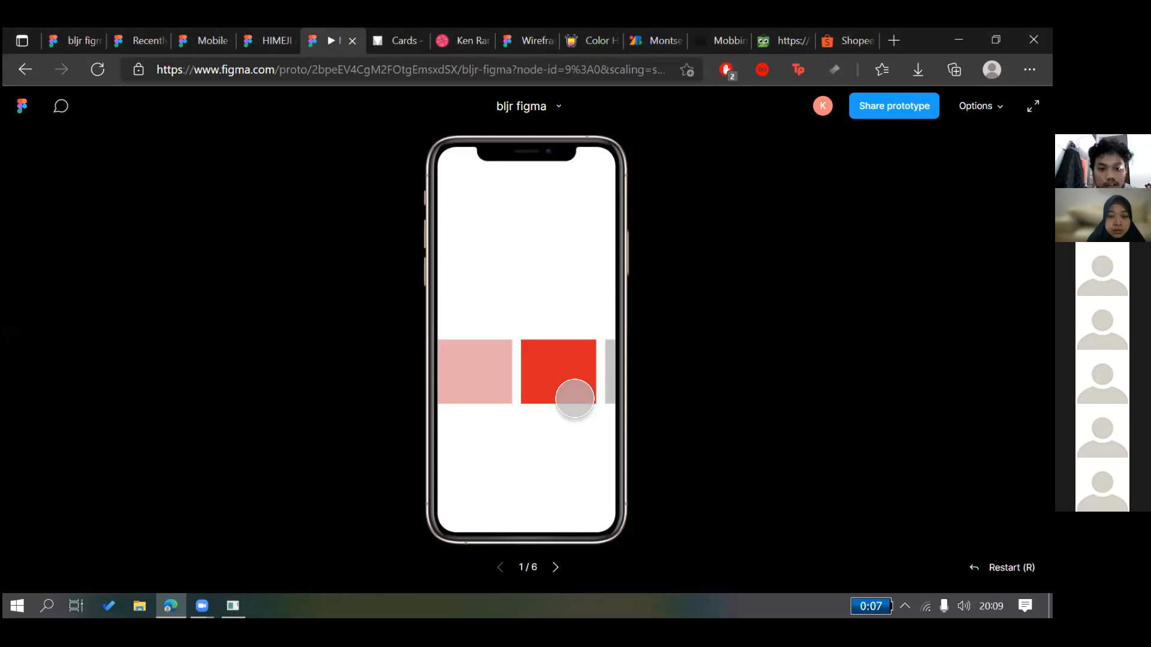
left_click(72, 34)
left_click(397, 298)
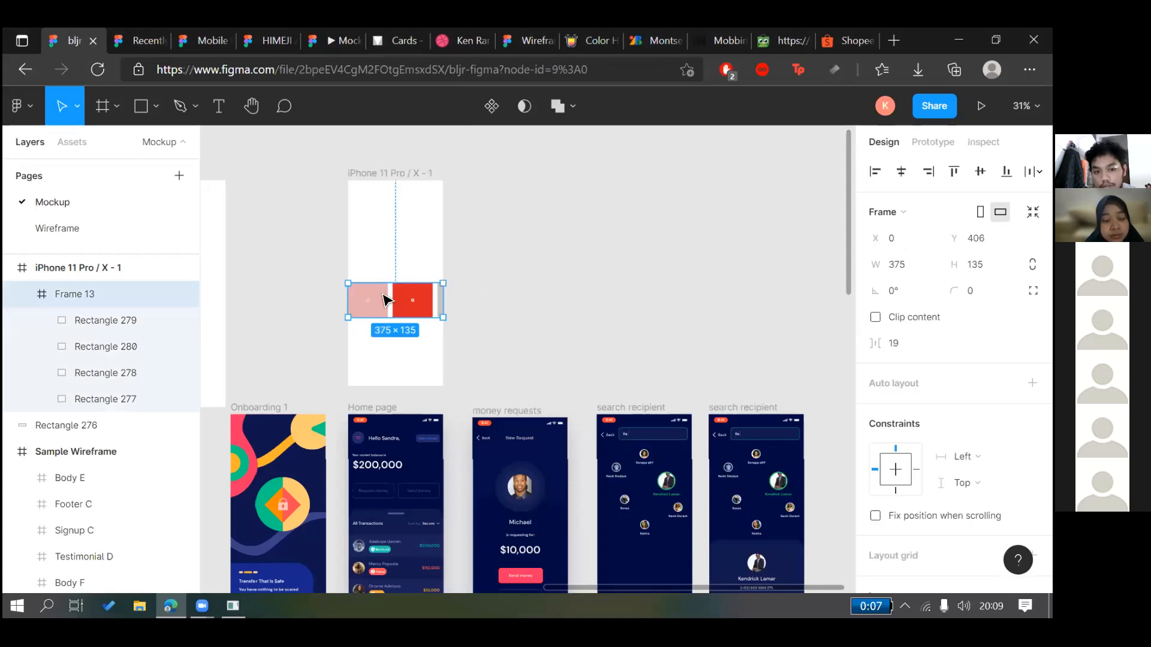
left_click(932, 142)
left_click(931, 247)
left_click(931, 245)
left_click(580, 204)
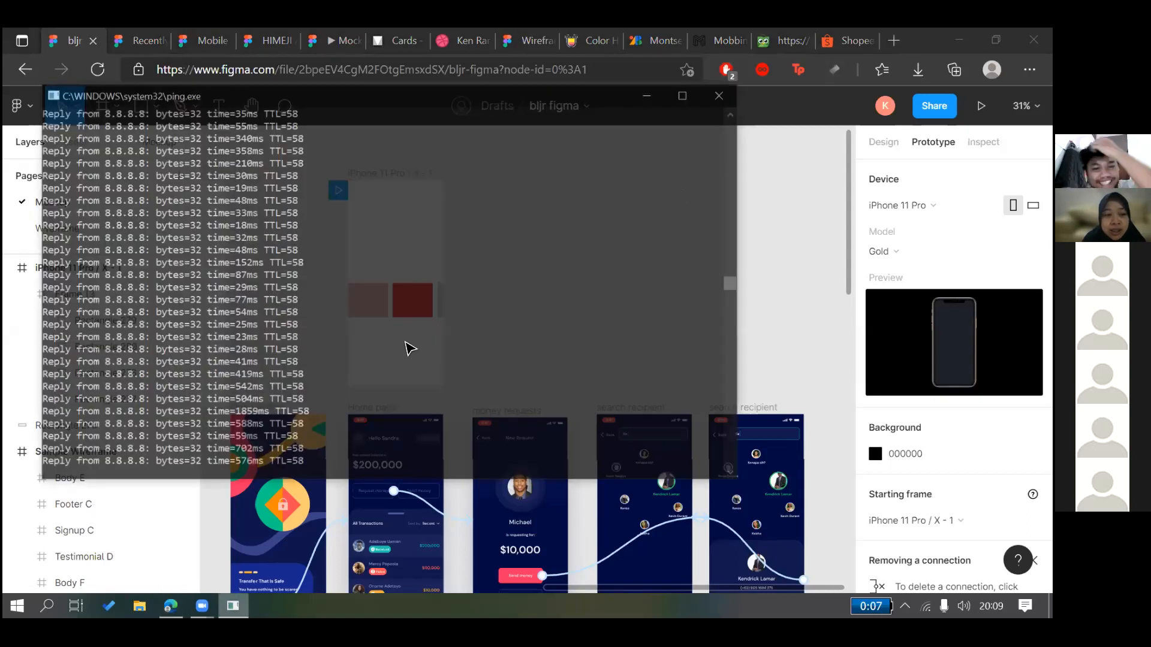
key("alt+Tab")
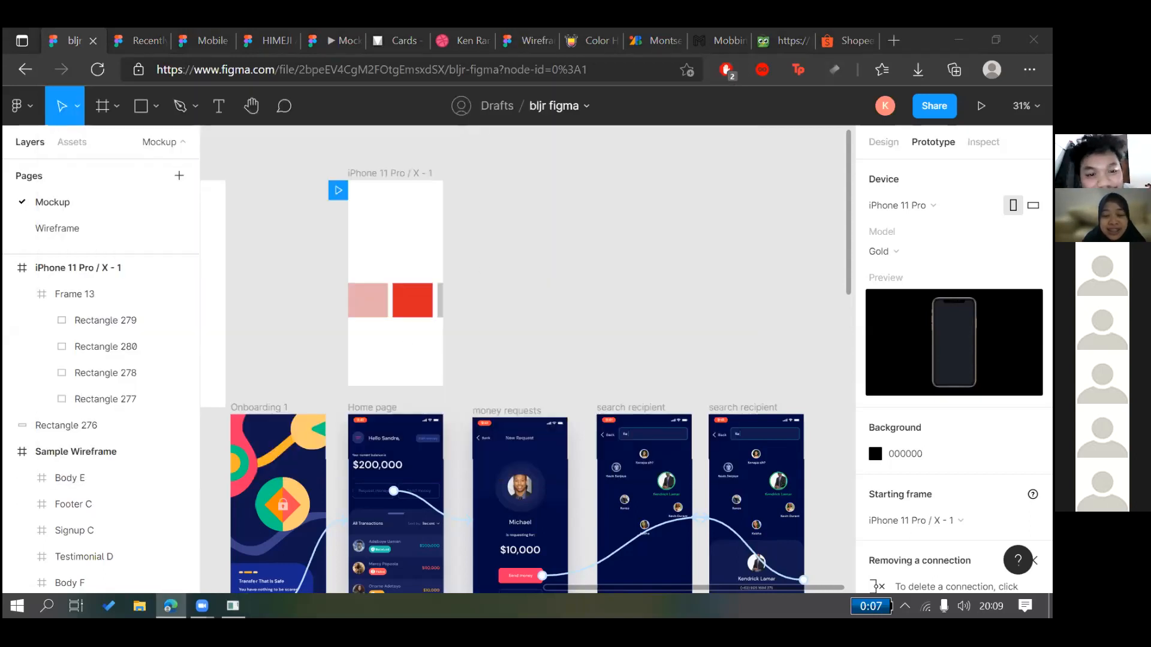
Align Frame 13 to the vertical centre of the iPhone 11 Pro / X - 1 frame with Alt+V
left_click(232, 606)
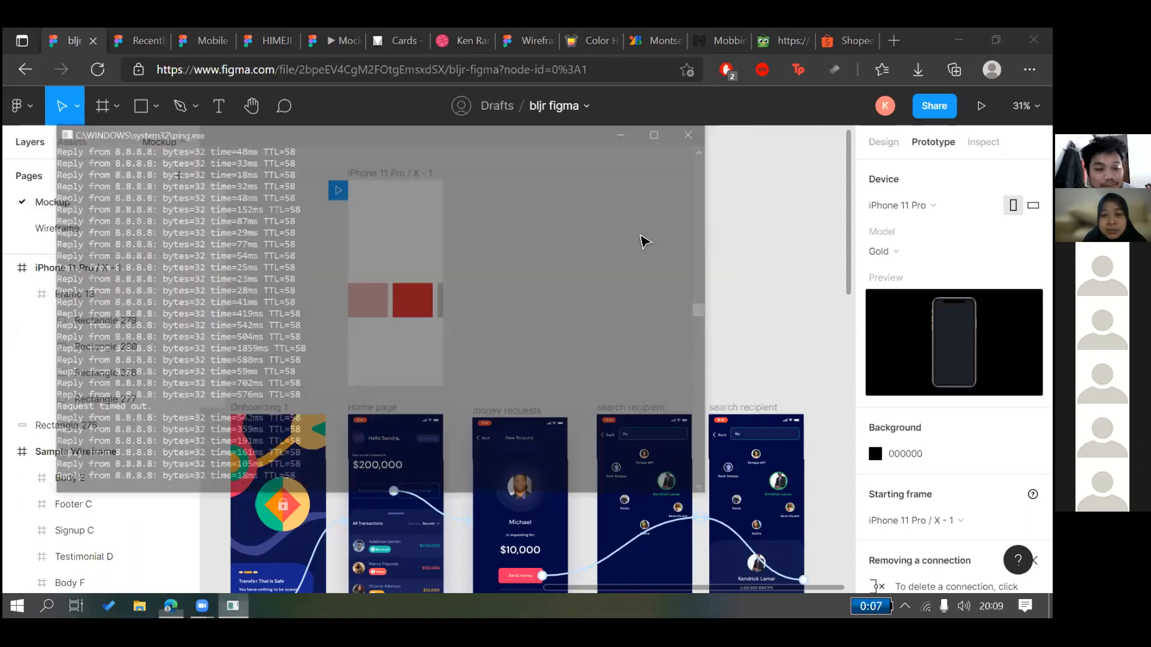
key("alt+Tab")
left_click(410, 294)
left_click(221, 157)
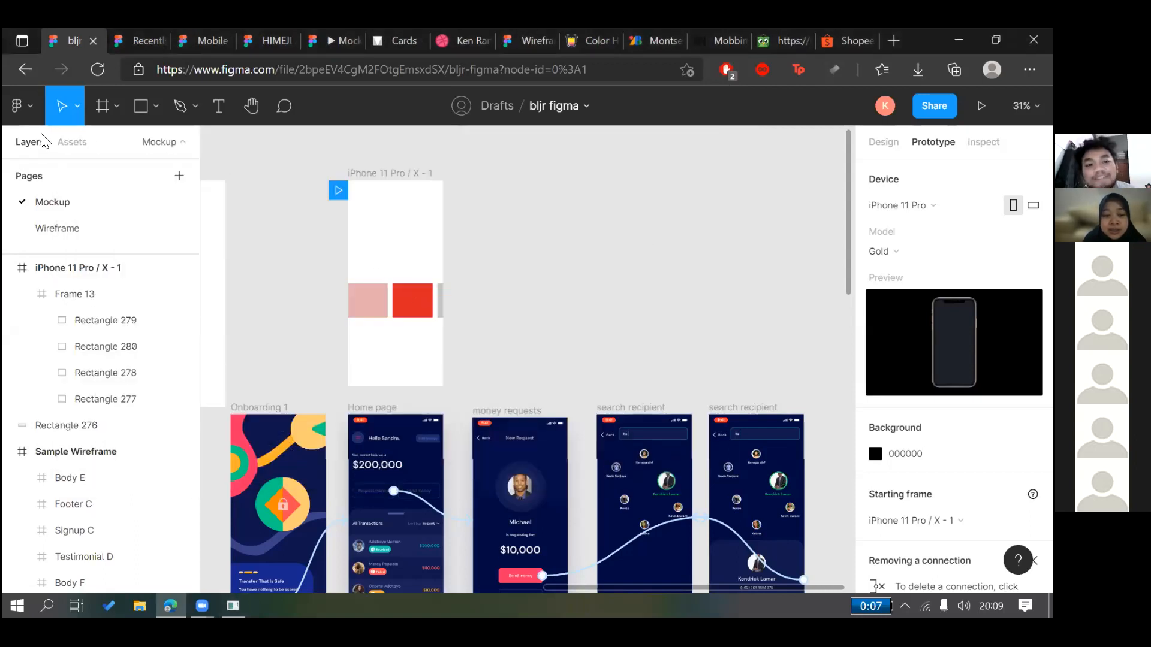
left_click(885, 143)
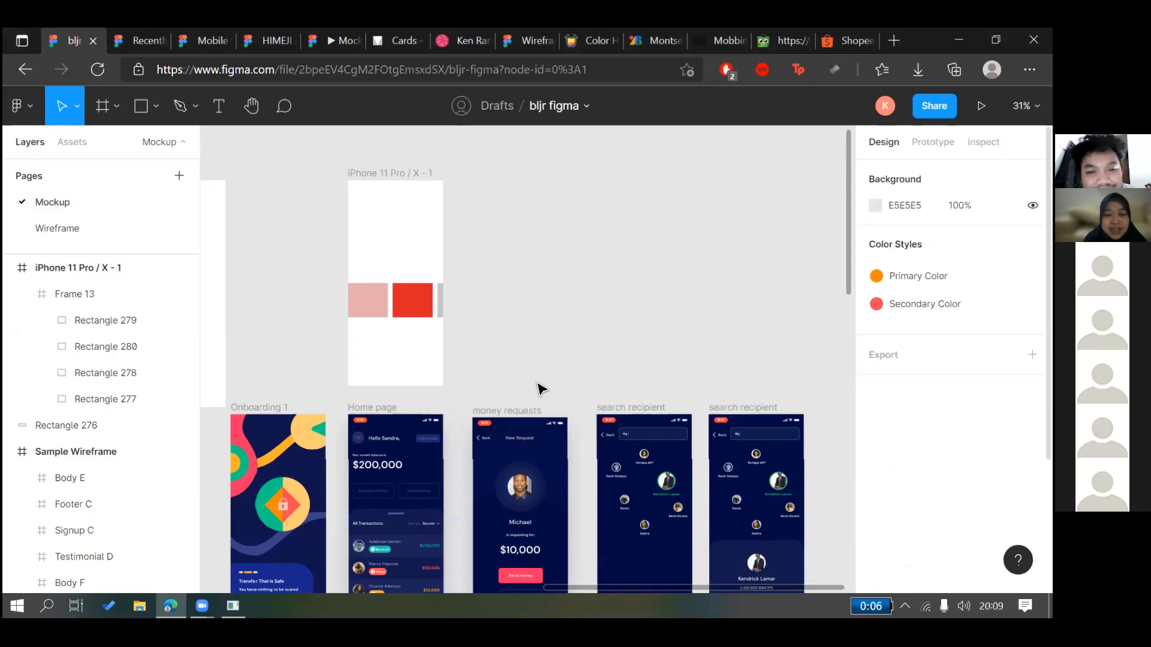
left_click(412, 300)
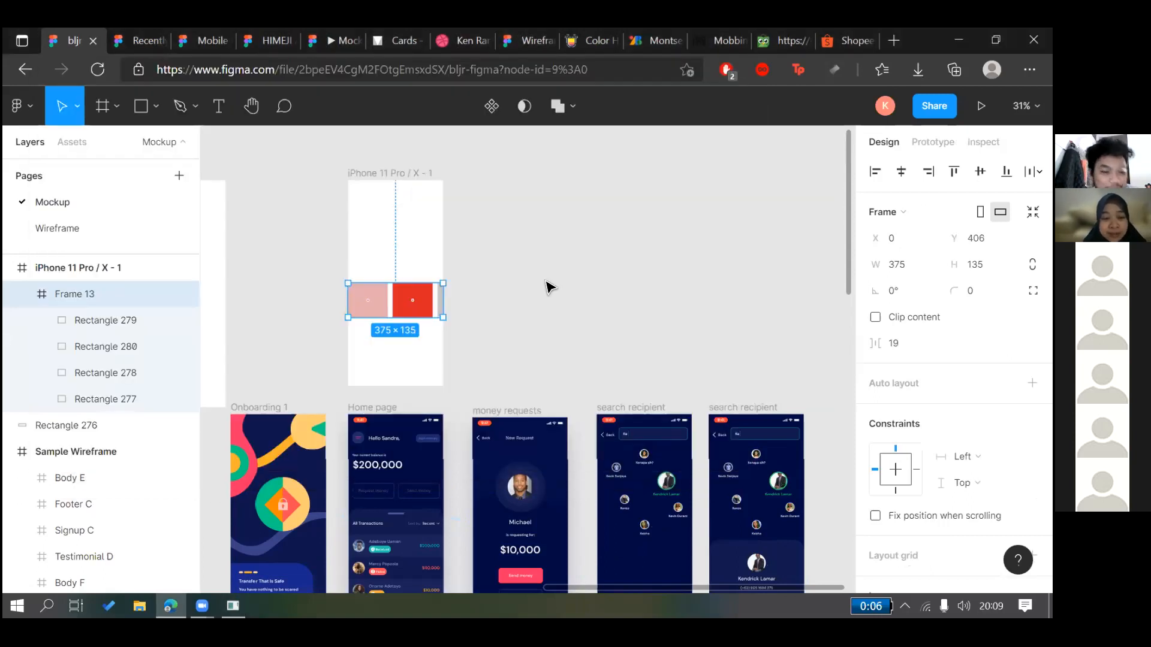
left_click(478, 316)
left_click(411, 300)
key("alt+v")
Check Frame 13's new position by reselecting it and Rectangle 278
left_click(507, 286)
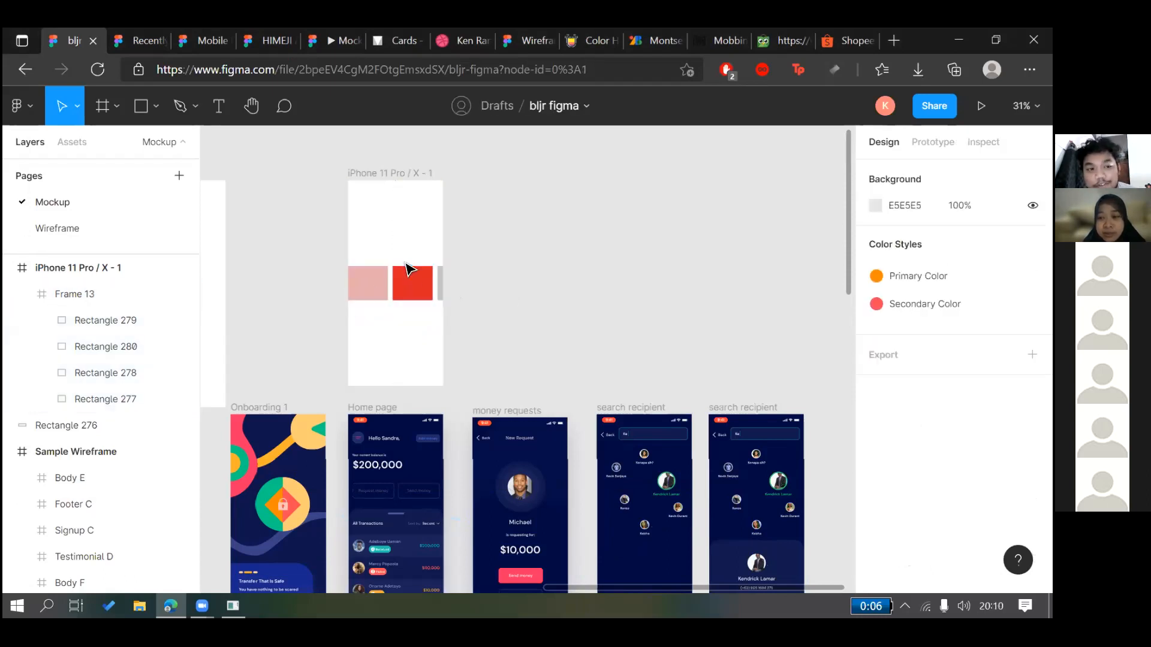
left_click(430, 287)
double_click(432, 288)
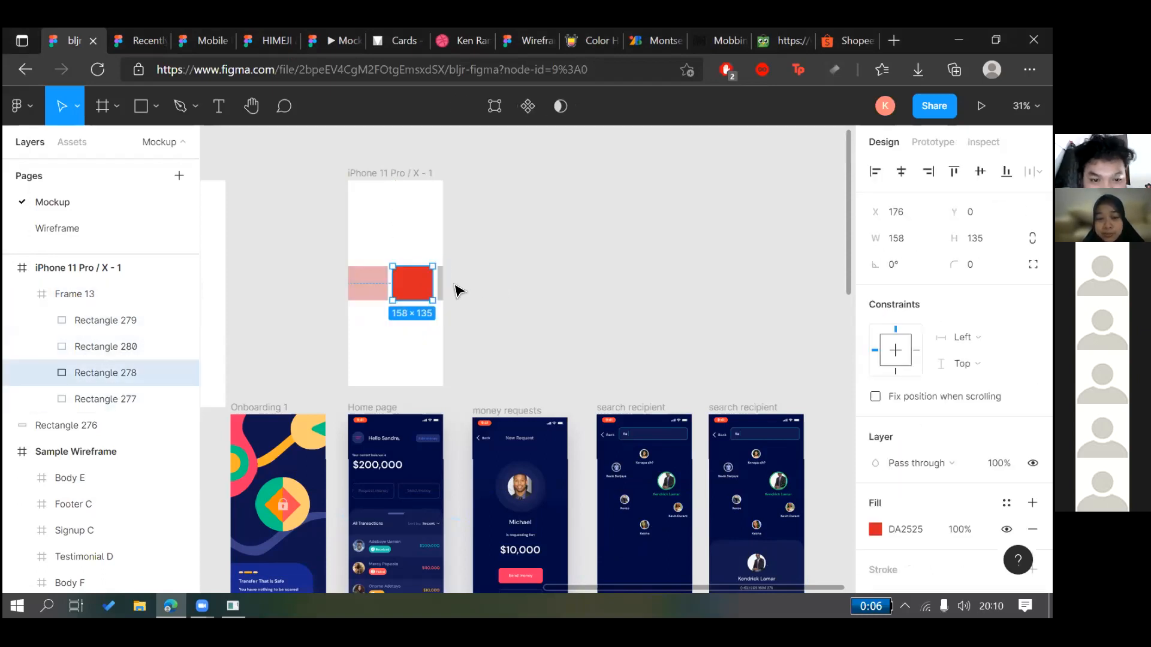
left_click(456, 285)
left_click(442, 288)
left_click(484, 261)
left_click(425, 292)
left_click(560, 273)
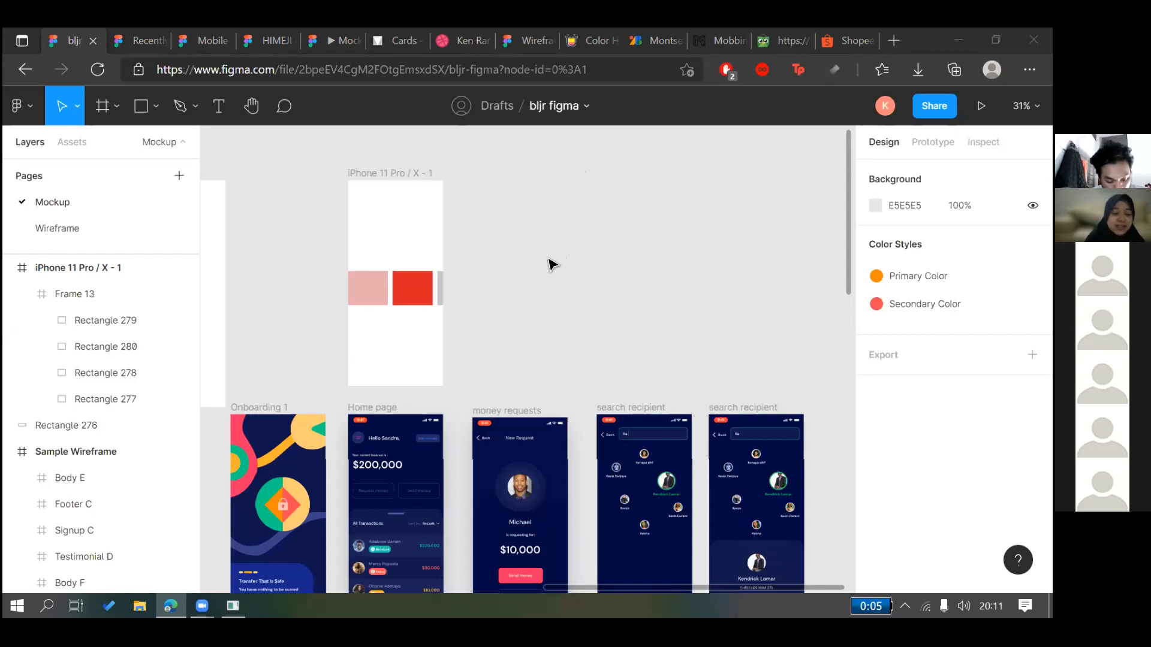
Open a new blank Edge tab beside the bljr figma file
left_click_drag(517, 232, 568, 292)
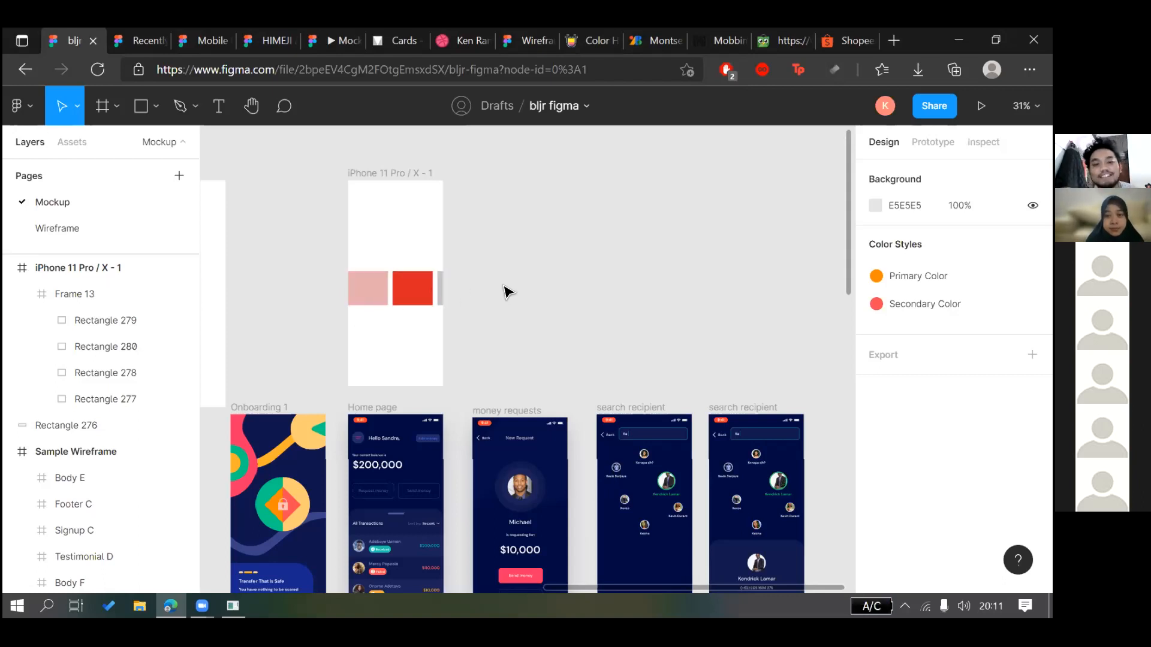
key("ctrl+t")
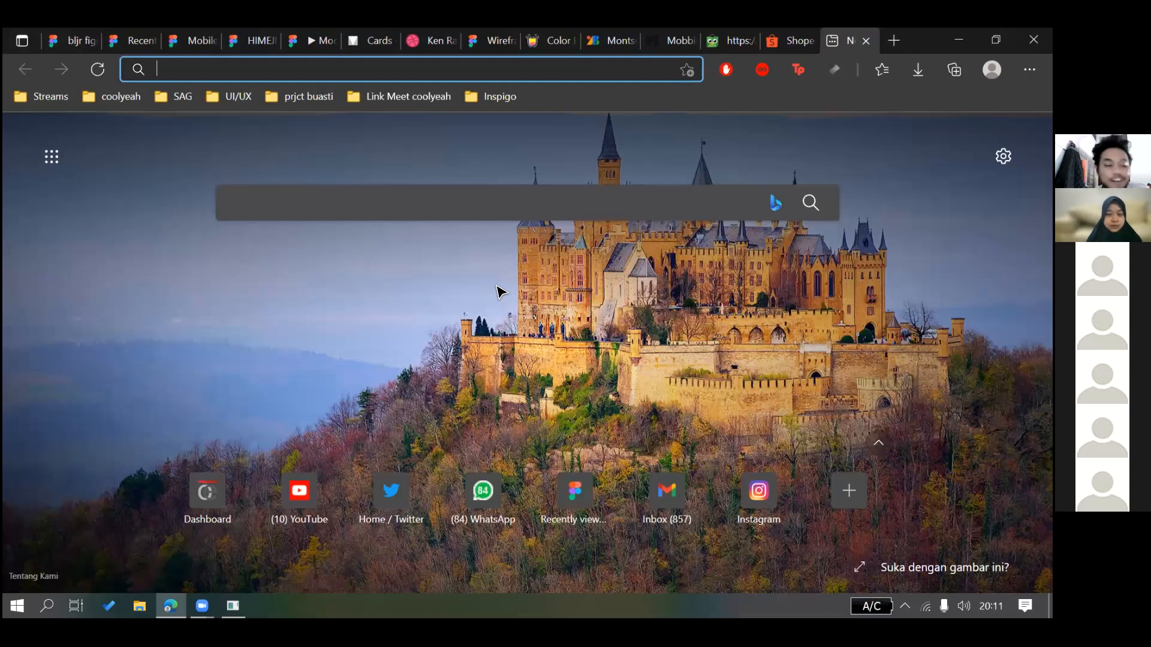
Load flaticon.com in a fresh tab and browse its trending icon packs
key("ctrl+w")
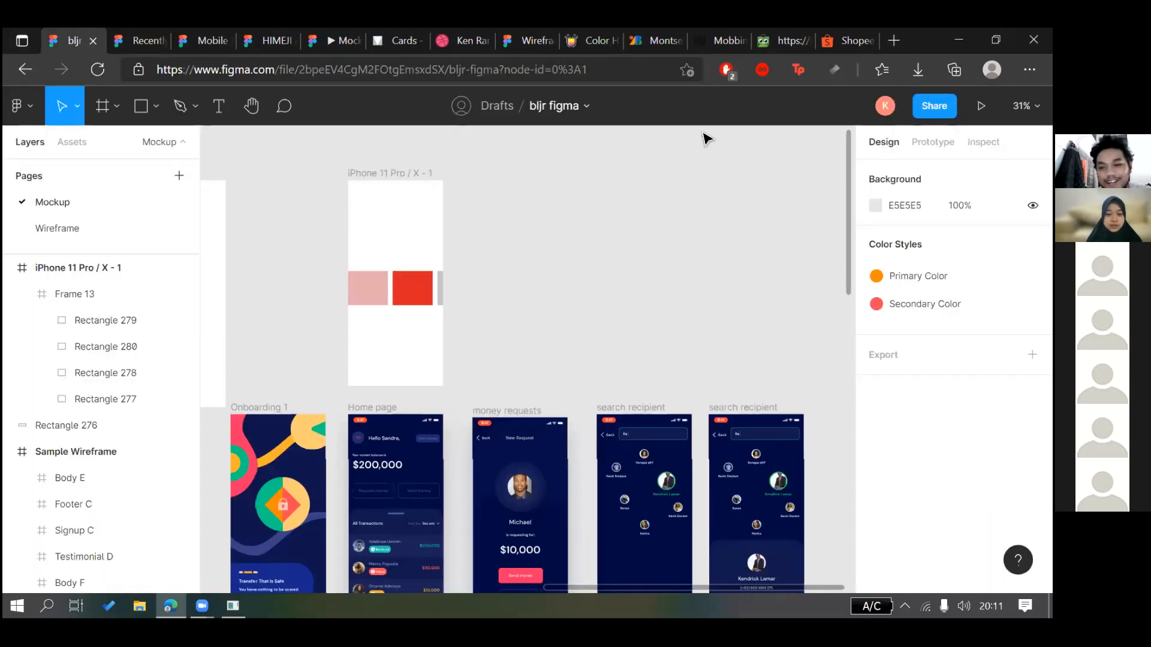
key("ctrl+t")
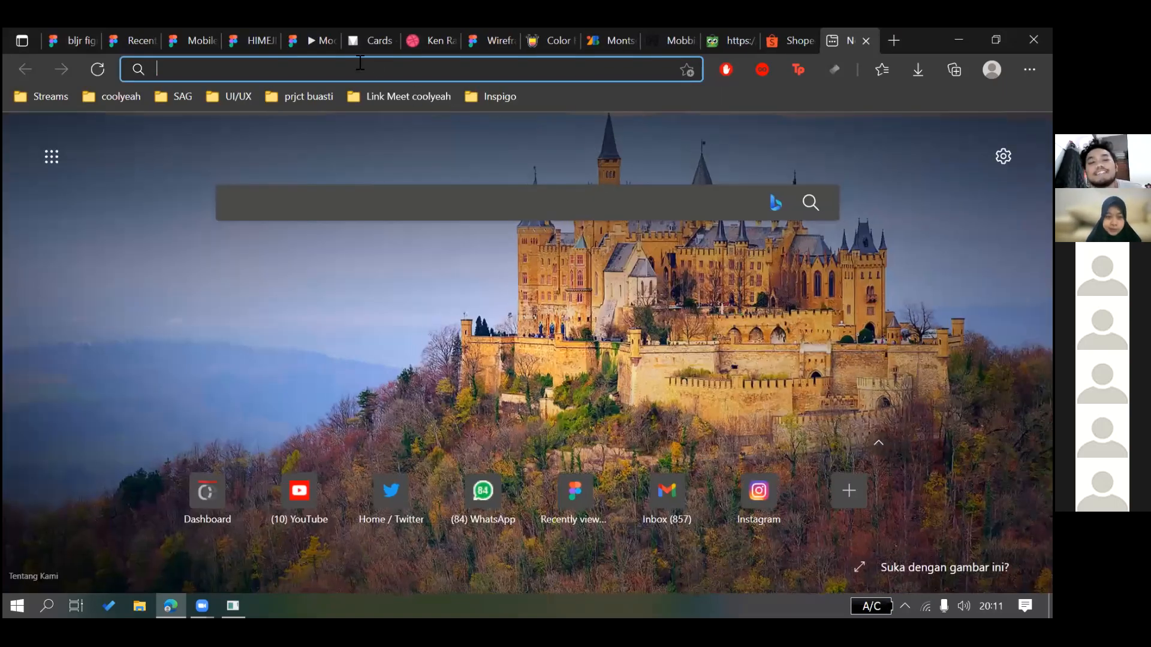
type("flaticon.com")
key("Return")
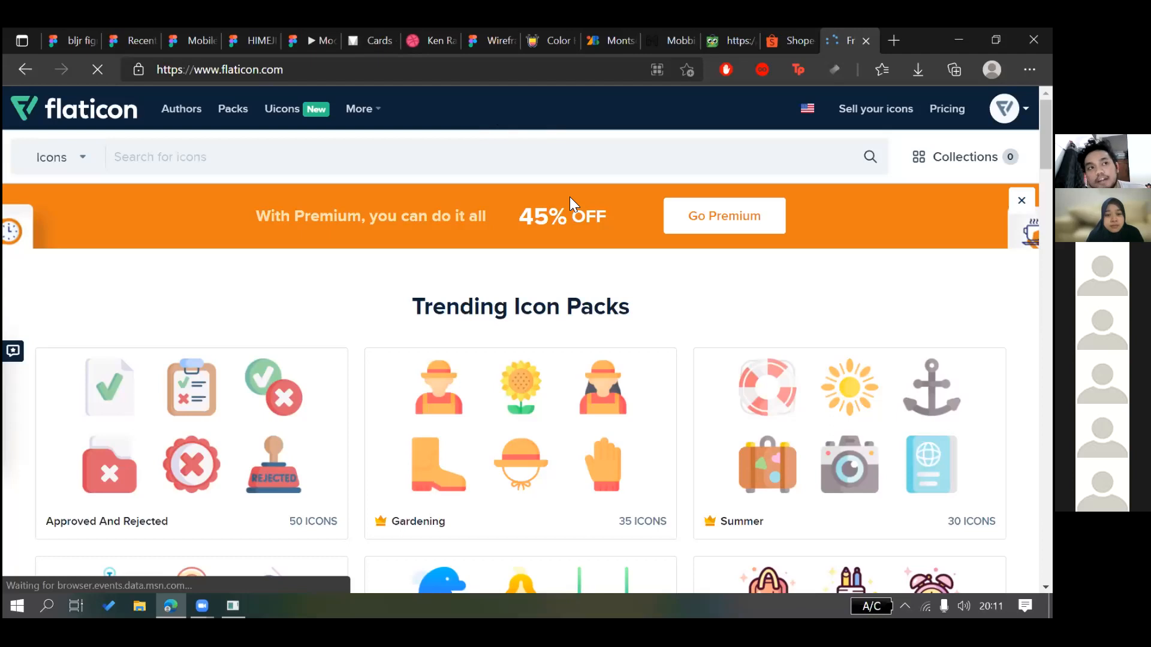
scroll(569, 197, "down", 2)
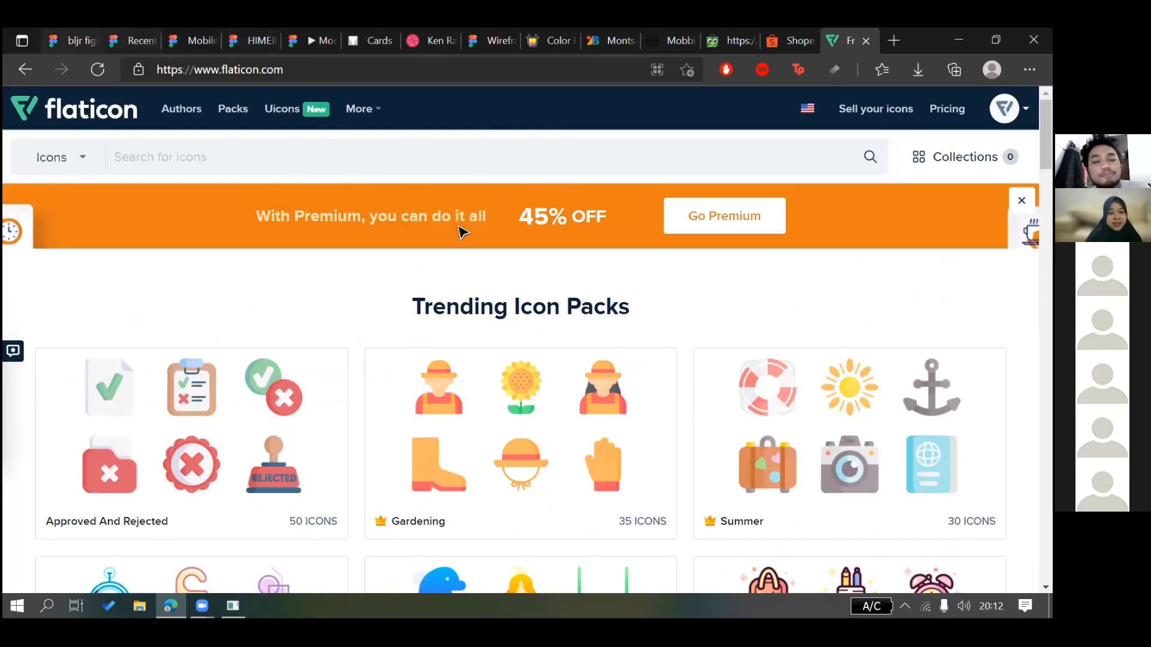
key("ctrl+1")
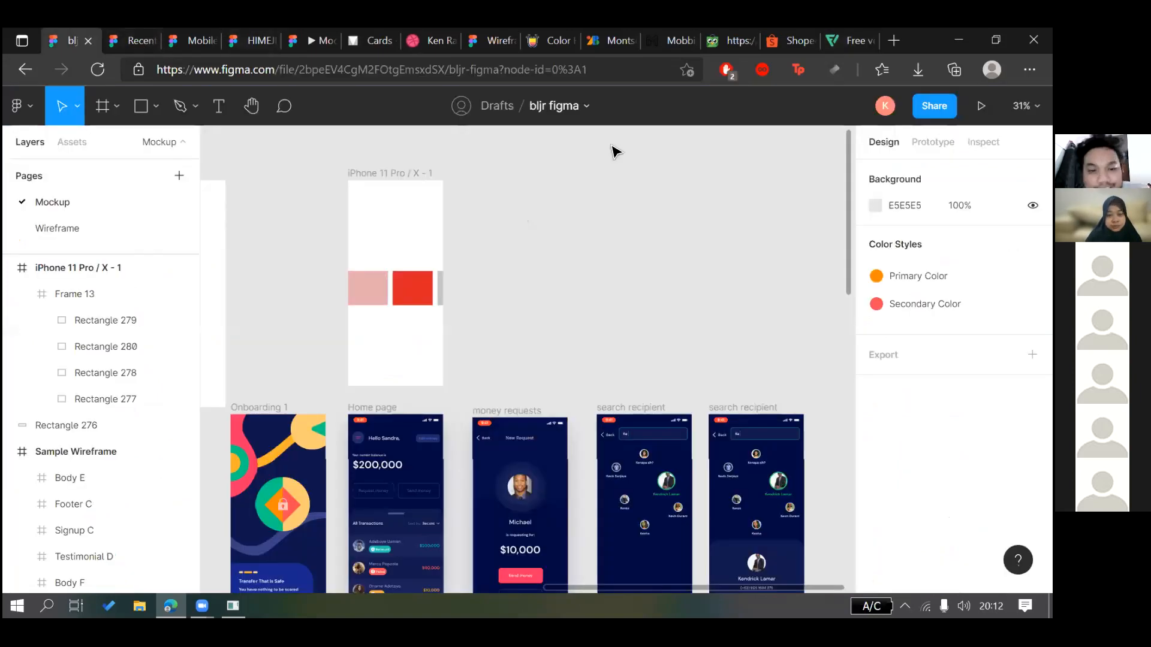
key("ctrl+9")
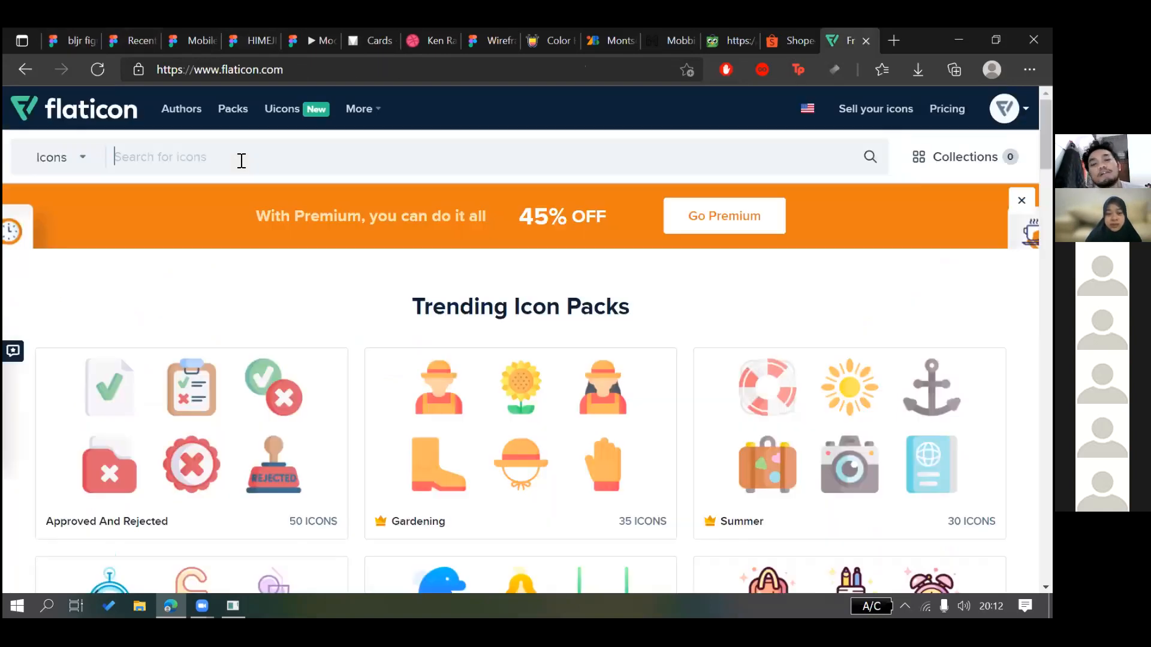
Search Flaticon for 'Home' and open the Basic Rounded Filled black house icon
type("Home")
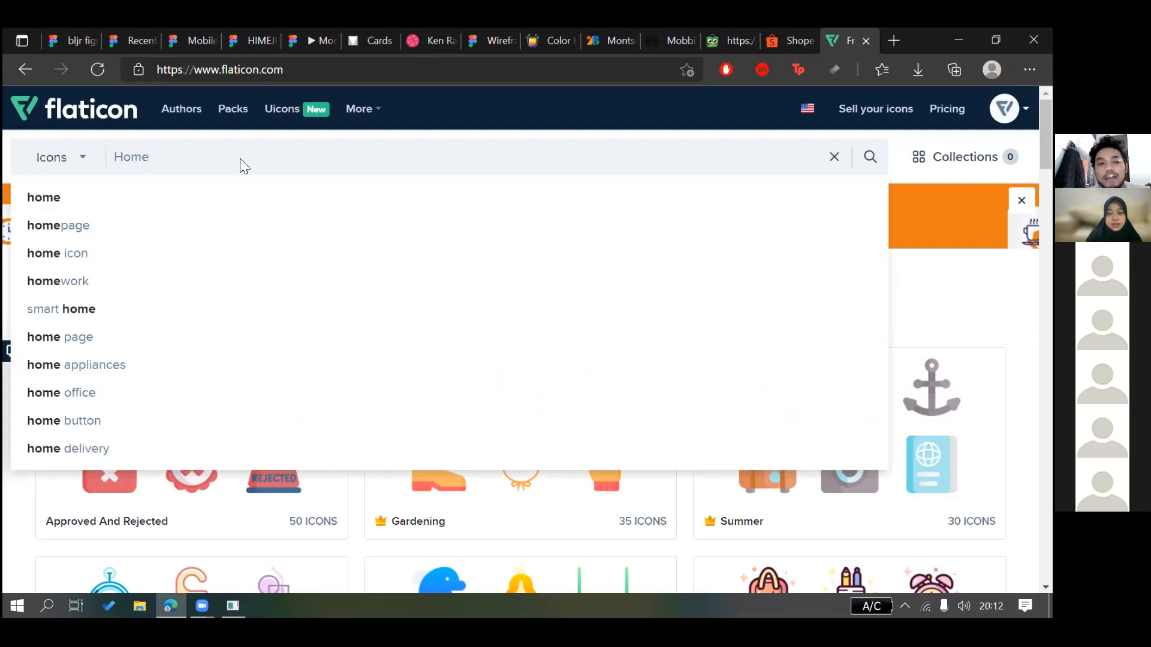
key("Return")
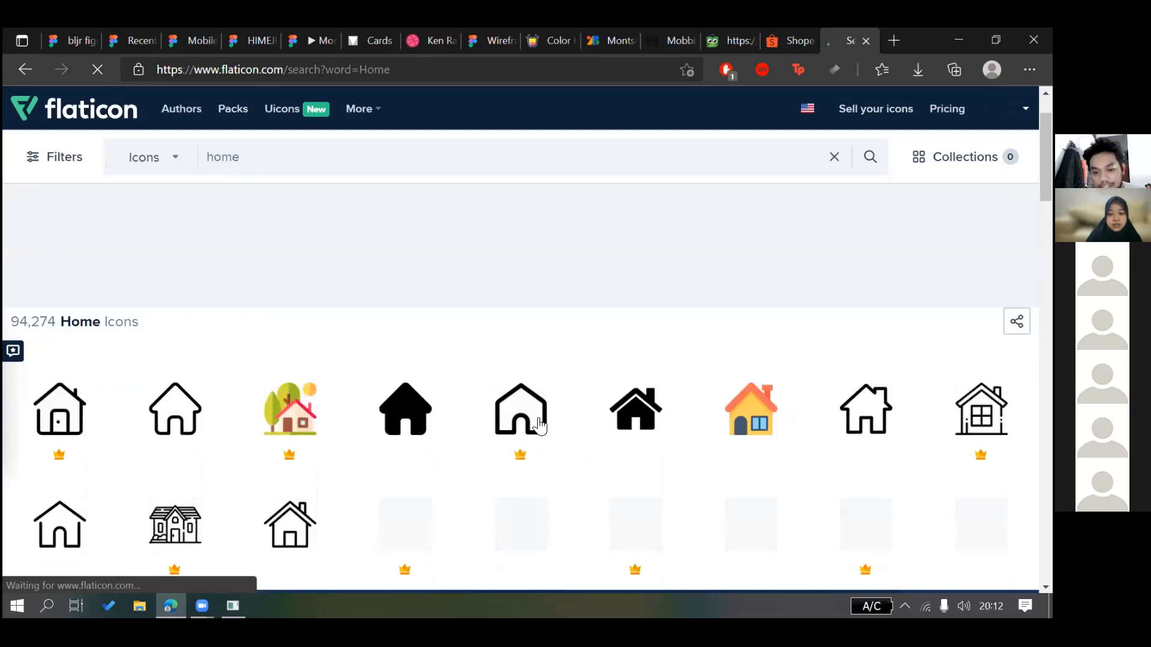
scroll(693, 342, "down", 2)
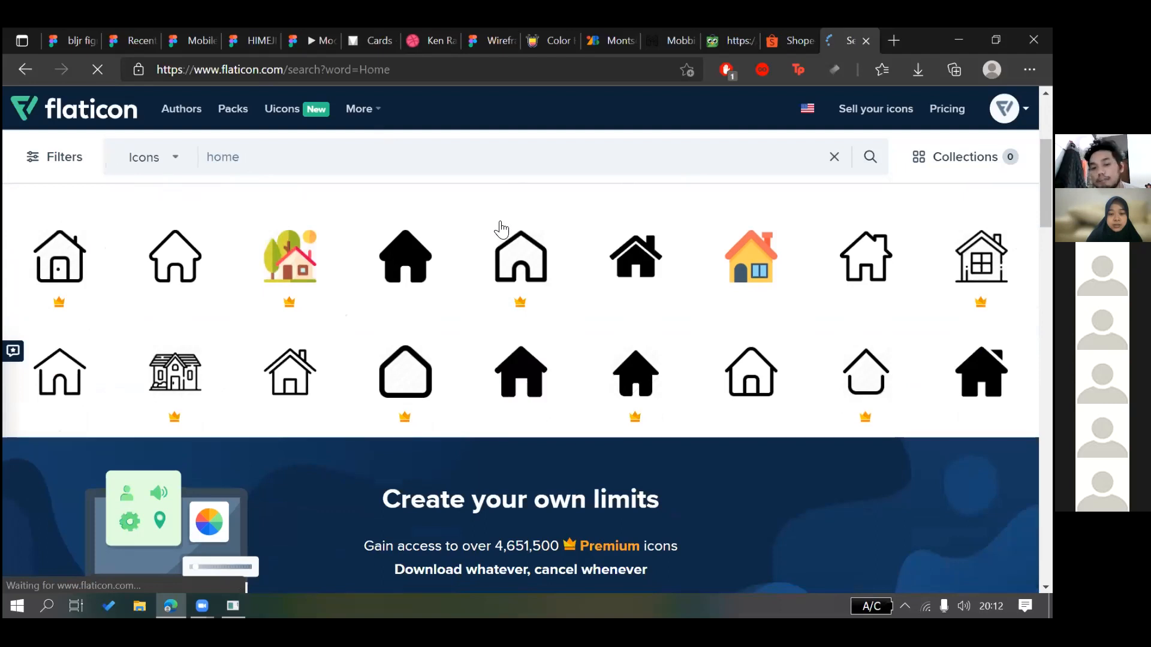
scroll(674, 252, "down", 1)
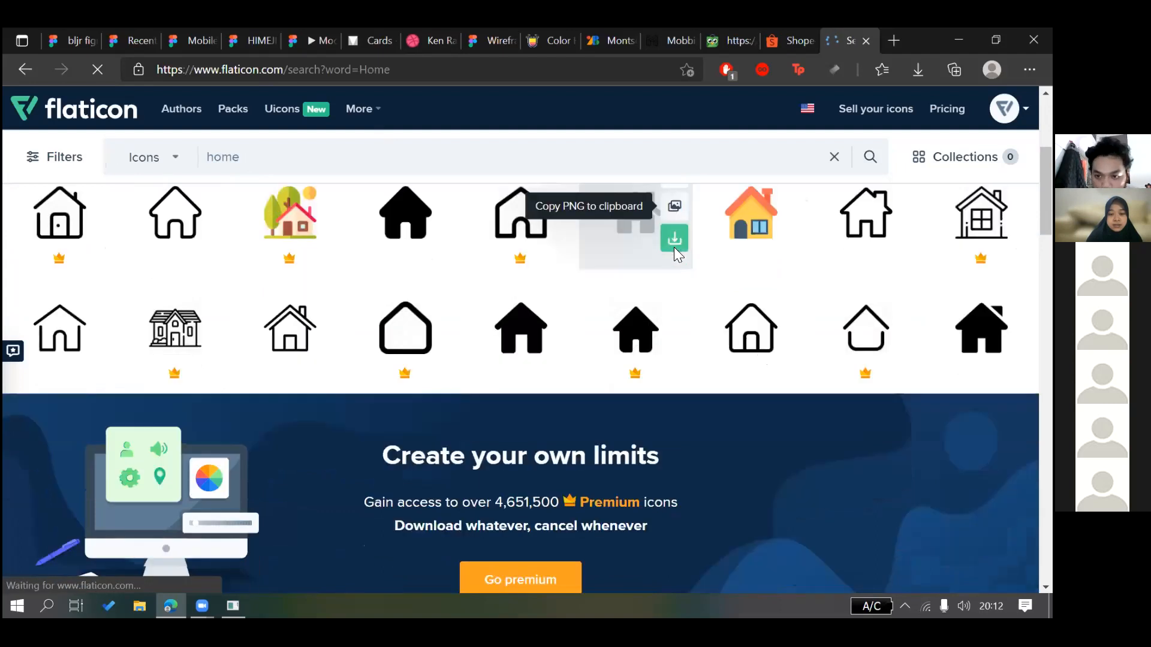
scroll(480, 294, "down", 2)
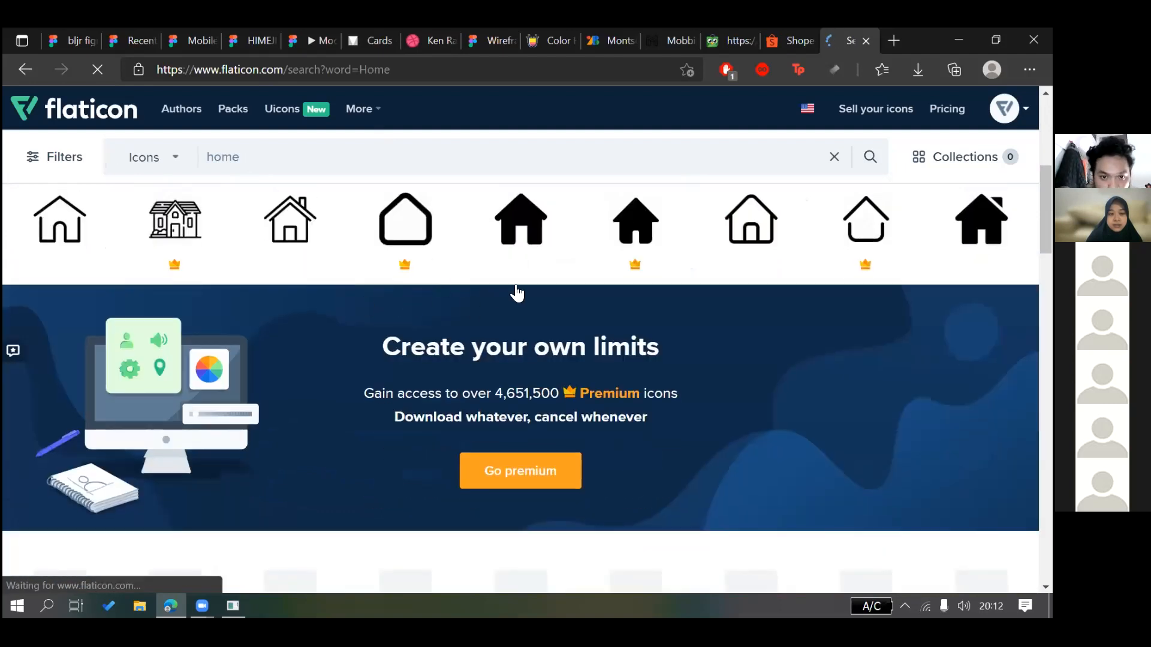
scroll(527, 293, "down", 5)
scroll(539, 321, "up", 1)
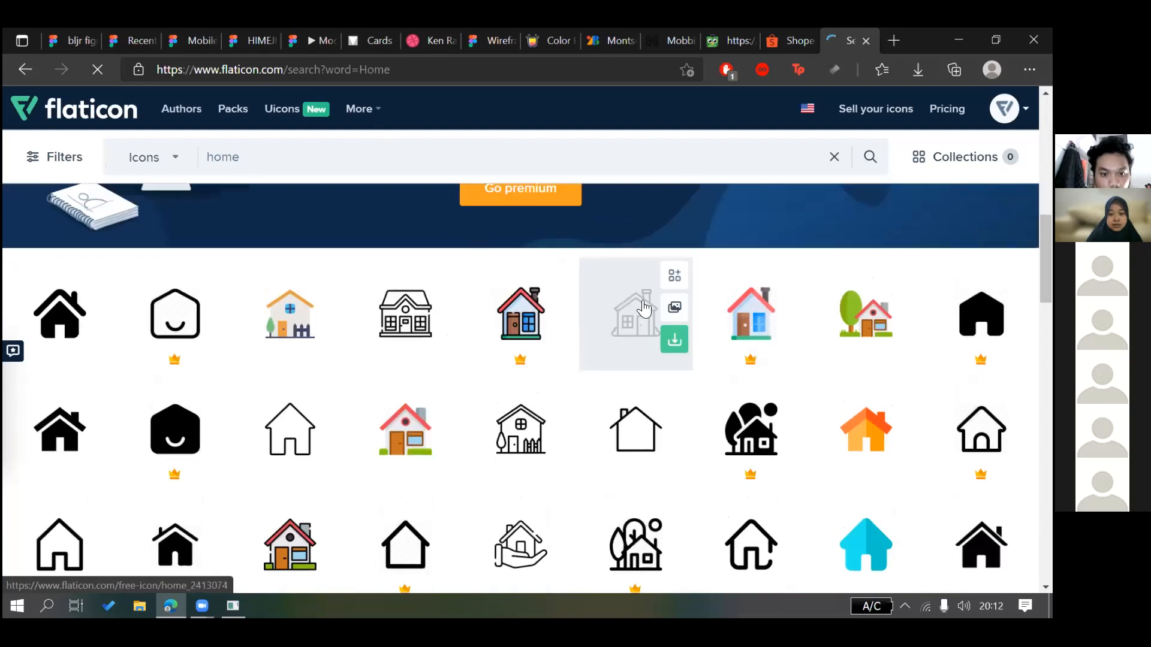
scroll(528, 335, "up", 4)
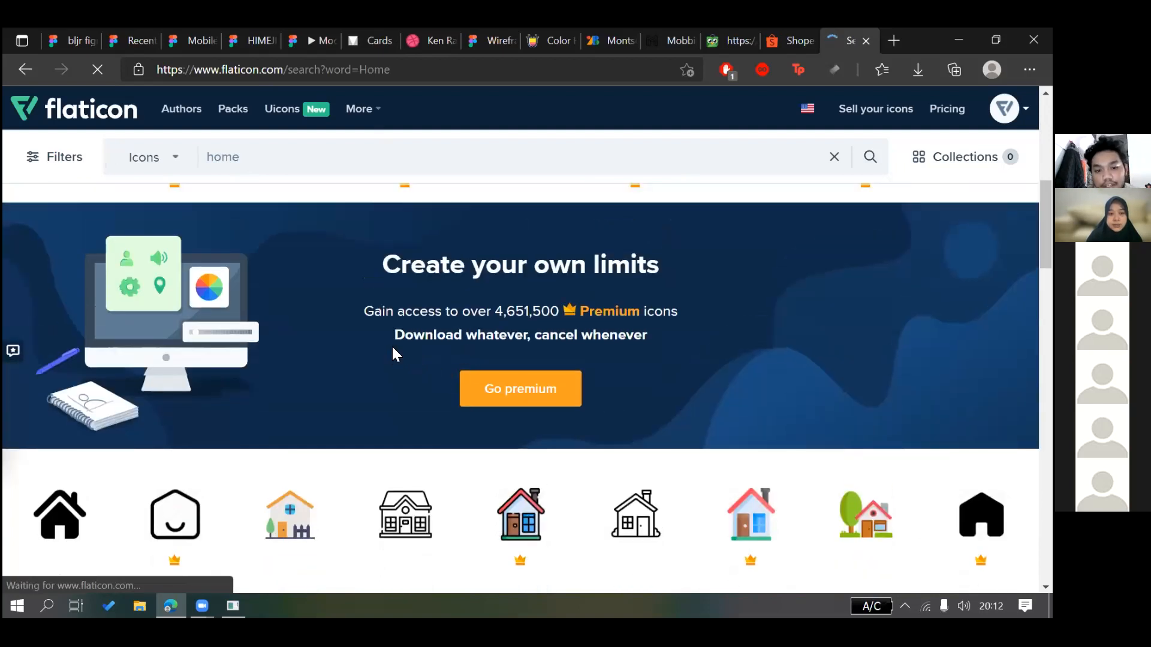
scroll(498, 309, "up", 5)
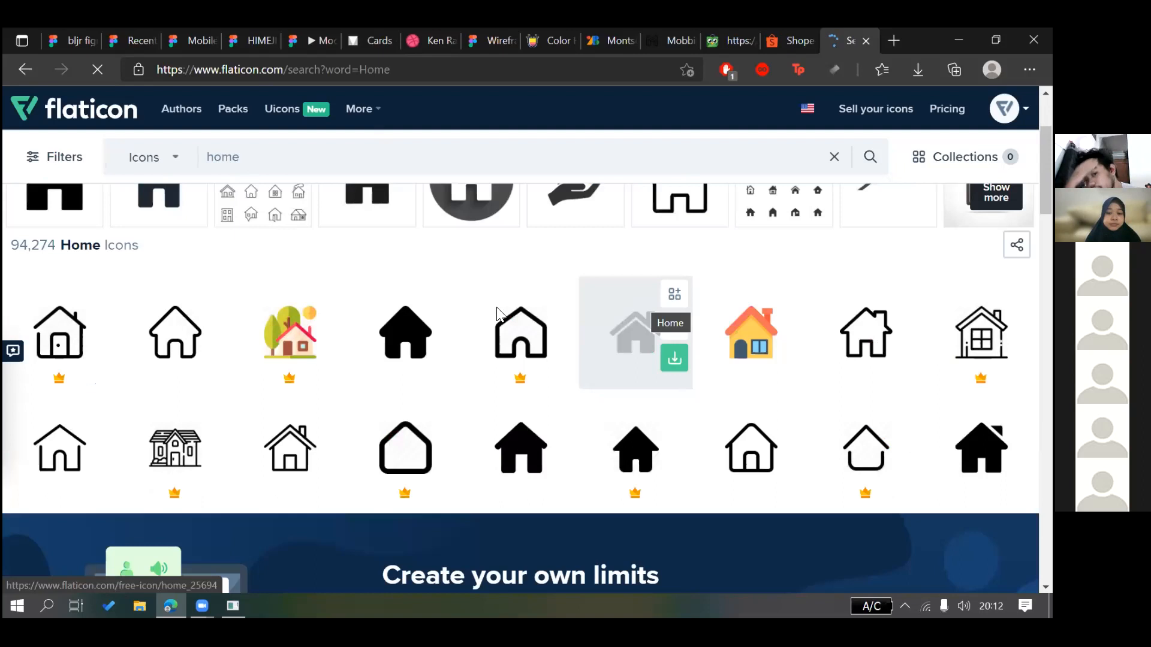
left_click(406, 333)
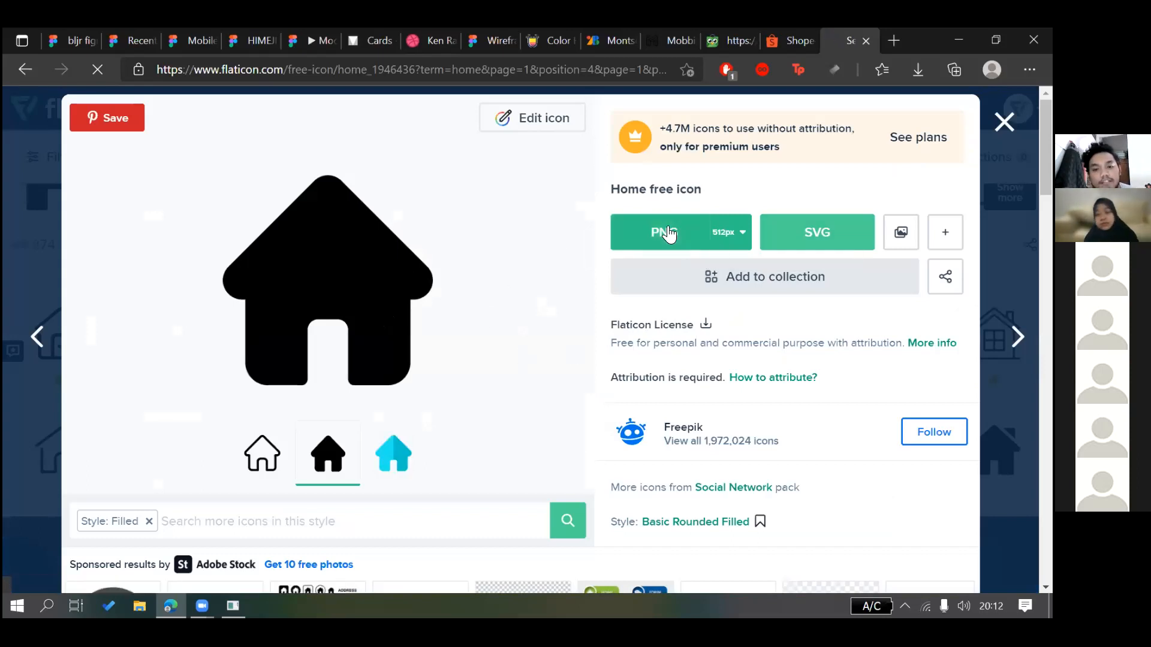
Try downloading the Home icon as PNG, then SVG, with attribution, recovering from a server error
left_click(664, 232)
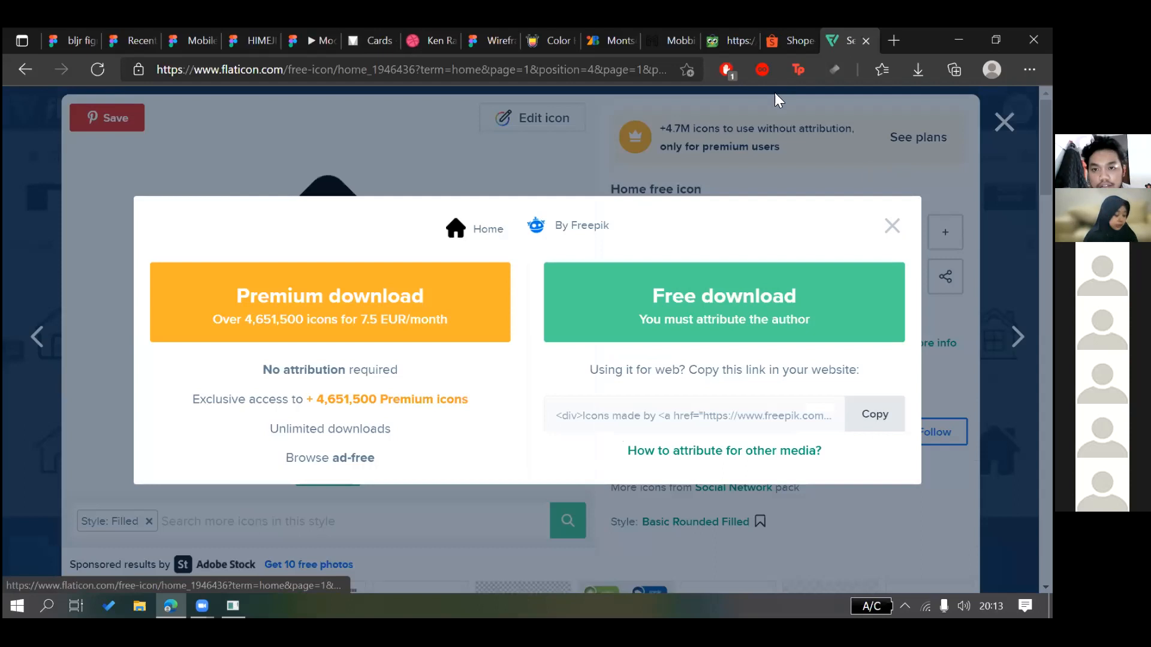
left_click(614, 331)
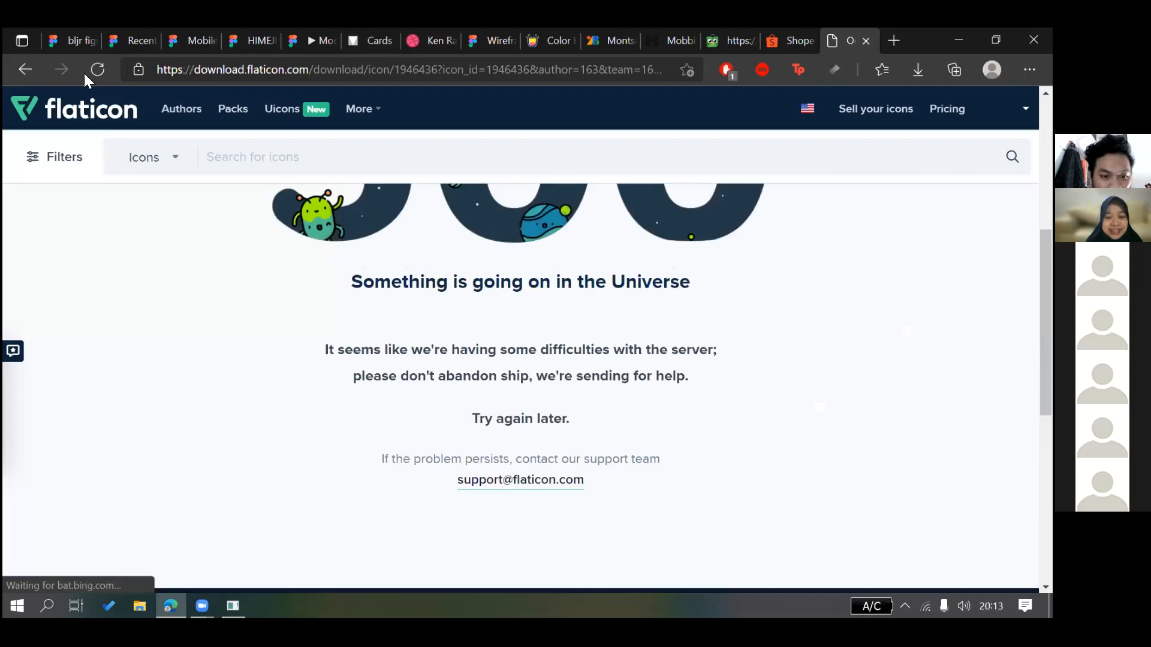
left_click(24, 69)
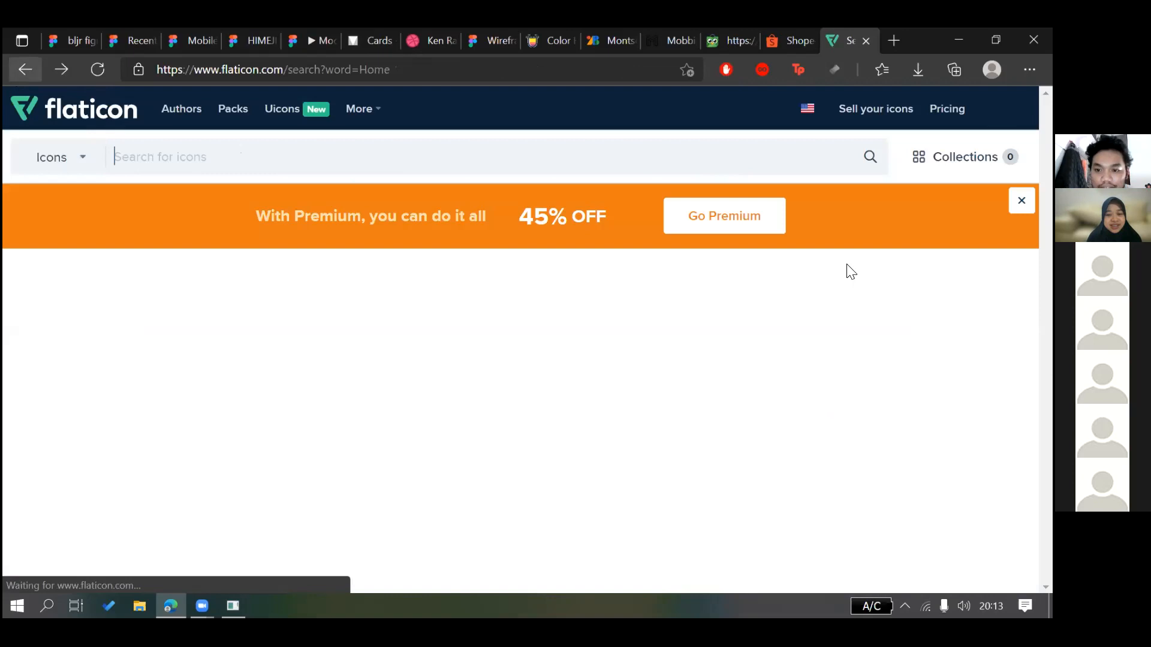
scroll(751, 315, "down", 3)
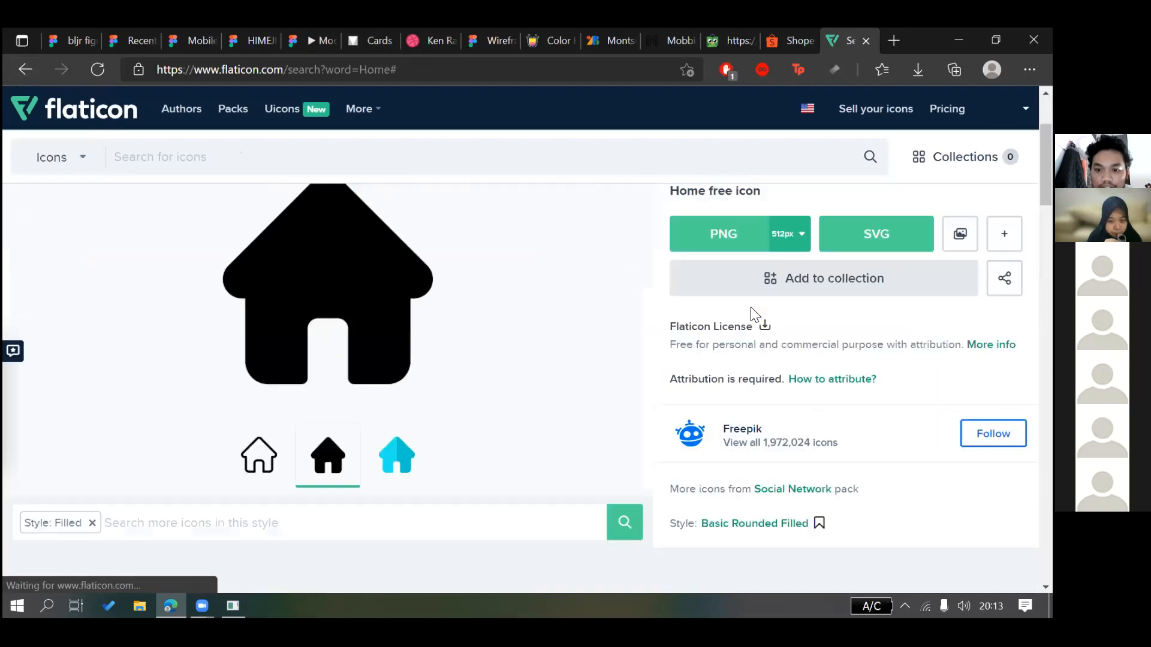
left_click(863, 234)
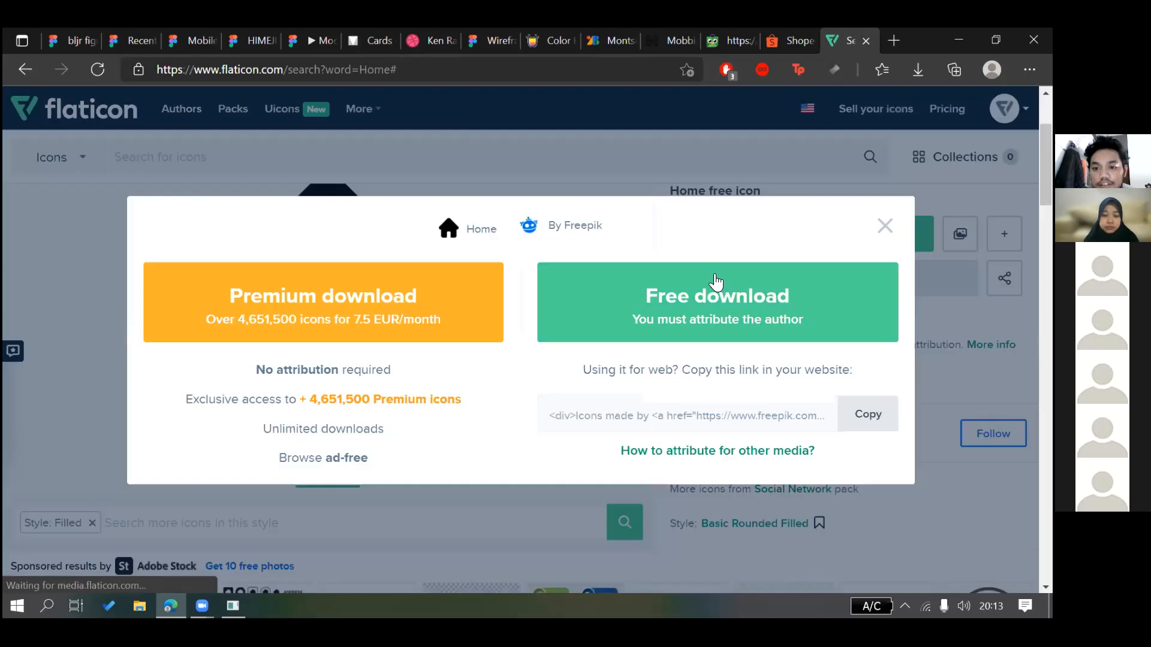
left_click(715, 276)
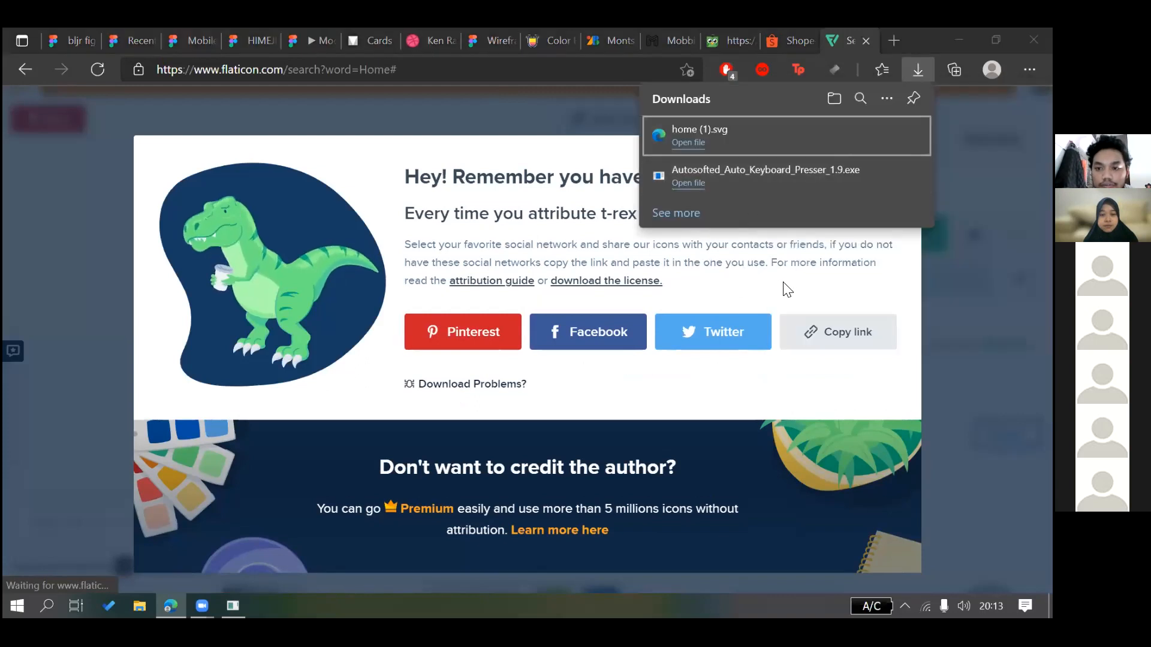
left_click(105, 70)
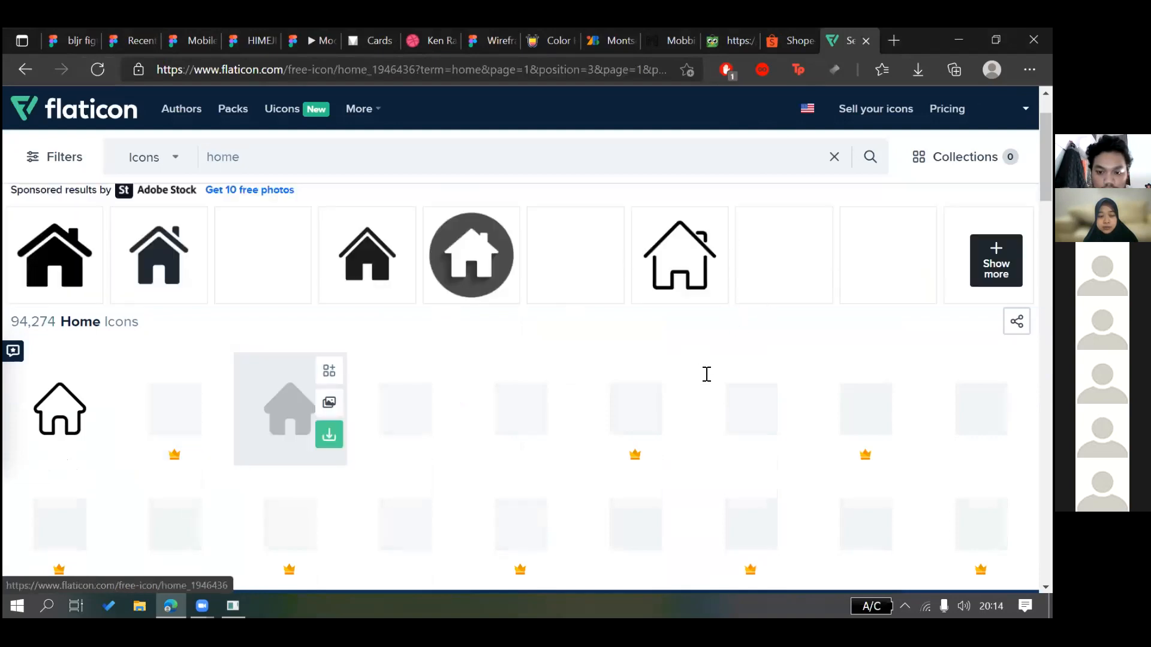
Download the house icon and drag it into the Figma tab
right_click(408, 277)
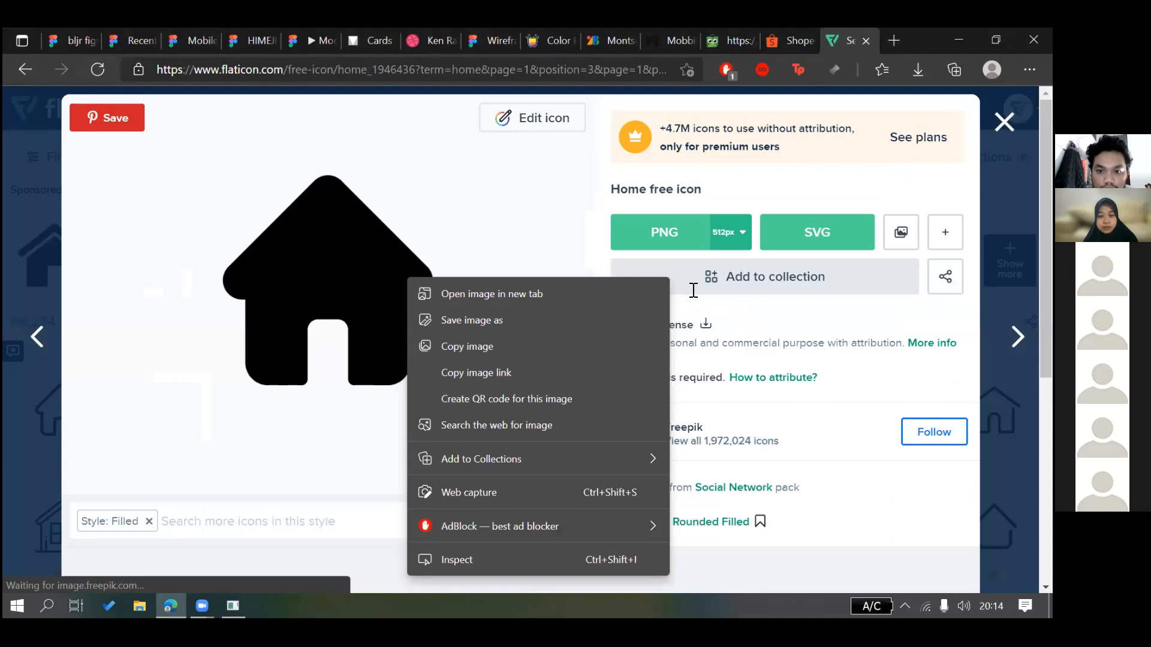
left_click(664, 233)
left_click(772, 325)
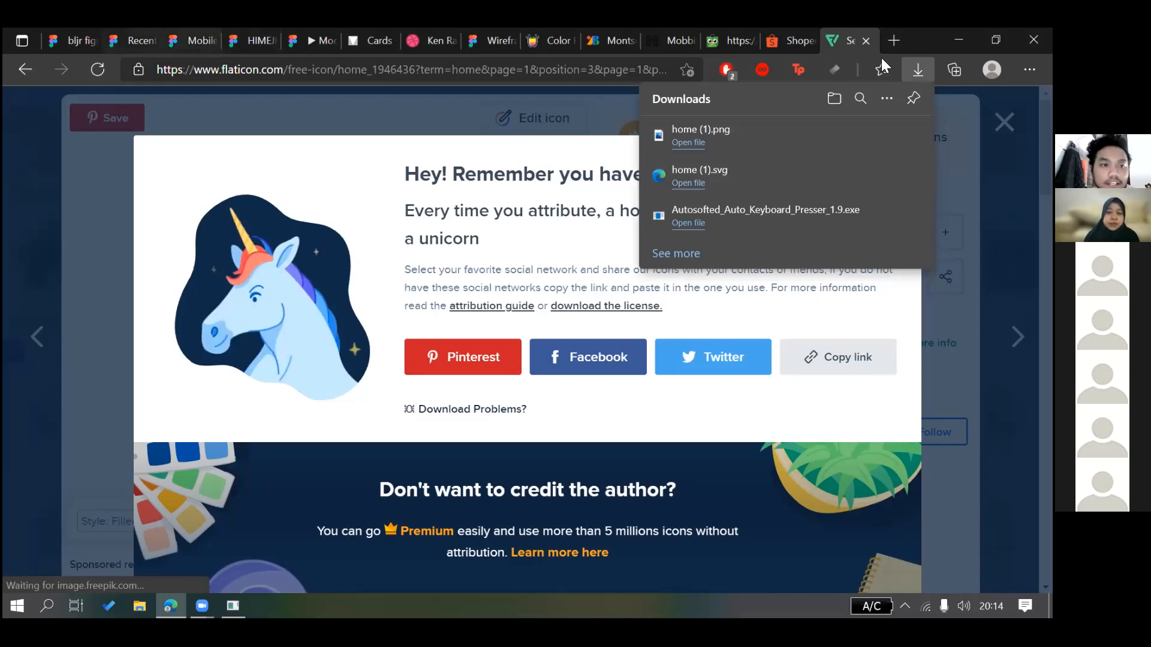
key("ctrl+2")
left_click_drag(589, 284, 539, 284)
Adjust the Exposure and Contrast of the dropped home (1) 2 house image
key("ctrl+1")
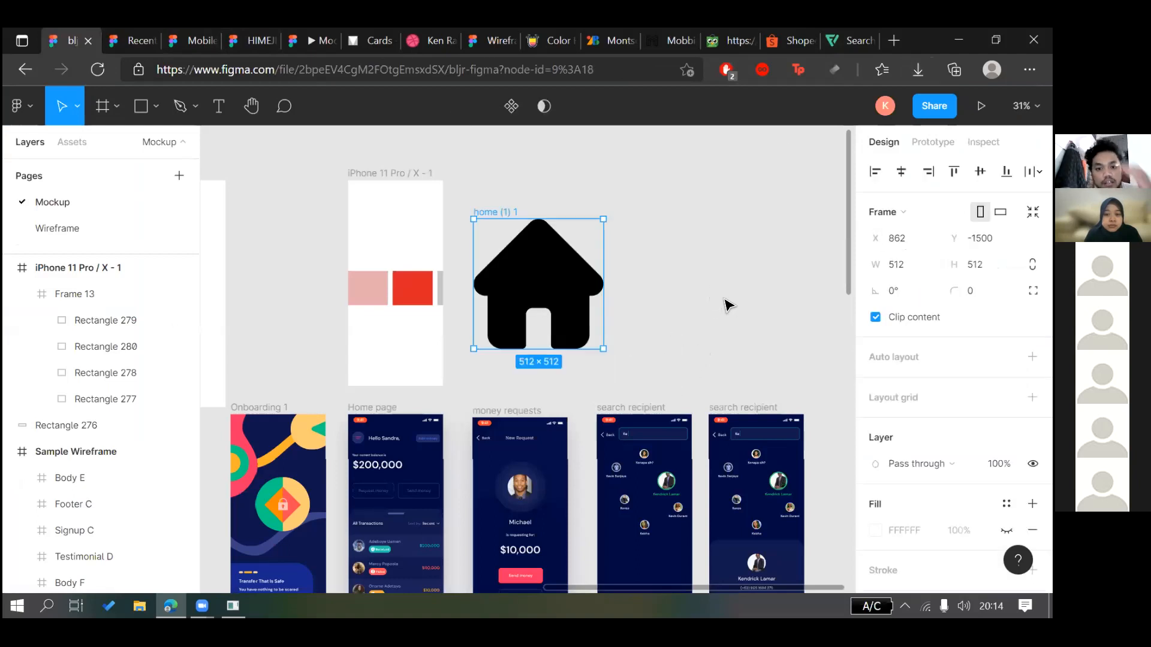
left_click(738, 254)
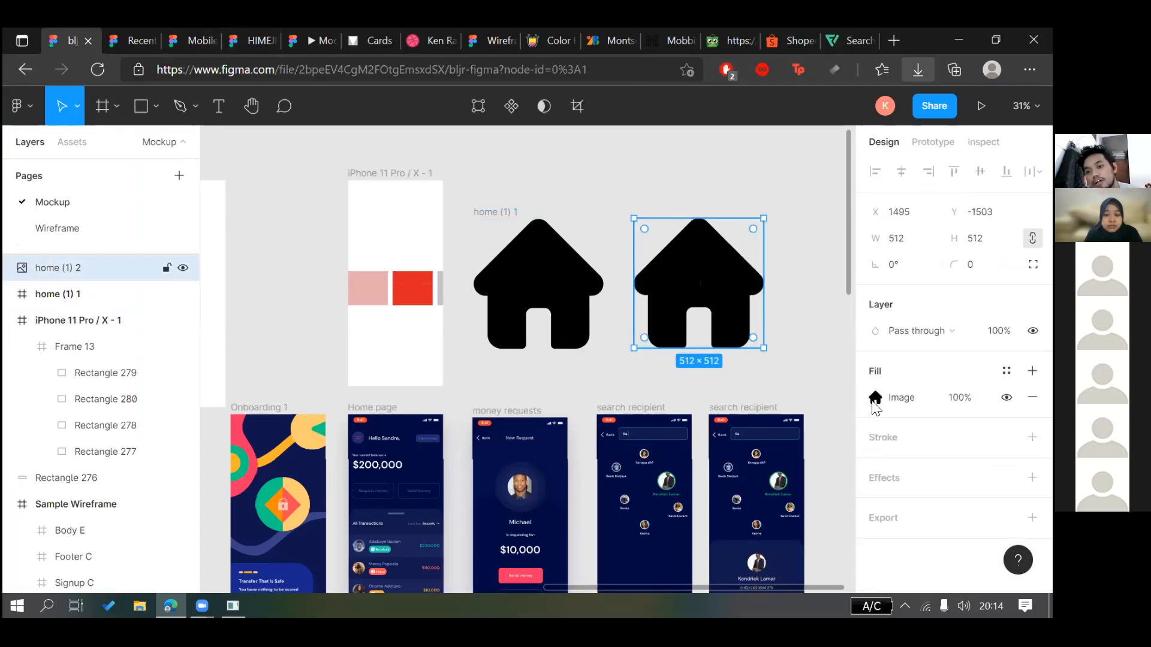
left_click(875, 400)
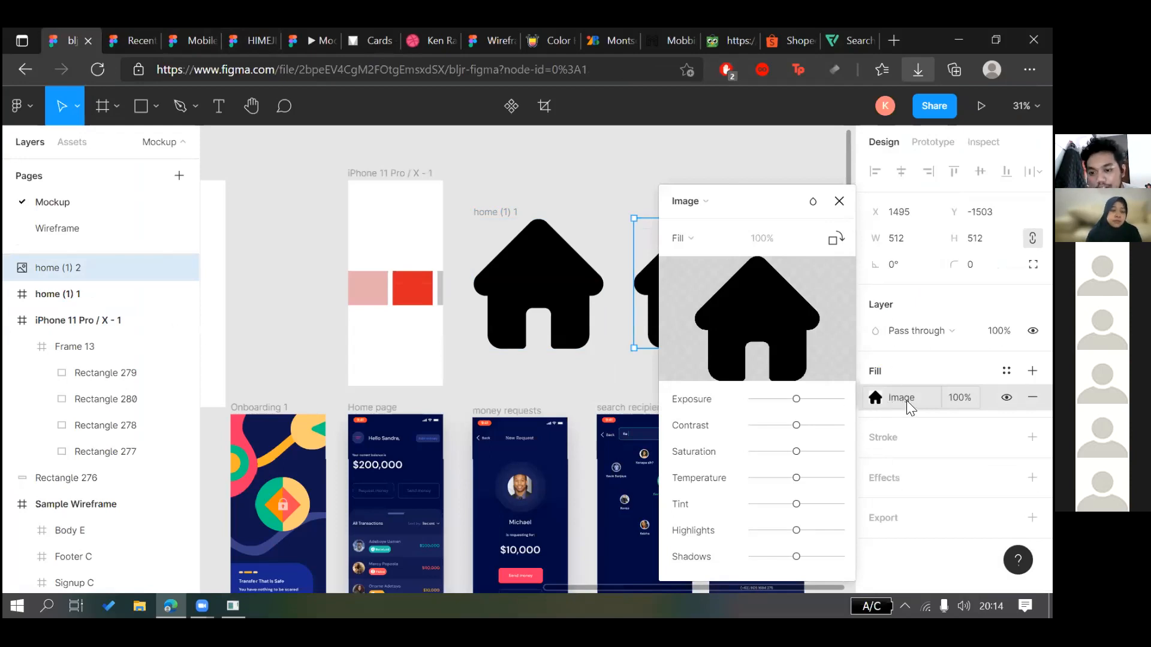
left_click_drag(750, 201, 844, 202)
left_click_drag(890, 399, 939, 426)
left_click_drag(842, 399, 927, 399)
left_click(764, 172)
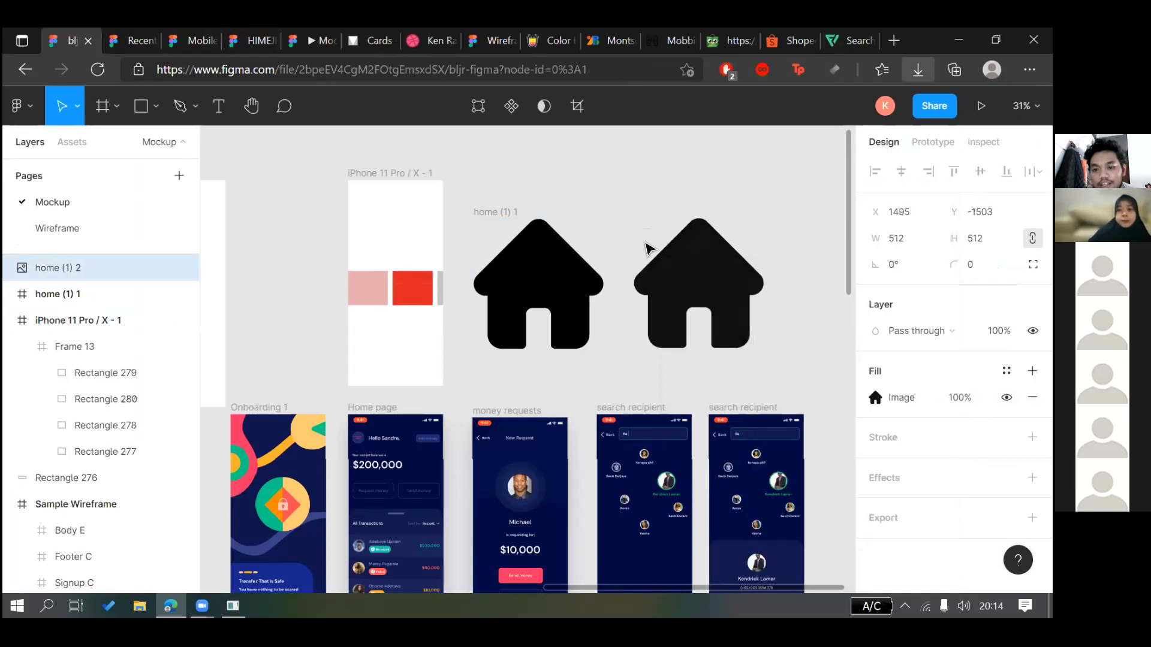
left_click(729, 274)
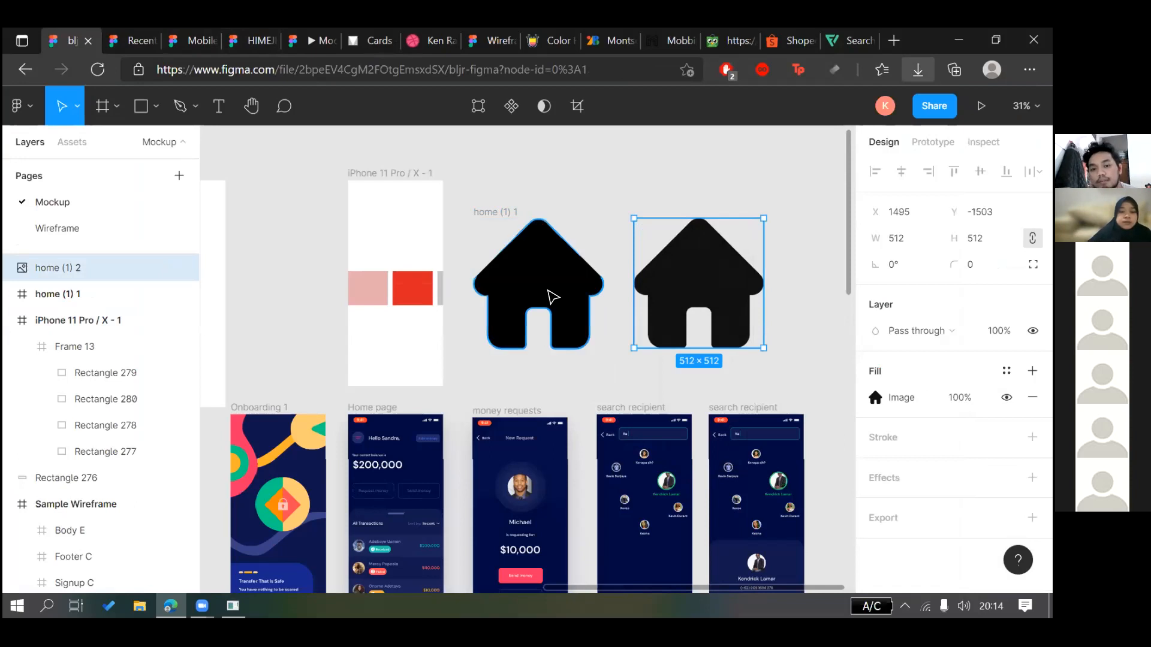
Fill the left house vector with bright red FF0000
left_click(552, 296)
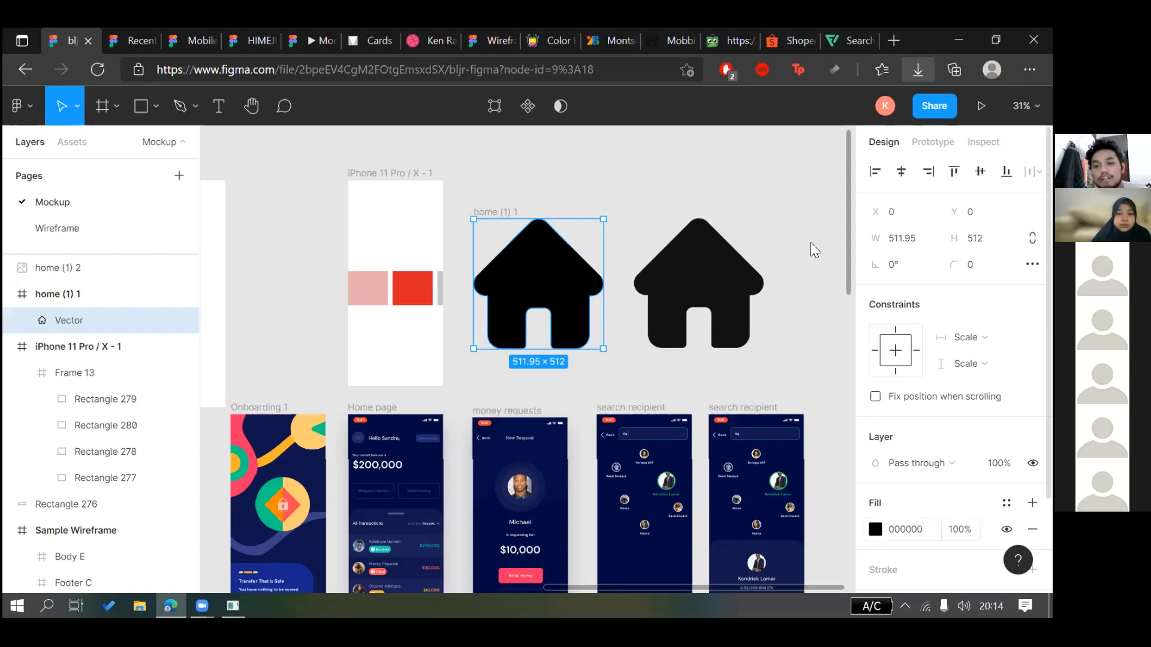
left_click(875, 529)
left_click_drag(810, 242, 854, 181)
left_click(612, 148)
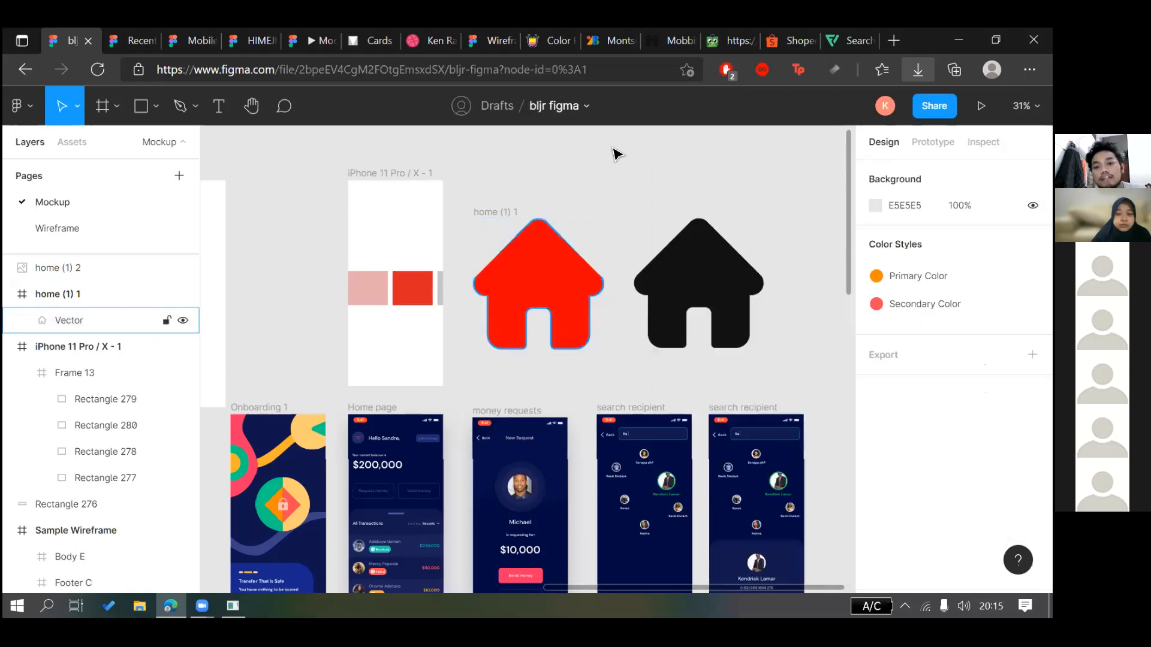
Pull the red house out of the home (1) 1 frame, delete that frame, and resize to 435×435
left_click(551, 292)
left_click(642, 227)
left_click(621, 195)
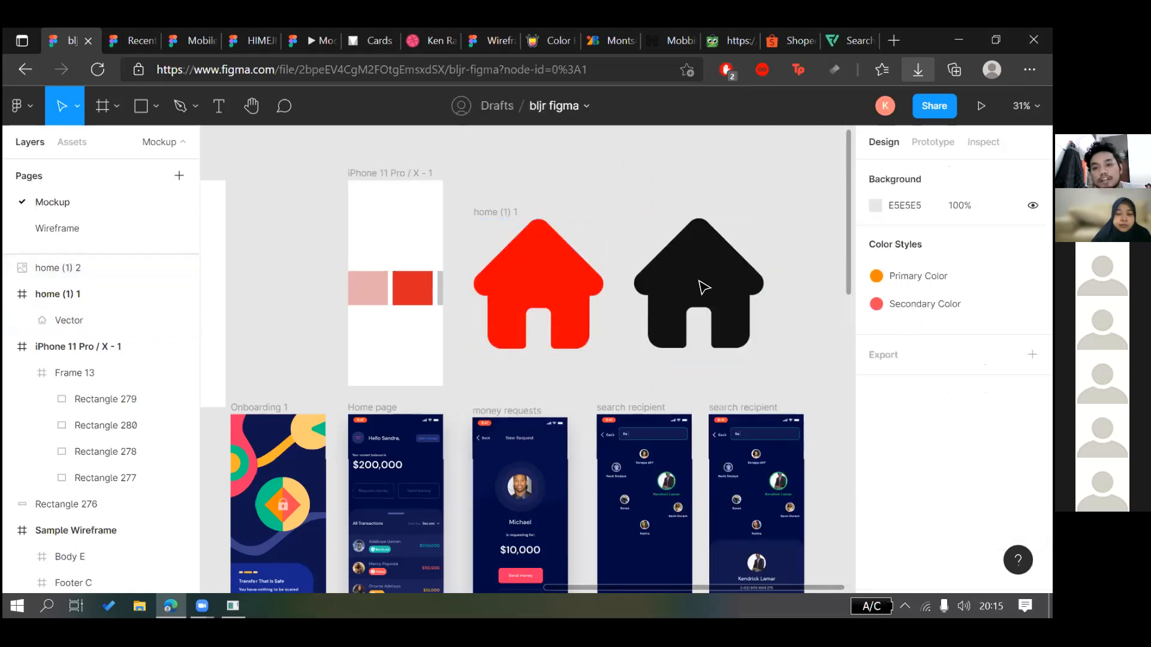
left_click(693, 233)
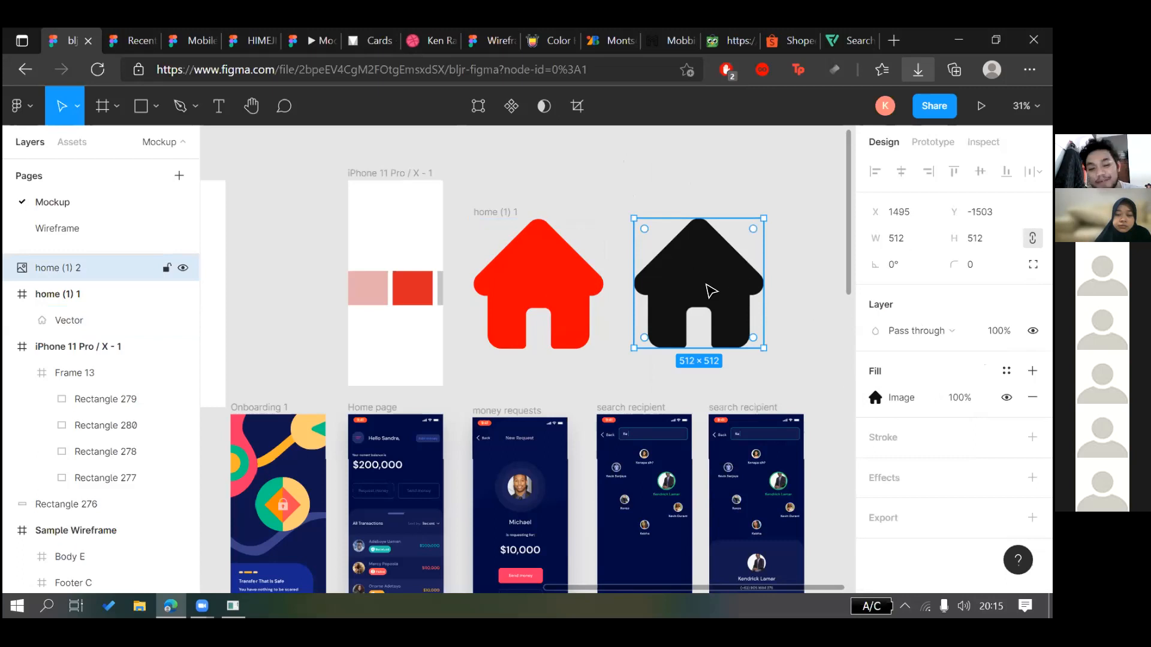
left_click(803, 268)
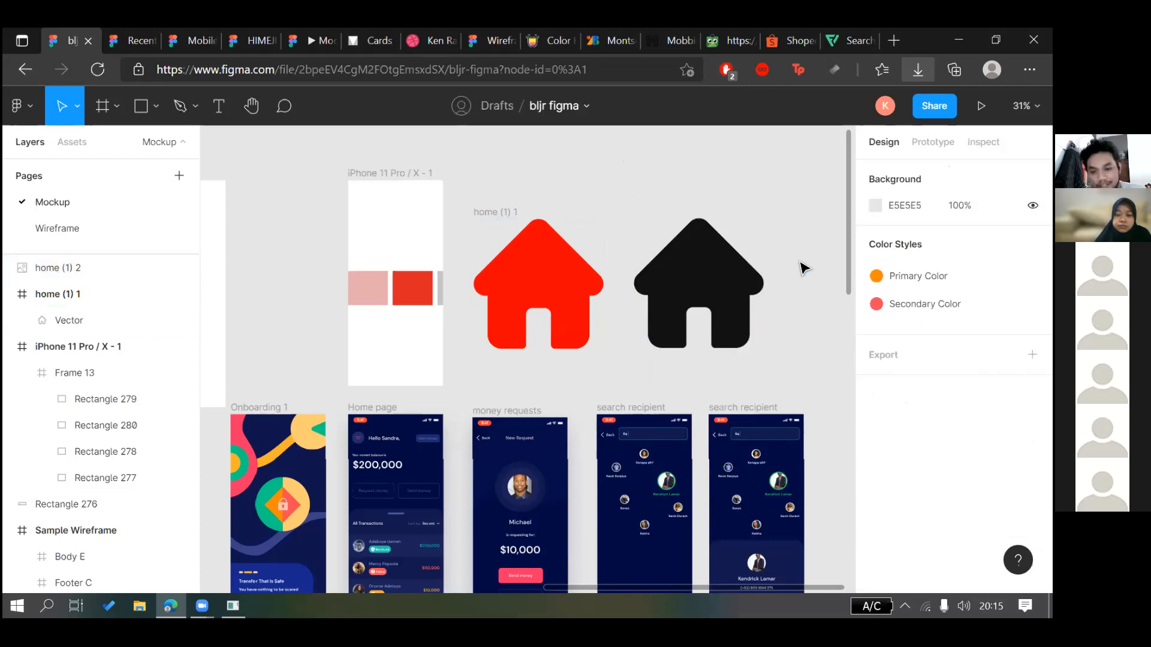
left_click(580, 265)
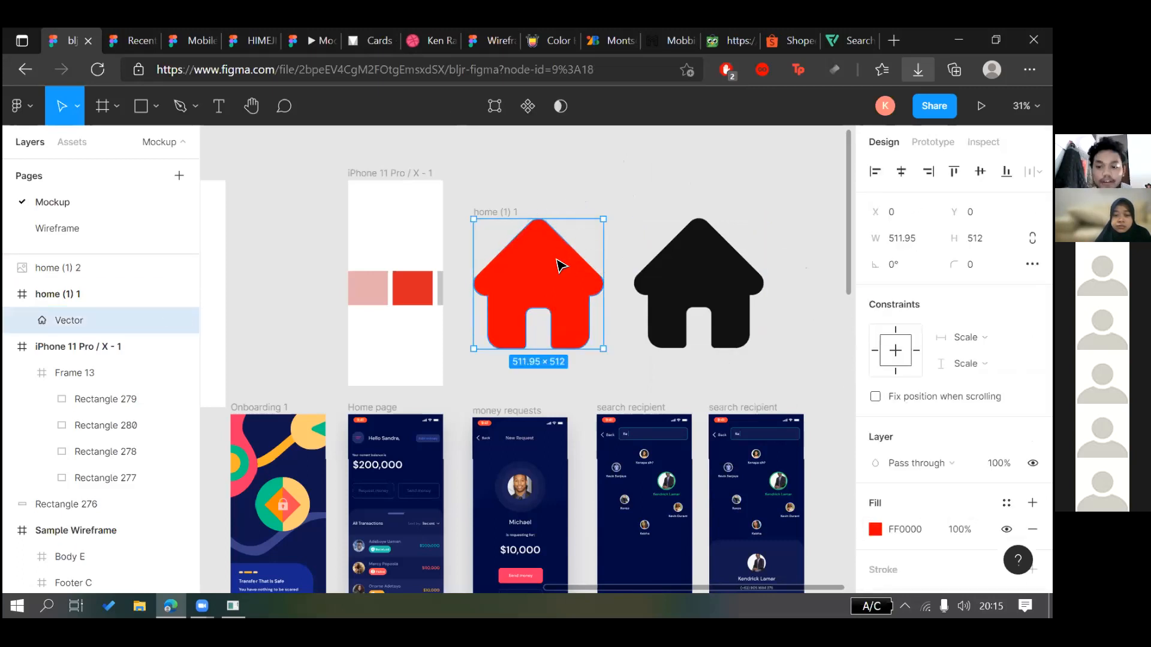
left_click_drag(542, 287, 599, 221)
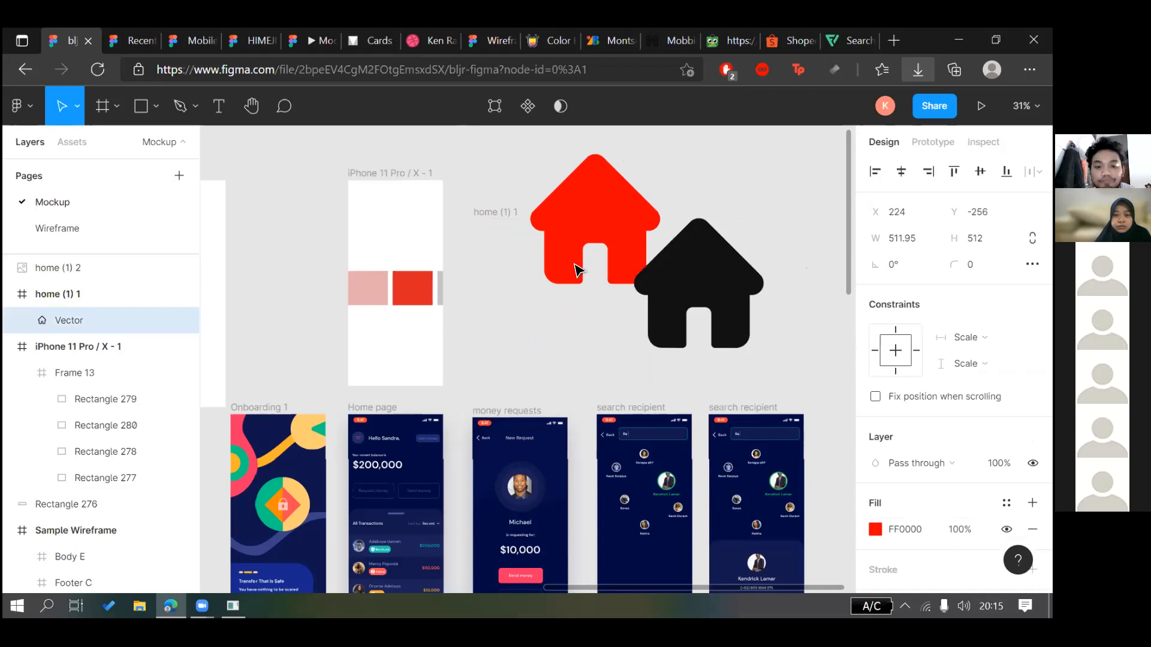
left_click_drag(574, 268, 505, 299)
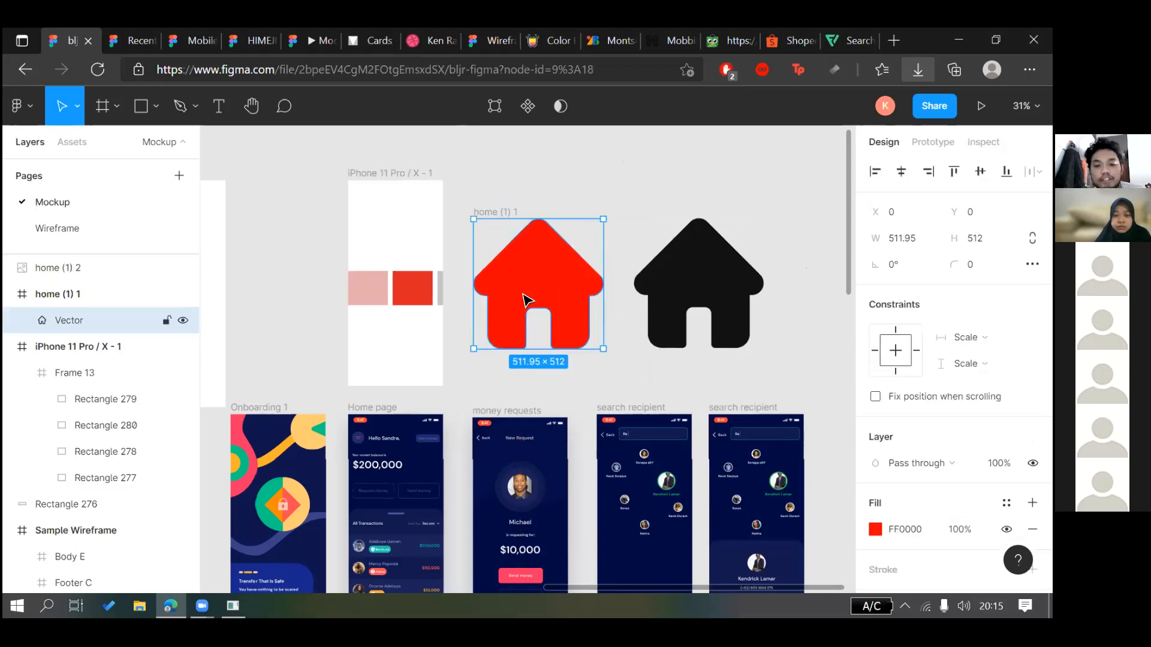
left_click_drag(558, 256, 522, 337)
left_click(505, 214)
key("Delete")
left_click_drag(605, 372, 571, 329)
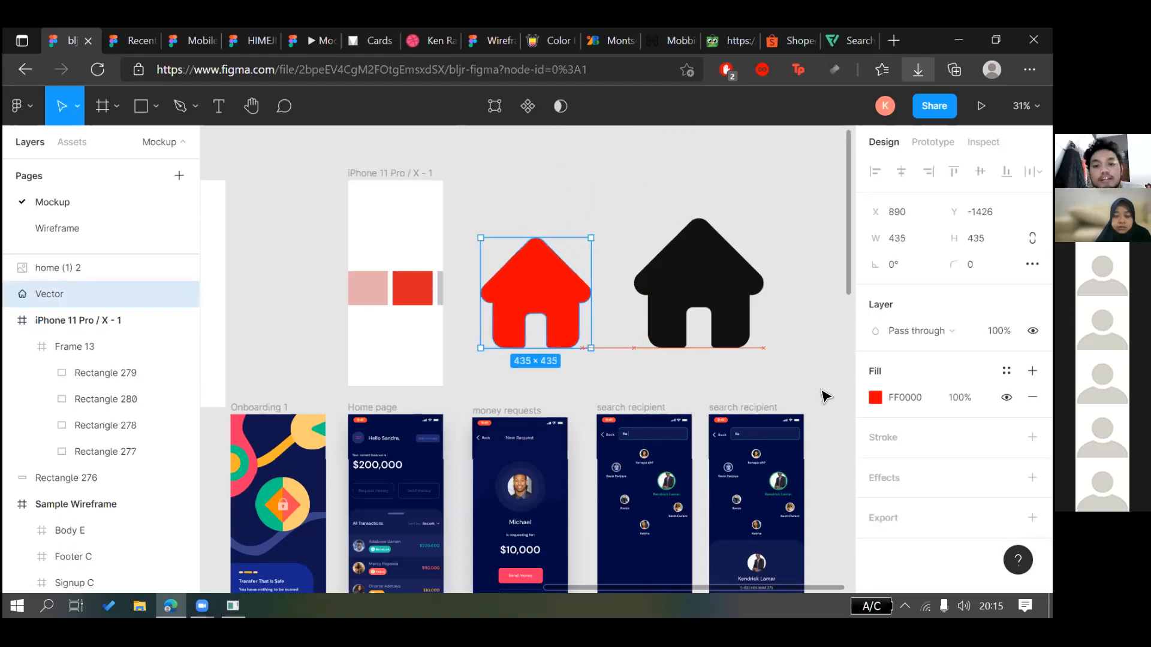
Apply the Primary Color style to the house and shrink it to 105×105
left_click(874, 397)
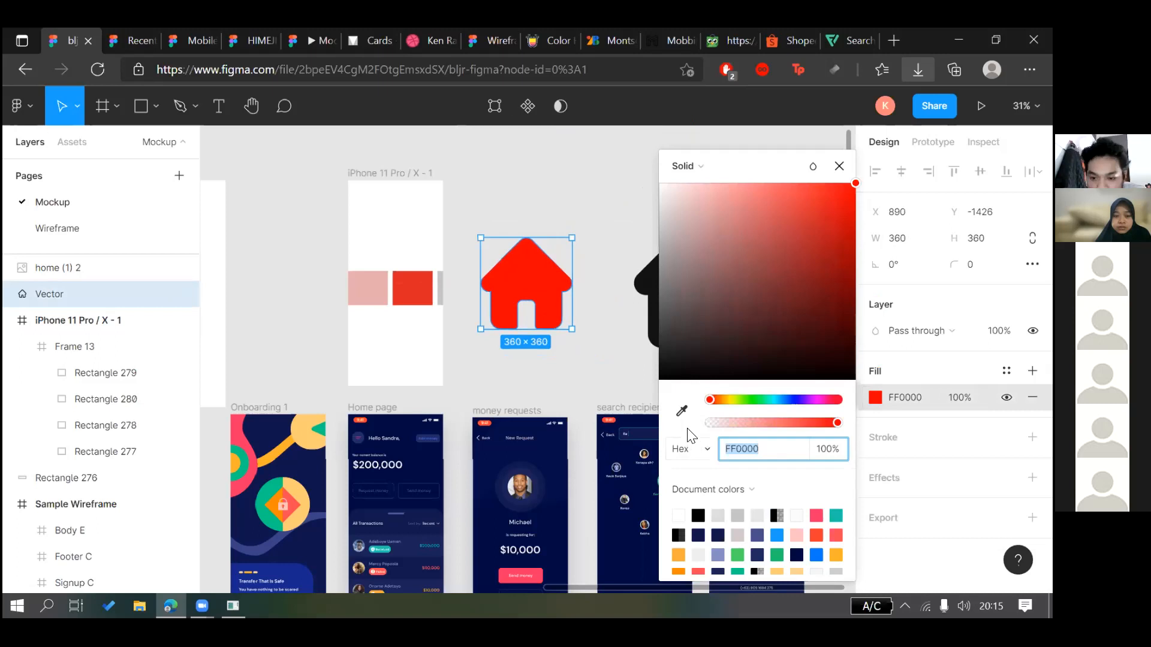
left_click(1006, 371)
left_click(890, 421)
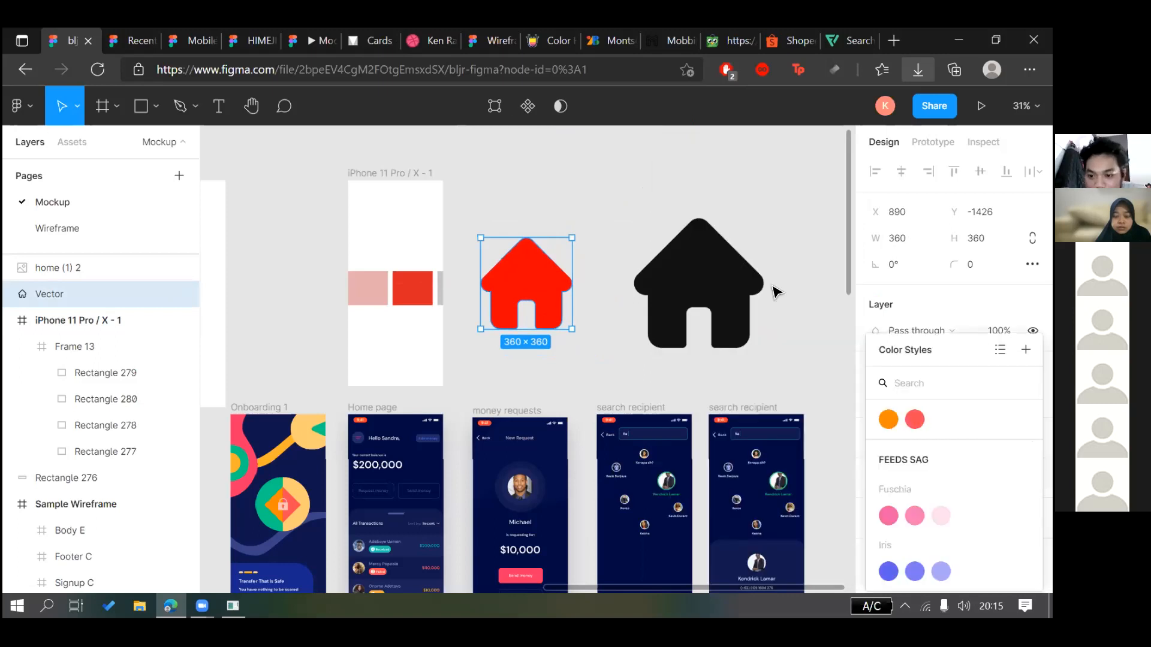
left_click_drag(572, 329, 418, 338)
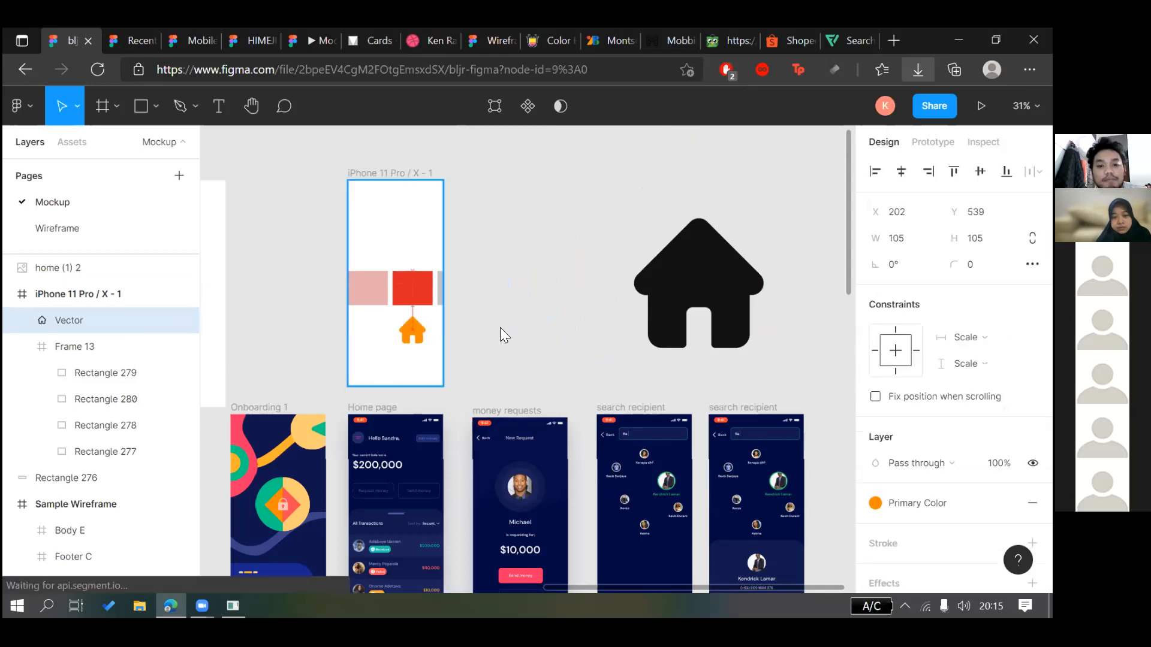
key("ctrl+z")
key("ctrl+z")
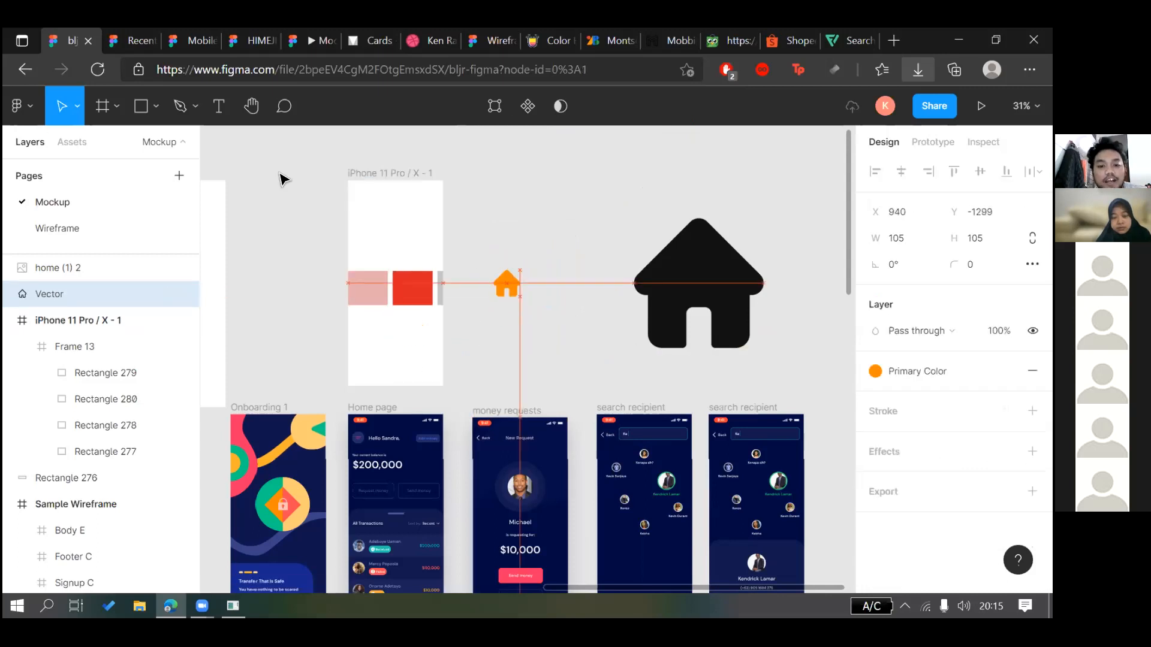
Add a bold 'Home' label in Primary Color just below the house
key("t")
left_click(487, 296)
type("Home")
key("Escape")
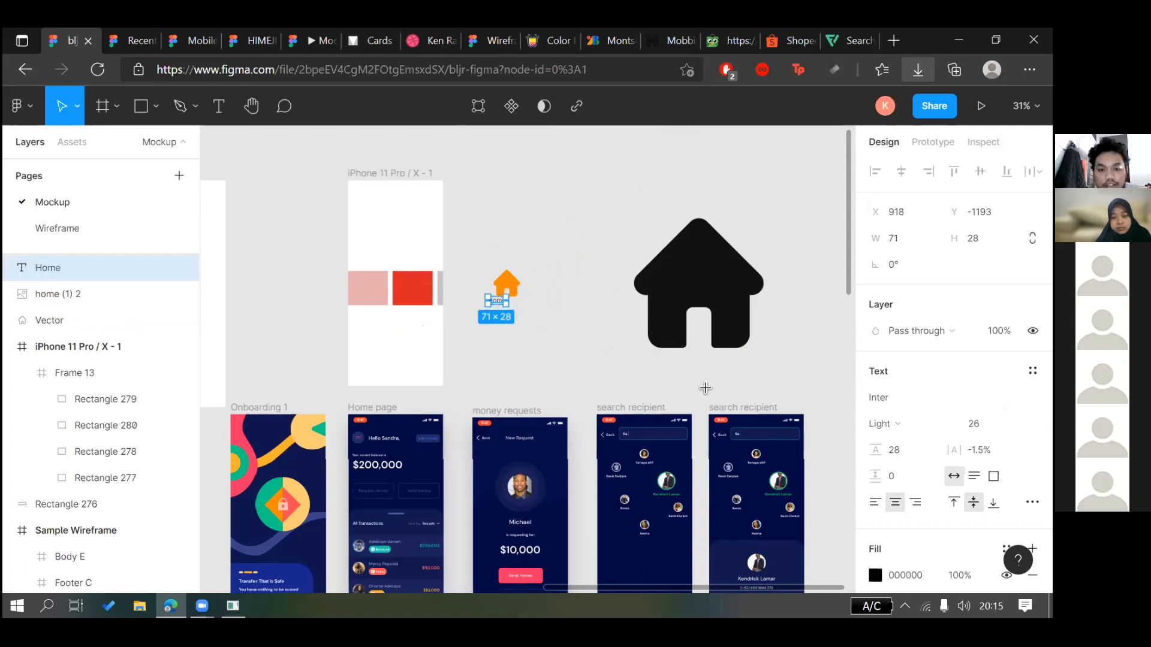
key("ctrl+b")
scroll(518, 312, "up", 3)
left_click_drag(474, 288, 495, 299)
scroll(887, 417, "down", 3)
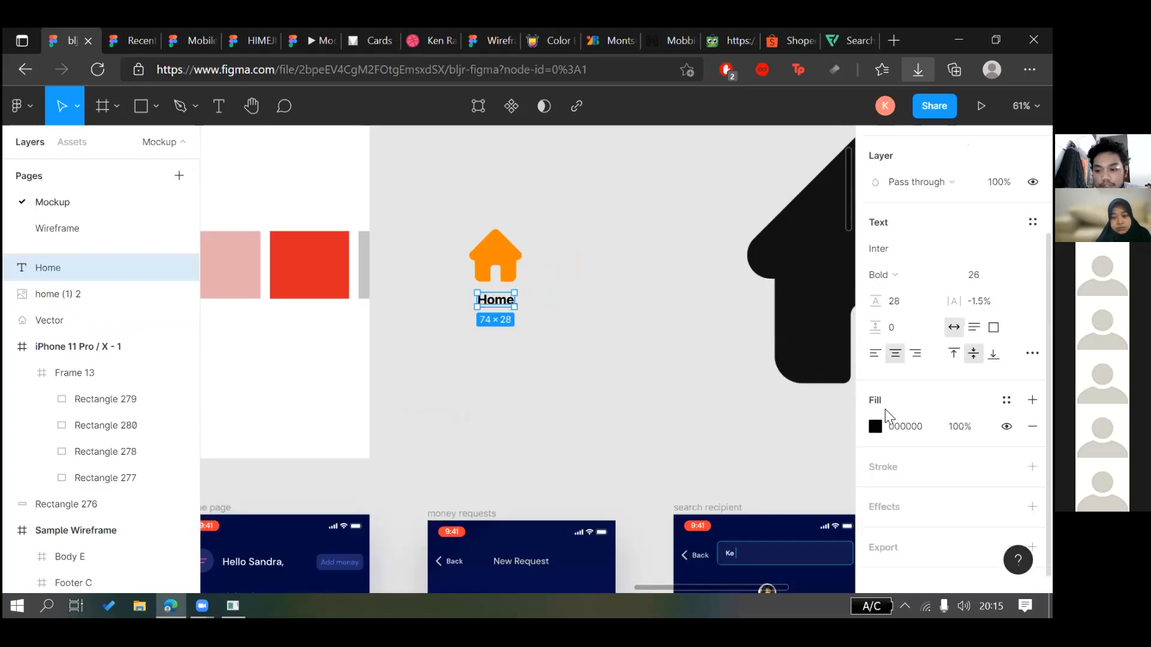
left_click(1006, 400)
left_click(886, 416)
left_click(576, 260)
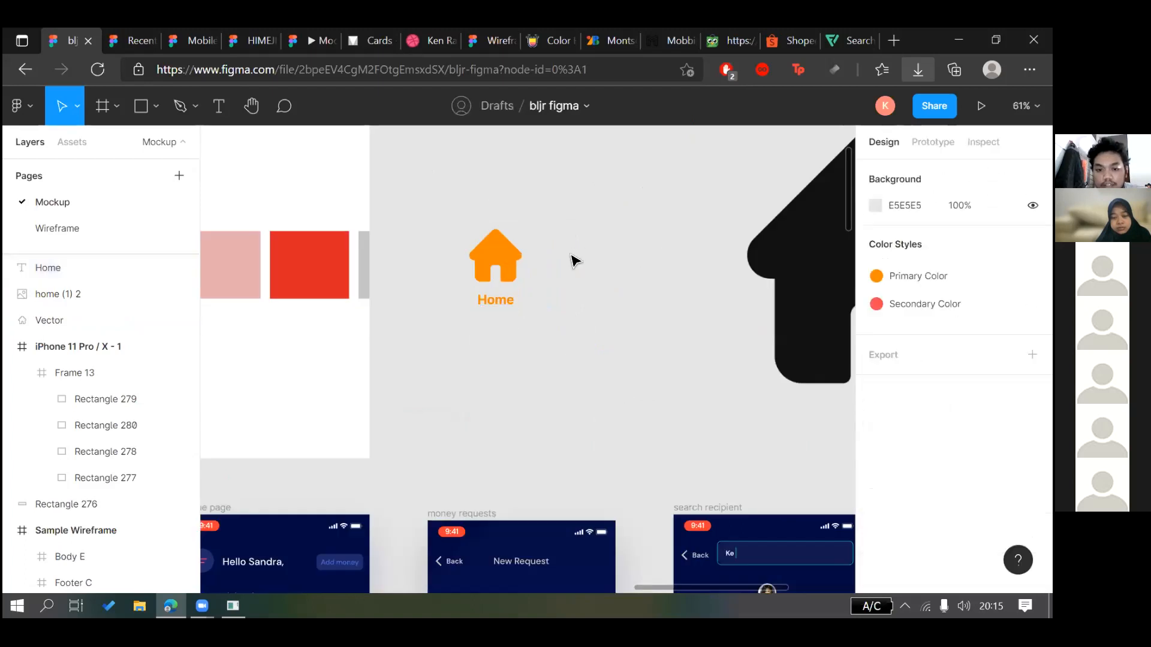
left_click_drag(518, 308, 518, 301)
left_click(596, 213)
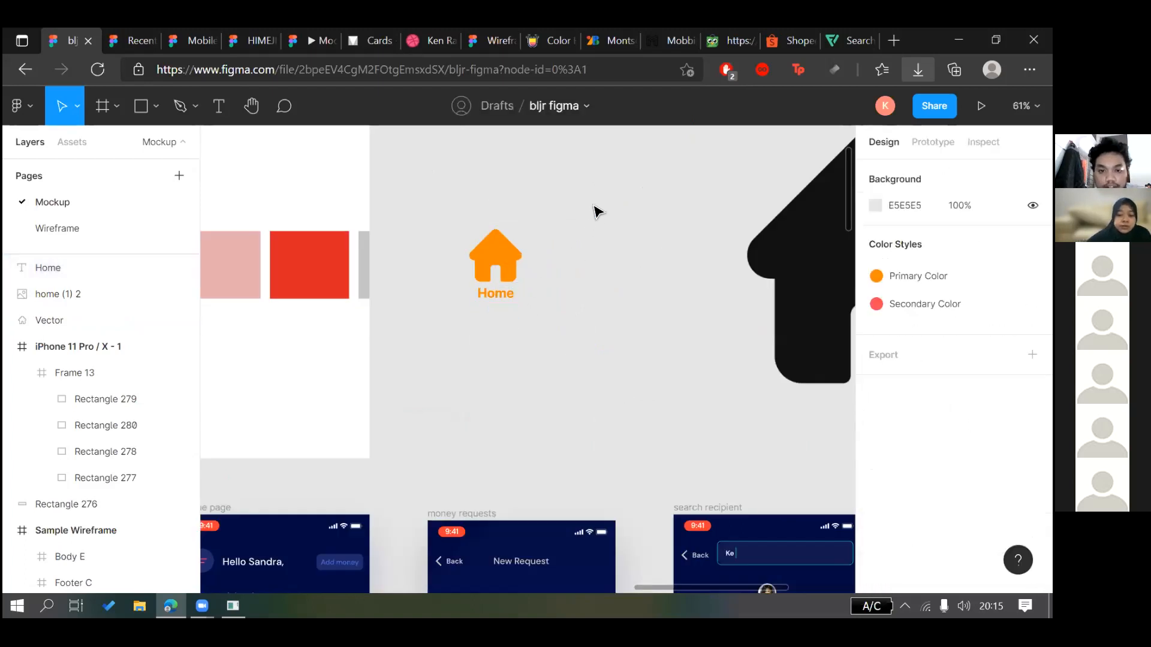
scroll(596, 210, "down", 3)
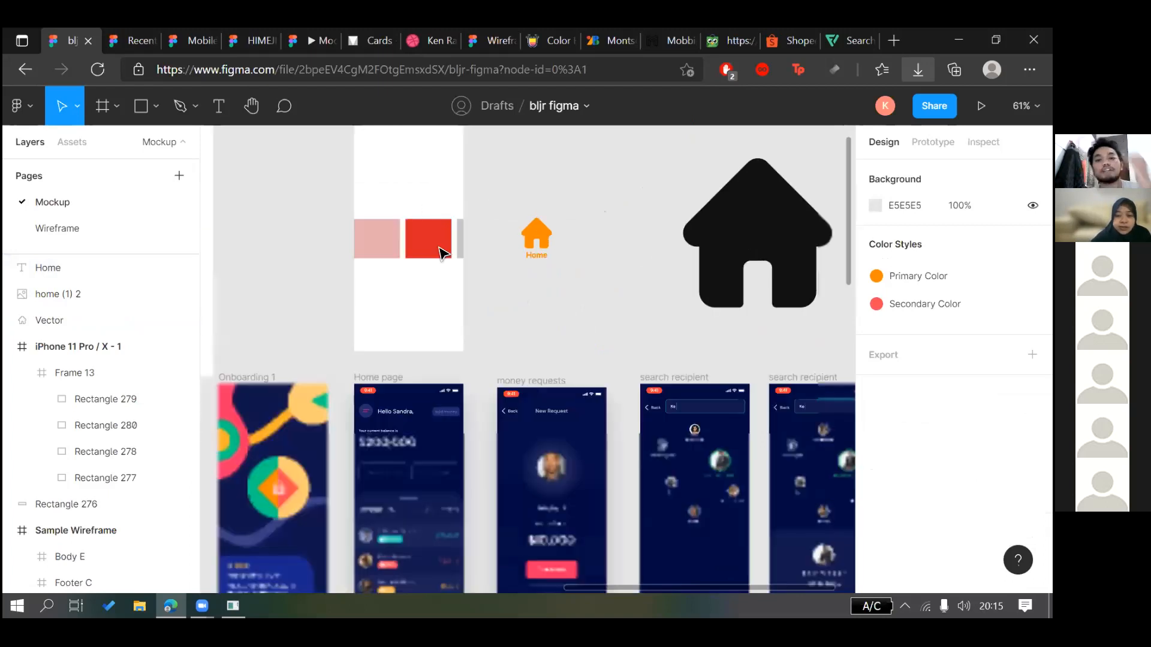
scroll(436, 246, "up", 2)
scroll(436, 246, "right", 3)
Insert the airplane icon from the Ionicons panel onto the canvas
right_click(436, 247)
mouse_move(468, 298)
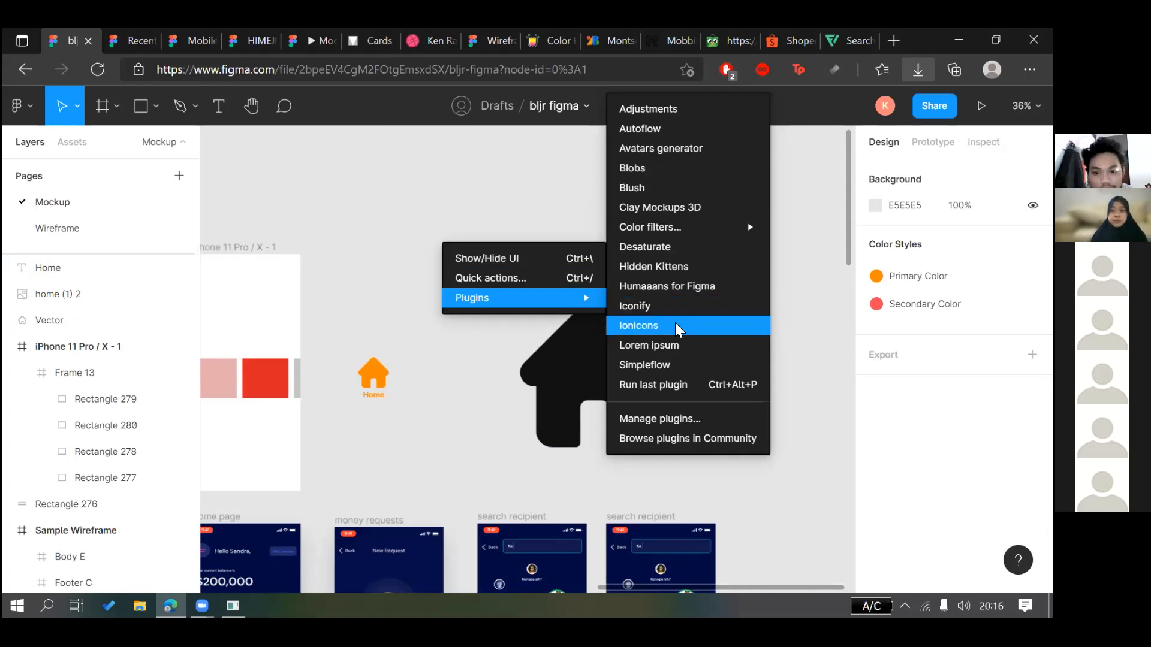
key("Escape")
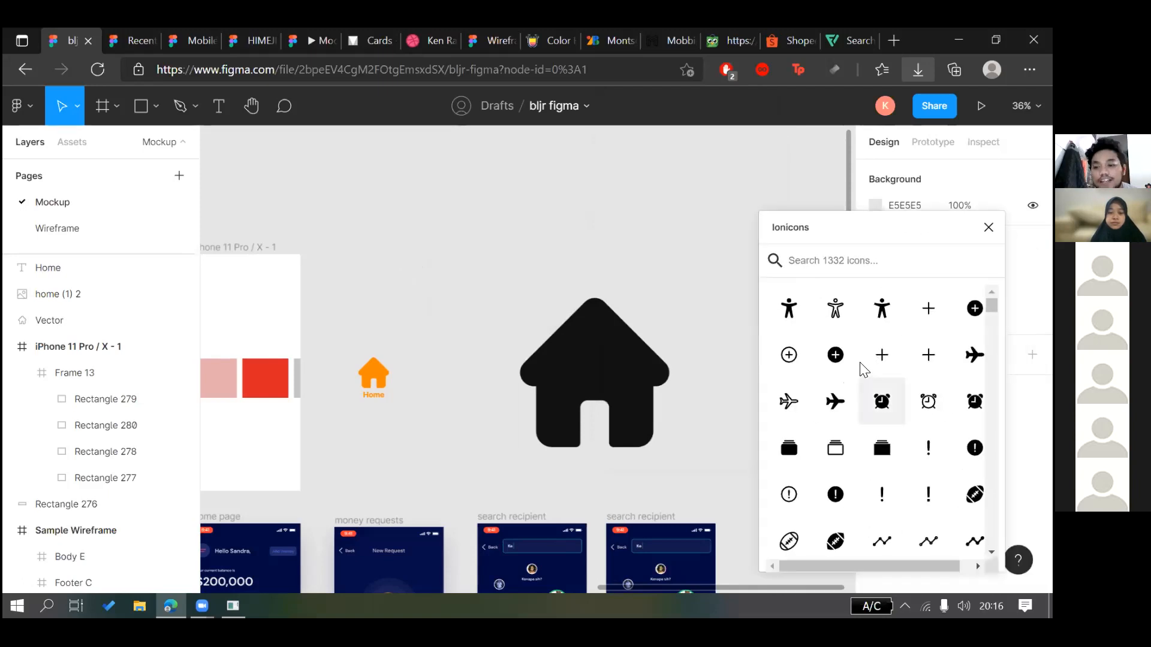
scroll(863, 368, "down", 1)
left_click(839, 364)
left_click_drag(839, 364, 660, 389)
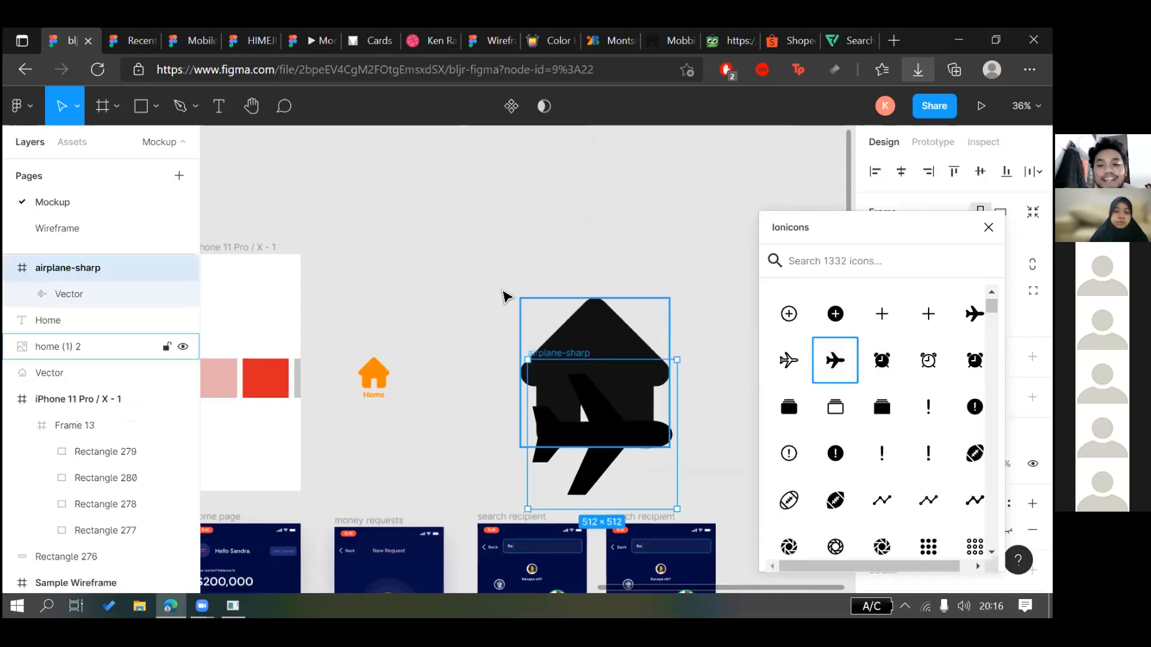
Select the inserted airplane vector on the canvas
left_click(495, 255)
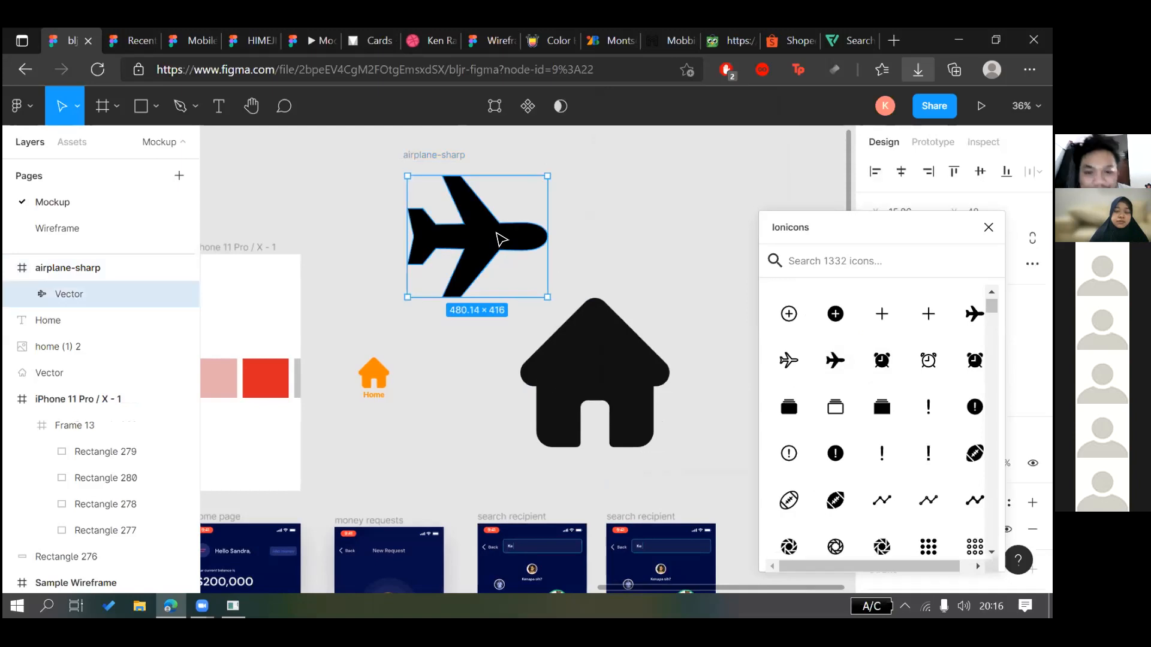
left_click(592, 275)
left_click(532, 239)
left_click(628, 261)
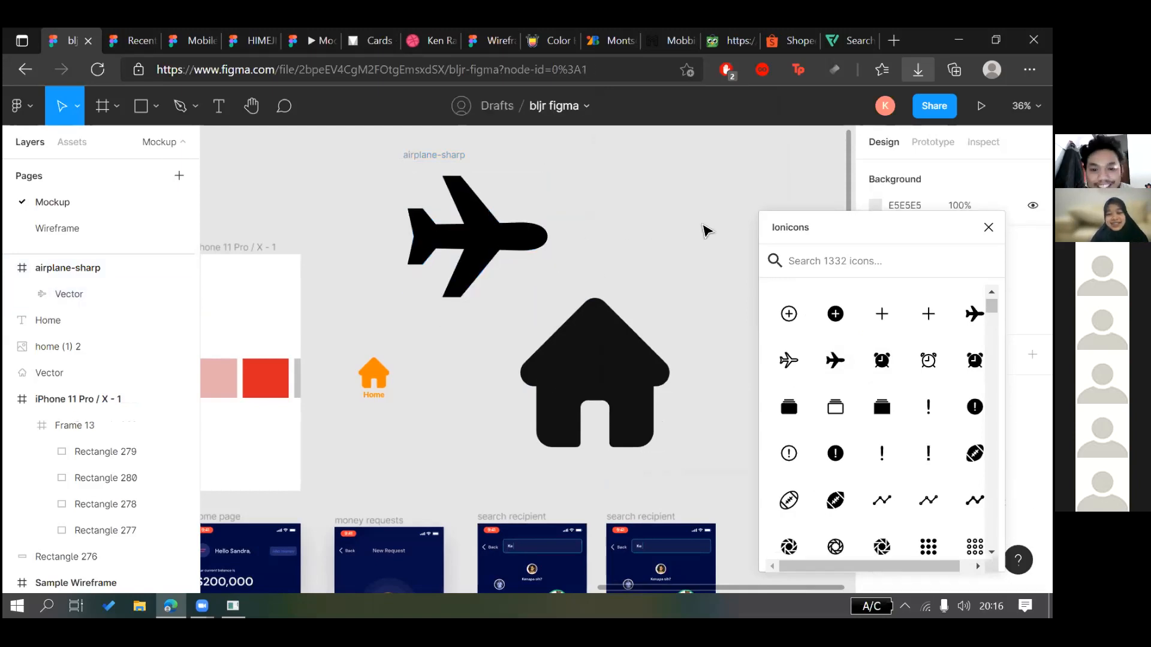
left_click(480, 247)
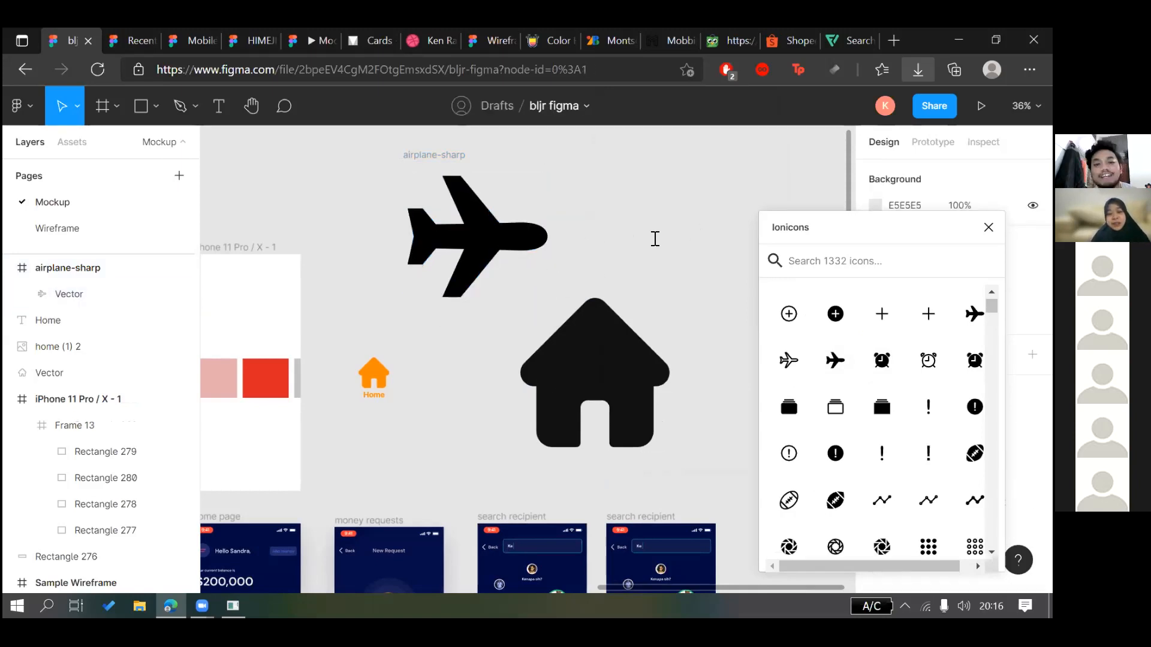
Move the Ionicons panel left, search it for 'home' icons, then clear the search
left_click_drag(812, 231, 723, 225)
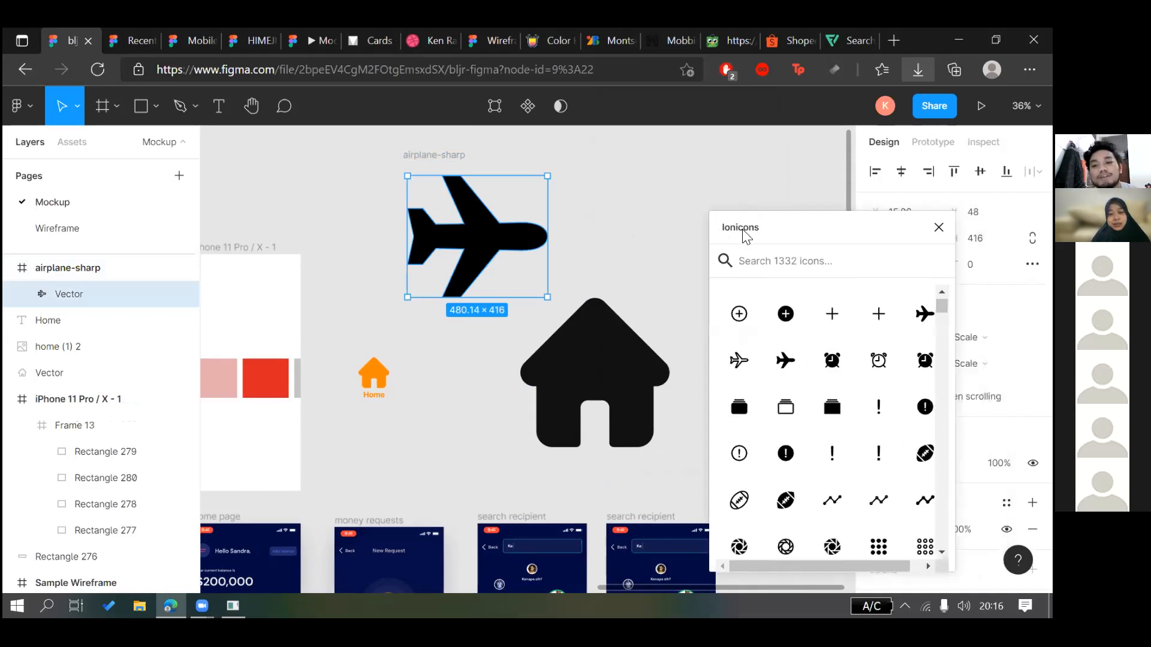
scroll(839, 378, "down", 2)
scroll(833, 378, "down", 2)
scroll(821, 396, "up", 5)
scroll(842, 413, "down", 7)
scroll(842, 419, "up", 7)
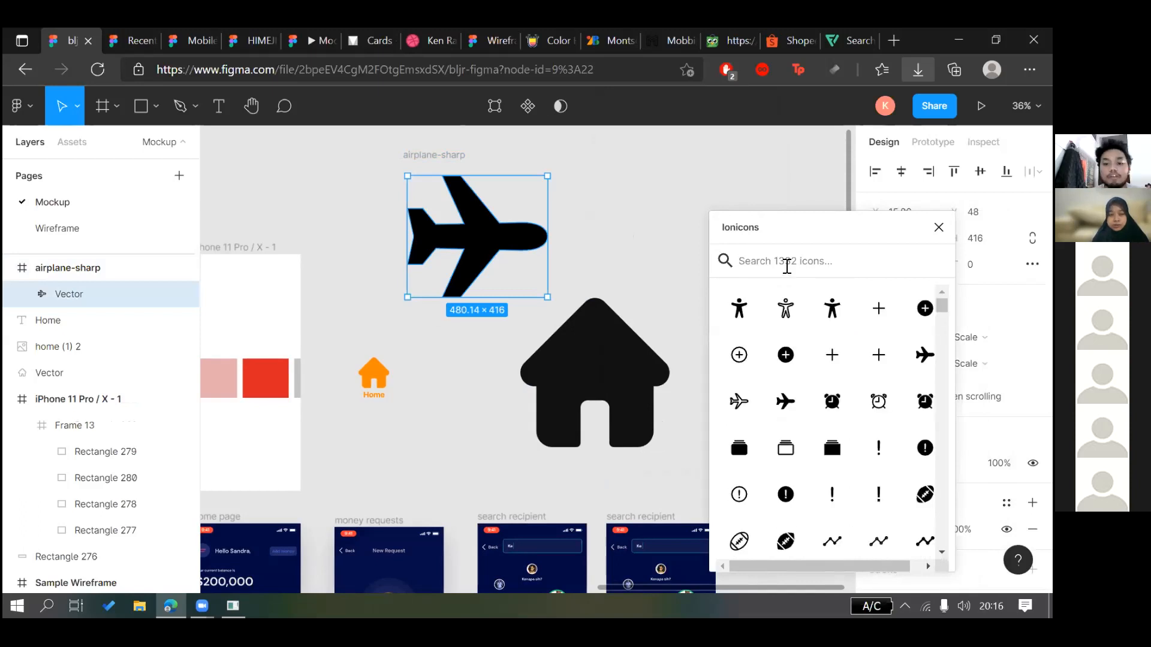
left_click(786, 266)
type("home")
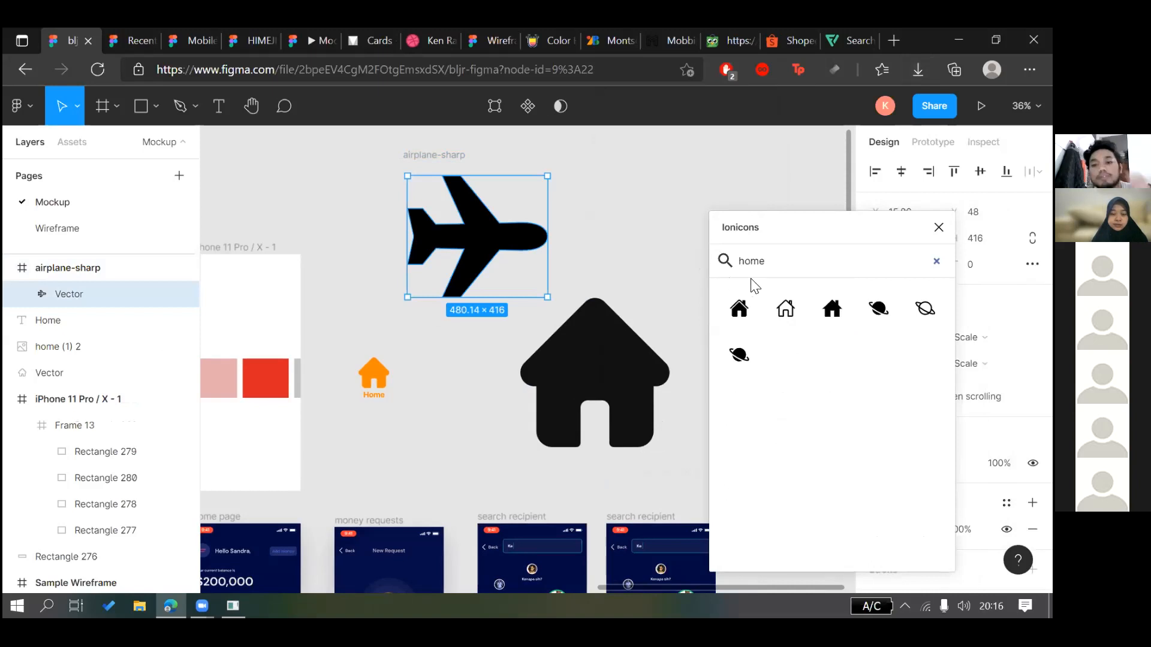
left_click_drag(773, 260, 724, 260)
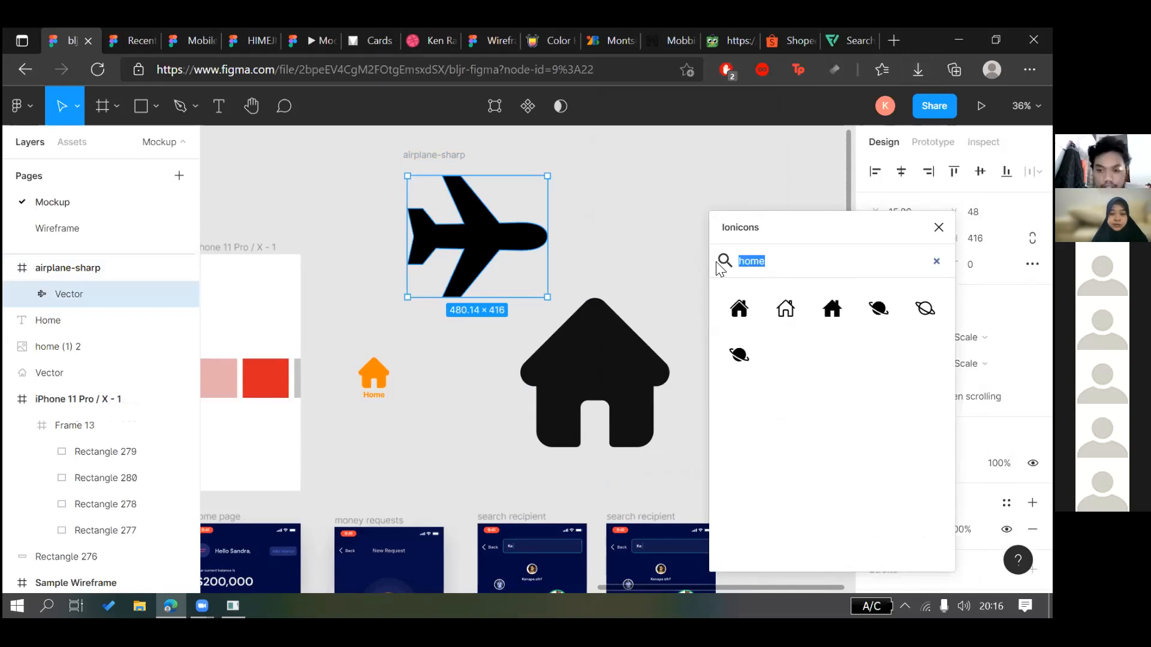
key("BackSpace")
Deselect the airplane and close the Ionicons panel
left_click(698, 236)
scroll(698, 240, "left", 4)
left_click(939, 227)
scroll(560, 197, "right", 6)
left_click(223, 109)
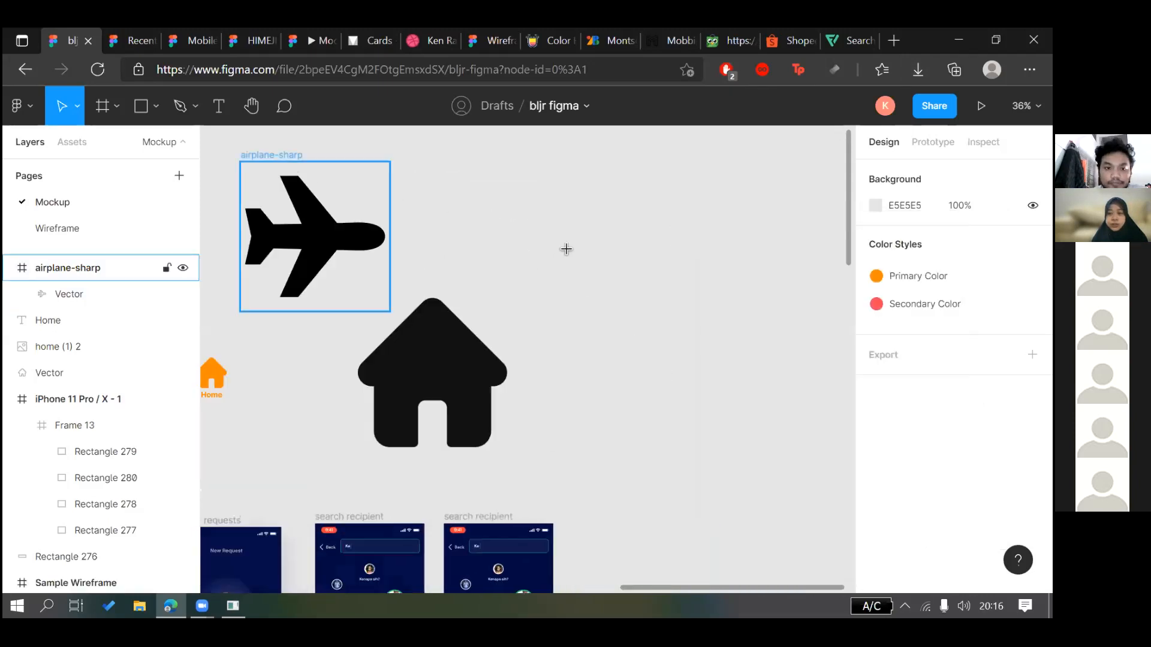
scroll(479, 206, "left", 4)
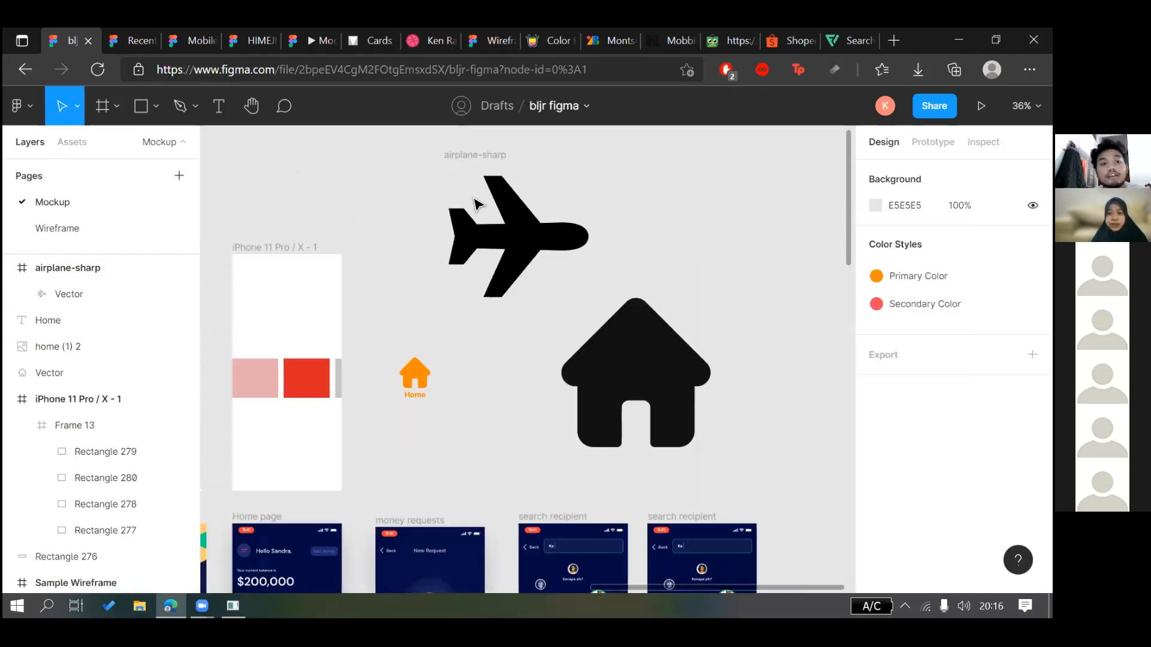
Try moving the airplane vector within its frame, then undo the move
left_click(470, 252)
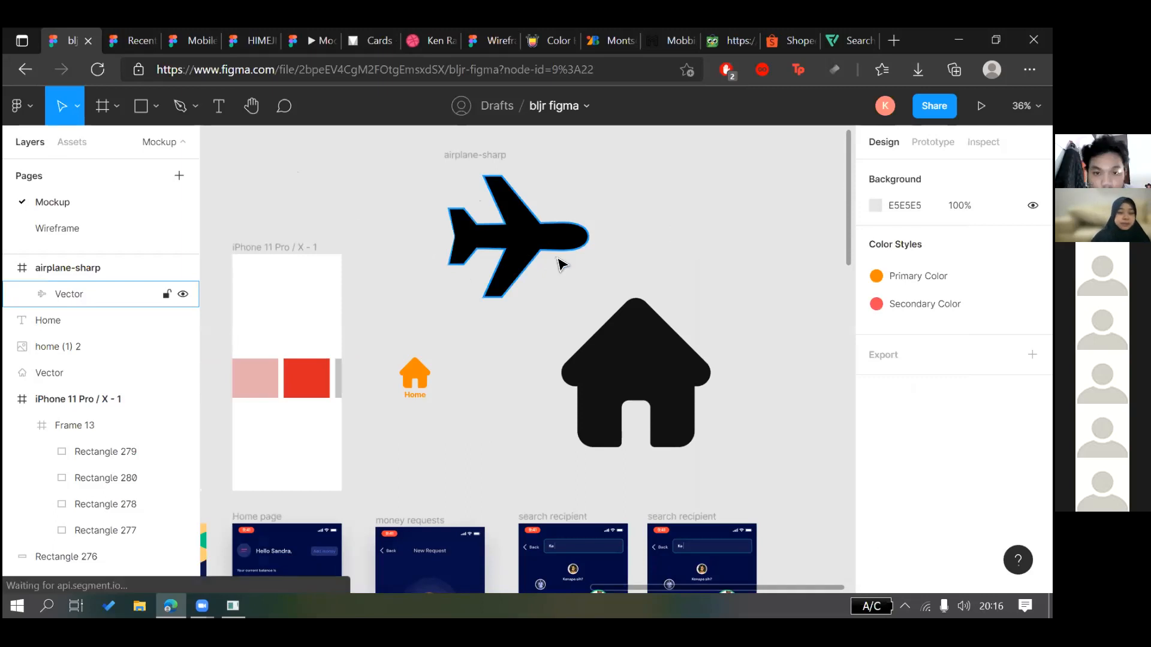
left_click_drag(544, 249, 571, 262)
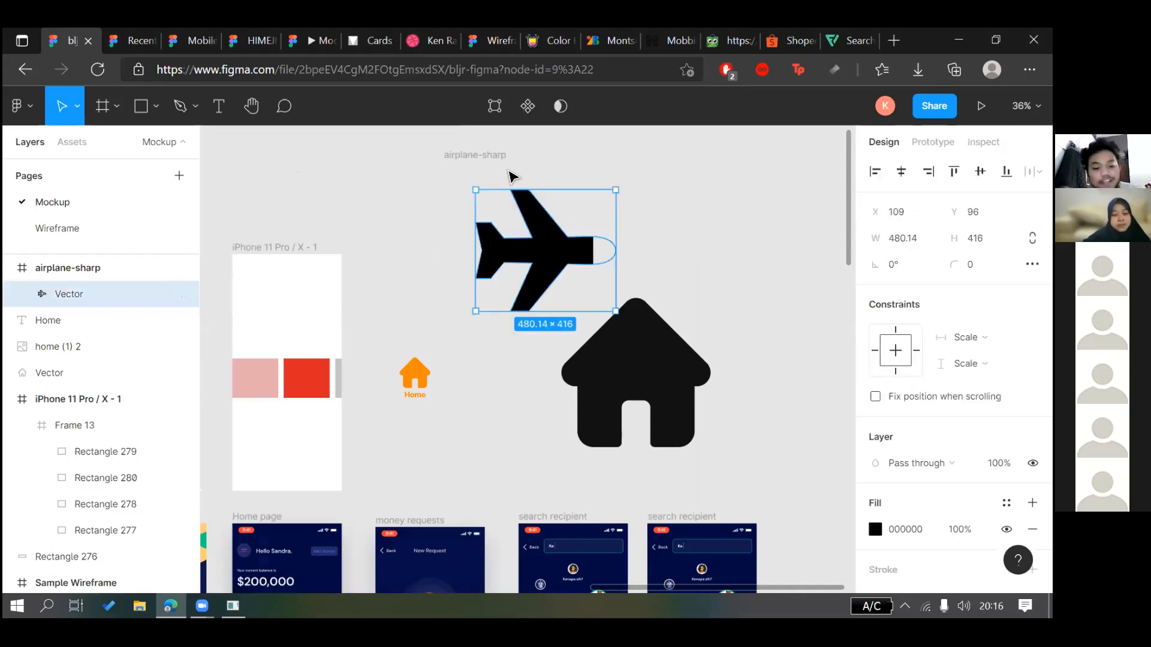
key("ctrl+z")
key("Escape")
Draw a closed house outline with a door and peaked roof using the Pen tool
key("p")
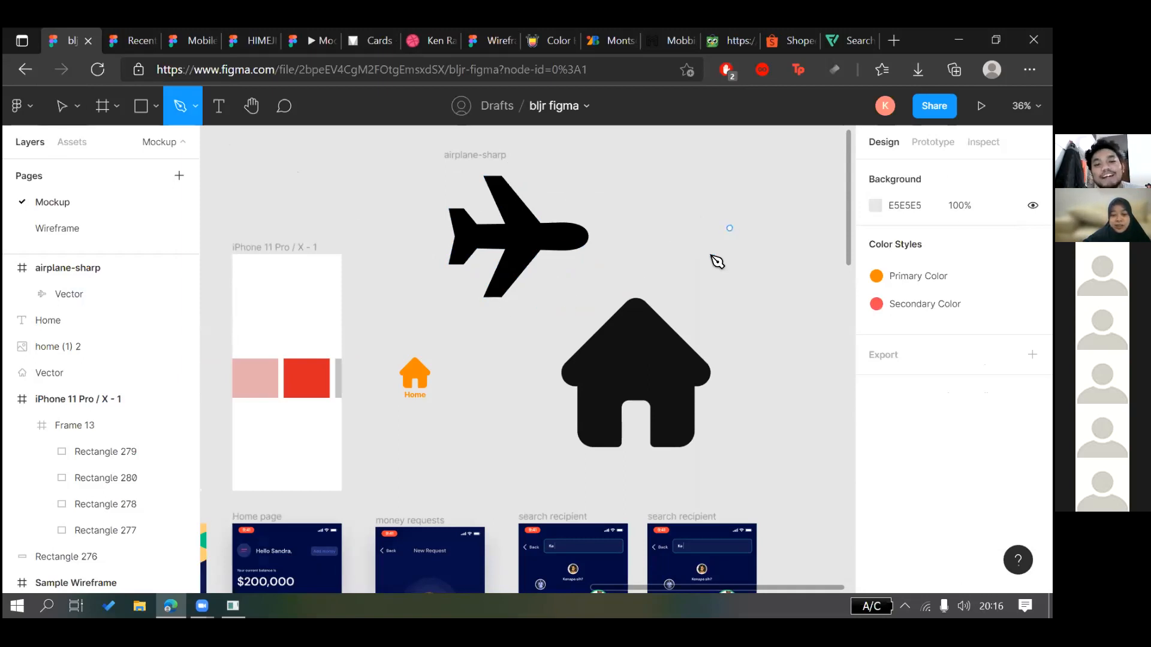
scroll(722, 324, "right", 5)
left_click(407, 318)
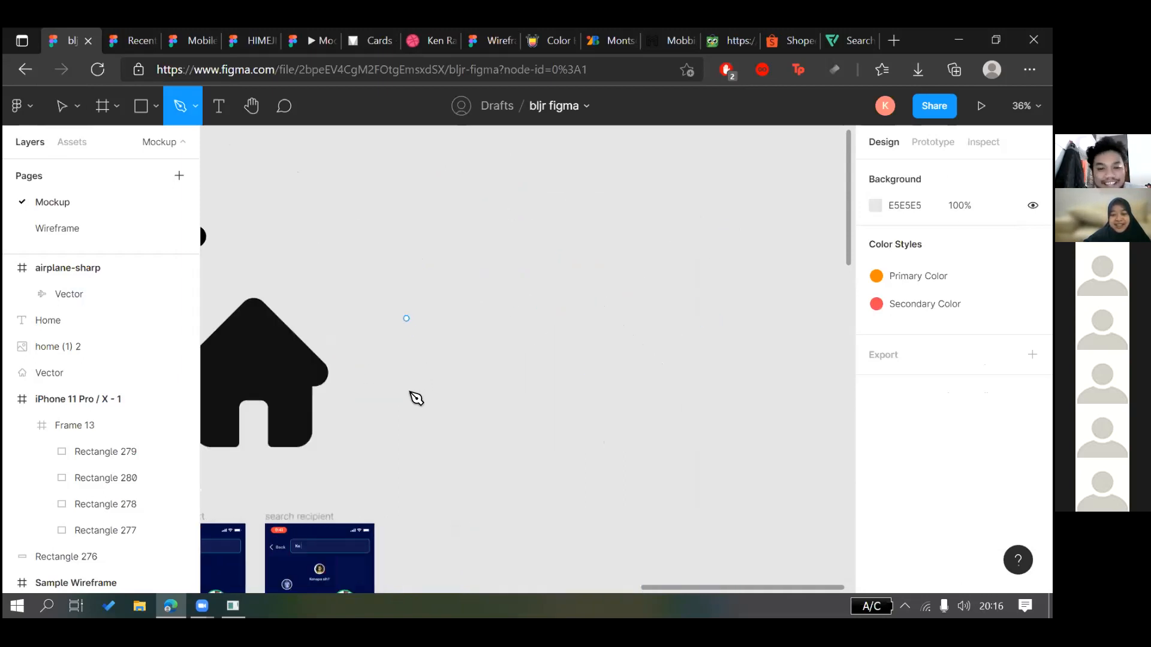
left_click(406, 389)
left_click(454, 400, "shift")
left_click(448, 381, "shift")
left_click(475, 361, "shift")
left_click(475, 398, "shift")
left_click(507, 398, "shift")
left_click(506, 318, "shift")
left_click(456, 267, "shift")
left_click(406, 318)
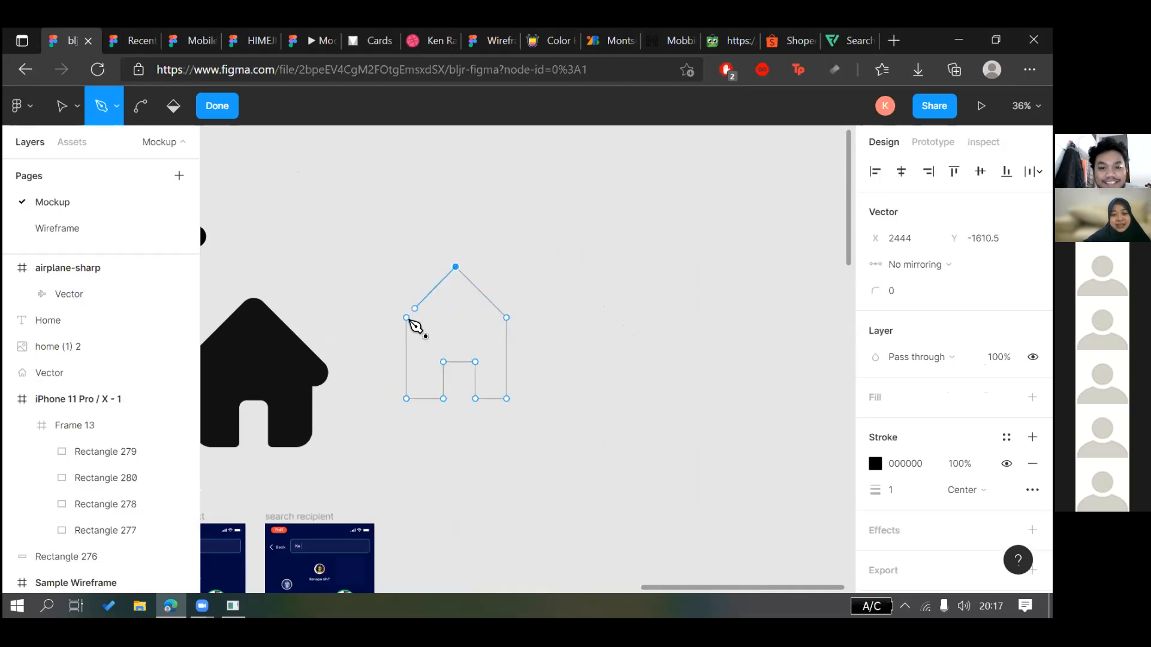
left_click(520, 254)
left_click(214, 113)
Give the house outline a grey C4C4C4 fill and remove its black stroke
left_click(570, 300)
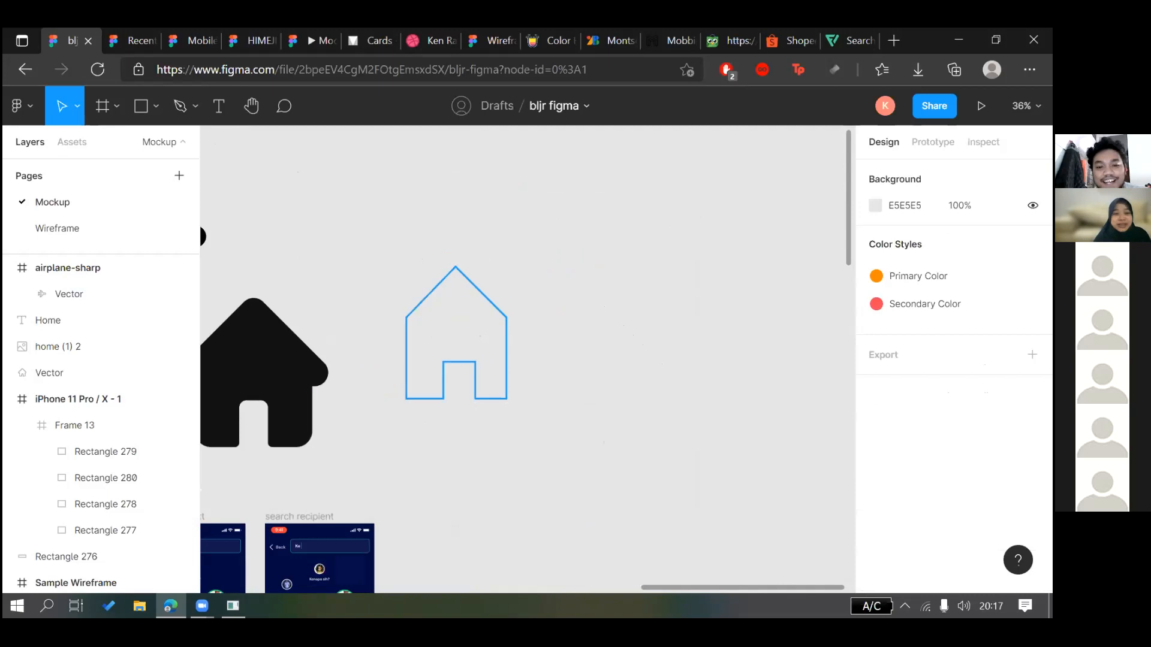
left_click(506, 324)
left_click(1032, 370)
left_click(1032, 463)
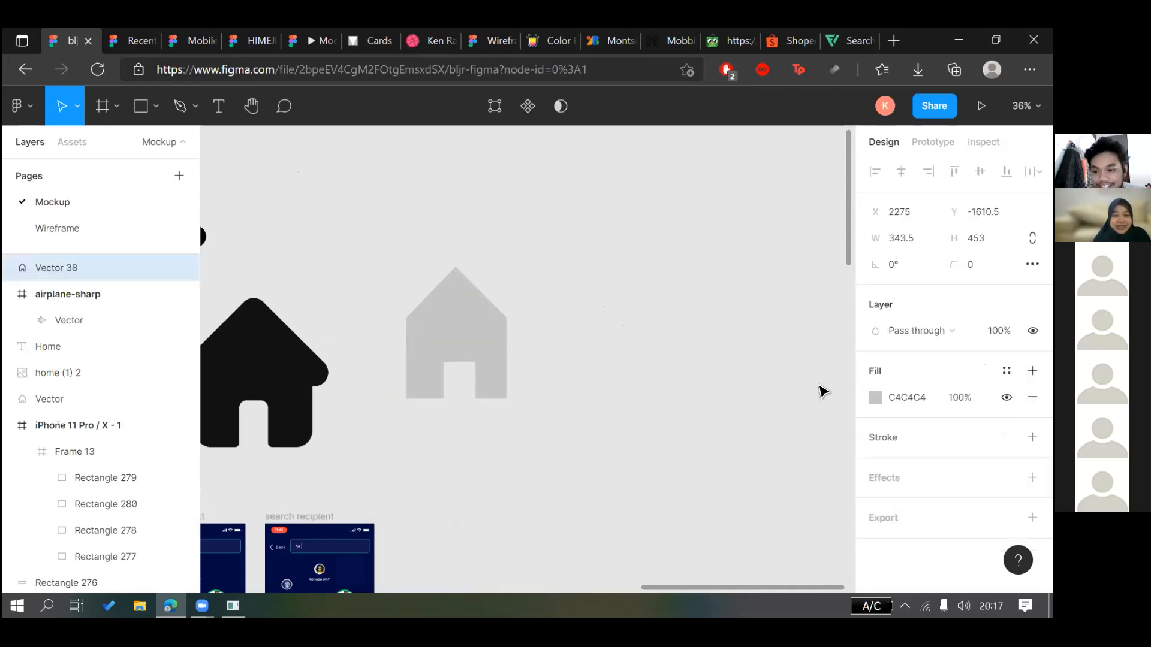
left_click(588, 326)
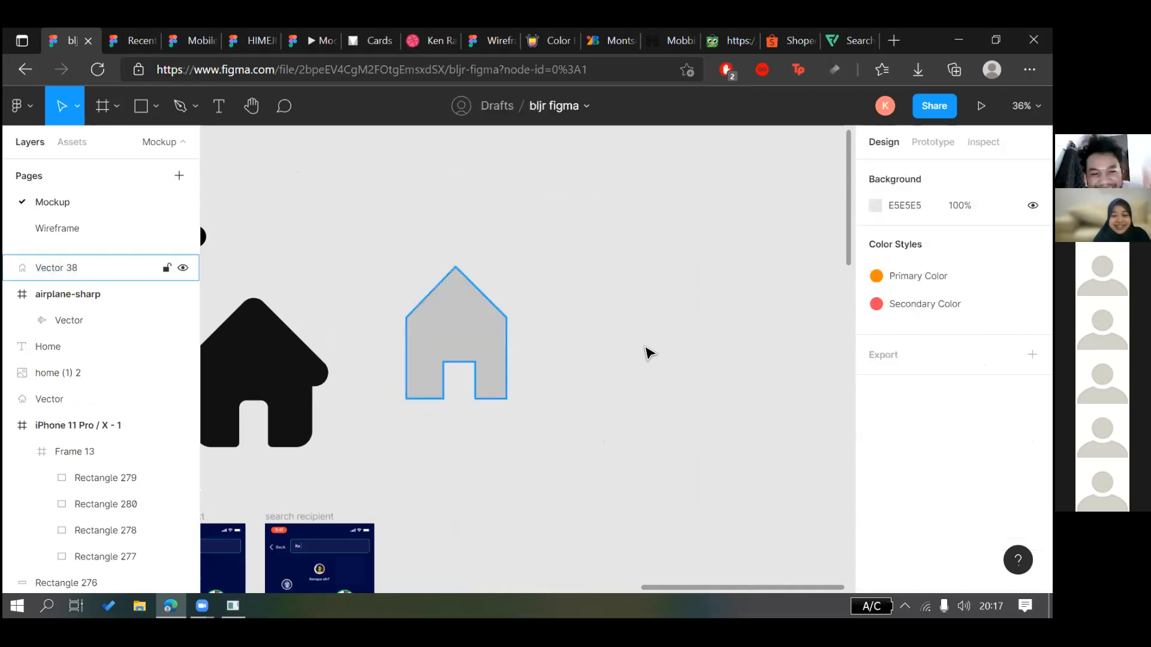
Move the grey house beside the black house and enlarge it to about 389×513
scroll(701, 321, "left", 3)
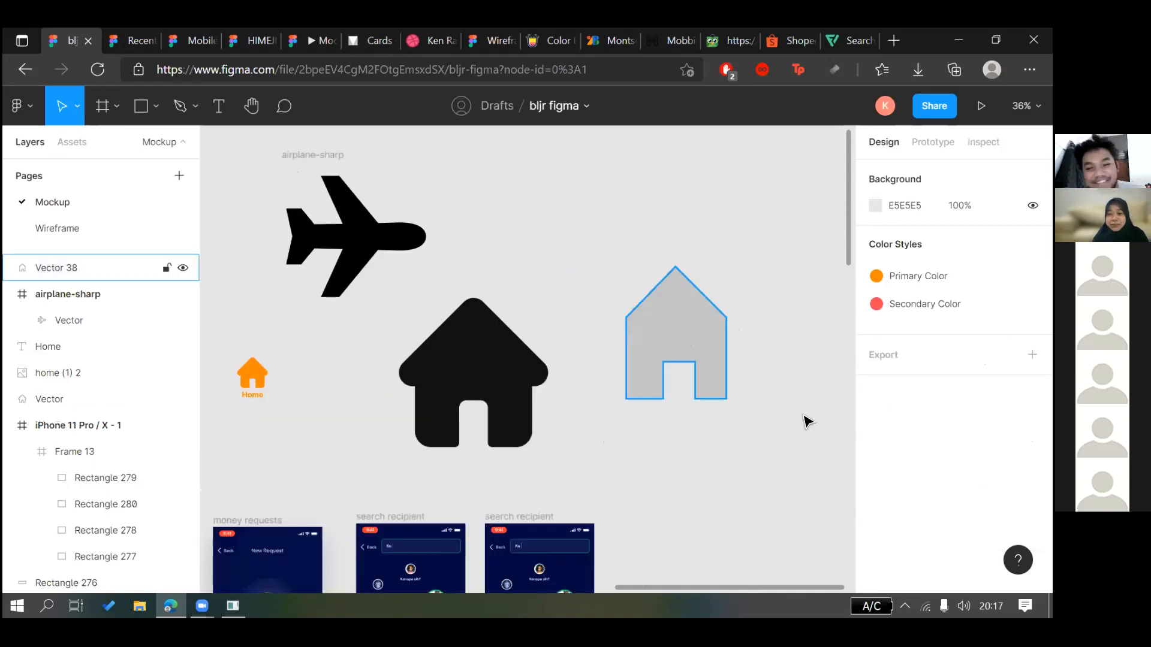
left_click(699, 329)
left_click_drag(701, 337, 681, 383)
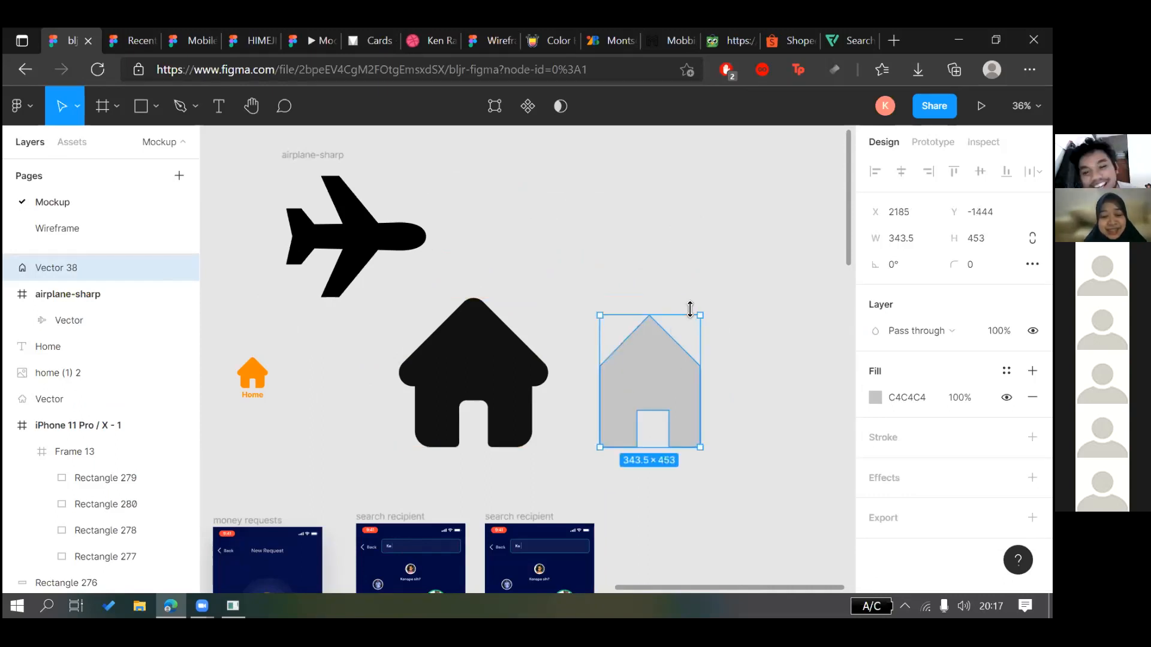
left_click_drag(713, 307, 726, 290)
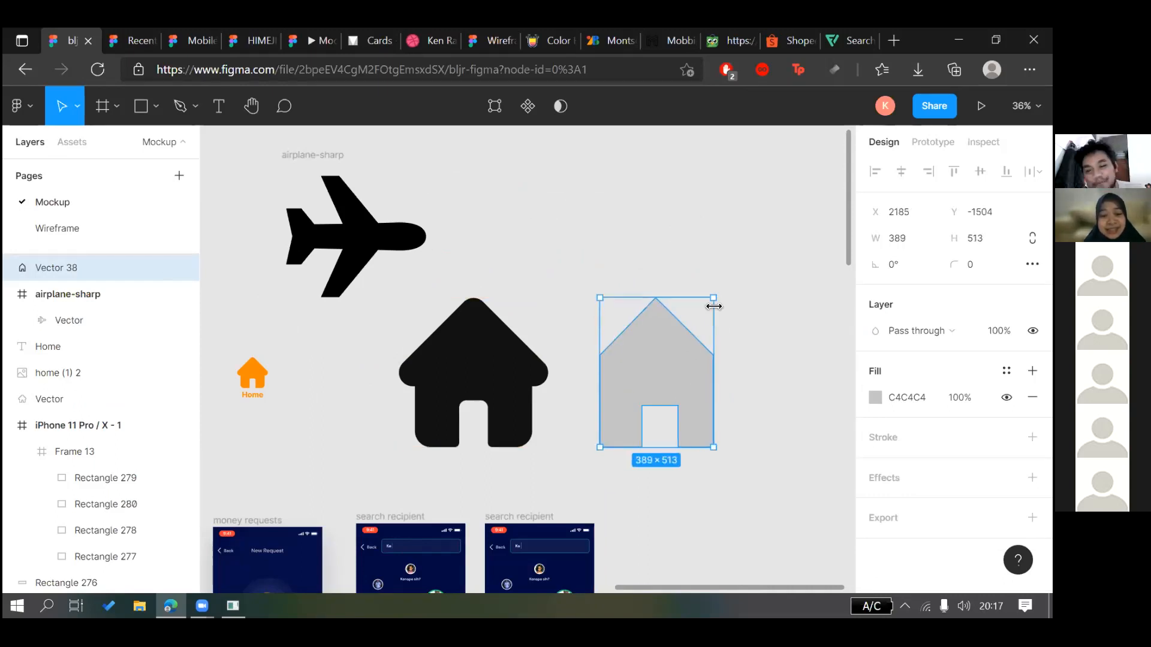
left_click(647, 271)
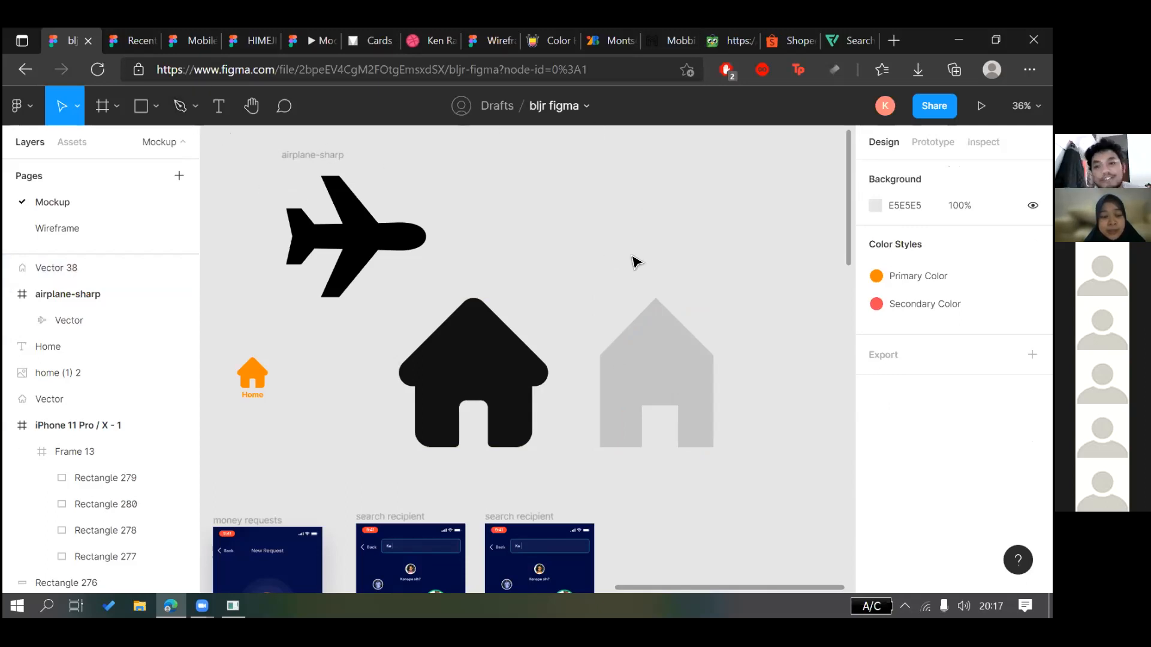
Open the Manage plugins window from the canvas Plugins menu
right_click(543, 205)
left_click(531, 254)
right_click(533, 255)
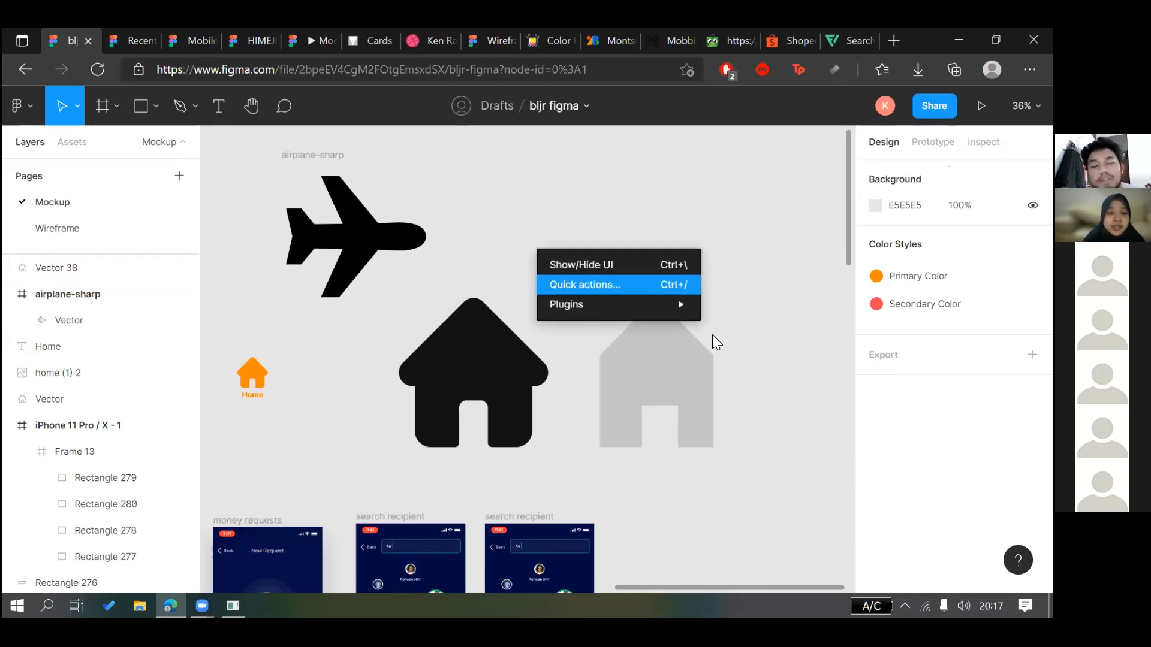
mouse_move(659, 303)
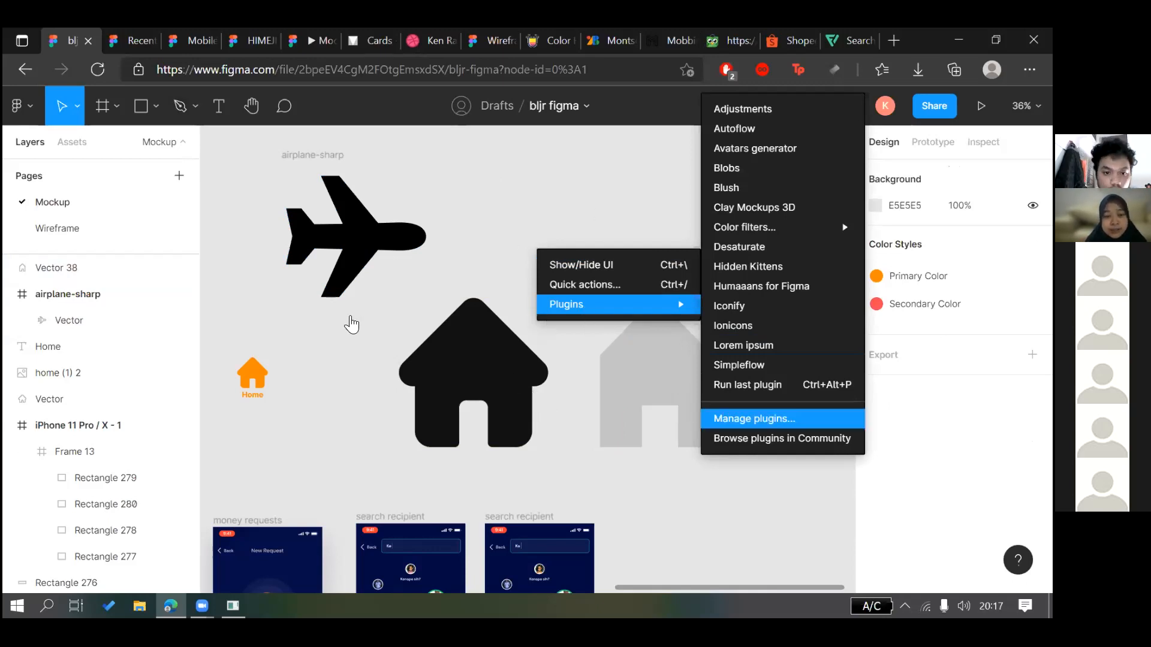
key("Return")
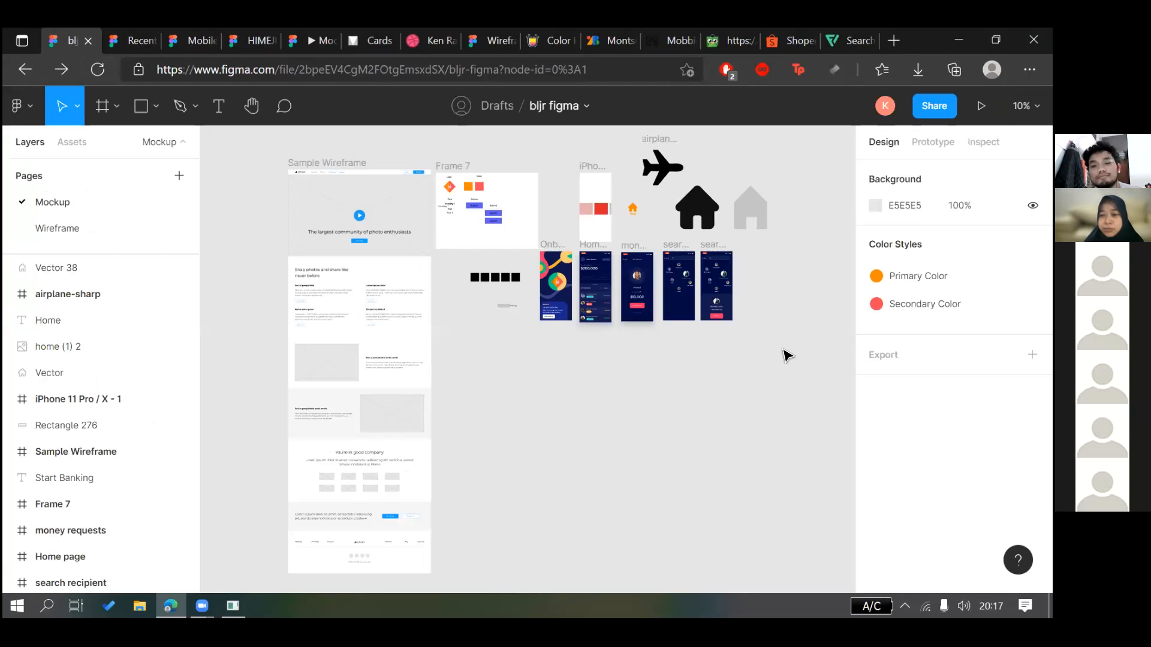
Open Browse plugins in Community from the canvas Plugins menu
right_click(812, 339)
mouse_move(800, 333)
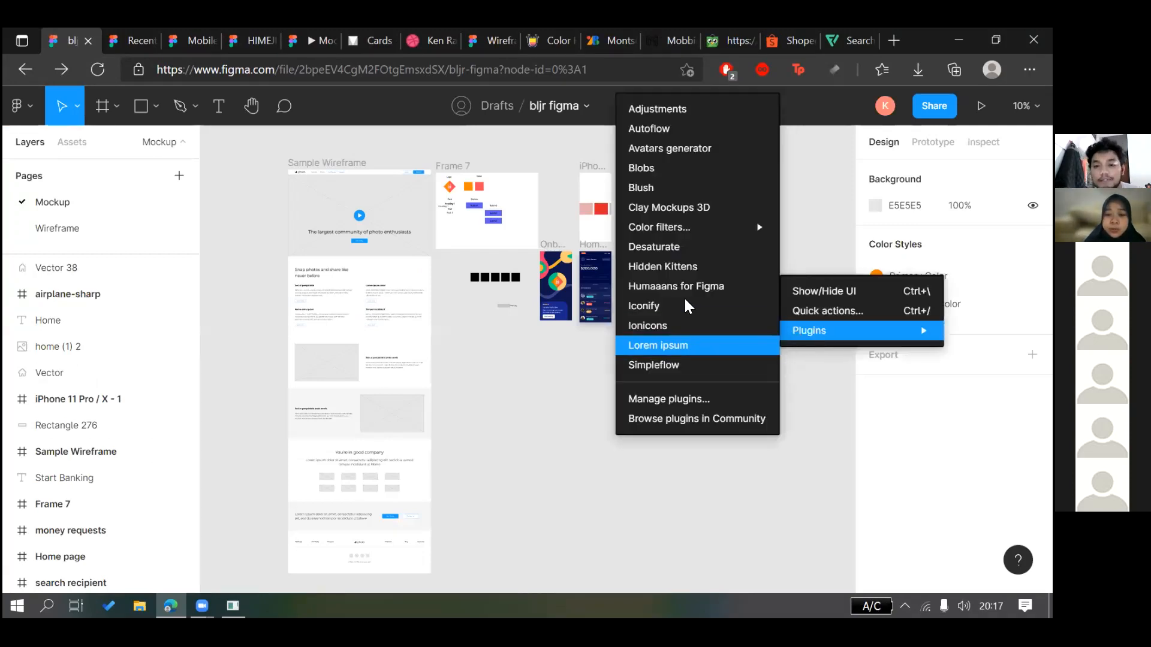
left_click(519, 322)
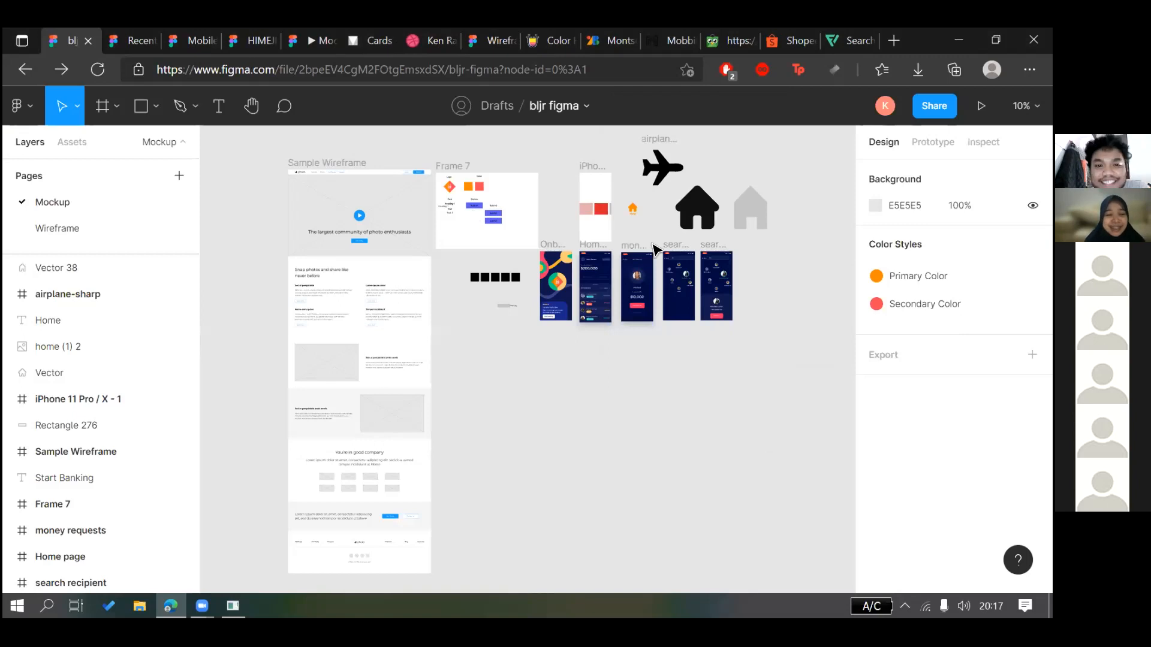
scroll(558, 204, "right", 5)
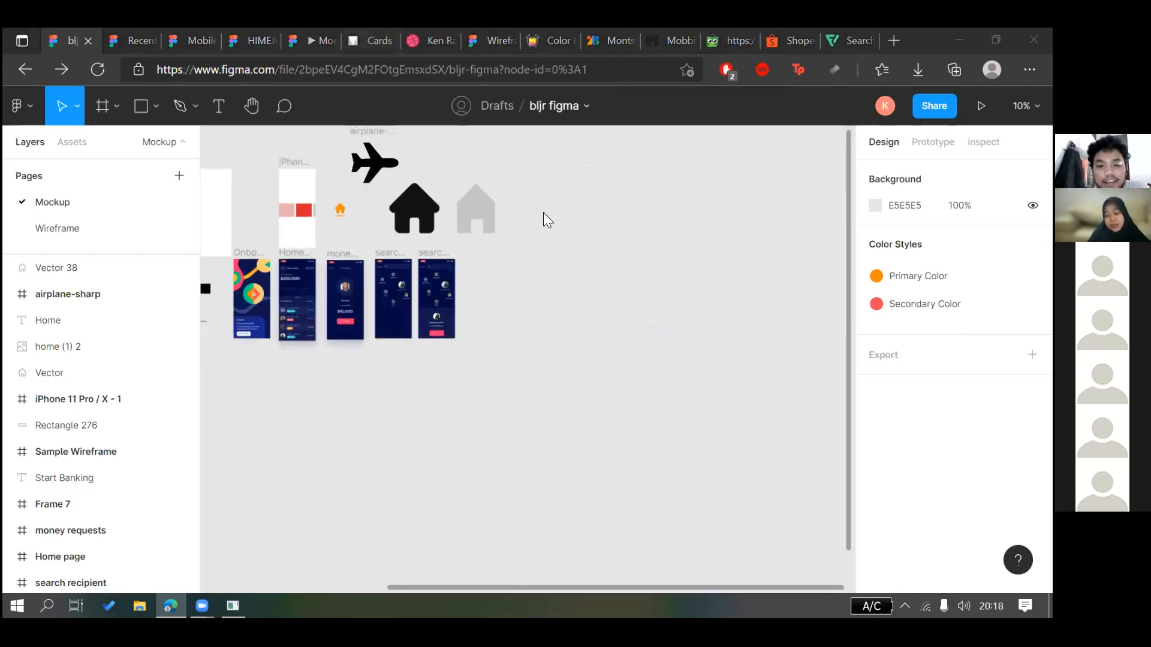
scroll(543, 212, "up", 4)
right_click(547, 210)
mouse_move(674, 266)
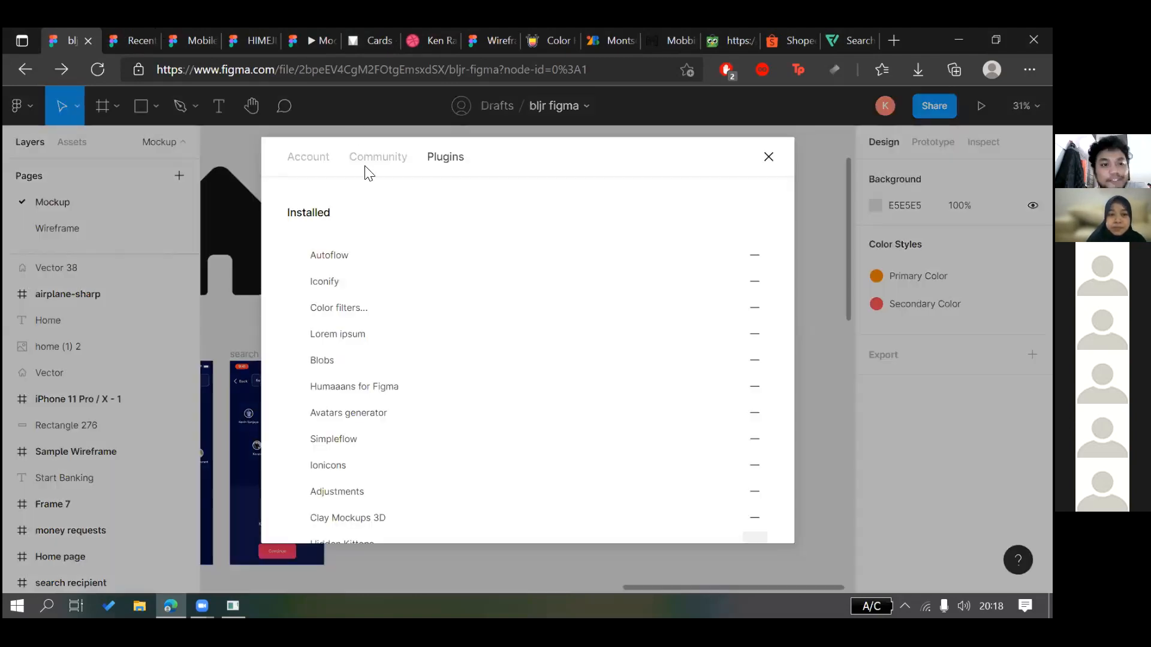
left_click(366, 168)
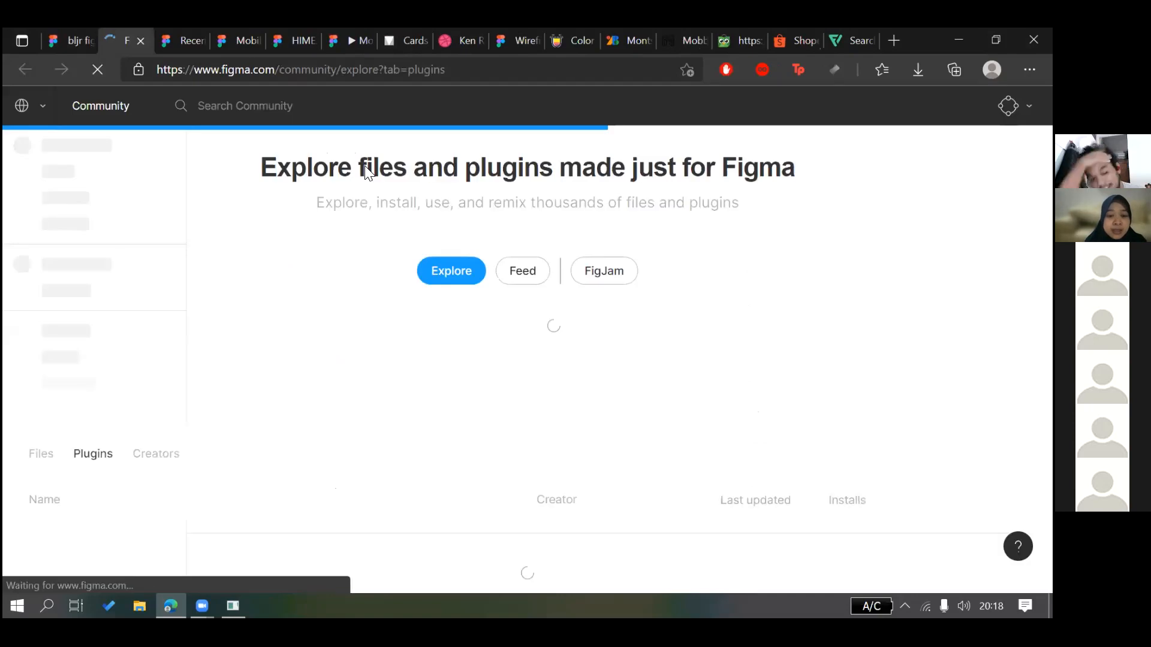
Search Figma Community plugins for 'material icons' to install Material Design Icons
left_click(246, 109)
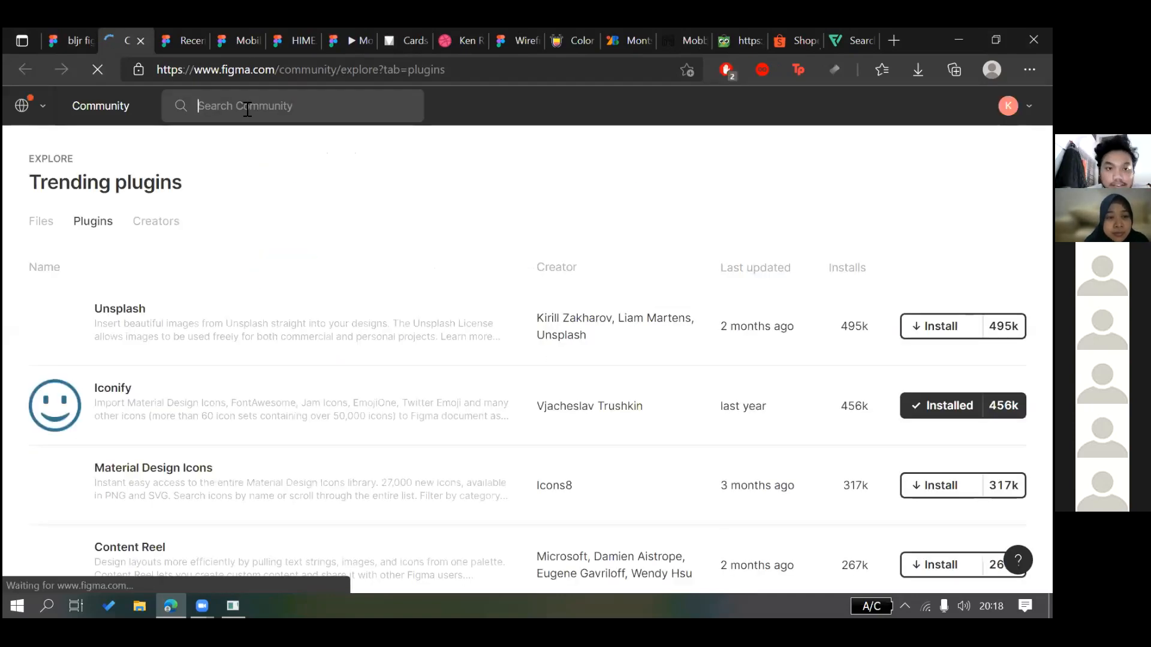
type("material")
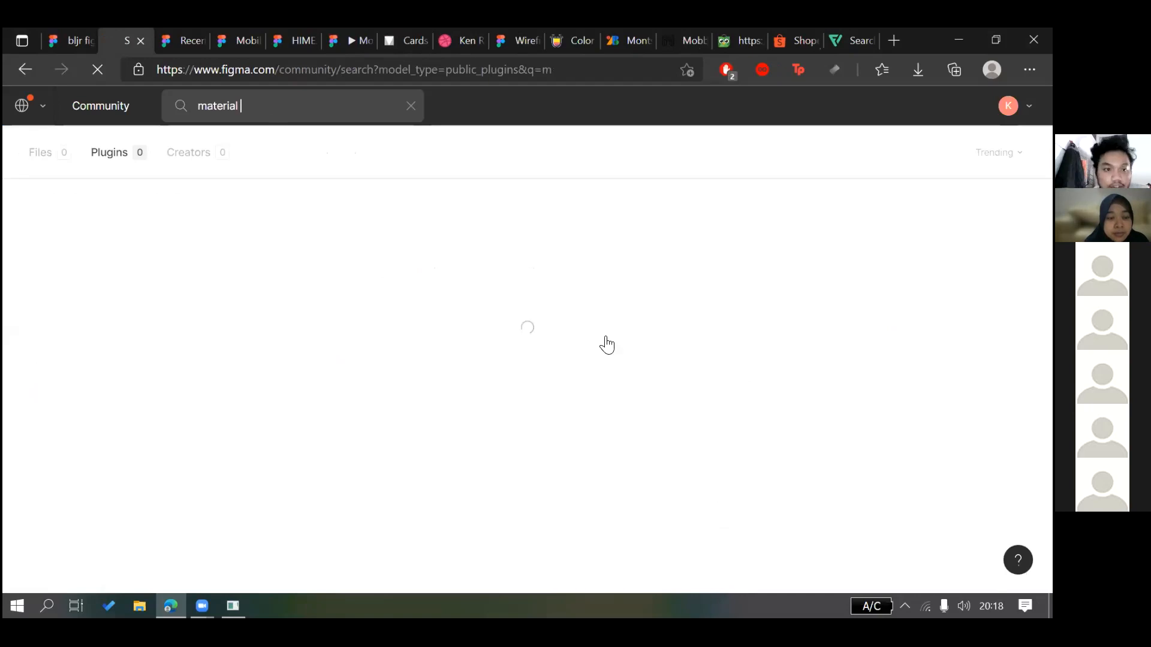
type(" icons")
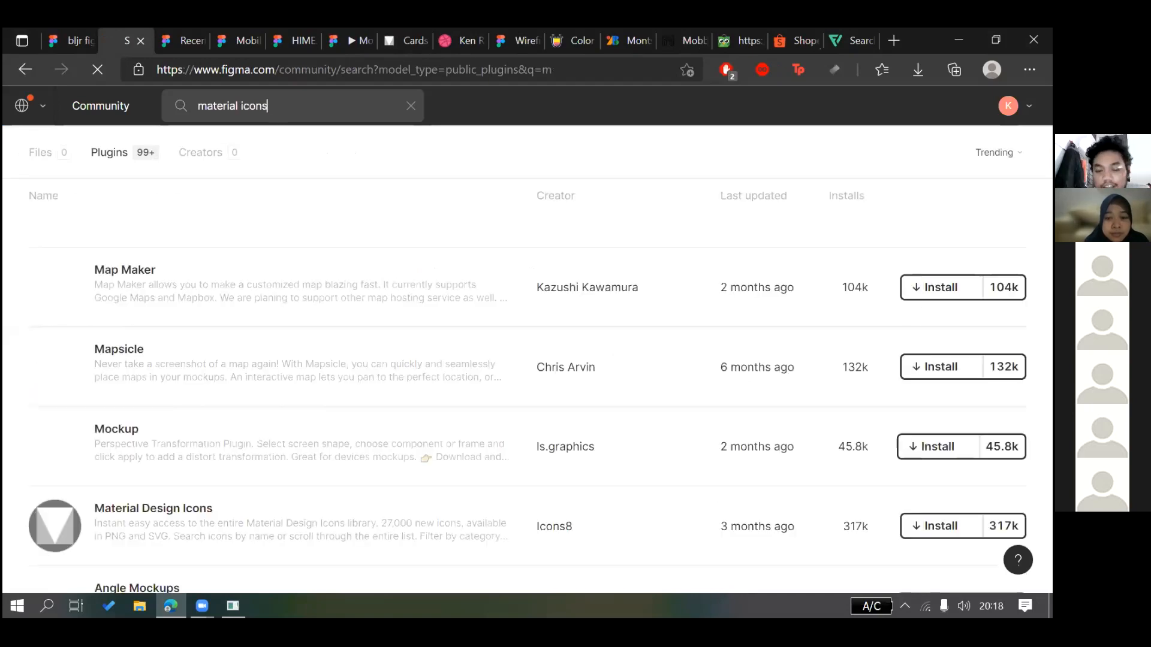
key("Return")
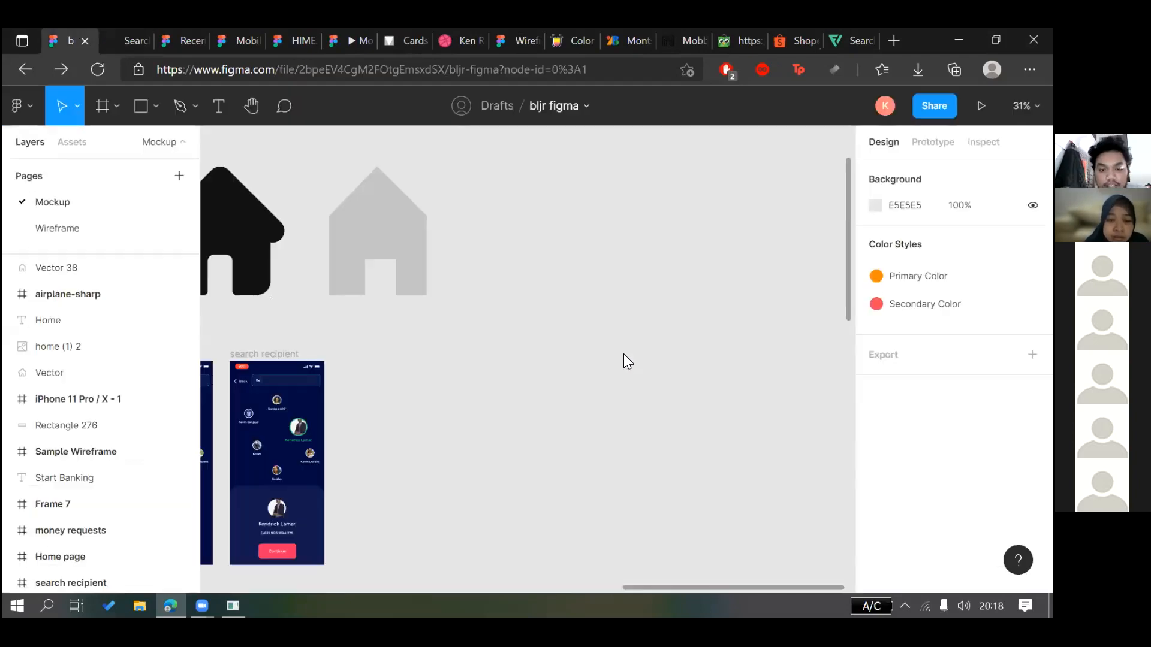
Reload the bljr figma file and close the Community search tab
right_click(627, 354)
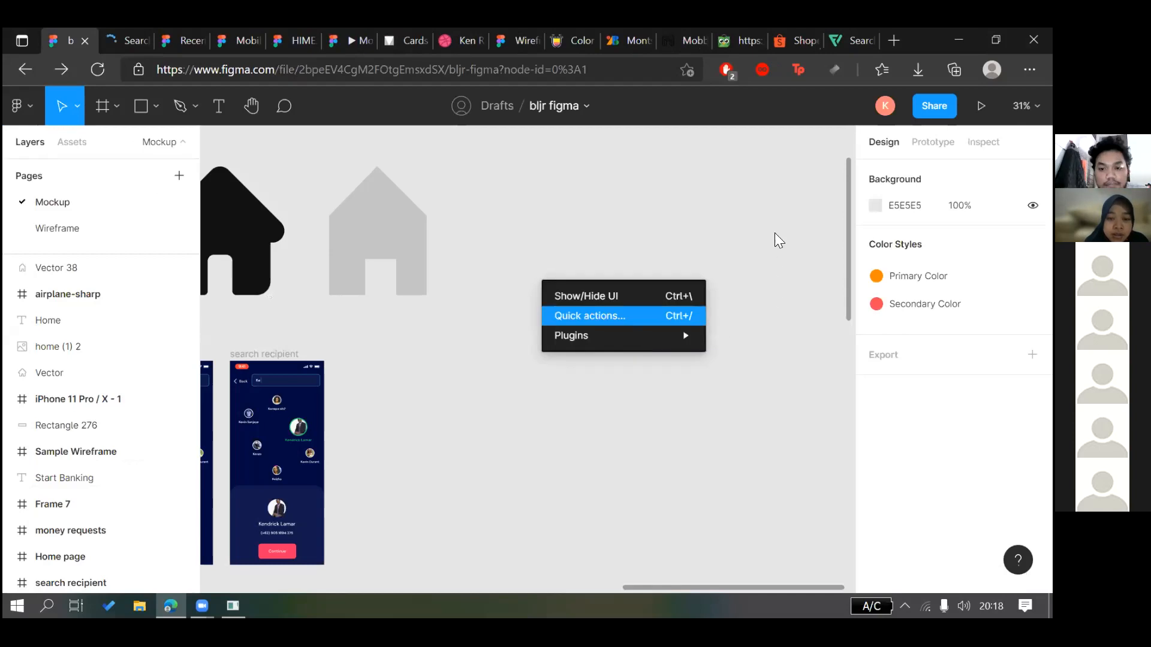
mouse_move(623, 335)
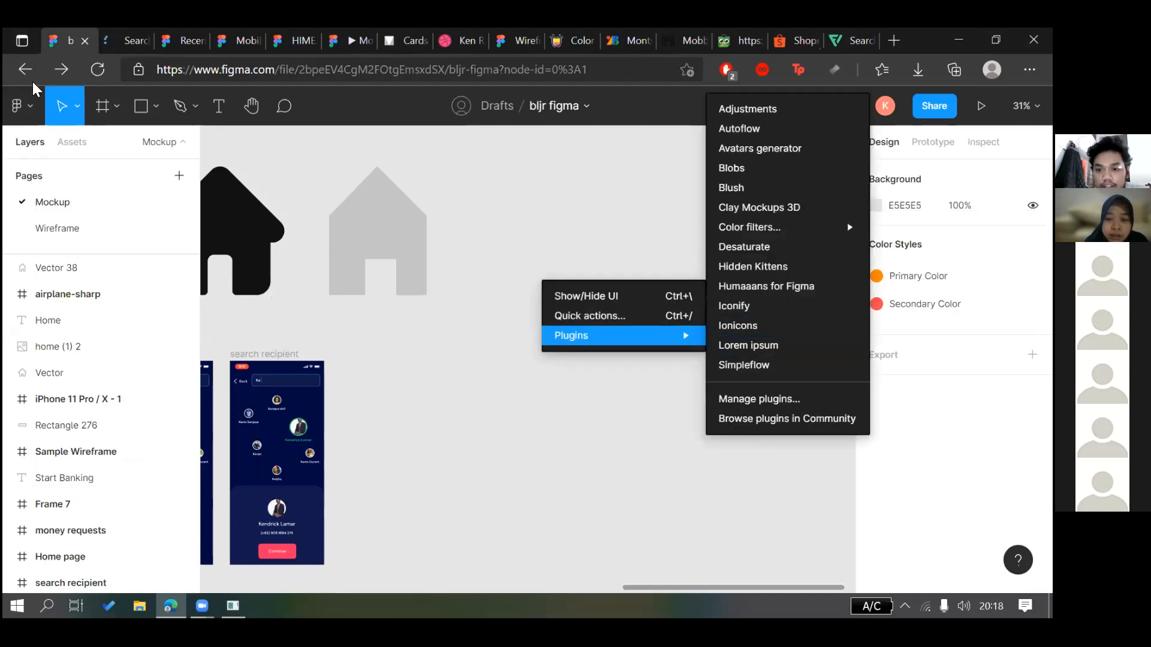
left_click(30, 99)
left_click(98, 70)
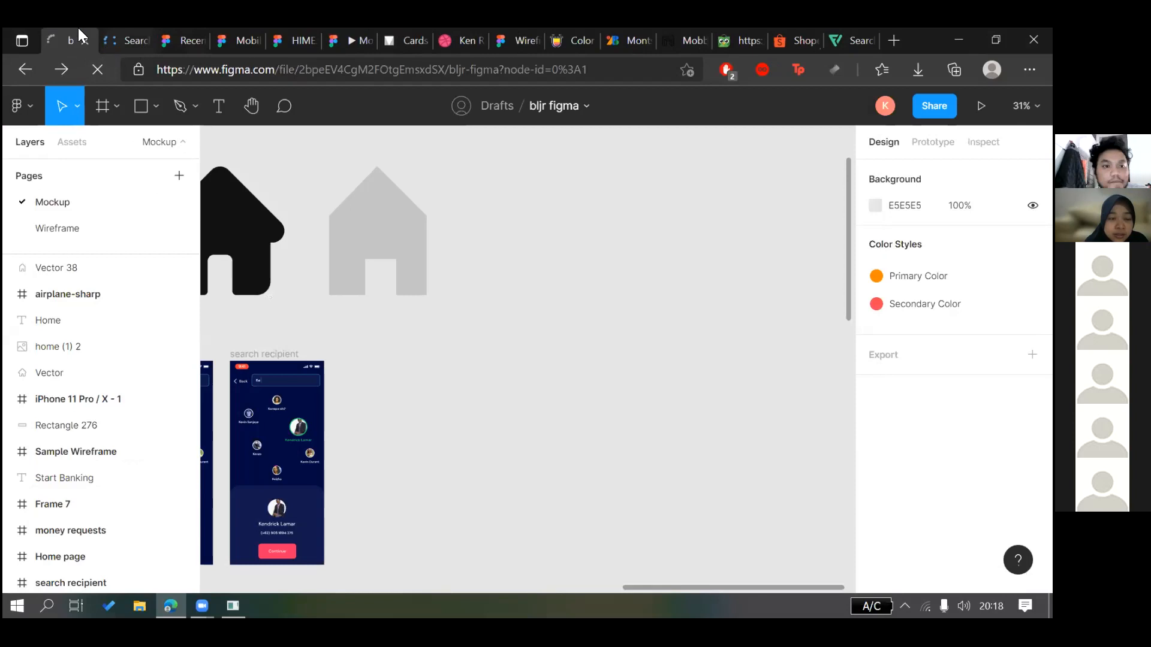
key("ctrl+Tab")
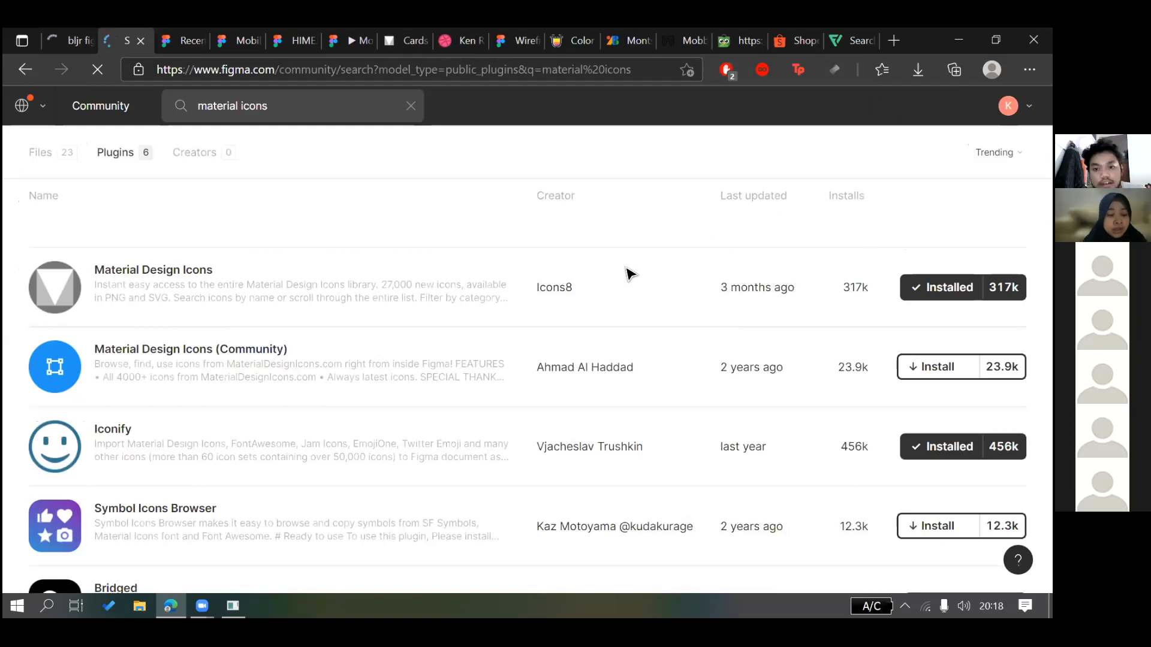
key("ctrl+w")
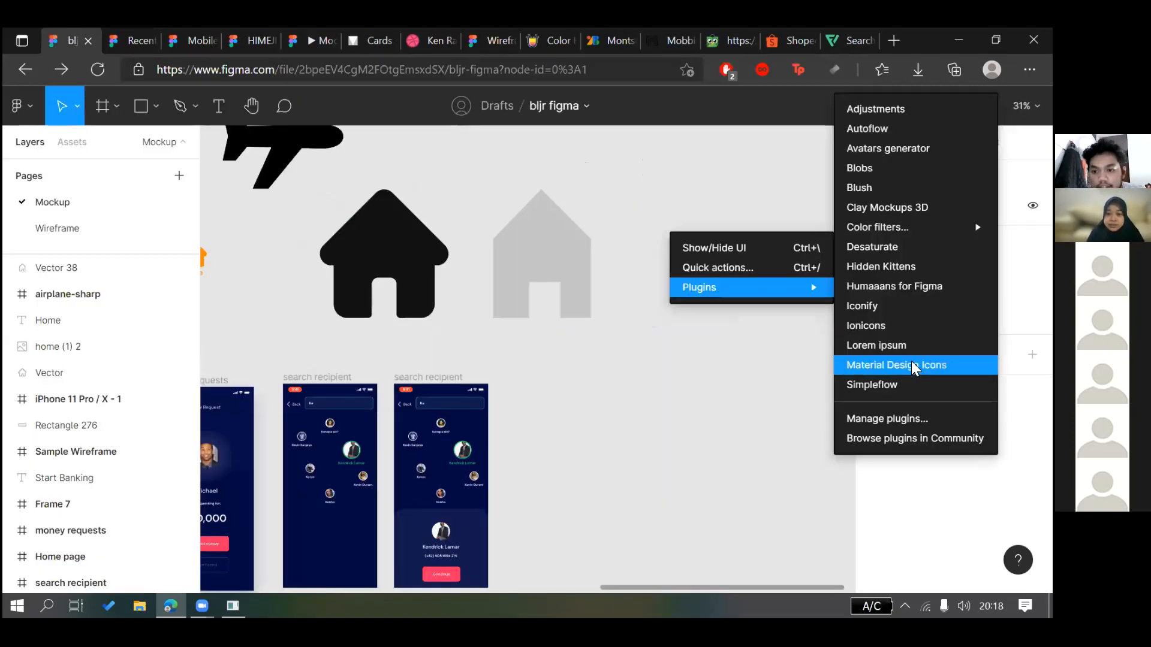
Zoom the canvas back in and check the installed plugins list
left_click(912, 362)
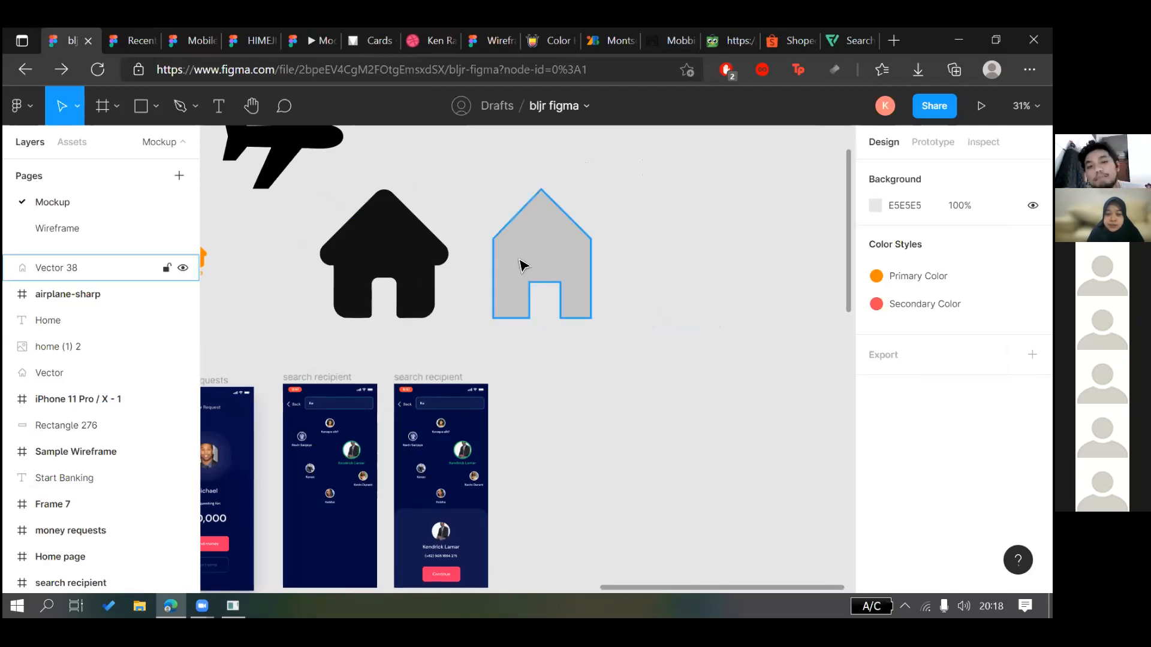
scroll(659, 301, "right", 2)
scroll(659, 301, "right", 4)
scroll(656, 301, "up", 5)
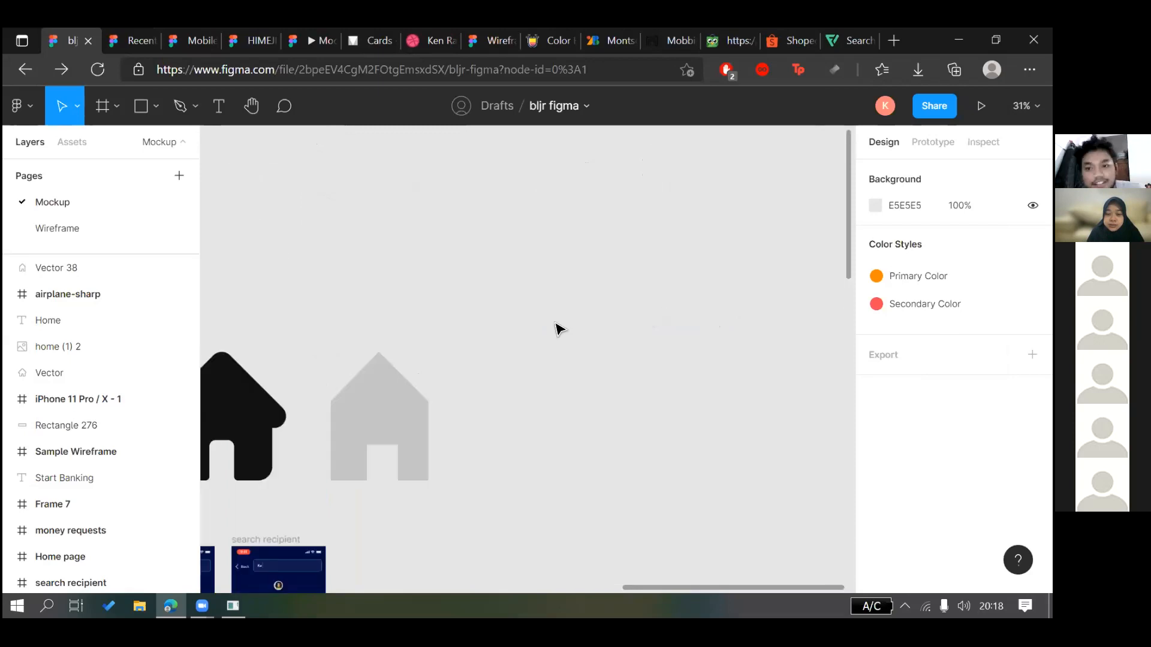
scroll(556, 329, "down", 8)
scroll(524, 303, "up", 5)
right_click(572, 277)
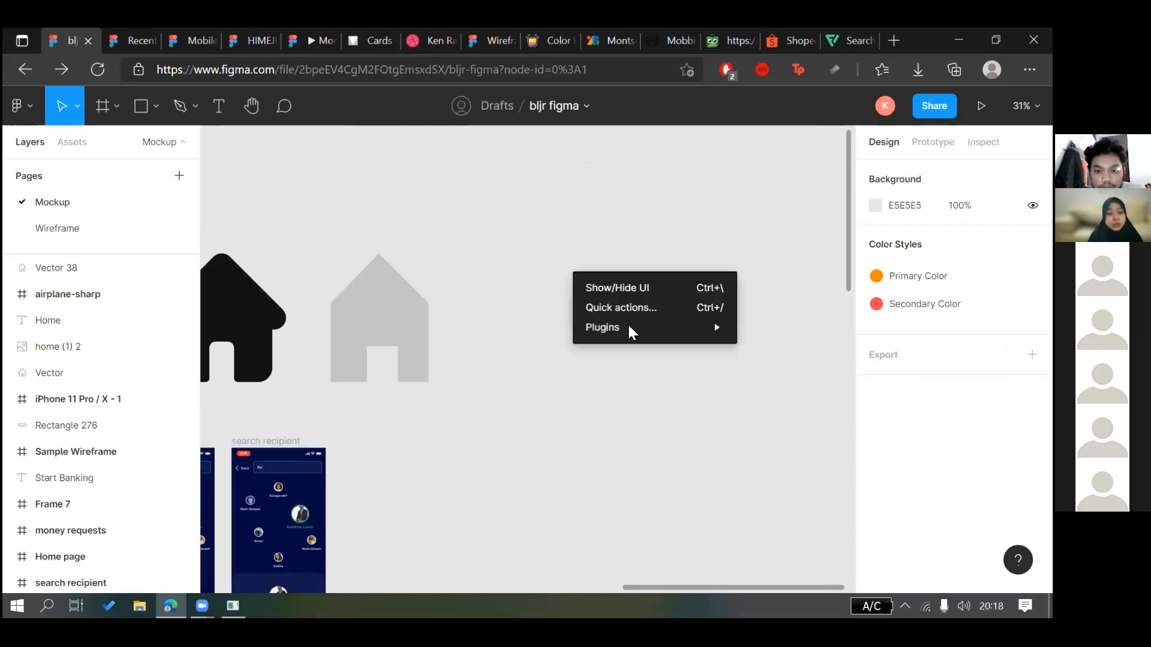
mouse_move(602, 327)
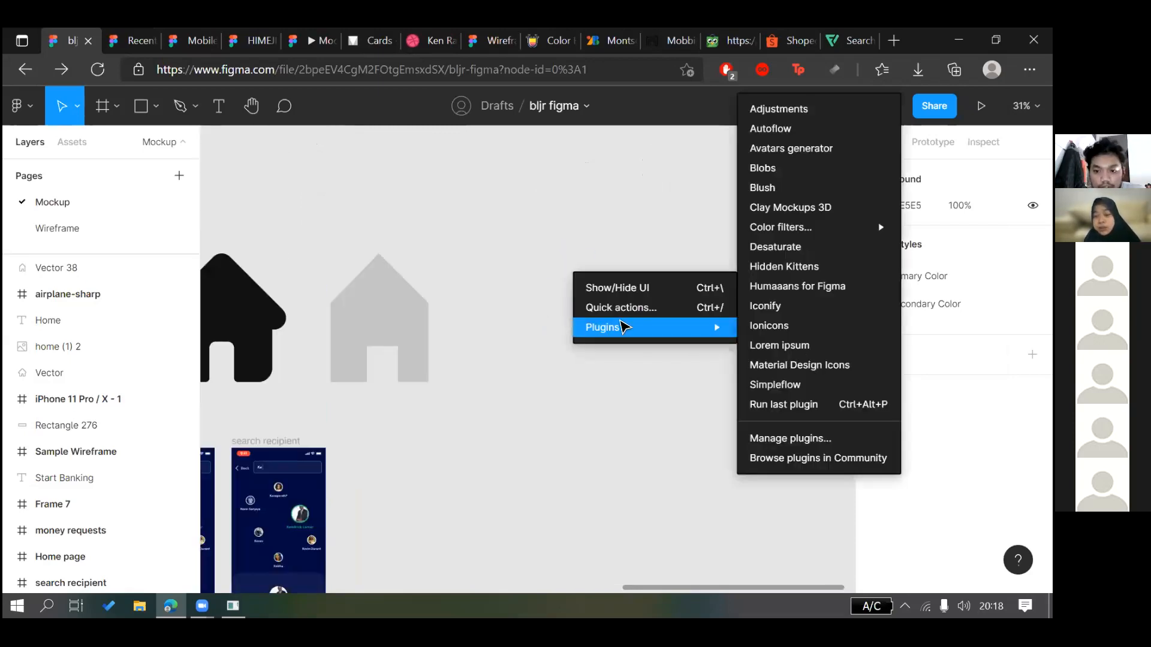
left_click(539, 332)
Run Material Design Icons from the canvas Plugins menu
scroll(535, 327, "down", 3)
scroll(420, 289, "right", 4)
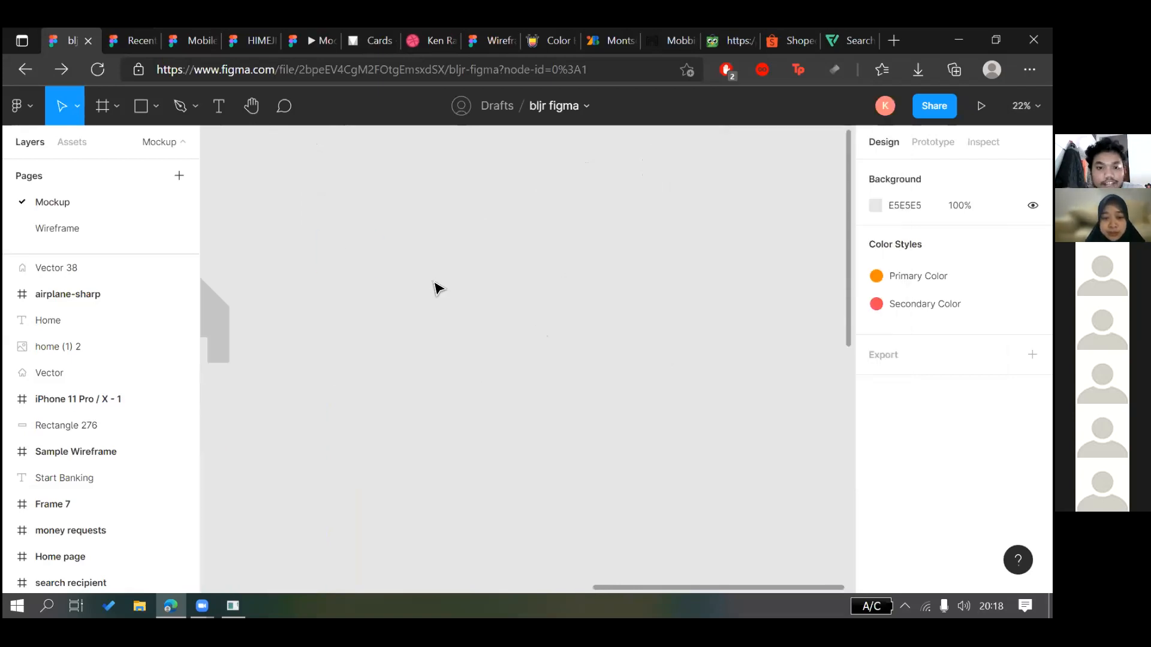
scroll(483, 245, "left", 3)
right_click(487, 240)
mouse_move(638, 296)
left_click(683, 366)
right_click(514, 310)
mouse_move(564, 364)
left_click(721, 361)
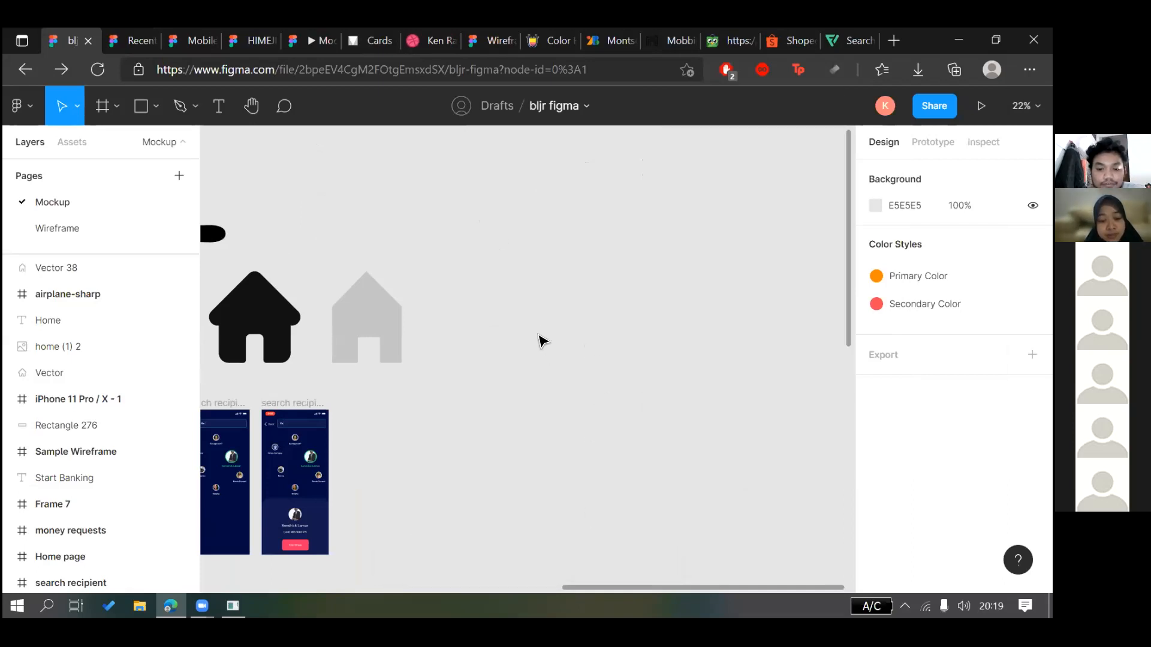
right_click(519, 284)
mouse_move(579, 339)
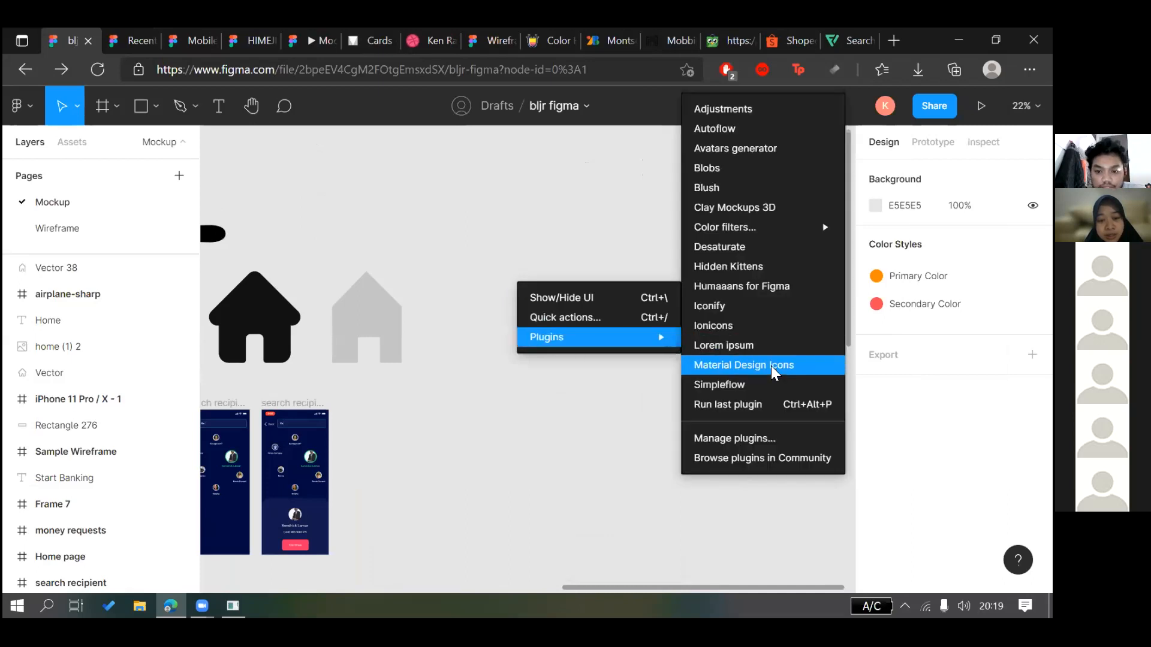
left_click(771, 368)
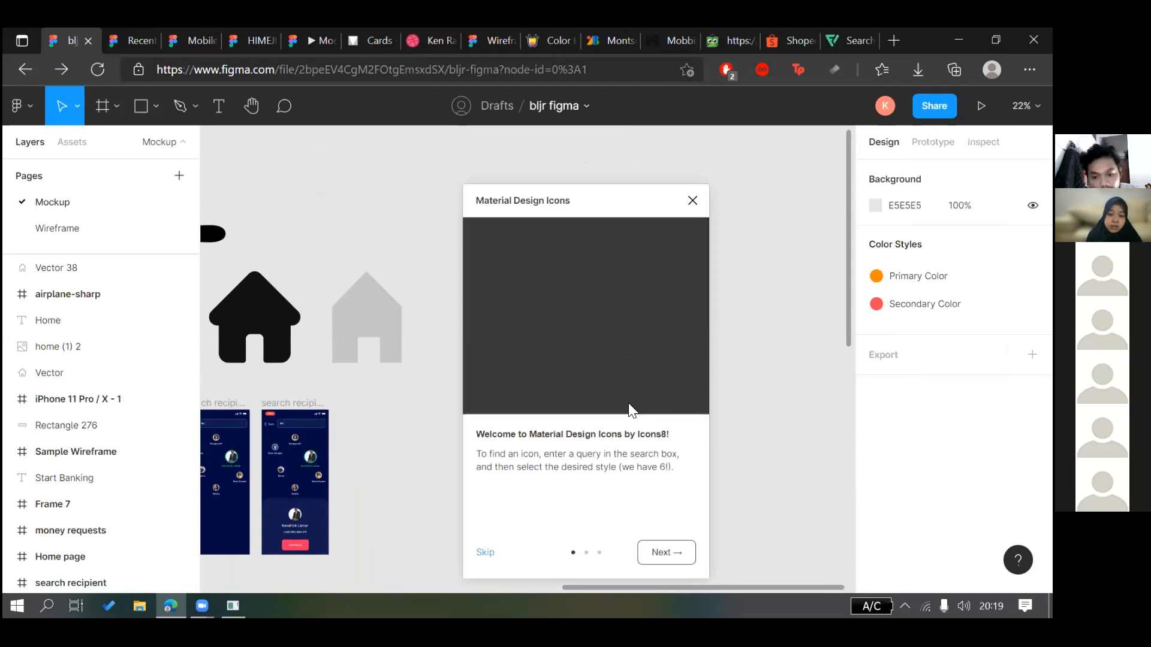
Skip the Material Design Icons welcome screen and move the plugin window right
left_click(484, 551)
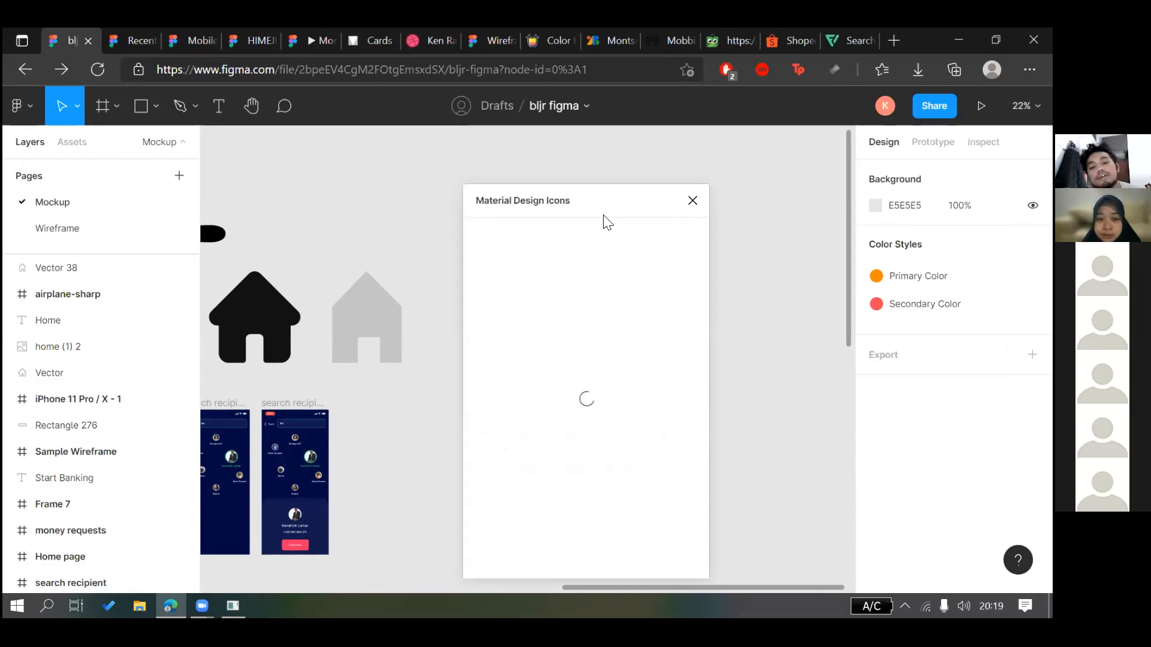
left_click_drag(660, 200, 827, 88)
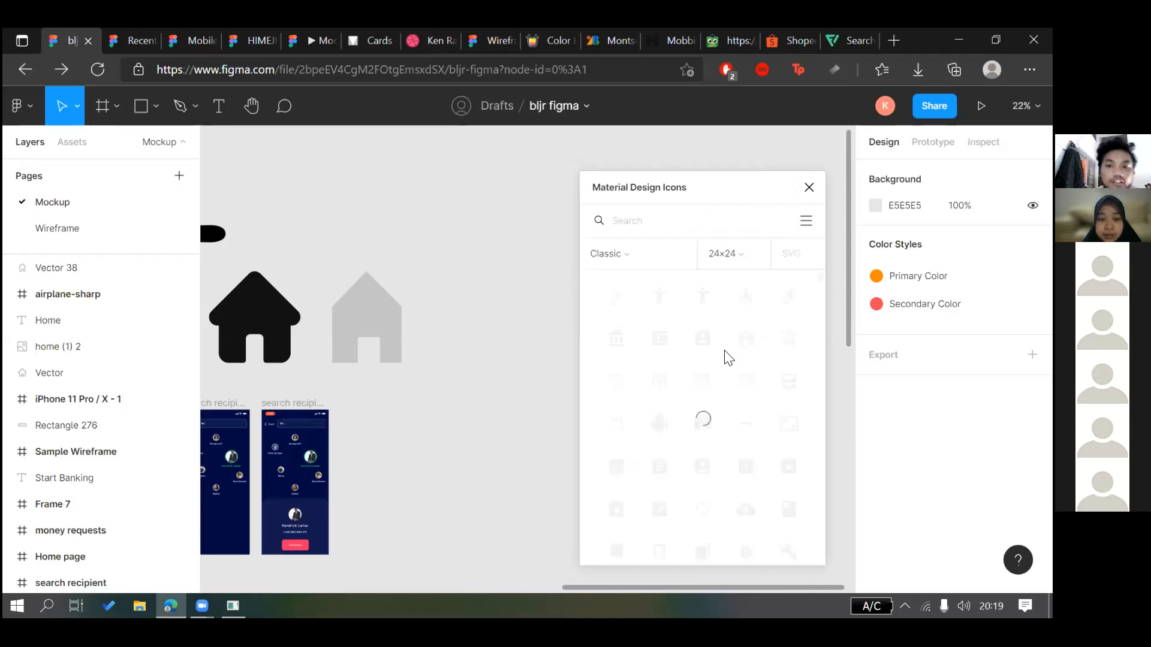
scroll(725, 365, "down", 3)
scroll(728, 367, "up", 2)
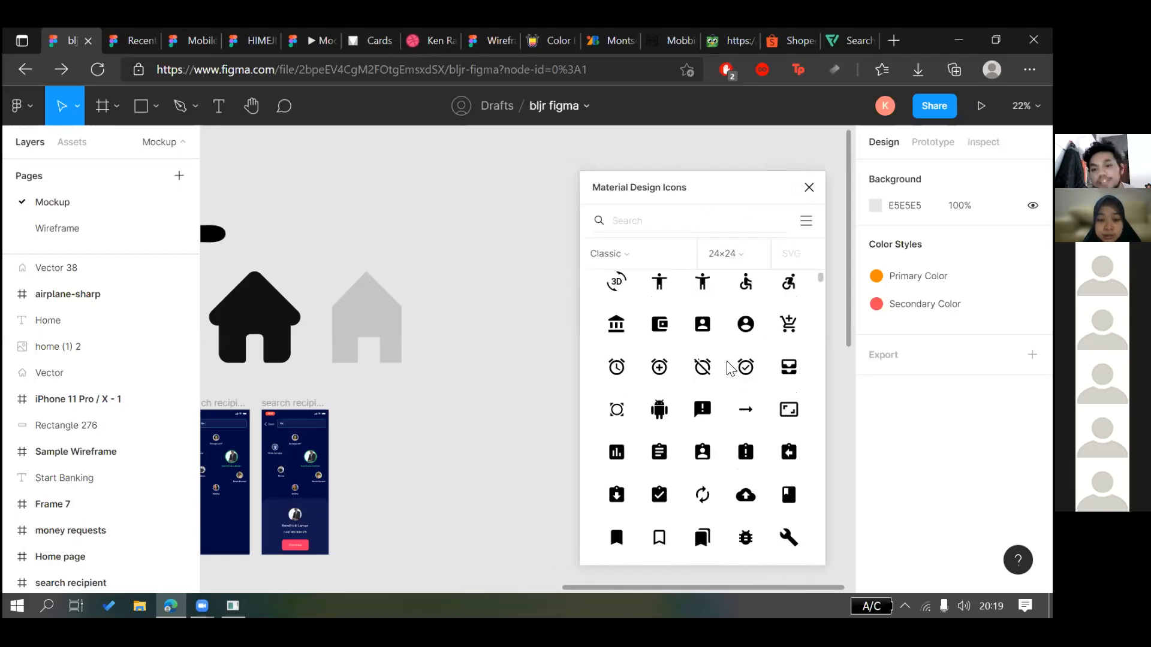
scroll(727, 367, "down", 3)
scroll(711, 423, "down", 2)
scroll(727, 380, "up", 4)
scroll(679, 358, "down", 5)
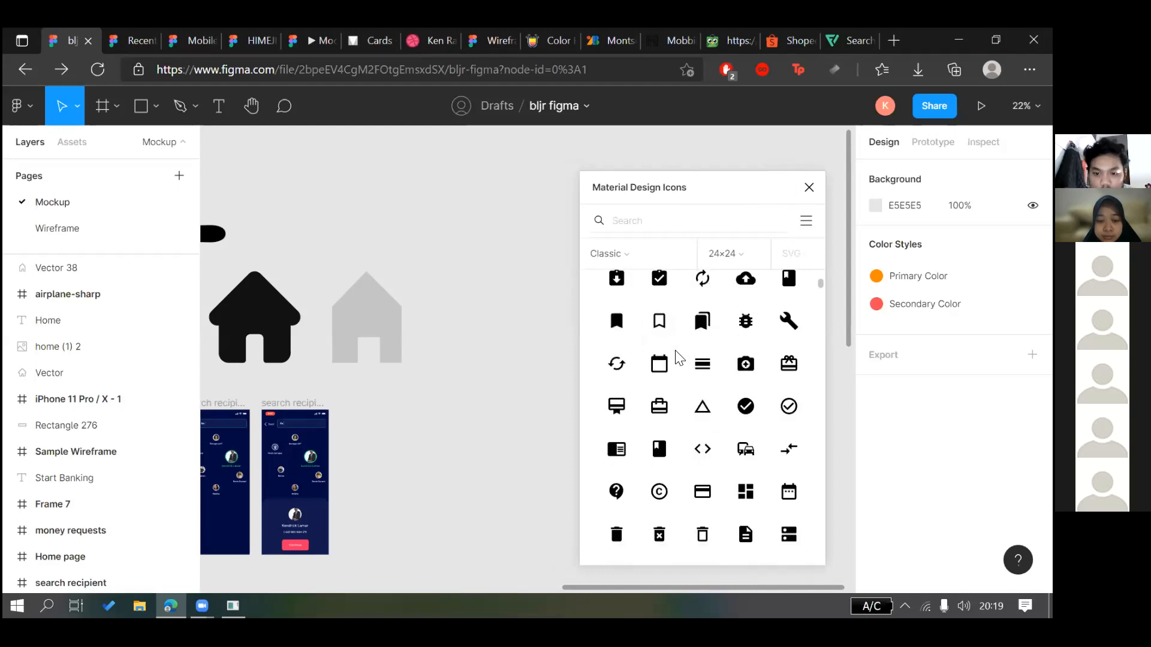
scroll(659, 363, "down", 5)
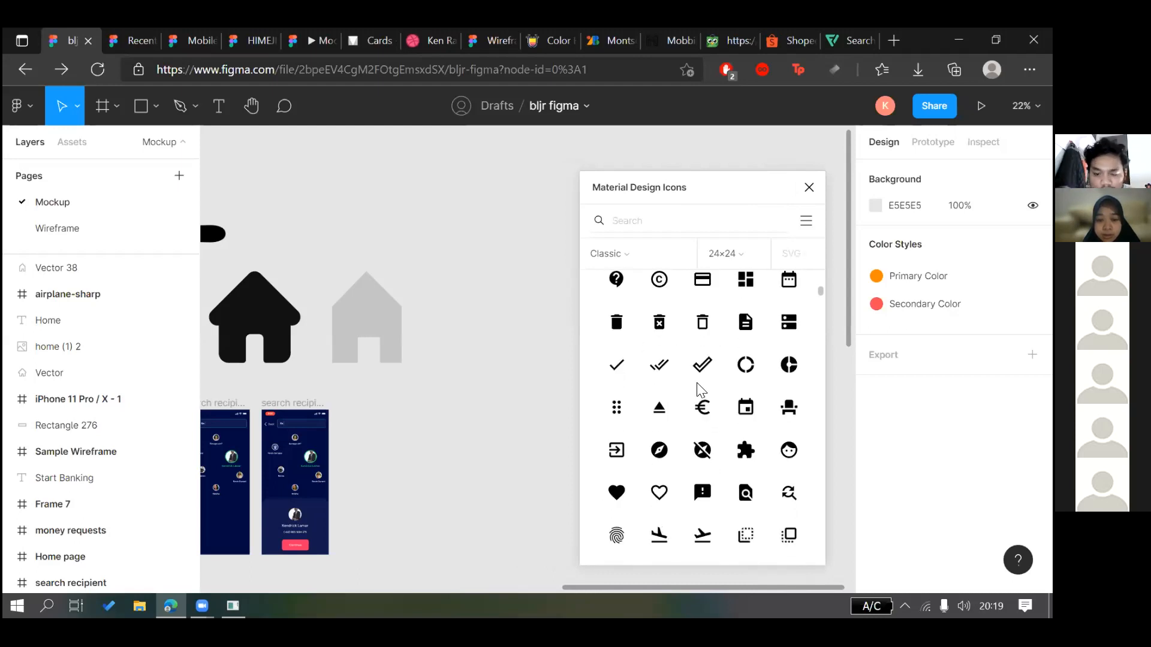
Insert the g_translate icon and marquee-select it together with the fingerprint icon
left_click(615, 404)
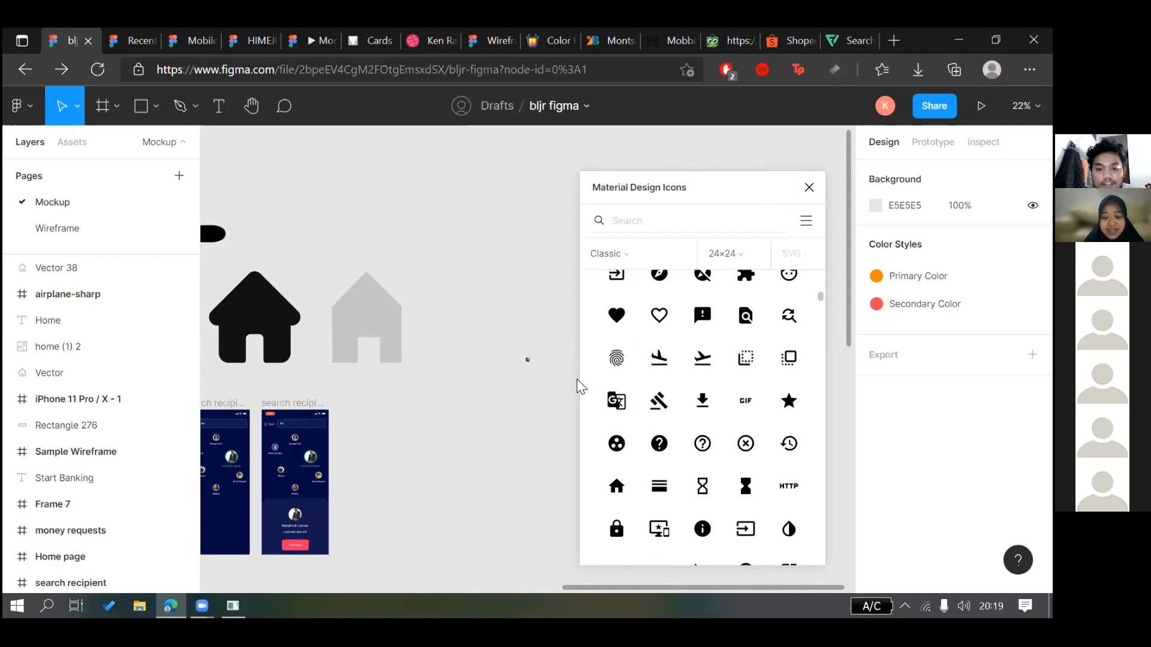
scroll(527, 363, "up", 3)
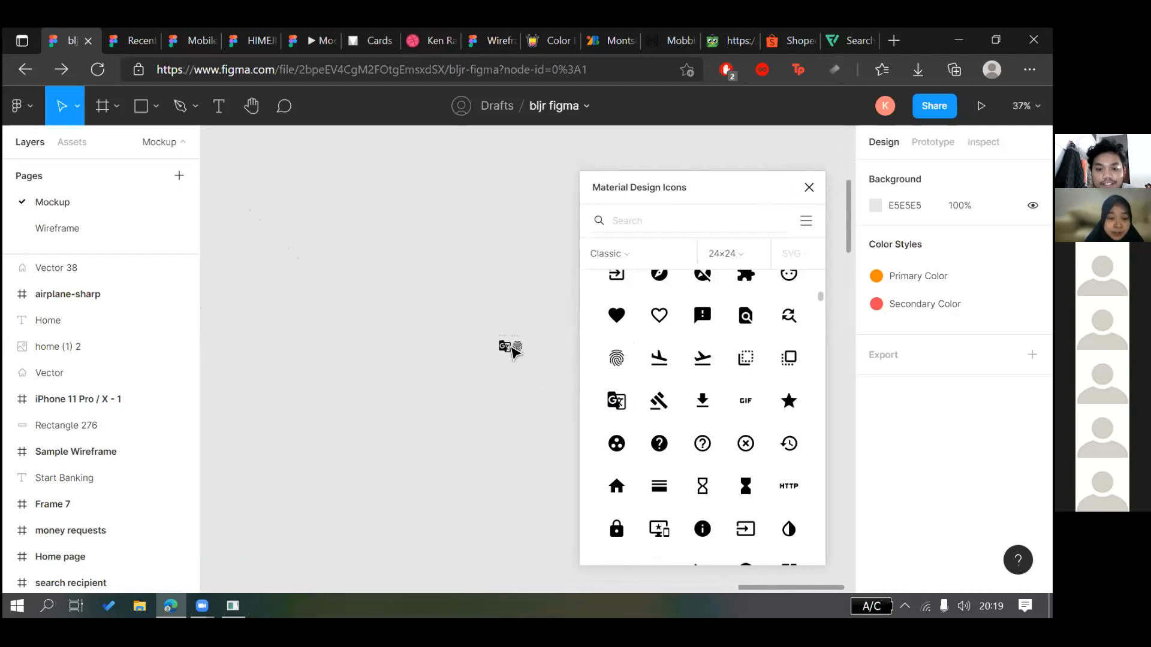
left_click_drag(525, 368, 545, 346)
scroll(510, 353, "down", 2)
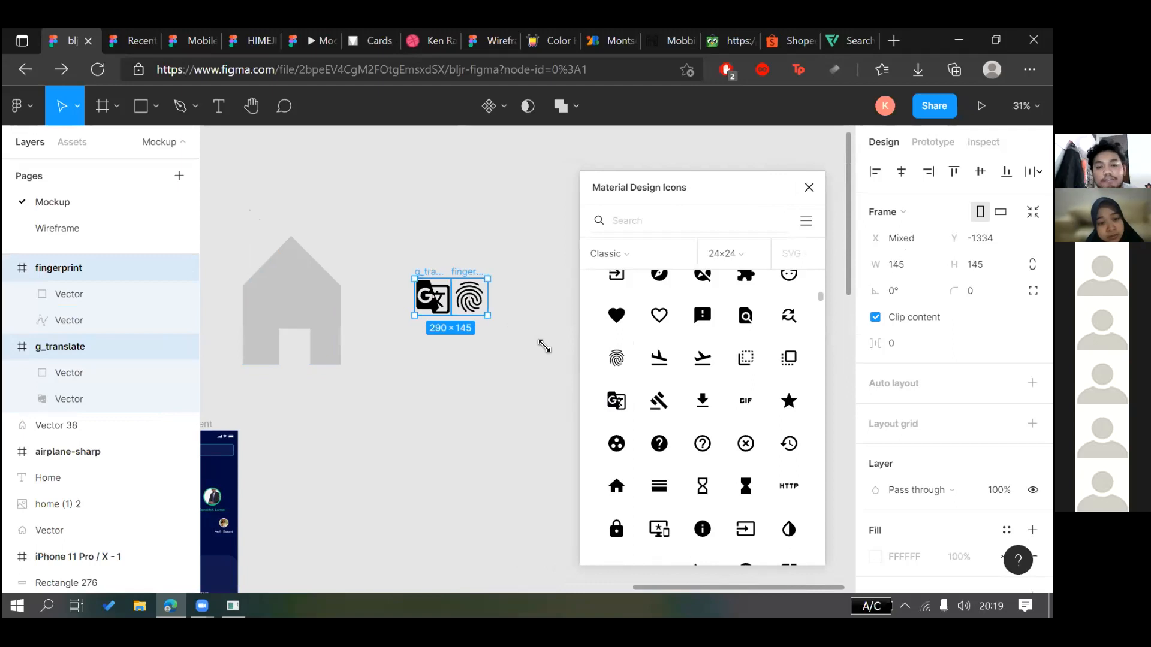
Apply the red Secondary Color fill style to the fingerprint vector
left_click(534, 326)
left_click(522, 318)
left_click(1006, 503)
left_click(917, 418)
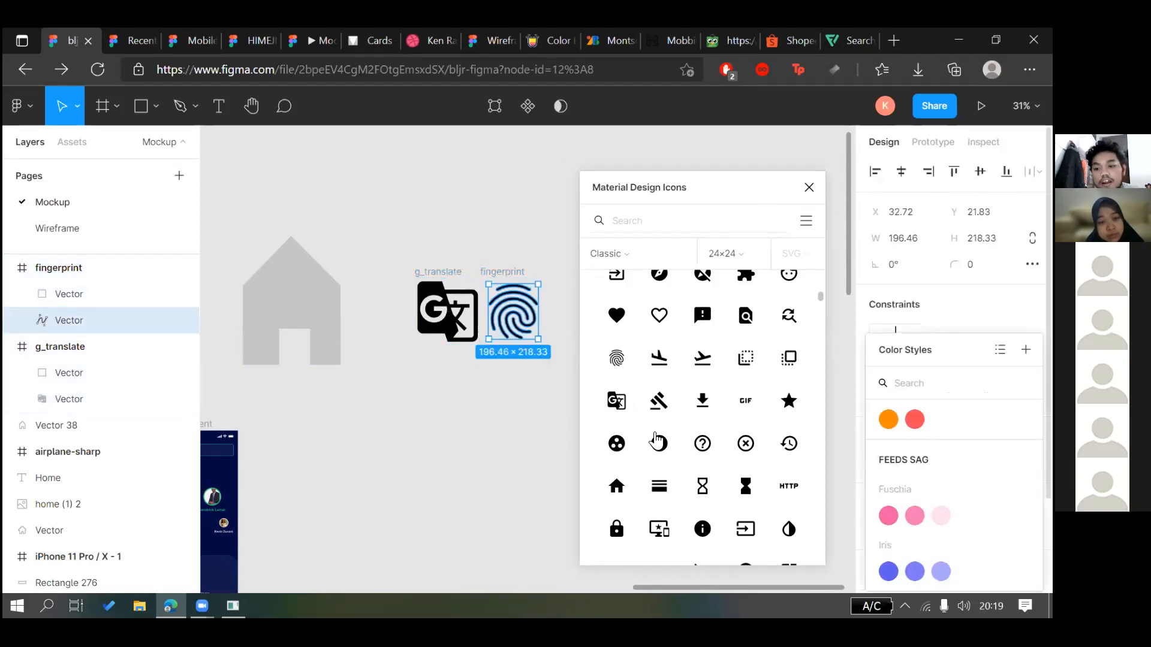
left_click(486, 460)
Pull the fingerprint out of its frame, delete the empty frame, and place it above g_translate
left_click_drag(522, 334, 506, 278)
left_click(505, 278)
key("Delete")
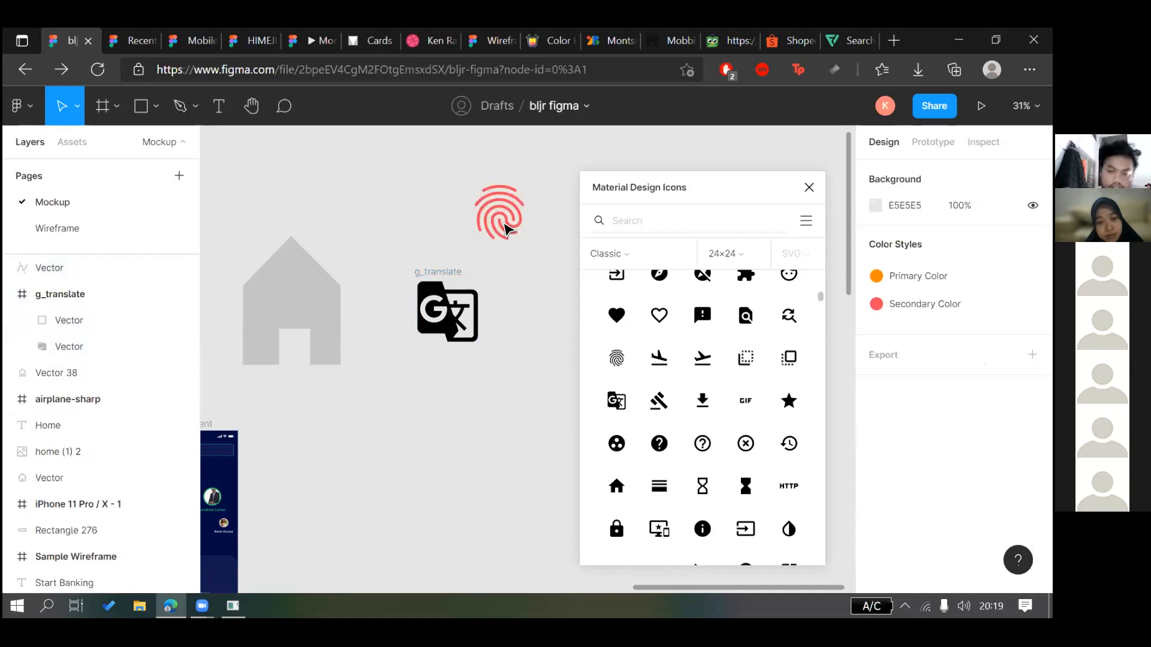
left_click(506, 228)
left_click_drag(502, 222, 436, 225)
left_click(478, 215)
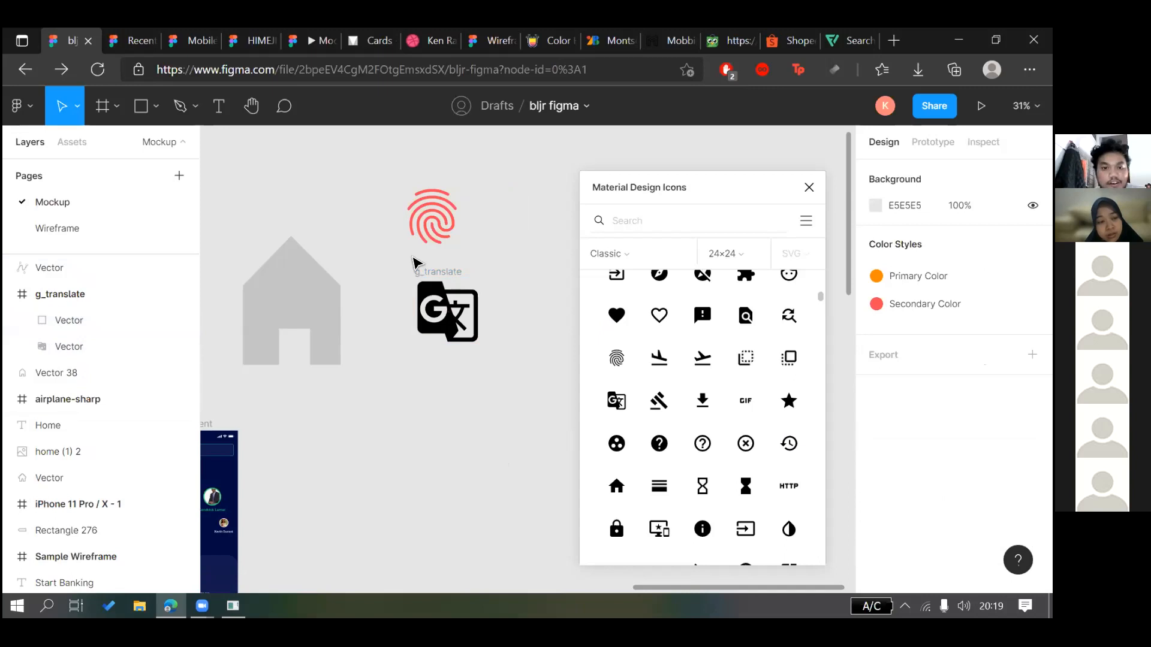
Remove the fingerprint path's extra tail segment and nudge the icon down and right
scroll(477, 215, "up", 3)
scroll(413, 262, "up", 3)
left_click(414, 261)
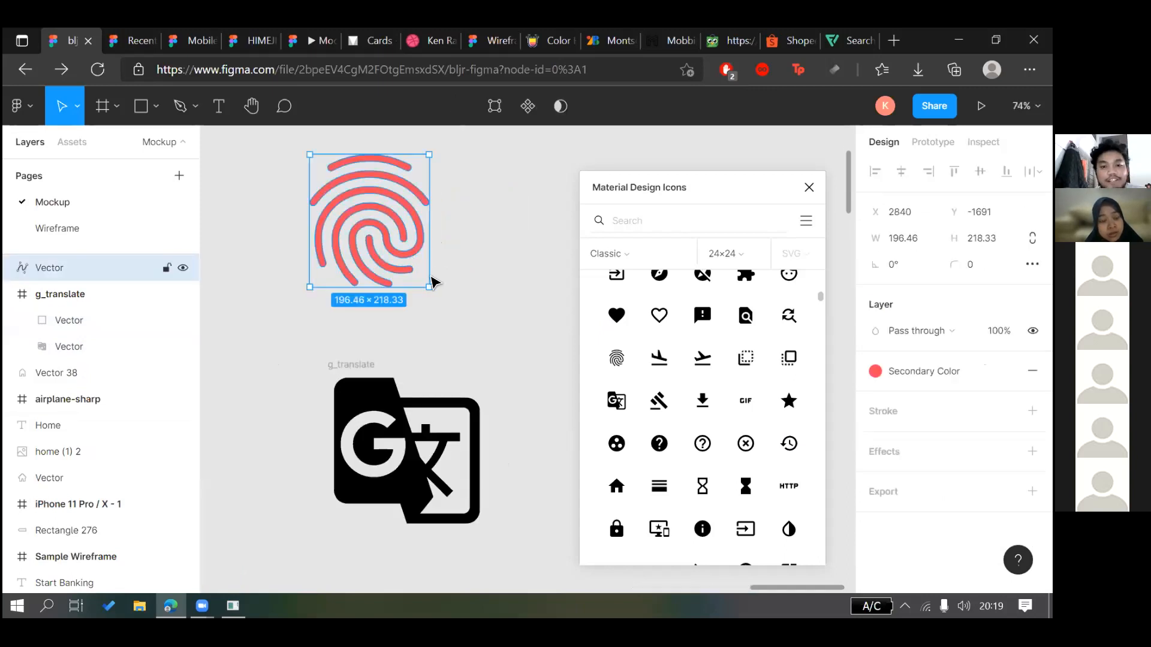
double_click(414, 275)
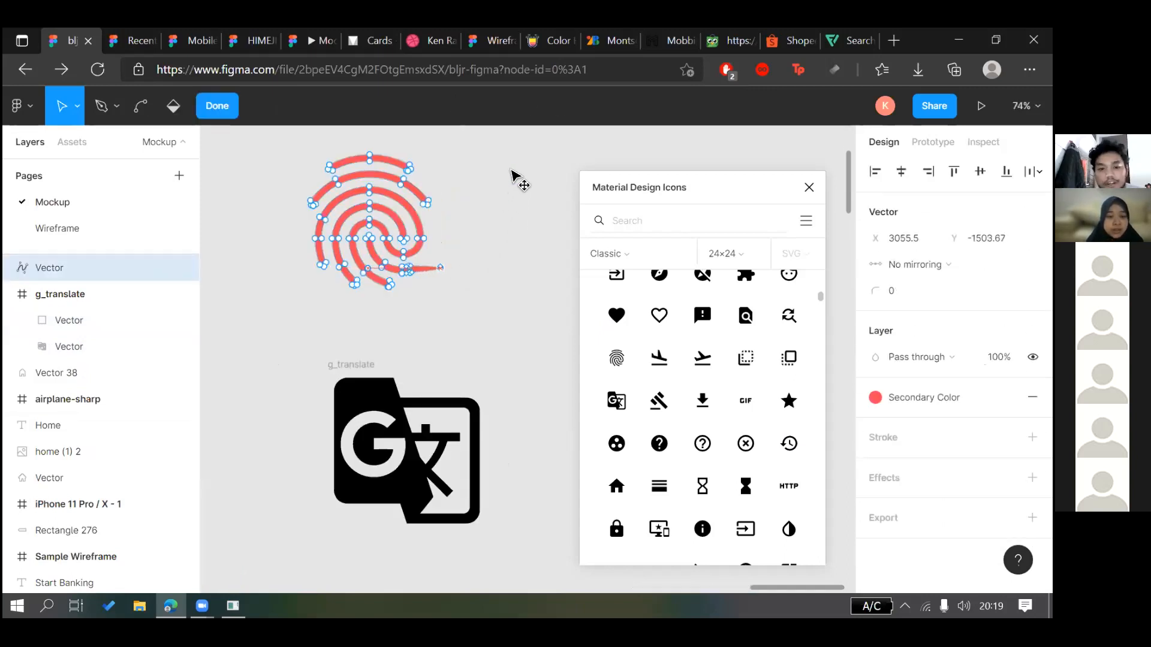
key("ctrl+z")
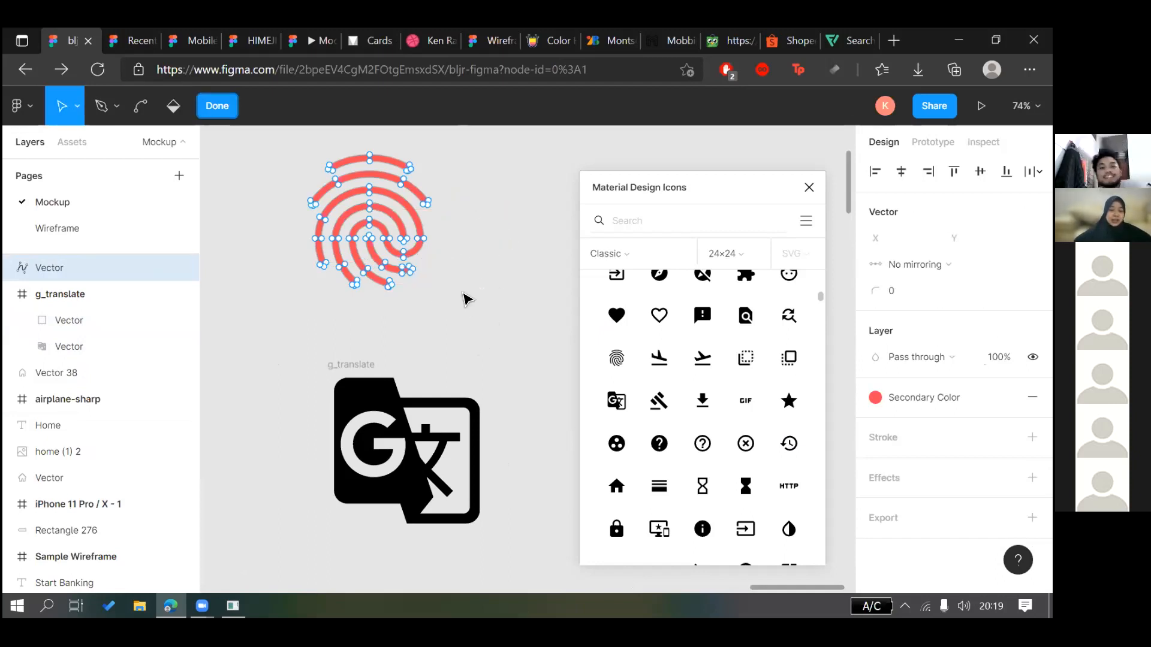
left_click(464, 298)
left_click_drag(398, 226, 441, 245)
left_click(349, 174)
scroll(349, 174, "down", 2)
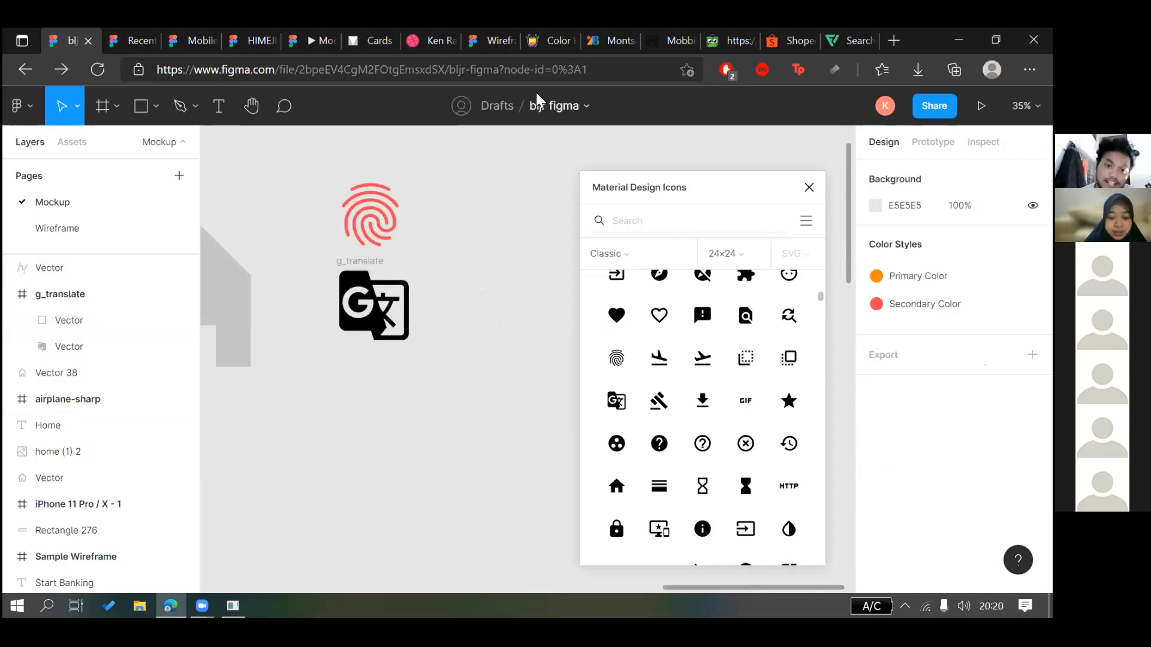
scroll(538, 96, "left", 2)
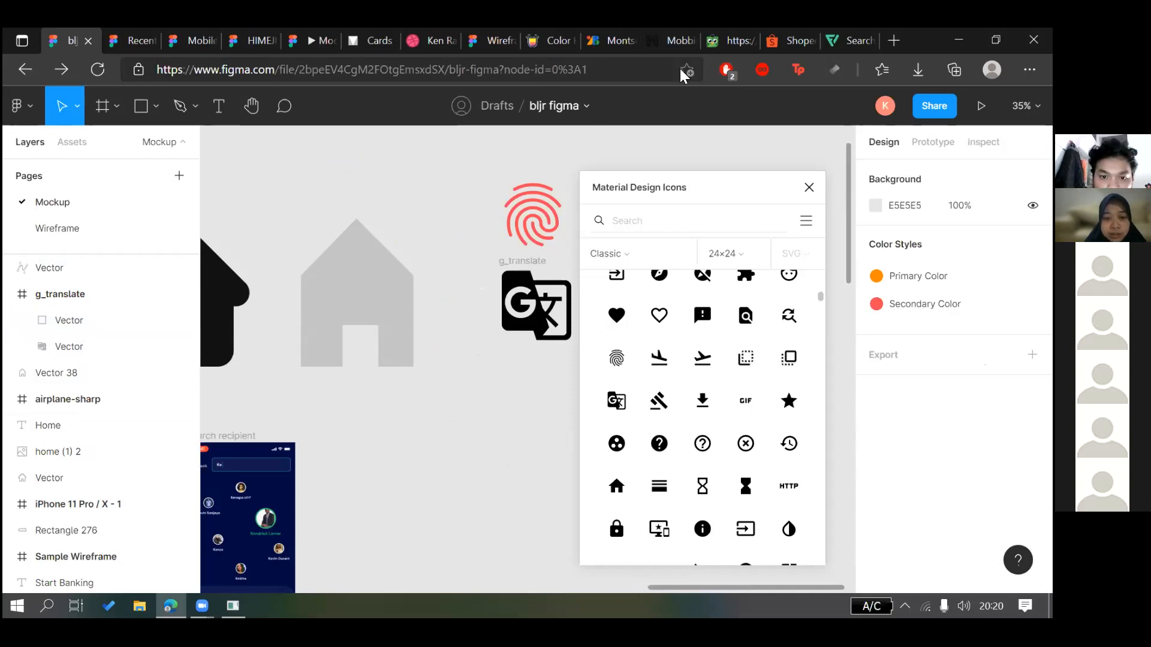
Close the Material Design Icons plugin and open the Share invite for bljr figma
left_click(809, 187)
scroll(687, 318, "down", 3)
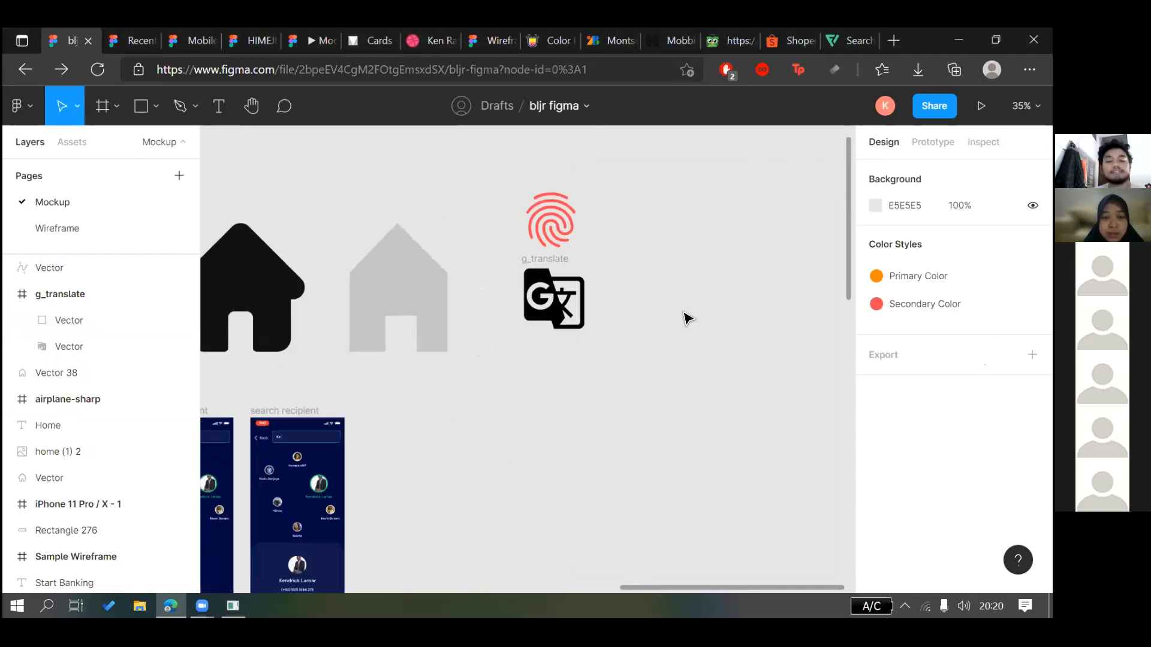
scroll(707, 411, "left", 5)
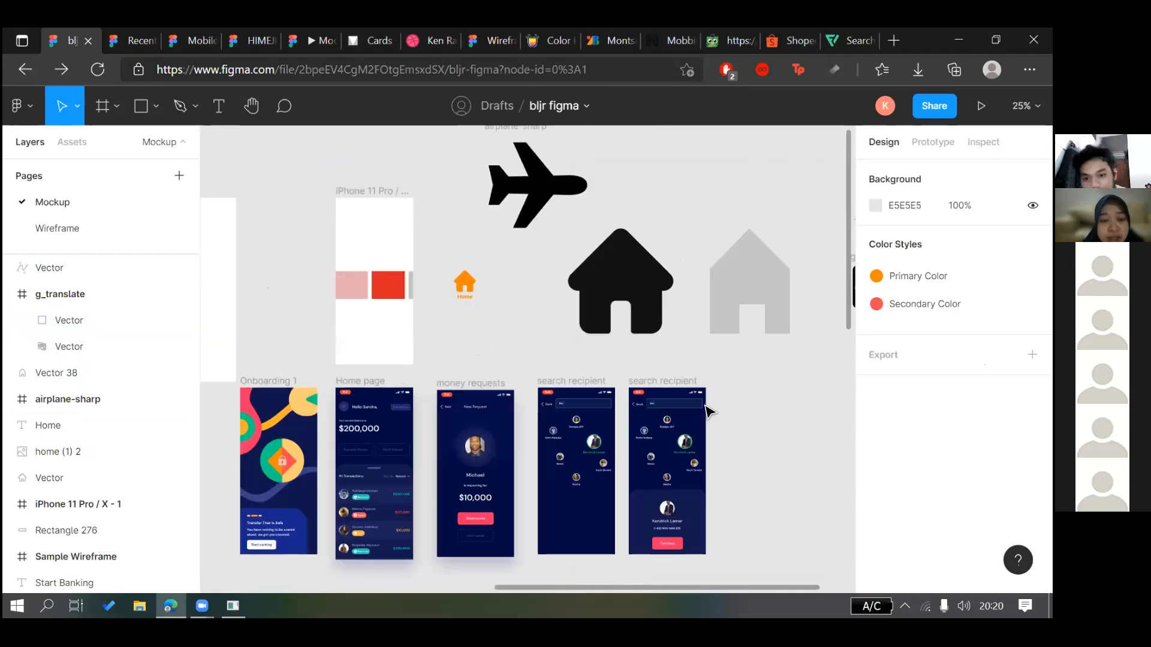
scroll(707, 411, "right", 3)
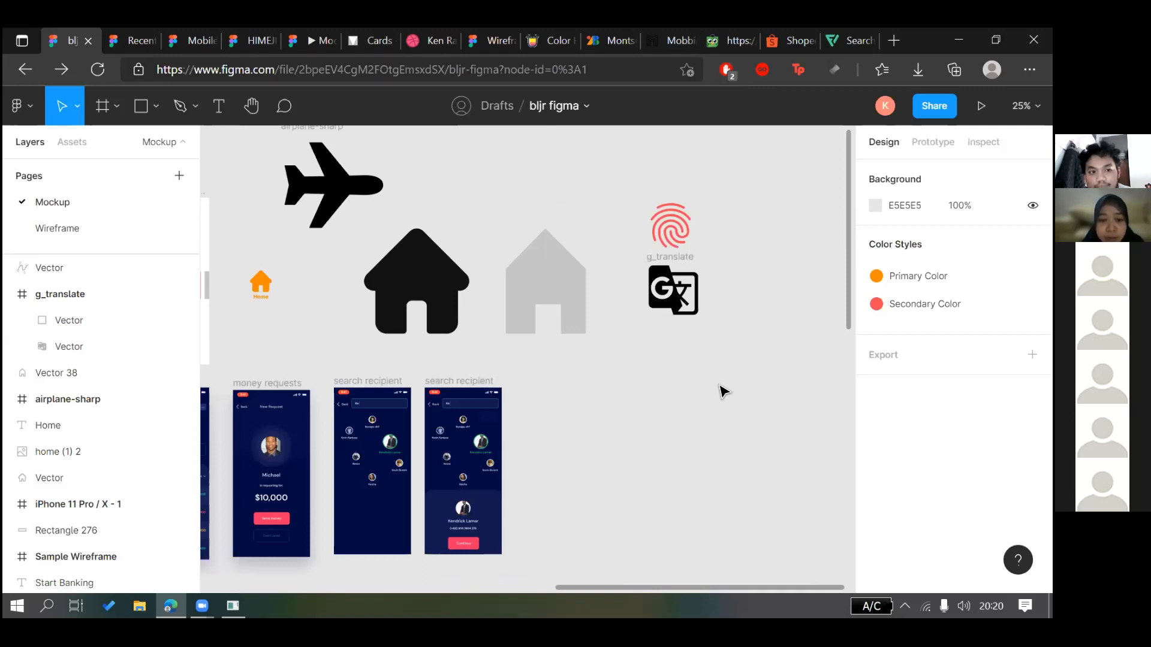
scroll(724, 392, "down", 1)
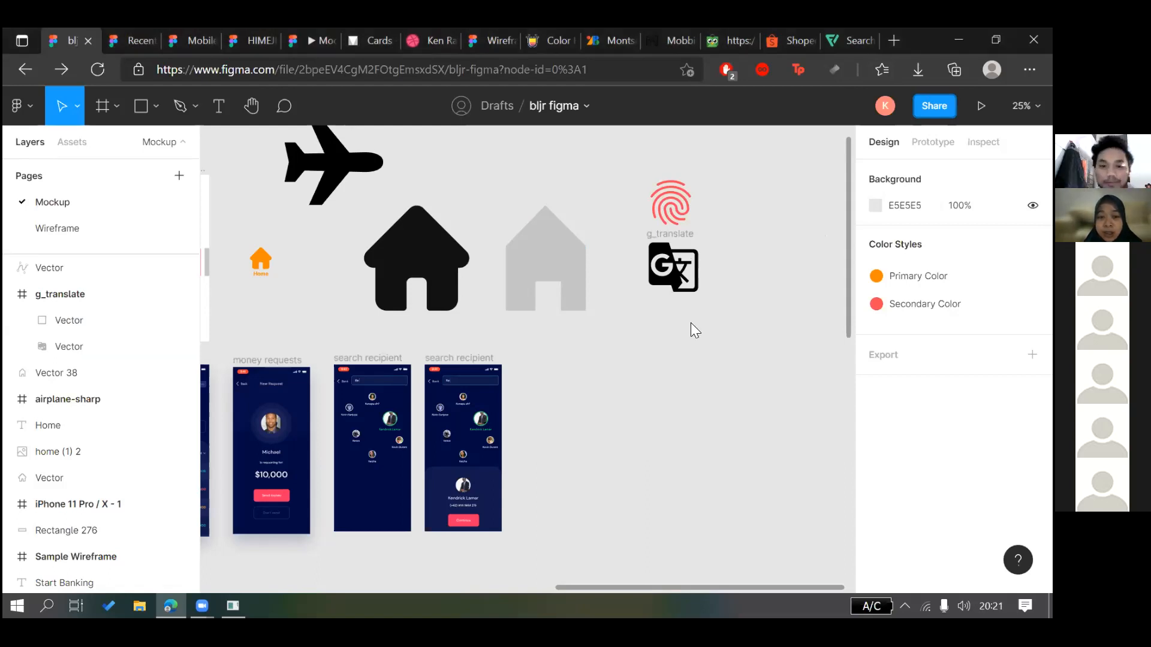
key("space")
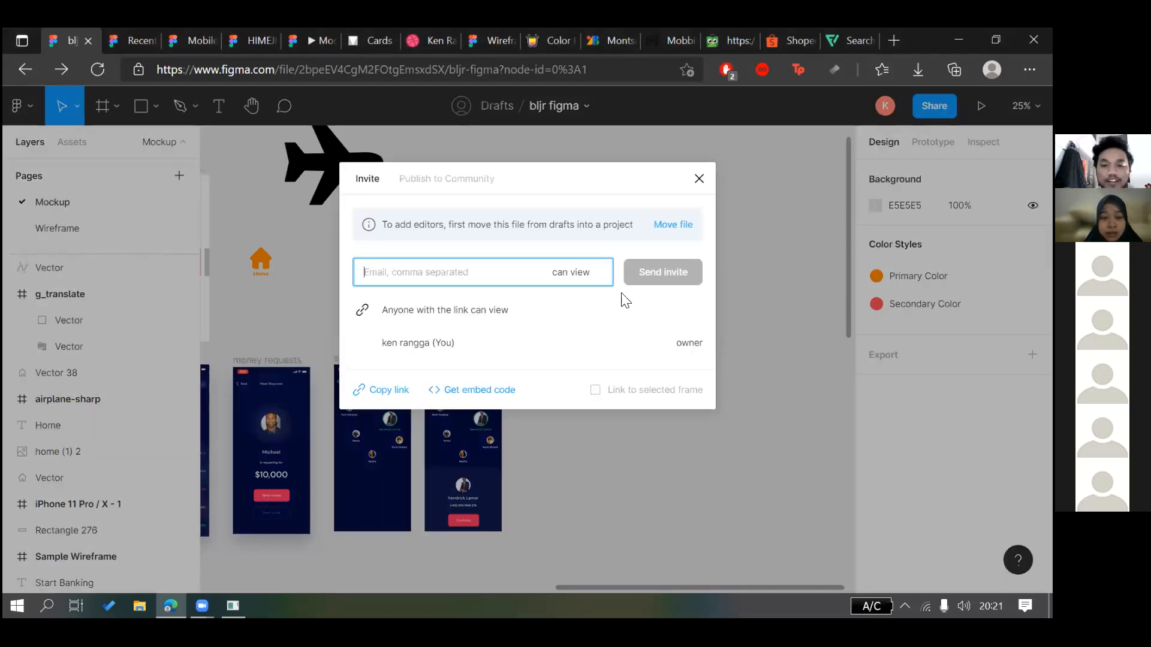
Close the Invite dialog and switch to the Recently viewed files tab
left_click(698, 179)
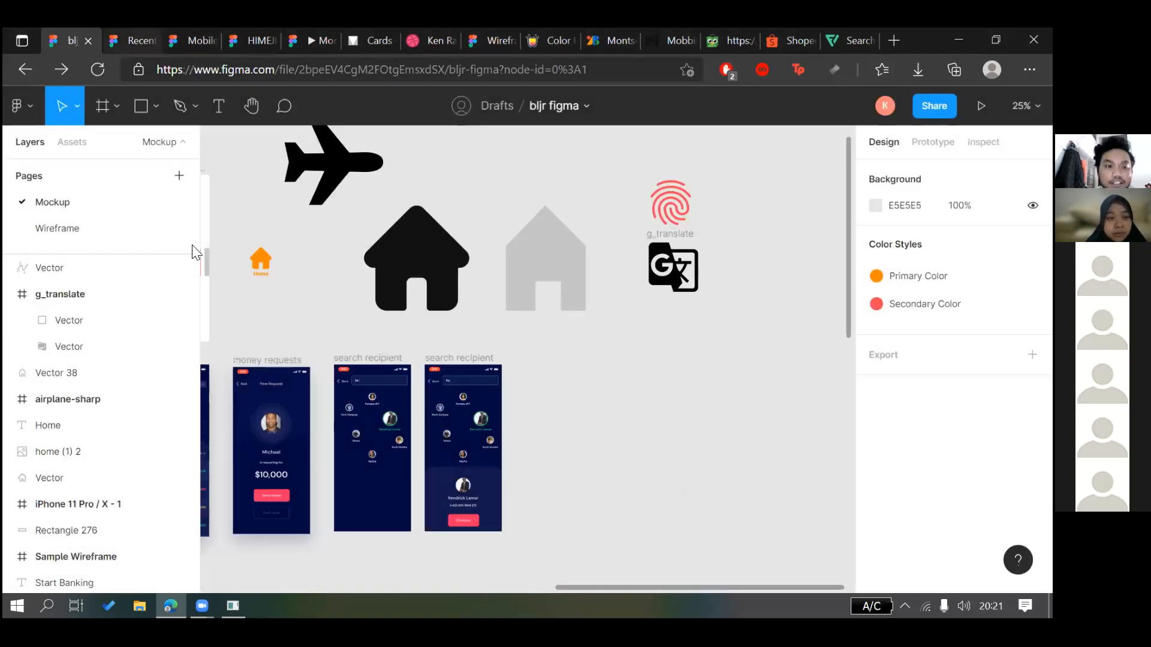
key("ctrl+Tab")
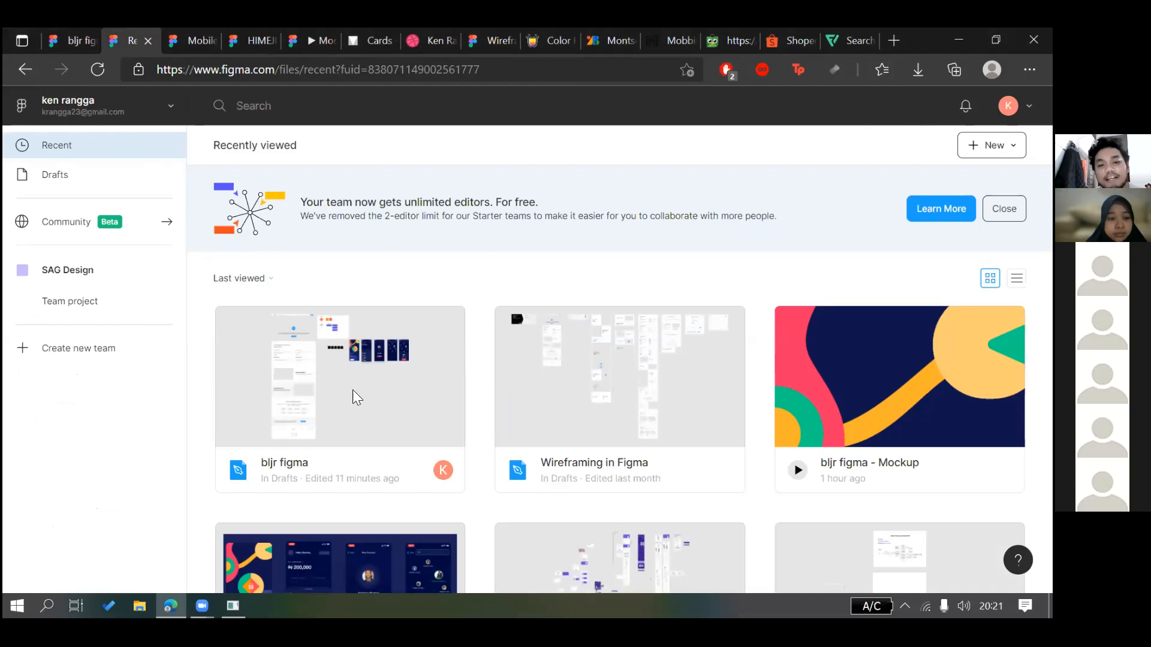
Look through Drafts and the SAG Design team page, then start creating a new team
left_click(369, 362)
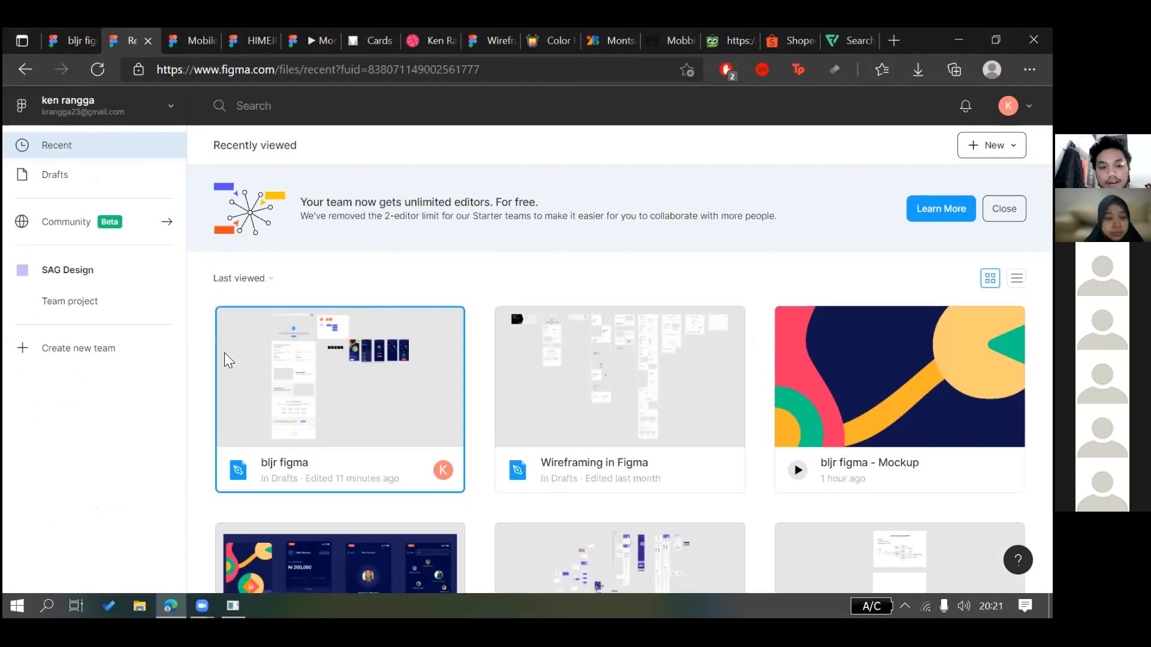
left_click(105, 188)
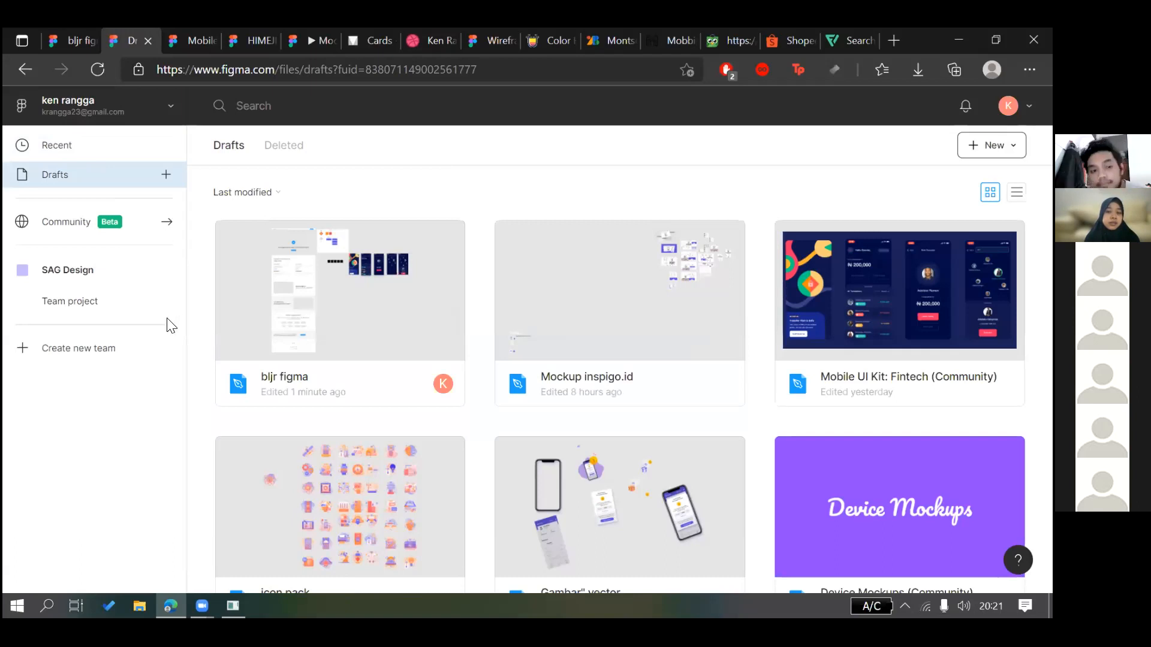
left_click(68, 270)
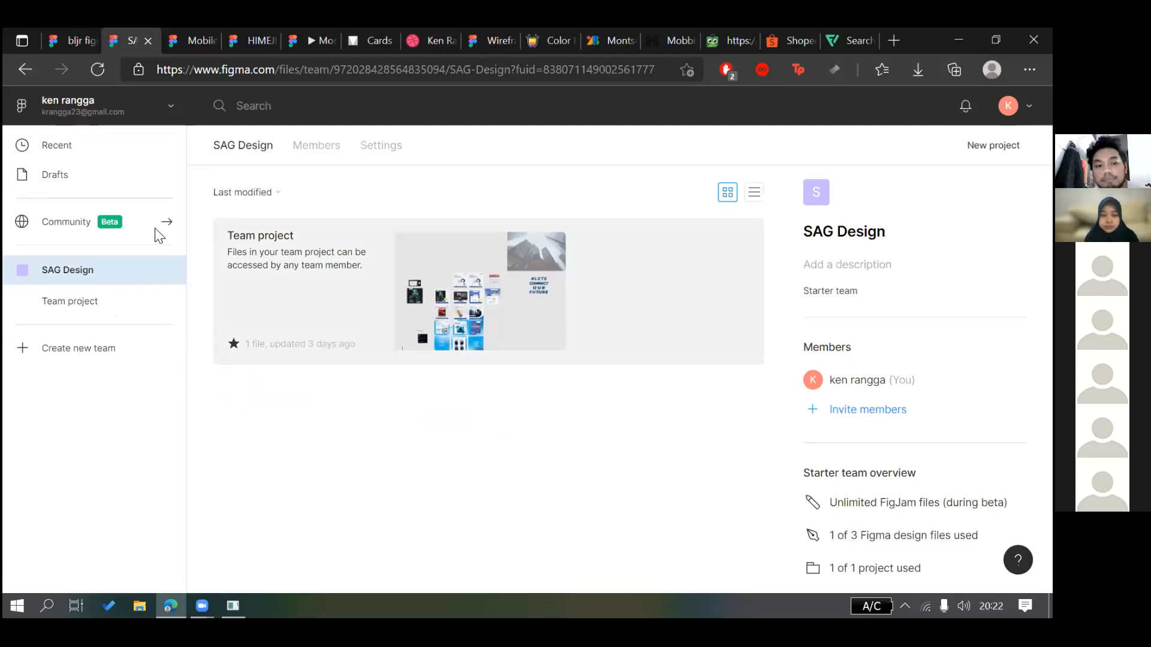
left_click(67, 351)
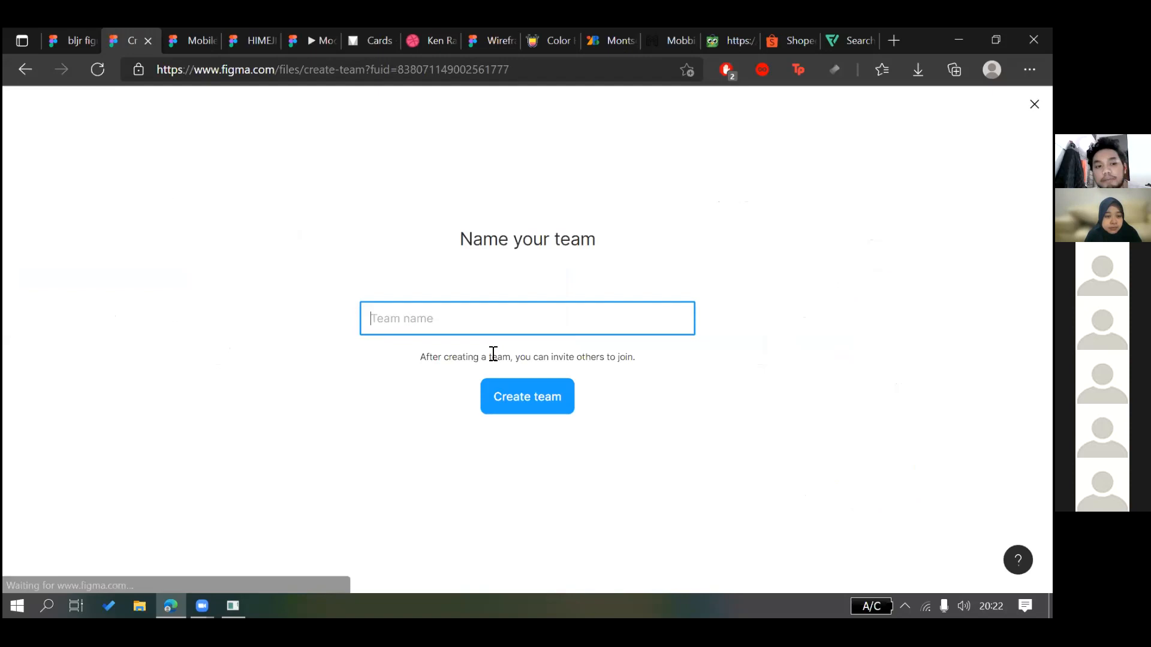
Create the team named 'TUBES PI' and add several extra collaborator e-mail fields
type("TUBES PI")
left_click(536, 395)
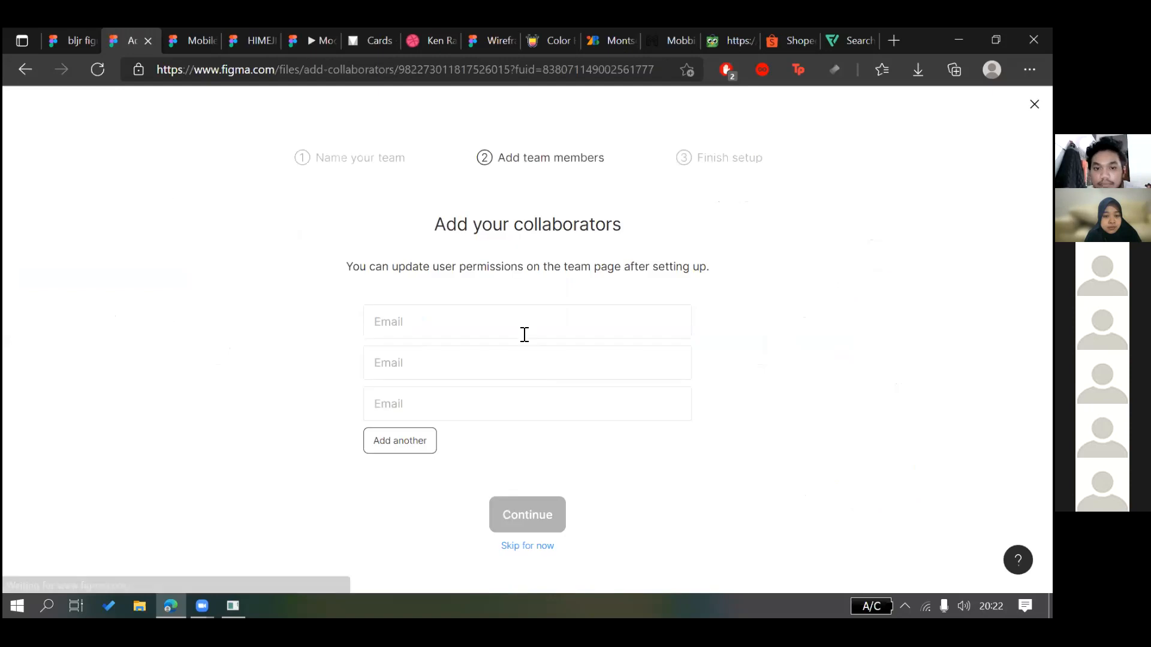
left_click(423, 444)
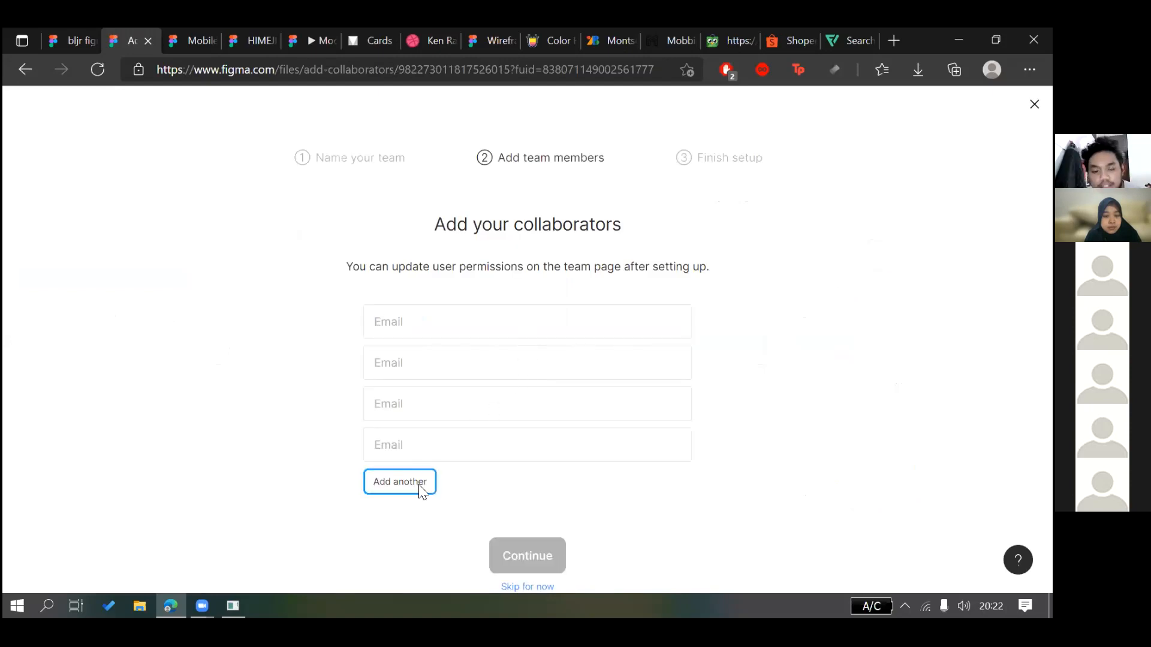
left_click(416, 485)
left_click(429, 467)
left_click(419, 514)
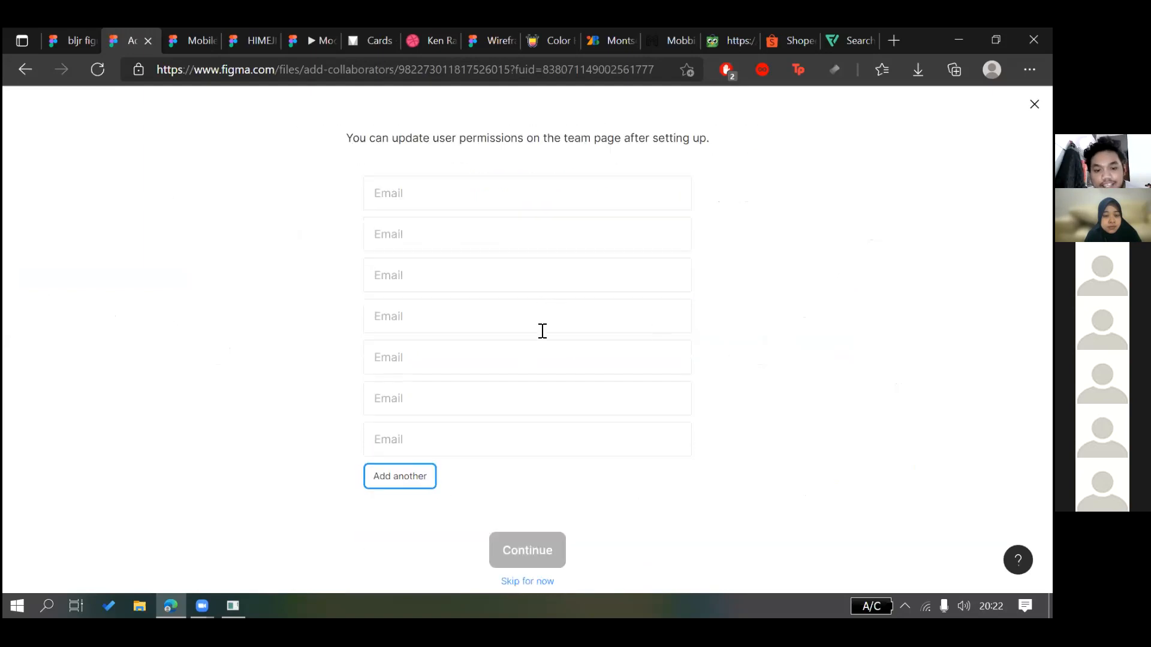
Start entering the first collaborator's e-mail from a saved autofill suggestion
scroll(547, 354, "up", 3)
left_click(554, 376)
key("Tab")
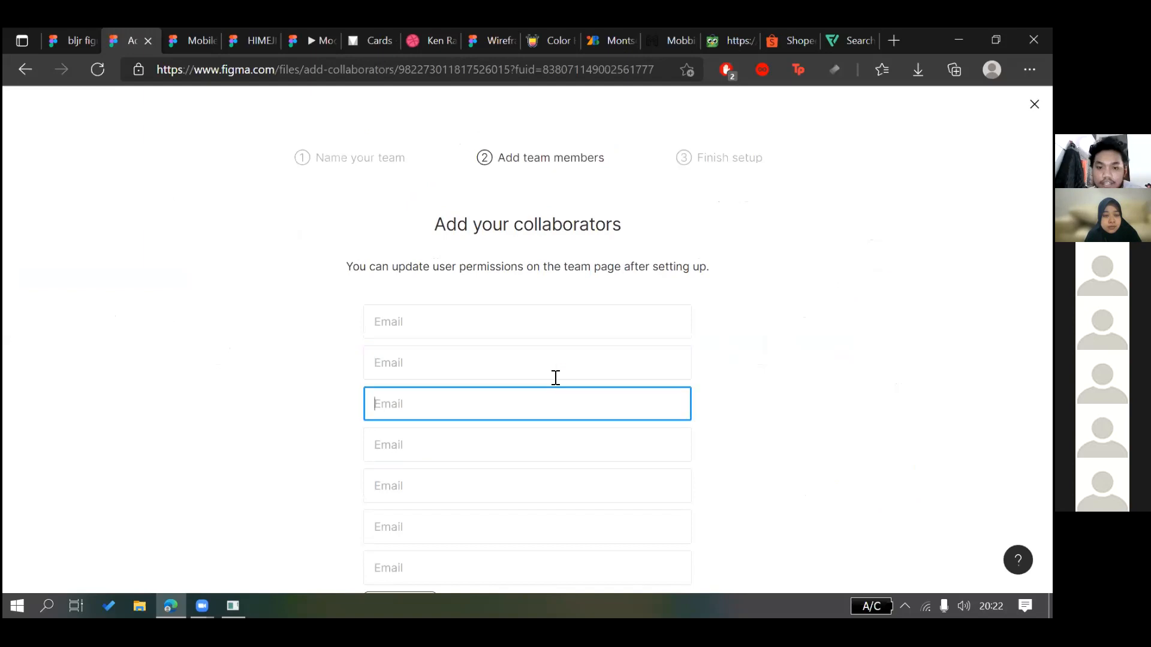
scroll(557, 384, "down", 3)
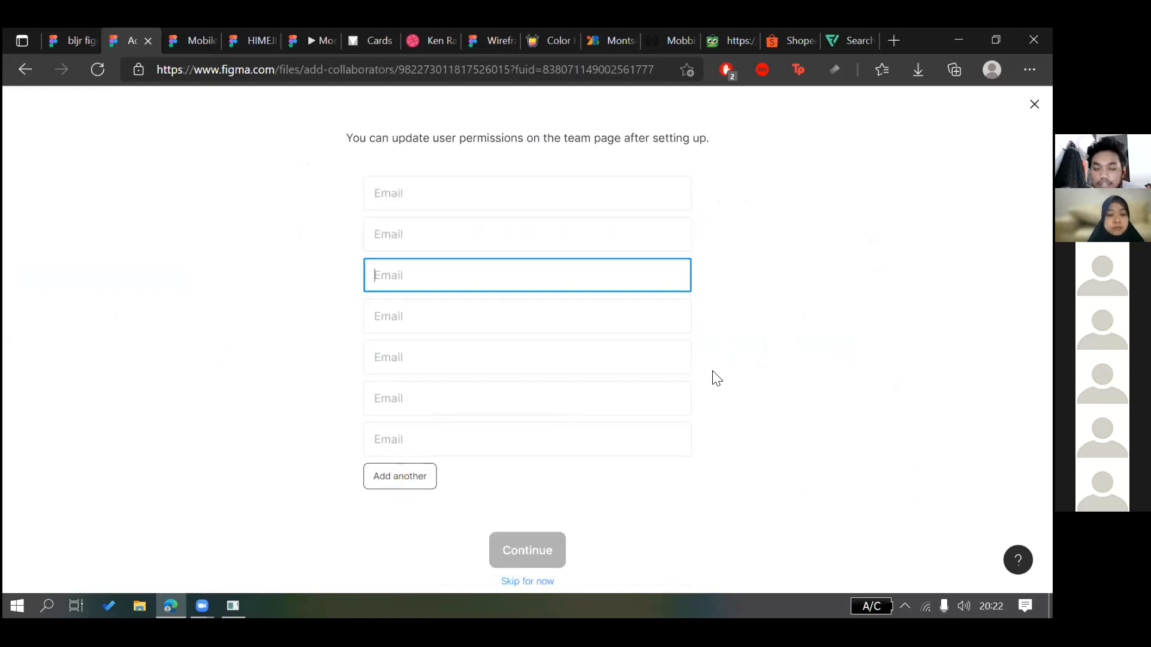
scroll(711, 378, "up", 2)
left_click(642, 189)
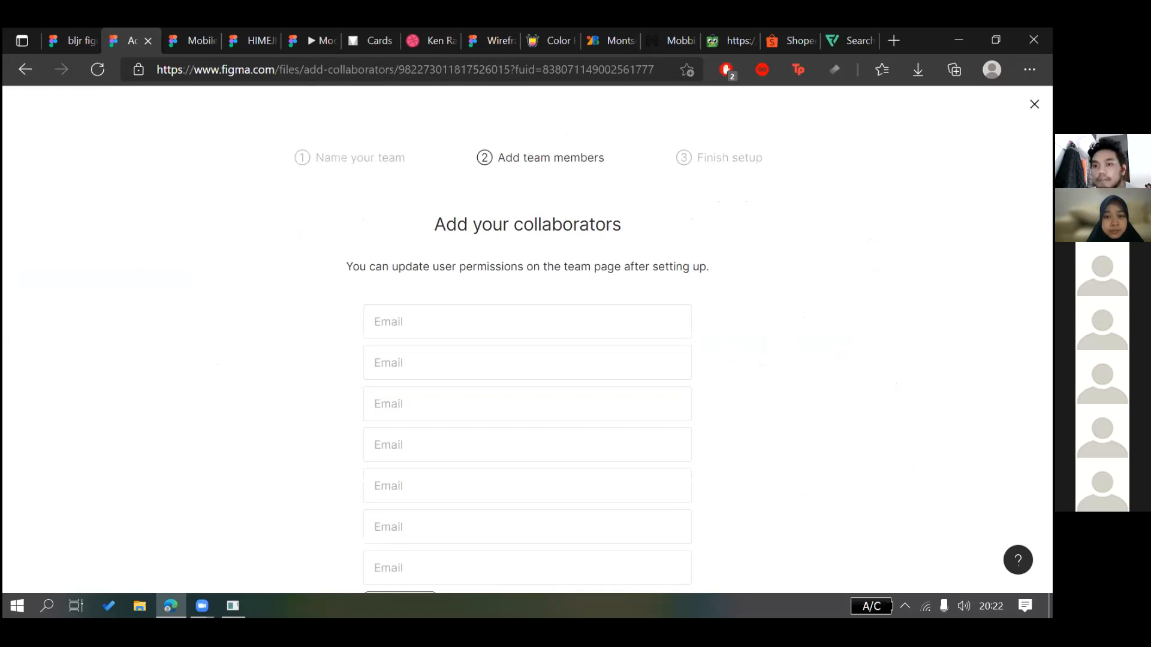
scroll(534, 316, "down", 1)
scroll(527, 321, "up", 1)
left_click(578, 313)
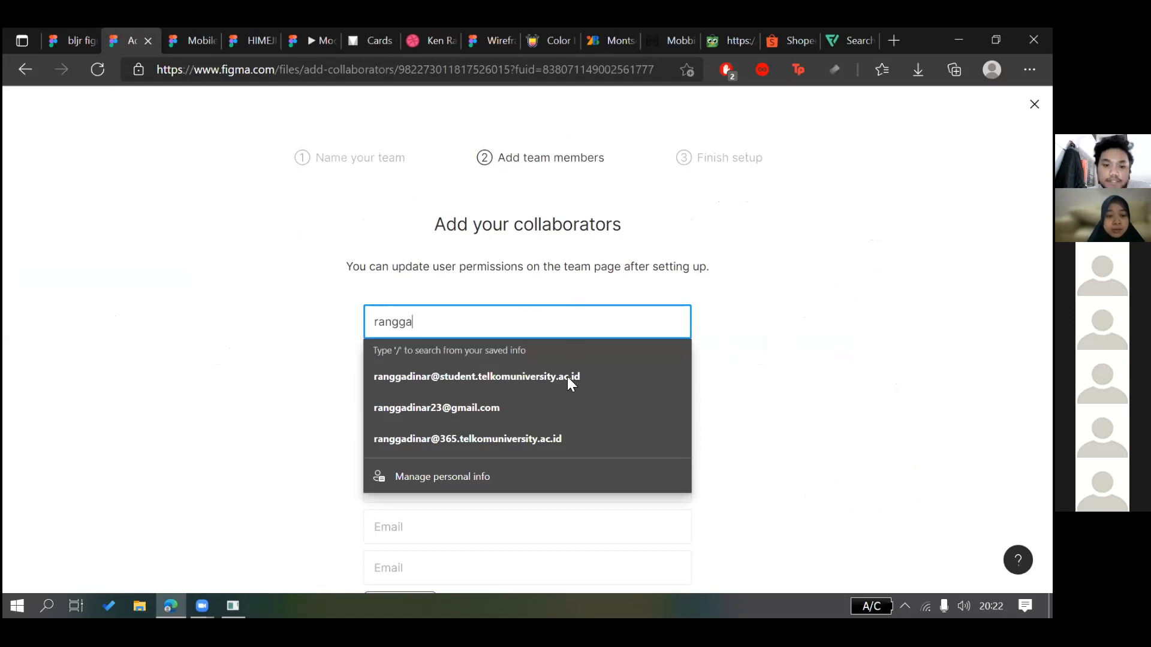
left_click(567, 376)
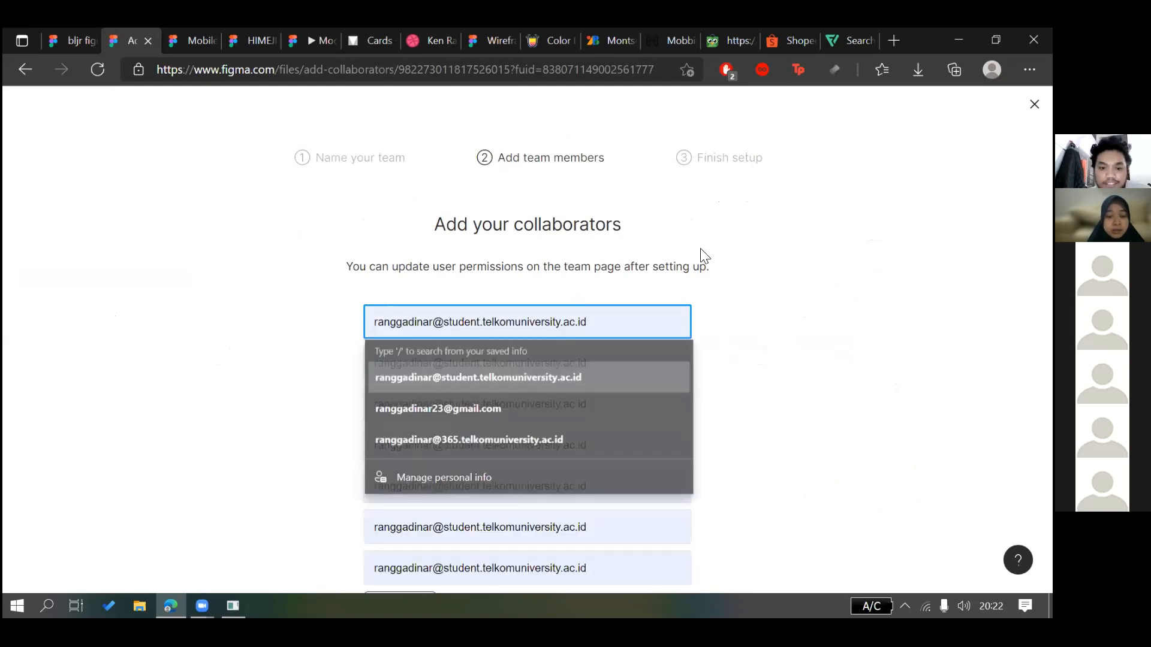
Clear the autofilled collaborator e-mail fields
left_click(644, 210)
scroll(642, 211, "down", 3)
key("ctrl+a")
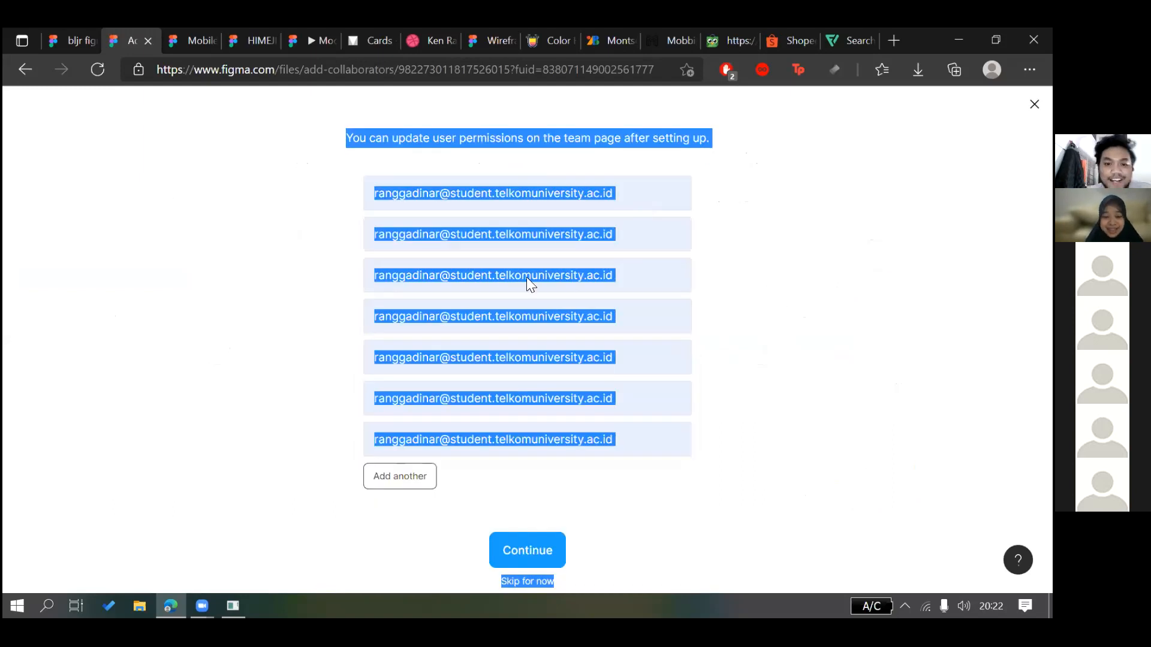
key("Tab")
left_click(423, 286)
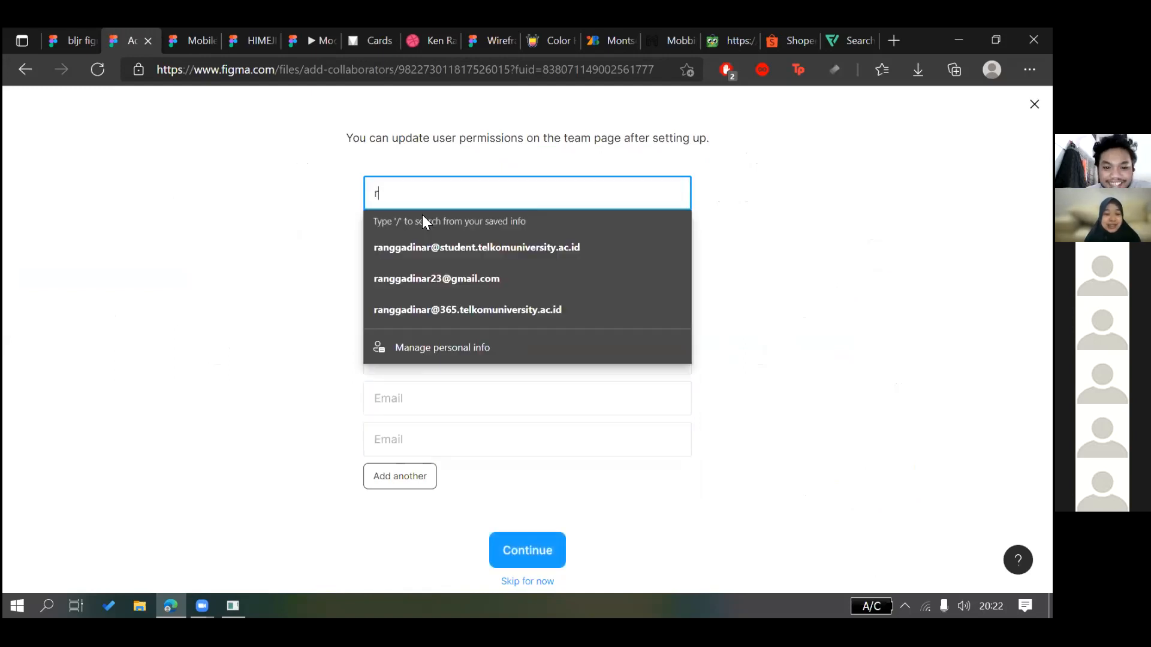
Type the collaborator's full e-mail address and continue to the team plan step
key("Down")
key("Down")
key("Down")
key("Down")
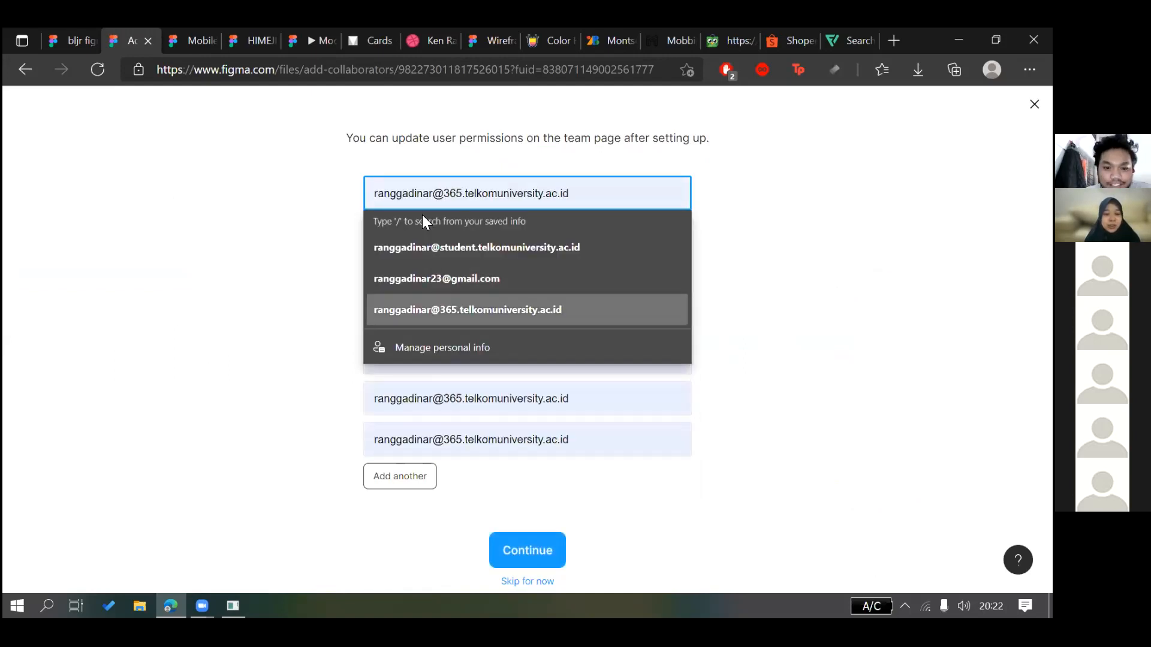
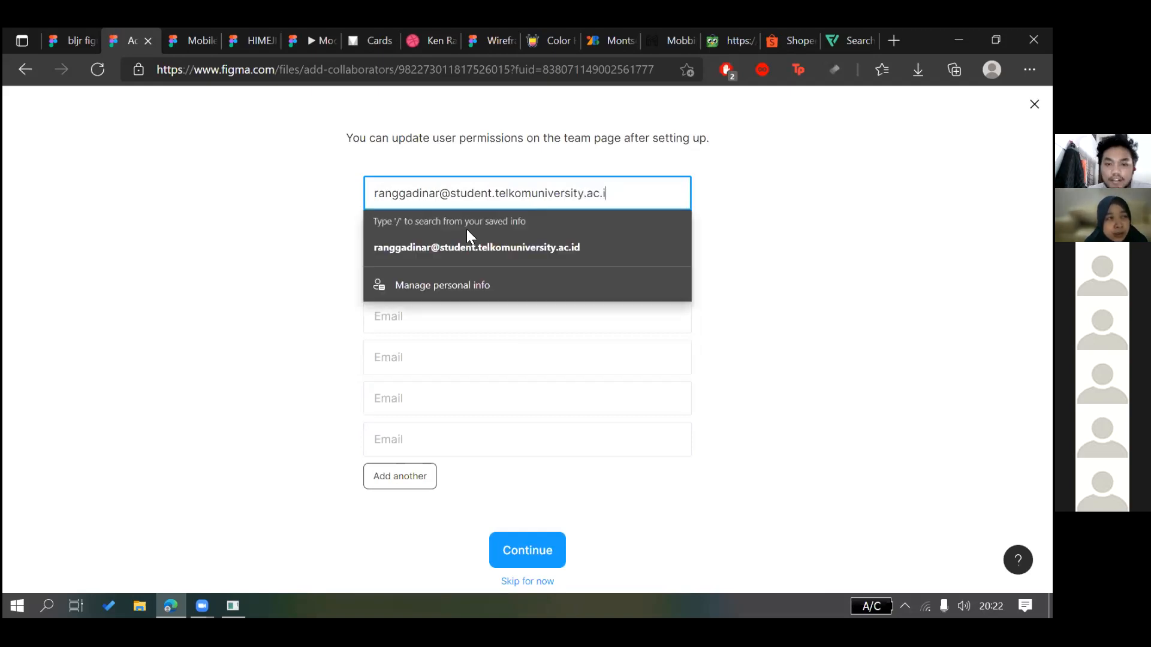
left_click(539, 546)
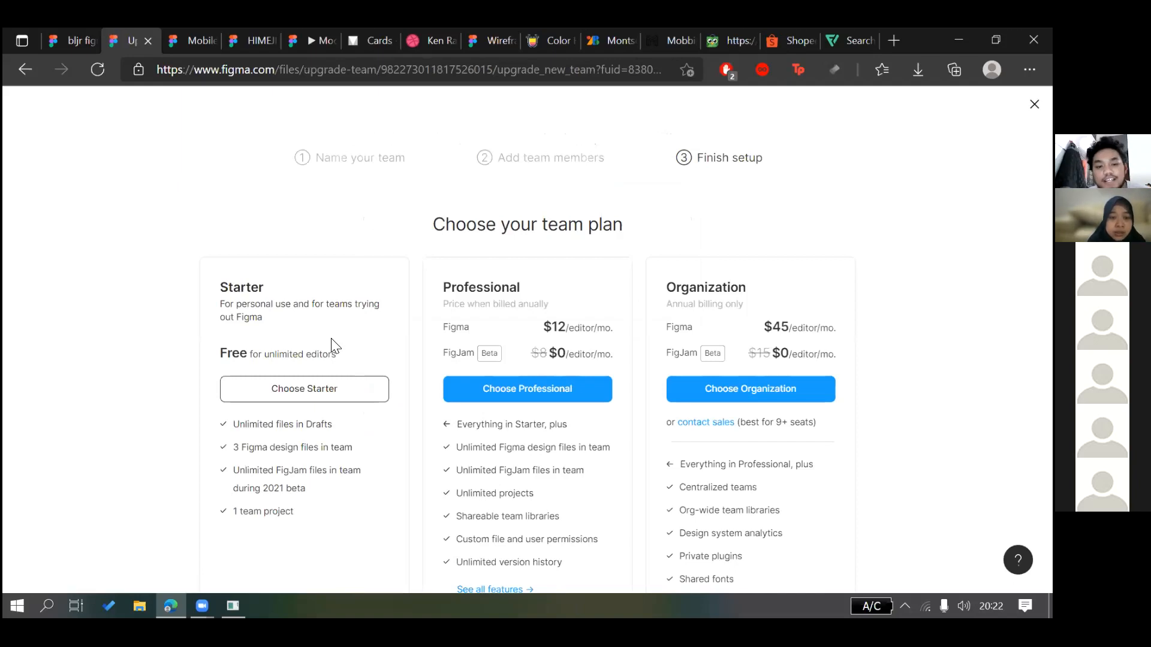
Pick the free Starter plan so TUBES PI opens as a Starter team
scroll(334, 346, "down", 1)
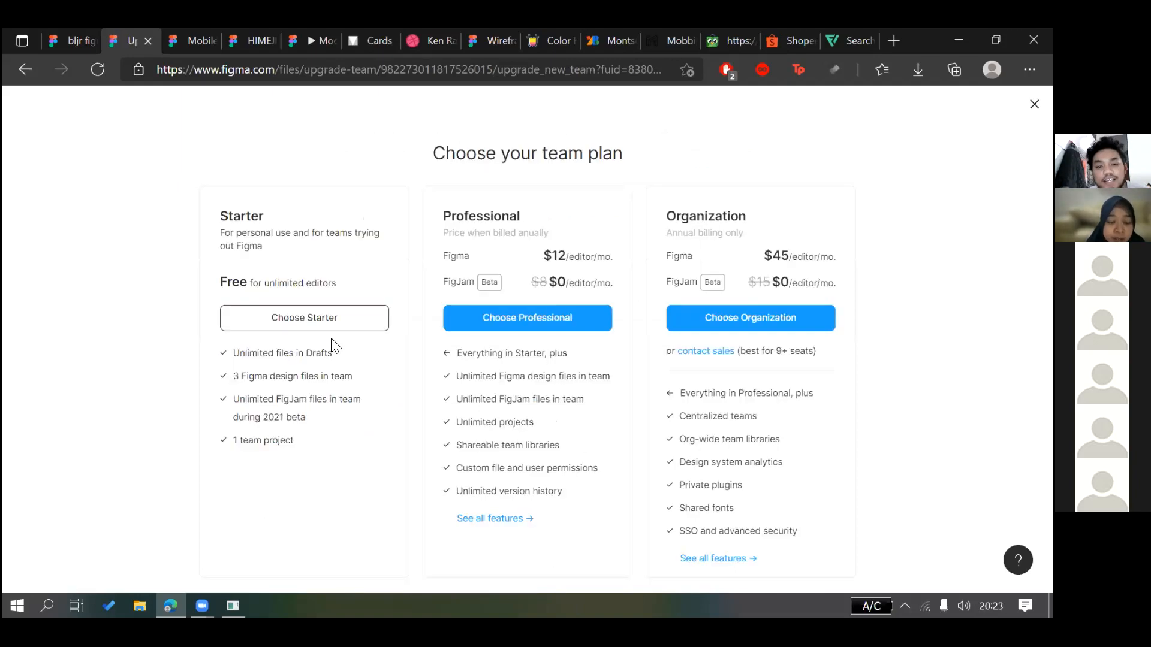
left_click_drag(278, 444, 257, 443)
left_click(282, 454)
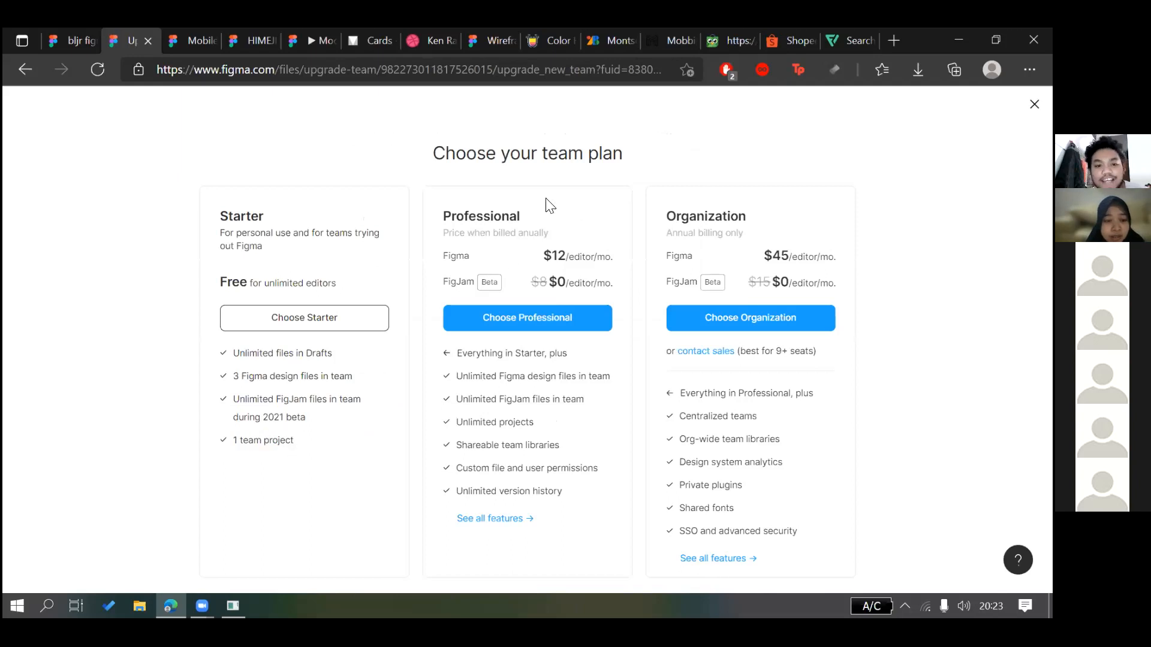
scroll(326, 370, "up", 1)
scroll(346, 350, "down", 1)
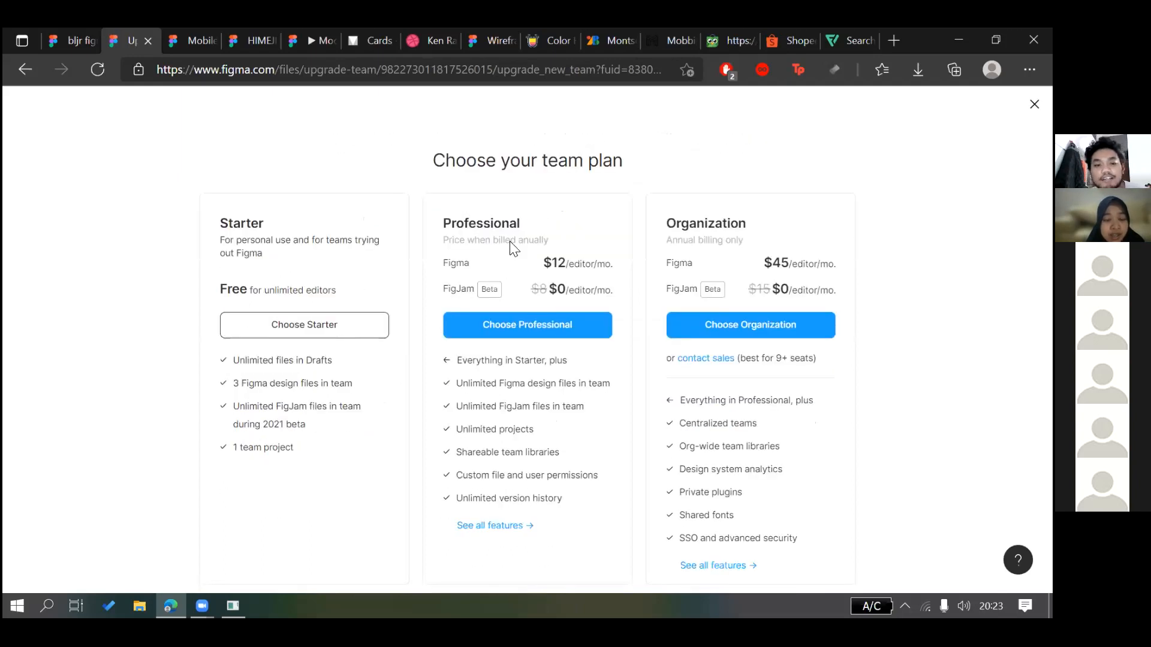
scroll(591, 144, "down", 1)
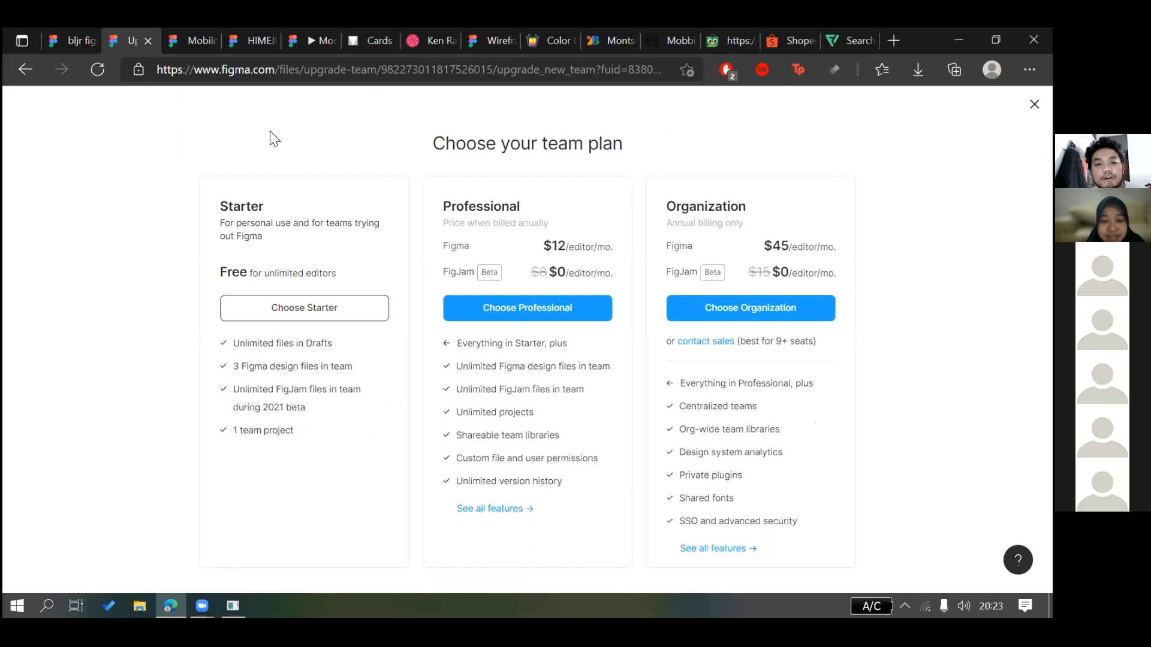
scroll(367, 184, "up", 1)
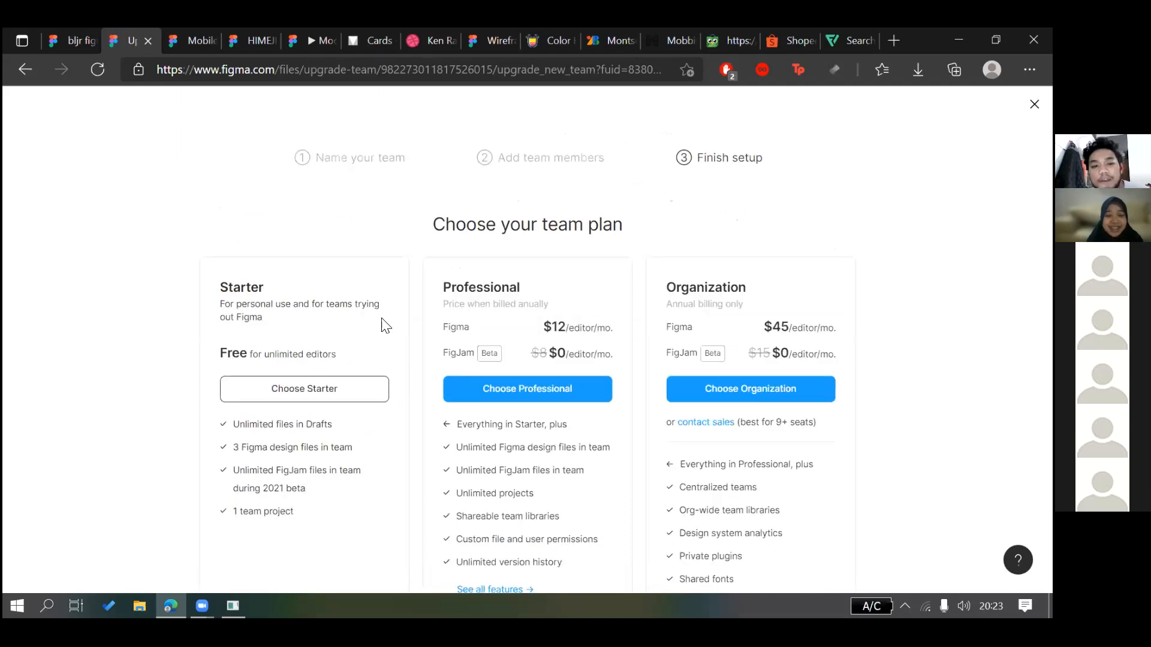
scroll(324, 426, "down", 1)
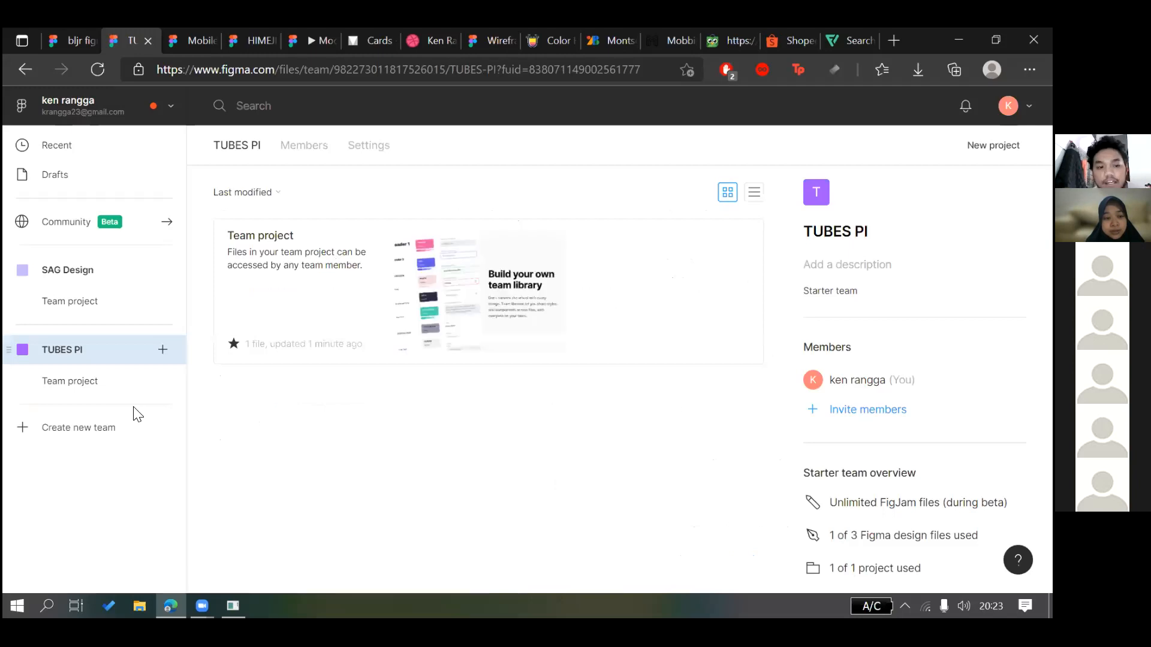
Open the TUBES PI Team project and its team library file, then check design file usage
left_click(88, 394)
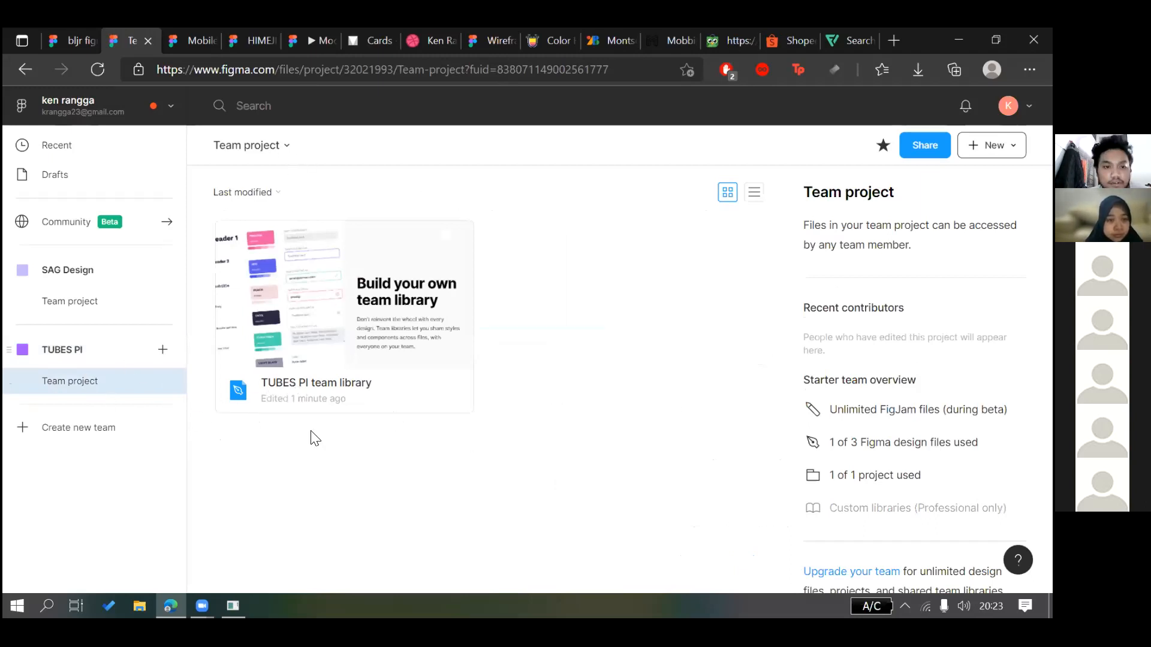
left_click(415, 307)
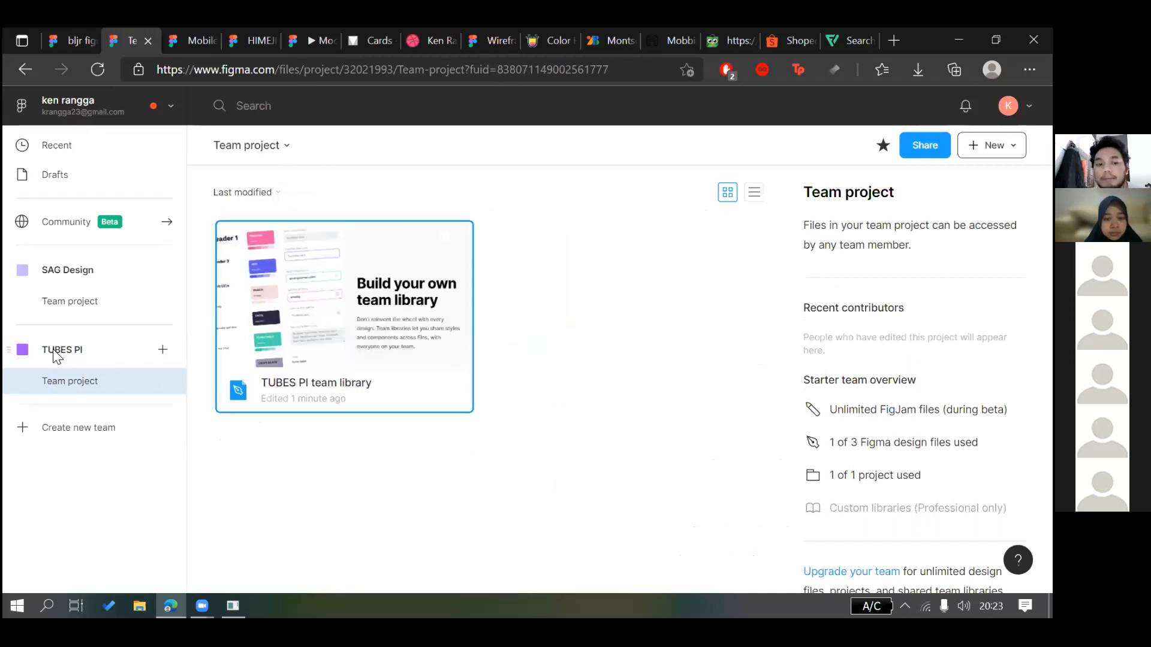
left_click(90, 358)
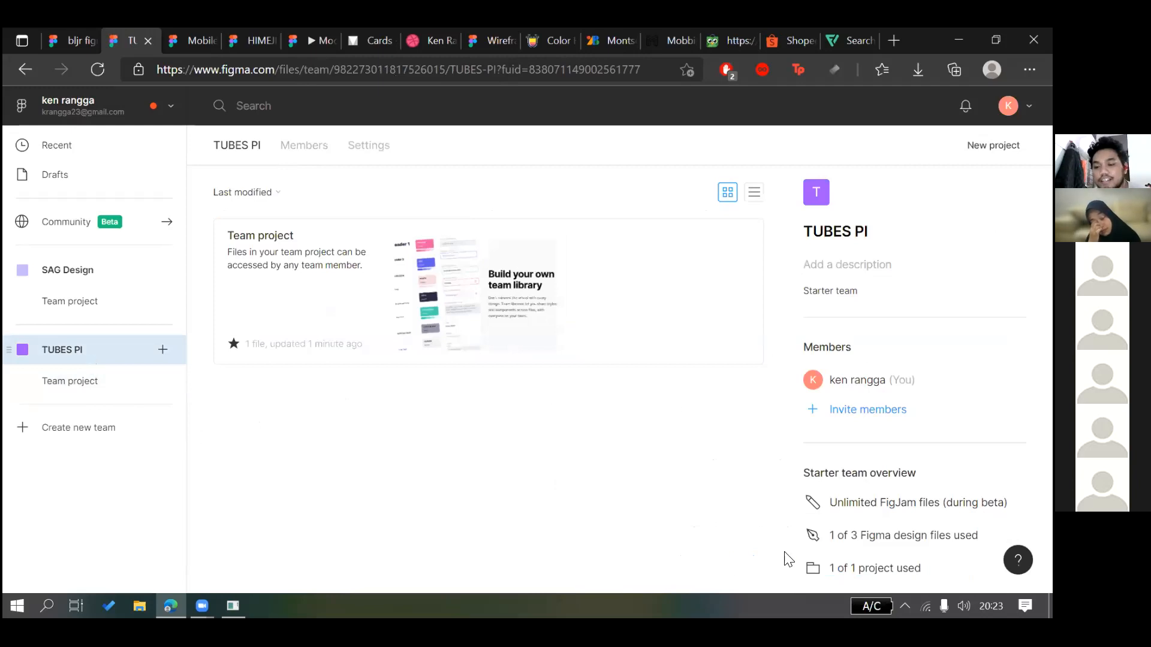
mouse_move(939, 535)
left_mouse_down()
mouse_move(960, 535)
mouse_move(921, 535)
left_mouse_up()
left_click(929, 535)
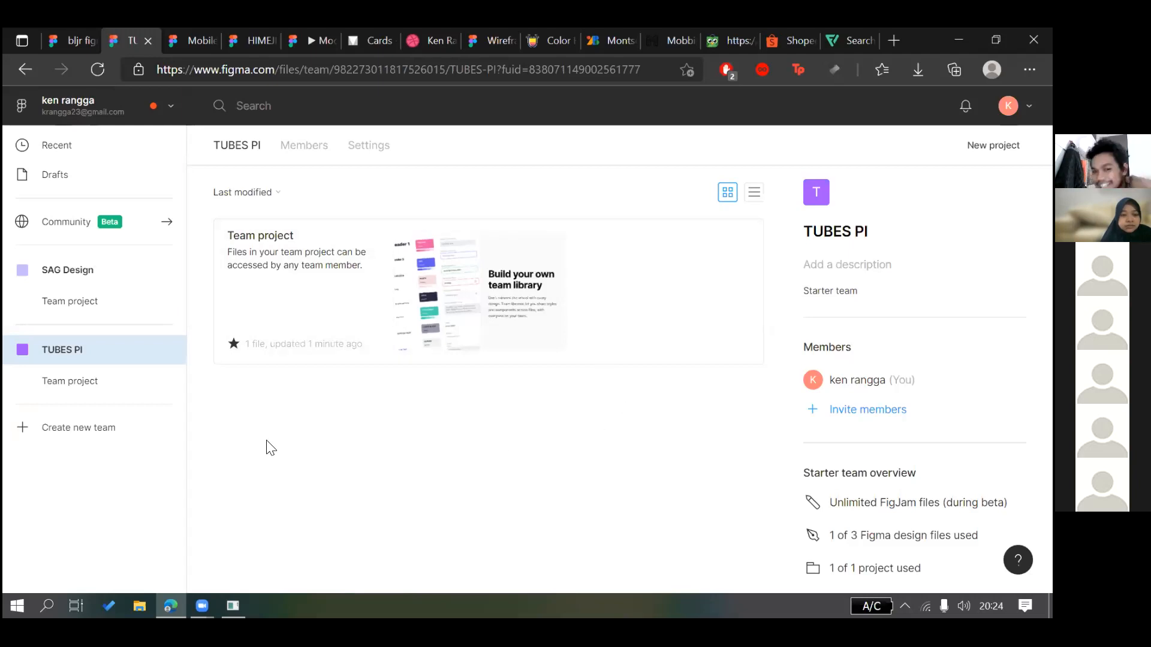
Revisit the Team project and TUBES PI page, then return to the bljr figma file
left_click(101, 384)
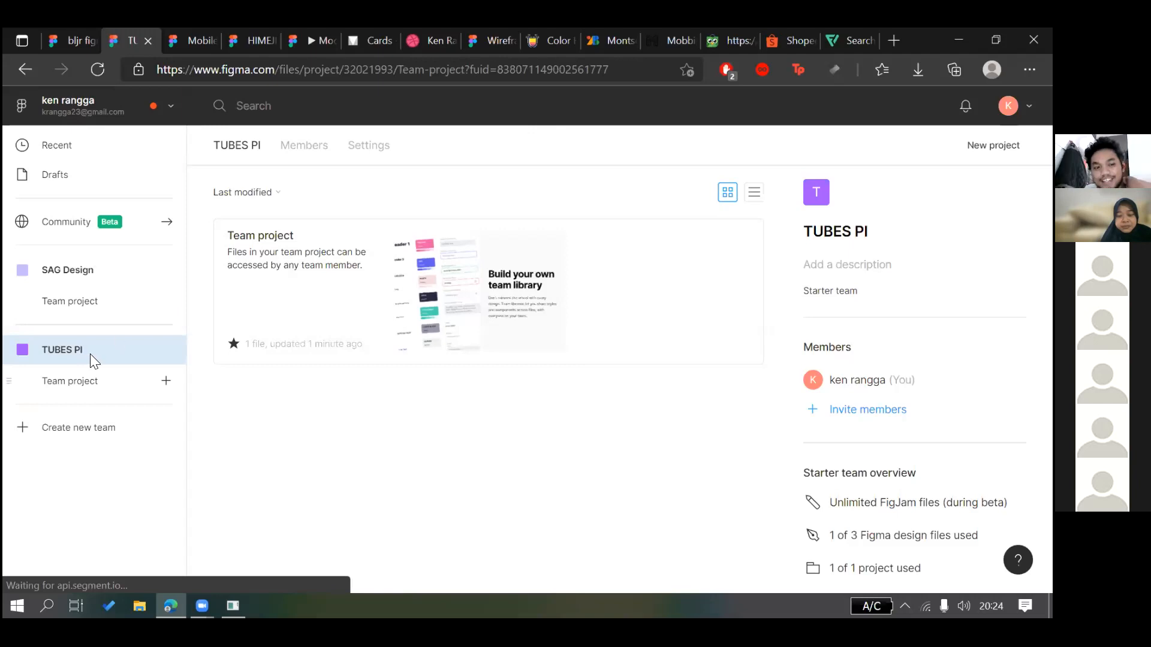
left_click(137, 353)
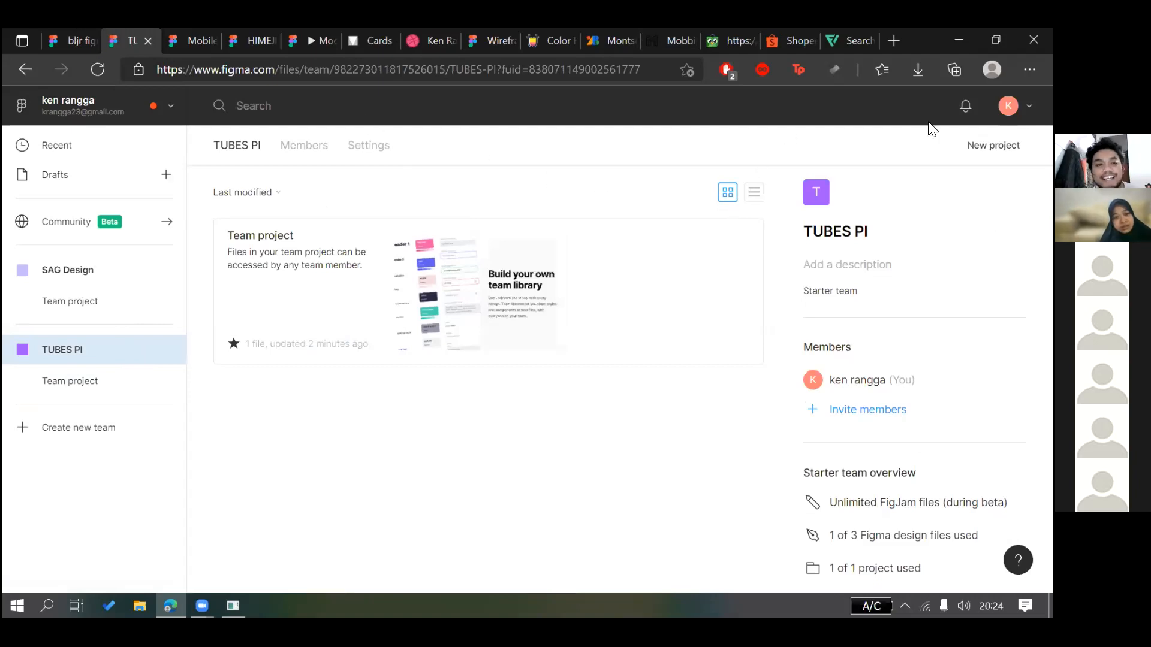
key("ctrl+shift+Tab")
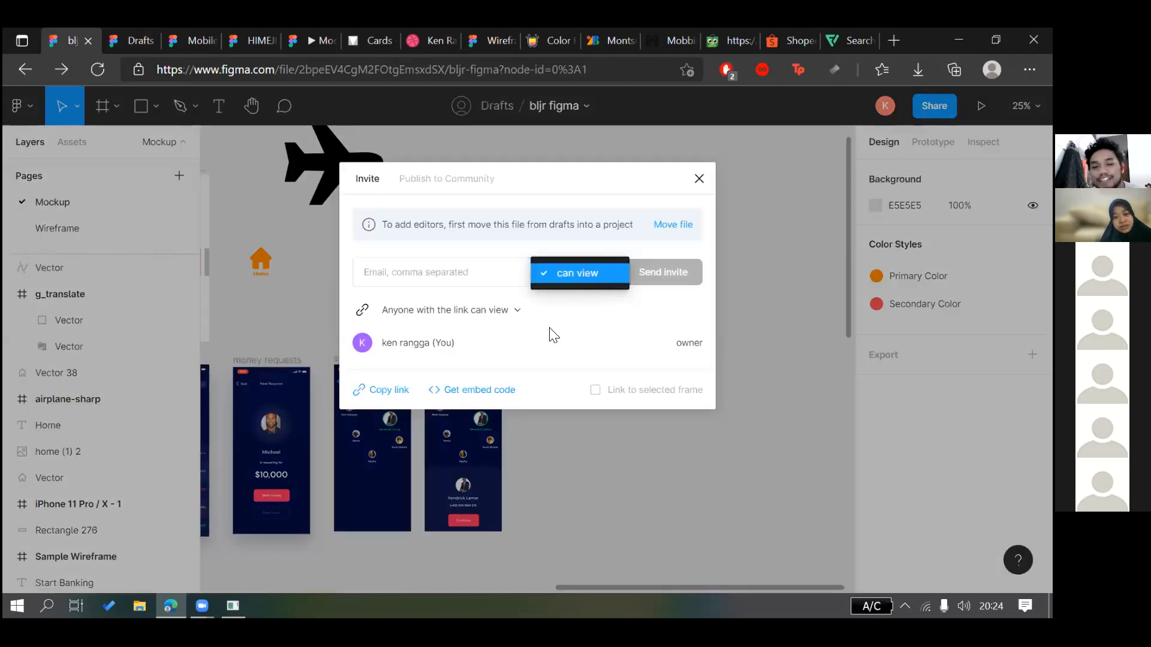
Keep the bljr figma link access at 'Anyone with the link can view'
left_click(514, 314)
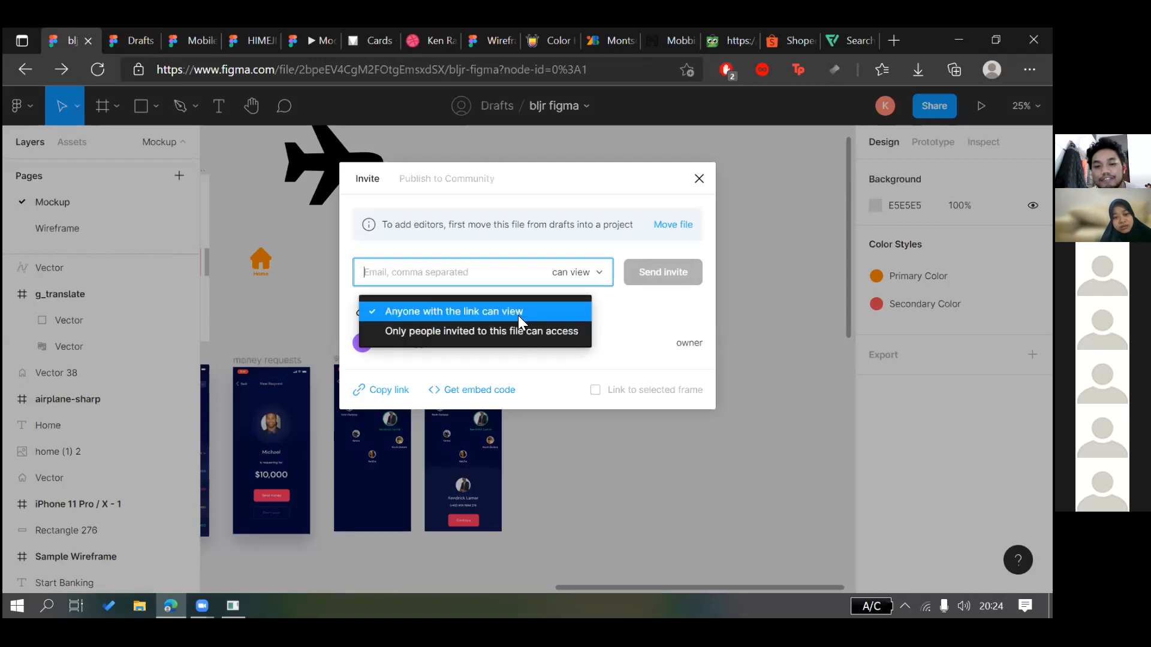
left_click(514, 312)
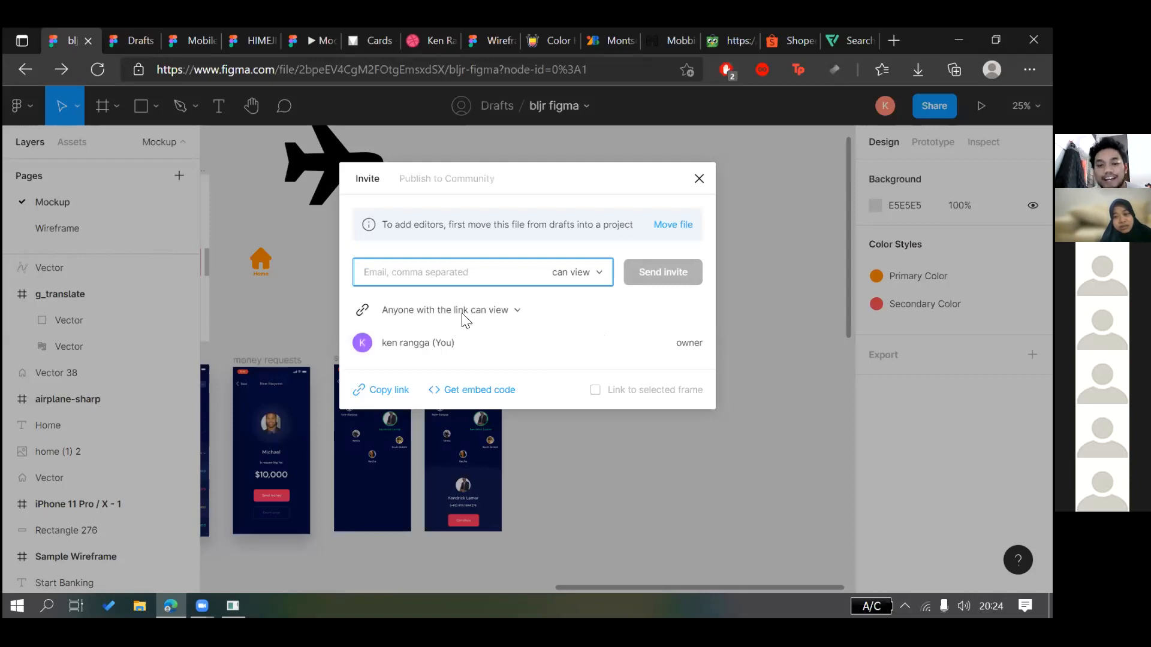
left_click(513, 312)
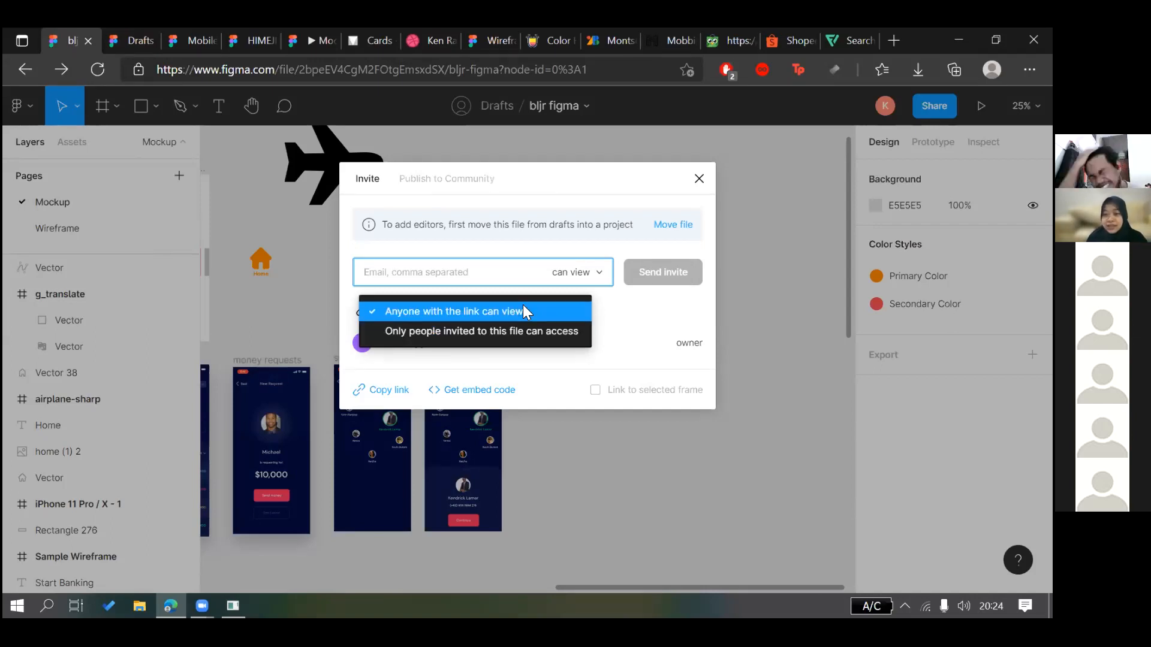
left_click(523, 306)
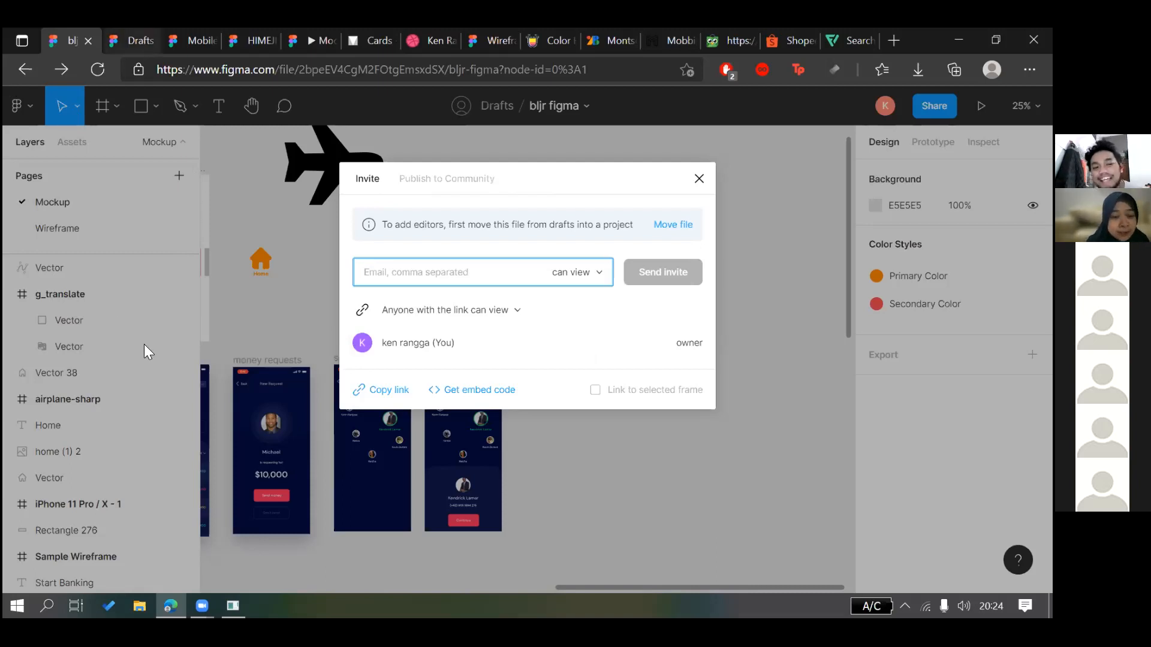
Move between bljr figma and the Drafts list, leaving link access unchanged
key("ctrl+Tab")
left_click(67, 28)
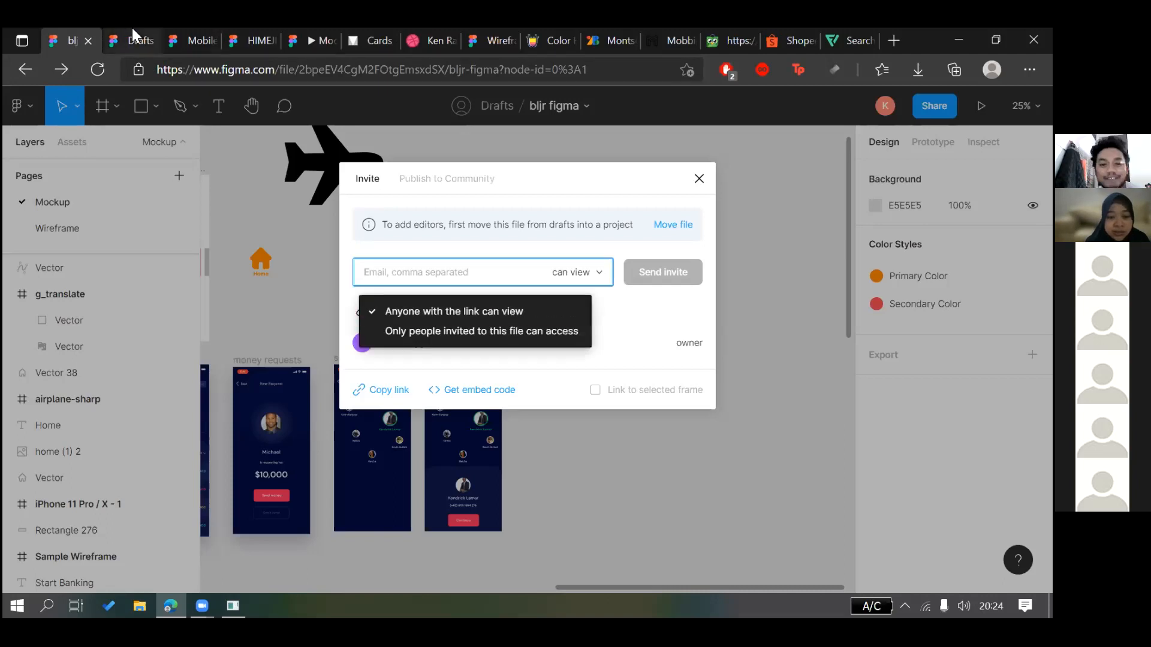
left_click(133, 30)
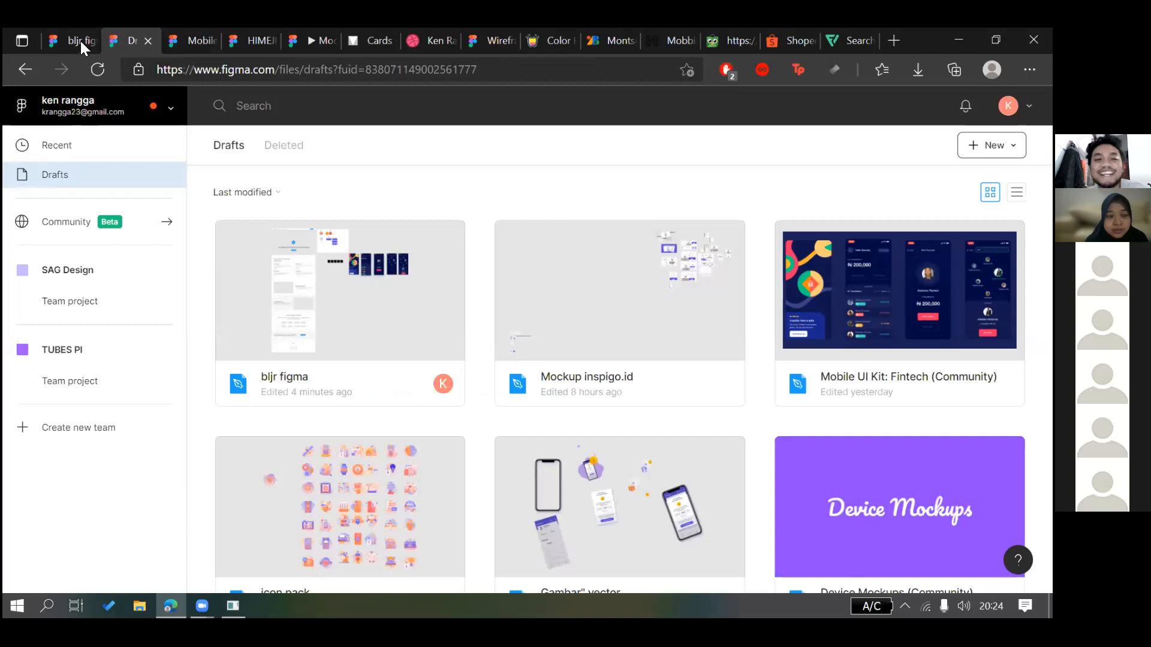
double_click(292, 252)
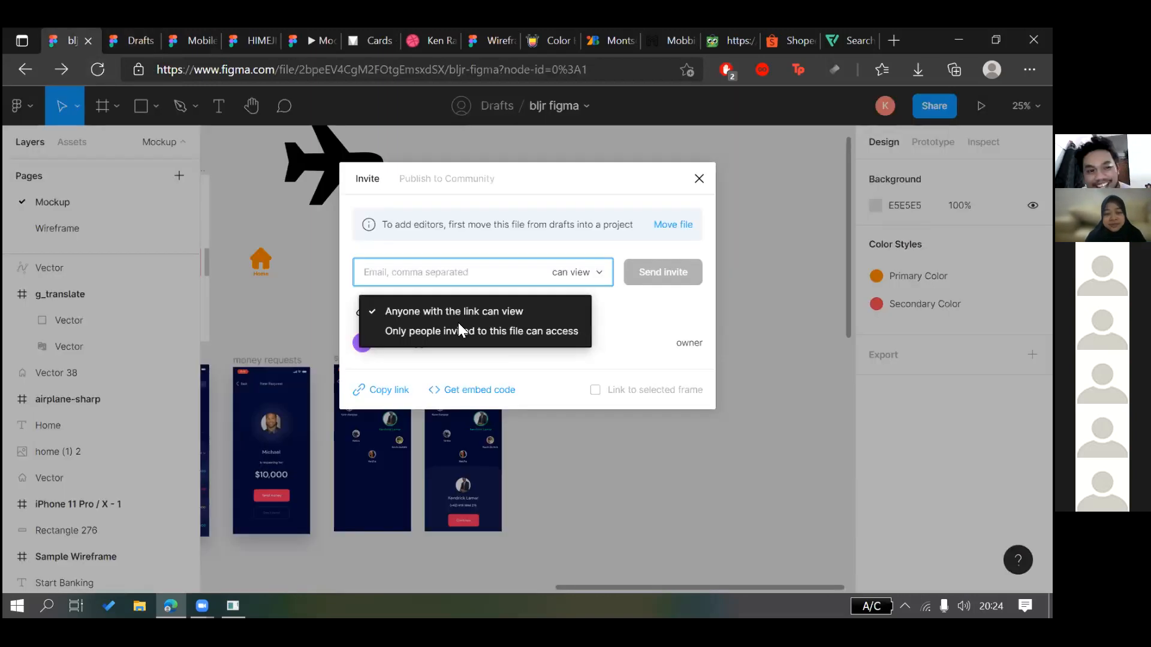
left_click(488, 310)
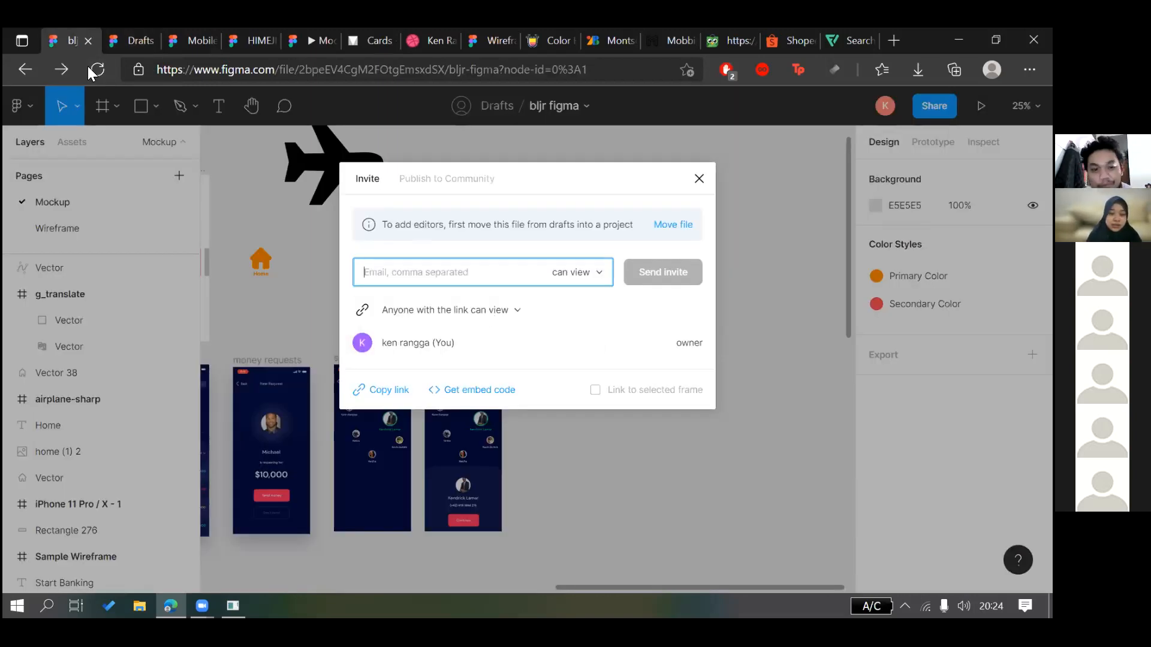
left_click(142, 29)
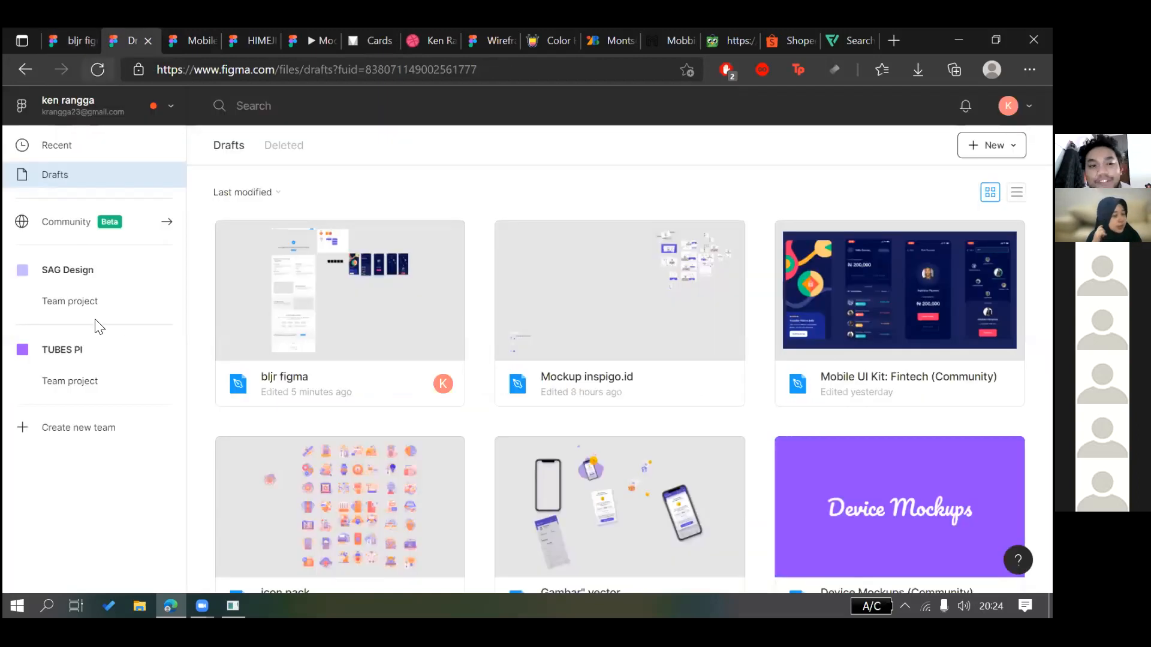
Open the TUBES PI team page and point out its Starter team label
left_click(89, 359)
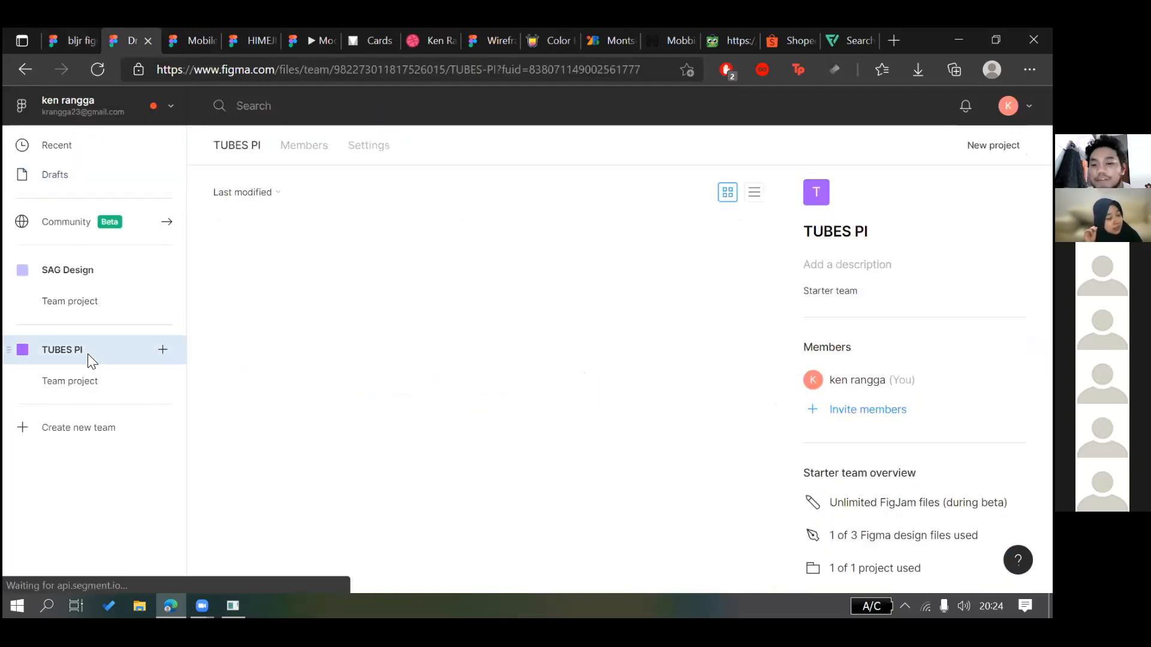
left_click(71, 37)
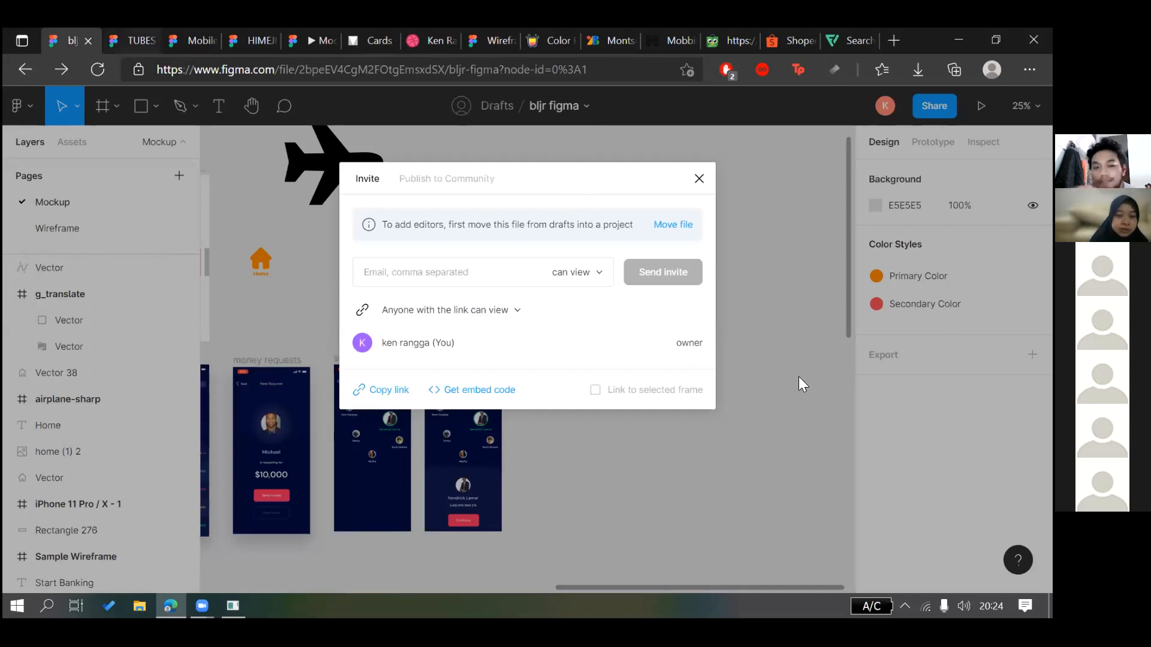
key("ctrl+Tab")
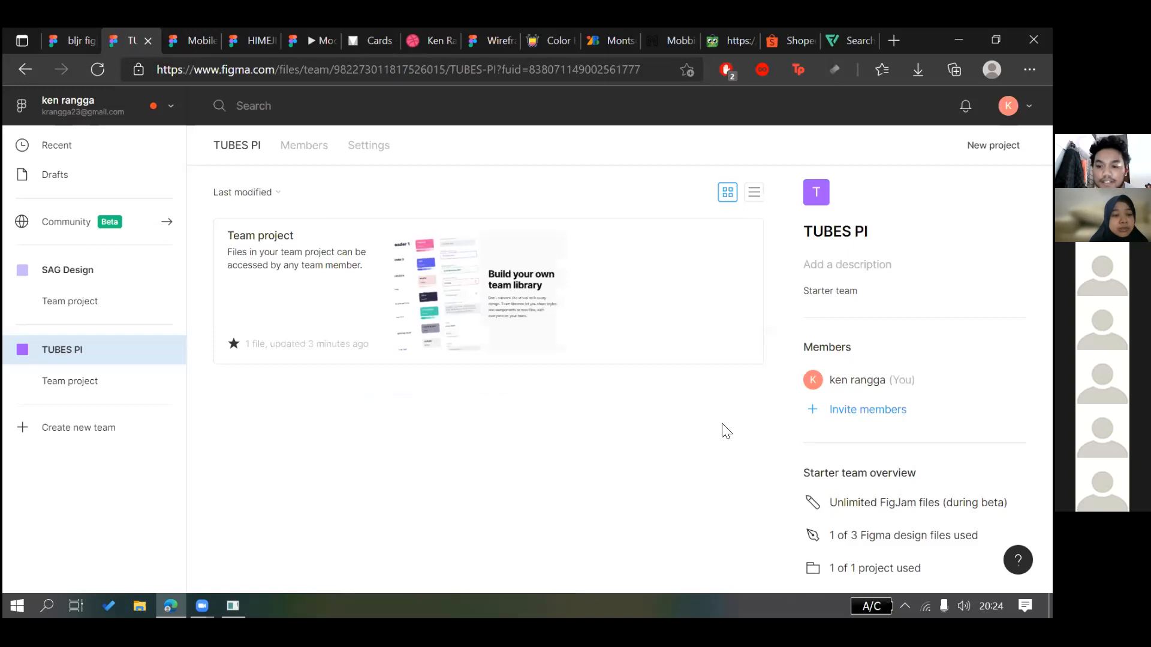
left_click_drag(817, 294, 853, 296)
left_click(863, 290)
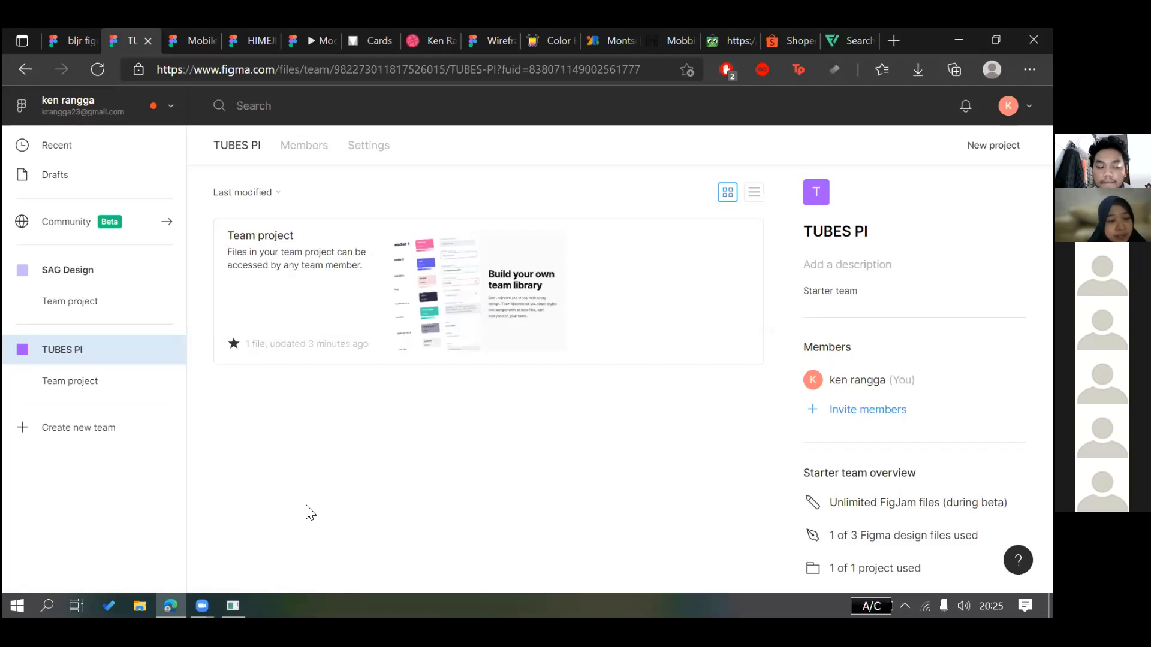
key("alt+Tab")
key("alt+Tab")
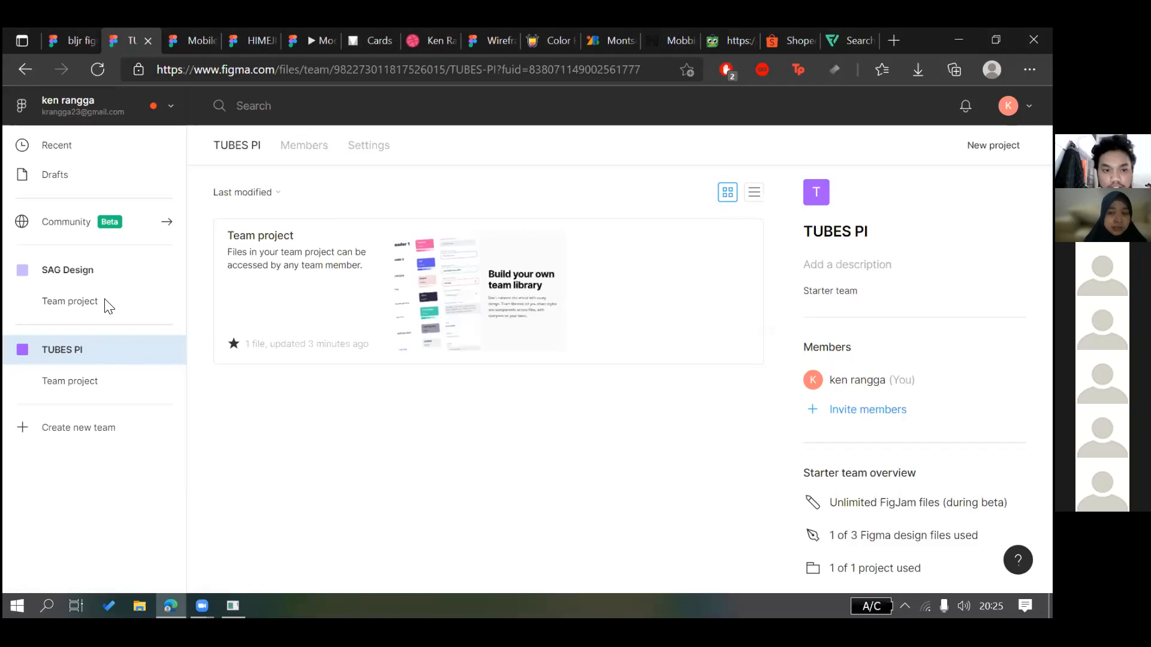
View the SAG Design team page and the account list, then return to TUBES PI
left_click(102, 271)
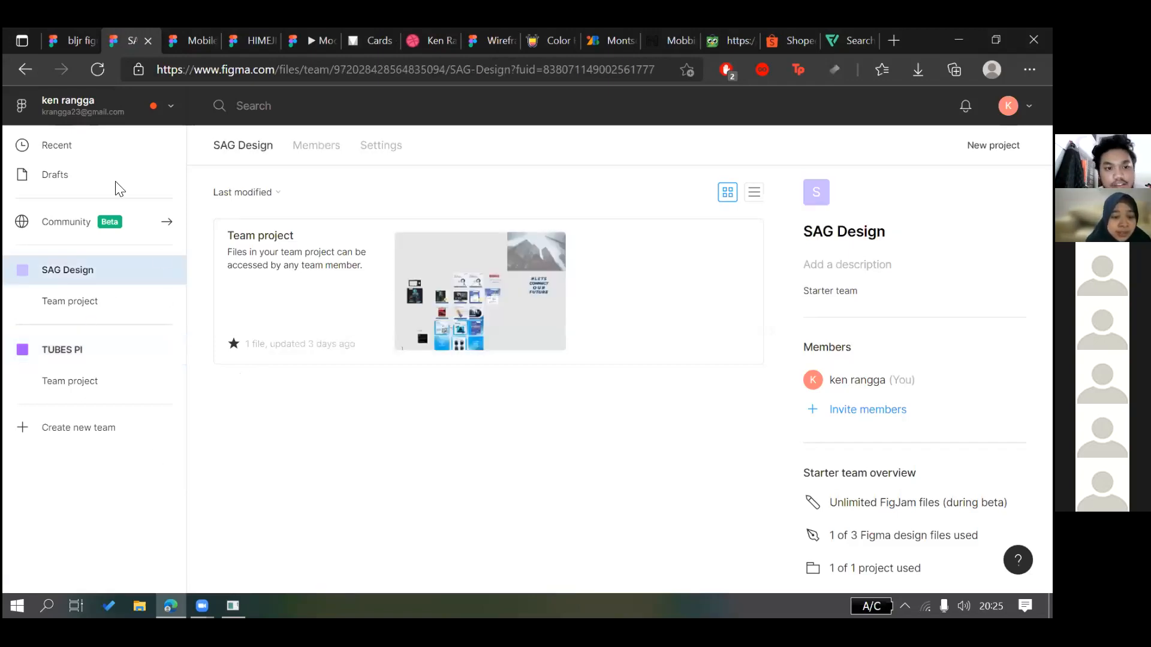
left_click(128, 115)
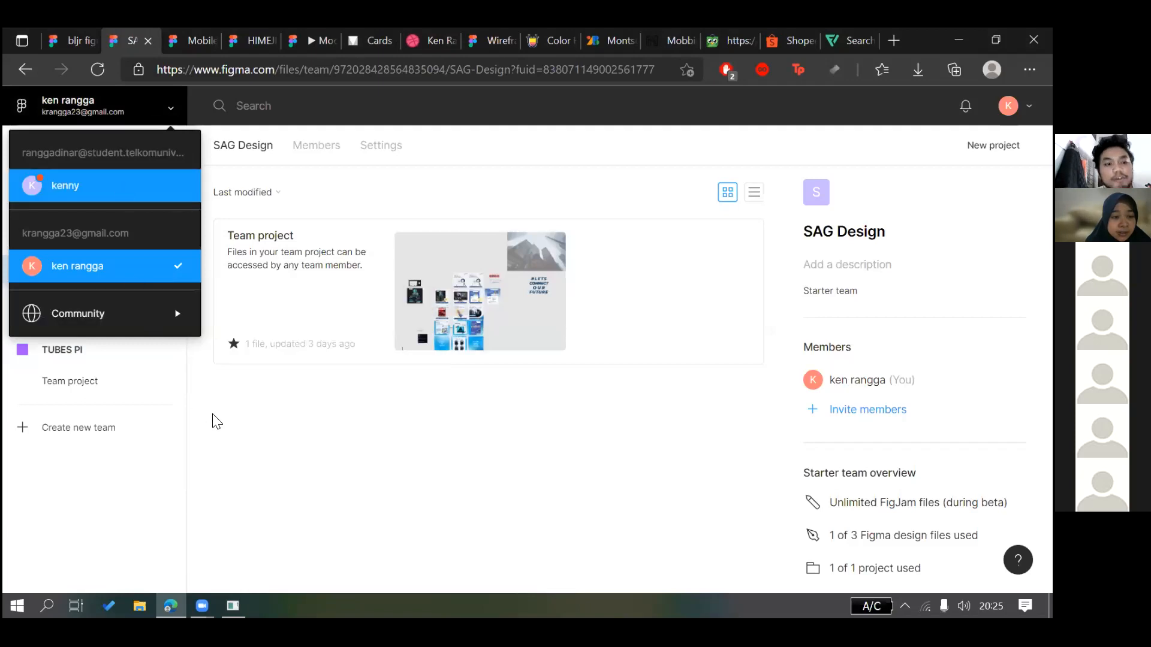
left_click(214, 416)
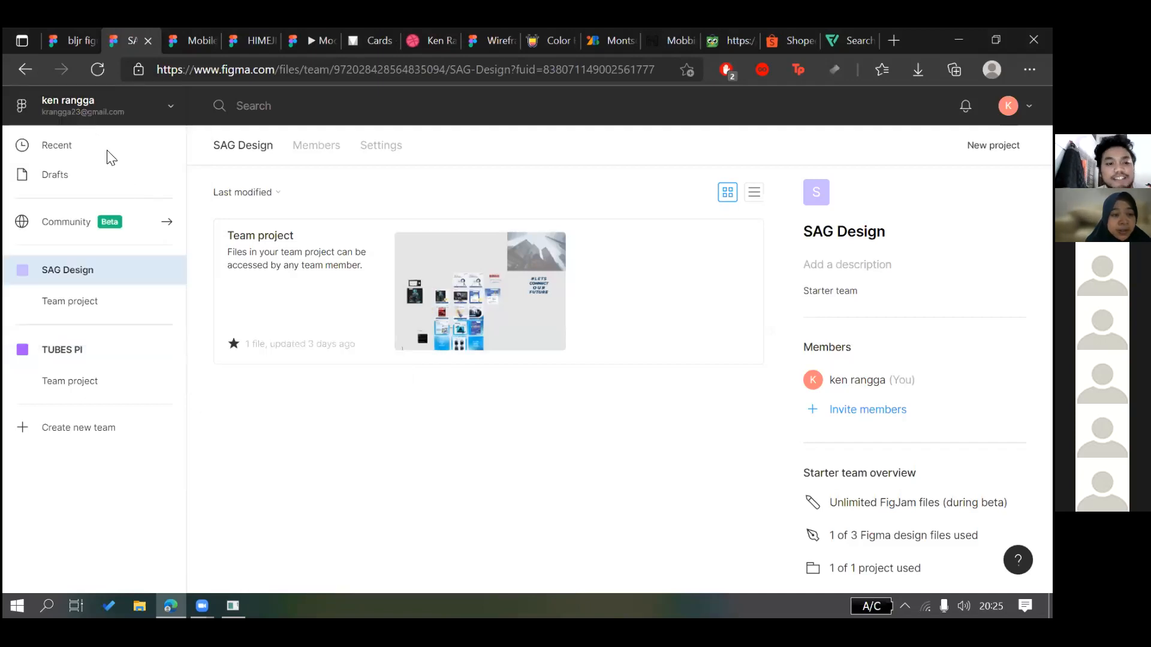
left_click(95, 353)
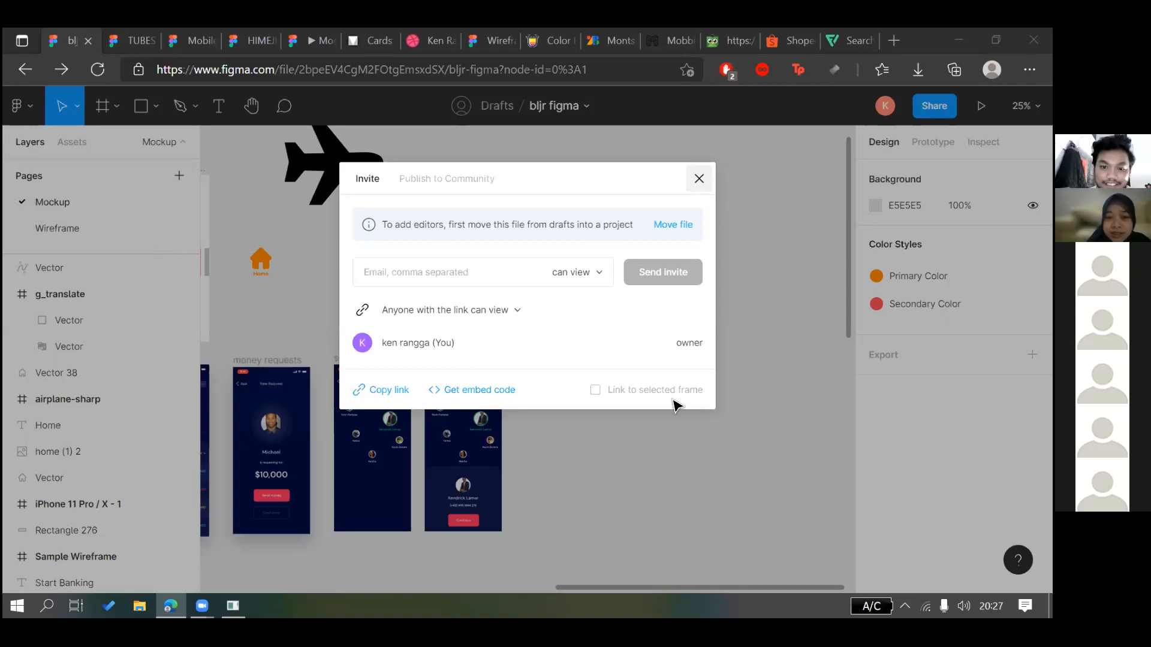
Dismiss the bljr figma Share/Invite dialog to reveal the Mockup page icons and phone screens
key("Escape")
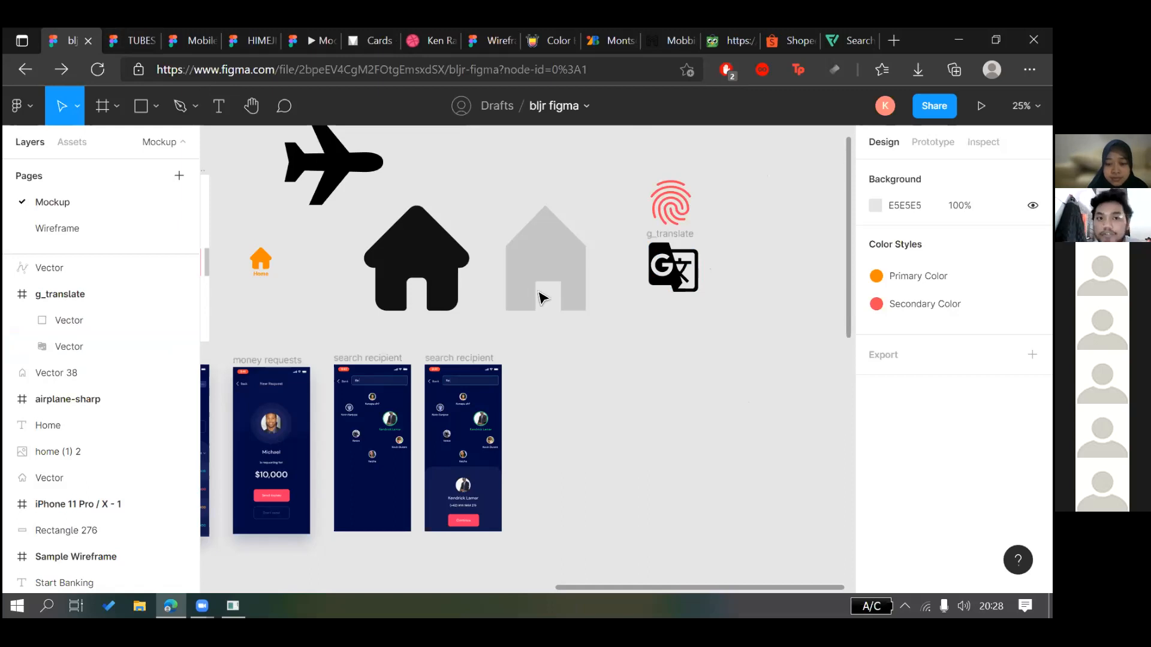
left_click(124, 35)
From the TUBES PI team tab, show Recent files, then go to Figma Community
left_click(82, 31)
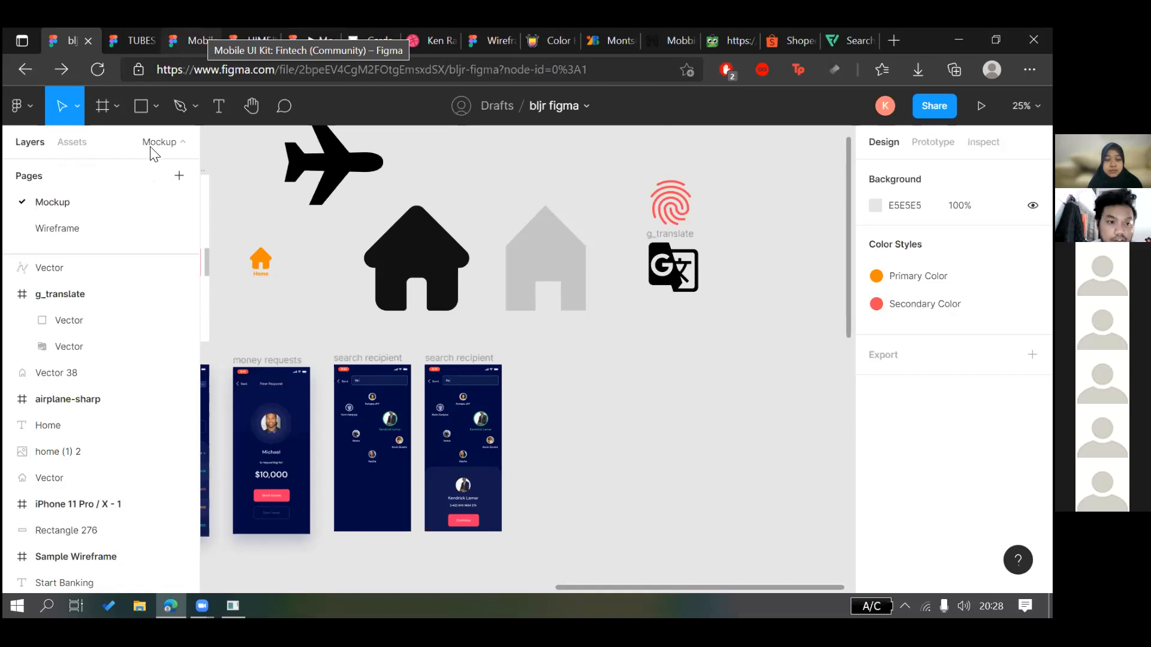
key("ctrl+Tab")
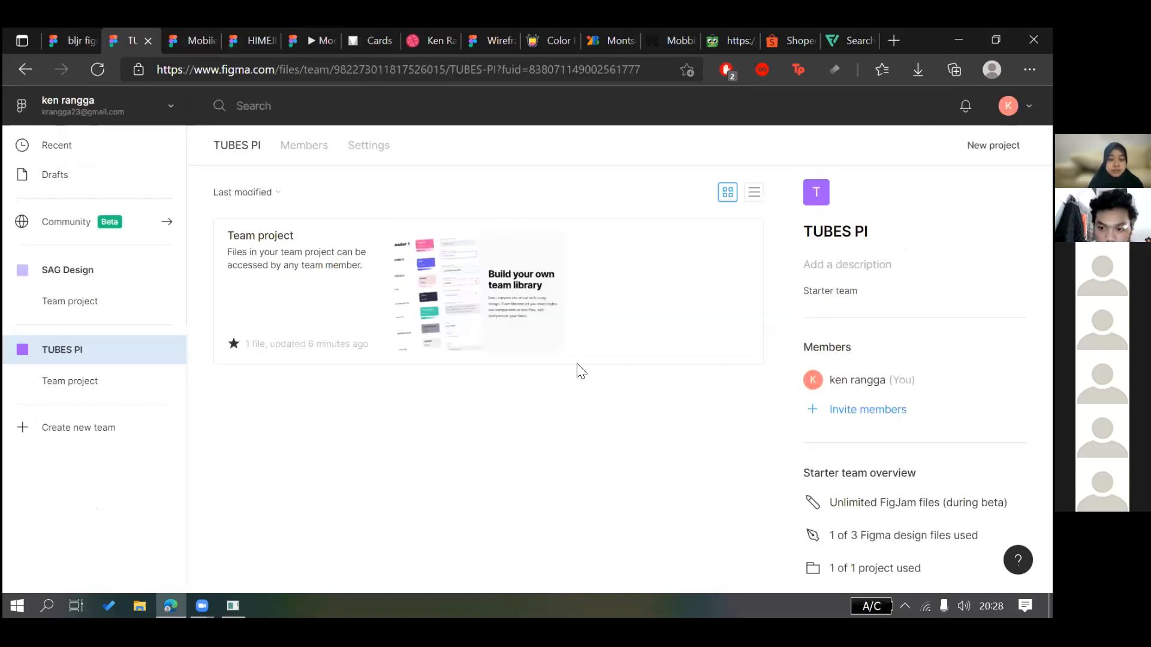
left_click(133, 144)
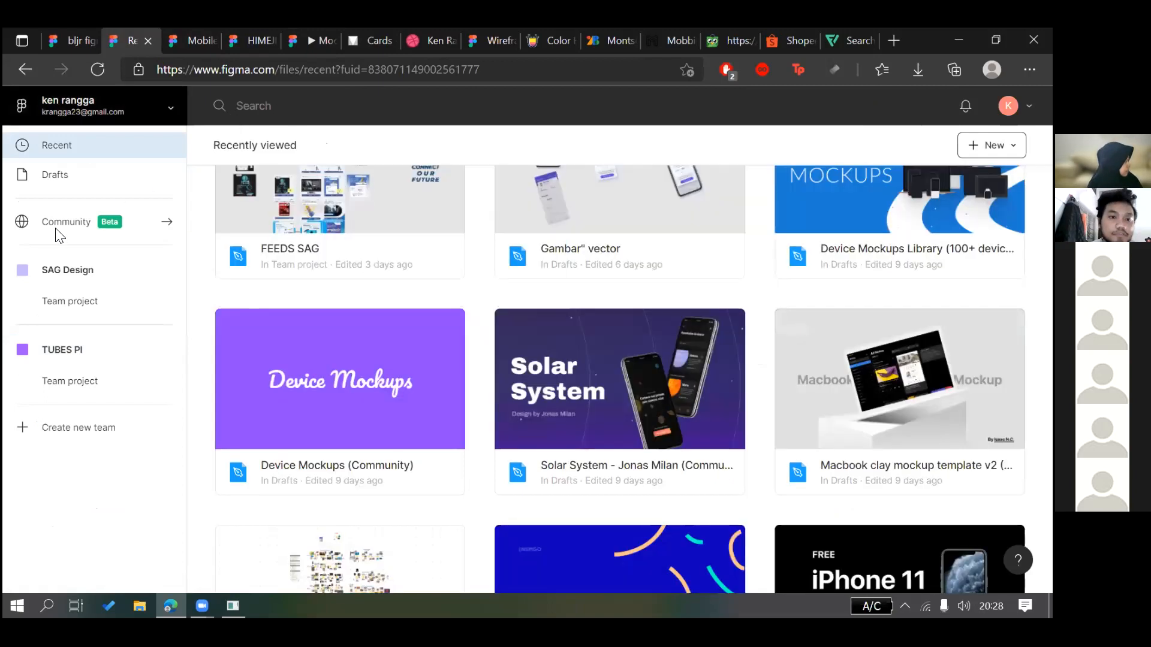
left_click(59, 235)
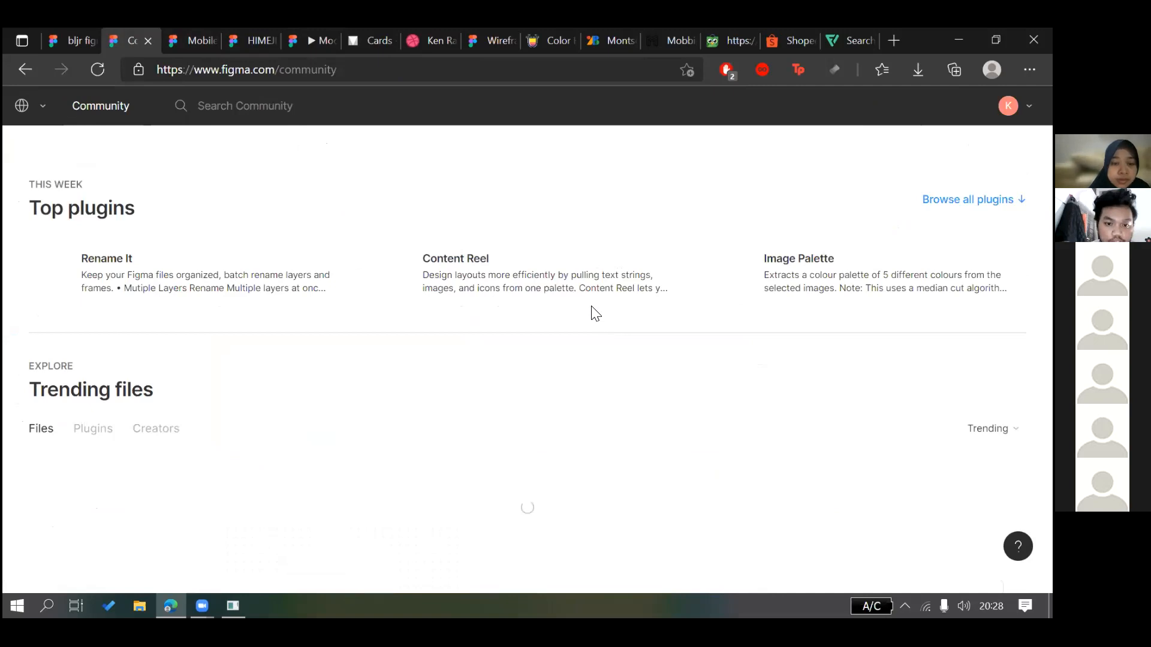
Open and browse the Venus - Design System 2021 (Free Version) community file page
scroll(591, 306, "up", 4)
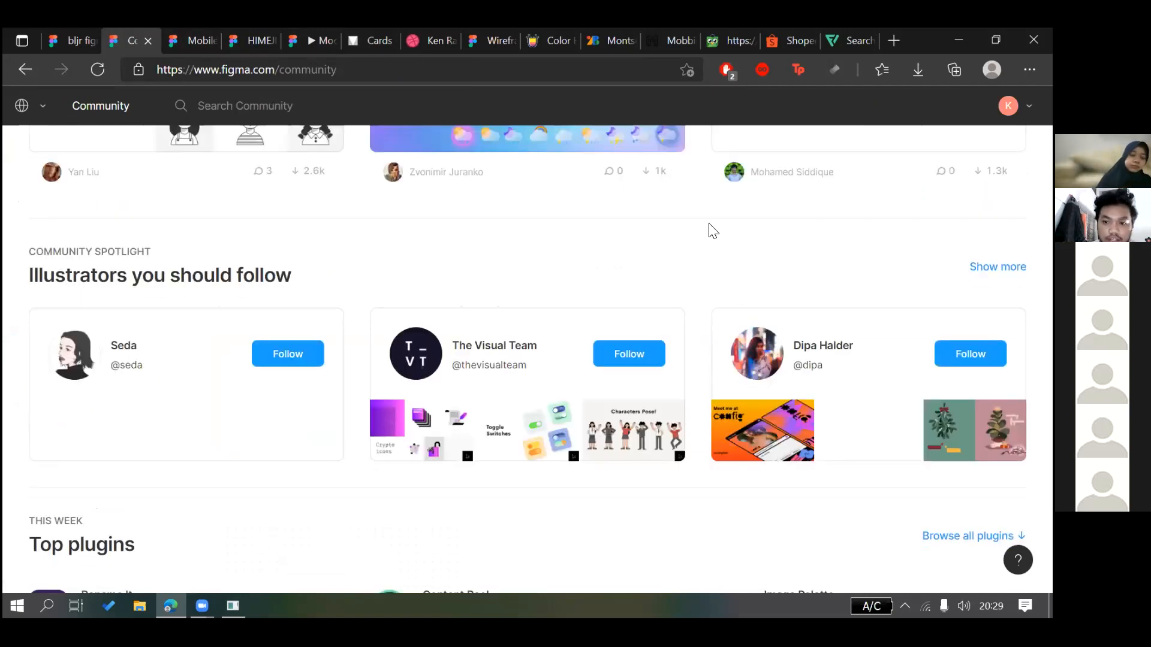
scroll(821, 197, "up", 5)
left_click(825, 199)
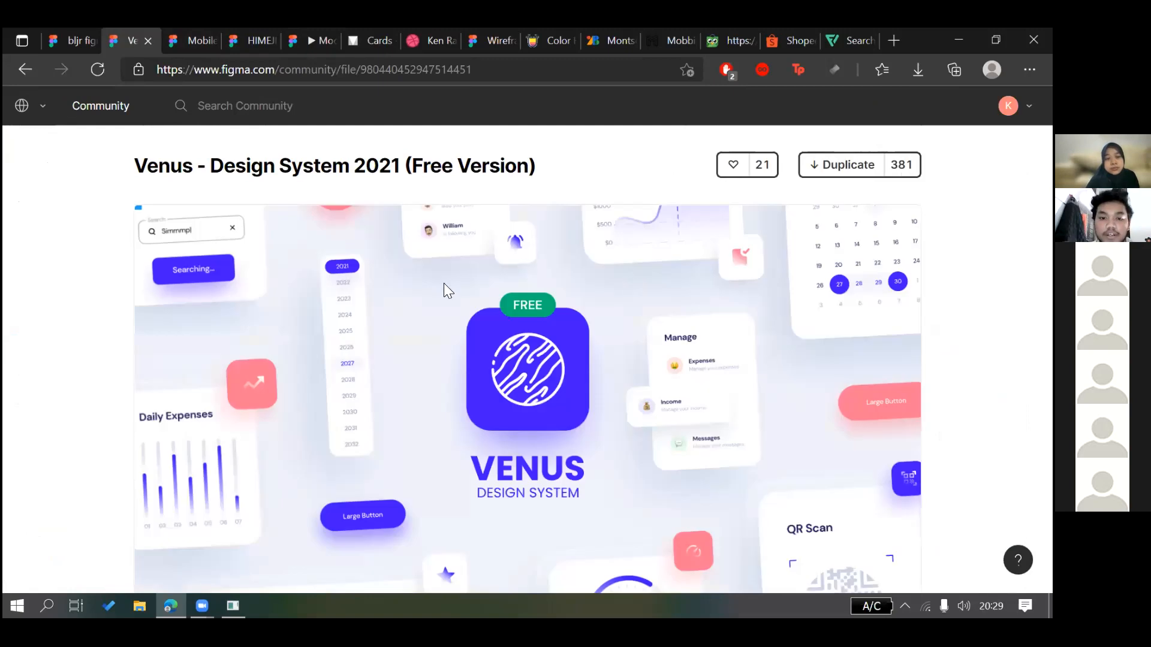
scroll(444, 283, "down", 1)
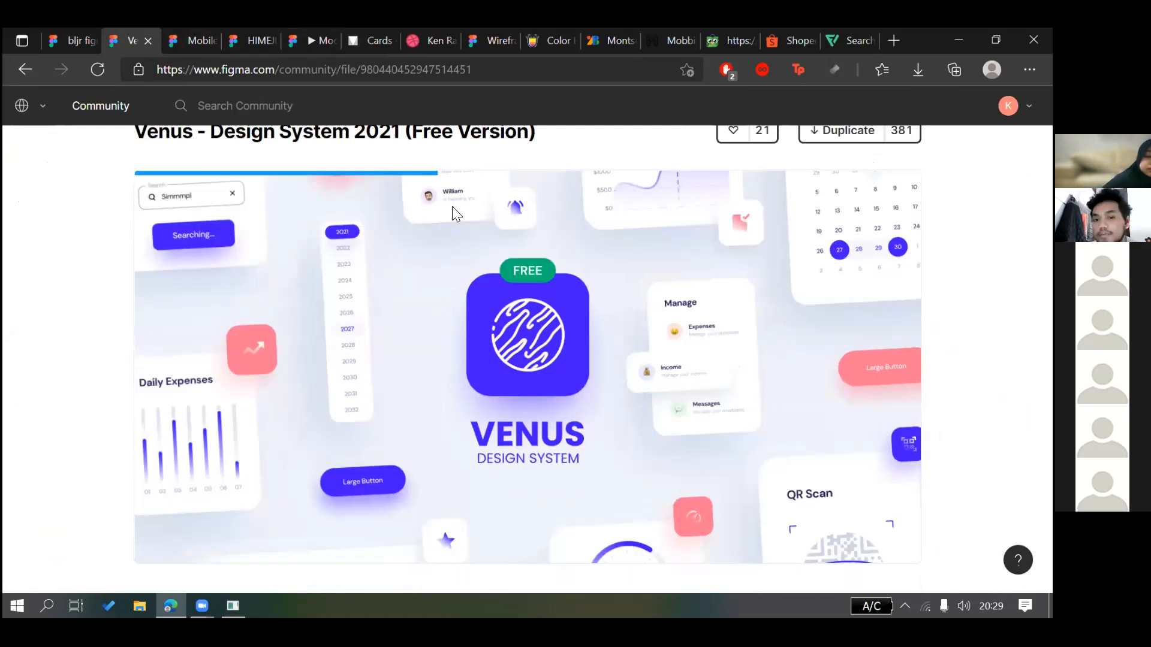
scroll(452, 207, "up", 1)
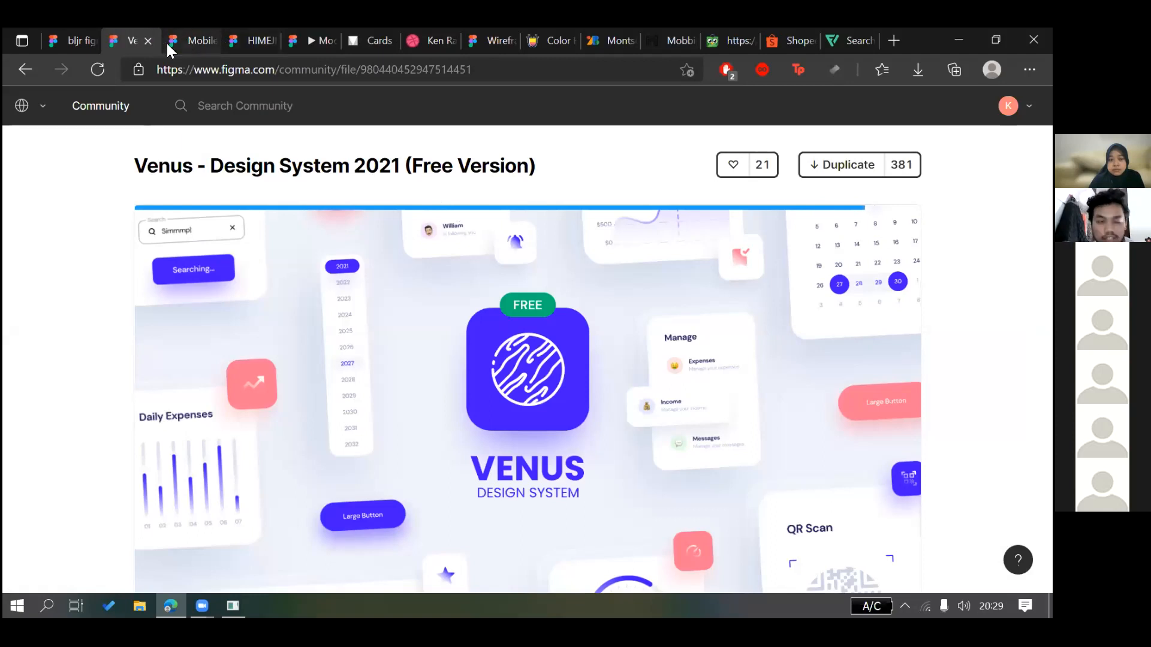
key("ctrl+Tab")
Duplicate the Mobile UI Kit: Fintech (Community) file into Drafts and open the copy
left_click(656, 107)
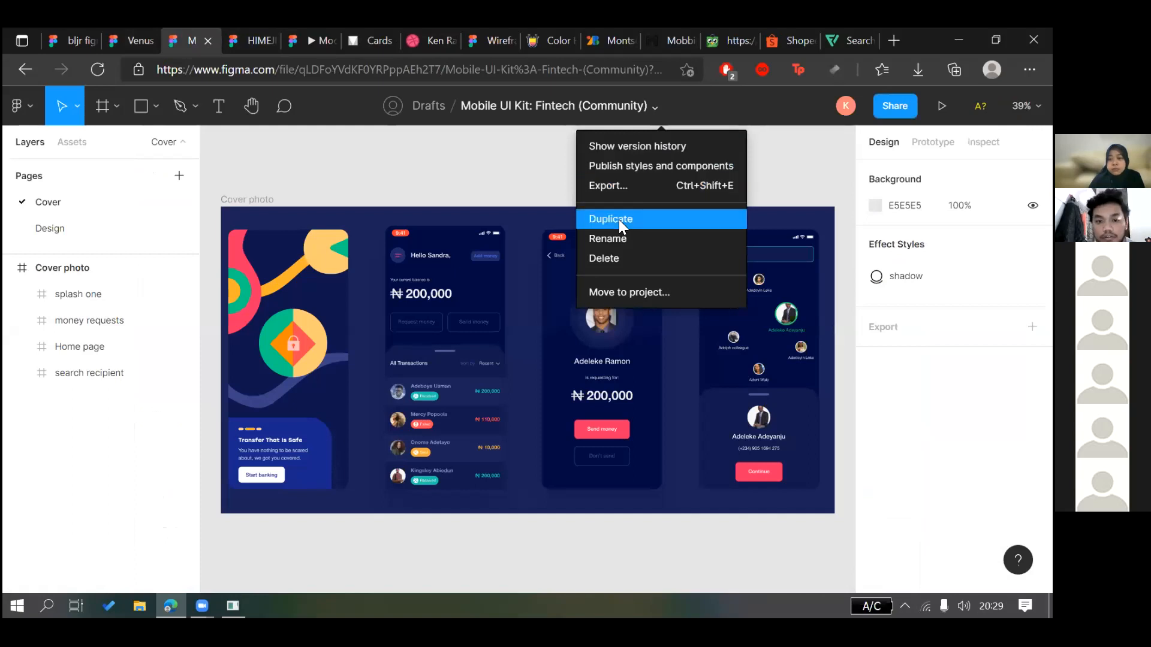
left_click(499, 235)
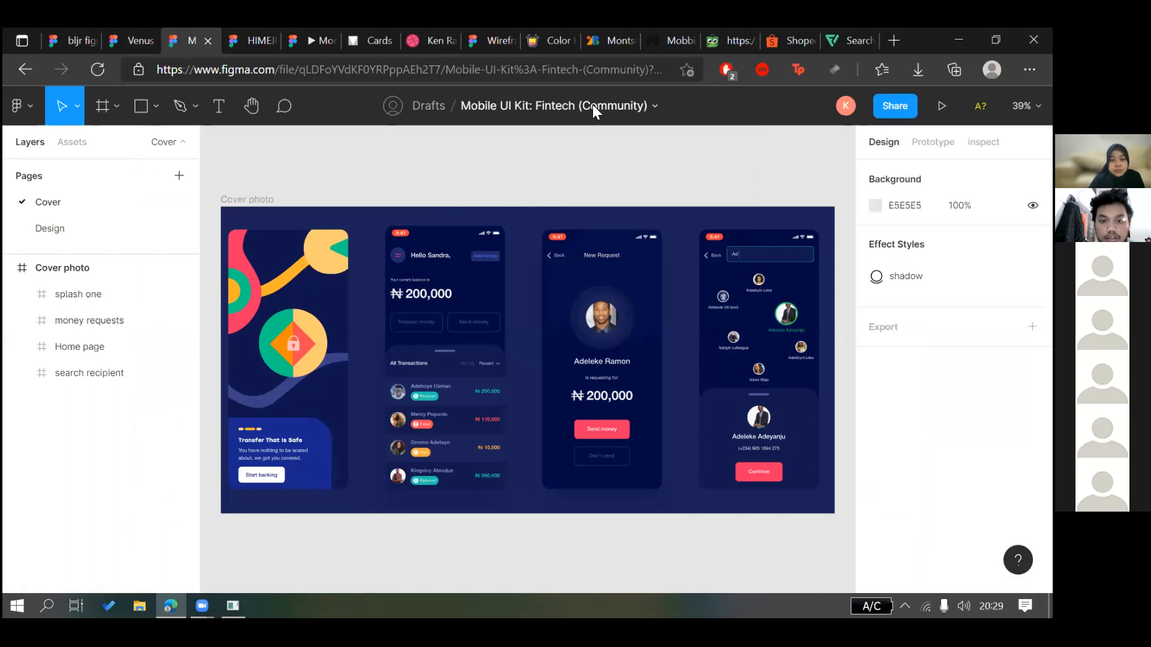
left_click(652, 105)
left_click(631, 219)
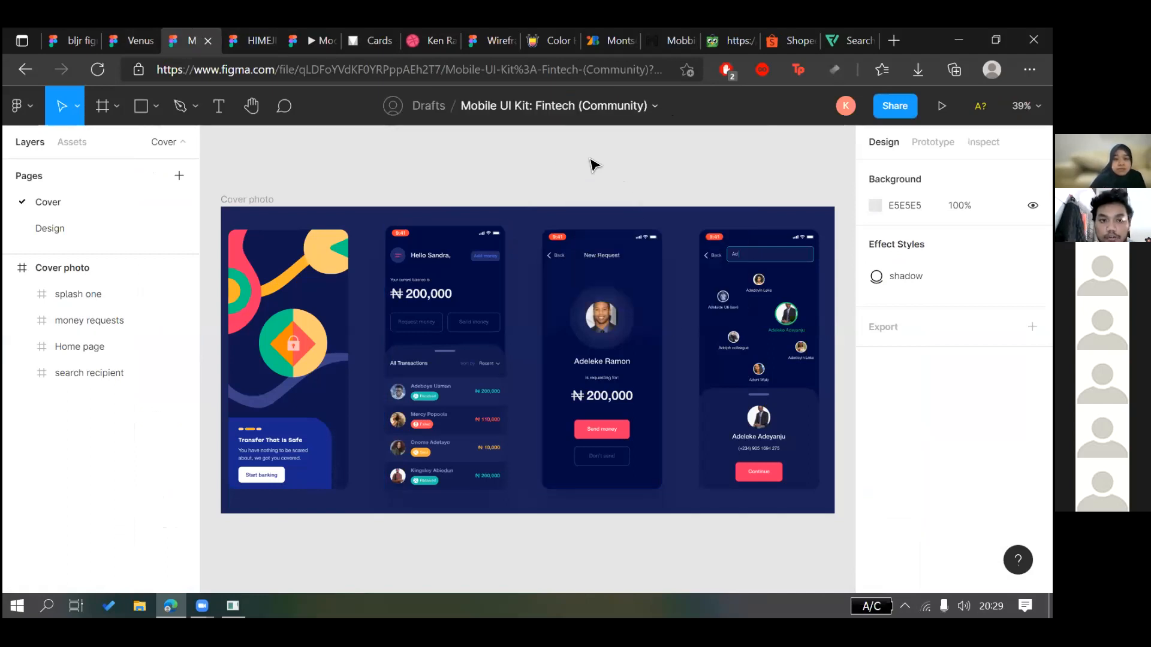
left_click(580, 559)
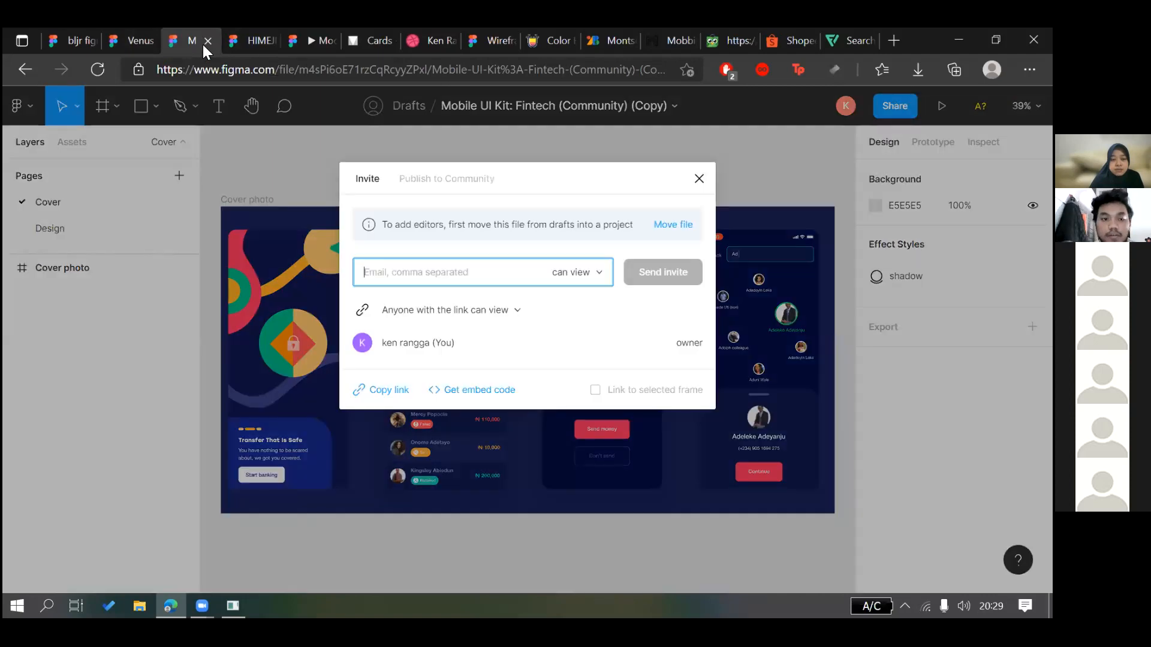
Close the duplicated copy's tab and return to the bljr figma file
key("Escape")
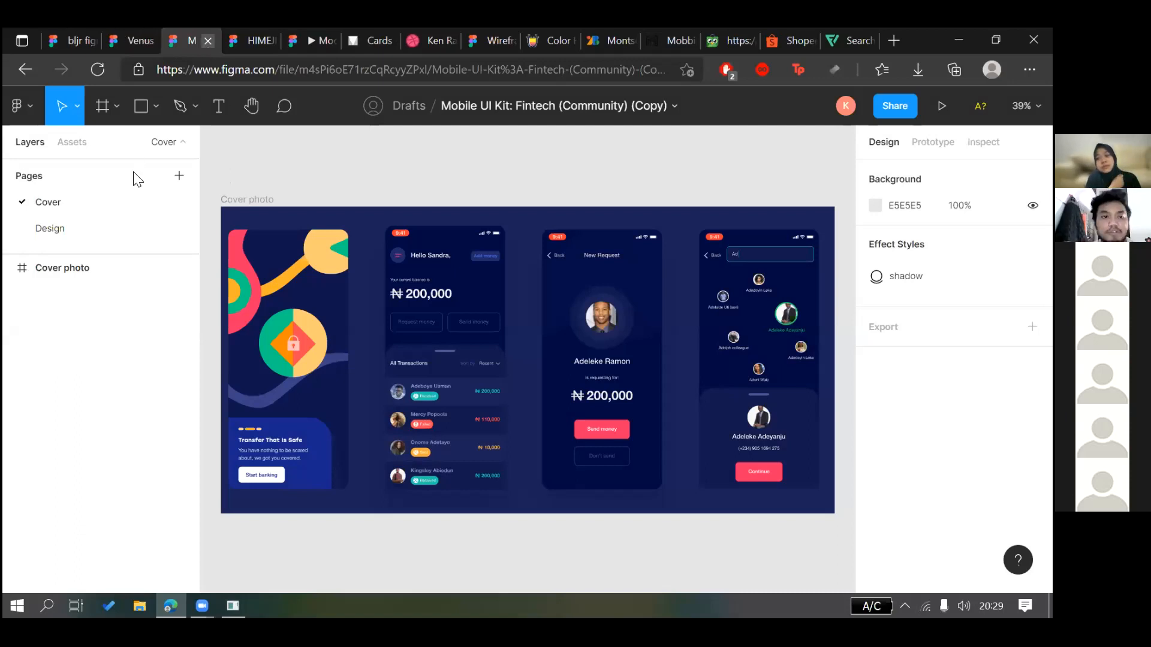
key("ctrl+w")
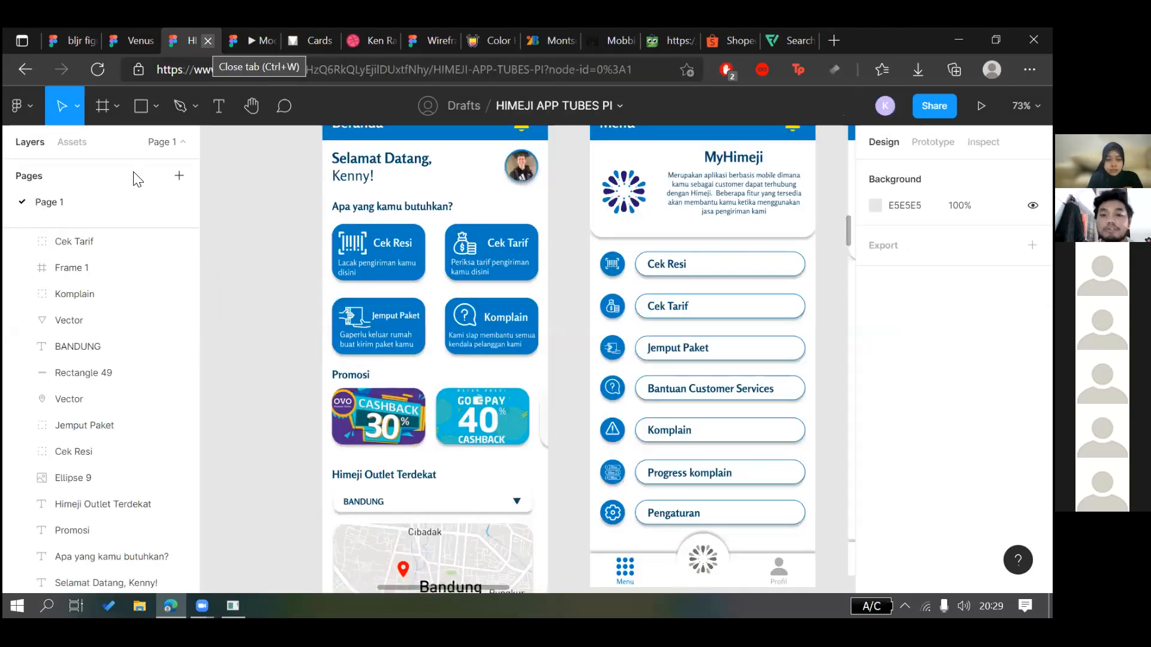
key("ctrl+1")
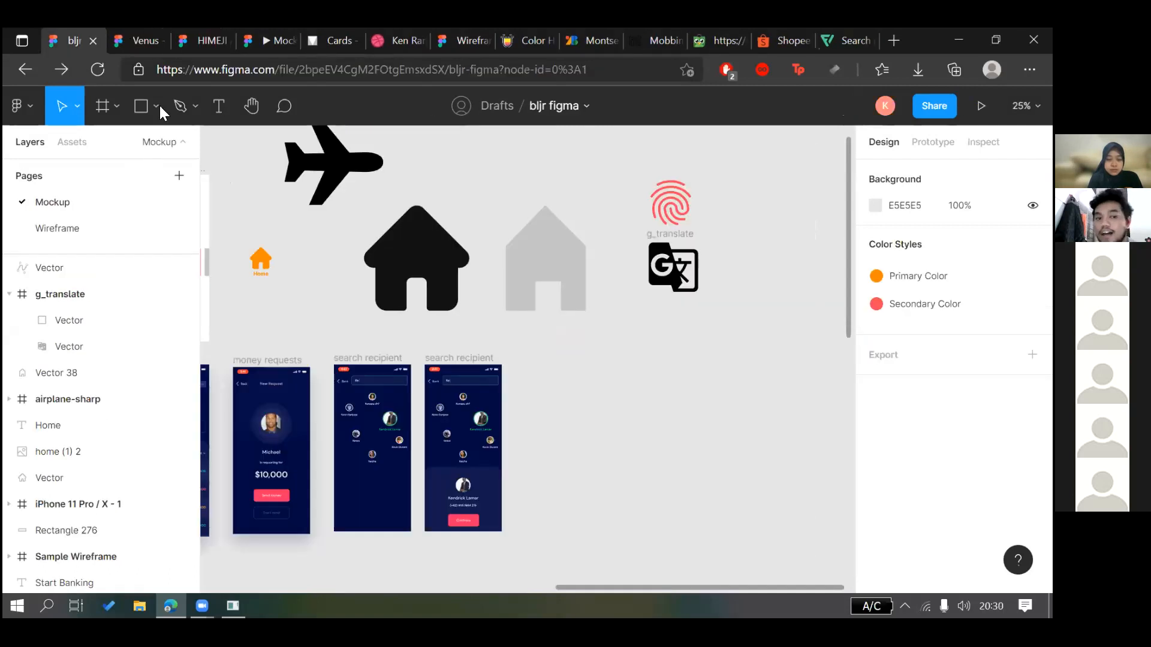
Leave the Venus Community page for Recently viewed files, with Mobile UI Kit: Fintech listed first
left_click(144, 41)
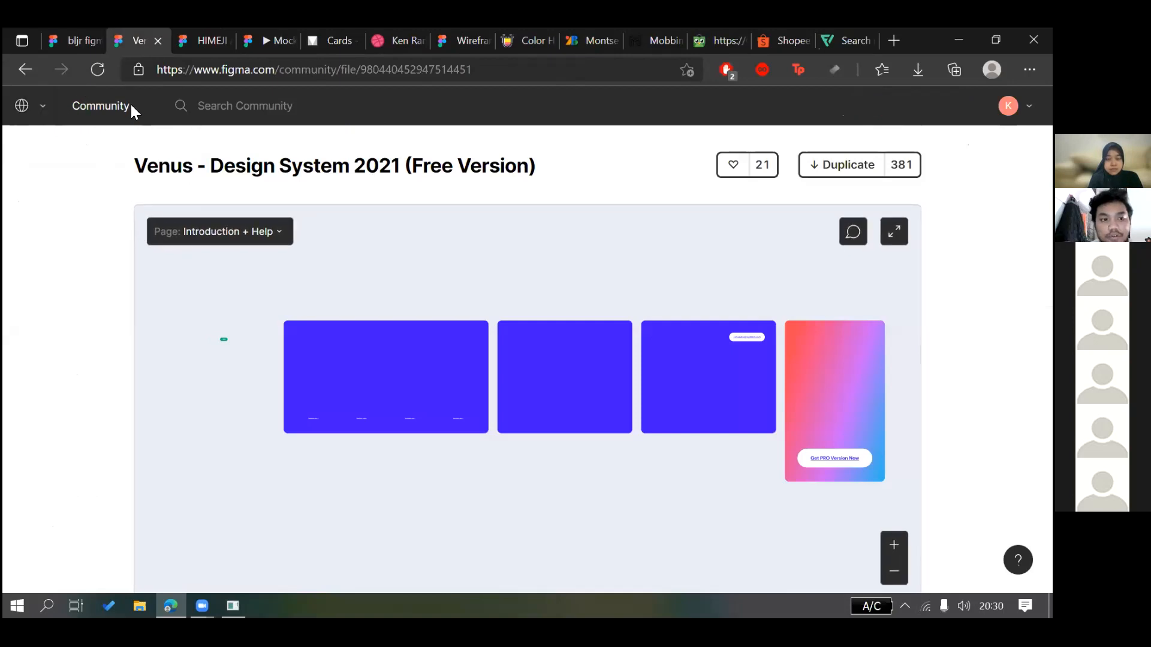
left_click(97, 69)
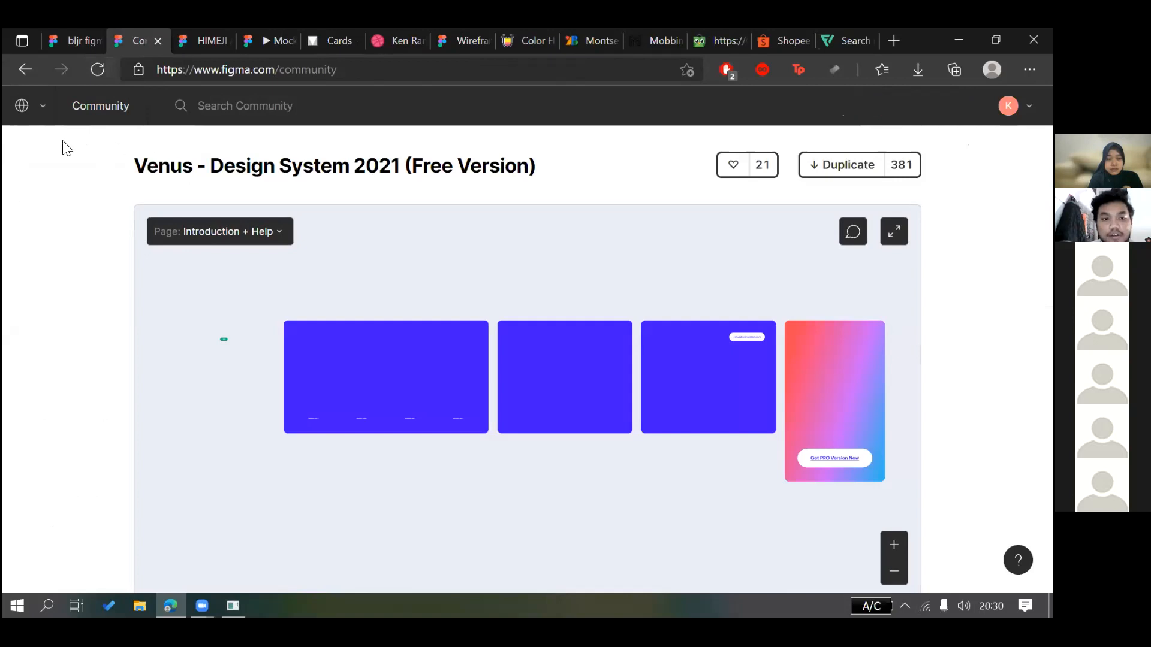
scroll(84, 234, "down", 3)
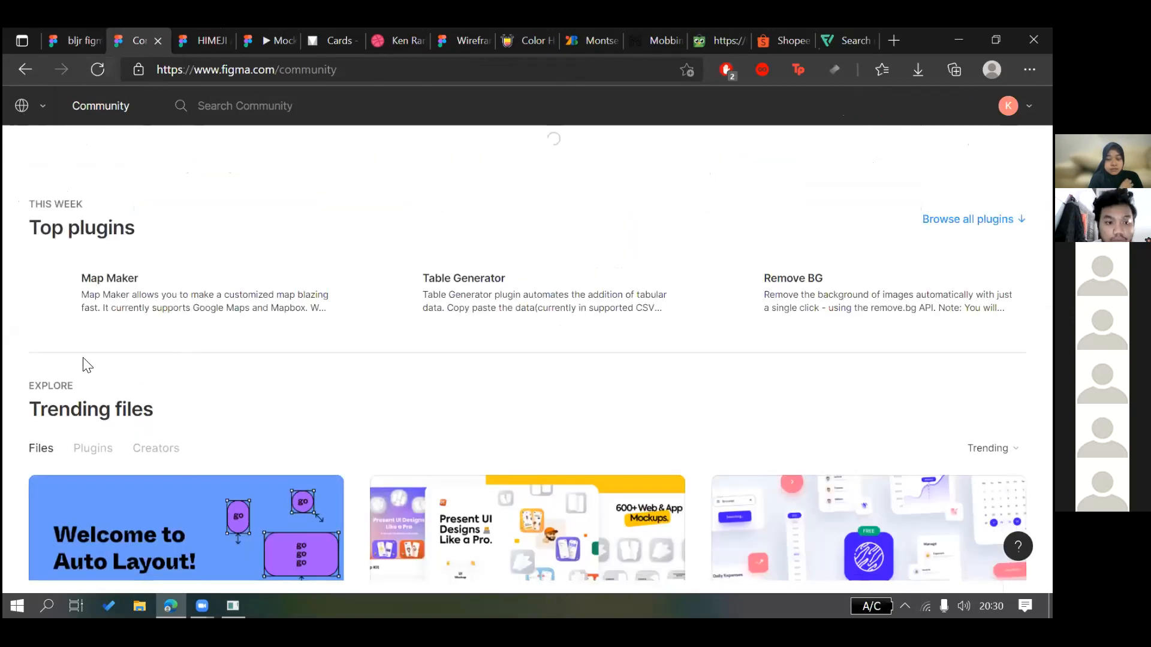
left_click(42, 106)
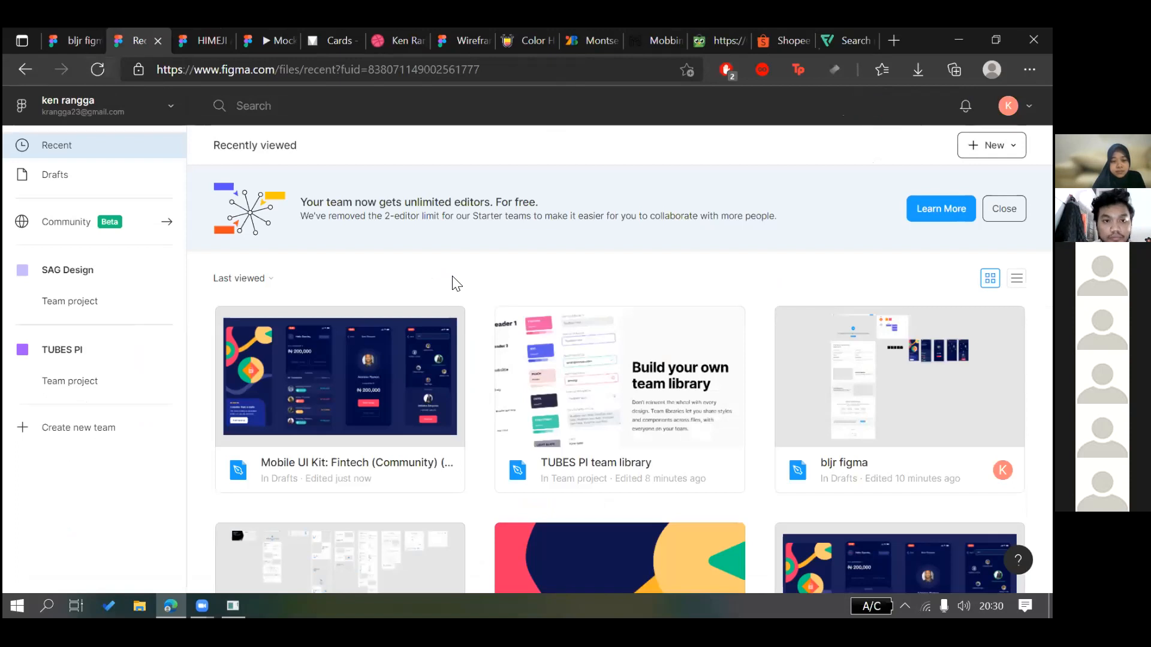
scroll(452, 277, "down", 1)
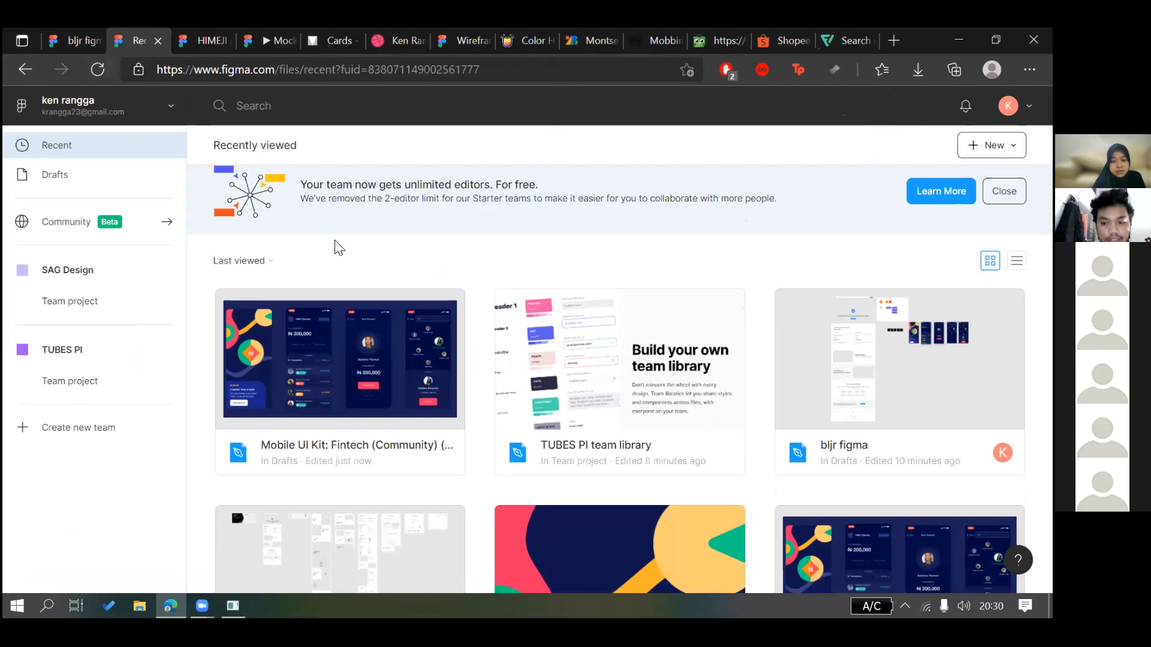
scroll(336, 242, "down", 3)
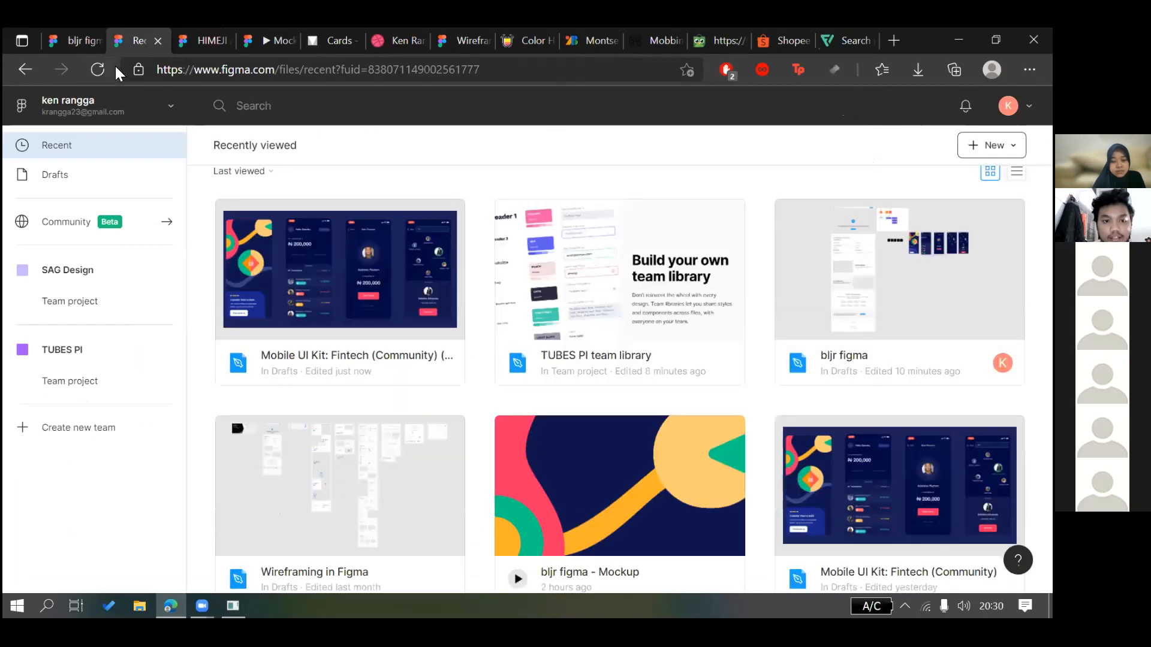
scroll(384, 249, "down", 3)
scroll(384, 249, "up", 2)
key("ctrl+shift+Tab")
key("ctrl+Tab")
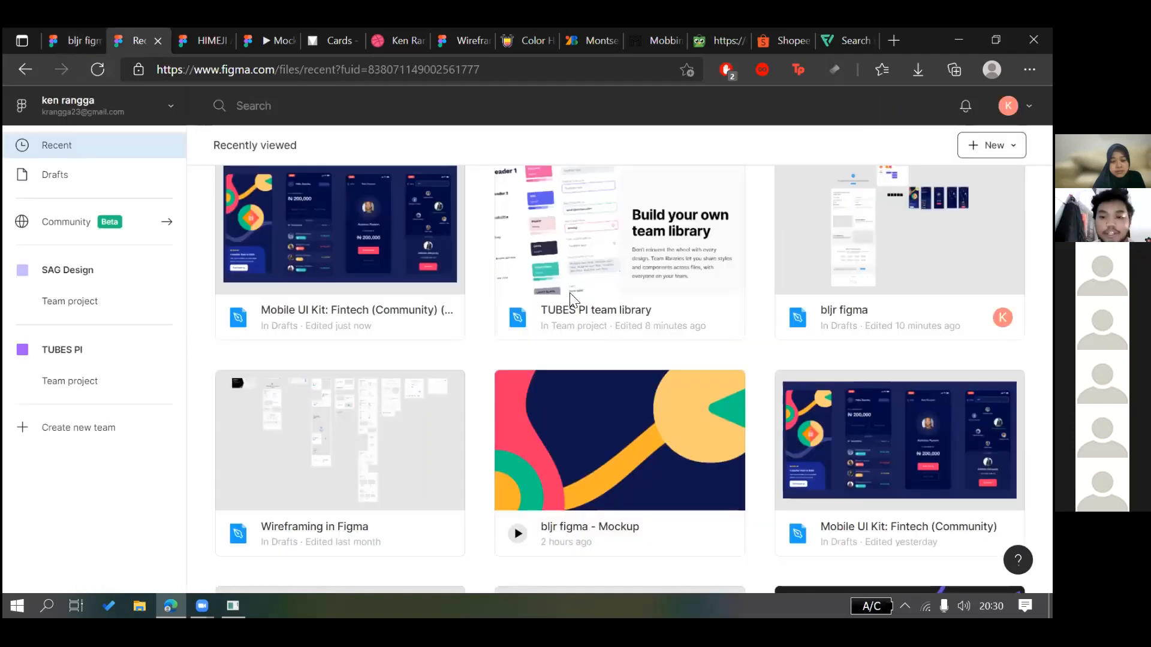
scroll(800, 368, "down", 1)
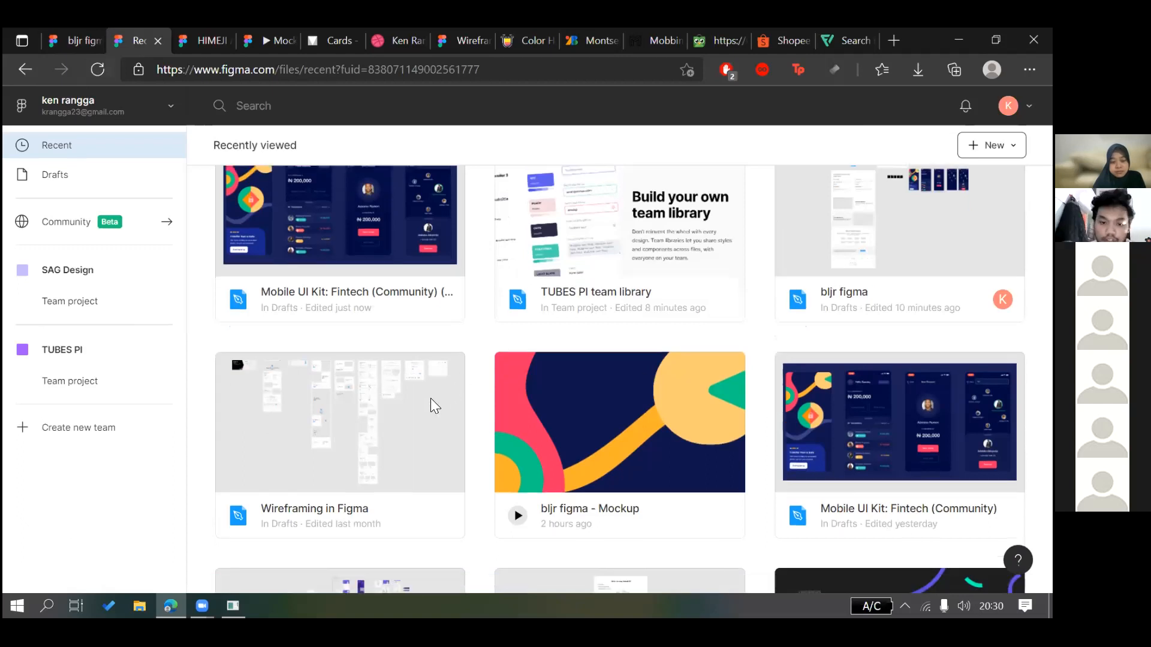
scroll(444, 336, "down", 2)
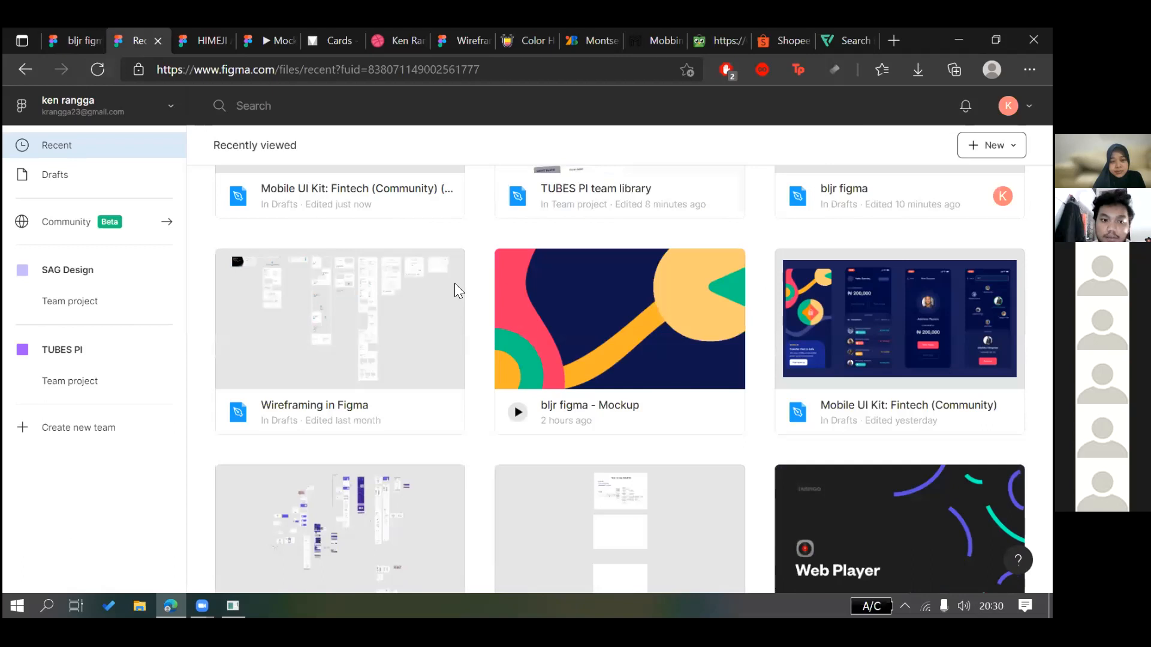
scroll(477, 417, "down", 5)
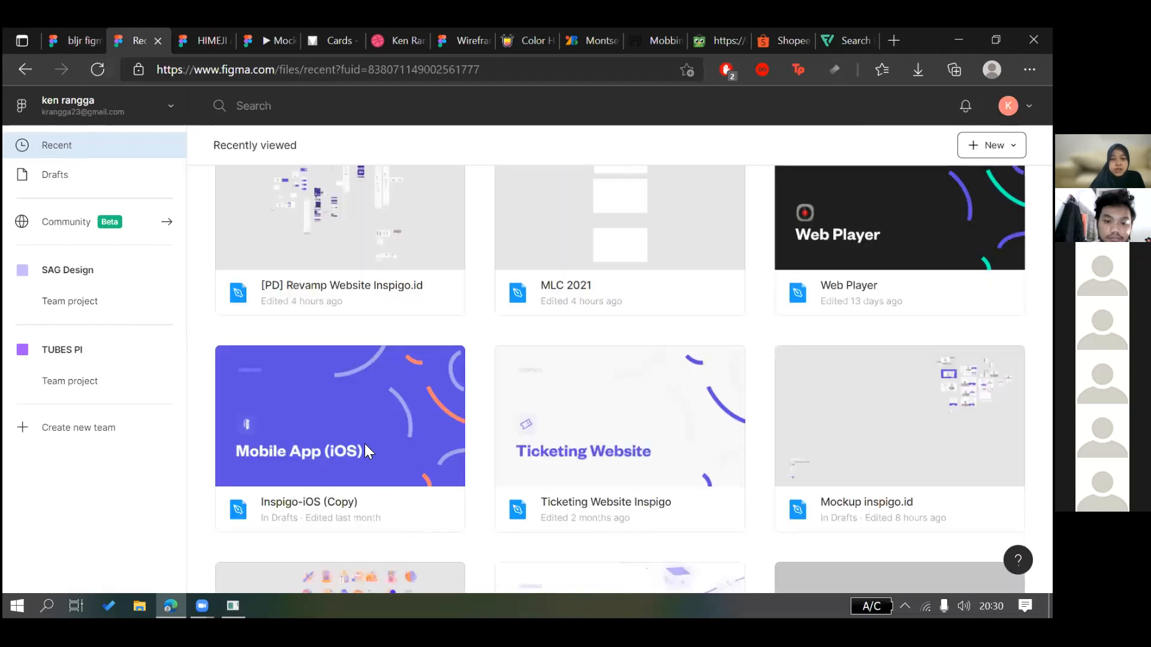
scroll(366, 447, "down", 3)
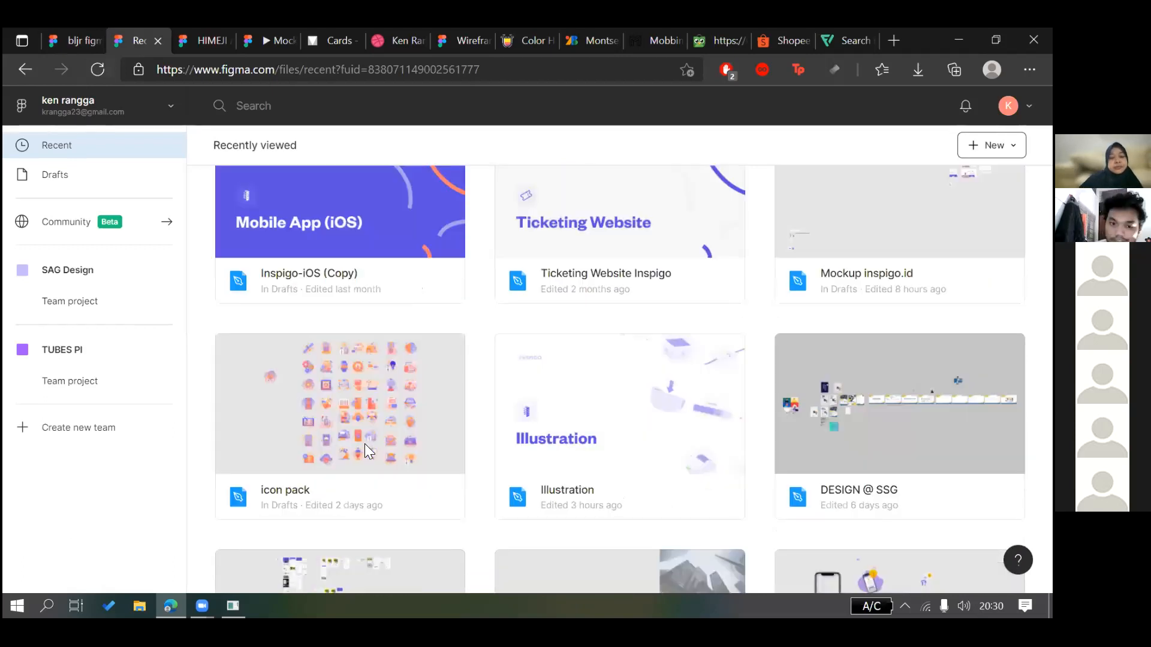
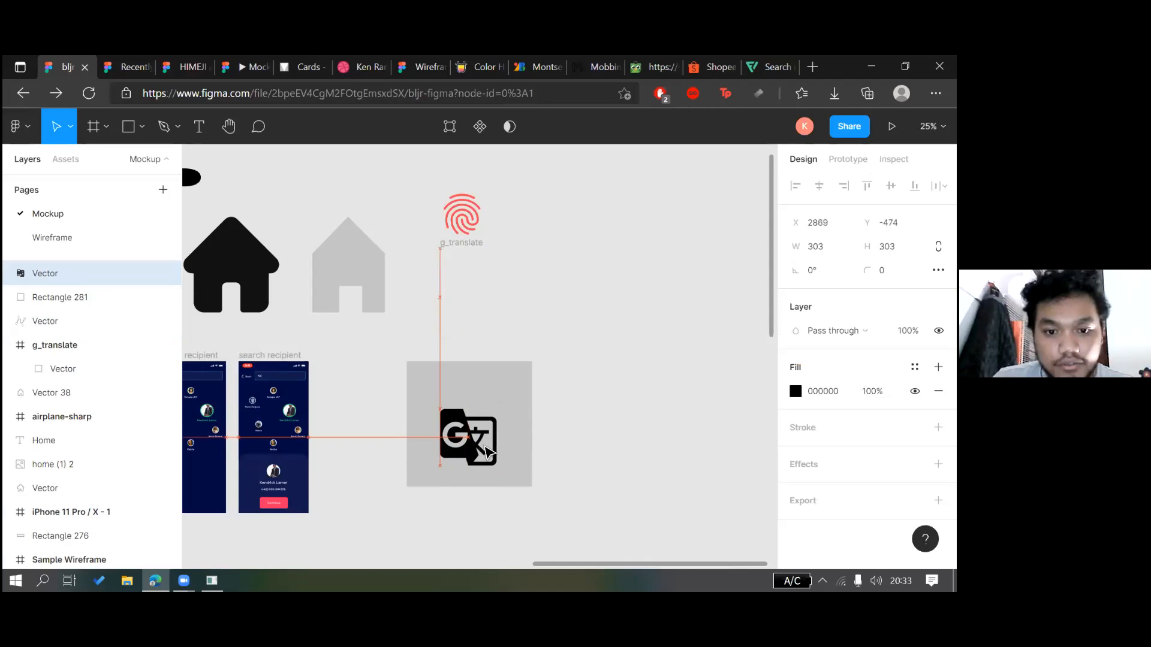
Add a 'Translate' text label at font size 68, aligned above the Google Translate icon
left_click_drag(488, 452, 485, 452)
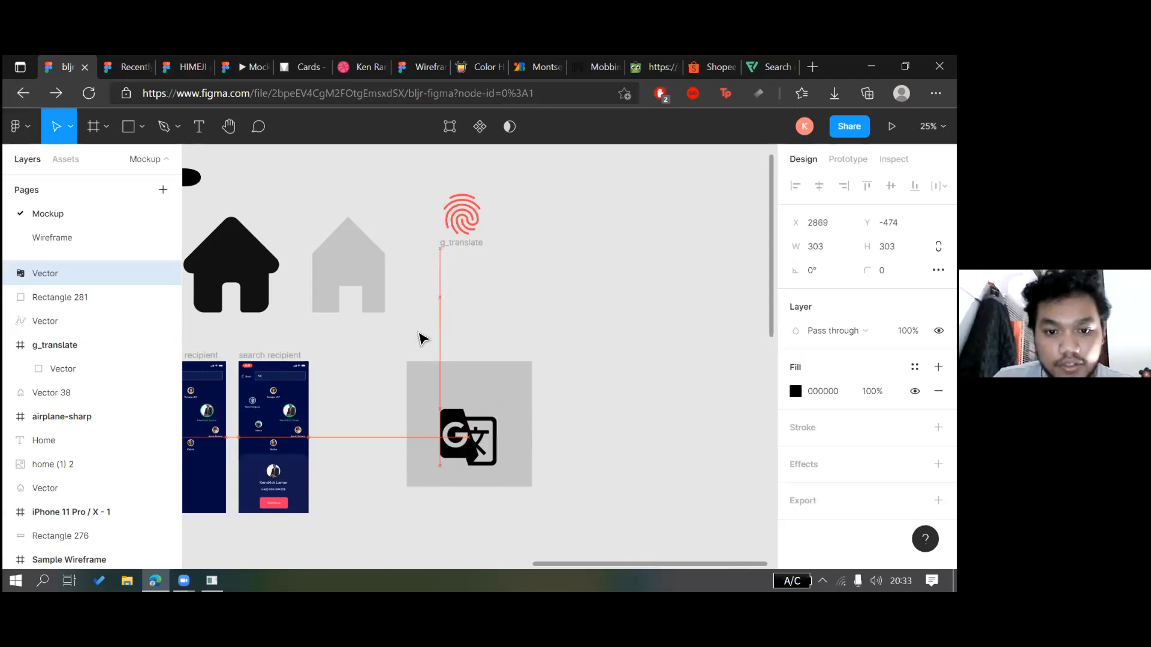
left_click(199, 126)
left_click(458, 389)
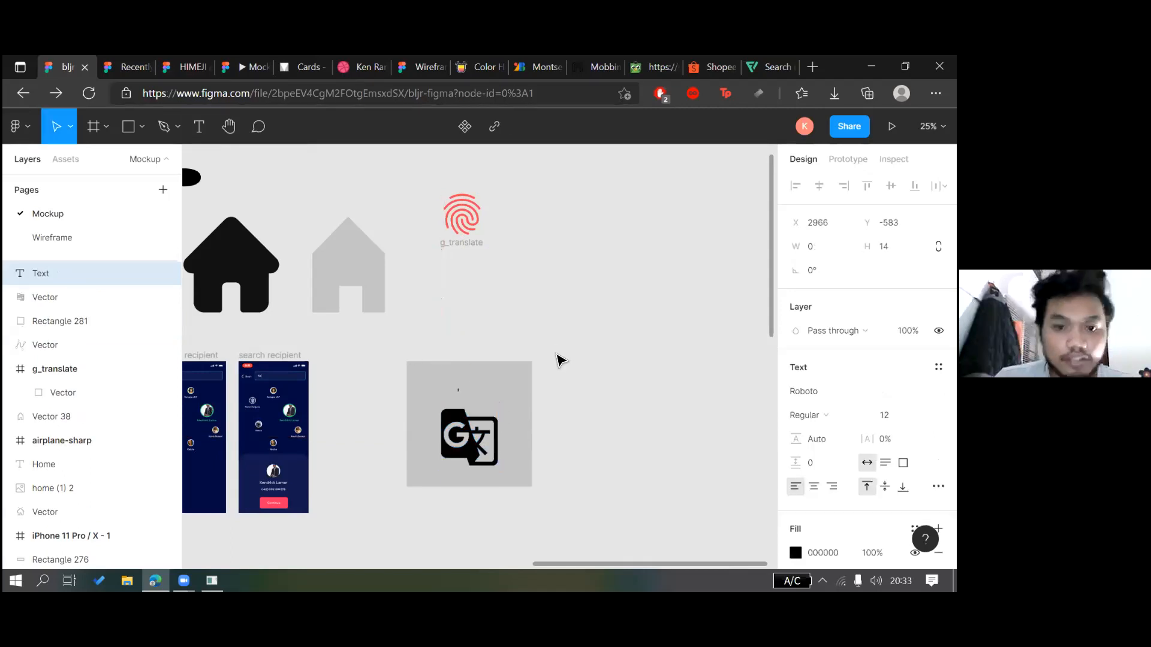
type("Transla")
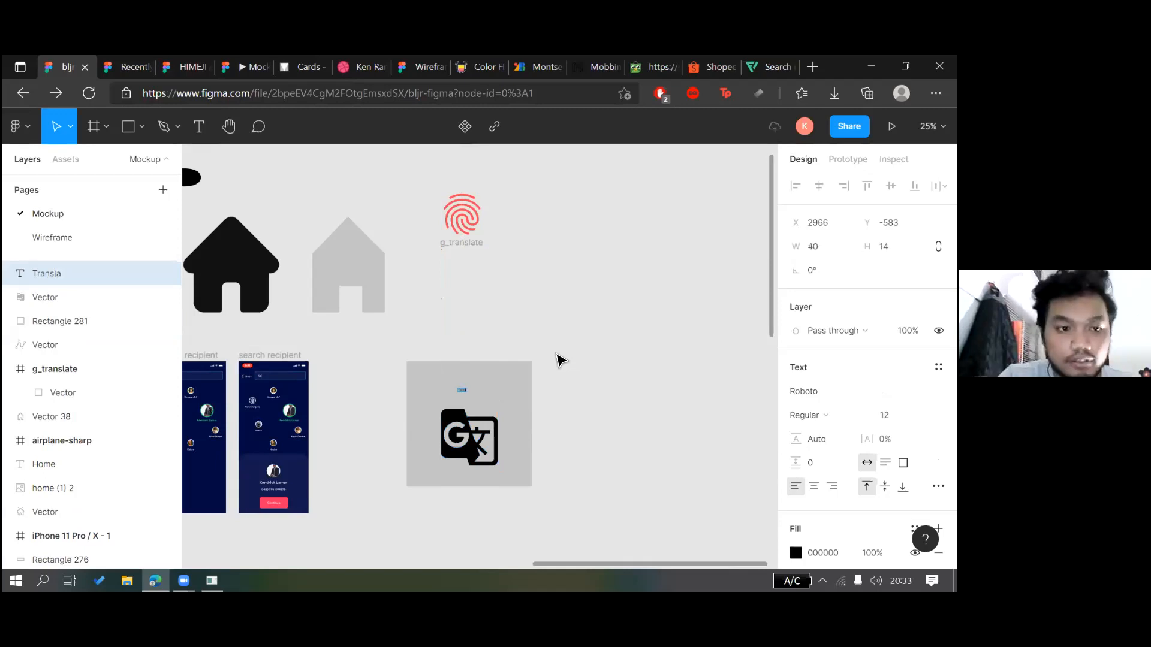
type("te")
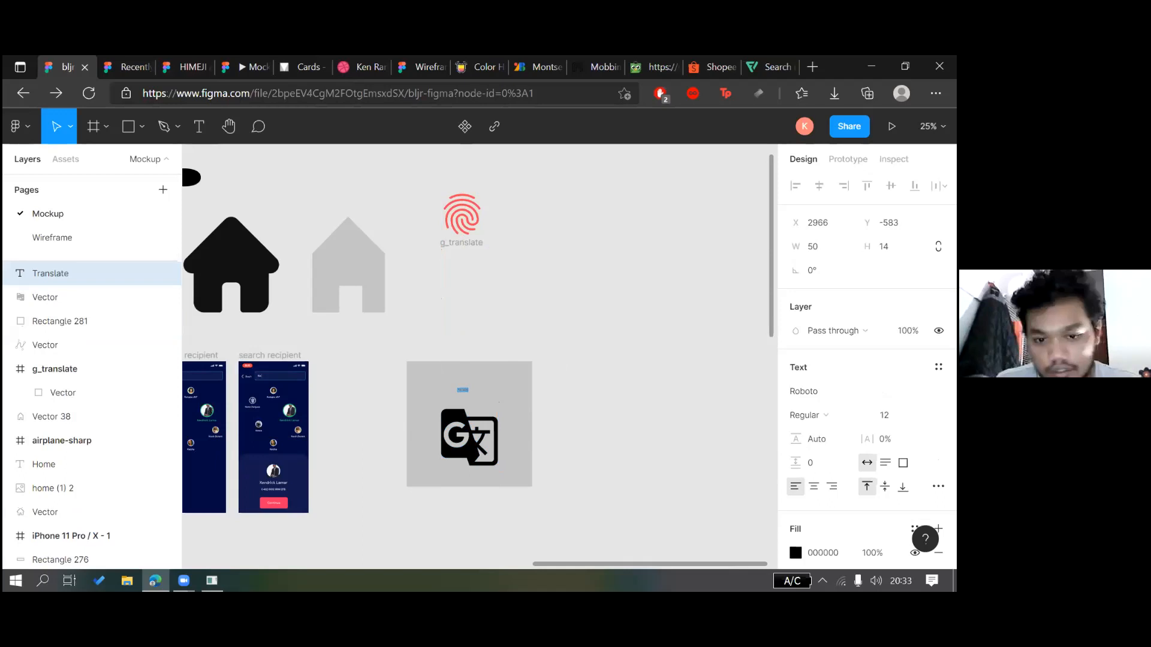
left_click(886, 414)
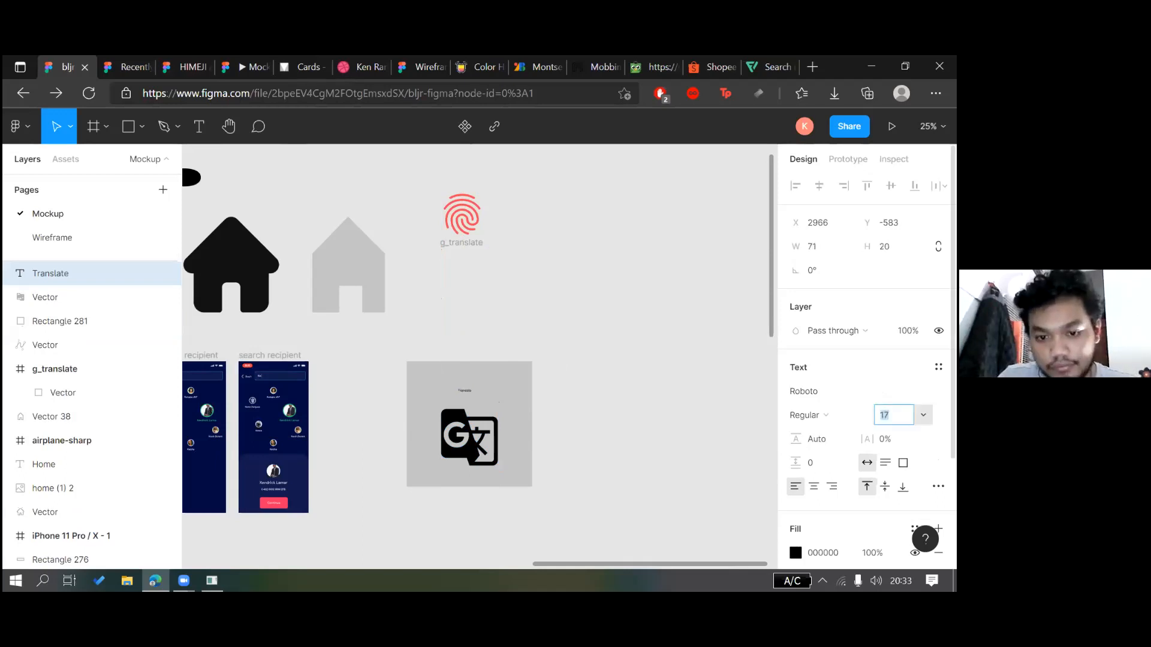
type("68")
key("Return")
left_click_drag(501, 398, 489, 392)
left_click_drag(575, 391, 590, 392)
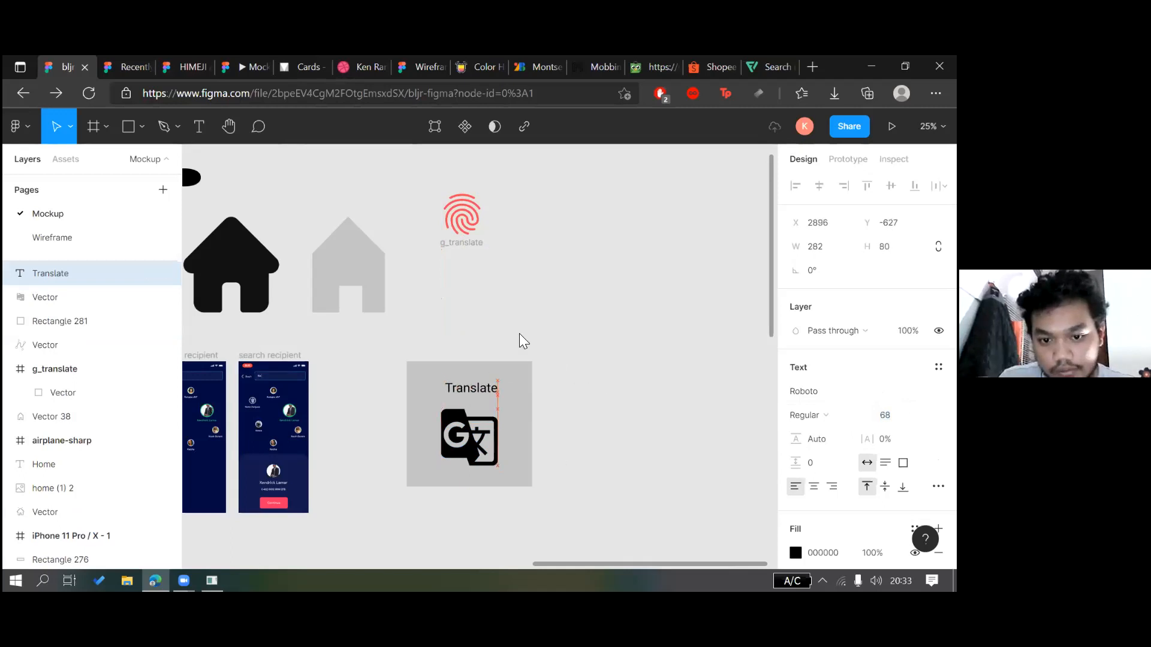
Wrap the label, icon and grey box in auto-layout Frame 14, with Translate above the icon
left_click_drag(519, 334, 659, 380)
right_click(580, 379)
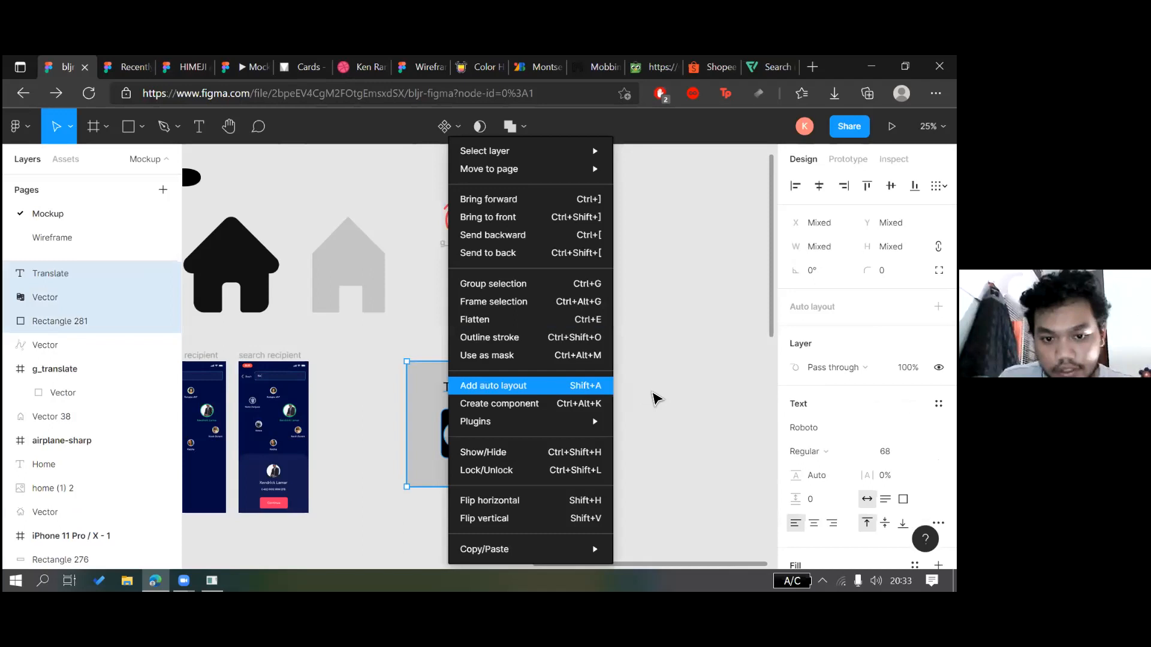
left_click(480, 386)
left_click(467, 387)
left_click_drag(474, 388, 661, 350)
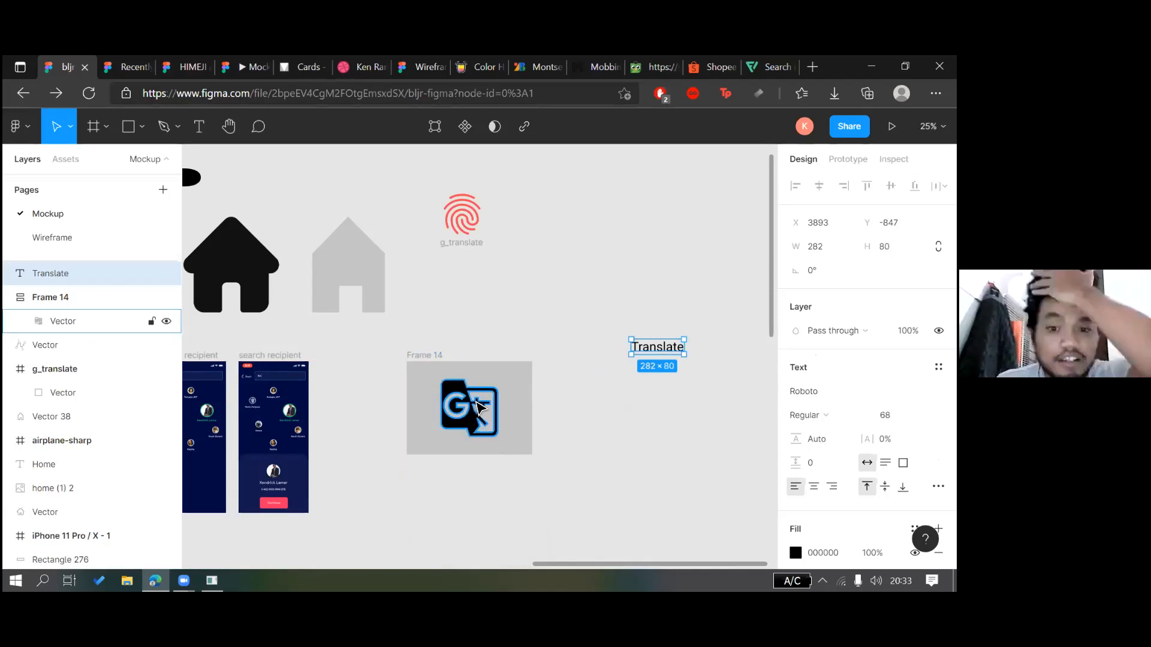
left_click_drag(665, 354, 503, 419)
left_click(590, 390)
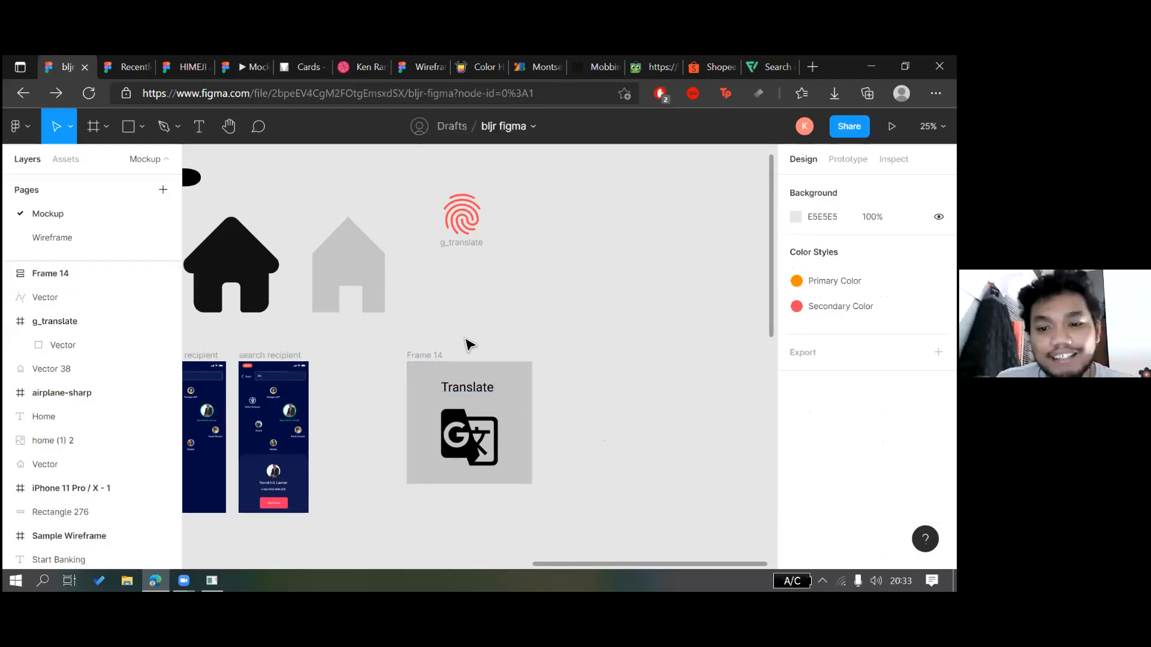
scroll(474, 342, "down", 2)
scroll(539, 326, "up", 1)
left_click_drag(469, 329, 602, 323)
key("ctrl+z")
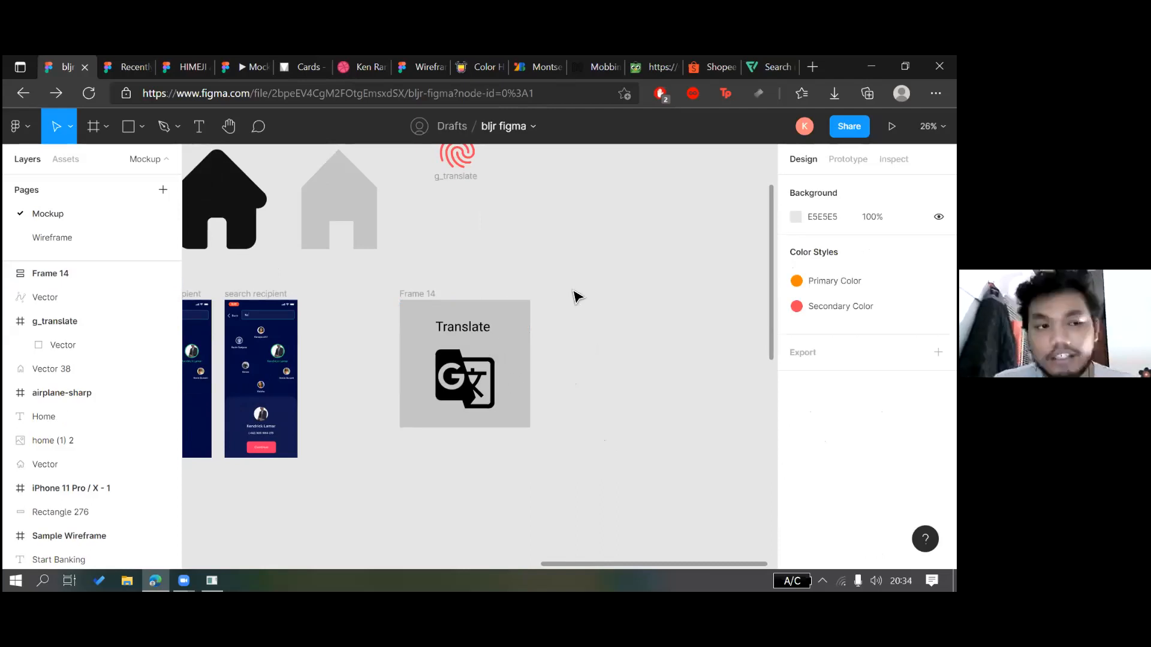
scroll(621, 336, "up", 5)
Draw a wide rectangle, Rectangle 281, beneath the g_translate icon
left_click(142, 126)
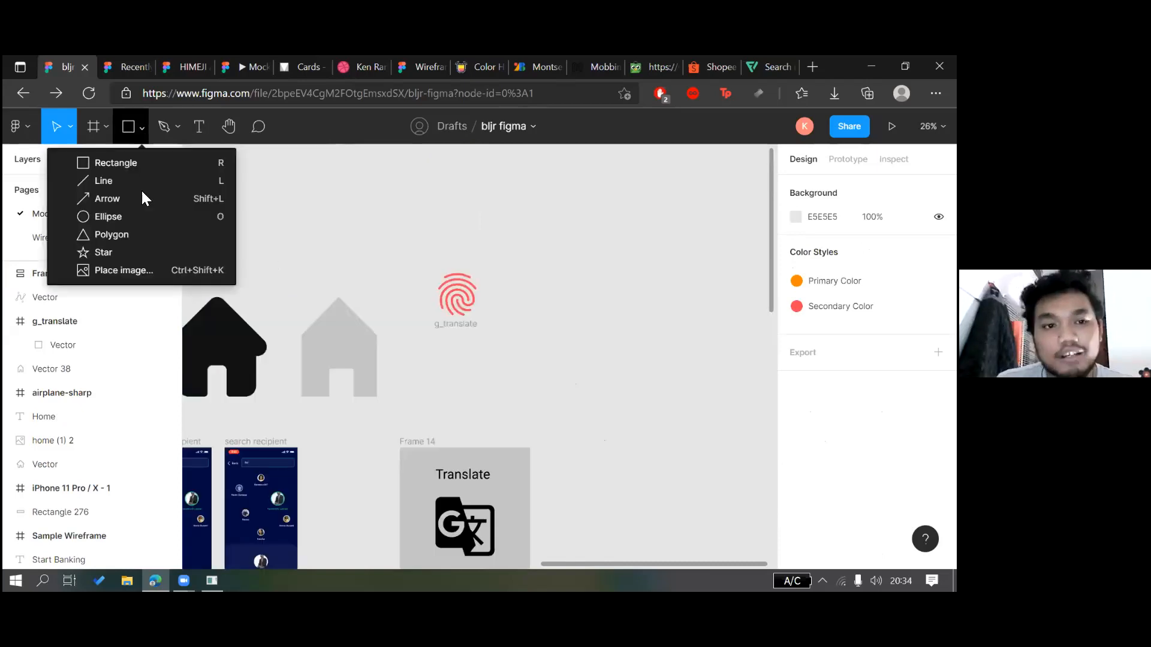
left_click(116, 162)
left_click_drag(465, 364, 659, 400)
key("Delete")
left_click(133, 137)
mouse_move(465, 373)
left_mouse_down()
mouse_move(677, 431)
mouse_move(668, 416)
left_mouse_up()
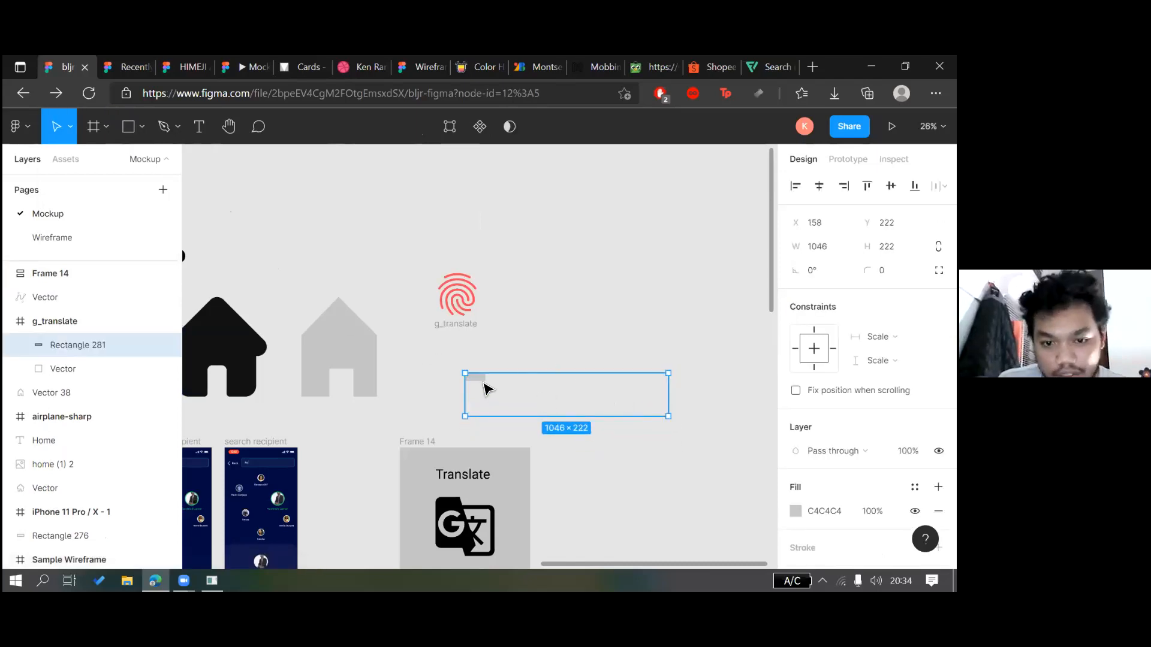
left_click(588, 336)
left_click_drag(486, 388, 588, 336)
left_click(735, 432)
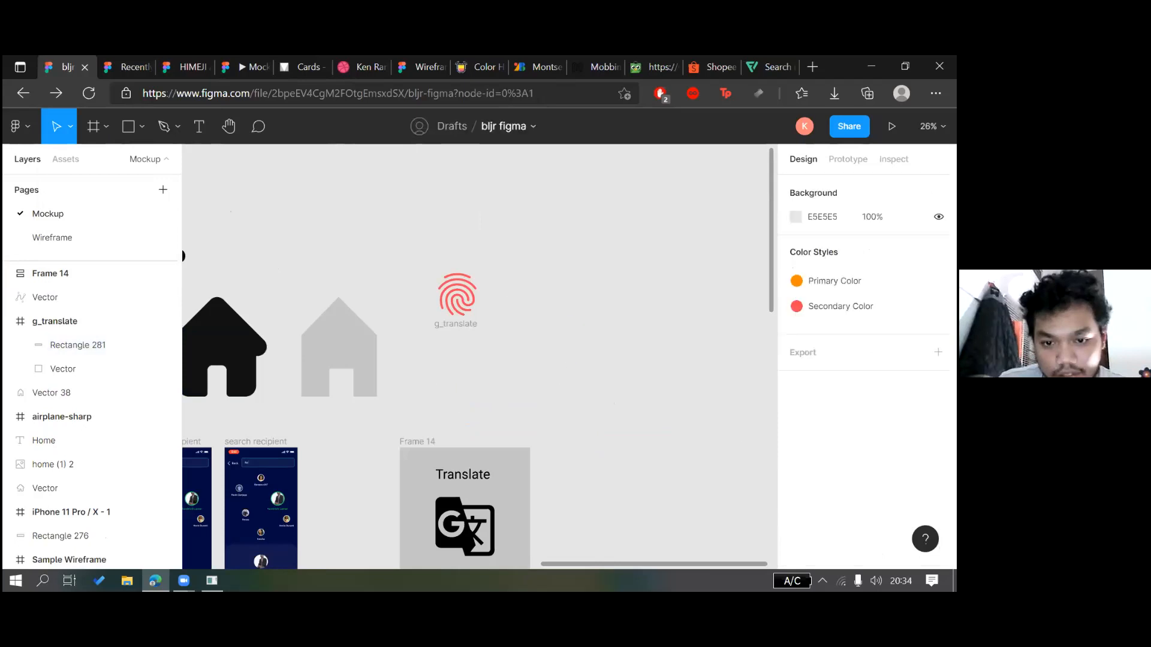
left_click(637, 352)
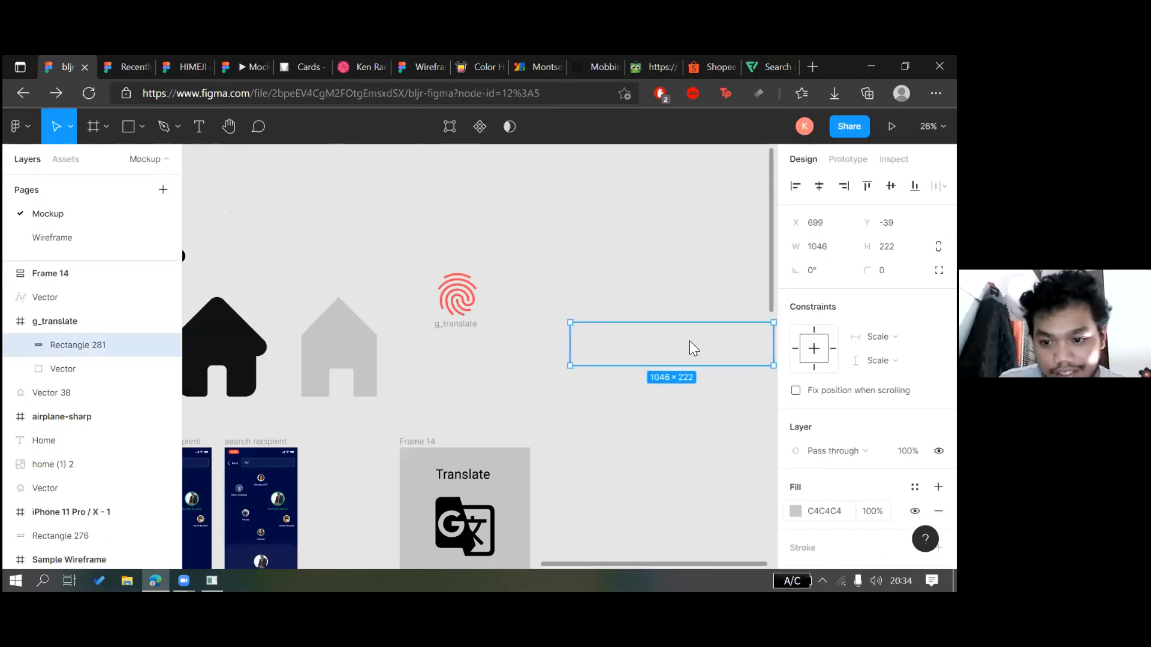
Fill Rectangle 281 near-black 060606 and move it out of g_translate
left_click(796, 511)
left_click_drag(652, 257, 584, 371)
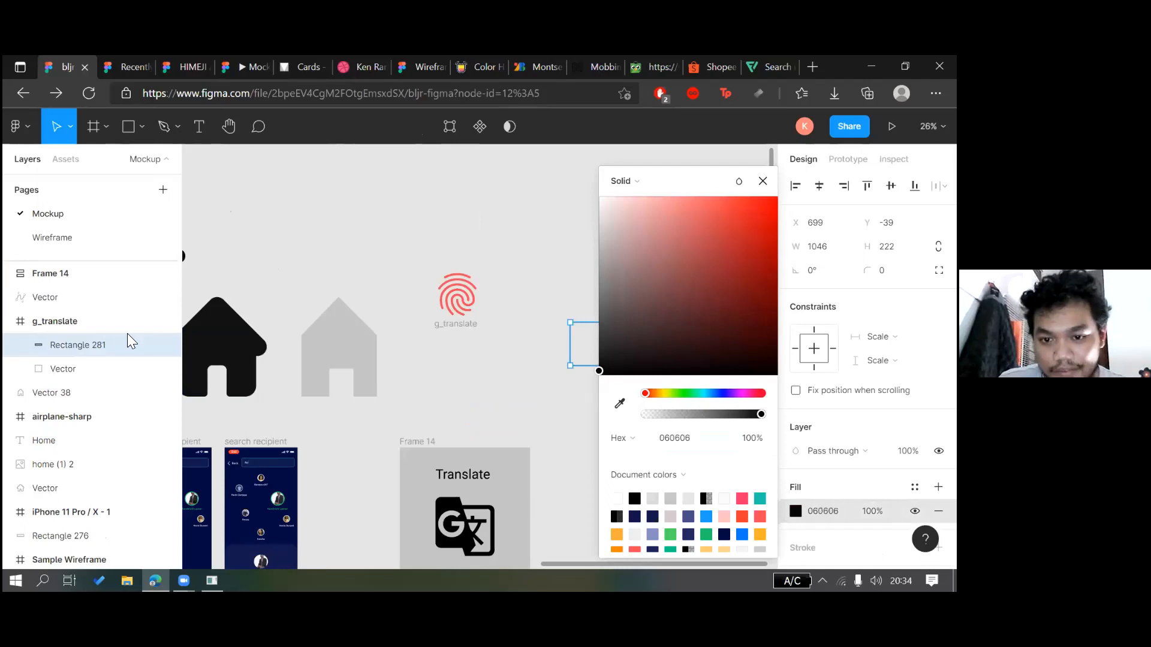
left_click_drag(102, 348, 90, 273)
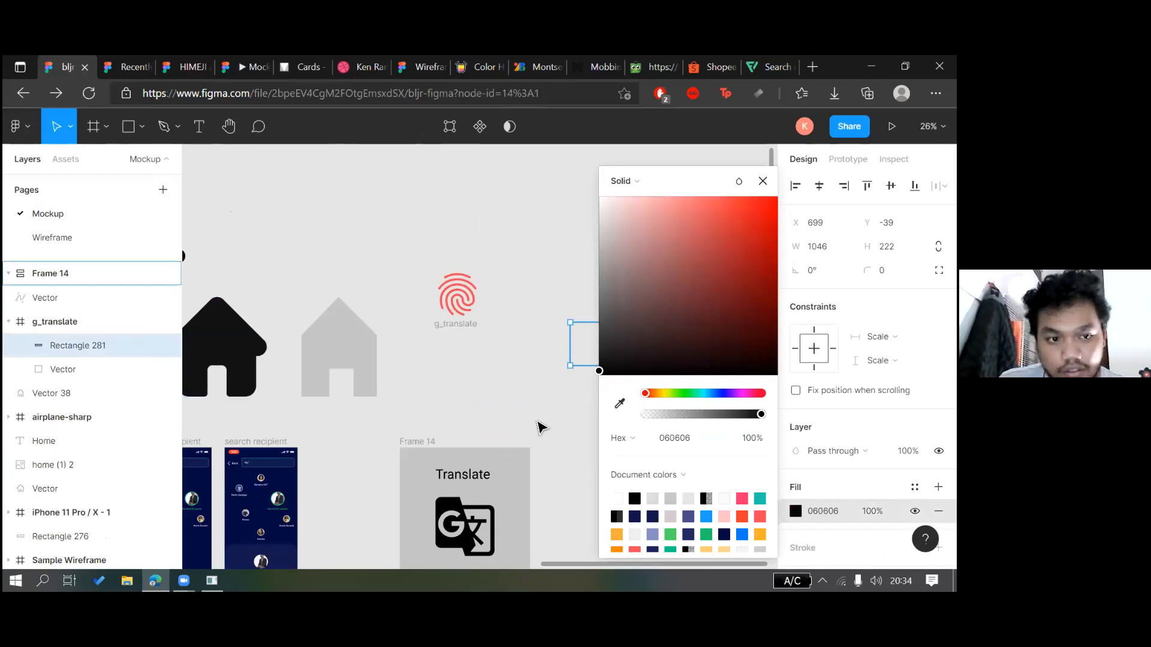
left_click(421, 317)
Delete the empty g_translate frame and move the black rectangle out of Frame 14
scroll(405, 326, "right", 1)
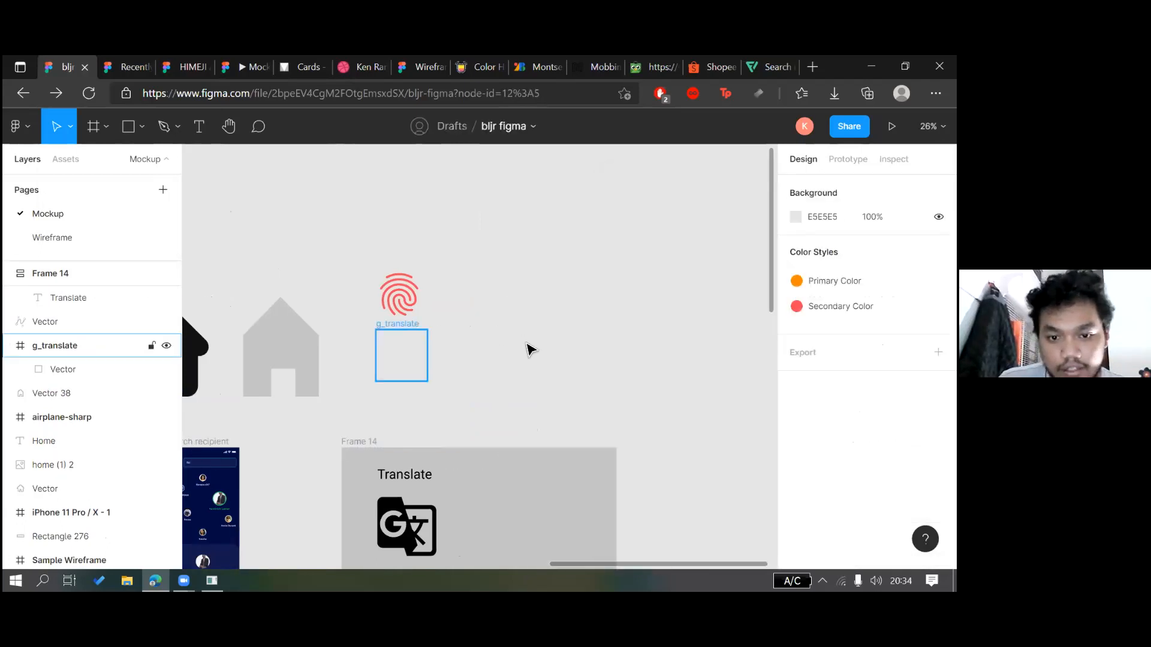
key("Delete")
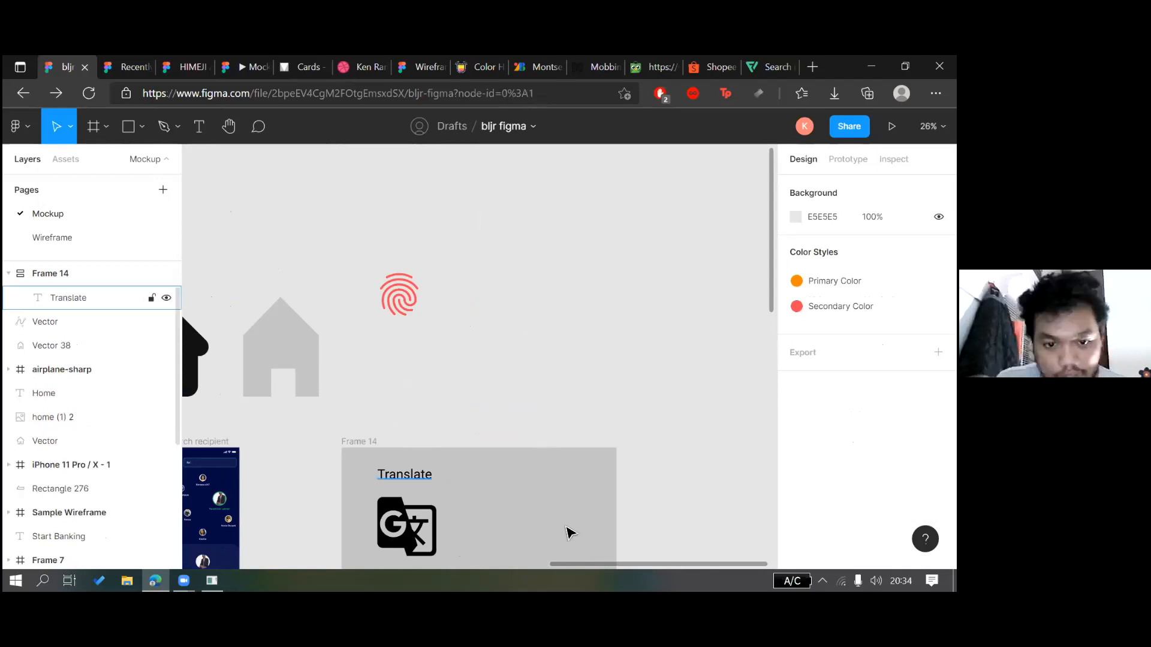
scroll(521, 536, "down", 1)
left_click(509, 523)
left_click_drag(507, 539, 556, 306)
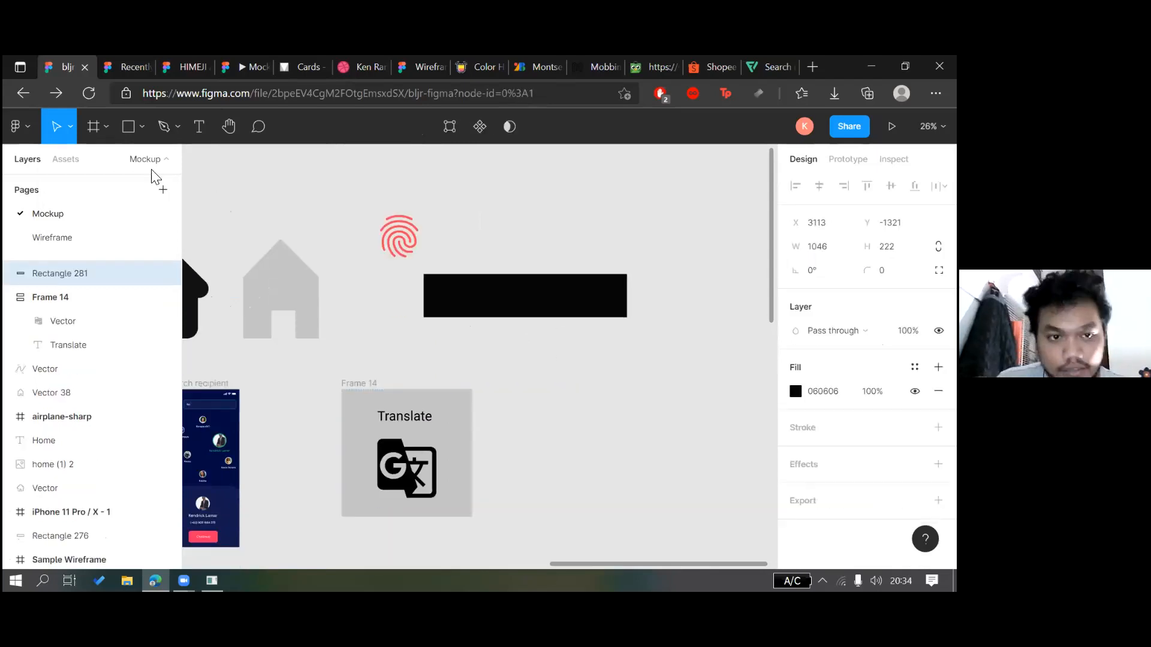
left_click(421, 340)
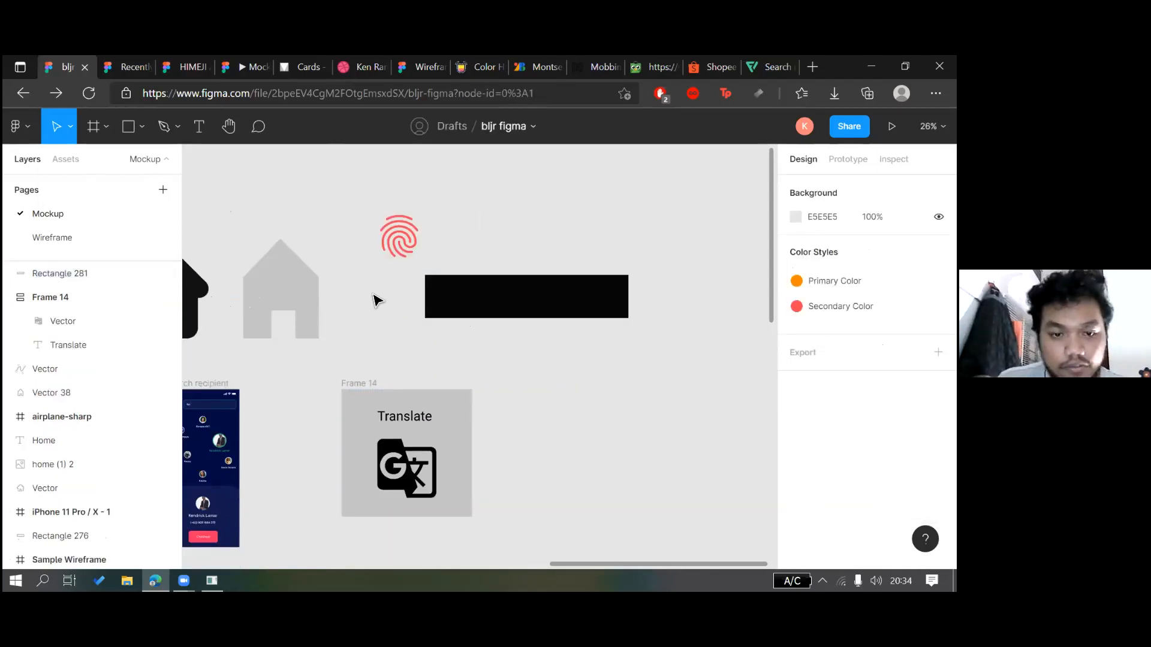
scroll(375, 298, "left", 3)
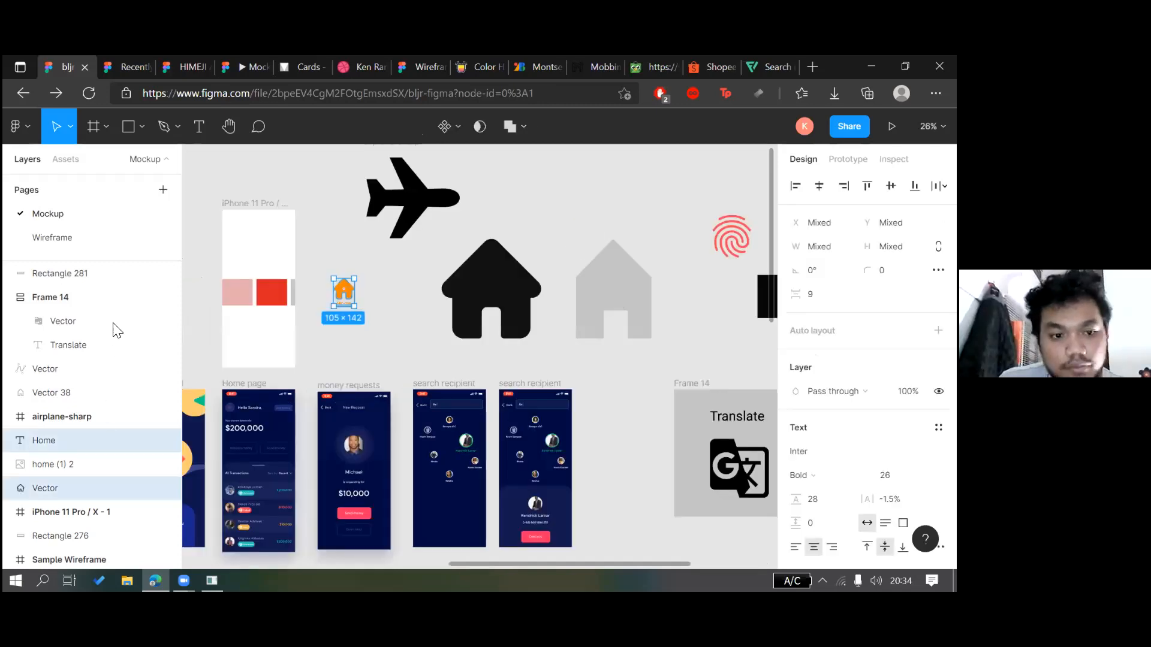
Wrap the home icon, its label and the black bar in a new auto-layout Frame 15
scroll(684, 310, "right", 3)
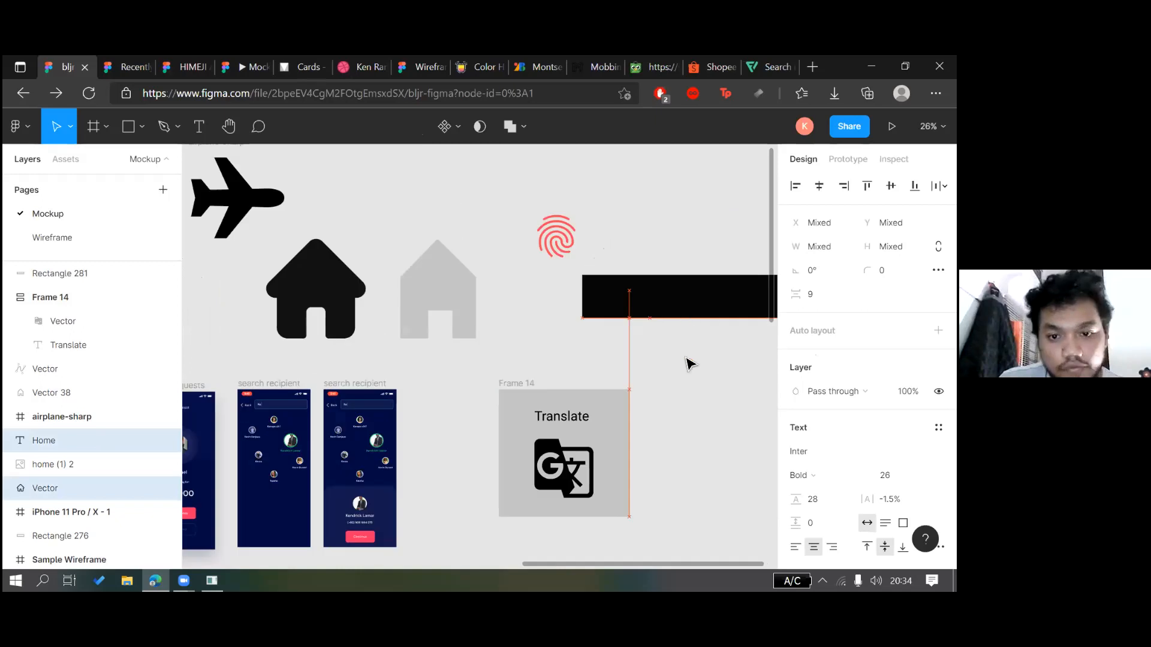
key("ctrl+shift+]")
scroll(684, 385, "up", 2)
scroll(684, 385, "up", 3)
left_click(684, 385, "shift")
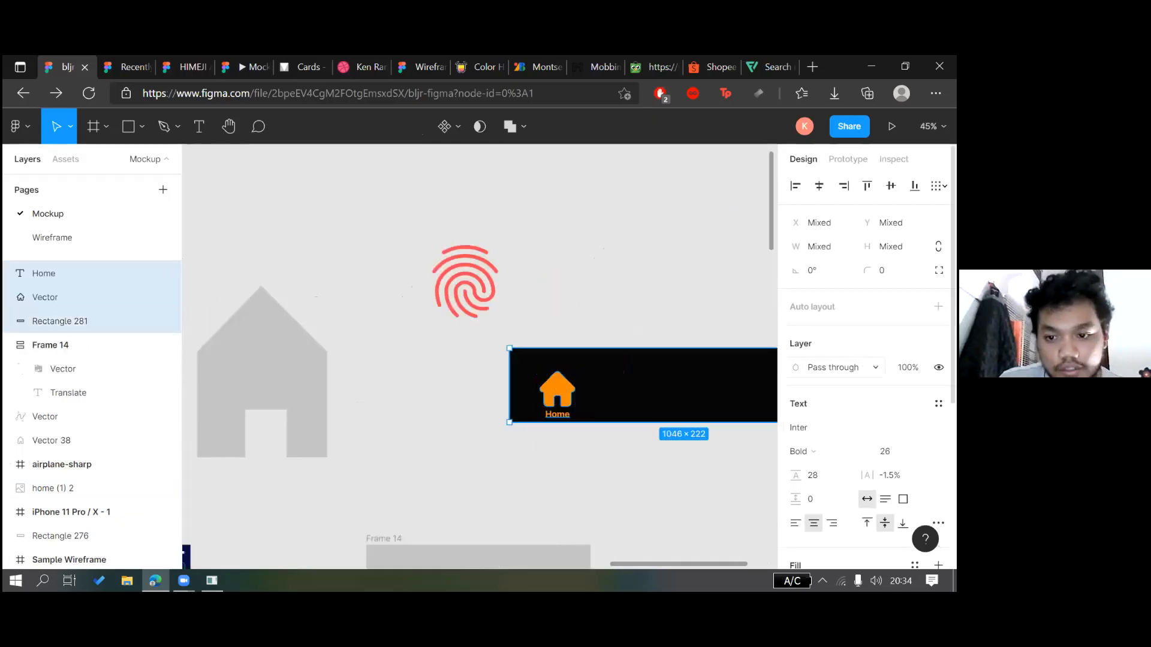
key("shift+a")
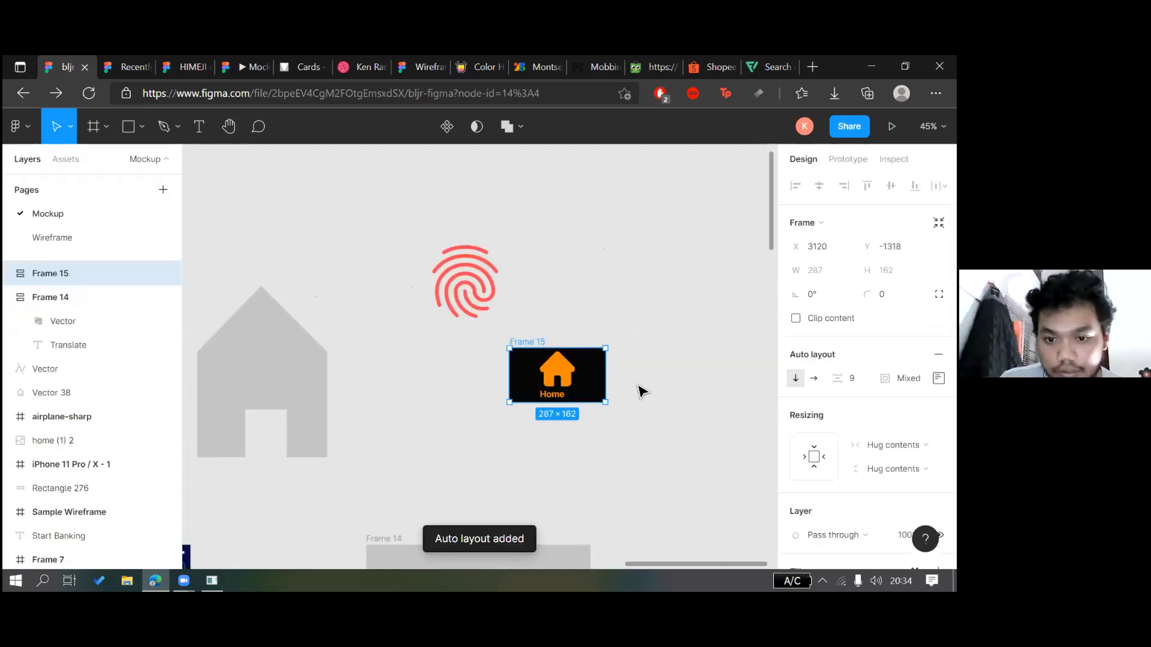
left_click(640, 388)
Give the house icon and Home label a fixed width and fixed height
double_click(552, 385)
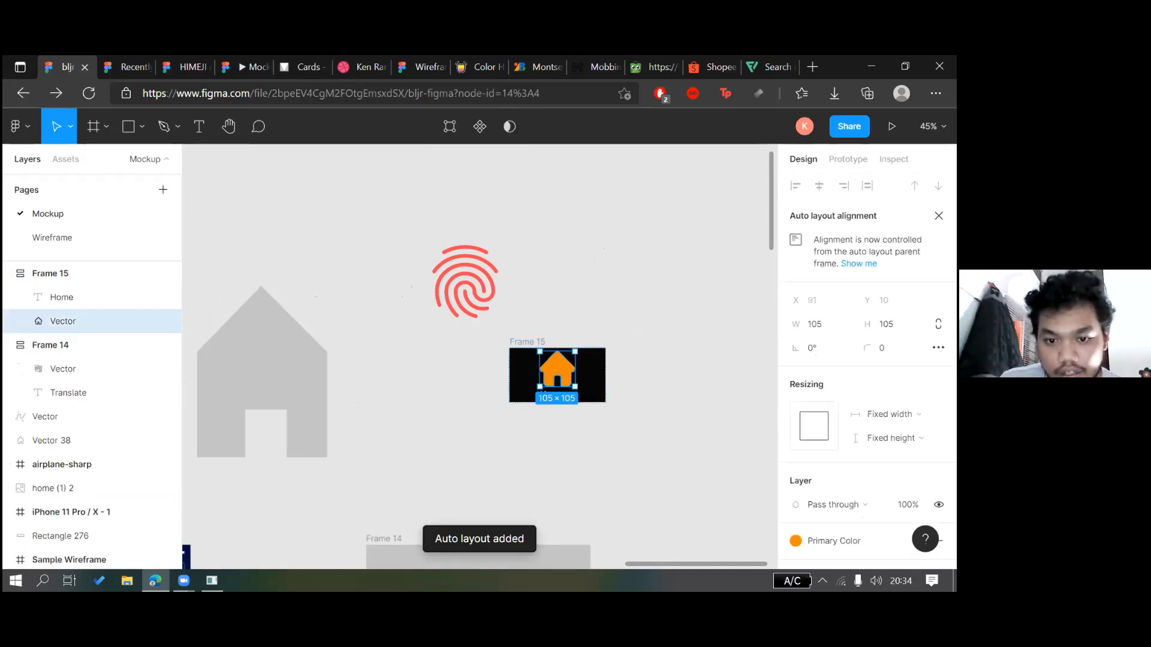
scroll(635, 389, "up", 2)
left_click(518, 397, "shift")
left_click(893, 414)
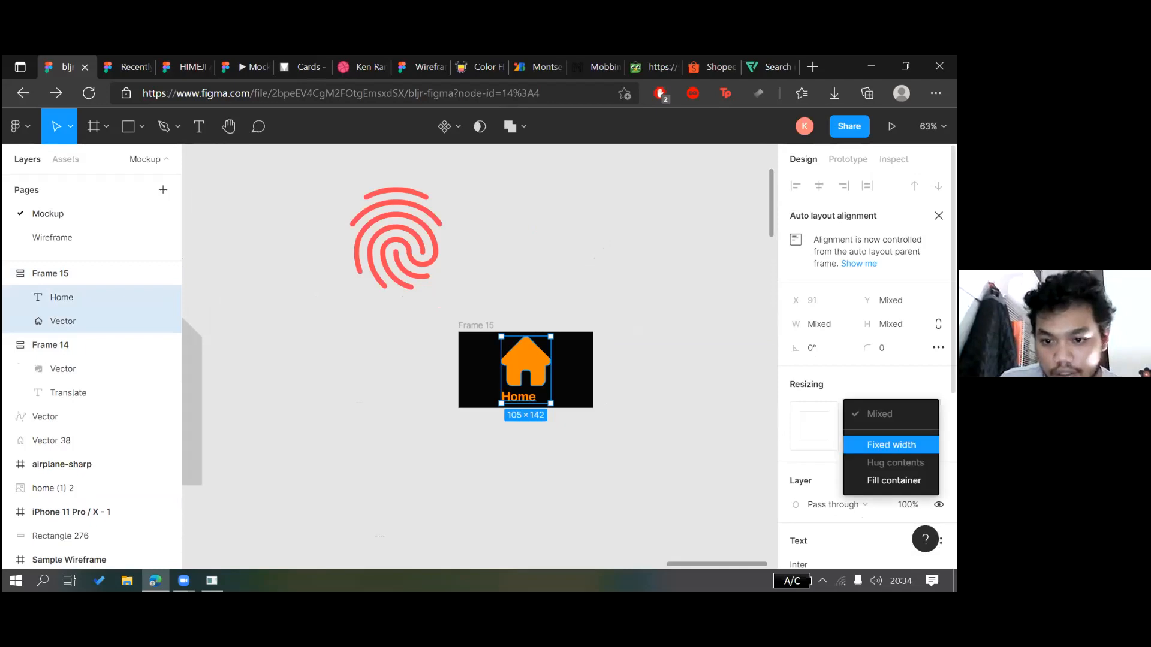
left_click(891, 445)
left_click(893, 414)
left_click(893, 440)
left_click(893, 439)
left_click(893, 468)
left_click(607, 411)
Move the Home label out of Frame 15 to sit below the frame
left_click(530, 403)
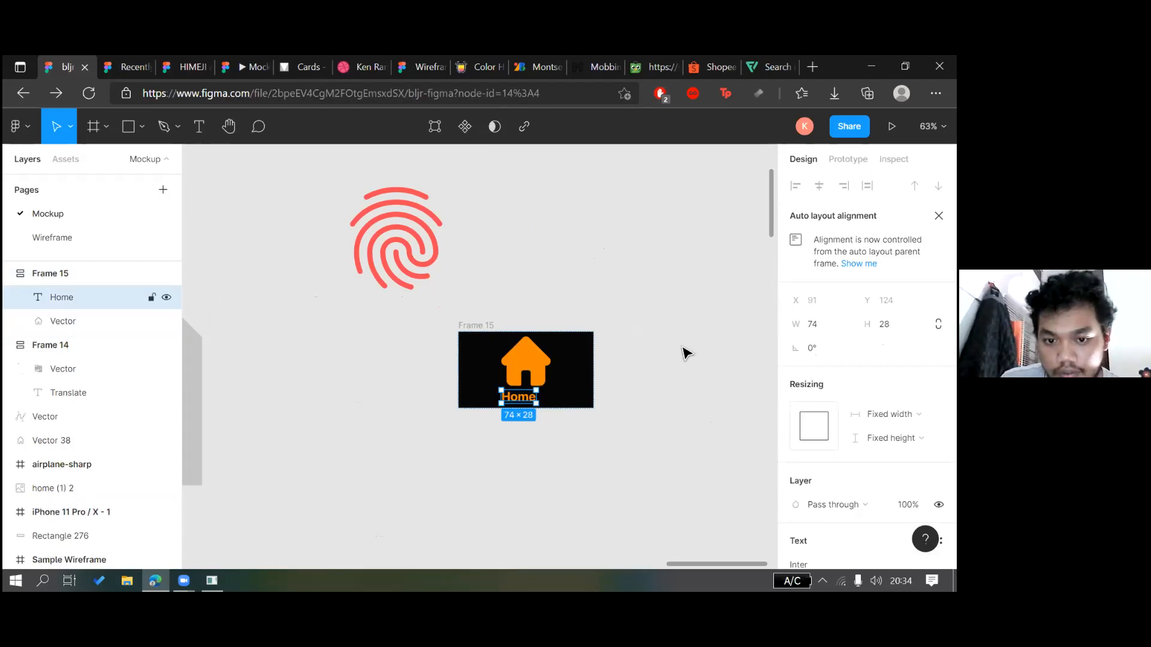
right_click(520, 398)
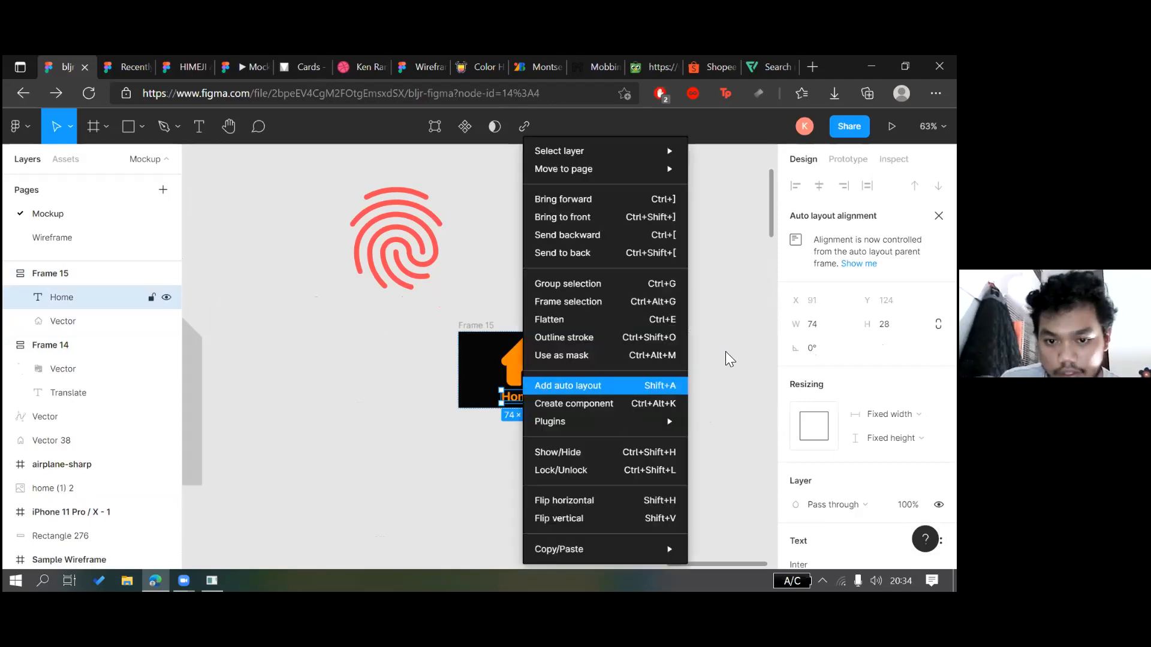
left_click(726, 353)
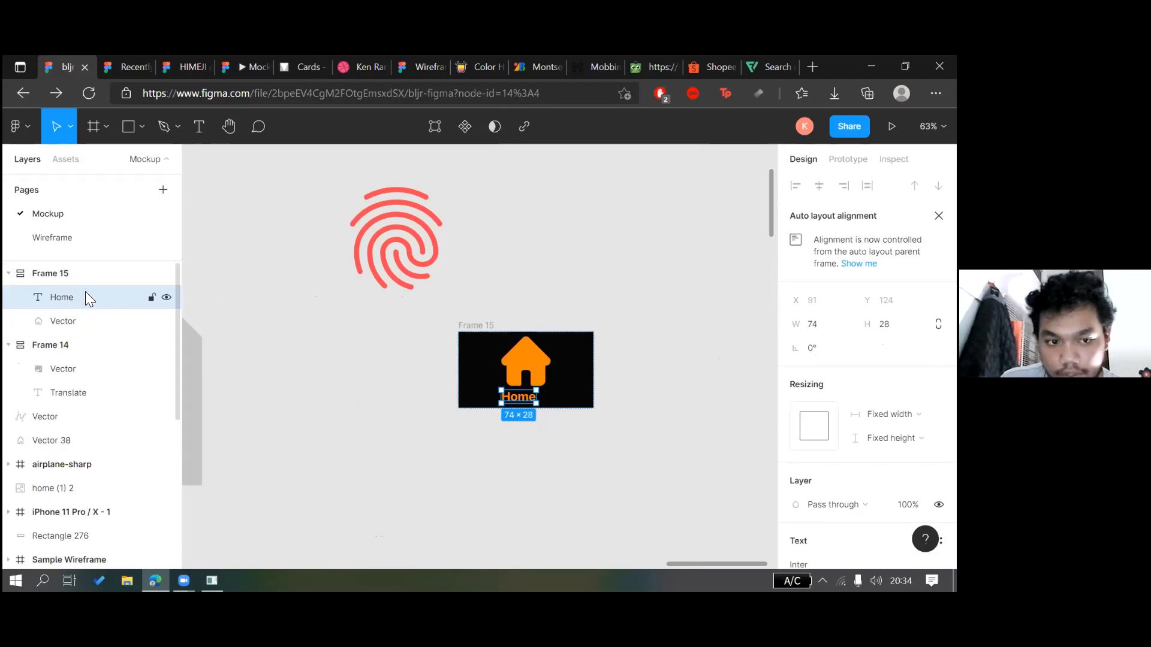
left_click_drag(88, 296, 87, 266)
left_click(583, 371)
left_click(543, 375)
left_click(617, 398)
left_click_drag(527, 399, 450, 443)
key("Escape")
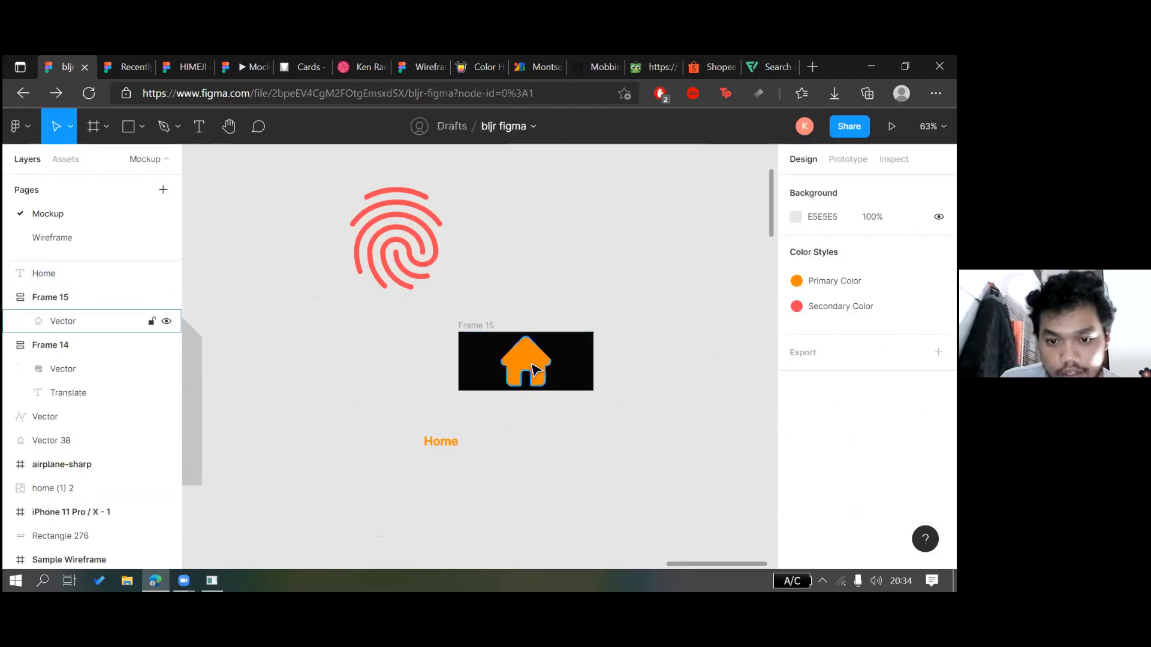
Alt-drag two copies of the house icon into Frame 15 and move the frame up-right
left_click_drag(531, 364, 655, 414)
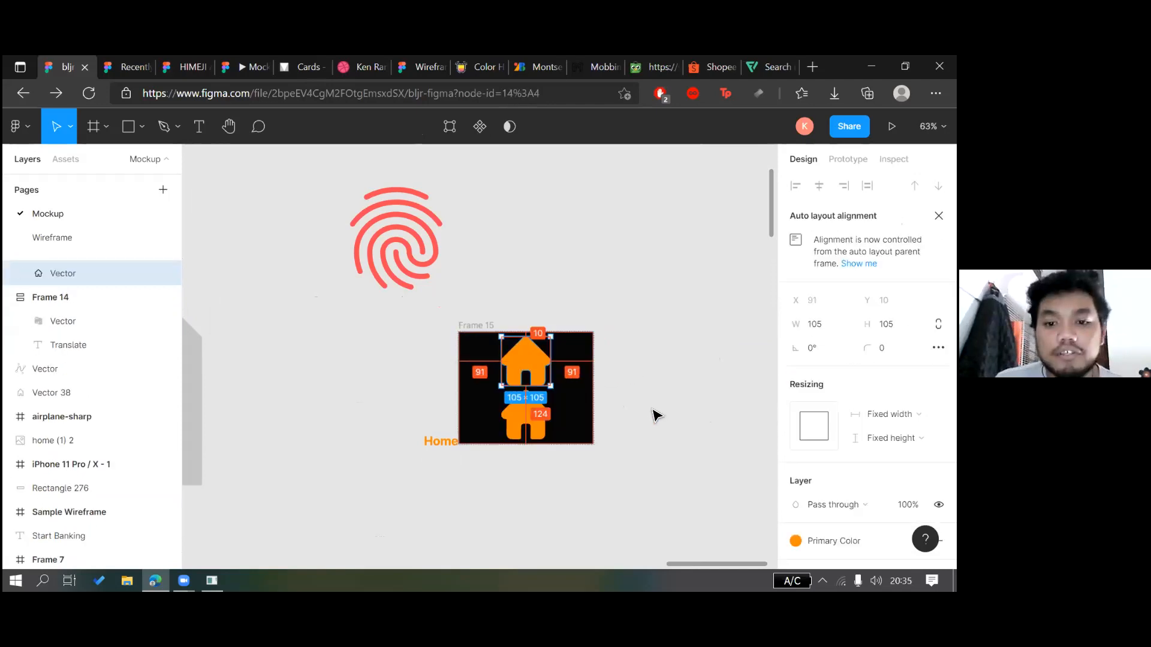
left_click(535, 423)
left_click_drag(548, 427, 610, 429)
left_click(586, 363)
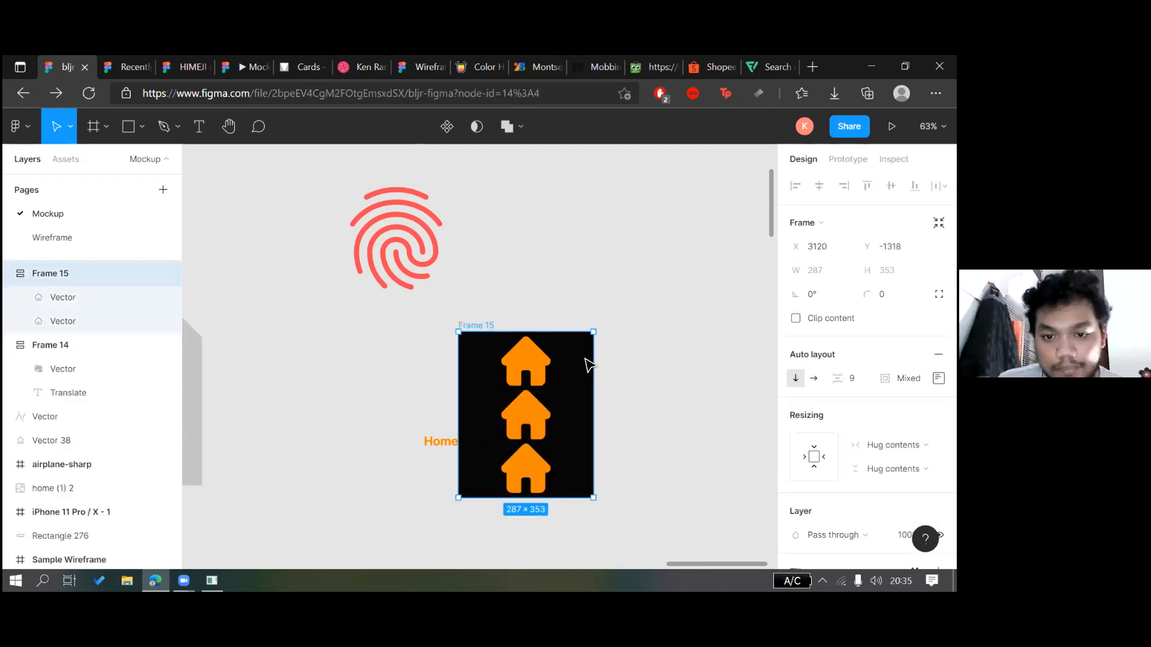
left_click_drag(586, 363, 651, 288)
double_click(588, 398)
left_click(550, 458)
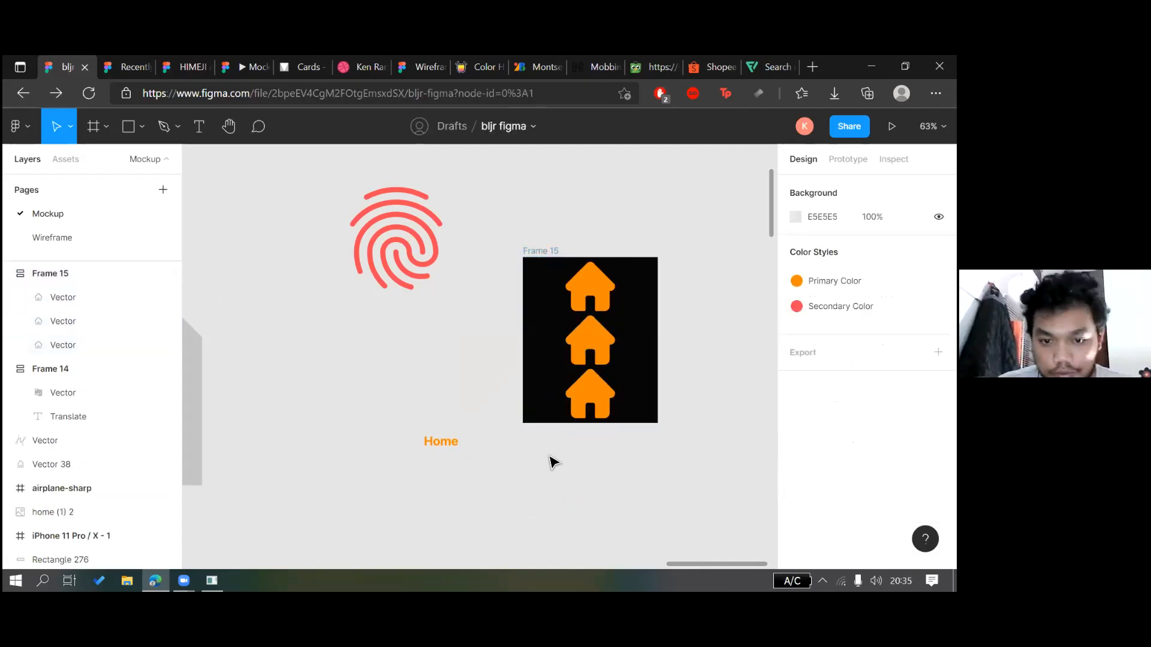
Check the bottom house of the three stacked in Frame 15
scroll(566, 466, "right", 2)
scroll(561, 463, "down", 3)
scroll(595, 379, "left", 1)
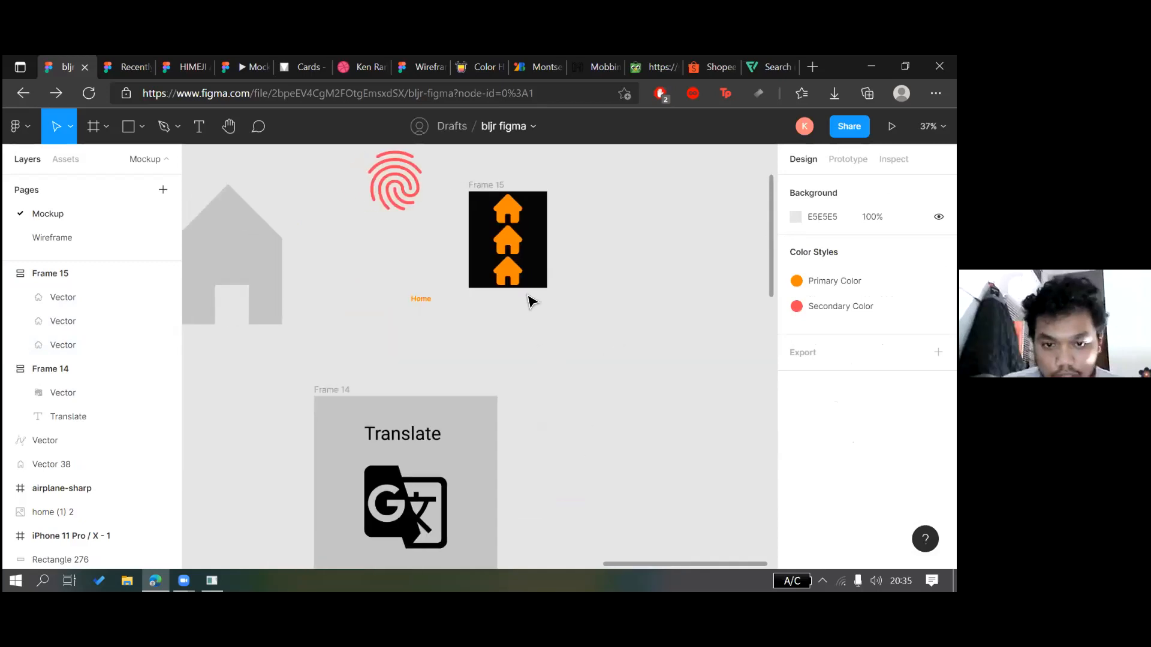
scroll(489, 301, "up", 1)
left_click(511, 279)
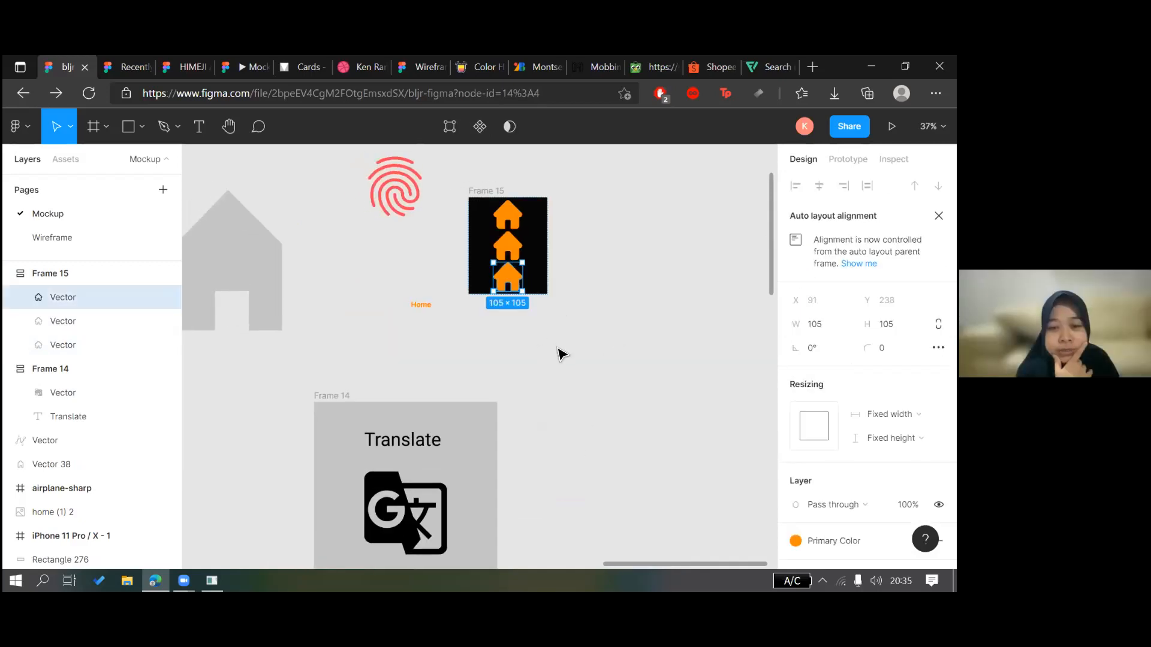
left_click(535, 309)
left_click(509, 279)
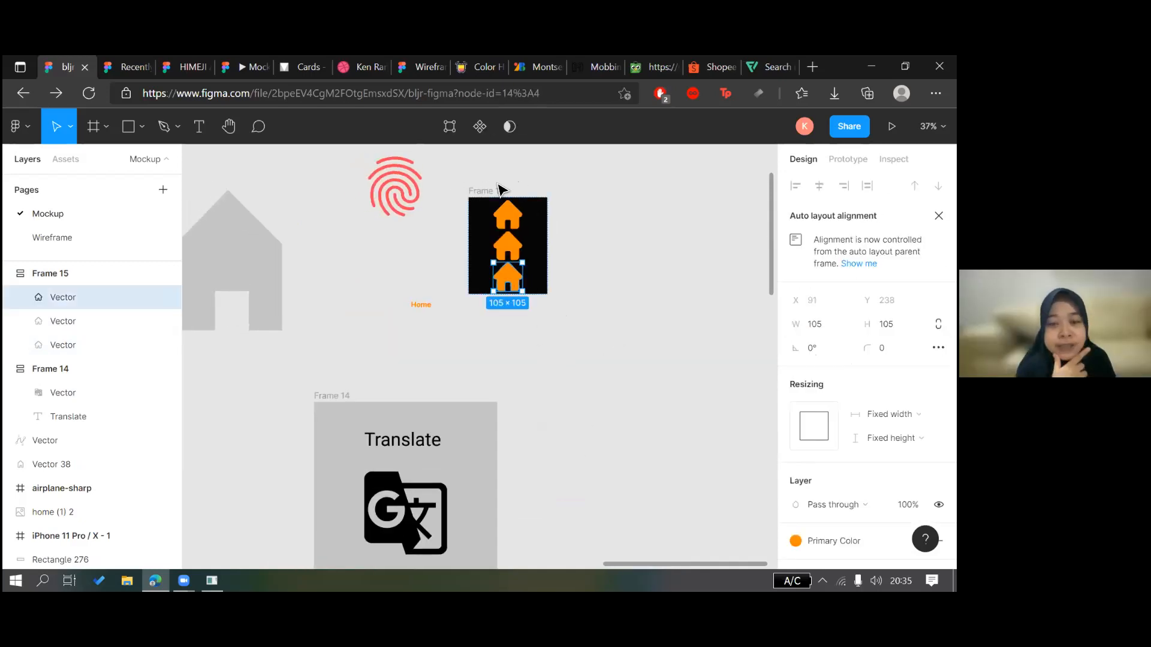
left_click(555, 231)
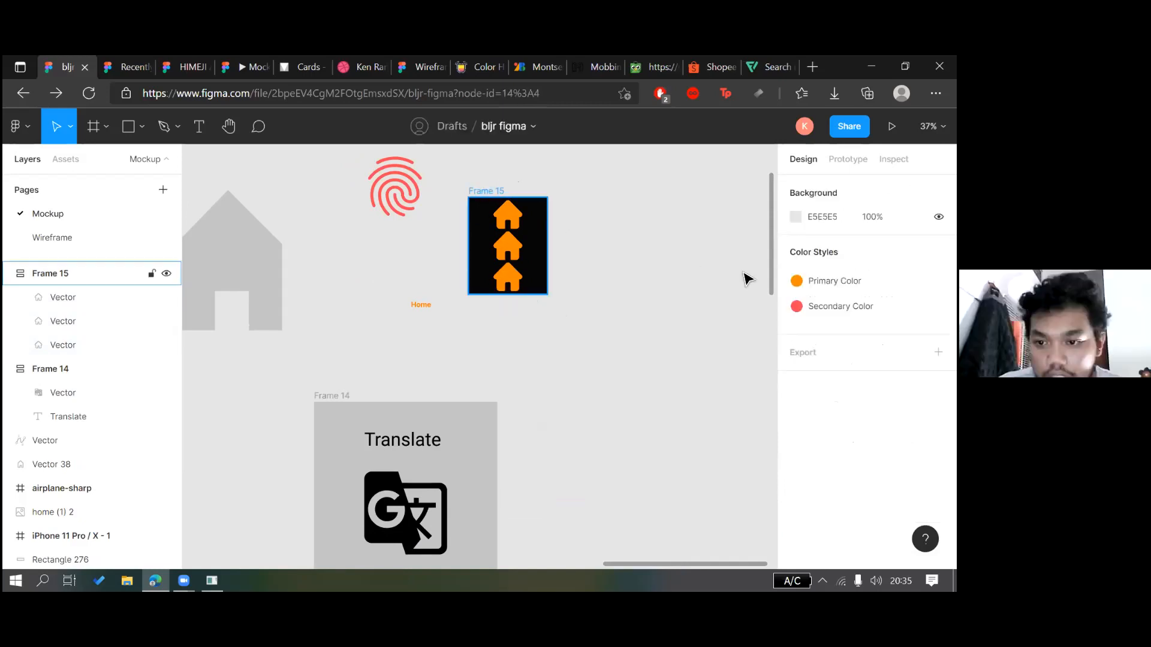
Switch Frame 15 to a horizontal layout with a wider gap and centred houses
left_click(50, 274)
left_click(814, 378)
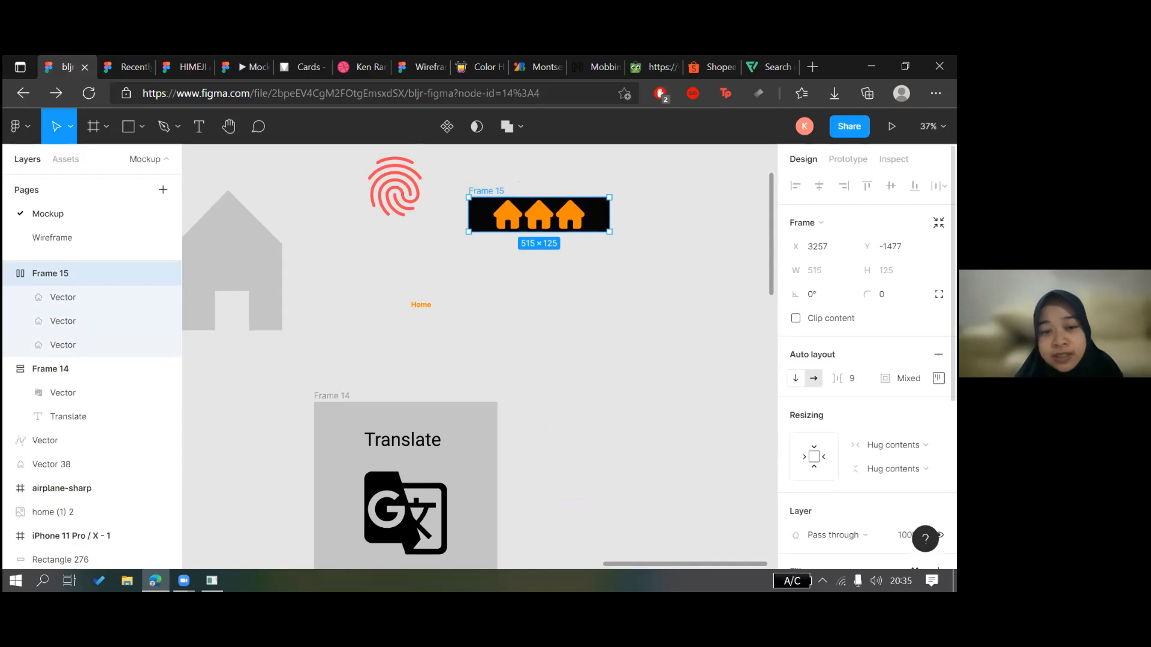
left_click_drag(837, 378, 876, 378)
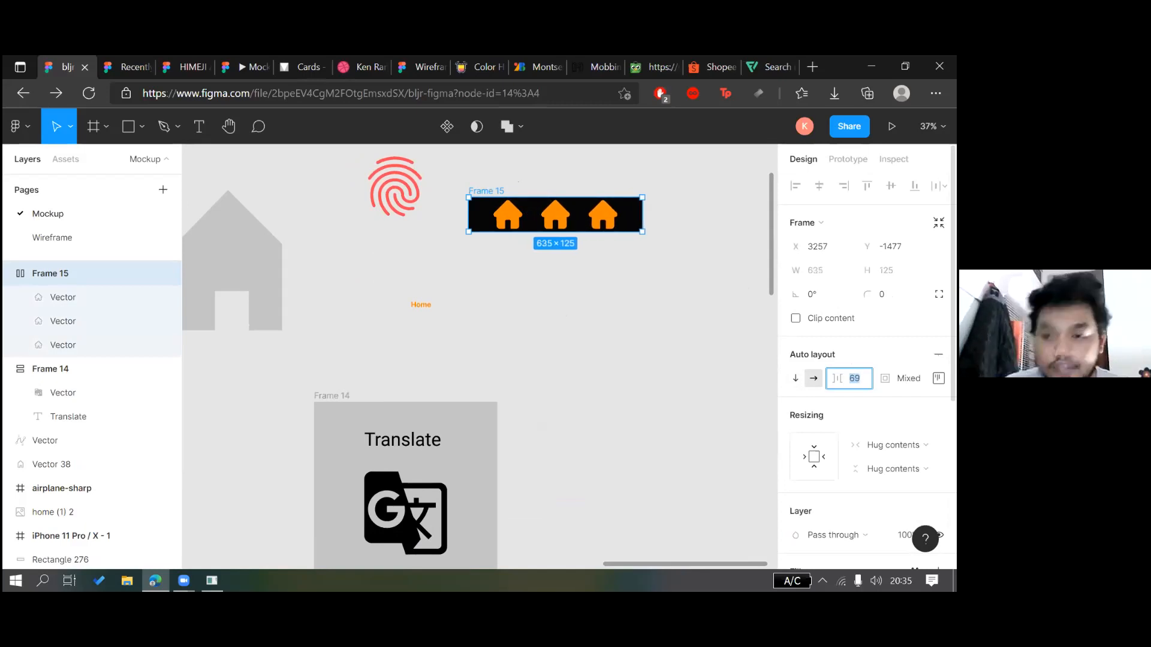
left_click(938, 378)
left_click(887, 442)
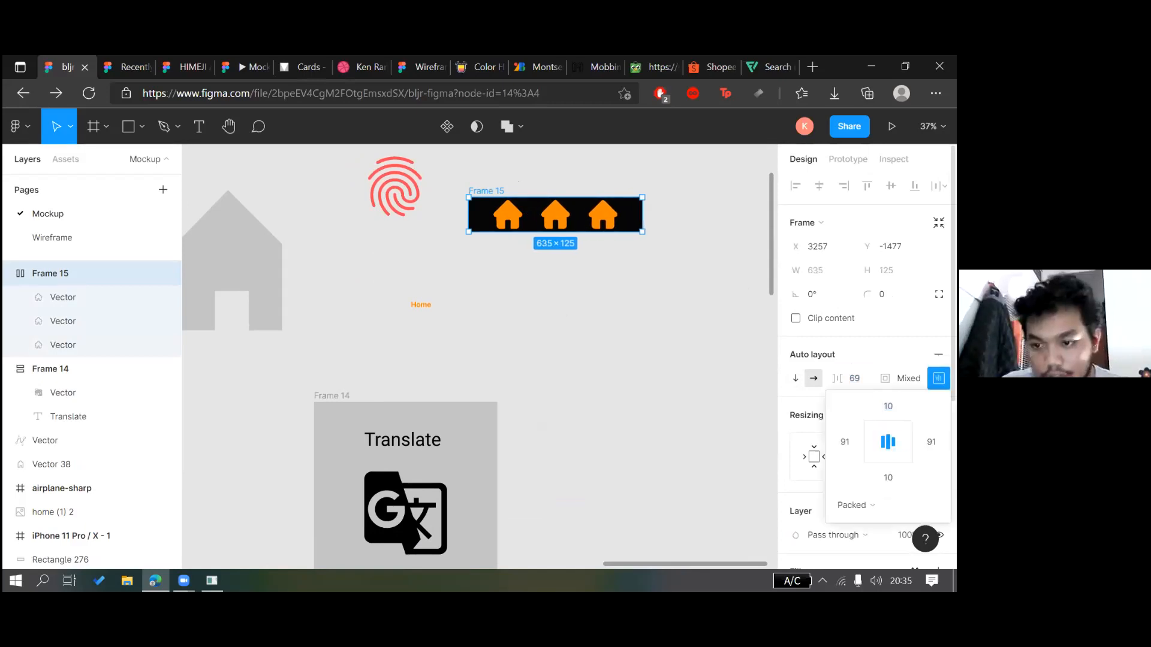
left_click(524, 280)
Set Frame 15's spacing to Space between so the houses spread evenly
left_click(504, 213)
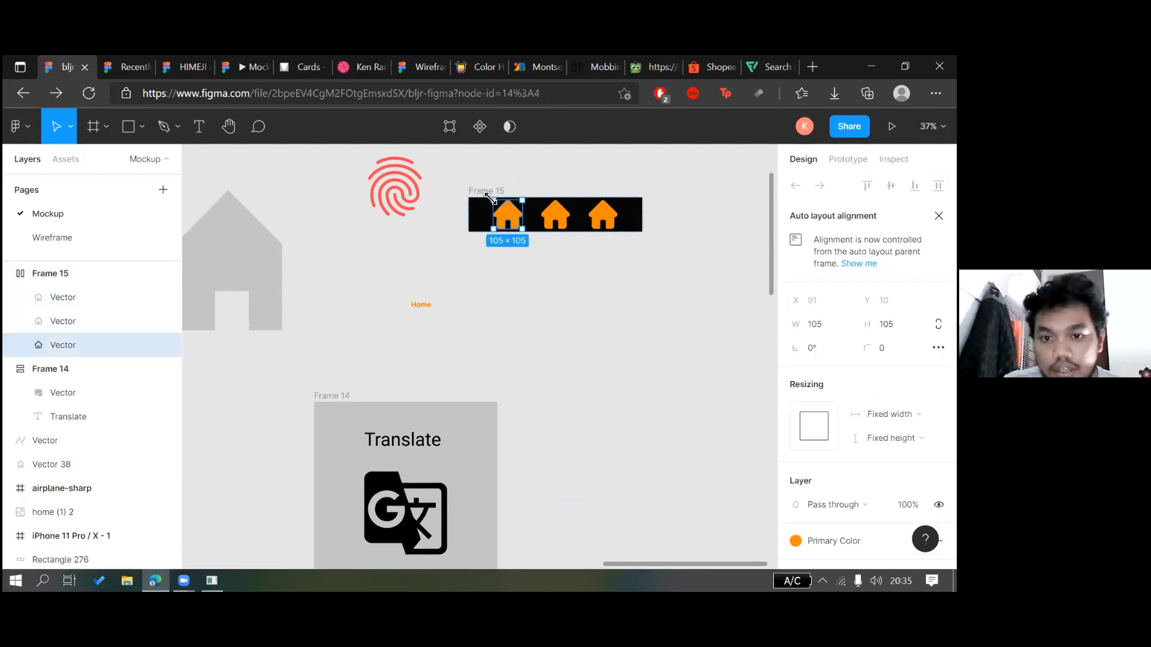
left_click(858, 264)
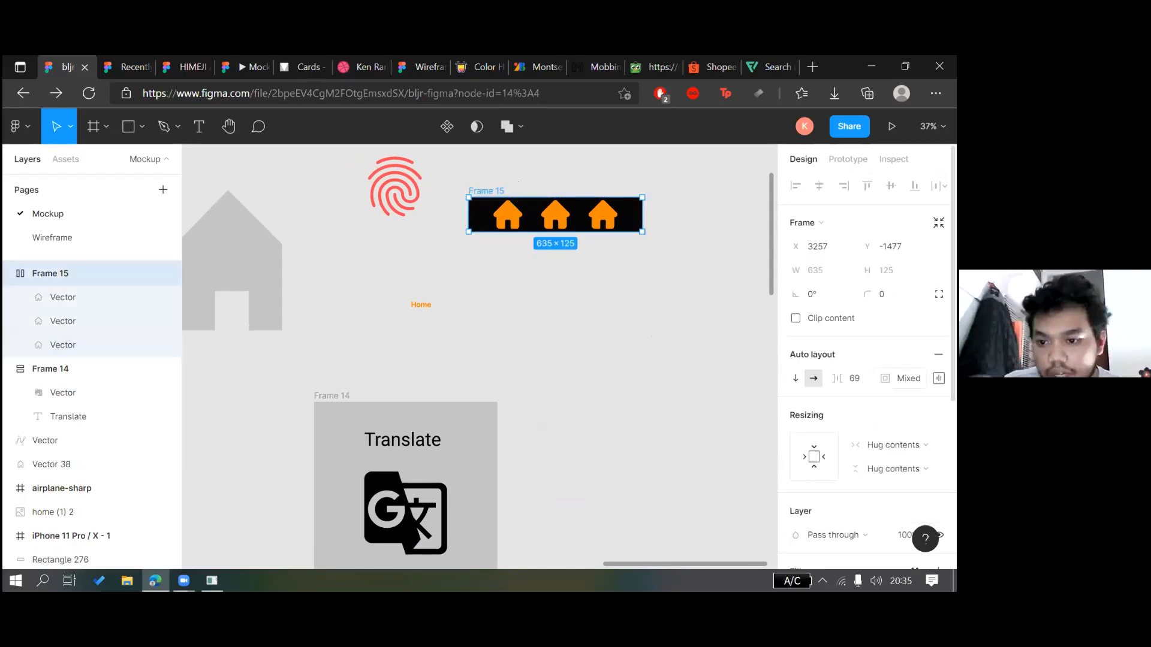
left_click(887, 505)
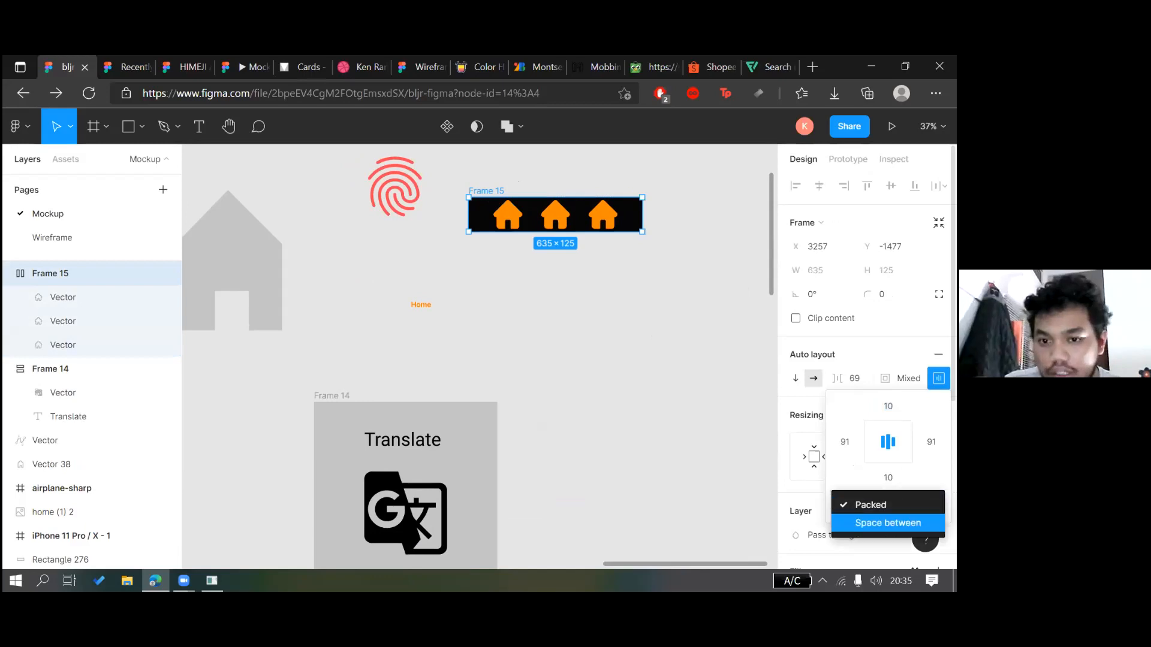
left_click(881, 525)
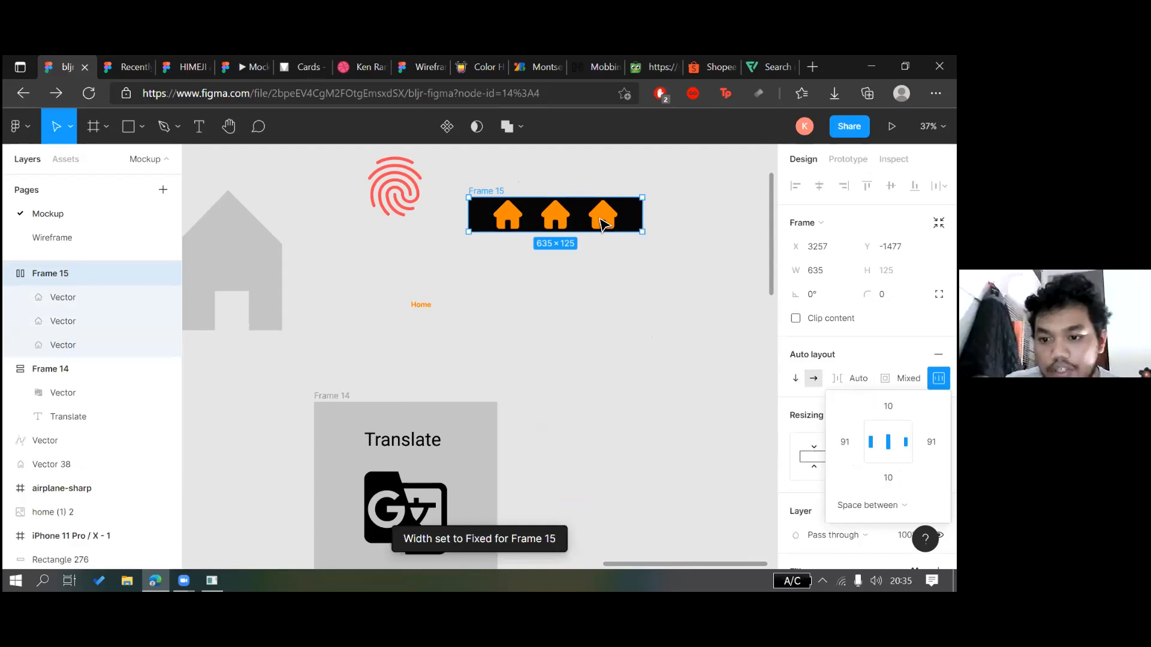
Raise Frame 15's top padding to 21 and right padding to 127
left_click(602, 221)
left_click(540, 209)
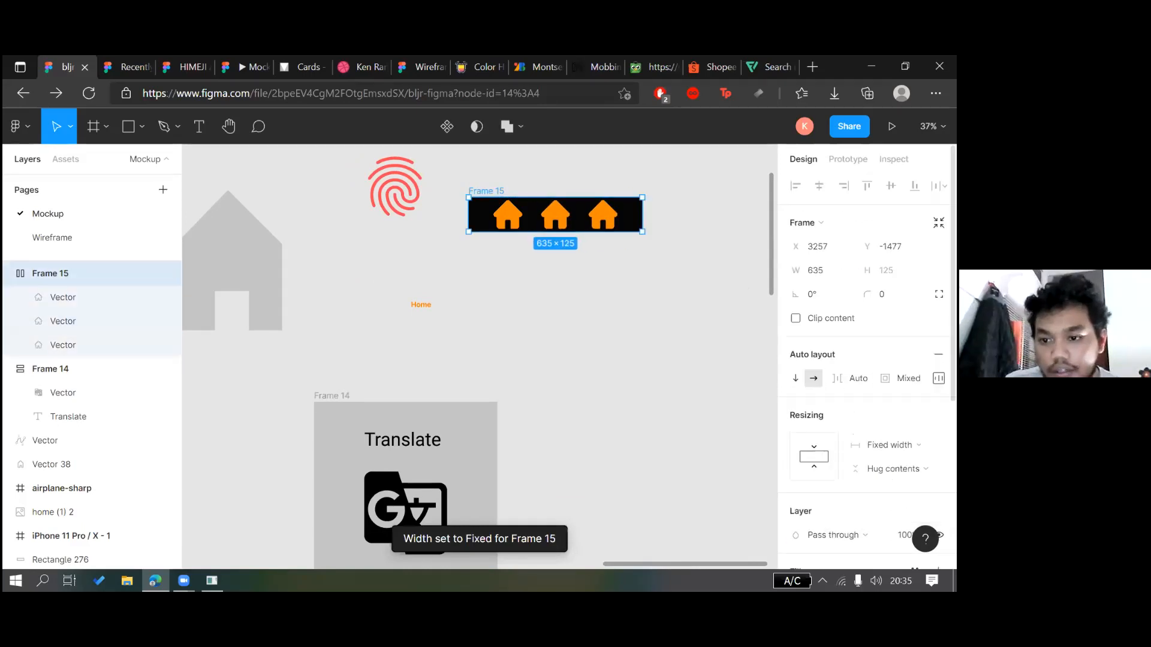
left_click(935, 377)
key("Up")
key("Up")
key("Up")
key("Up")
key("Up")
key("Up")
key("Up")
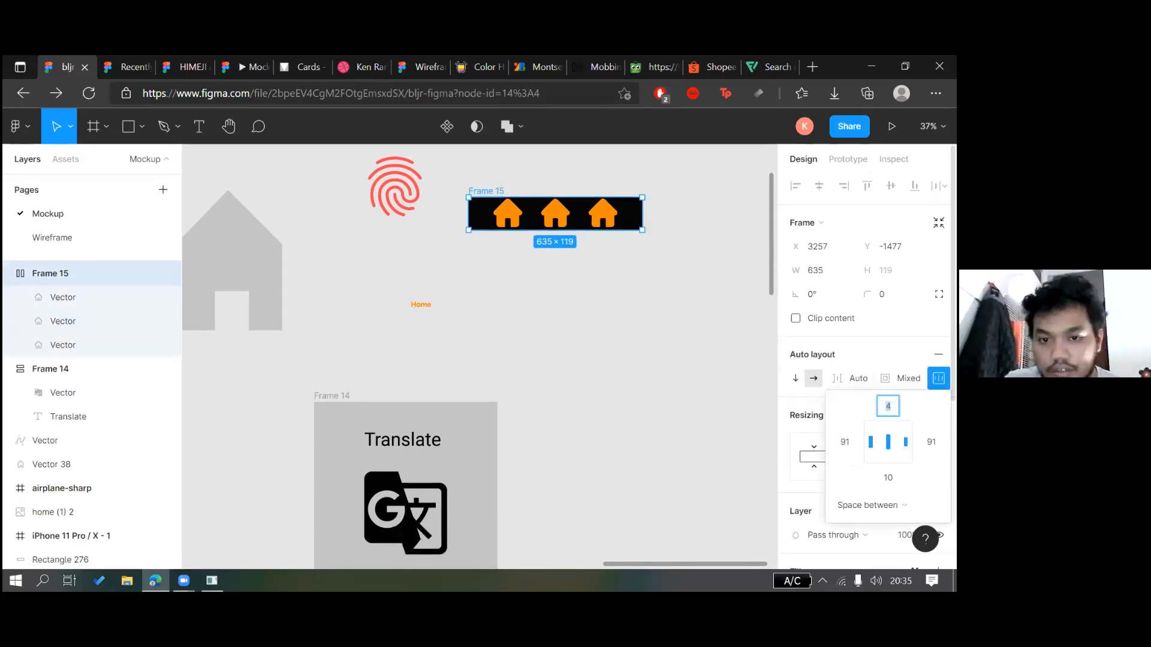
key("Up")
key("Up")
key("Up")
key("Up")
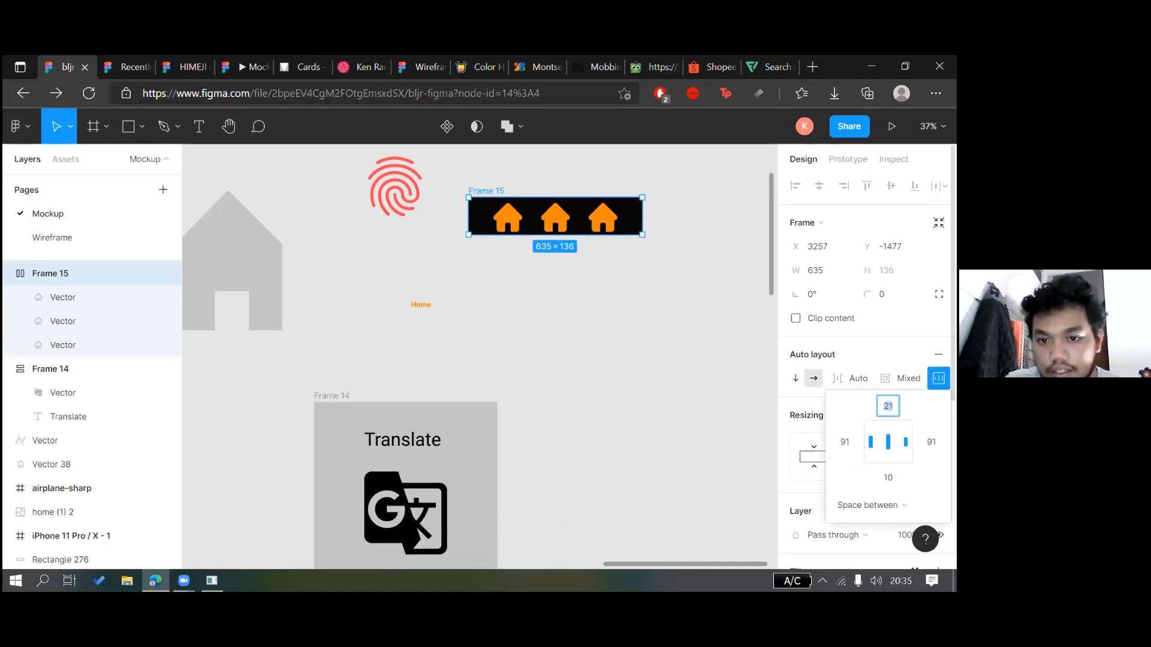
key("Tab")
key("shift+Up")
key("shift+Up")
key("shift+Up")
key("Up")
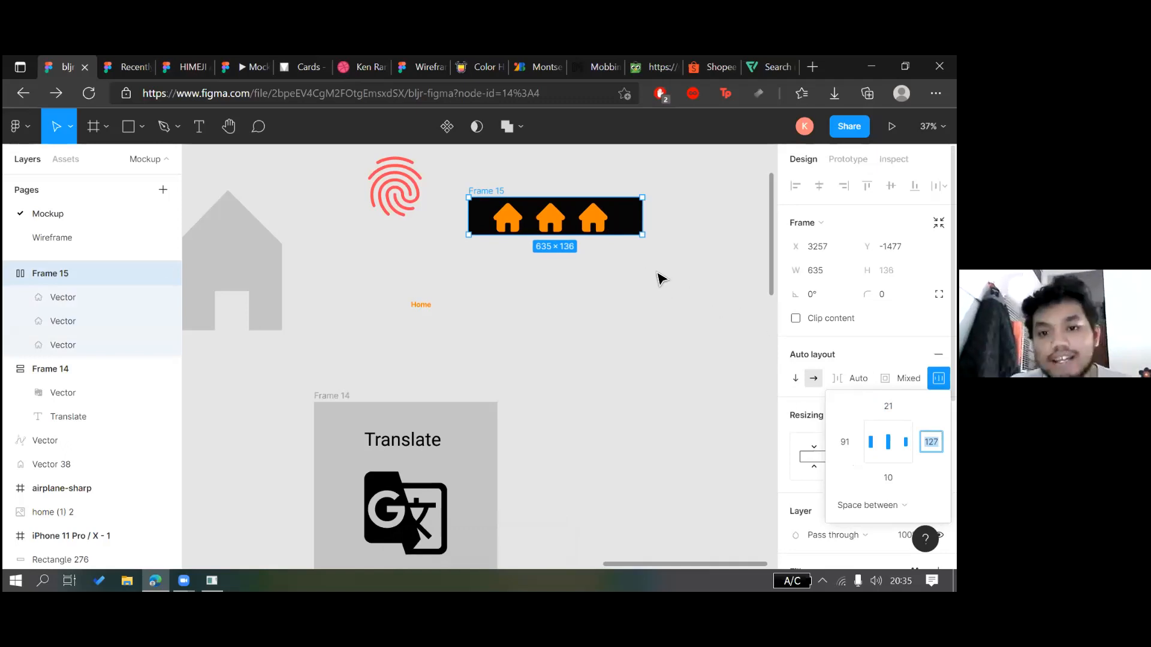
key("Escape")
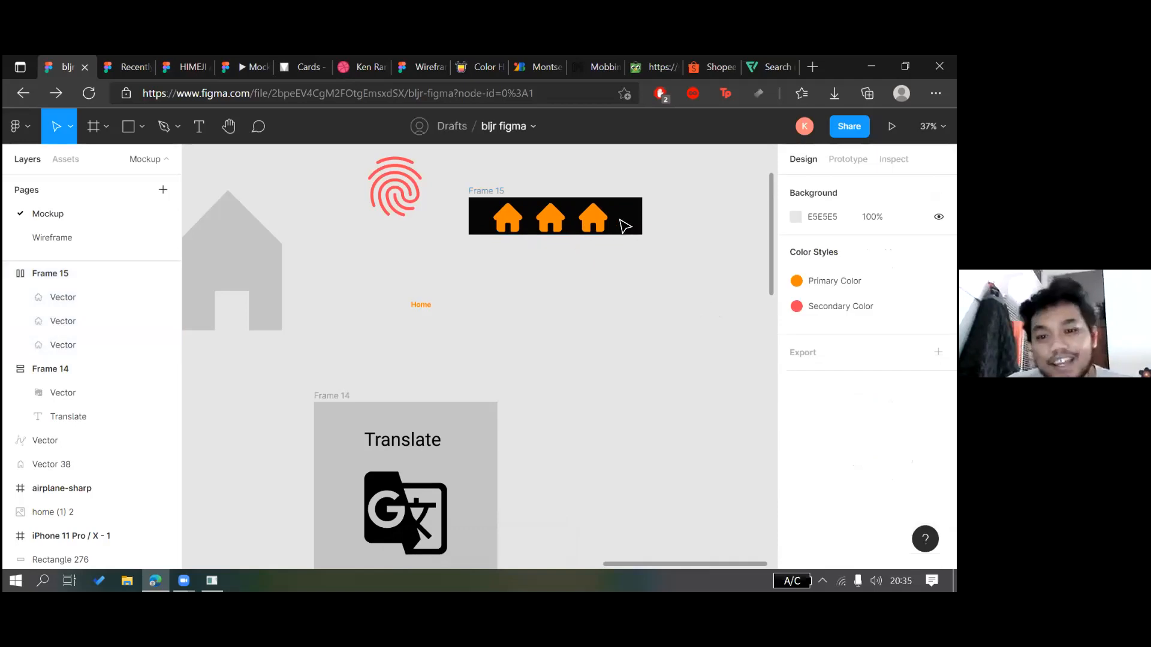
Review the third house and Frame 15 in the finished horizontal row
left_click(630, 226)
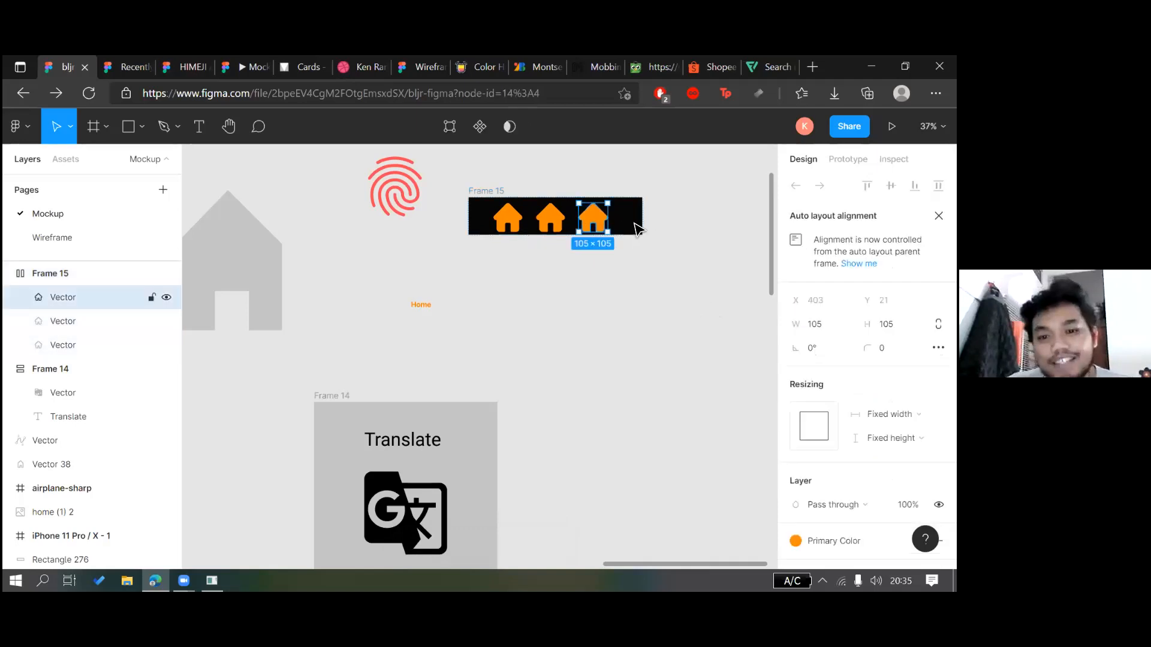
left_click(502, 192)
key("ctrl+z")
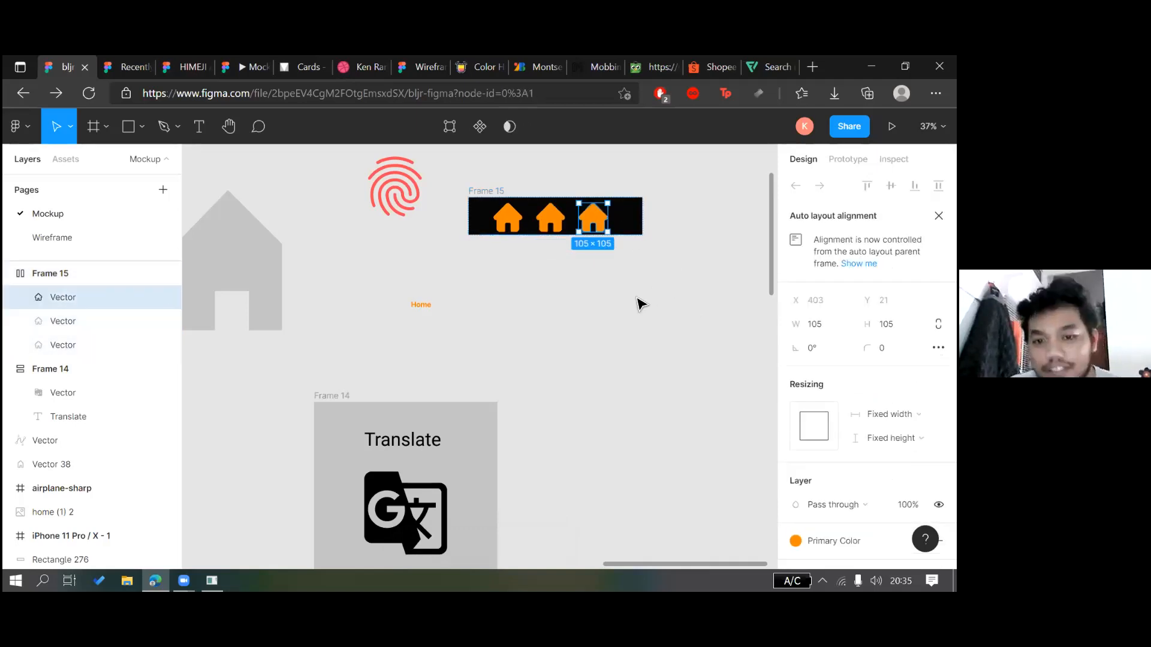
key("ctrl+z")
key("ctrl+z")
left_click(637, 302)
scroll(637, 303, "down", 2)
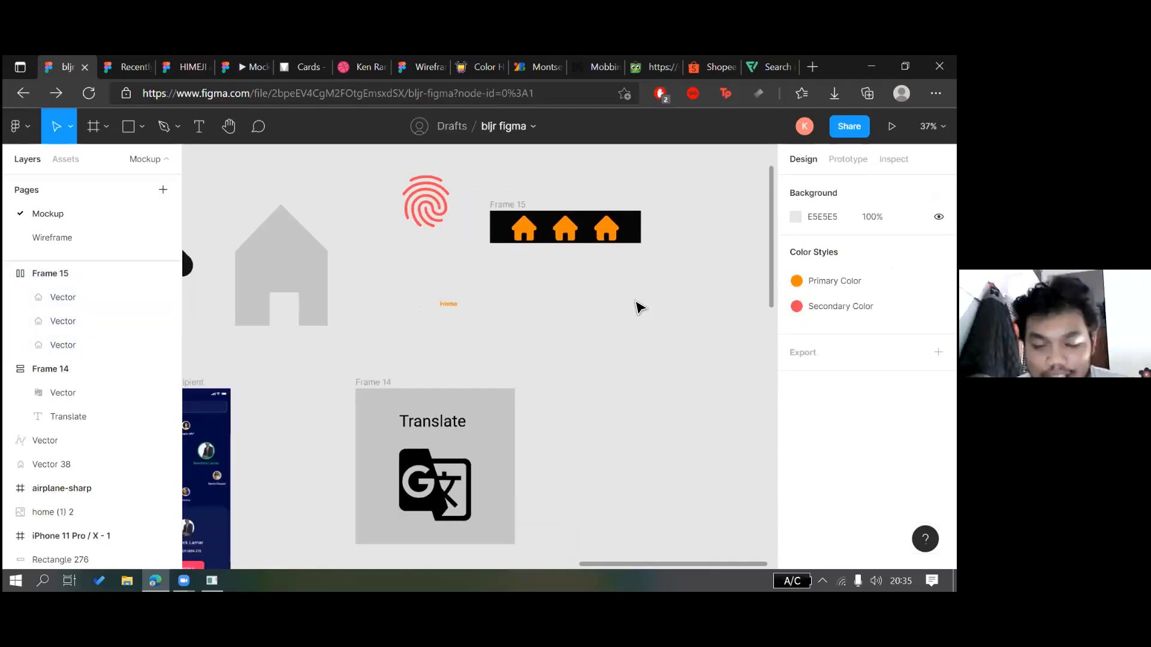
left_click(594, 236)
left_click(623, 252)
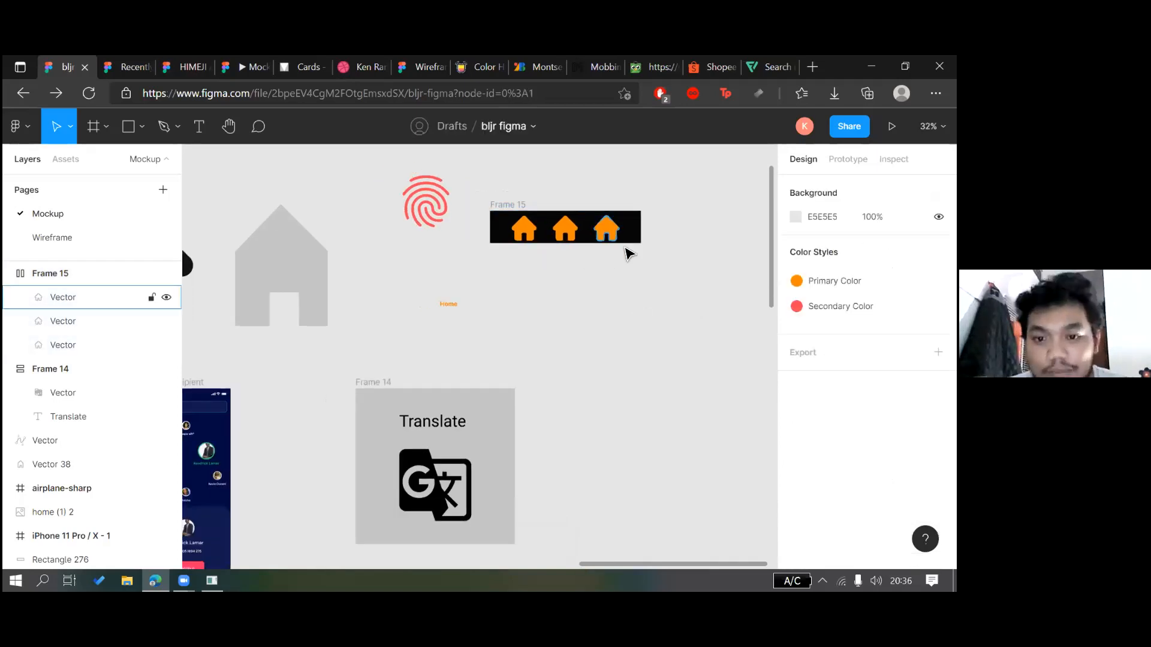
left_click(523, 207)
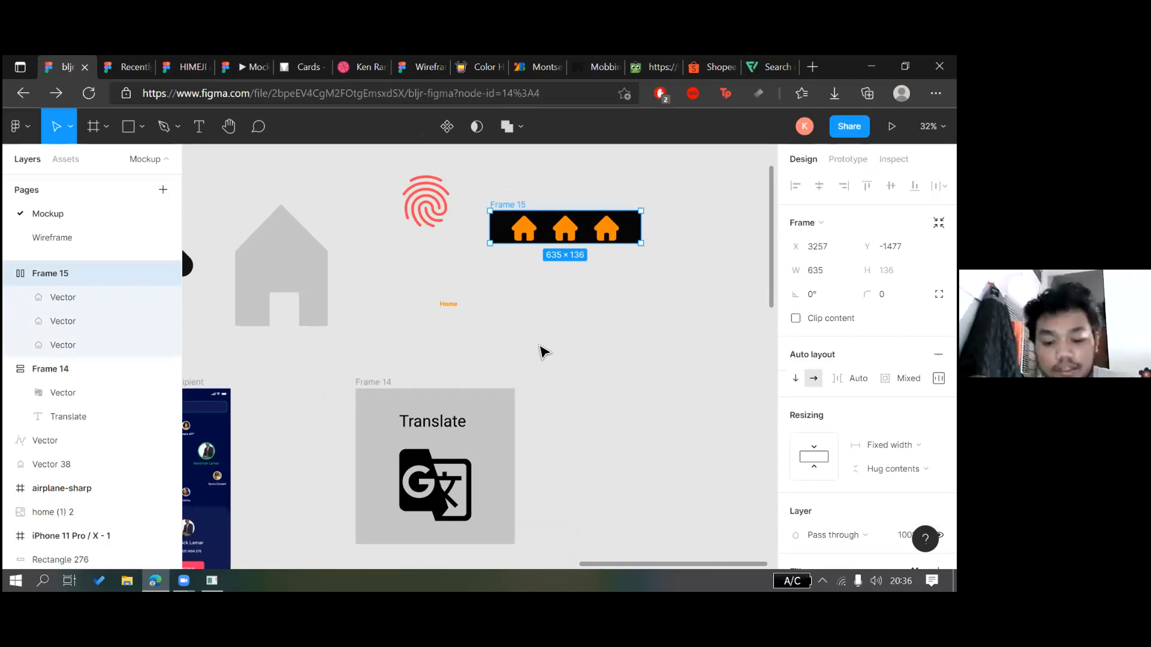
left_click(532, 191)
left_click(505, 206)
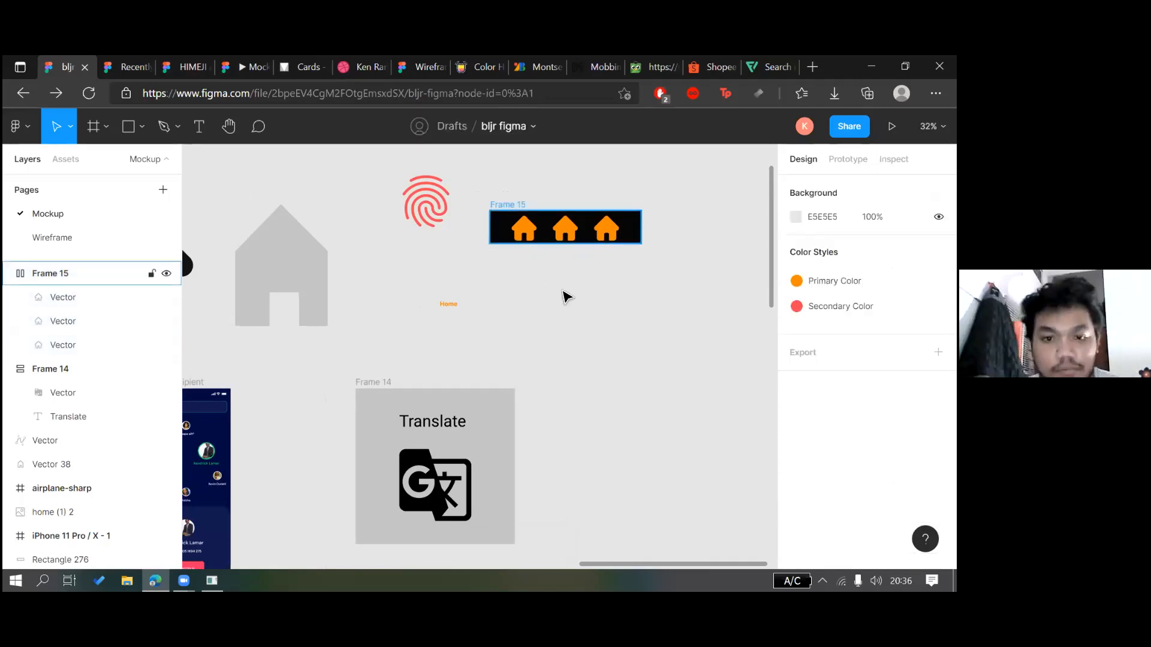
left_click(585, 326)
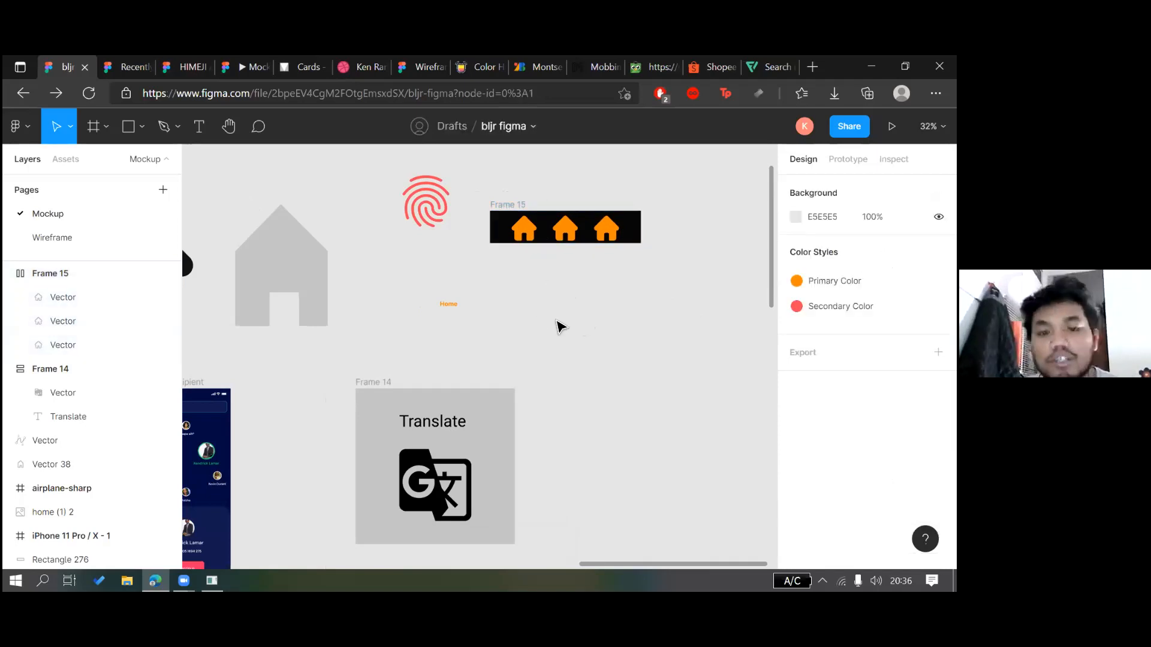
left_click(461, 492)
Place the Home label at the start of Frame 15 and set its height to hug
key("Return")
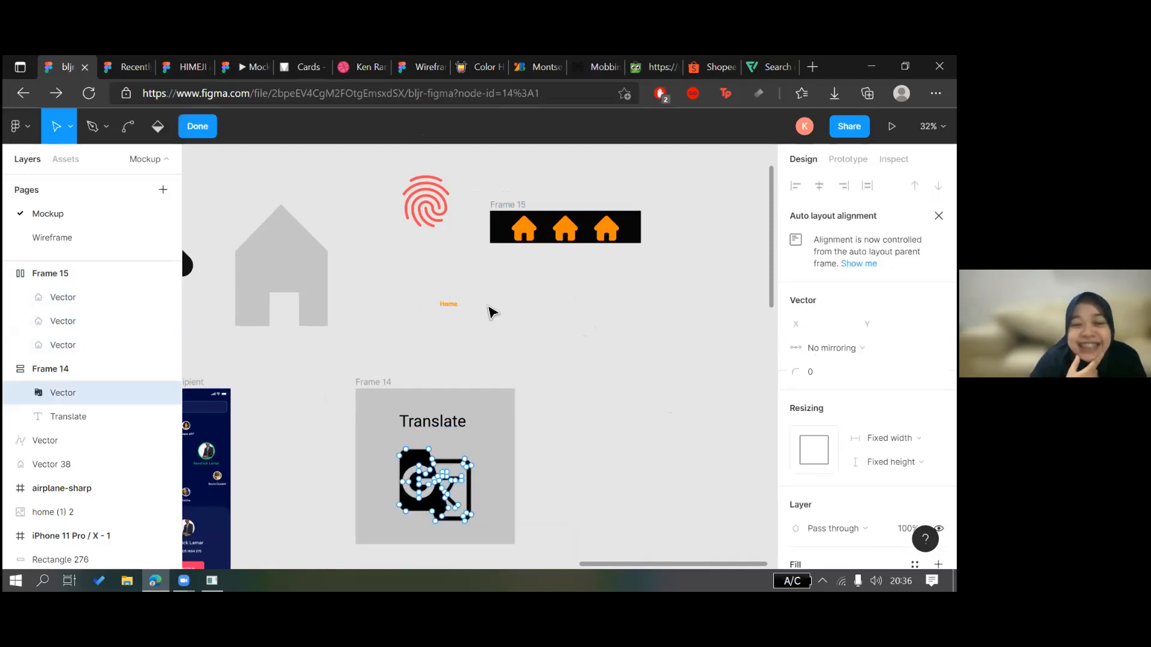
key("Escape")
key("Escape")
mouse_move(448, 304)
left_mouse_down()
mouse_move(534, 237)
mouse_move(523, 243)
left_mouse_up()
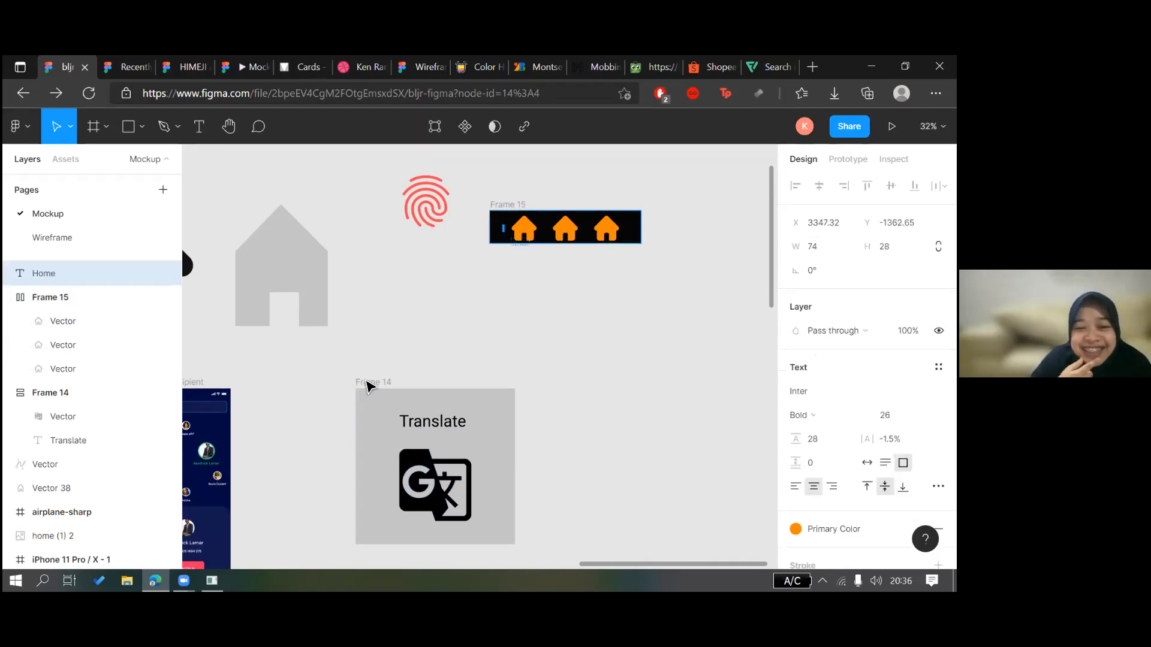
scroll(521, 240, "up", 3)
key("ctrl+z")
left_click_drag(366, 383, 486, 230)
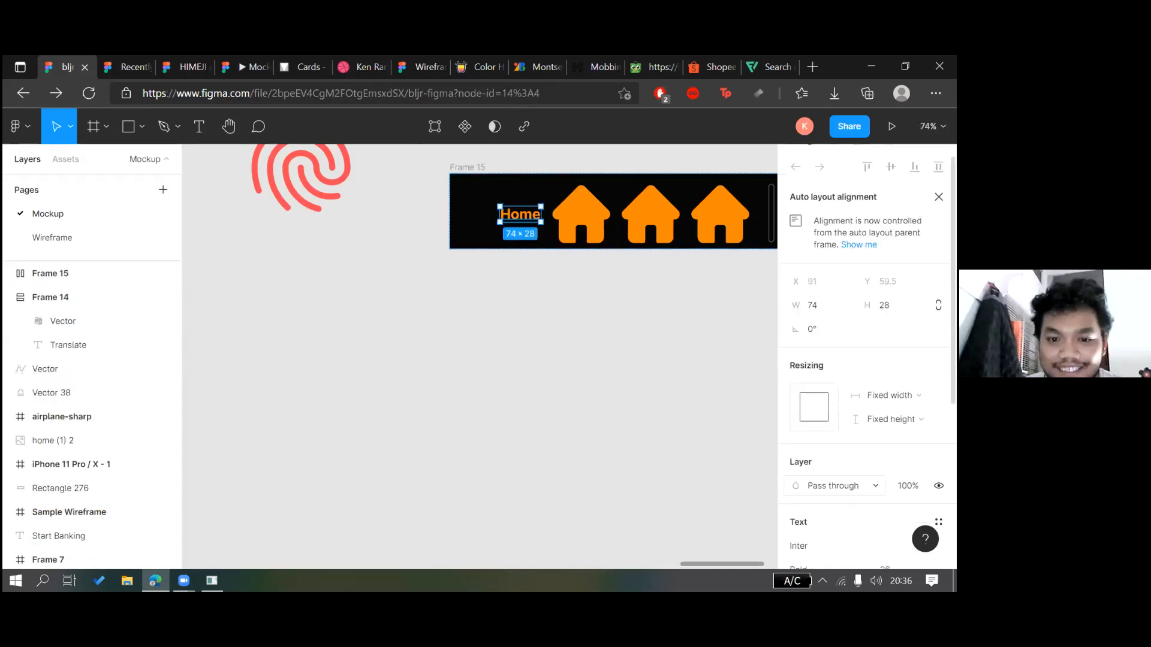
left_click(891, 439)
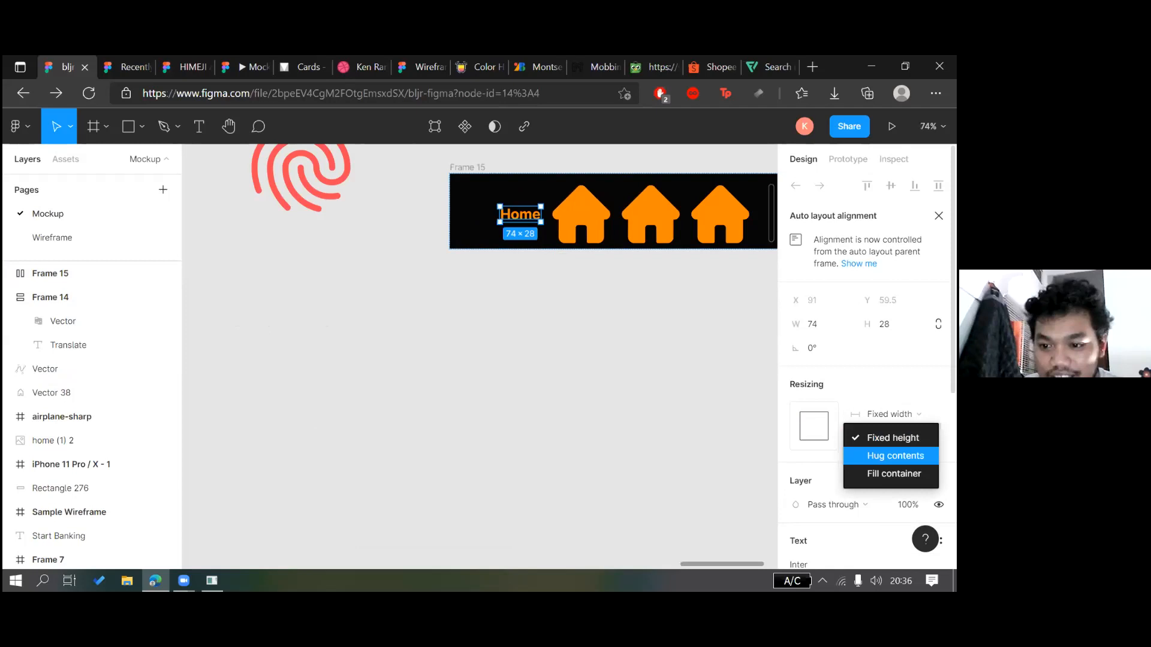
left_click(823, 426)
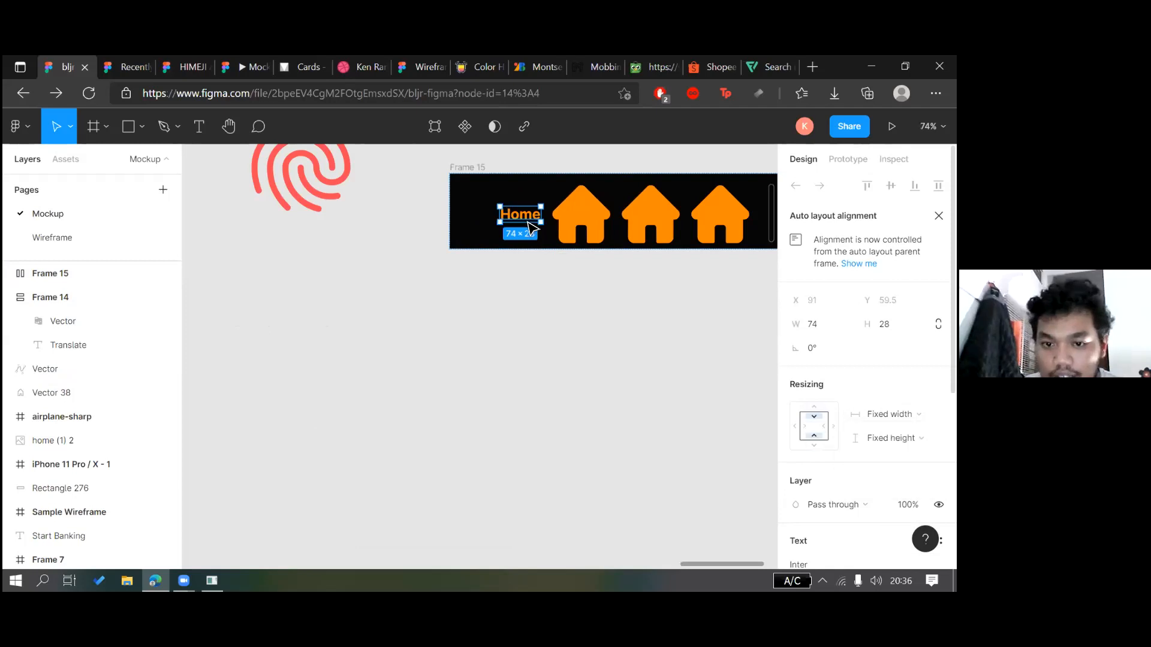
left_click(485, 227)
left_click(526, 222)
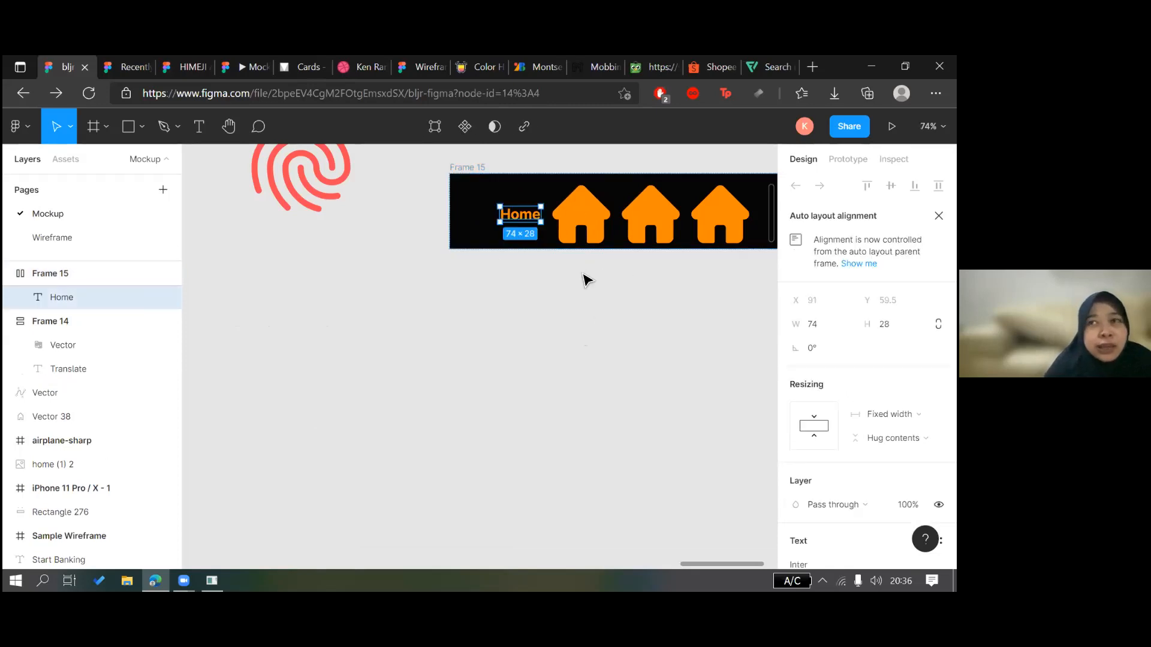
left_click(599, 242)
Cut the house icon out onto the canvas and place the Home label beneath it
key("ctrl+x")
key("ctrl+v")
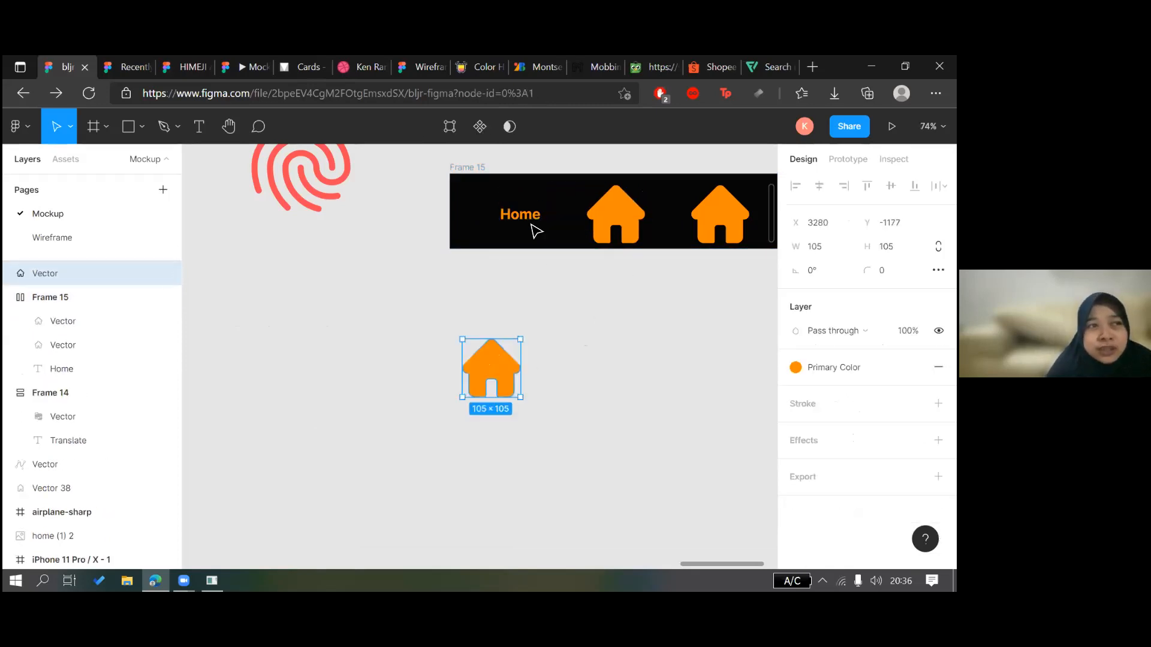
left_click_drag(529, 215, 500, 417)
Draw a grey square over the house and label and send it behind them
left_click_drag(448, 339, 536, 449)
left_click_drag(513, 389, 506, 387)
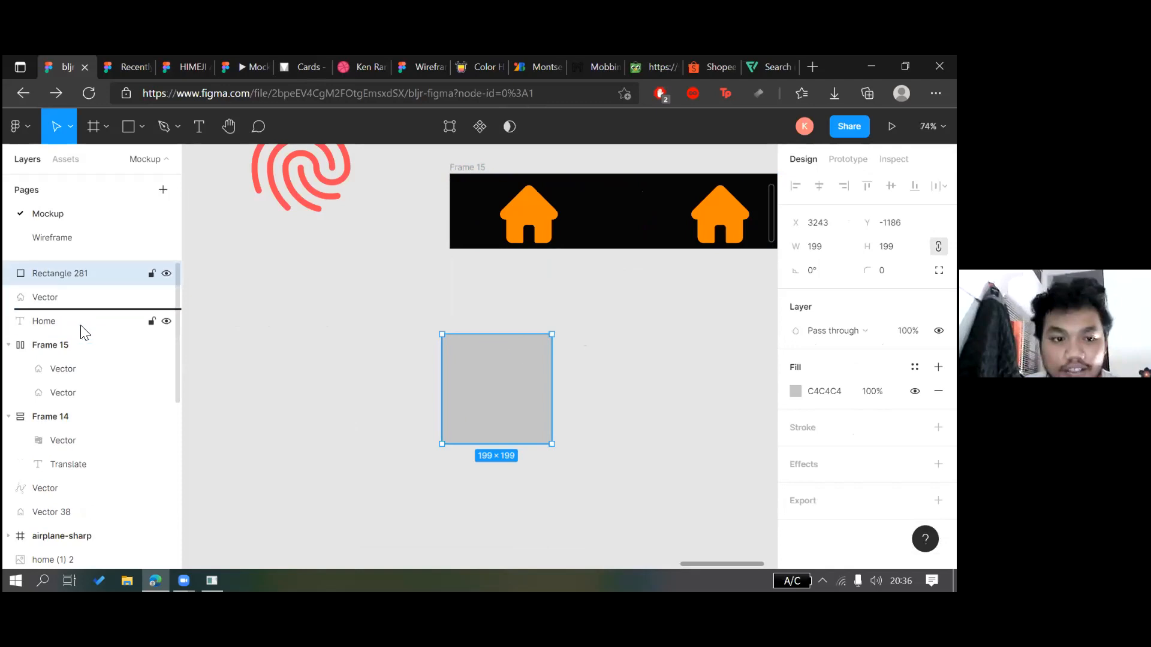
key("ctrl+[")
key("ctrl+[")
key("Escape")
Group the house with its Home label and wrap the group and grey square in auto layout
left_click(506, 381)
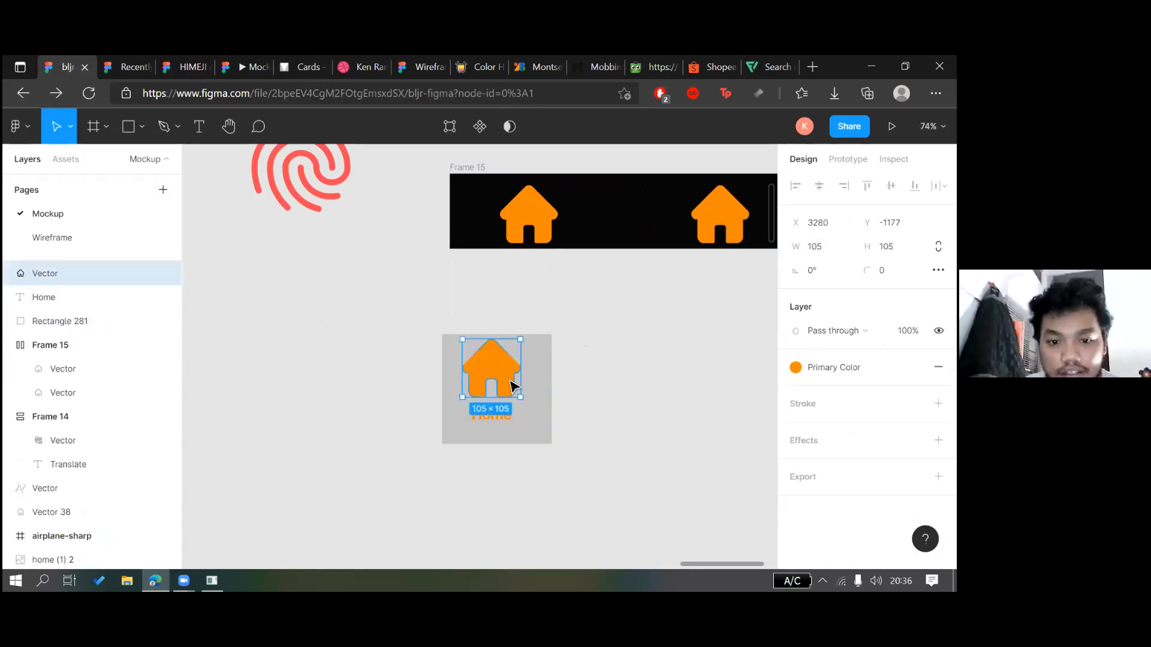
left_click(491, 415, "shift")
key("ctrl+g")
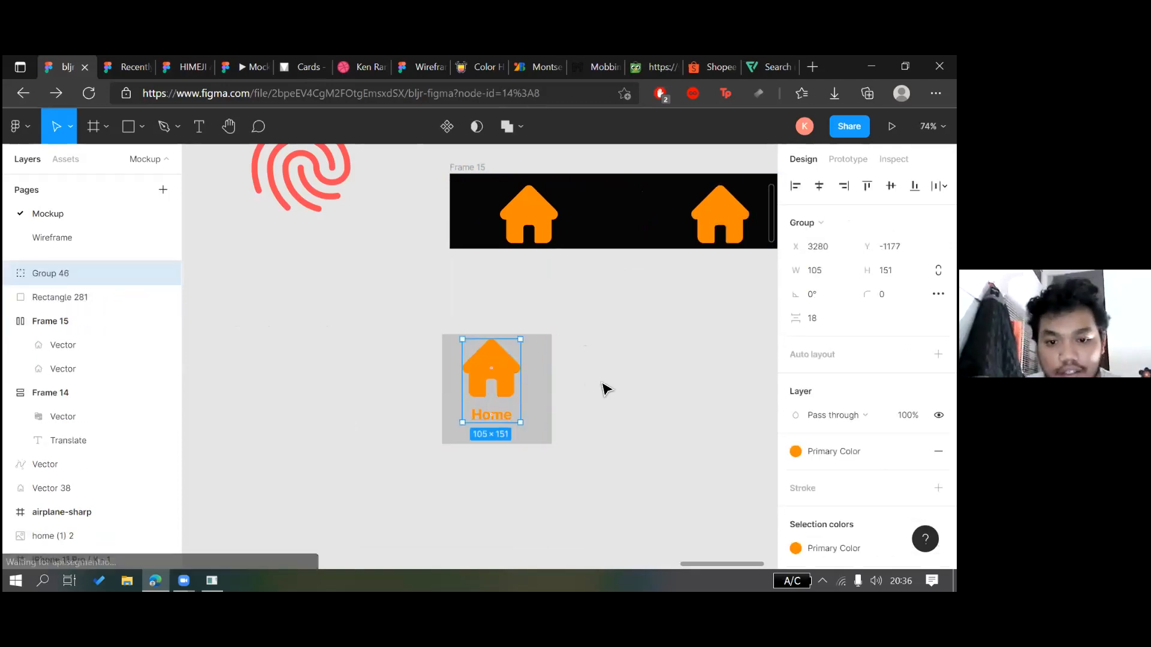
left_click(543, 375, "shift")
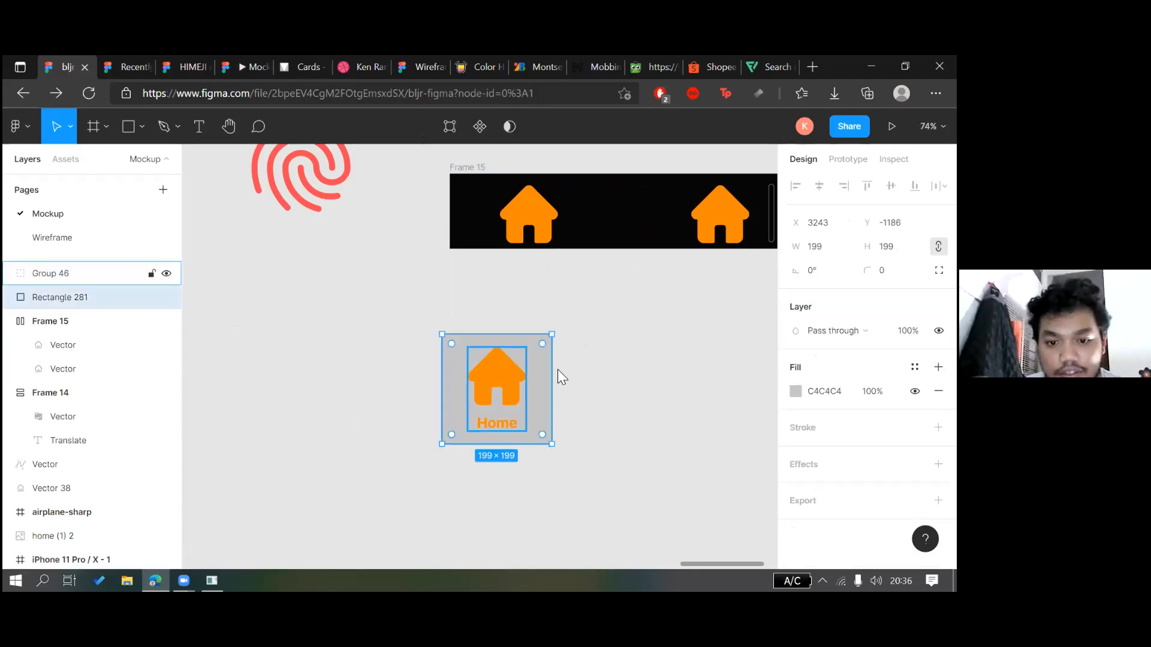
right_click(498, 383)
left_click(555, 383)
Try duplicating the house group inside the frame, then undo back to before the auto layout
left_click(524, 384)
left_click(502, 389)
mouse_move(570, 386)
left_mouse_down()
mouse_move(552, 386)
mouse_move(623, 375)
mouse_move(580, 392)
left_mouse_up()
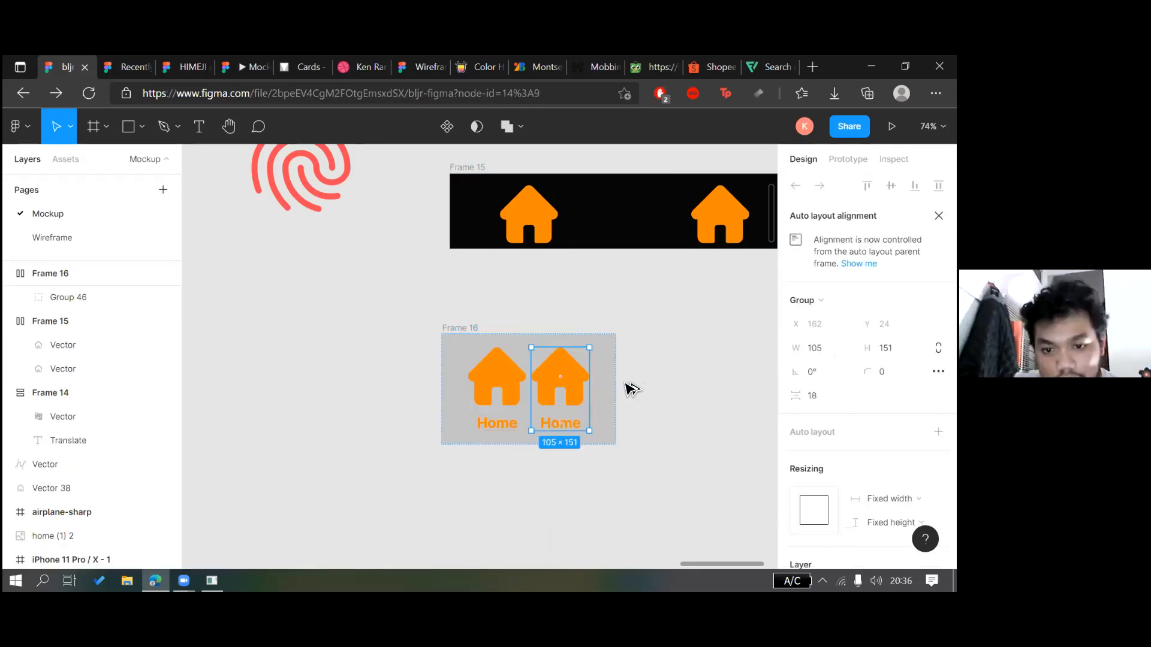
key("ctrl+d")
key("ctrl+z")
key("ctrl+z")
key("ctrl+z")
key("ctrl+z")
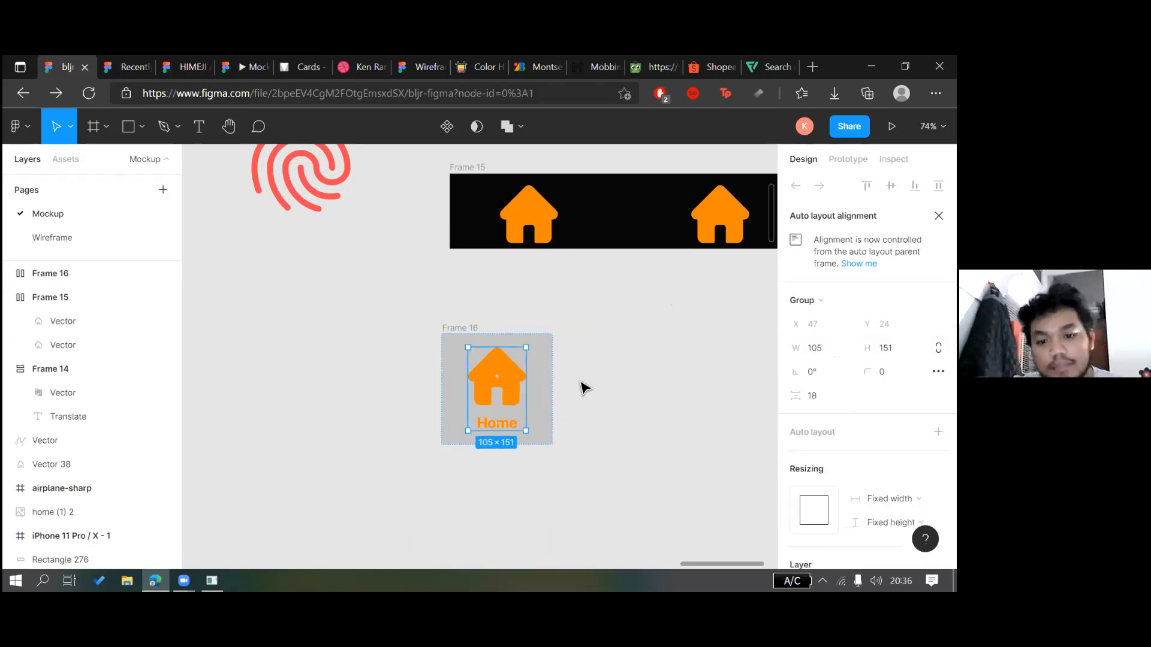
key("ctrl+z")
key("ctrl+z")
key("ctrl+z")
key("ctrl+z")
key("ctrl+z")
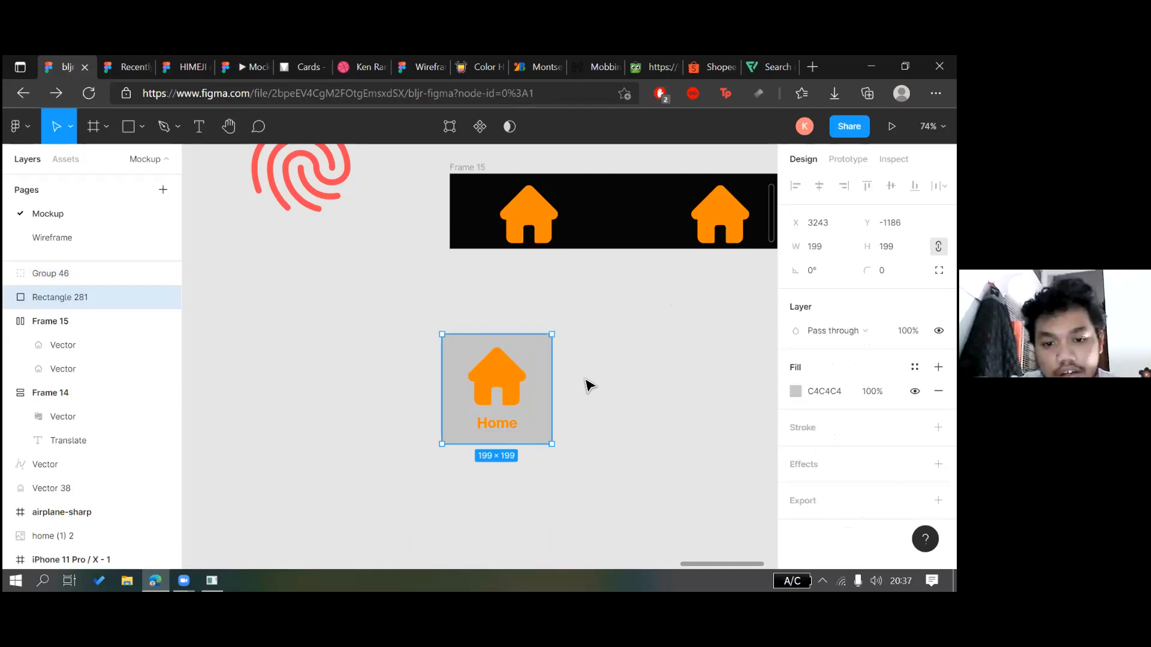
key("ctrl+z")
key("ctrl+z")
key("ctrl+z")
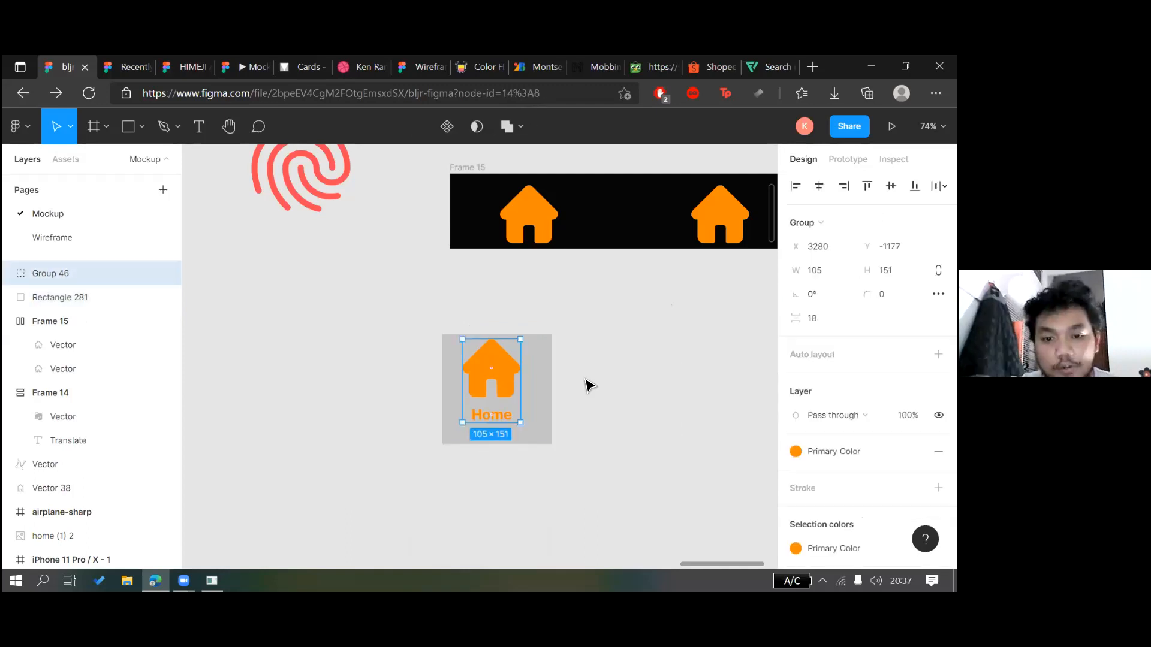
Select the house, Home label and grey square together for the context actions
left_click(515, 418)
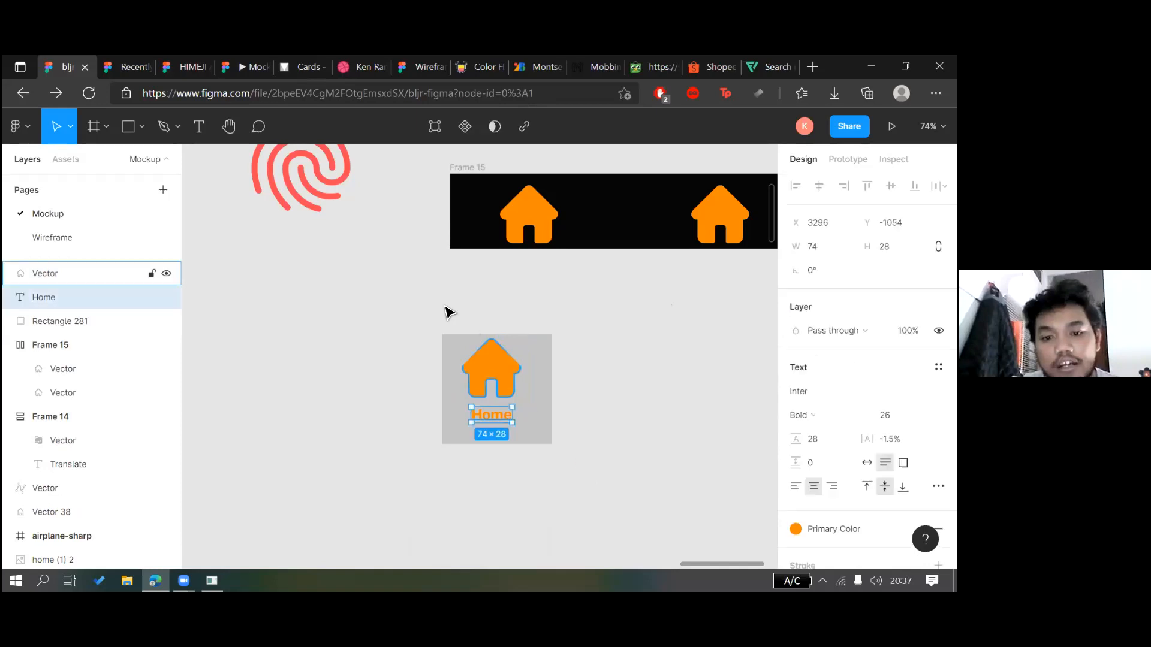
left_click_drag(585, 478, 470, 328)
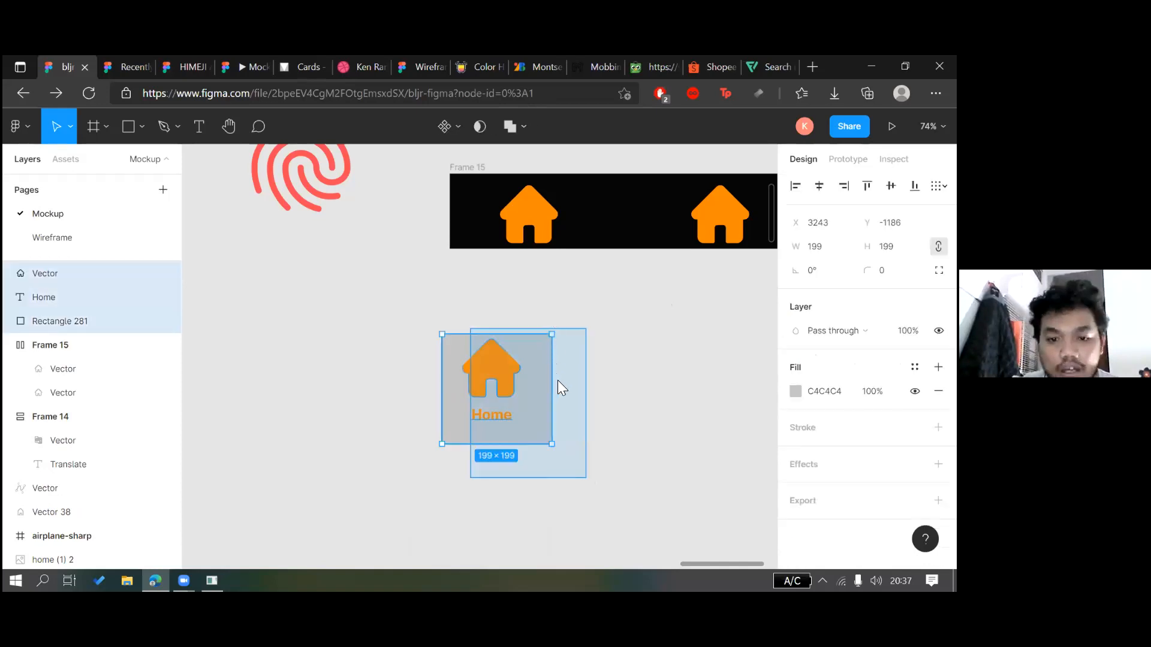
right_click(624, 405)
Wrap the selection in an auto layout frame and adjust its alignment settings
left_click(599, 385)
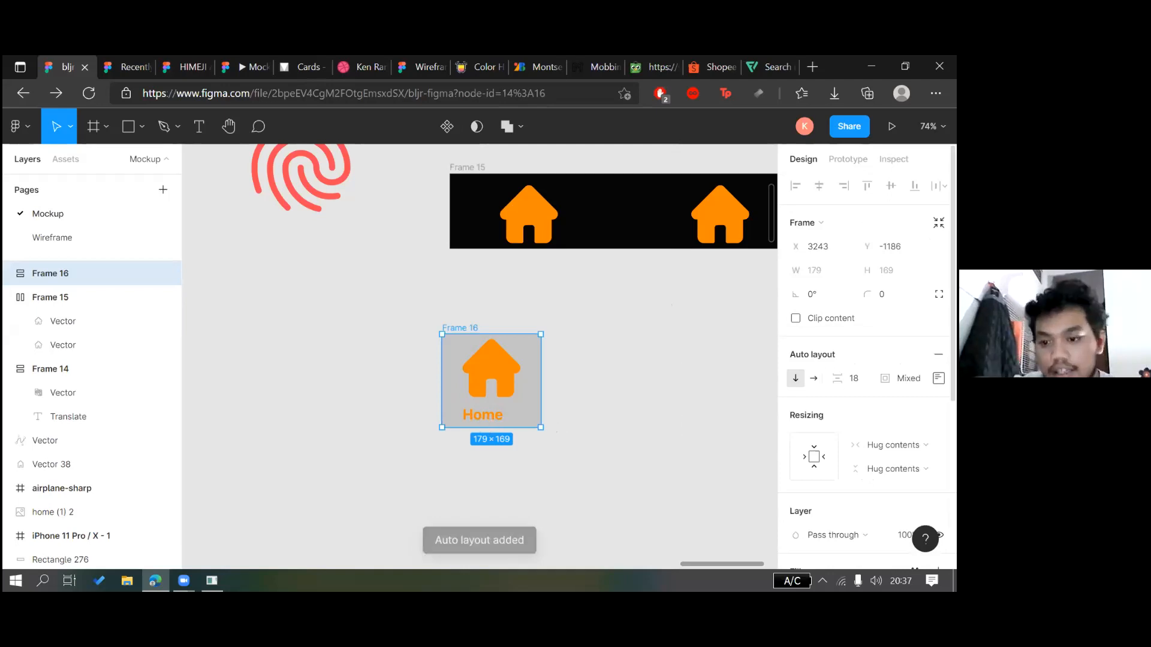
left_click(938, 378)
left_click(504, 385)
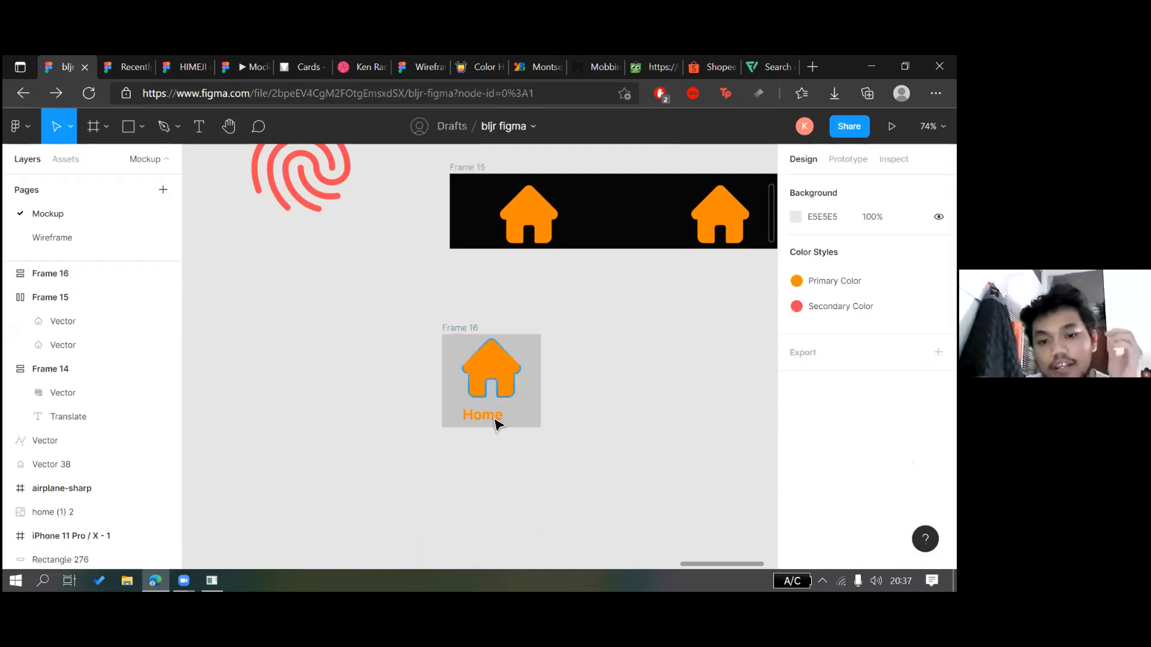
left_click(494, 419, "shift")
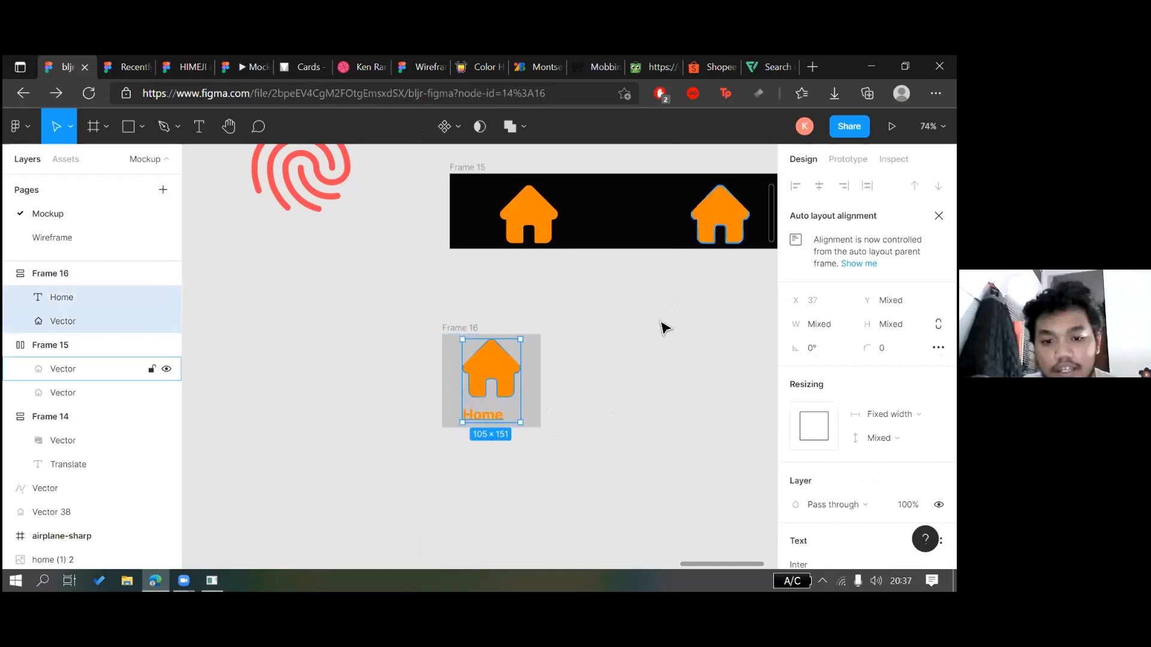
left_click(583, 383)
key("ctrl+z")
key("ctrl+z")
key("ctrl+z")
key("ctrl+z")
key("ctrl+z")
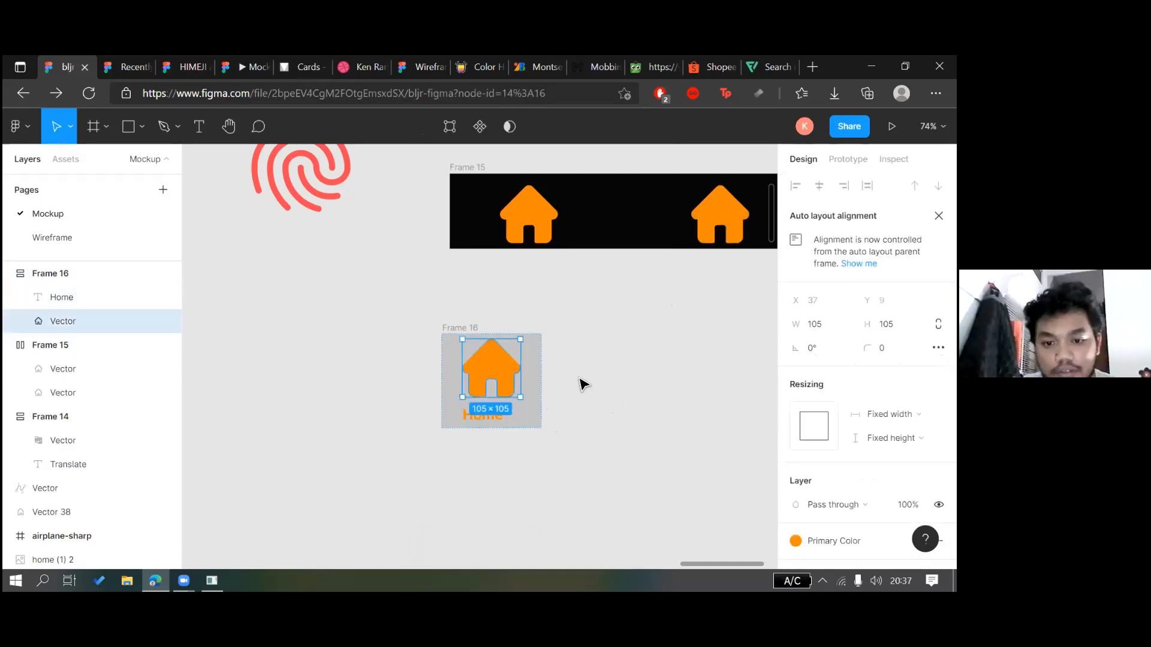
Group the house icon with its Home label
left_click(495, 400)
left_click(489, 381)
left_click(493, 414, "shift")
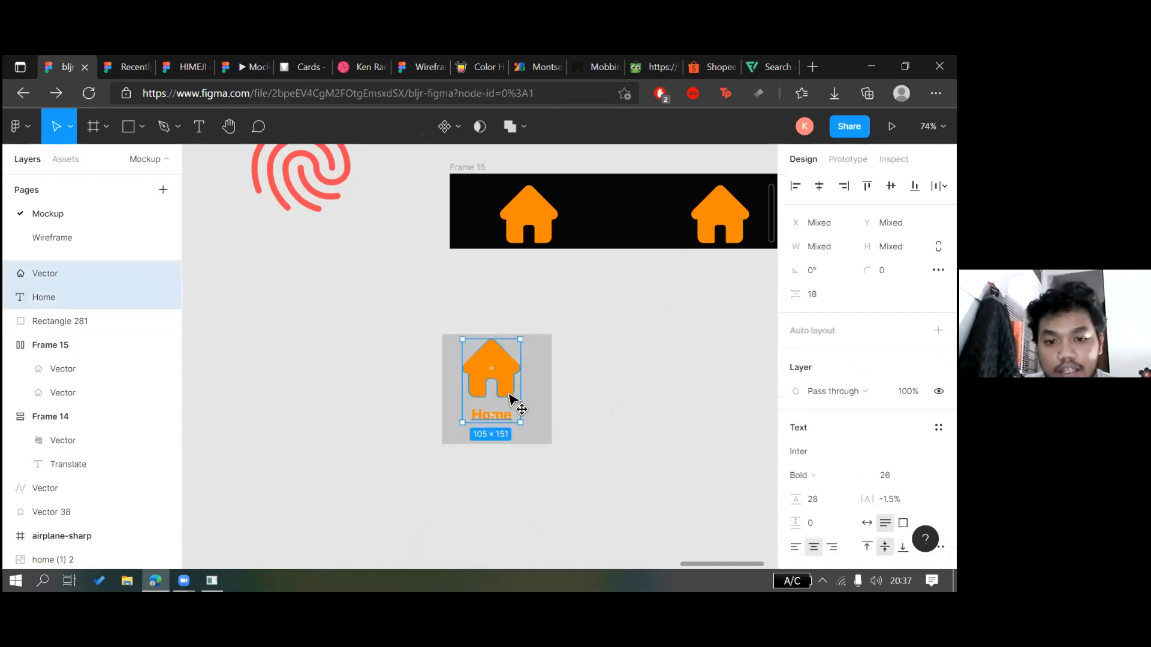
left_click_drag(514, 404, 520, 391)
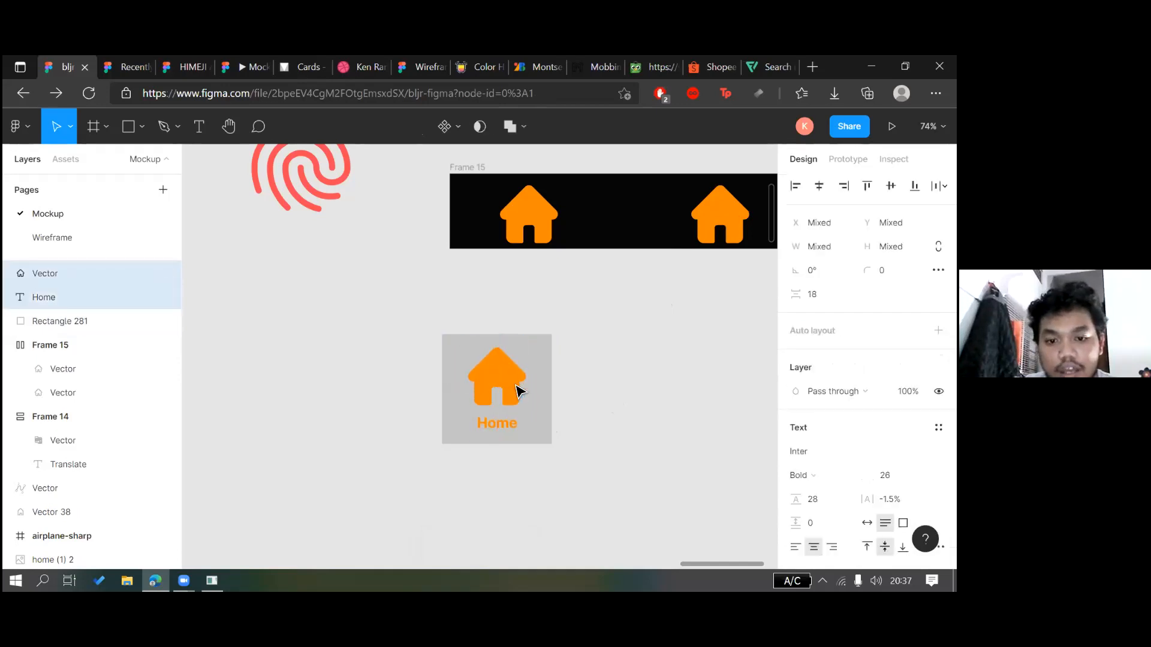
key("ctrl+g")
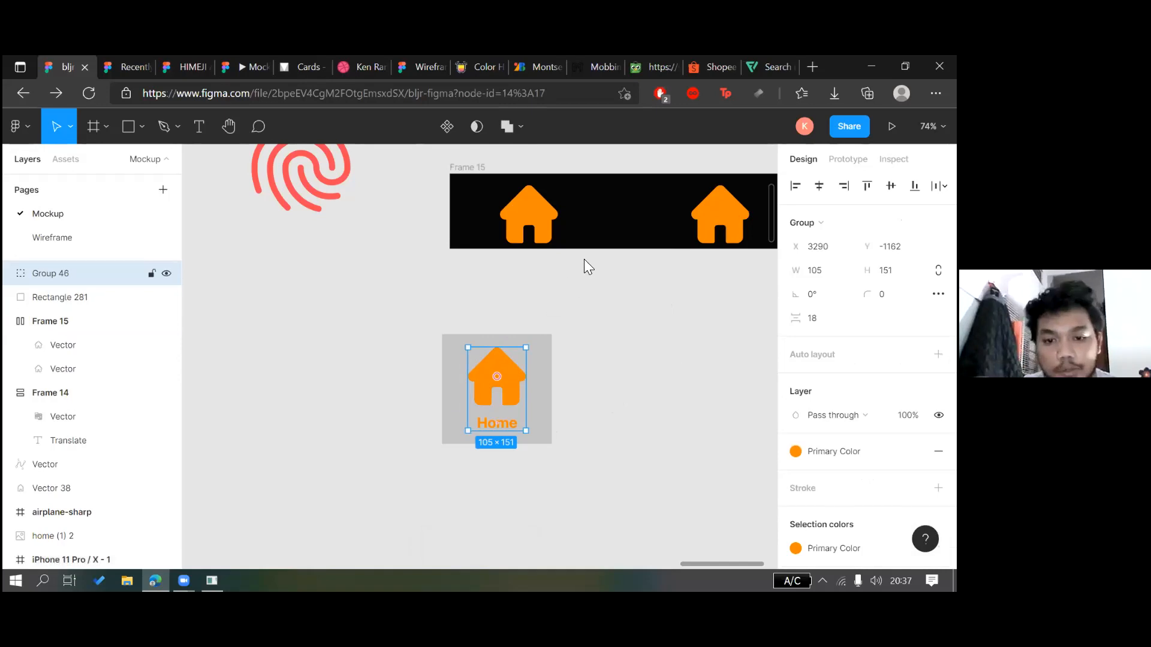
Wrap the house group and grey square together in auto layout as Frame 16
right_click(583, 258)
left_click(67, 286)
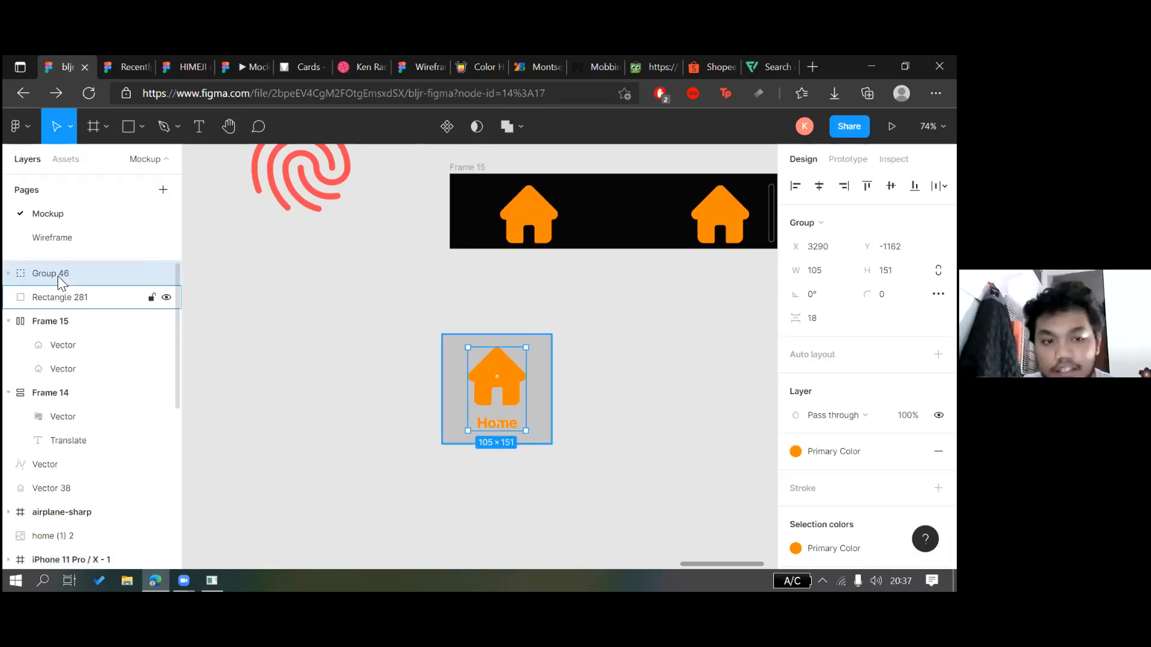
left_click(613, 386)
left_click_drag(611, 376, 503, 392)
left_click(938, 307)
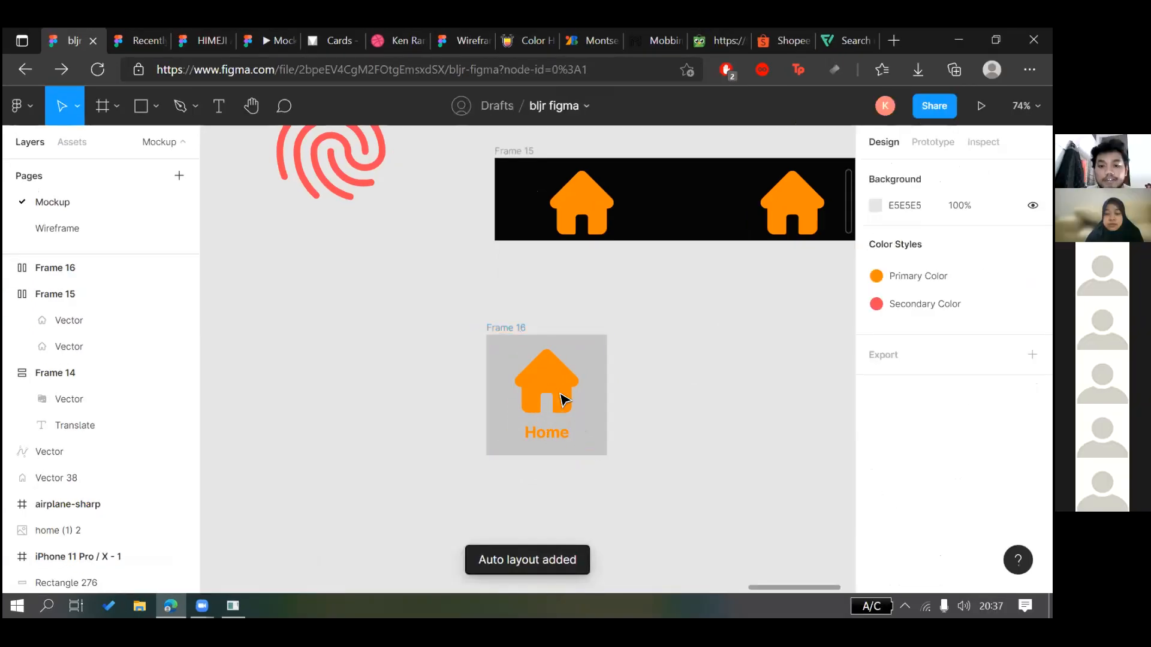
Duplicate the house button so Frame 16 holds two Home buttons side by side
left_click(563, 399)
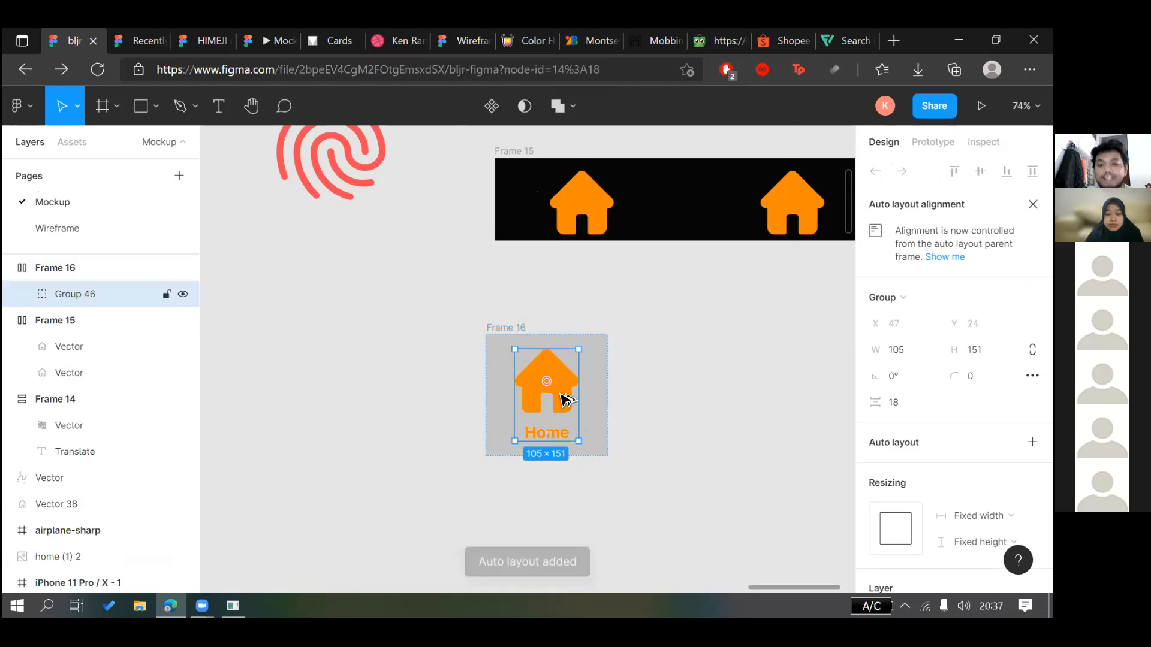
key("ctrl+d")
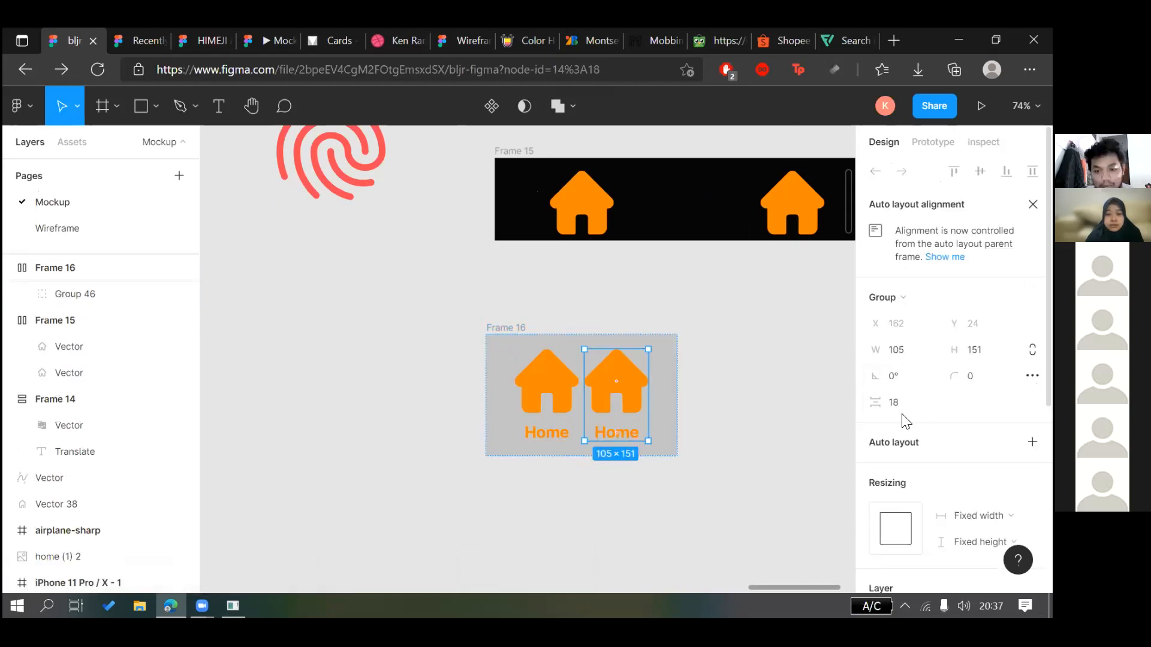
left_click(779, 403)
left_click(628, 384)
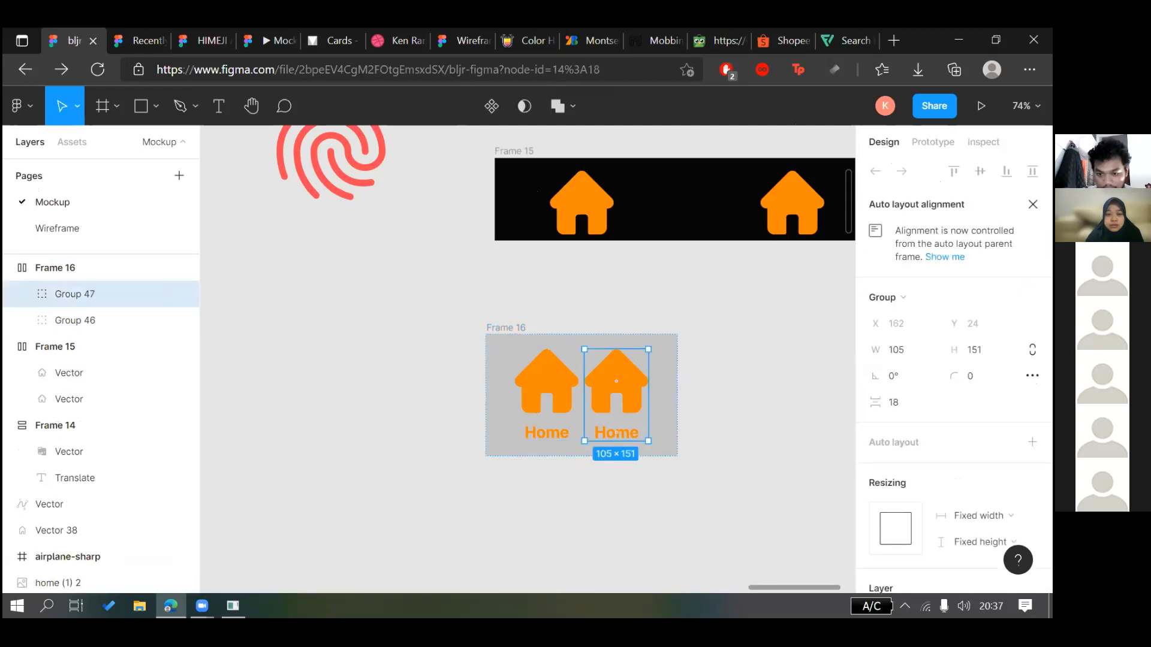
scroll(616, 433, "down", 1)
scroll(932, 366, "down", 5)
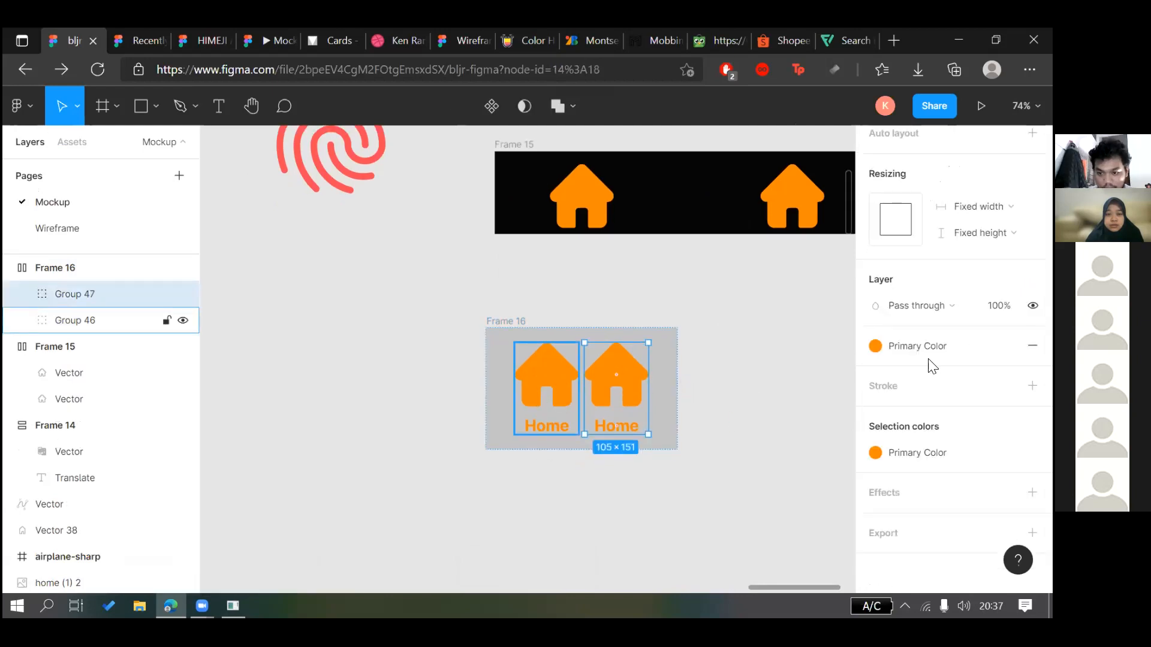
left_click(547, 384, "shift")
scroll(904, 382, "up", 4)
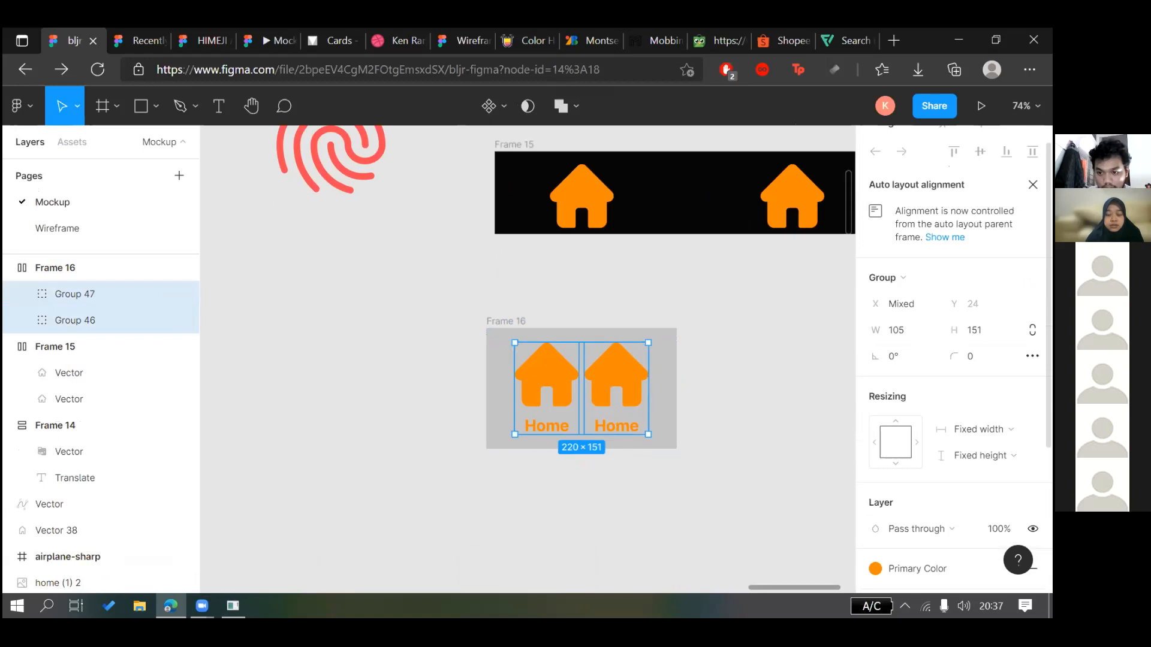
scroll(983, 438, "up", 1)
left_click(982, 448)
left_click(748, 423)
left_click(506, 314)
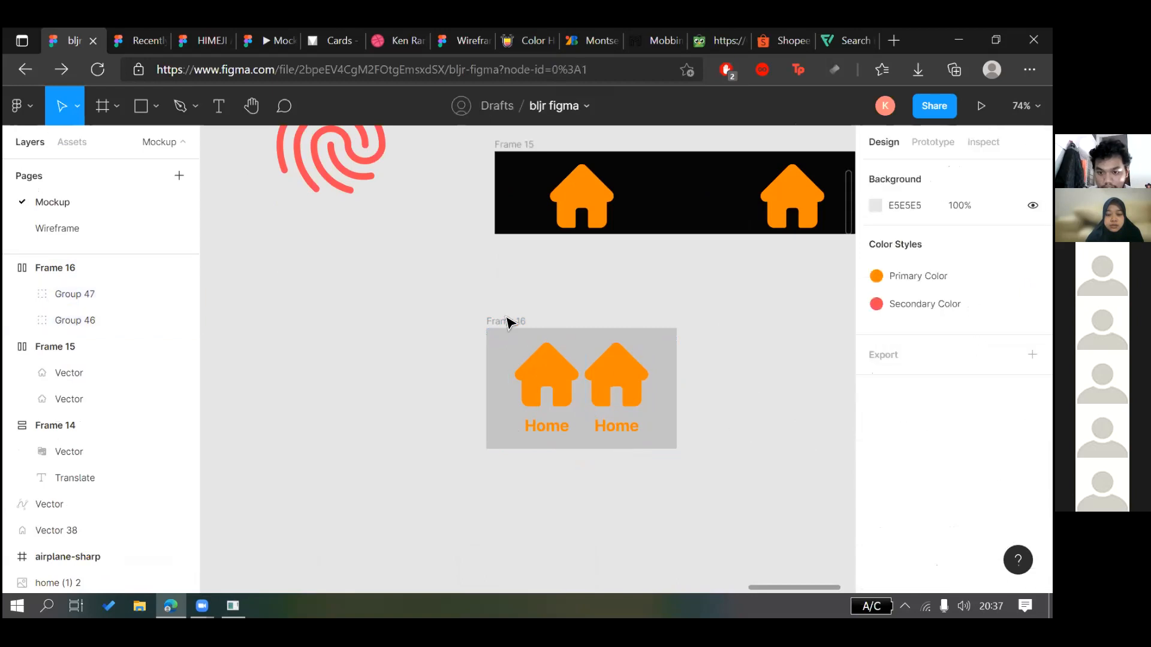
Set the spacing between the two buttons in Frame 16 to 81
left_click(588, 370)
left_click(938, 382)
key("Up")
type("81")
key("Return")
Drill into the second button (Group 47) to select its house vector, then deselect
left_click(393, 404)
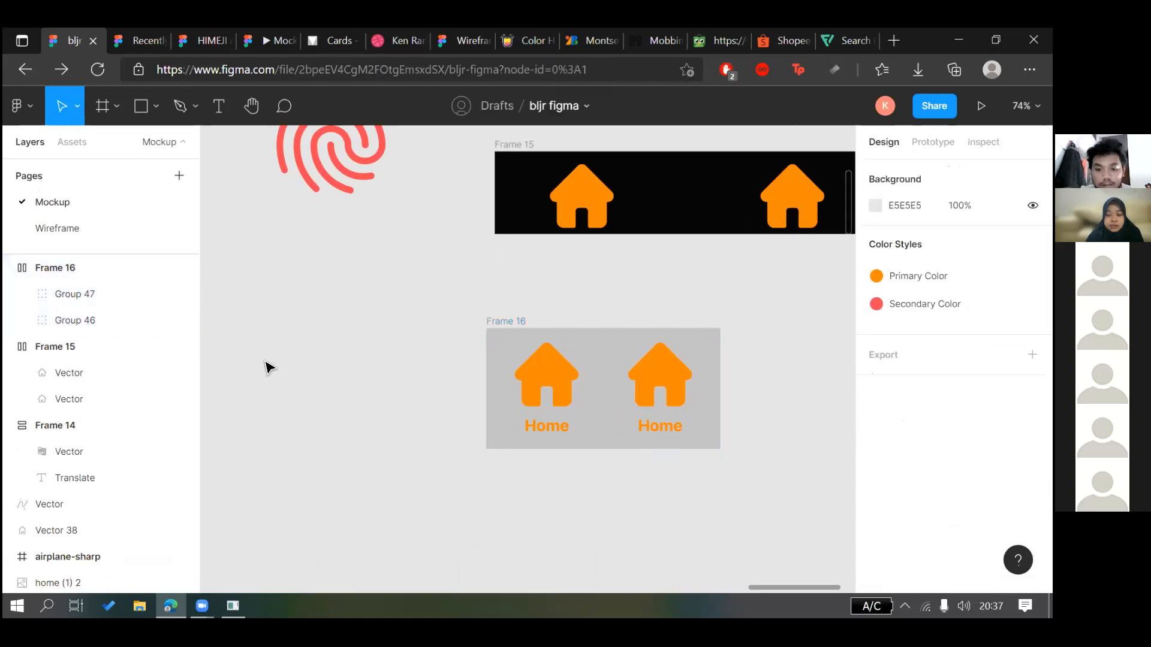
scroll(312, 359, "down", 5)
left_click(309, 352)
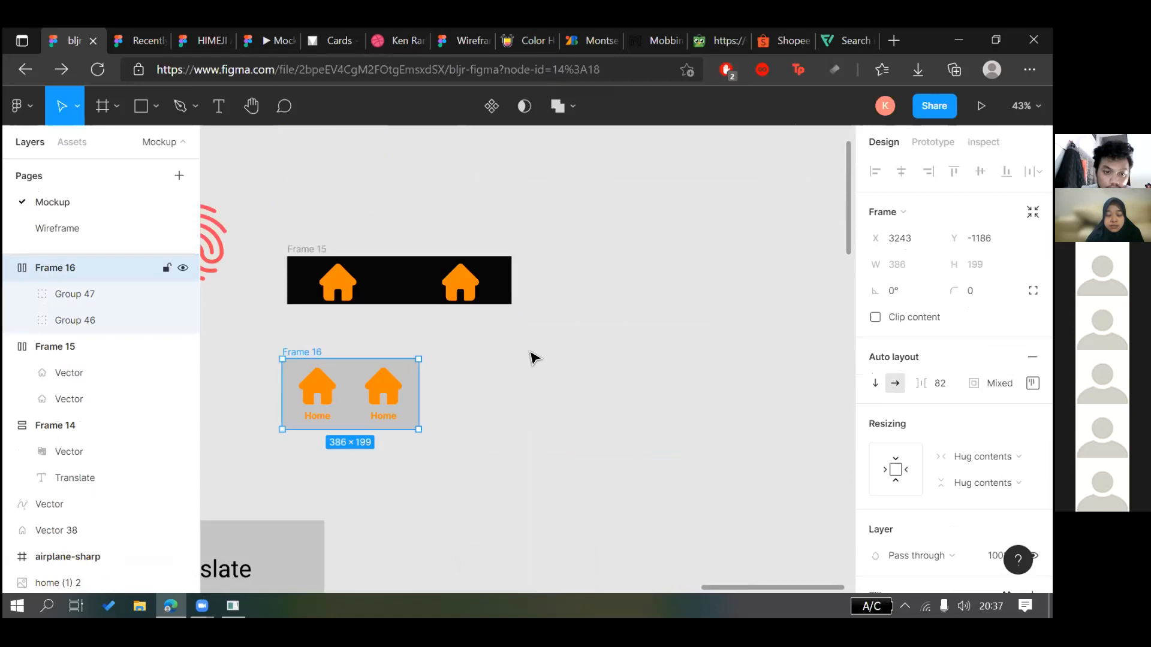
left_click(552, 383)
scroll(552, 383, "right", 3)
scroll(552, 383, "up", 3)
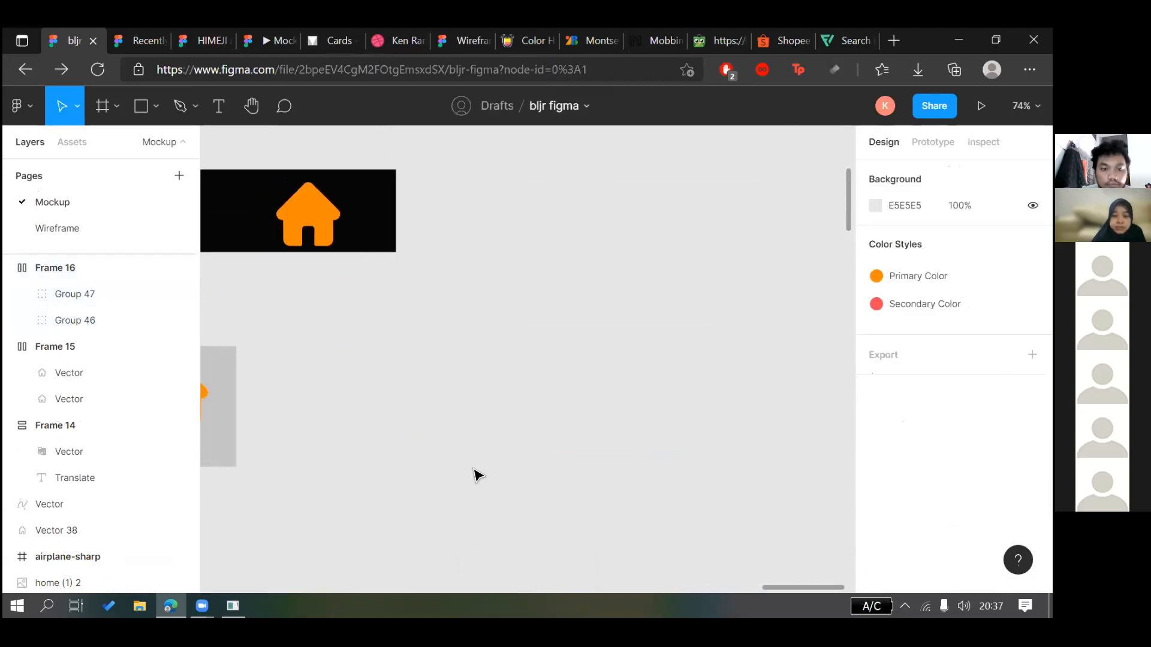
left_click(461, 446)
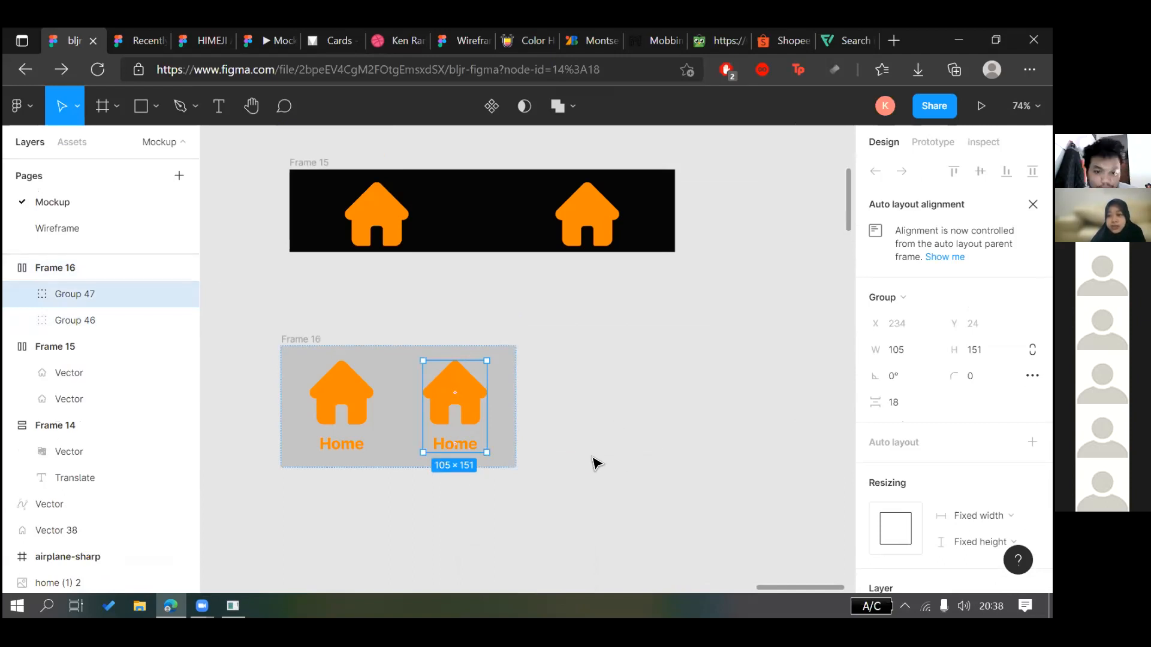
scroll(599, 446, "left", 4)
left_click(601, 433)
double_click(731, 385)
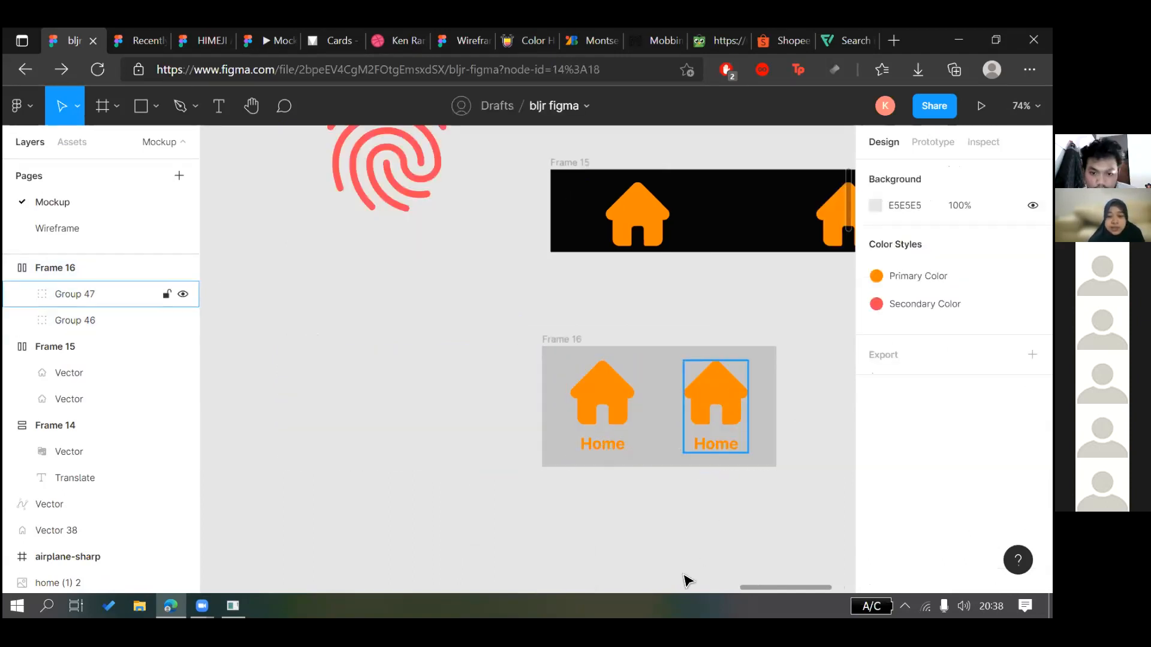
left_click(675, 563)
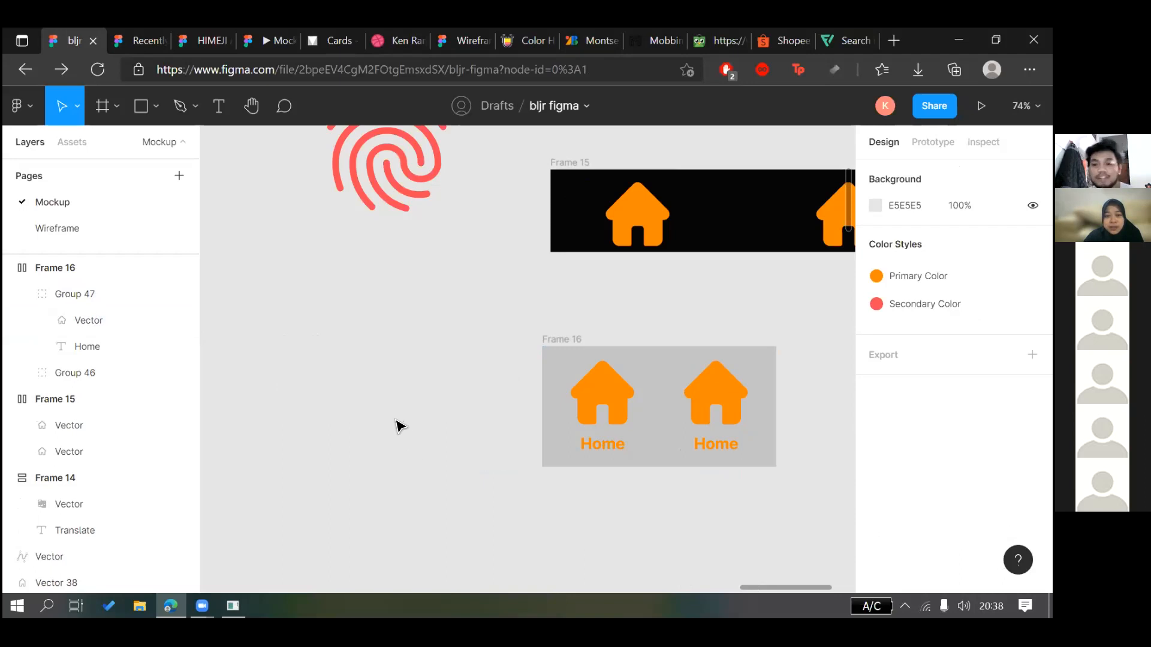
scroll(400, 422, "down", 1)
scroll(469, 380, "down", 3)
scroll(469, 381, "left", 4)
scroll(574, 360, "down", 7)
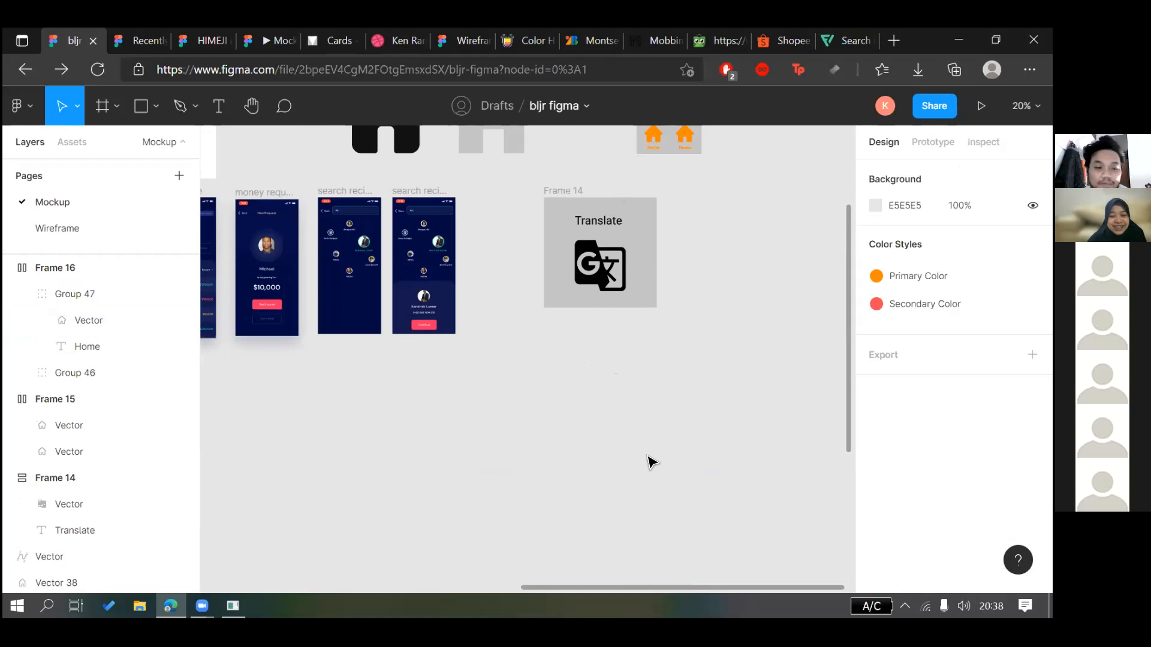
scroll(689, 353, "up", 3)
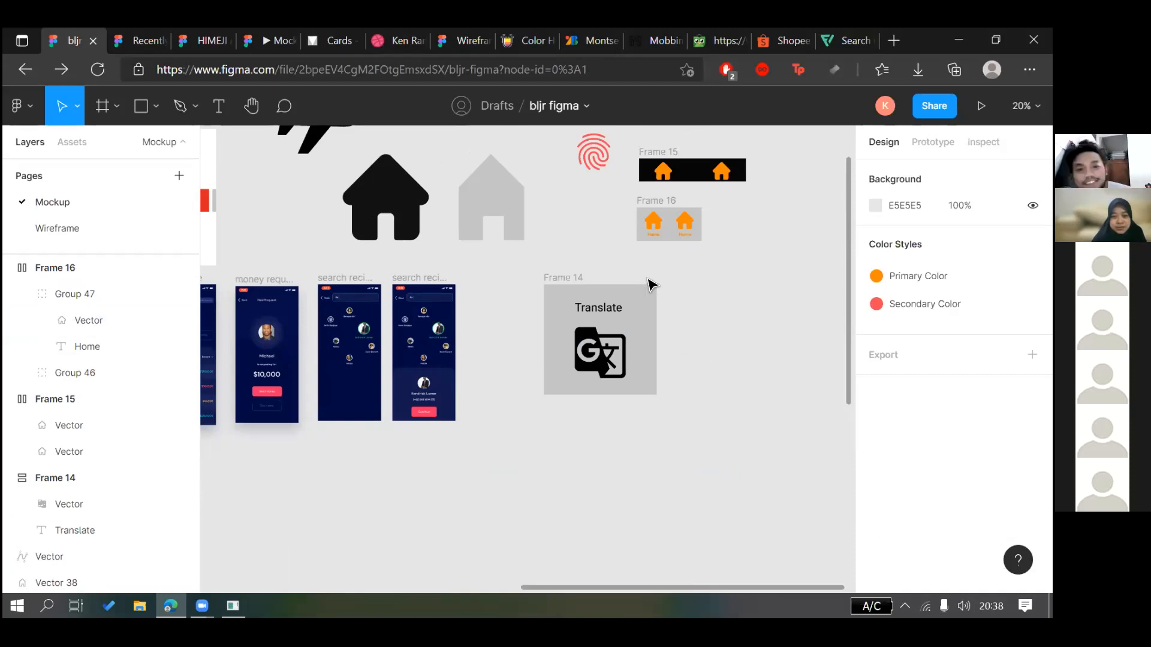
scroll(611, 294, "up", 3)
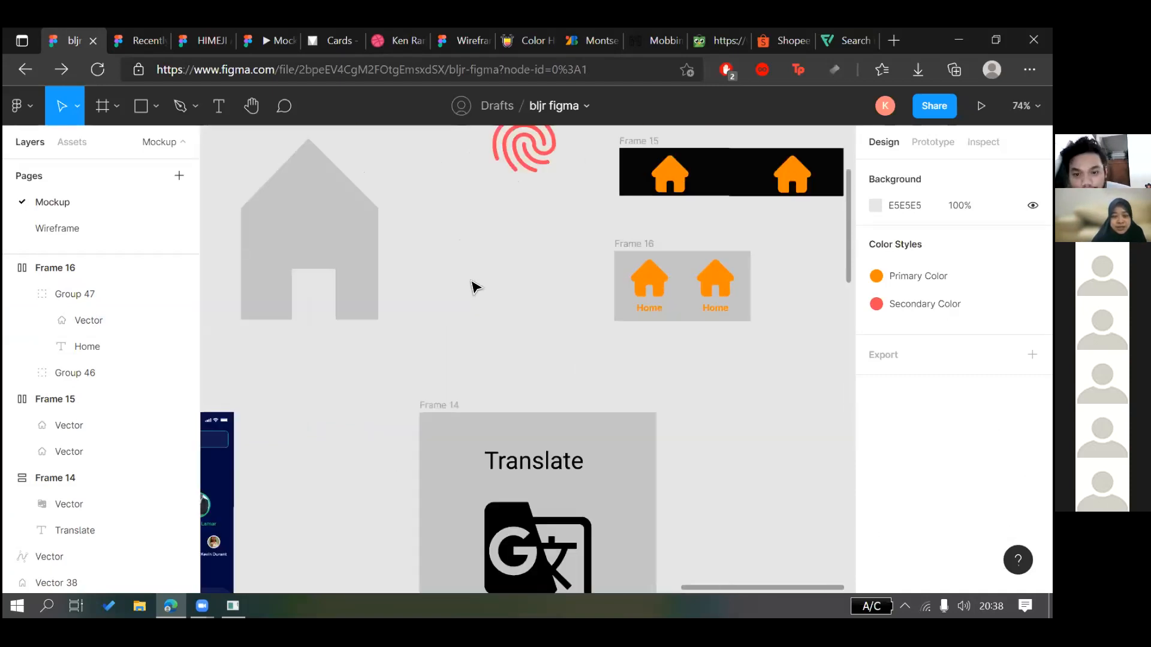
left_click(382, 241)
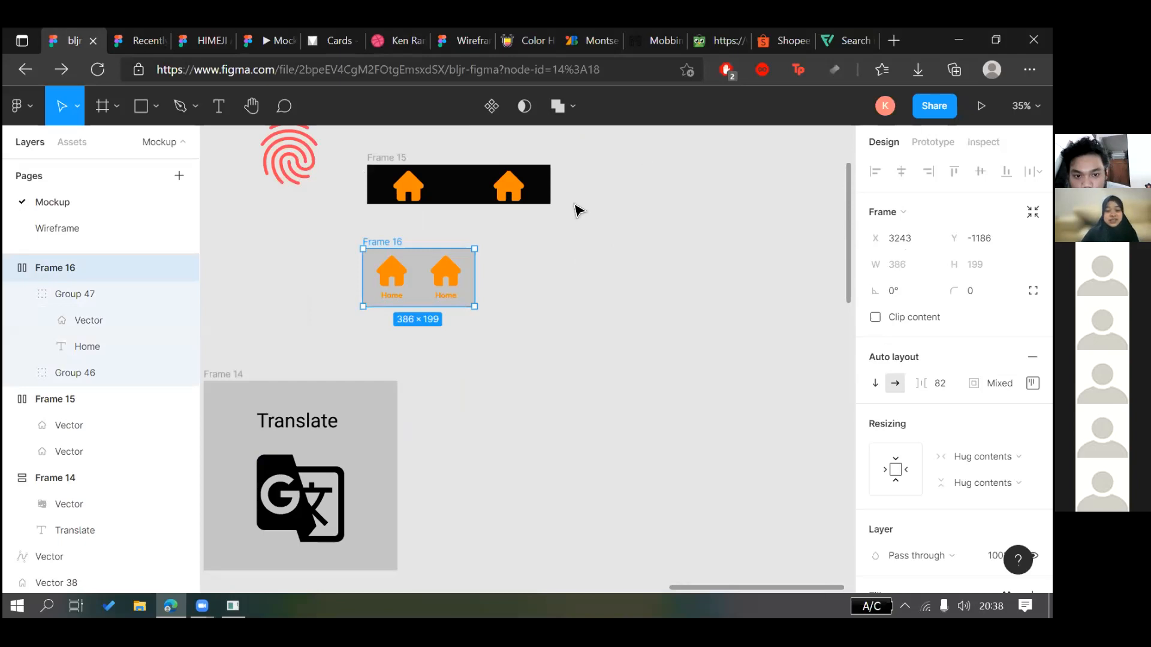
left_click(503, 316)
scroll(611, 298, "left", 5)
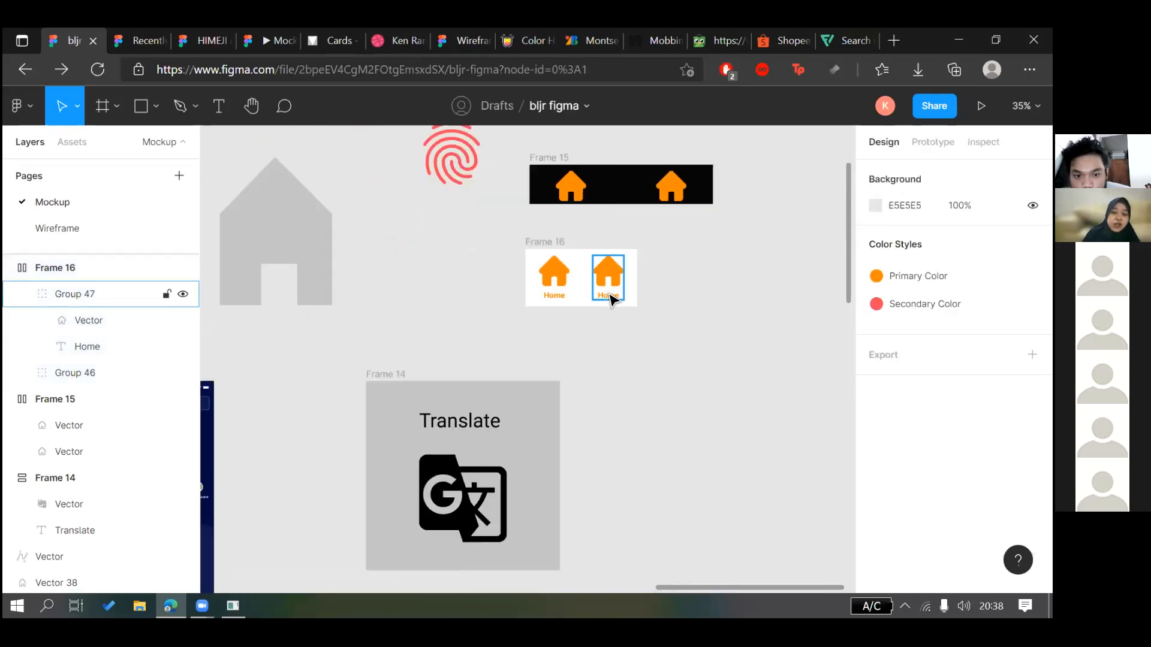
left_click(612, 296)
Retype the second button's Home label as Translate
double_click(608, 296)
double_click(608, 296)
type("Translate")
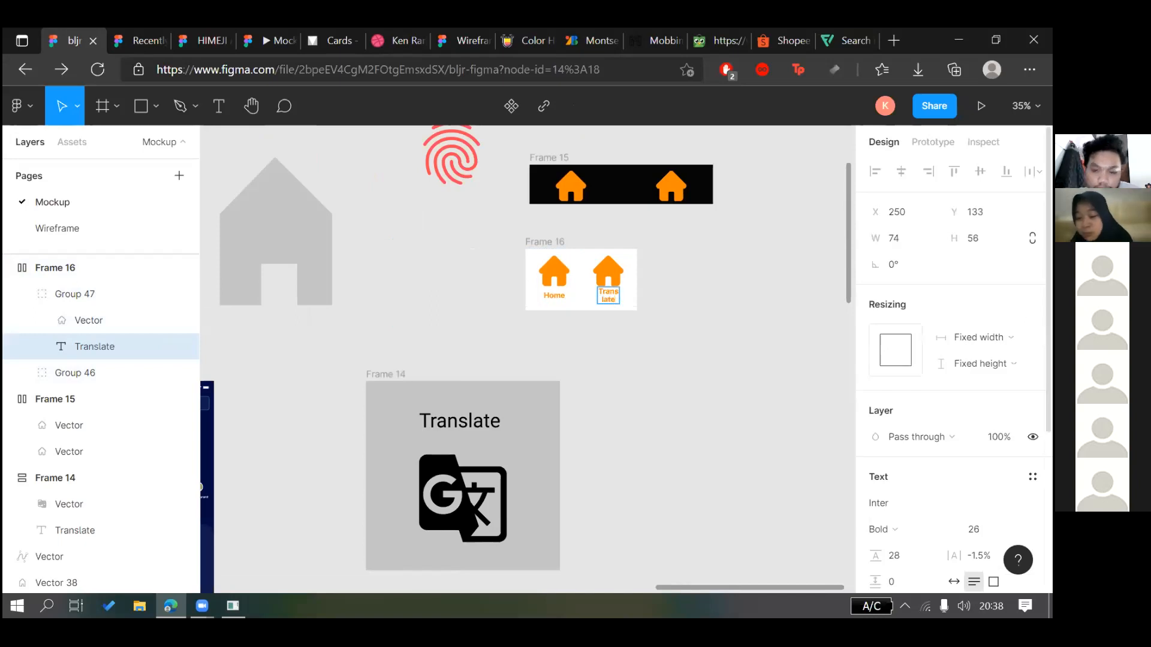
scroll(953, 360, "down", 2)
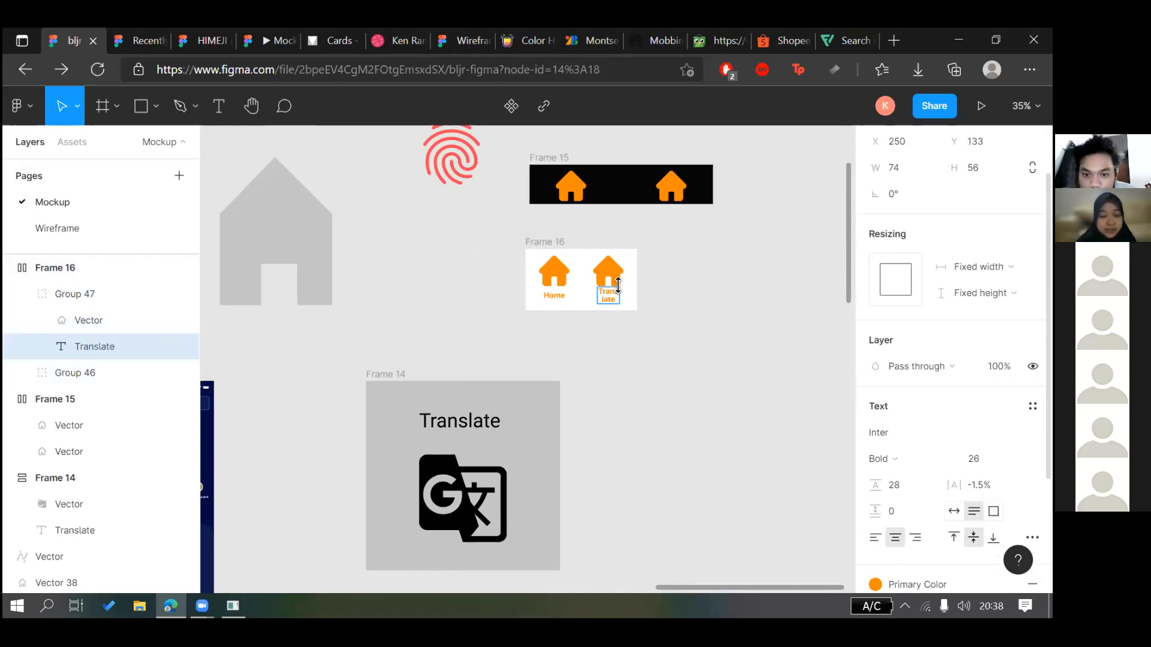
Delete the house icon from the second button
left_click(464, 501)
left_click(609, 272)
double_click(609, 271)
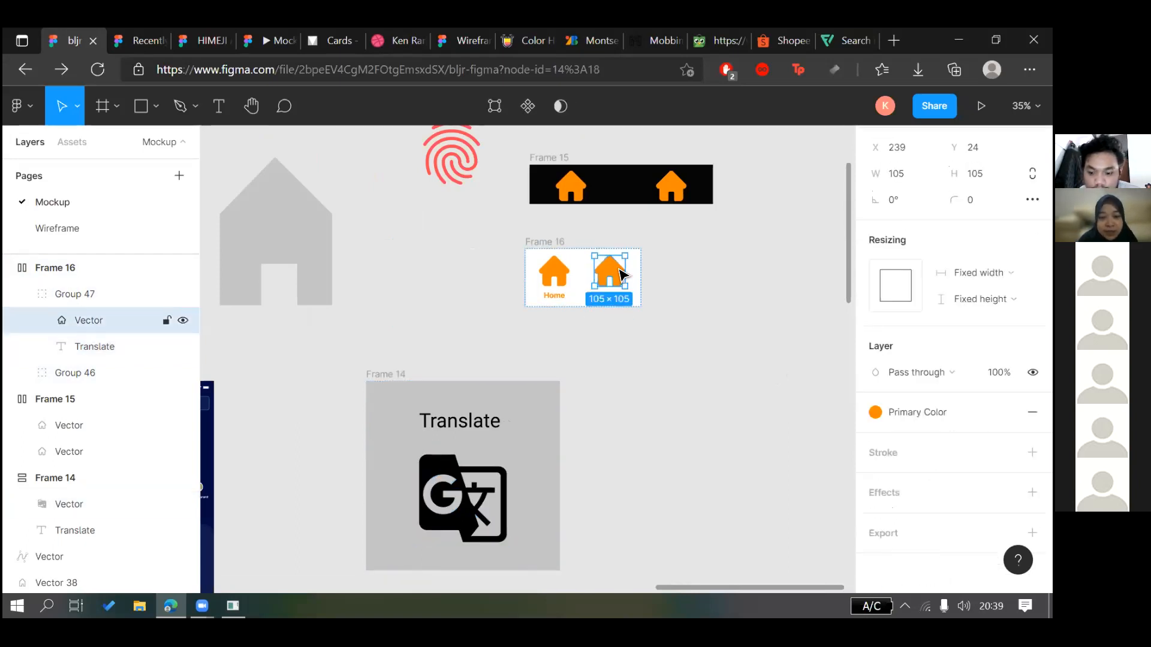
key("Delete")
Move the translate icon from Frame 14 into Frame 16 beside the Translate label
left_click_drag(465, 495, 654, 355)
left_click(556, 240)
left_click_drag(103, 454, 619, 324)
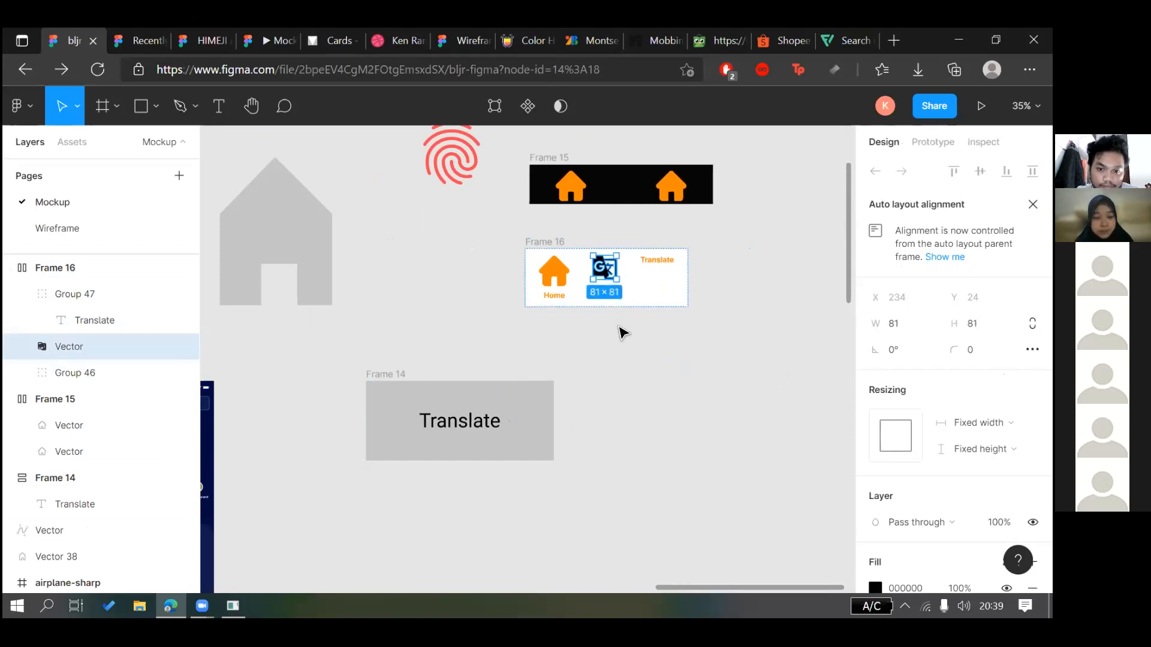
scroll(601, 271, "up", 1)
left_click(645, 279)
mouse_move(603, 268)
left_mouse_down()
mouse_move(653, 285)
mouse_move(613, 285)
mouse_move(642, 296)
mouse_move(663, 283)
mouse_move(611, 271)
left_mouse_up()
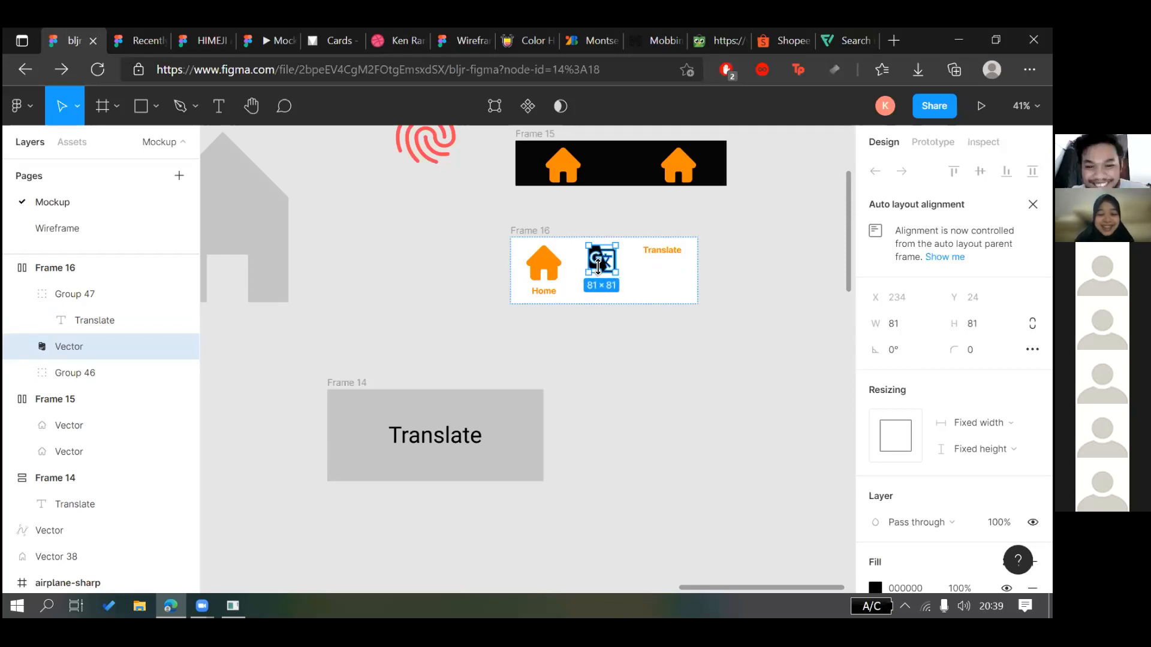
left_click_drag(600, 264, 668, 260)
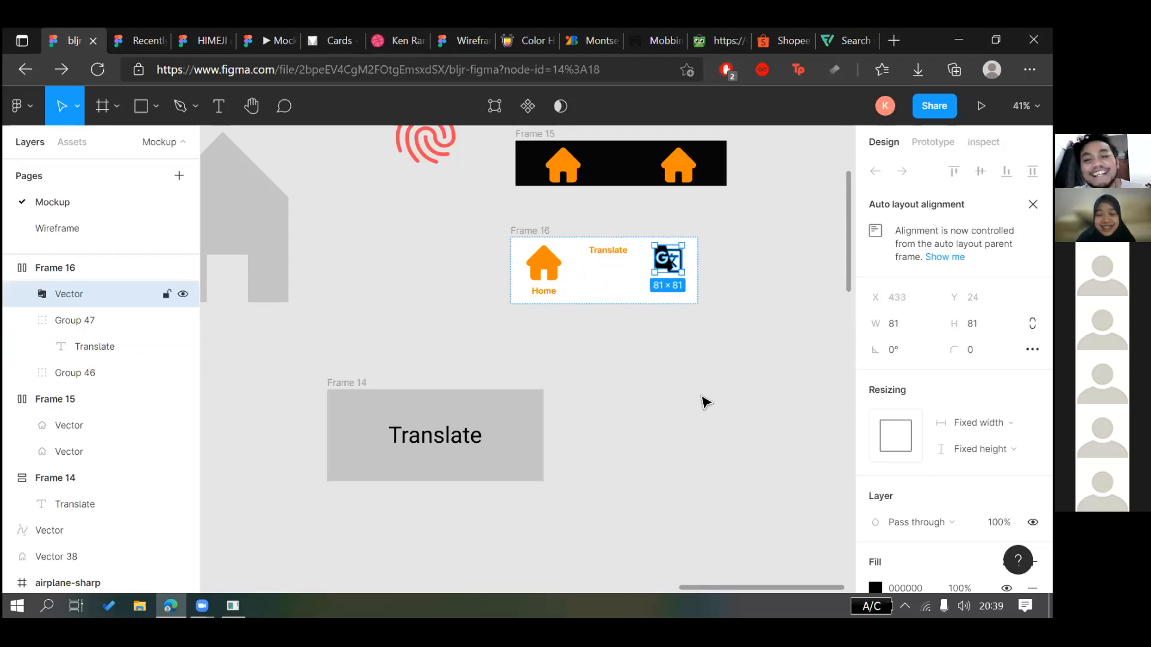
Undo the icon's placement and pull the translate icon and Translate label out of Frame 16
left_click(699, 428)
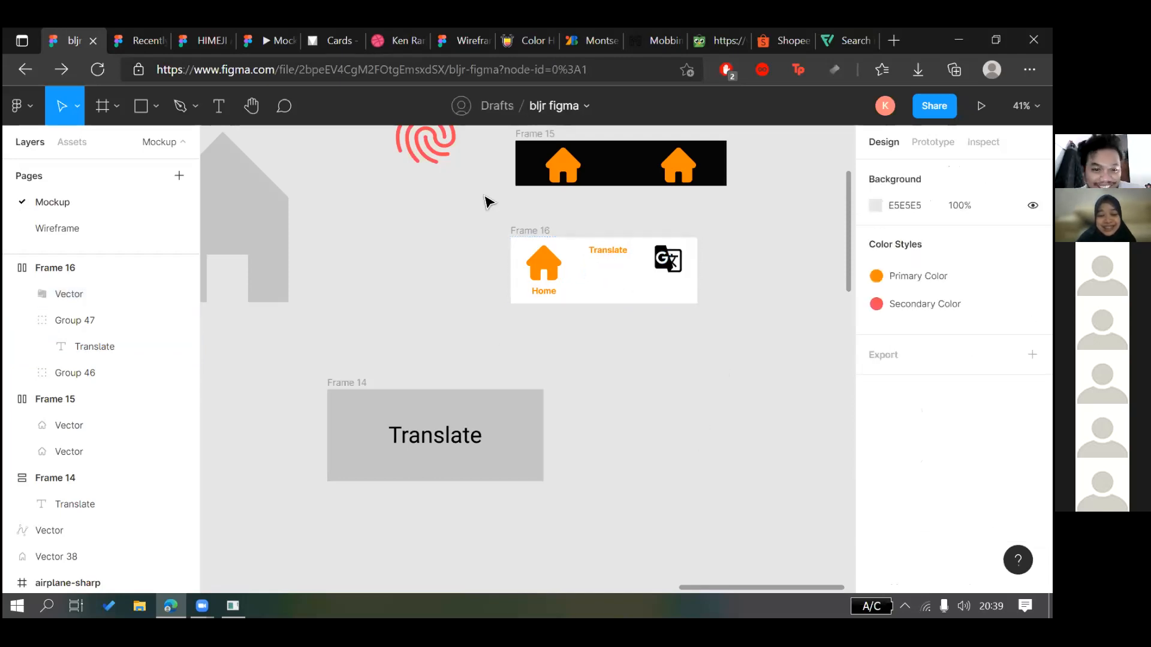
scroll(665, 251, "up", 2)
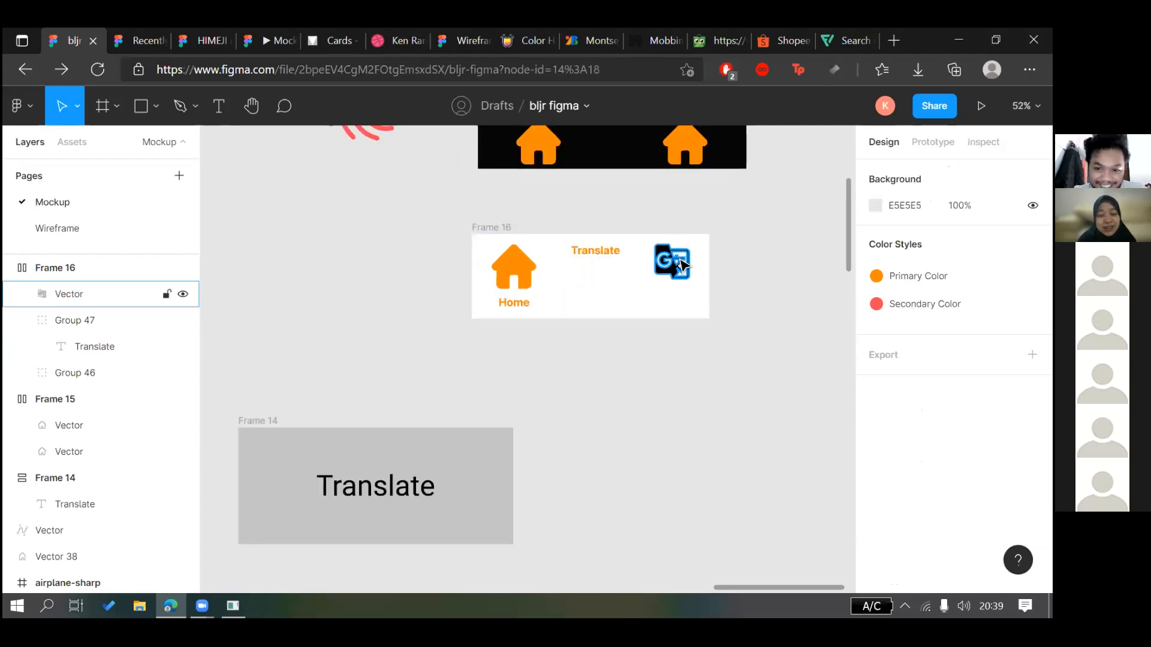
left_click(676, 261)
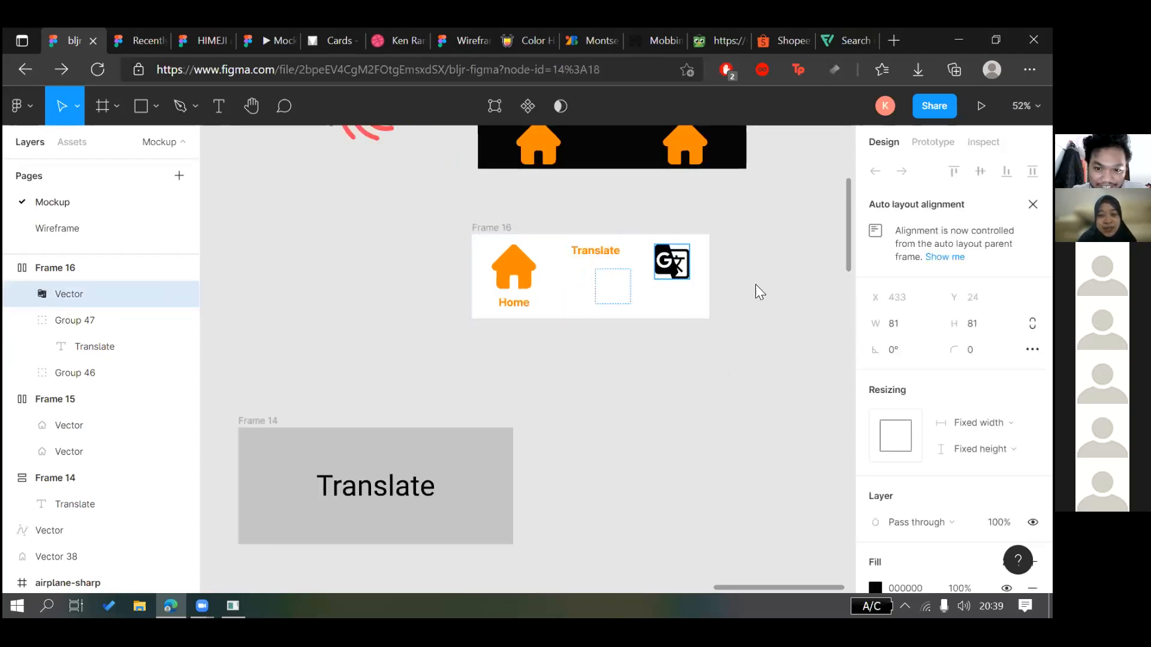
left_click(732, 339)
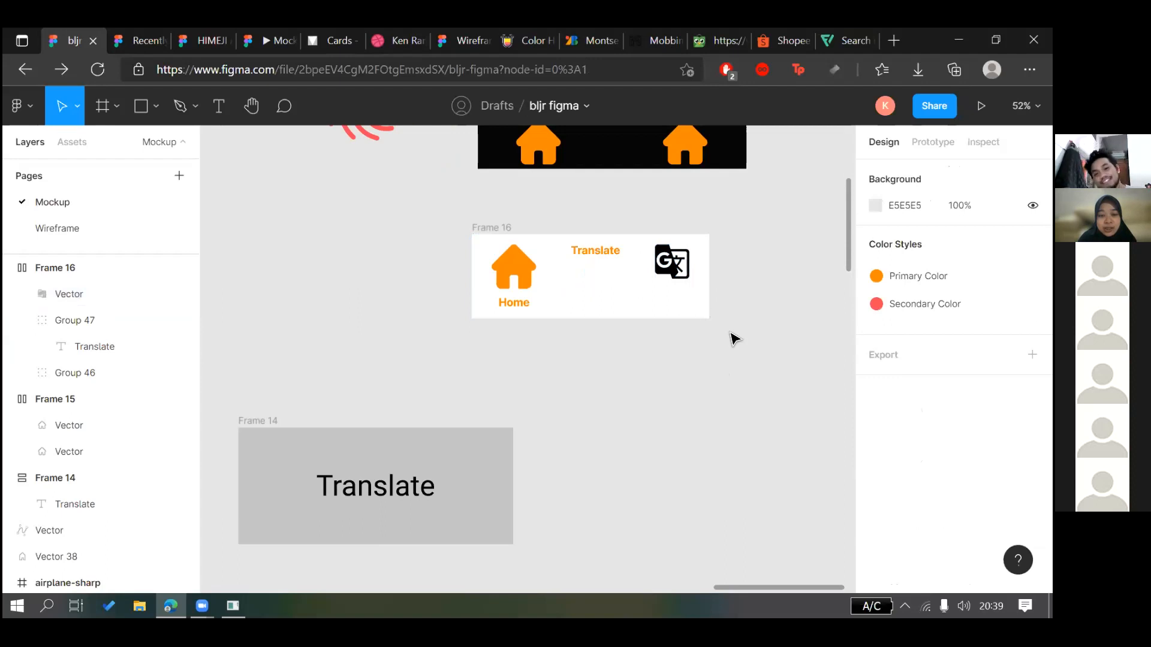
key("ctrl+z")
key("ctrl+z")
key("ctrl+z")
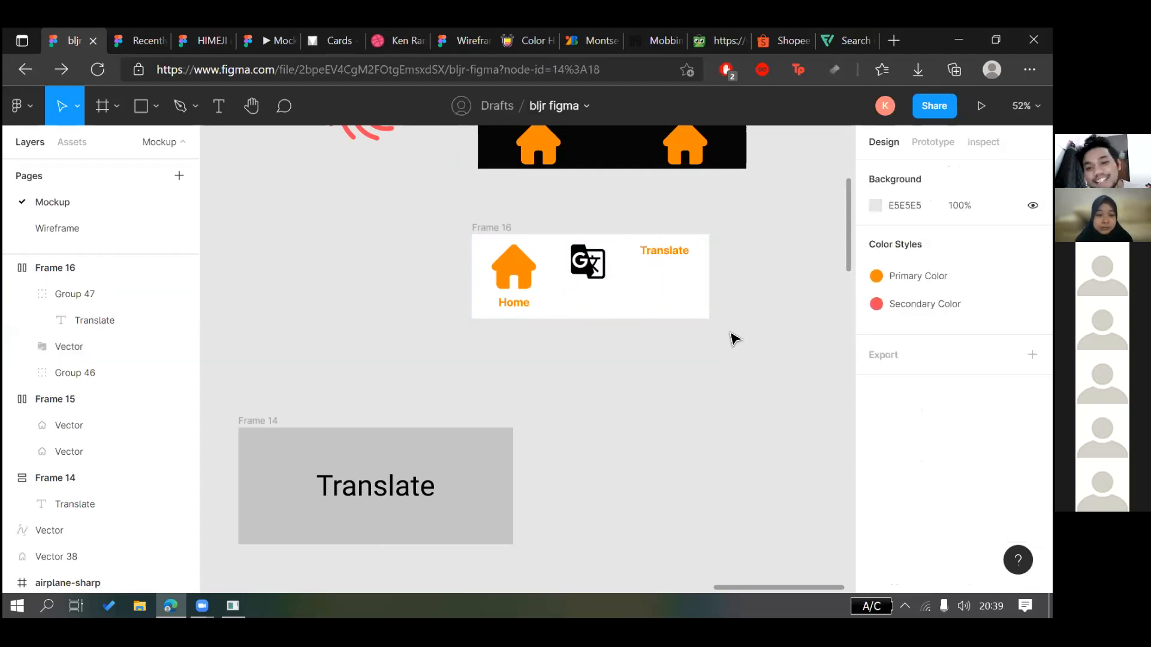
key("ctrl+shift+z")
key("ctrl+shift+z")
key("ctrl+z")
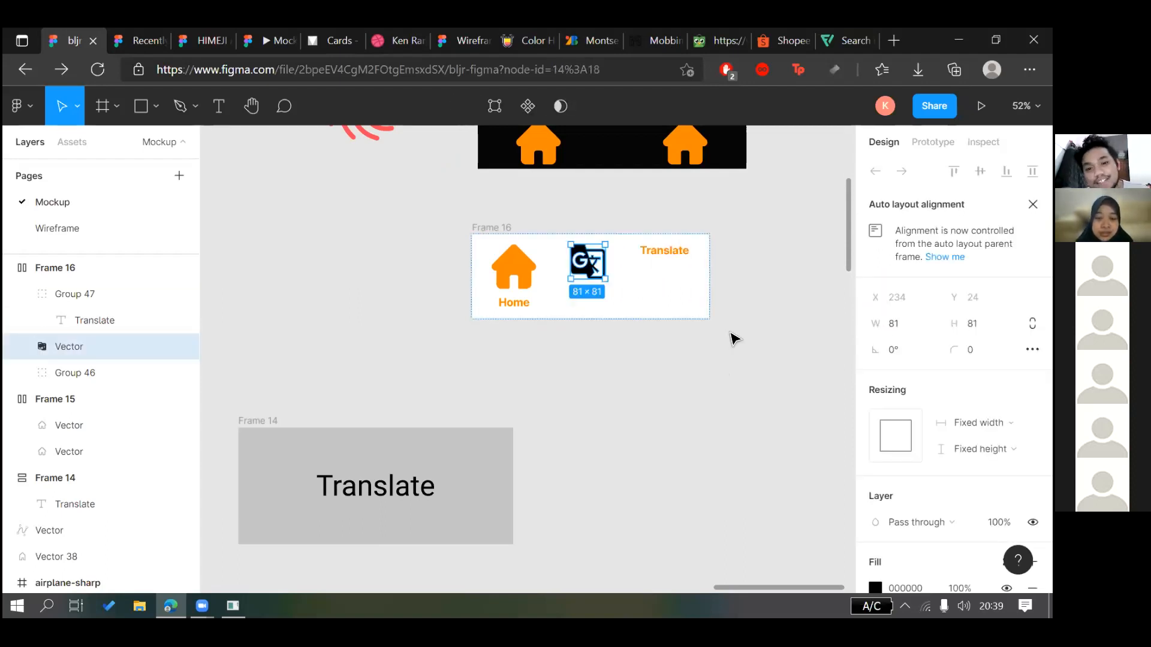
key("ctrl+z")
key("ctrl+z")
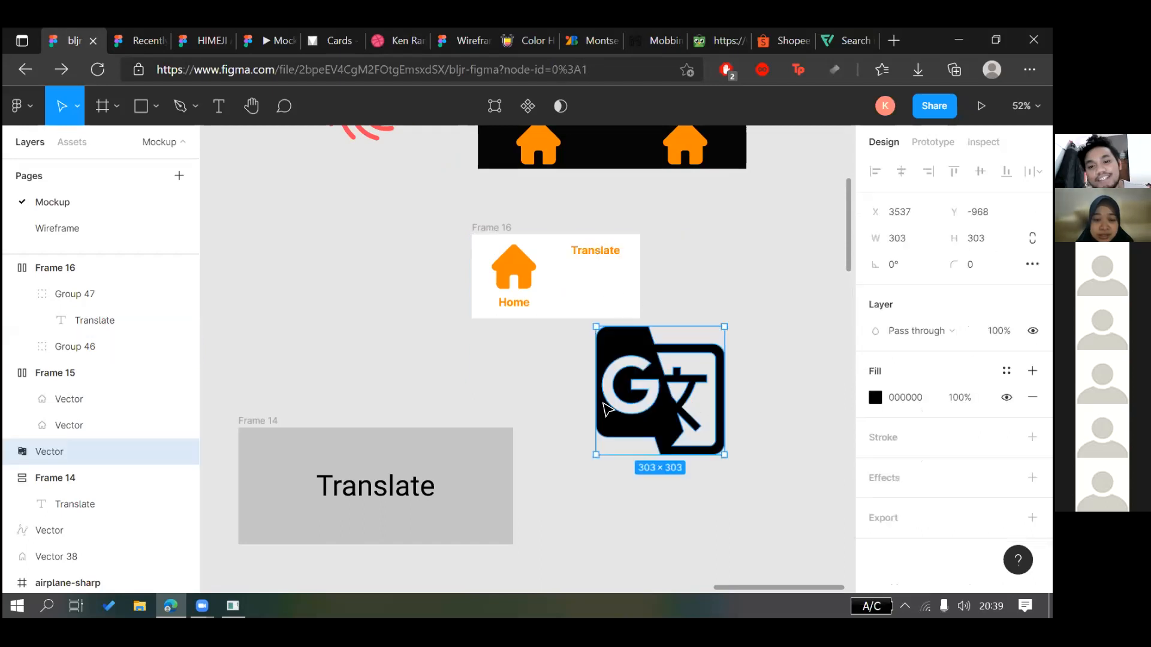
key("ctrl+z")
left_click_drag(601, 253, 680, 475)
left_click(720, 478)
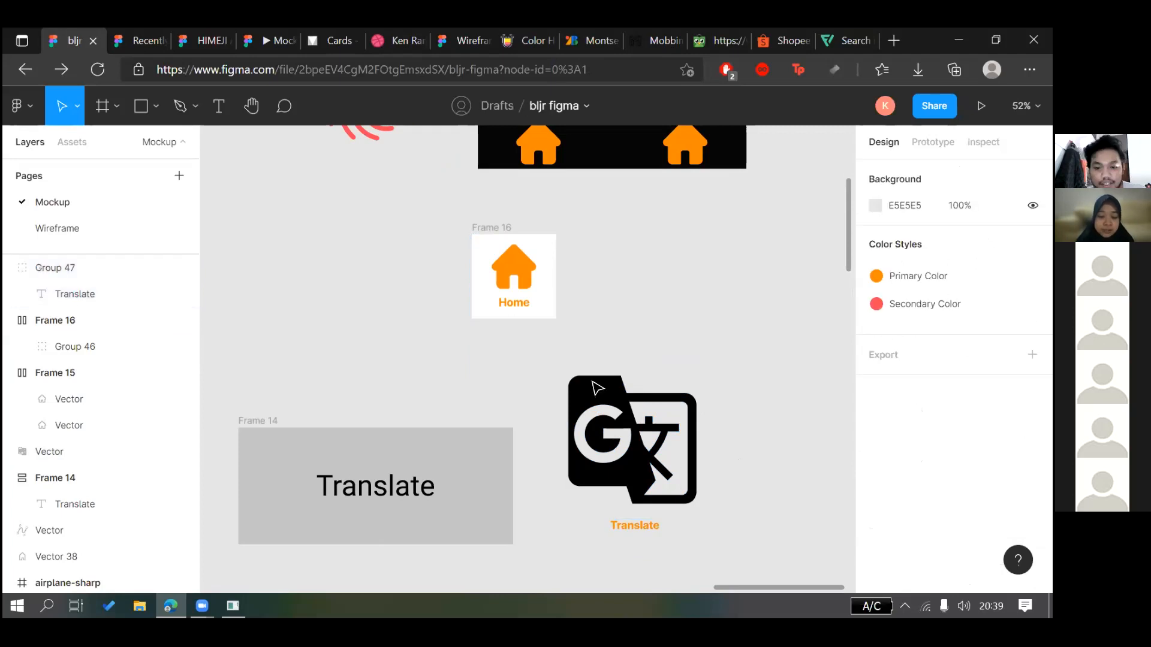
Resize the translate icon to 105×105 to match the house icon
double_click(533, 275)
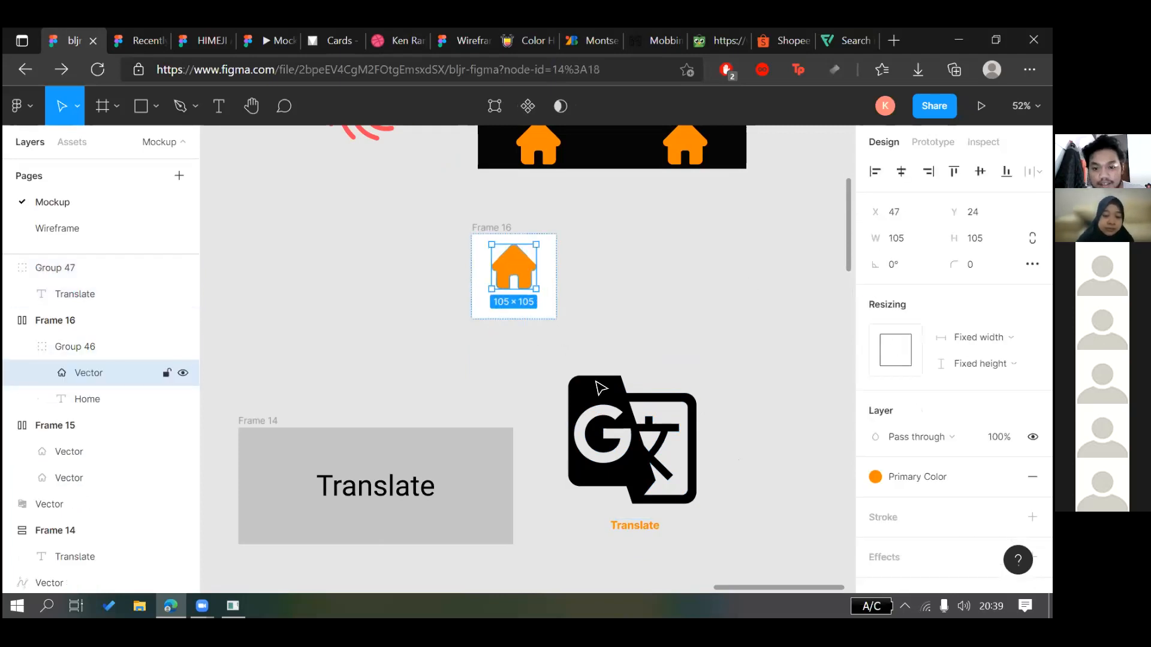
left_click(633, 444)
left_click(912, 239)
type("105")
key("Tab")
type("105")
key("Return")
Group the Translate label under the icon and move the group into Frame 16
left_click_drag(643, 526, 567, 371)
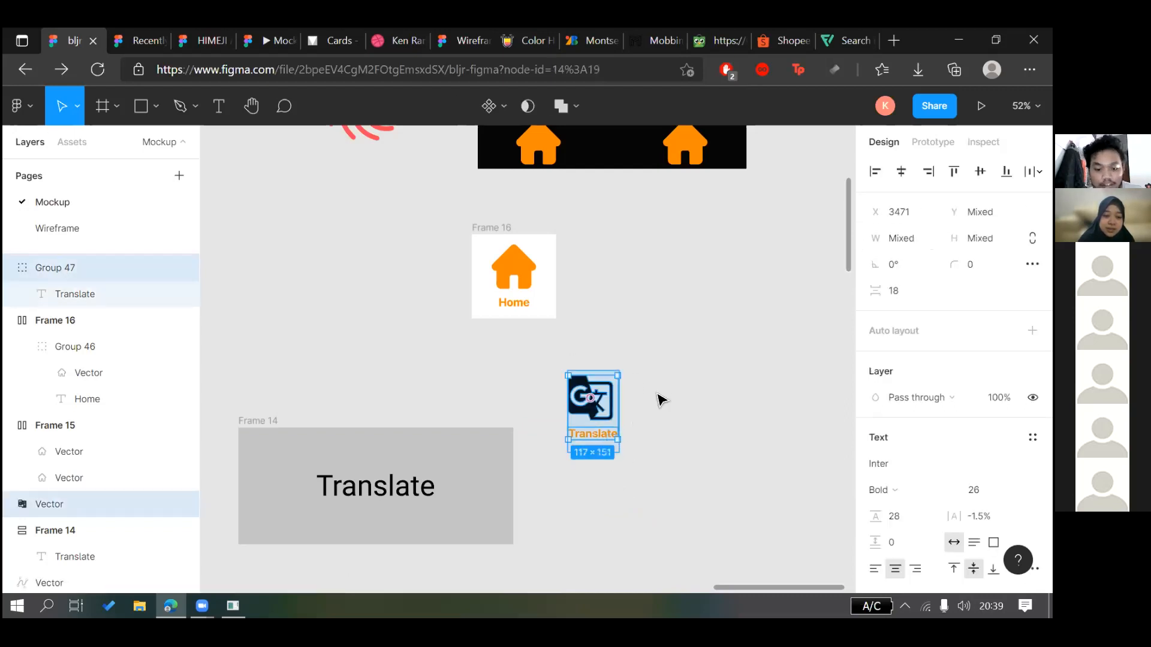
key("ctrl+g")
left_click(636, 458)
left_click_drag(585, 375, 668, 353)
left_click(633, 377)
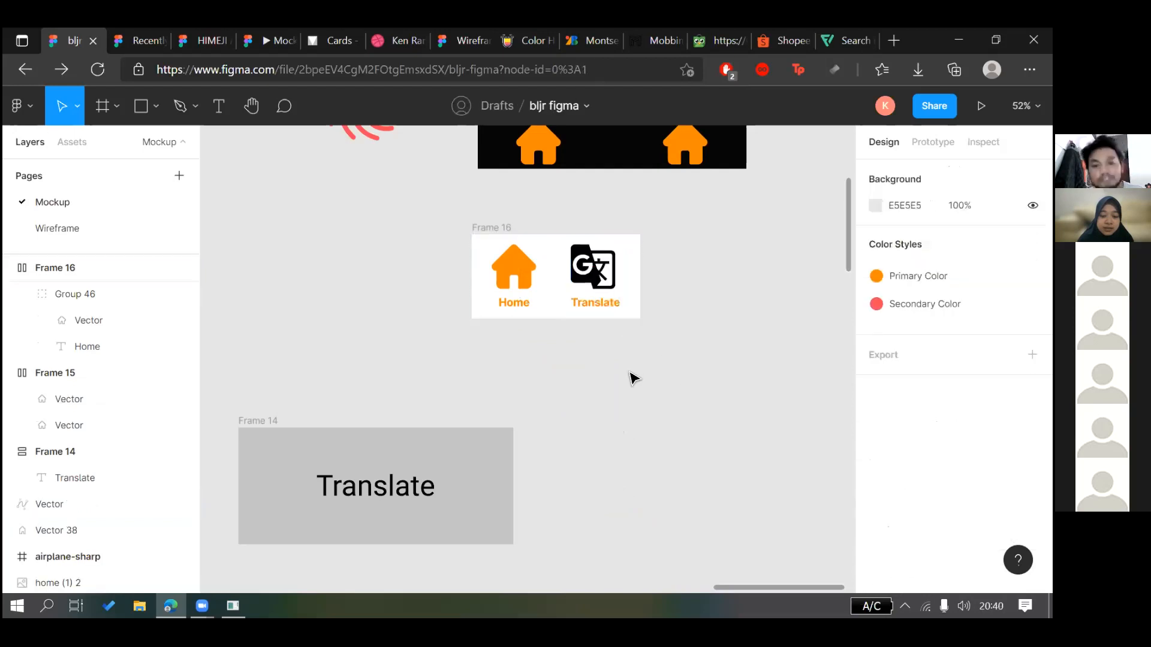
Apply the Primary Color style to the translate icon and its label
scroll(632, 377, "up", 1)
scroll(632, 376, "down", 2)
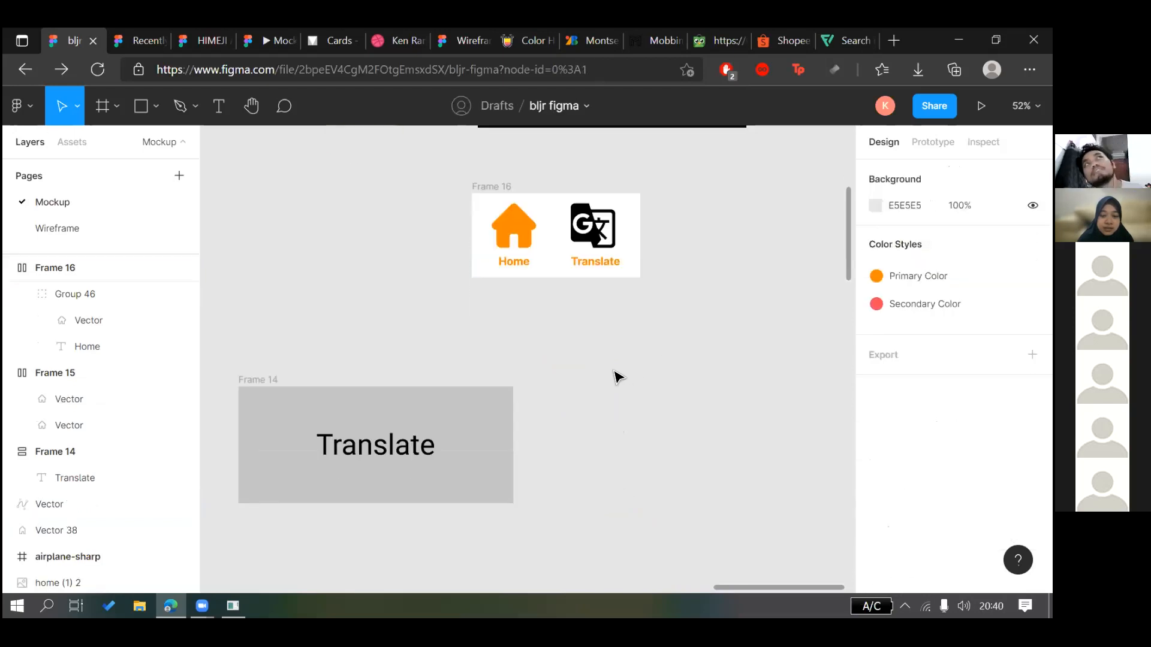
left_click(496, 187)
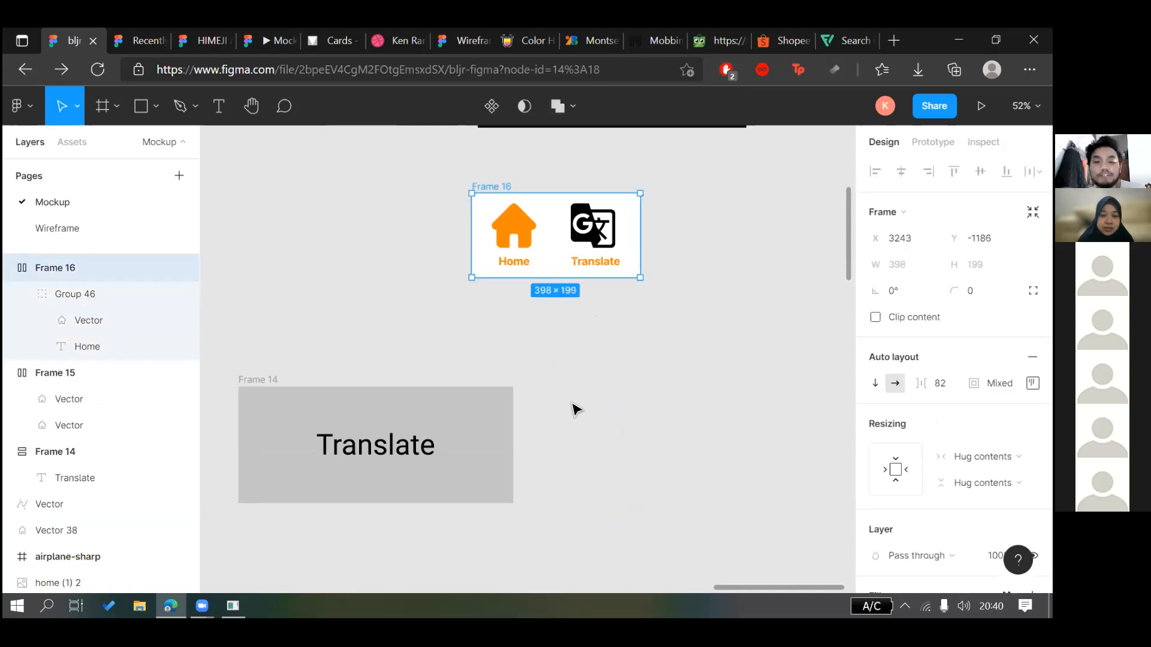
left_click(604, 228)
double_click(605, 227)
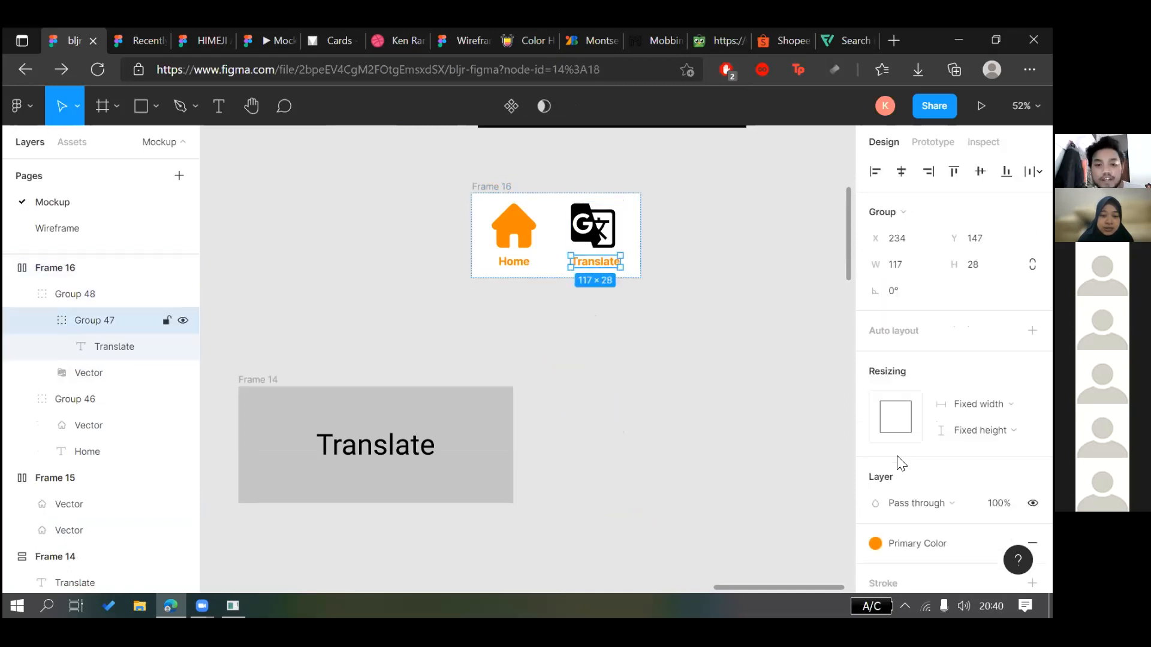
left_click(596, 224, "shift")
scroll(896, 462, "down", 5)
scroll(885, 473, "down", 3)
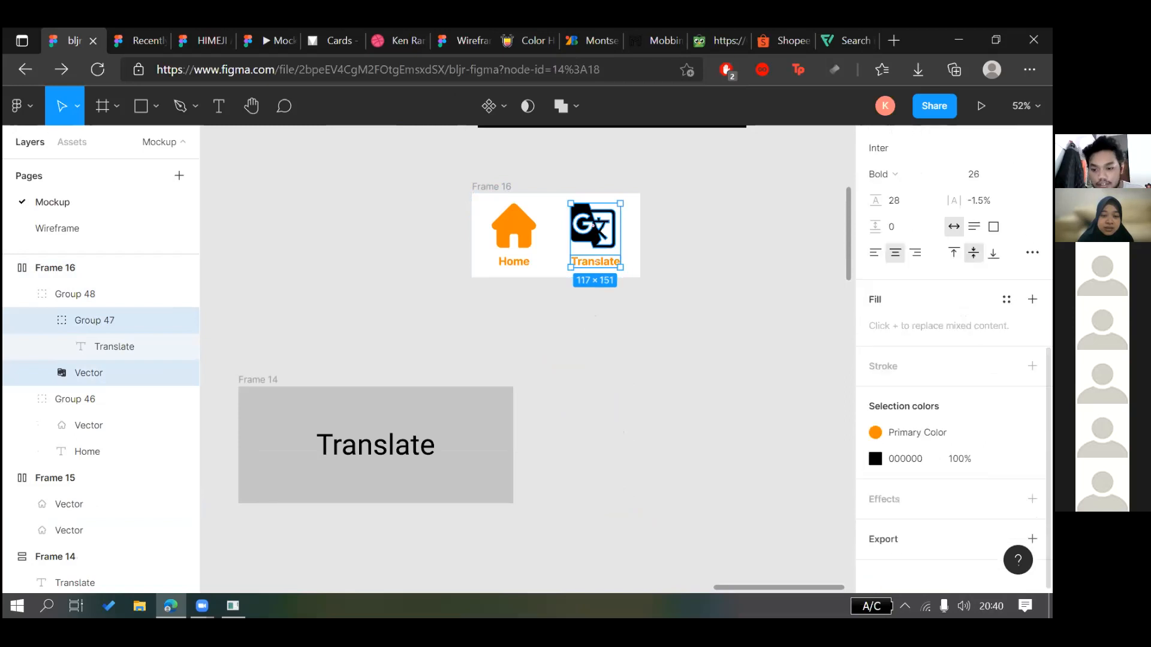
left_click(1006, 458)
left_click(610, 387)
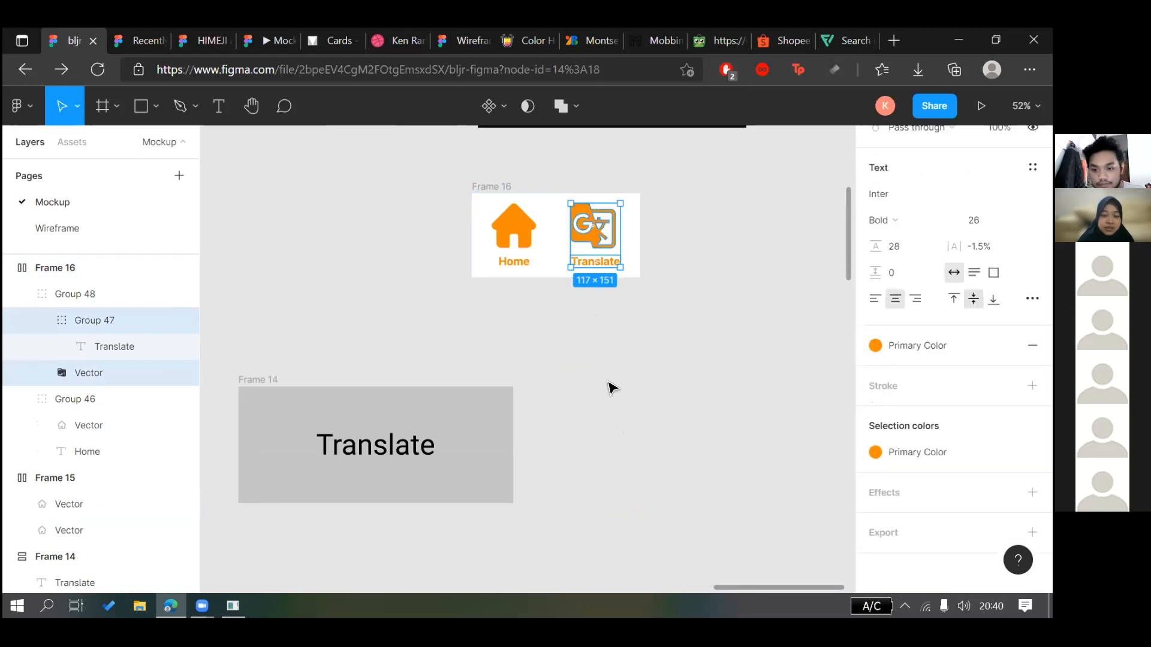
left_click(598, 377)
Select the red fingerprint icon
scroll(598, 377, "right", 3)
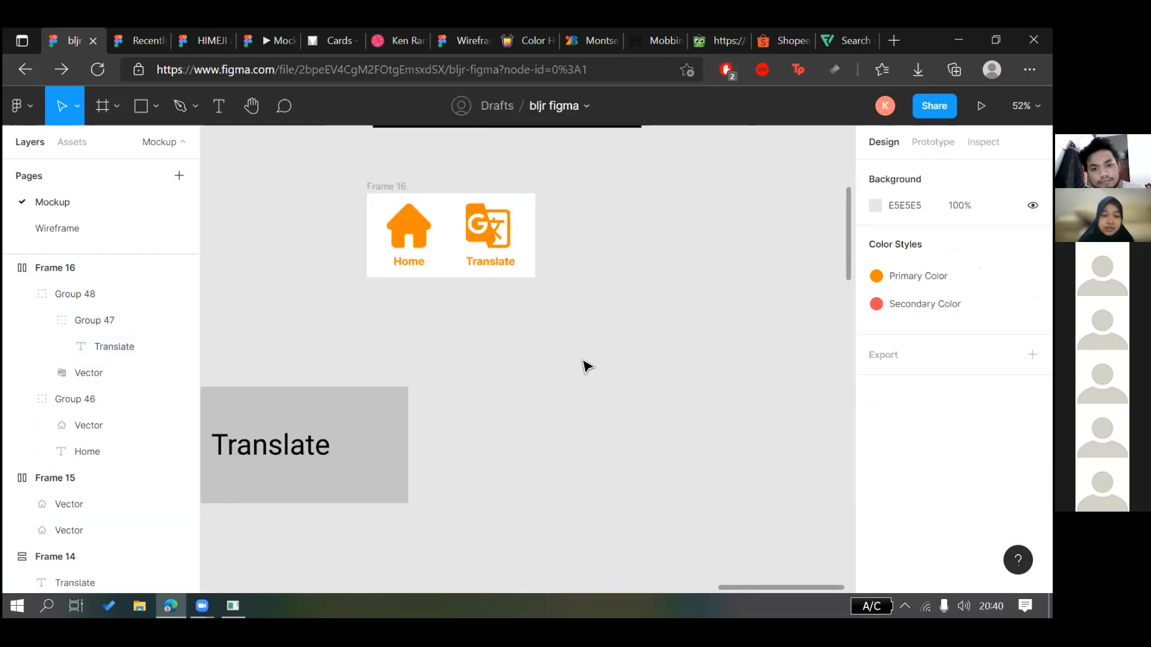
scroll(586, 368, "up", 6)
scroll(392, 234, "down", 3)
left_click(388, 232)
Place the fingerprint icon beside Frame 14 and relabel its copied text 'Security'
left_click_drag(388, 233, 557, 435)
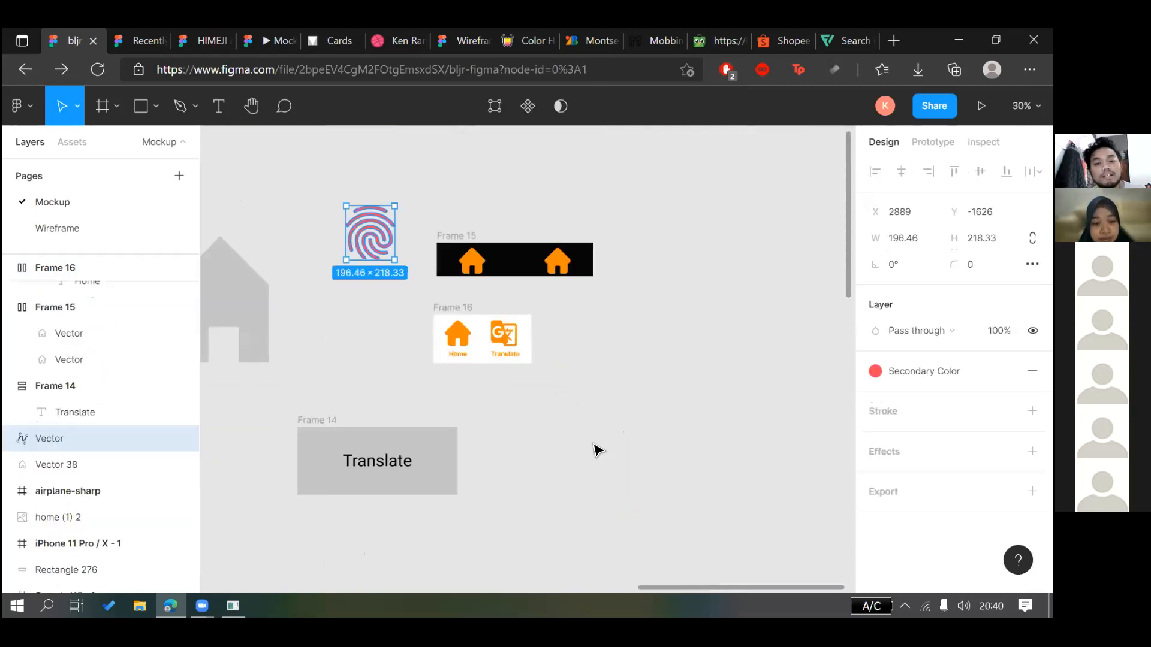
left_click(593, 444)
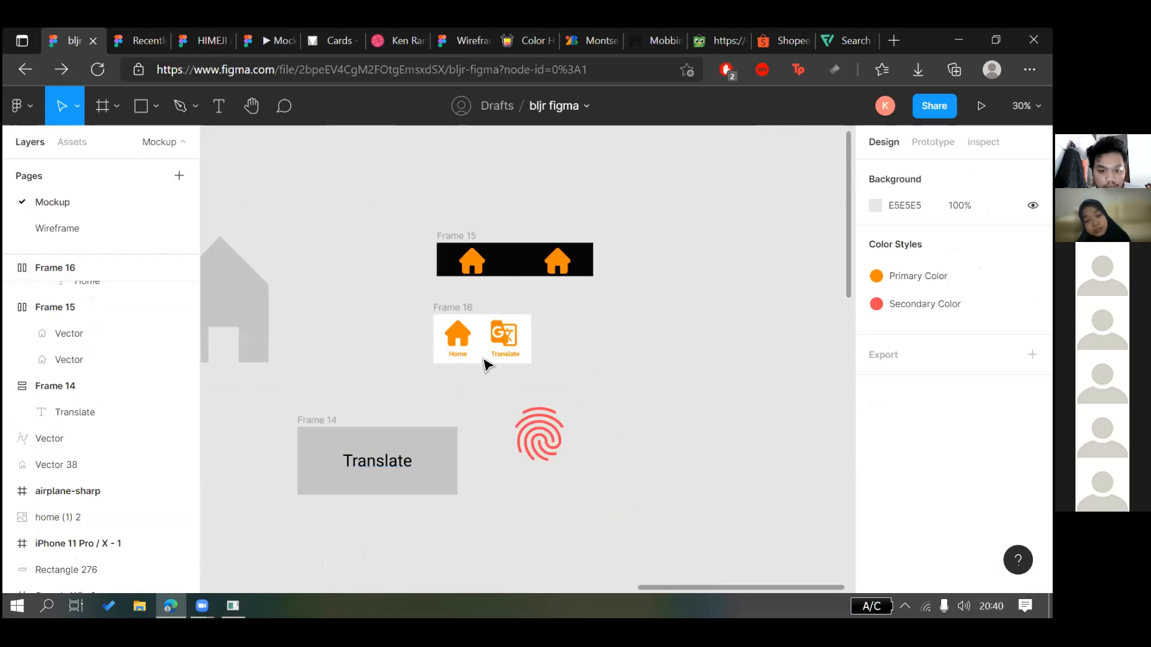
left_click(378, 475)
double_click(506, 349)
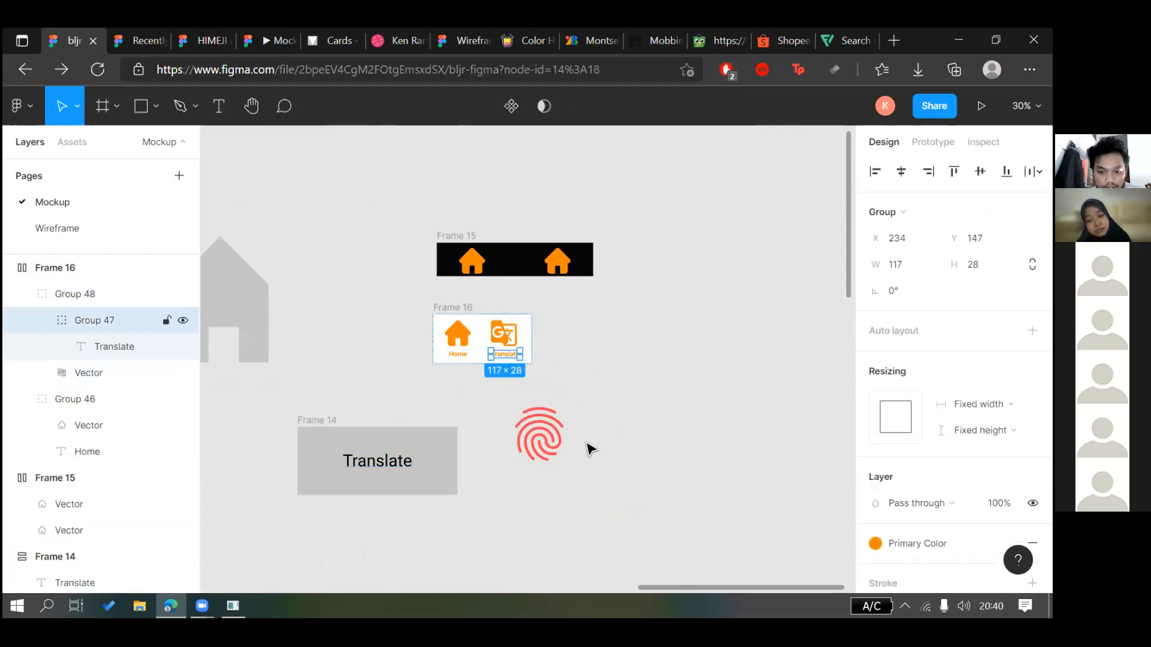
double_click(544, 467)
type("Security")
key("Escape")
Resize the fingerprint icon to 105 × 105 and set the Security label beneath it
scroll(591, 456, "up", 2)
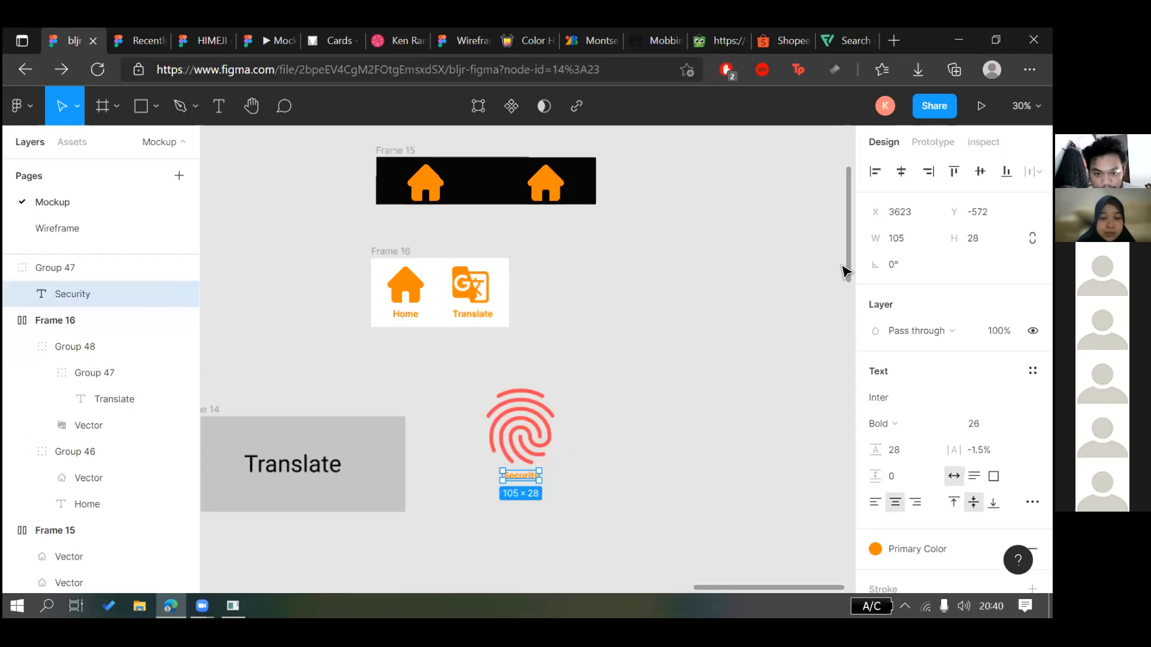
left_click(924, 240)
type("105")
key("Tab")
type("105")
key("Return")
left_click(591, 451)
left_click(463, 411)
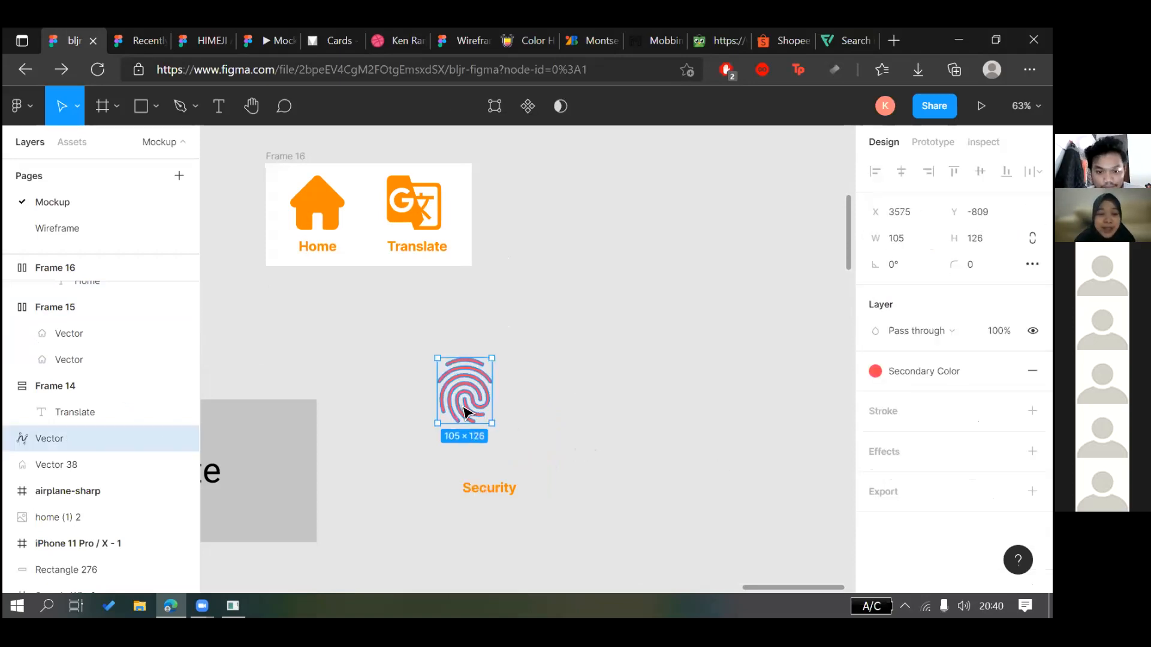
left_click(500, 452)
left_click(485, 420)
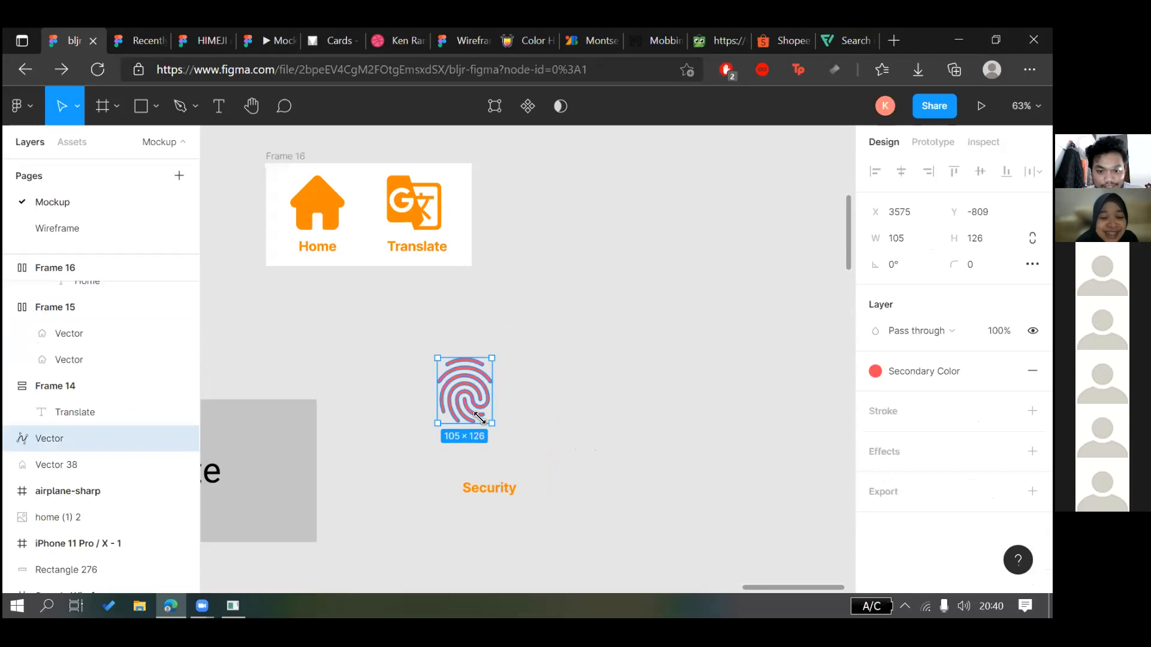
left_click_drag(490, 423, 484, 415)
left_click(533, 436)
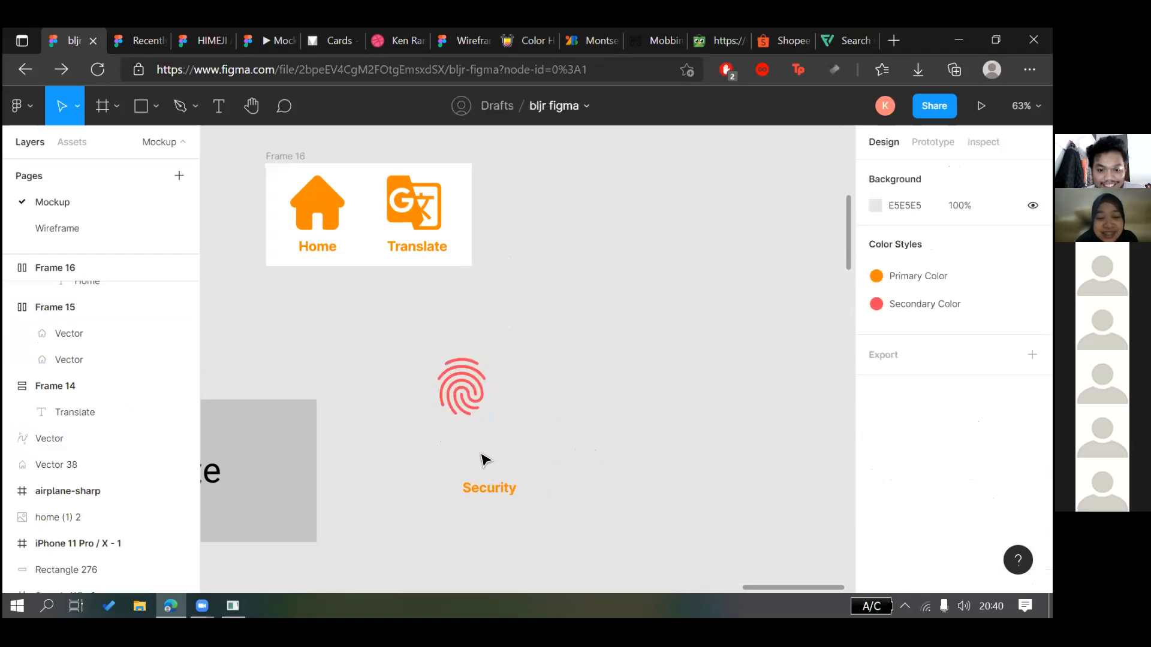
left_click_drag(510, 486, 484, 423)
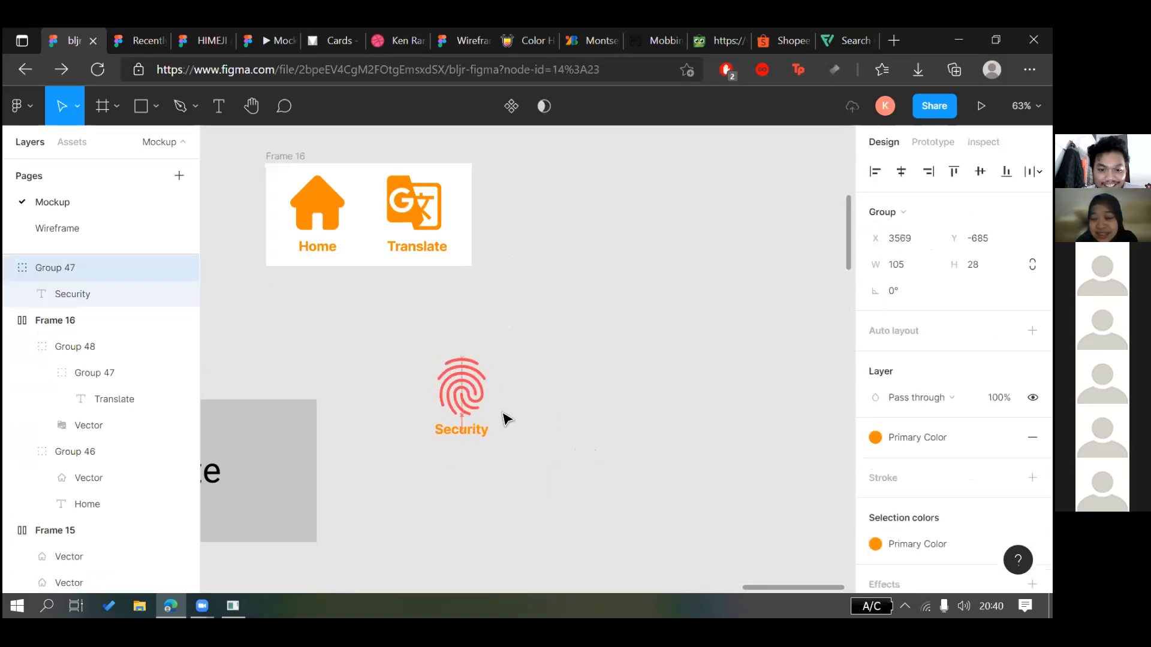
Group fingerprint and label, move it into Frame 16 after Translate, and apply Primary Color
left_click_drag(425, 341, 479, 408)
left_click(484, 413)
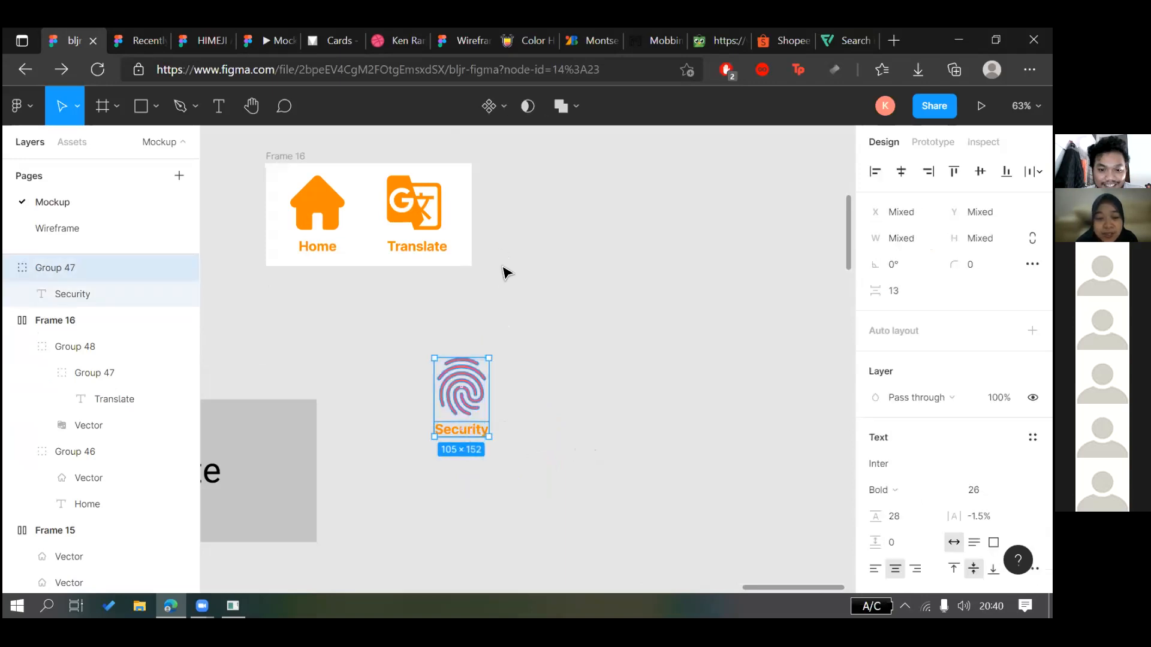
key("ctrl+g")
left_click_drag(525, 305, 469, 216)
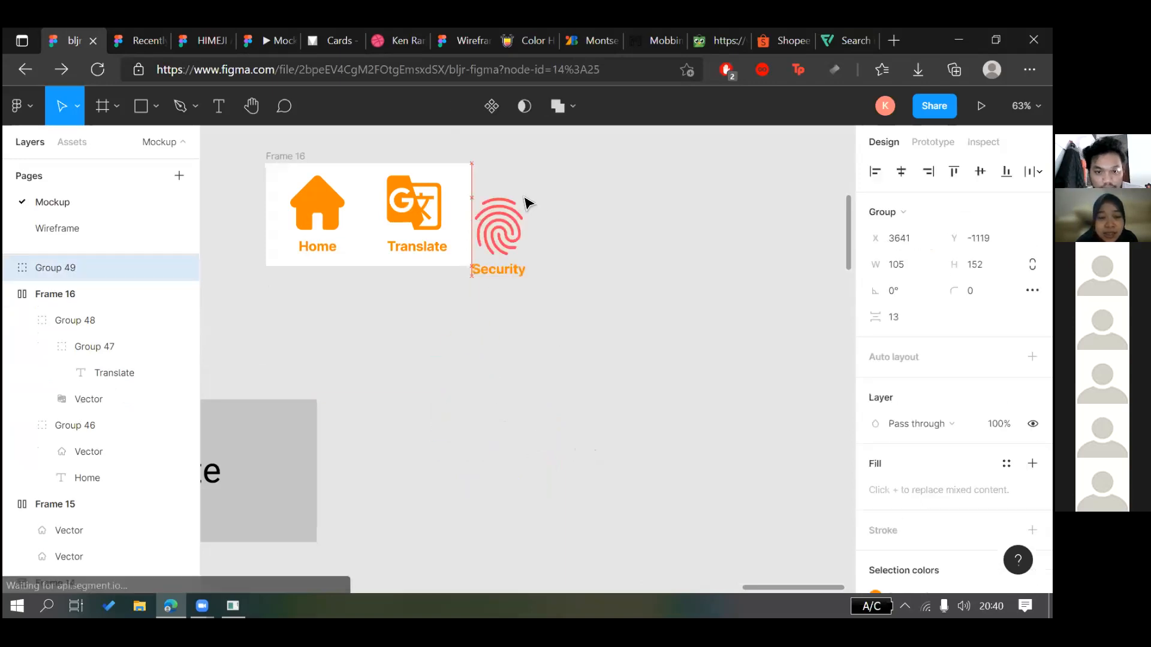
left_click(828, 310)
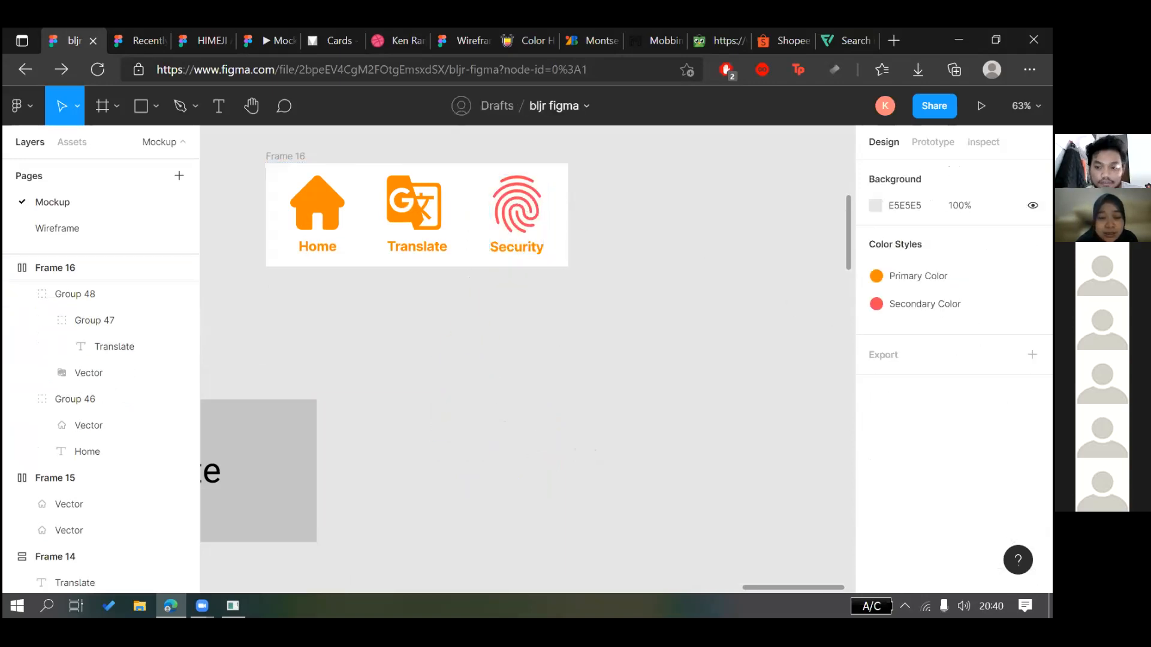
key("ctrl+z")
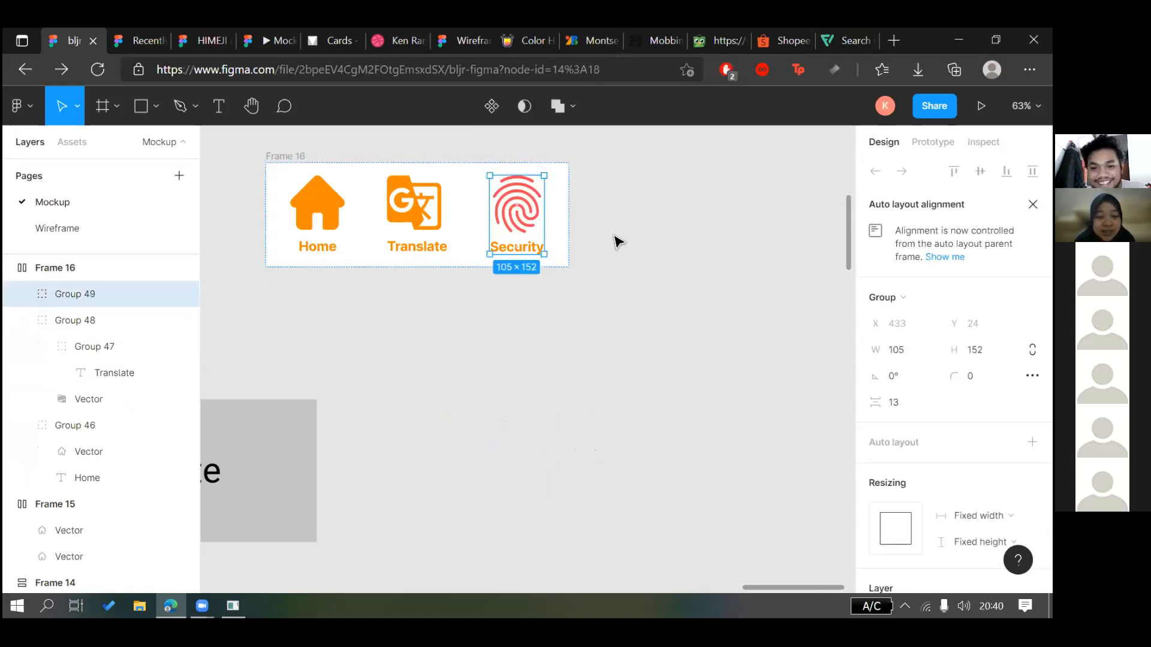
scroll(888, 151, "down", 6)
left_click(924, 462)
left_click(701, 355)
left_click(517, 395)
scroll(517, 395, "down", 3)
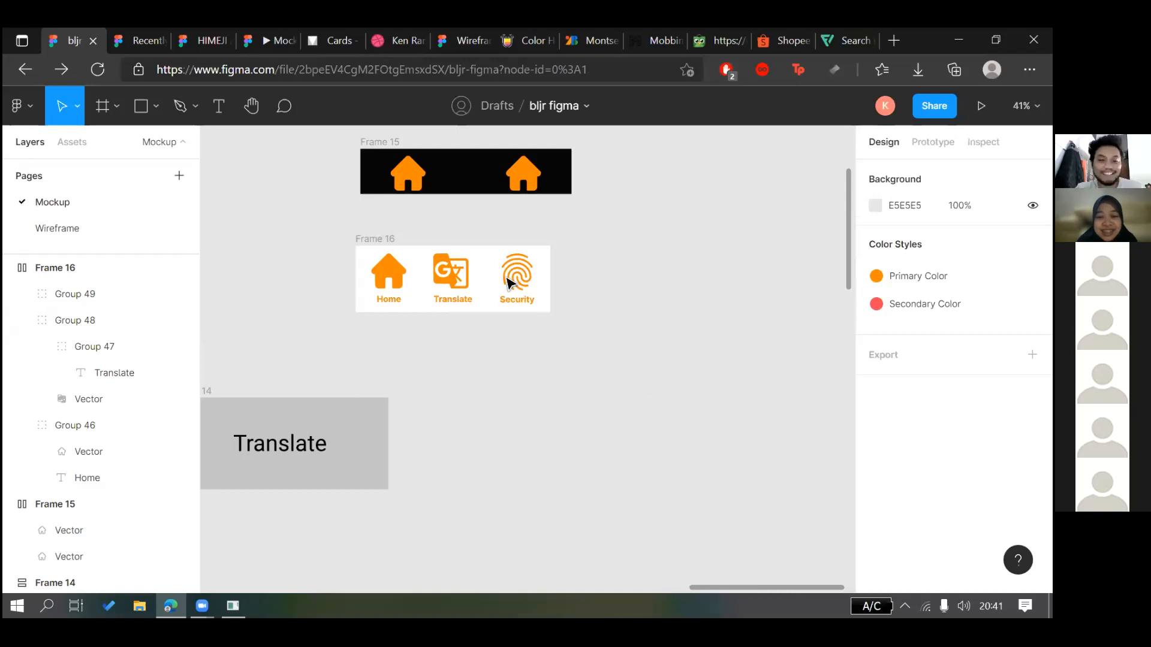
scroll(659, 262, "left", 3)
scroll(659, 262, "right", 3)
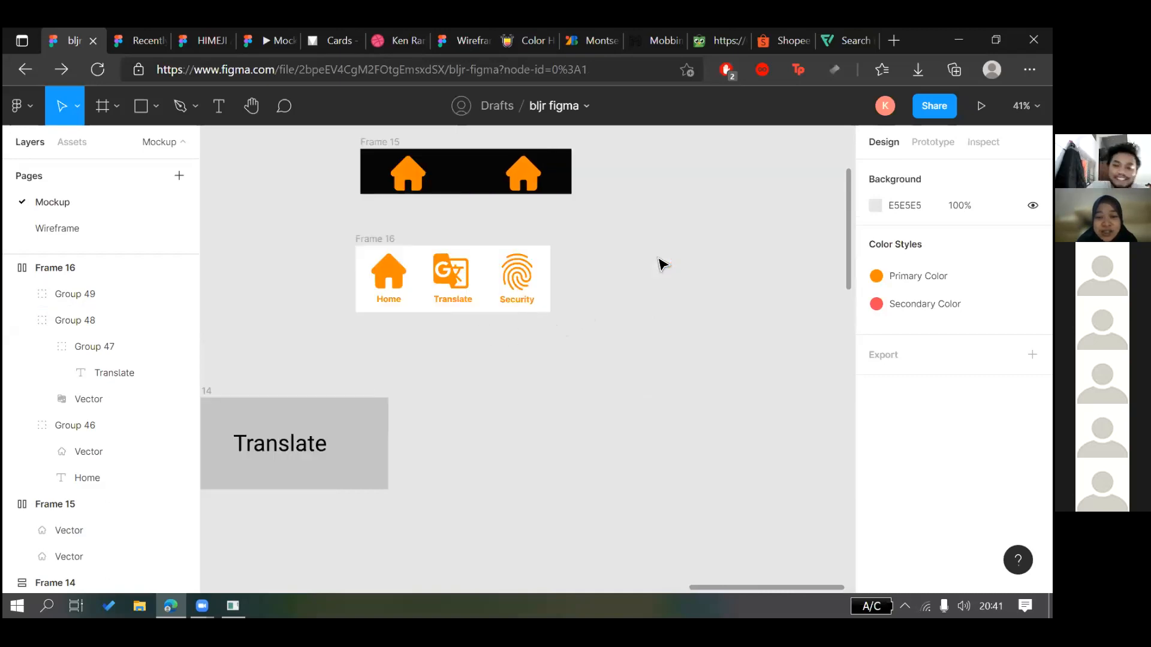
left_click(423, 281)
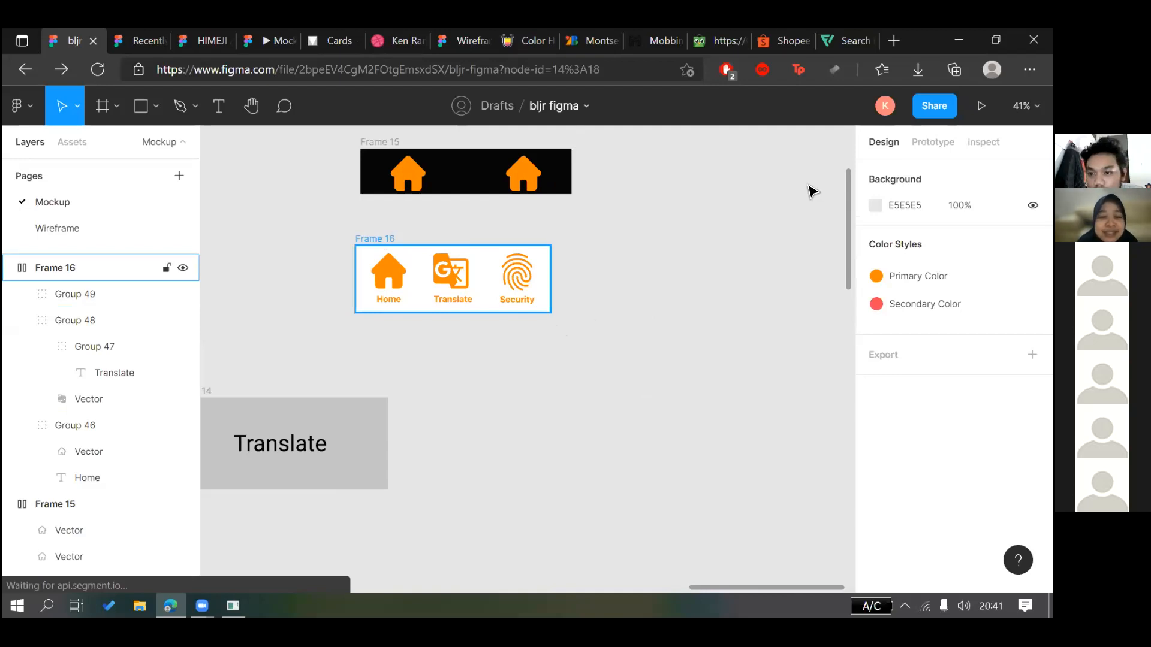
Raise Frame 16's auto-layout spacing from 82 to 92, then pick the Text tool
left_click(936, 383)
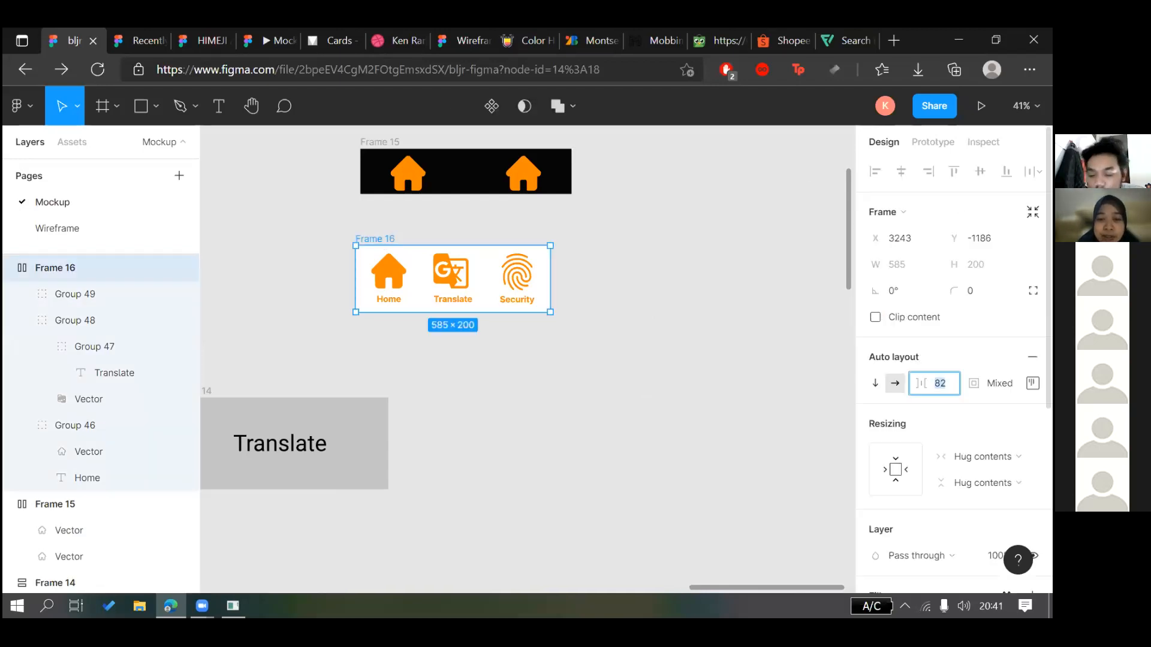
key("Up")
key("Up")
key("Up")
key("Up")
key("Up")
key("Up")
key("Up")
key("Up")
key("Up")
key("Up")
key("Up")
key("Up")
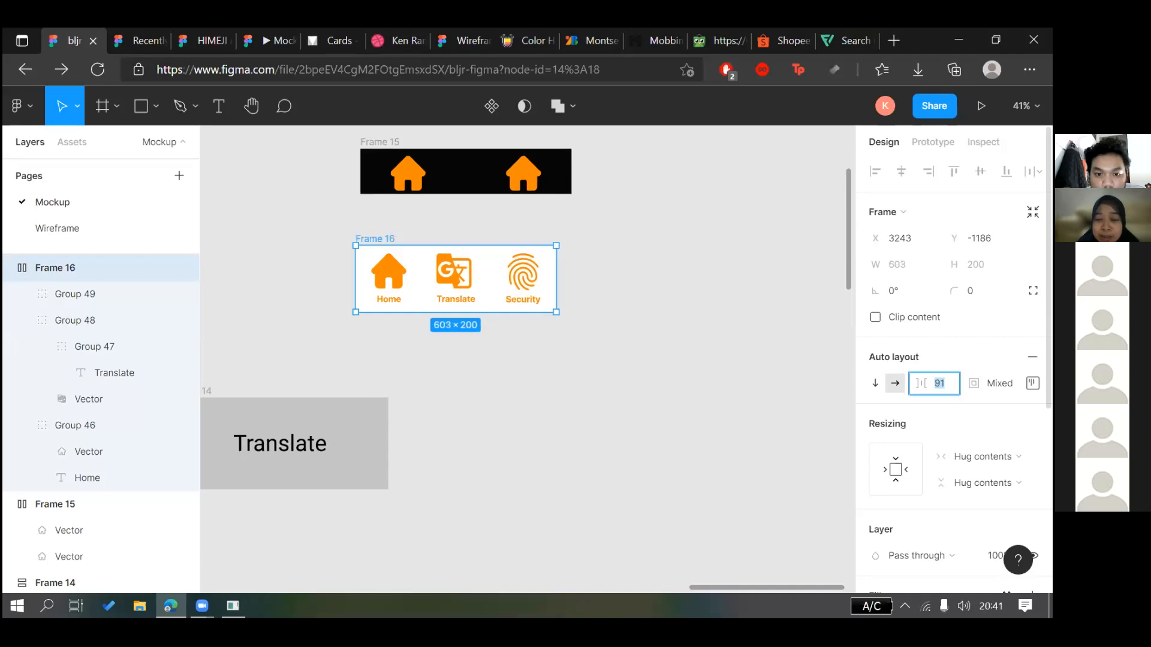
key("Down")
key("Down")
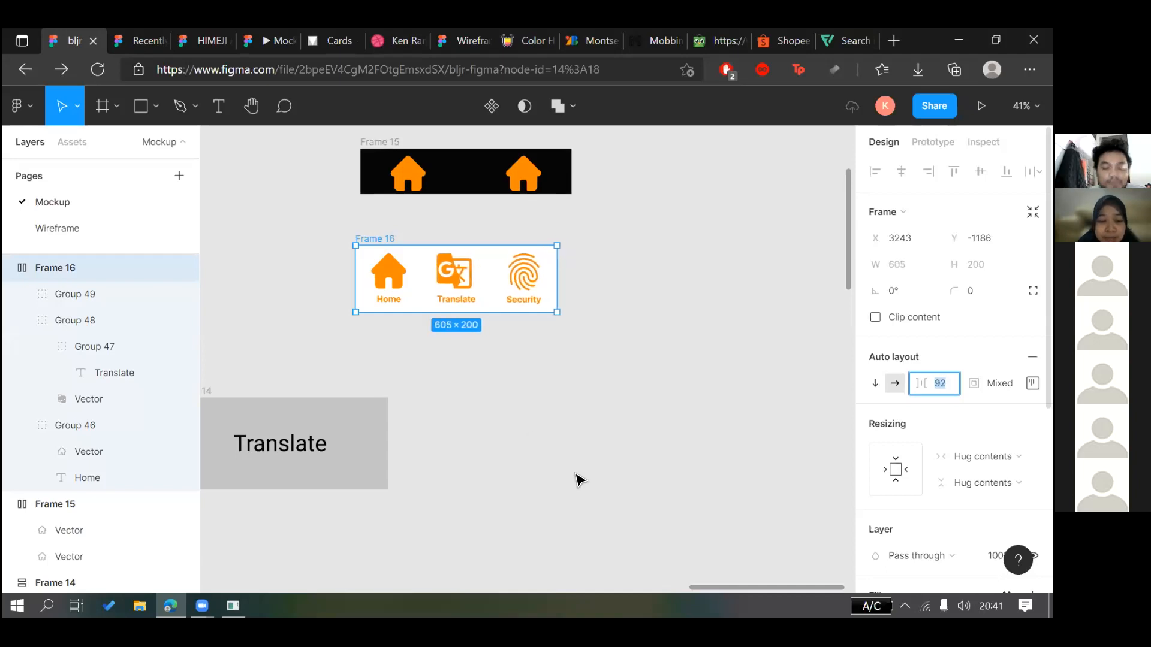
left_click(579, 480)
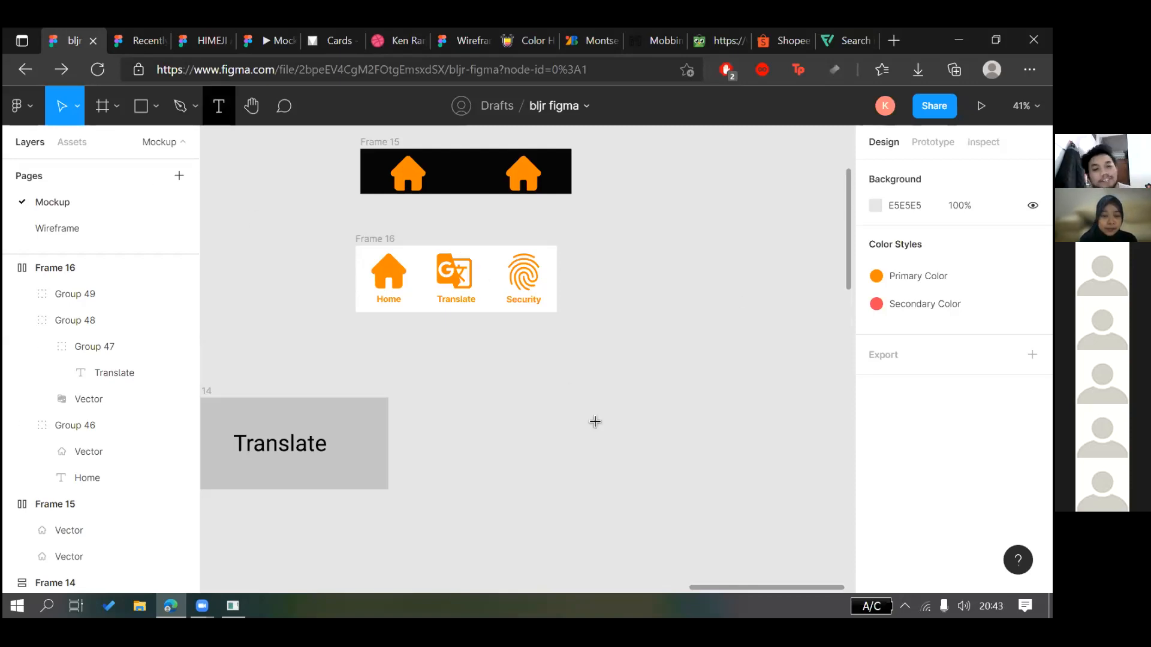
key("t")
scroll(600, 382, "up", 4)
scroll(587, 382, "down", 5)
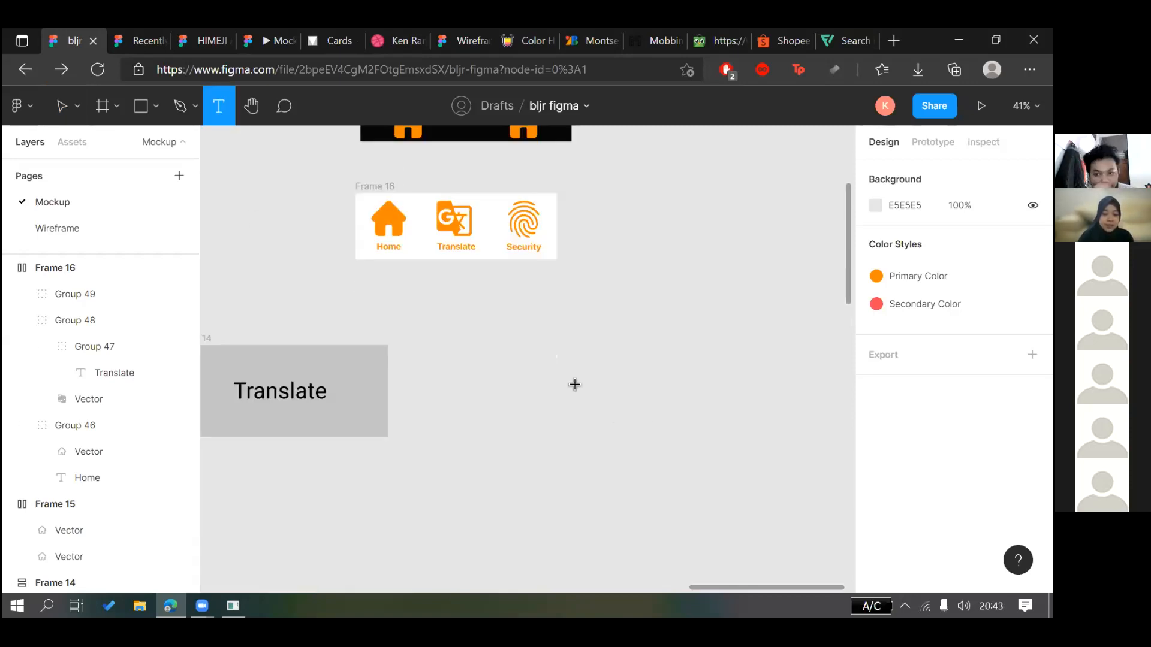
scroll(515, 360, "right", 5)
scroll(522, 327, "left", 4)
Add a text box below Frame 16 headed '[Referensi]'
left_click(457, 340)
type("Refensi")
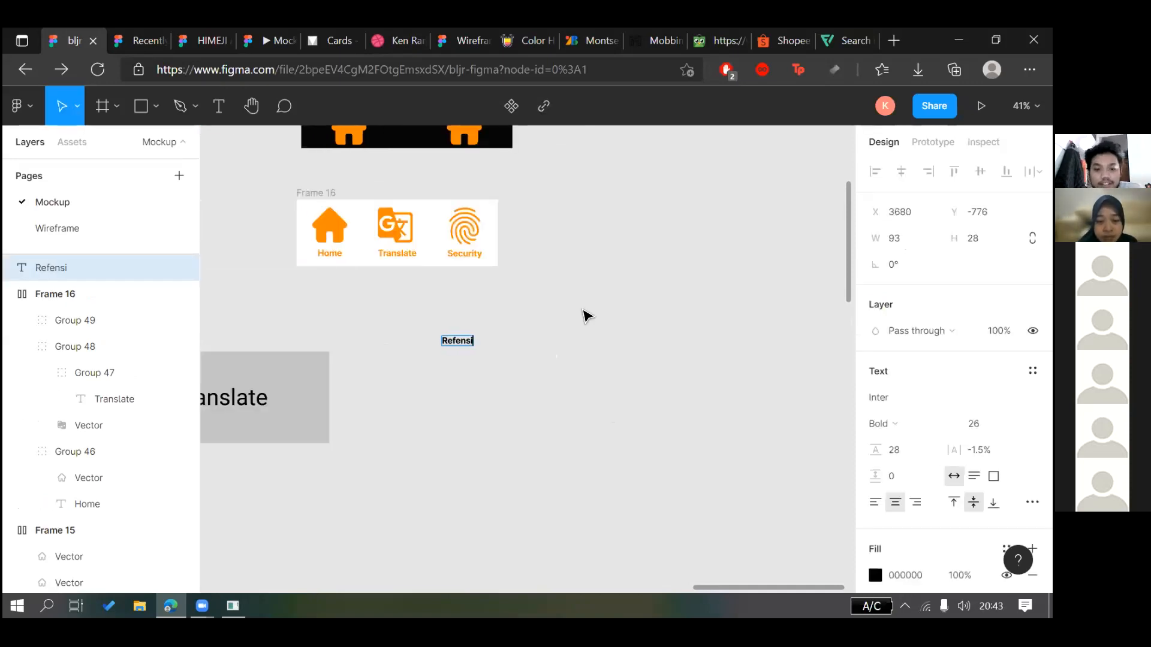
key("BackSpace")
key("BackSpace")
key("BackSpace")
type("rensi:")
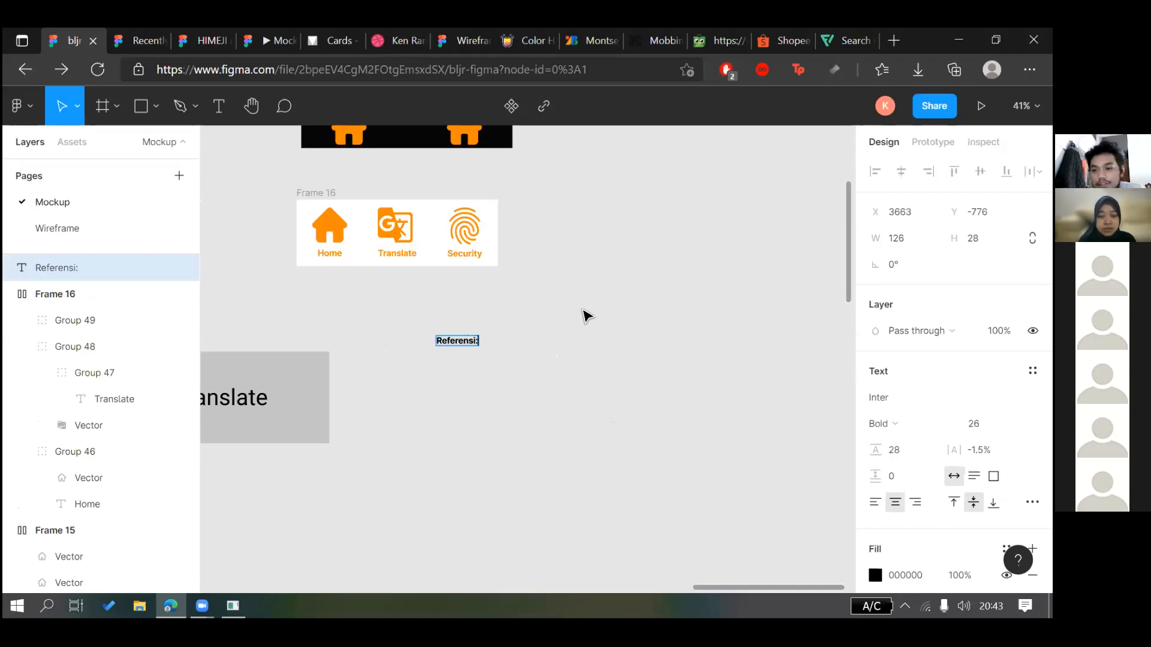
key("Return")
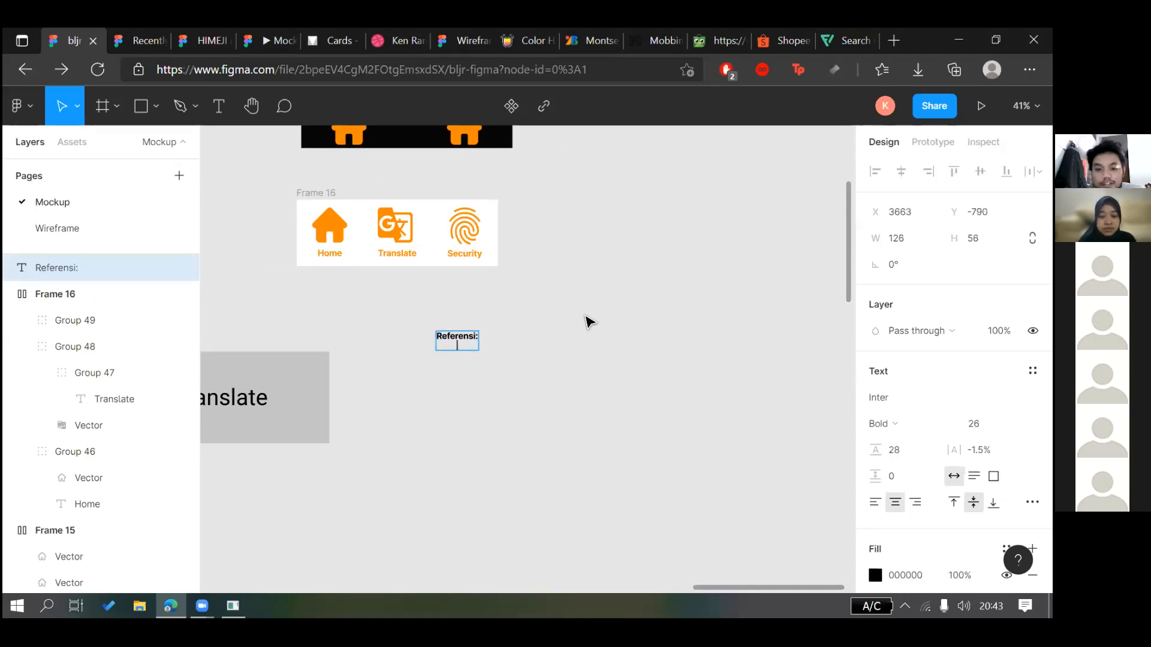
scroll(476, 334, "up", 3)
key("ctrl+a")
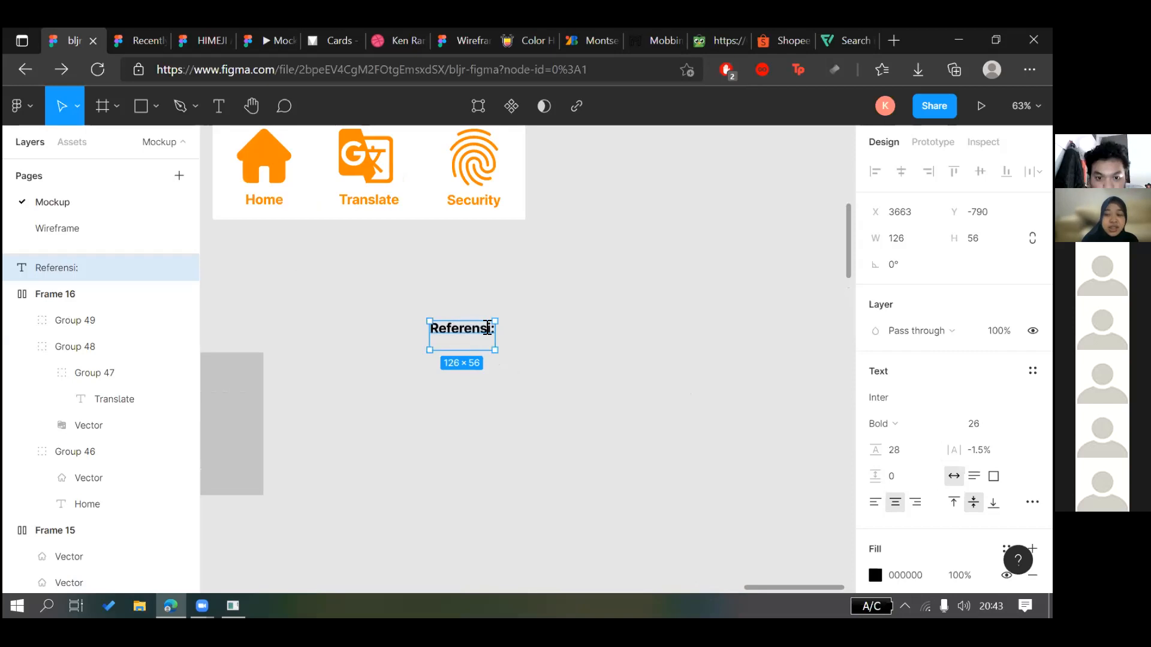
key("Right")
key("BackSpace")
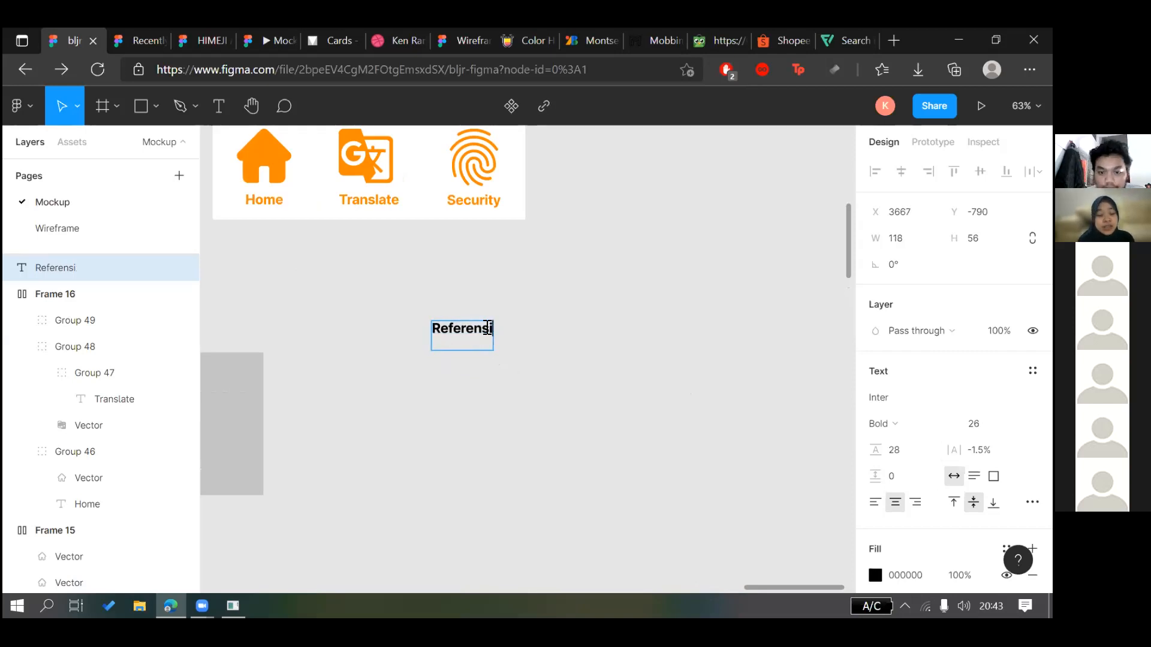
type("]")
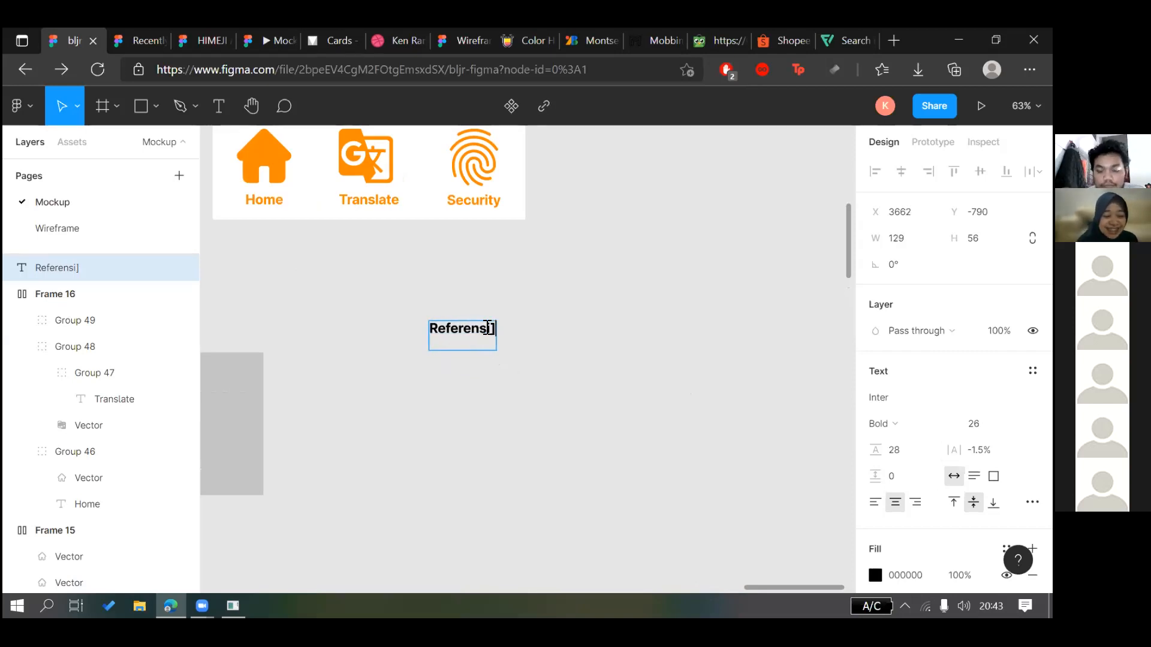
key("Home")
type("[")
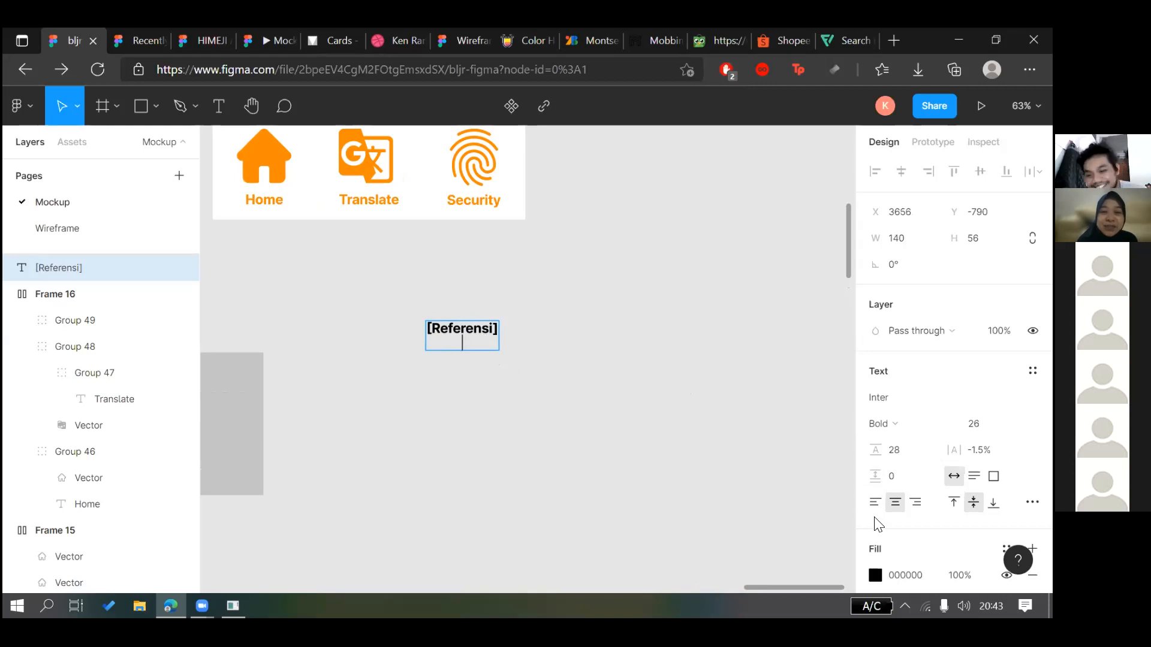
Left-align the note and add 'Asset:' with 'Flaticon (Website)' on the line below
left_click(875, 504)
left_click(466, 350)
type("si] ")
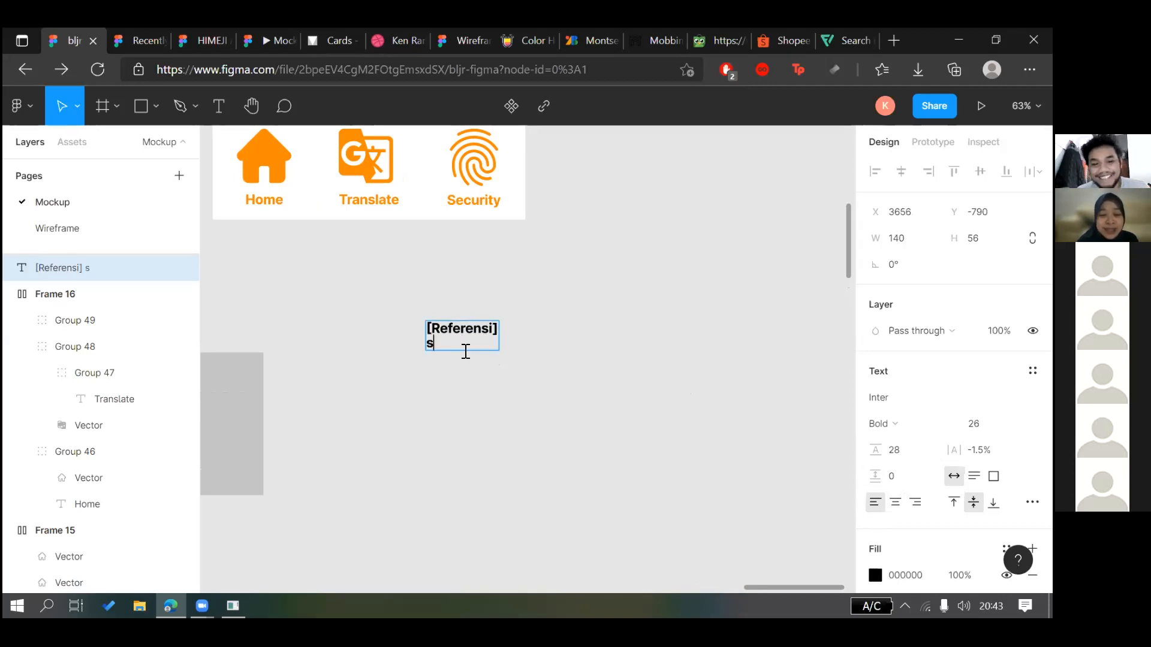
type("H")
key("BackSpace")
key("BackSpace")
type("Asset")
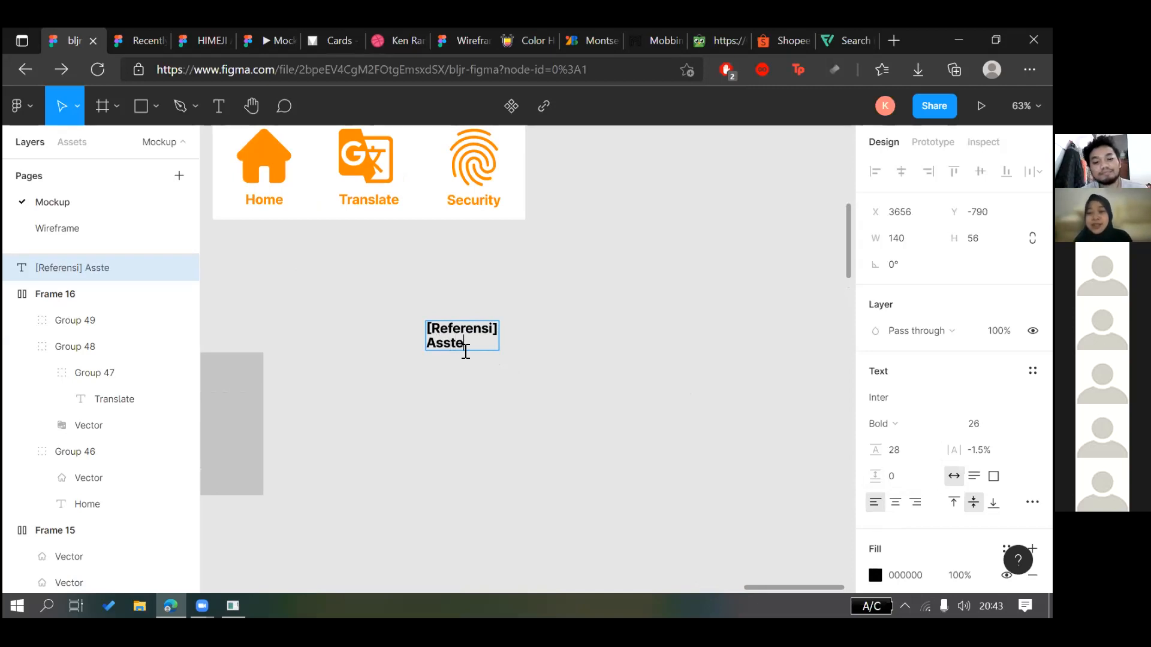
type(": Flaticon")
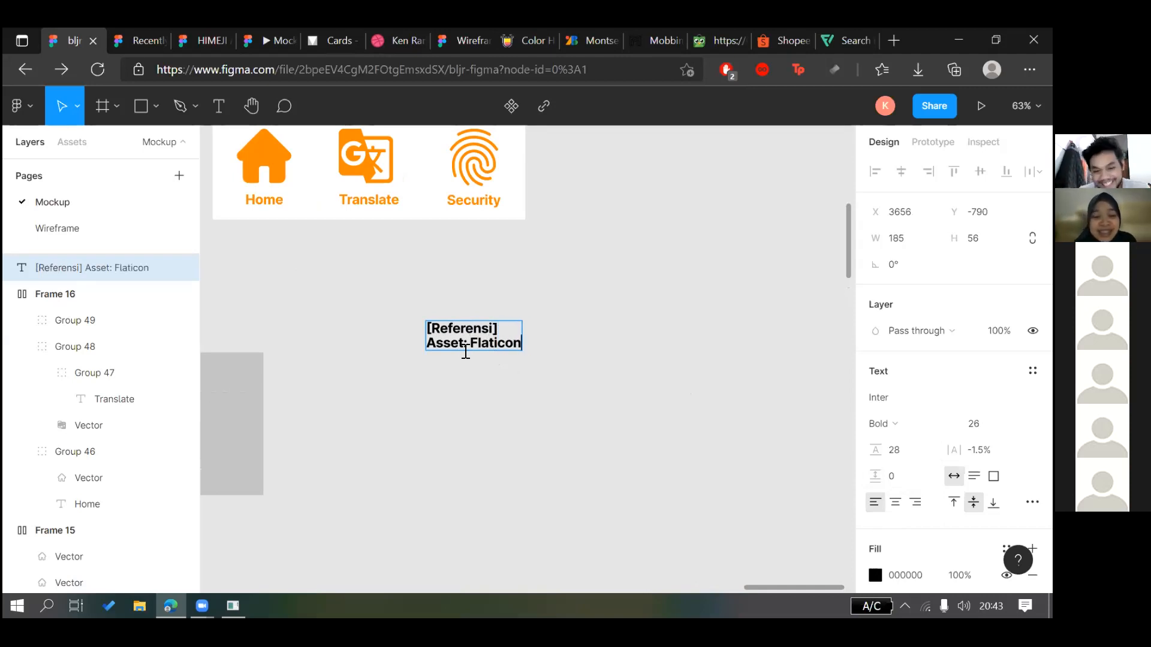
type(" (Webssi")
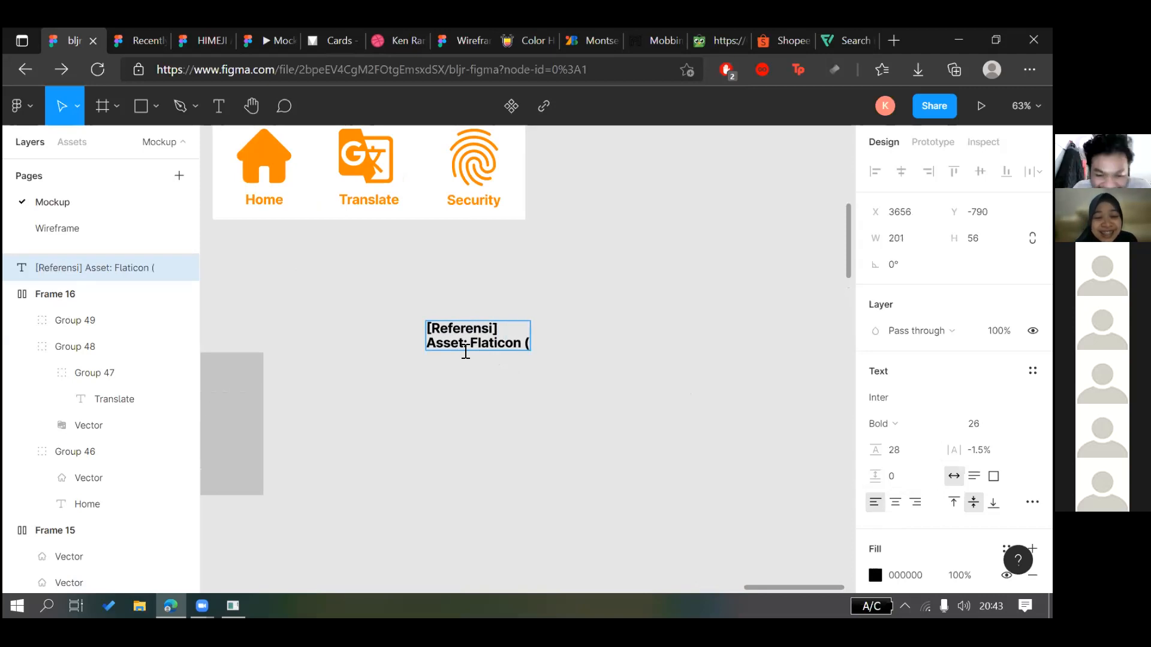
key("BackSpace")
key("BackSpace")
type("ite)")
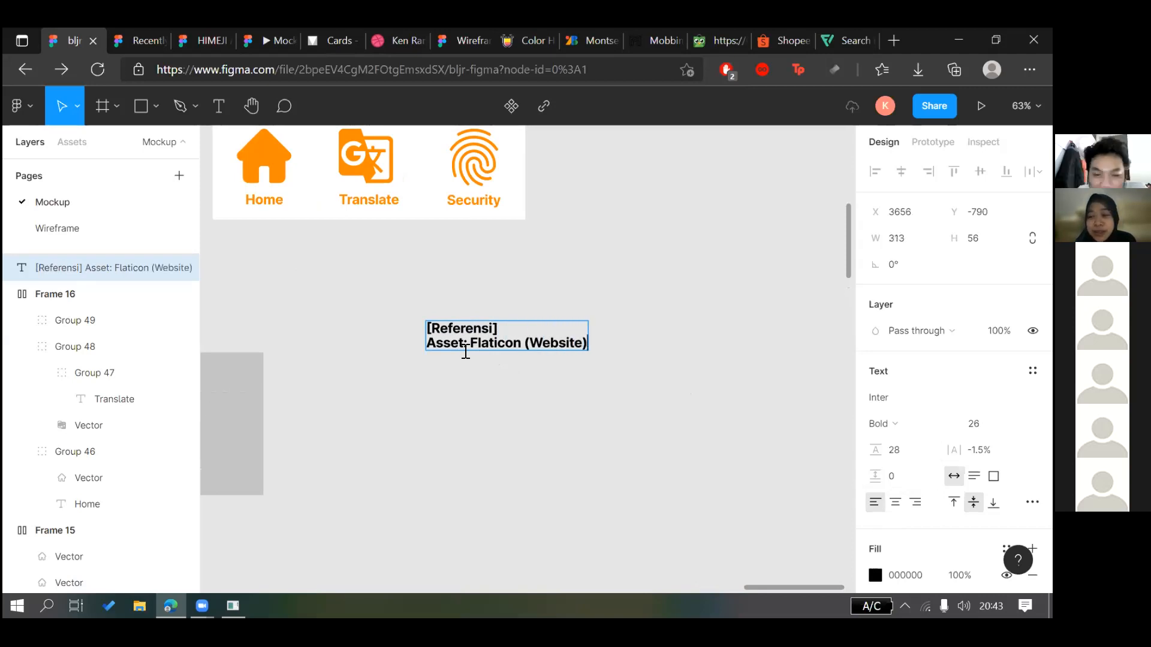
key("Return")
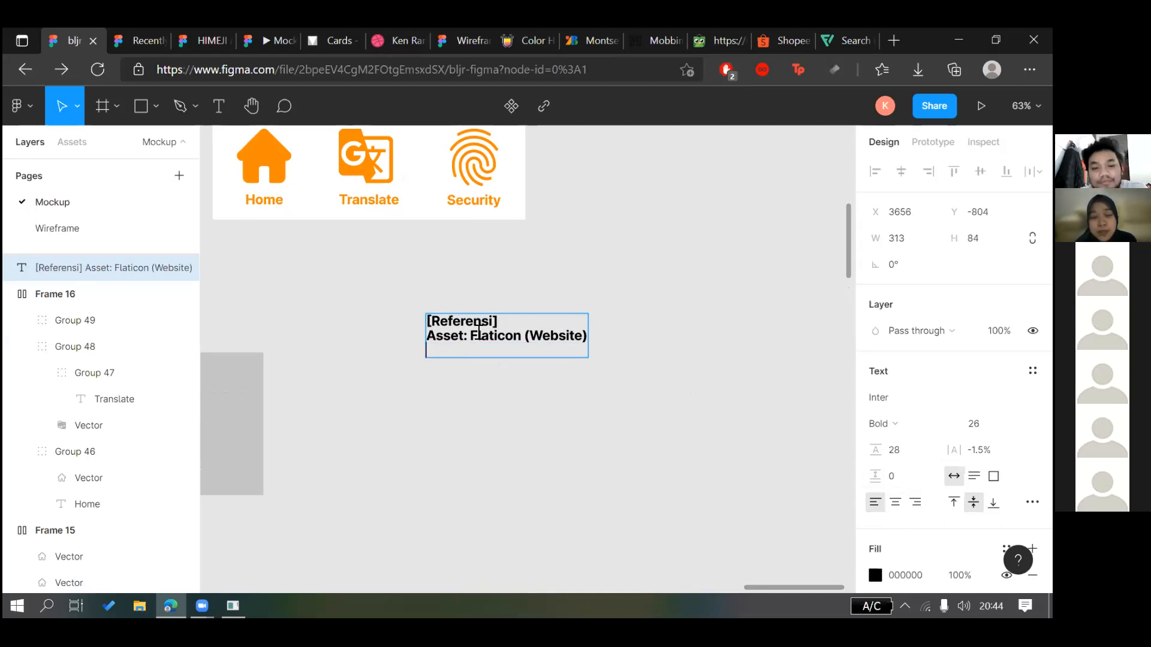
left_click(472, 333)
key("Return")
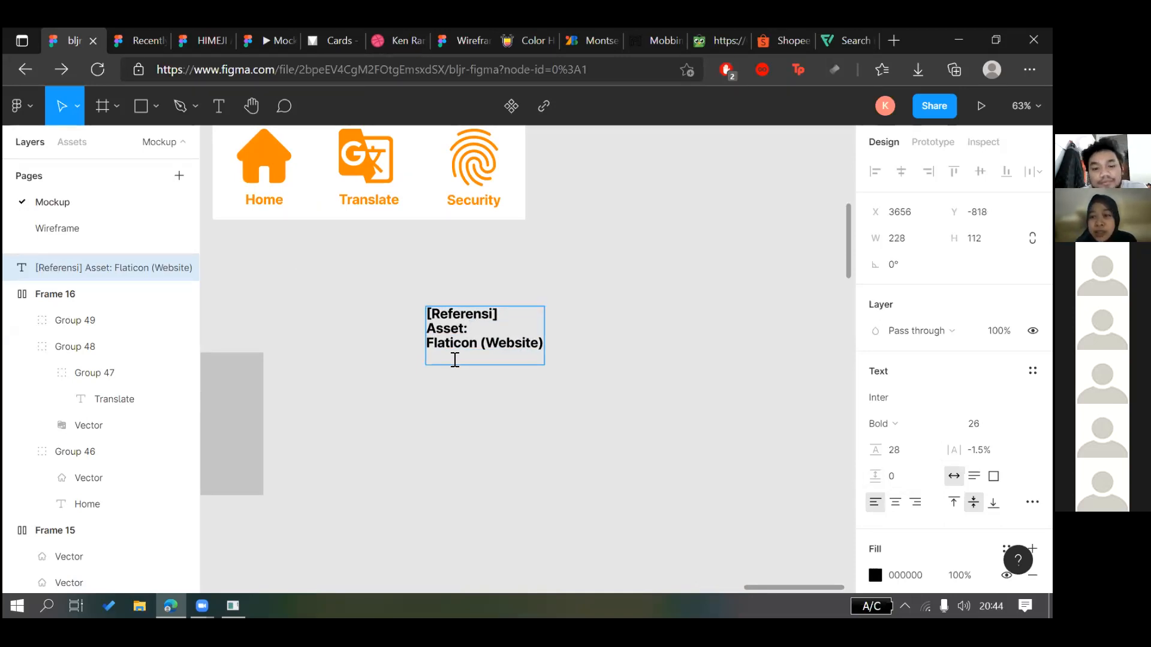
Type Ionicons (Plugin), Iconify (Plugin), Material Design Icon (Plugin & Web) and undraw.co, one per line
type("Ionicon")
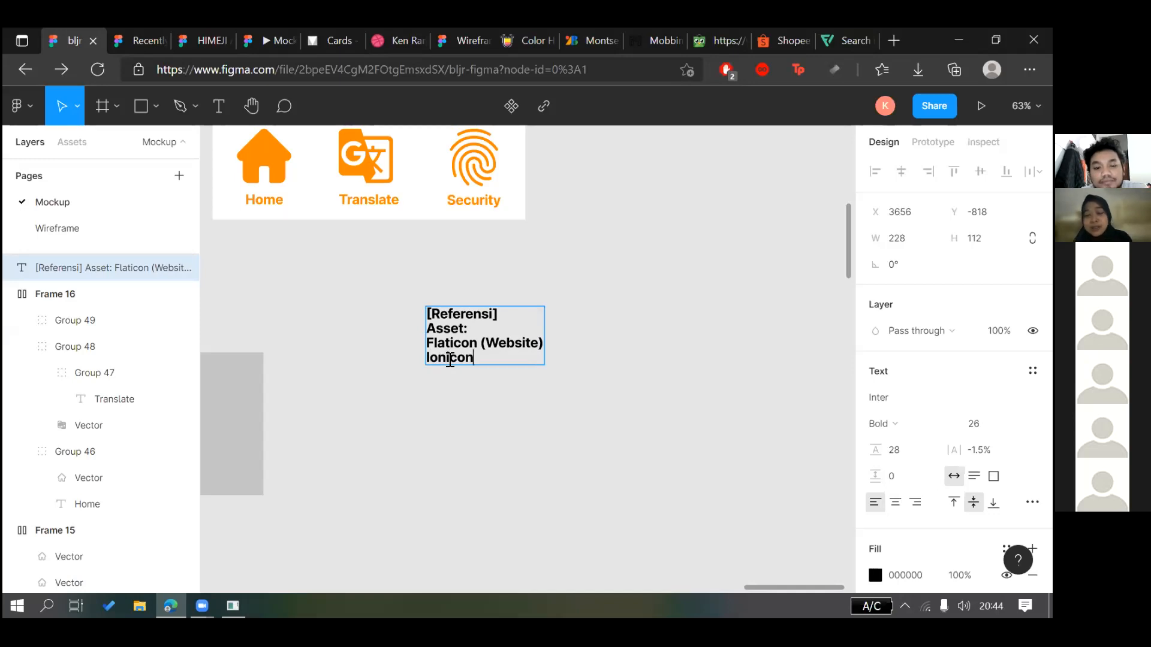
type("s (Plugin)")
key("Return")
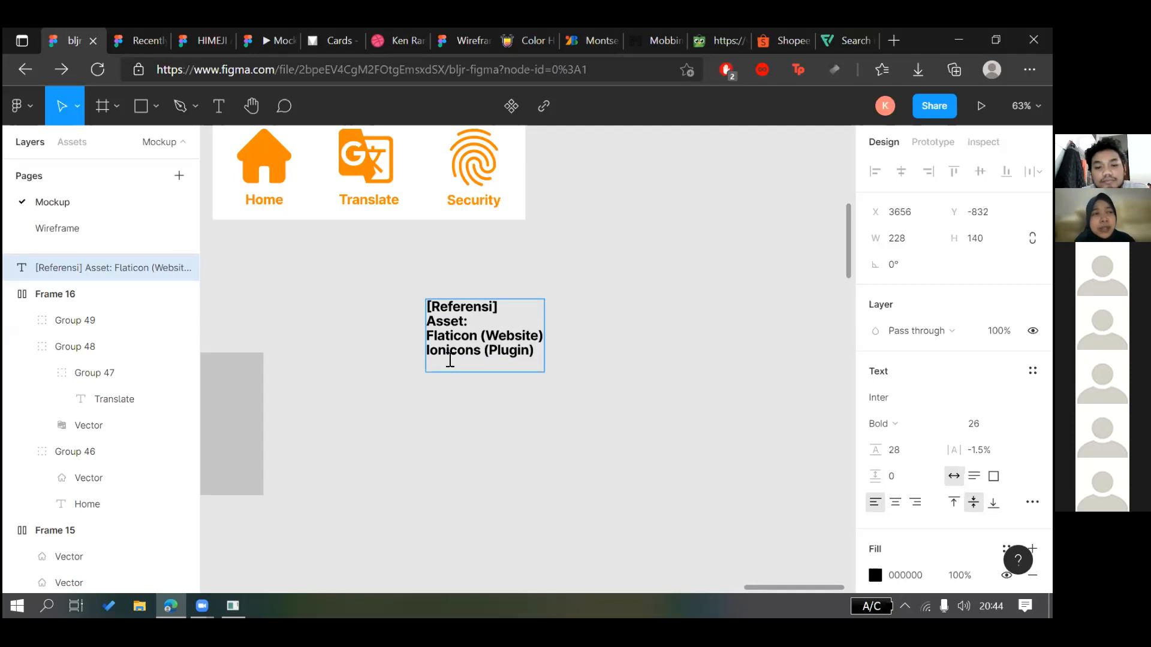
type("Inco")
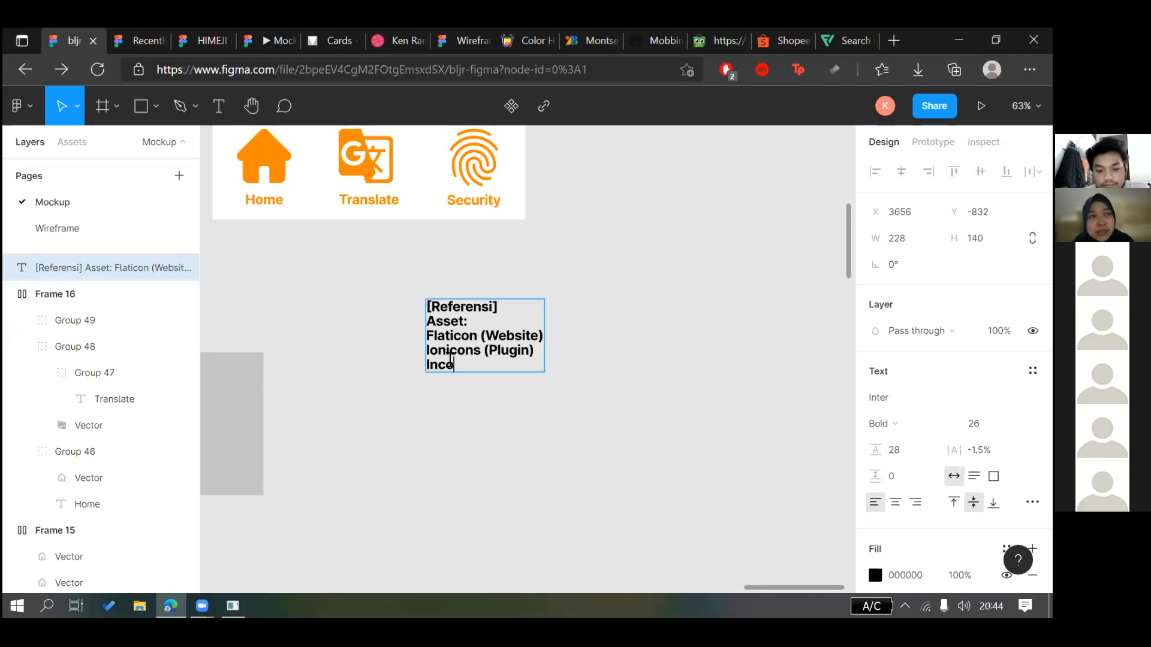
type("nyIcony")
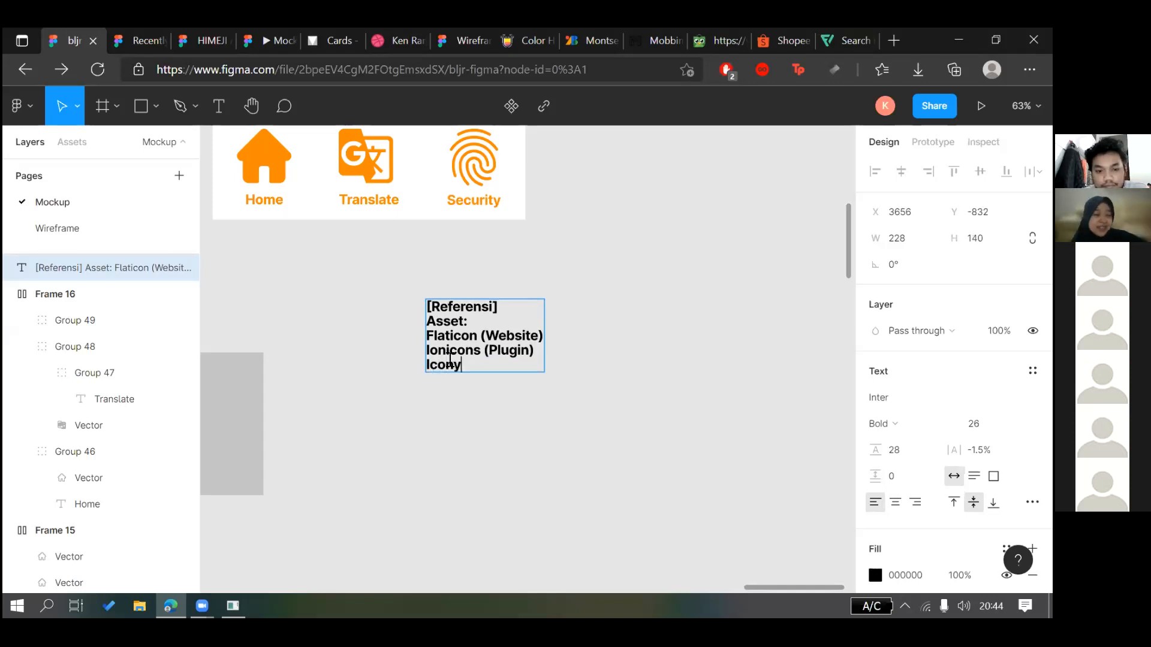
key("BackSpace")
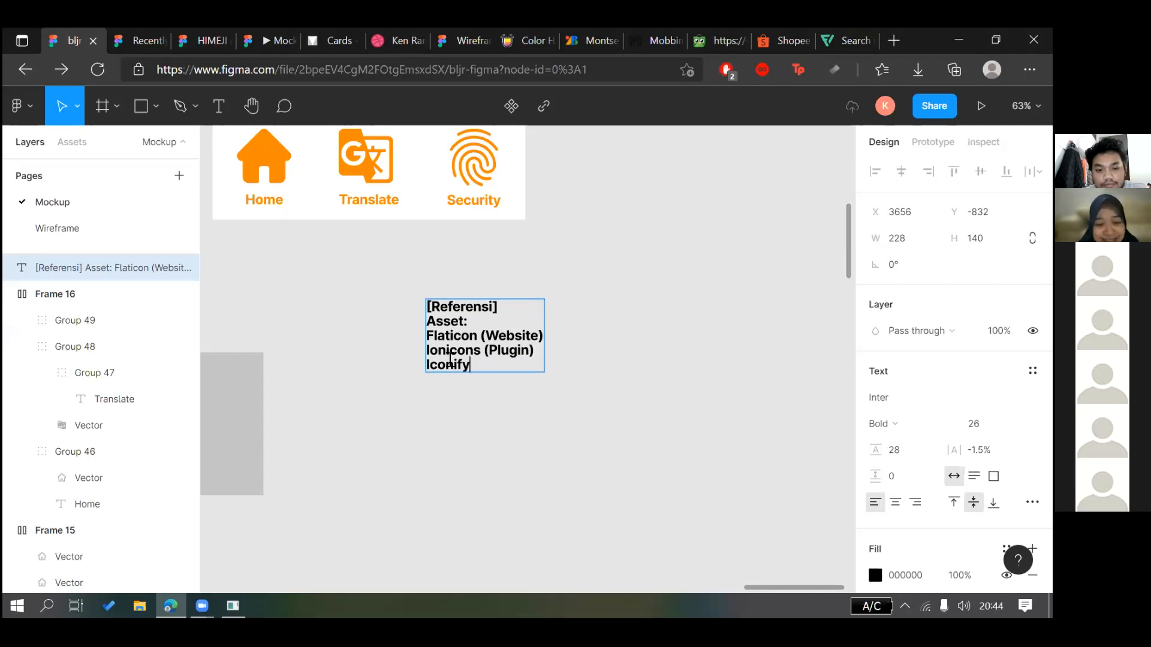
type("ify (Plu")
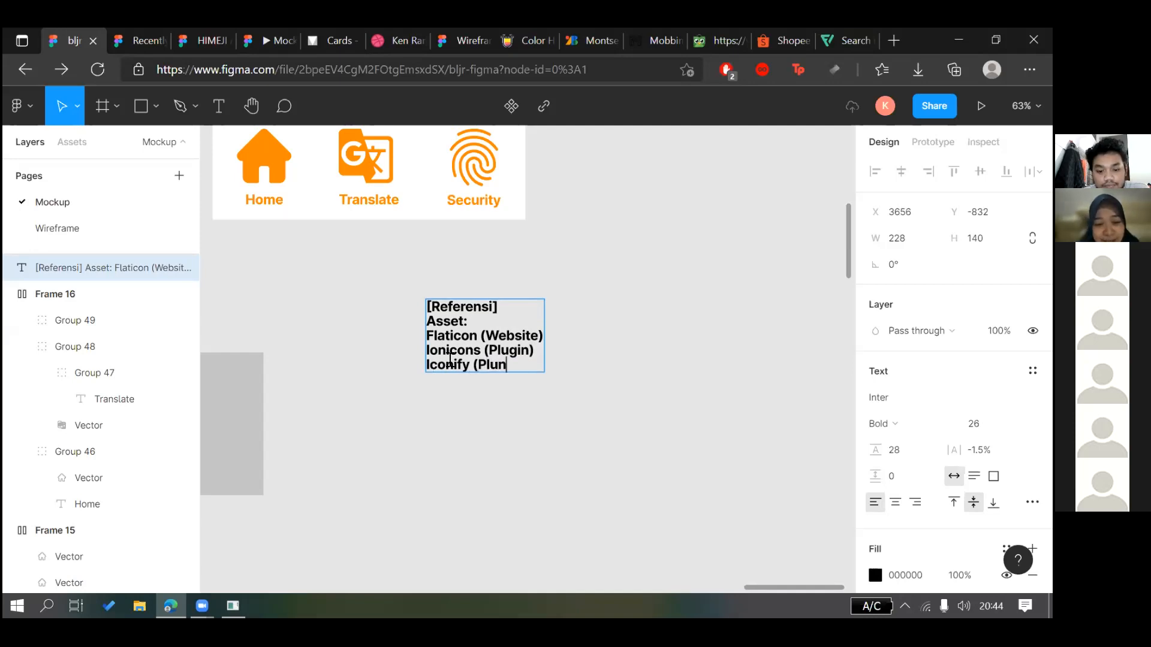
type("gin)")
key("Return")
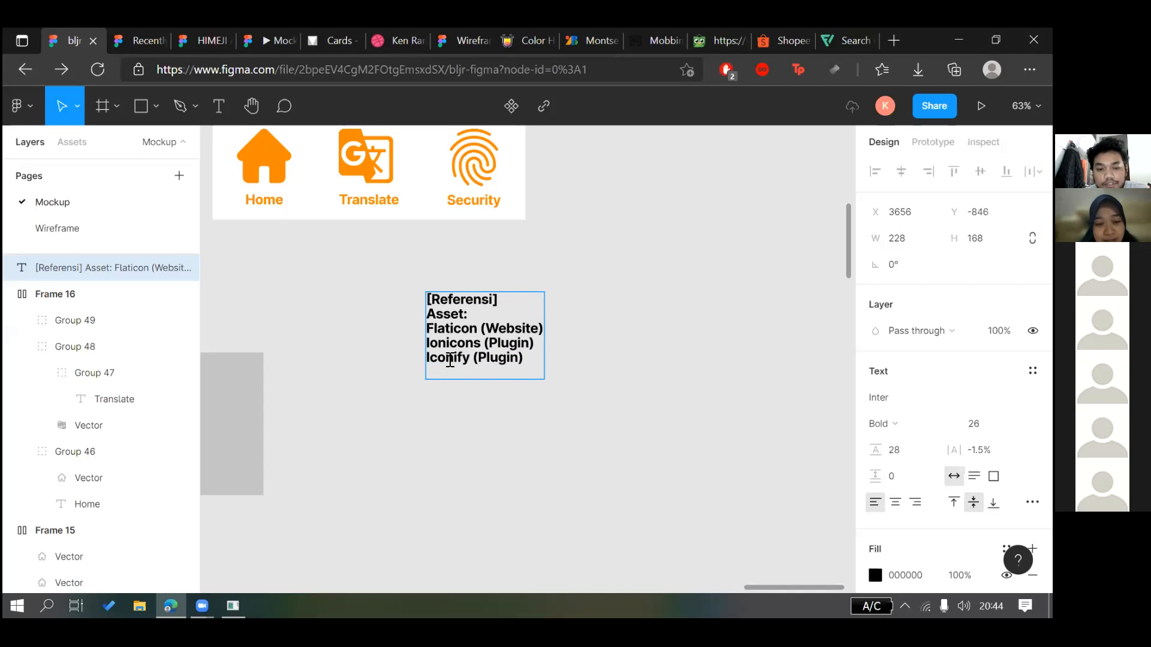
type("Material Design")
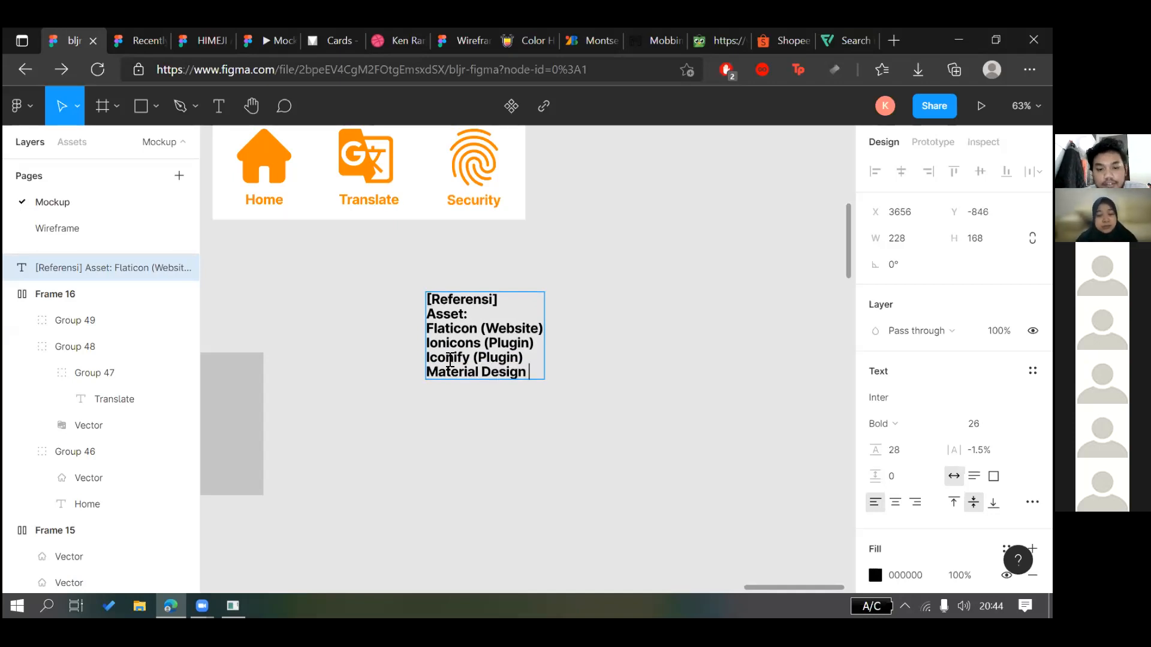
type(" Icon (Plugin & Web)")
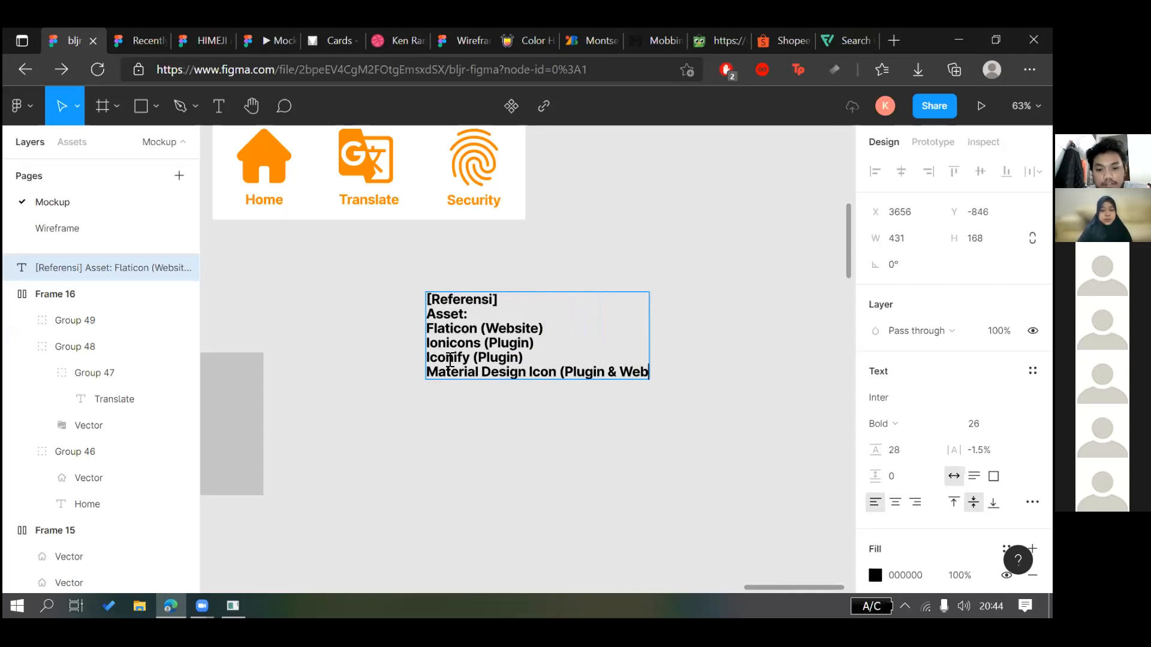
key("Return")
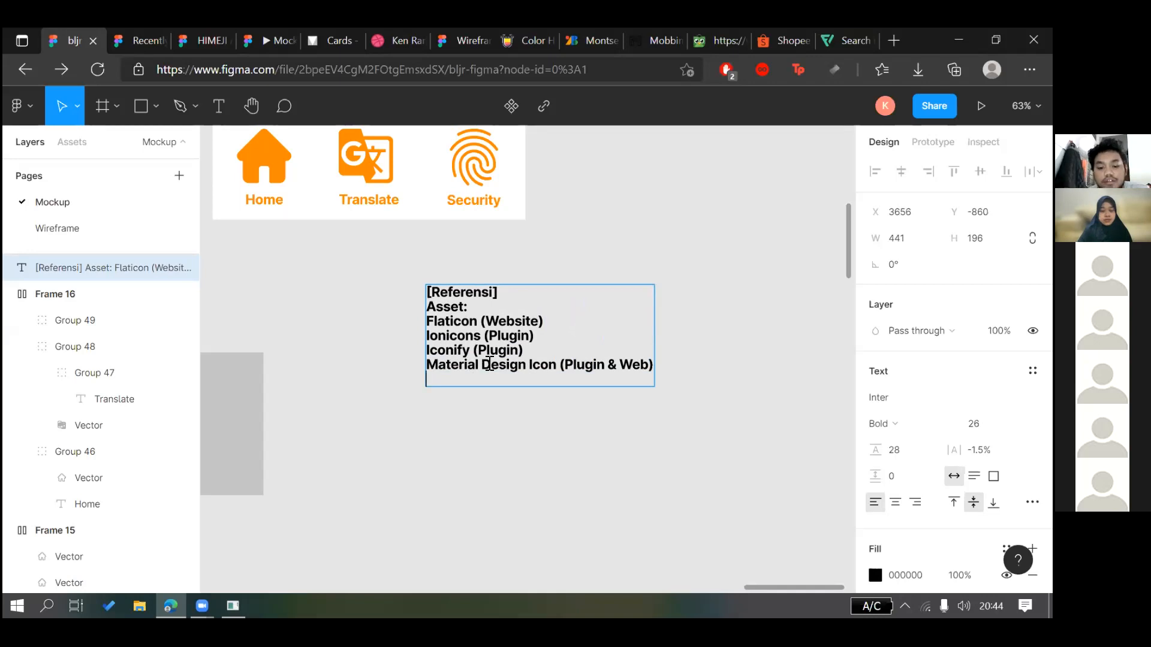
type("ndr")
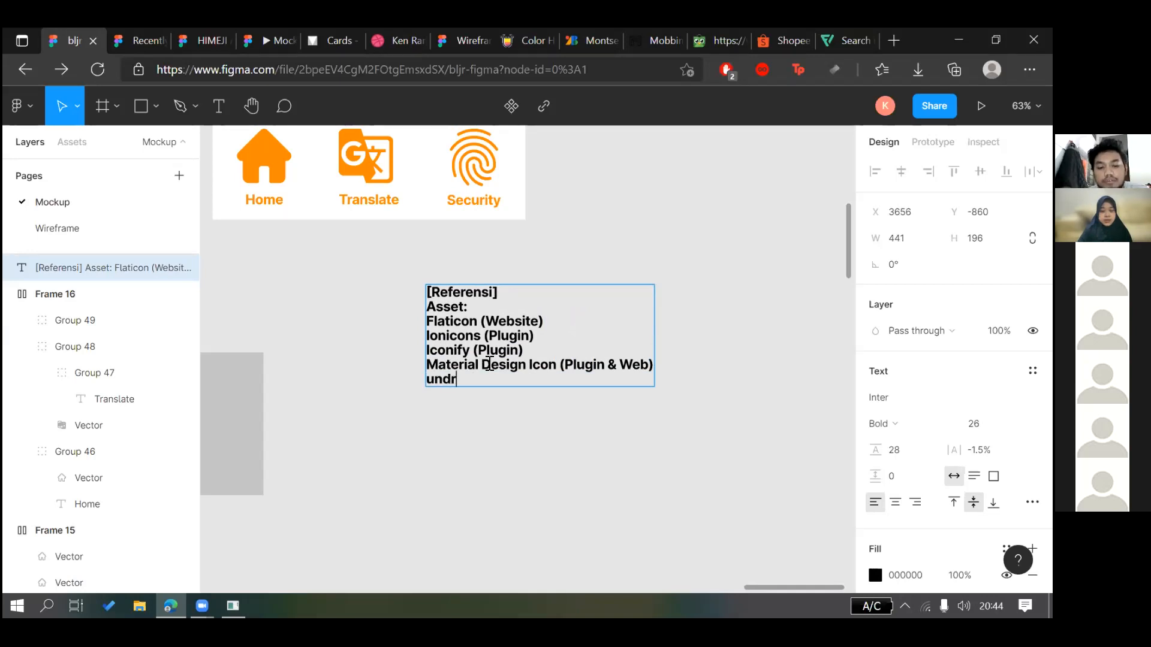
type("aw.co")
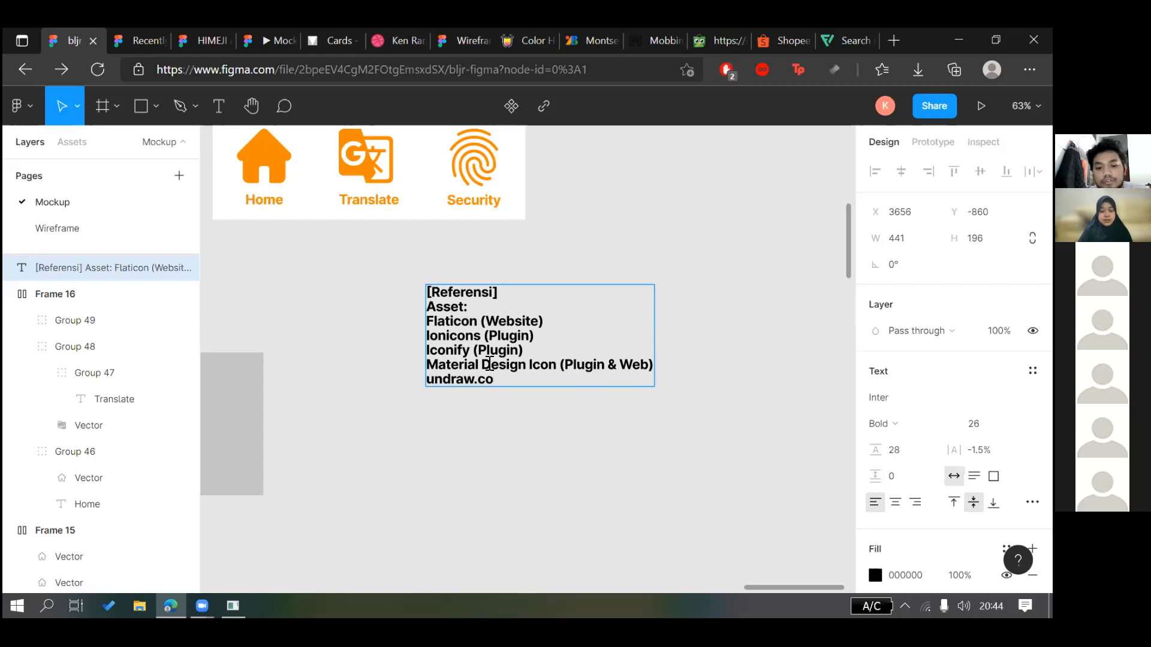
key("Return")
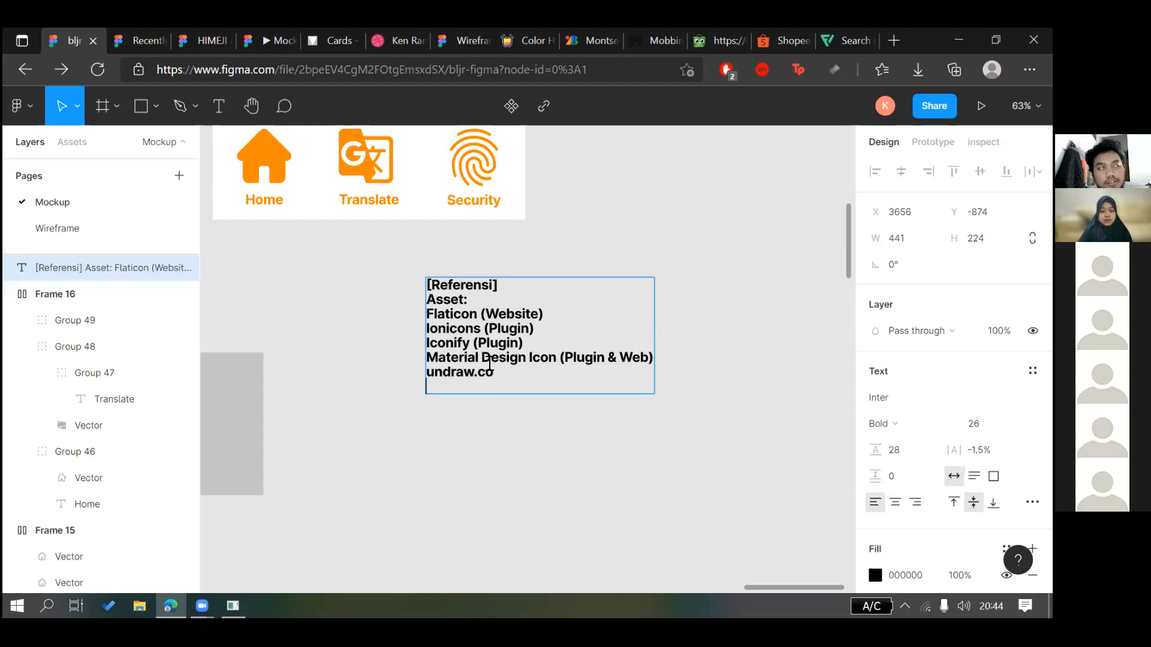
Add 'Humaans (plugin)' as the next line of the reference list
right_click(458, 466)
mouse_move(503, 520)
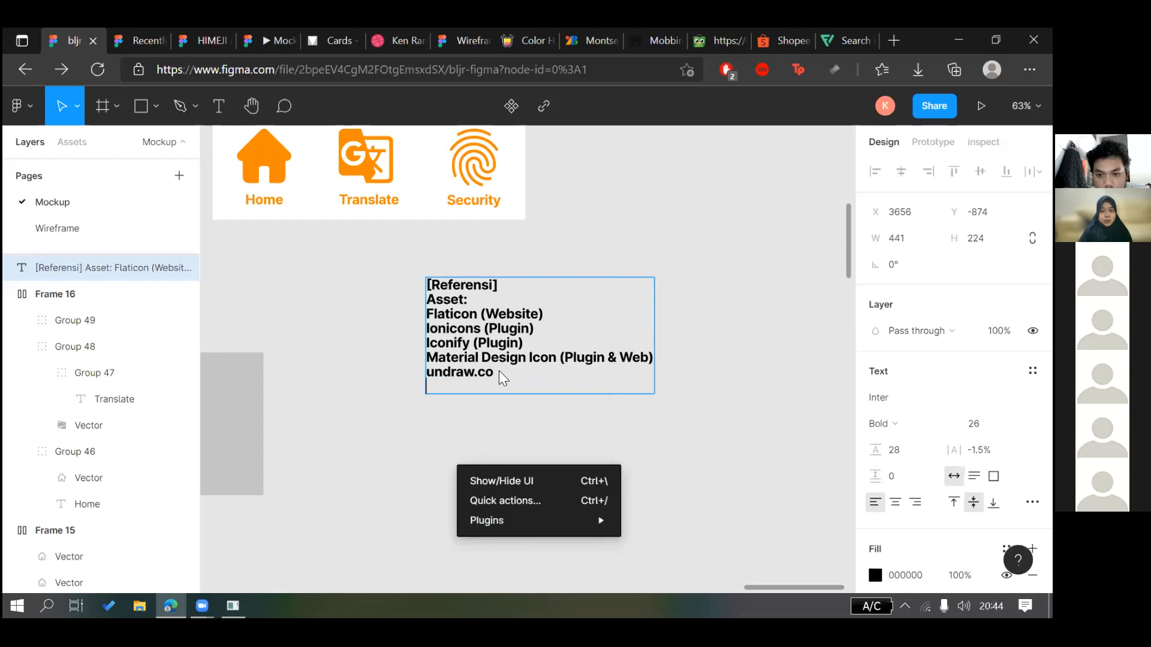
left_click(450, 385)
type("H")
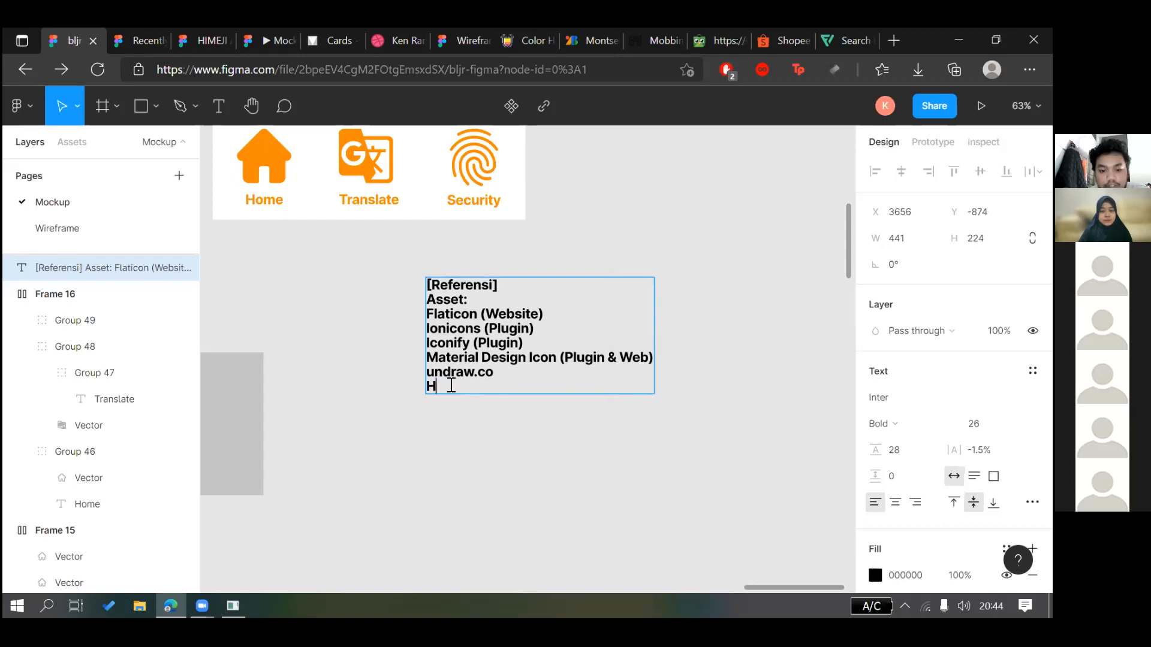
type("umaans ")
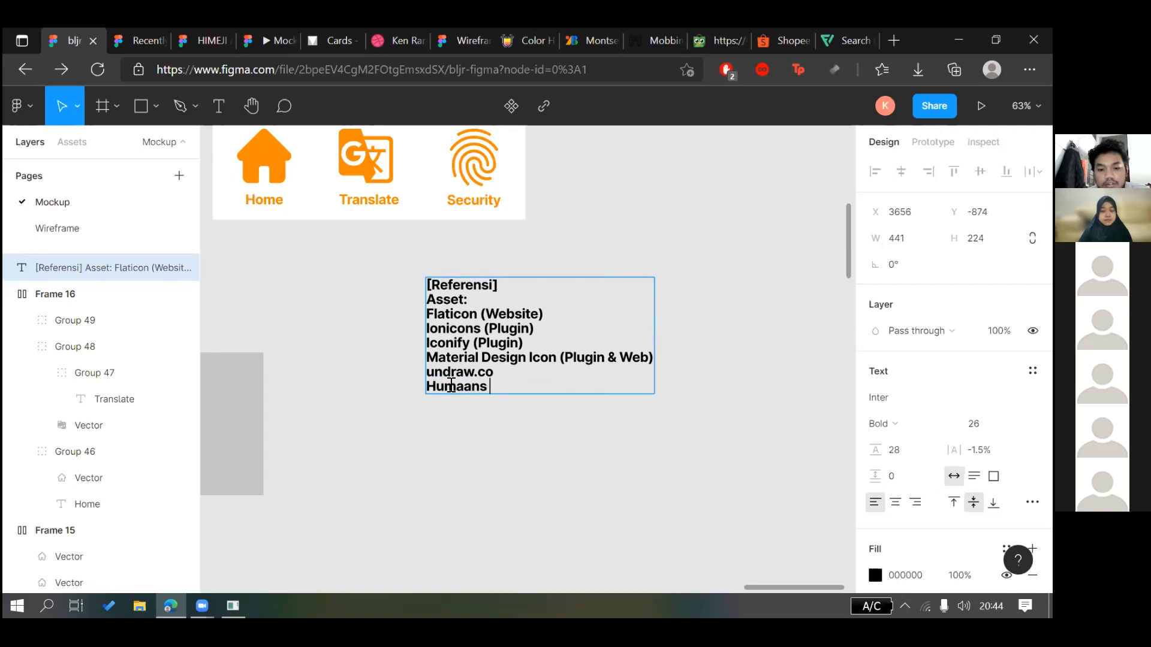
type("(pl")
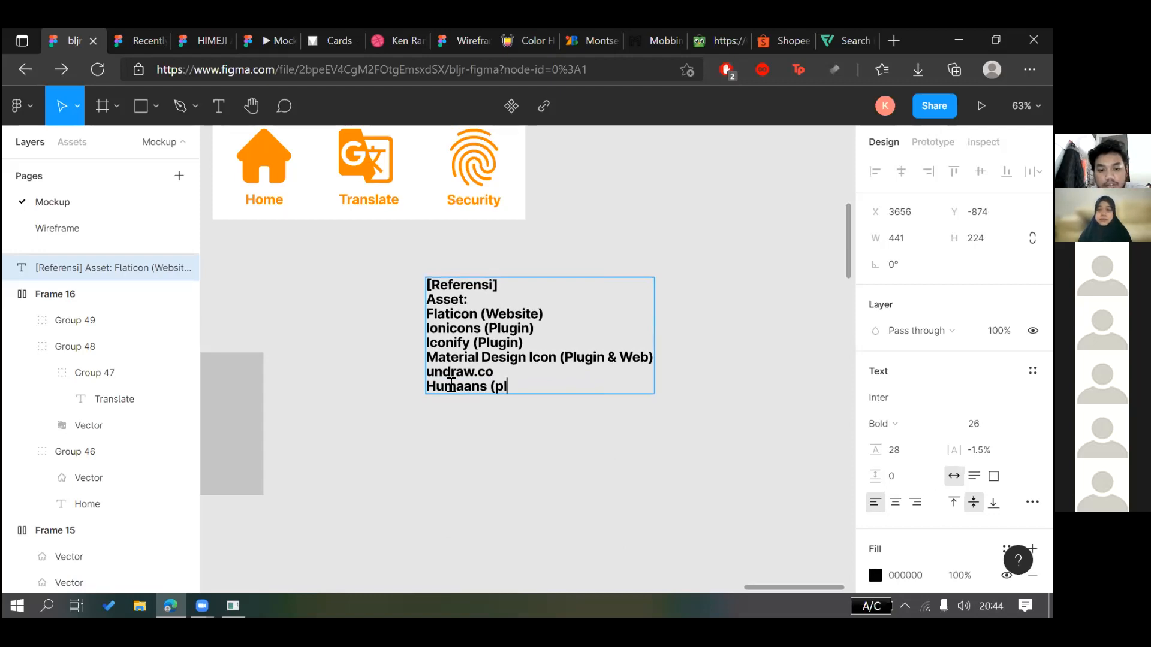
type("ugin)")
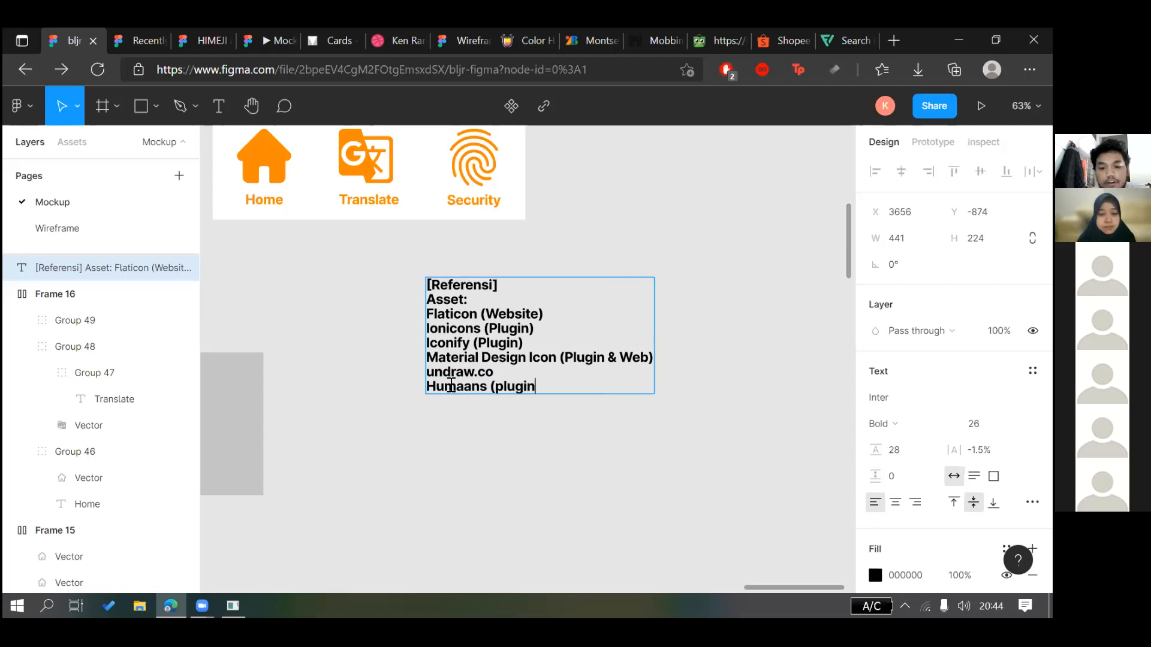
key("Escape")
Launch the Humaaans for Figma plugin and browse its people illustrations
right_click(517, 437)
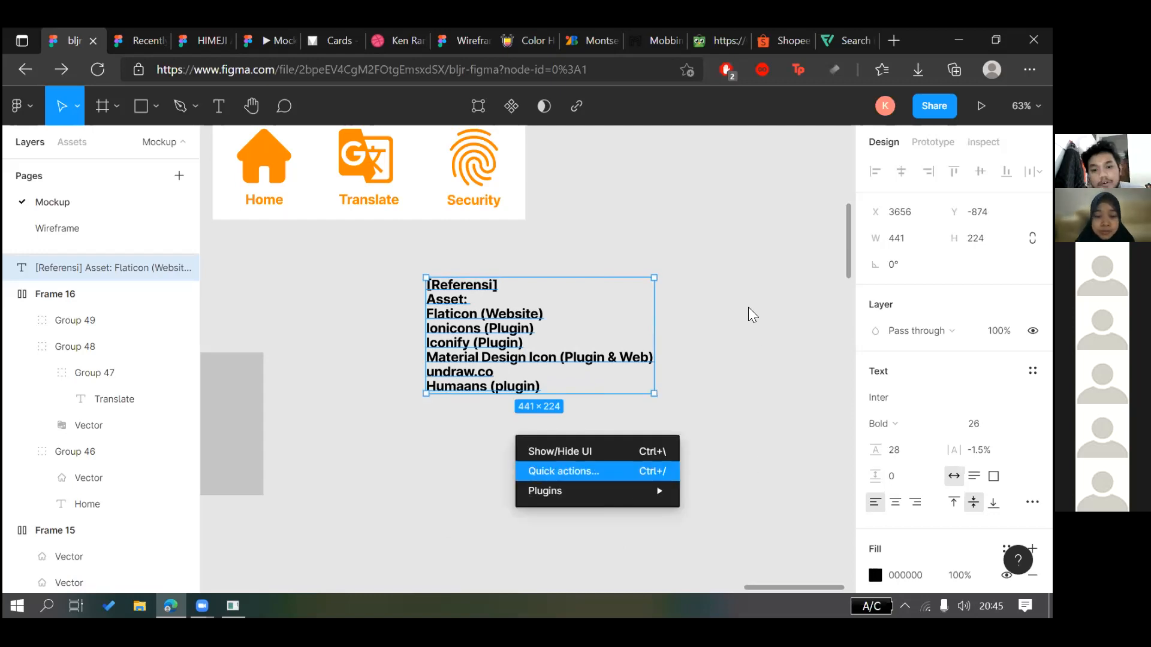
mouse_move(636, 490)
left_click(669, 372)
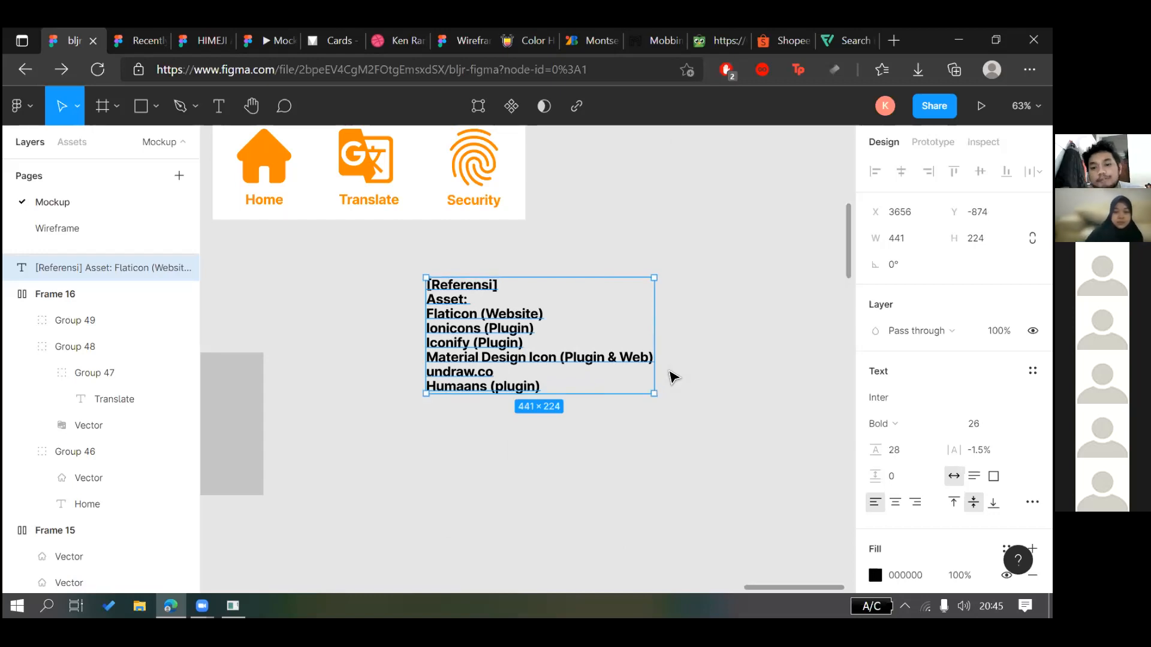
scroll(669, 372, "up", 1)
scroll(571, 359, "down", 1)
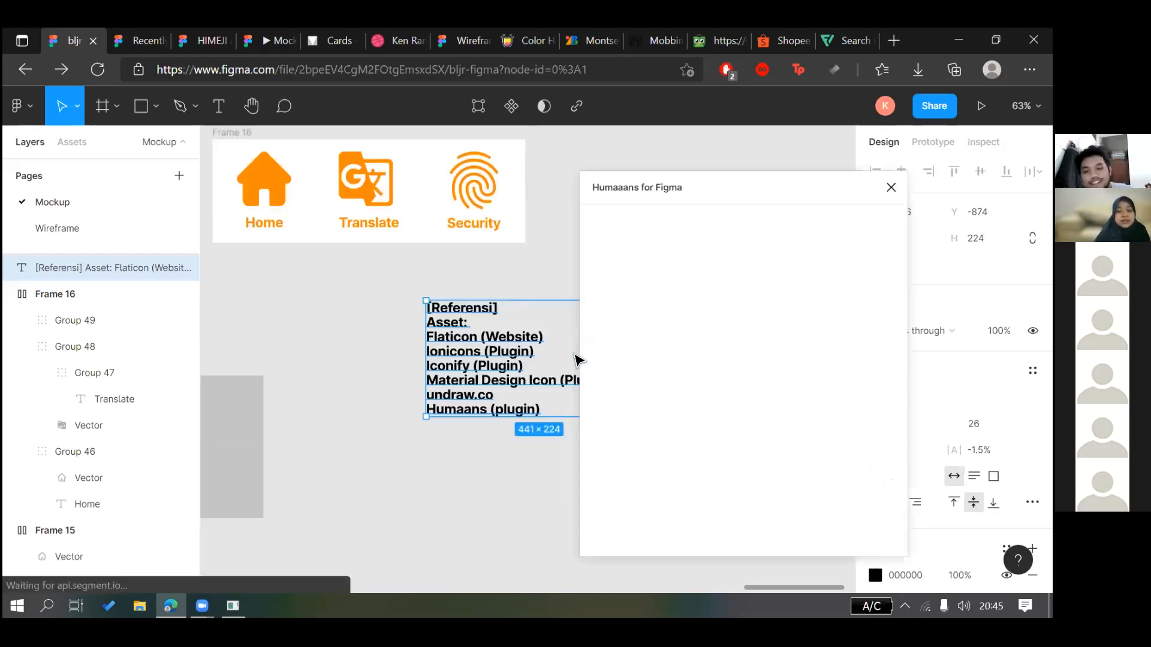
scroll(576, 360, "right", 1)
scroll(484, 324, "right", 5)
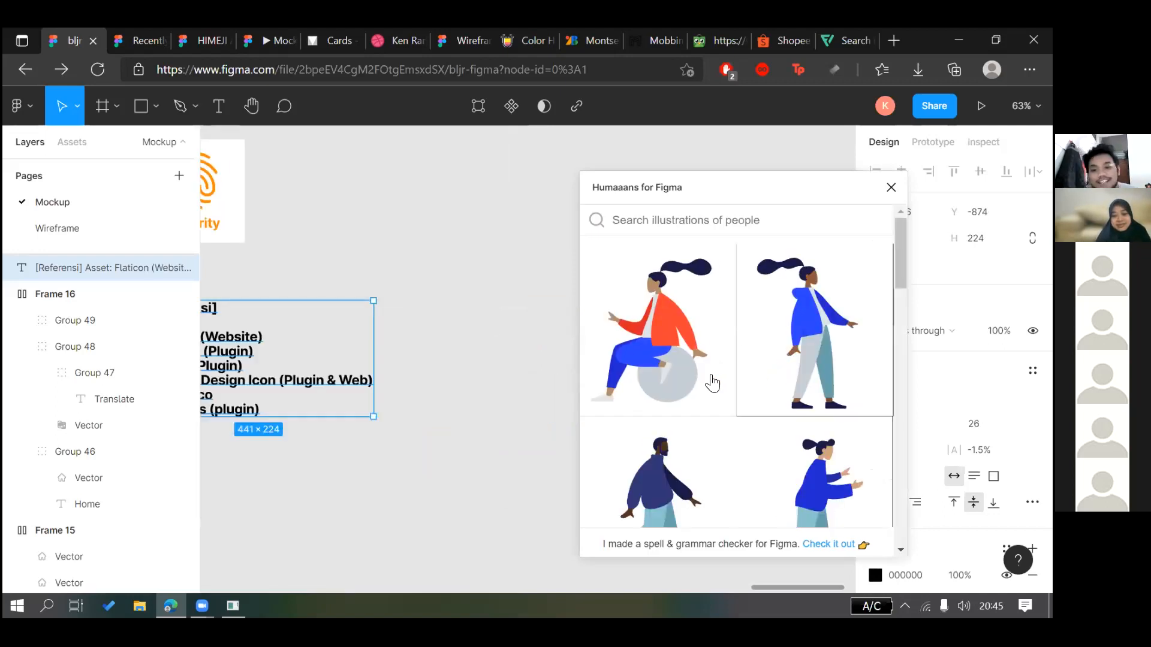
scroll(685, 367, "down", 2)
scroll(683, 366, "down", 2)
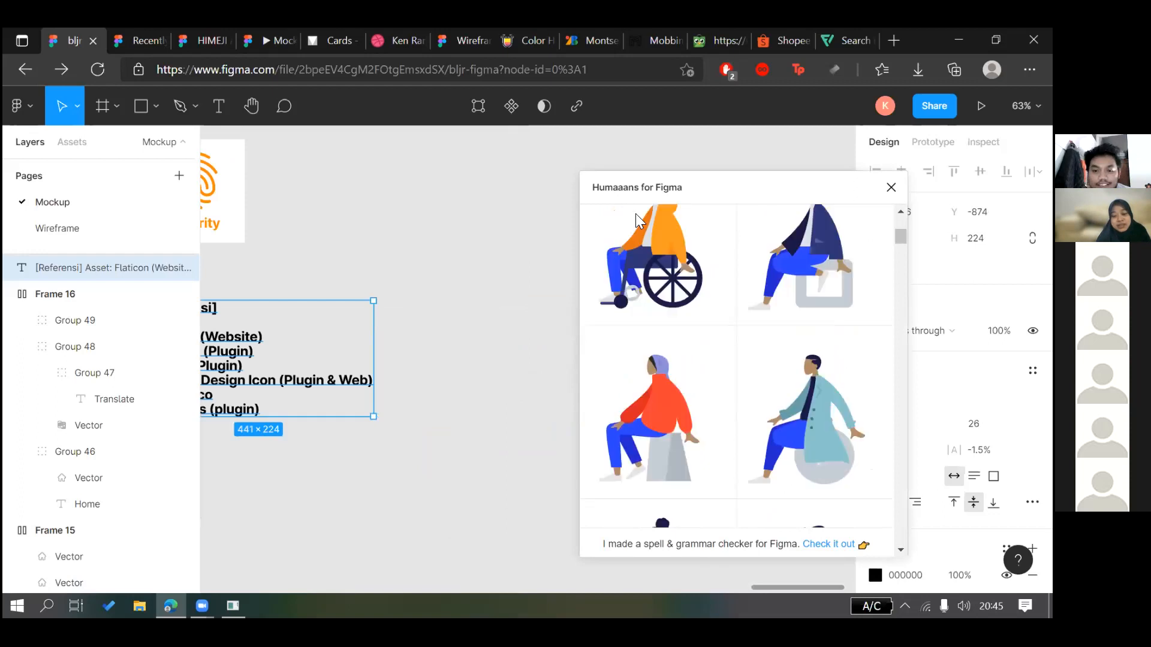
scroll(675, 359, "down", 5)
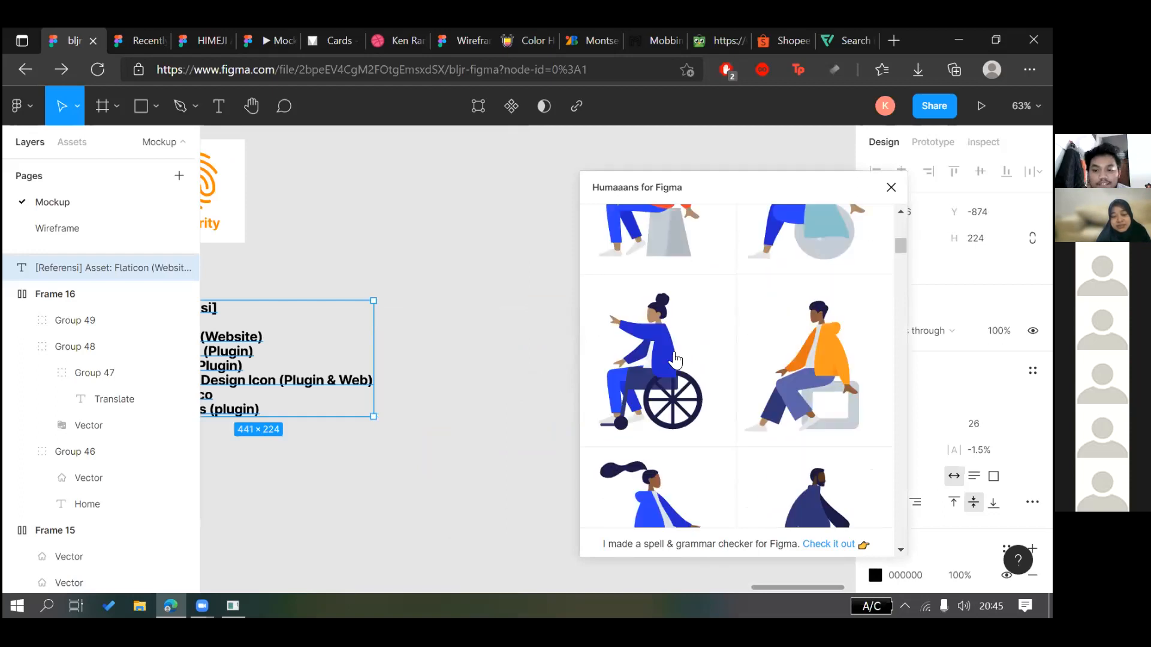
scroll(671, 371, "down", 3)
scroll(659, 380, "down", 2)
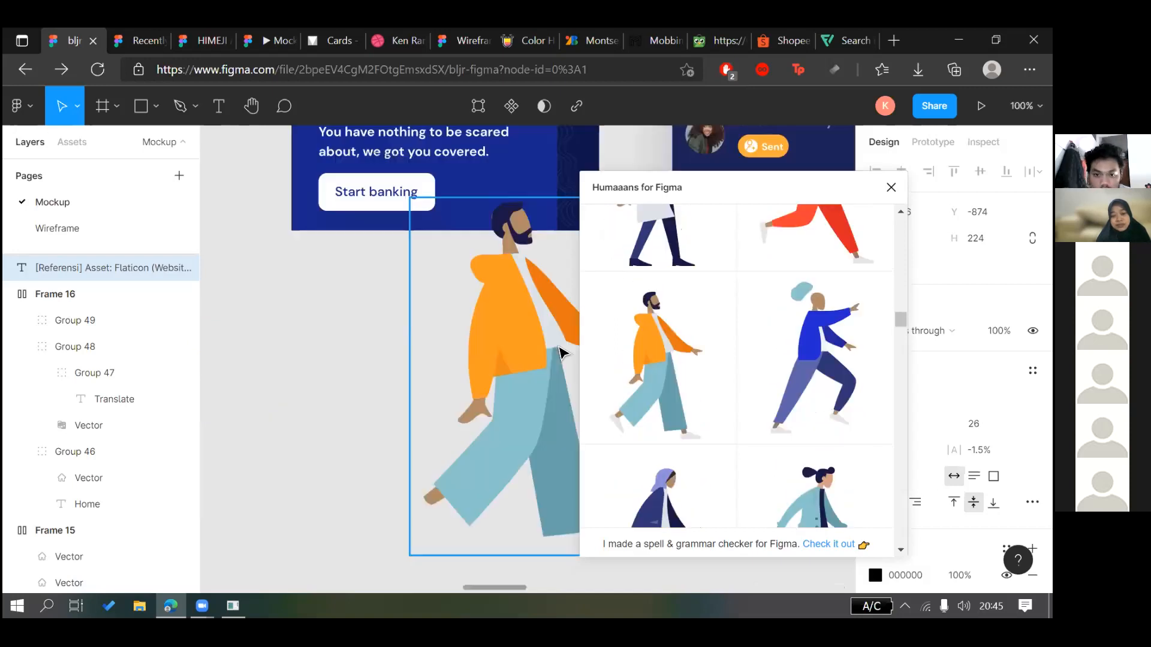
key("ctrl+z")
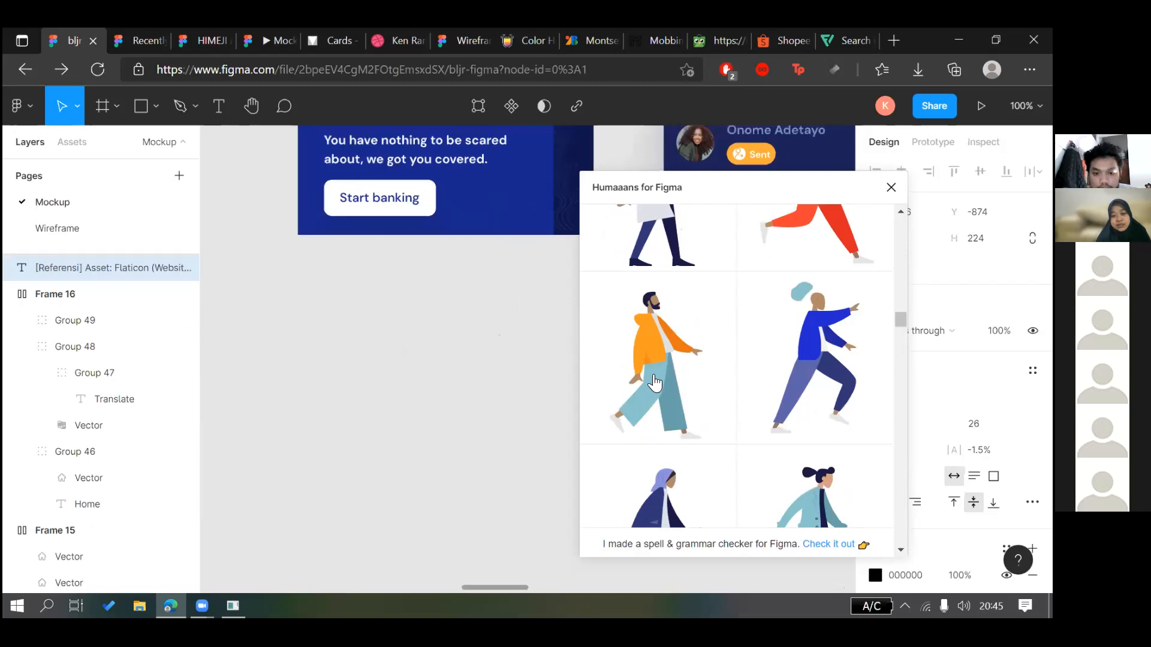
scroll(539, 360, "down", 3)
Close the Humaaans browser and try a dark brown coat colour, then revert to orange
left_click_drag(743, 191, 775, 285)
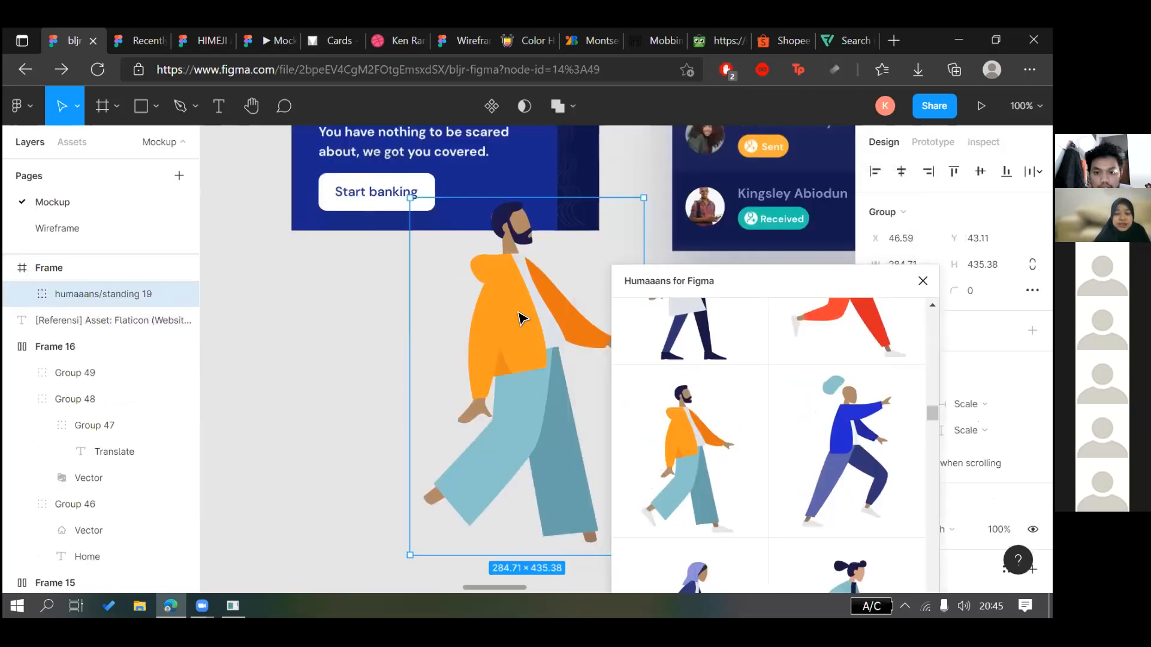
left_click(923, 281)
left_click(520, 315, "ctrl")
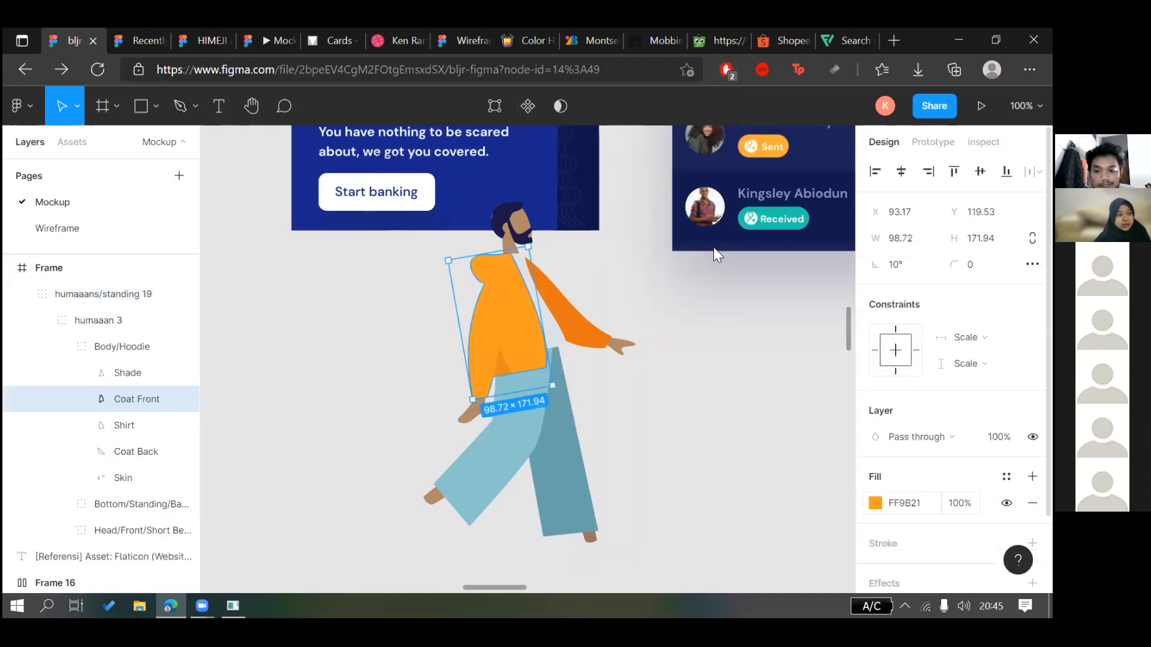
left_click(875, 502)
left_click(742, 333)
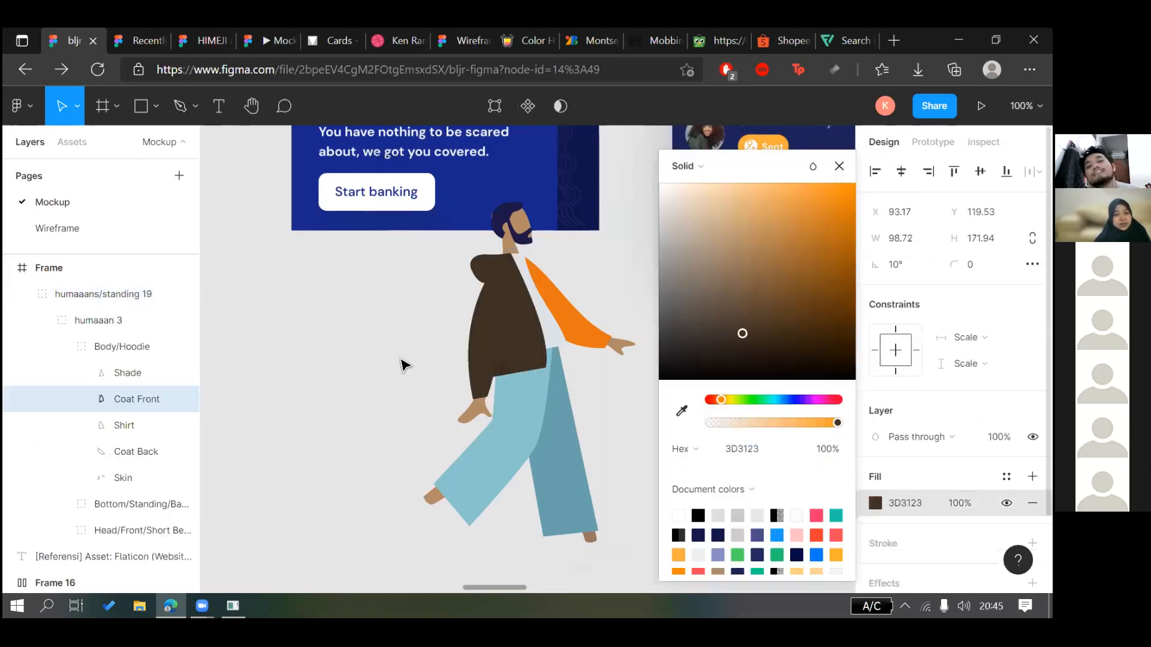
key("ctrl+z")
key("ctrl+z")
key("ctrl+z")
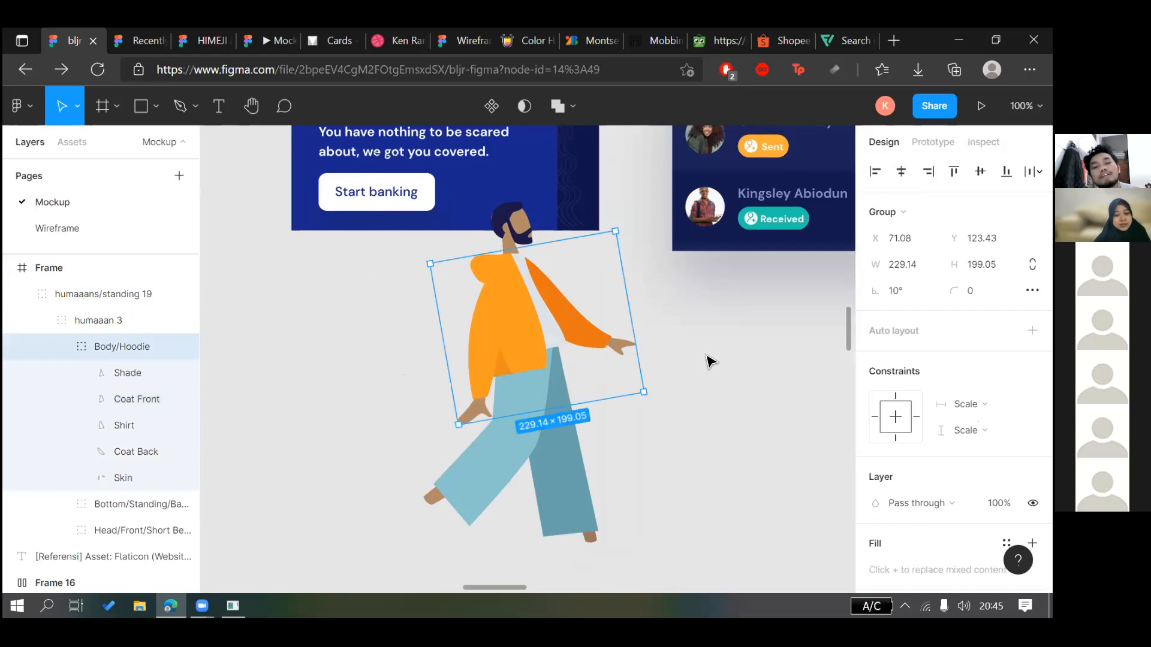
Undo the frame wrap and scroll back to the reference list
key("ctrl+z")
scroll(710, 362, "down", 5)
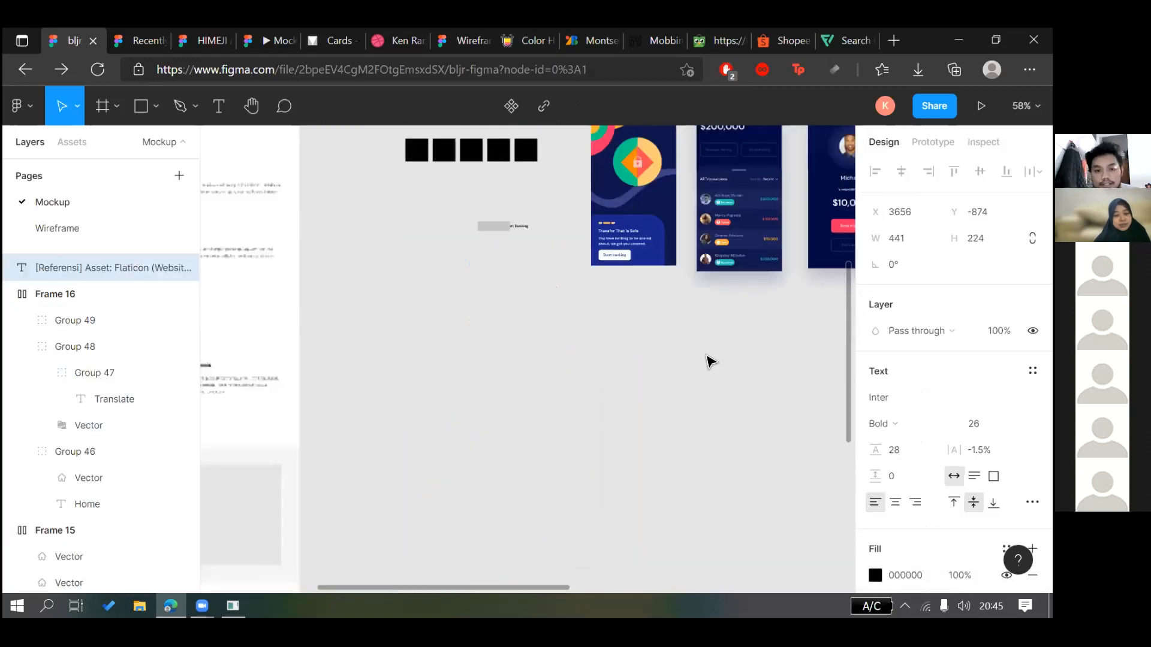
scroll(562, 318, "right", 10)
scroll(563, 318, "up", 3)
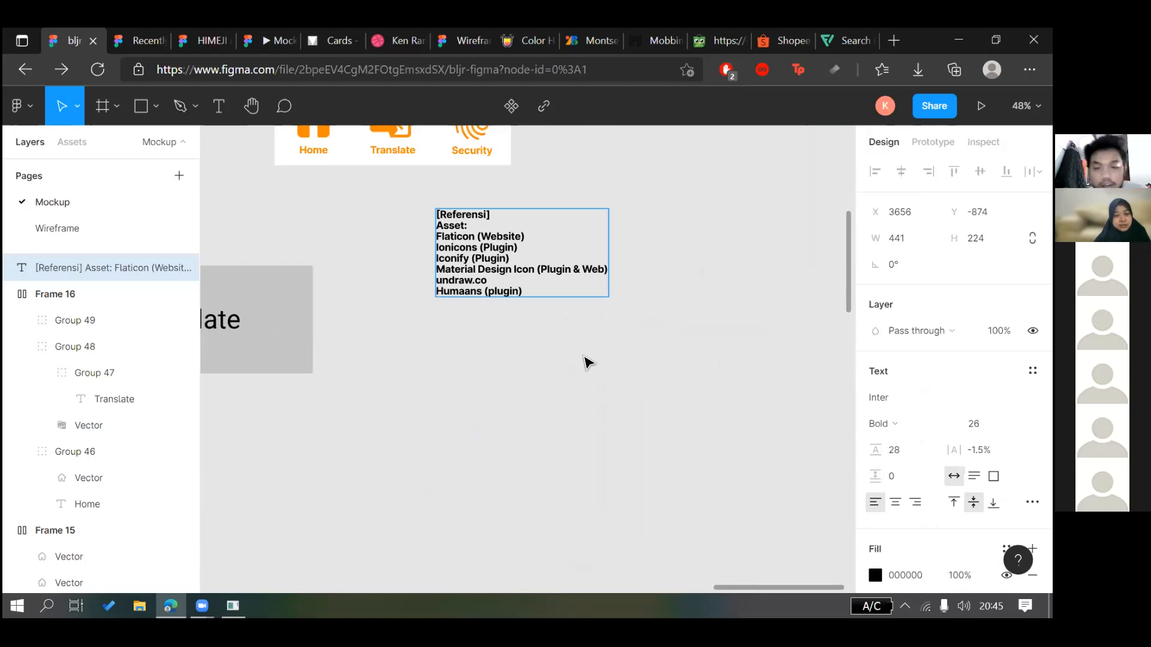
Leave a blank line after the list and add a 'Design:' heading
key("Return")
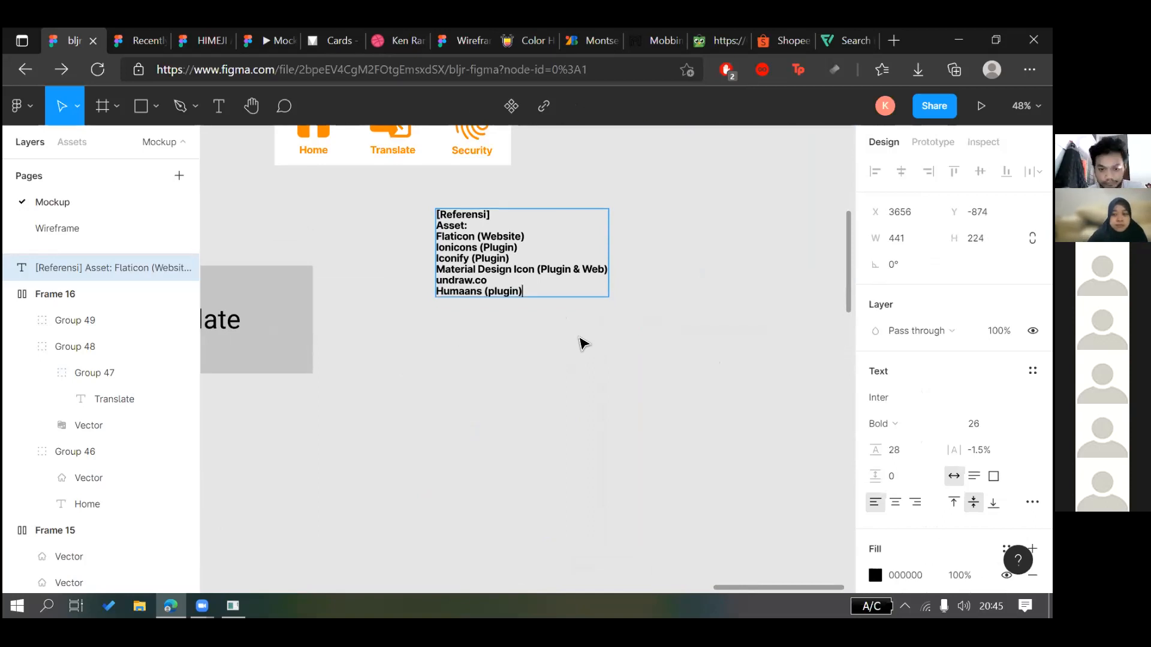
key("Return")
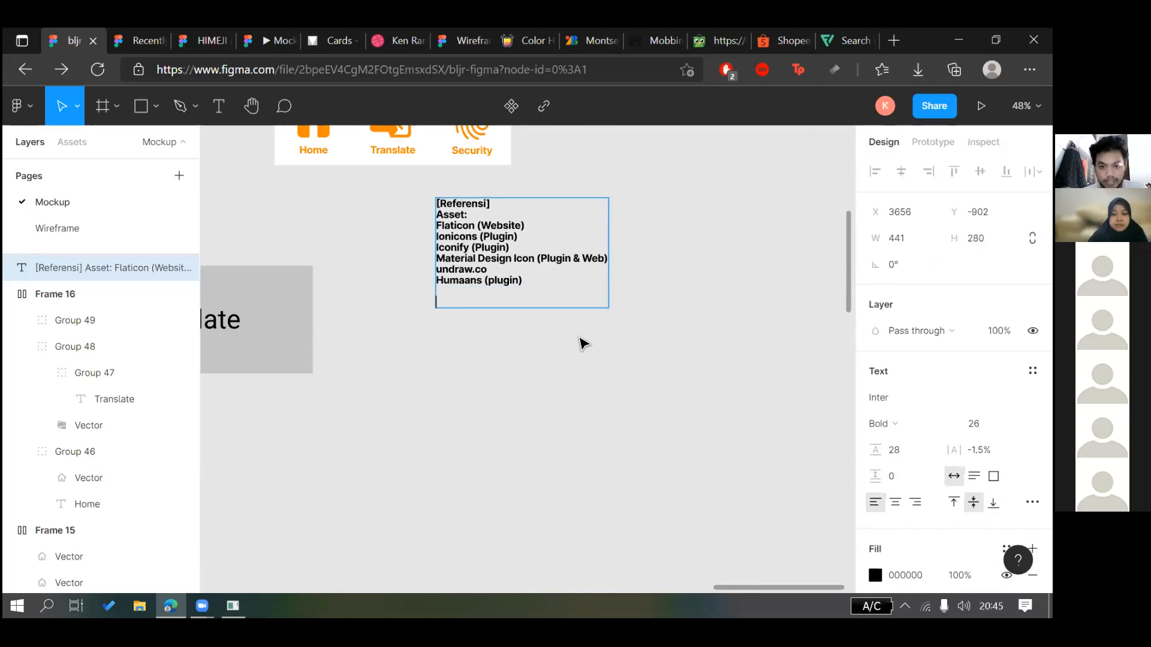
type("Re")
key("BackSpace")
key("BackSpace")
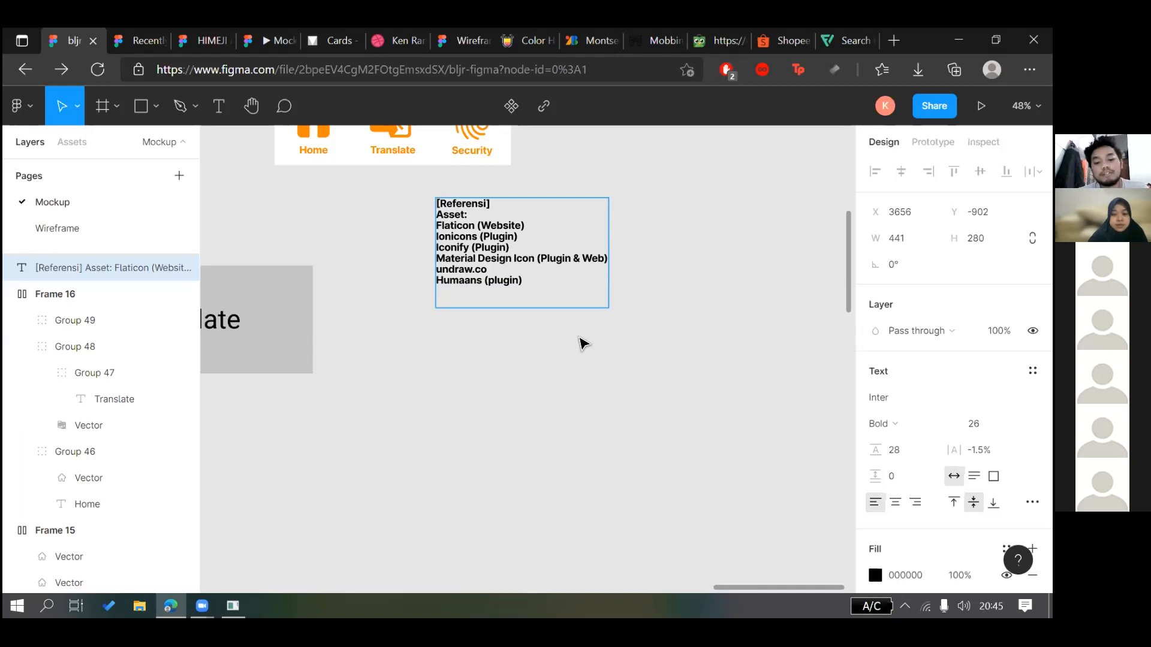
type("Design:")
key("Return")
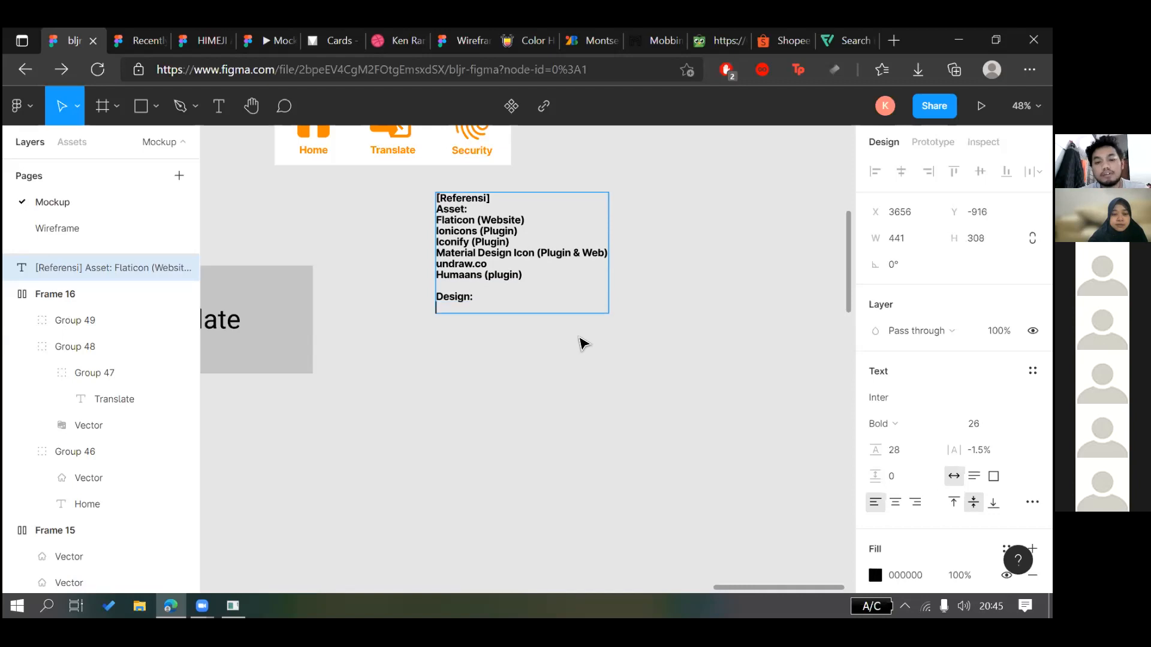
List Mobbin.design and Lapaninja under Design, then open the Lapa Ninja browser tab
type("Mobbi")
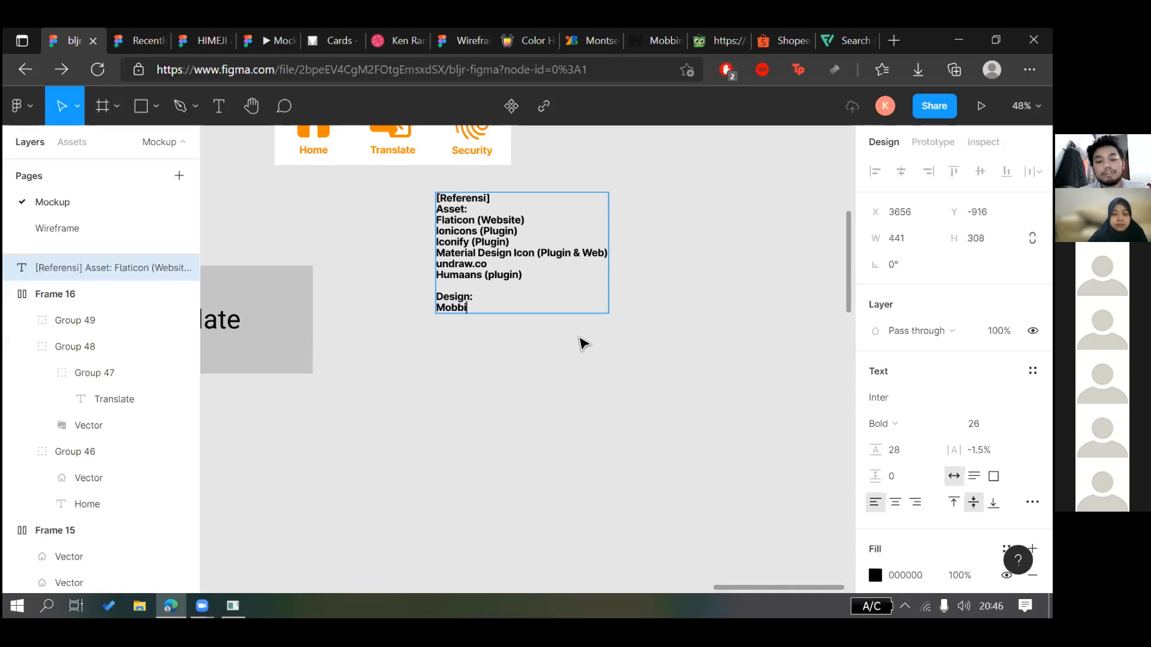
type("n.design")
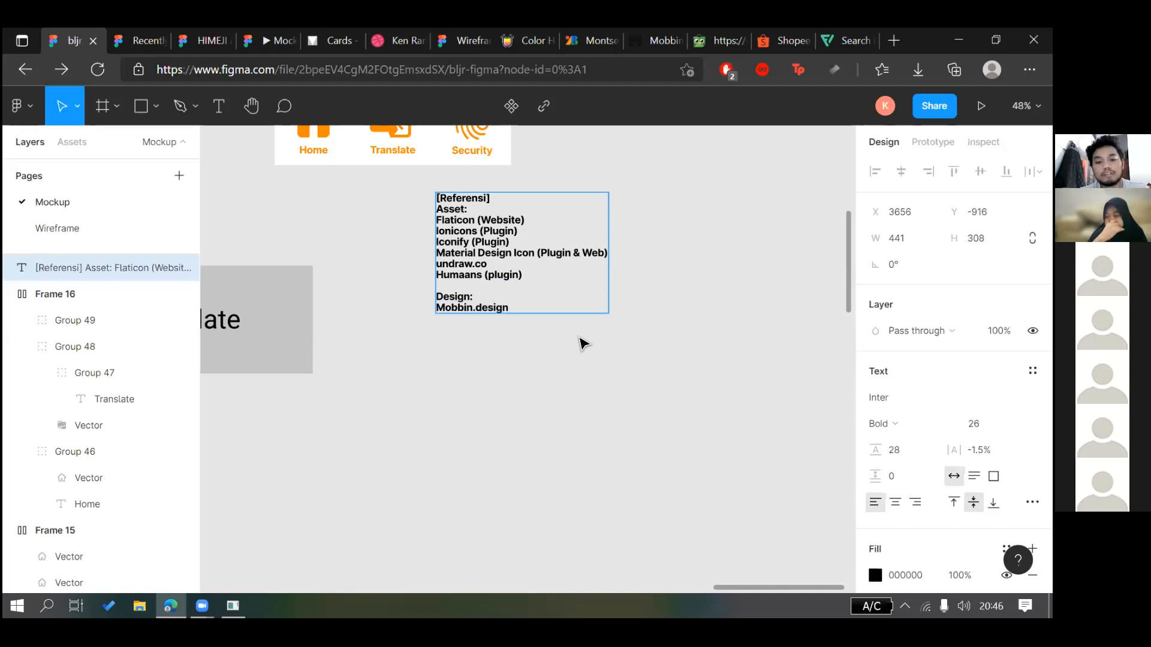
key("Return")
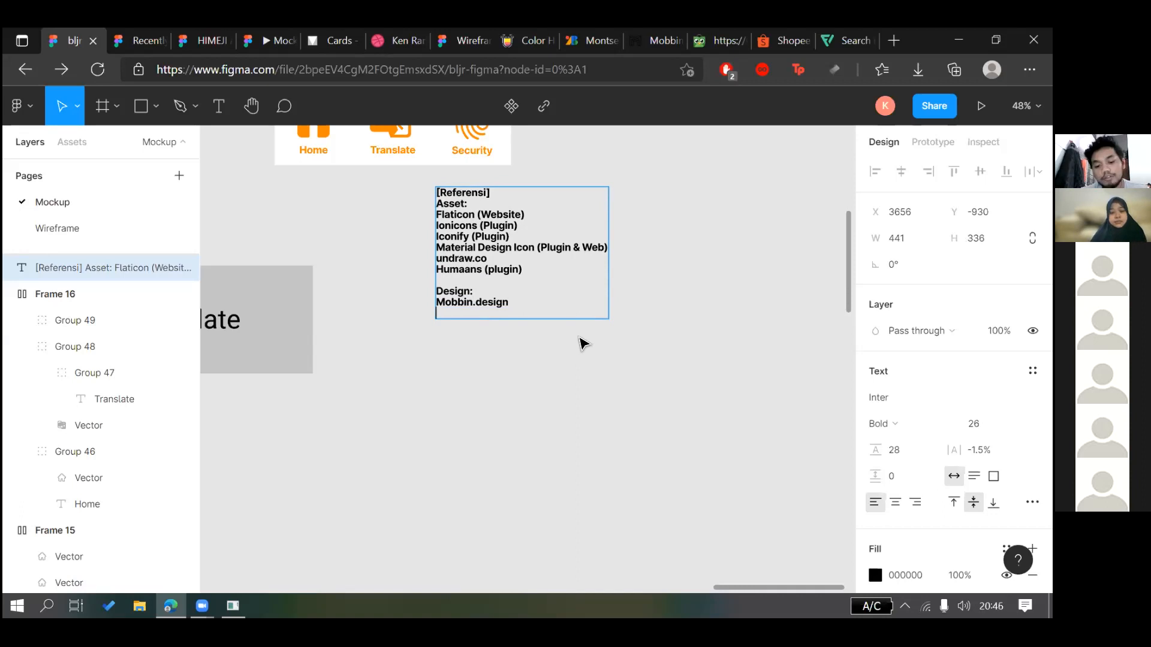
type("apaninja")
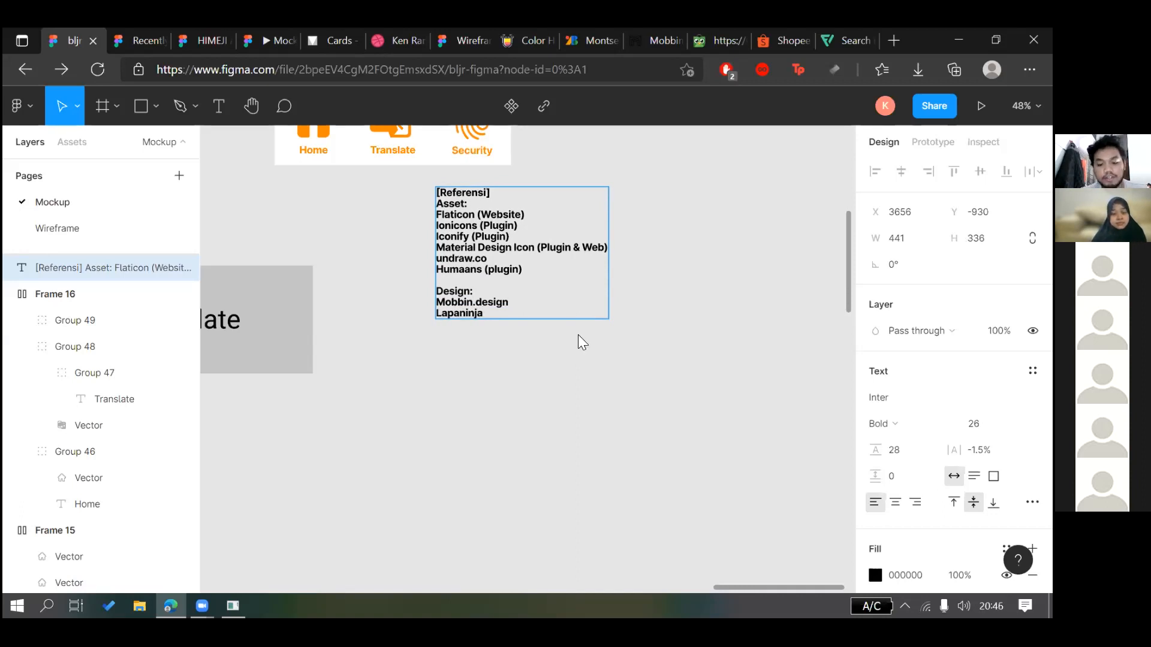
key("ctrl+t")
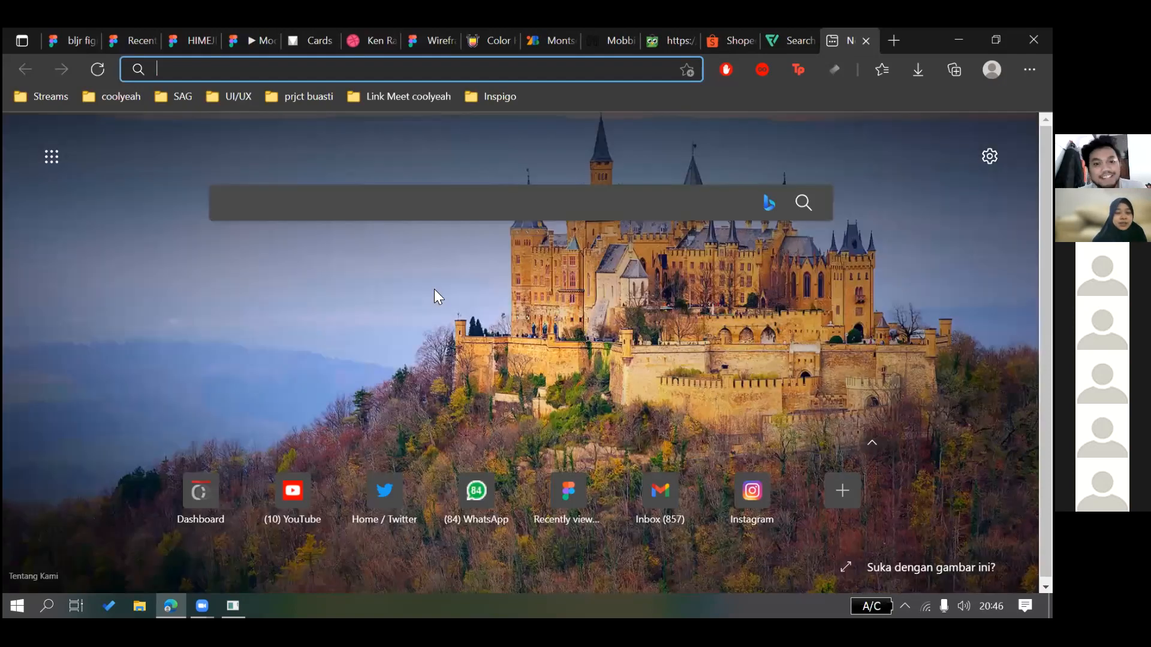
key("ctrl+shift+t")
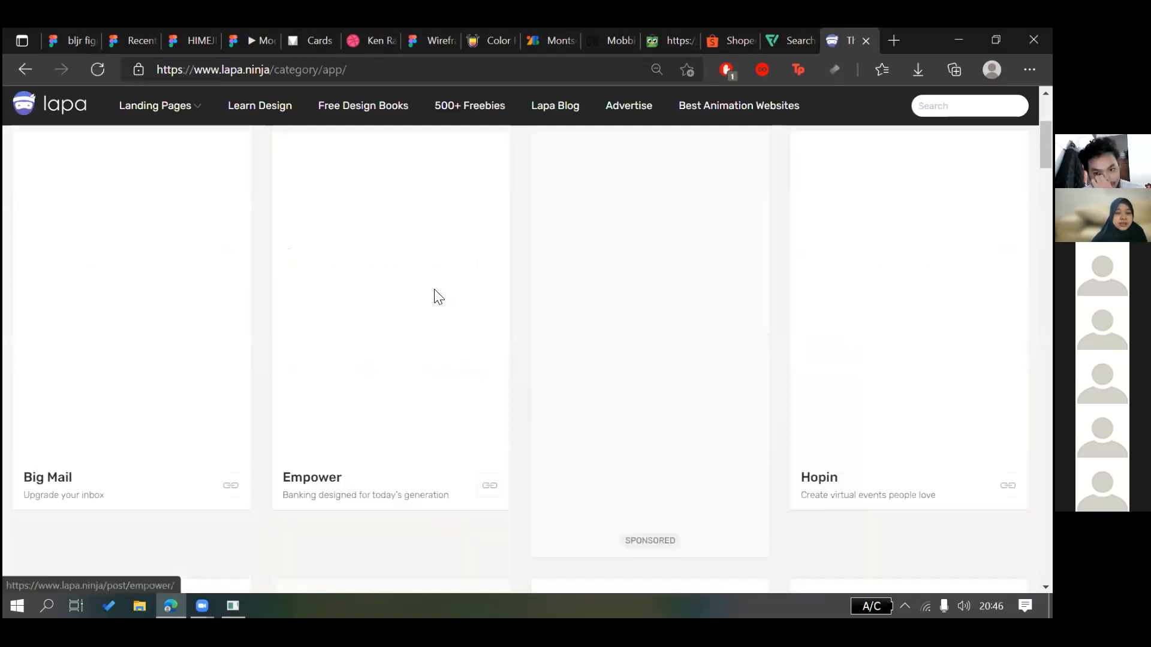
scroll(437, 298, "down", 5)
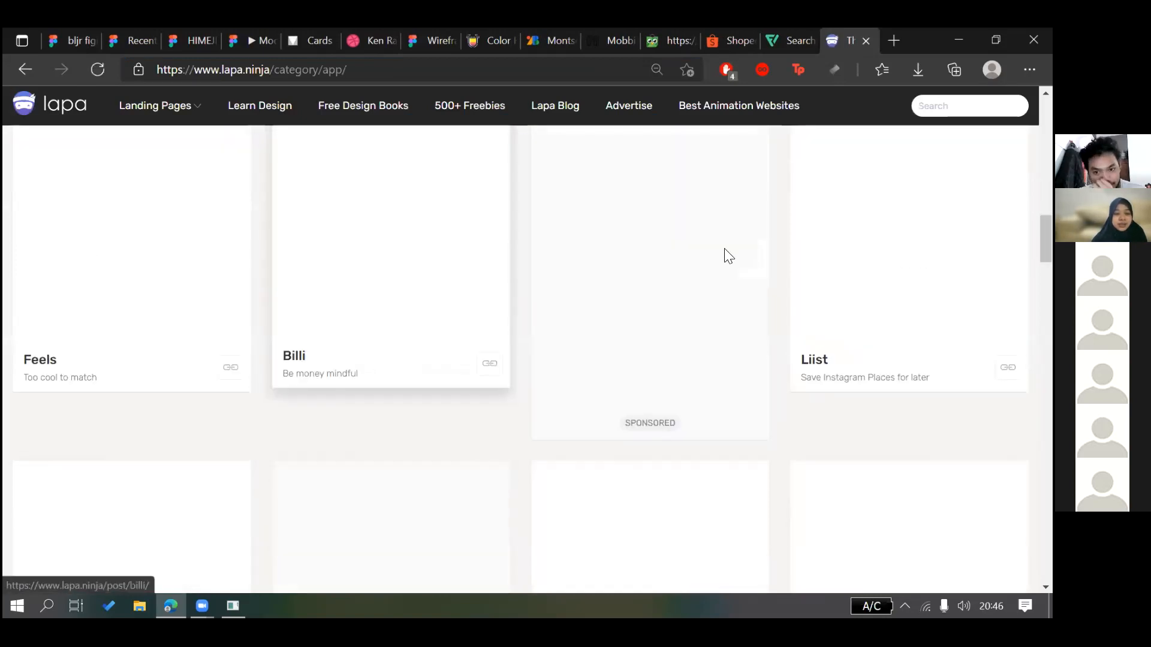
scroll(389, 270, "down", 3)
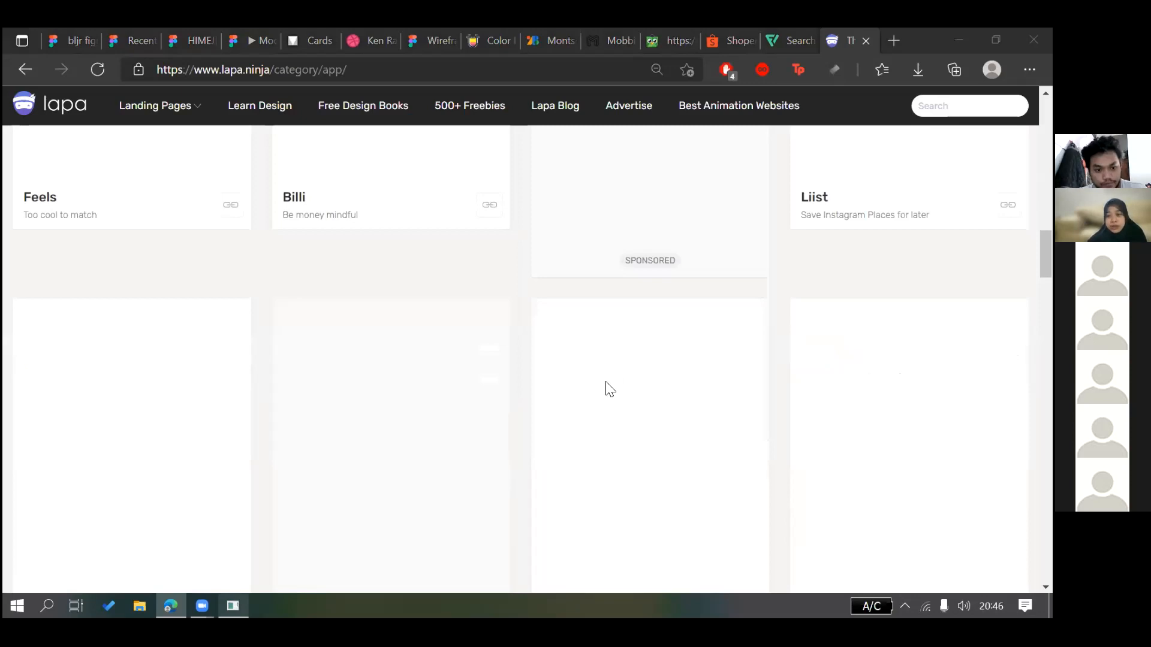
key("alt+Tab")
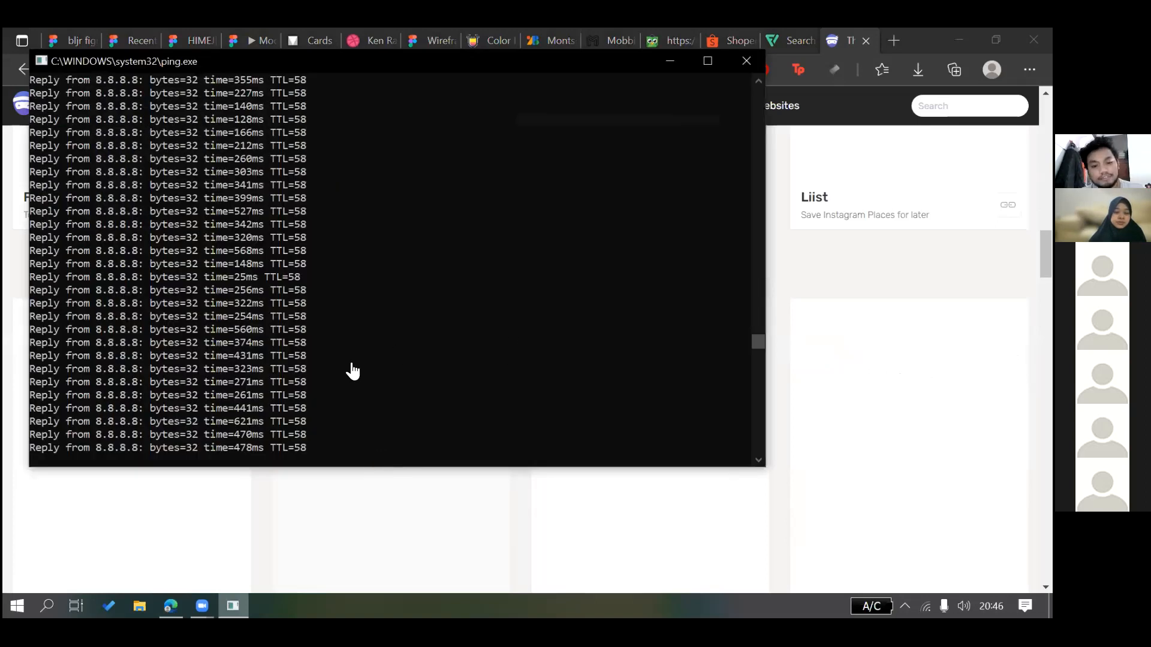
key("alt+Tab")
scroll(592, 104, "up", 20)
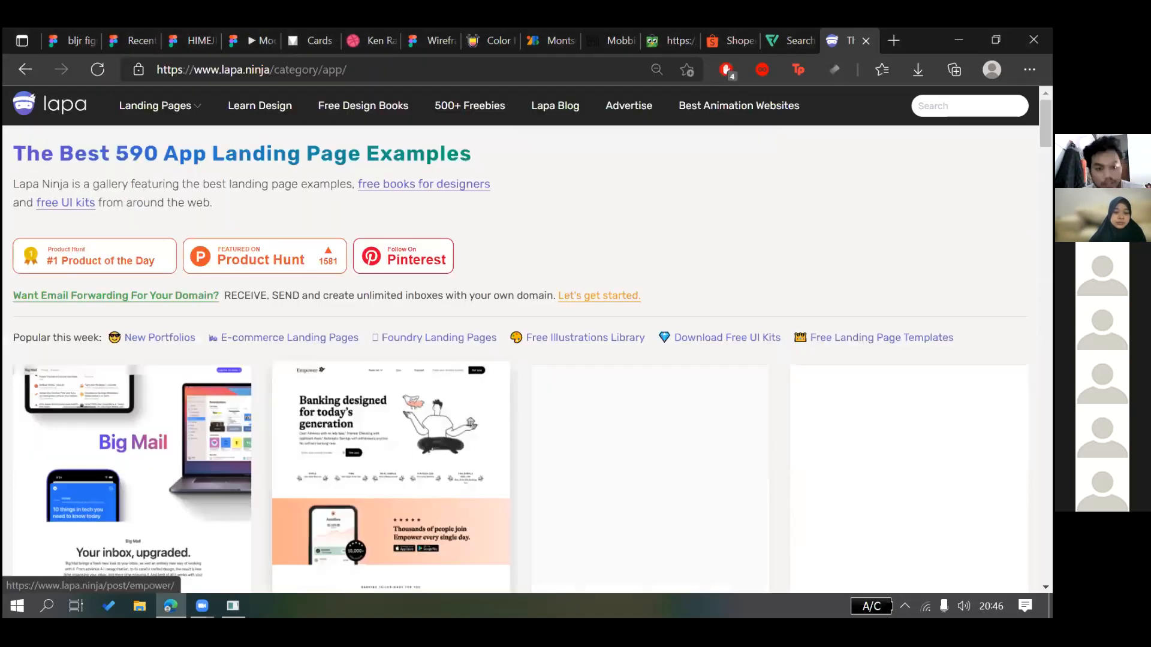
scroll(592, 104, "down", 4)
key("alt+Tab")
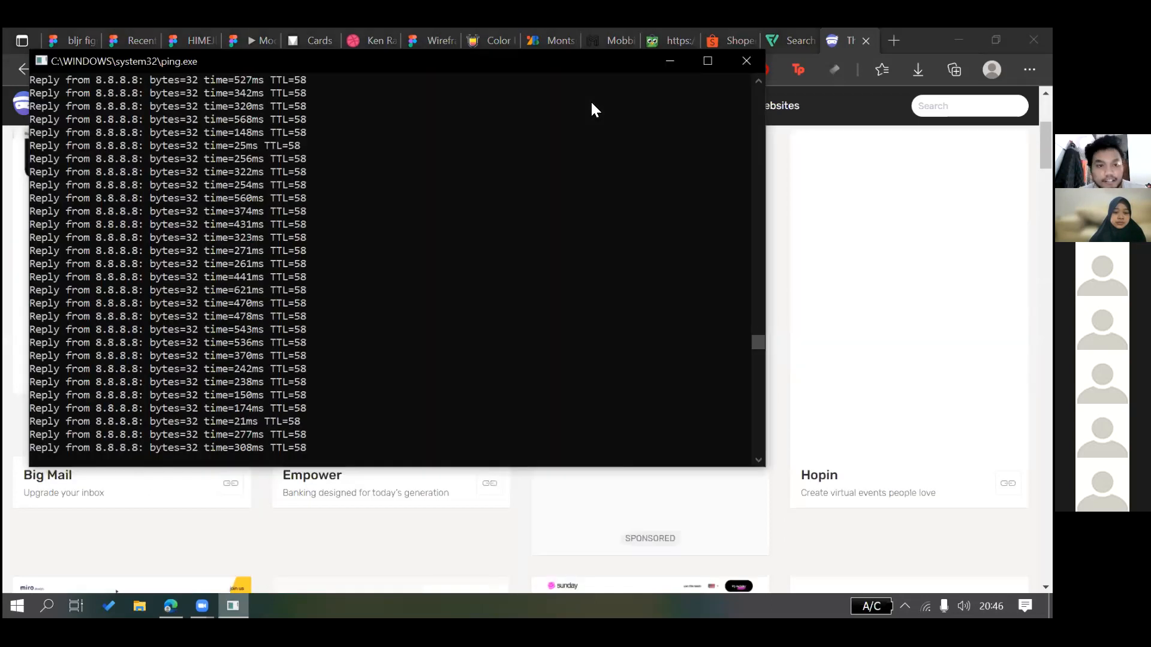
left_click(83, 30)
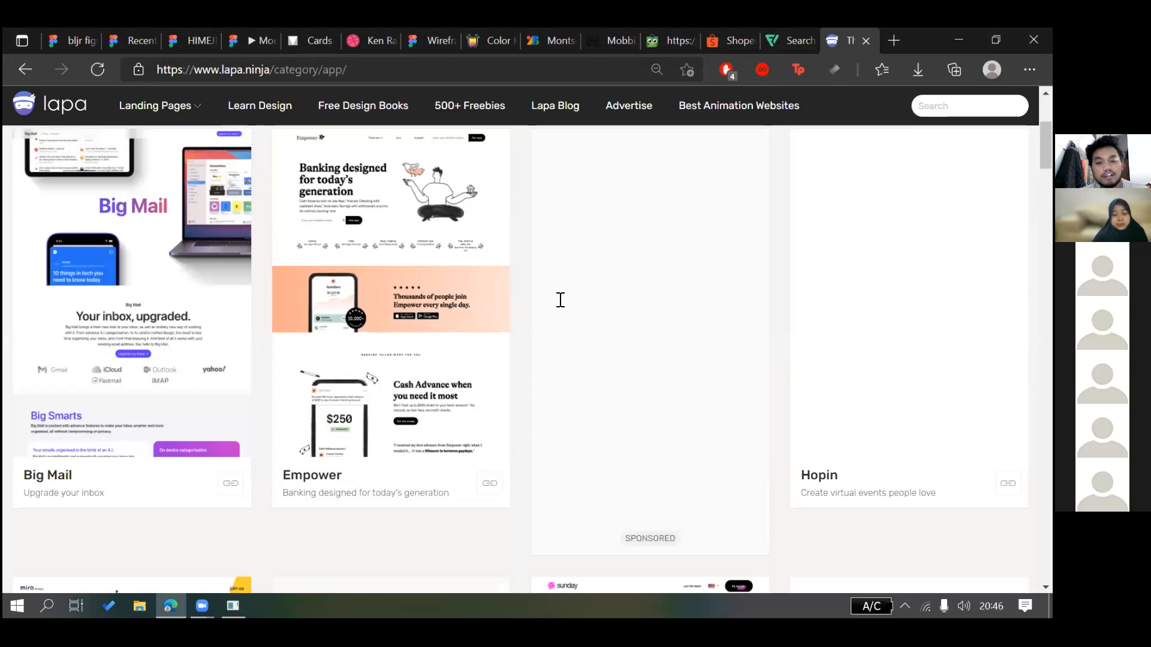
type("l")
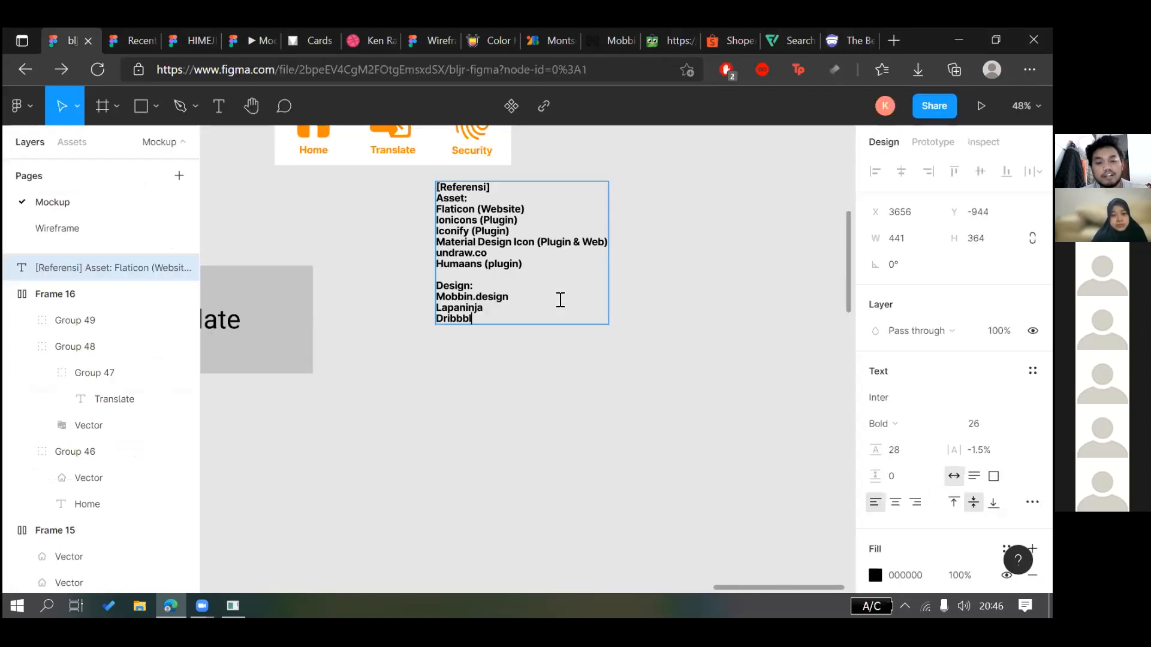
type("e")
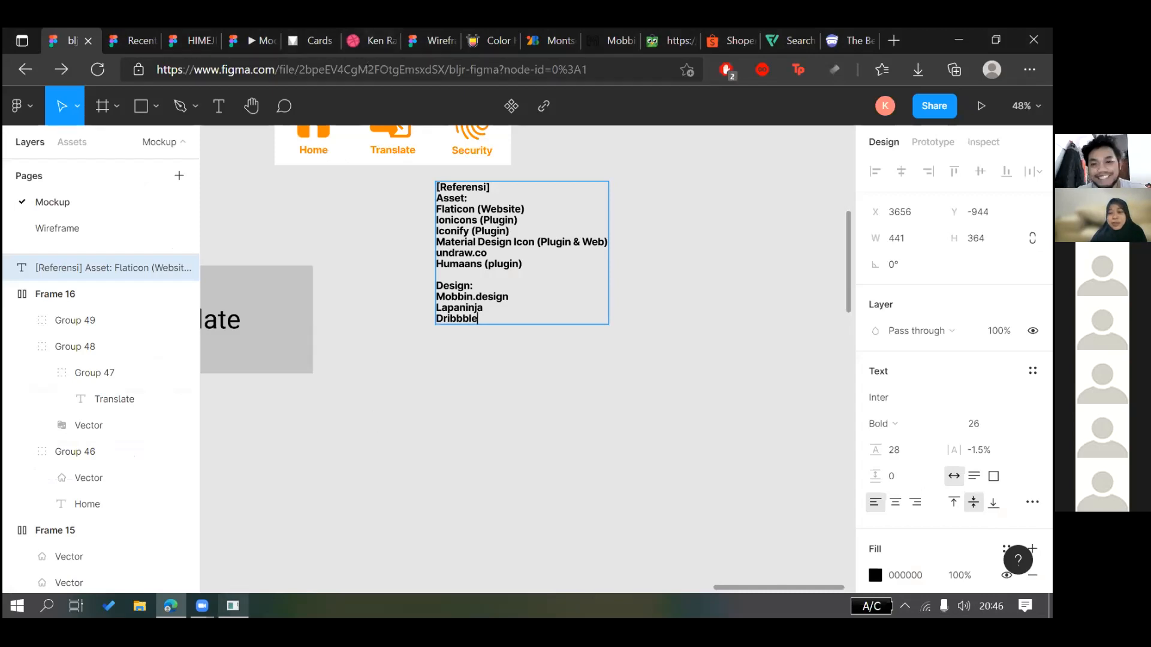
Bring up the Dribbble profile page in the browser and scroll it
left_click(233, 606)
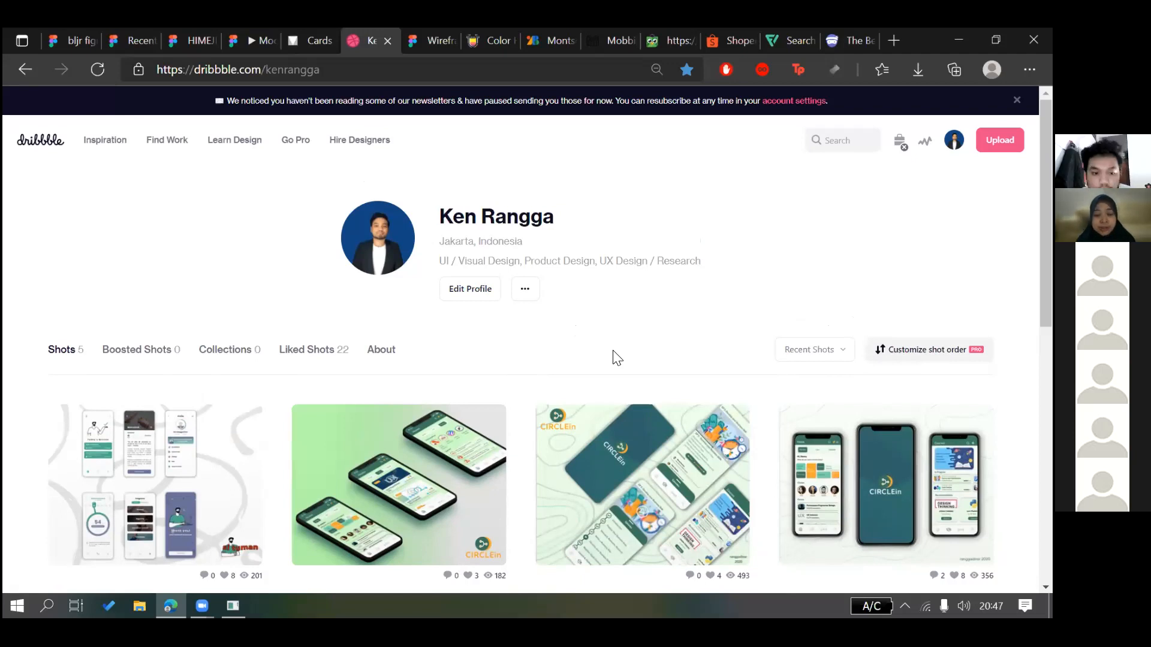
scroll(615, 358, "down", 3)
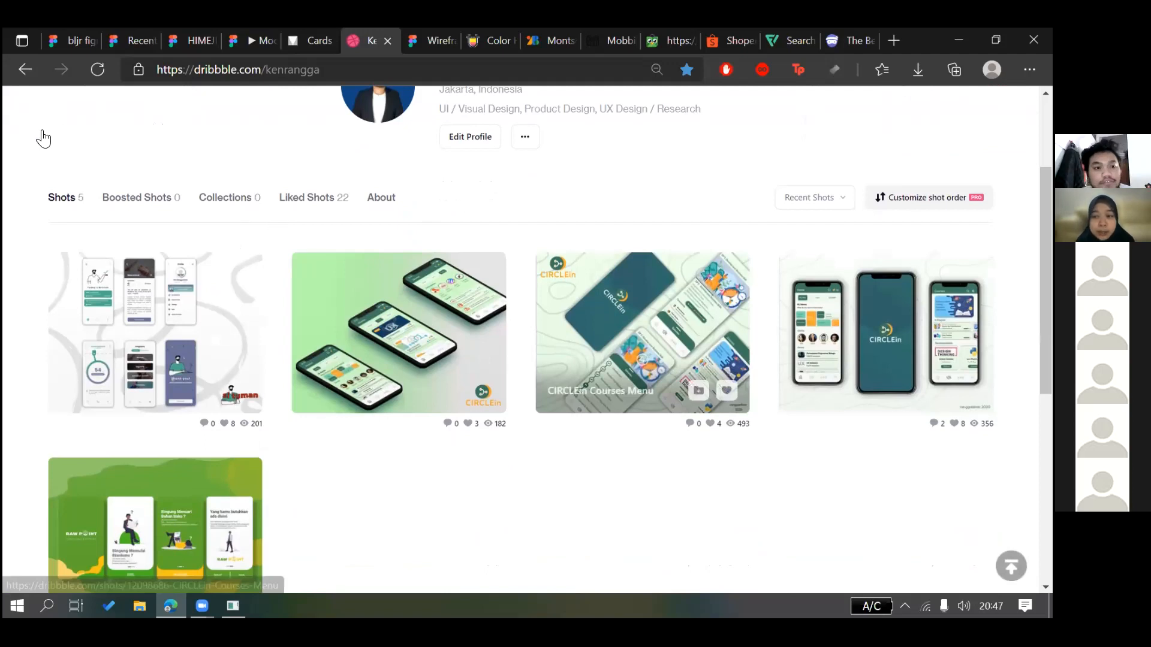
Open Dribbble's shot feed and scroll through the designs
scroll(52, 154, "up", 3)
mouse_move(105, 140)
left_click(192, 261)
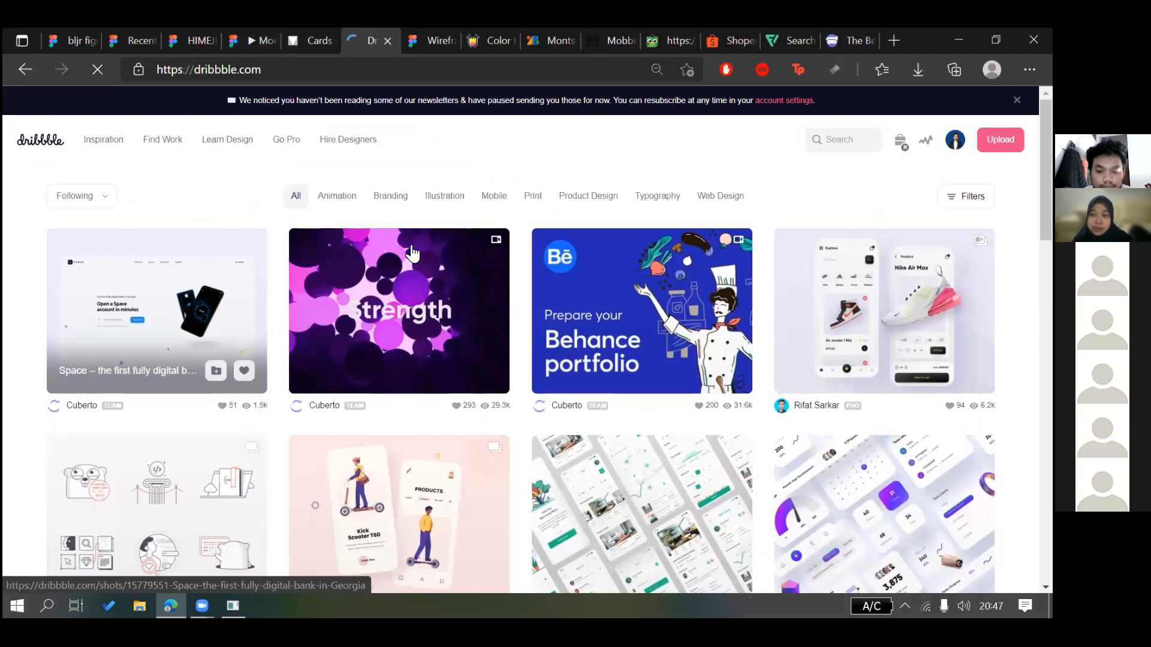
scroll(412, 253, "down", 10)
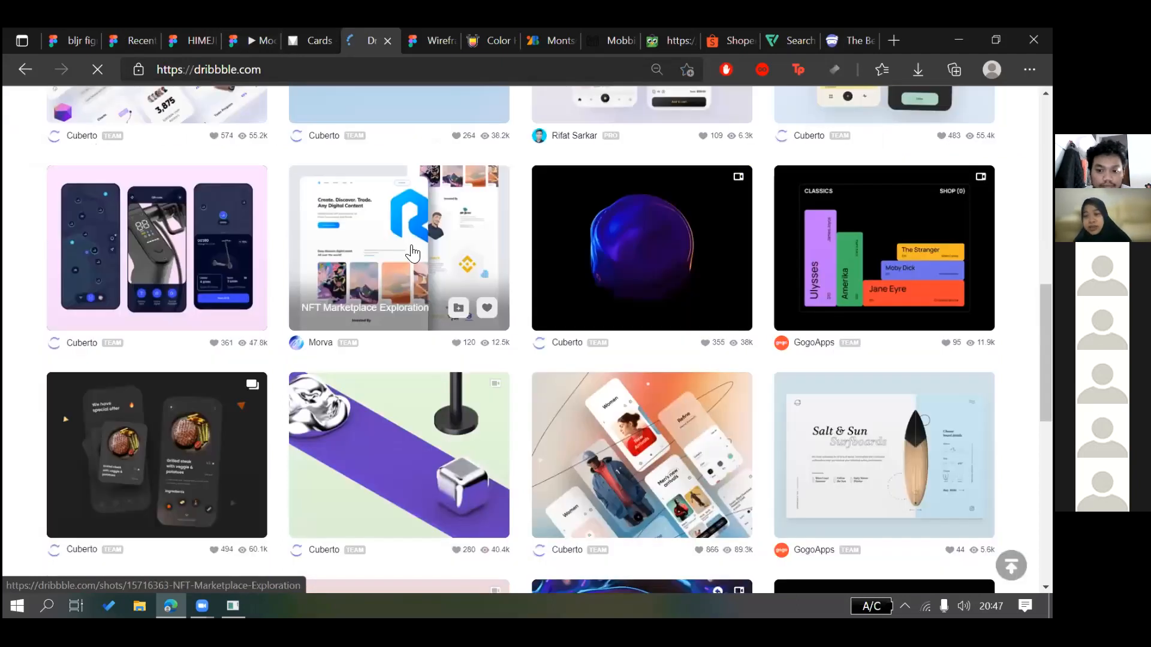
scroll(411, 254, "down", 5)
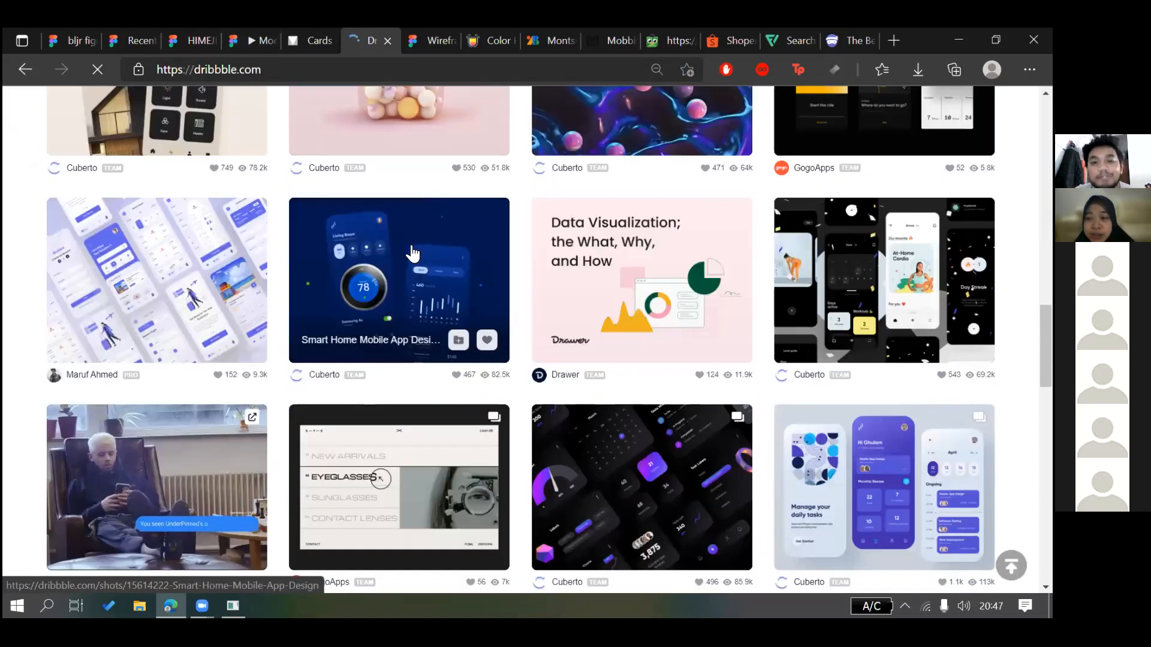
scroll(416, 270, "down", 5)
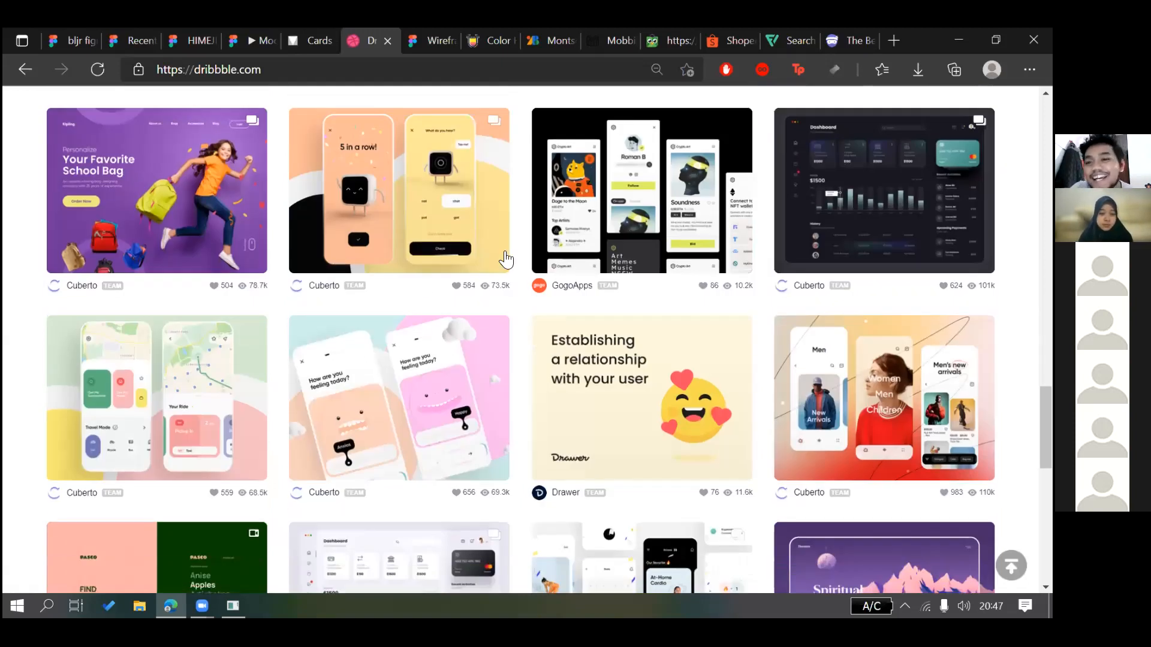
scroll(893, 225, "up", 10)
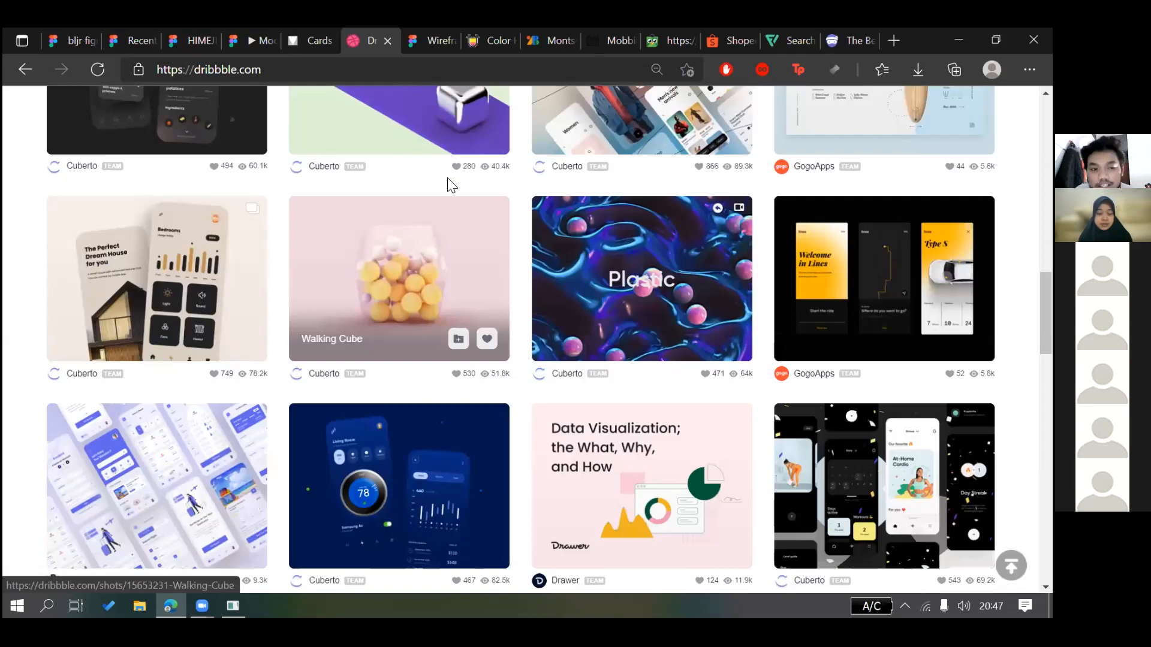
scroll(451, 185, "up", 10)
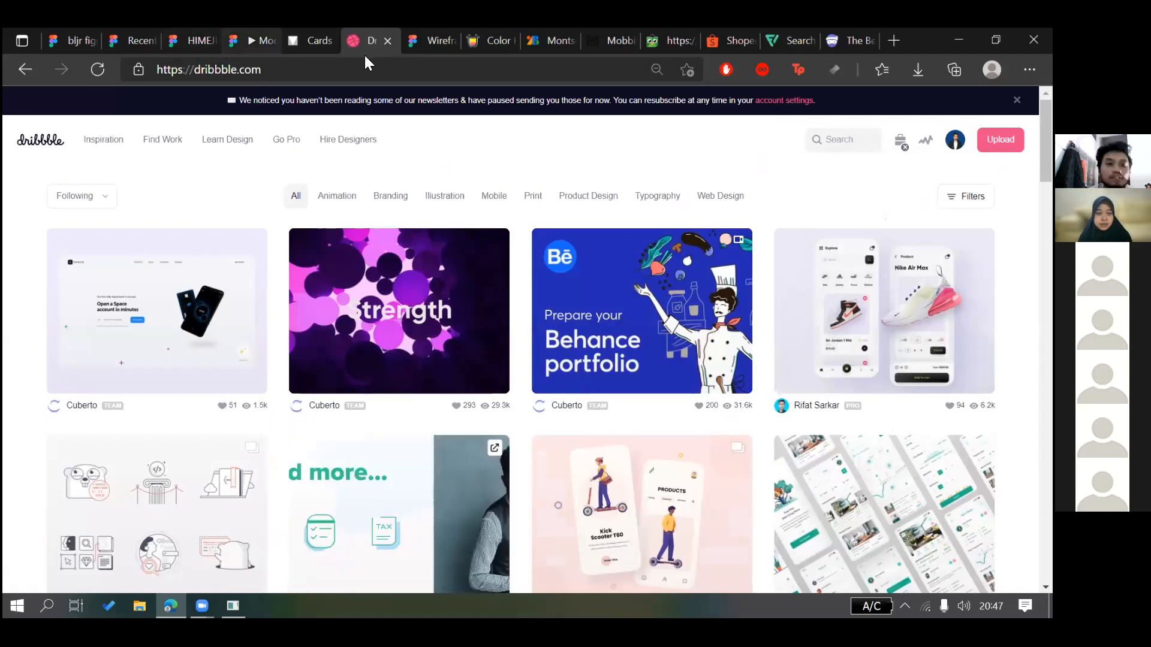
Glance at the Figma prototype tab, then return to the Figma design file
left_click(259, 41)
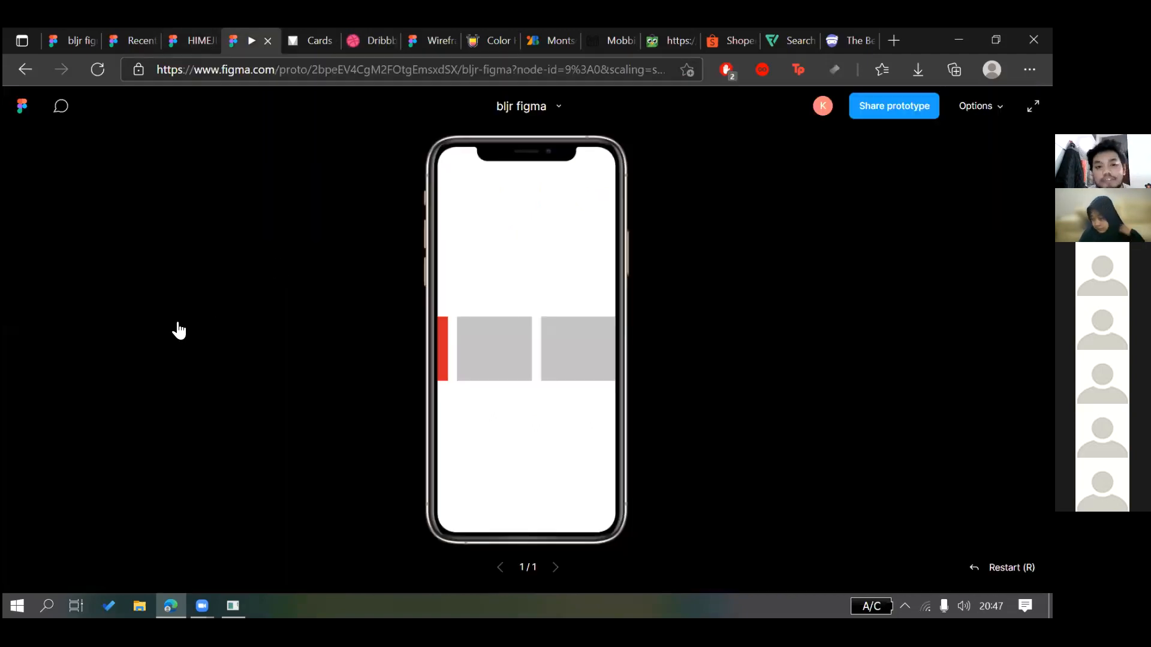
left_click(370, 41)
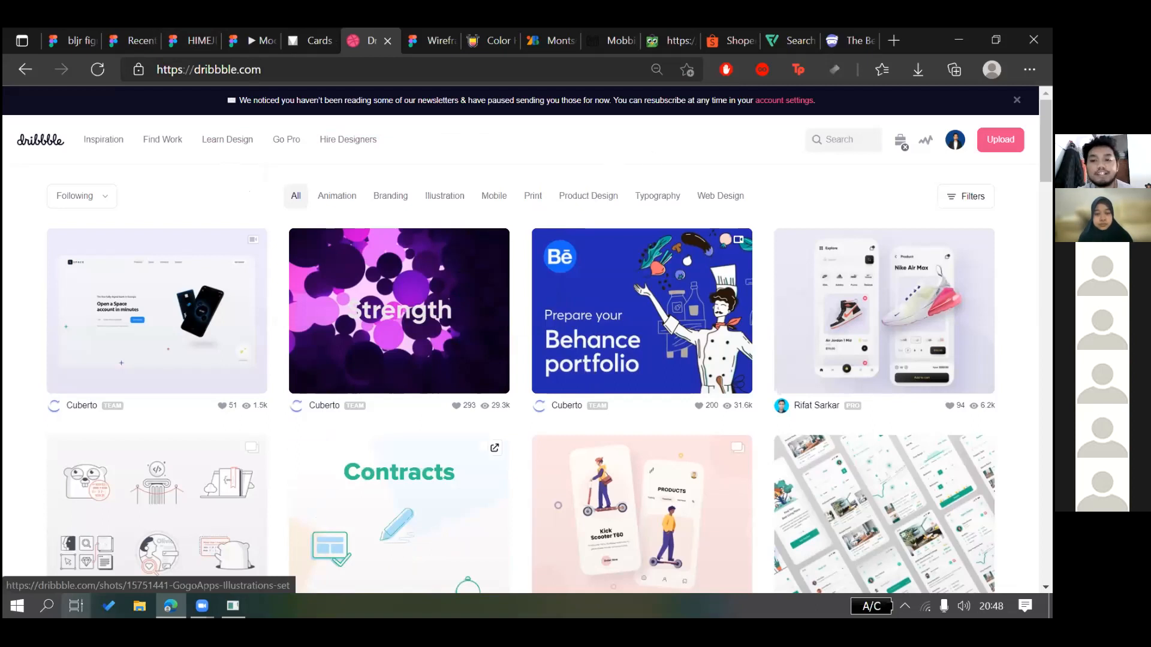
left_click(232, 606)
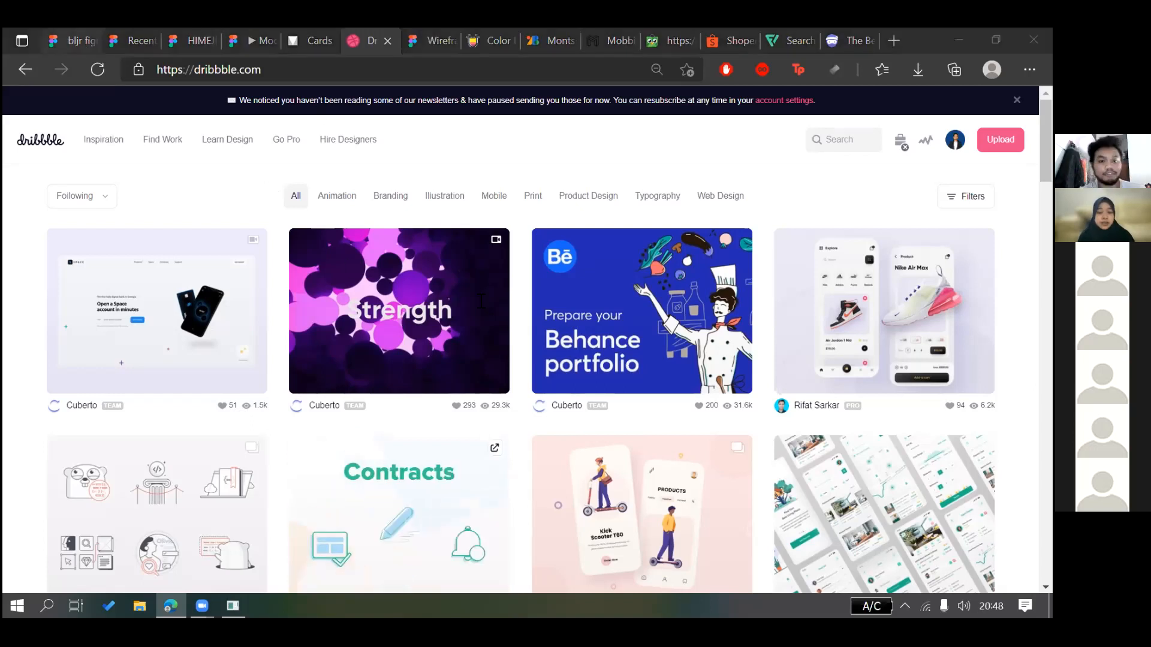
key("ctrl+1")
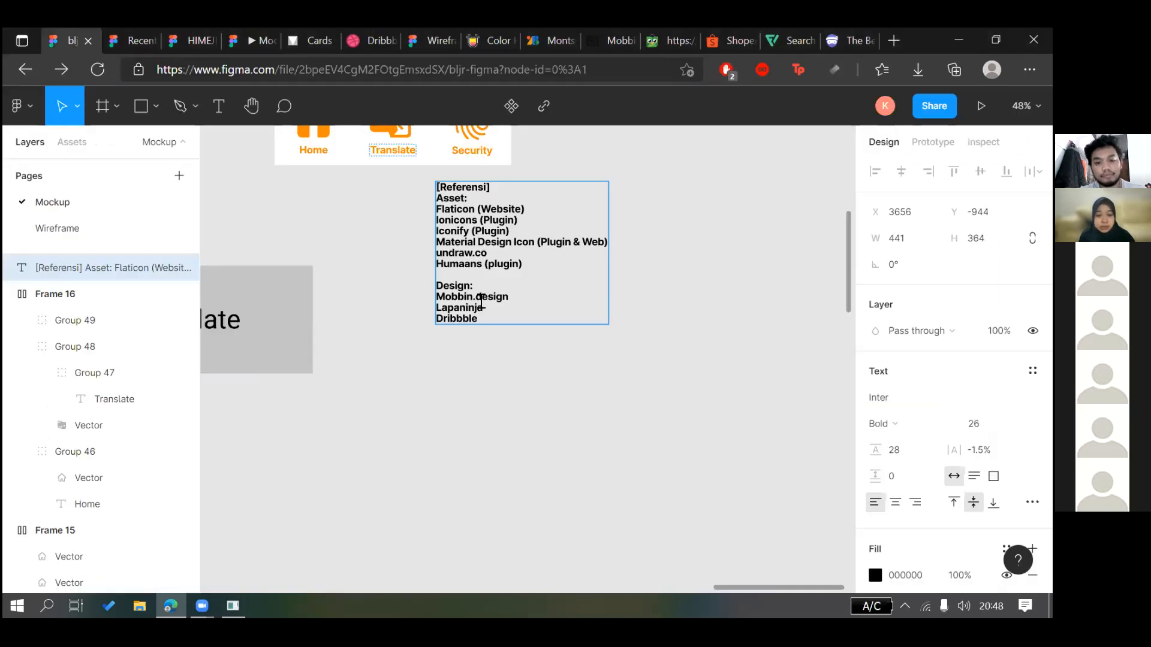
Add 'Behance' on a new line after Dribbble
key("Return")
type("Behance")
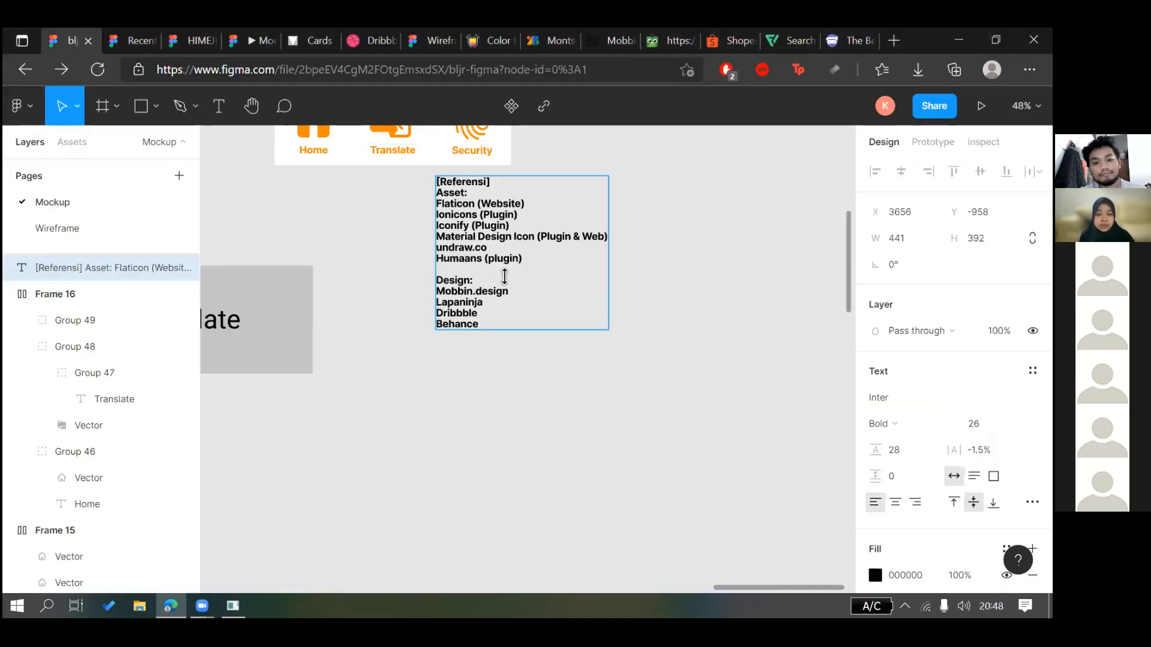
key("Escape")
Shift the reference list down-left and add blank lines after Behance
left_click_drag(474, 318, 467, 343)
double_click(473, 343)
left_click(461, 316)
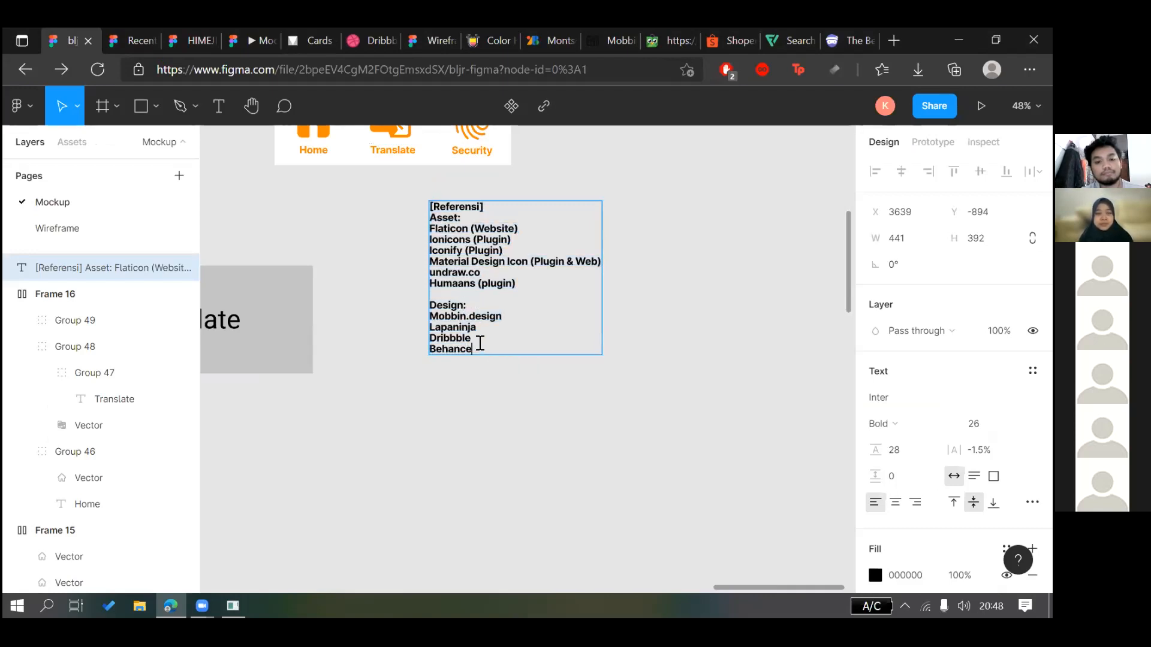
key("Return")
key("Return")
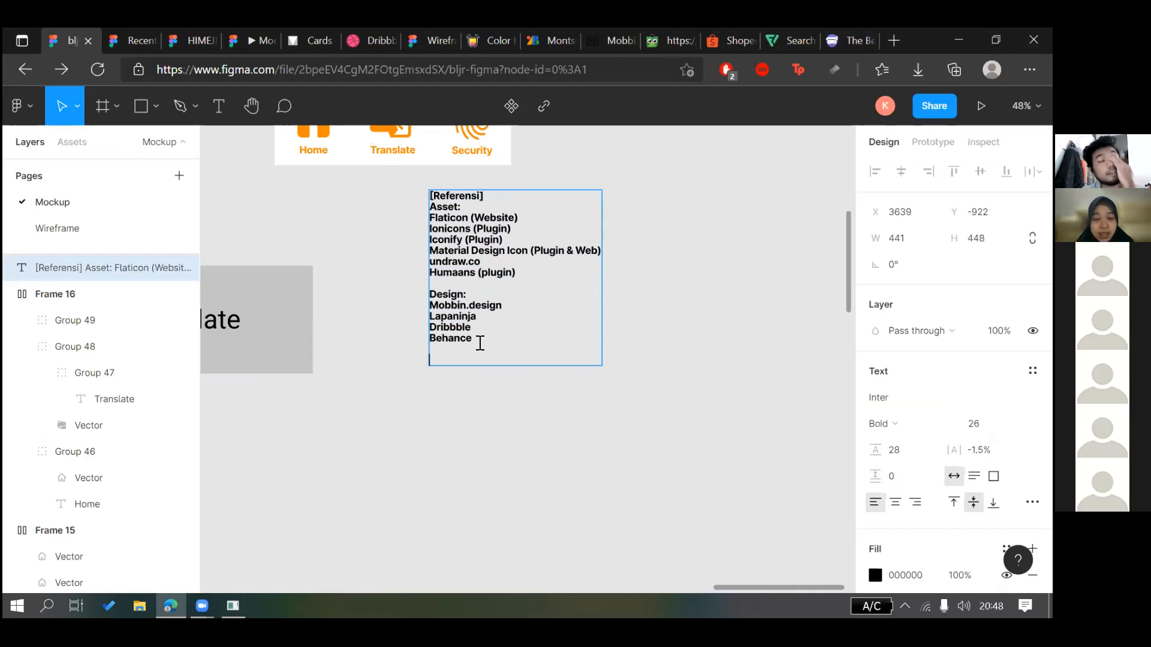
key("Escape")
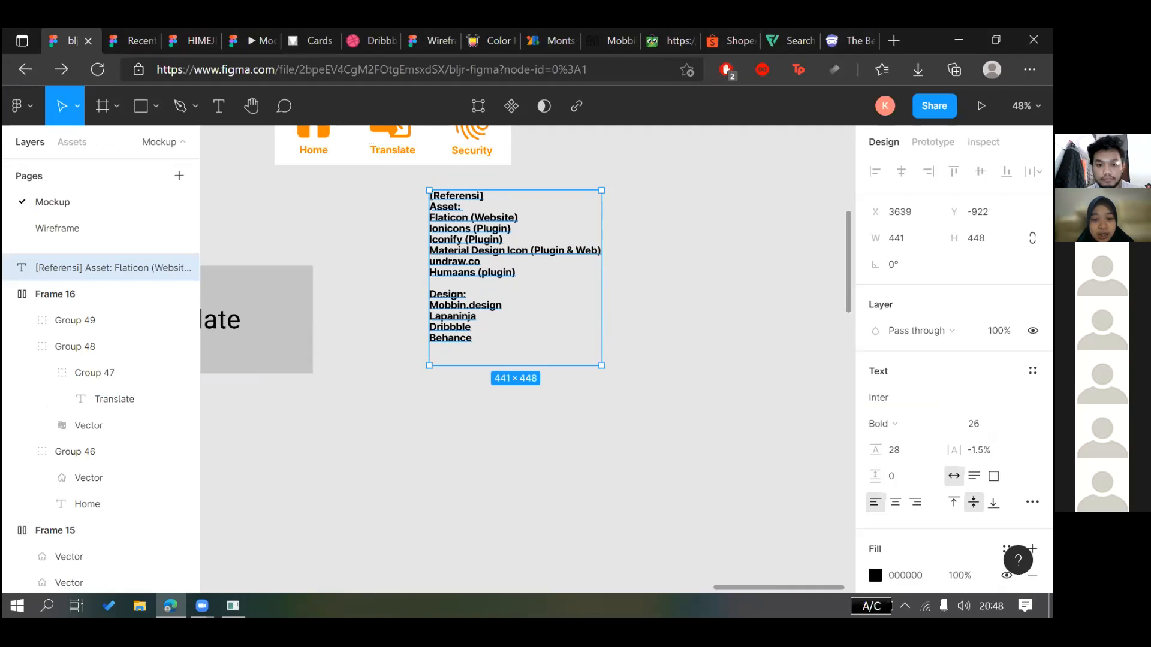
key("Escape")
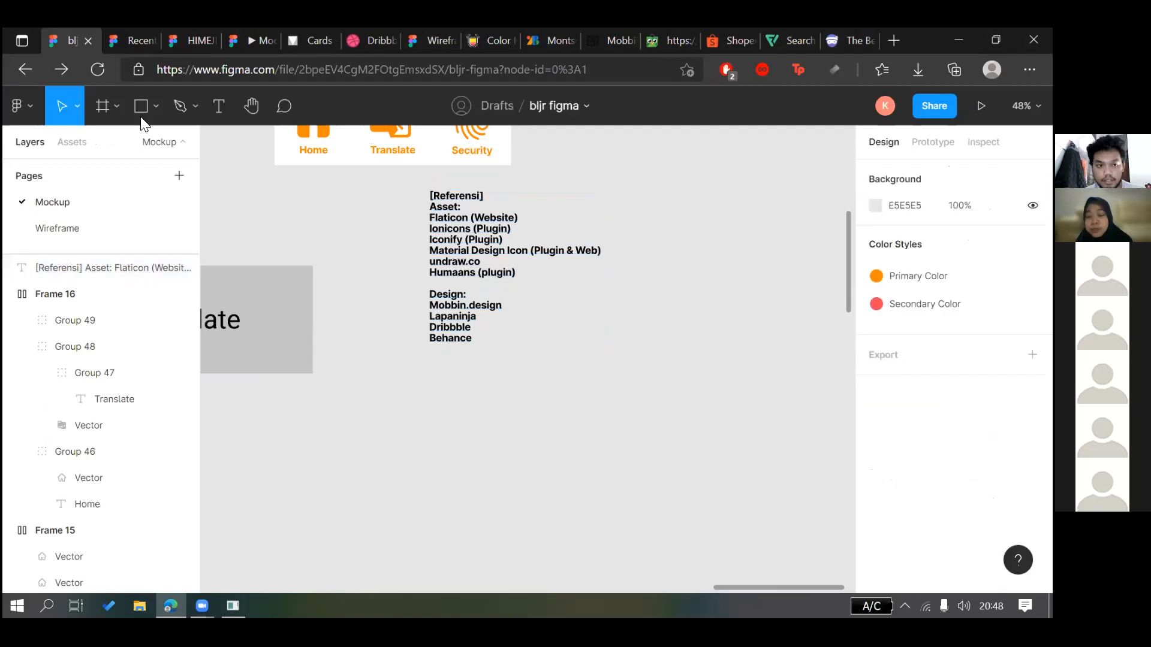
left_click(142, 123)
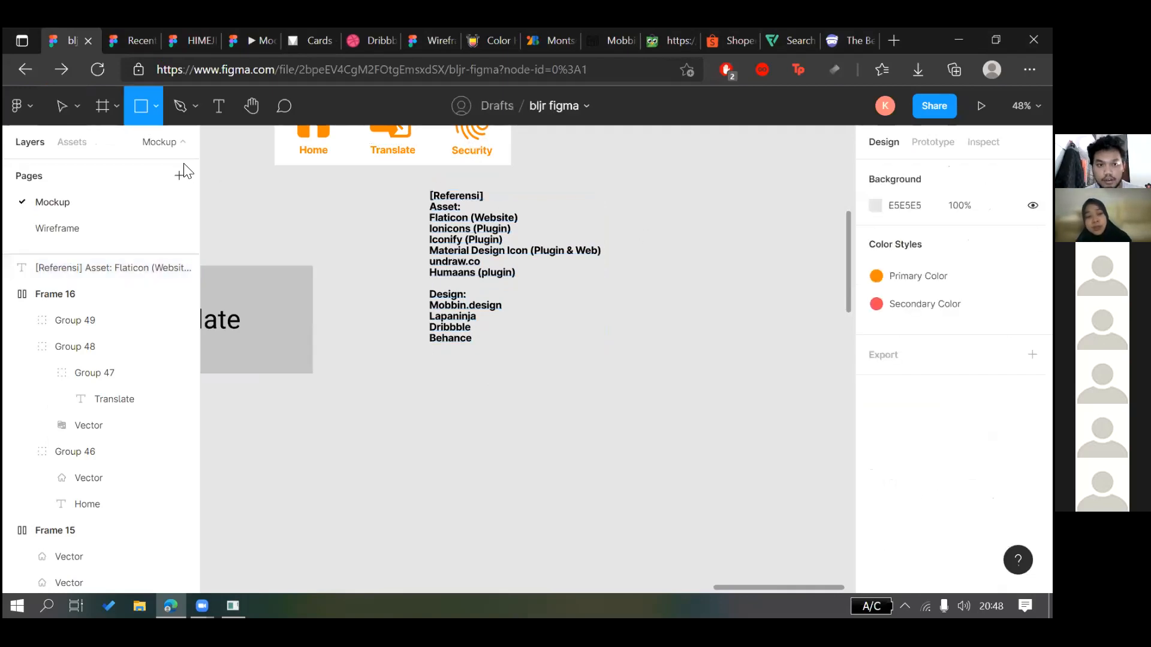
Add an iPhone 11 Pro Max frame from the Frame tool presets
left_click(102, 110)
left_click(67, 119)
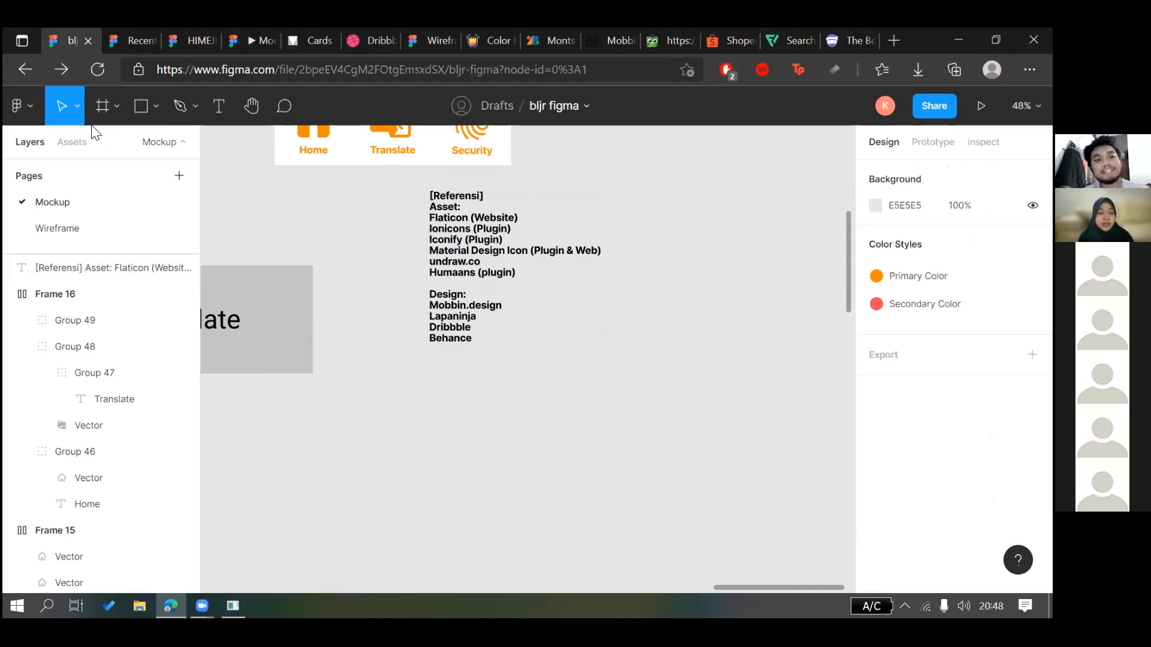
left_click(103, 123)
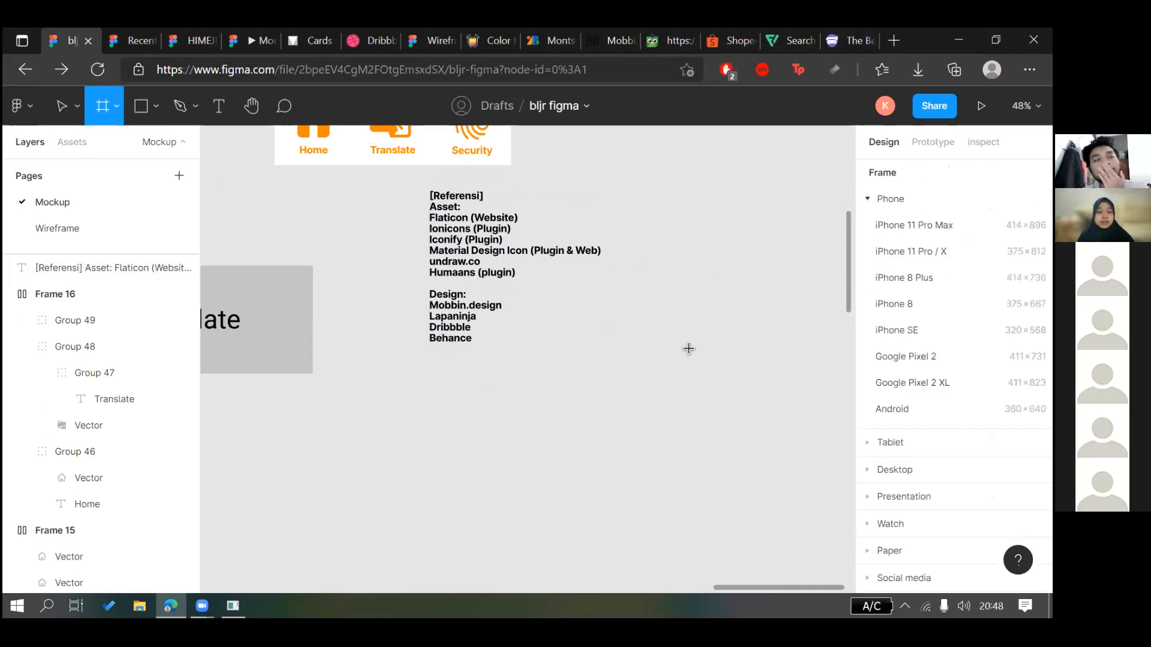
scroll(688, 347, "up", 5)
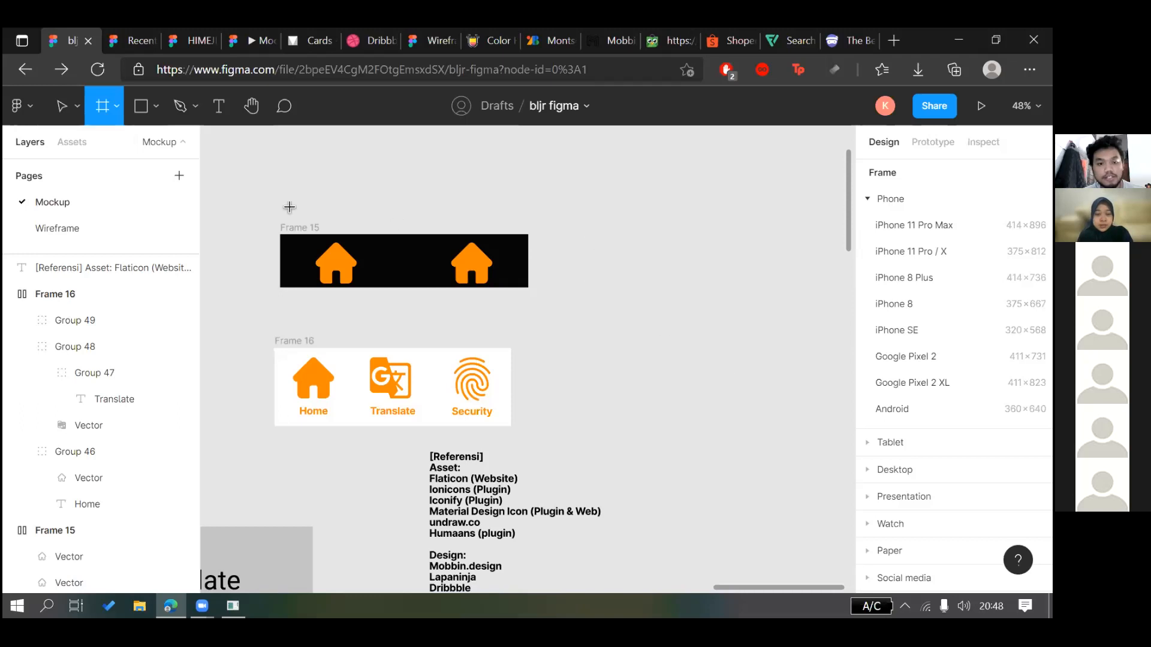
left_click(913, 225)
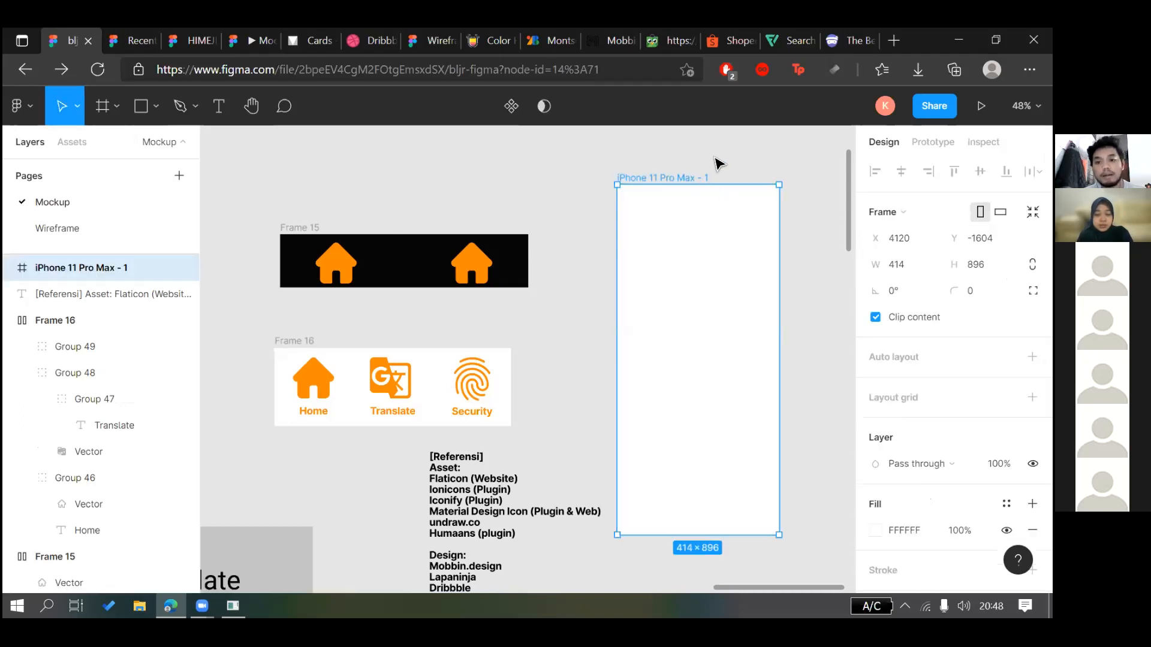
Draw a 414×75 frame along the iPhone frame's bottom and name it Navbar
left_click(103, 106)
left_click_drag(633, 471, 795, 509)
left_click_drag(751, 478, 751, 486)
double_click(84, 285)
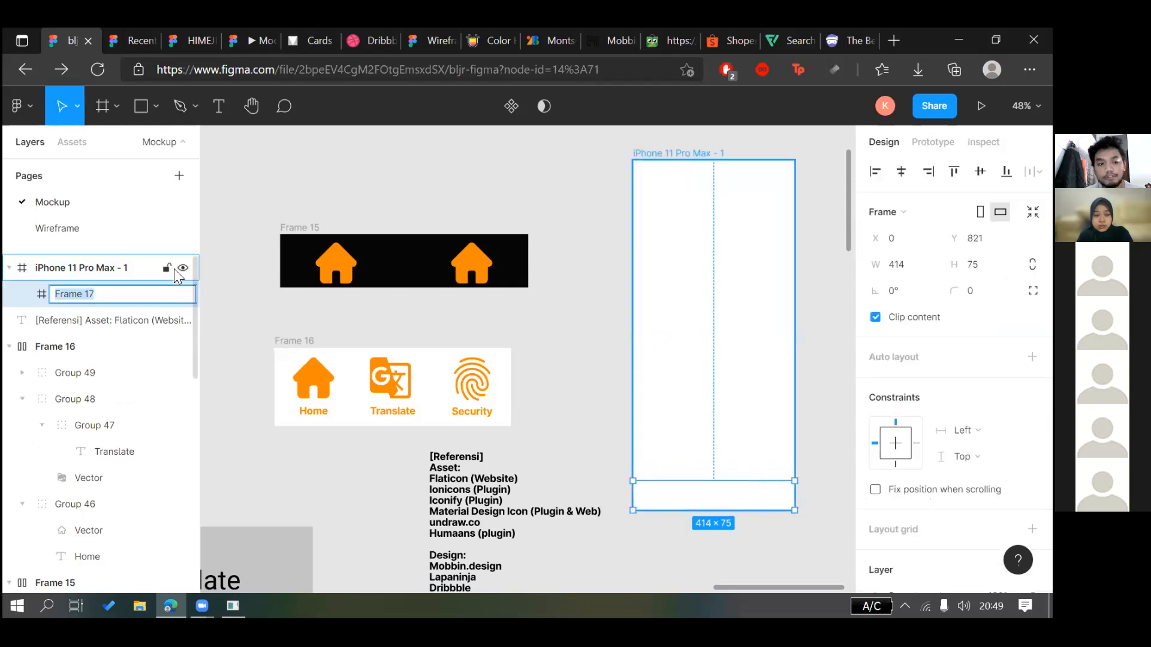
type("Navbar")
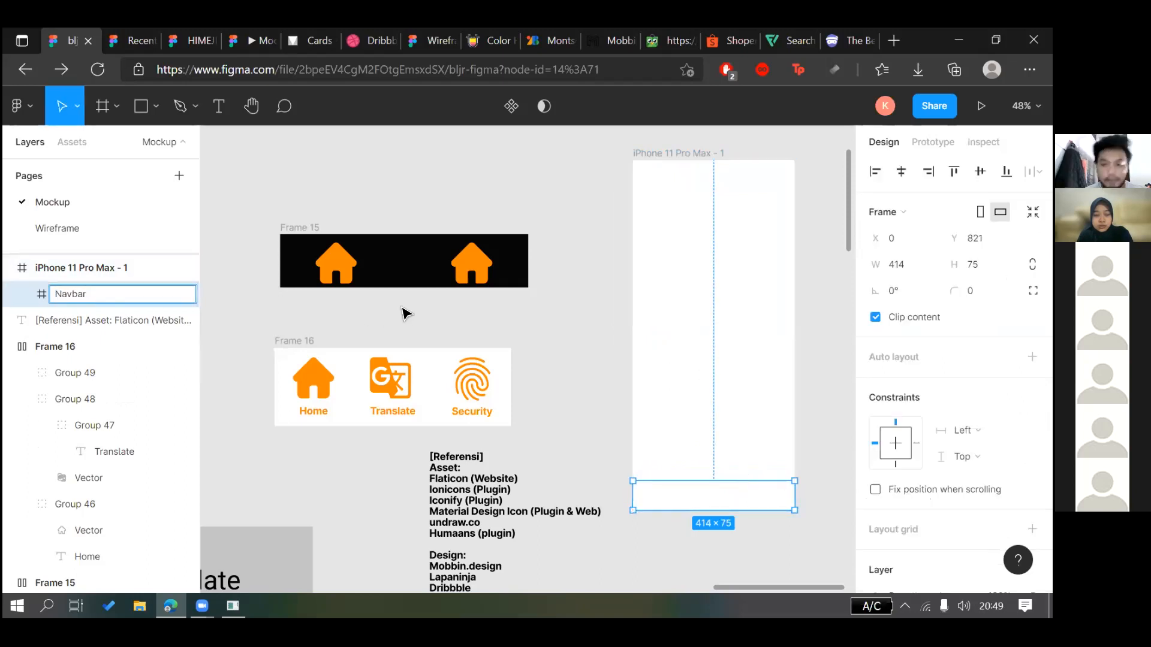
left_click(700, 505)
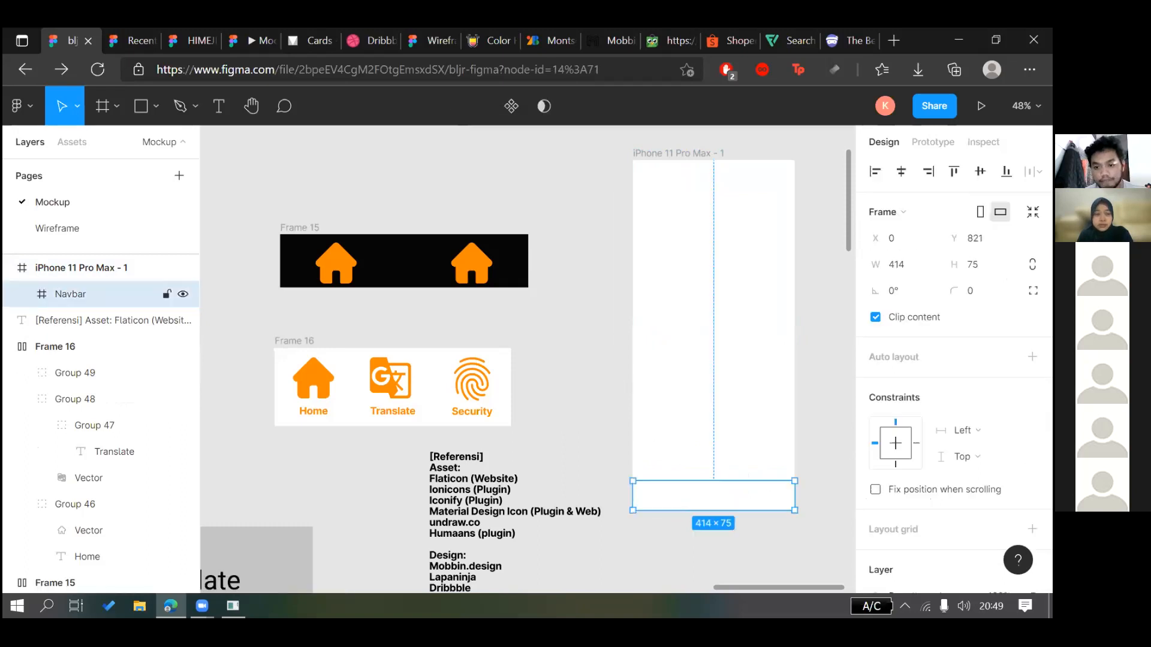
Fill the Navbar with the orange Primary Color style
scroll(926, 447, "down", 3)
scroll(952, 419, "down", 1)
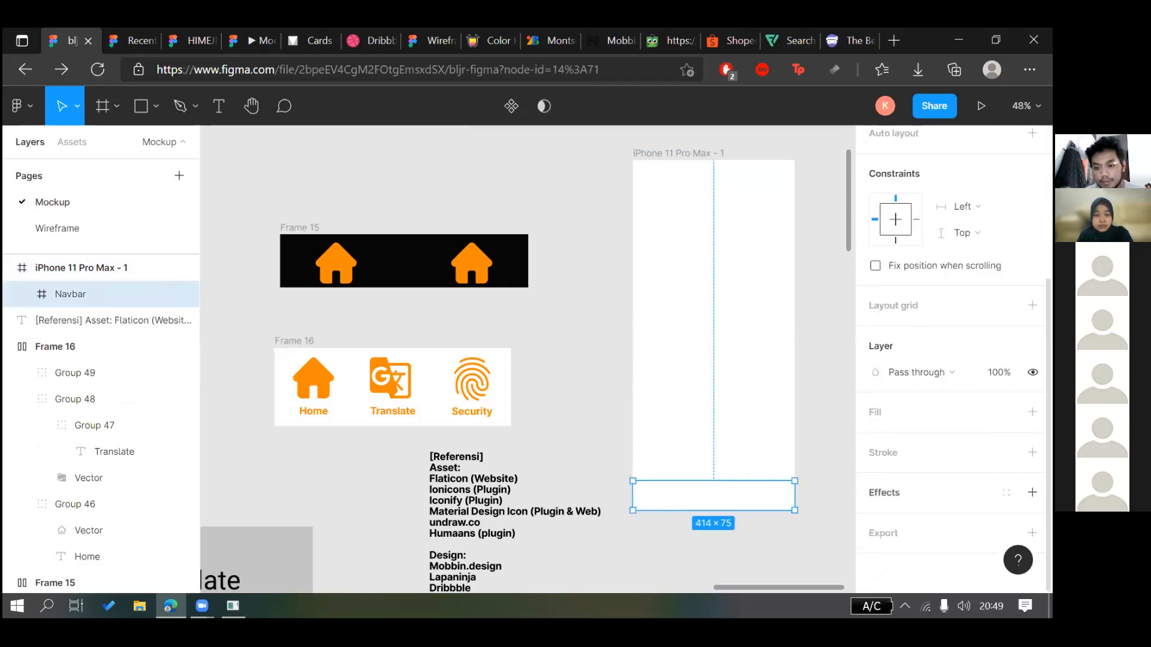
left_click(1005, 411)
left_click(888, 365)
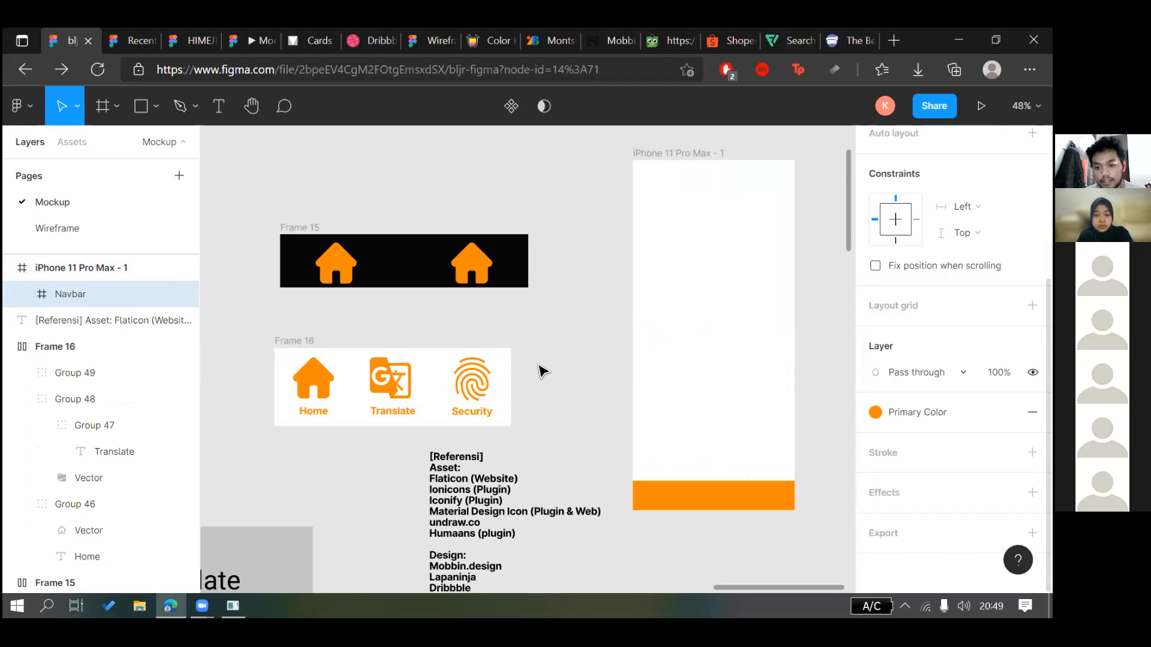
Draw a grey rectangle in the iPhone frame just above the Navbar
left_click(538, 364)
left_click(685, 486)
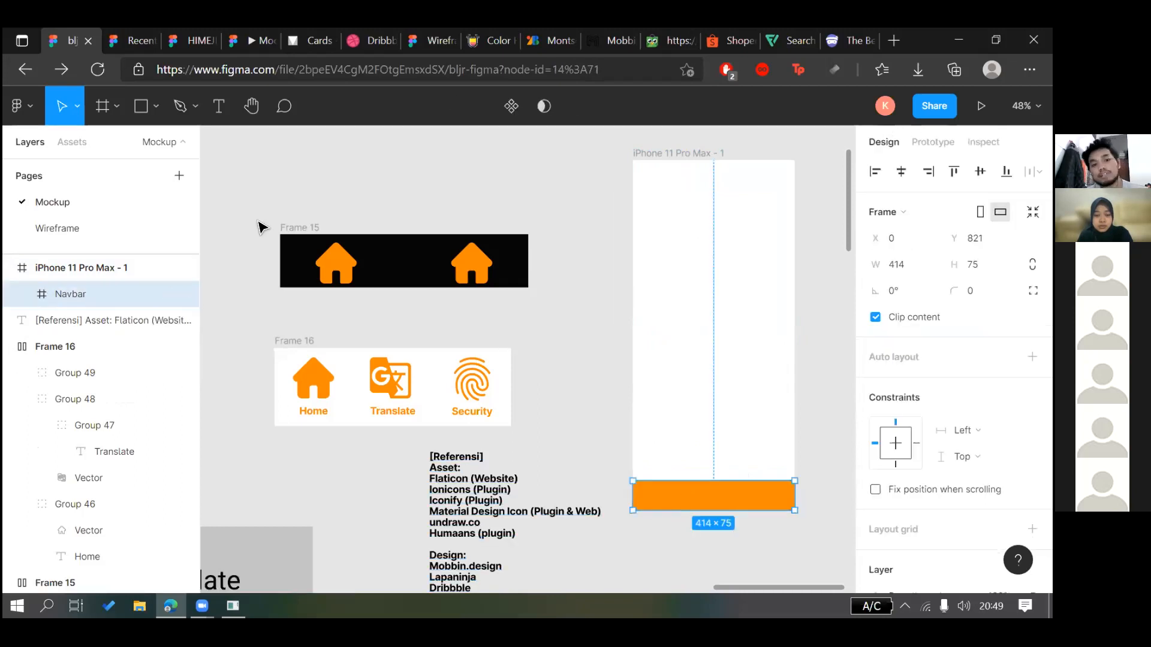
left_click(791, 378)
key("r")
mouse_move(634, 417)
left_mouse_down()
mouse_move(709, 444)
mouse_move(794, 447)
mouse_move(774, 445)
left_mouse_up()
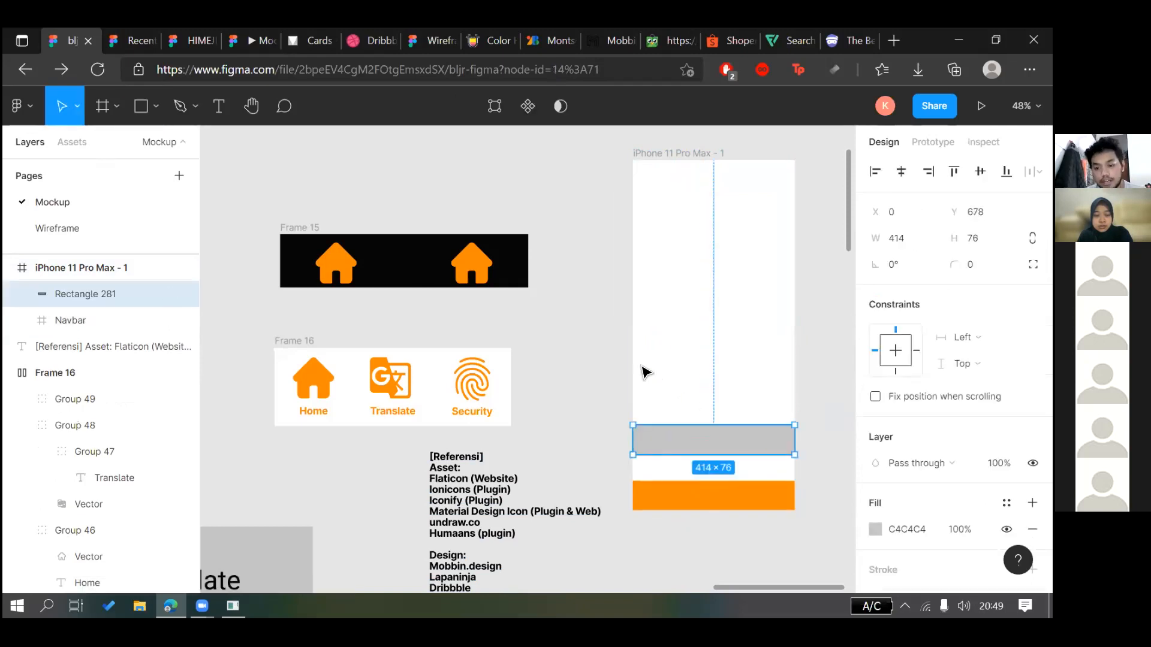
Copy the Security icon group into the iPhone frame over the grey bar
left_click(597, 347)
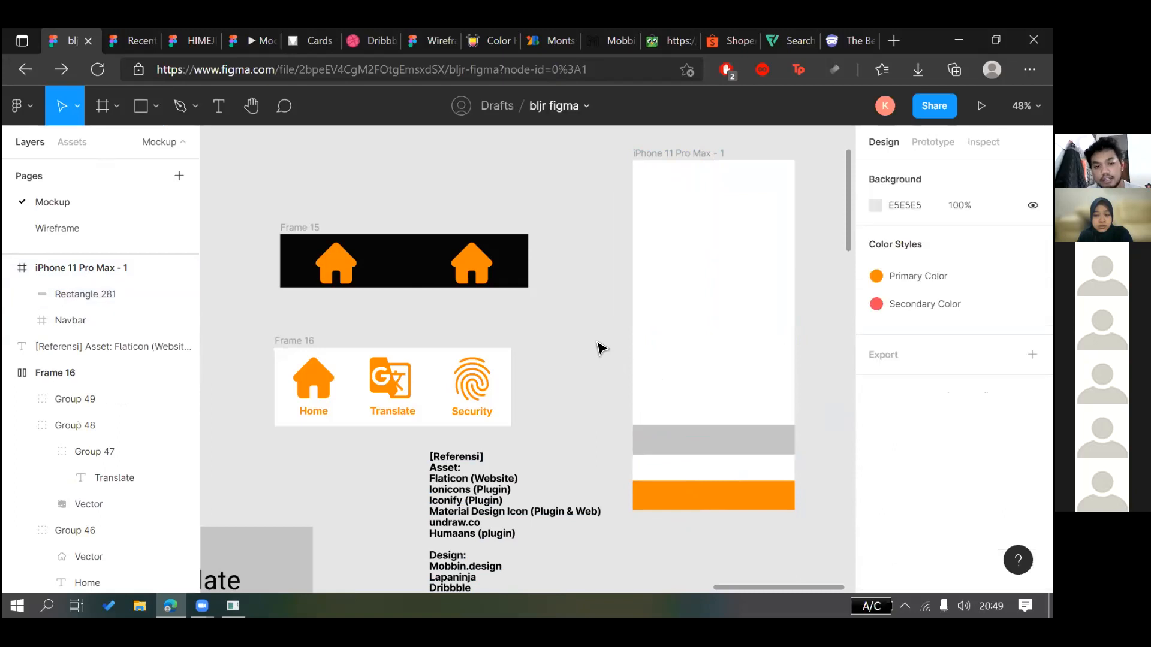
left_click(726, 439)
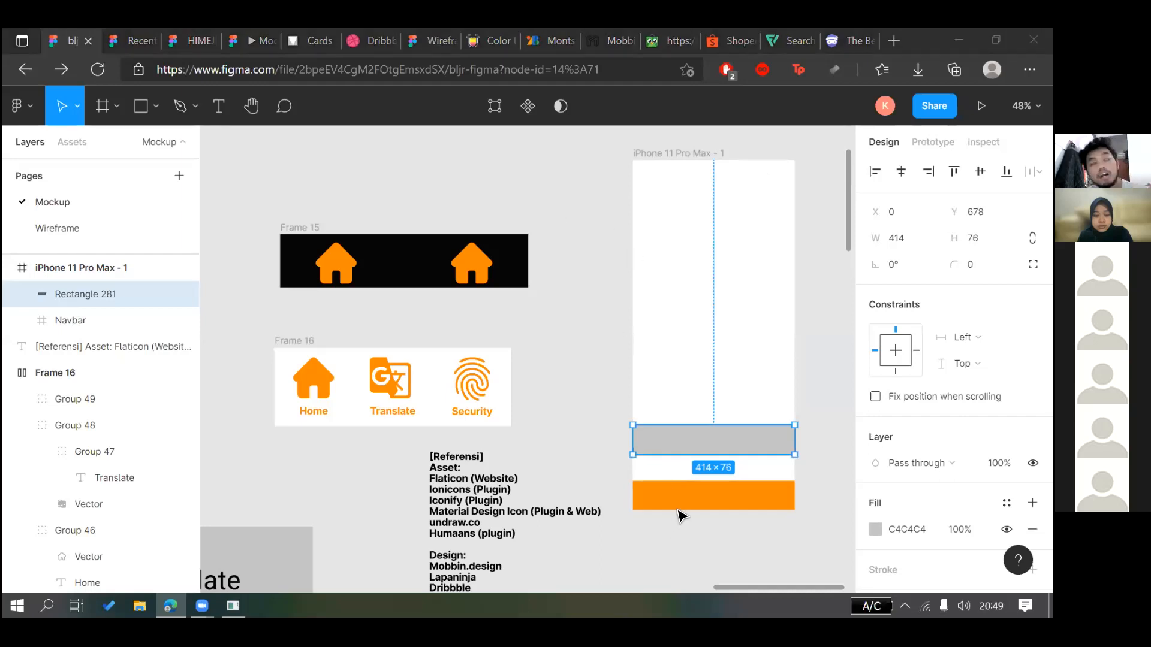
left_click(681, 474)
left_click(681, 447)
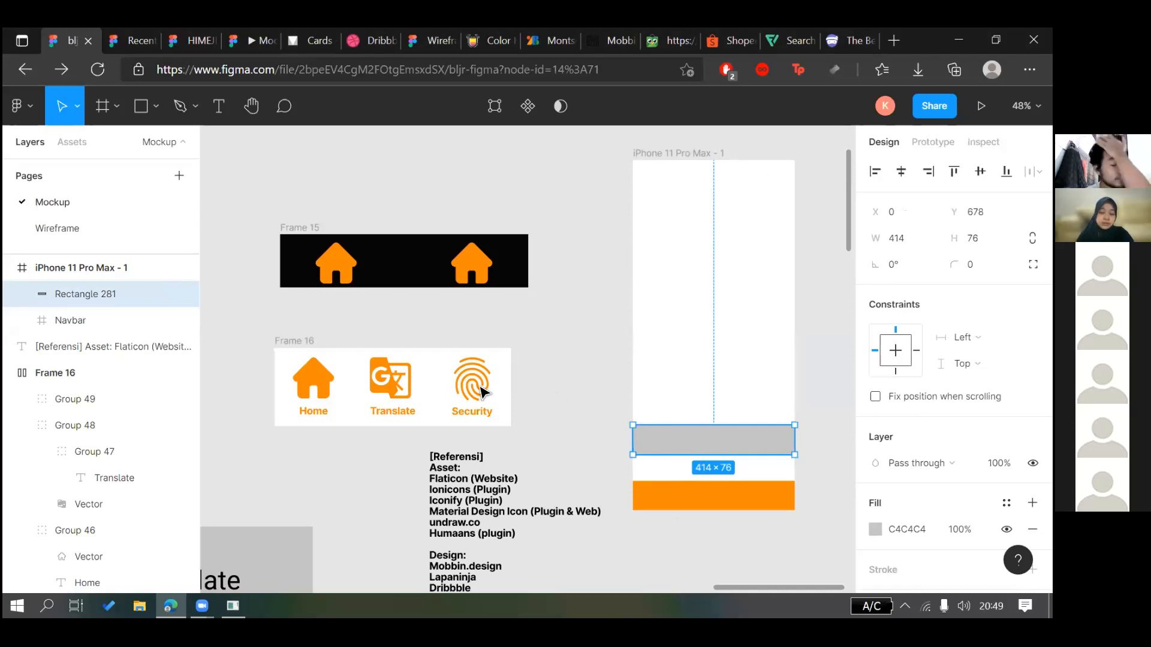
left_click(480, 390)
left_click_drag(545, 435, 663, 501)
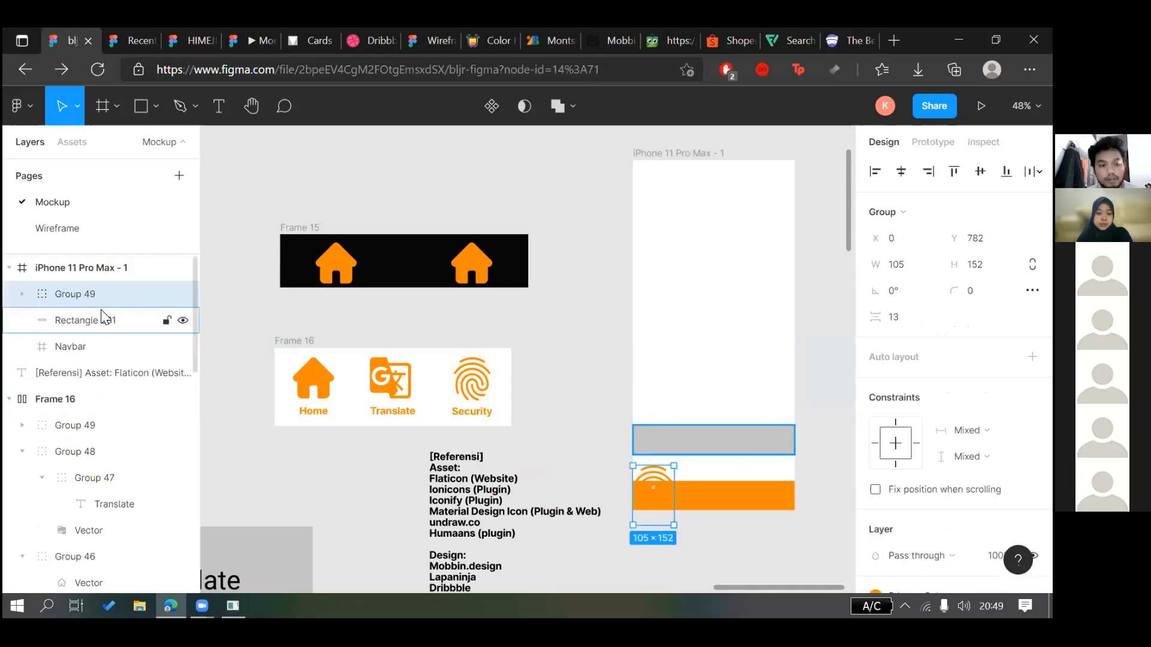
Move the icon copy below Navbar in the layer order and shift it up and left
left_click(24, 349)
left_click(89, 301)
left_click(103, 313)
left_click(114, 295)
left_click_drag(114, 294, 90, 346)
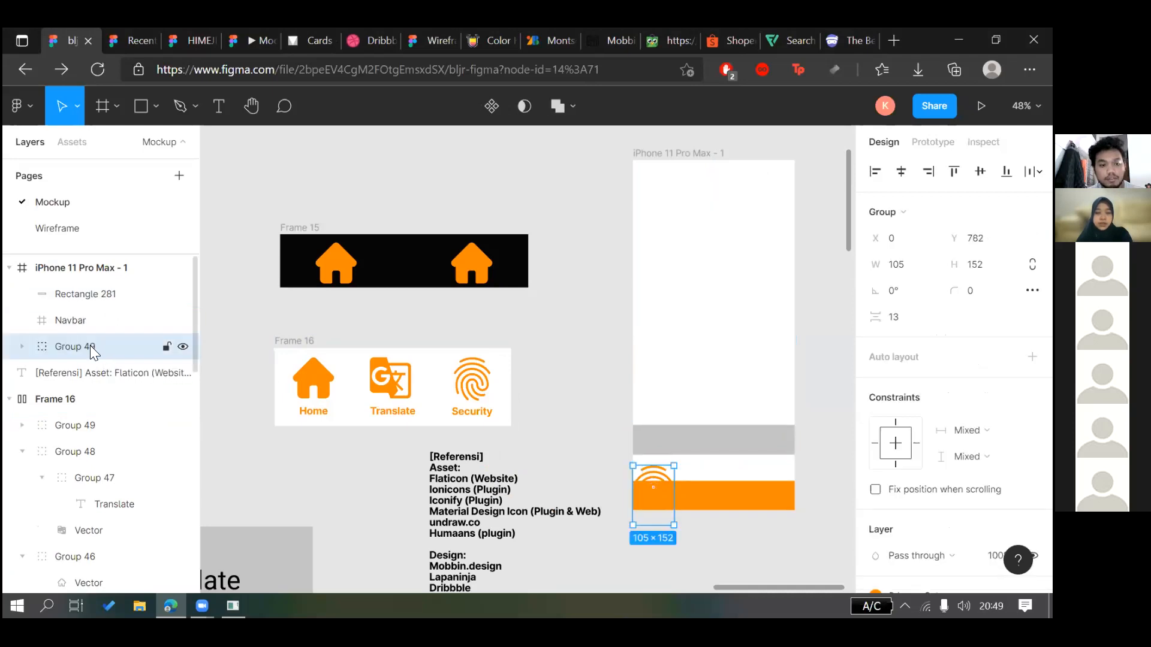
left_click(33, 322)
left_click_drag(657, 475, 588, 331)
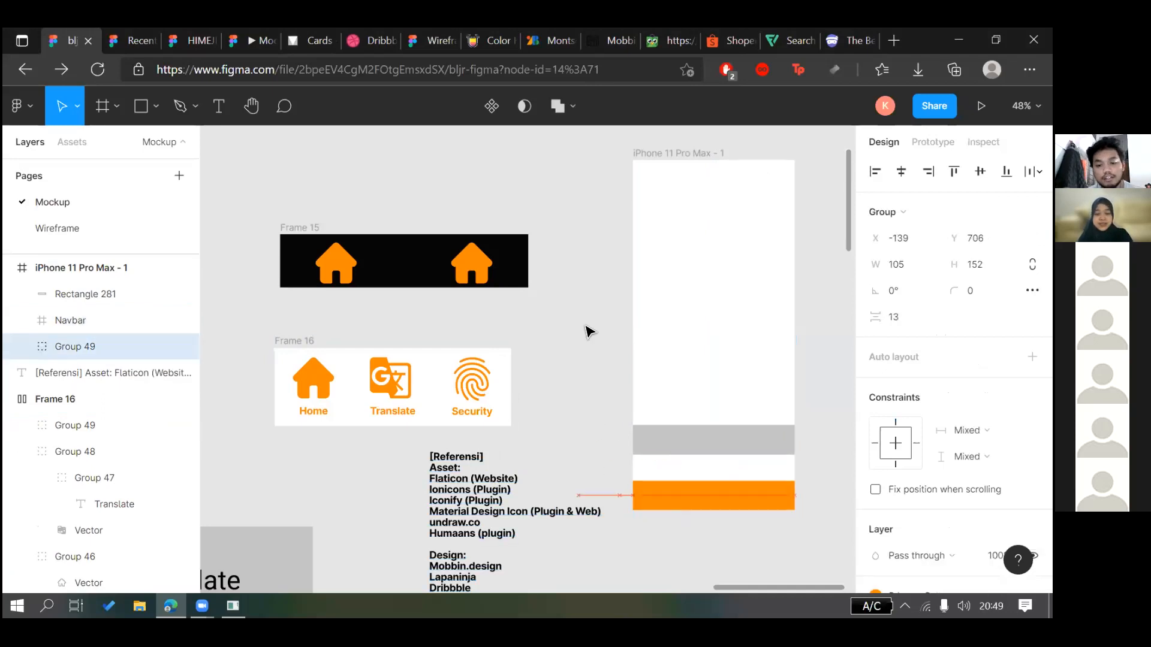
Undo the icon move, then redo to restore the smaller icon copy inside the iPhone
key("ctrl+z")
key("ctrl+z")
key("ctrl+z")
key("ctrl+z")
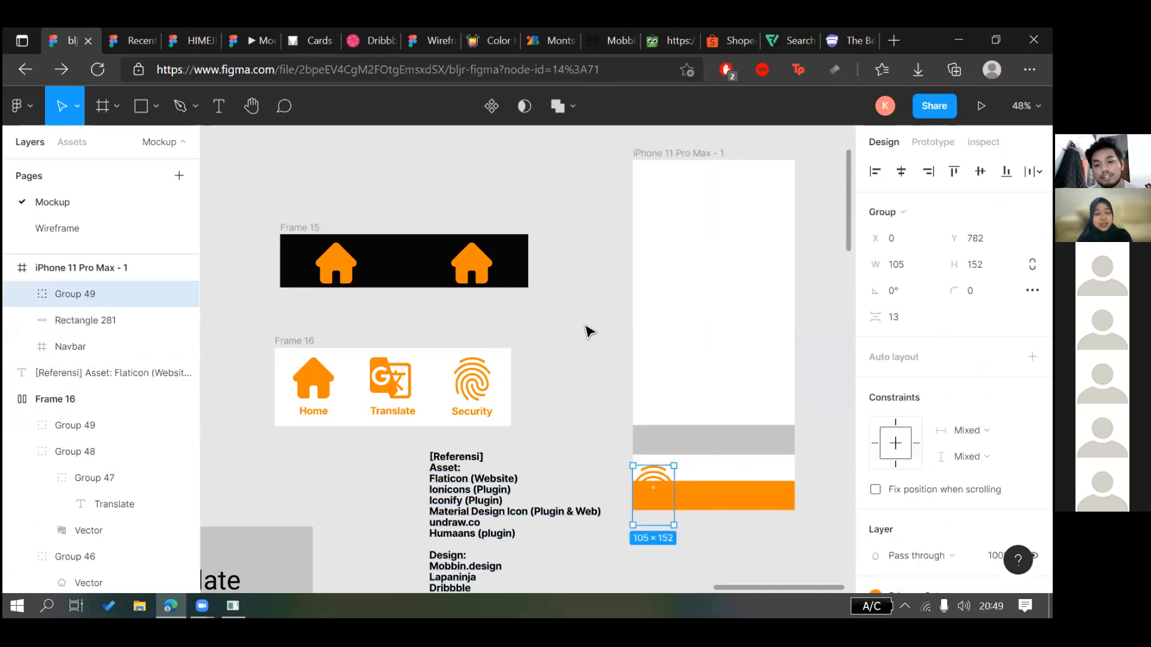
left_click(741, 485)
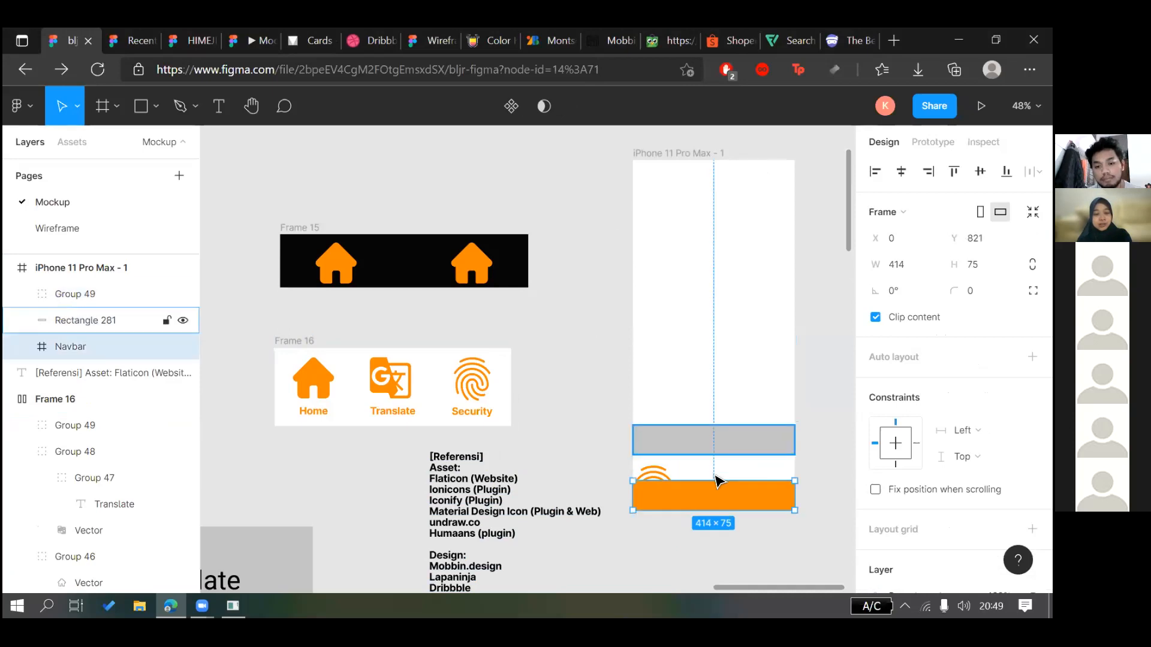
key("ctrl+z")
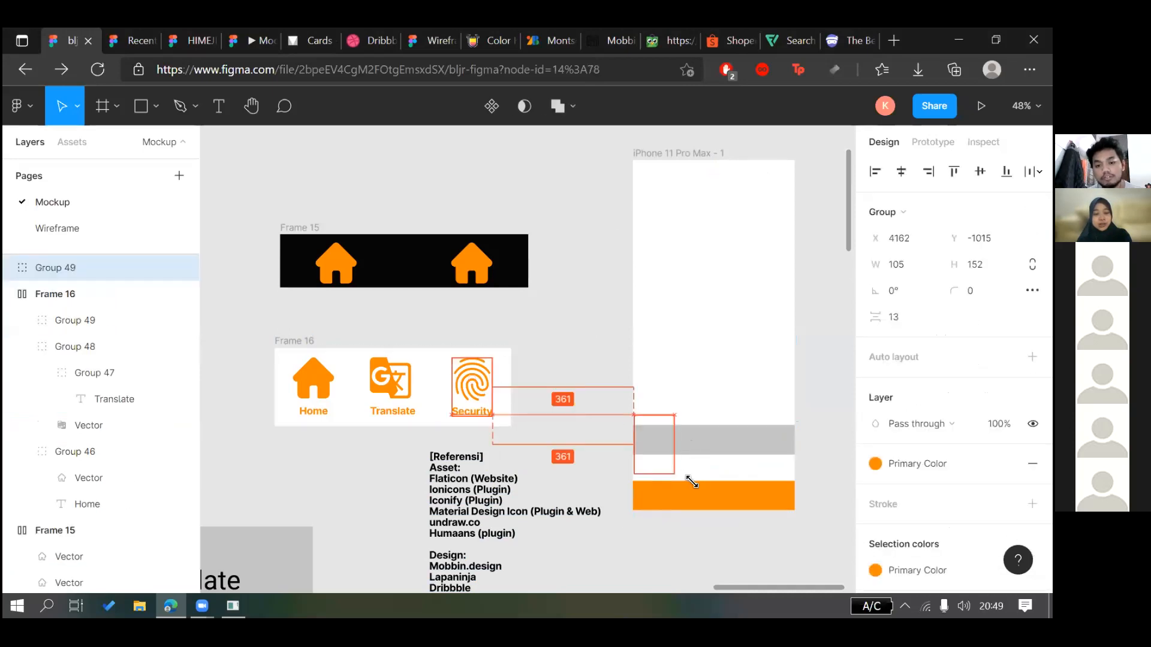
key("ctrl+shift+z")
scroll(953, 366, "down", 4)
Shift the fingerprint graphic left inside the Security group
left_click(669, 446)
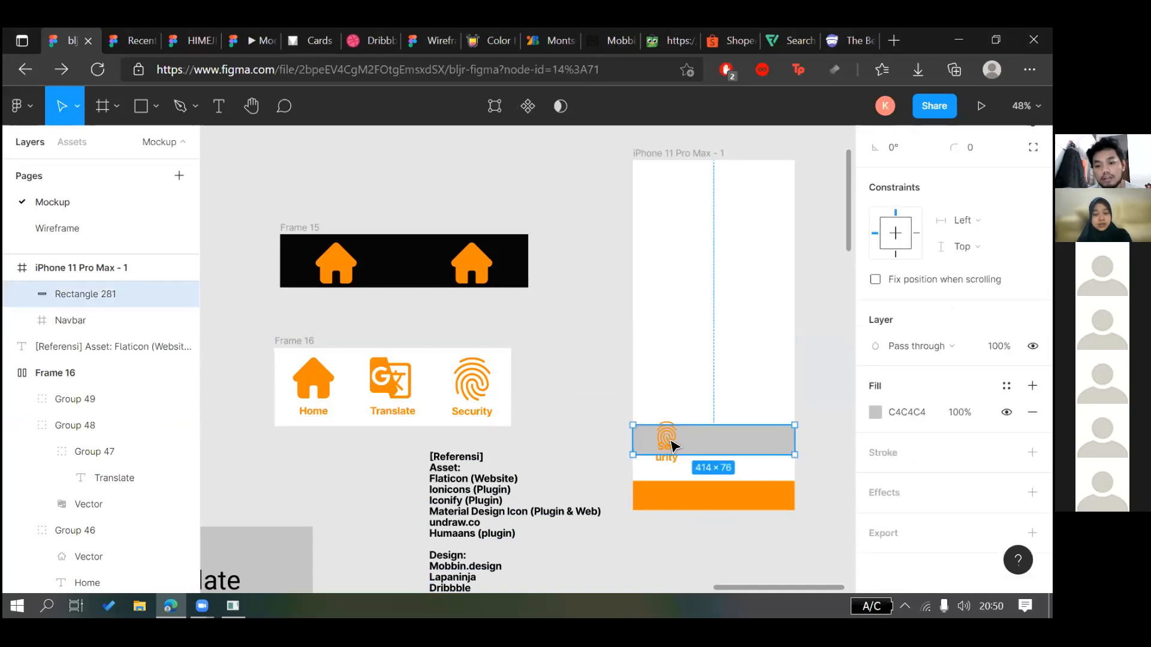
scroll(666, 461, "up", 3)
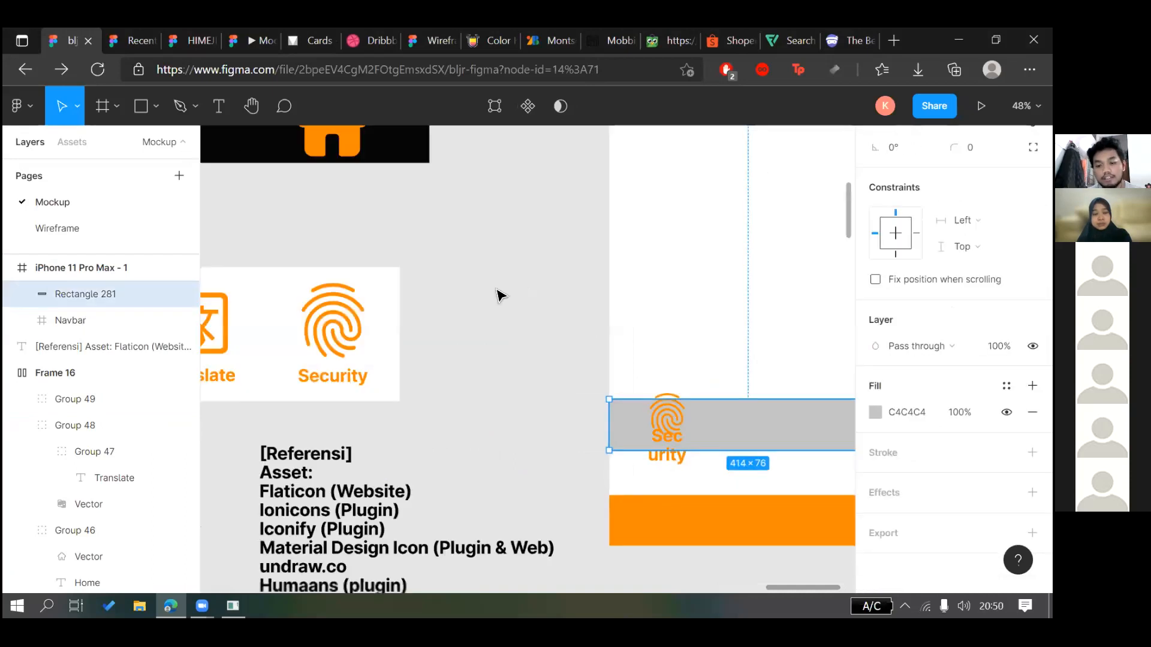
left_click(680, 462)
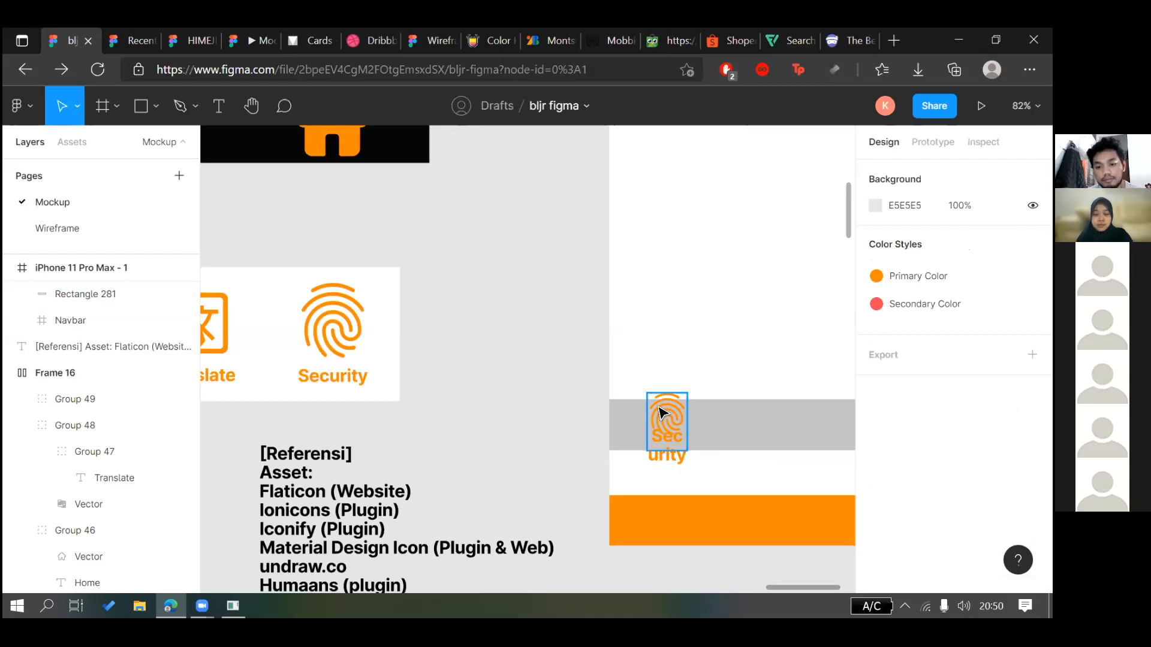
left_click(662, 410)
left_click_drag(662, 410, 632, 417)
Make the Security label hug its text, then undo the Security group edits
left_click(677, 453)
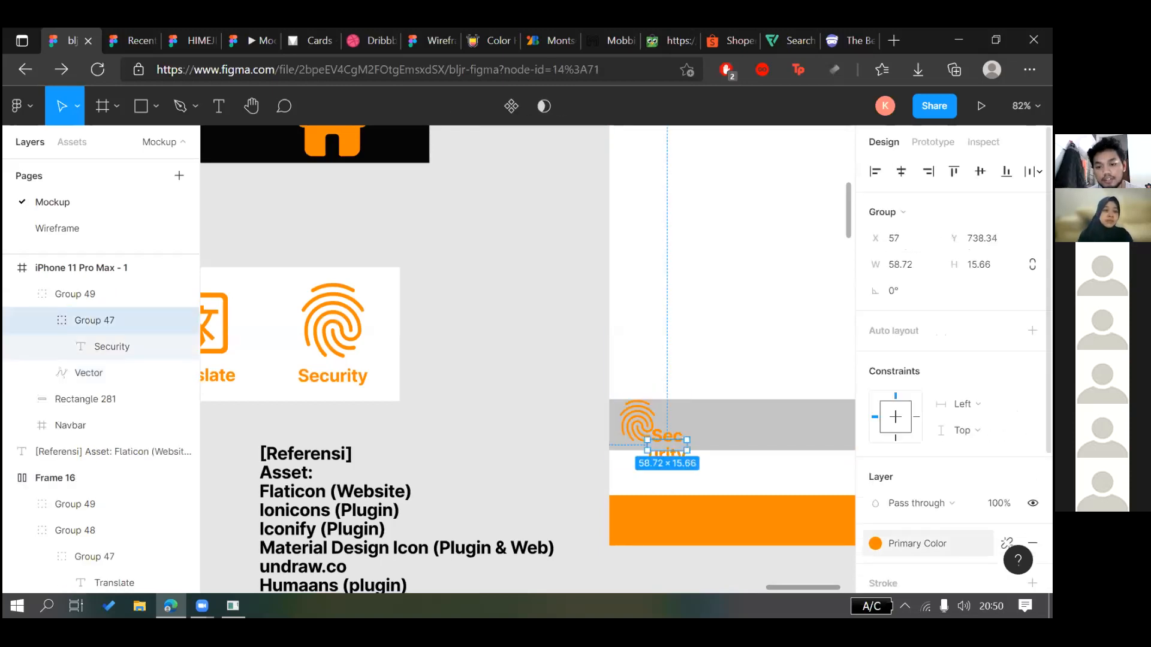
double_click(678, 454)
left_click(953, 452)
key("Escape")
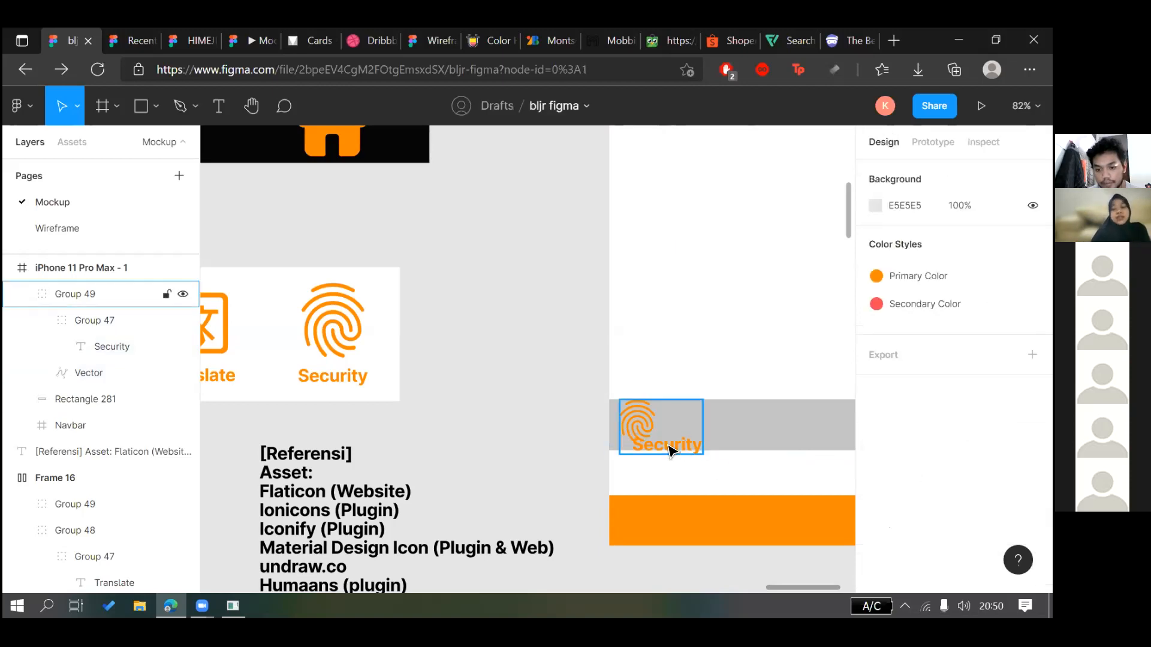
double_click(668, 449)
left_click(585, 409)
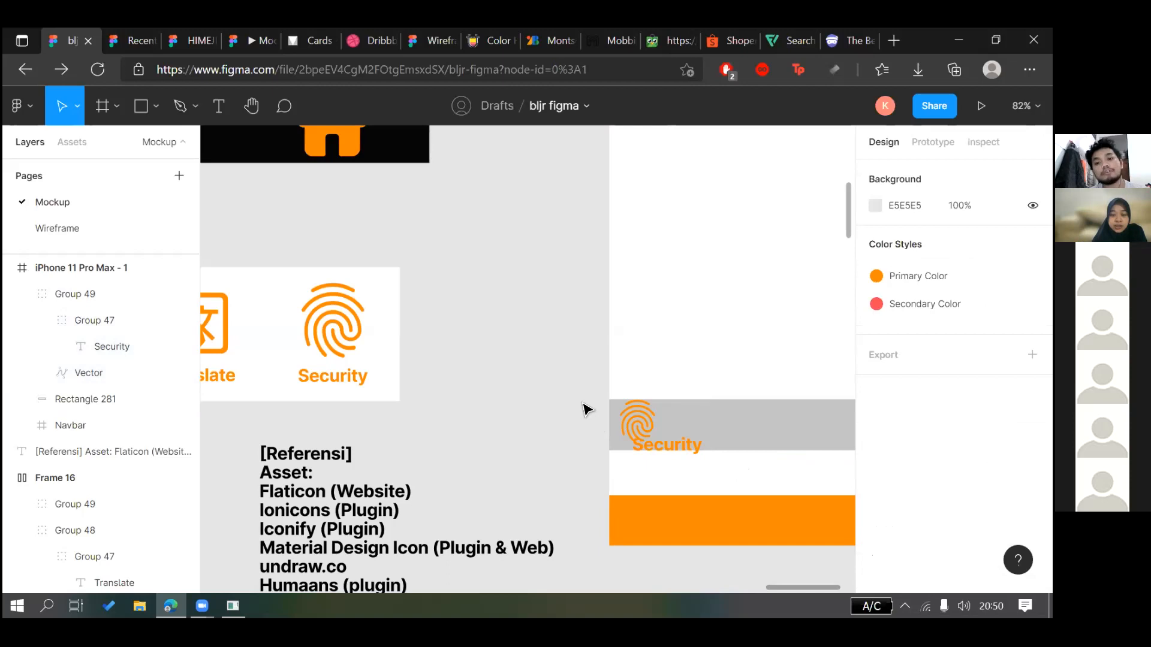
key("ctrl+z")
key("ctrl+z")
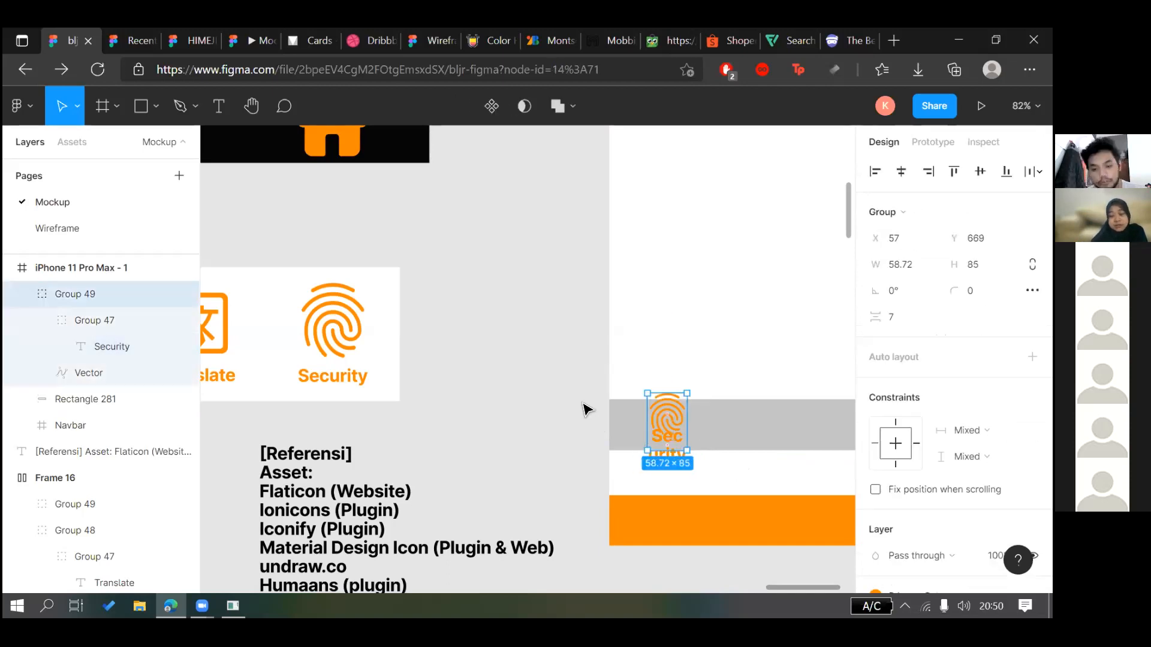
key("ctrl+z")
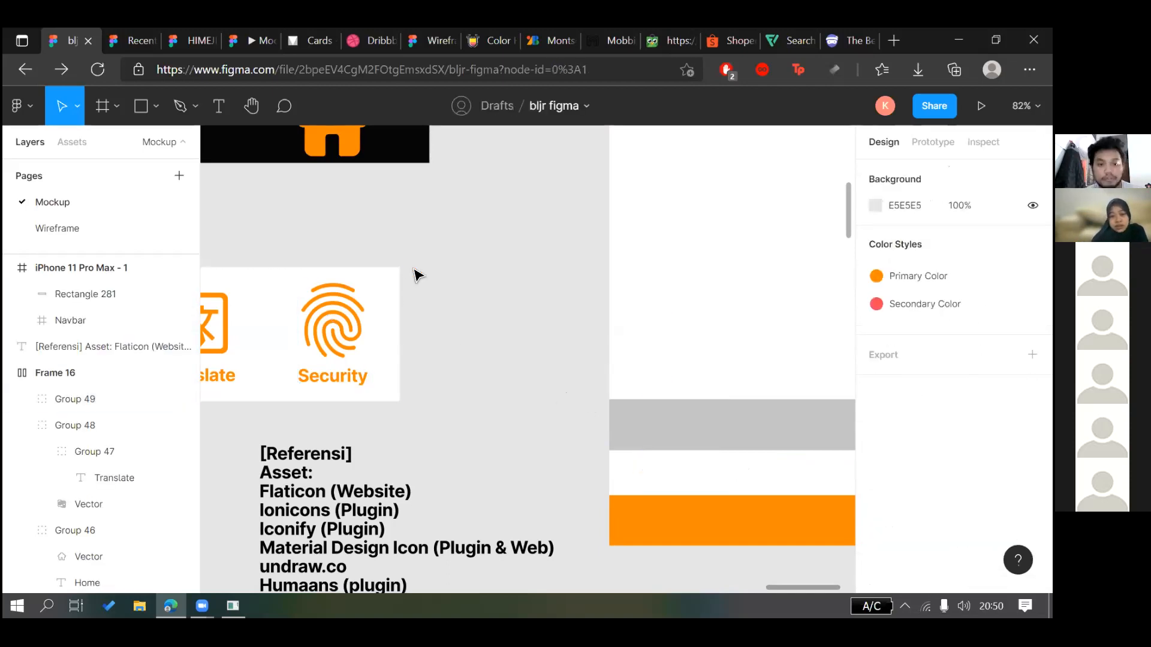
scroll(456, 247, "left", 3)
scroll(561, 324, "left", 3)
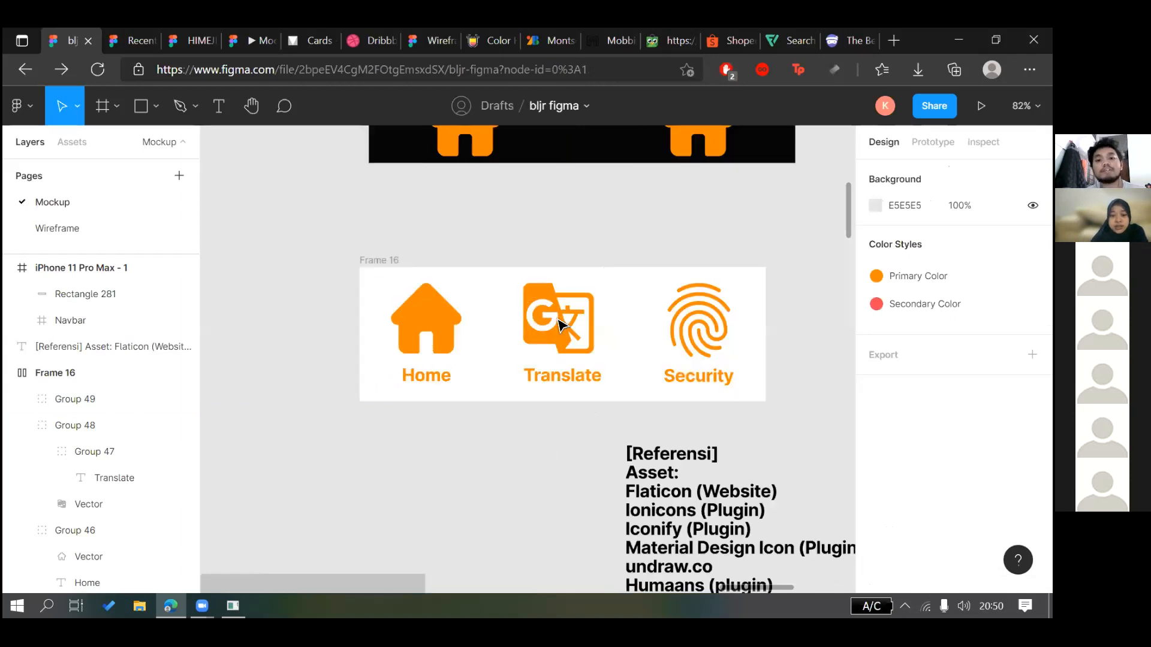
left_click(680, 378)
scroll(681, 378, "right", 4)
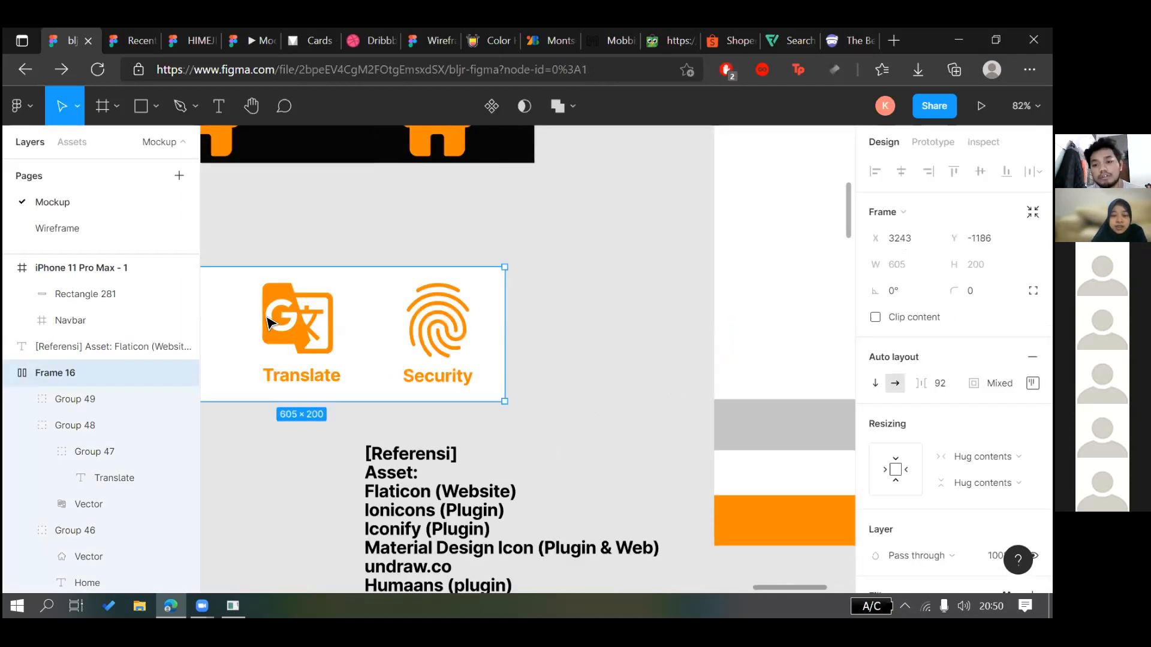
scroll(398, 282, "down", 3, "ctrl")
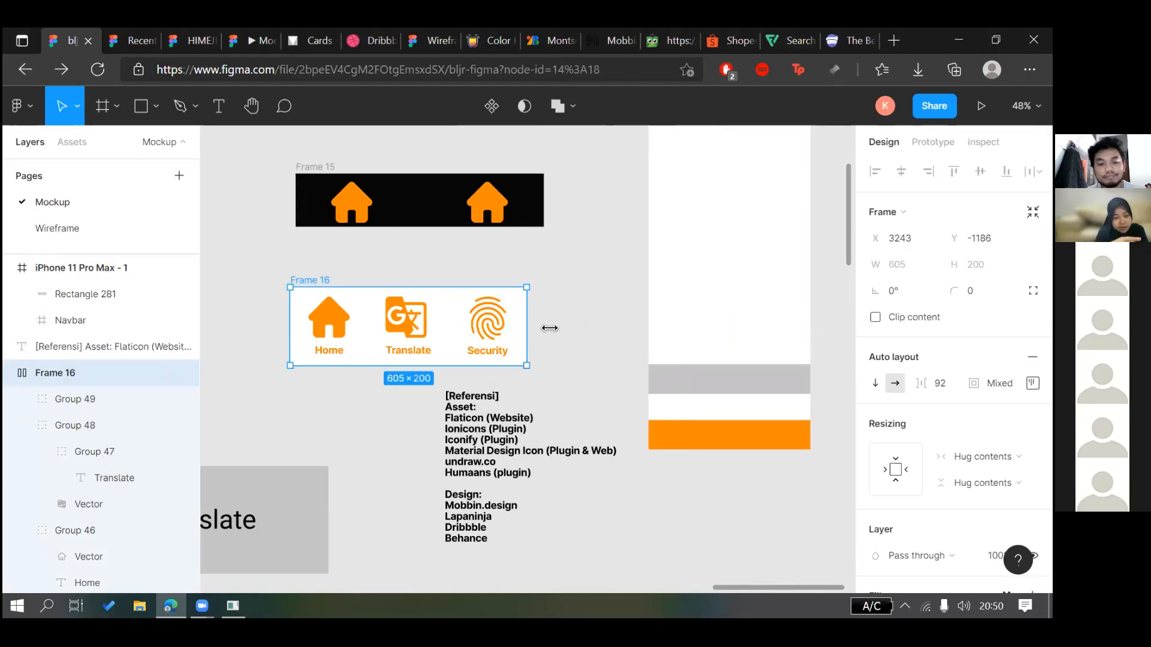
left_click_drag(550, 328, 572, 352)
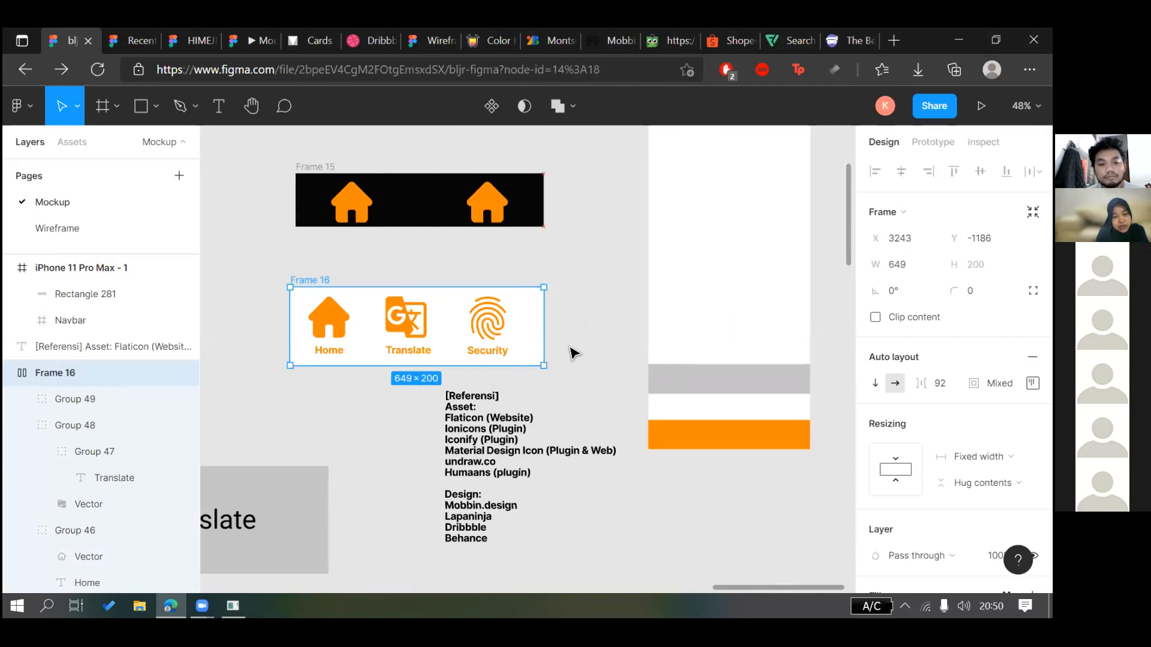
key("ctrl+z")
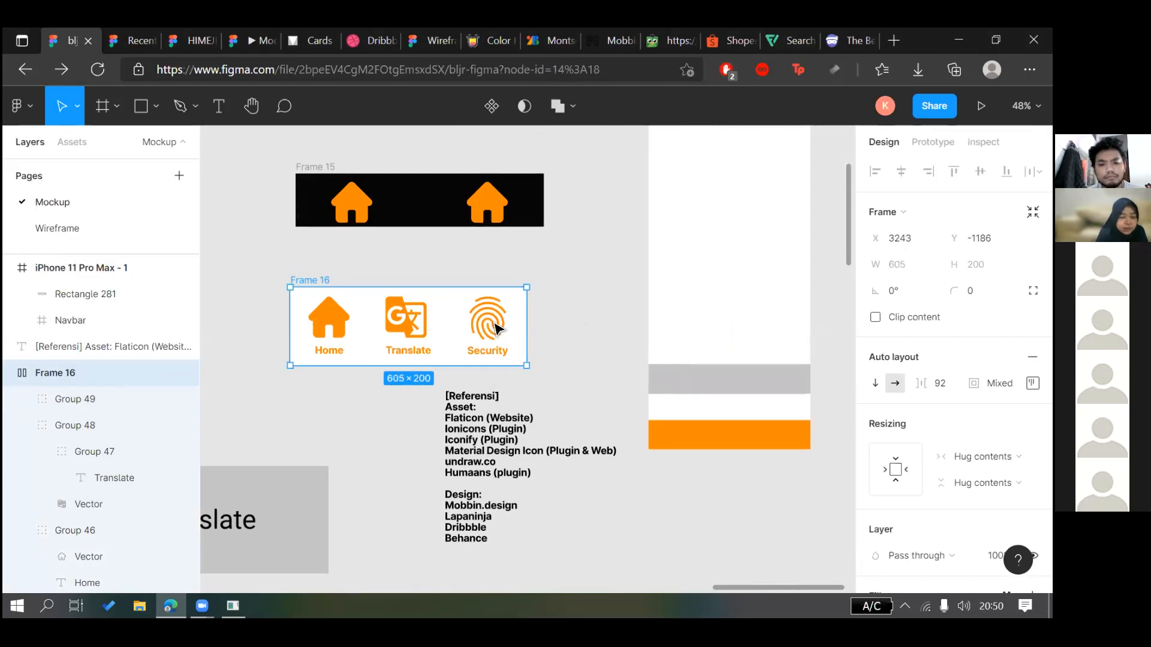
left_click(75, 400)
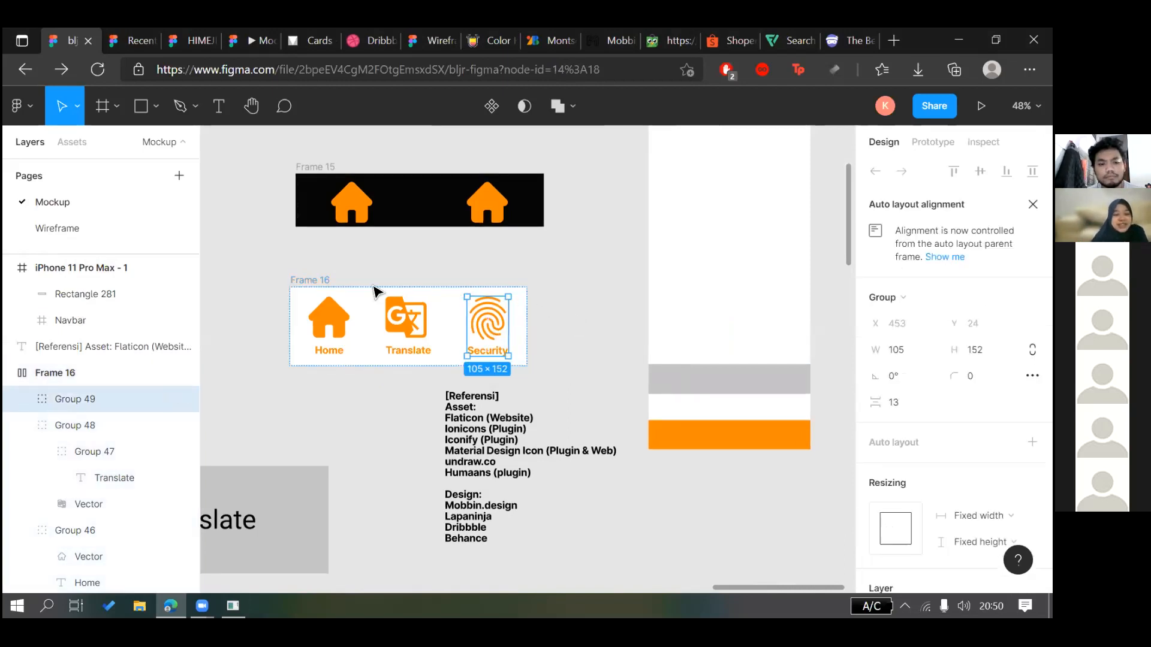
left_click(289, 276)
left_click(293, 279)
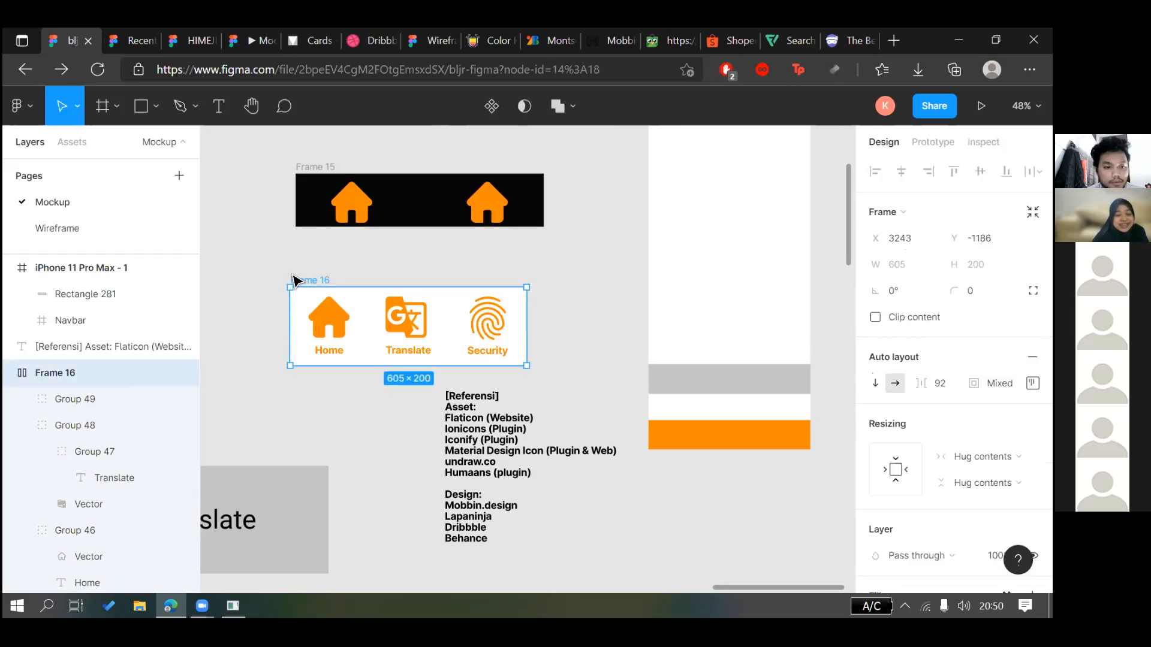
right_click(24, 380)
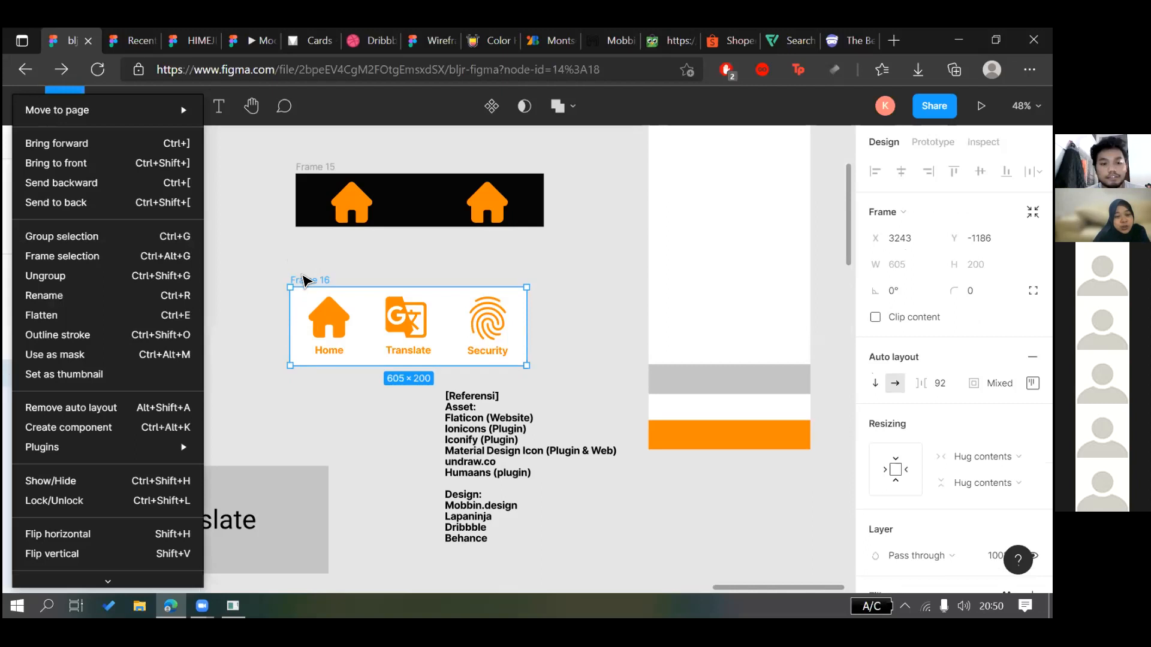
left_click(306, 279)
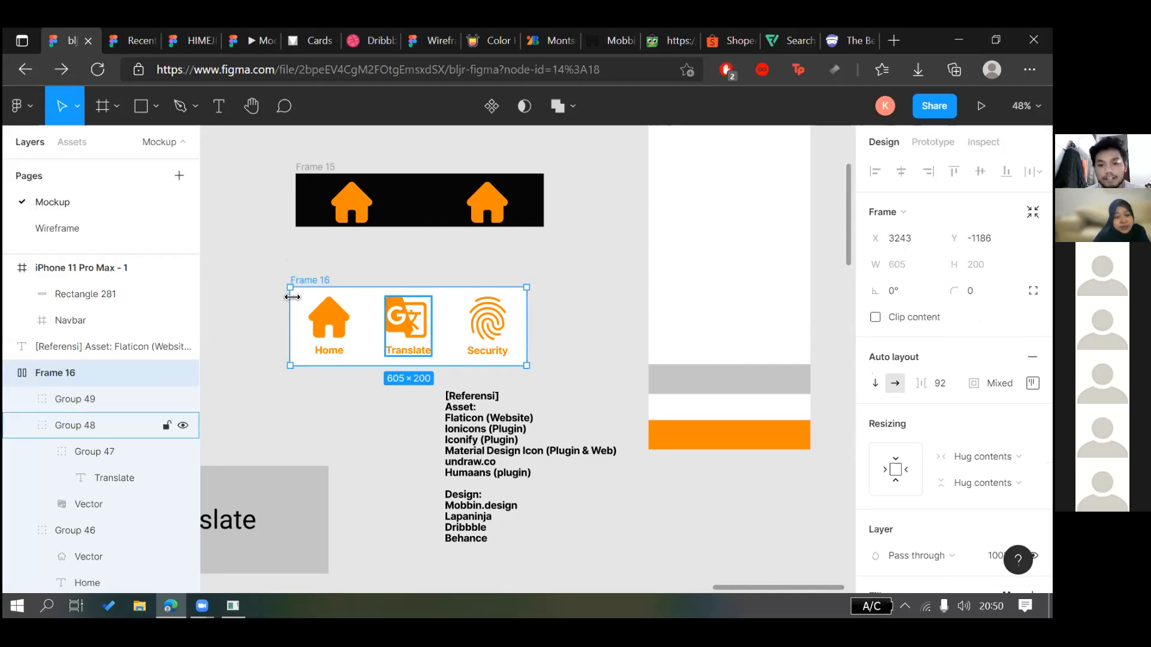
right_click(370, 350)
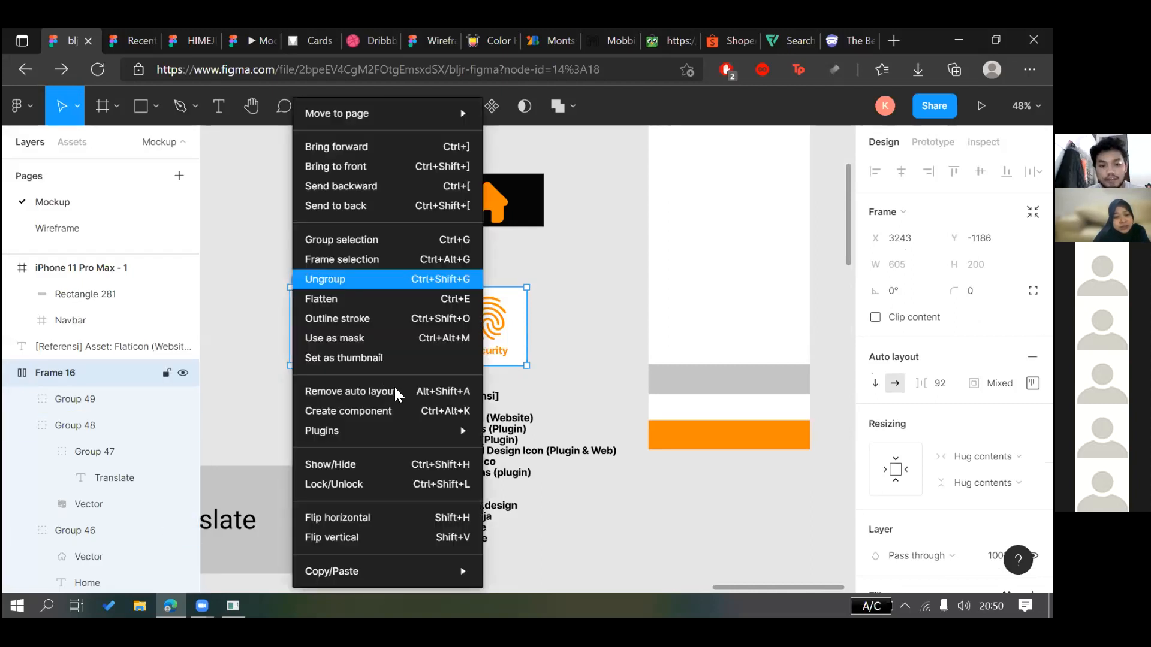
left_click(380, 393)
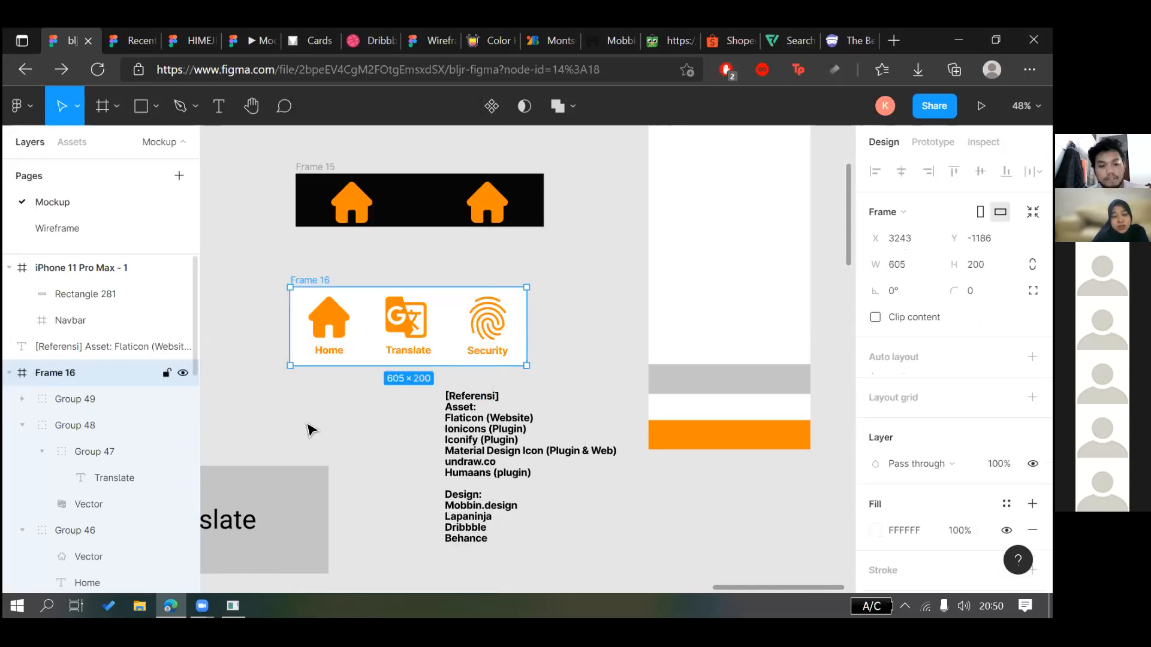
key("shift+a")
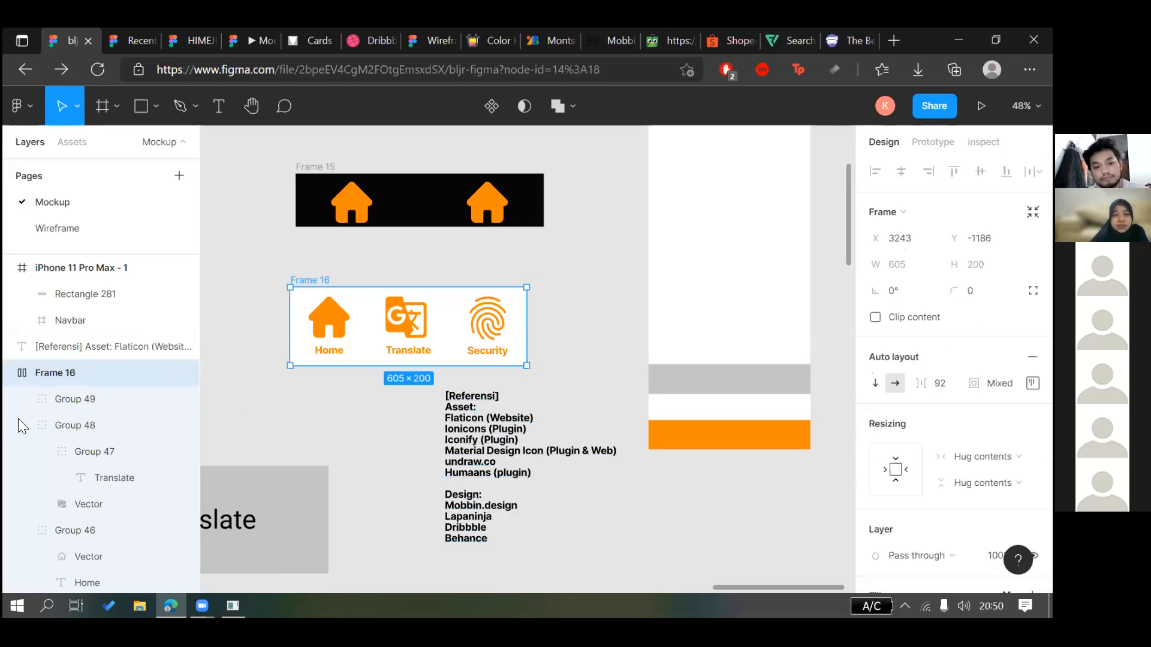
left_click(316, 410)
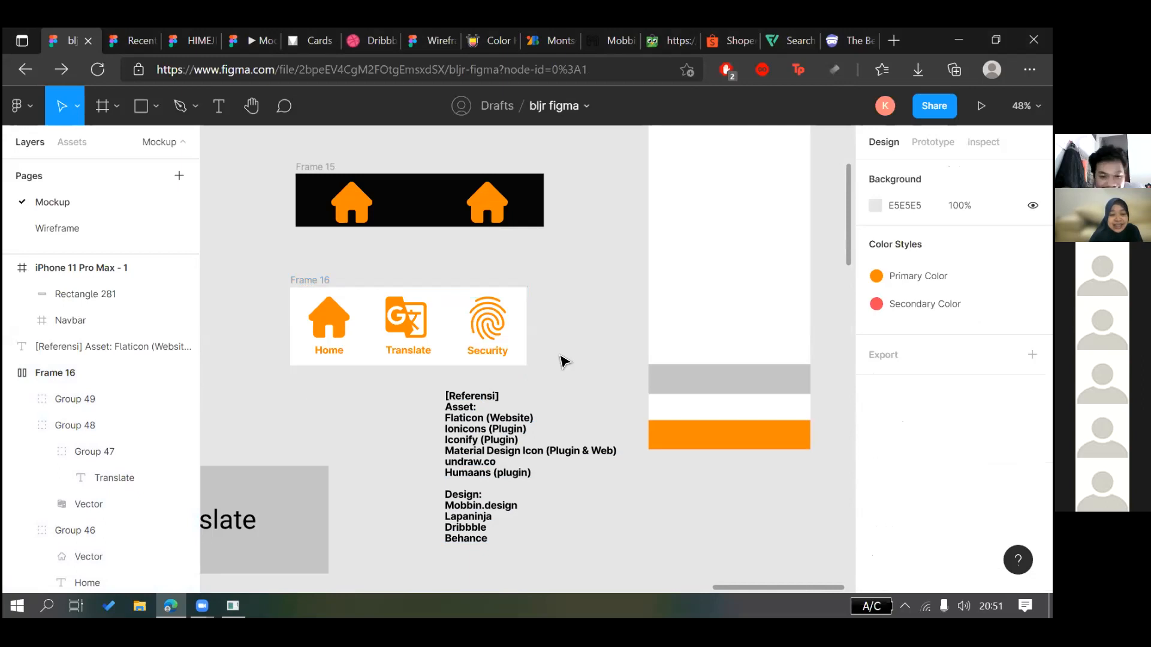
Add a 'Guideline:' line after Behance with 'Material design Google' beneath it
scroll(539, 396, "down", 1)
scroll(488, 448, "down", 1)
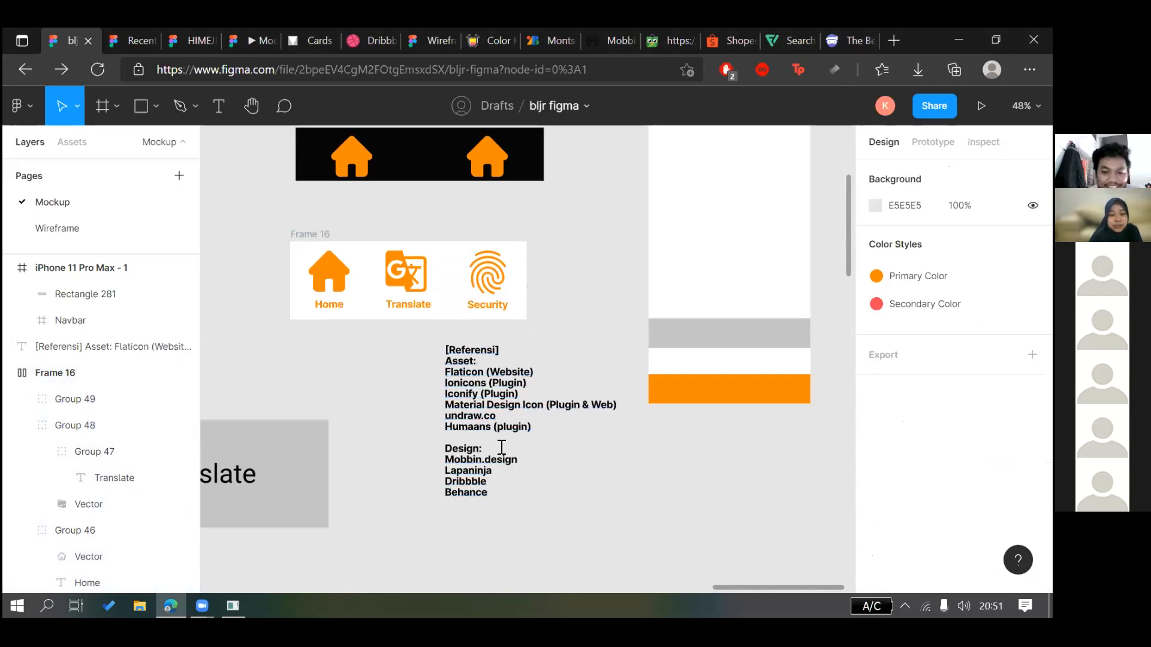
scroll(502, 448, "down", 2)
double_click(502, 447)
key("Return")
key("Return")
type("Guideline:")
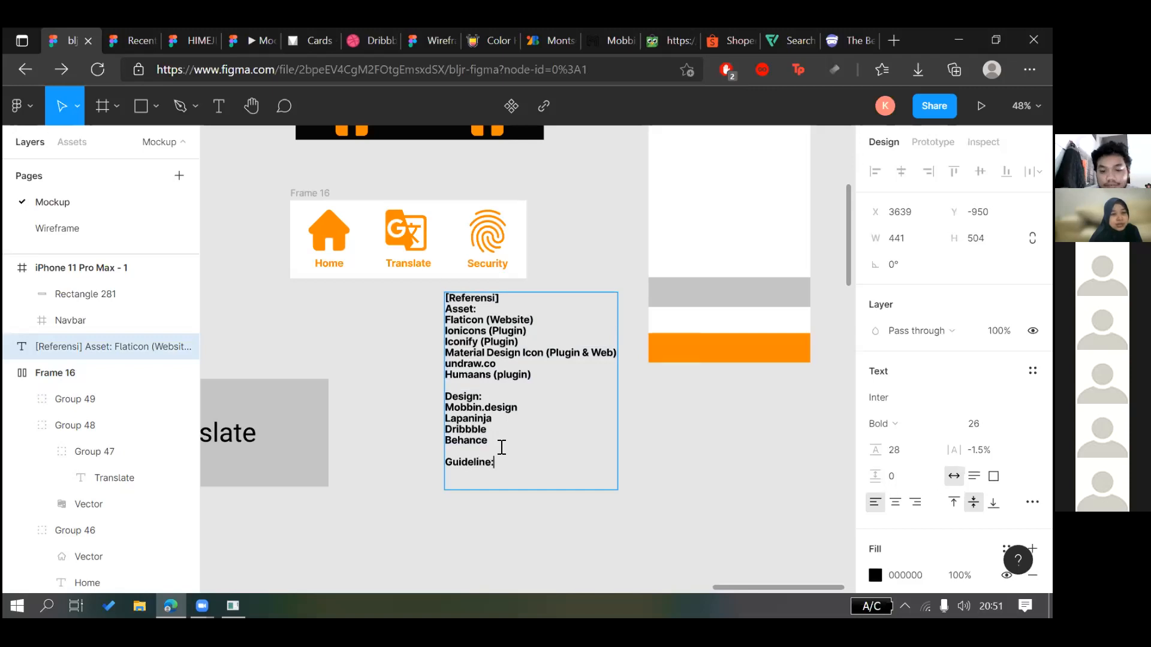
key("Return")
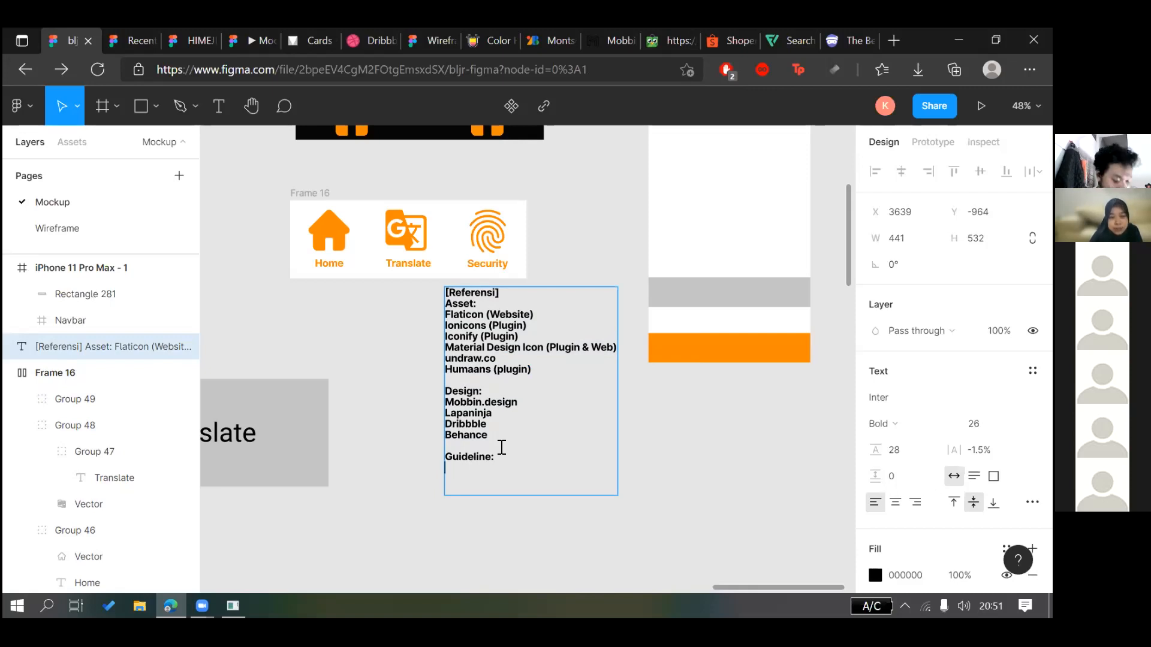
type("M")
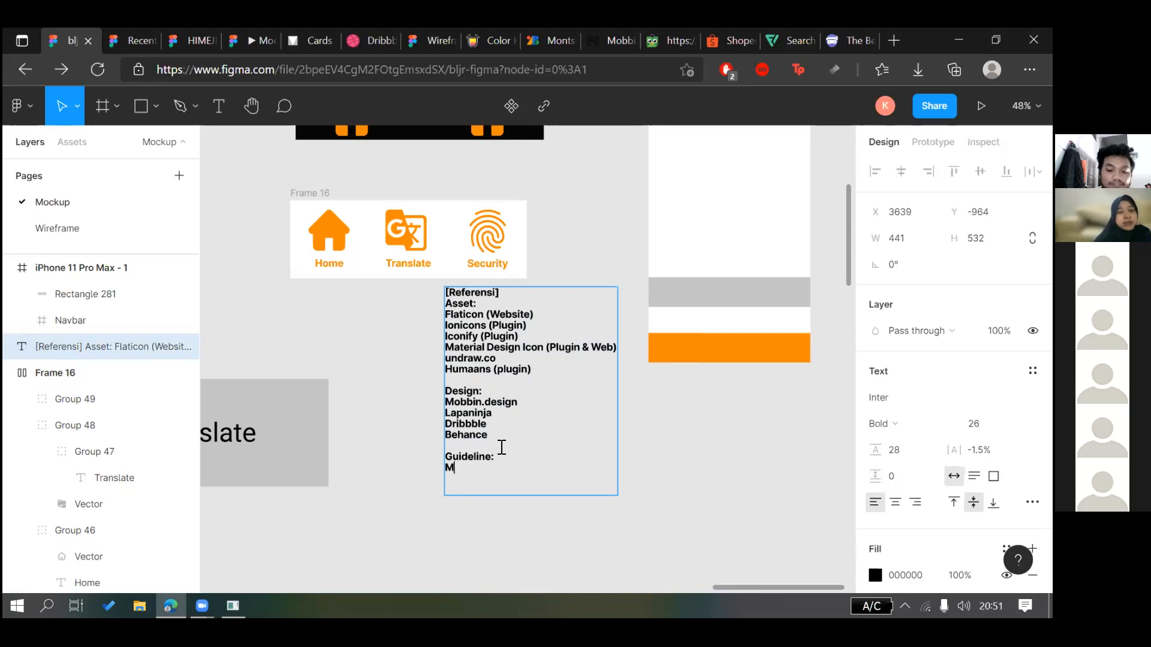
type("aterial")
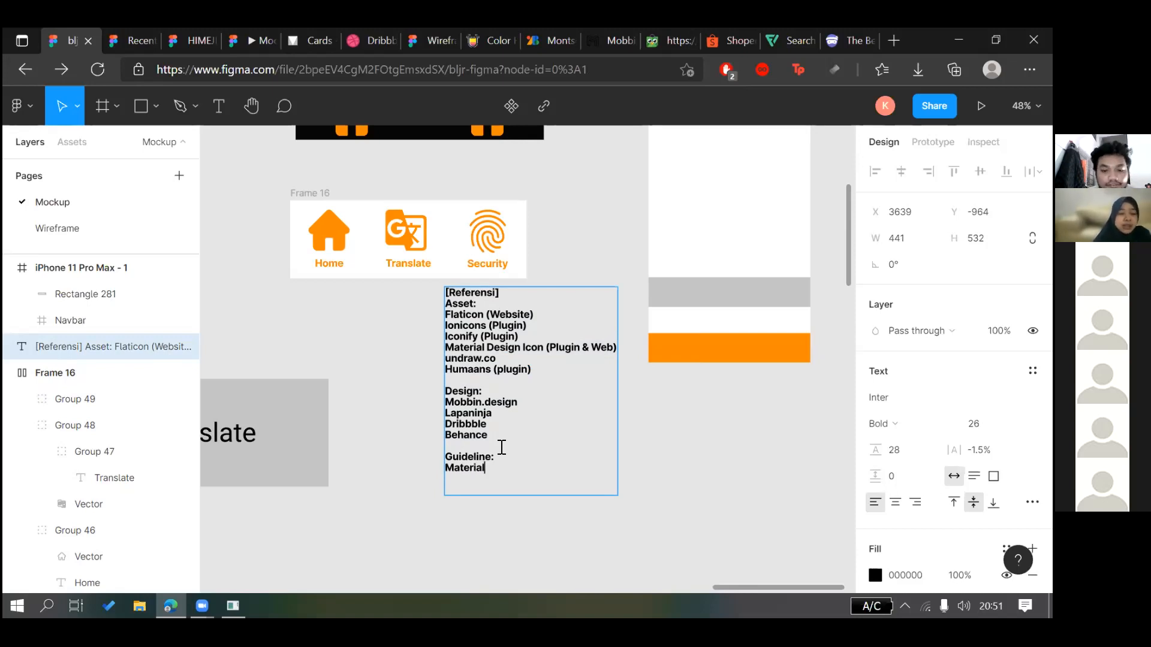
type(" design ")
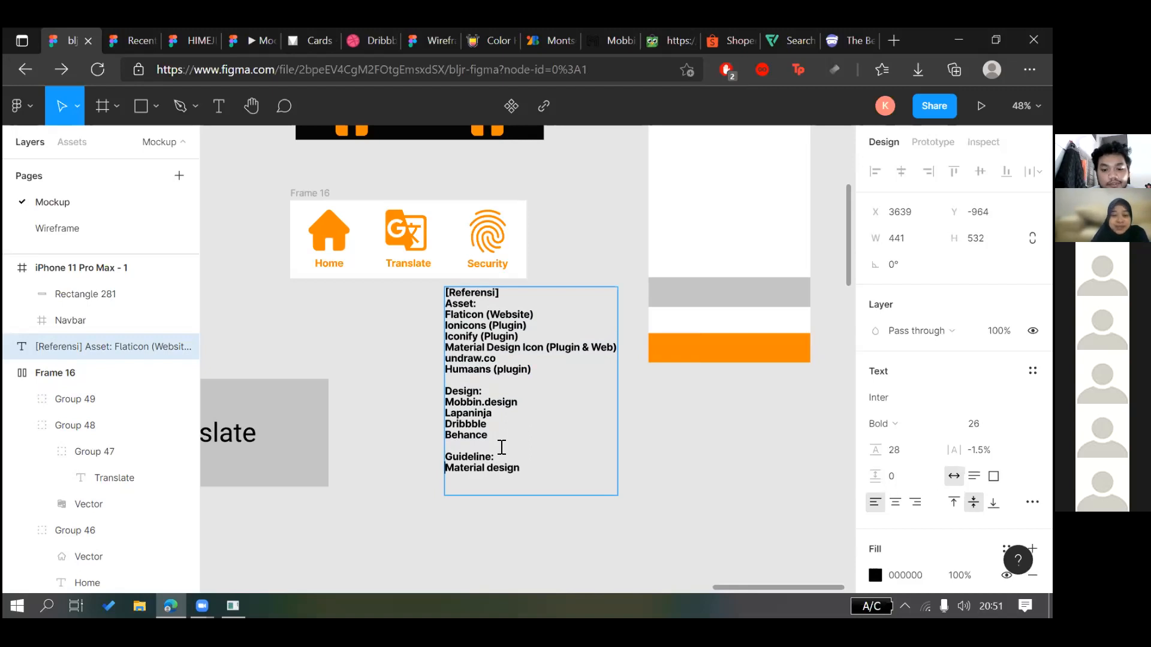
type("Google")
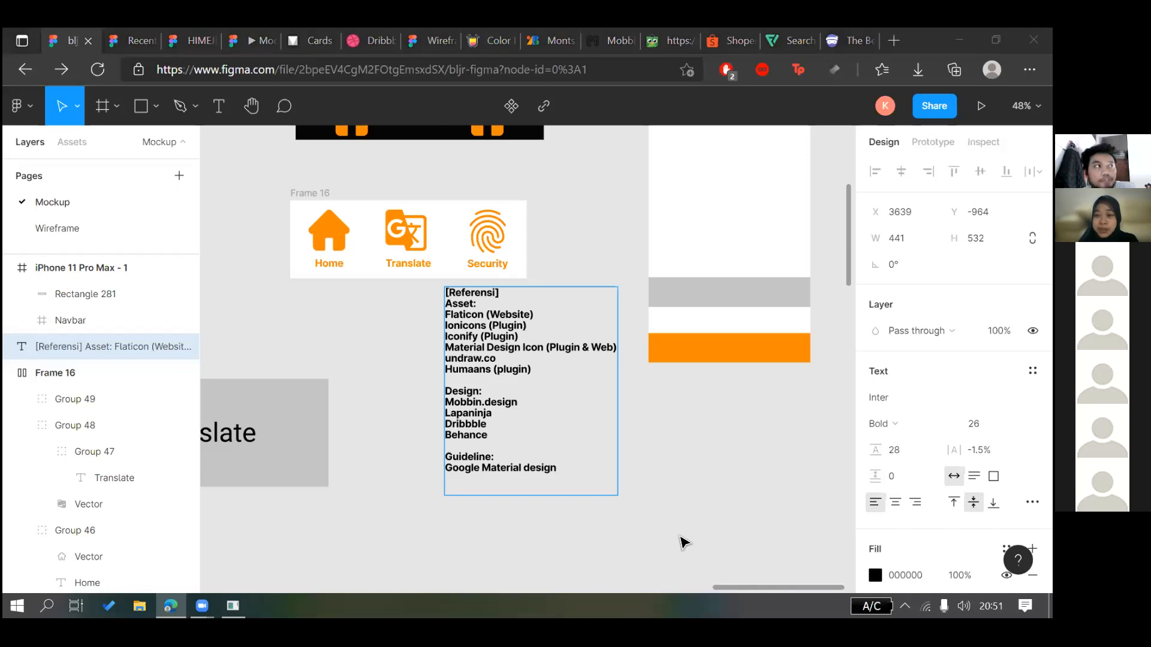
left_click(677, 479)
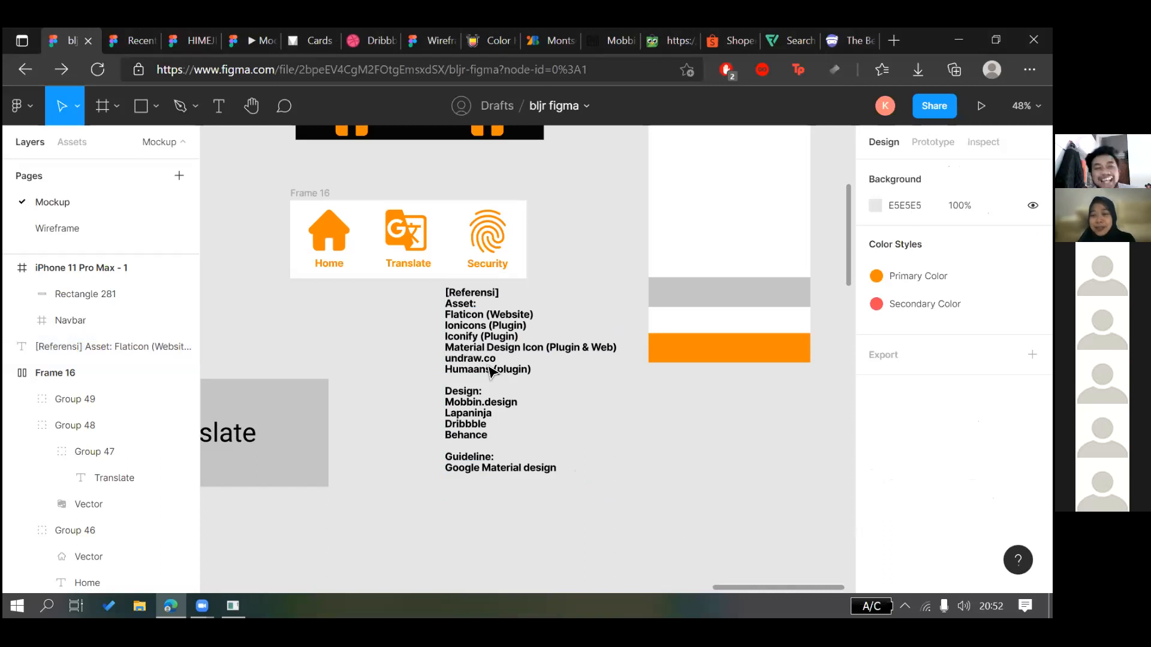
Reposition the reference text block and delete its trailing empty line
left_click_drag(600, 406, 592, 421)
left_click_drag(542, 474, 537, 470)
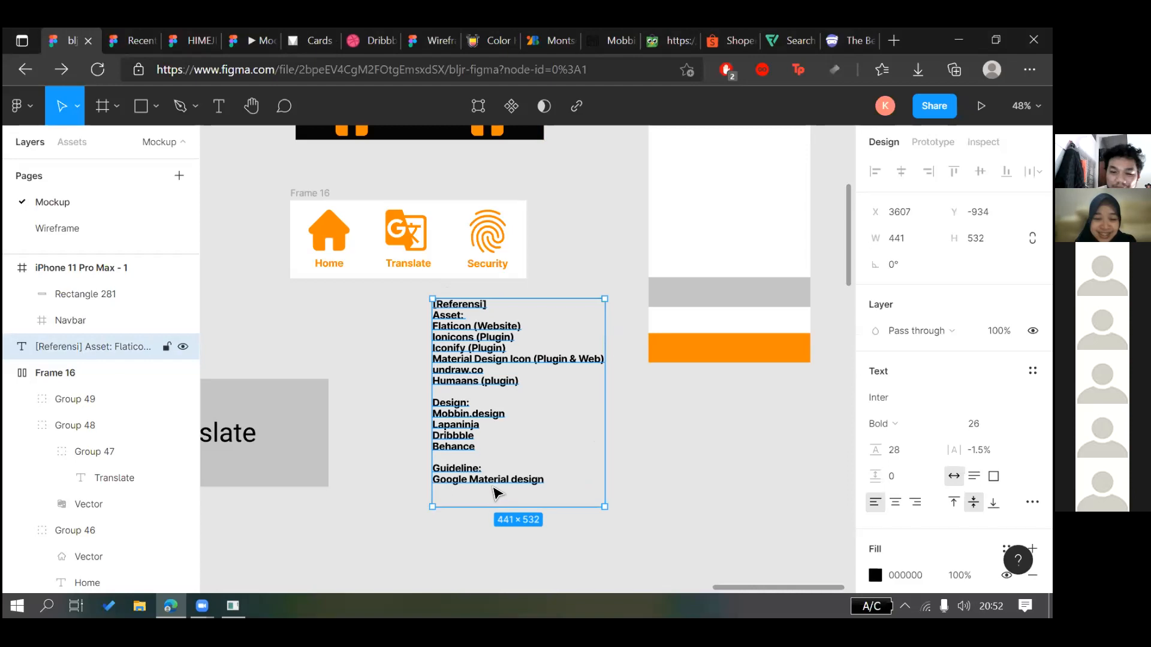
double_click(534, 480)
left_click(566, 485)
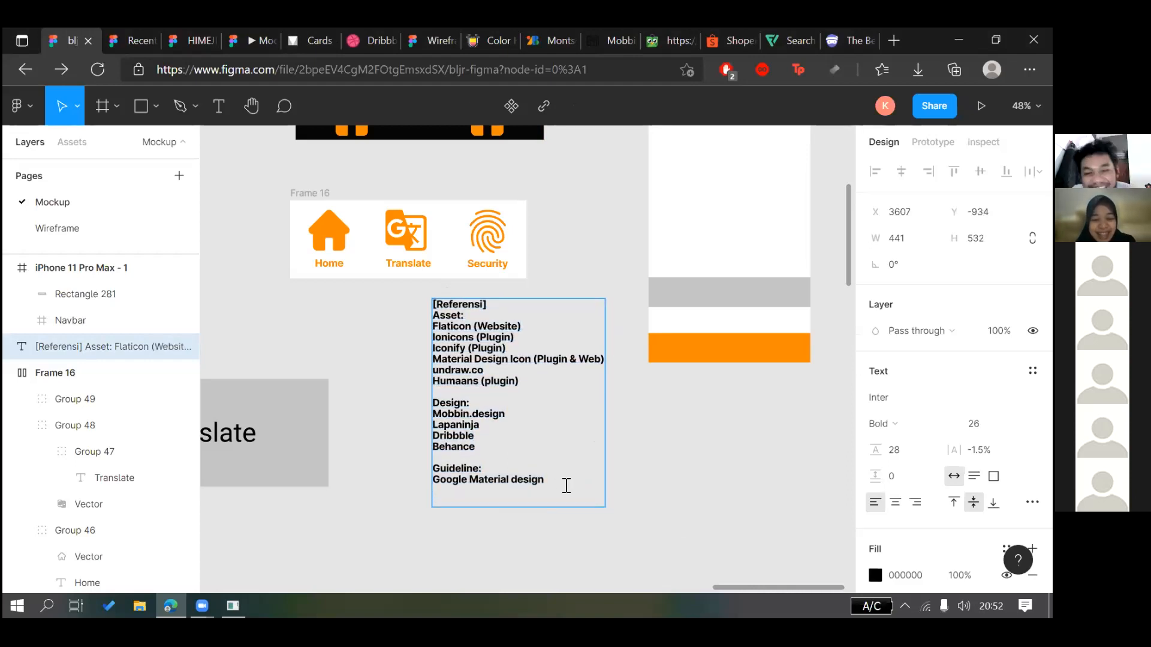
key("BackSpace")
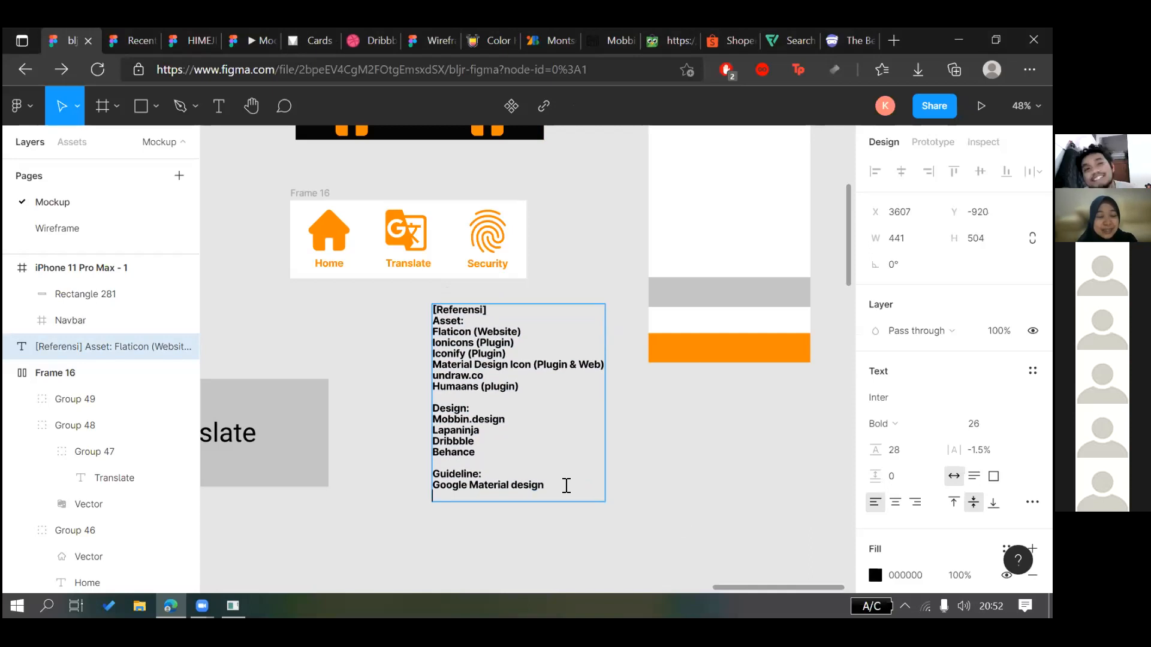
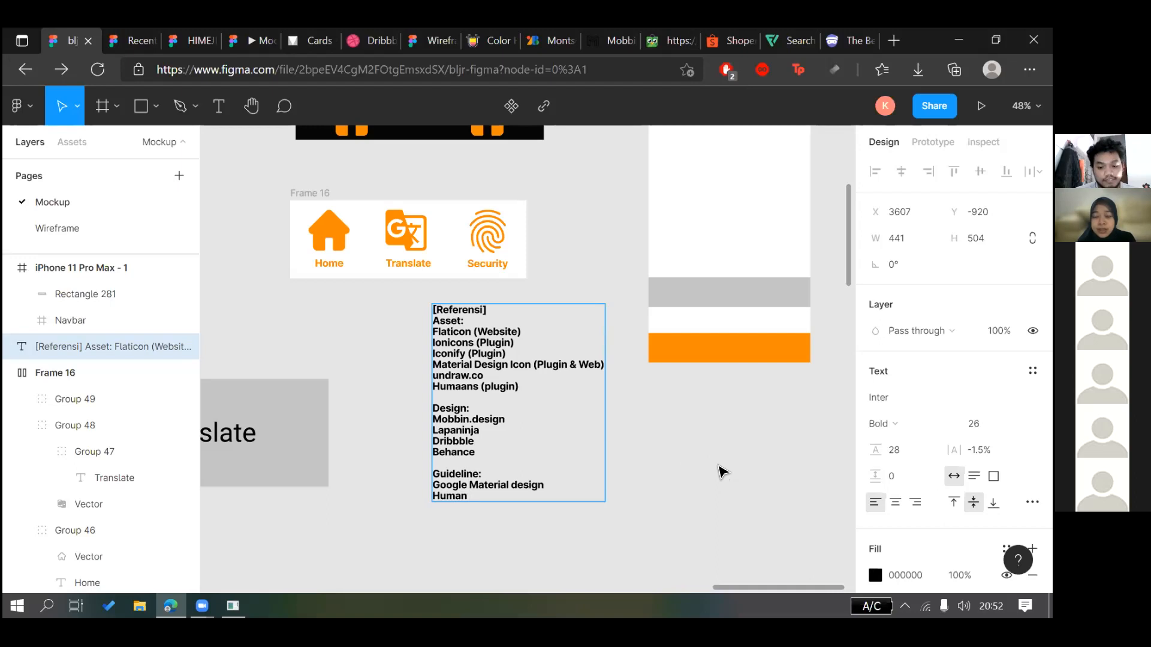
Complete the last reference line as 'Human Interaction (iOS)' with lowercase 'i', then exit editing
type("tera")
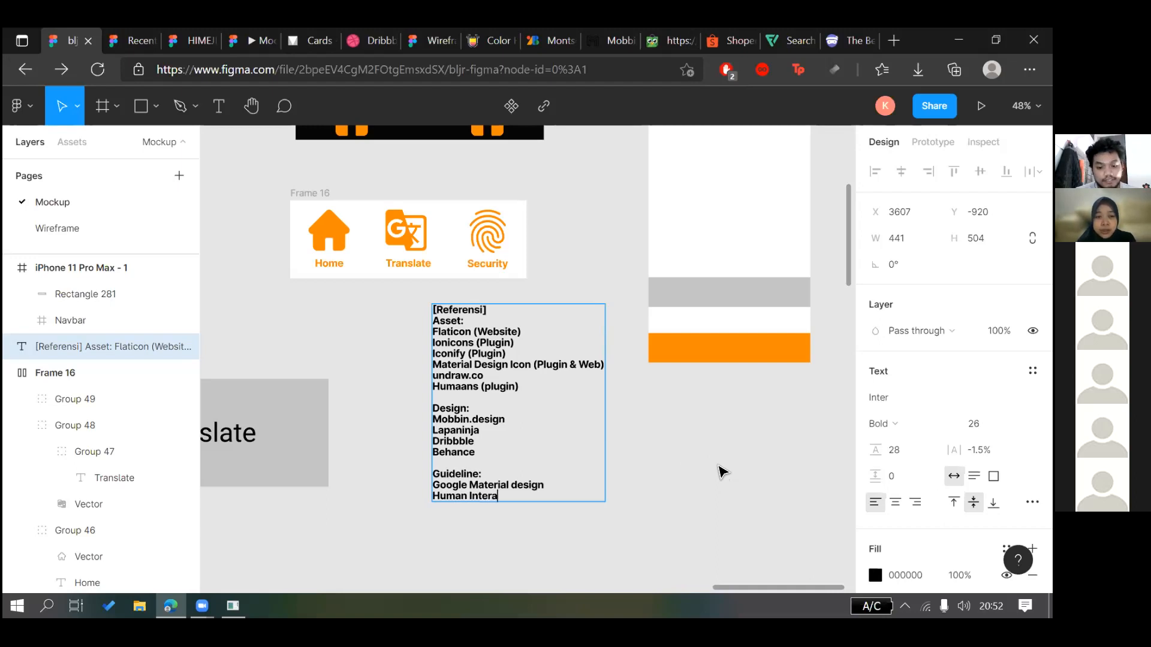
type("ction (")
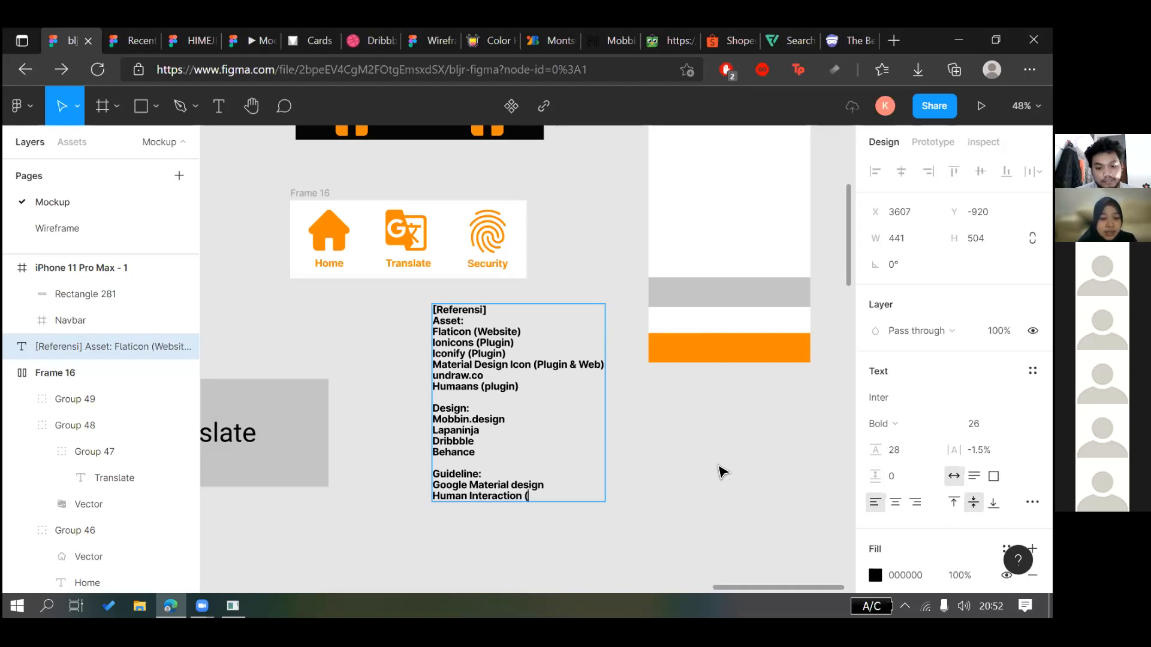
type("IOS)")
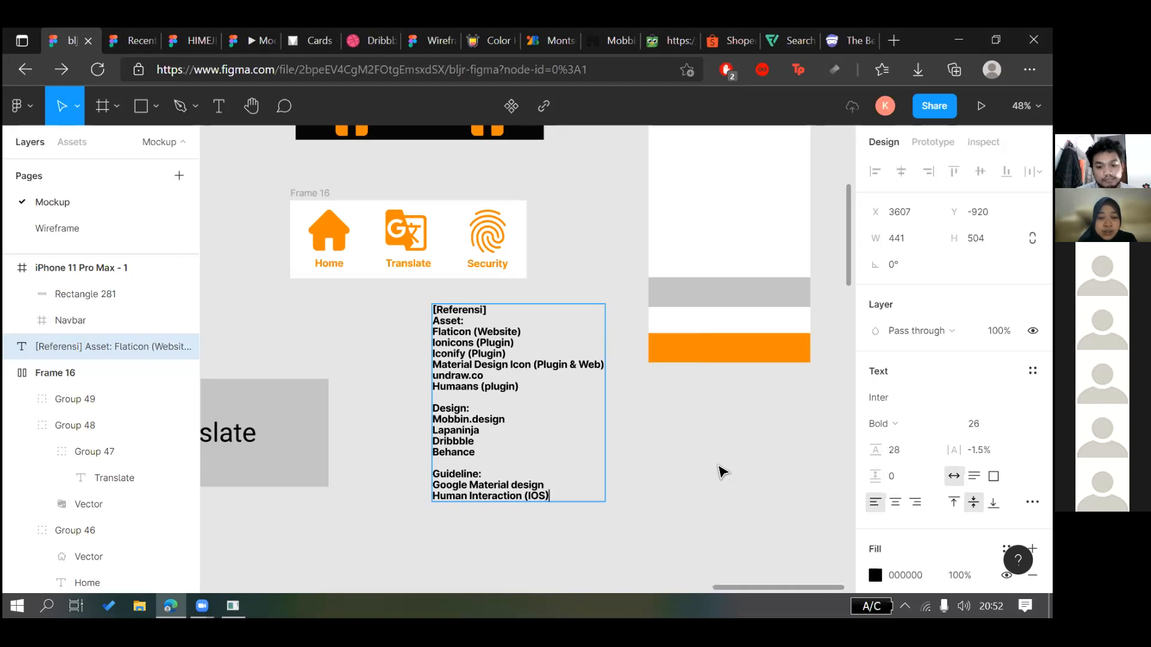
key("Left")
key("Left")
key("BackSpace")
type("i")
key("End")
key("Return")
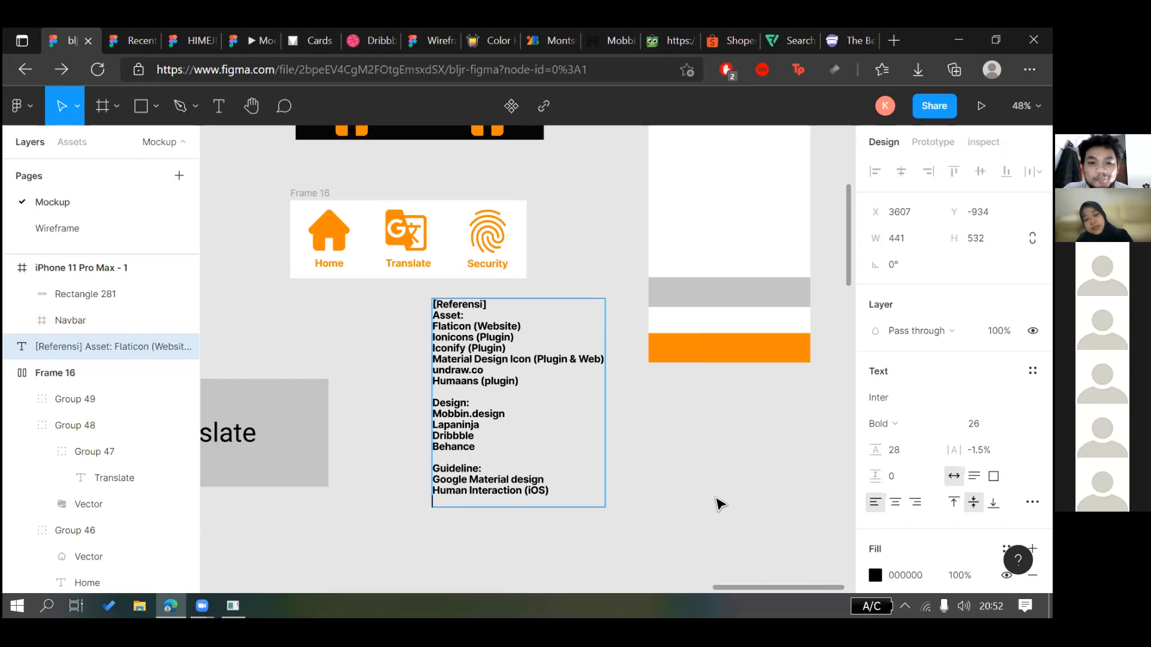
key("Escape")
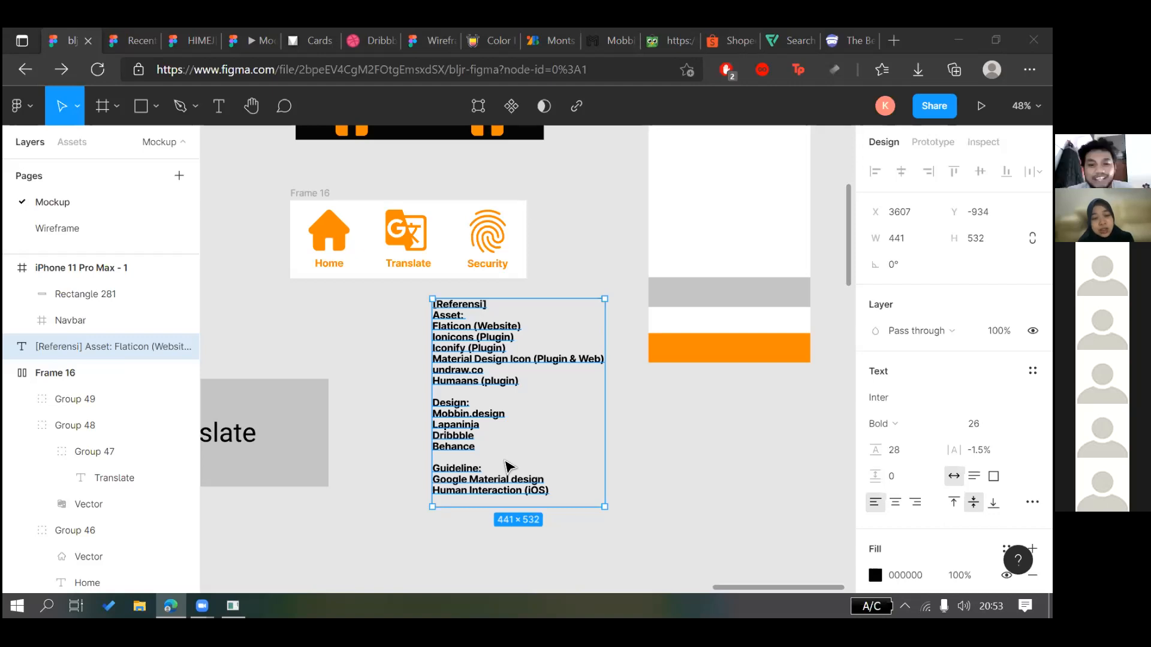
Switch to the other Figma account from the Recent files view
left_click(134, 32)
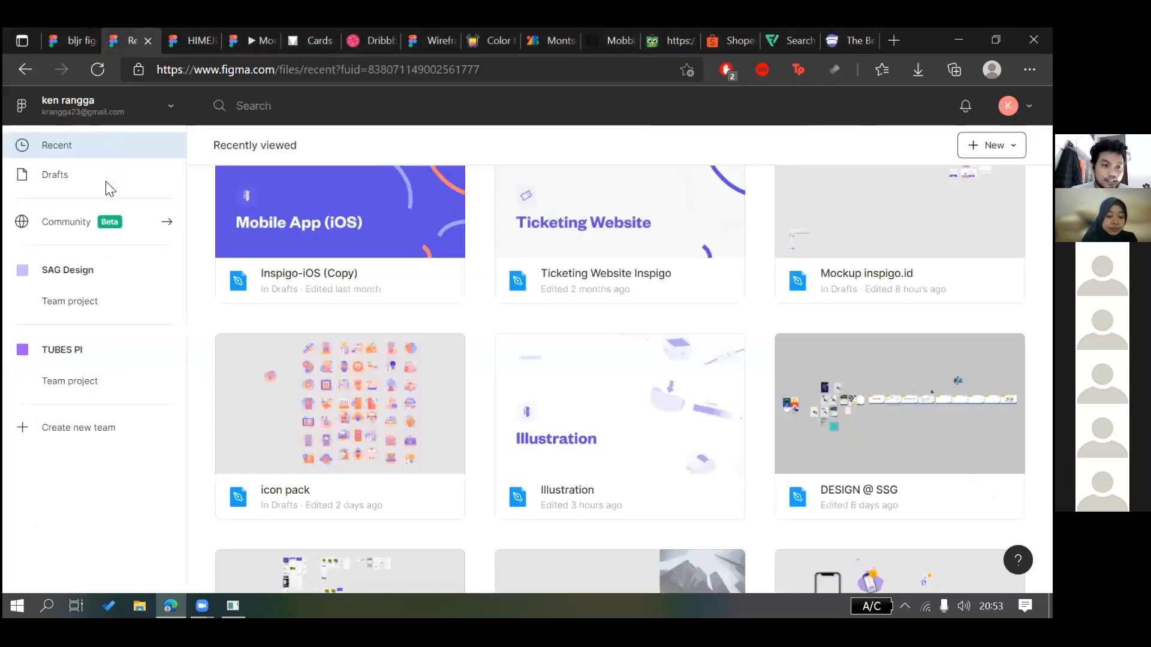
left_click(170, 106)
left_click(68, 184)
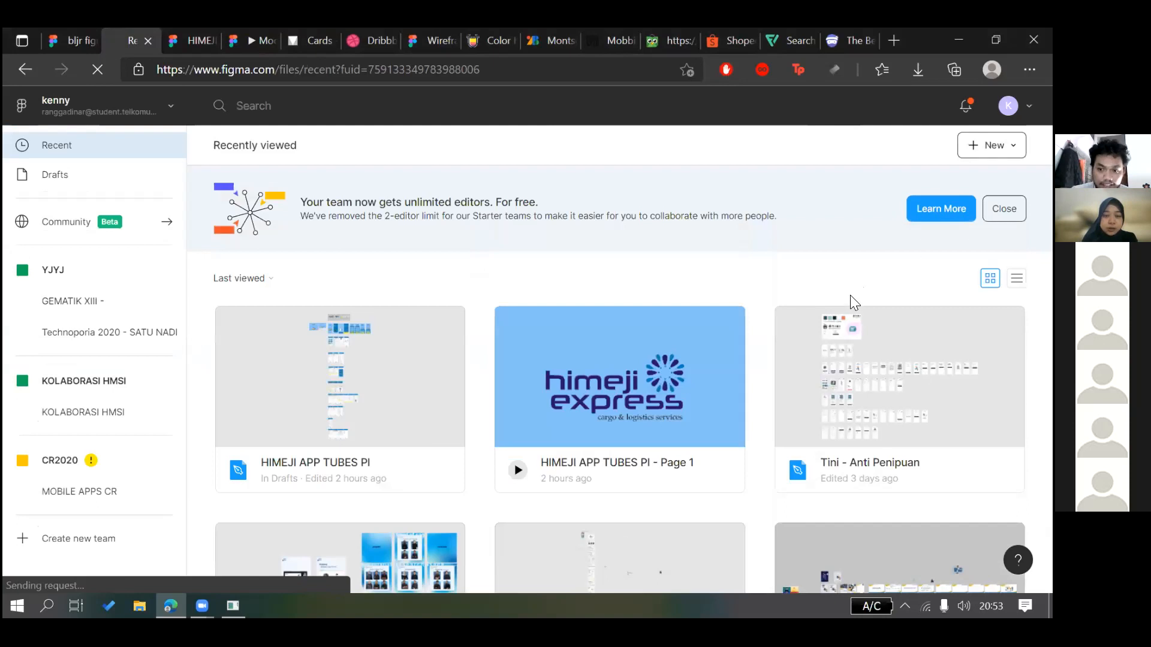
scroll(850, 295, "down", 8)
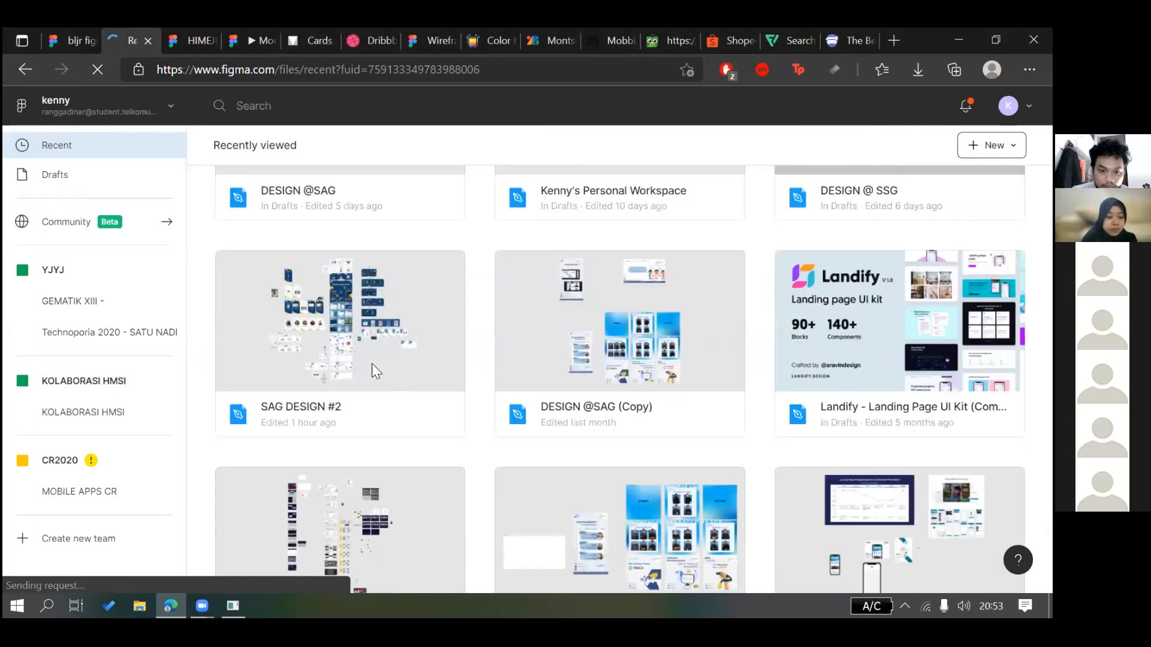
scroll(369, 361, "down", 10)
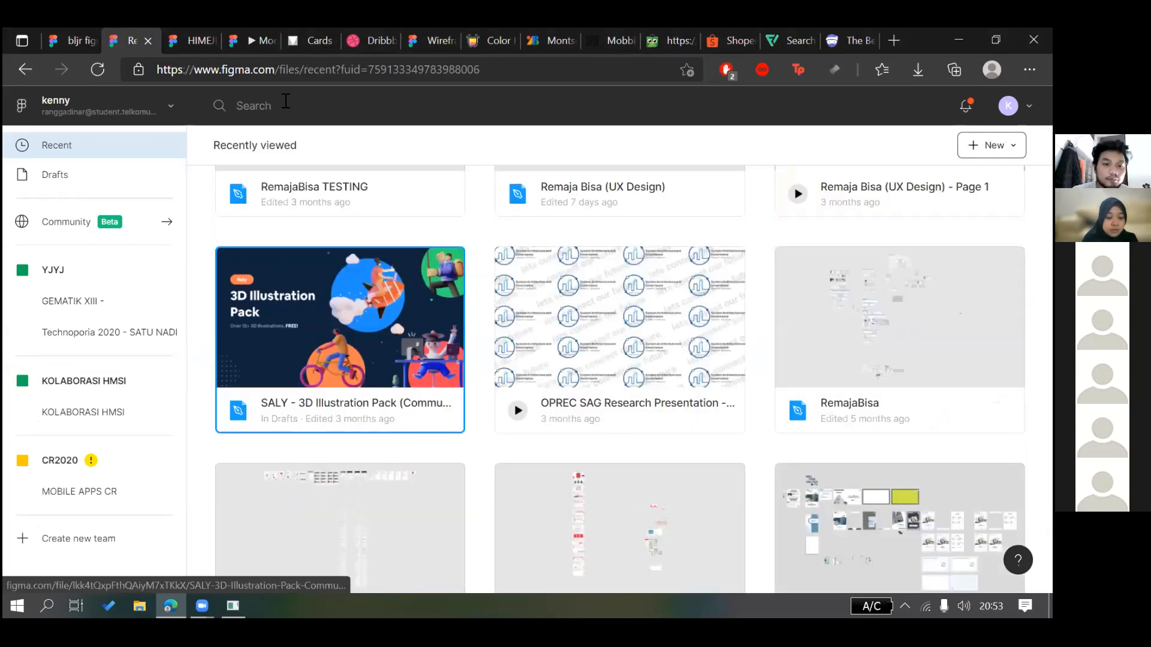
Search Community for 'saly' and copy the SALY 3D Illustration Pack link, returning to bljr figma
left_click(286, 101)
type("saly")
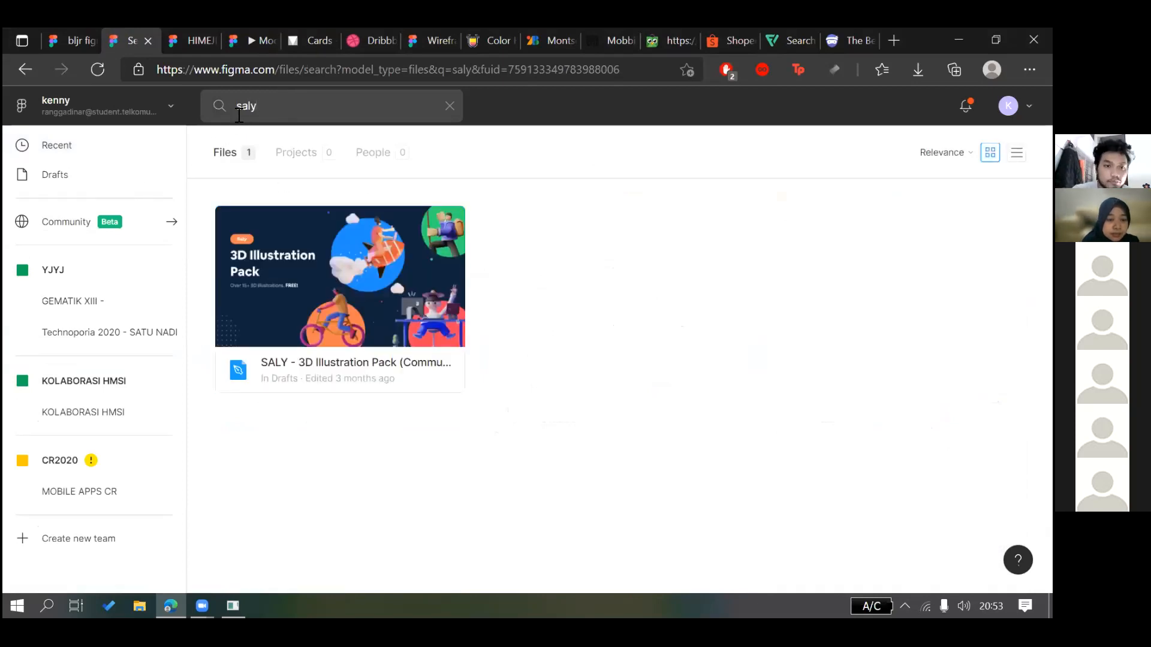
left_click(65, 222)
left_click(244, 111)
type("saly")
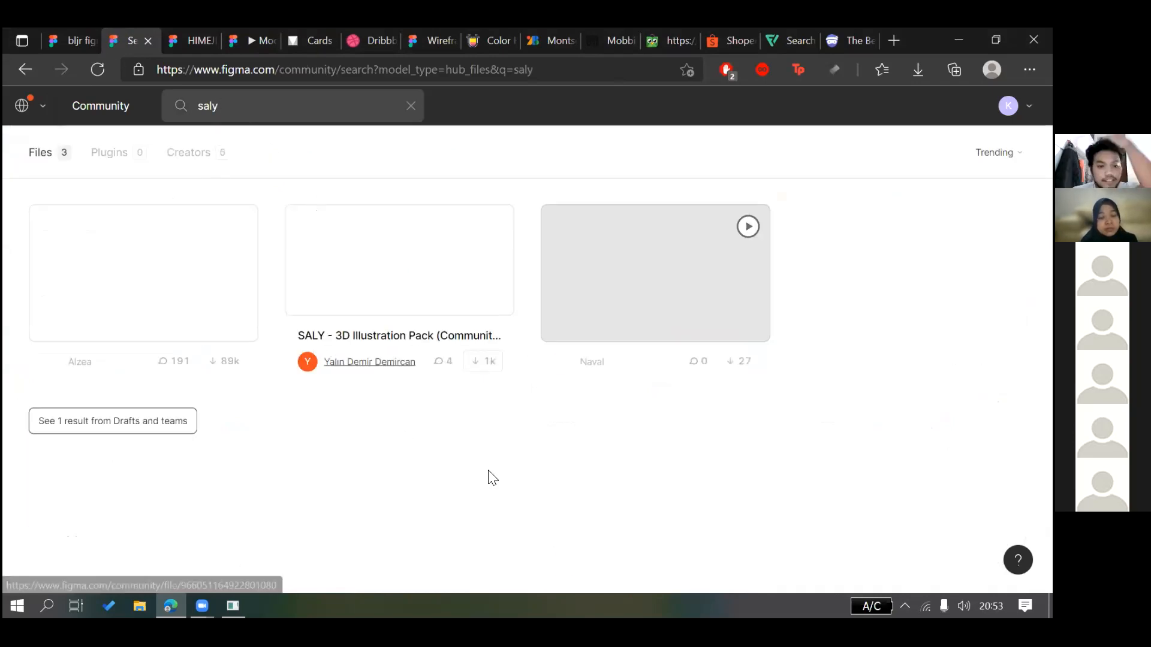
right_click(154, 290)
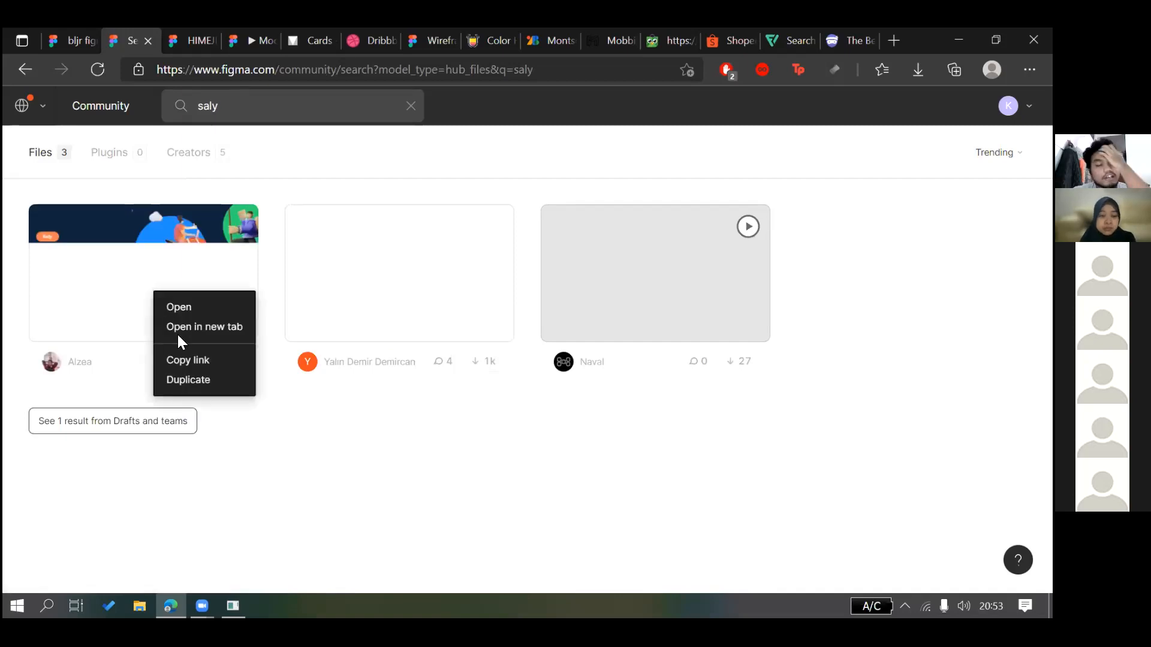
left_click(194, 360)
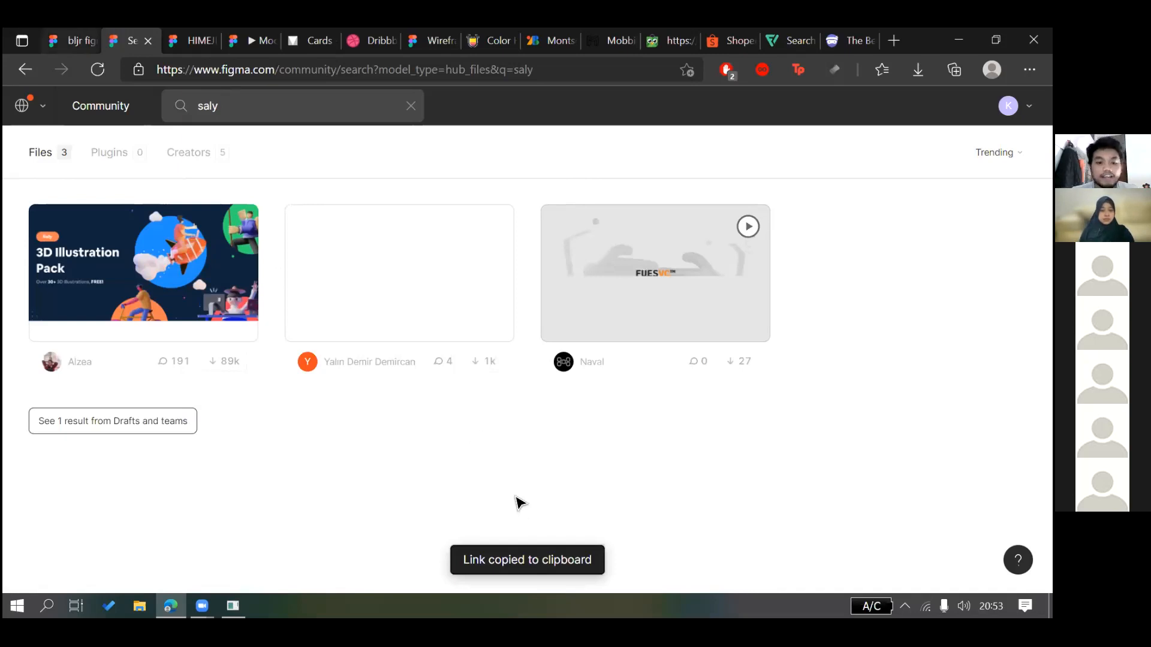
key("ctrl+shift+Tab")
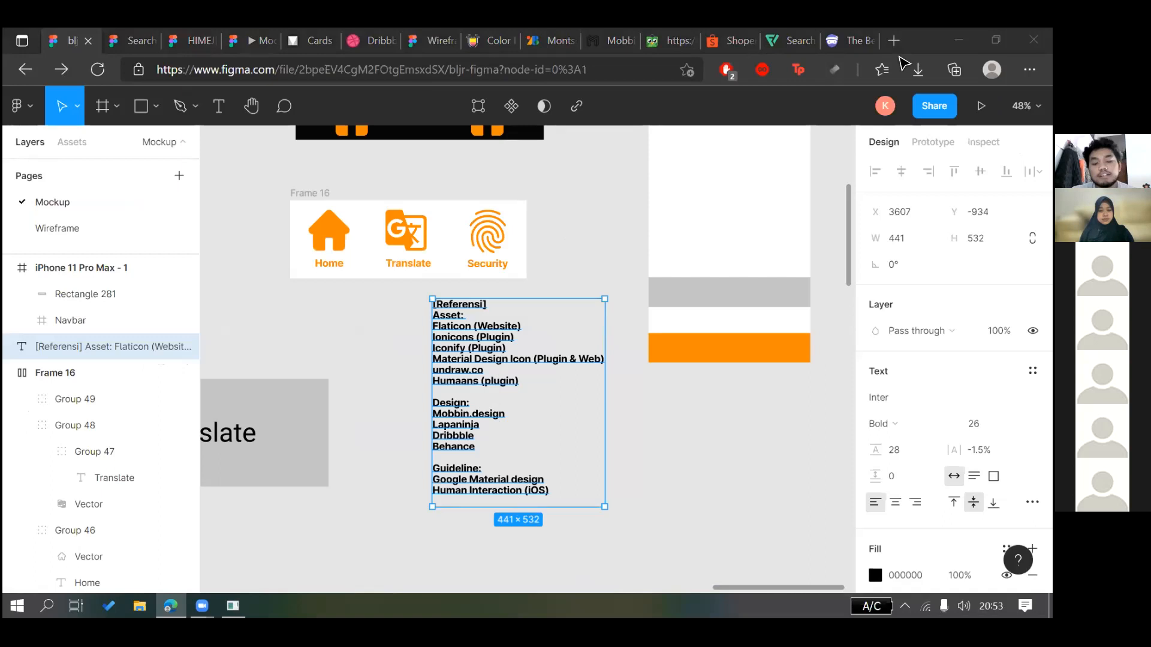
Start editing the Referensi text with the caret at its end
left_click(685, 453)
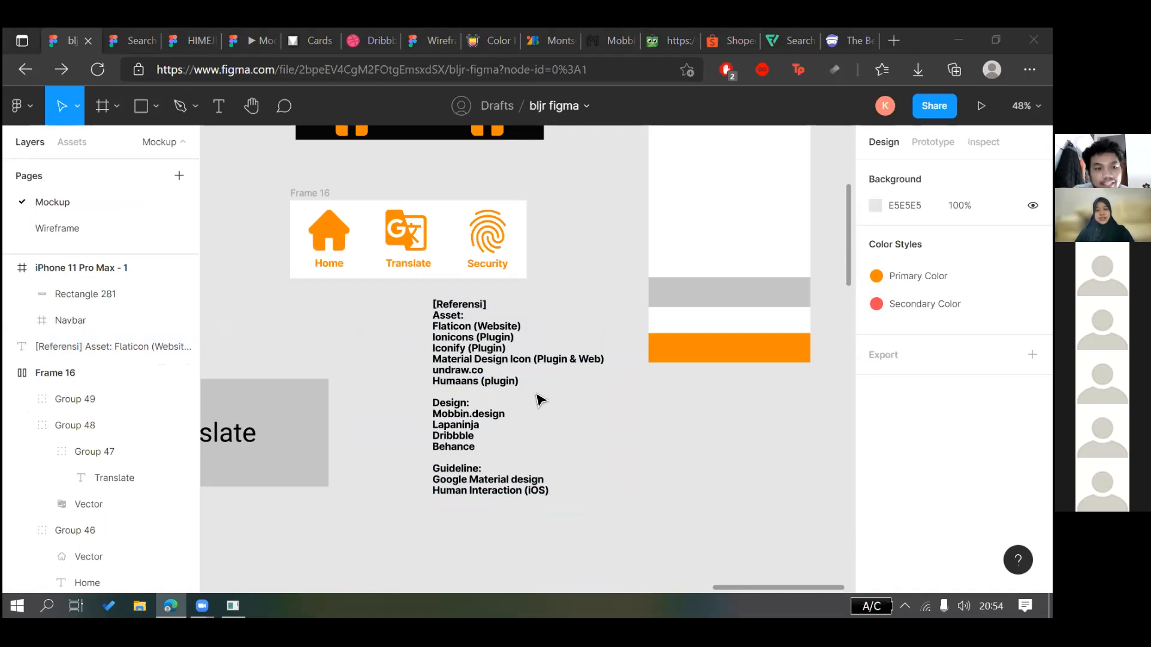
left_click(544, 473)
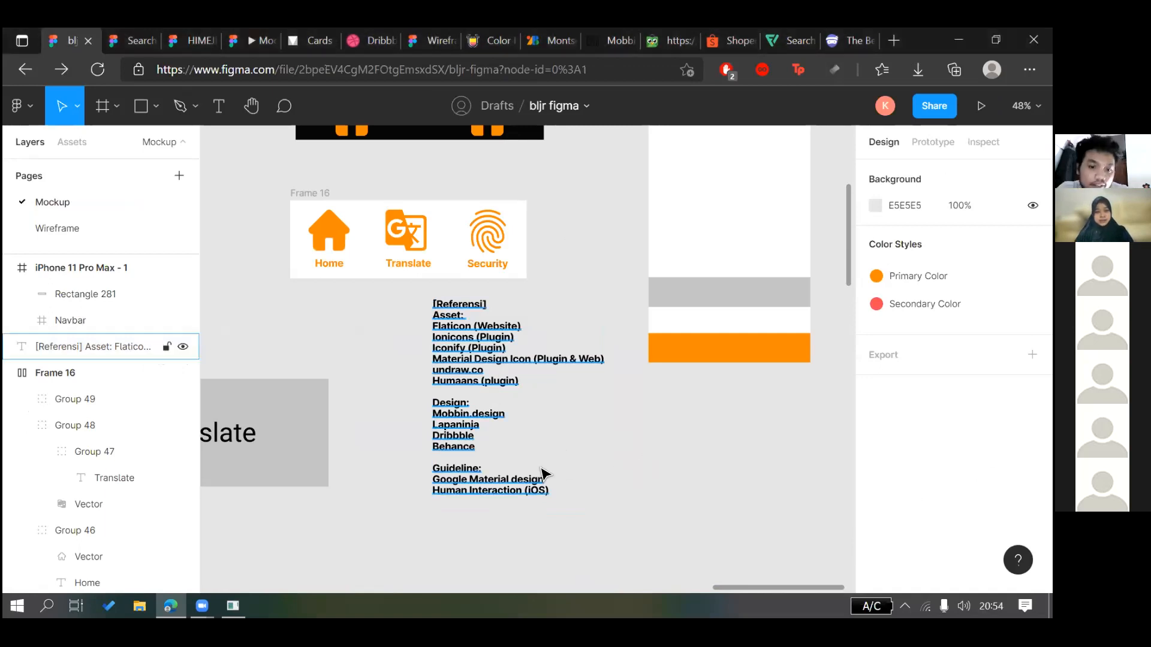
left_click(543, 475)
double_click(469, 393)
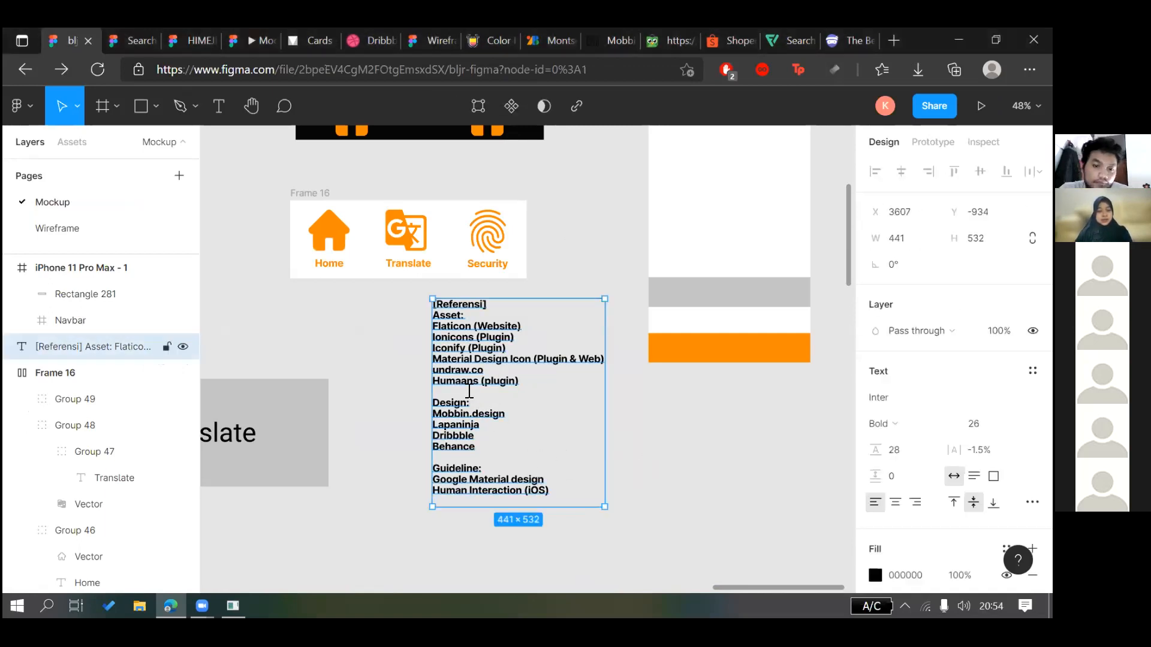
left_click(558, 494)
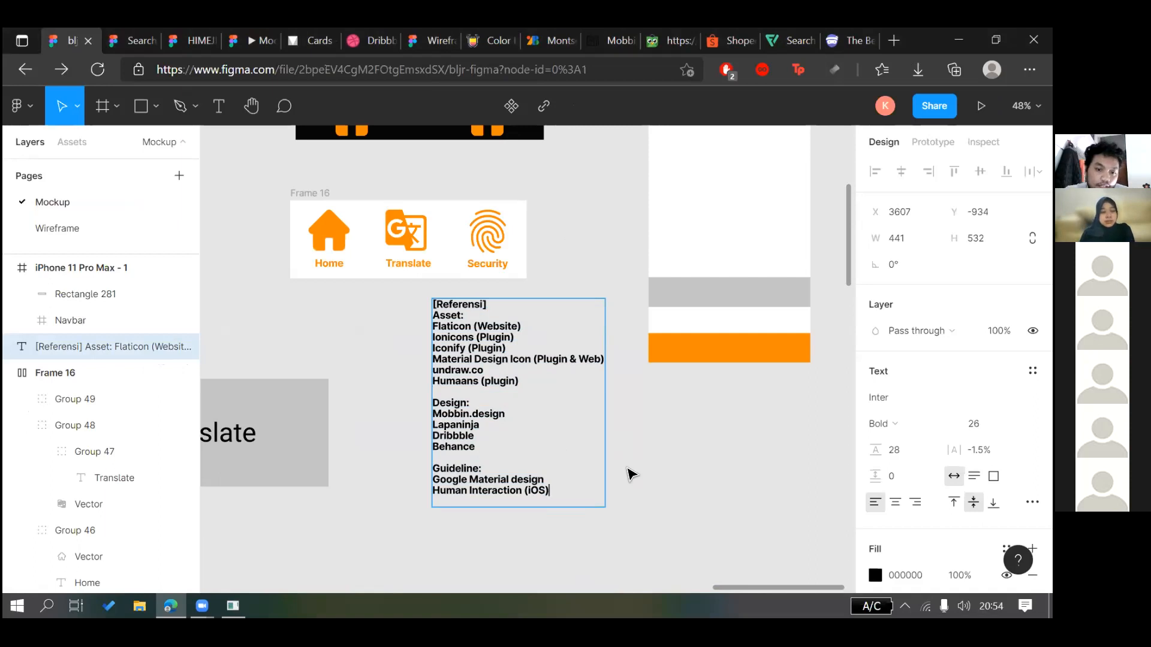
Add a 'Channel:' line with the creator's channel name beneath it, then exit editing
key("Return")
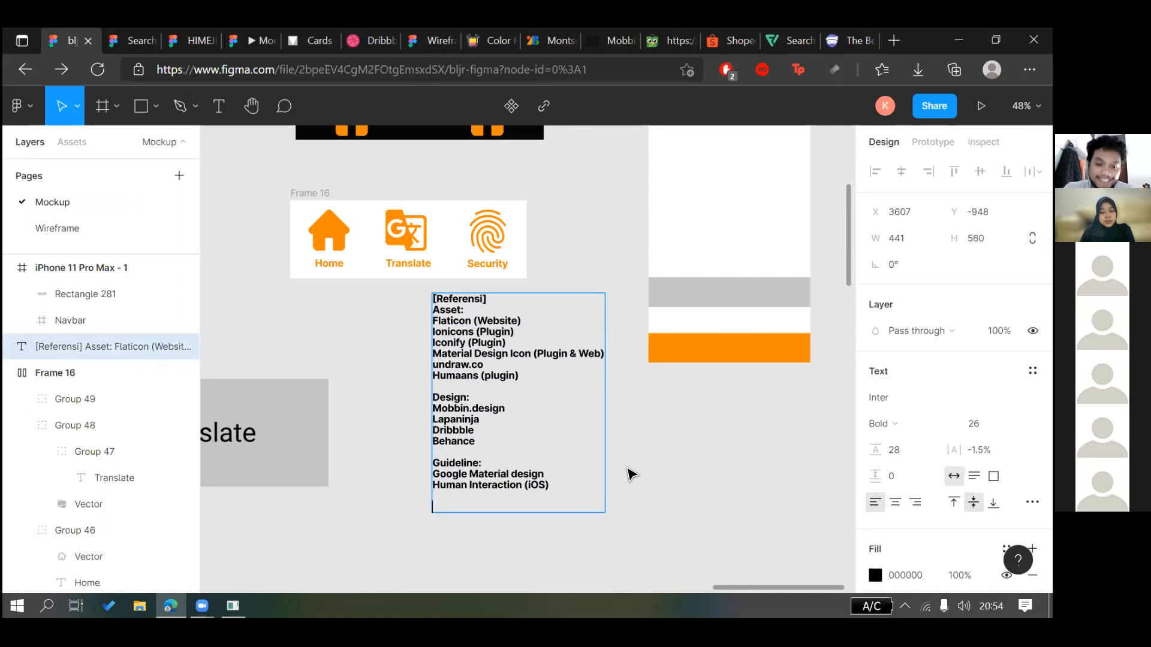
type("Channel:")
key("Return")
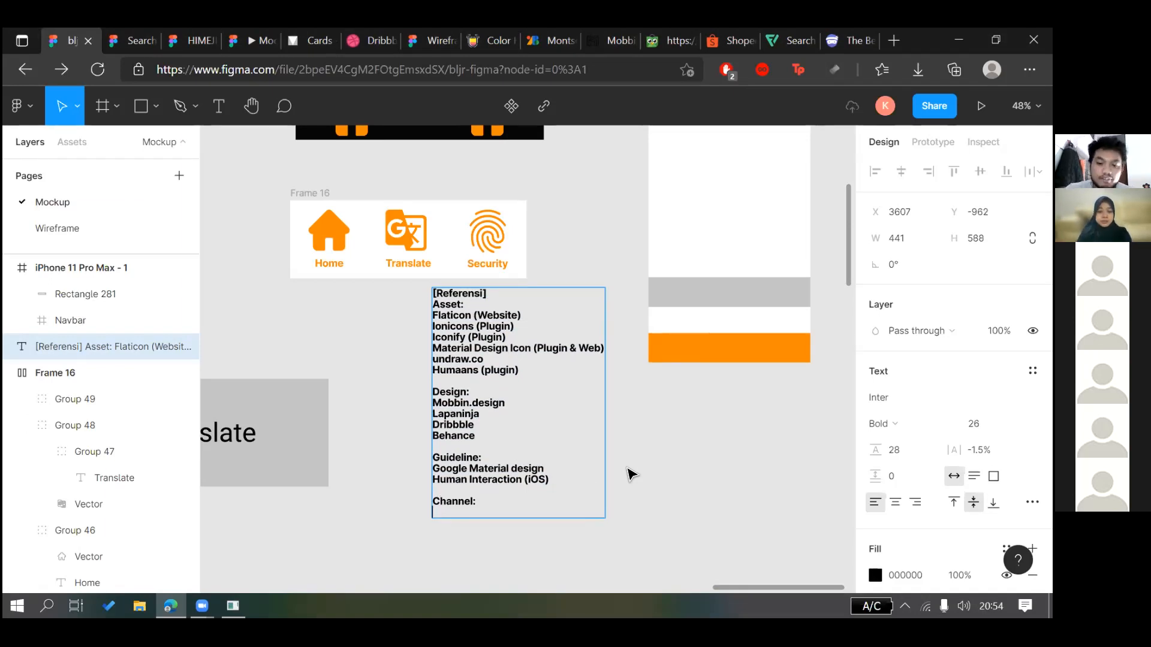
type("K")
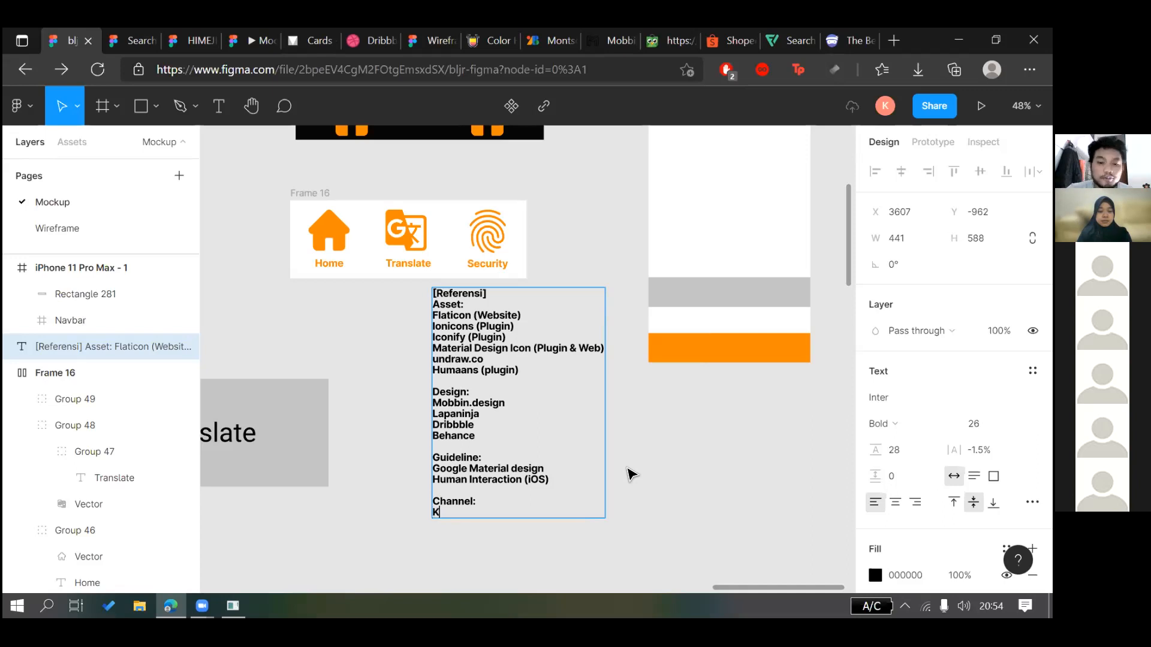
type("ukuhaldy")
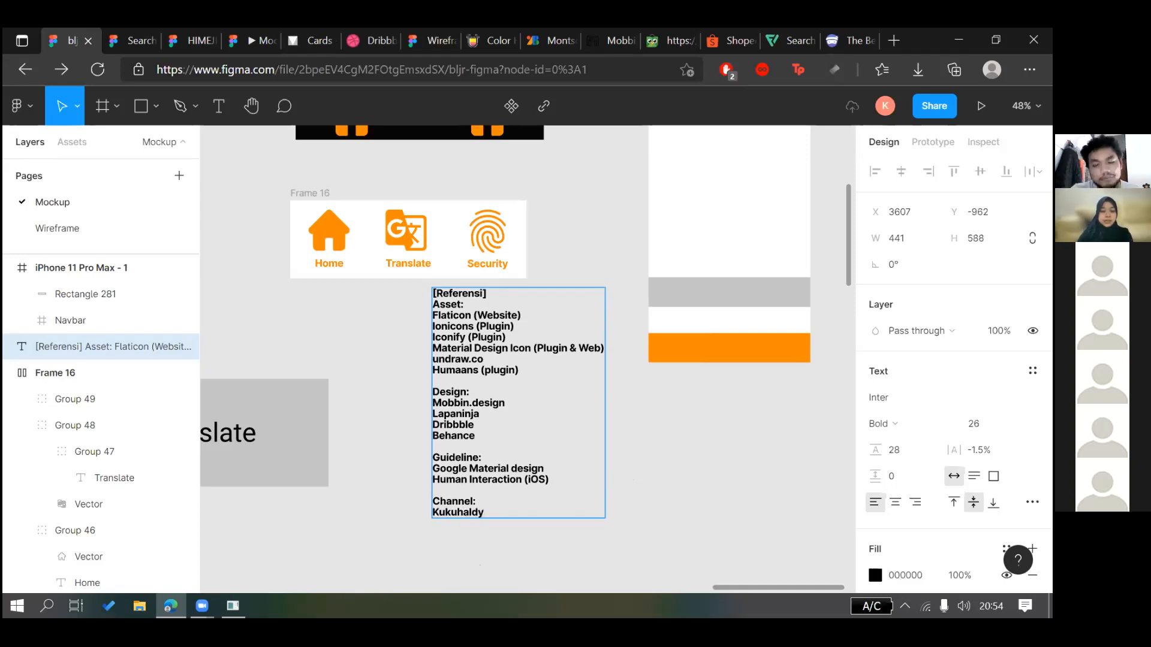
key("Return")
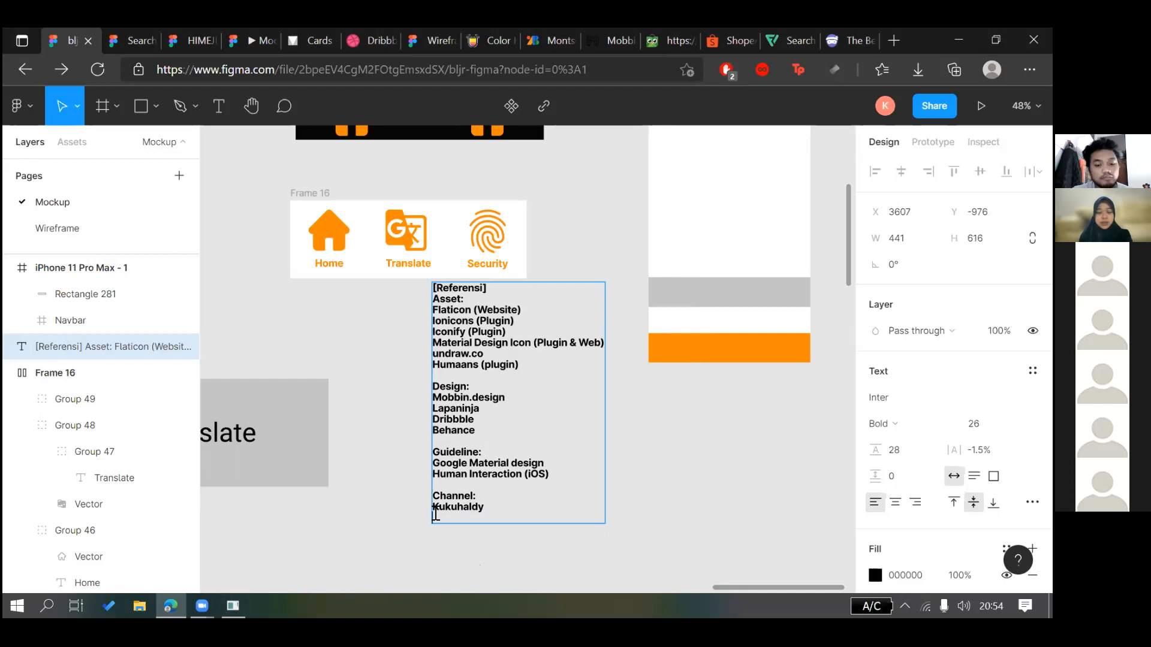
key("BackSpace")
key("ctrl+a")
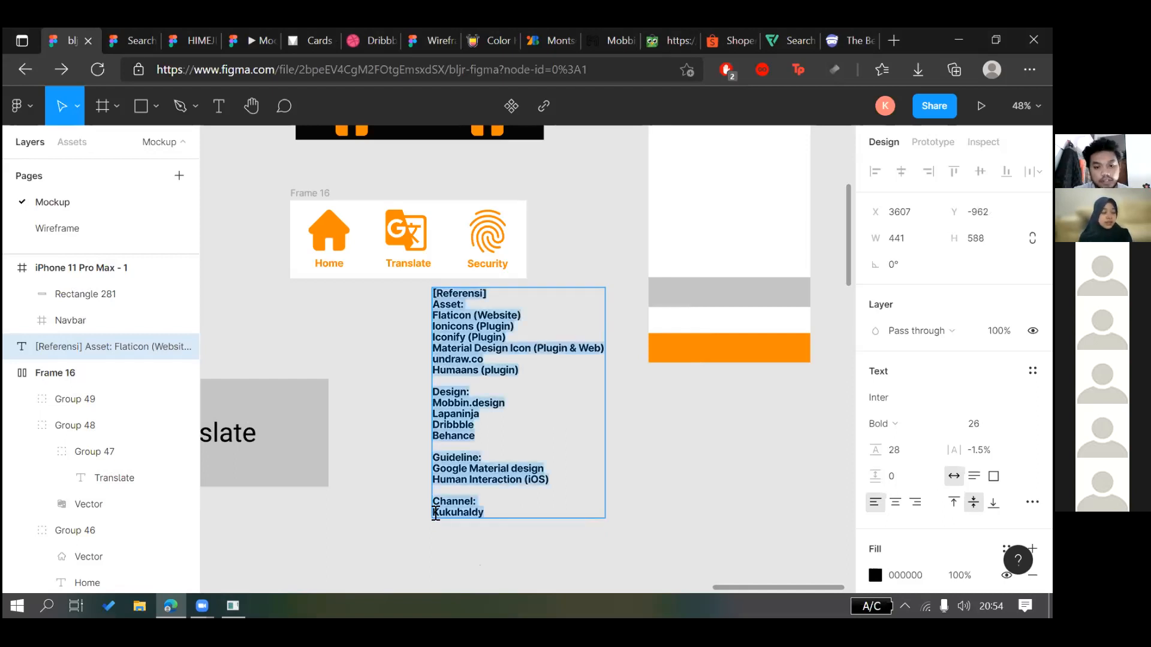
key("Escape")
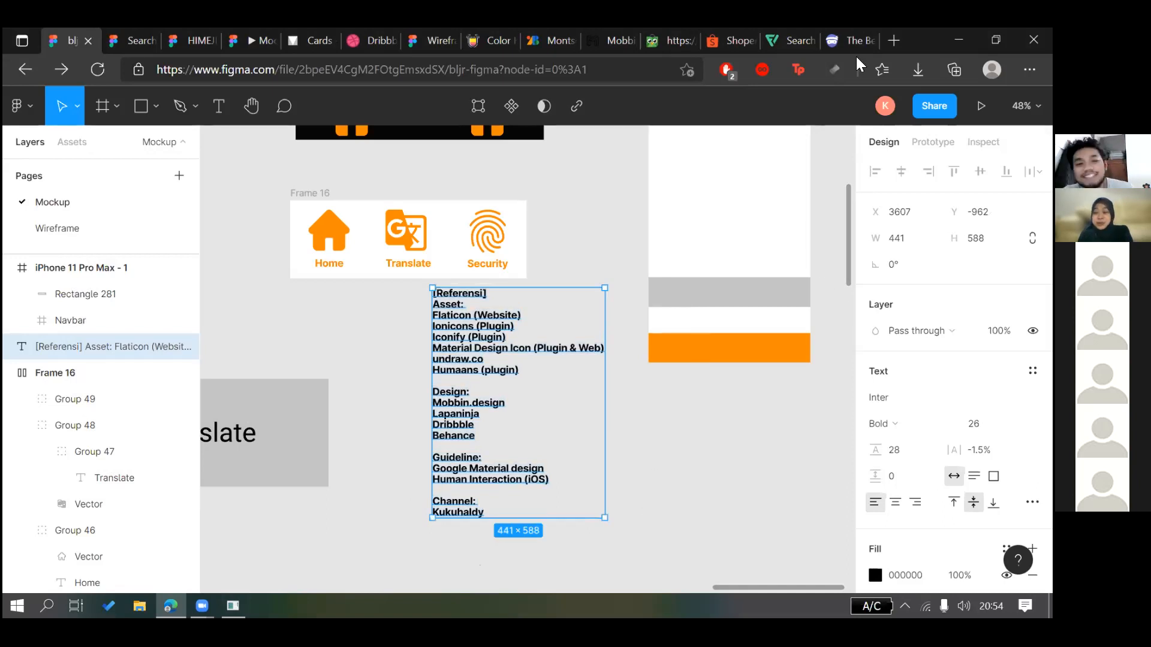
key("Escape")
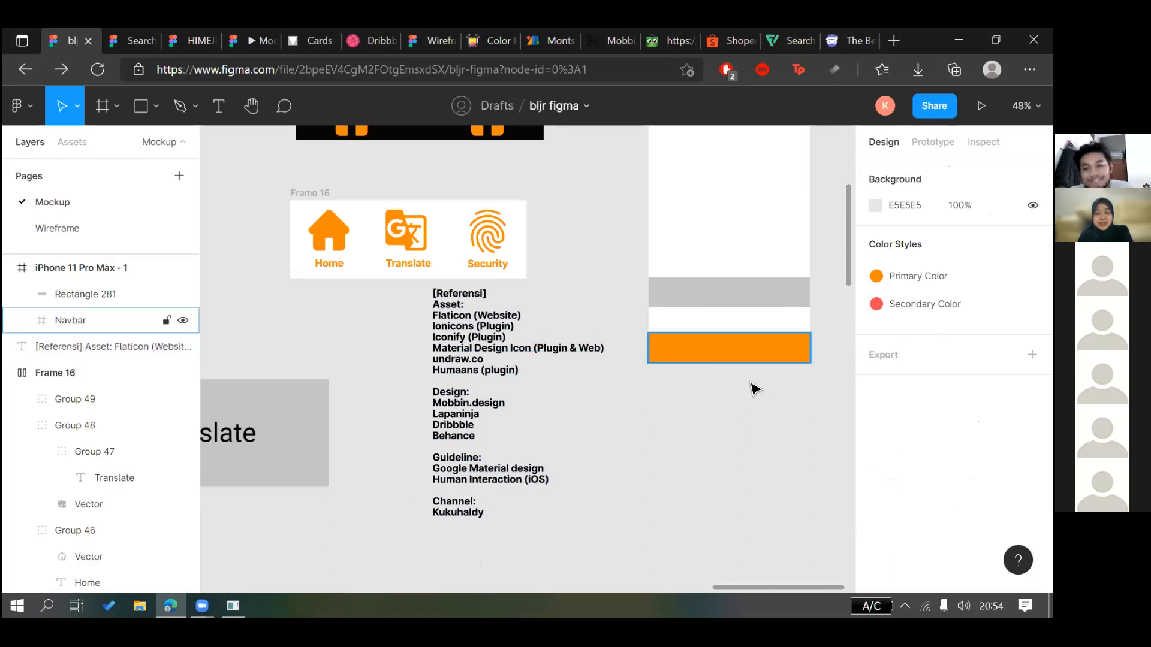
Shift the Referensi text block left, then bring the ping 8.8.8.8 console forward
left_click_drag(553, 365, 514, 429)
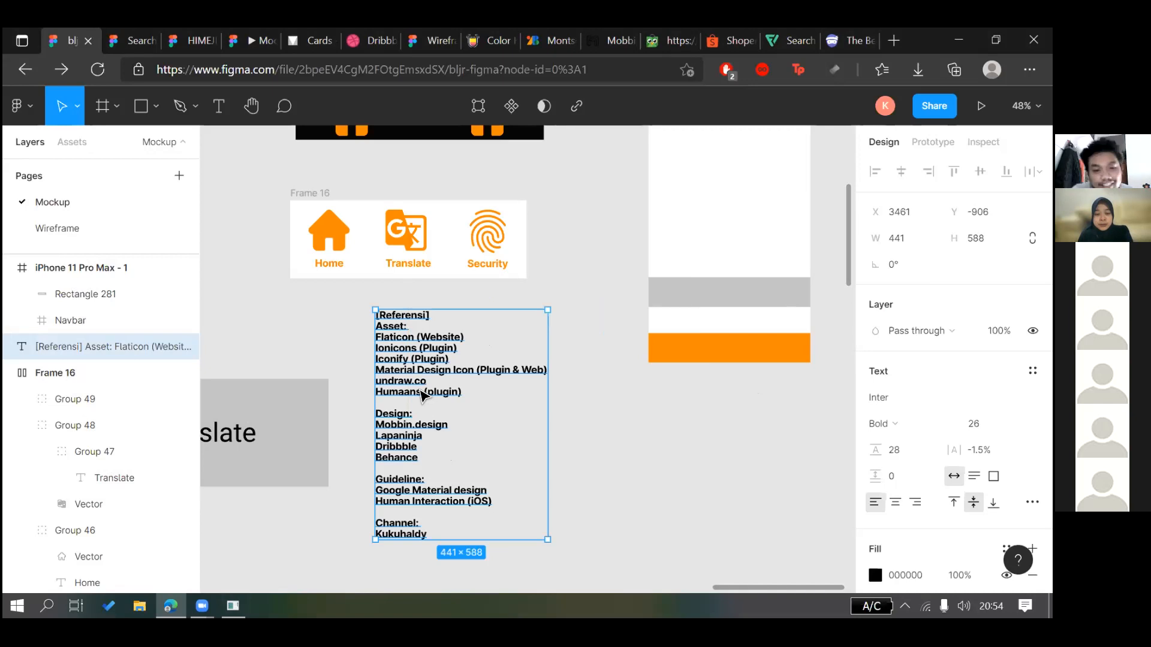
key("Escape")
left_click(425, 394)
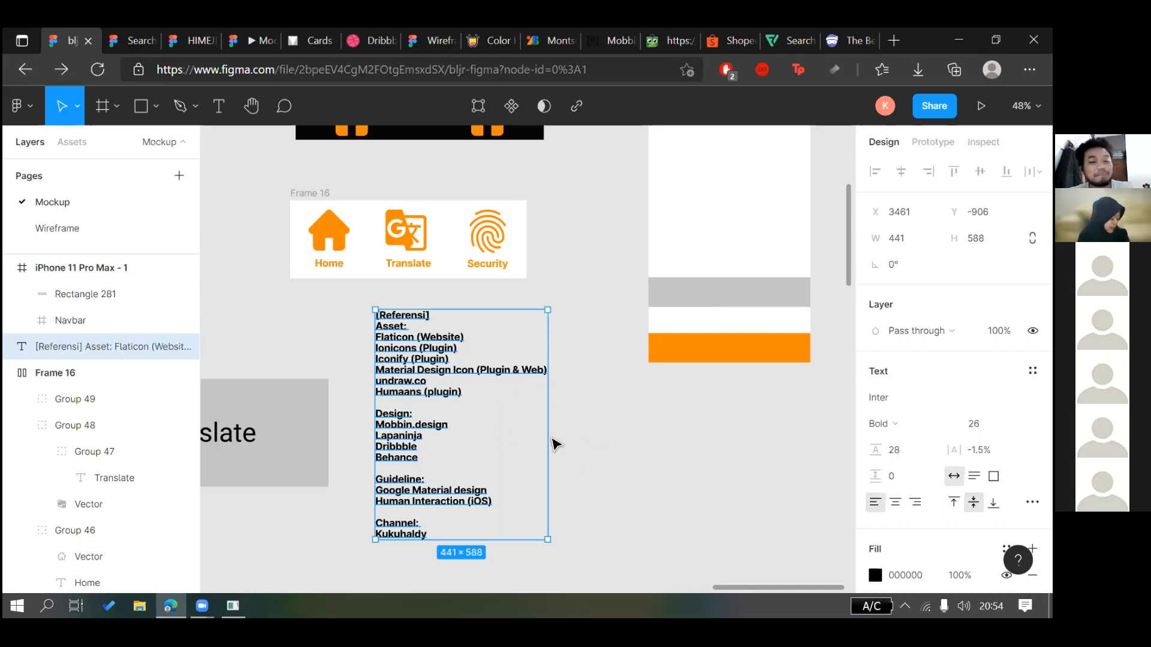
key("Escape")
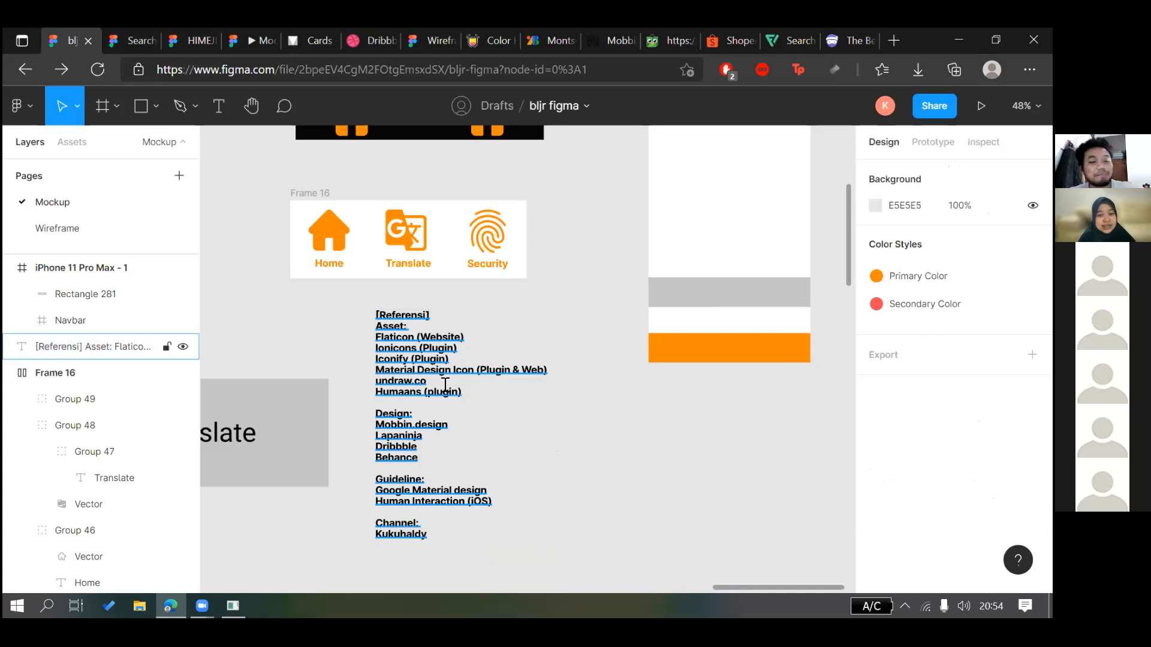
double_click(445, 385)
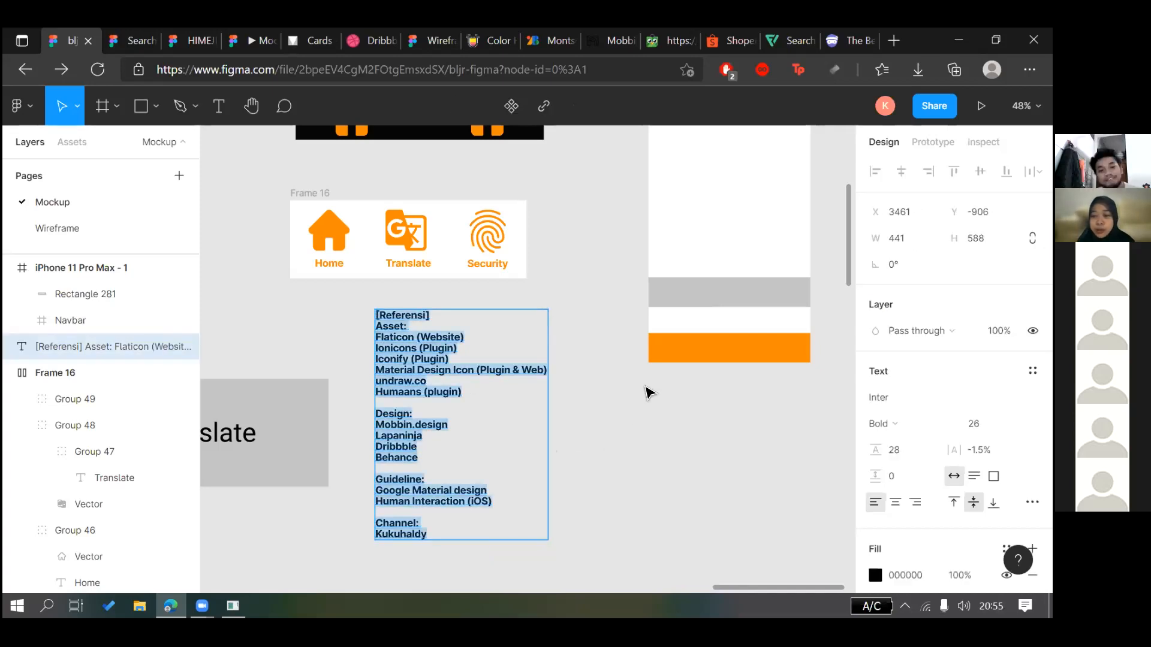
key("Escape")
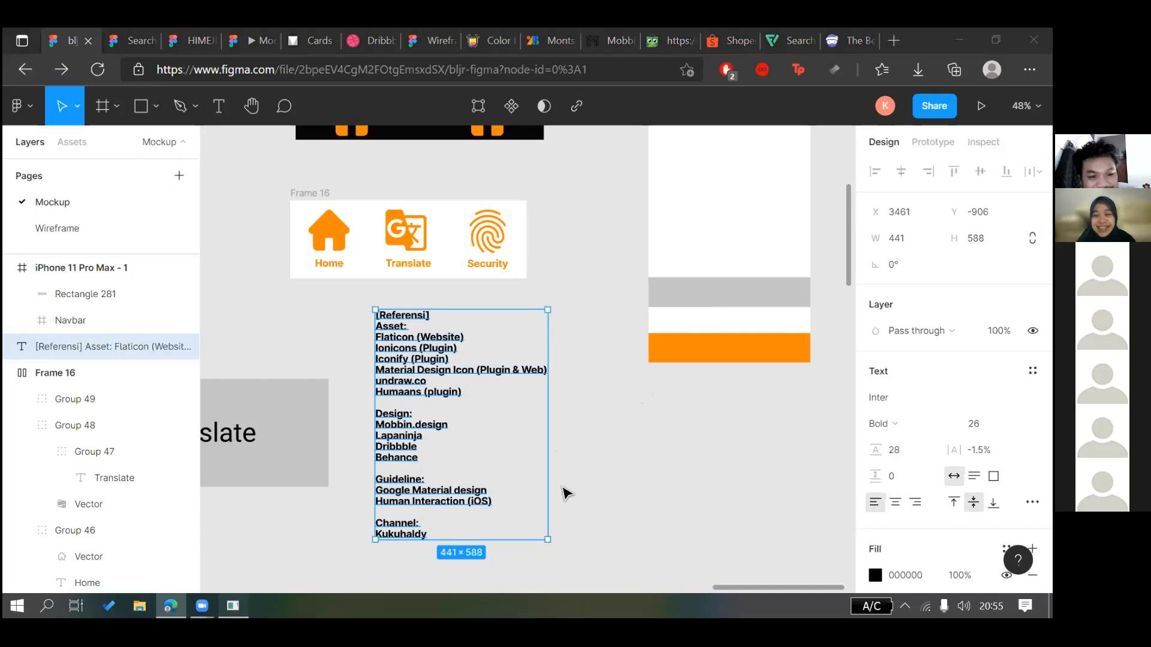
key("alt+Tab")
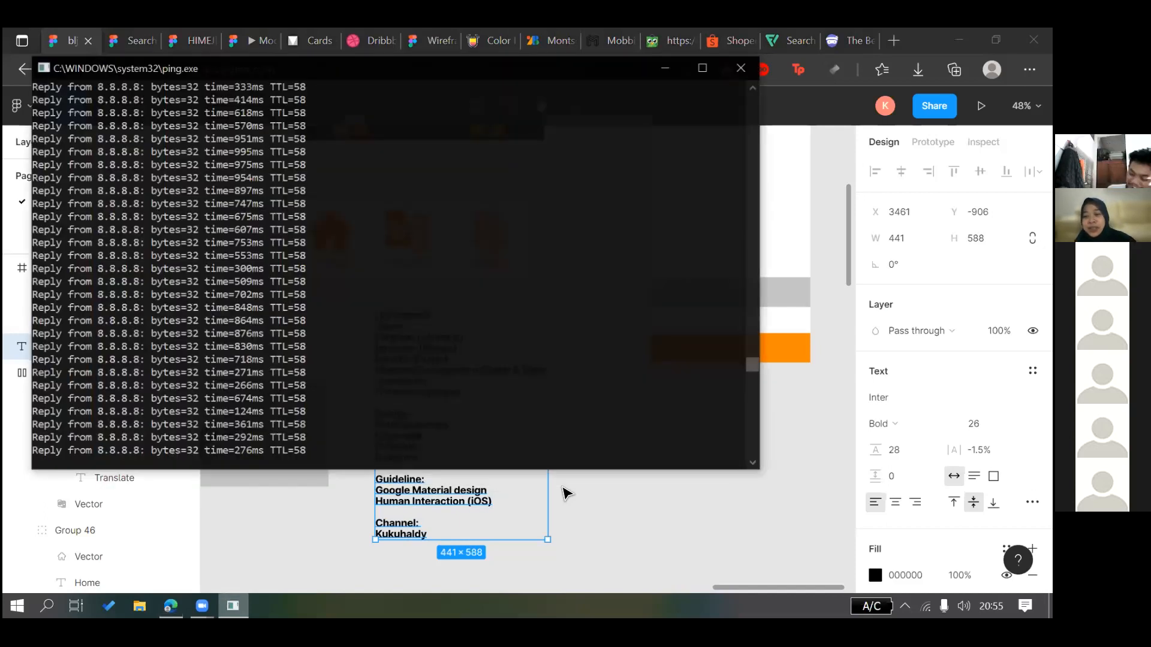
Bring the bljr figma mockup back in front of the ping console
left_click(563, 492)
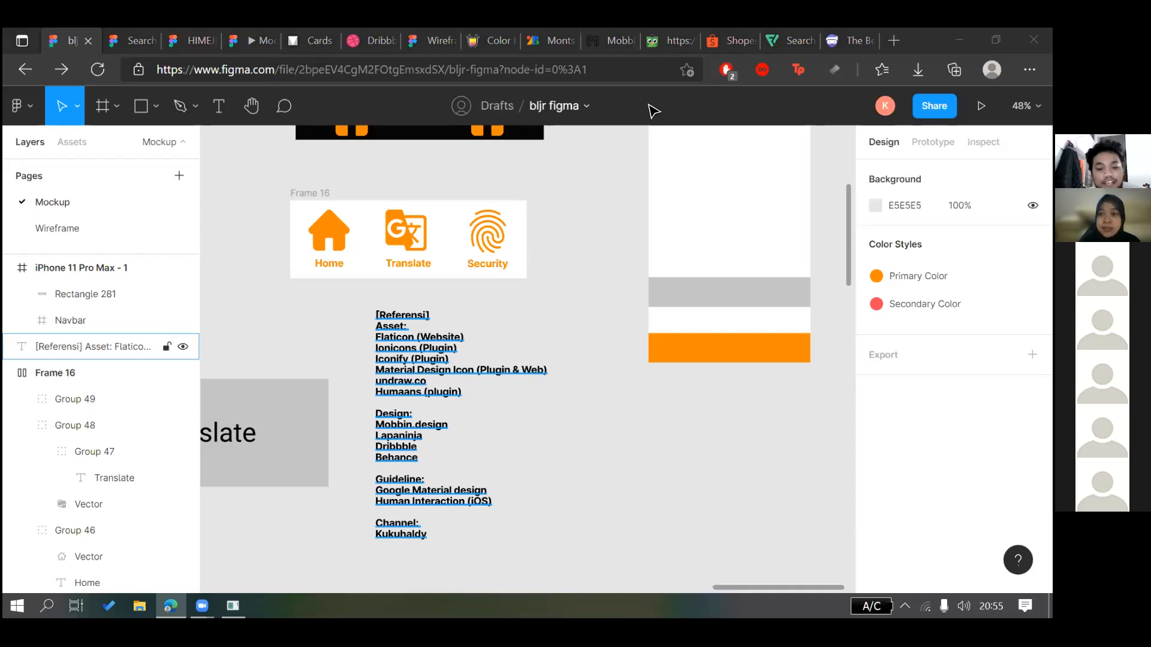
Insert a blank line between the [Referensi] heading and the Asset: section
left_click(570, 288)
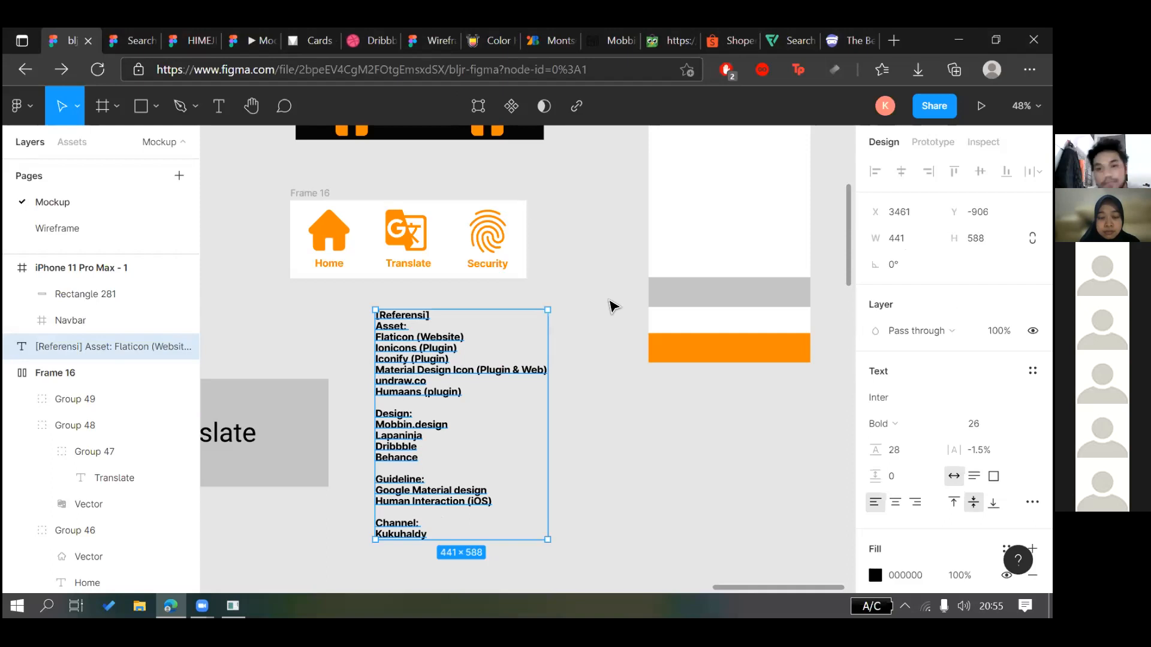
left_click(609, 302)
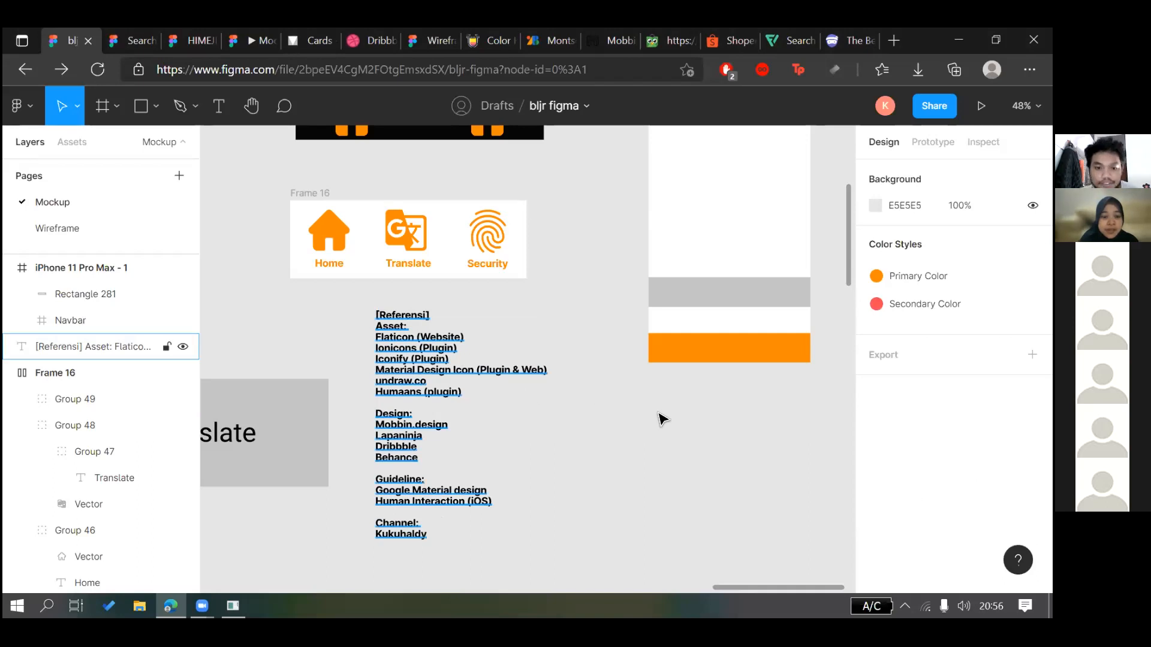
left_click(479, 414)
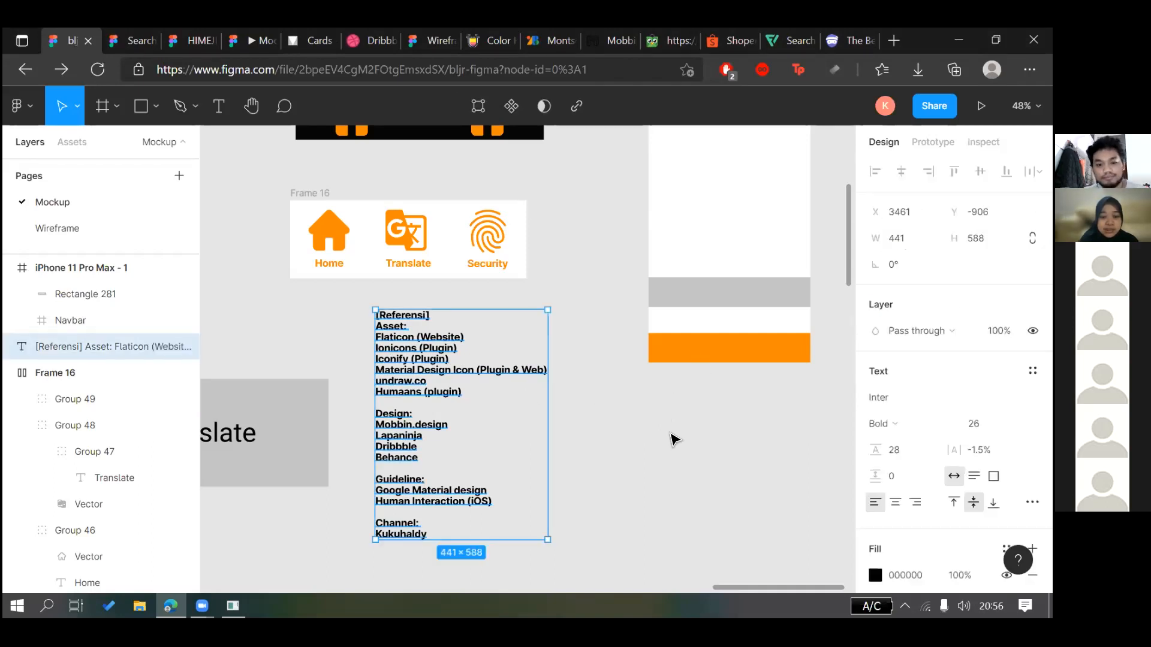
key("Escape")
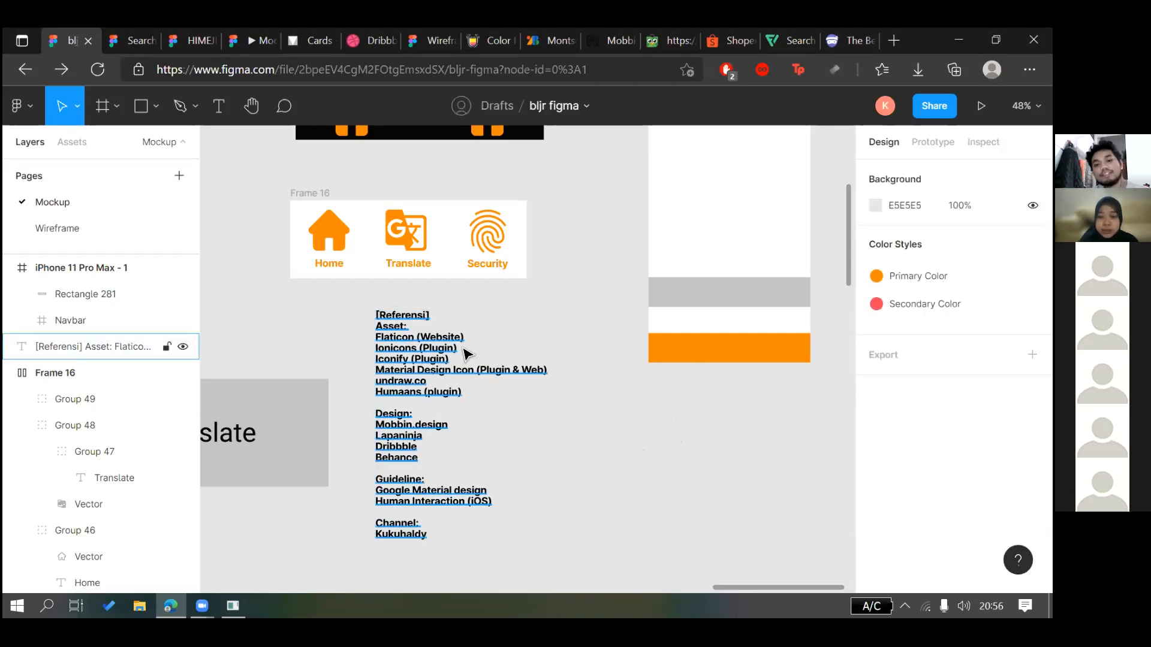
left_click(467, 353)
key("Escape")
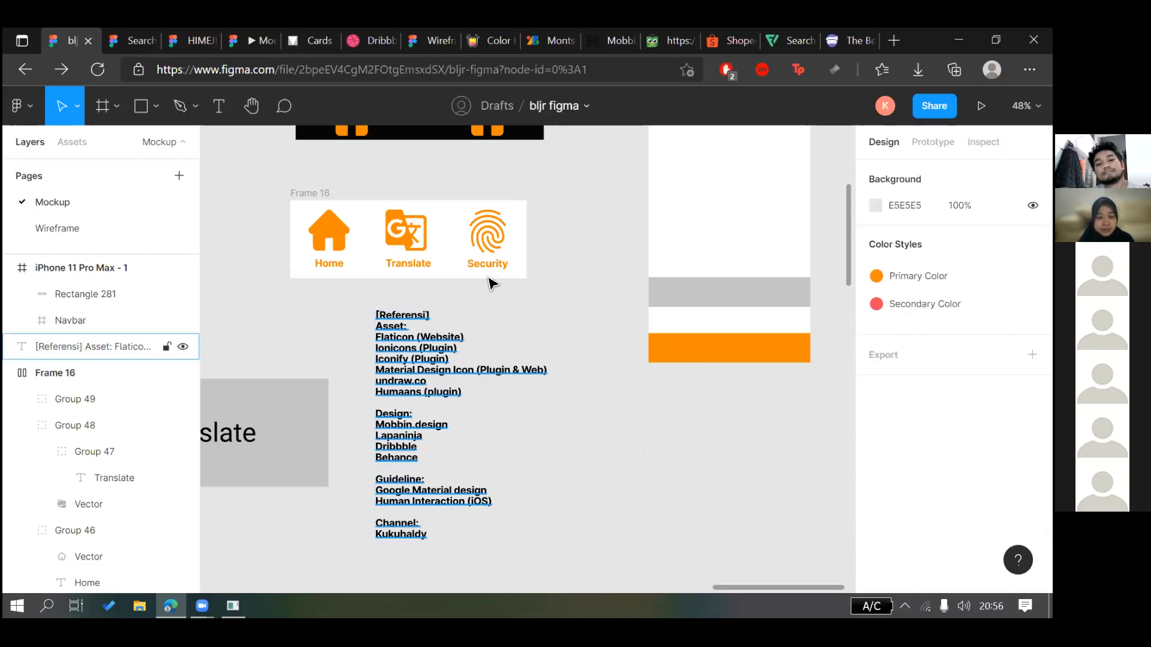
double_click(488, 316)
left_click(488, 316)
key("Return")
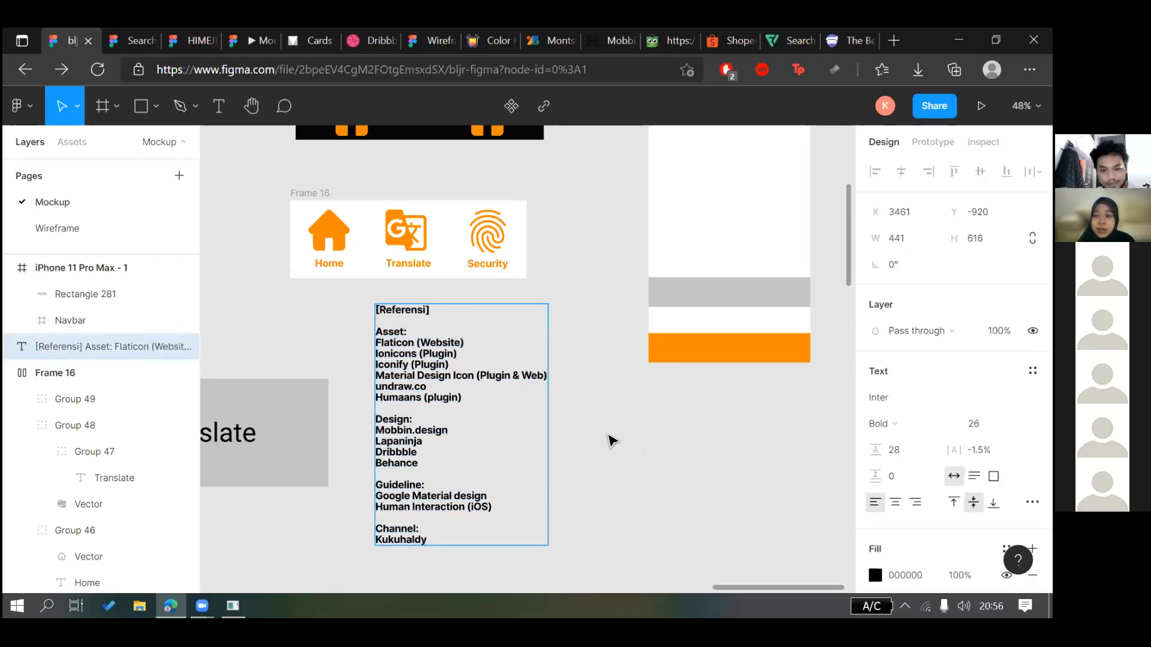
key("Escape")
key("Escape")
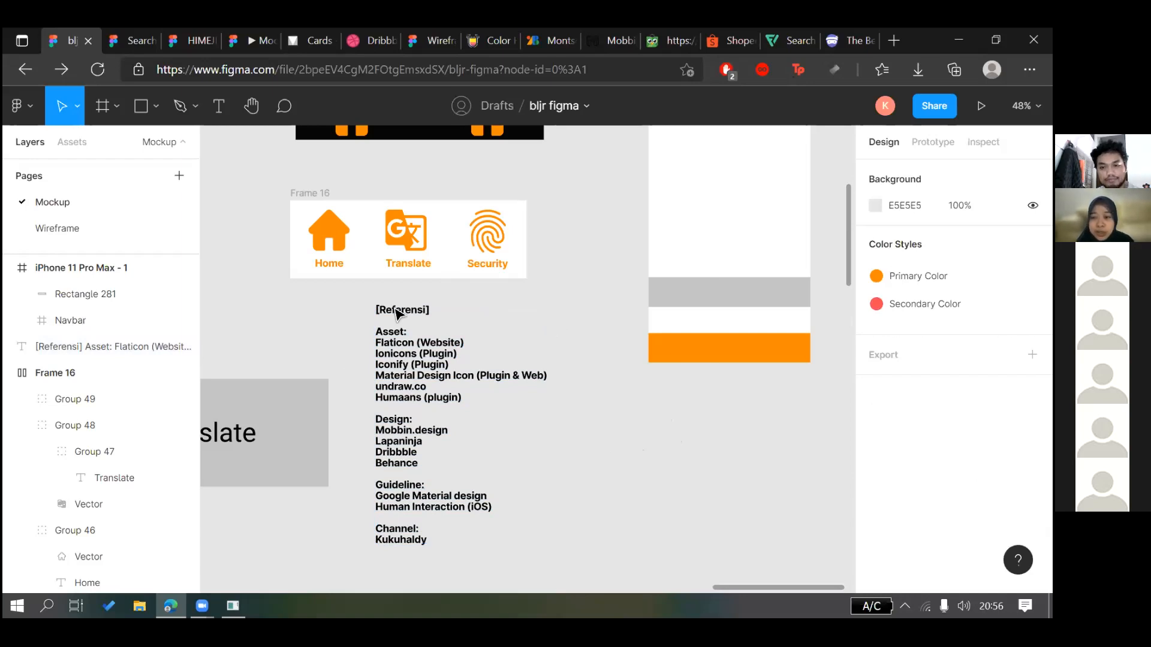
left_click(472, 374)
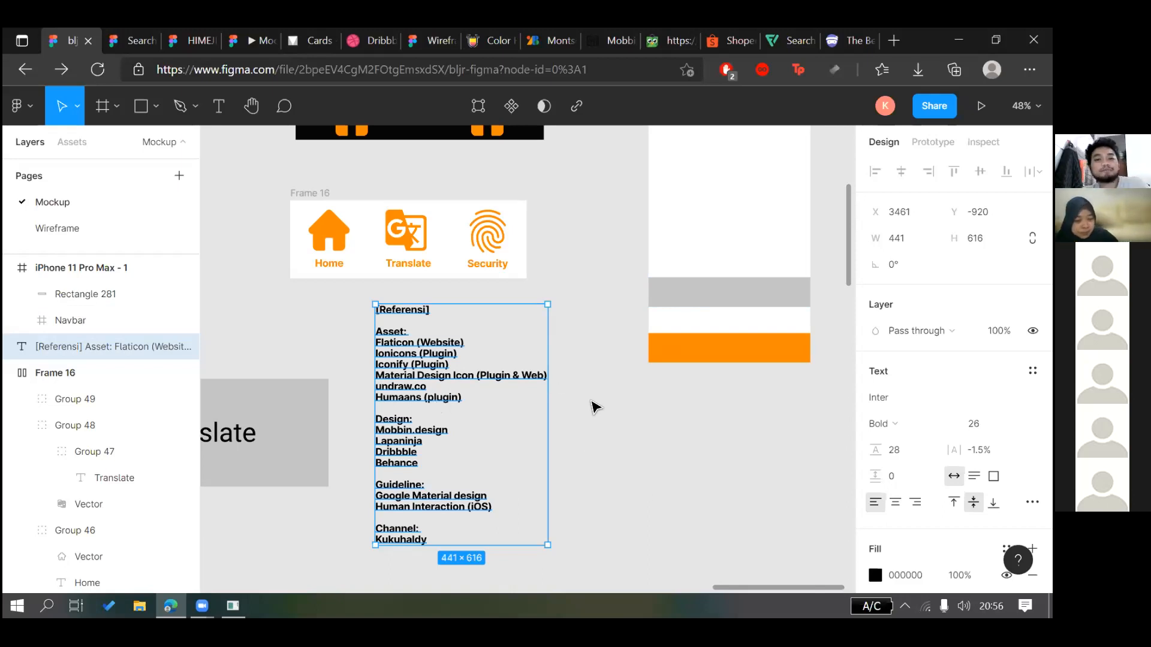
left_click(665, 514)
left_click(461, 379)
scroll(461, 379, "down", 3)
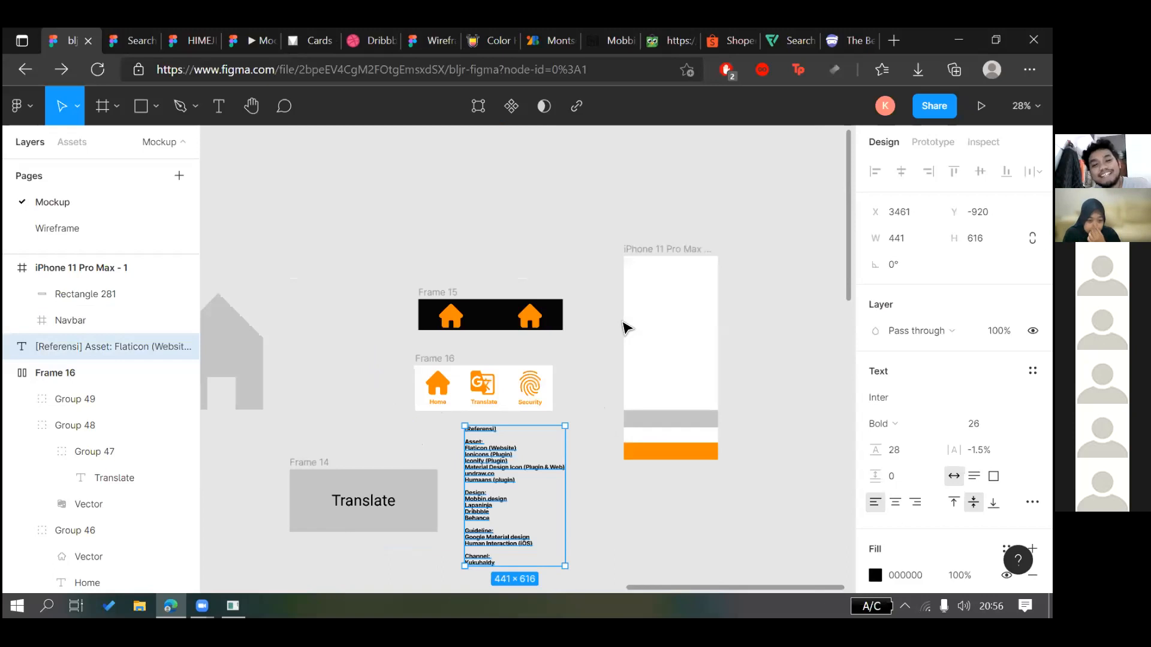
left_click(624, 325)
scroll(425, 336, "down", 3)
scroll(397, 319, "up", 3)
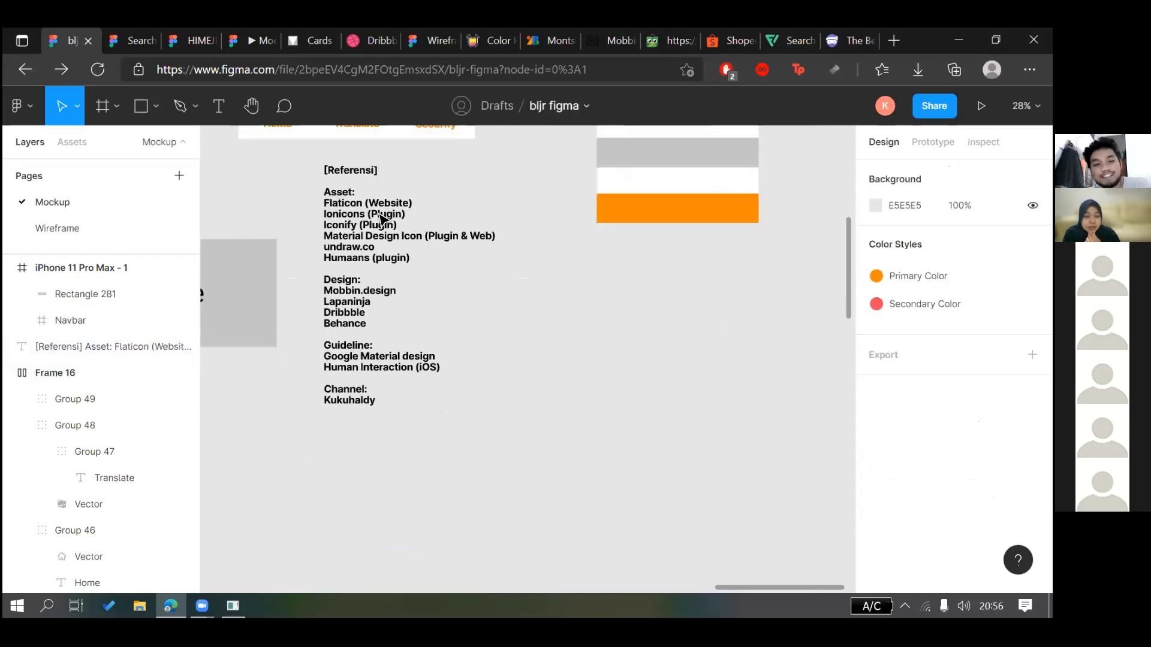
scroll(348, 288, "left", 6)
scroll(522, 276, "up", 3)
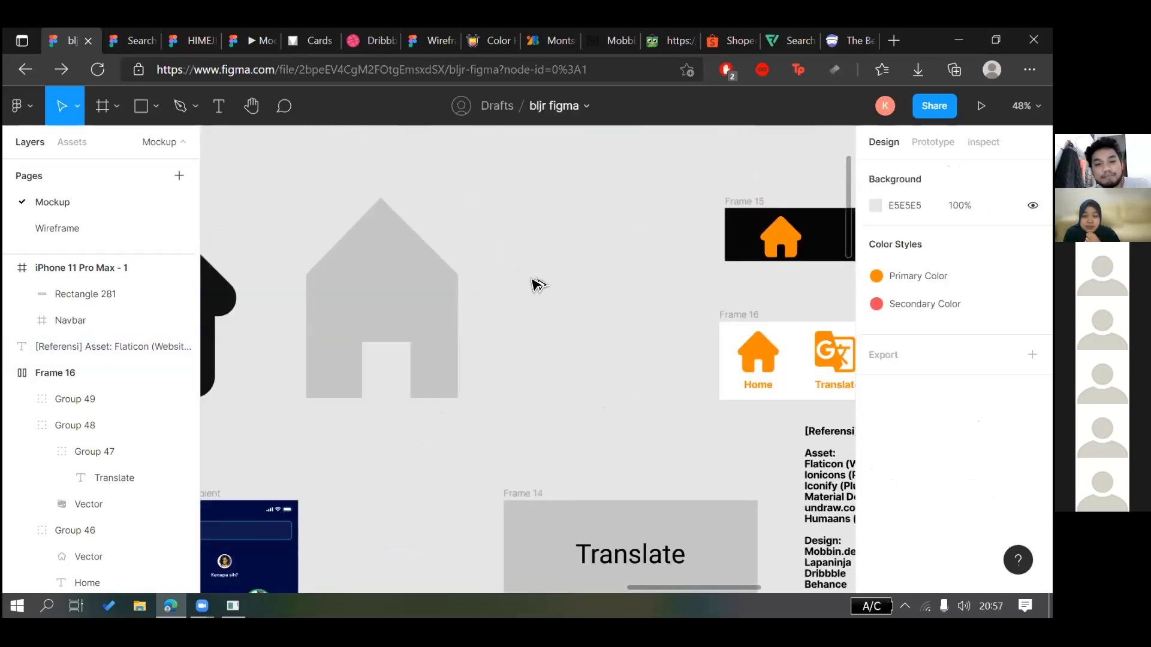
left_click(428, 282)
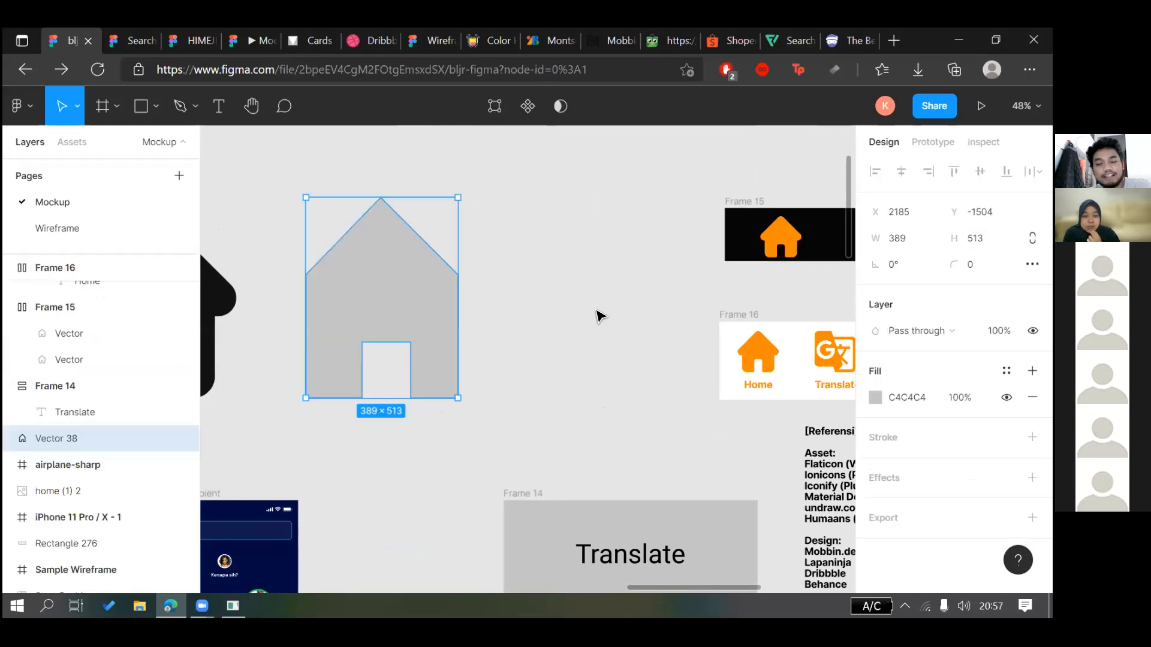
left_click_drag(414, 300, 599, 282)
scroll(592, 329, "up", 2)
key("Delete")
scroll(571, 311, "down", 2)
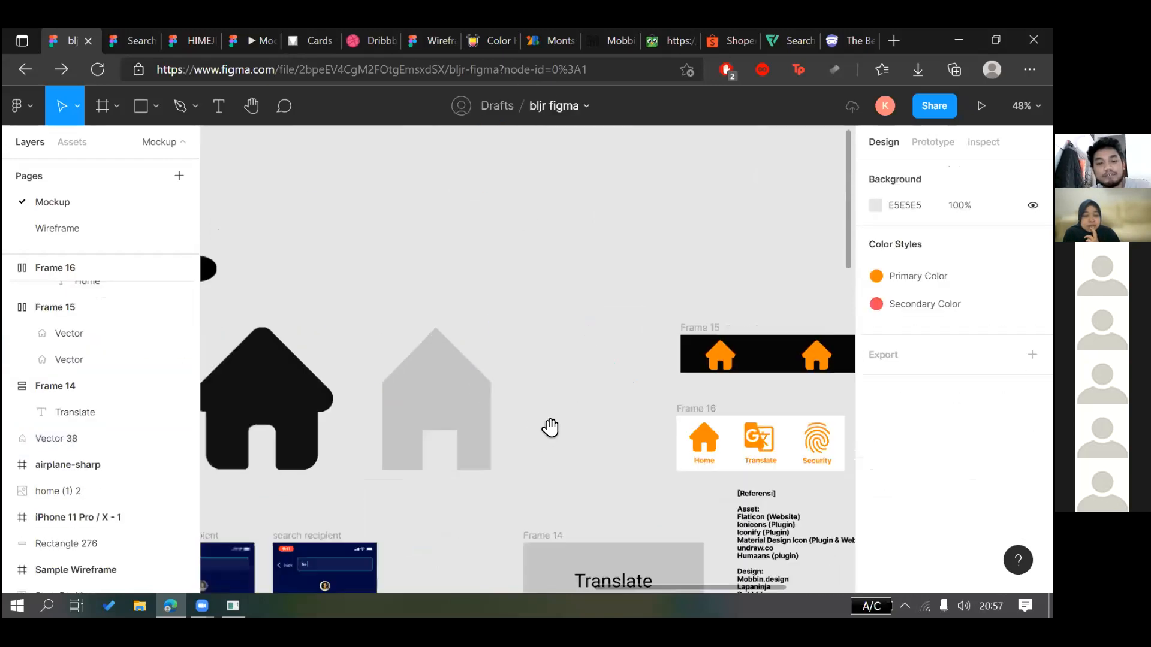
scroll(561, 387, "down", 3)
scroll(561, 239, "down", 1)
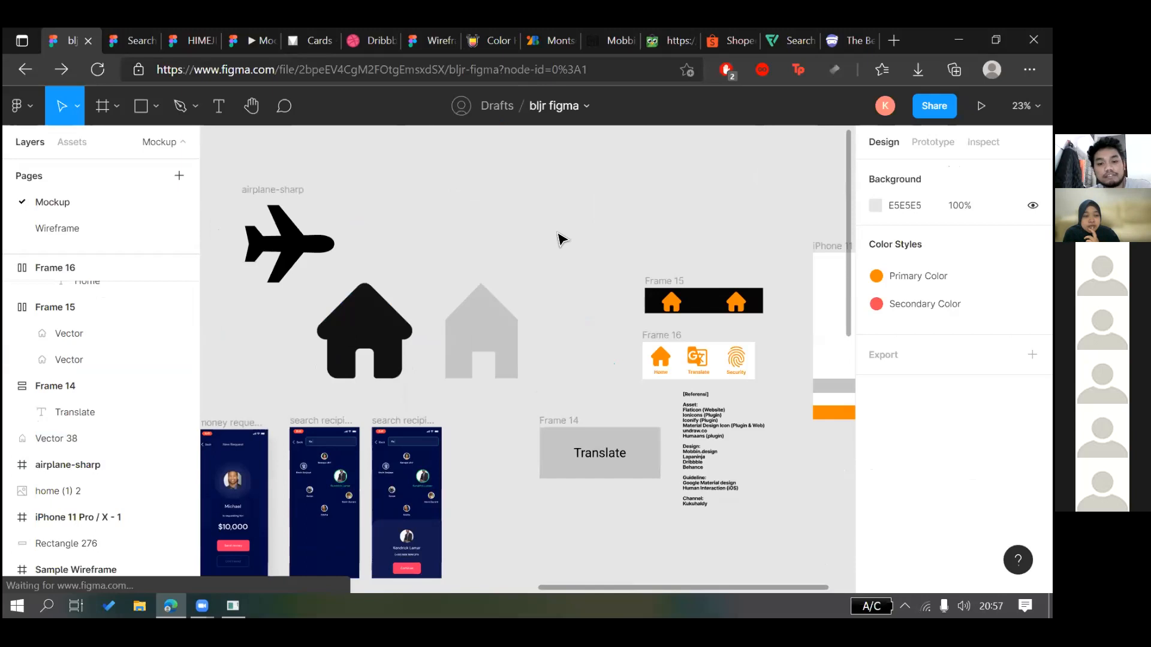
scroll(557, 239, "down", 2)
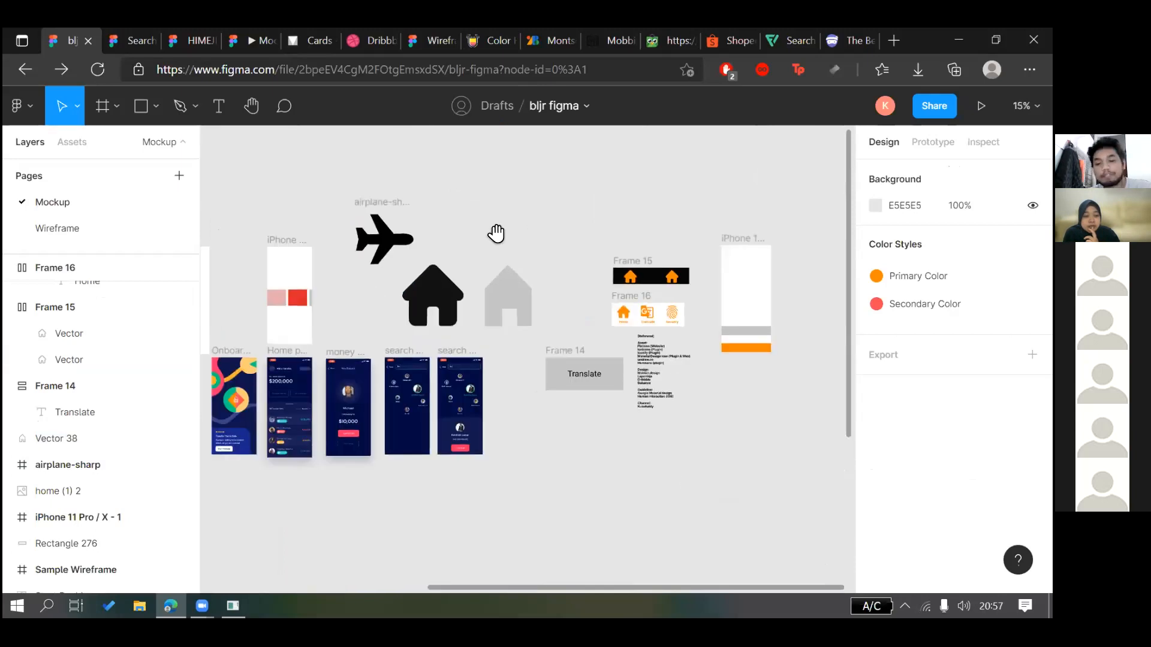
scroll(496, 233, "up", 3)
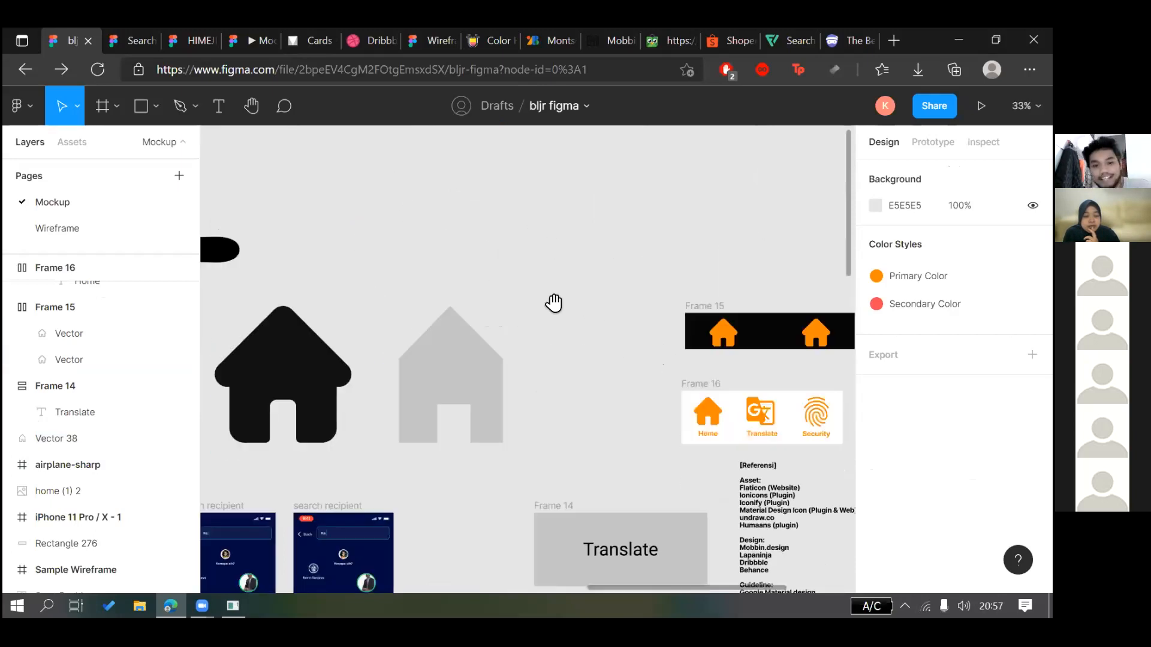
left_click_drag(724, 365, 425, 250)
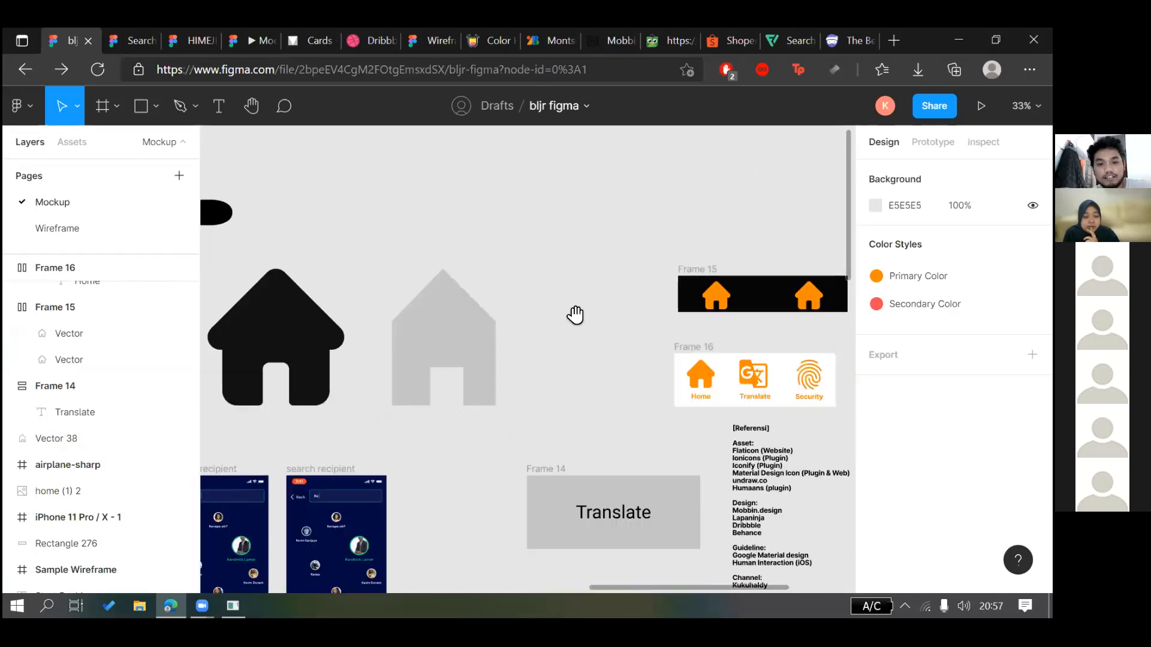
left_click_drag(575, 315, 534, 380)
scroll(446, 235, "down", 3)
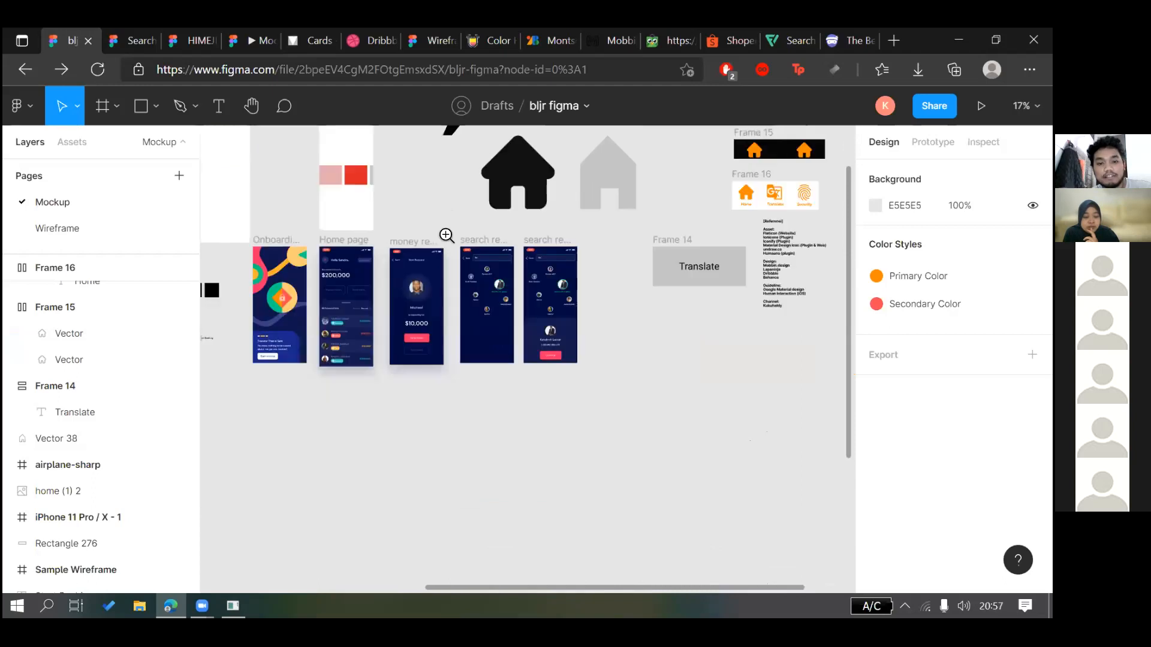
scroll(451, 228, "up", 2)
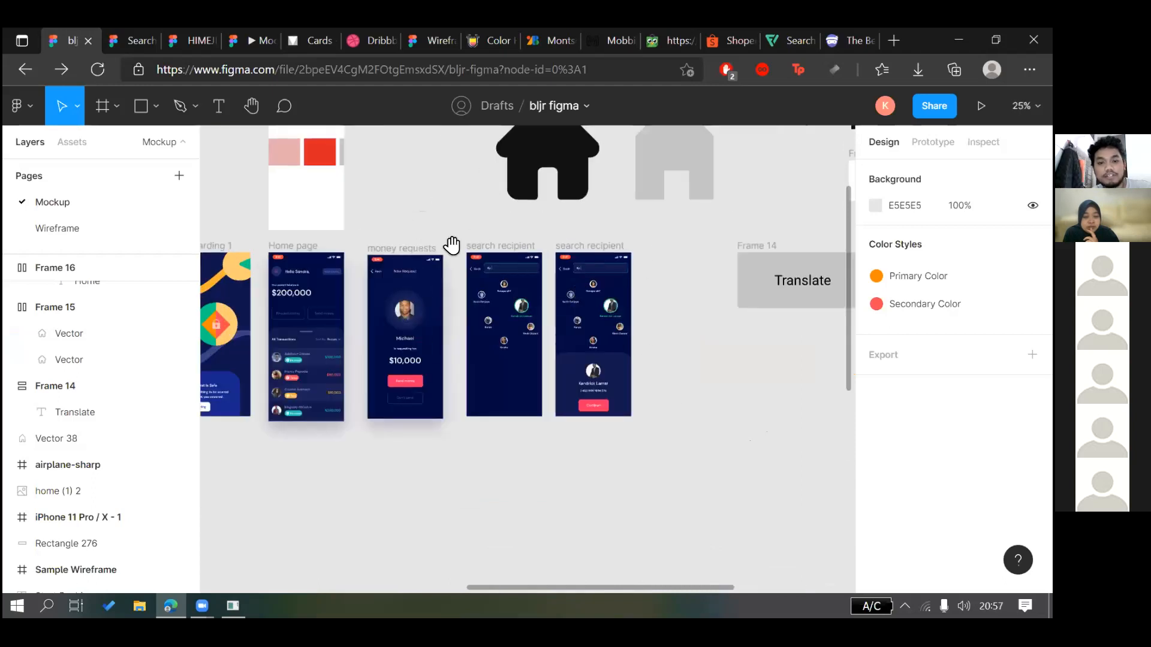
scroll(450, 243, "down", 2)
scroll(513, 348, "down", 1)
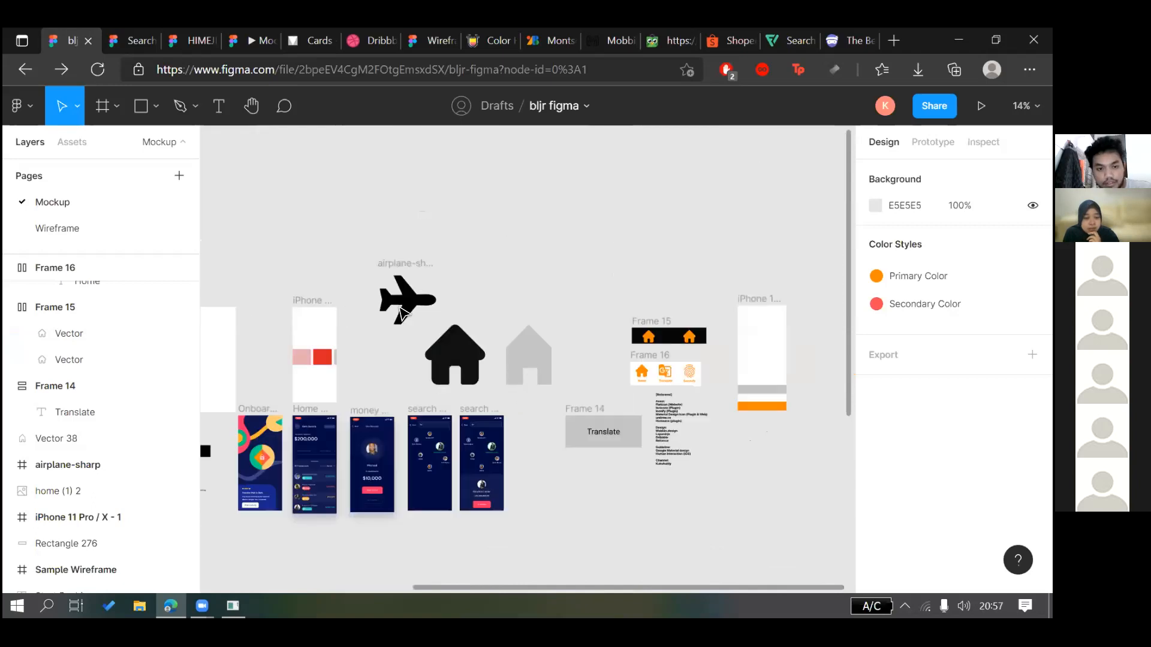
scroll(488, 318, "right", 2)
scroll(486, 313, "up", 4)
left_click(485, 313)
scroll(521, 308, "left", 1)
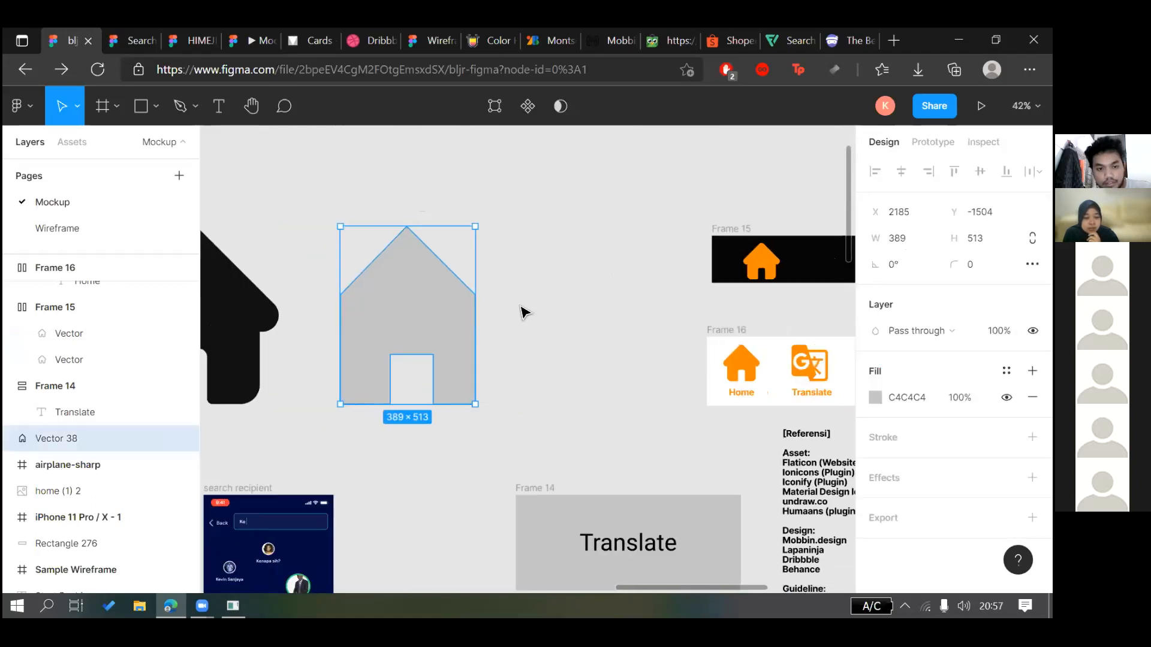
scroll(522, 312, "down", 1)
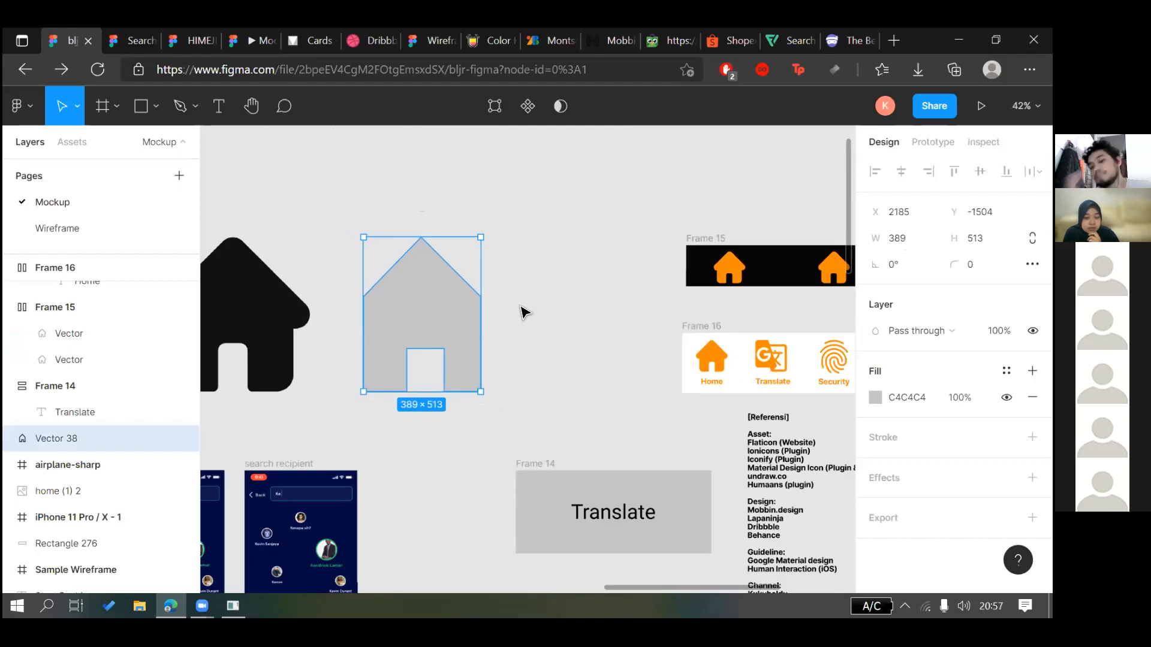
left_click(797, 455)
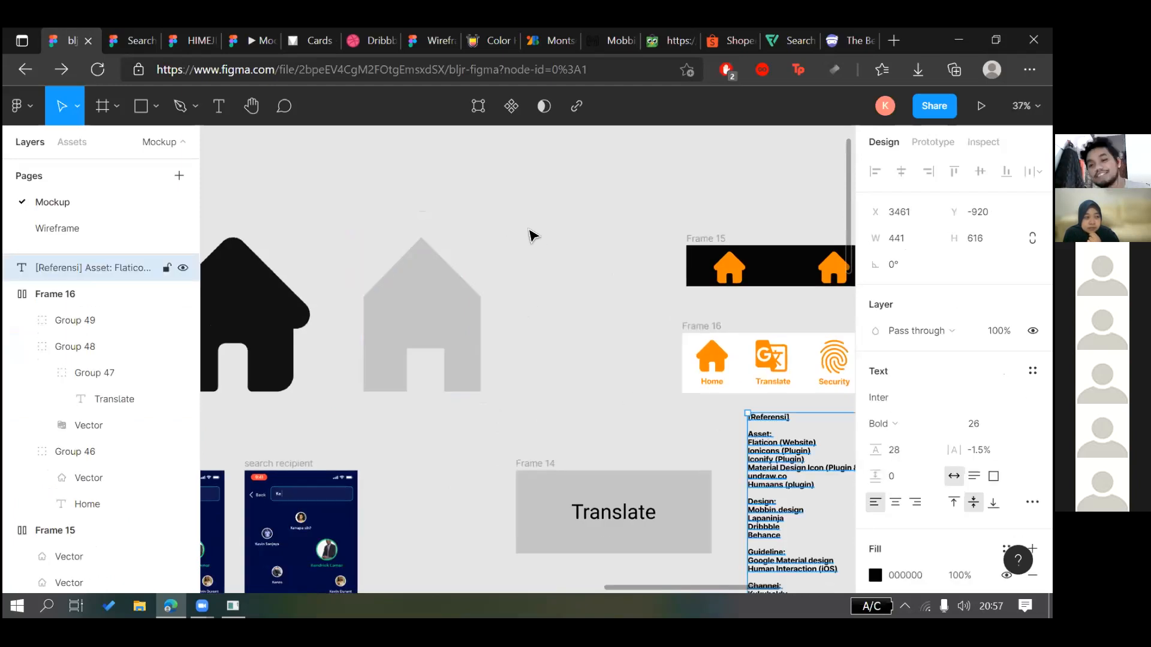
Move the reference text below the Translate frame and add a 'Test' text beside it
left_click_drag(800, 464, 498, 204)
left_click_drag(498, 208, 376, 360)
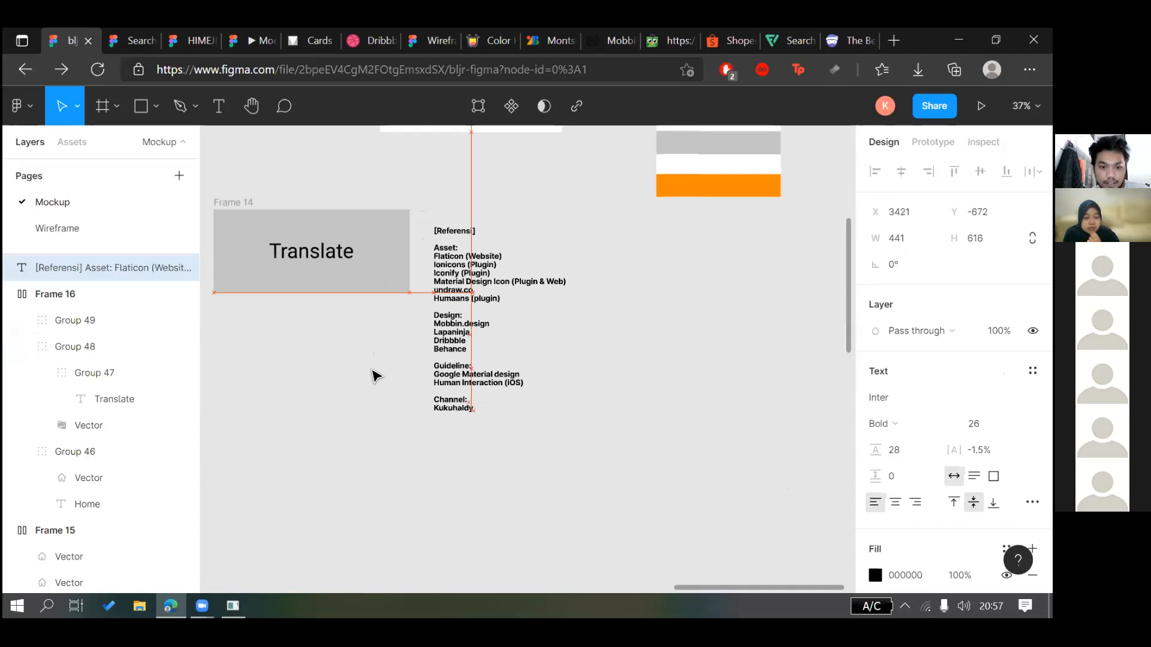
left_click(210, 114)
left_click(532, 354)
type("Test")
left_click(506, 375)
Set the Test text's font to Roboto
left_click(521, 350)
left_click(536, 361)
left_click(910, 398)
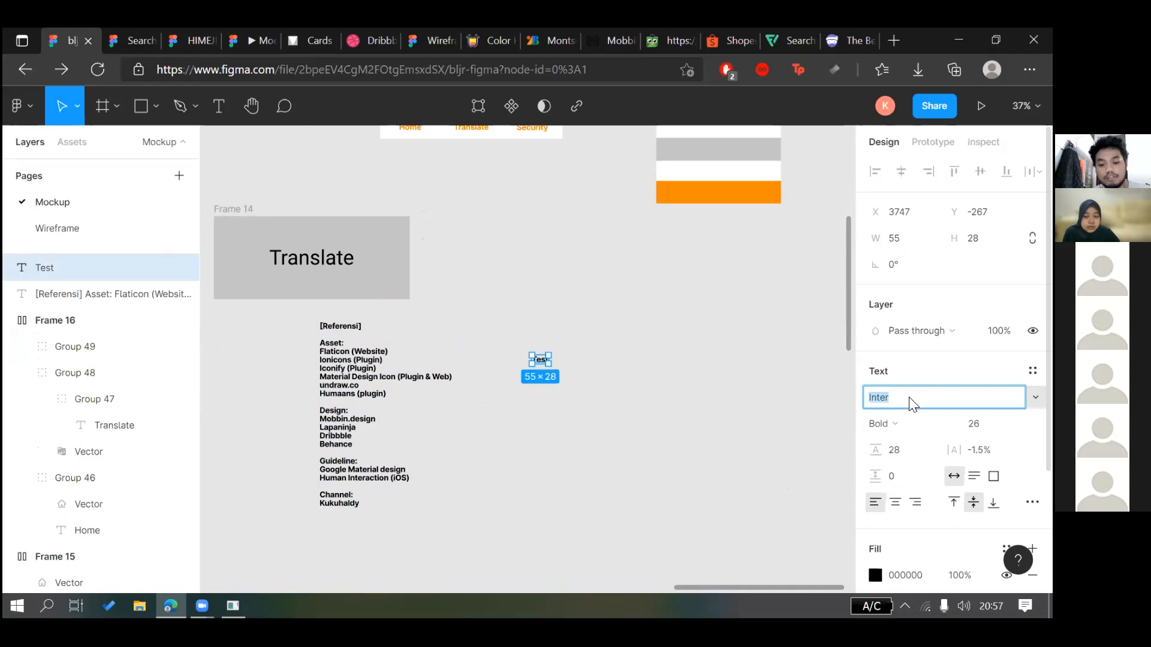
key("Return")
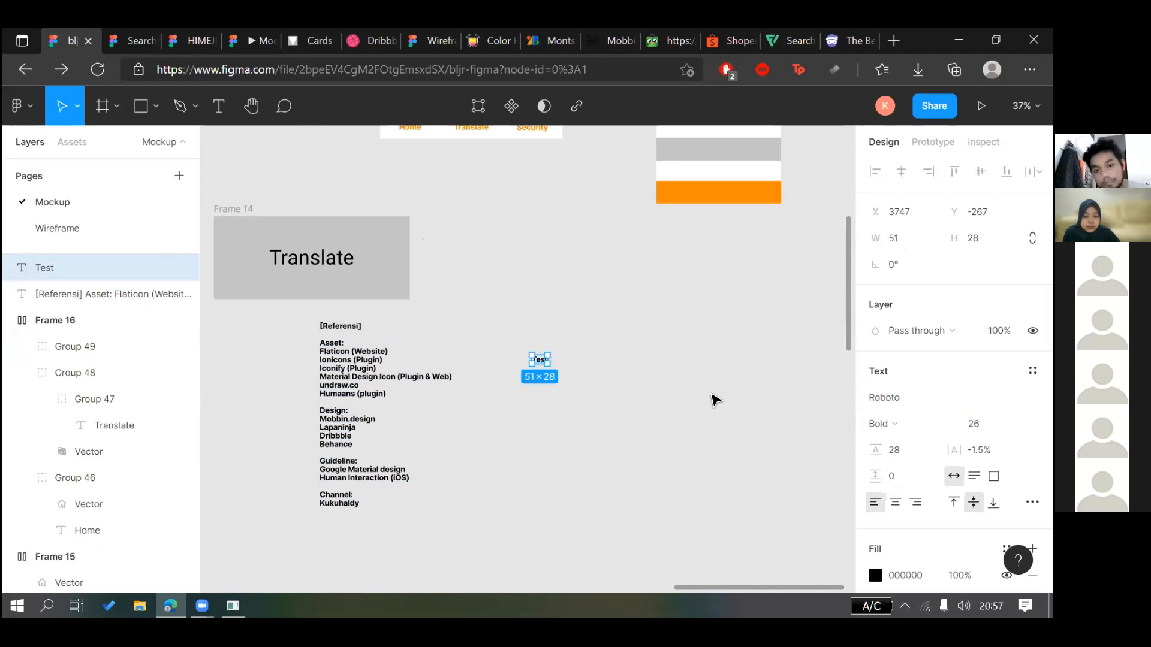
left_click(713, 398)
Alt-drag two copies of the Test label, giving three Test labels
scroll(668, 398, "up", 2)
scroll(649, 359, "up", 1)
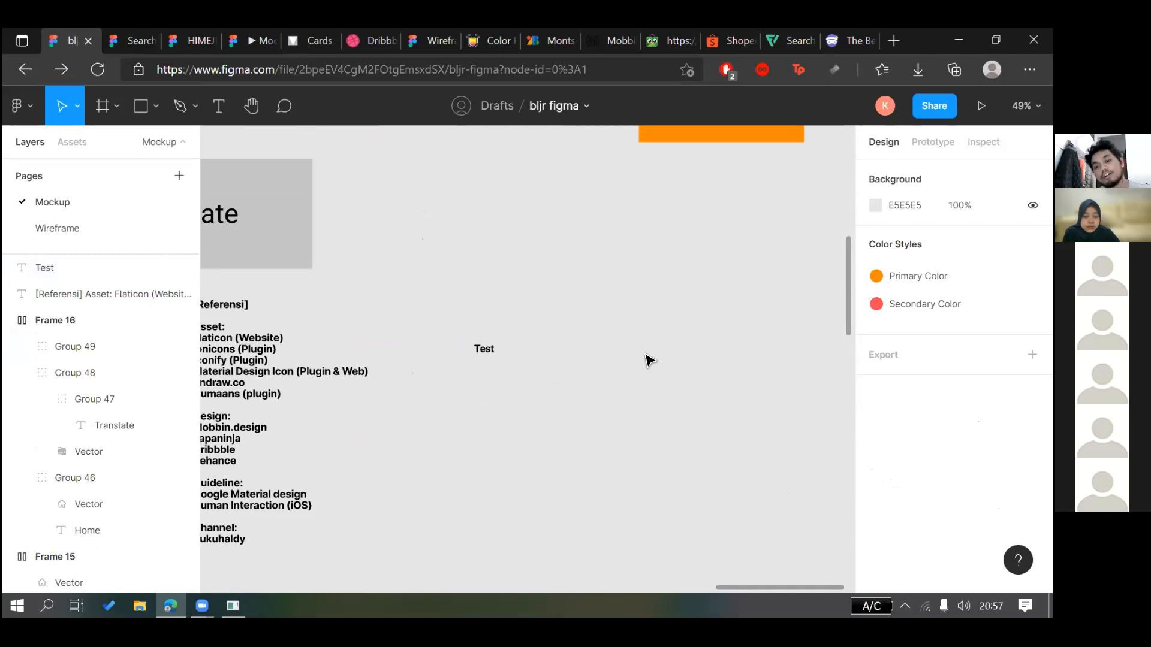
scroll(646, 354, "left", 2)
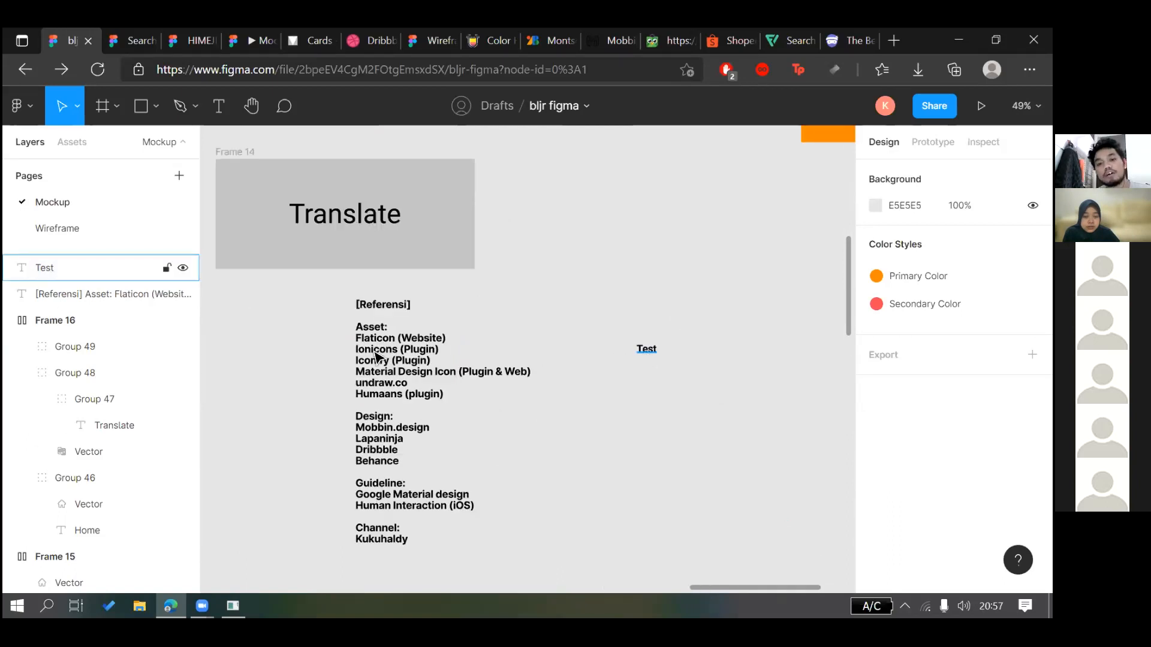
left_click(647, 353)
left_click_drag(655, 352, 766, 322)
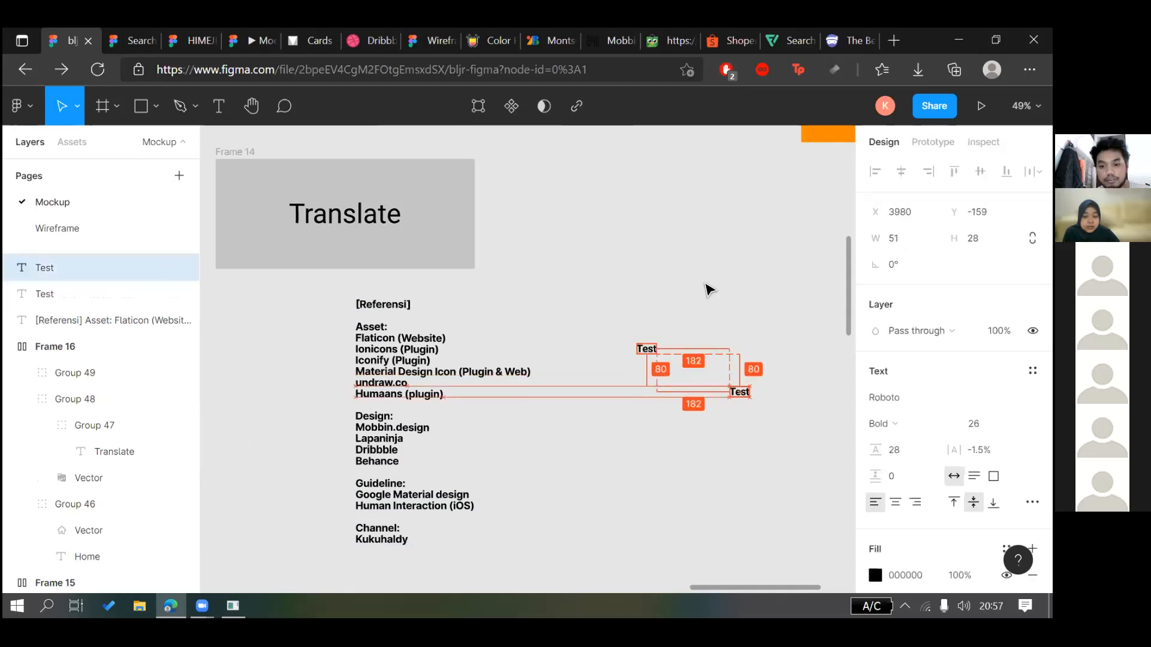
left_click(703, 317)
left_click(383, 374)
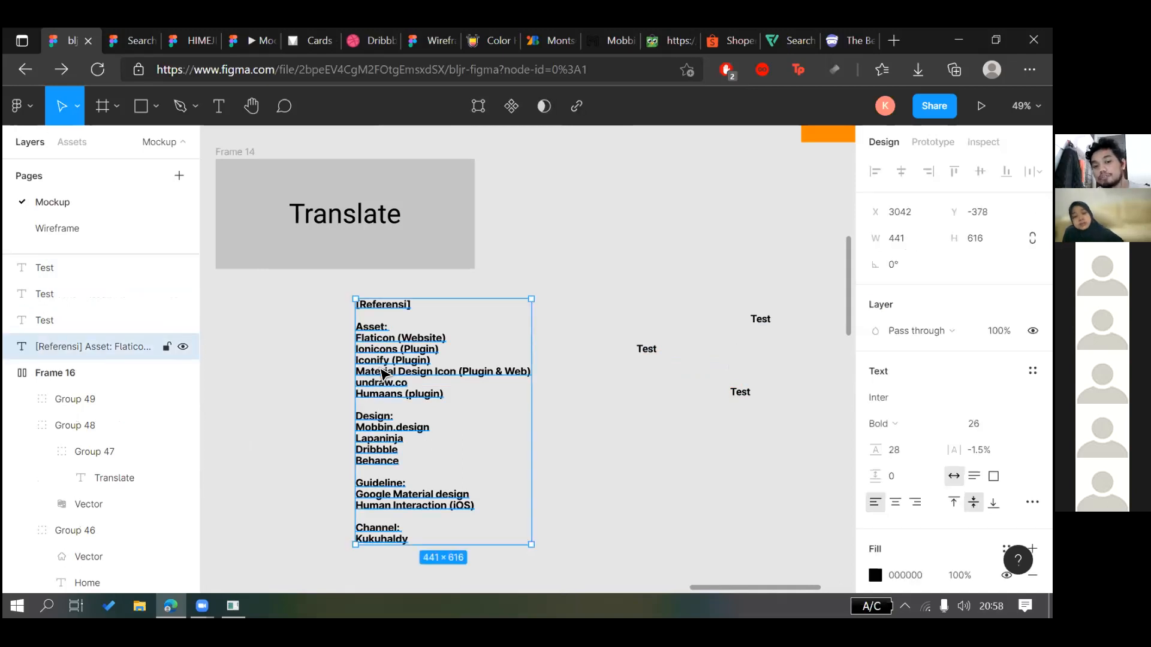
Copy the Referensi text's properties and paste them onto the middle Test label
right_click(459, 510)
mouse_move(475, 569)
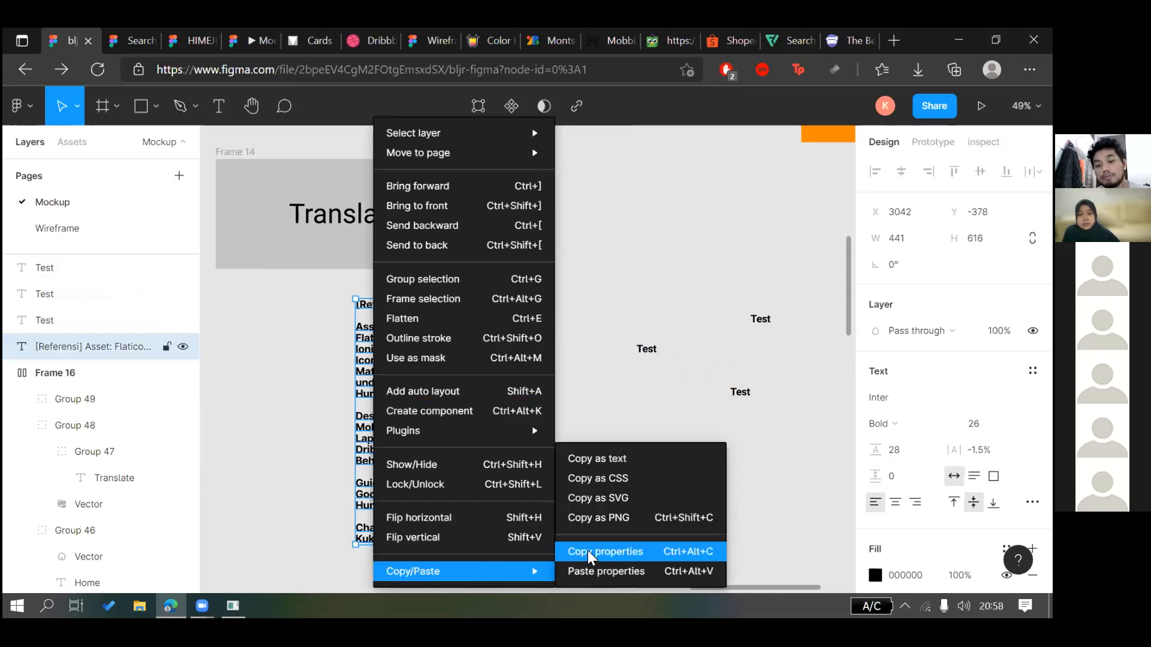
left_click(590, 557)
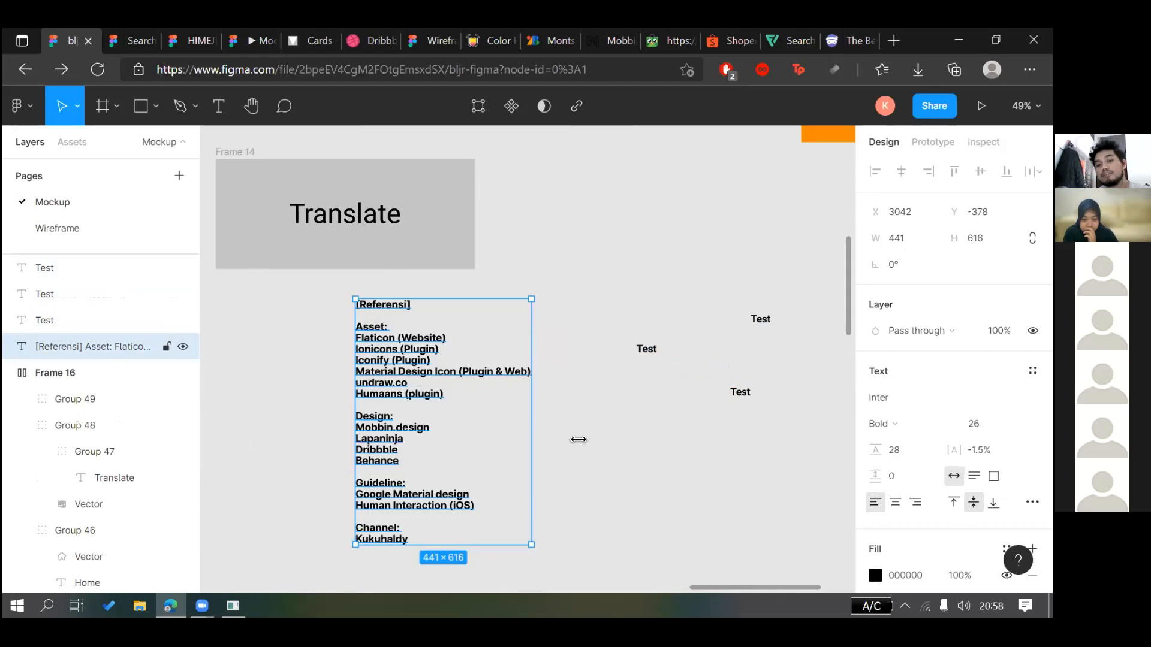
left_click(650, 352)
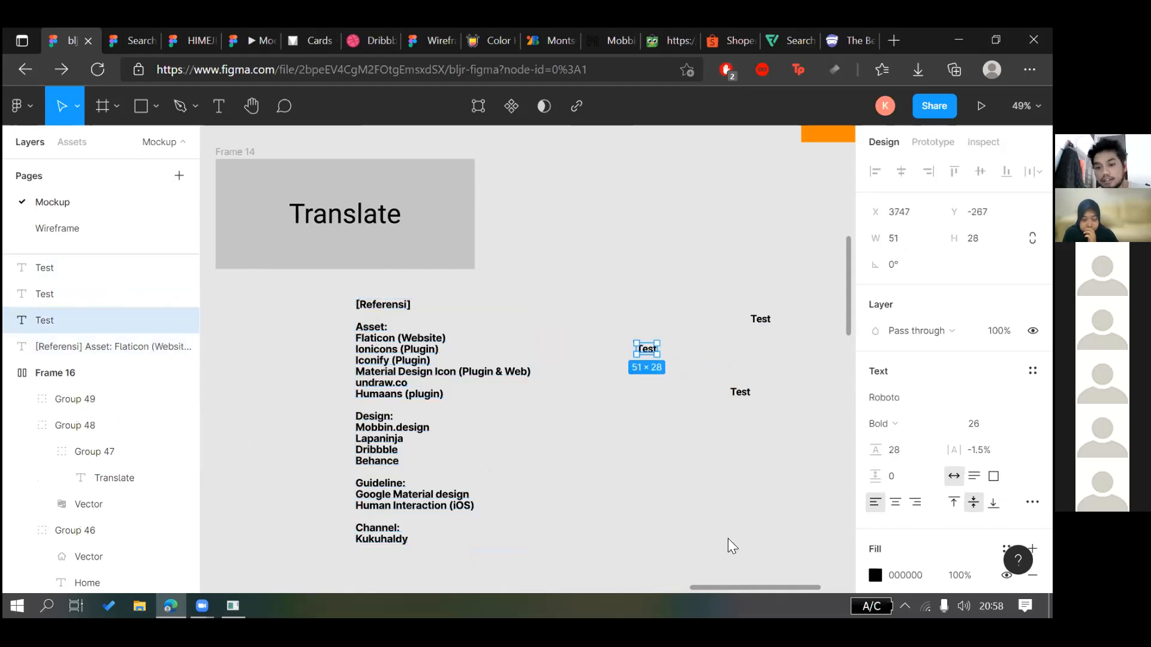
right_click(643, 353)
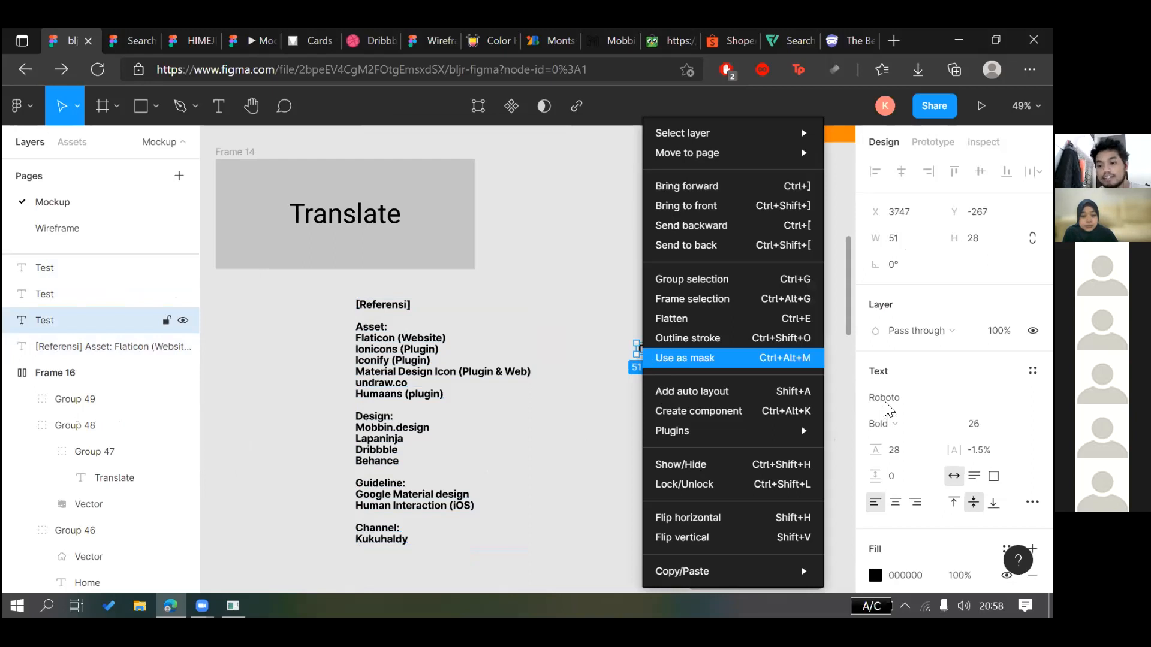
key("ctrl+alt+v")
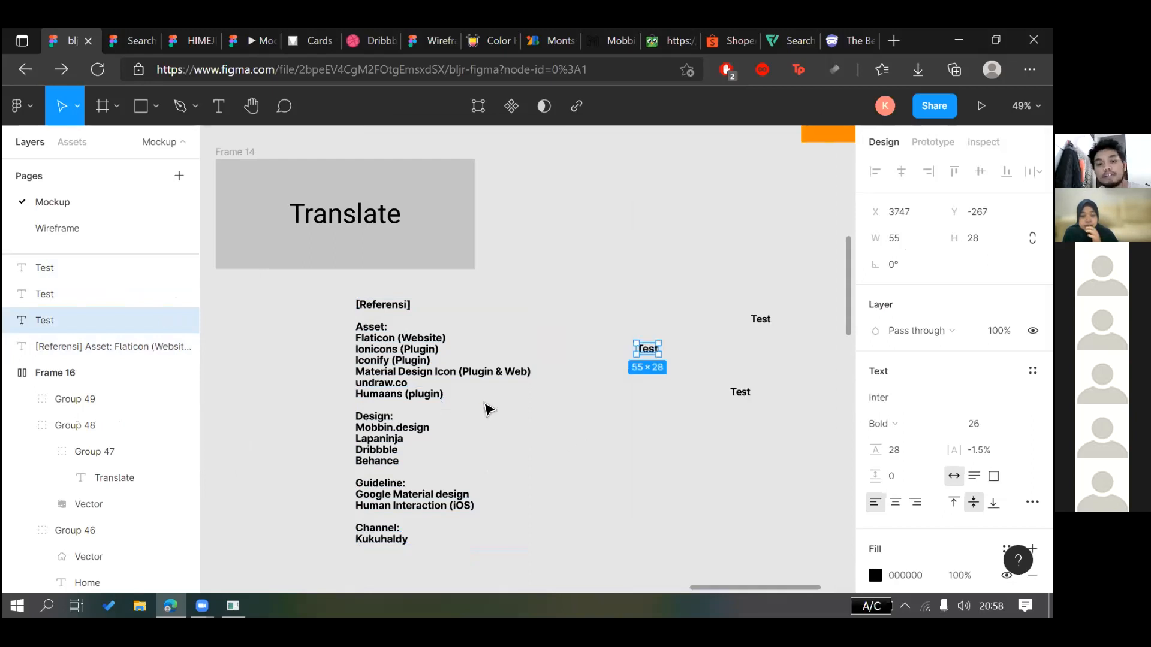
key("Escape")
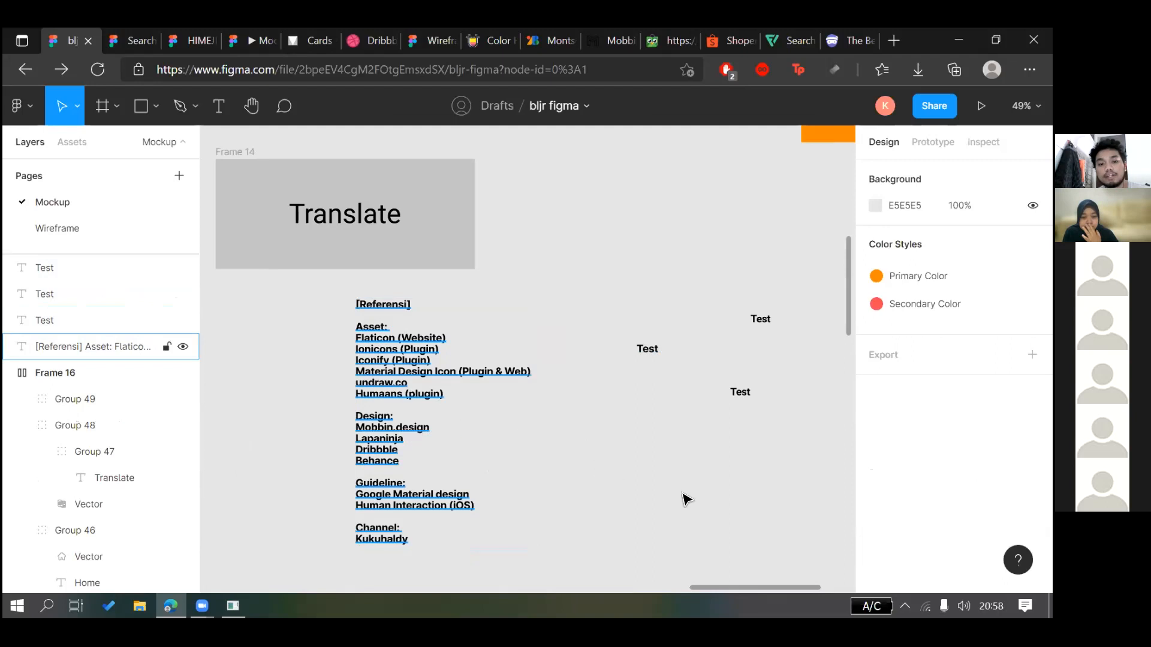
Change the Referensi text fill to red FF0000
left_click(473, 428)
left_click(875, 576)
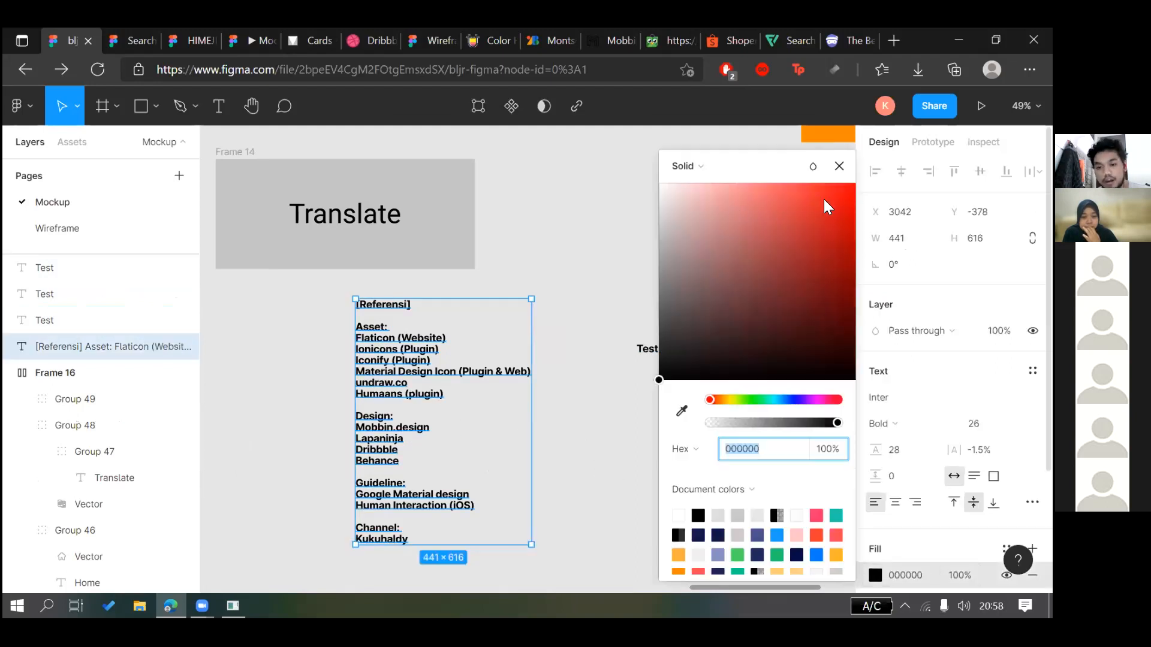
left_click_drag(823, 199, 857, 181)
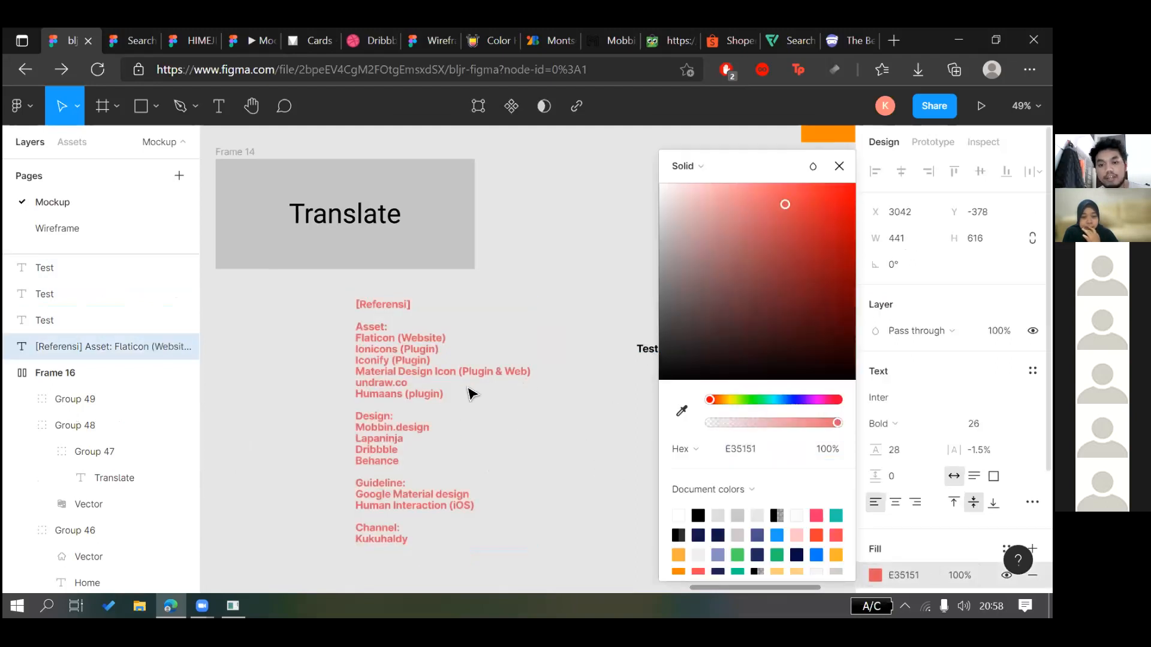
left_click(483, 561)
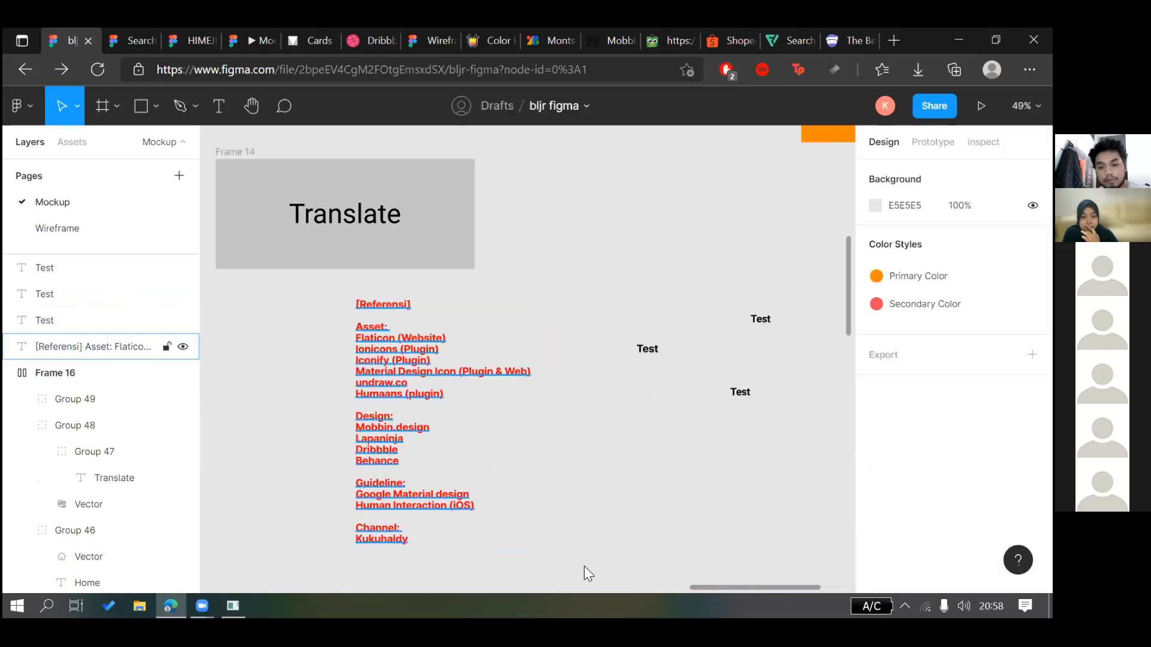
Paste the red style onto the middle Test label, then undo it
left_click(649, 352)
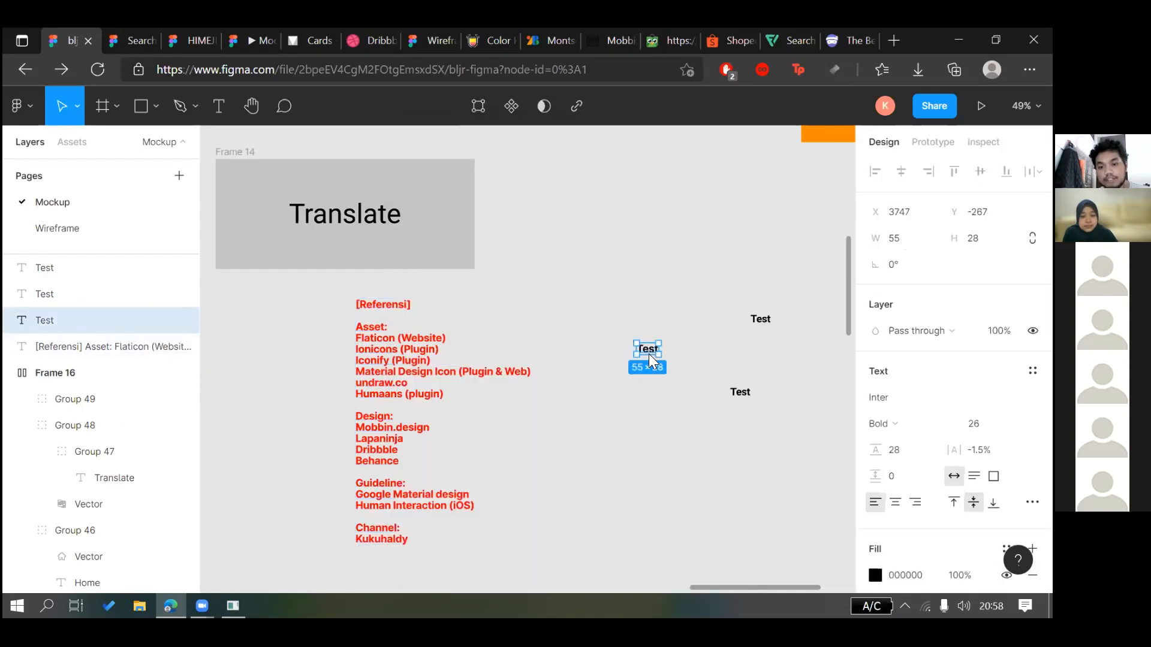
right_click(647, 351)
mouse_move(665, 570)
left_click(863, 573)
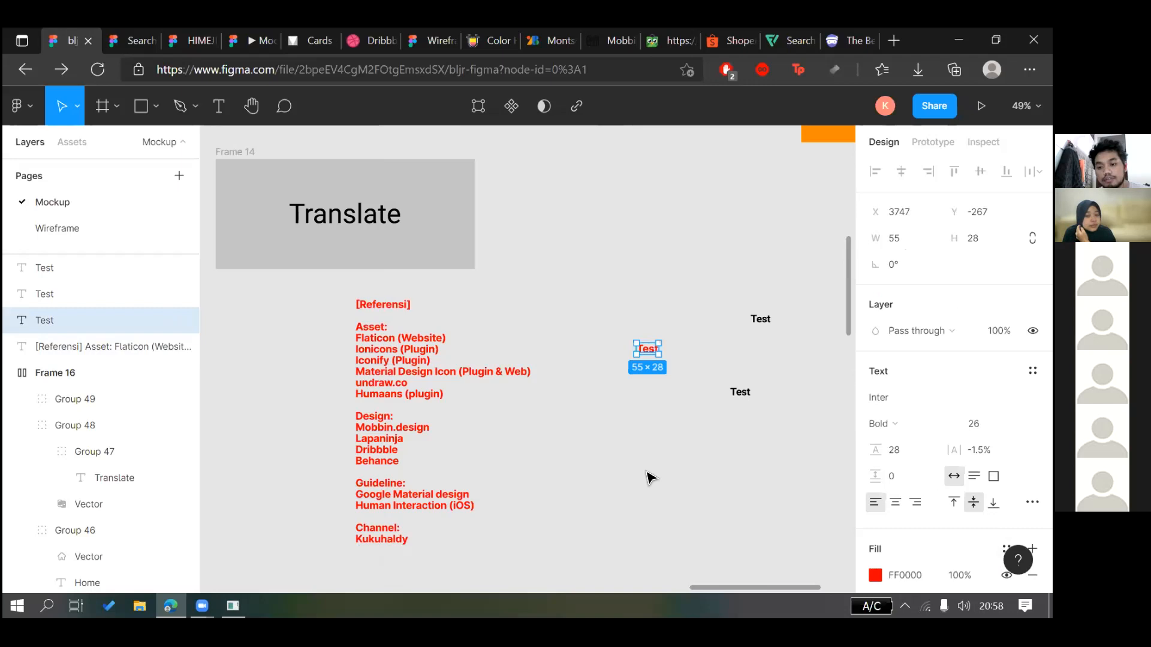
left_click(573, 561)
scroll(812, 241, "right", 2)
scroll(792, 290, "down", 1)
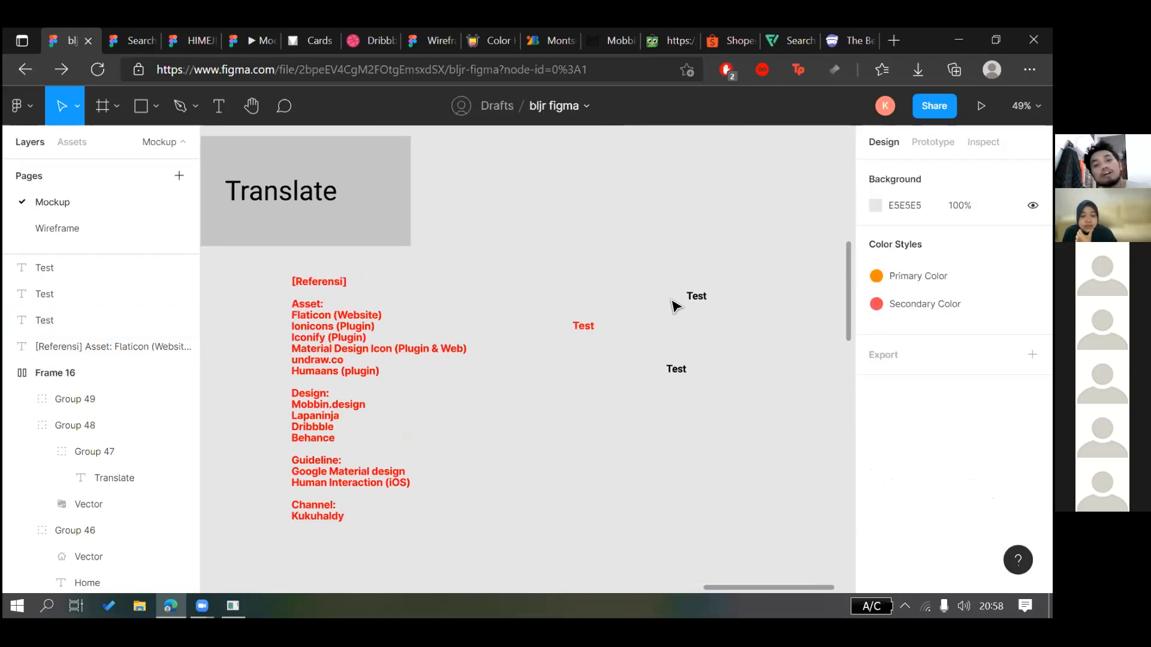
key("ctrl+z")
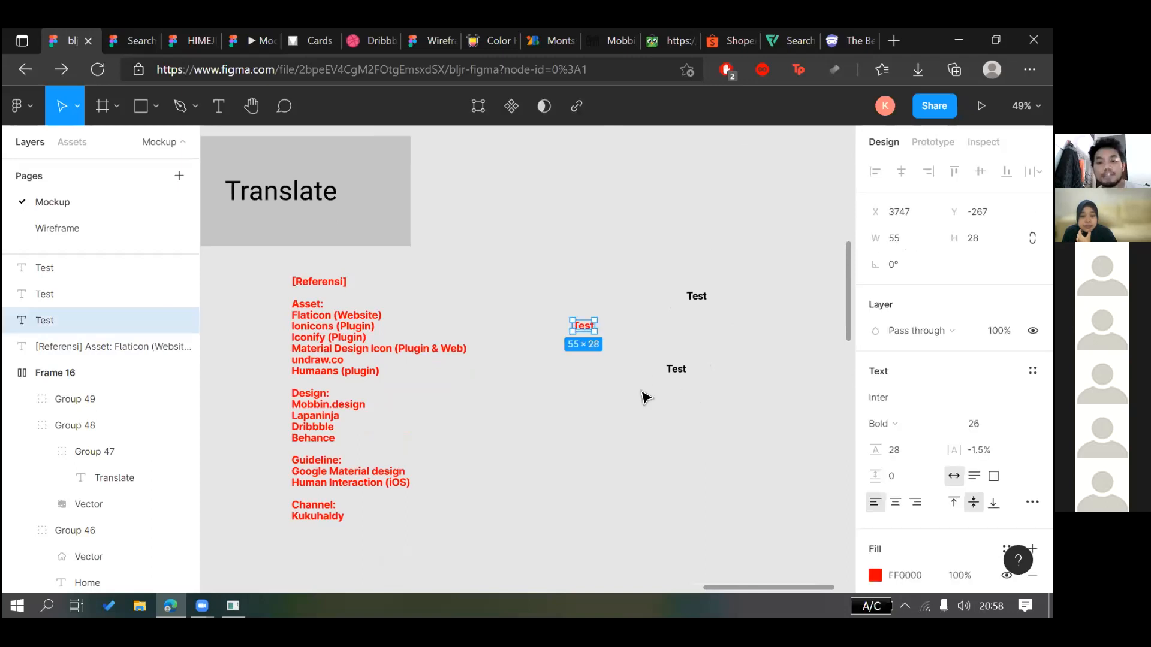
Paste the red bold Referensi style onto all three marquee-selected Test labels
left_click(613, 404)
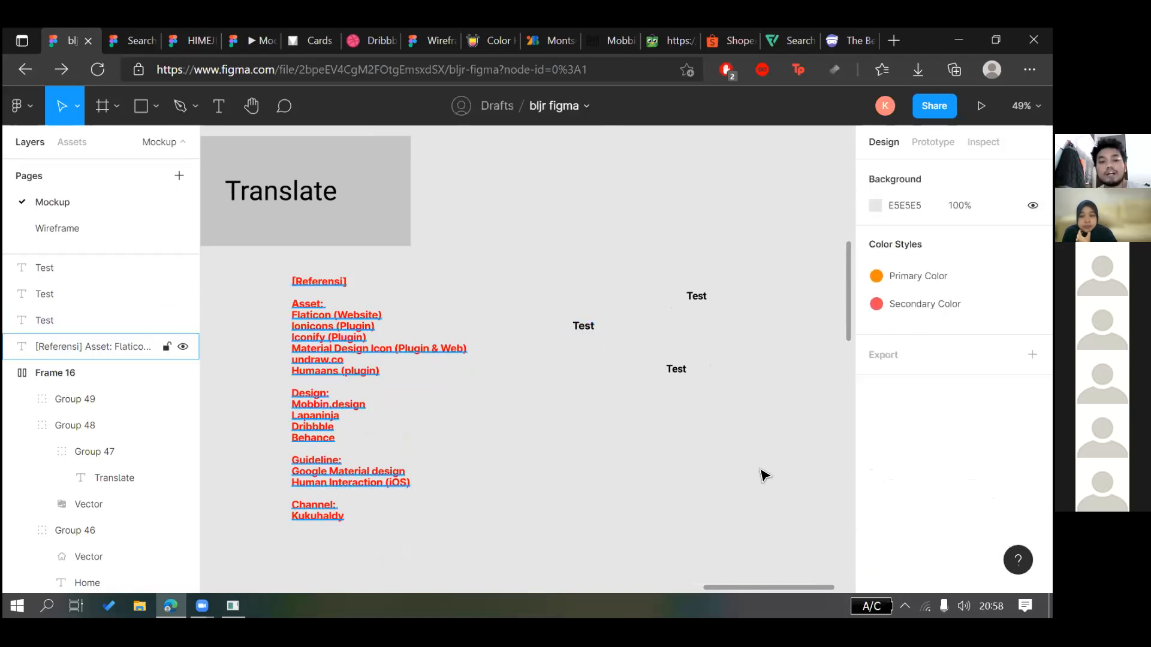
left_click_drag(775, 462, 584, 217)
right_click(736, 575)
left_click(869, 568)
left_click(684, 484)
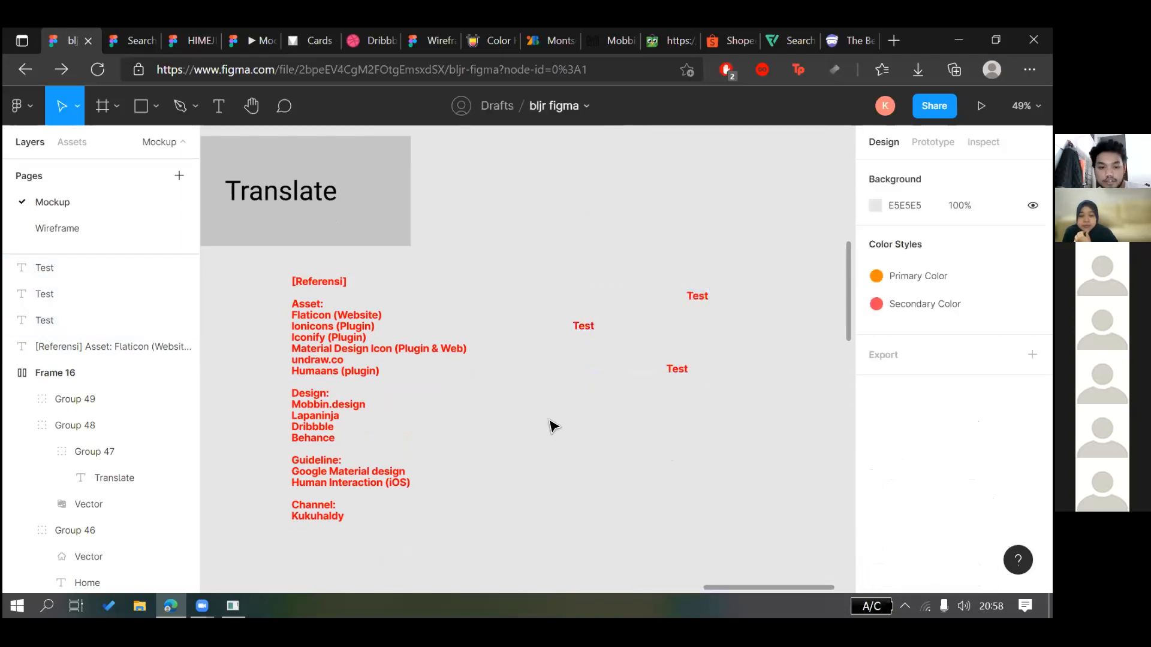
scroll(550, 424, "left", 3)
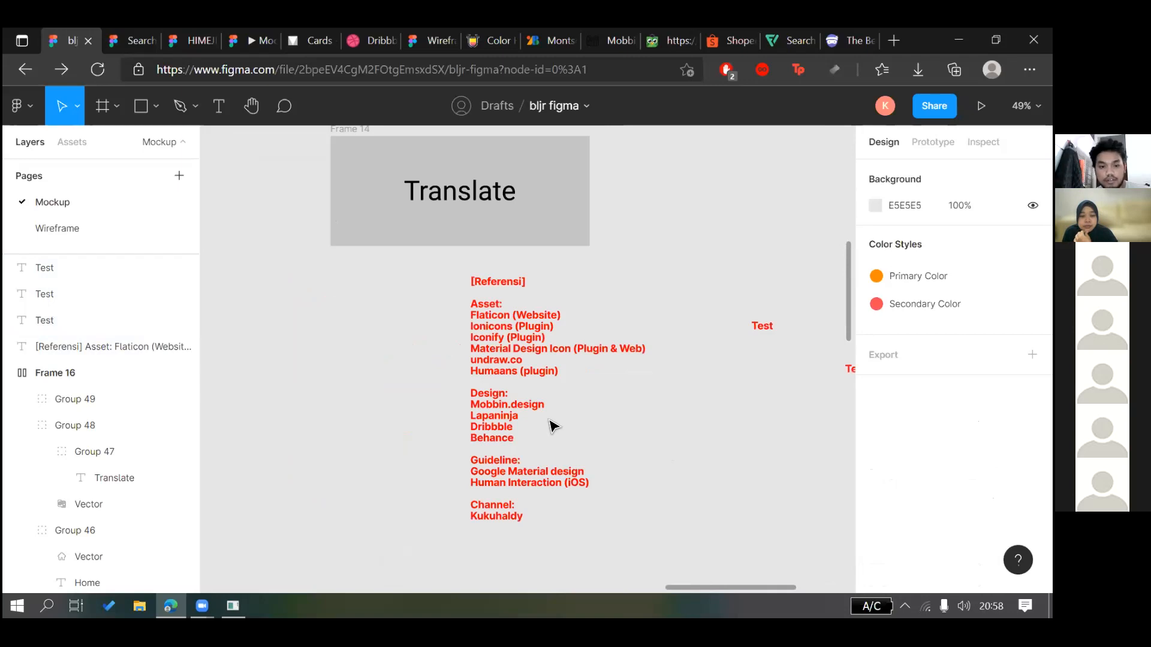
scroll(551, 424, "down", 2)
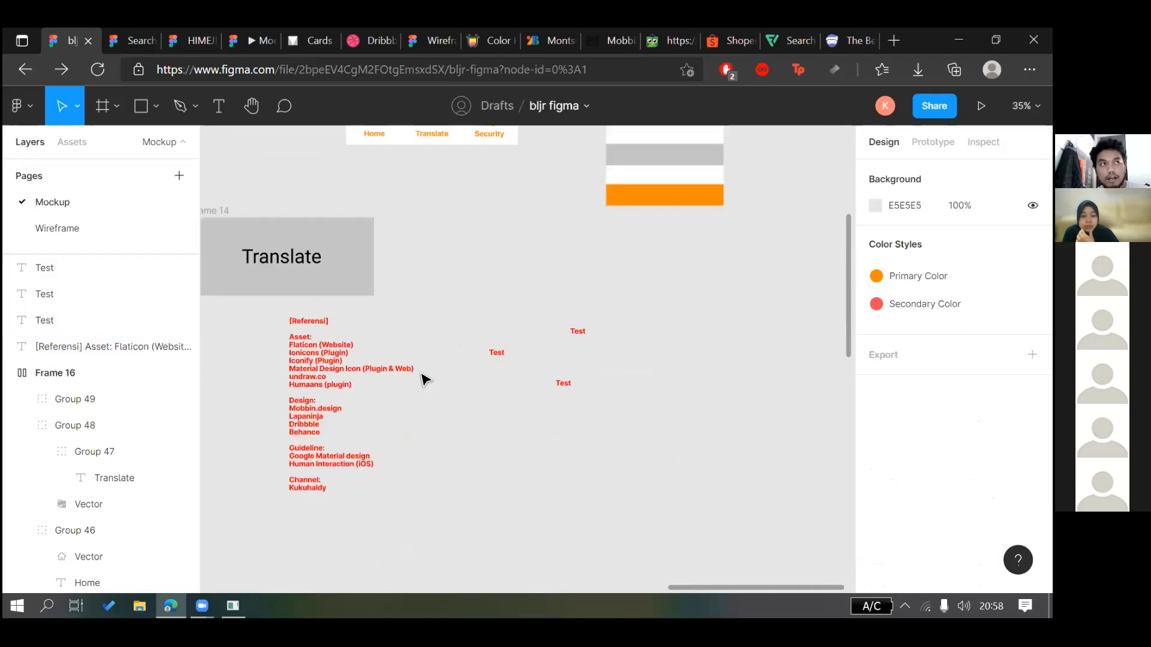
left_click(329, 358)
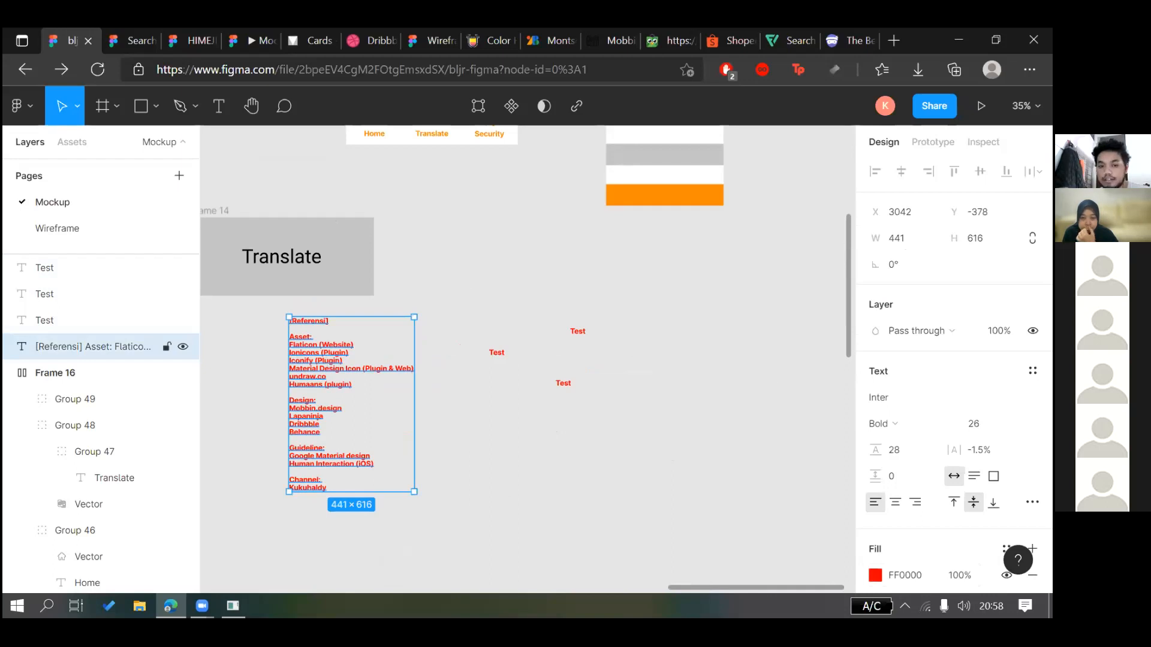
left_click(1032, 502)
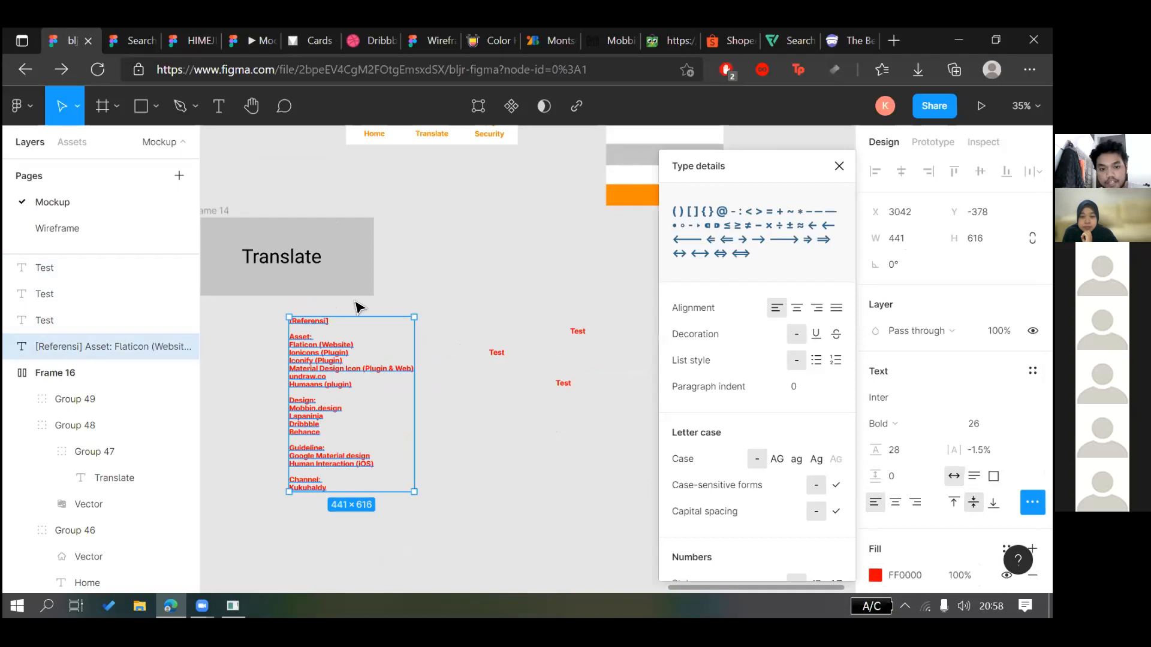
scroll(289, 419, "up", 1)
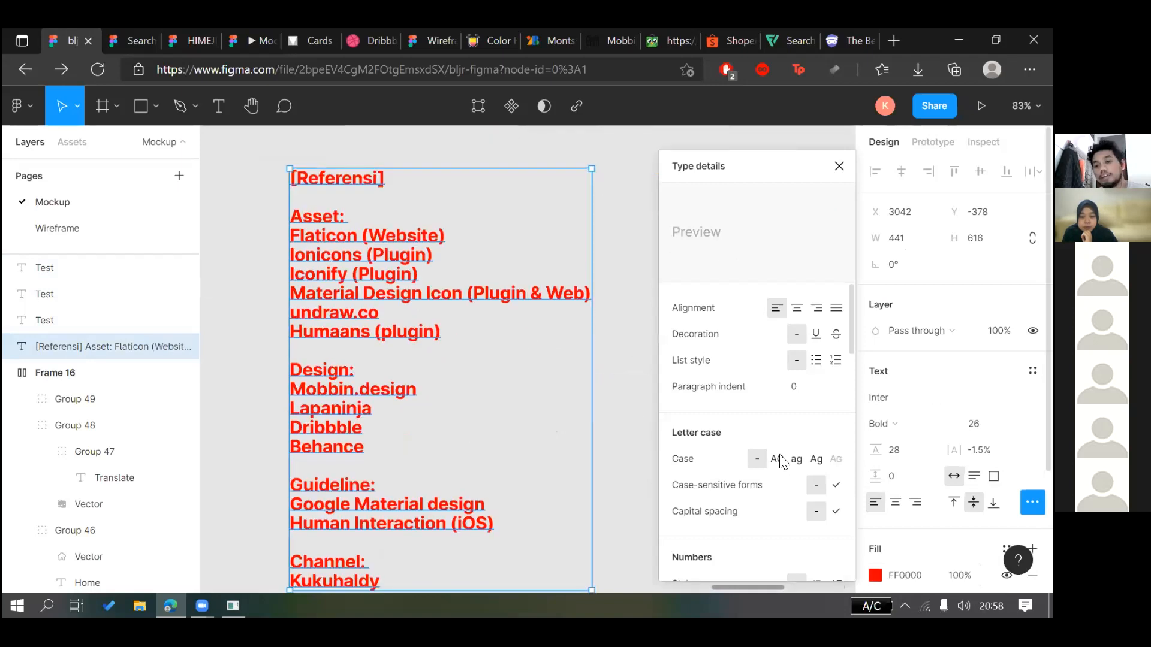
scroll(655, 433, "down", 1)
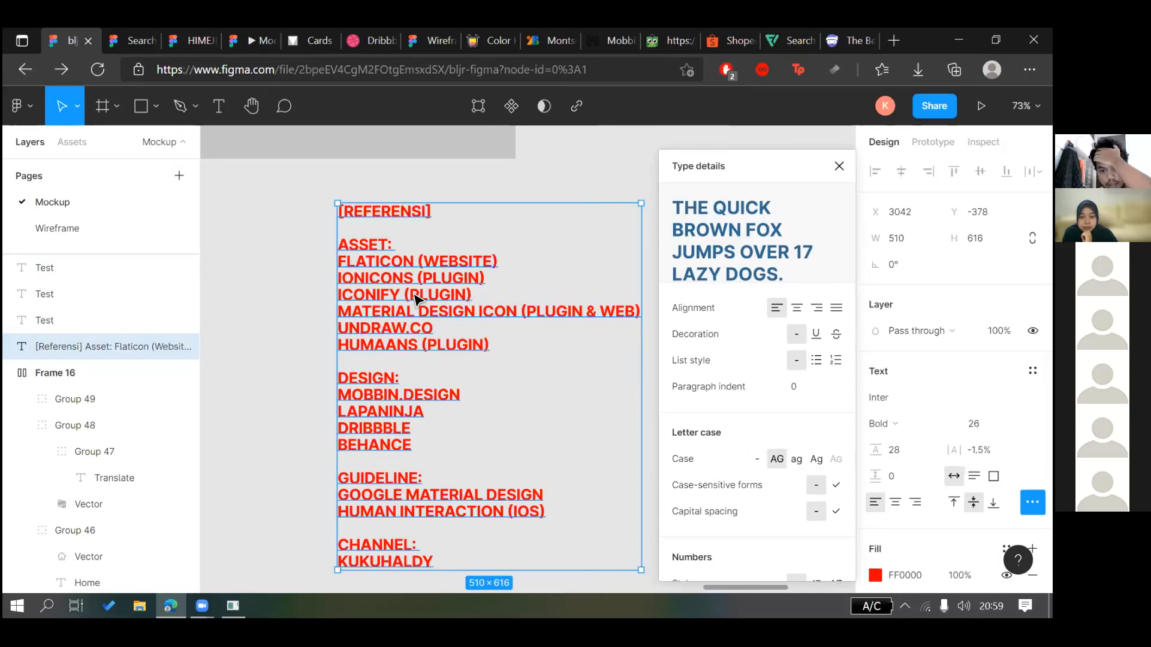
scroll(415, 299, "right", 3)
key("Escape")
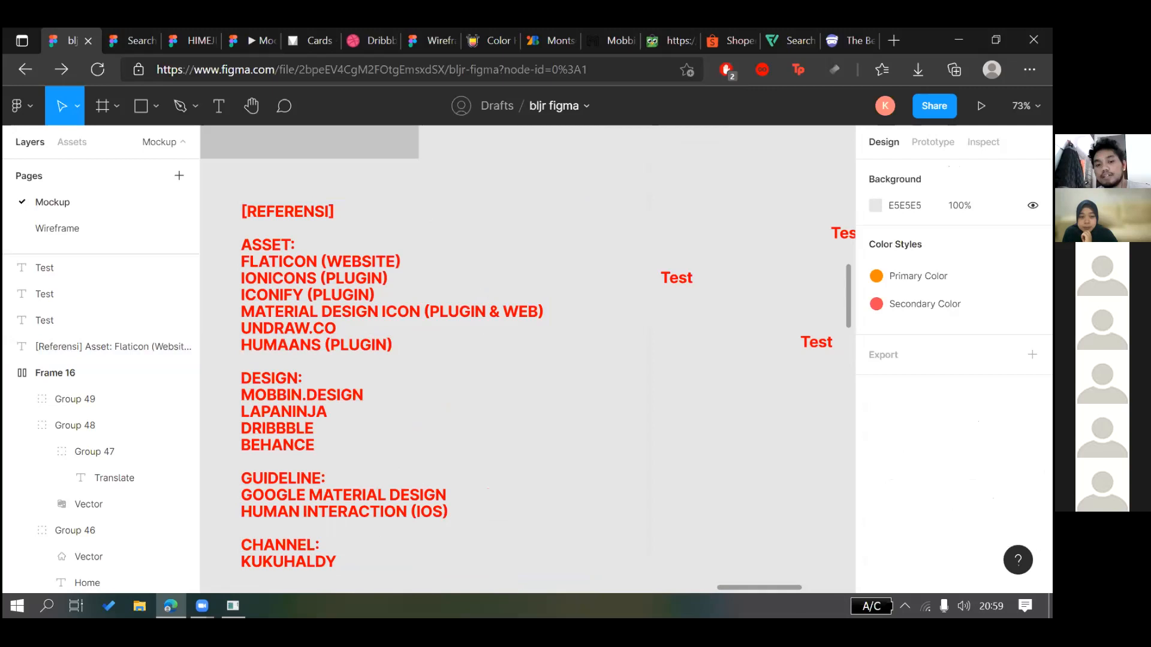
left_click(408, 359)
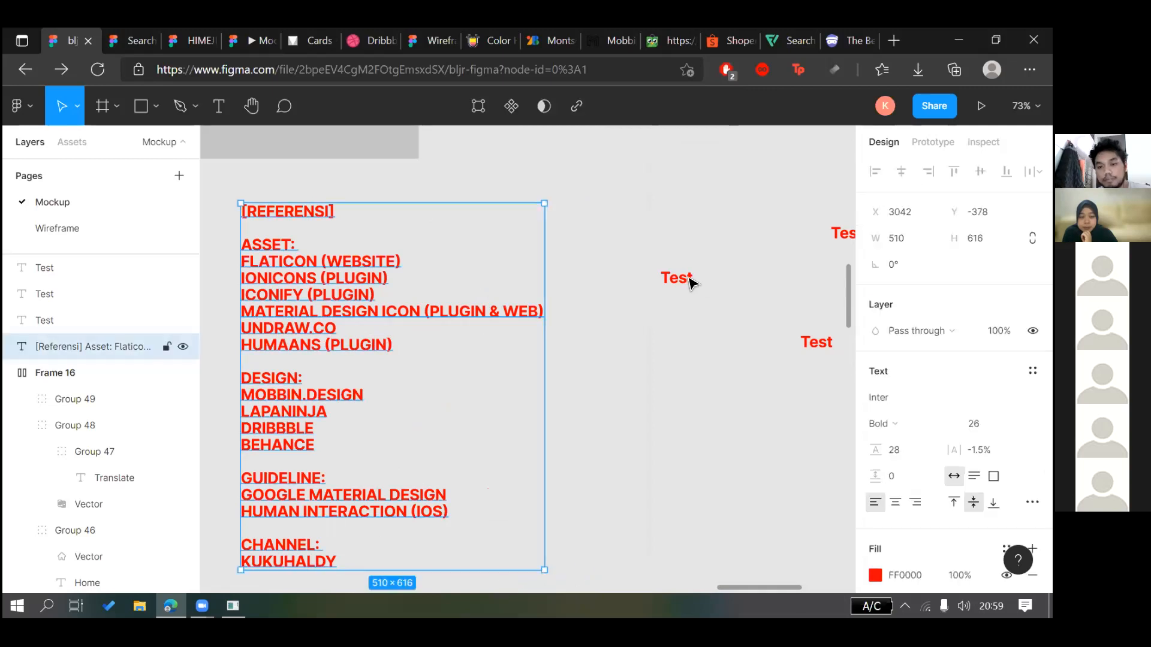
right_click(370, 571)
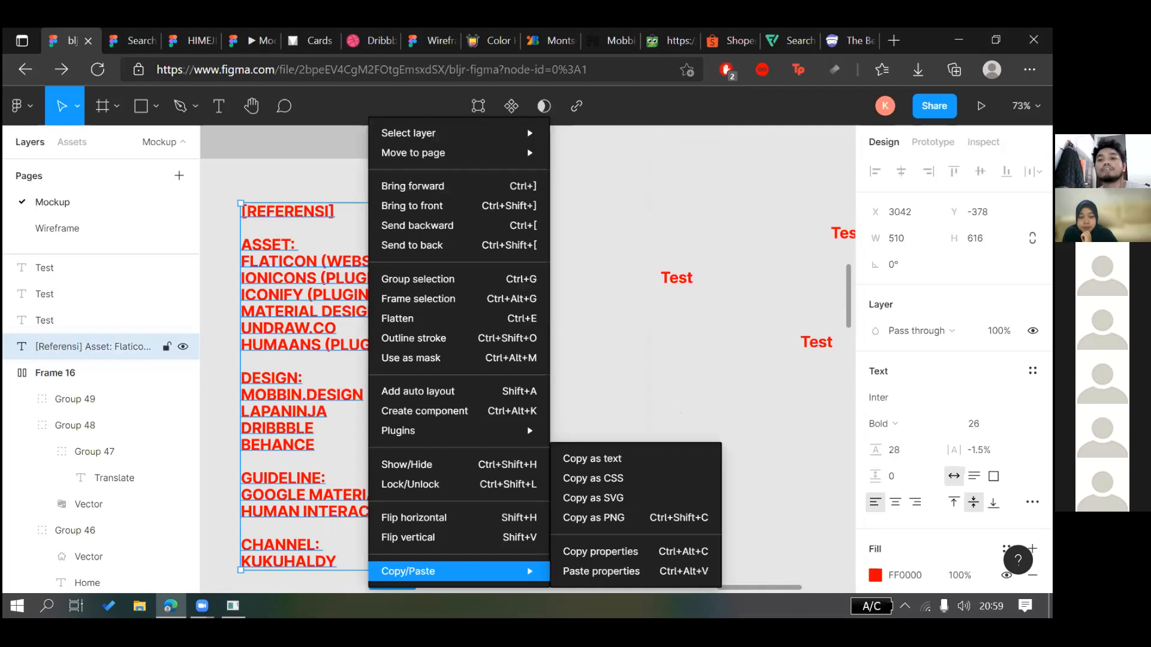
right_click(678, 277)
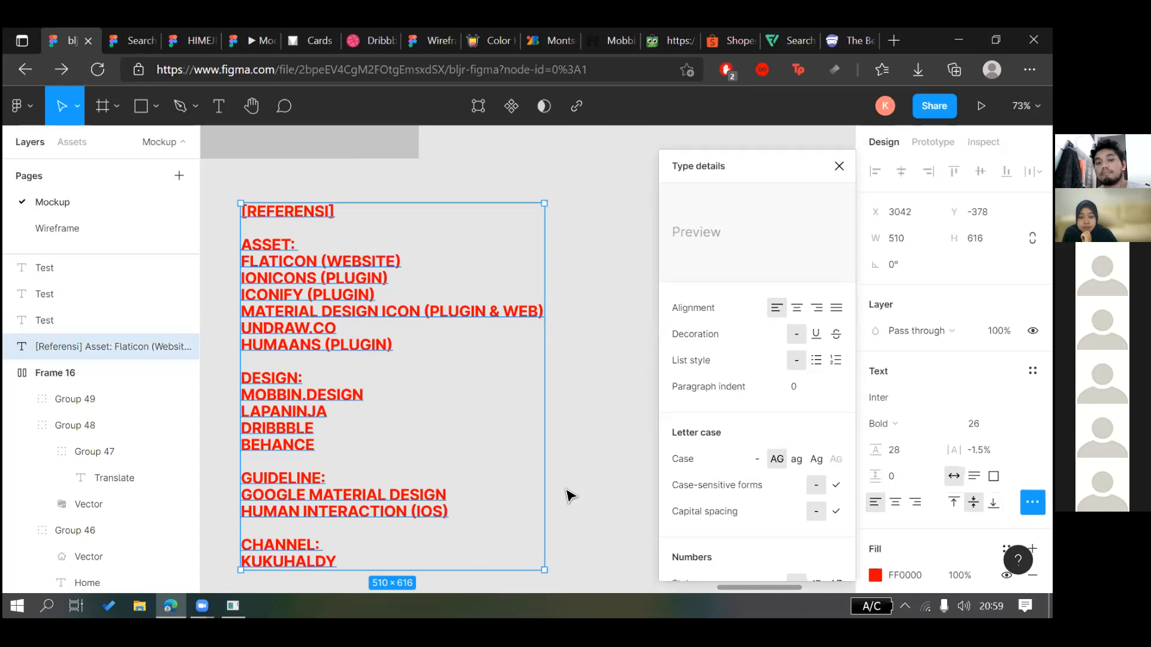
scroll(524, 413, "right", 3)
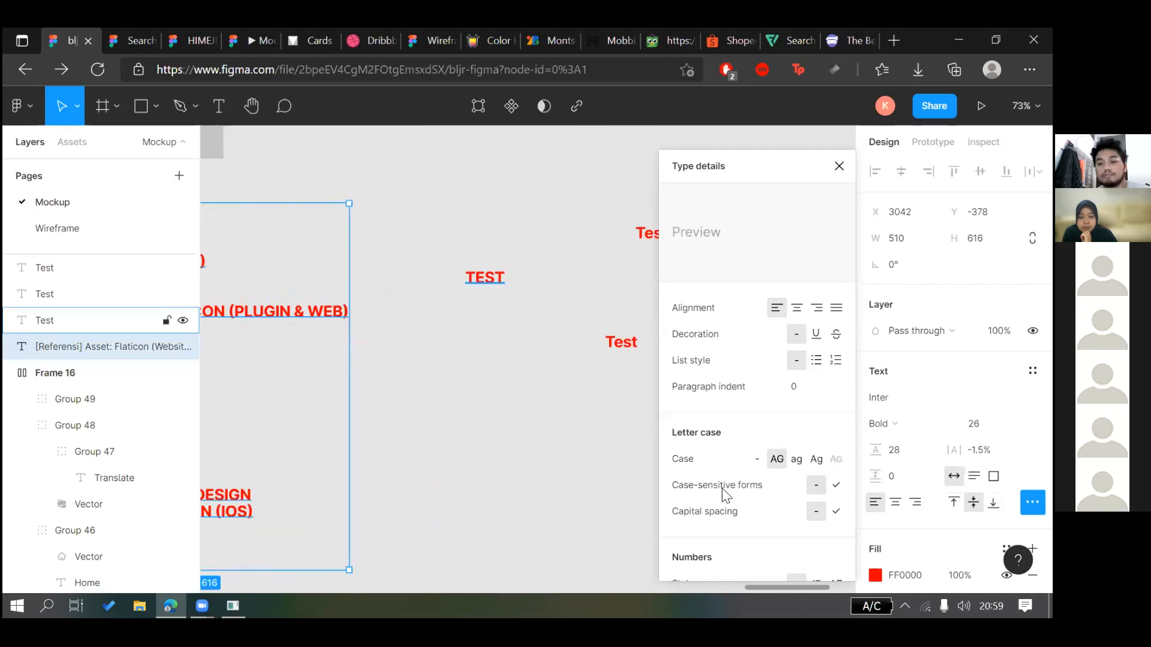
scroll(820, 360, "left", 3)
scroll(786, 390, "down", 1)
scroll(786, 390, "up", 1)
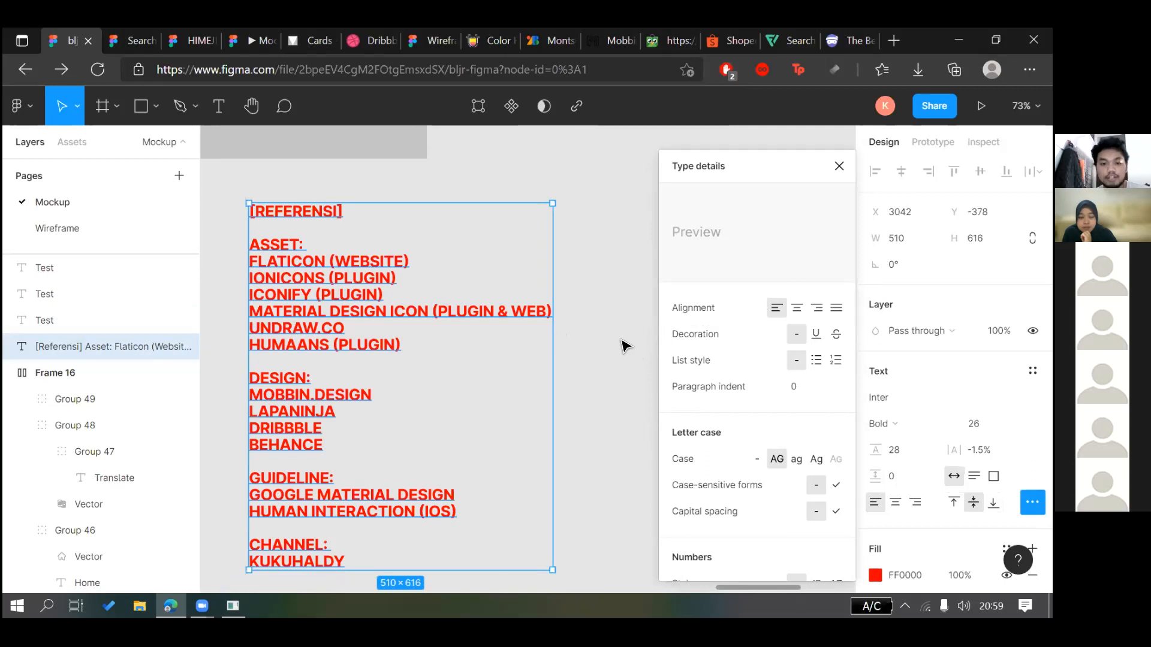
left_click(623, 346)
key("ctrl+z")
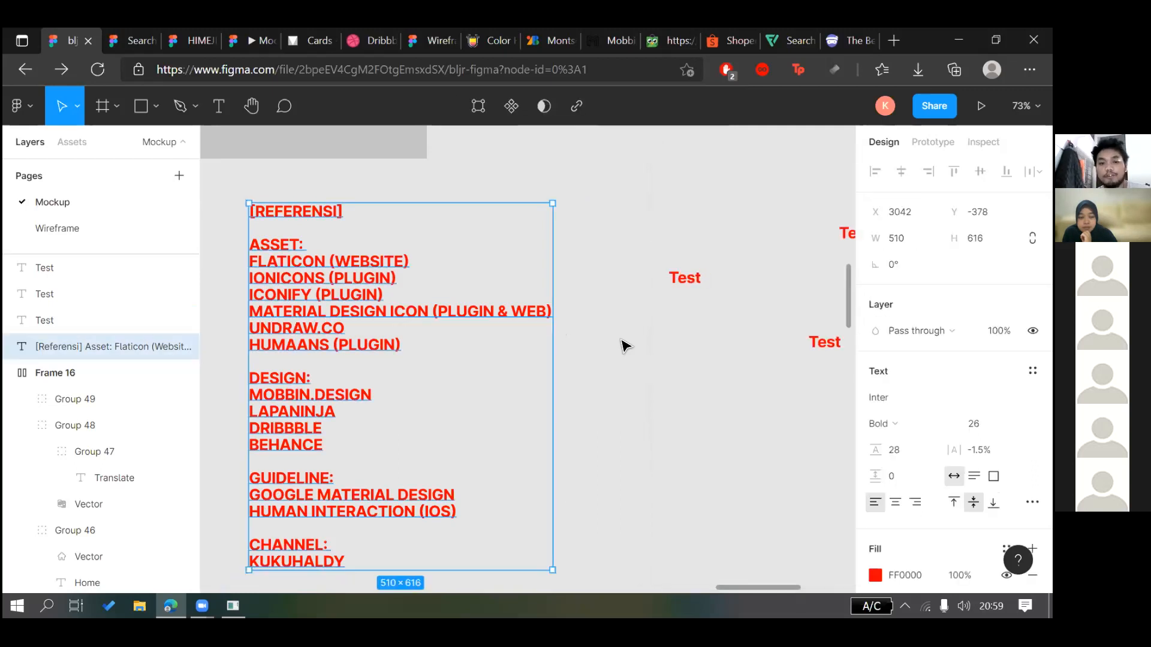
key("ctrl+z")
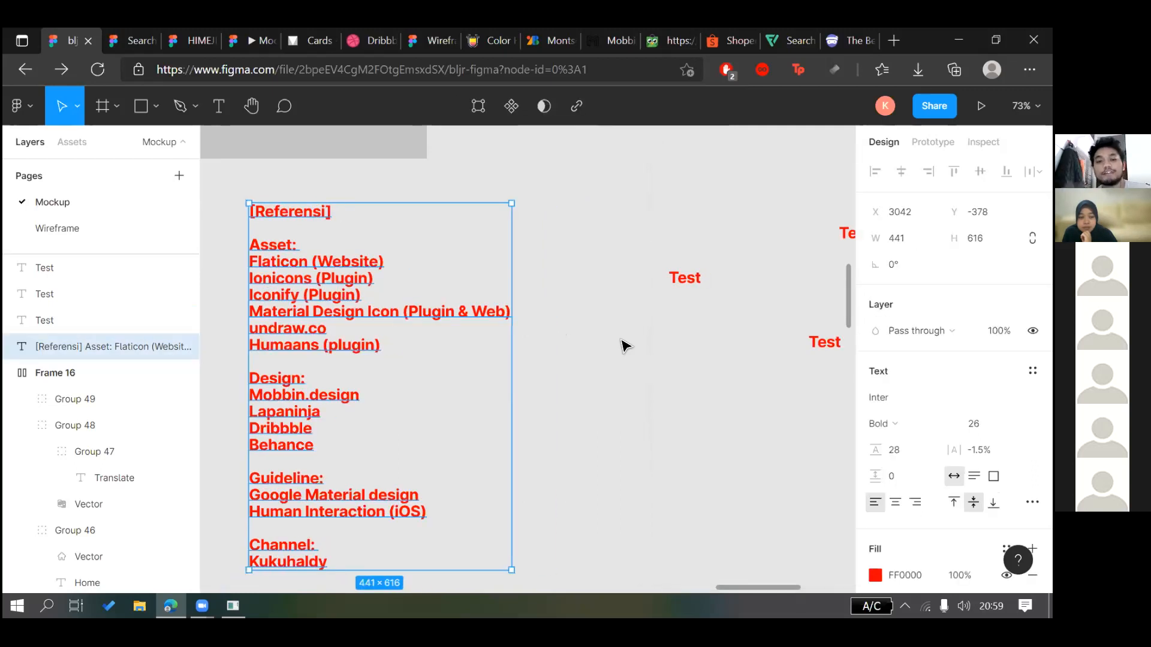
left_click(712, 325)
scroll(339, 279, "down", 1)
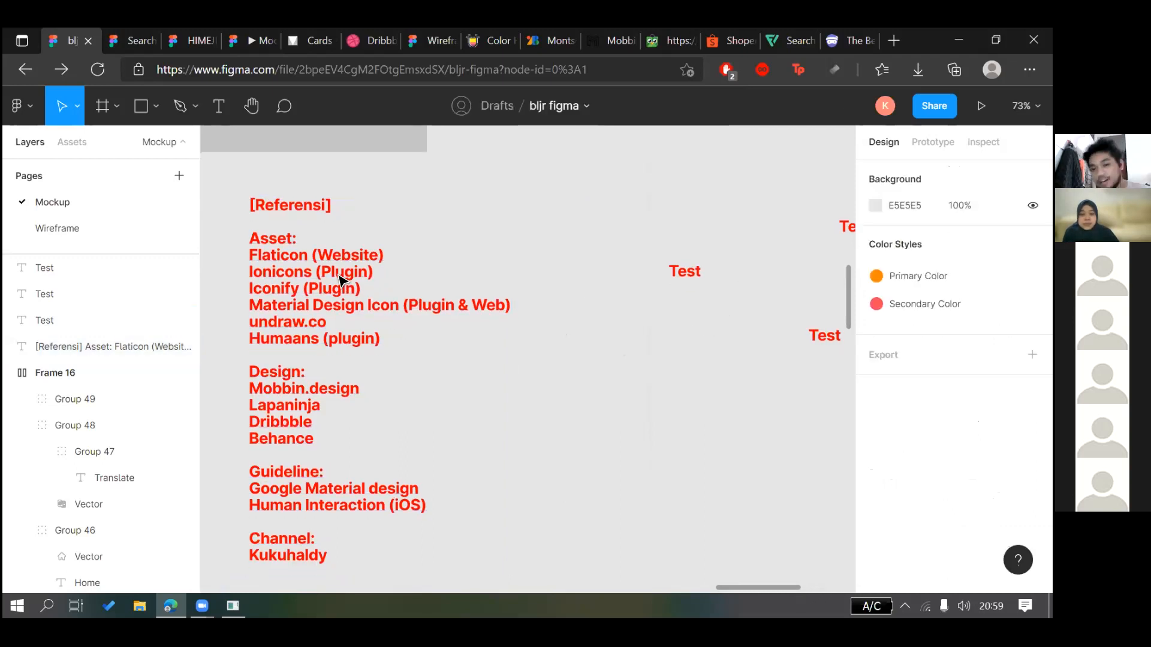
scroll(336, 272, "down", 5)
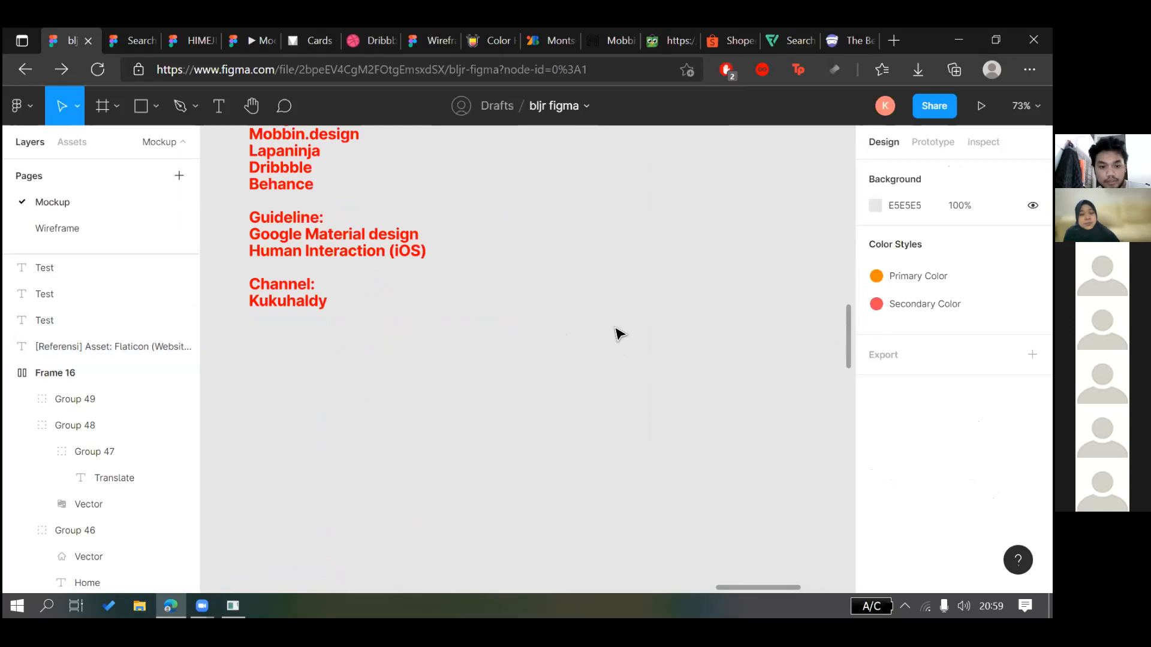
scroll(619, 334, "up", 3)
left_click(479, 238)
scroll(512, 337, "right", 2)
left_click(547, 202)
left_click(691, 294)
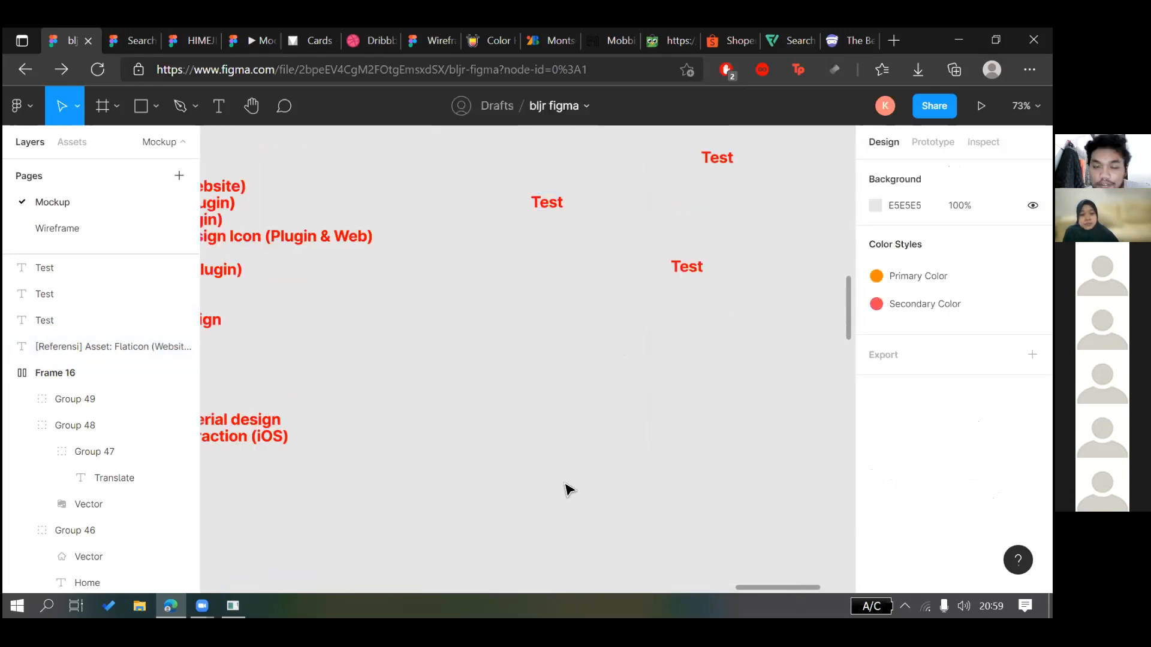
scroll(544, 533, "down", 4)
scroll(705, 344, "up", 2)
left_click_drag(636, 370, 690, 343)
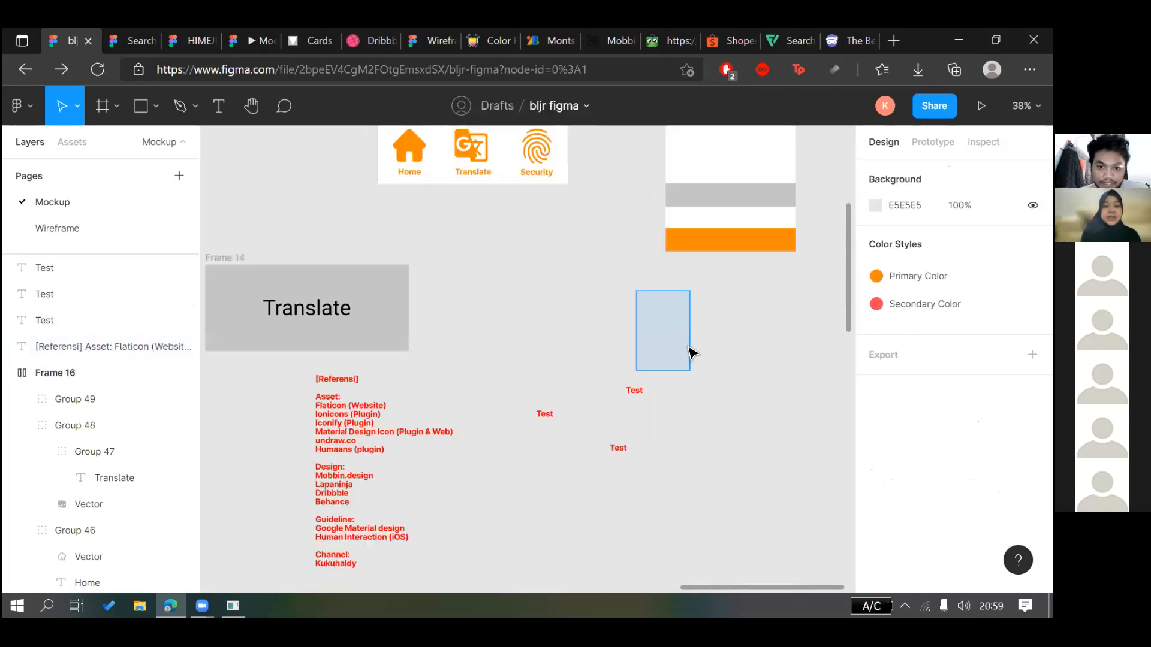
Sketch a rough Pen path, then delete it
scroll(321, 488, "down", 2)
scroll(424, 403, "down", 3)
scroll(579, 284, "down", 2)
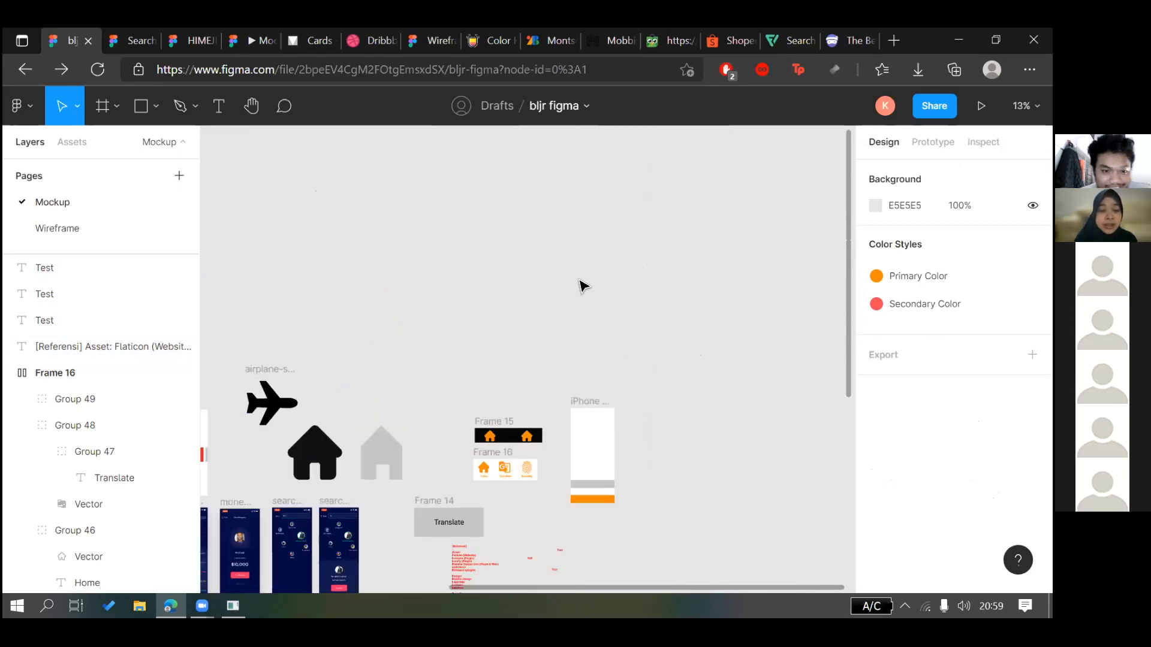
scroll(582, 286, "down", 4)
scroll(581, 286, "left", 3)
scroll(579, 281, "right", 3)
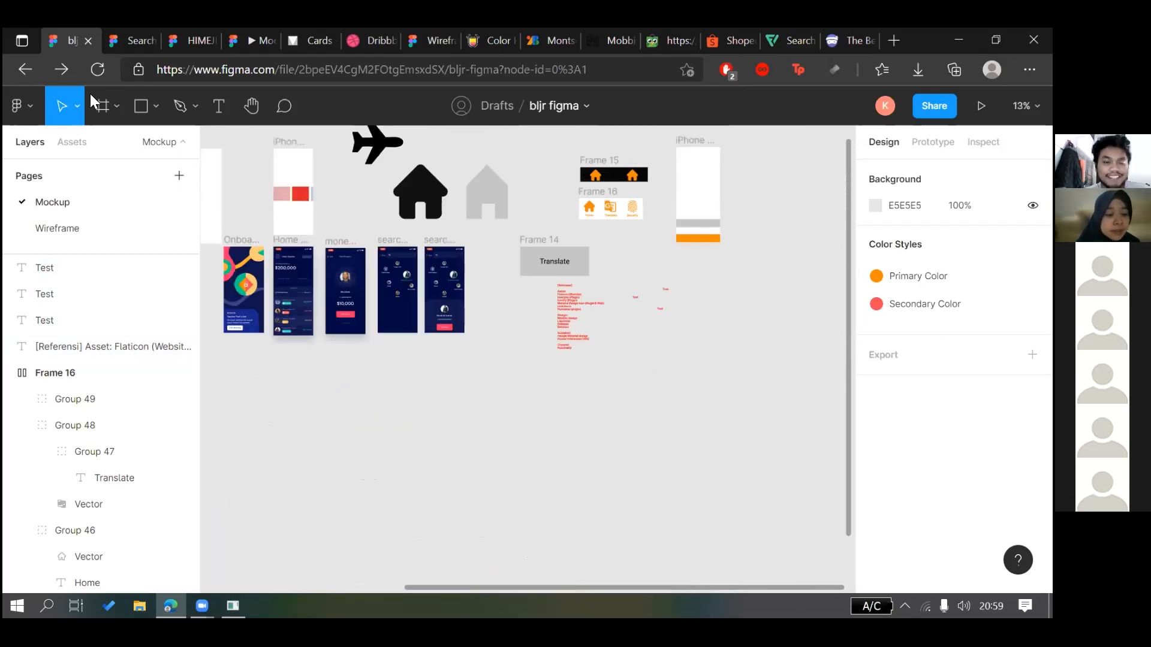
scroll(579, 282, "up", 1)
left_click(181, 111)
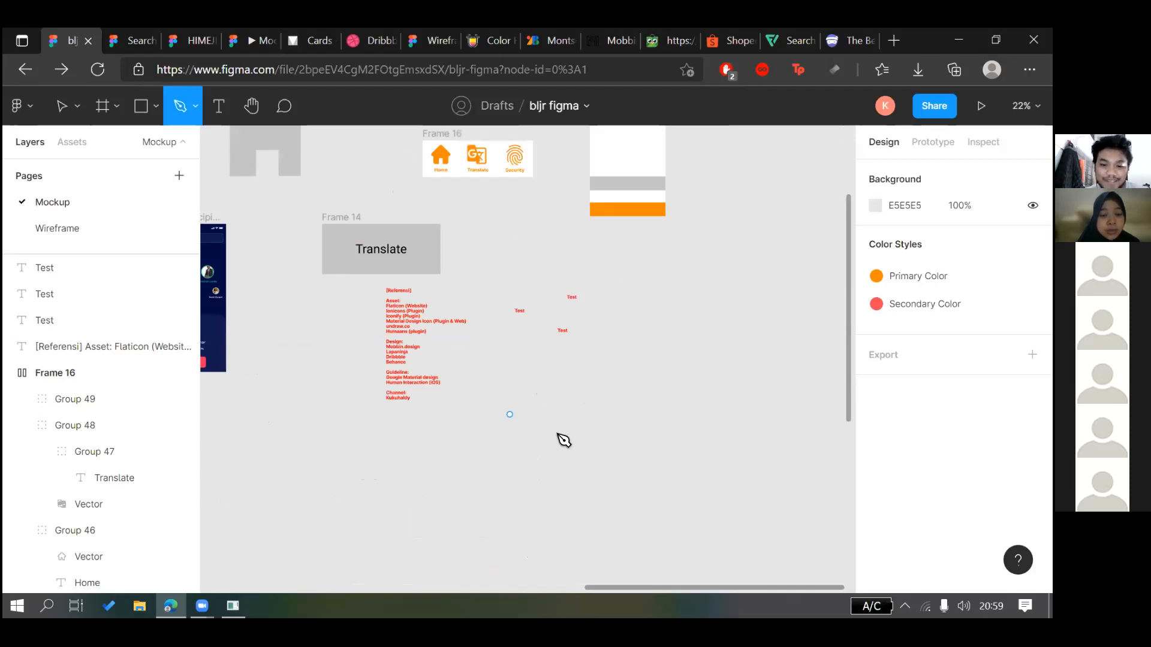
left_click(516, 422)
left_click(510, 422)
left_click(604, 356)
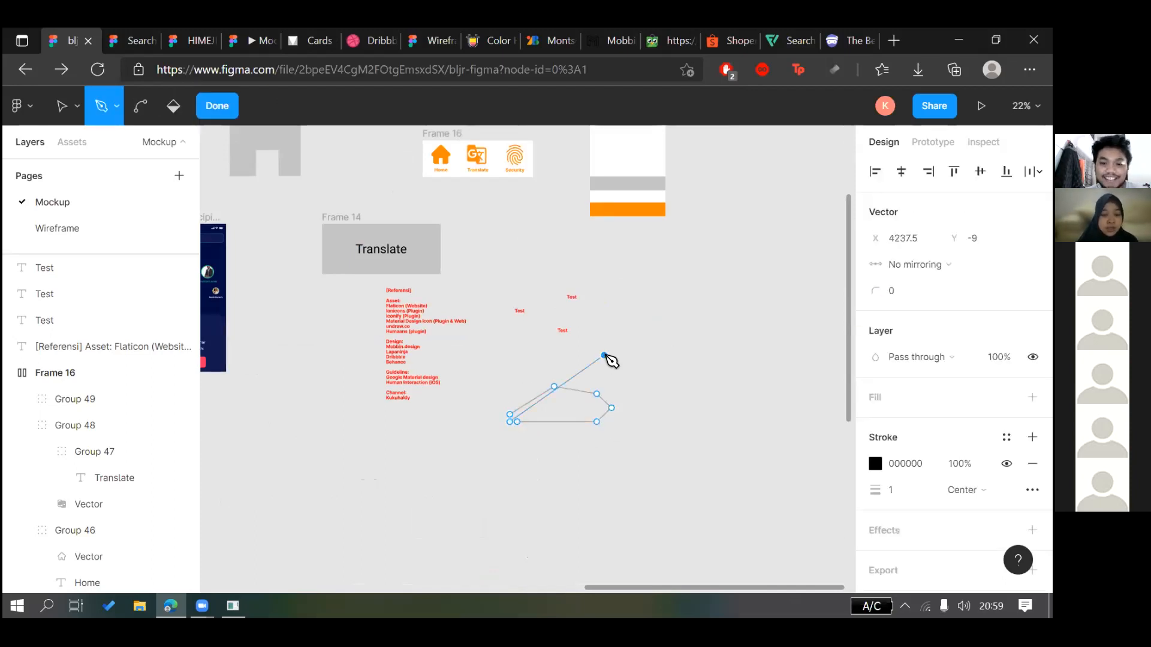
key("Escape")
key("ctrl+z")
key("ctrl+z")
left_click(217, 106)
left_click(573, 429)
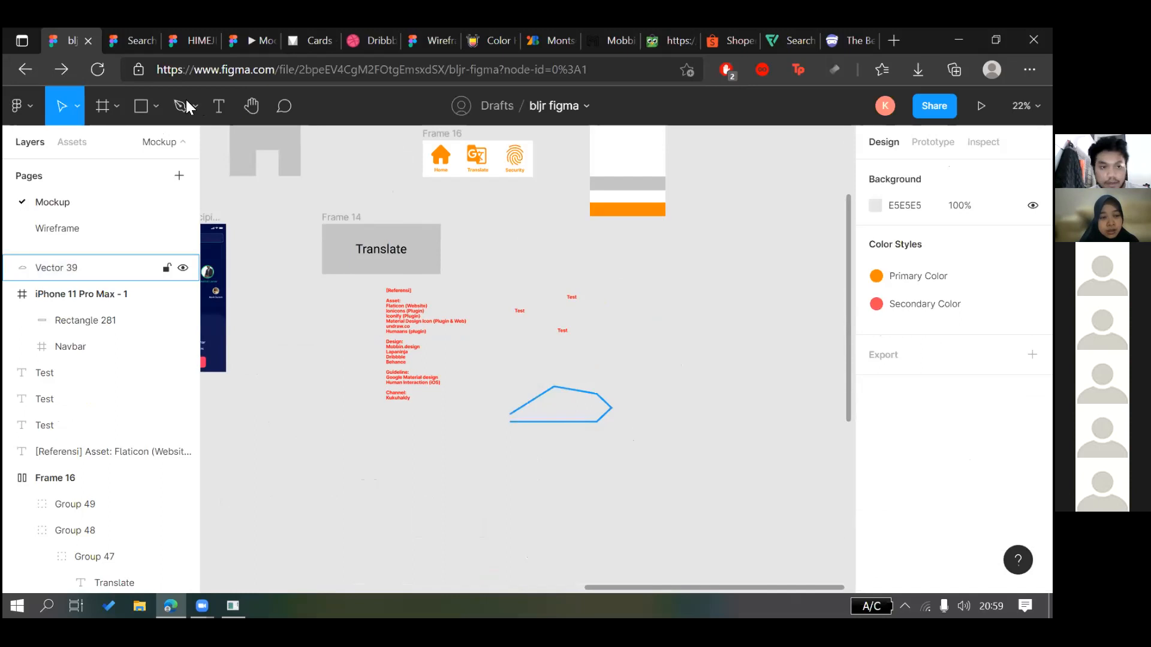
left_click(602, 397)
key("Delete")
Draw a closed bookmark outline with four corners and a notch point at bottom centre
key("p")
left_click(563, 449)
left_click(562, 375)
left_click(640, 376)
left_click(640, 450)
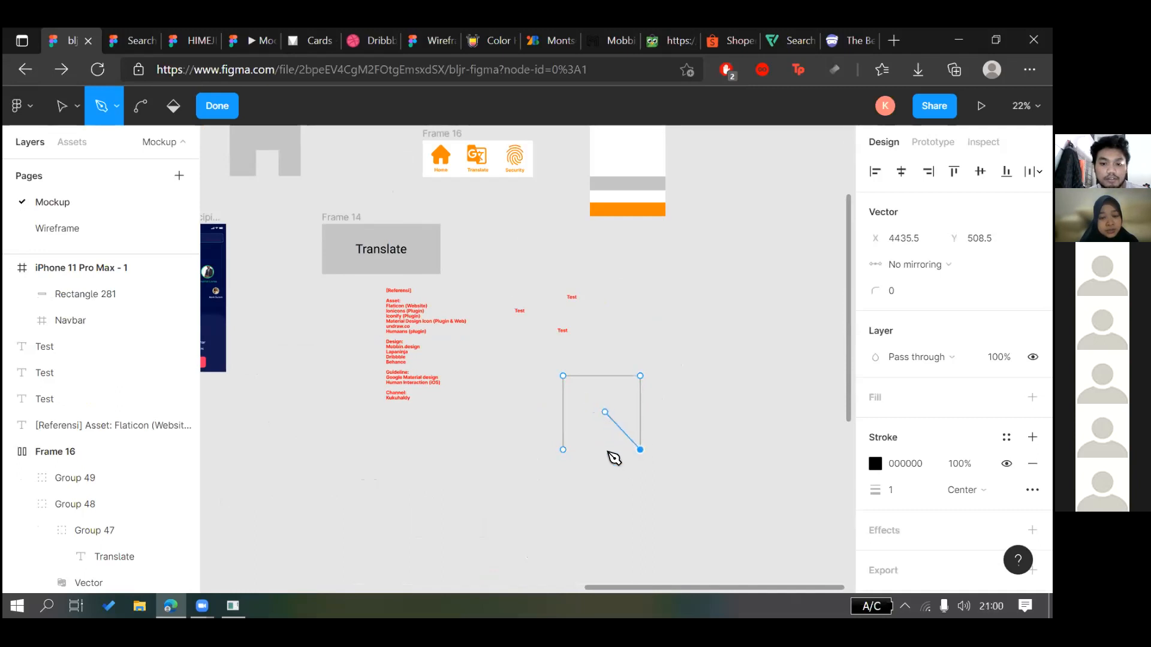
left_click(602, 407)
left_click(563, 450)
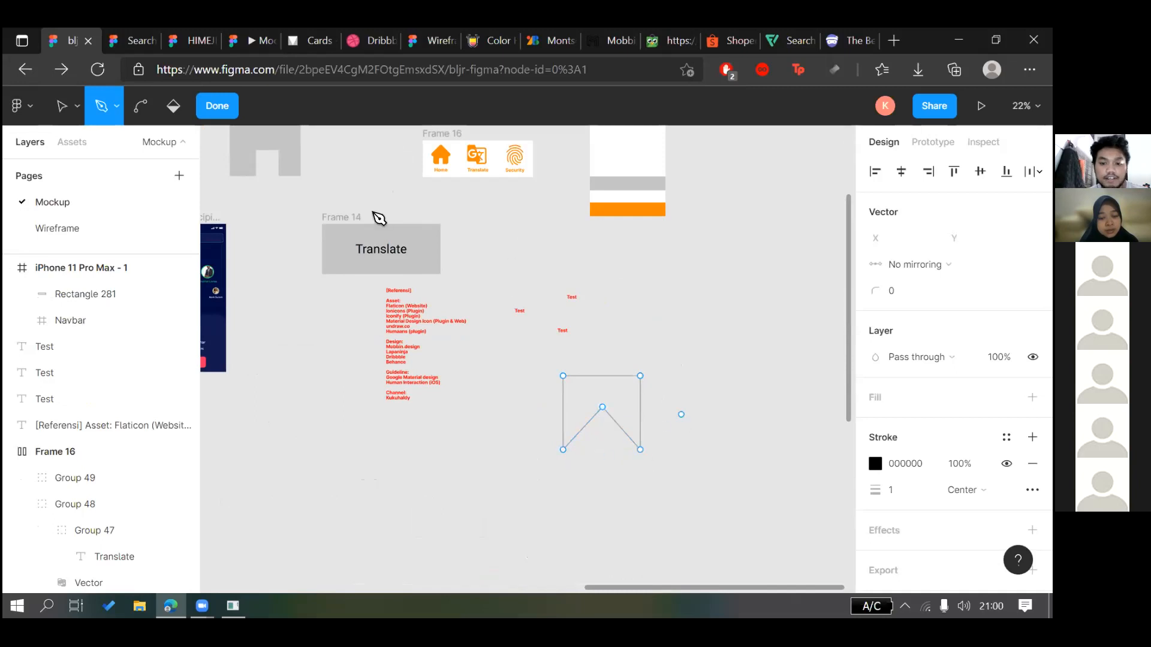
left_click(217, 106)
left_click(681, 449)
Give the bookmark a C4C4C4 grey fill and remove its black stroke
scroll(677, 449, "up", 1)
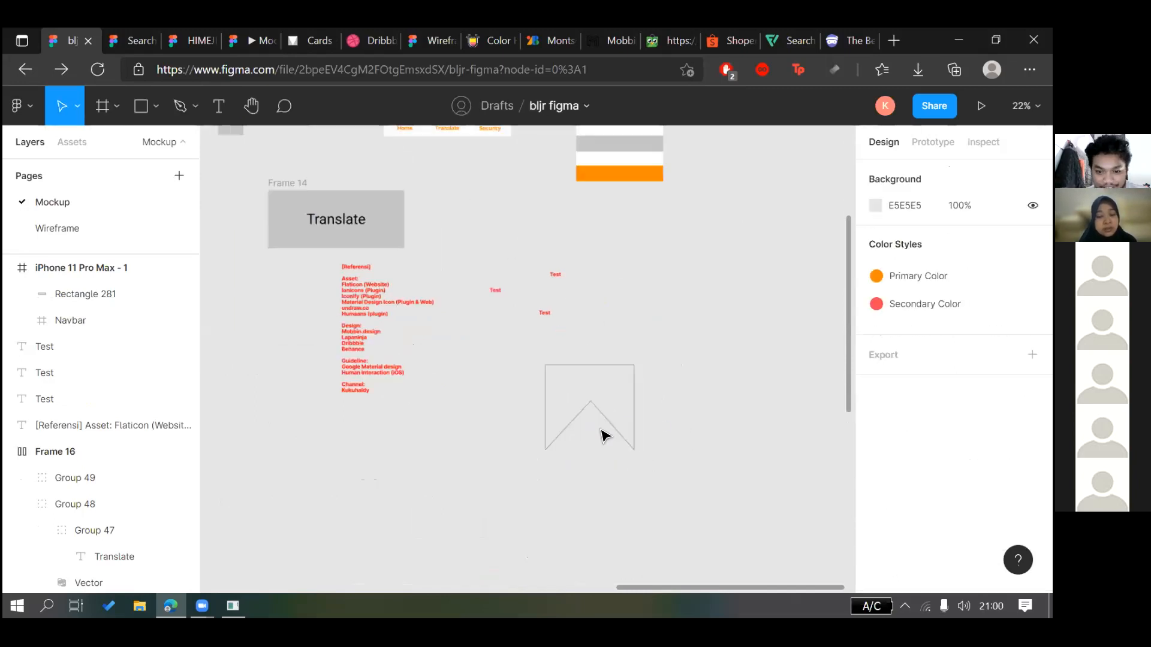
scroll(599, 436, "up", 2)
left_click(597, 436)
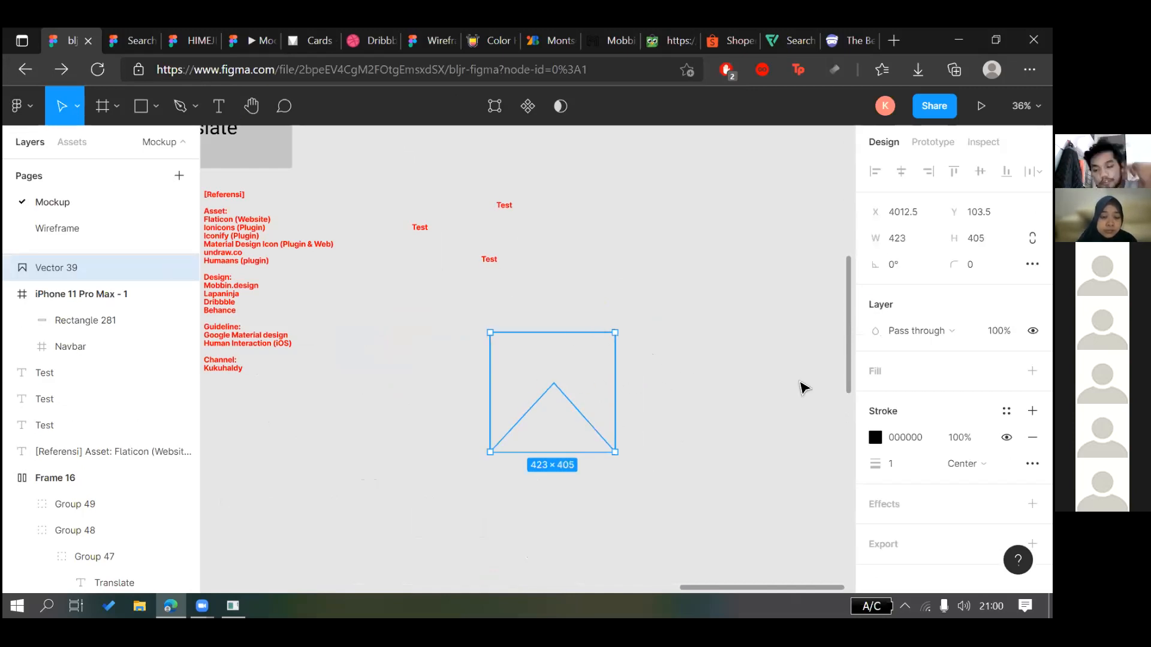
left_click(1032, 370)
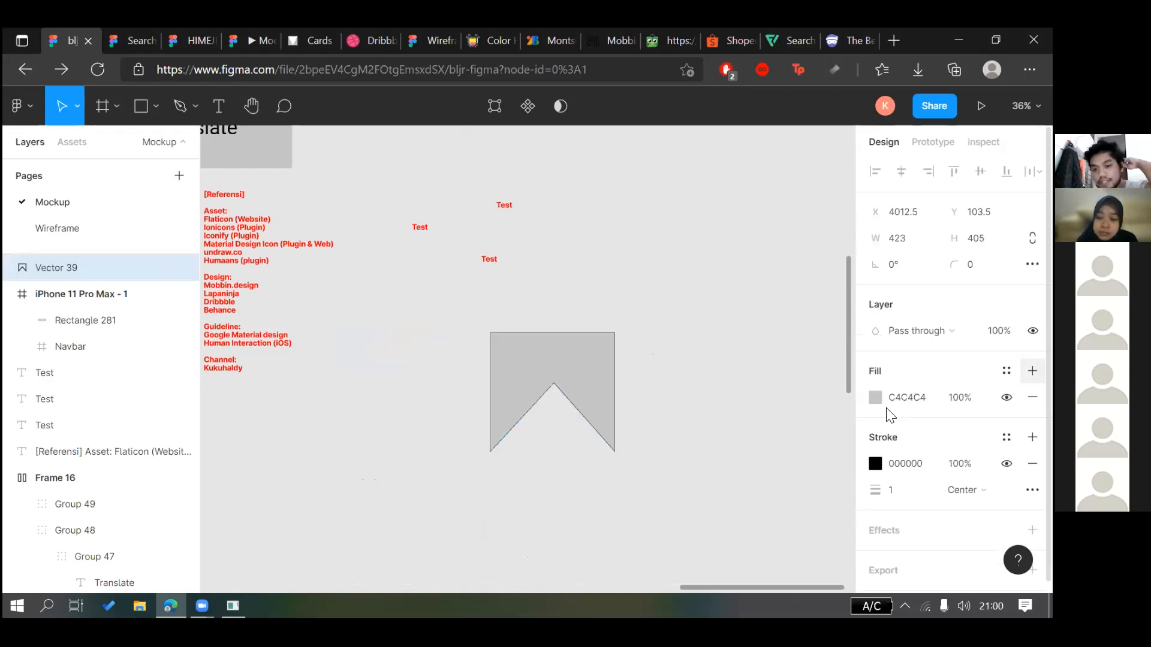
left_click(772, 409)
left_click(598, 433)
left_click(1032, 464)
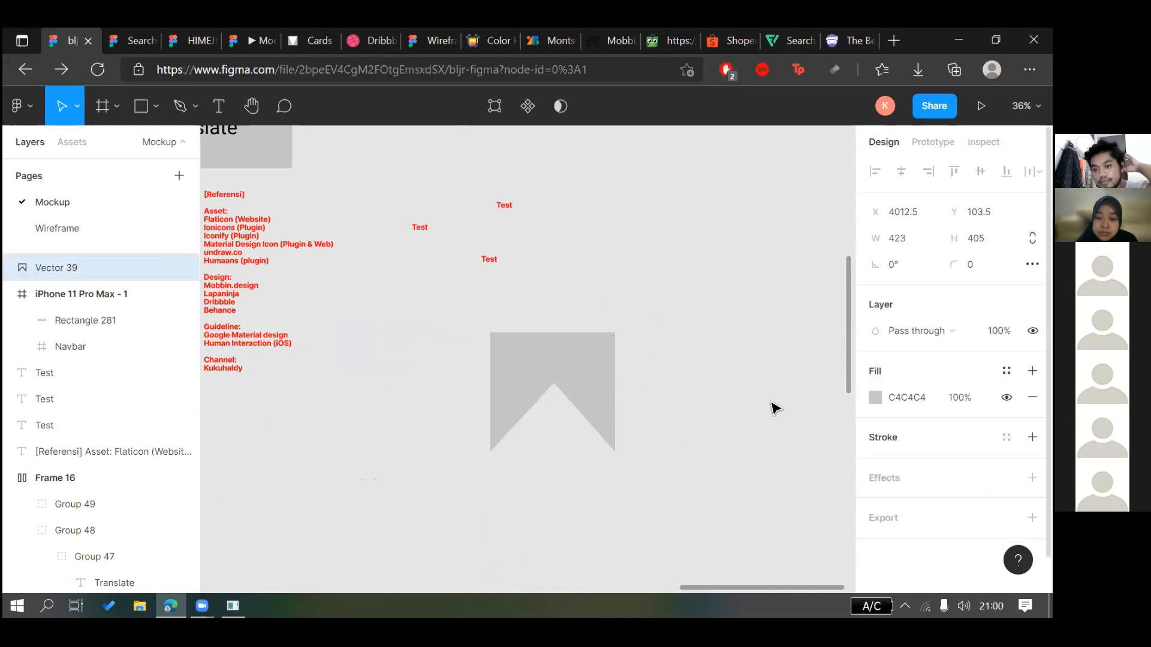
left_click(662, 382)
Adjust the notch apex vertex of the bookmark shape
left_click(574, 398)
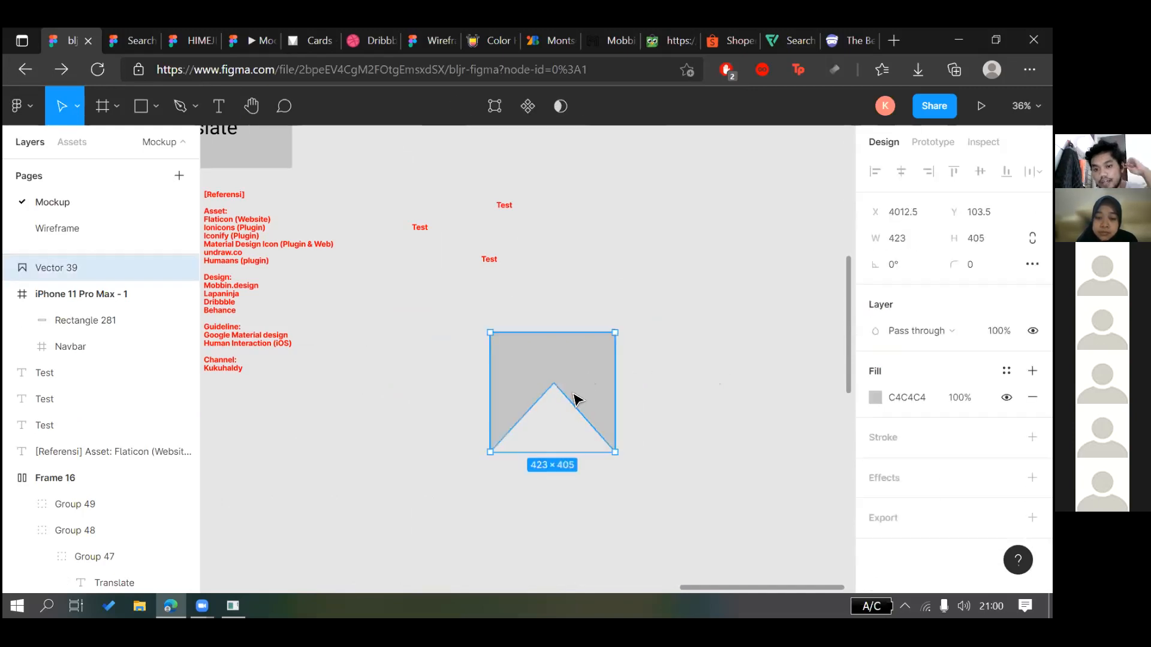
double_click(569, 398)
mouse_move(552, 384)
left_mouse_down()
mouse_move(560, 534)
mouse_move(550, 467)
mouse_move(560, 432)
mouse_move(555, 501)
mouse_move(558, 368)
mouse_move(565, 441)
mouse_move(560, 378)
left_mouse_up()
left_click(682, 388)
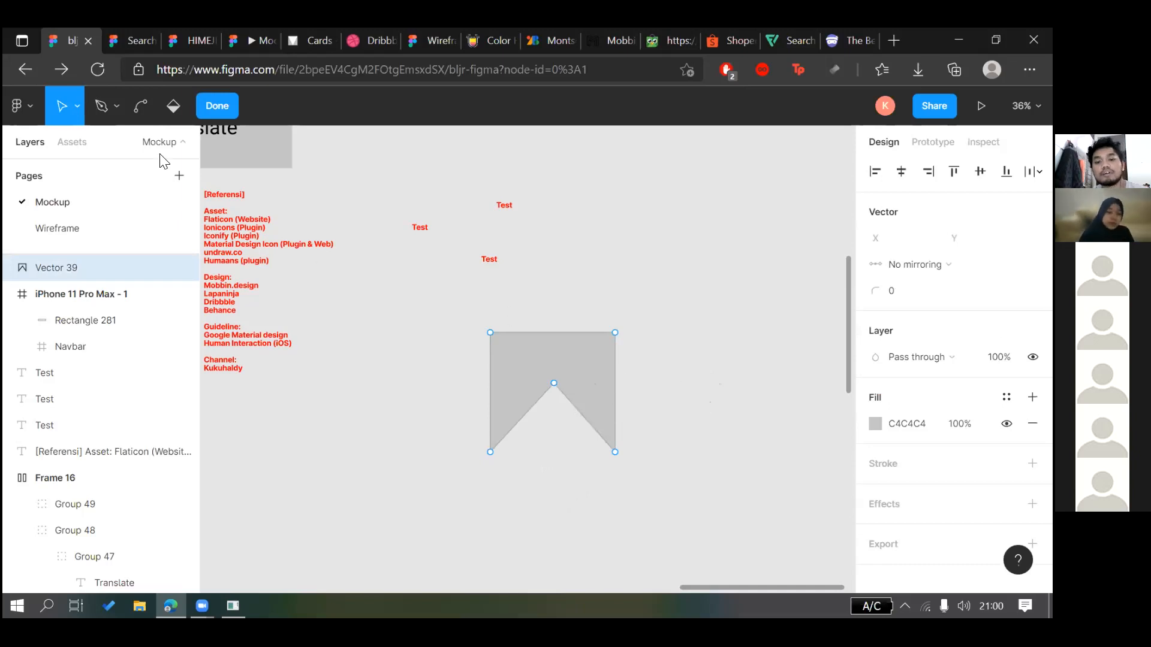
scroll(682, 388, "right", 1)
key("Escape")
key("Escape")
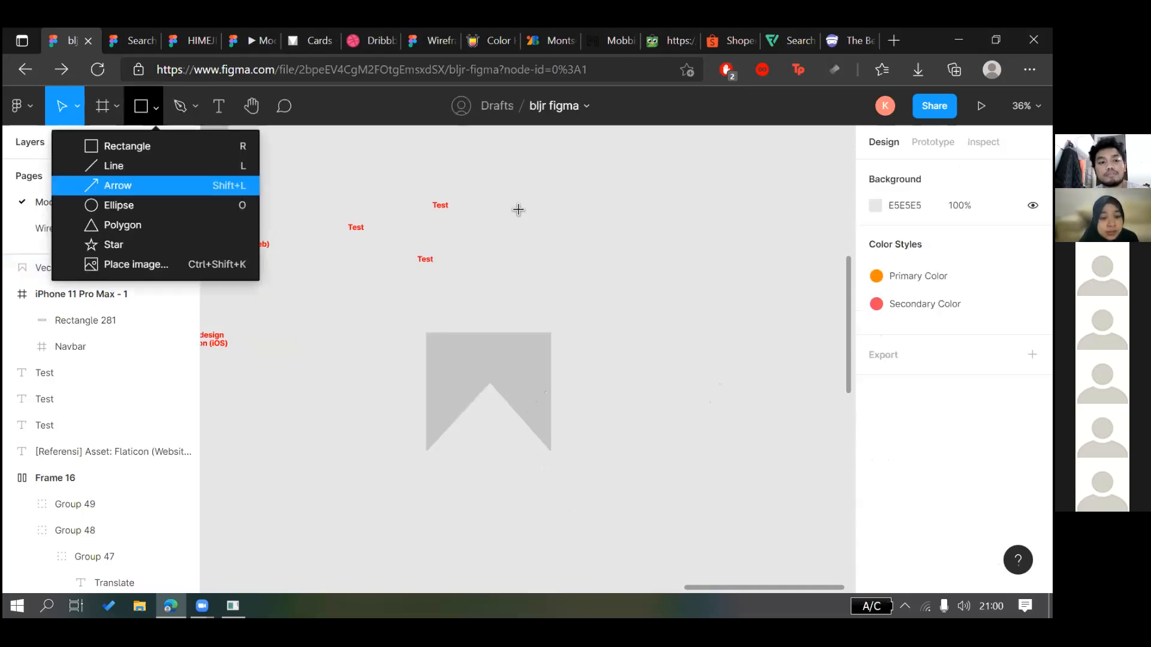
Draw a 287×287 circle above and to the right of the bookmark
left_click(129, 205)
mouse_move(588, 220)
left_mouse_down()
mouse_move(617, 248)
mouse_move(699, 277)
left_mouse_up()
left_click(702, 260)
left_click(652, 268)
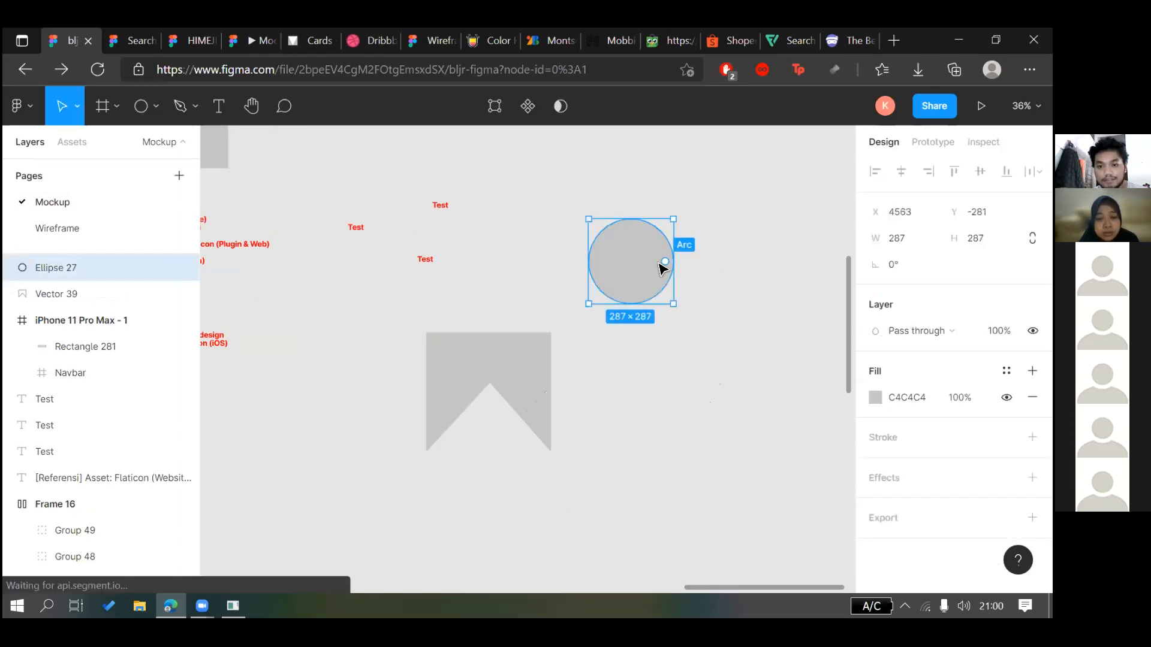
Try editing the circle's points, undo the flattened side, and leave point editing
double_click(655, 268)
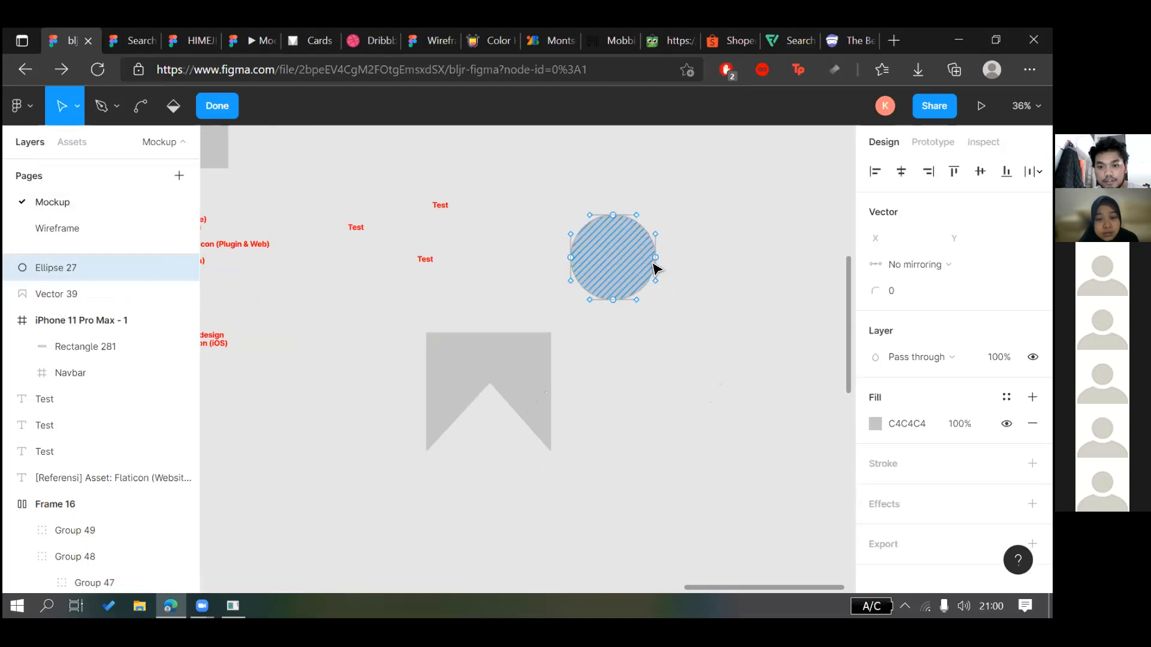
left_click_drag(655, 262, 627, 264)
key("ctrl+z")
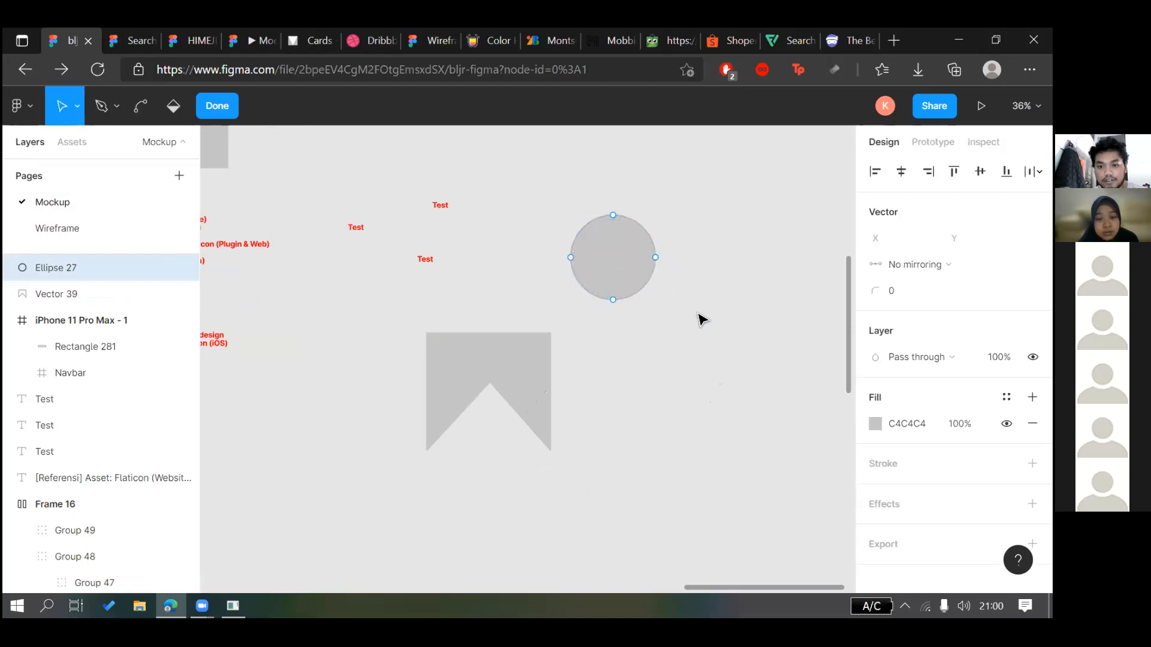
key("Escape")
key("Escape")
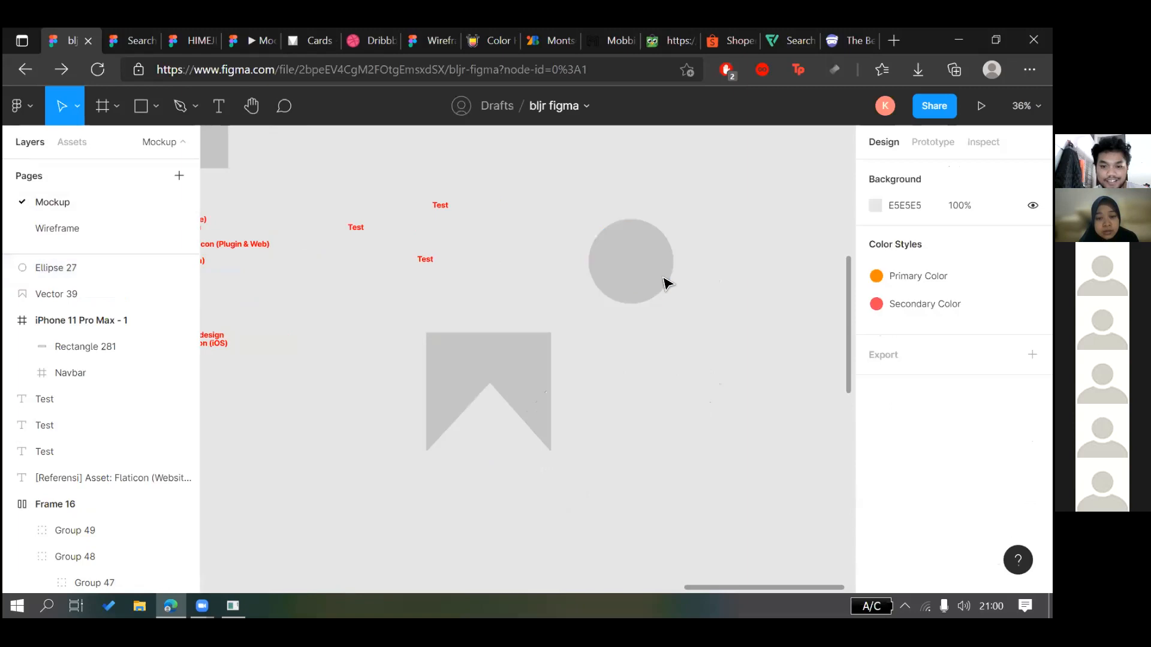
left_click(663, 261)
double_click(667, 263)
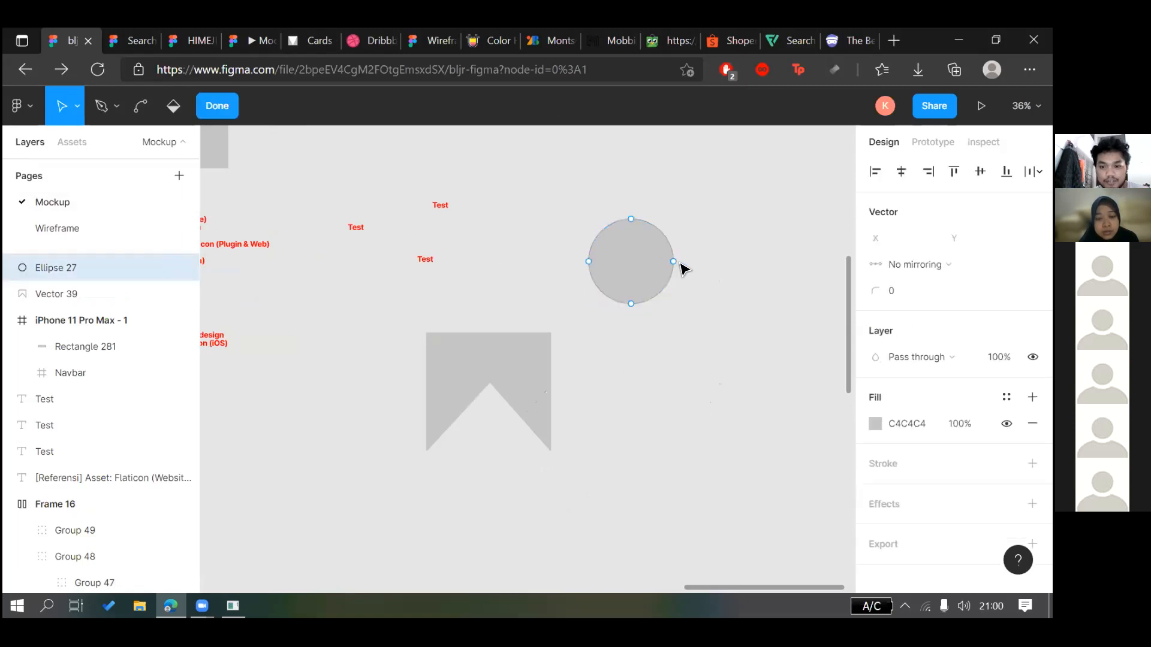
key("Escape")
Cut a wedge out of the circle, making an arc with about -84% sweep
mouse_move(650, 297)
left_mouse_down()
mouse_move(628, 301)
mouse_move(642, 295)
left_mouse_up()
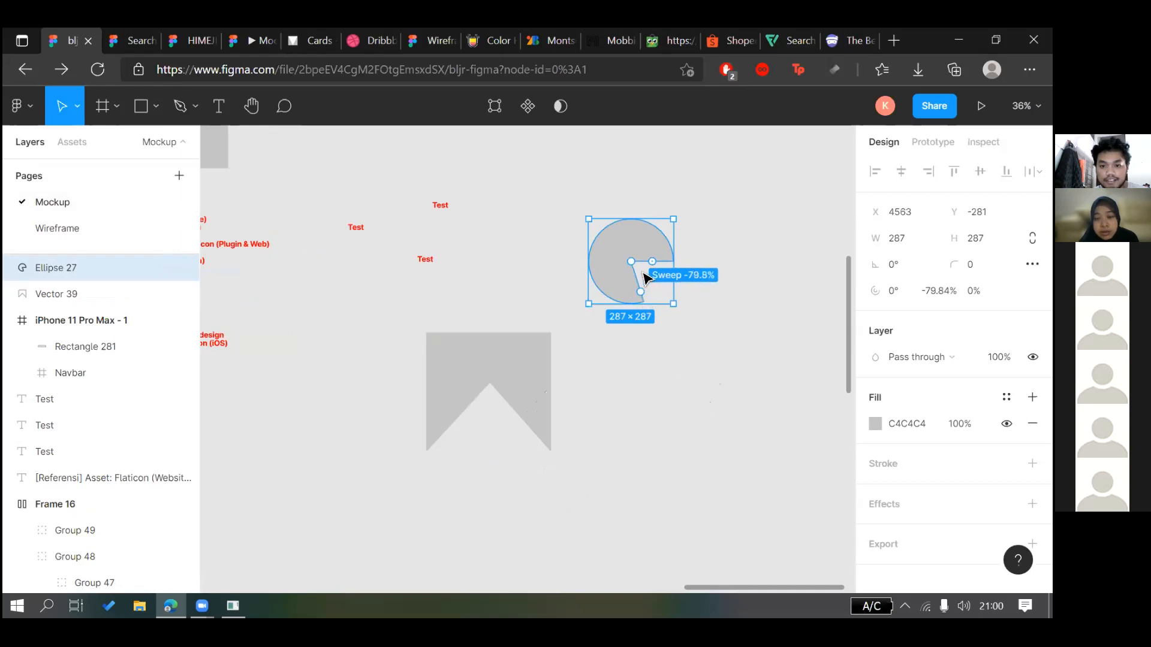
left_click_drag(619, 256, 604, 243)
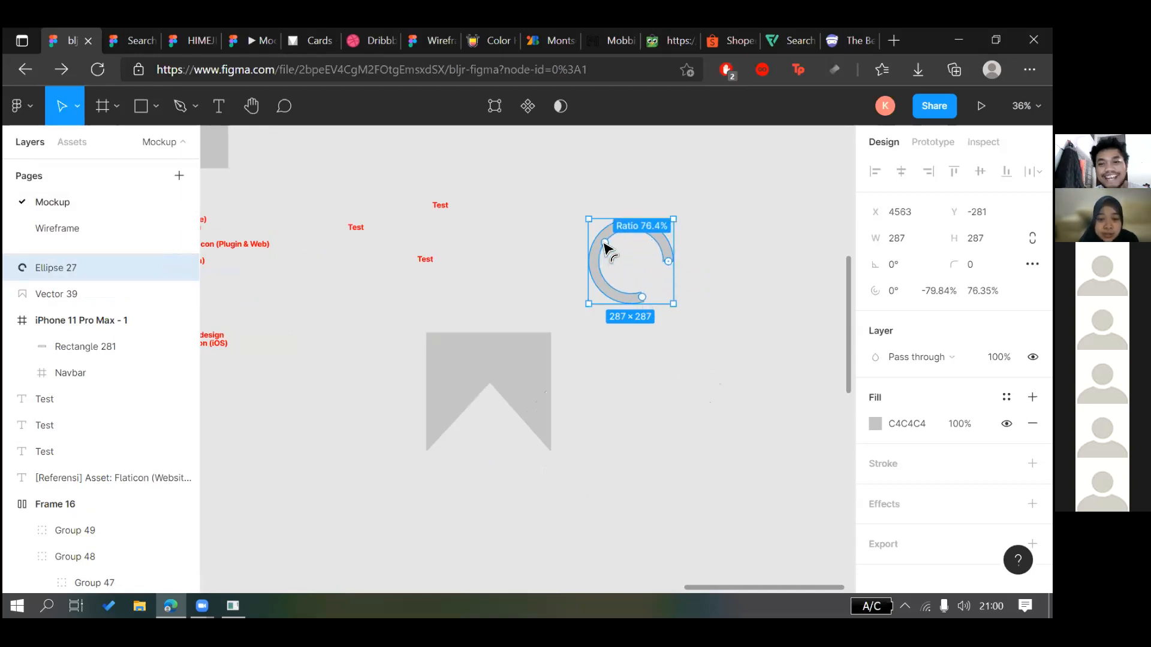
left_click(661, 346)
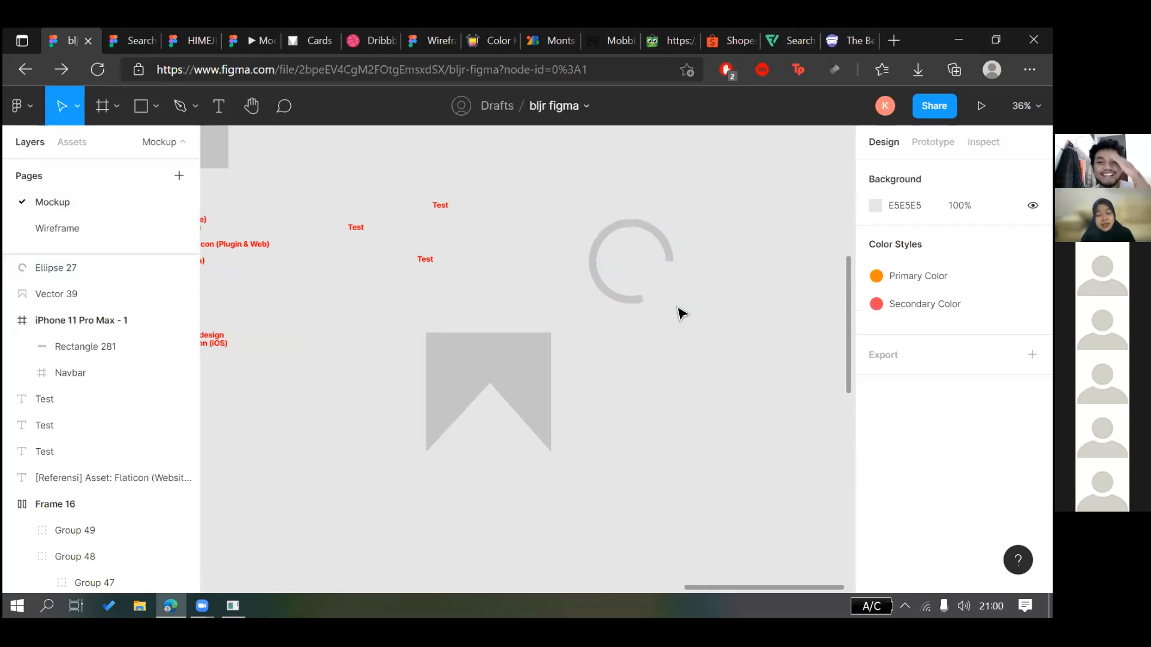
key("ctrl+z")
key("ctrl+z")
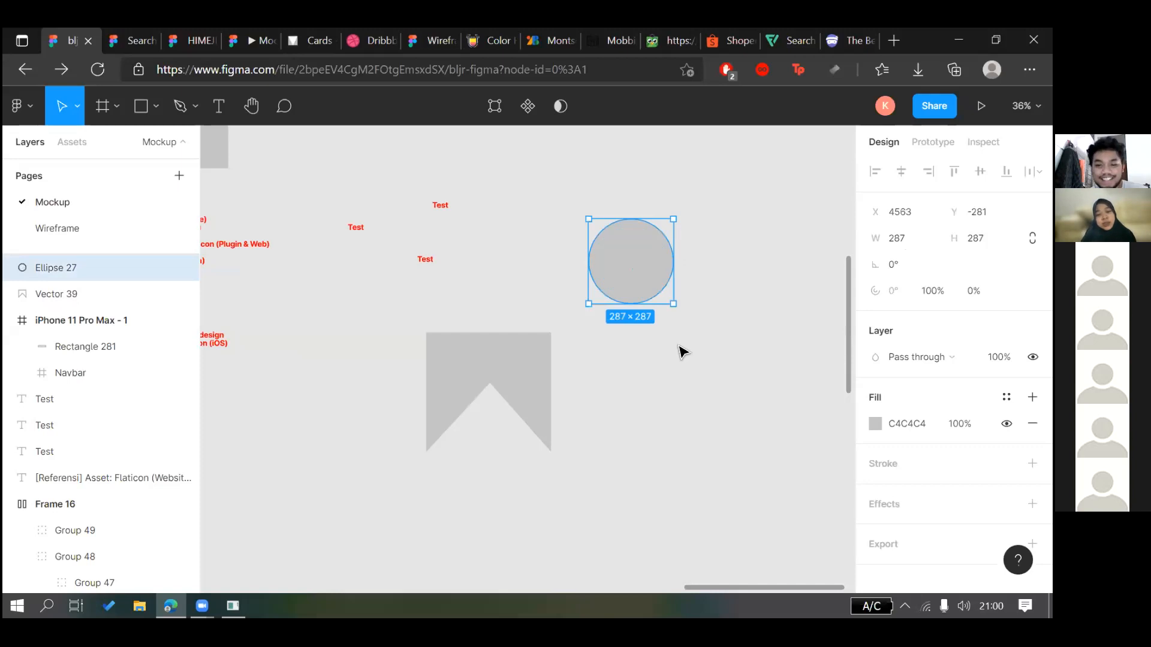
left_click_drag(673, 261, 604, 253)
Round the ring's arc ends with a corner radius of 10
left_click(691, 395)
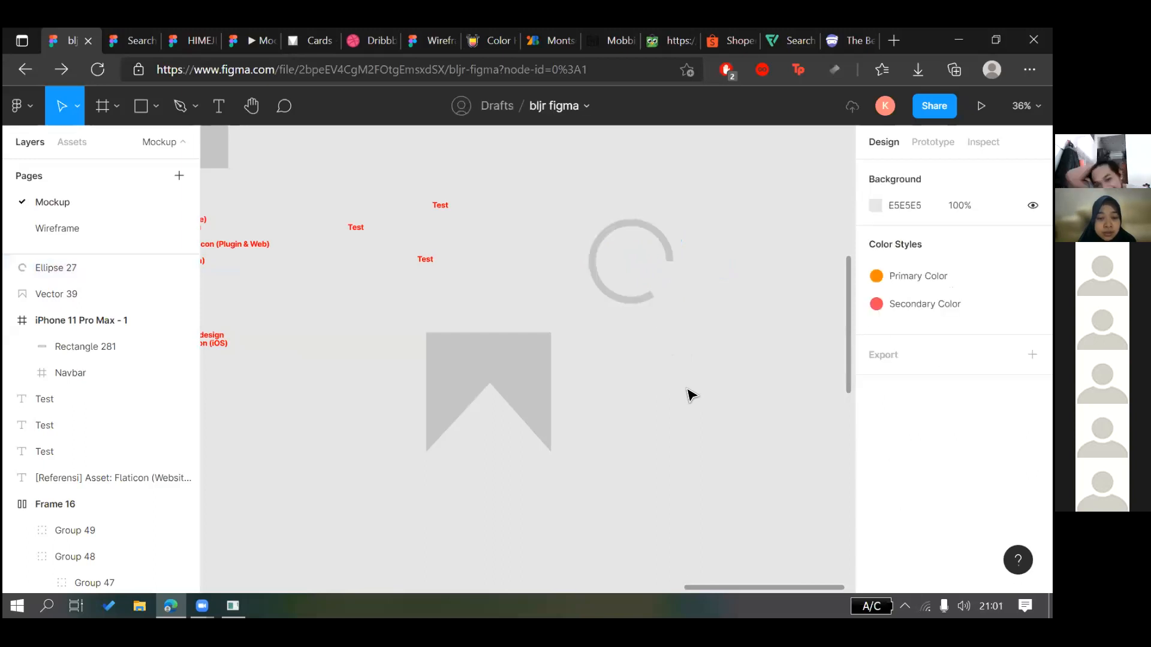
left_click(632, 300)
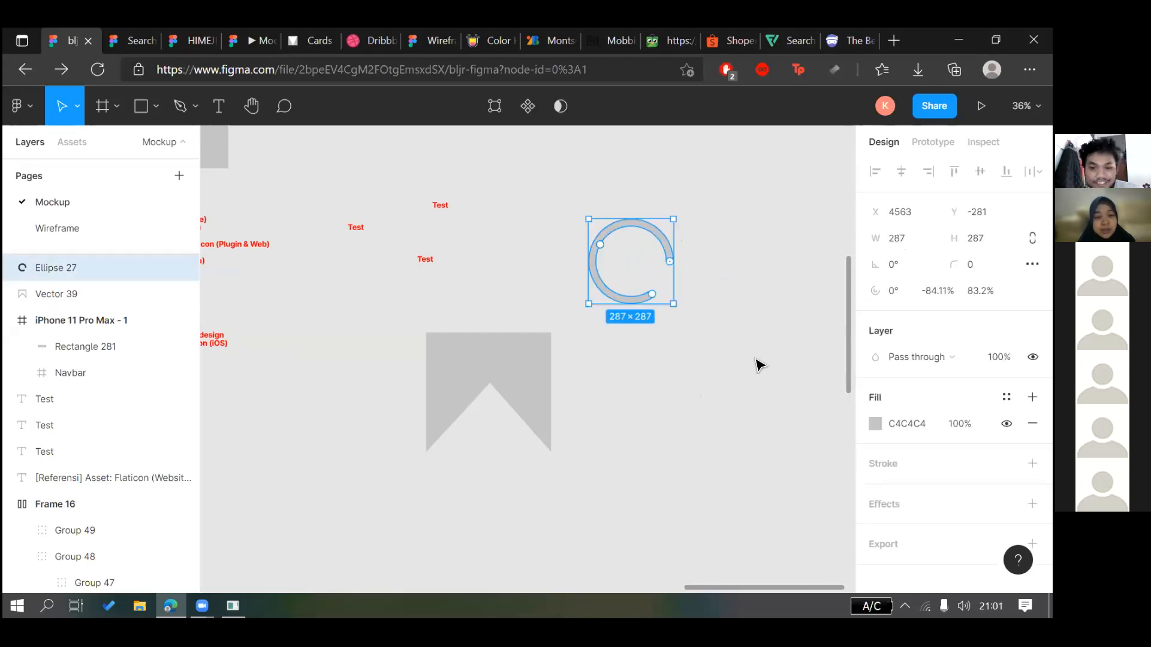
left_click(971, 265)
type("10")
key("Return")
Duplicate the ring with Ctrl+D and nudge the copy up onto the original
left_click(727, 350)
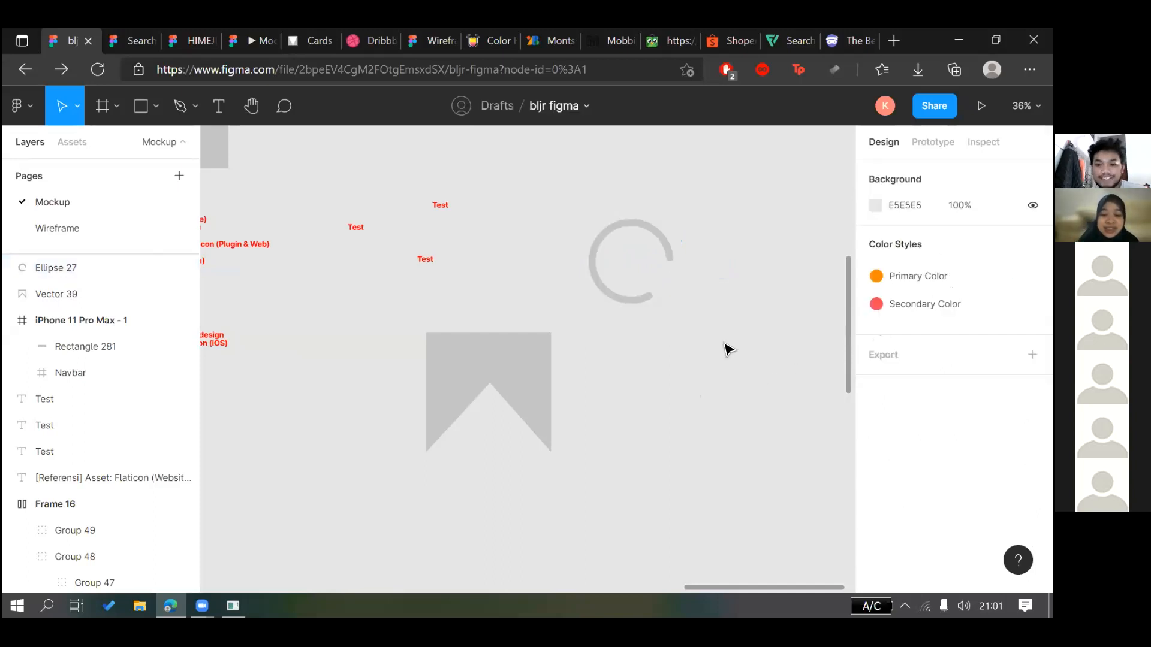
scroll(686, 313, "up", 4)
left_click(634, 215)
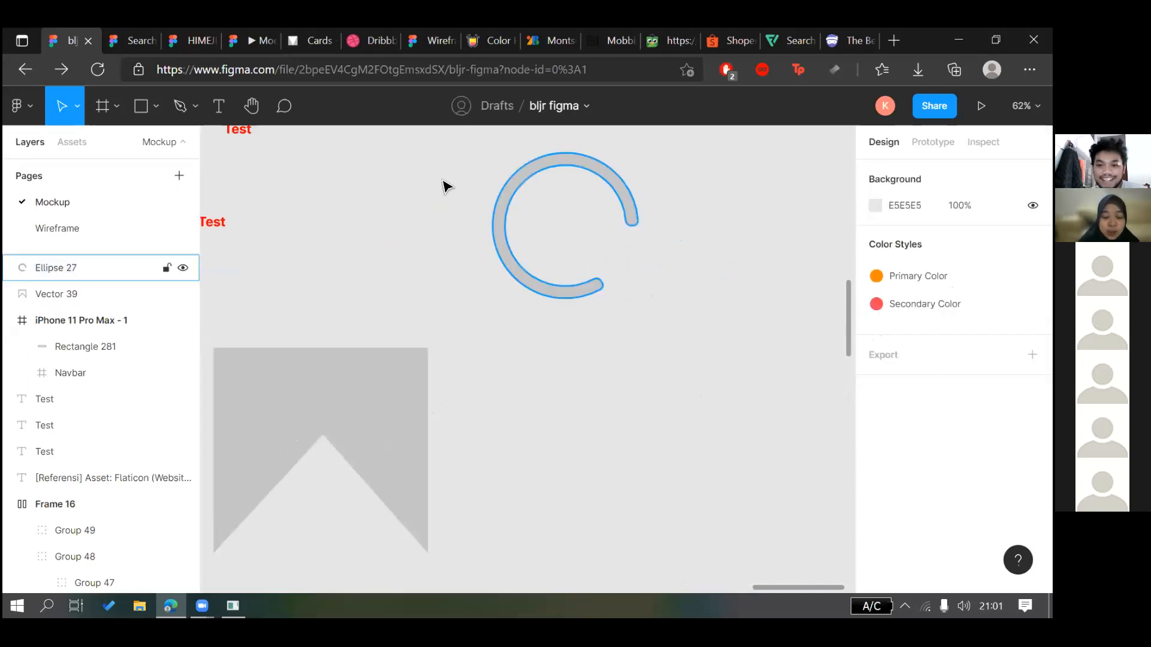
key("Return")
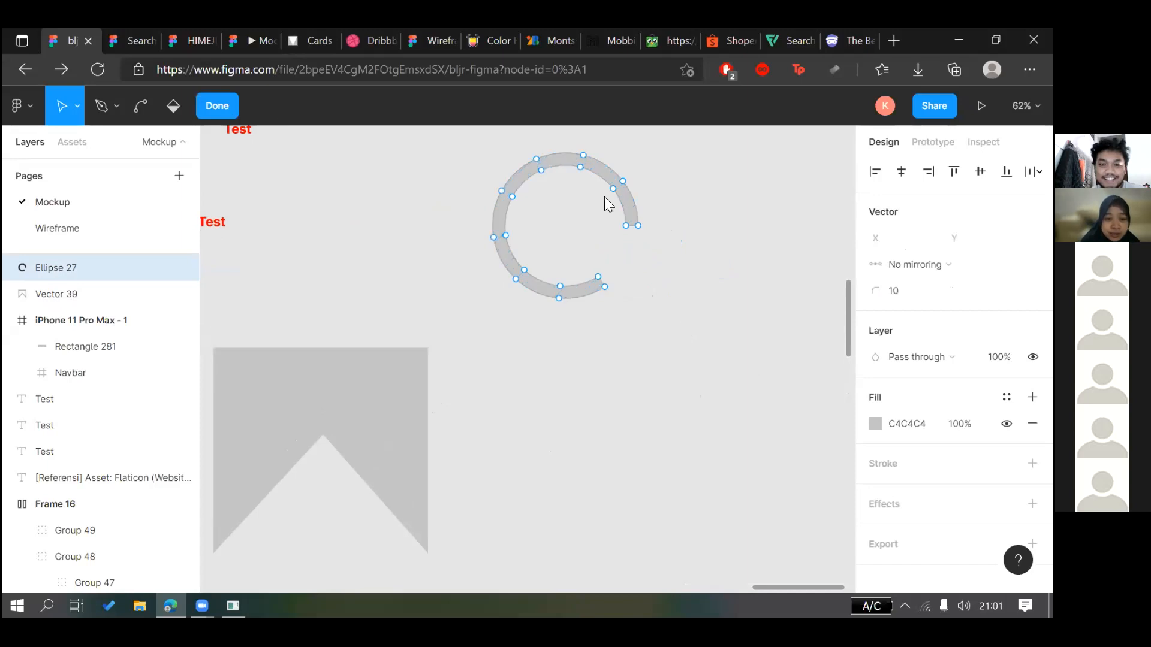
key("Escape")
key("ctrl+d")
key("shift+Up")
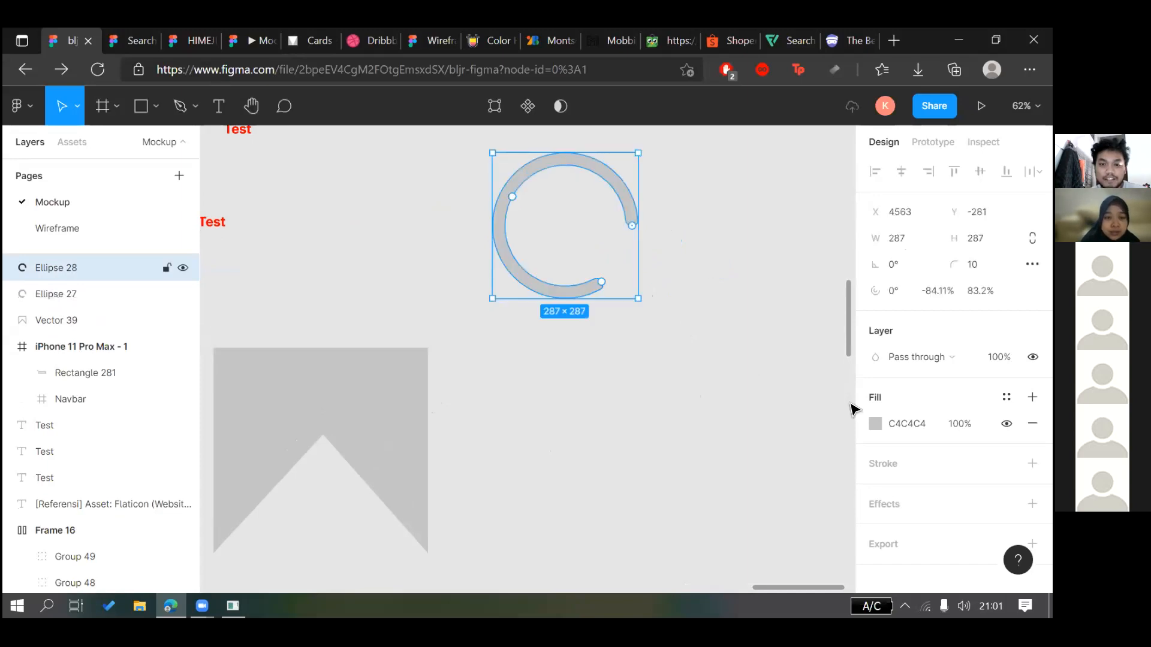
left_click(875, 424)
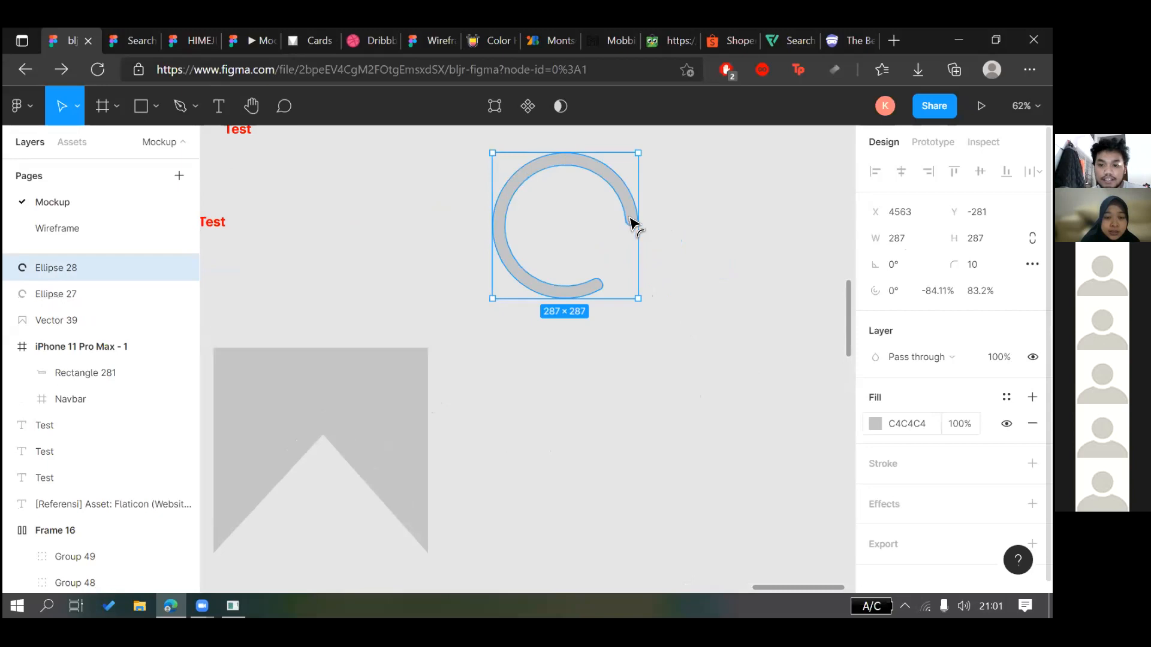
type("944545")
left_click_drag(611, 194, 610, 181)
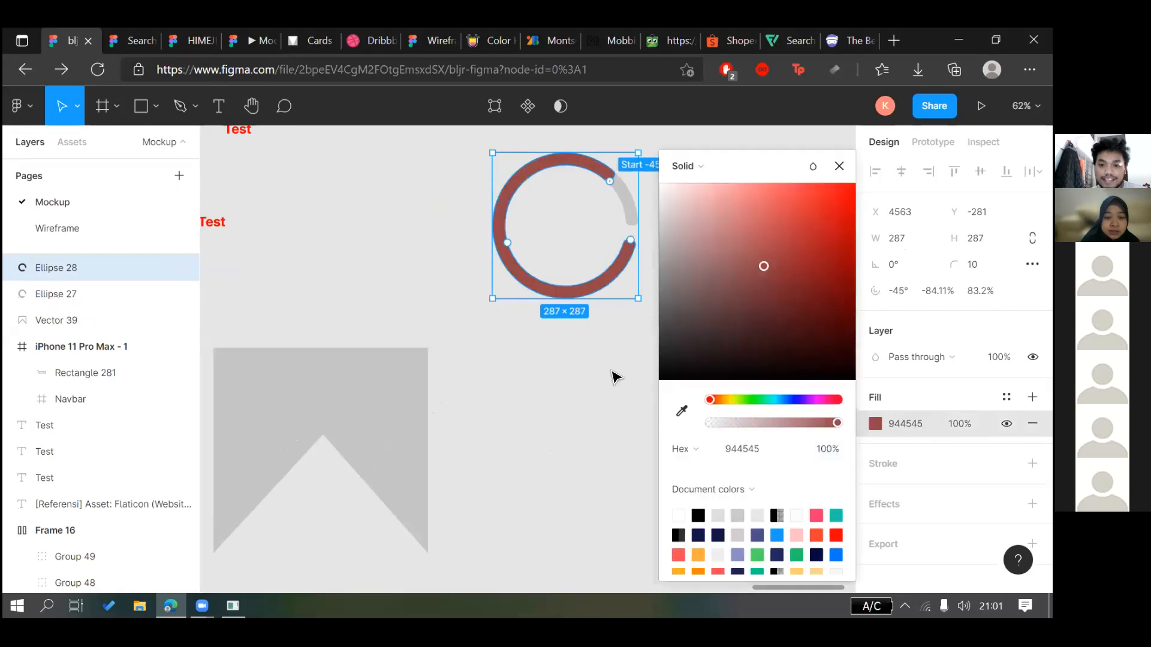
key("Escape")
key("Escape")
scroll(709, 360, "down", 5)
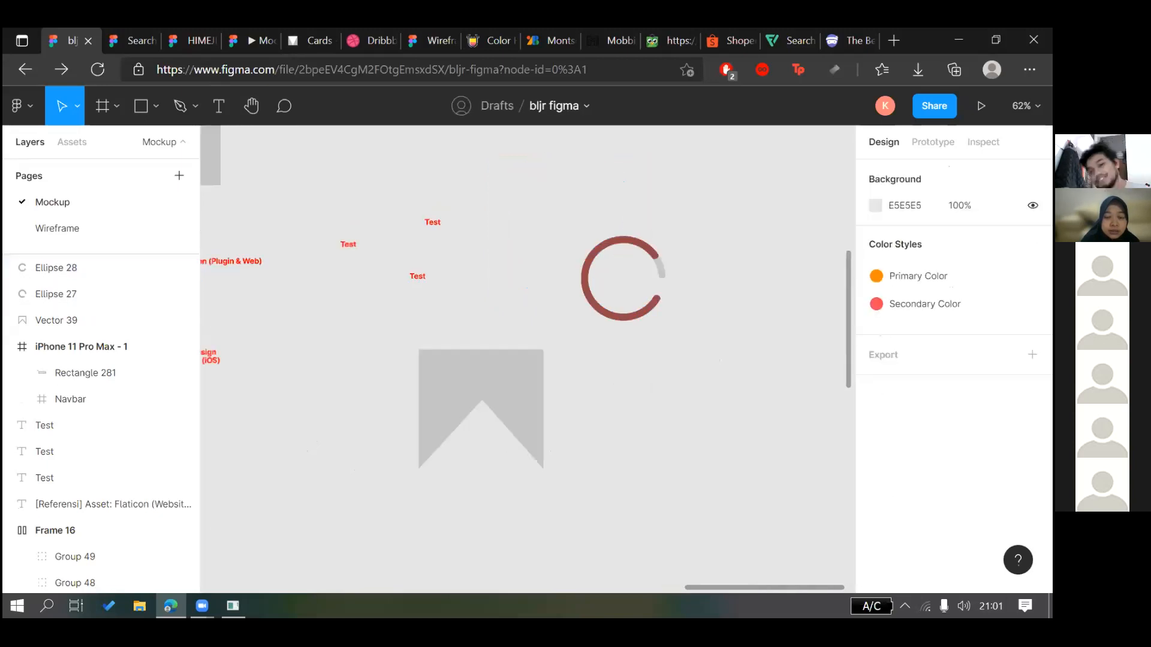
scroll(709, 387, "up", 2)
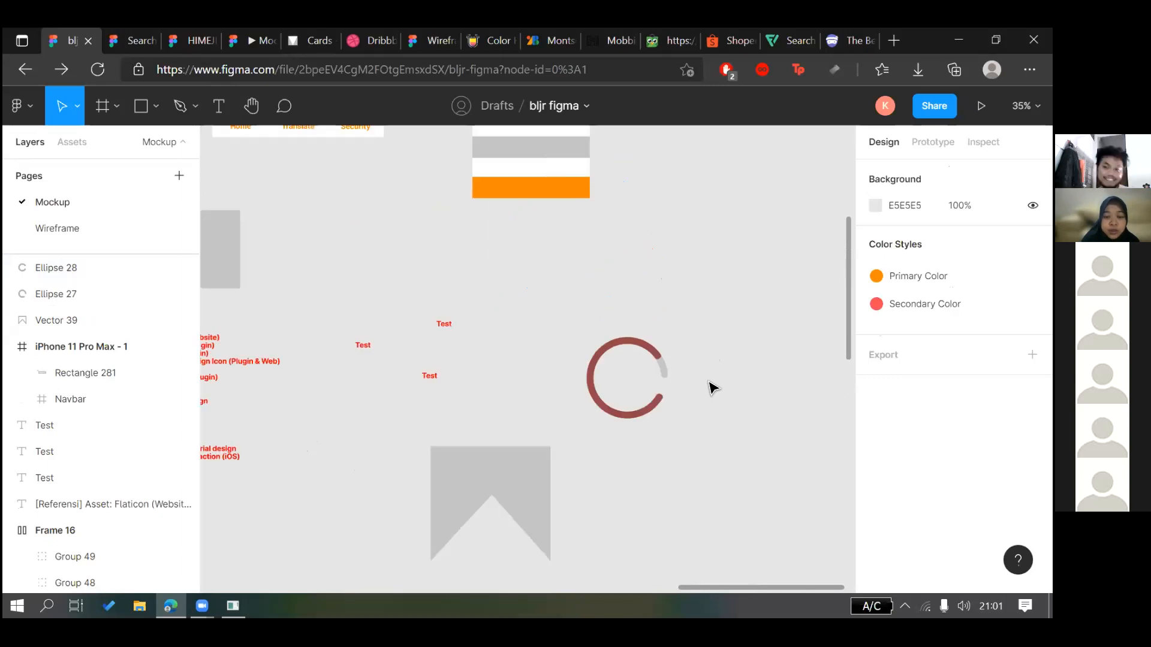
scroll(683, 302, "up", 3)
scroll(683, 302, "down", 4)
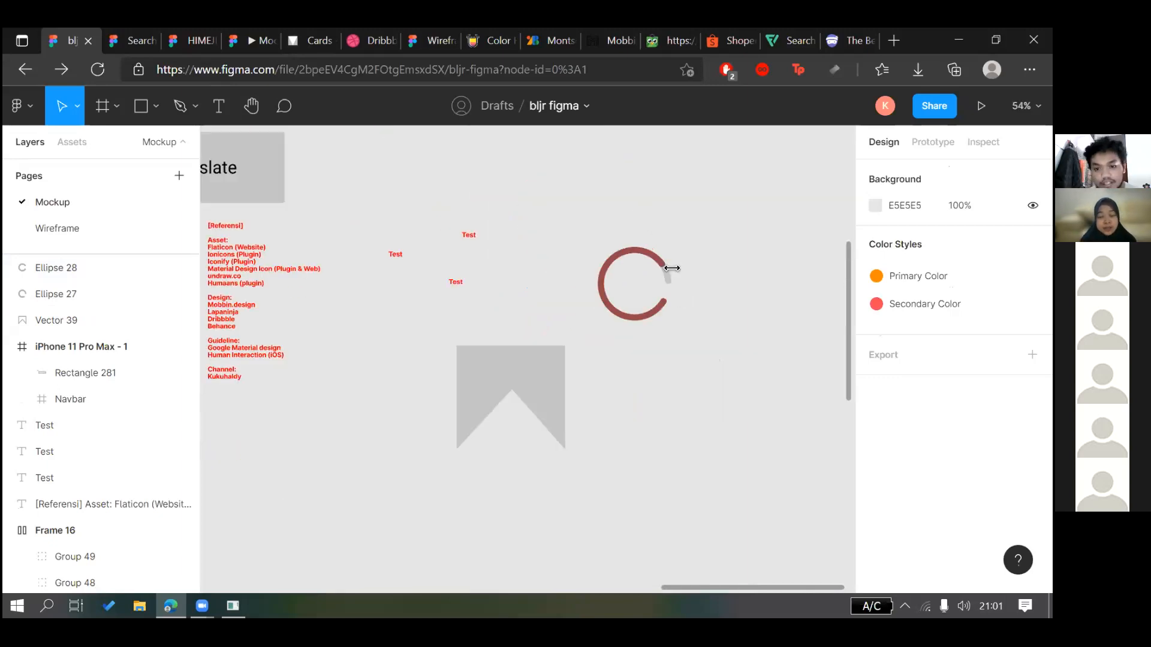
left_click(663, 270)
mouse_move(662, 270)
left_mouse_down()
mouse_move(652, 265)
mouse_move(661, 313)
mouse_move(683, 282)
mouse_move(664, 275)
left_mouse_up()
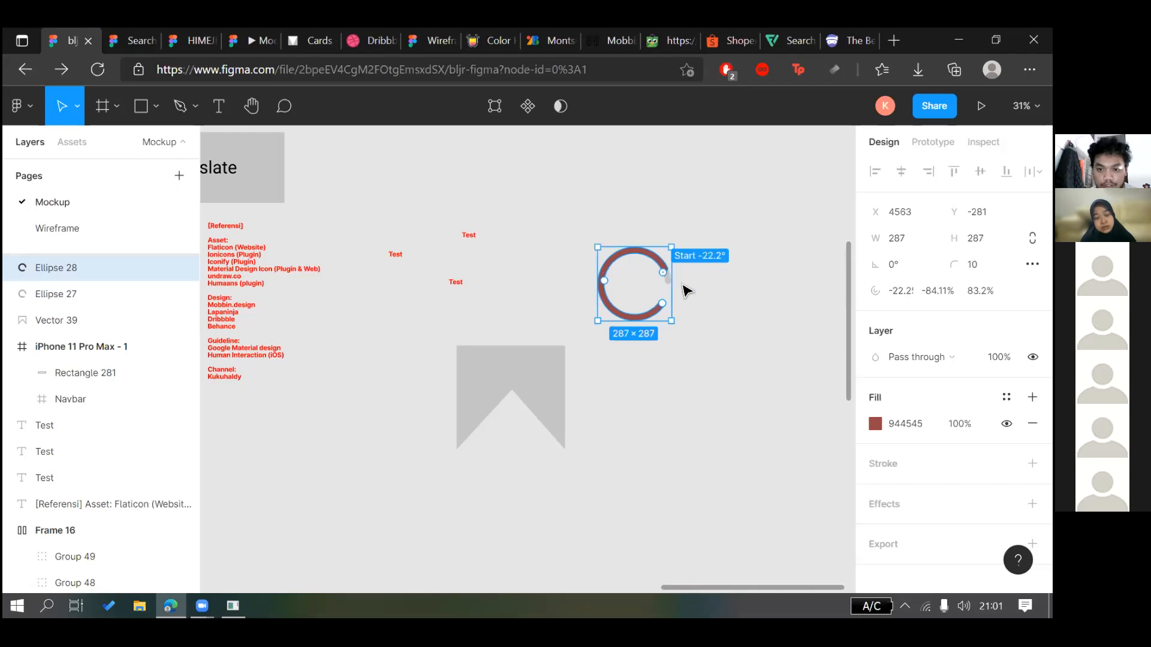
key("Return")
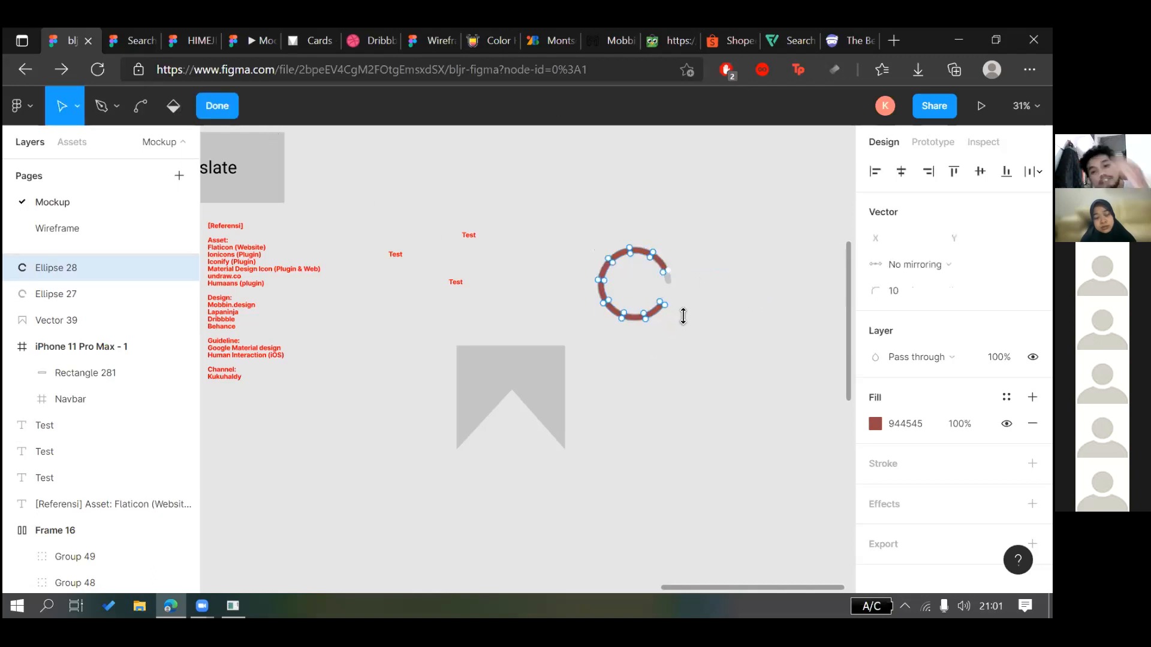
key("Escape")
key("Escape")
scroll(694, 321, "down", 3)
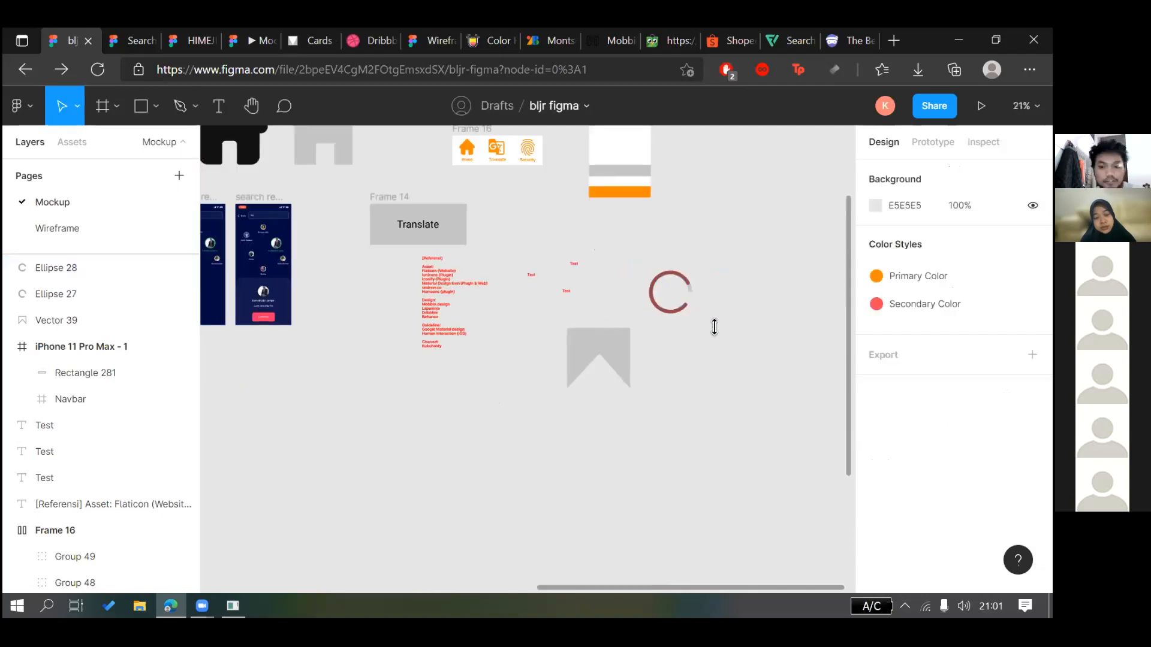
scroll(714, 326, "down", 2)
scroll(714, 327, "up", 5)
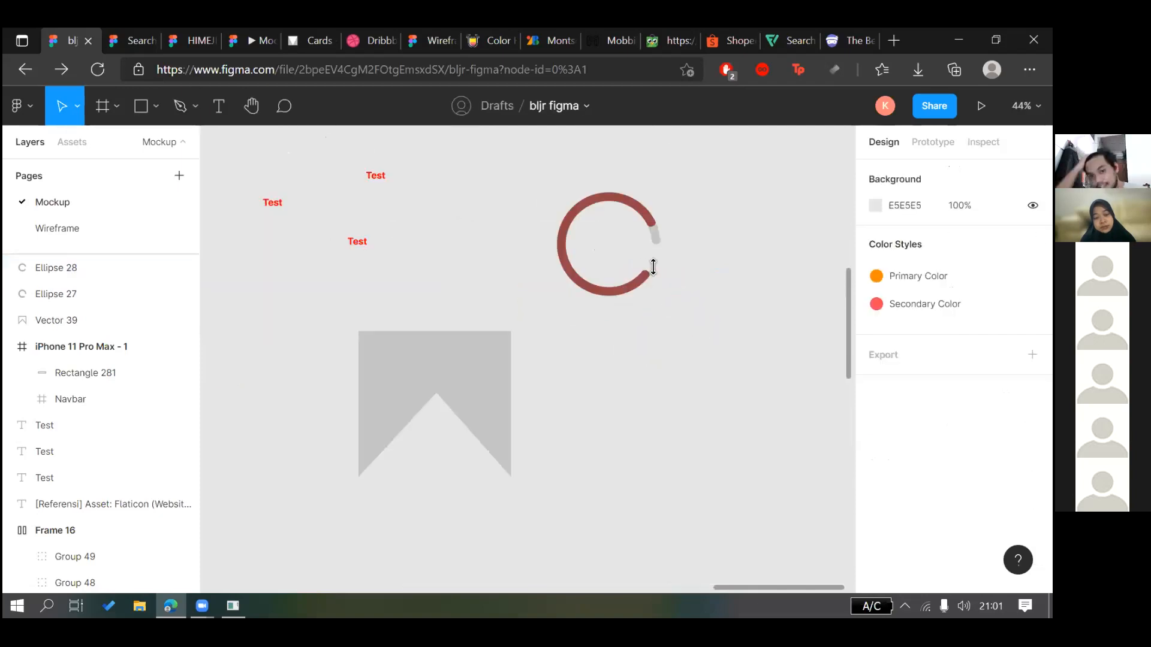
Move the grey bookmark shape further left and slightly up, away from the spinner
left_click(656, 235)
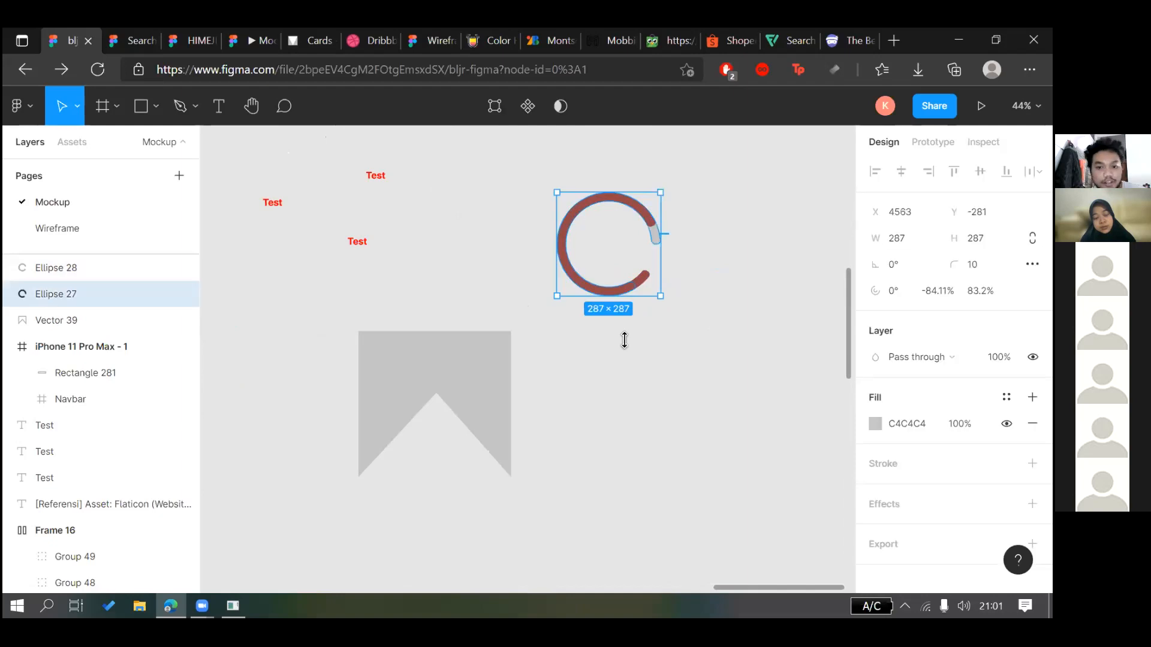
left_click(630, 287, "shift")
scroll(656, 336, "down", 3)
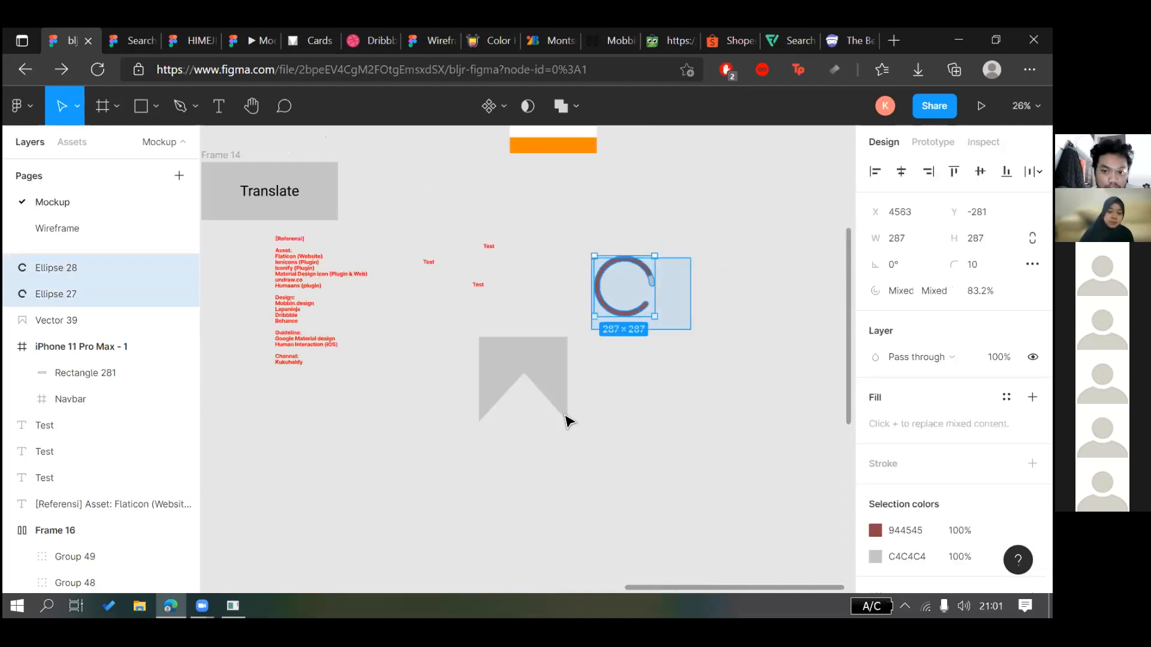
left_click(617, 403)
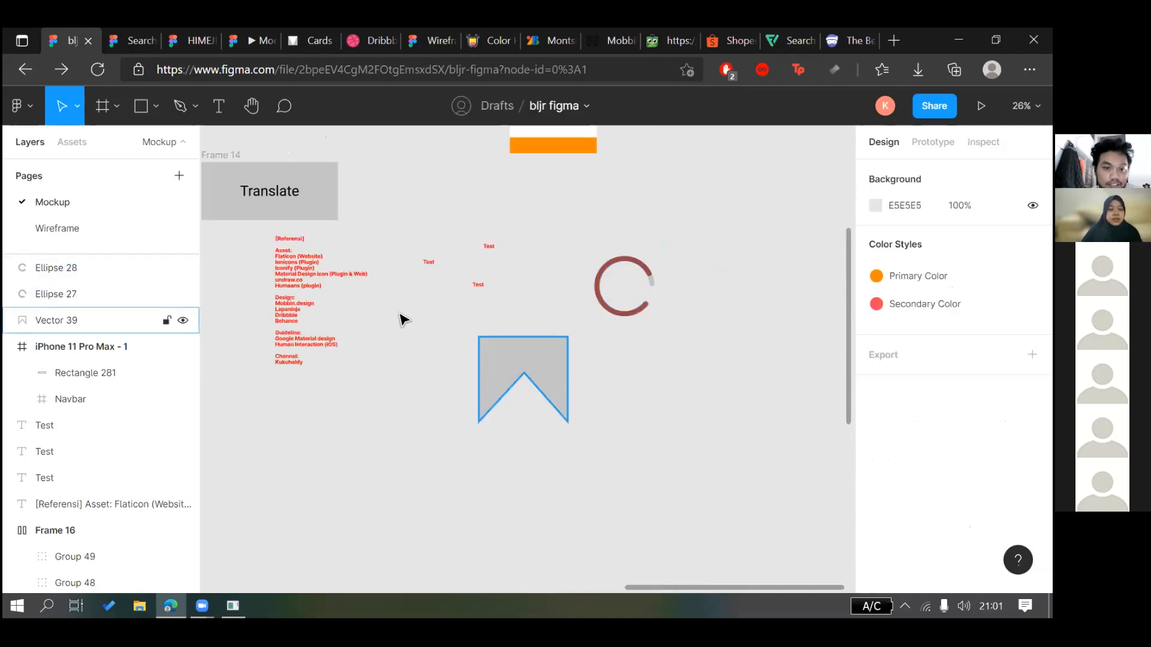
mouse_move(548, 367)
left_mouse_down()
mouse_move(665, 318)
mouse_move(548, 354)
left_mouse_up()
left_click(718, 407)
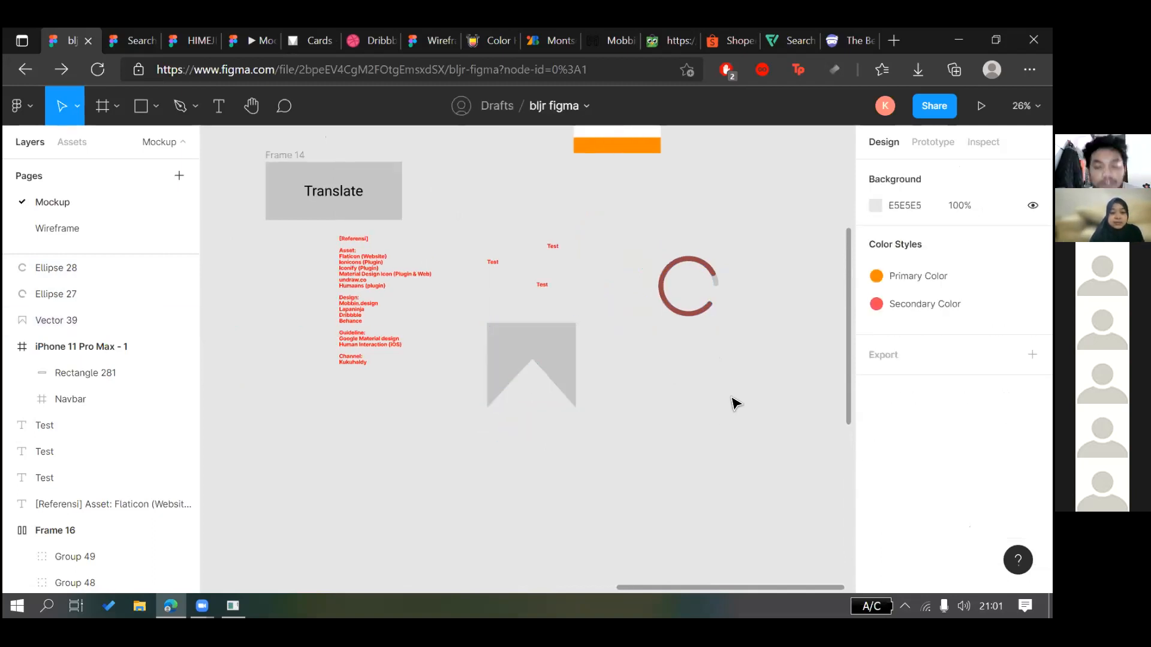
scroll(462, 352, "left", 1)
scroll(652, 376, "down", 3)
scroll(676, 364, "up", 3)
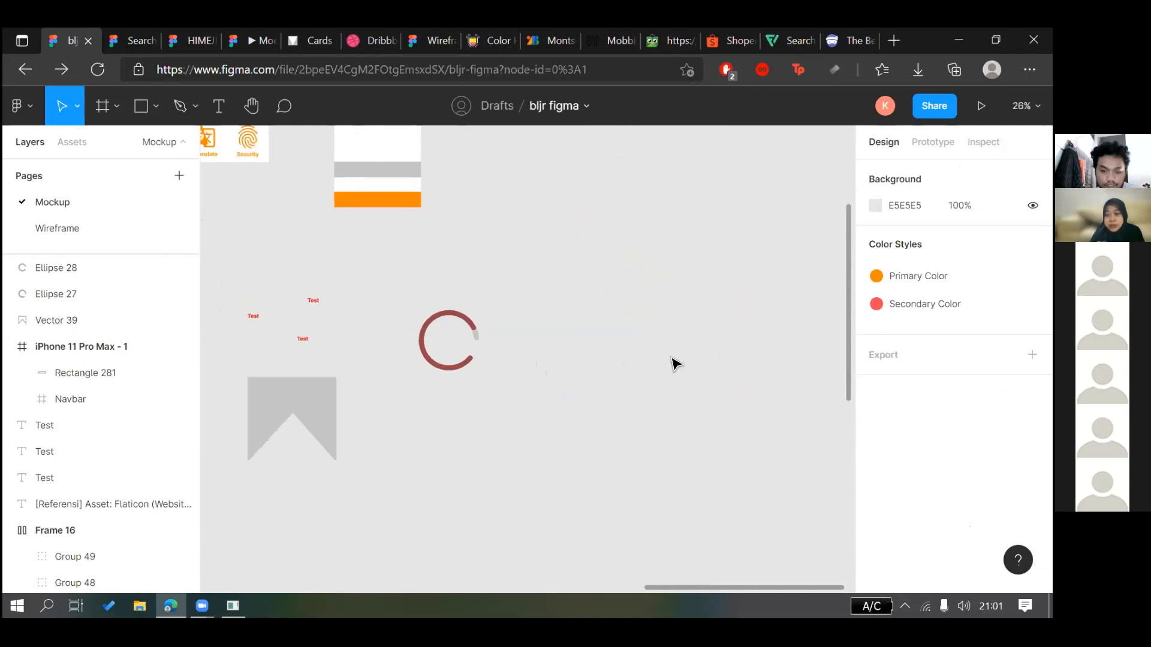
scroll(683, 364, "left", 4)
scroll(709, 386, "right", 1)
scroll(721, 377, "up", 1)
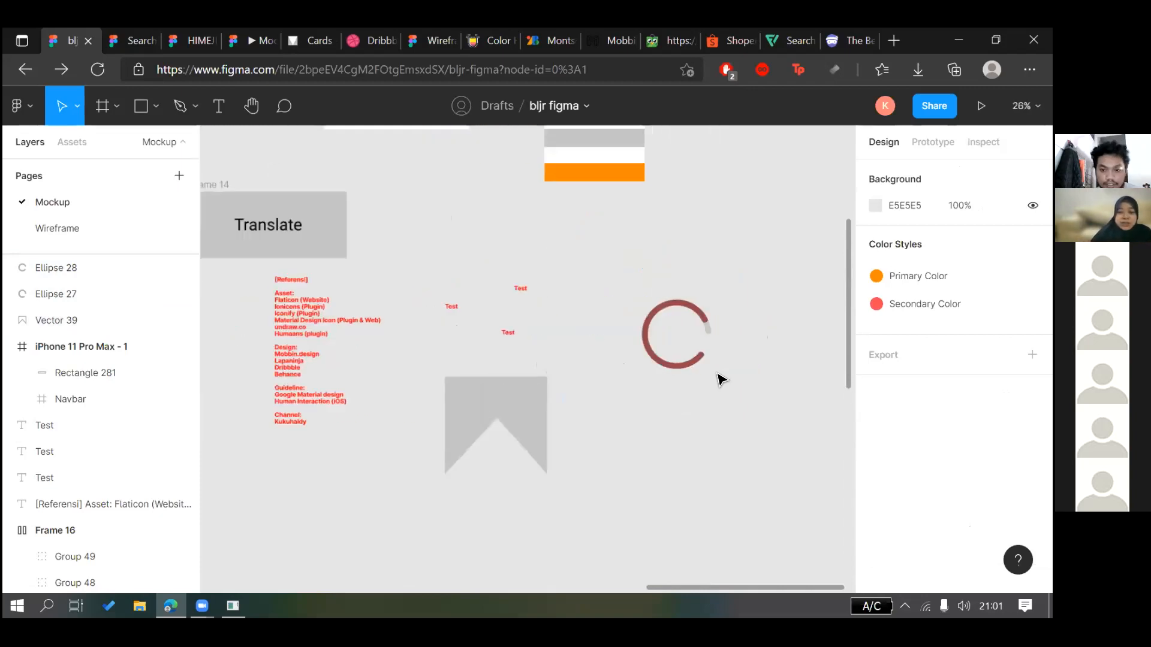
scroll(700, 302, "up", 2)
scroll(697, 302, "down", 1)
Try rotating the red arc's start point around the ring, then undo the change
left_click(688, 298)
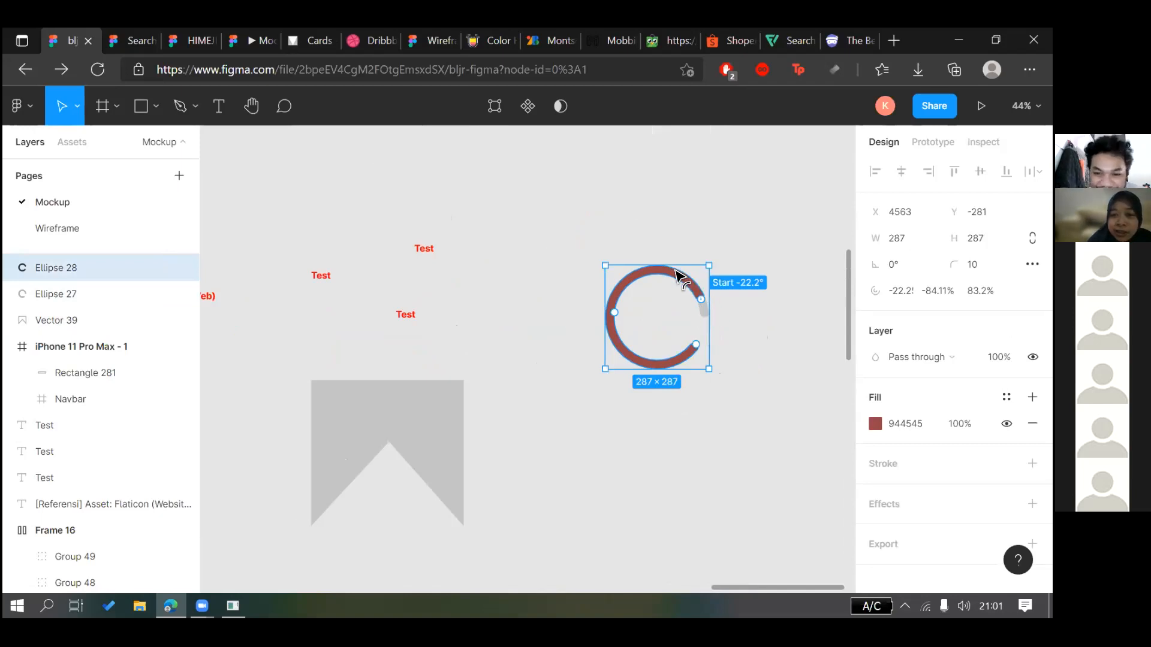
left_click_drag(701, 298, 629, 358)
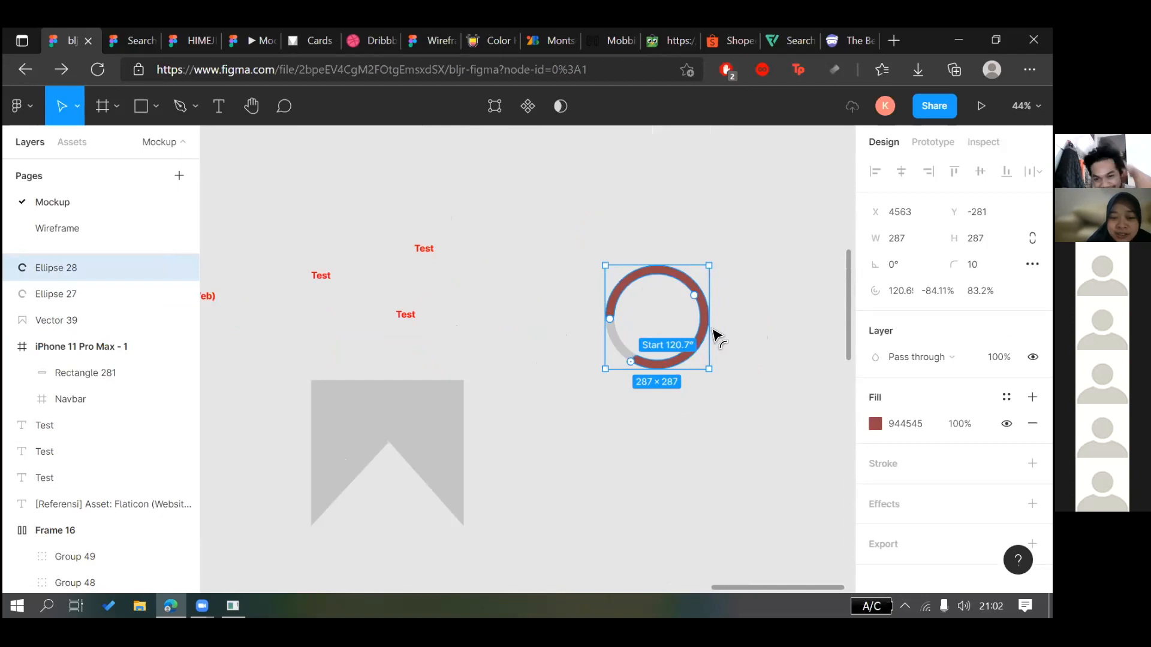
left_click_drag(694, 296, 704, 364)
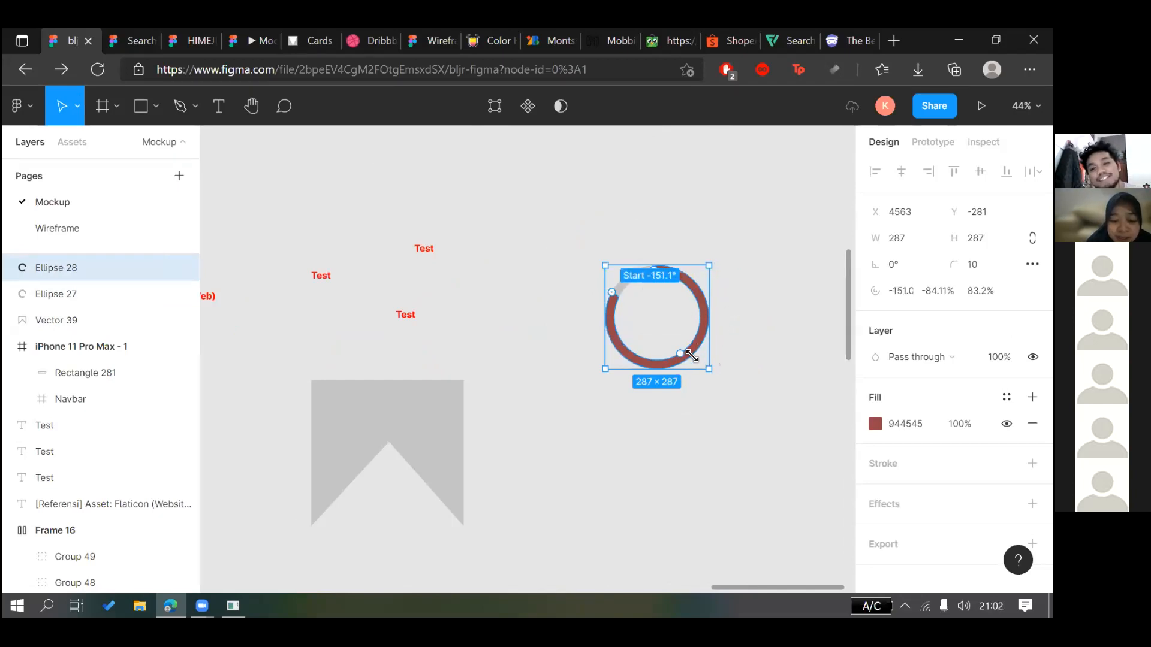
key("ctrl+z")
key("ctrl+z")
key("ctrl+shift+z")
left_click(700, 394)
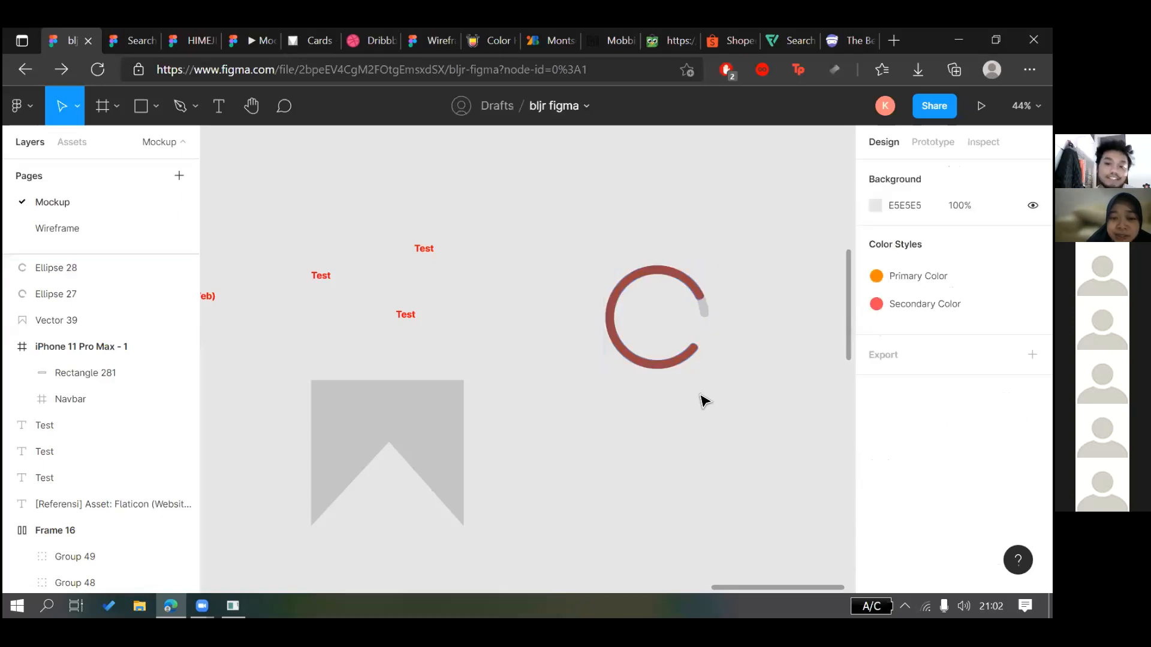
scroll(704, 401, "down", 3)
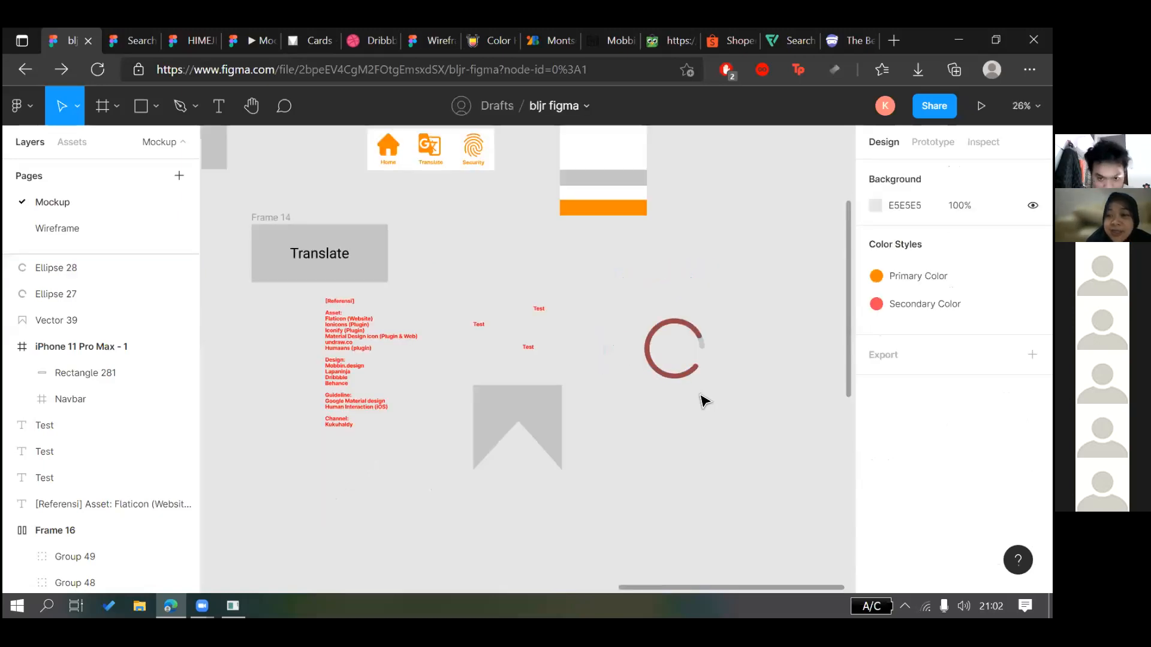
scroll(584, 443, "up", 3)
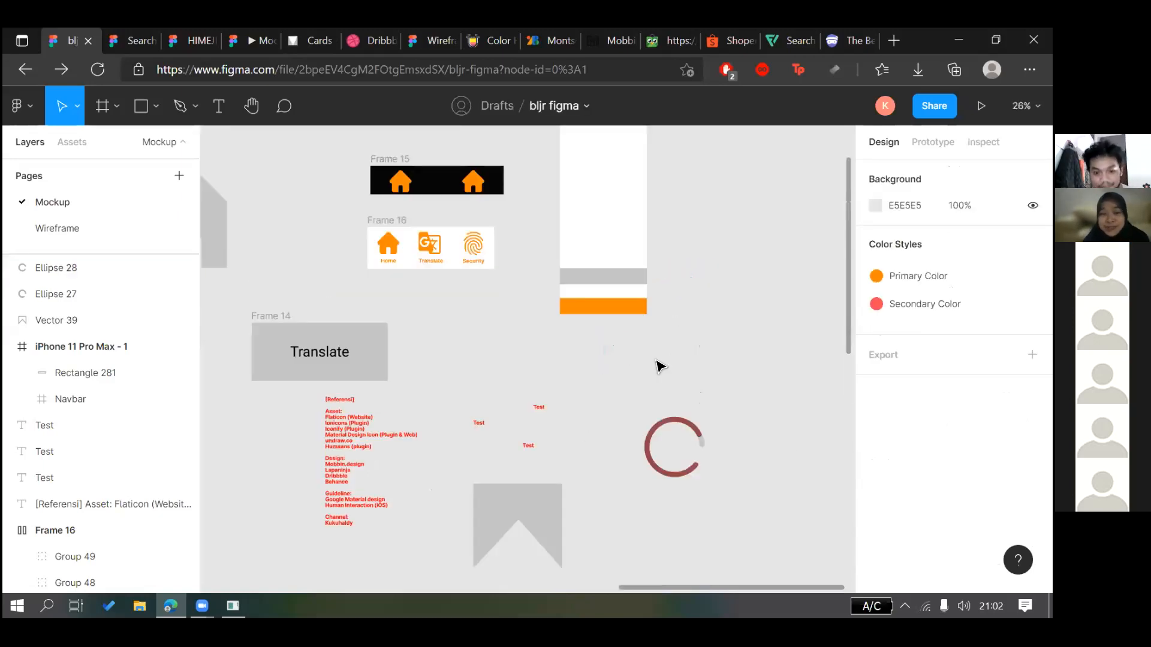
scroll(659, 365, "down", 1)
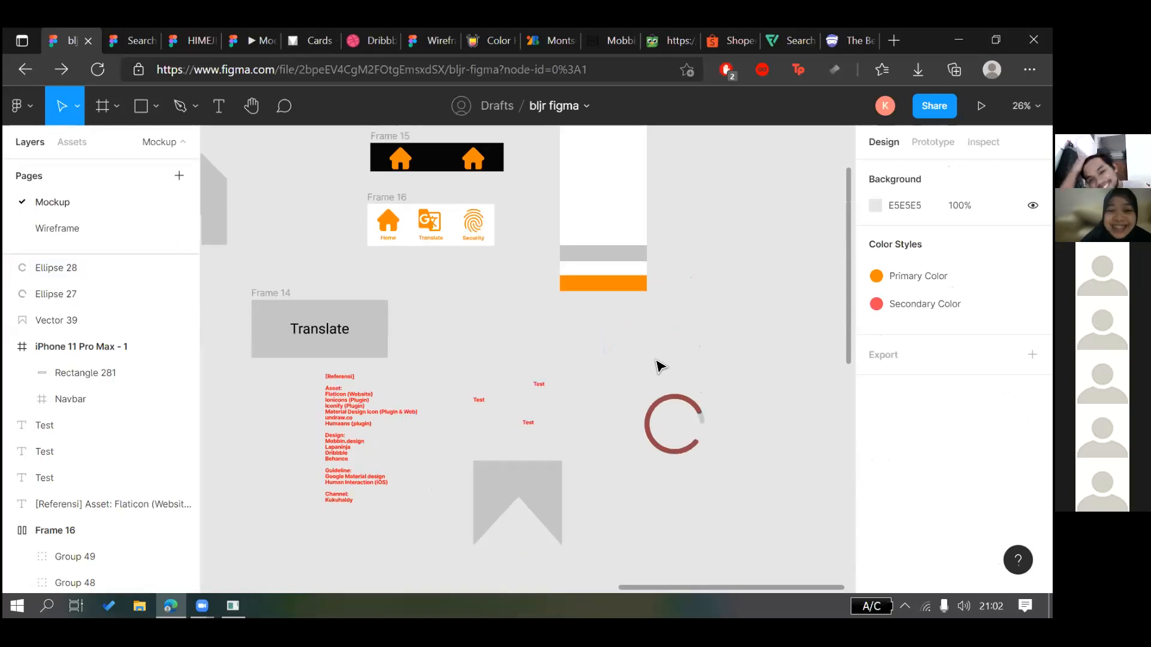
scroll(659, 366, "left", 3)
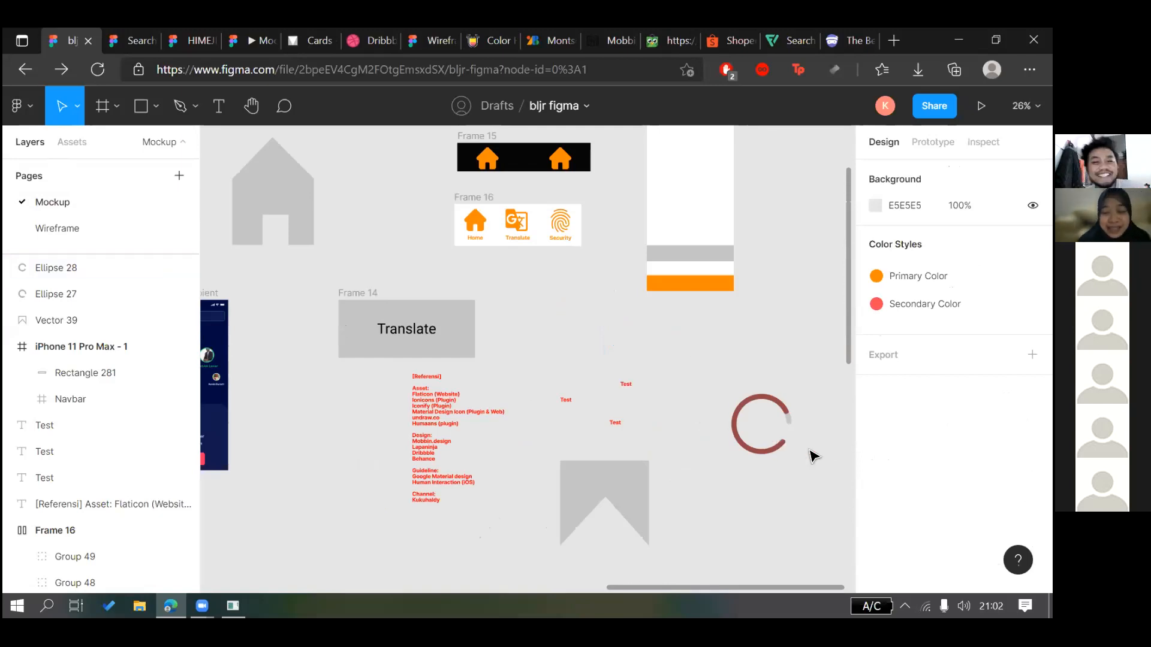
Check the red arc's path, box-select both spinner rings, then clear the selection
scroll(812, 457, "up", 5)
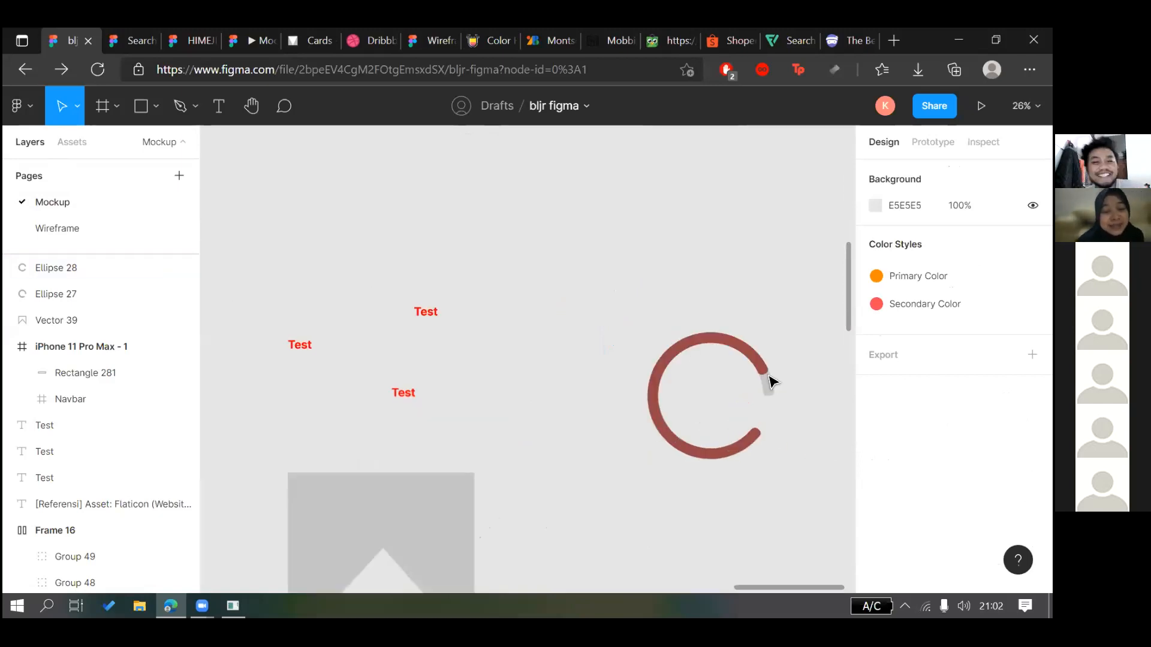
left_click(695, 254)
key("Return")
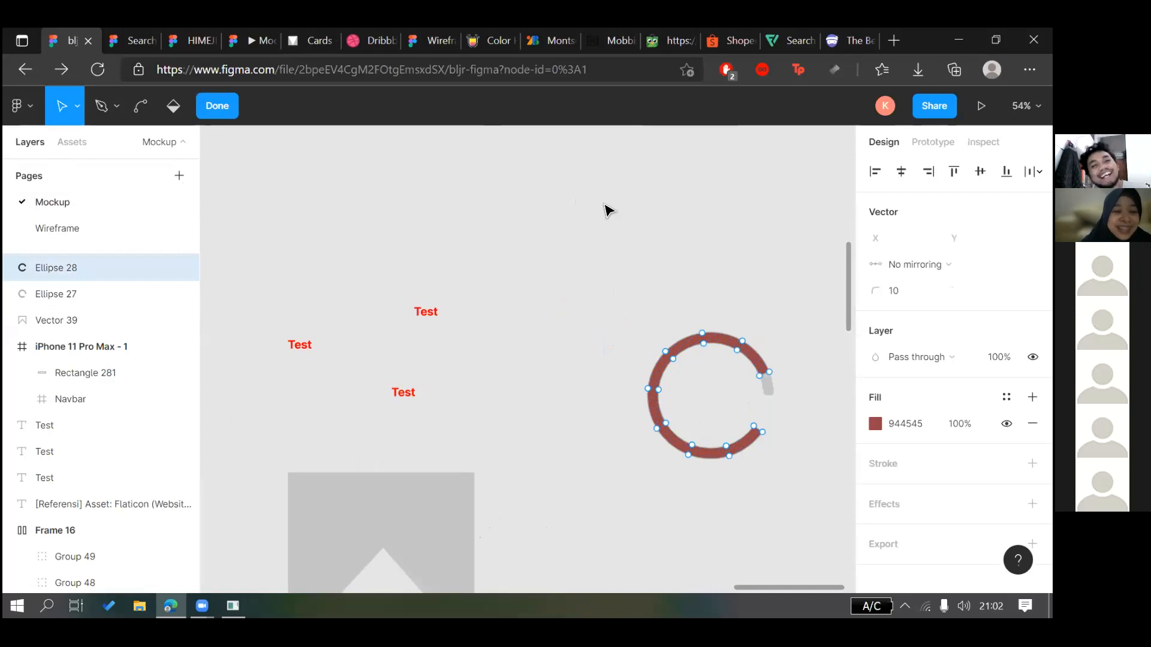
key("Escape")
left_click(586, 290)
scroll(587, 290, "down", 5)
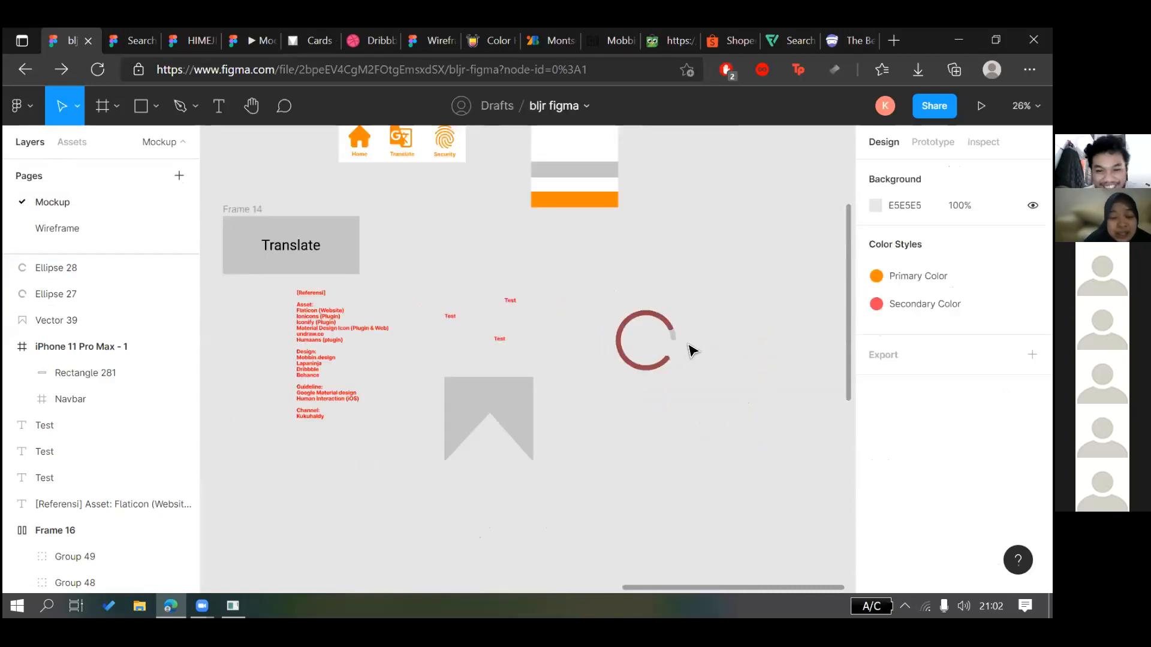
scroll(685, 344, "up", 5)
left_click_drag(659, 308, 512, 410)
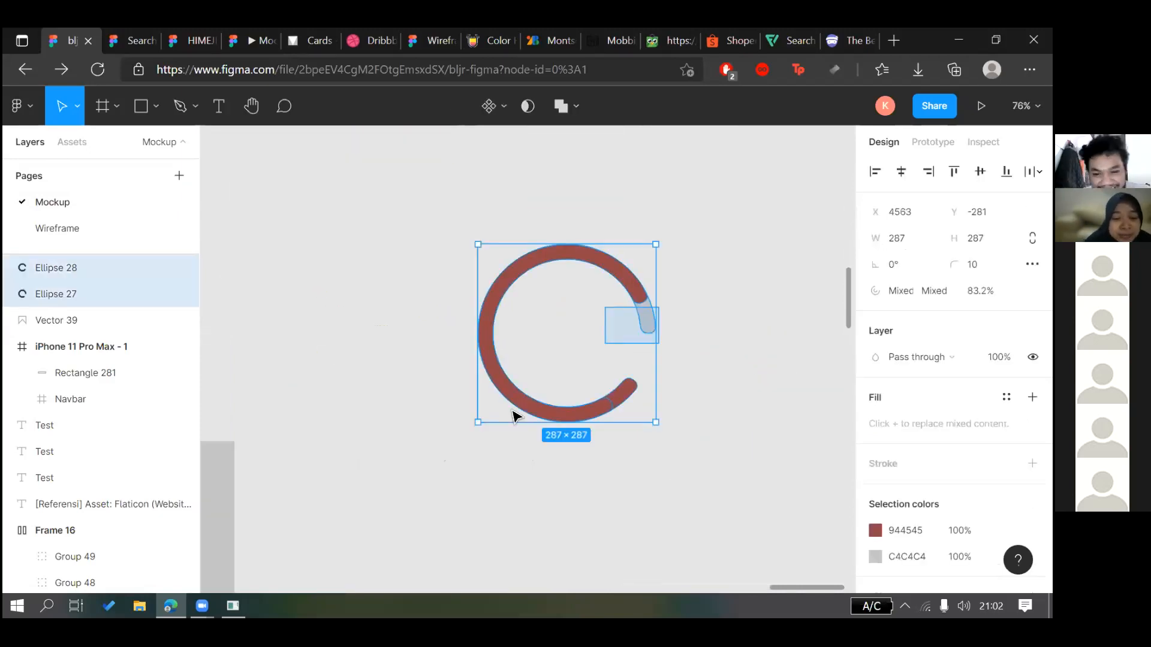
left_click_drag(608, 381, 608, 386)
left_click(608, 392)
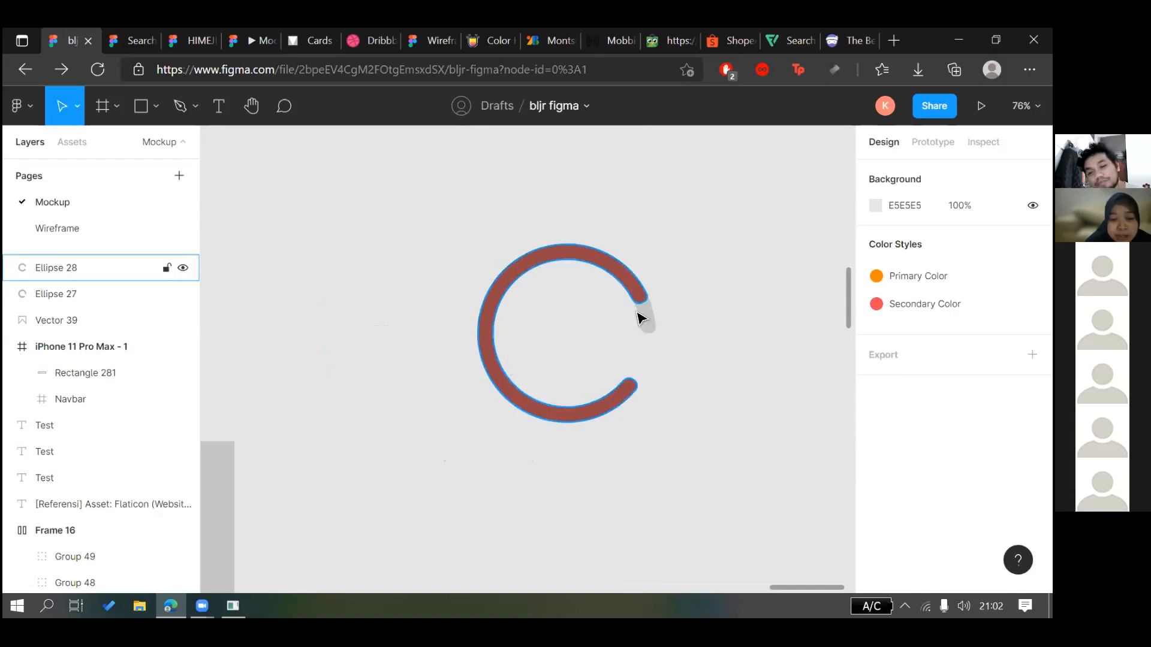
Drag the red arc's handles to about -72% sweep starting near 107°
left_click(628, 385)
left_click_drag(626, 387, 490, 363)
left_click_drag(640, 305, 648, 337)
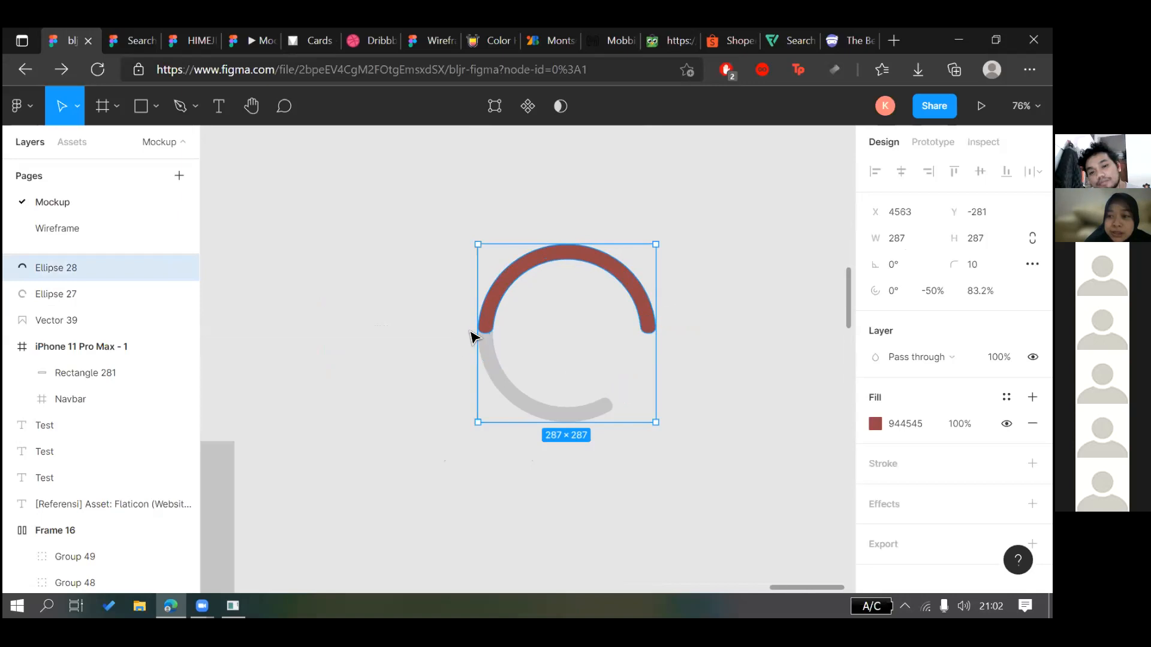
left_click_drag(488, 336, 590, 403)
left_click_drag(563, 264, 546, 414)
left_click(617, 489)
key("ctrl+z")
scroll(651, 493, "down", 3)
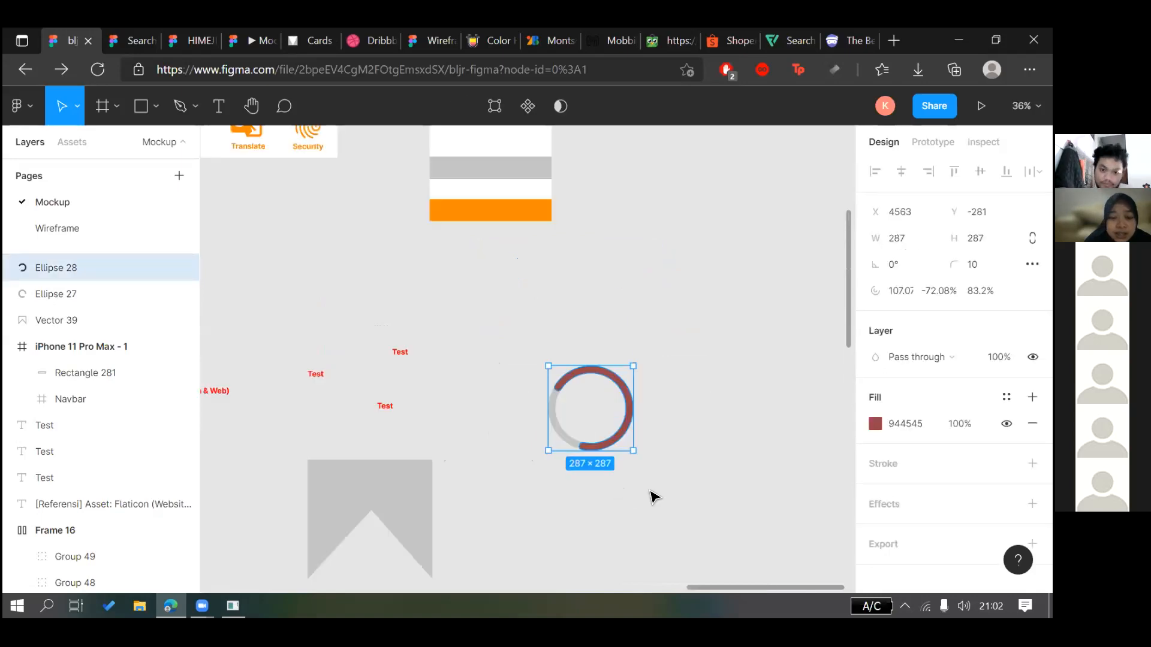
left_click(651, 492)
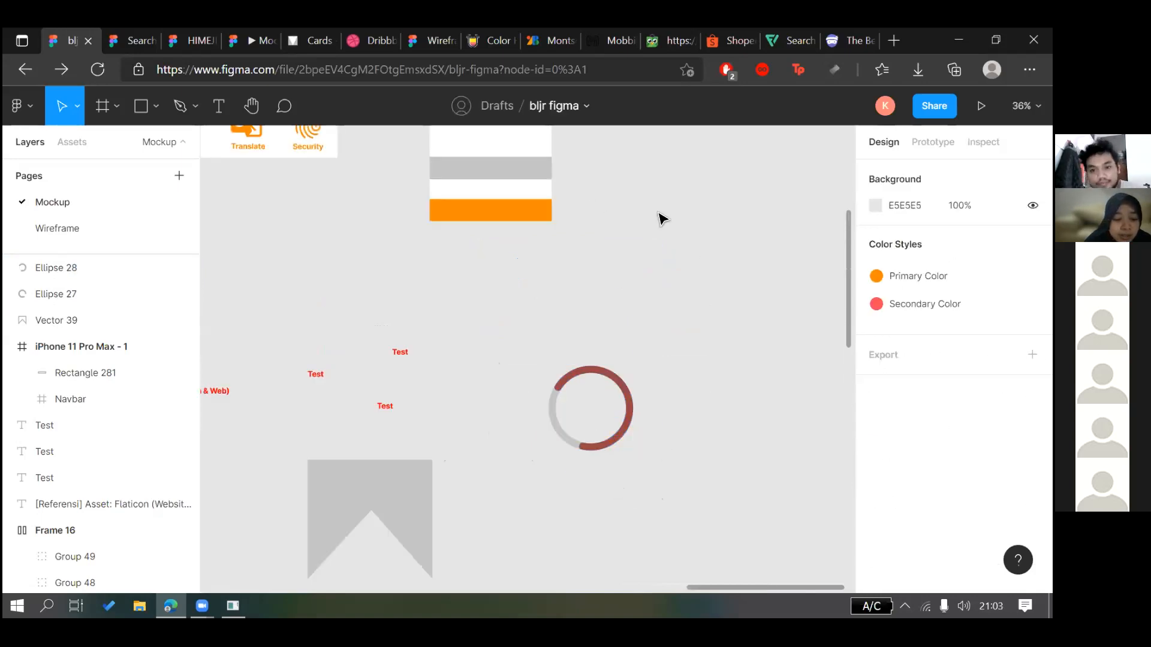